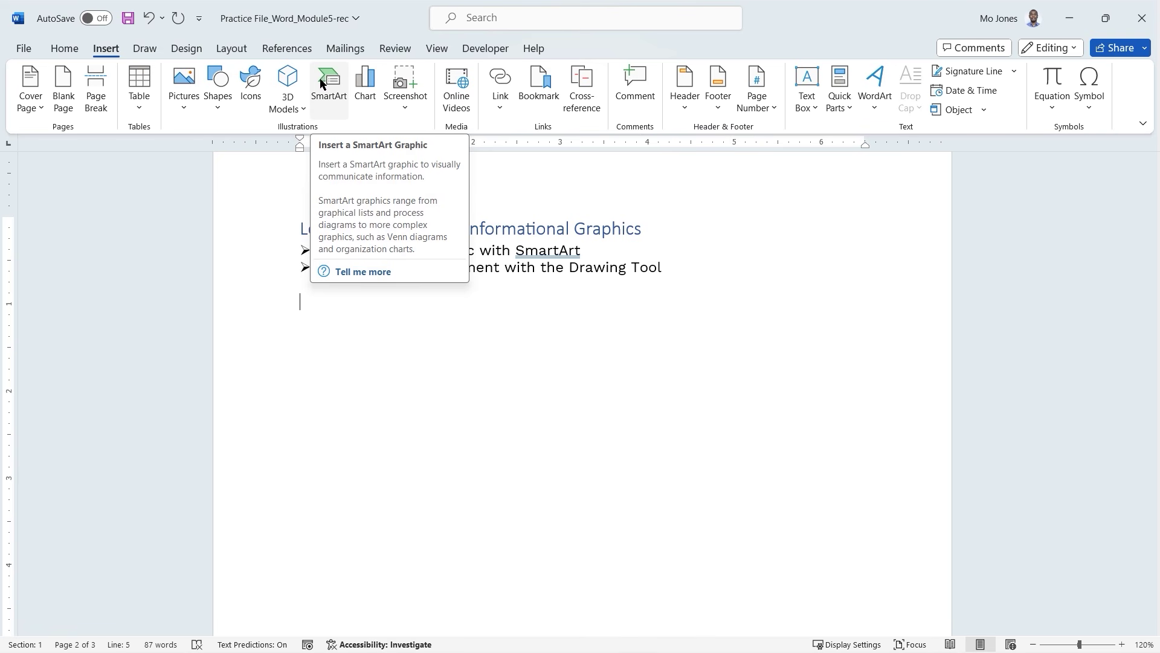
Open the Choose a SmartArt Graphic dialog from Insert and drag it aside.
left_click(333, 88)
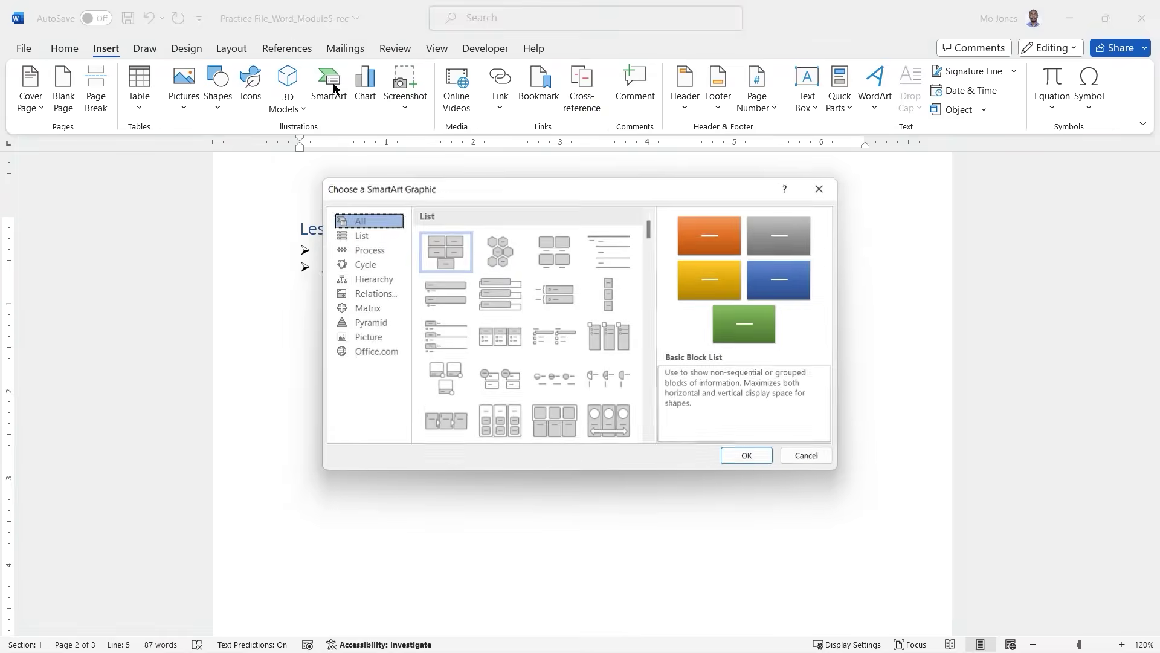
left_click_drag(523, 191, 478, 184)
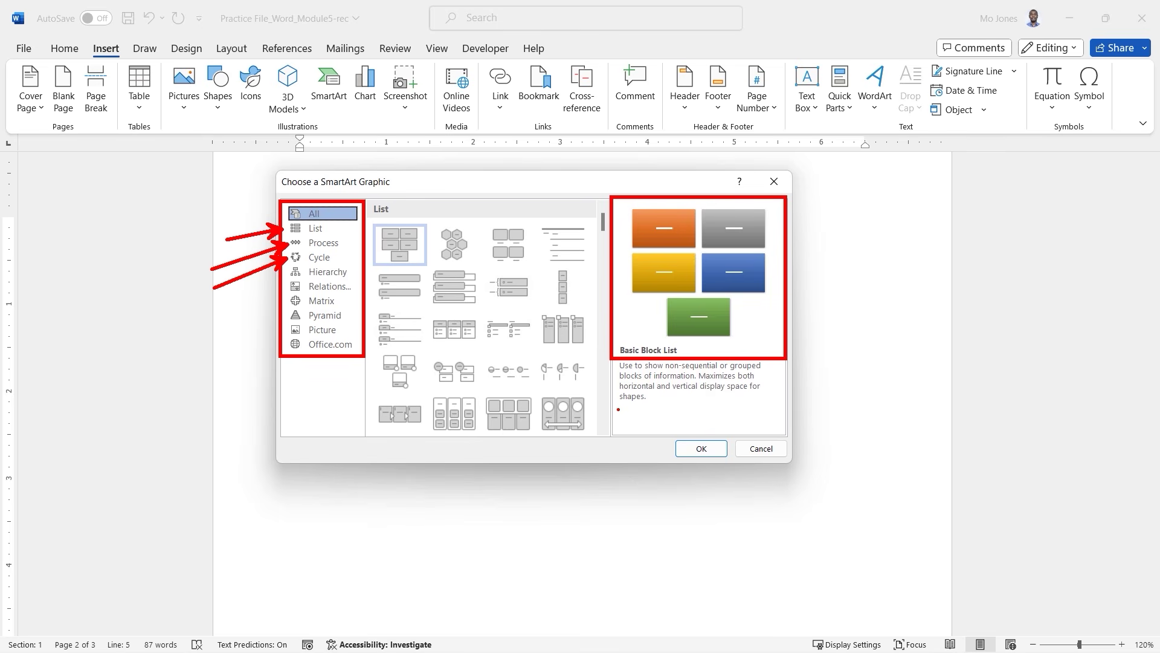
left_click_drag(628, 408, 768, 405)
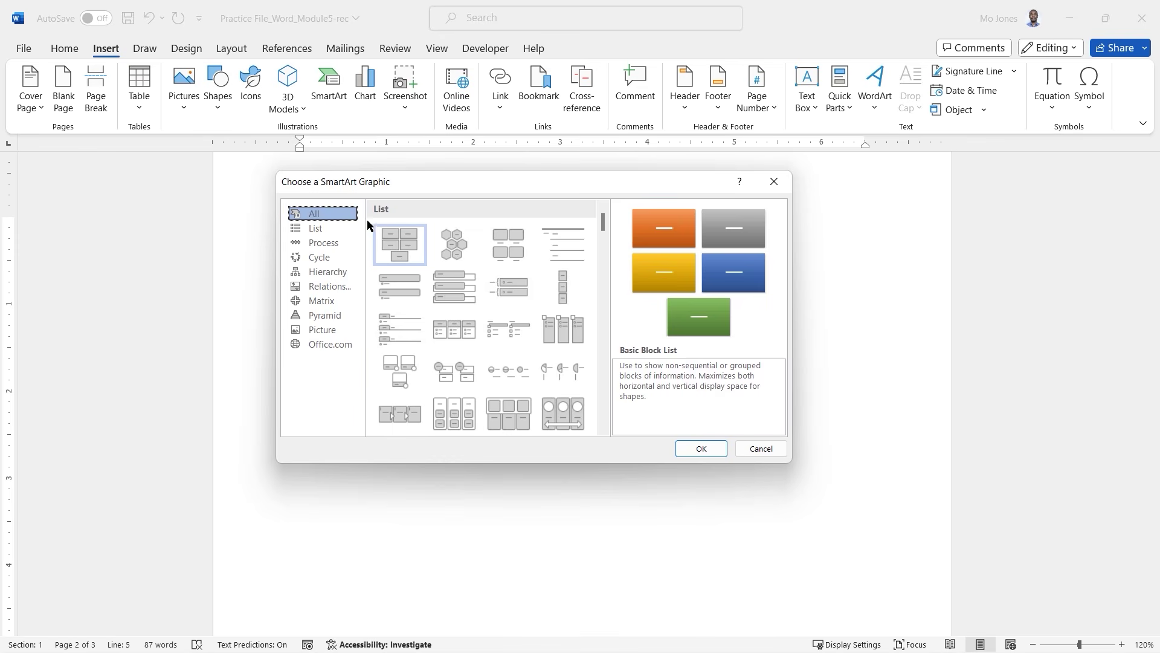
Show the Process category, compare Step Up, Step Down, Circle and Chevron layouts, then pick Basic Process.
left_click(322, 247)
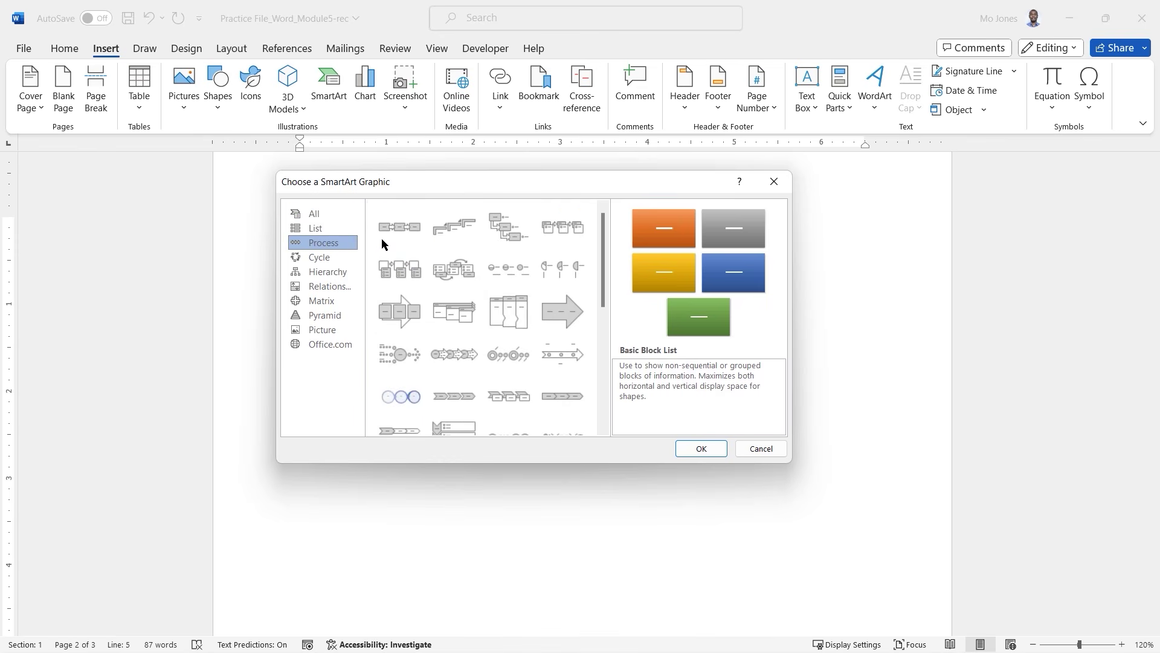
left_click(405, 236)
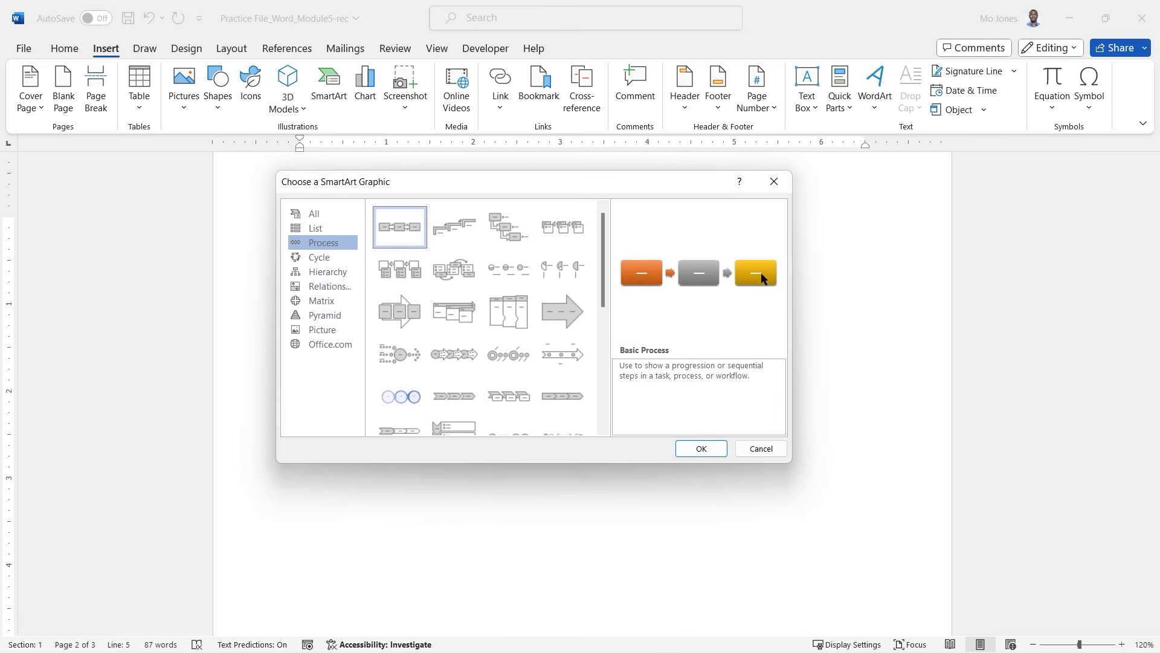
left_click(452, 231)
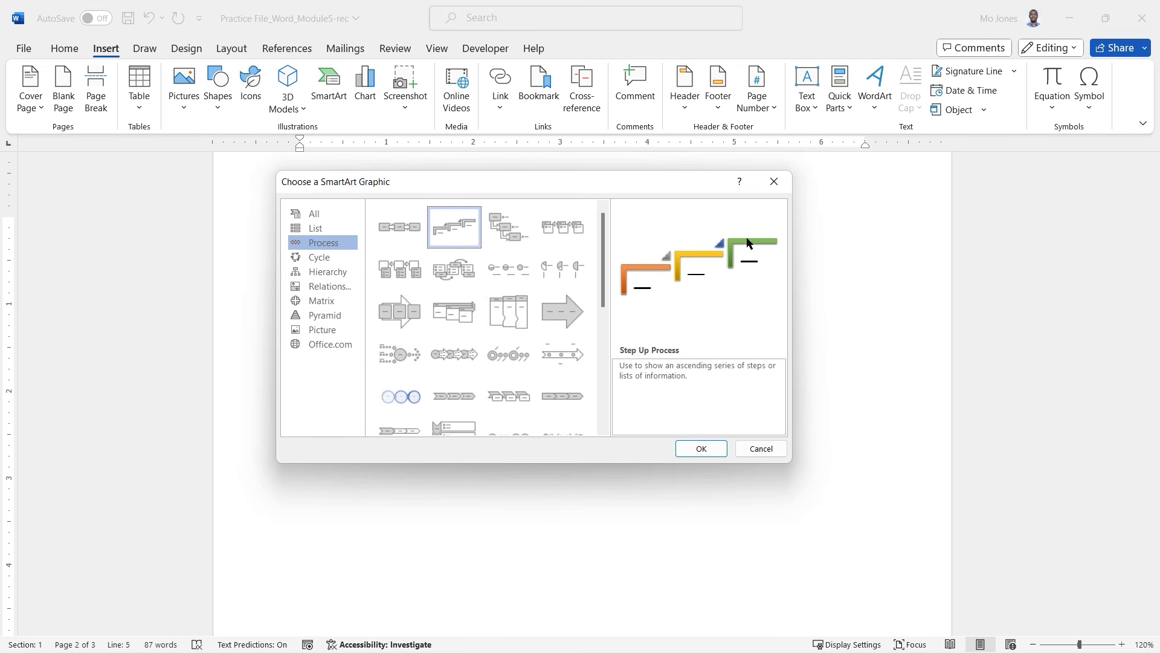
left_click(511, 231)
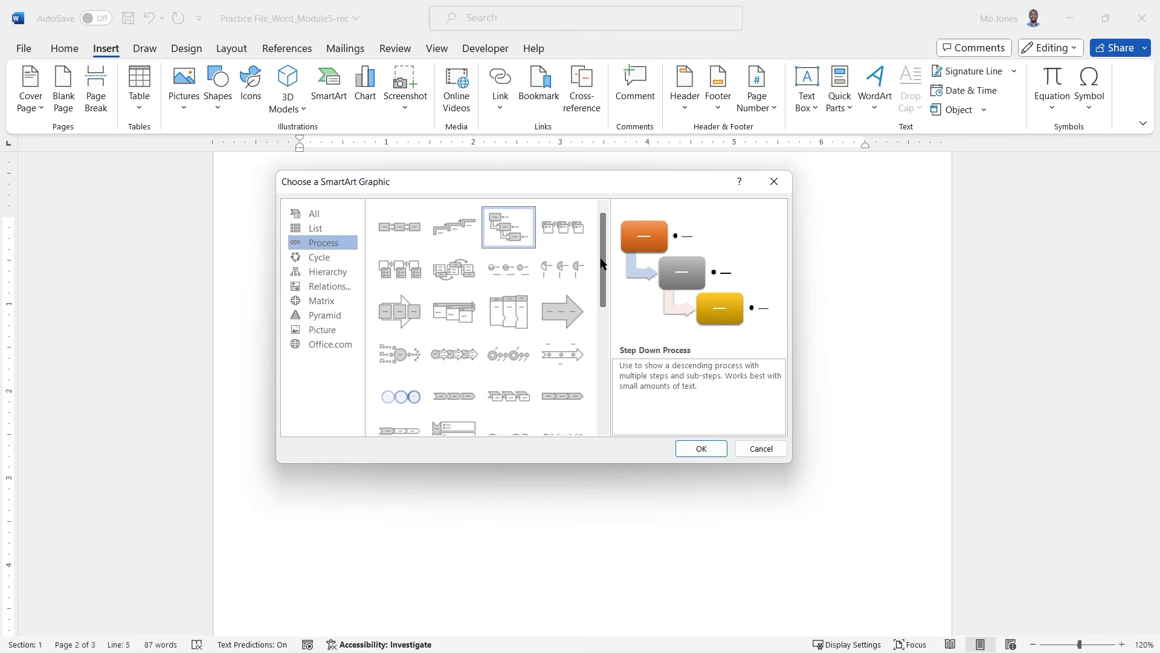
left_click_drag(603, 251, 607, 275)
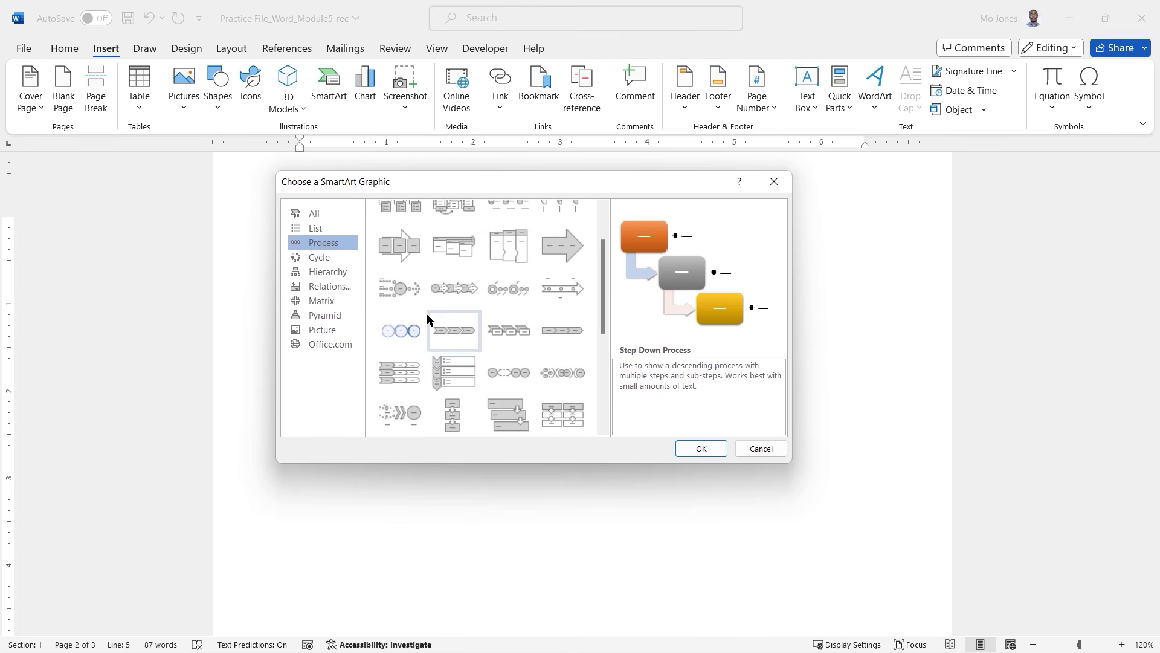
left_click(411, 331)
left_click(455, 331)
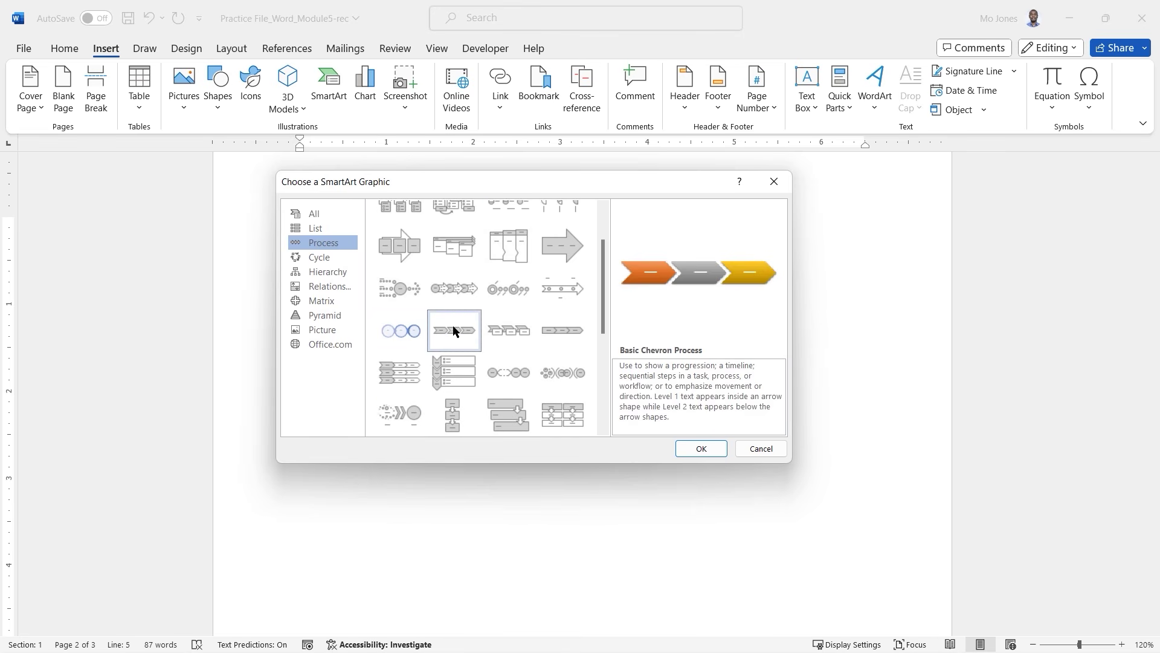
left_click_drag(606, 276, 611, 371)
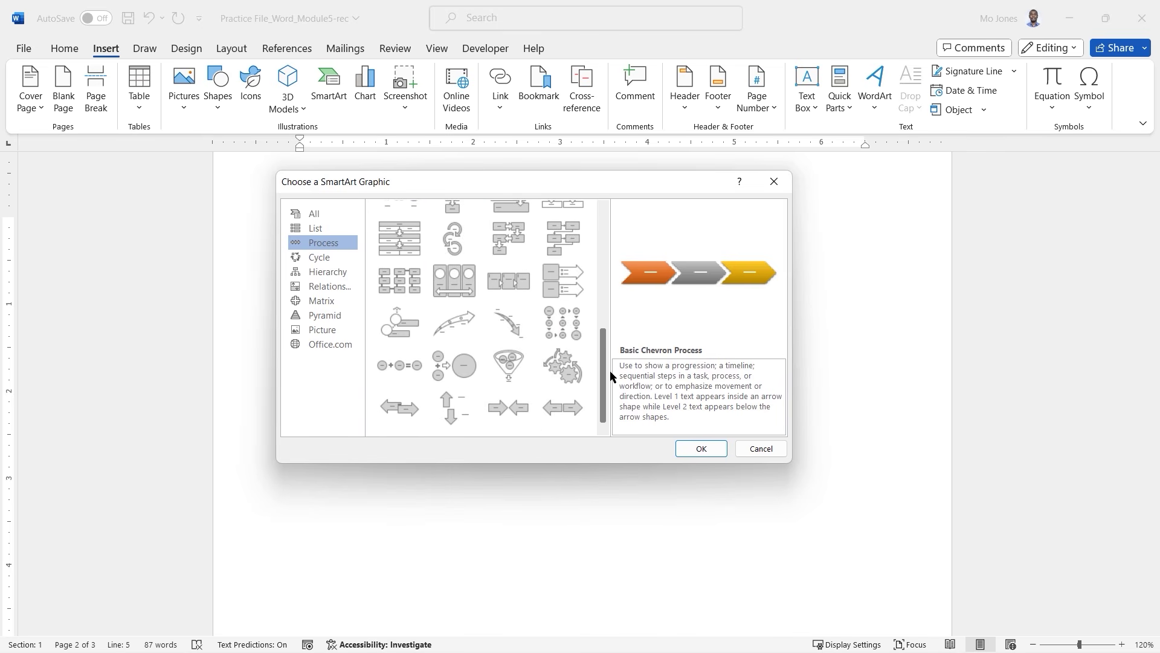
left_click(458, 290)
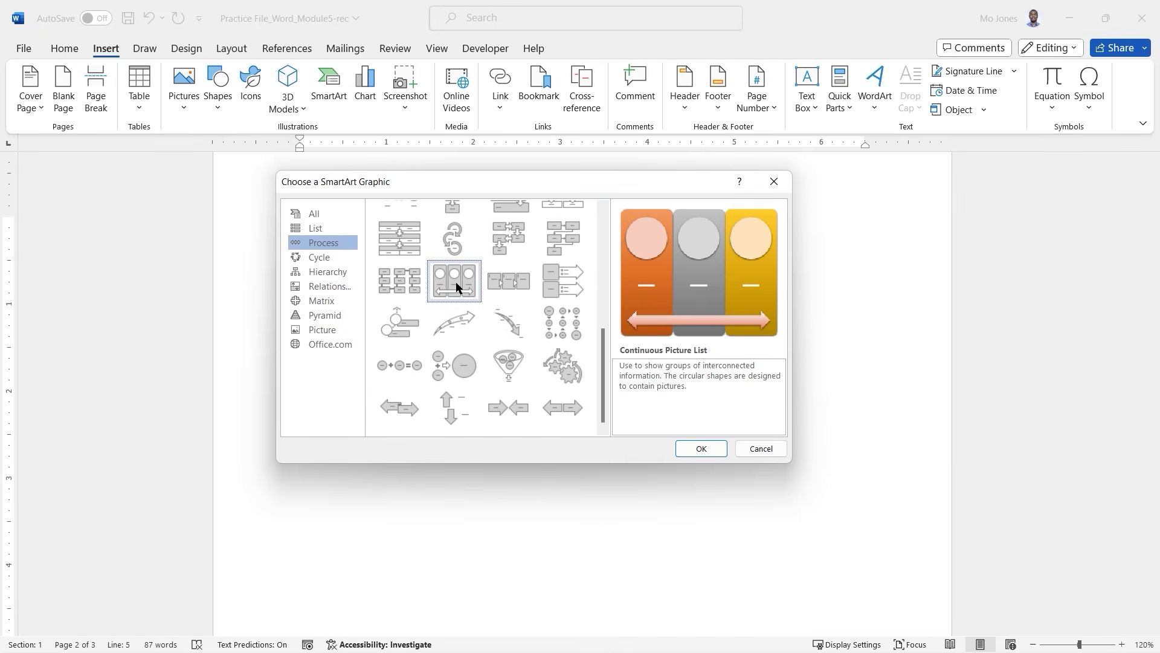
left_click_drag(604, 363, 590, 219)
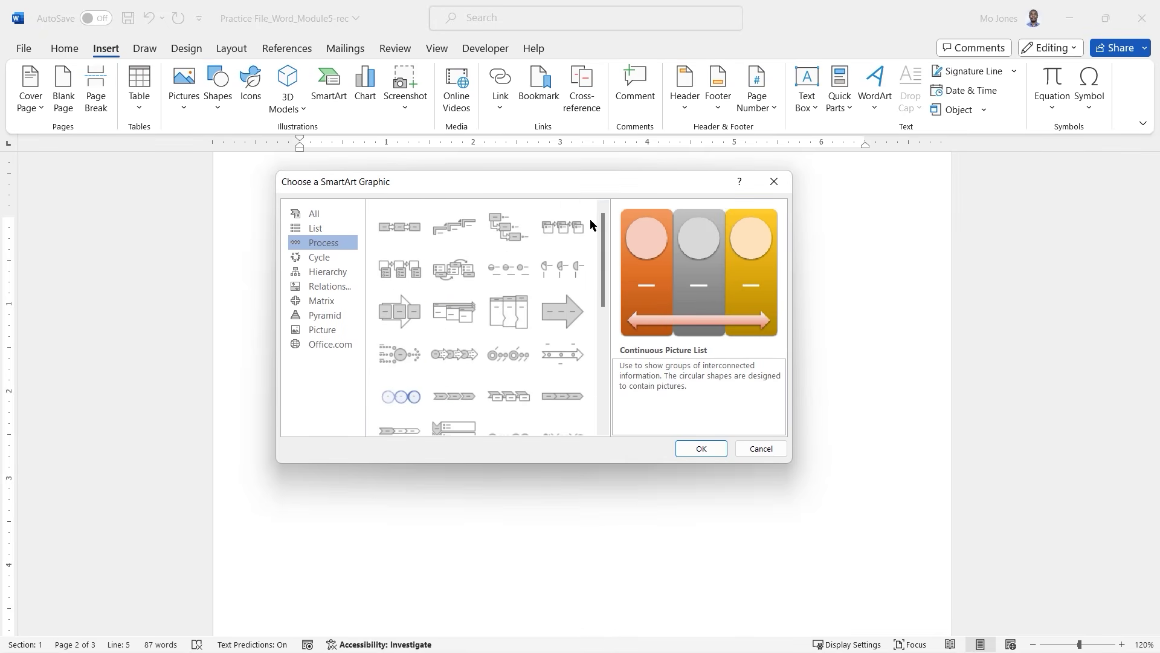
left_click(408, 228)
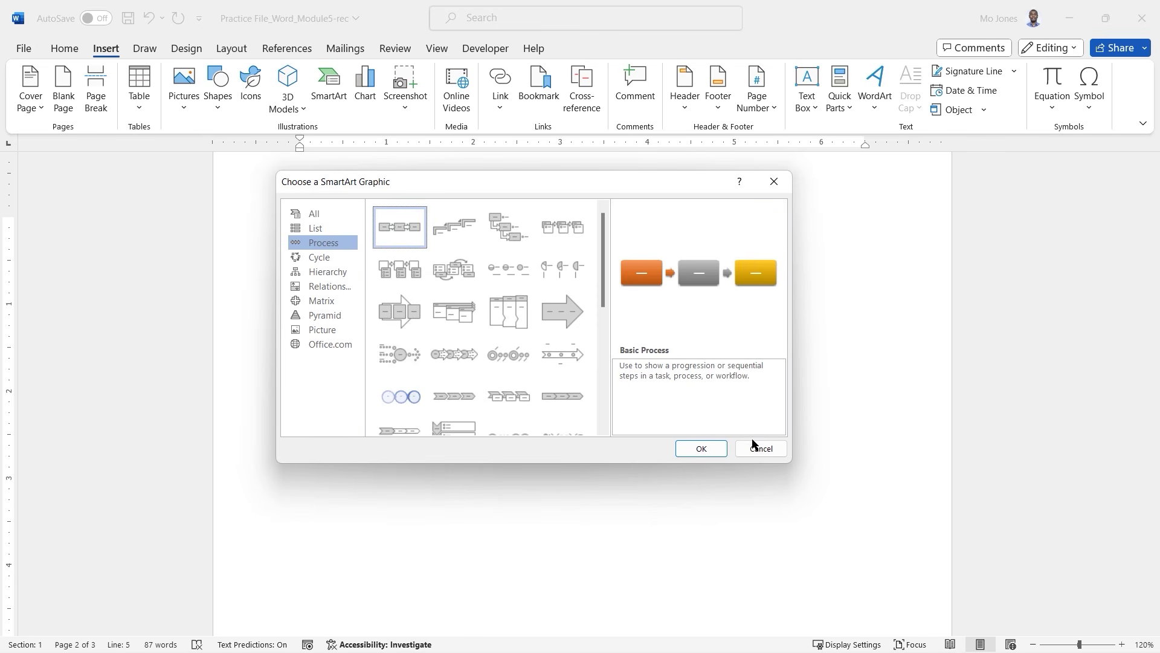
Insert the Basic Process graphic below the Lesson 2 bullets, then select it and its first box.
left_click(702, 449)
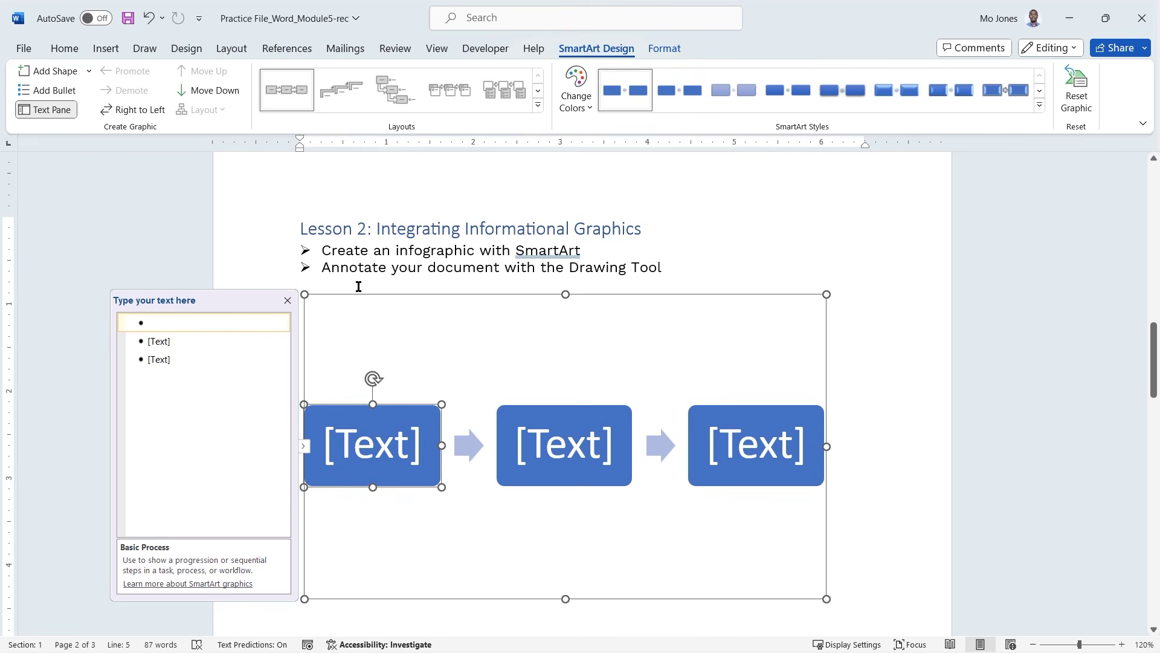
left_click(417, 297)
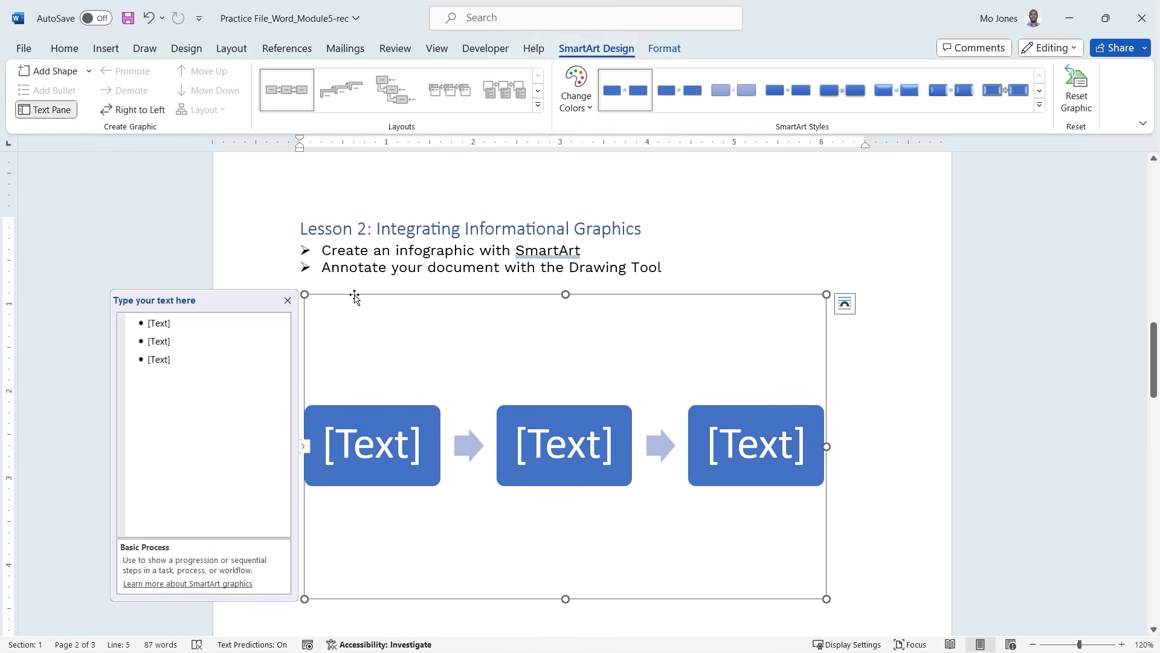
left_click(348, 447)
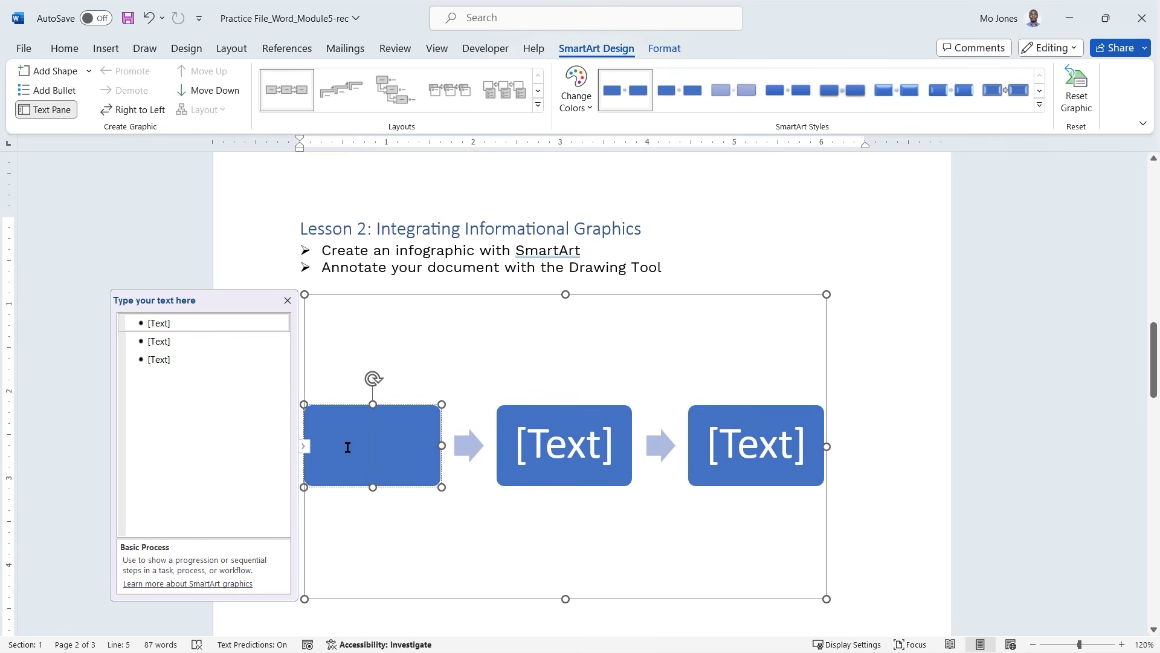
Label the first box 'Word' and close the Type your text here pane.
type("W")
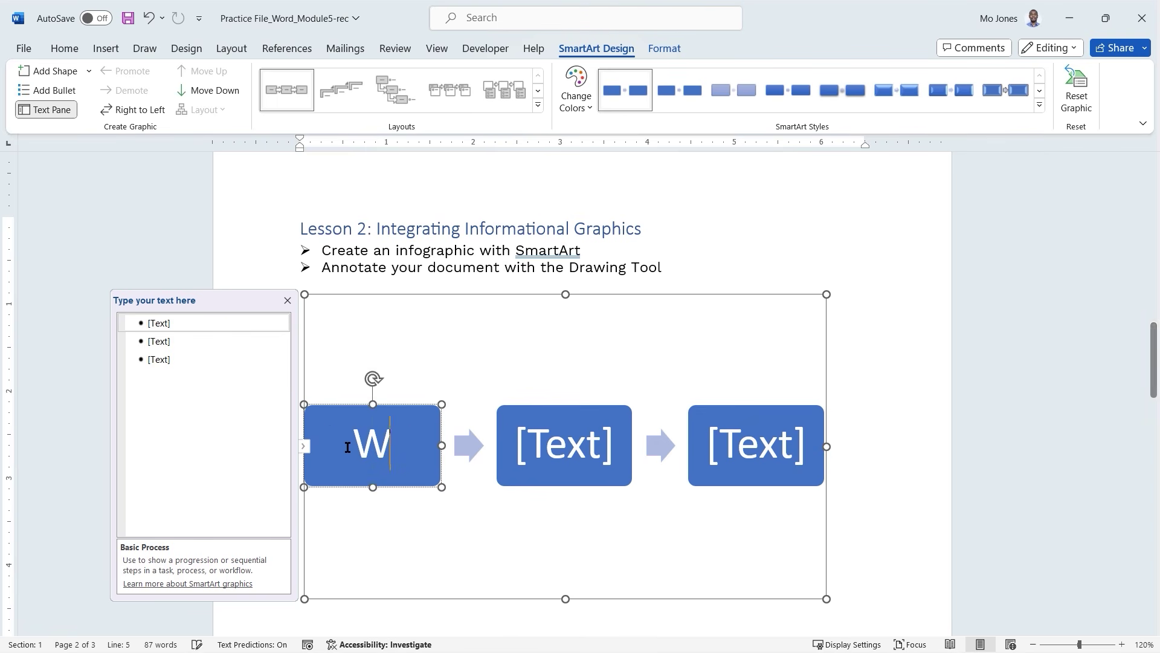
type("ord")
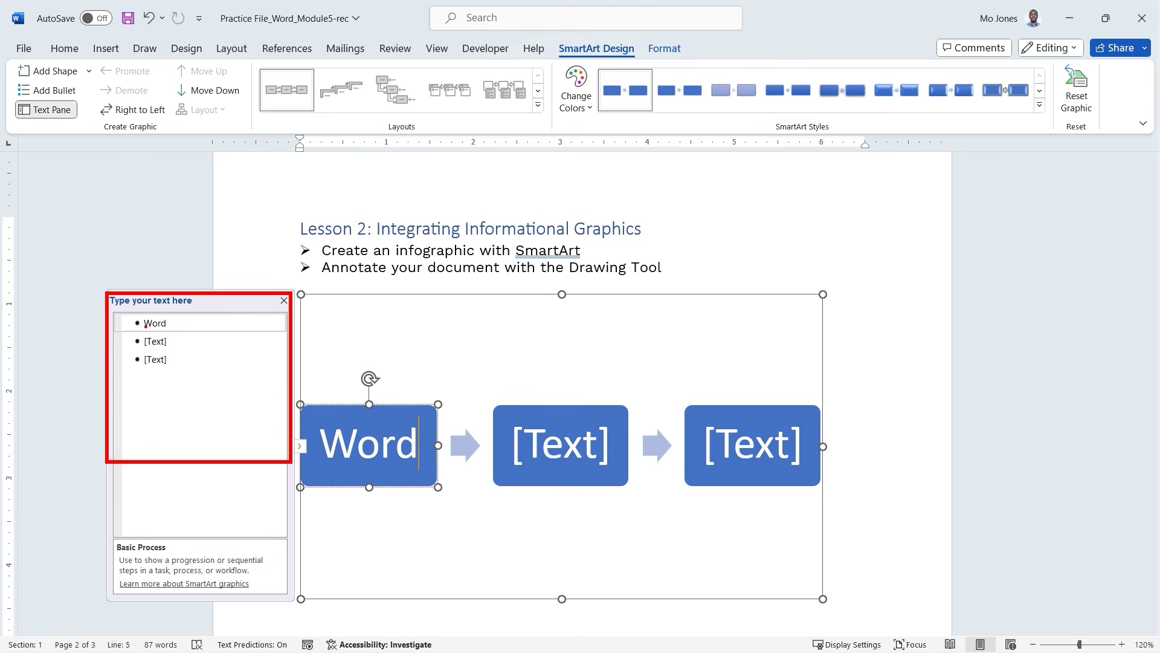
left_click_drag(152, 332, 163, 331)
key("Escape")
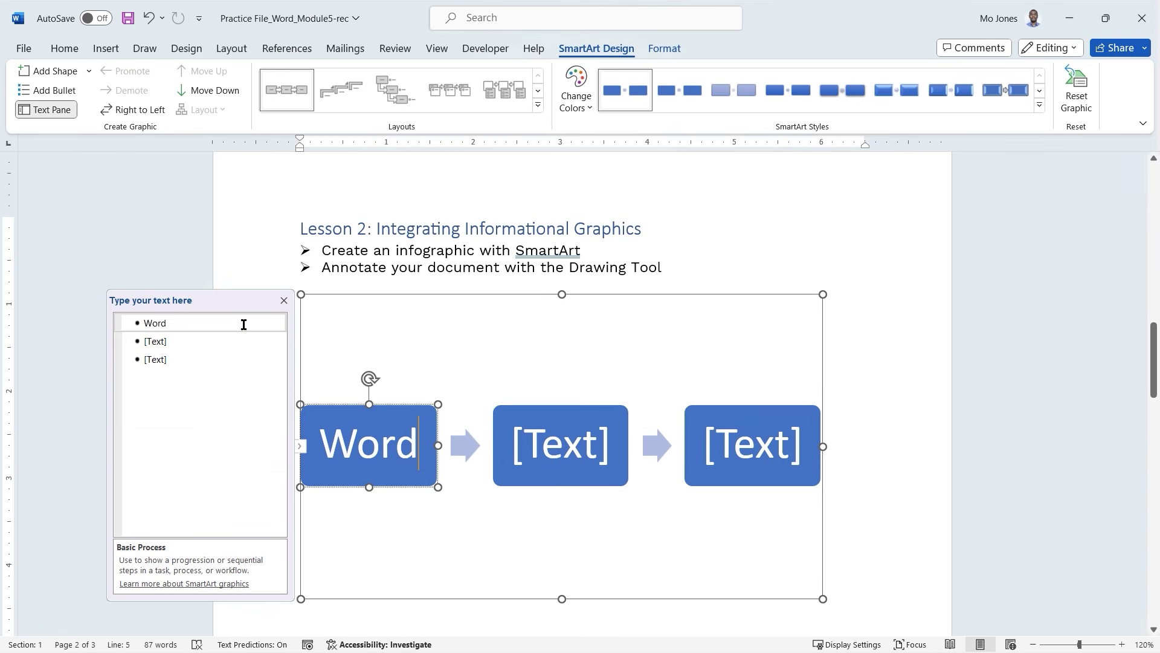
left_click(283, 300)
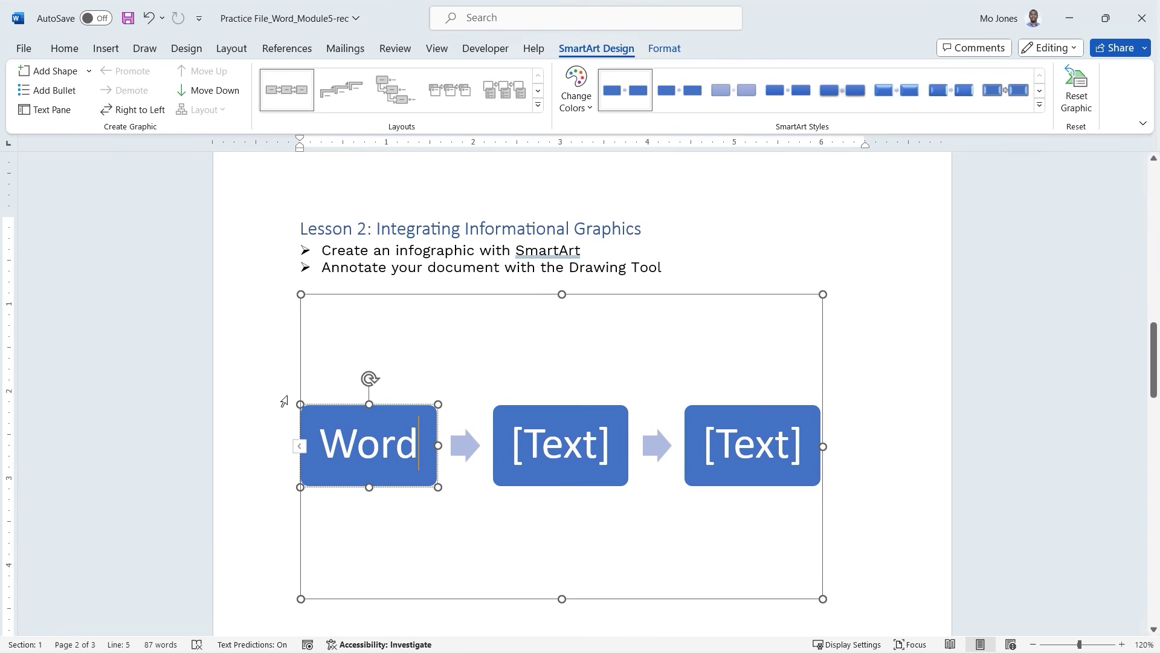
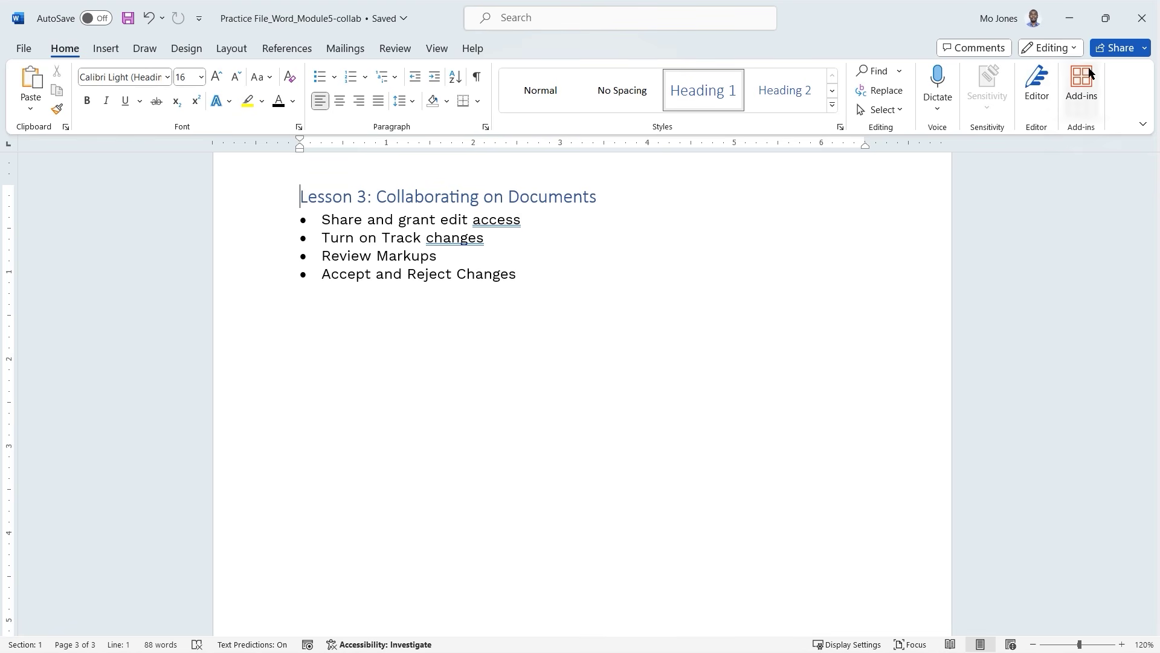
Check that Recent lists the practice file's OneDrive copy with AutoSave on.
left_click(1144, 50)
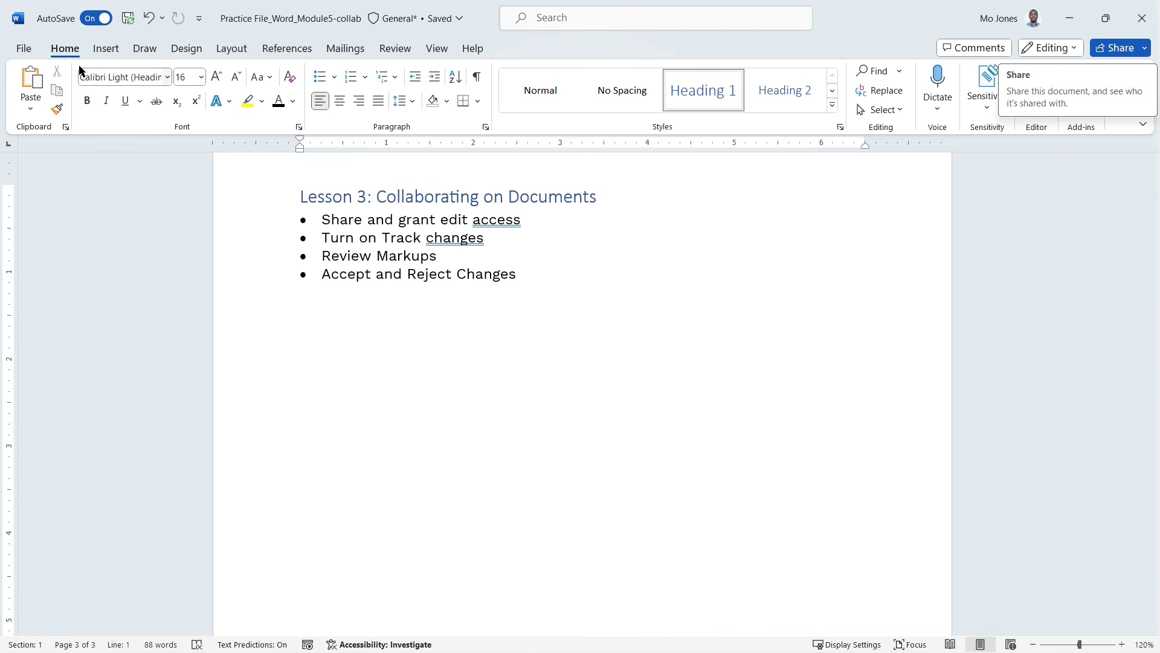
left_click(25, 53)
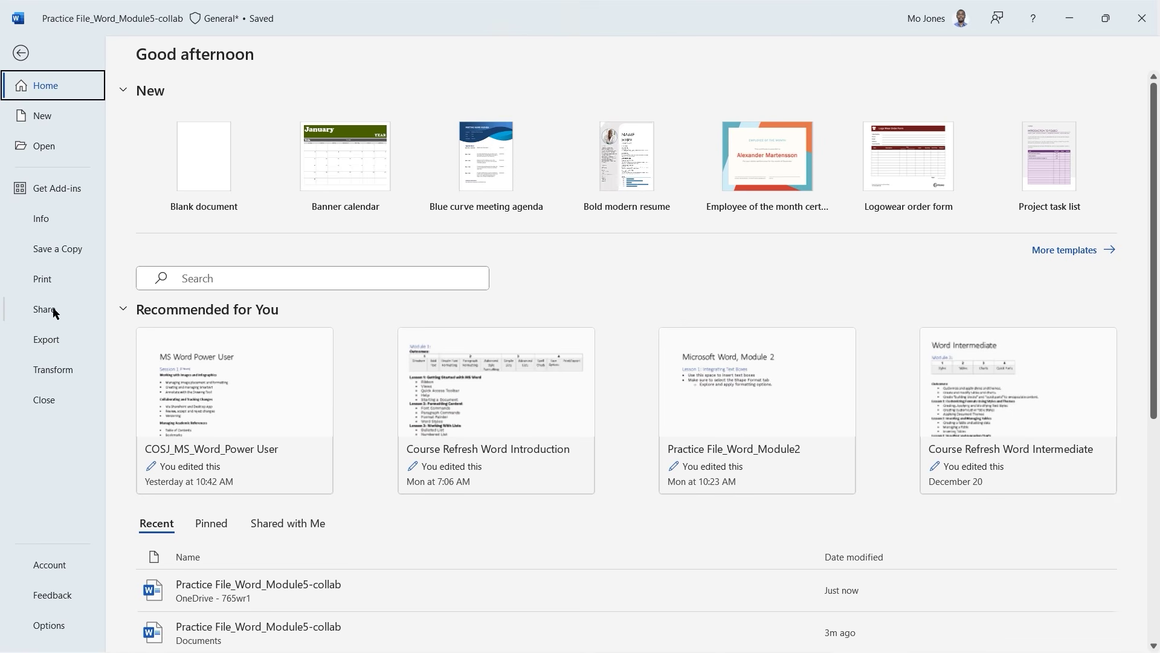
left_click(21, 53)
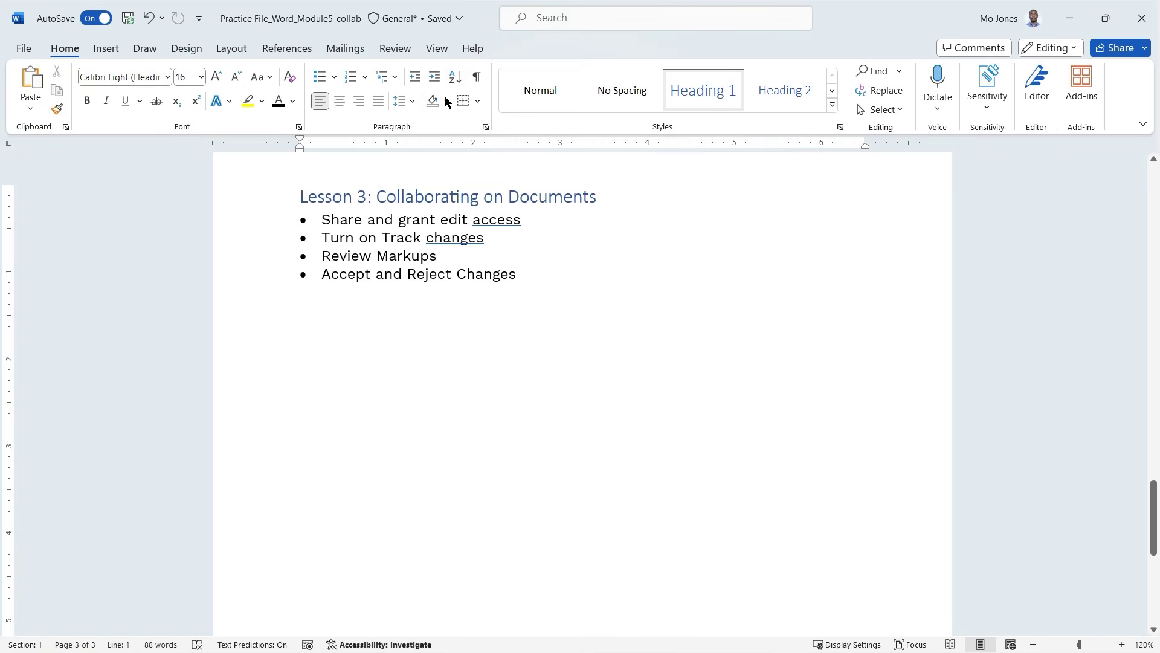
Open the Share dialog for the practice file and move it to the left.
left_click(1119, 50)
left_click(1097, 70)
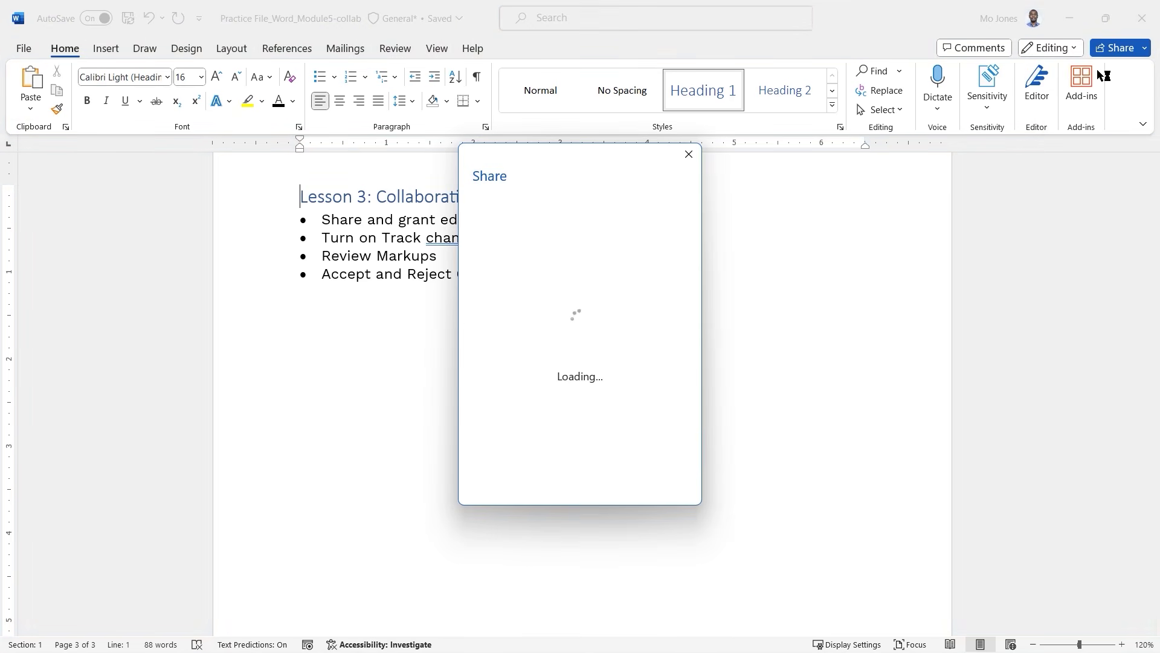
left_click_drag(658, 158, 491, 168)
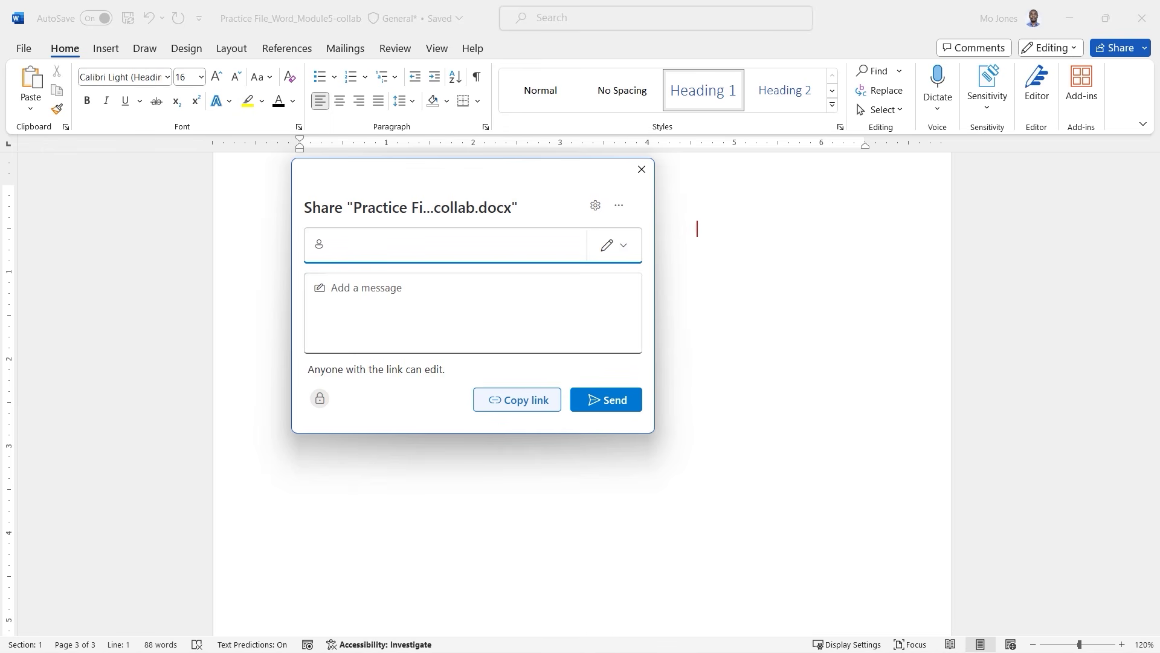
Annotate the Share dialog with 'Who? How? What?', marking recipient, sharing method and link access.
type("Who")
type("? ")
type("How")
type("? ")
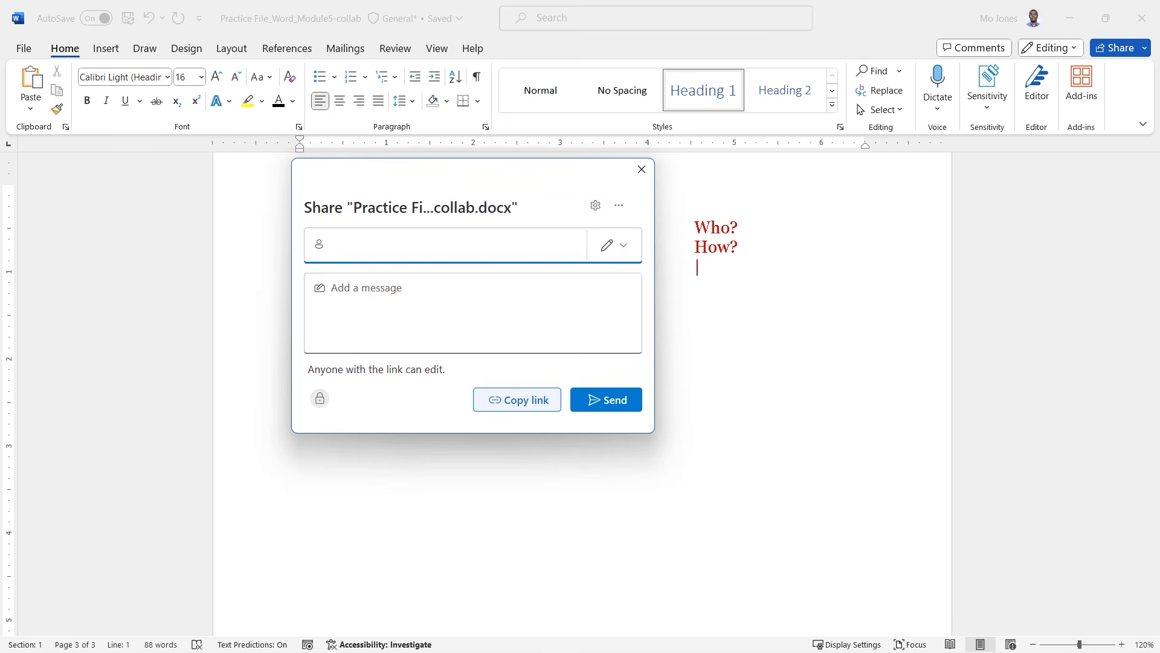
type("What?")
mouse_move(761, 222)
left_mouse_down()
mouse_move(779, 227)
mouse_move(773, 236)
left_mouse_up()
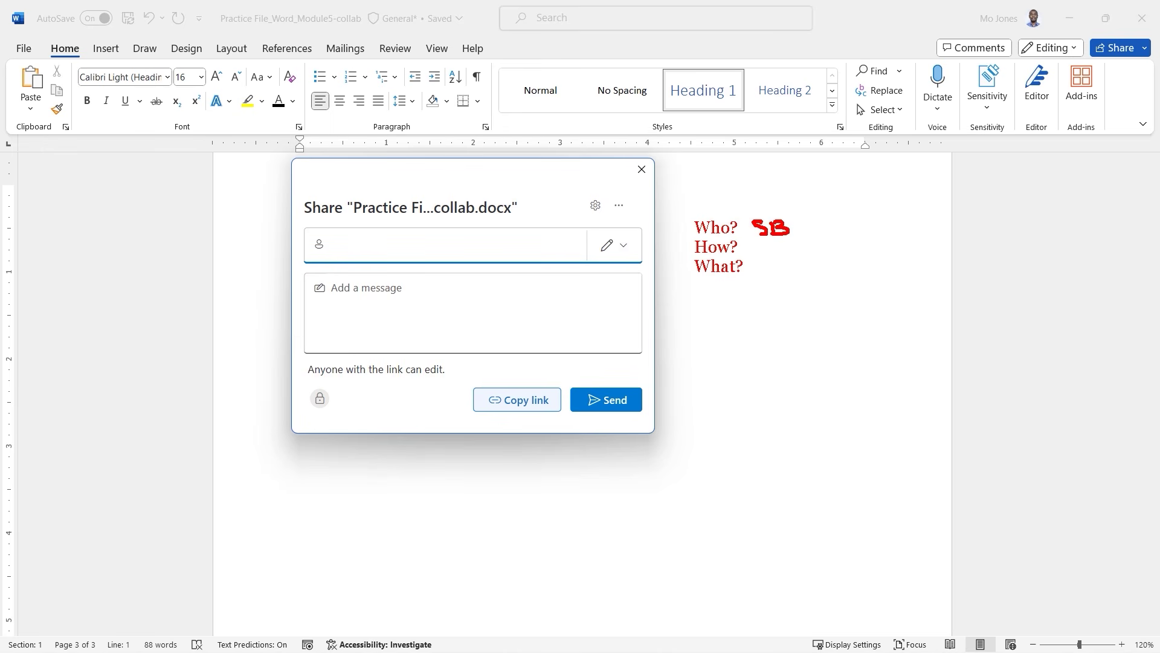
mouse_move(698, 252)
left_mouse_down()
mouse_move(604, 301)
mouse_move(545, 376)
mouse_move(537, 370)
mouse_move(554, 378)
left_mouse_up()
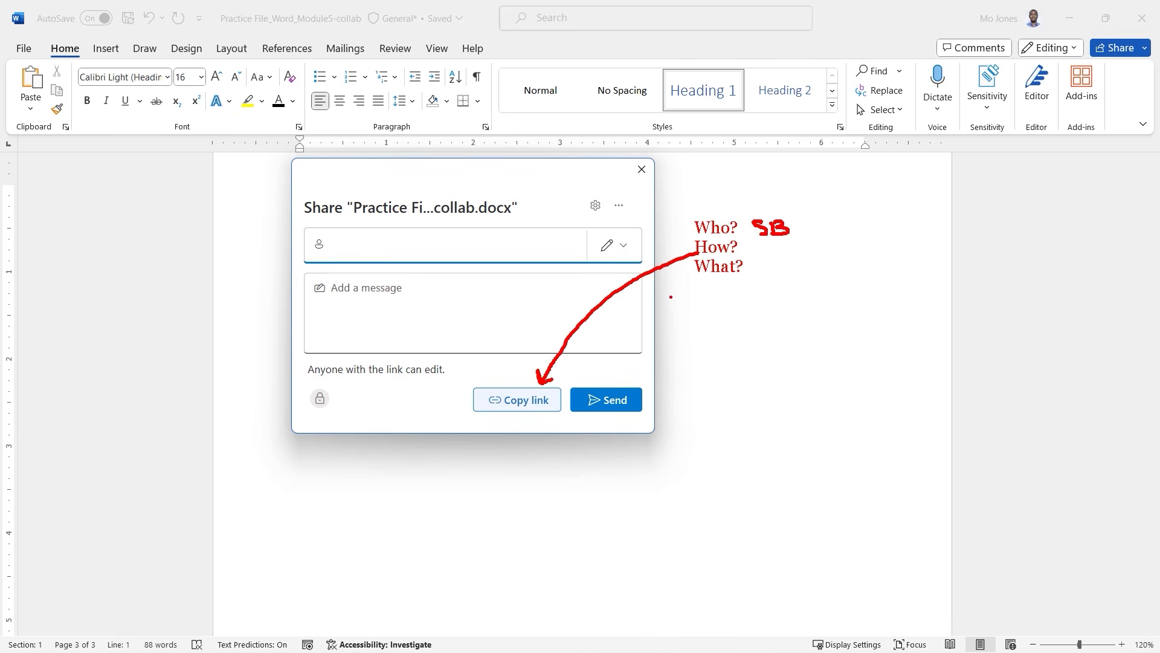
mouse_move(700, 275)
left_mouse_down()
mouse_move(461, 349)
mouse_move(446, 370)
mouse_move(474, 369)
left_mouse_up()
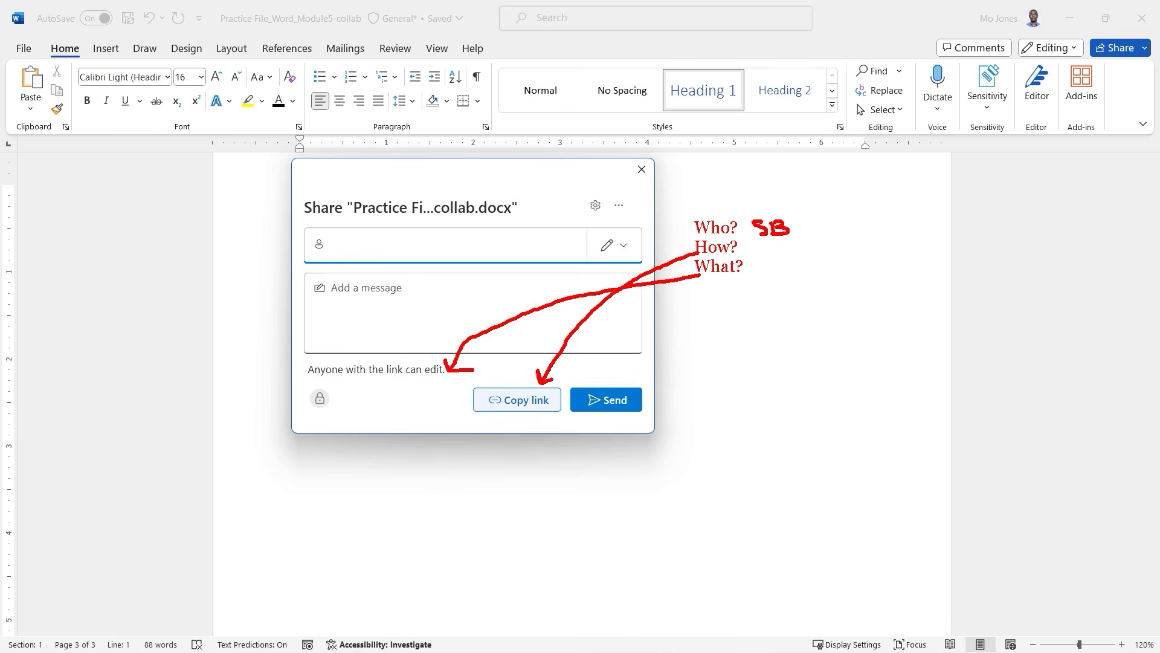
key("Escape")
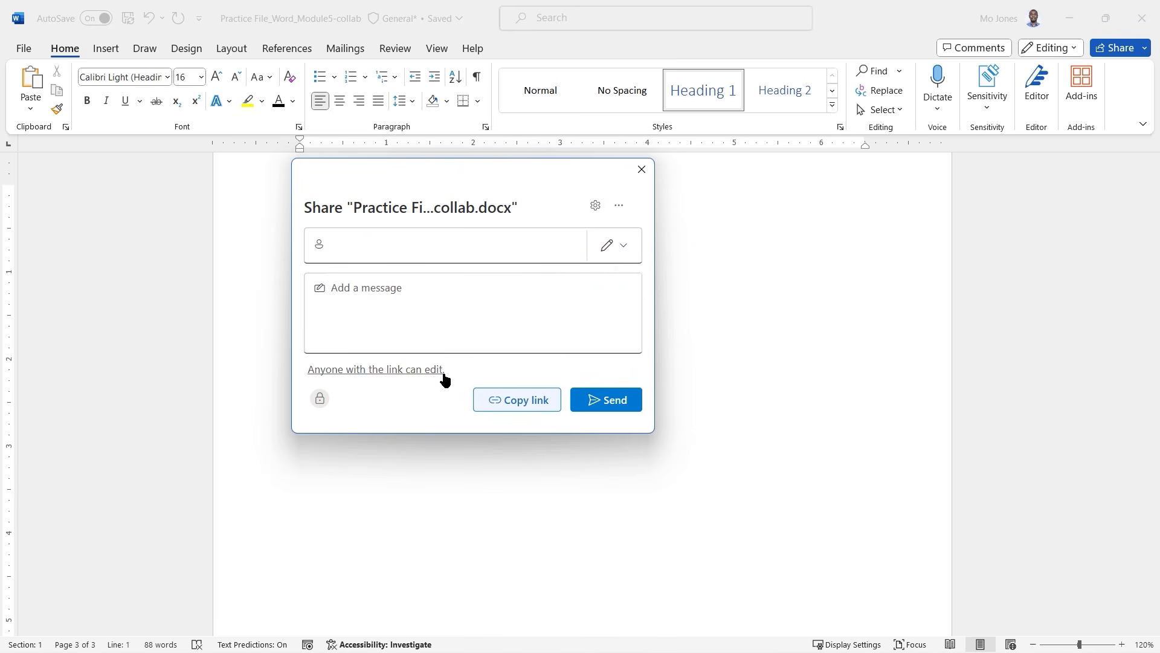
Enter a colleague as recipient and open the 'Anyone with the link can edit' link settings.
left_click(440, 246)
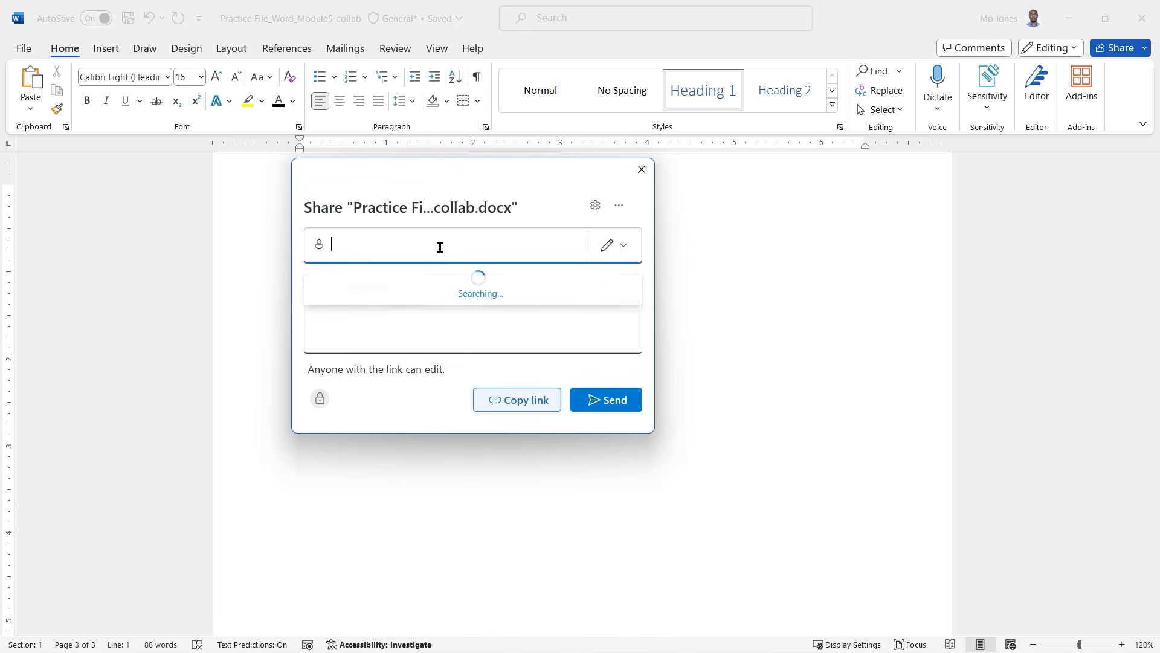
type("adele")
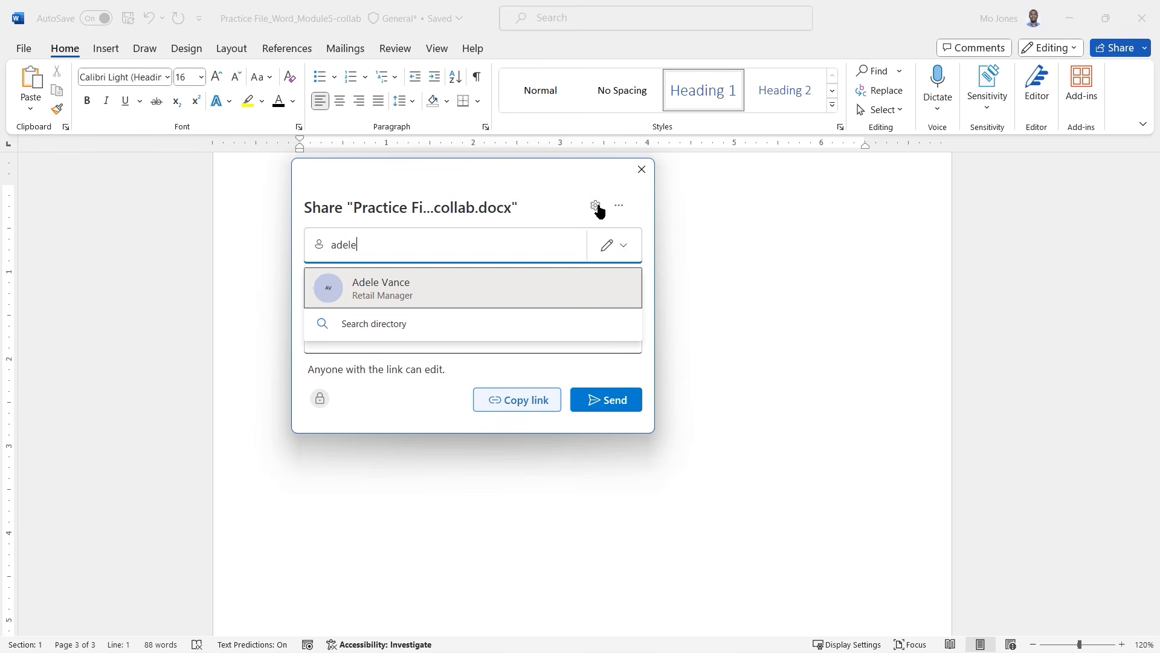
left_click(474, 202)
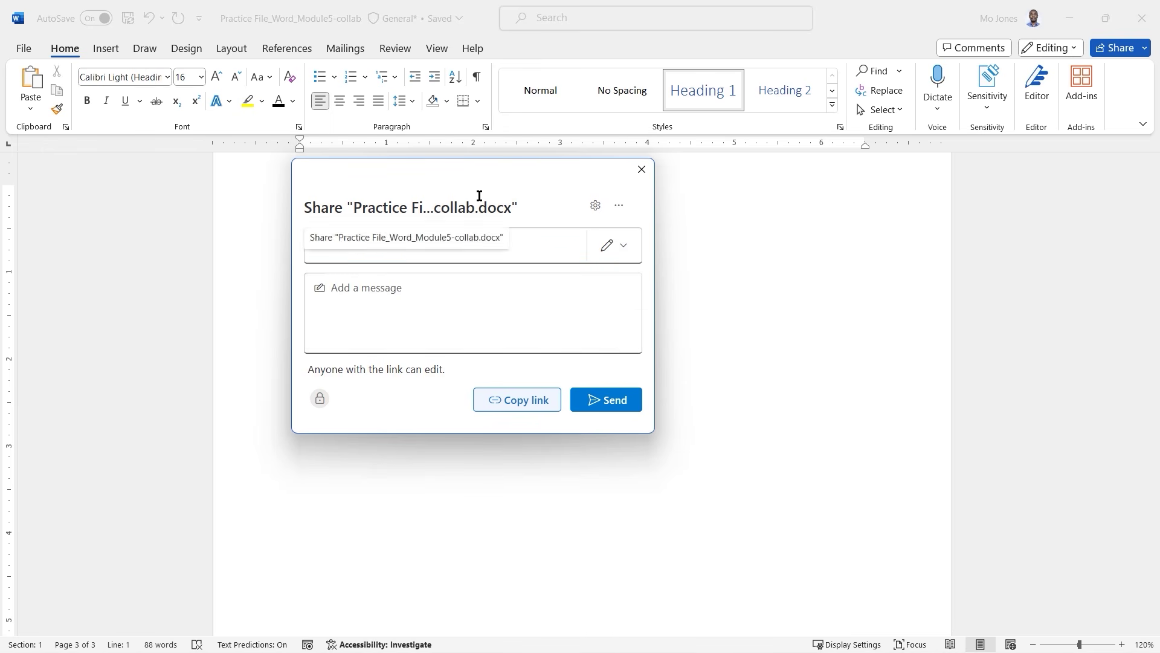
left_click(417, 371)
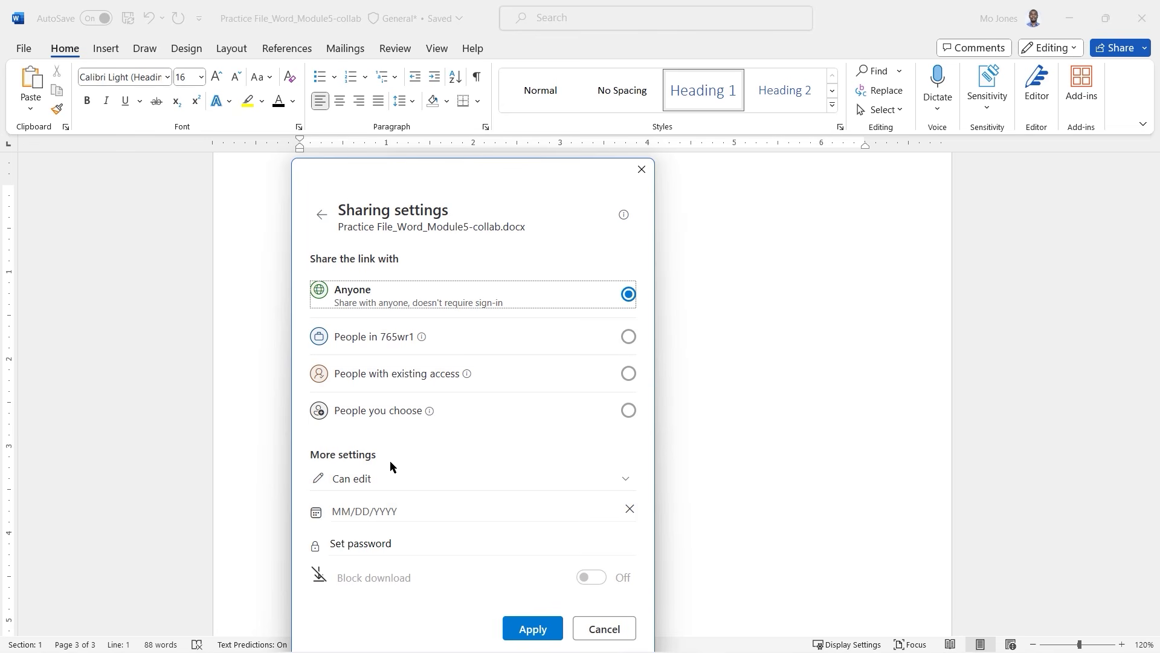
Keep the link set to Anyone with Can edit, apply it, and close the Share window.
left_click(624, 480)
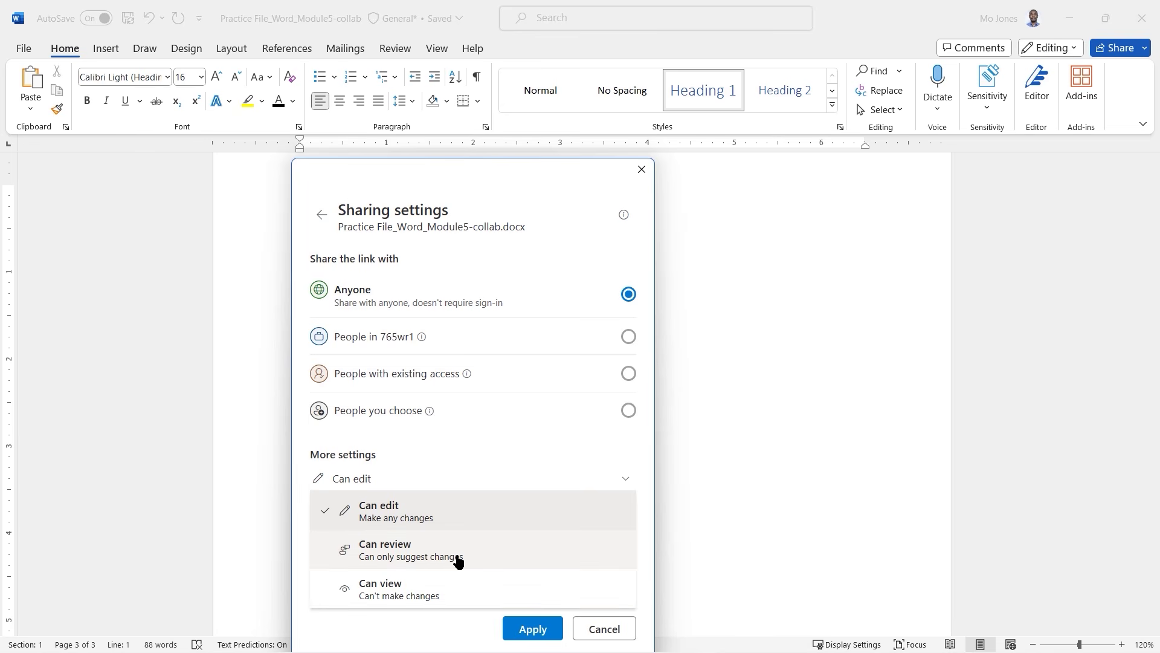
left_click(428, 514)
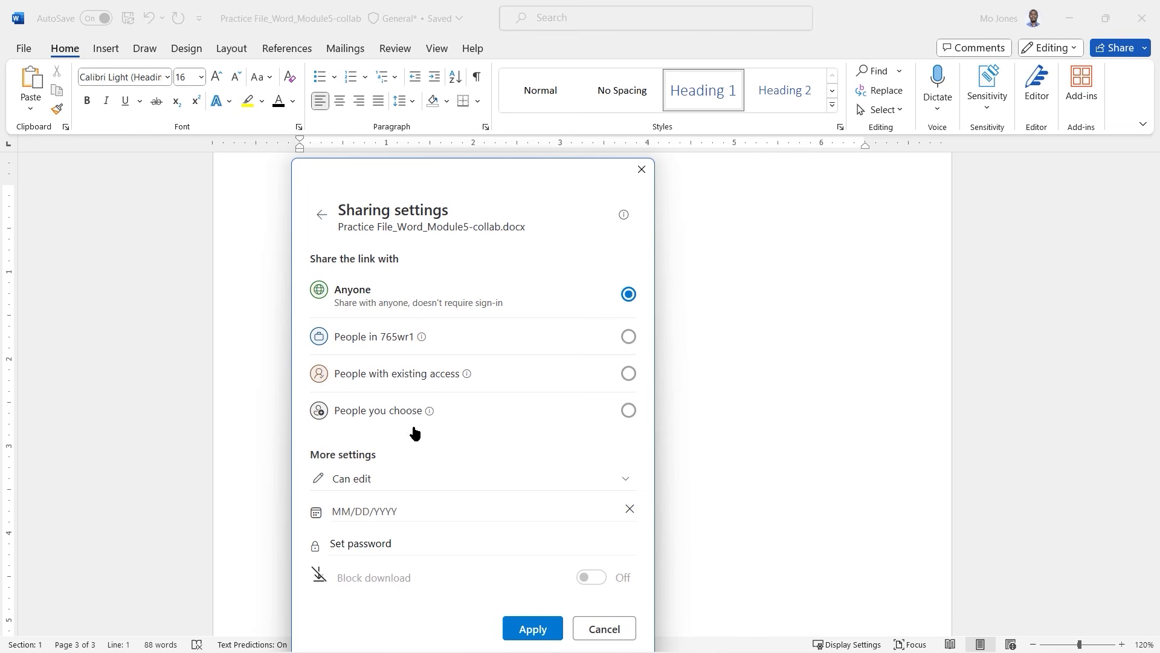
left_click(533, 629)
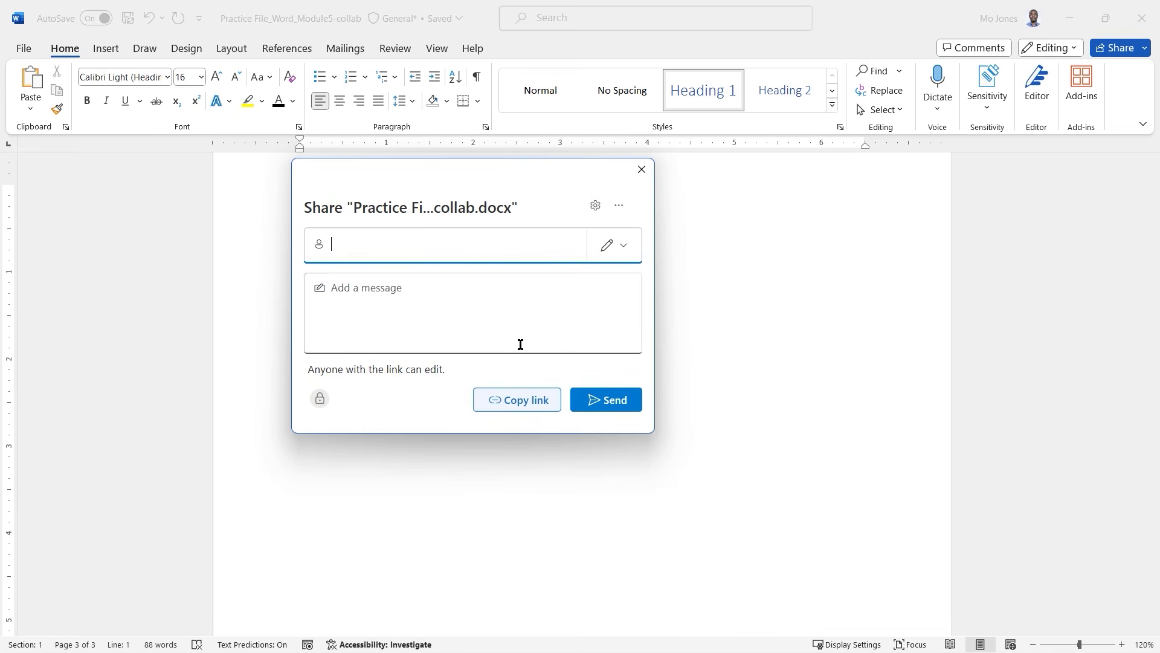
left_click(524, 409)
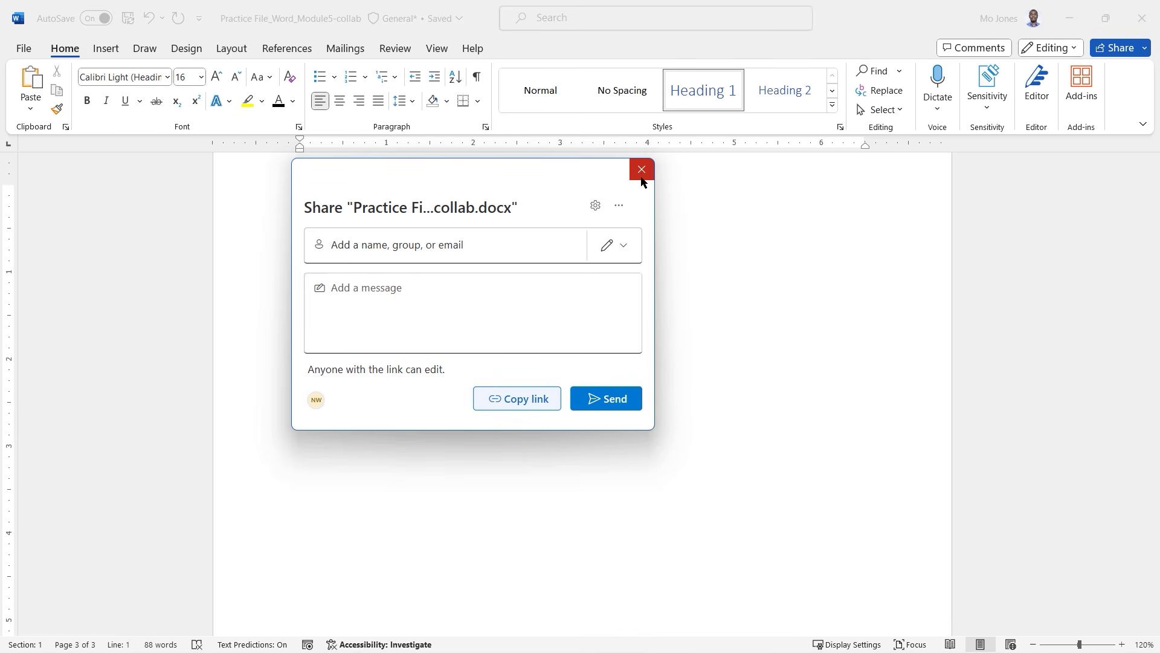
left_click(643, 172)
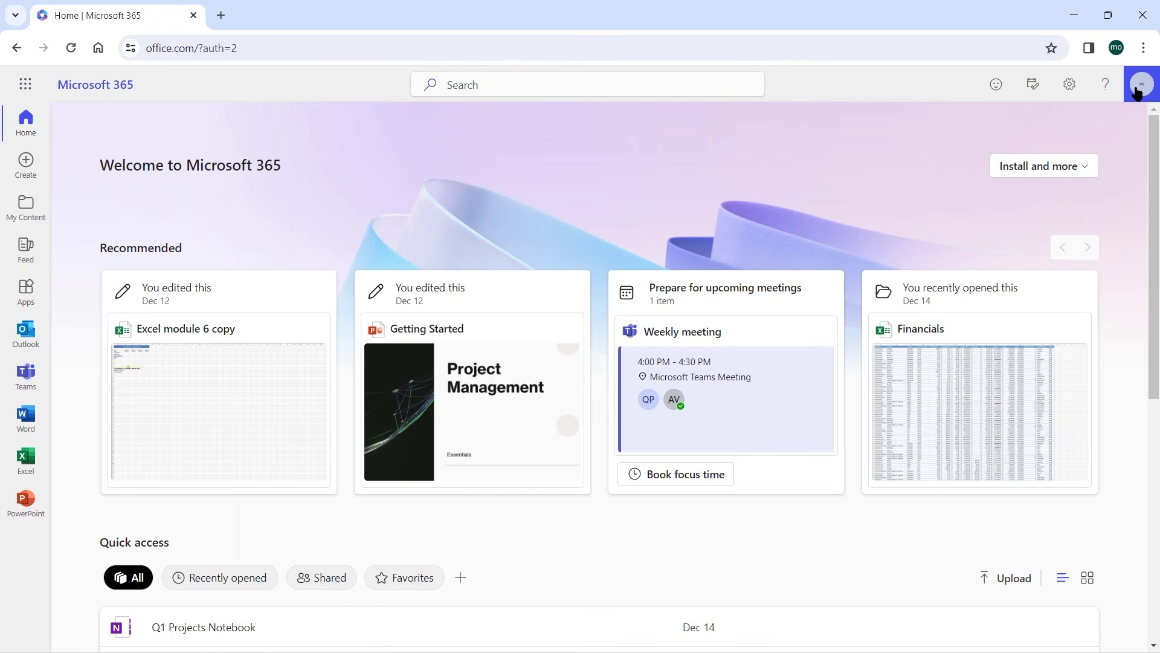
Paste the SharePoint link into the browser address bar to load the practice file.
left_click(339, 55)
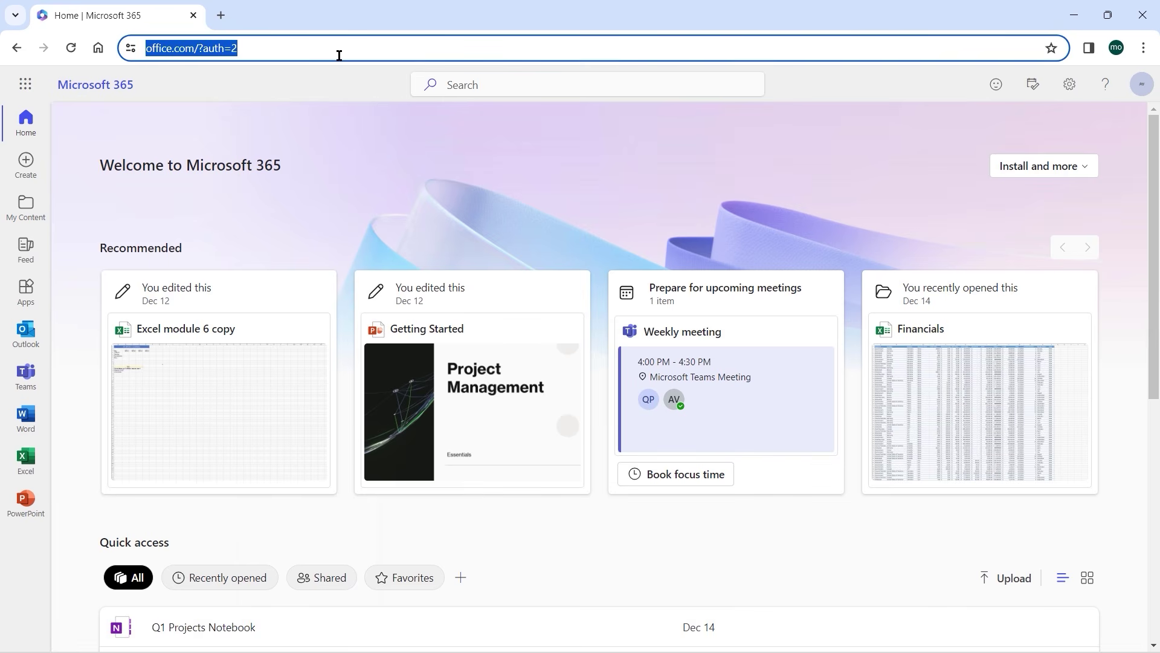
key("Return")
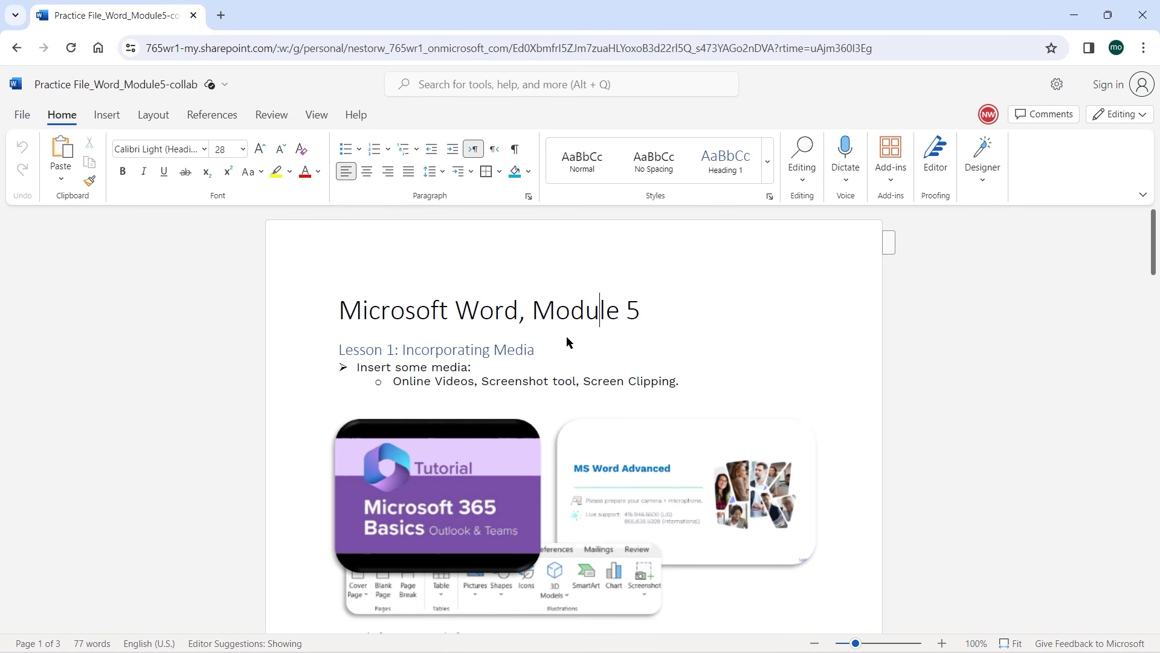
Scroll to Lesson 3 and post the comment 'Thanks for granting access' on its first bullet.
left_click(551, 349)
scroll(552, 349, "down", 6)
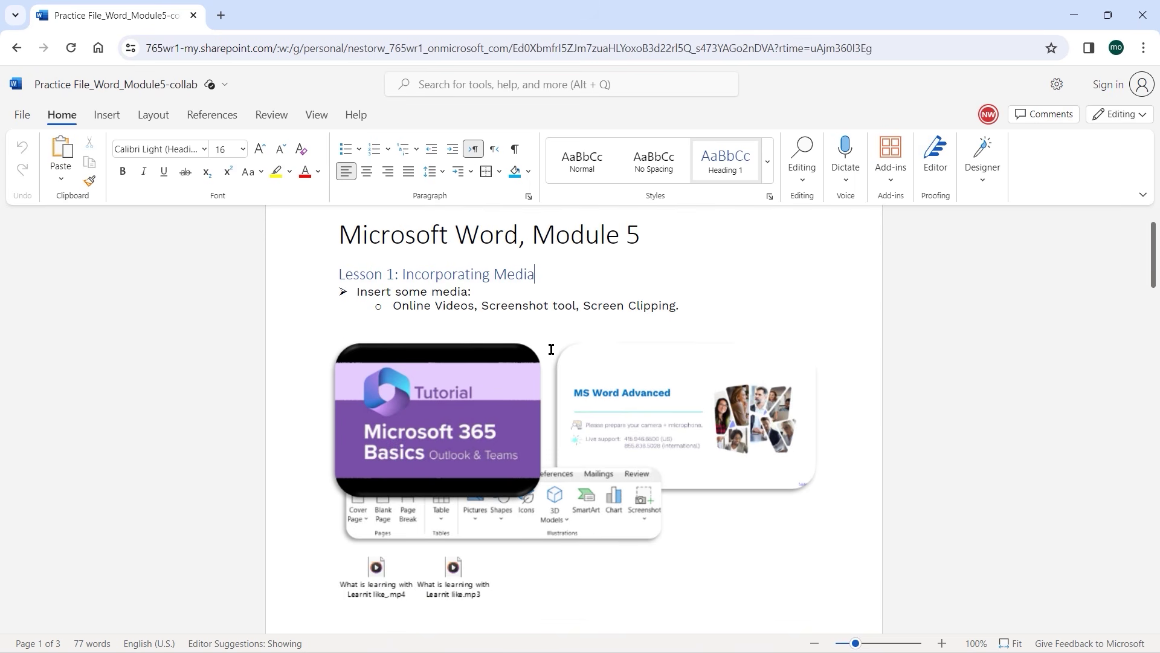
scroll(550, 343, "down", 10)
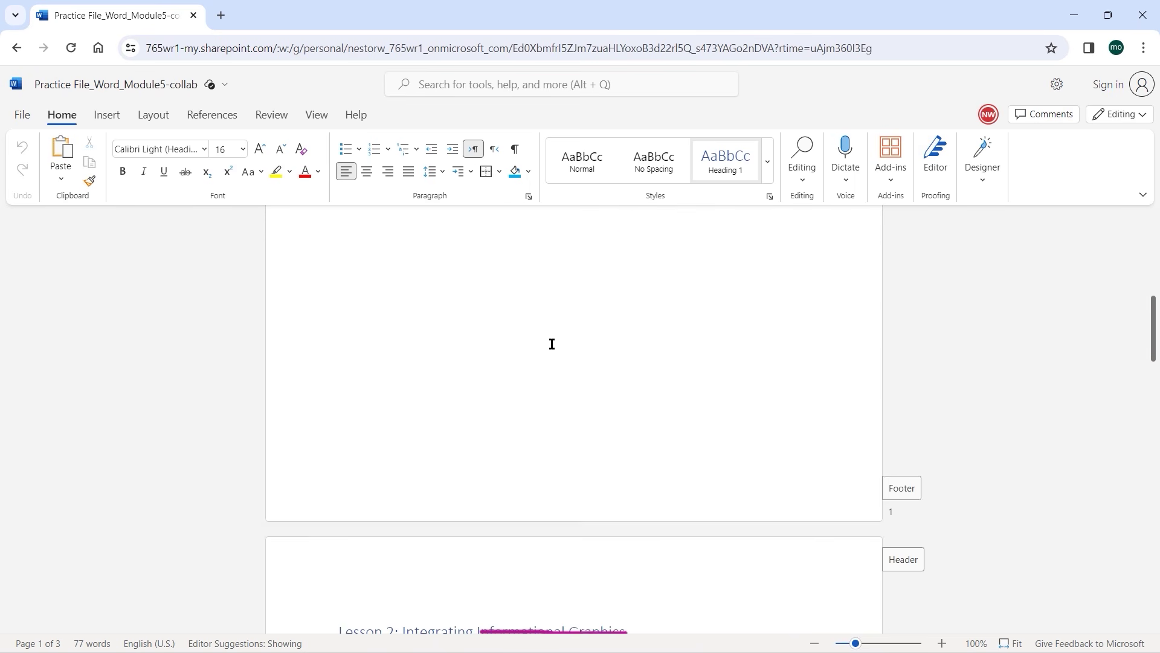
scroll(549, 342, "down", 11)
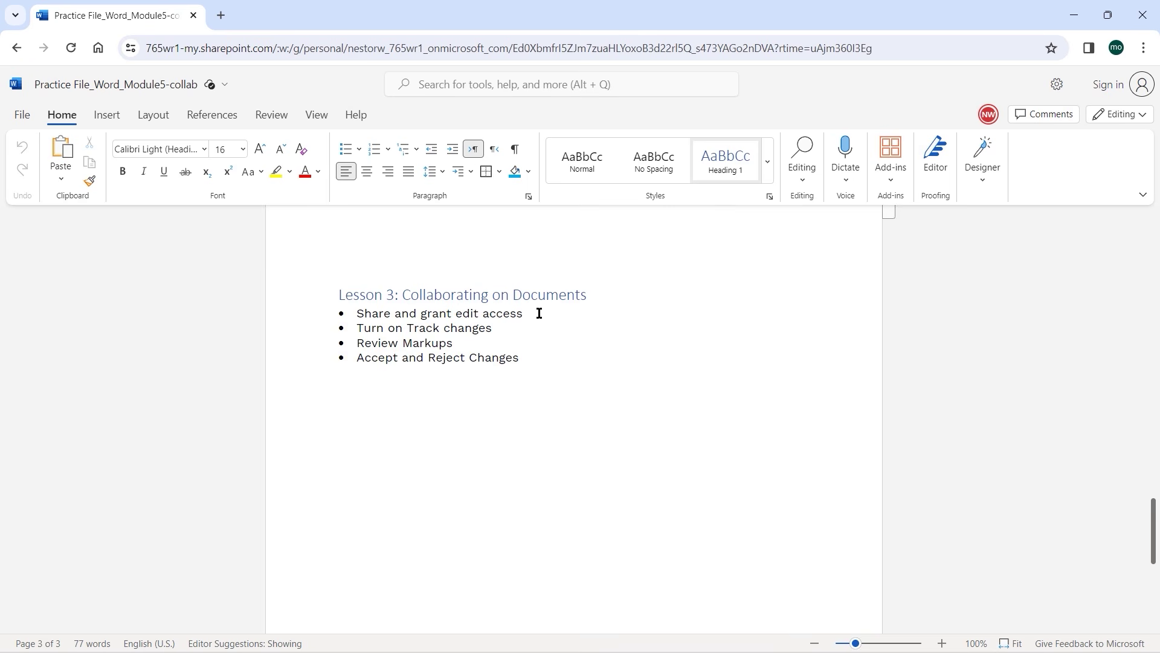
left_click(280, 122)
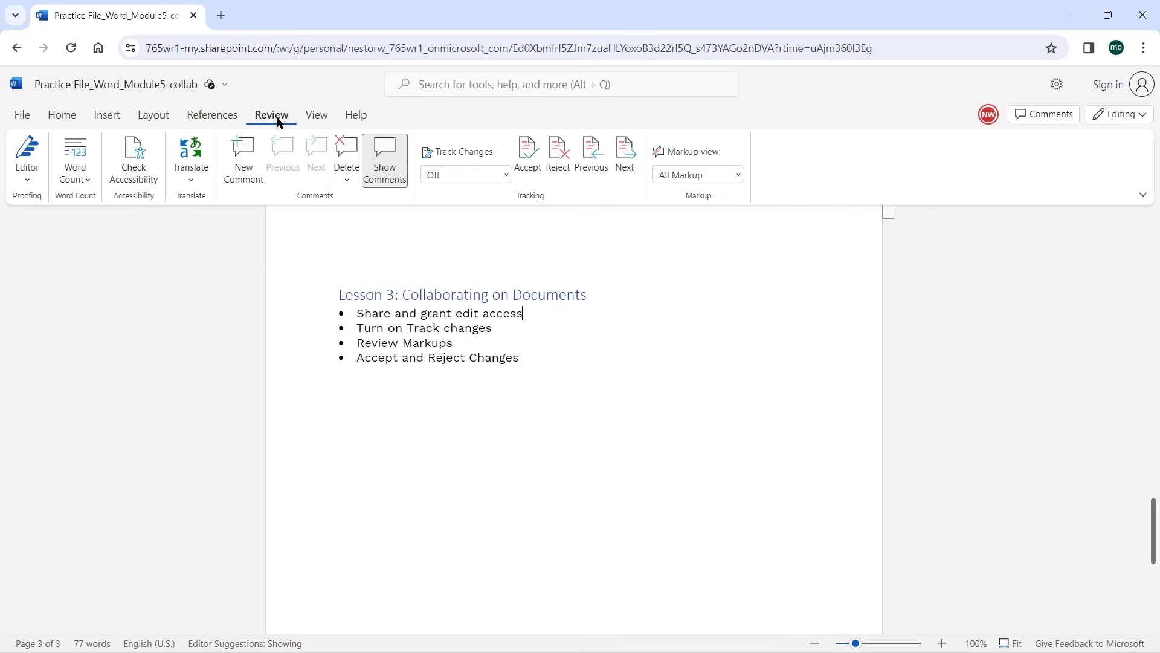
left_click(246, 165)
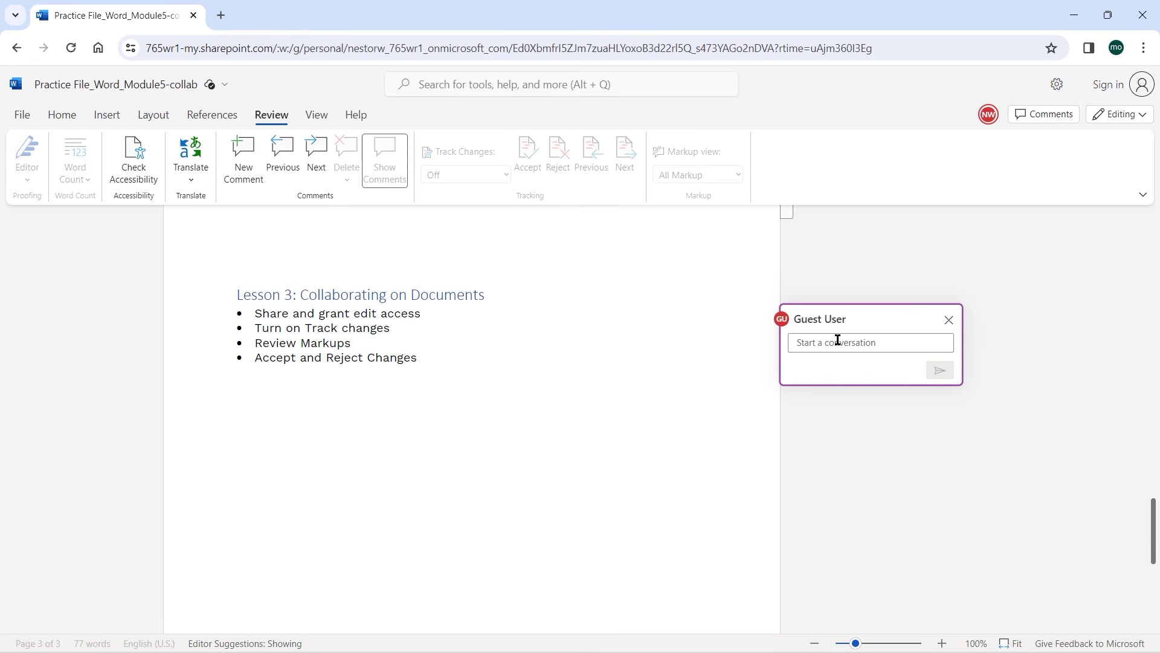
type("Thanks for gr")
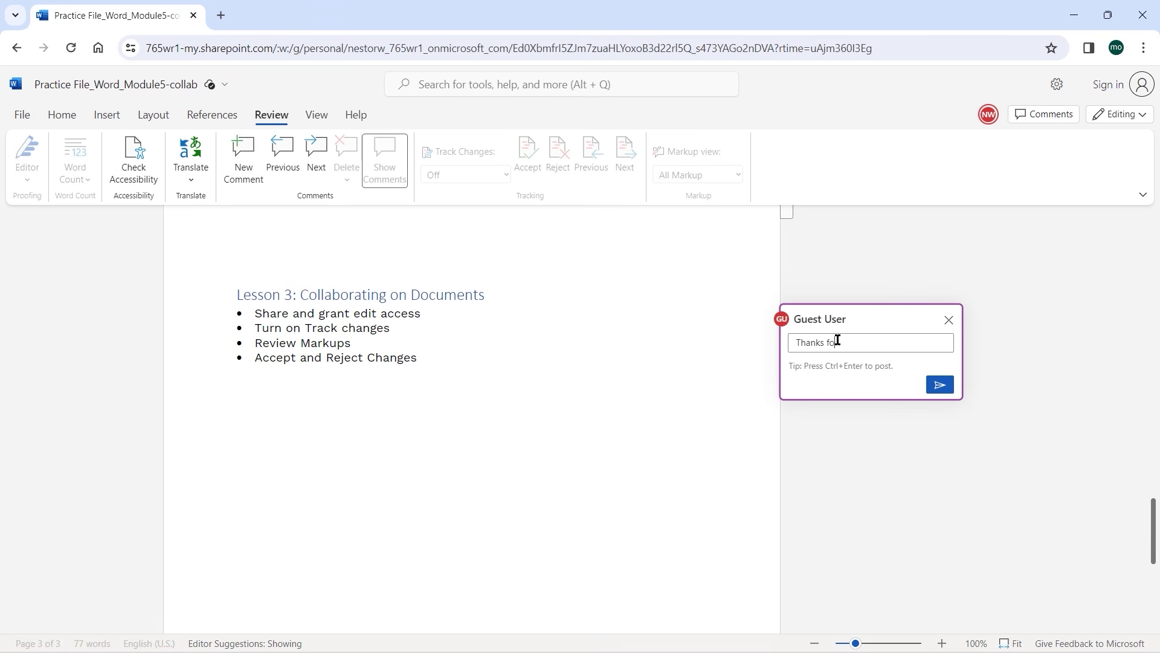
type("anting access")
left_click(947, 389)
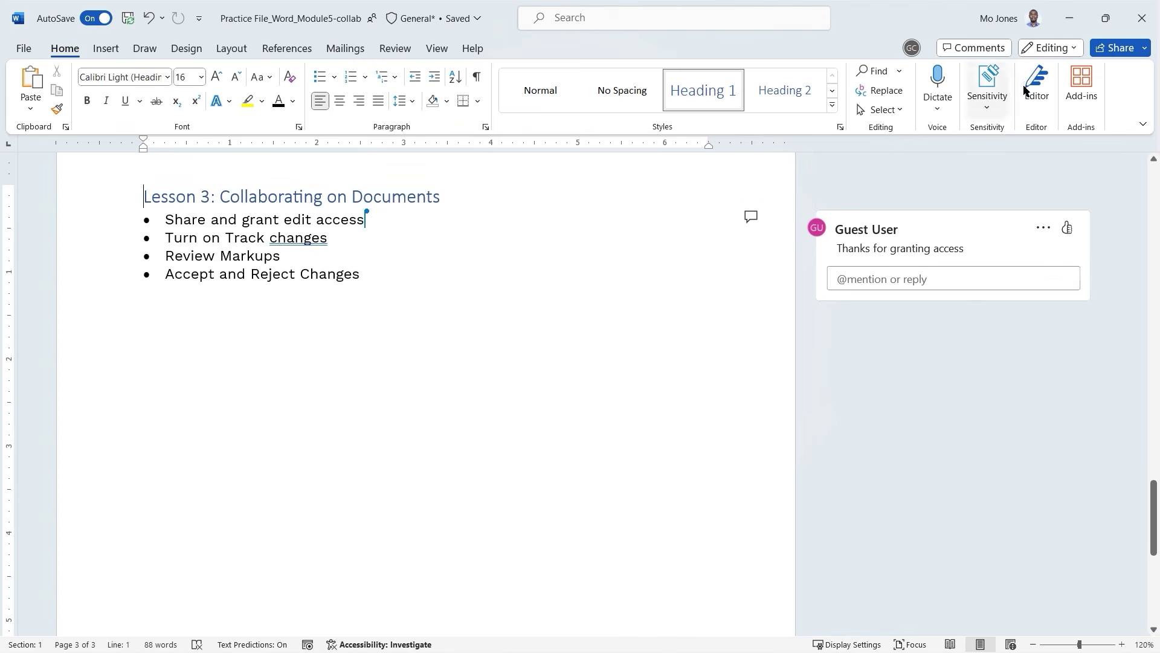
Place the cursor after 'Share and grant edit access' and show the Review tab.
left_click(367, 217)
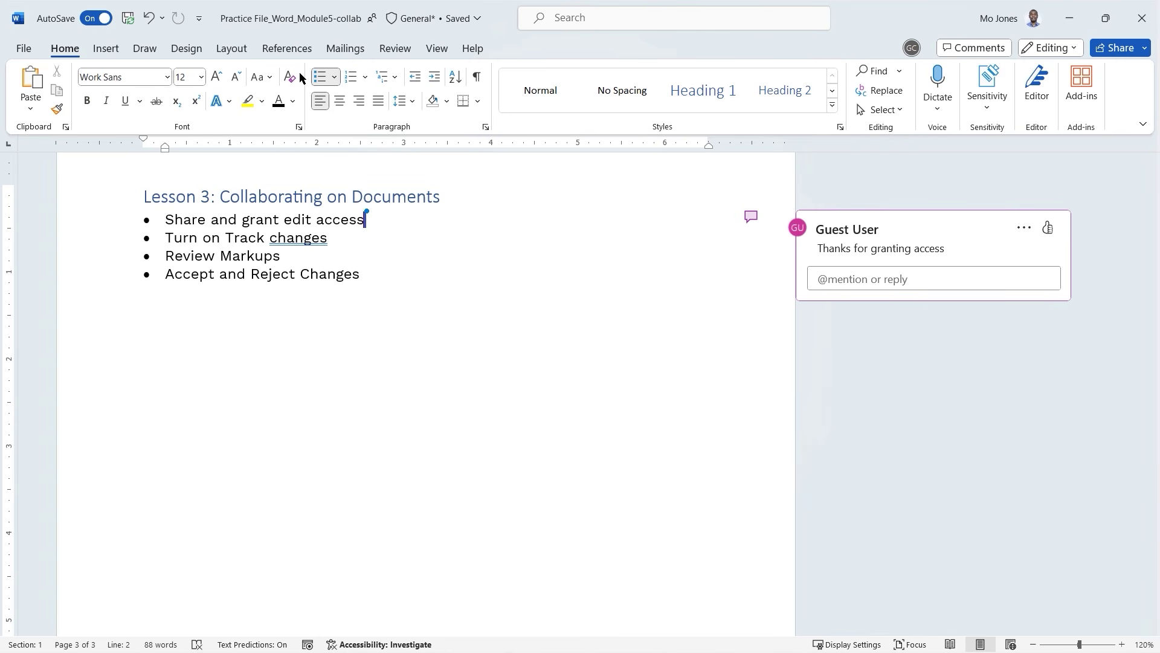
left_click(392, 50)
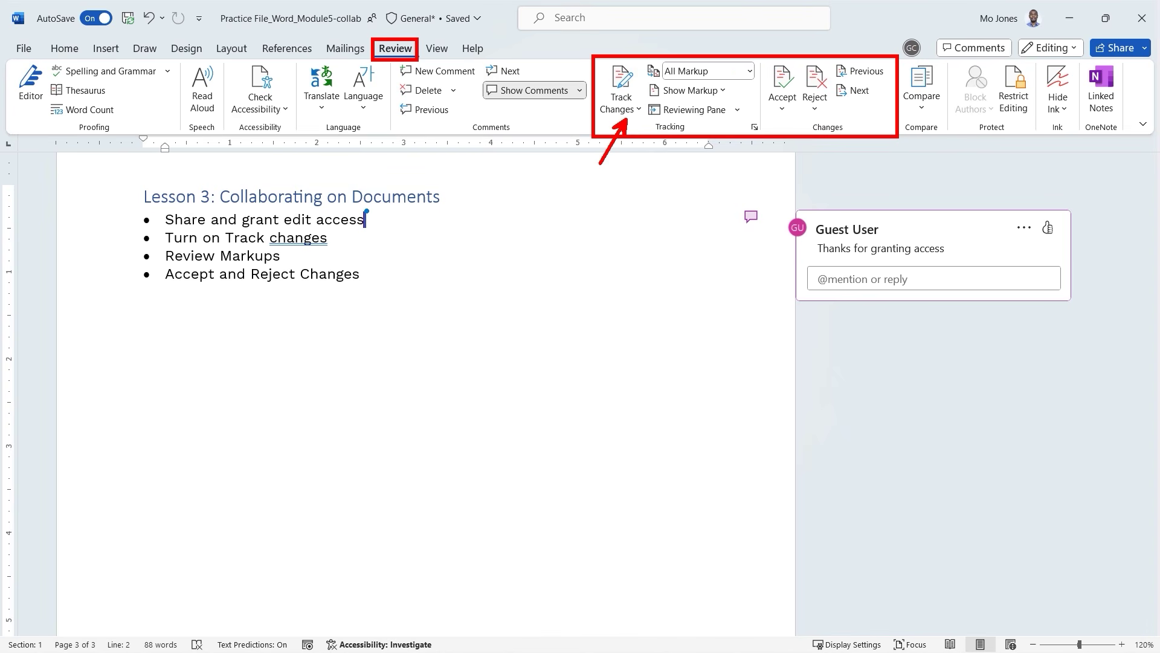
Set Track Changes to For Everyone and review the markup display options, keeping All Markup.
left_click(640, 110)
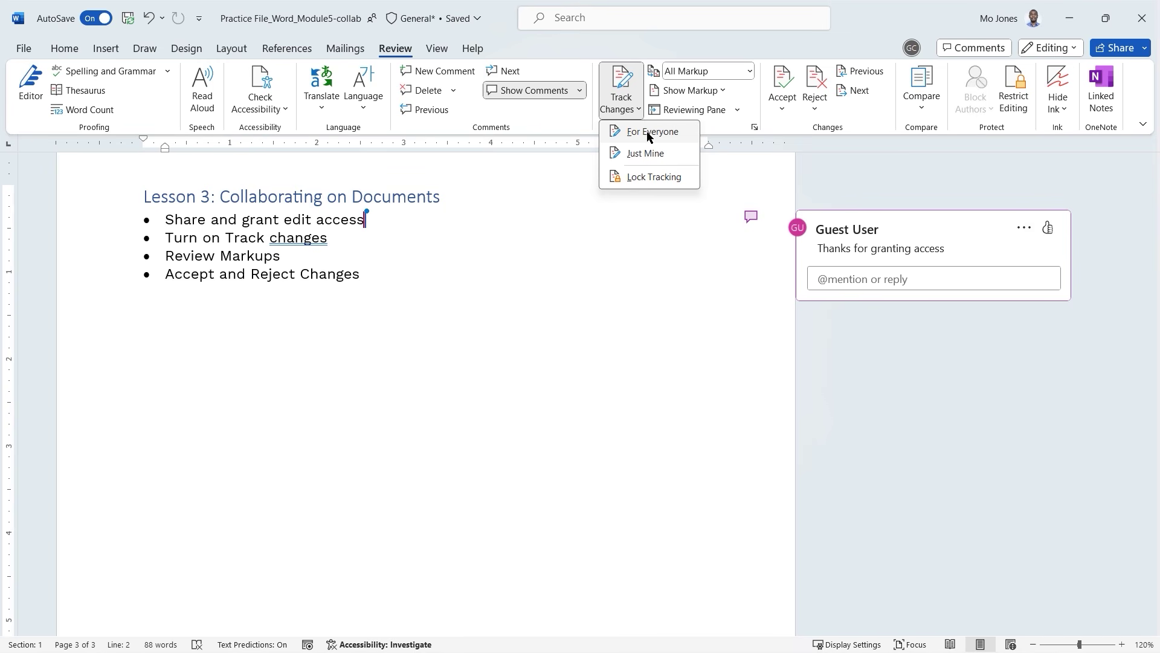
left_click(647, 132)
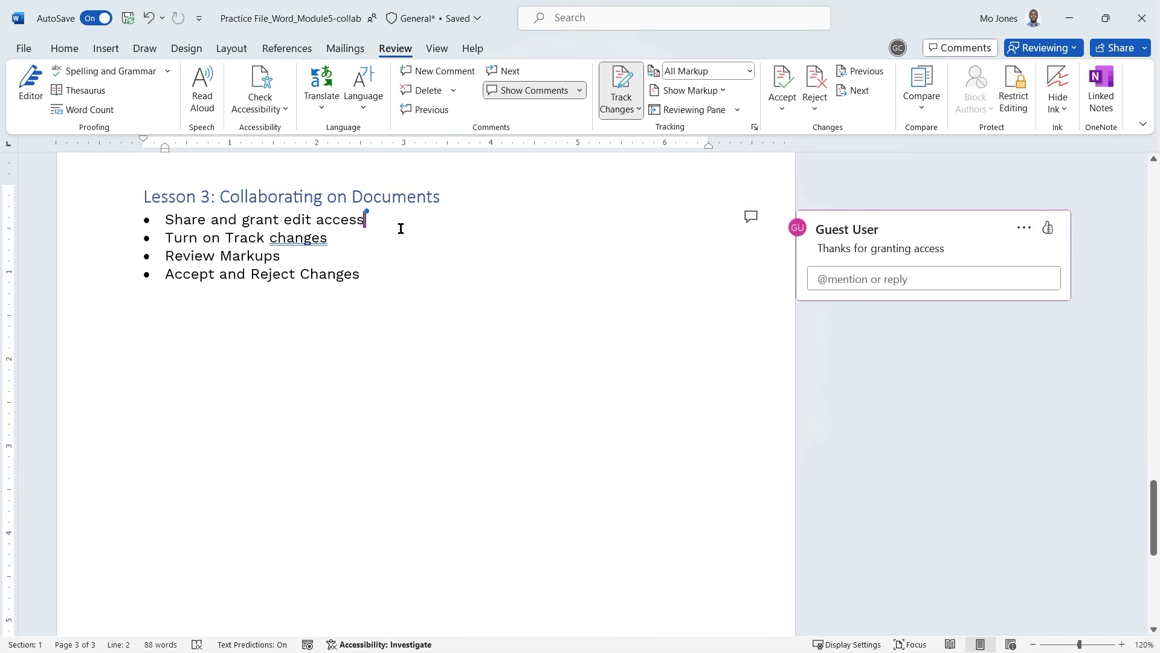
left_click(355, 240)
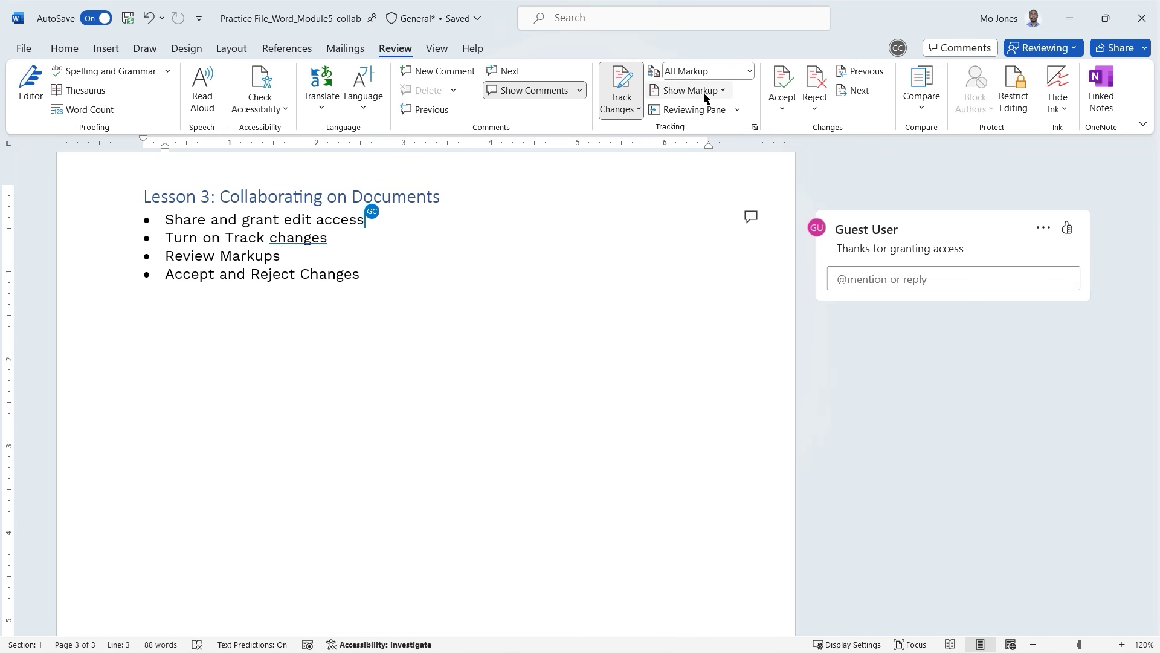
left_click(753, 71)
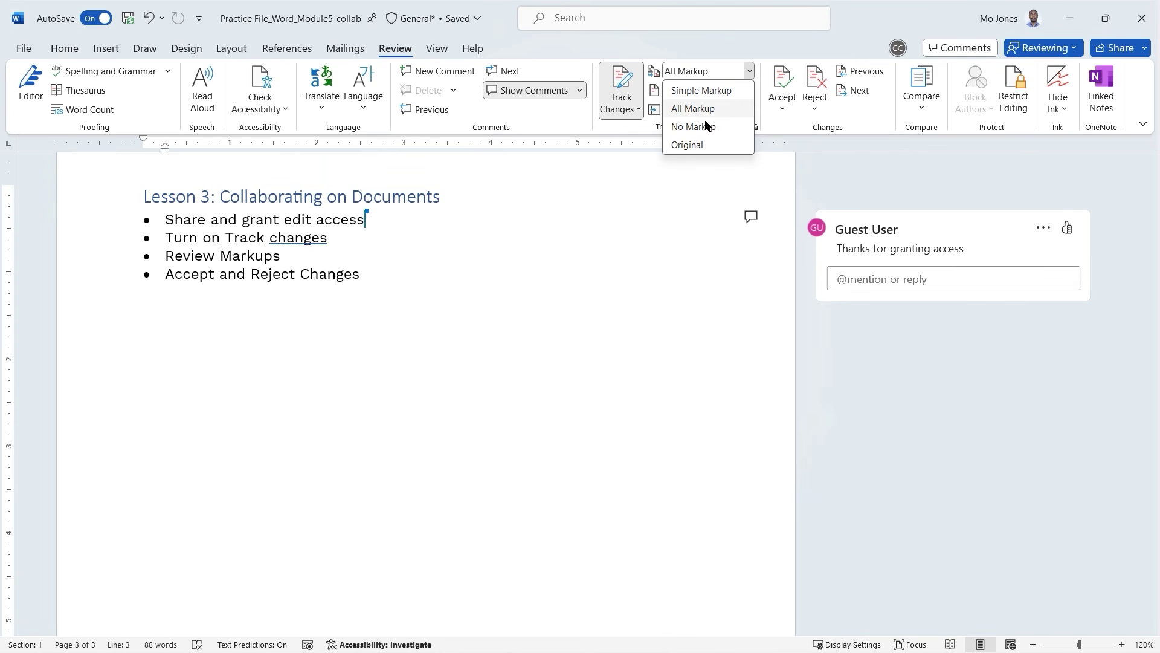
left_click(759, 46)
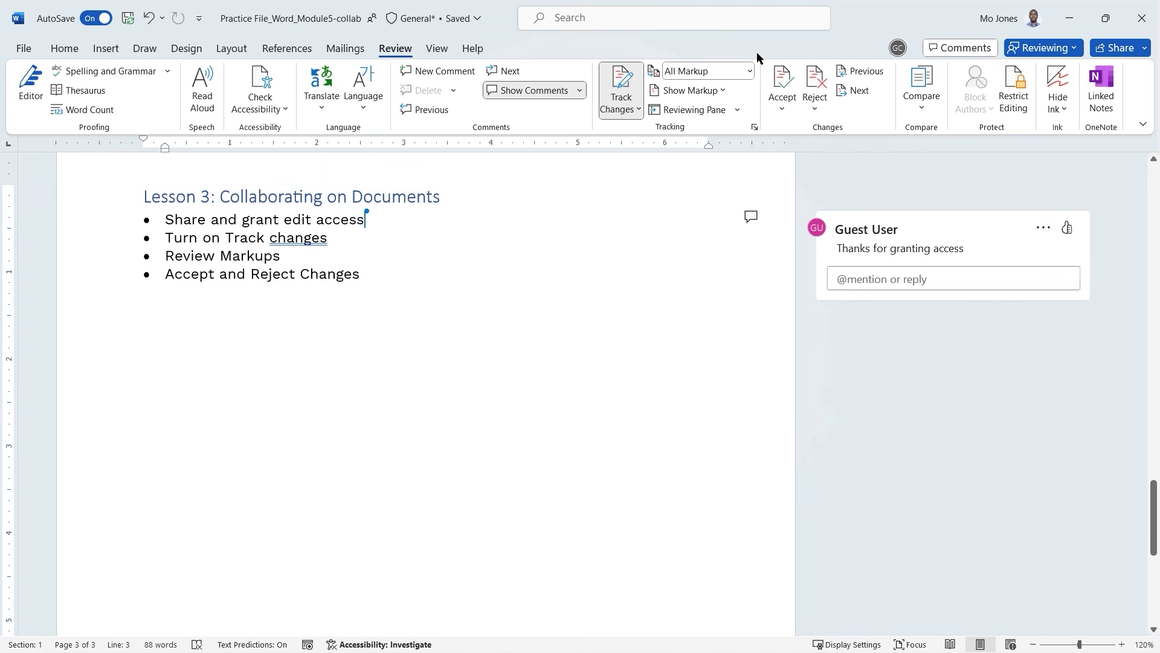
left_click(725, 92)
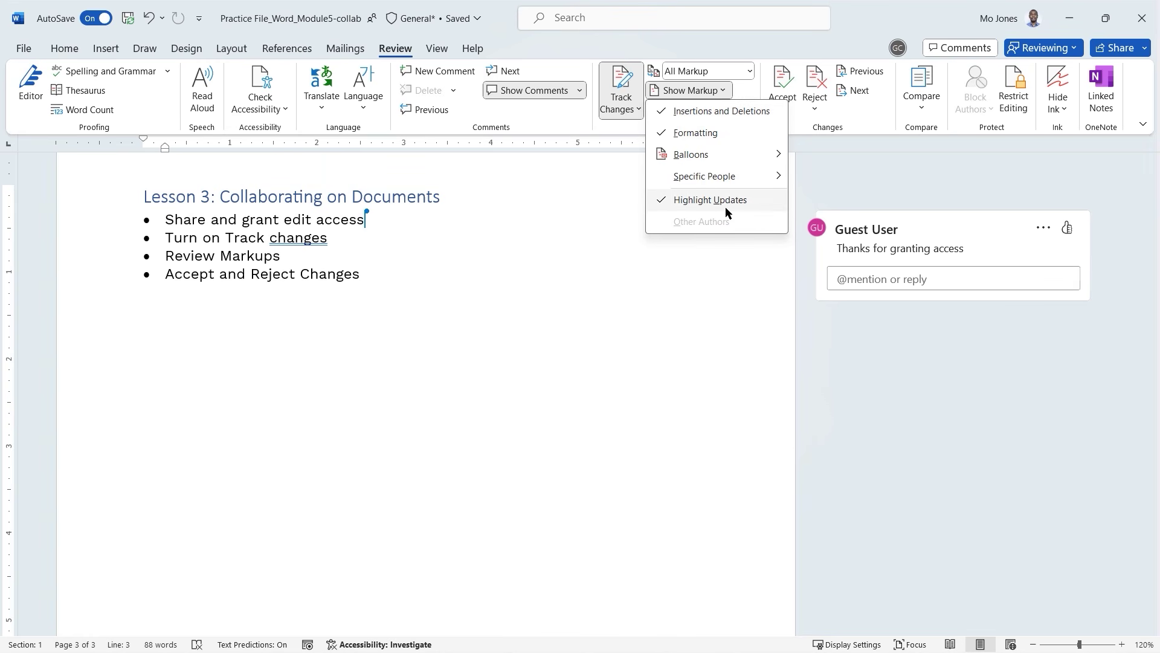
mouse_move(776, 155)
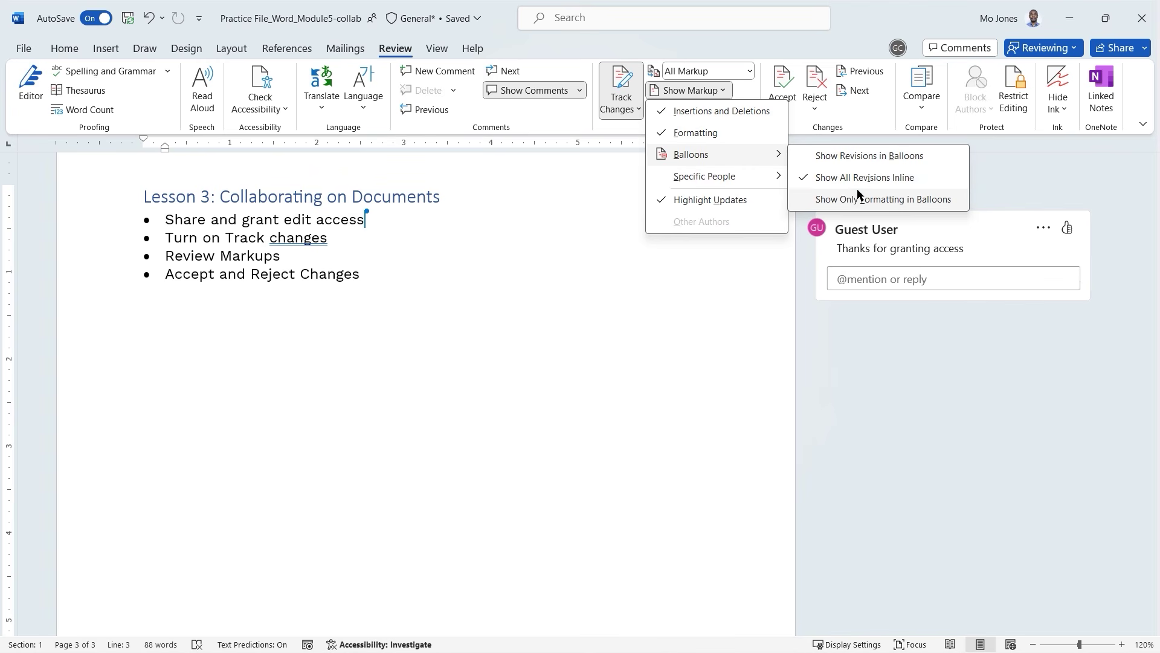
left_click(995, 171)
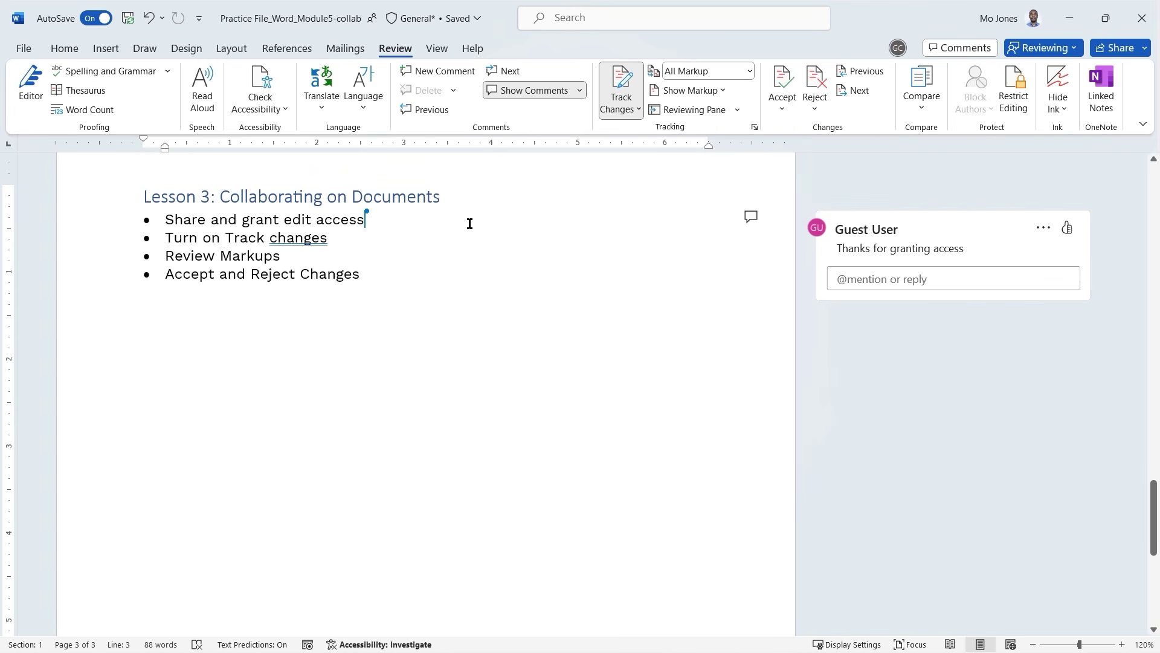
left_click(383, 217)
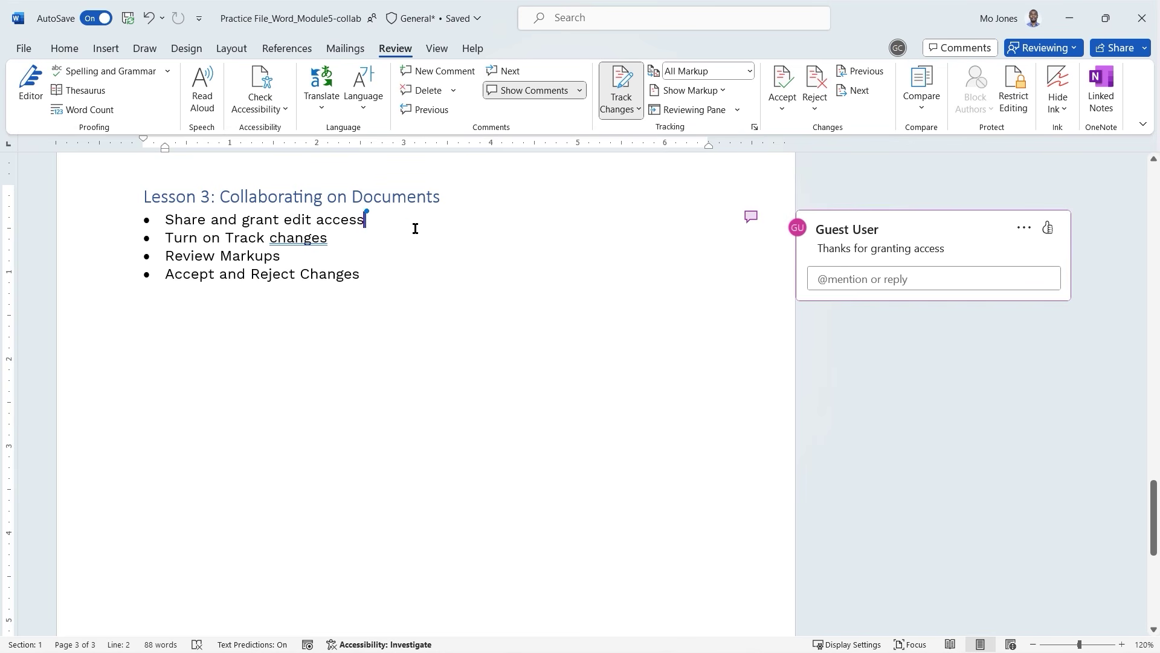
Add the indented sub-bullet 'Save to OneDrive and then share' under the first bullet.
key("Return")
key("Tab")
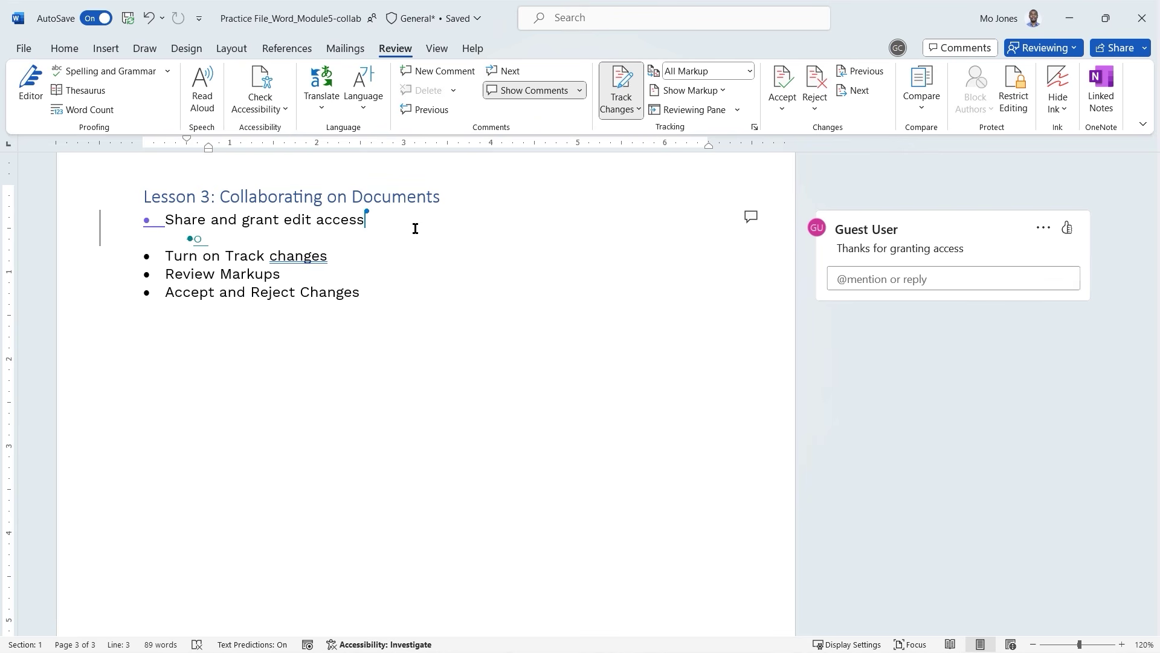
type("Save")
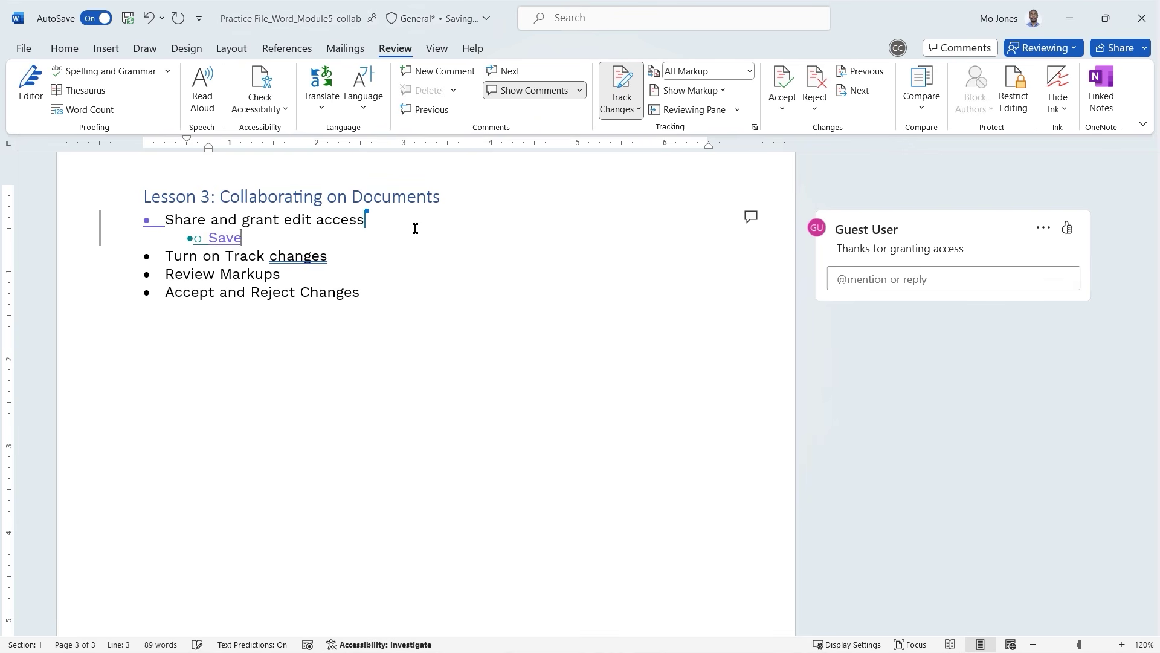
type(" to O")
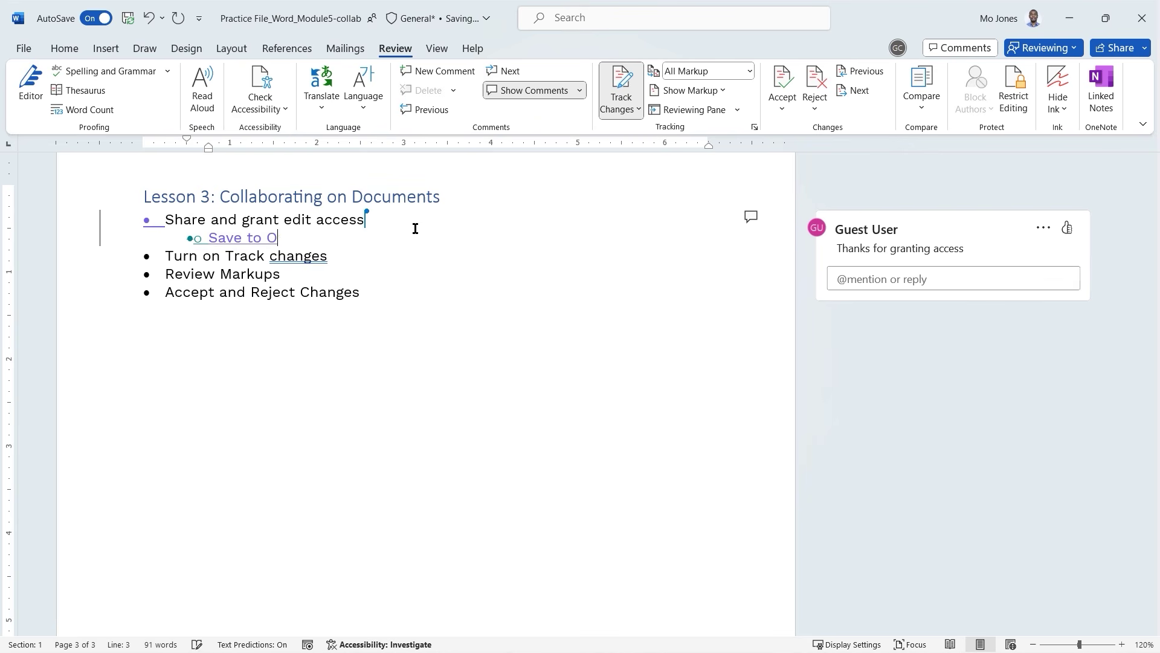
type("neDrive and then sha")
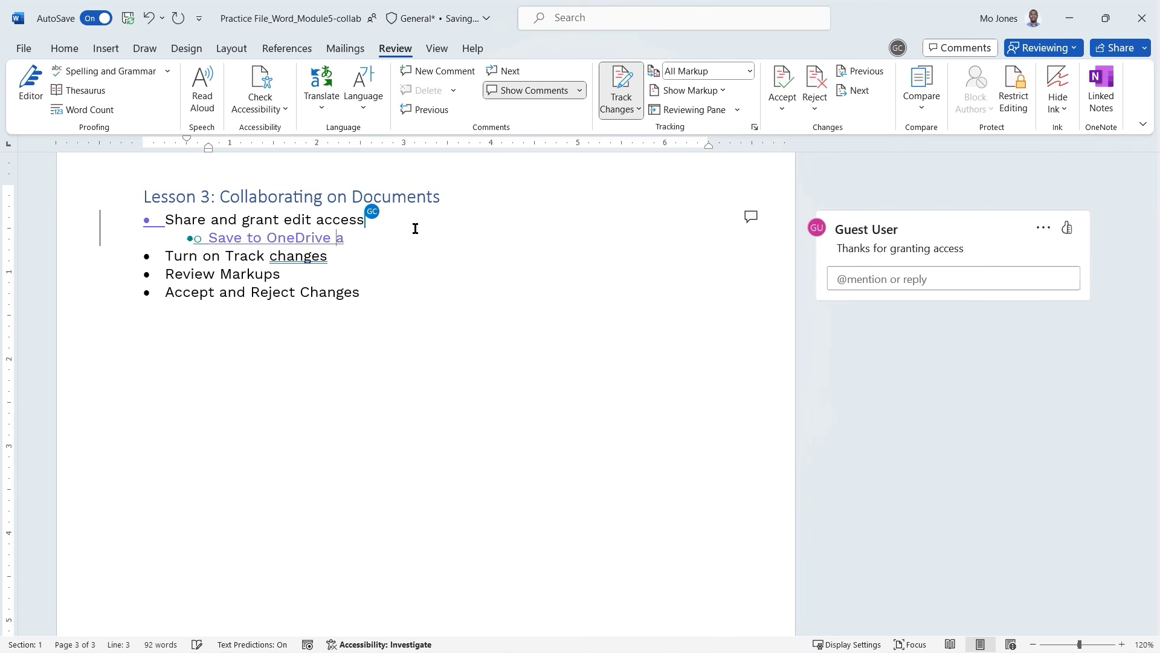
type("re")
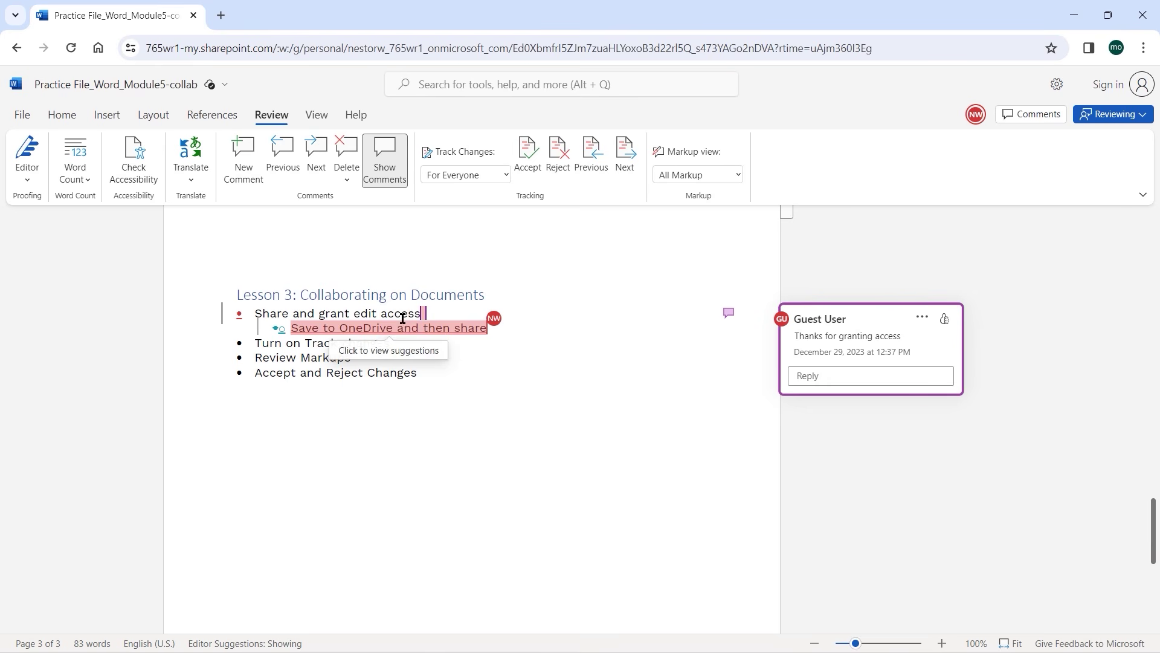
Below Turn on Track changes, insert a 3-cell table reading Review Tab, Tracking, Turn on Track Changes.
left_click(405, 347)
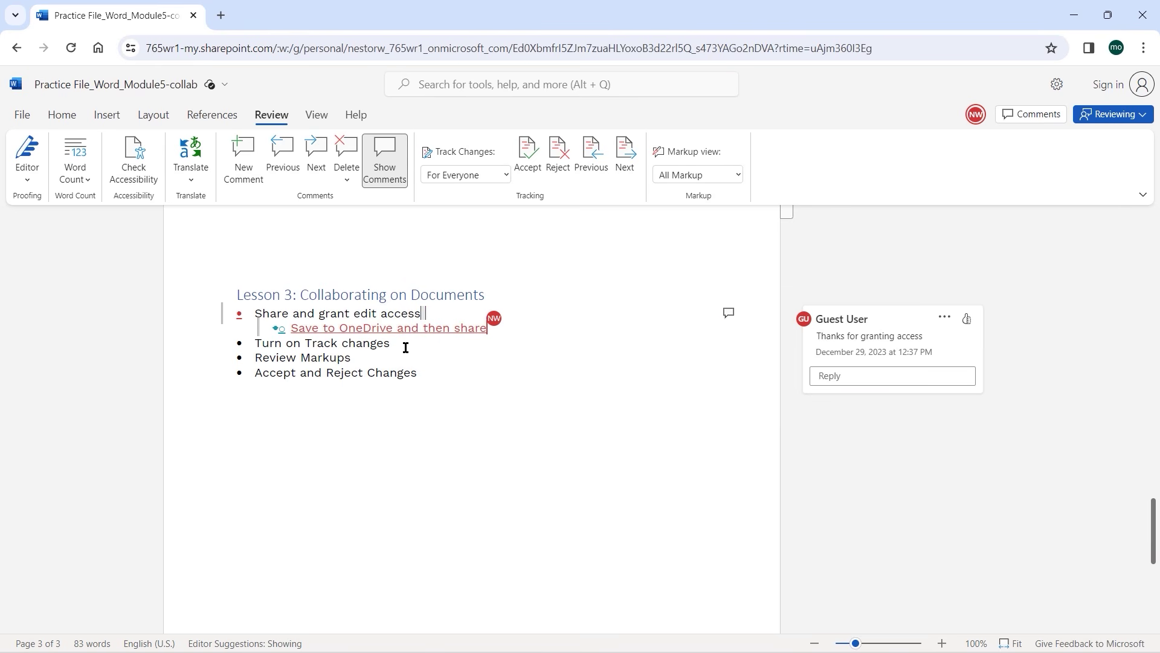
key("Return")
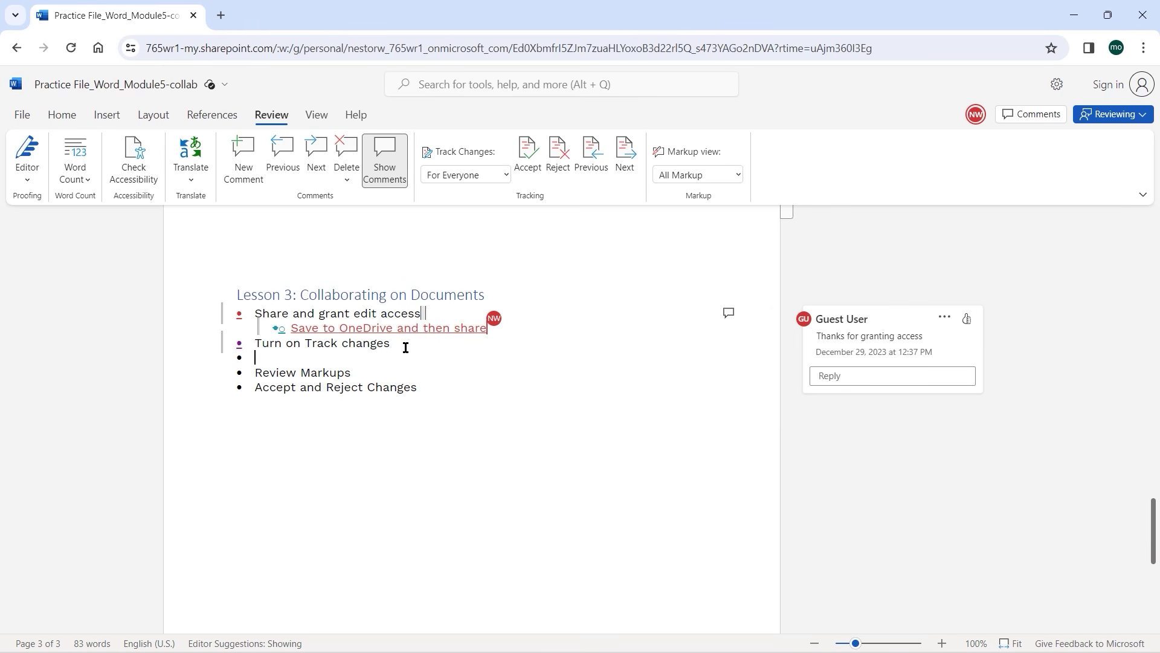
left_click(103, 116)
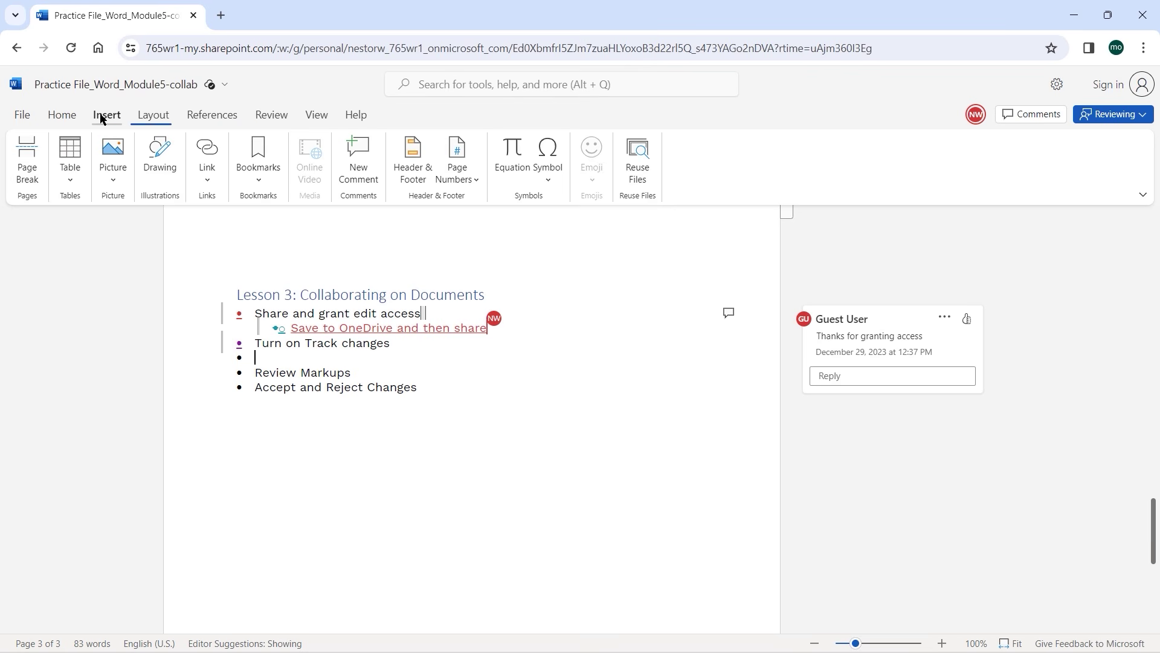
left_click(71, 176)
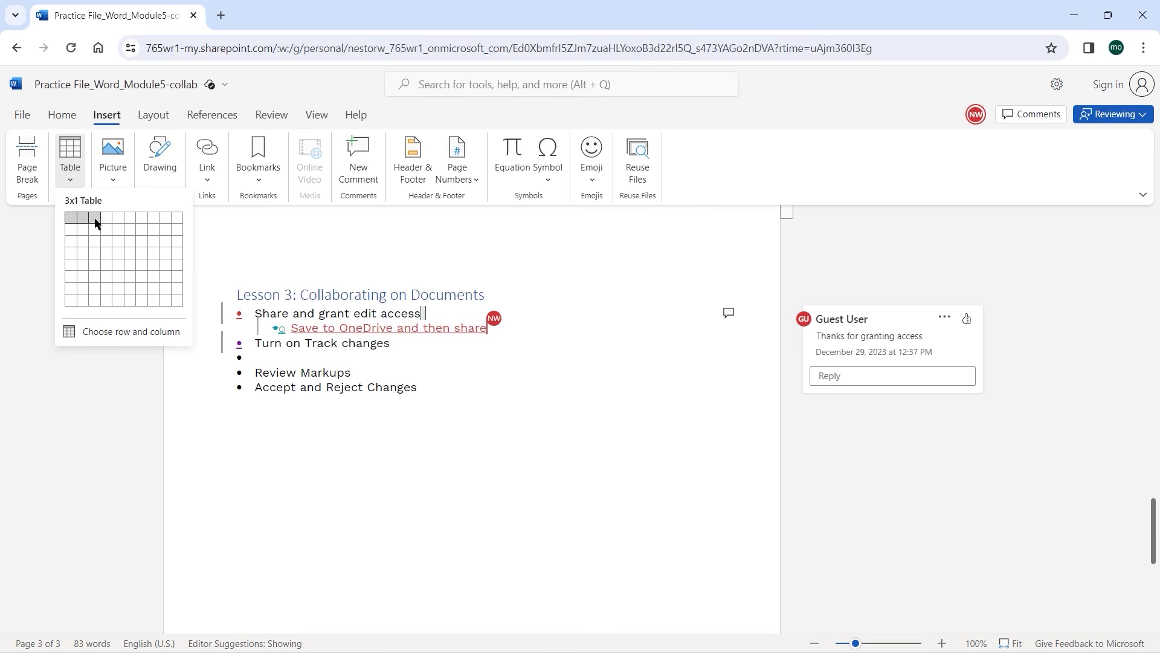
left_click(96, 222)
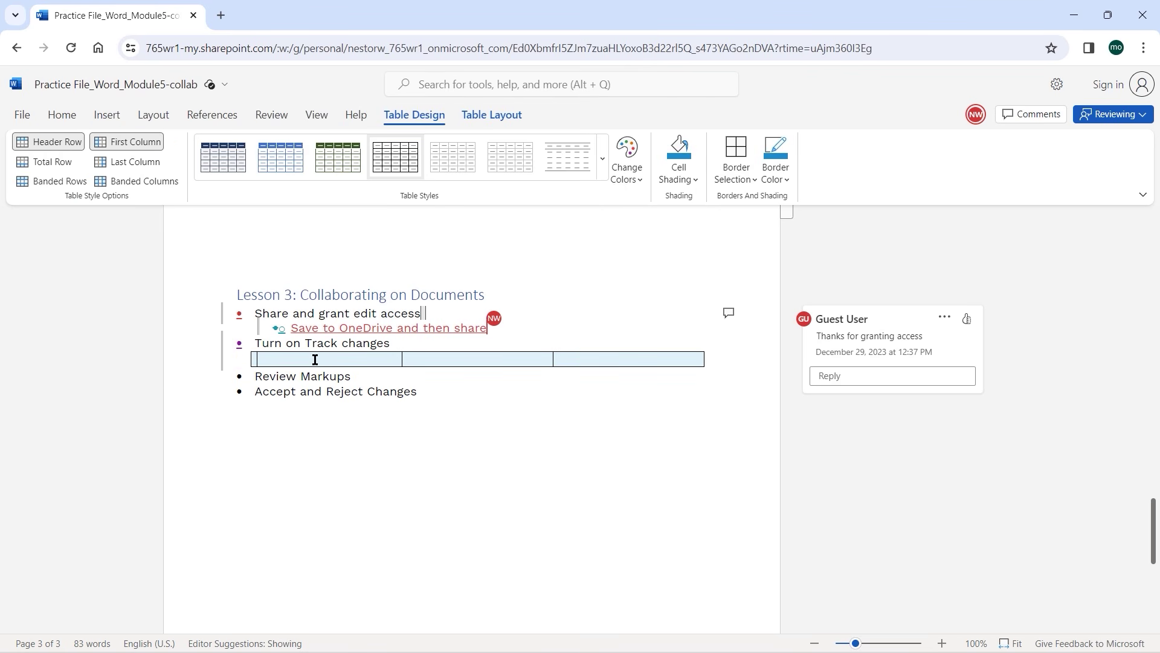
mouse_move(315, 359)
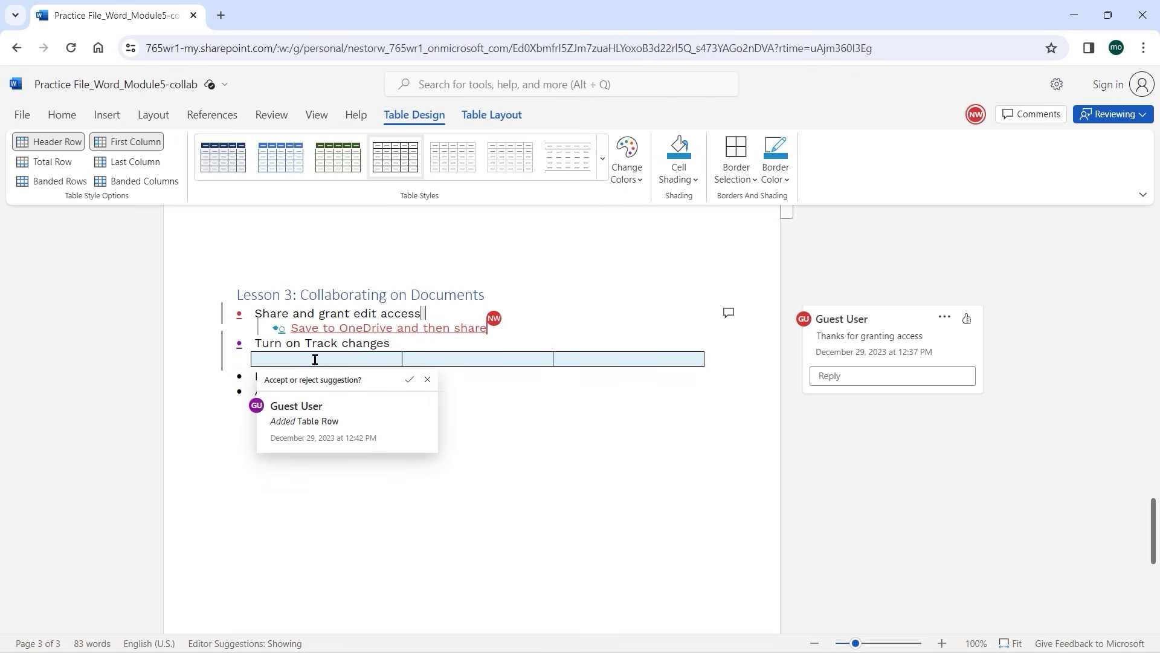
type("Rev")
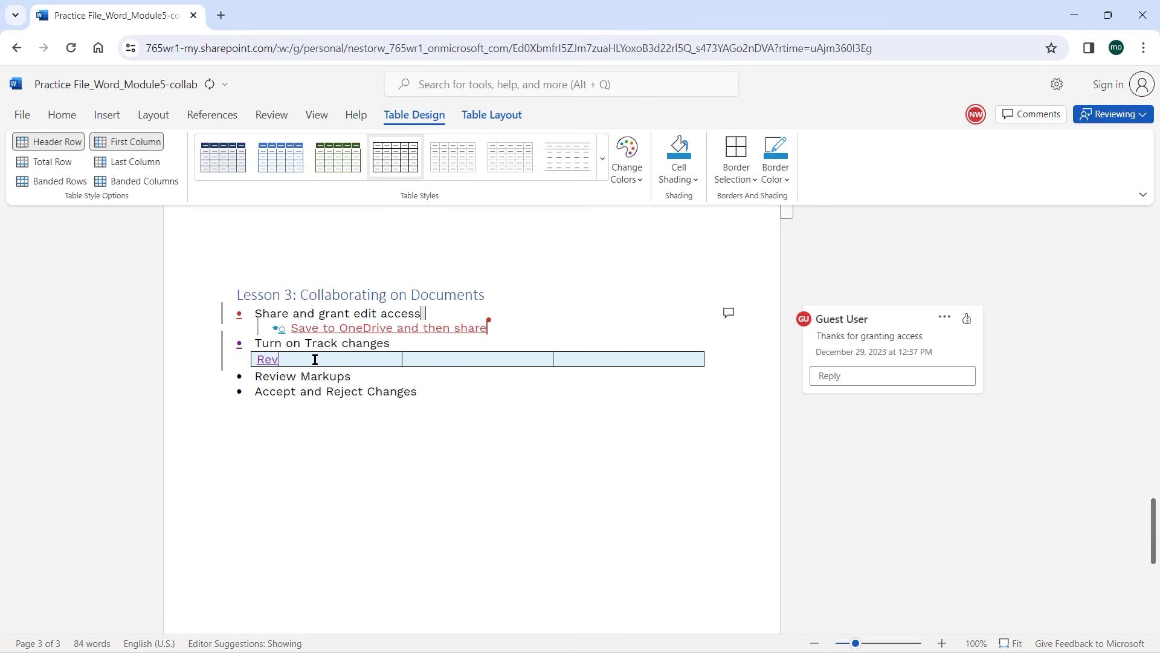
type("iew Tab")
left_click(440, 363)
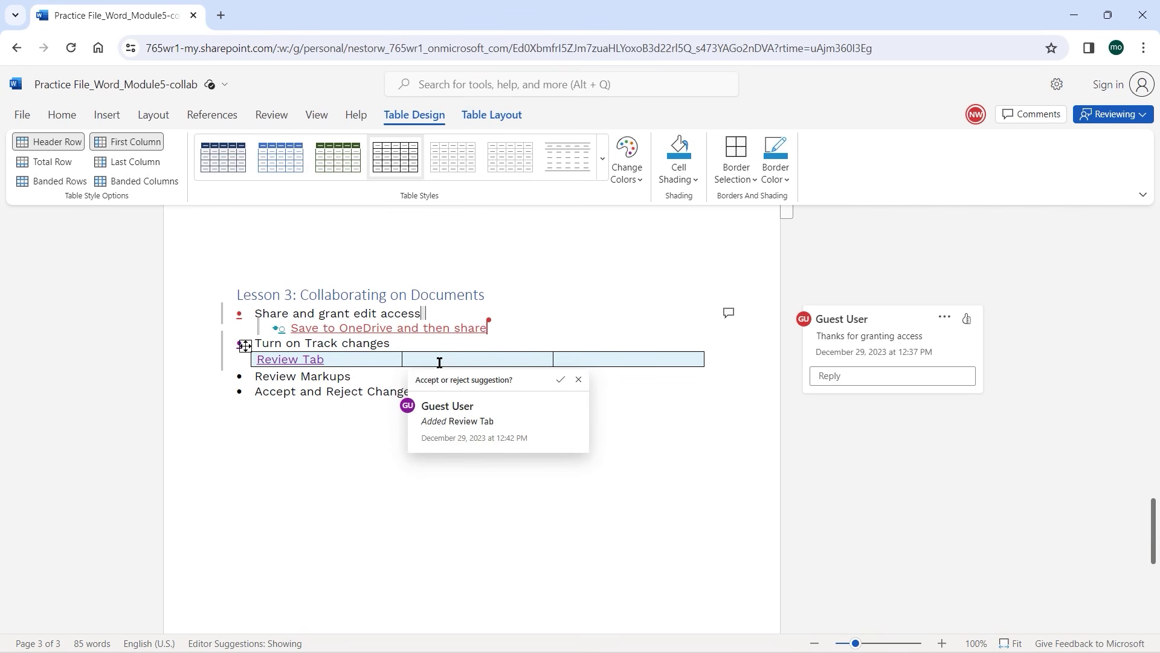
type("Tr")
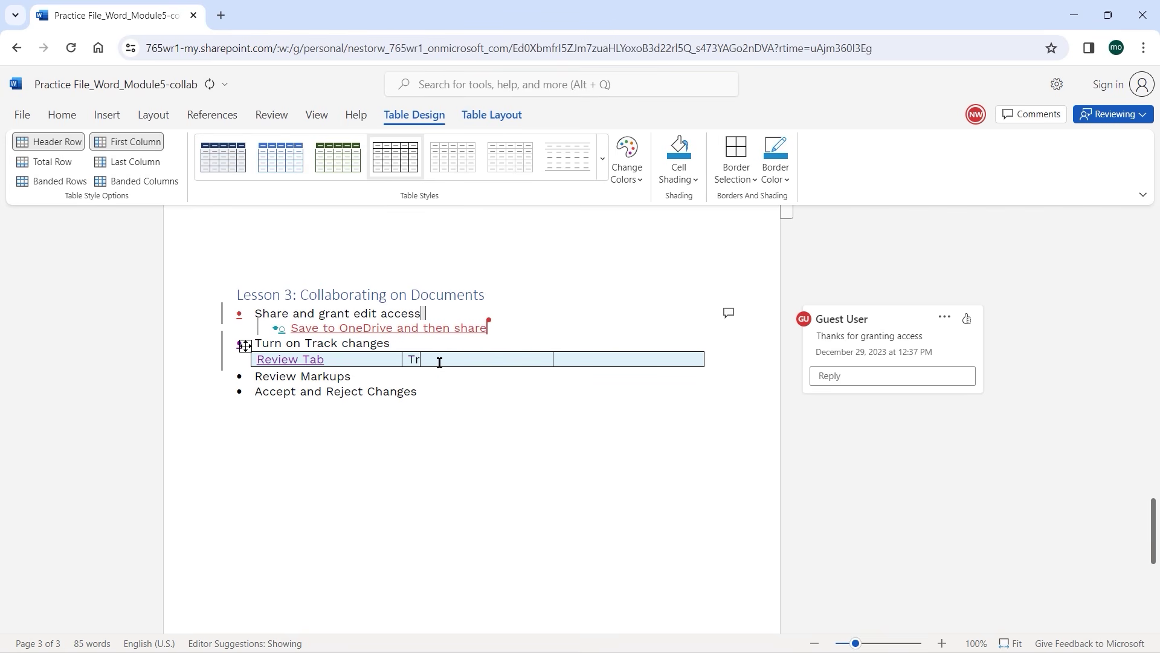
type("acking")
left_click(571, 361)
type("Turn on Track Changes")
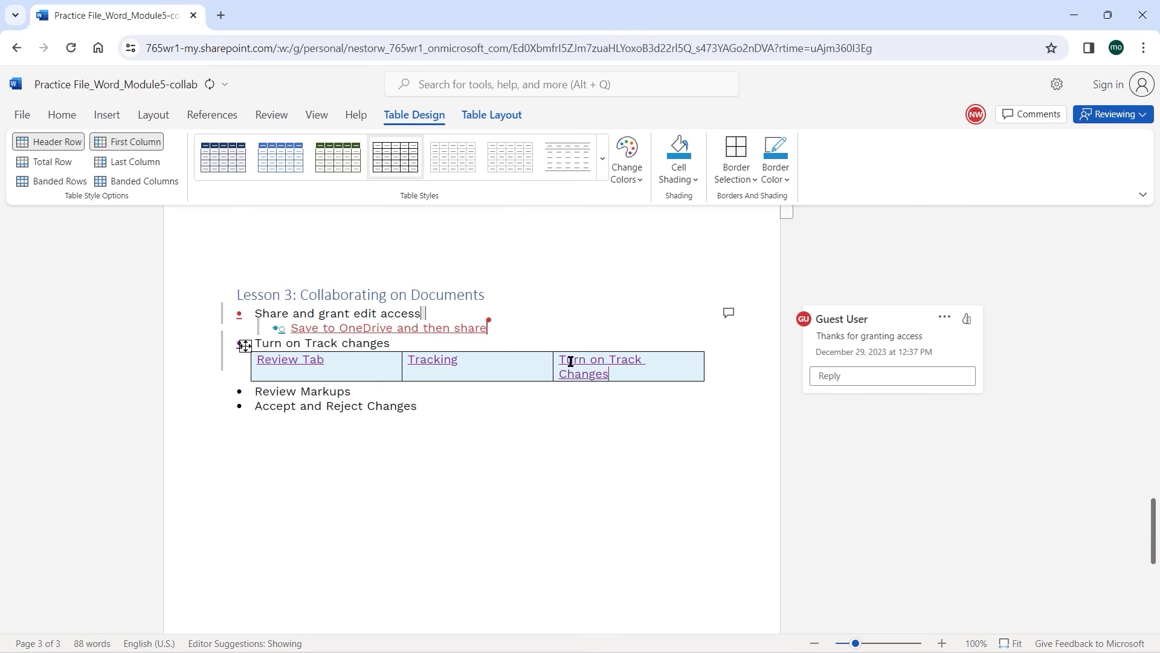
Inspect the co-author's tracked insertion and the Review Tab cell, then show the Review tools.
left_click(462, 311)
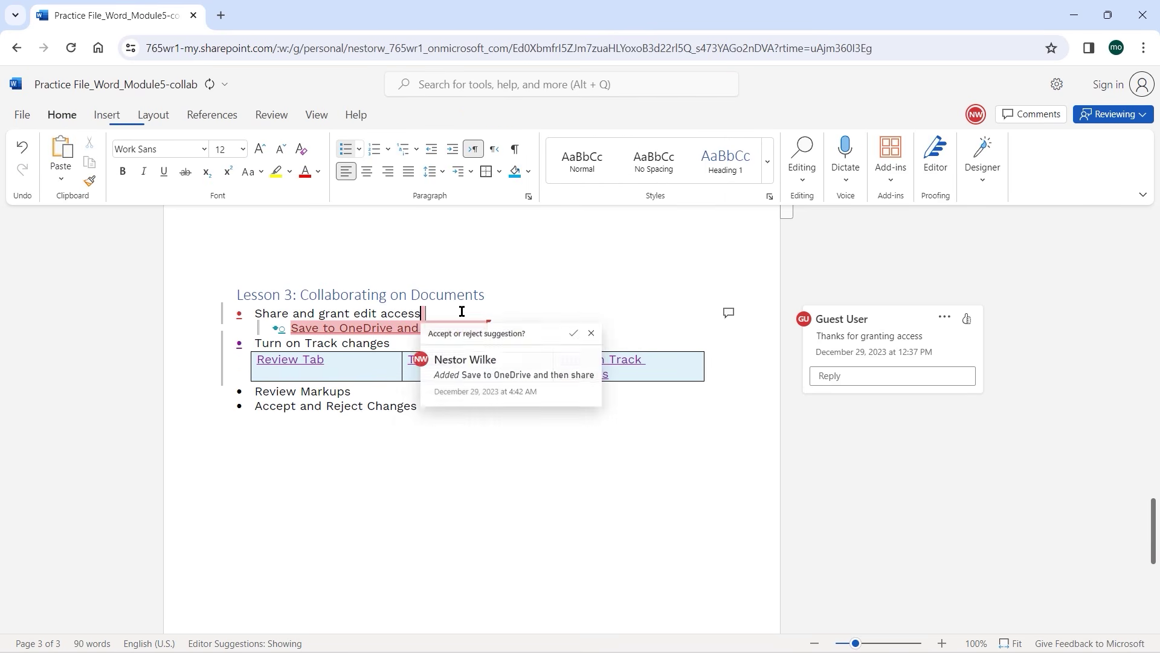
left_click(498, 291)
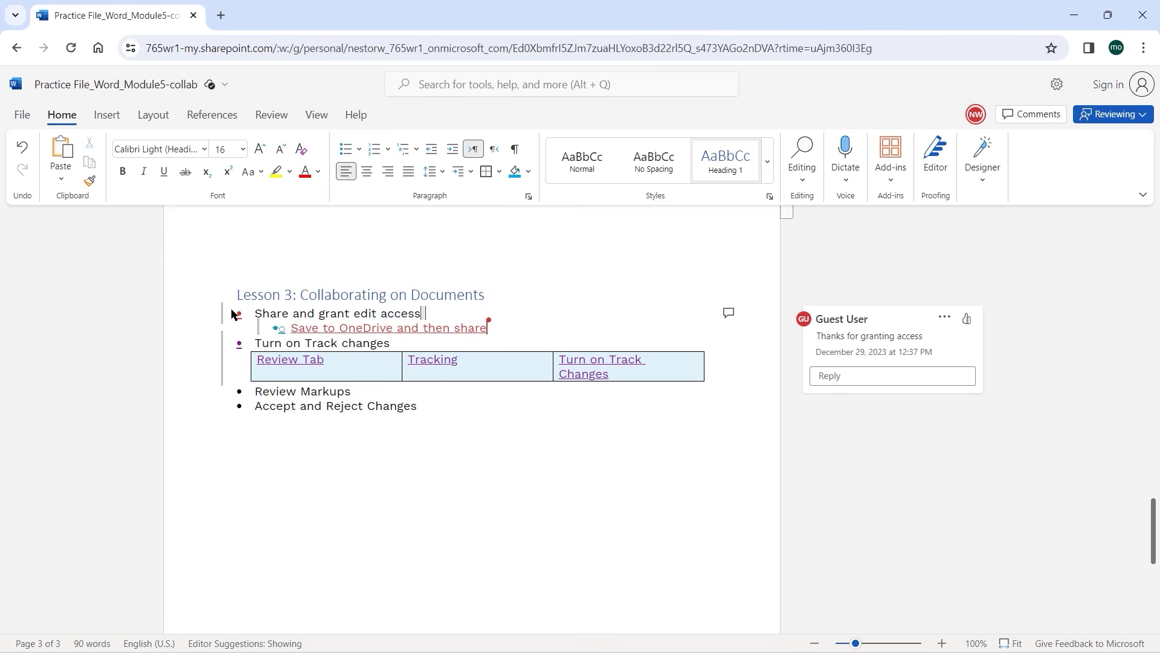
triple_click(330, 359)
left_click(330, 359)
left_click(272, 115)
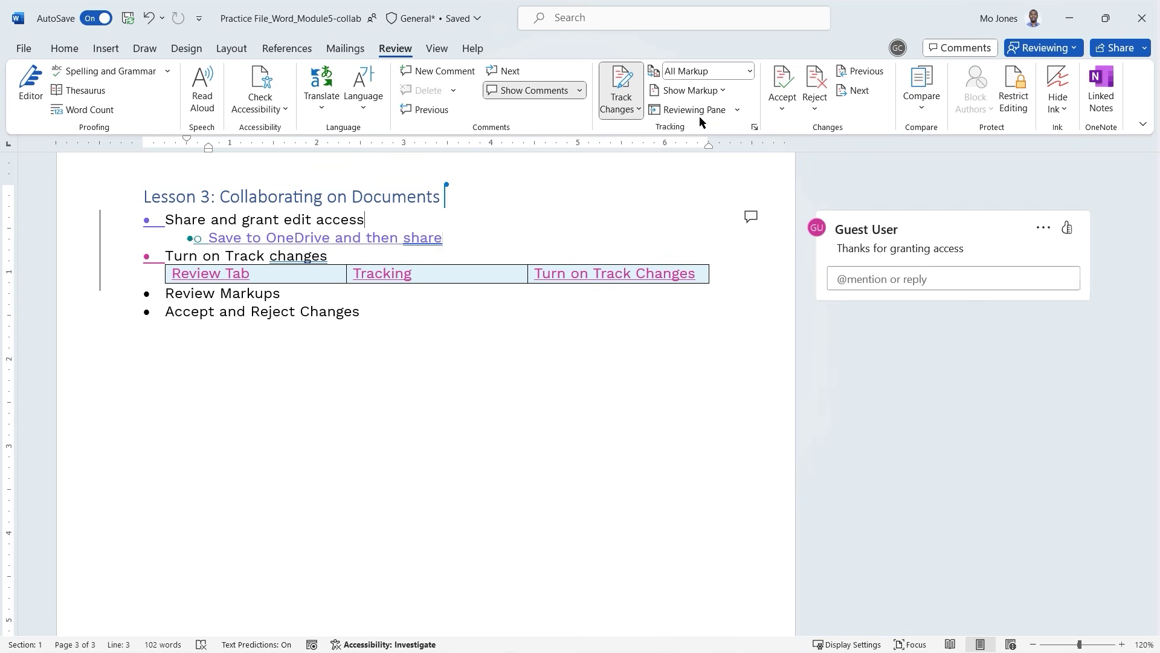
Show the revisions in a vertical Reviewing Pane and select the 'Thanks for granting access' comment.
left_click(737, 111)
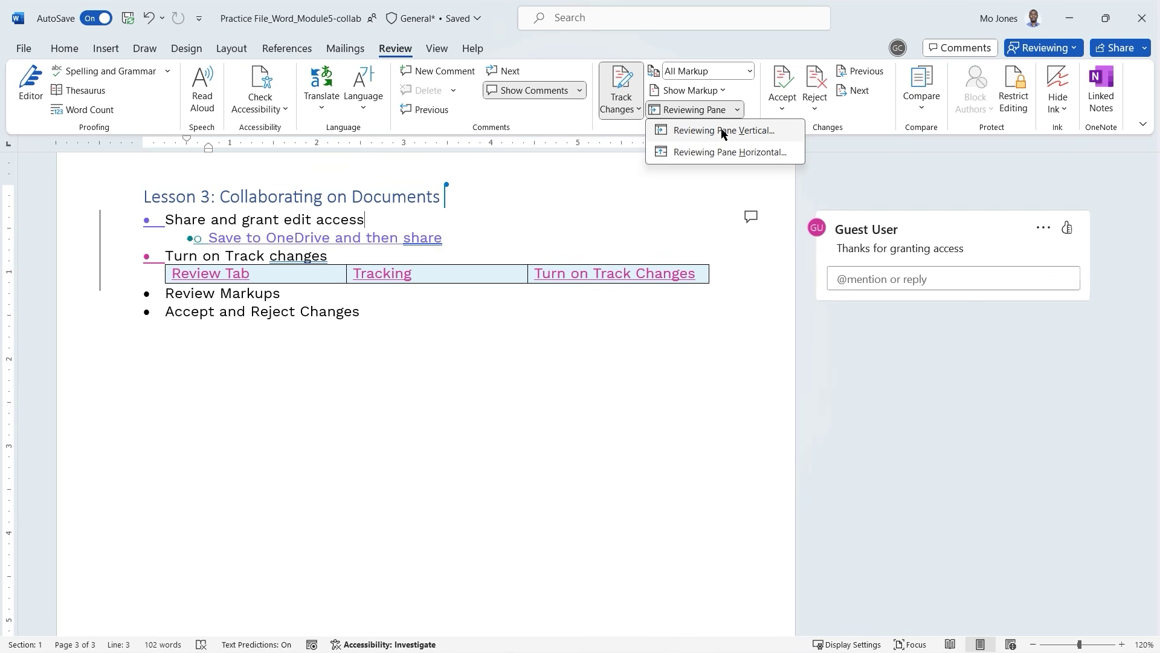
left_click(722, 131)
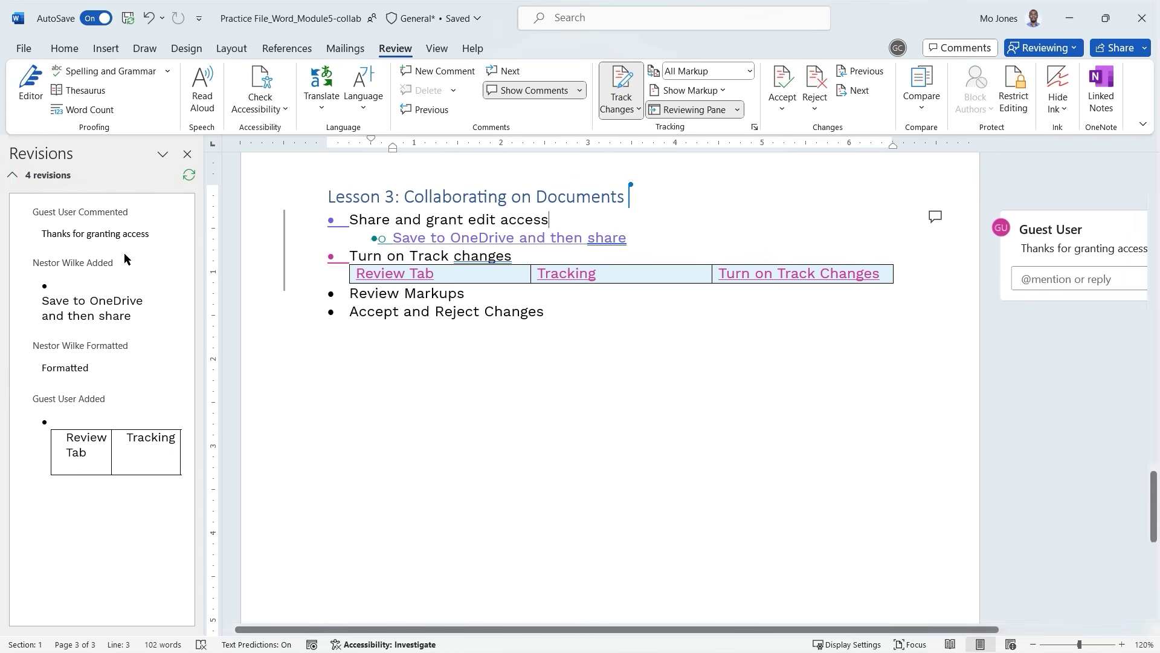
left_click(62, 232)
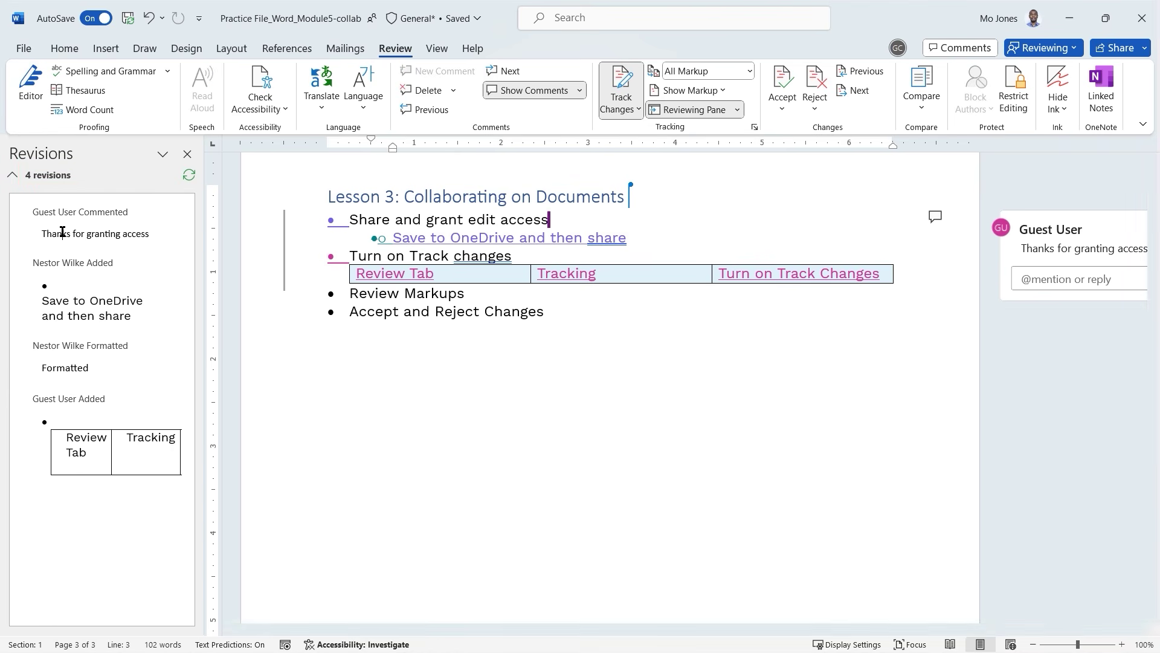
Inspect the added-line, formatting and table revisions in the list, then return to the comment.
left_click(70, 262)
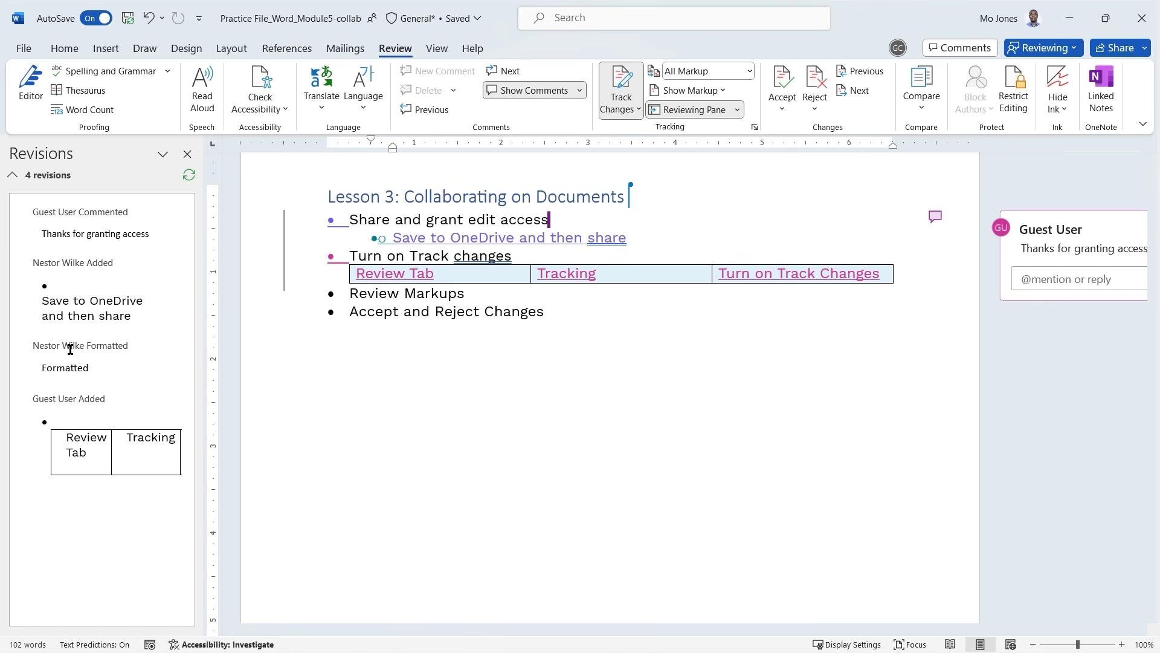
left_click(74, 368)
left_click(68, 435)
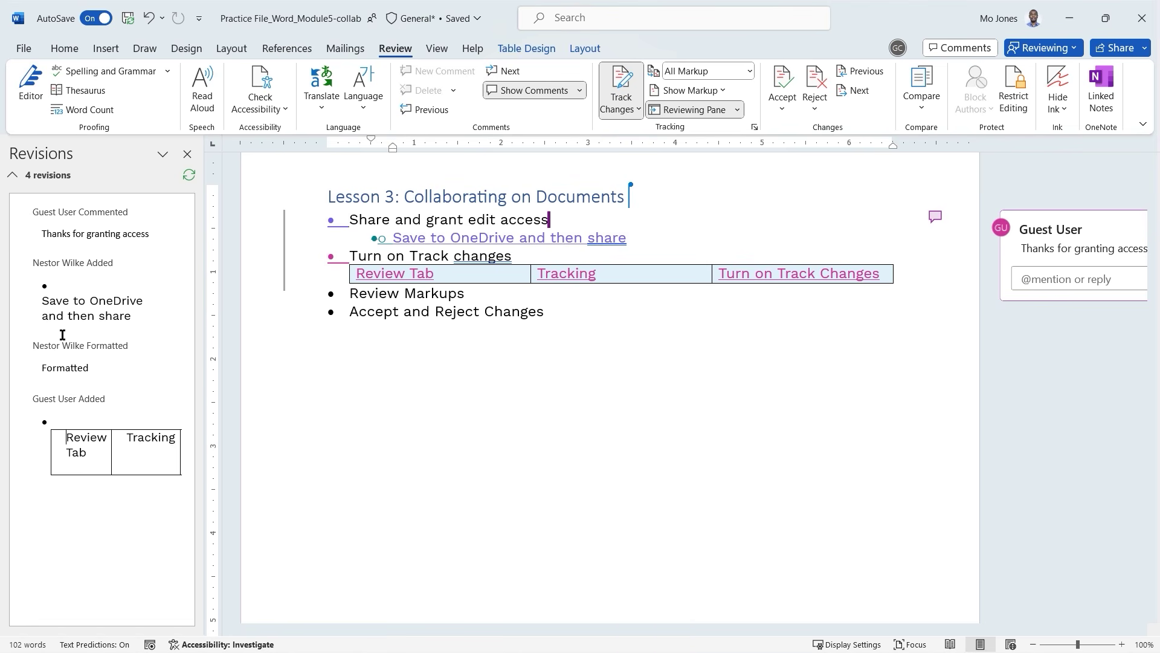
left_click(61, 233)
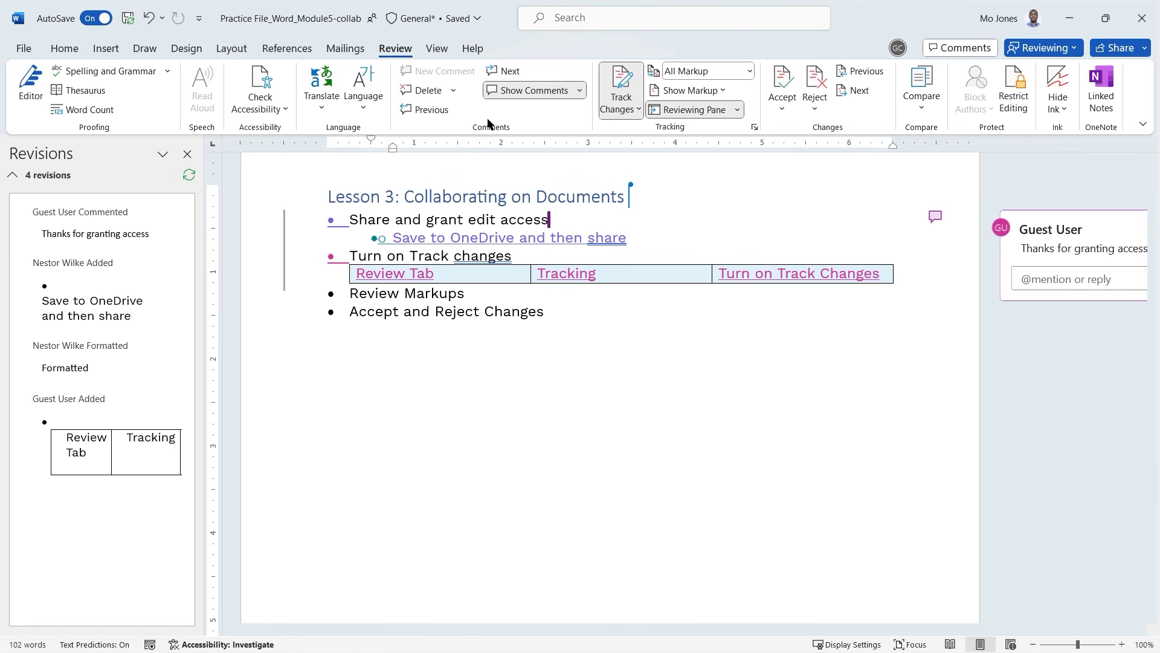
Accept the formatting change and the Save to OneDrive line, and reject the inserted table rows.
left_click(783, 84)
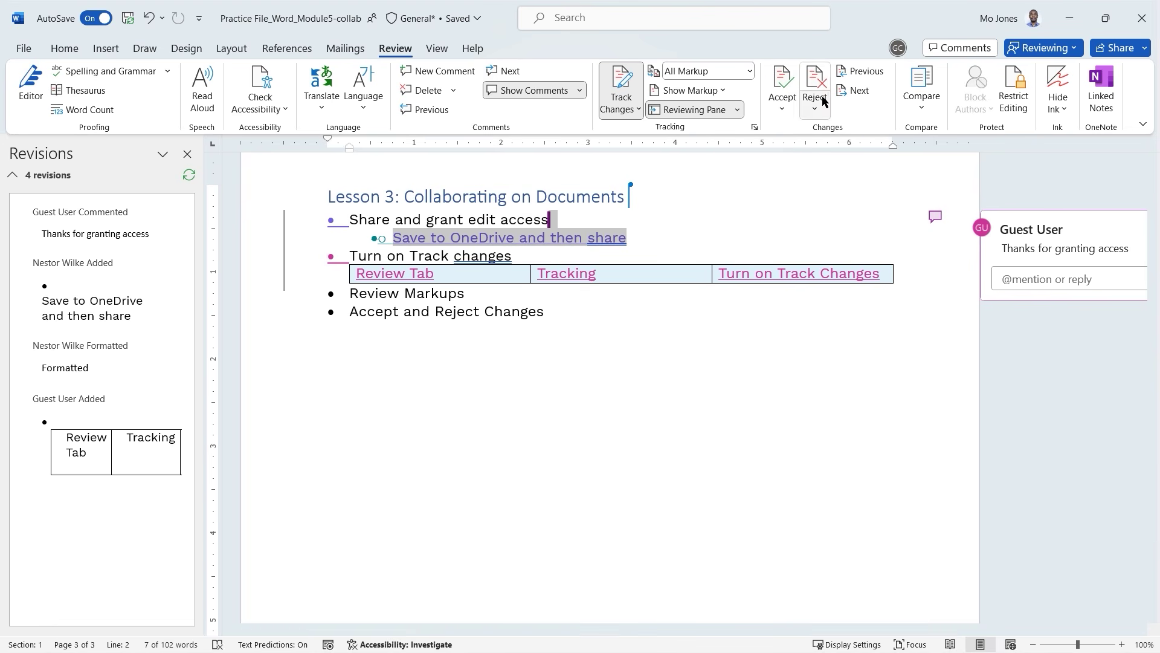
left_click(857, 92)
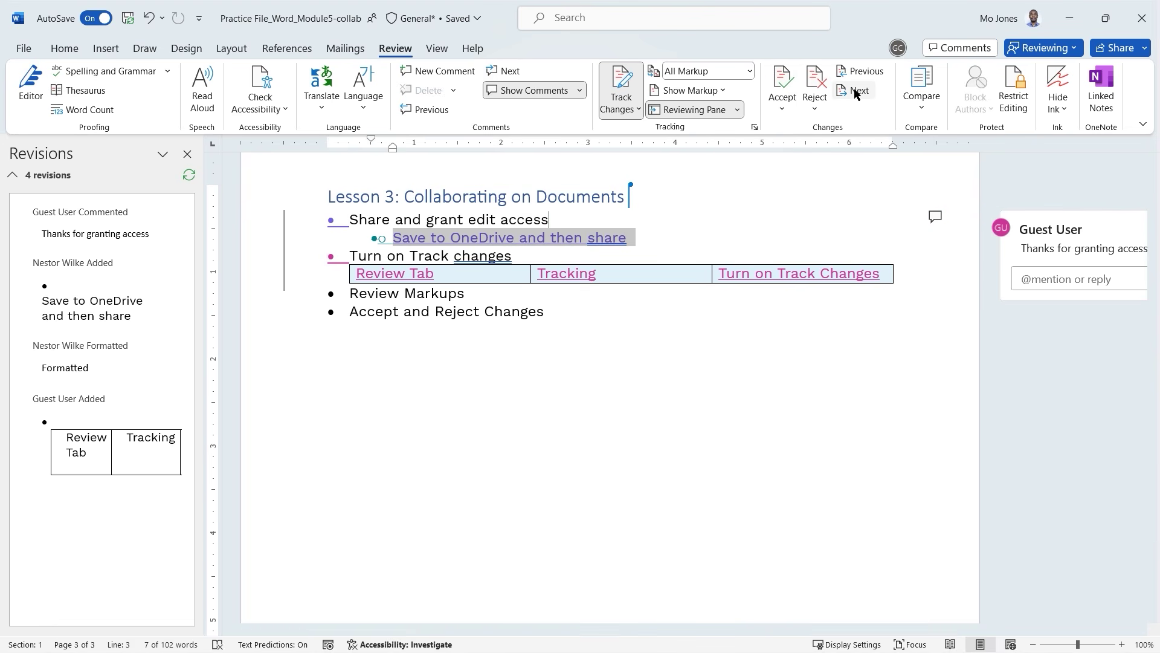
left_click(783, 79)
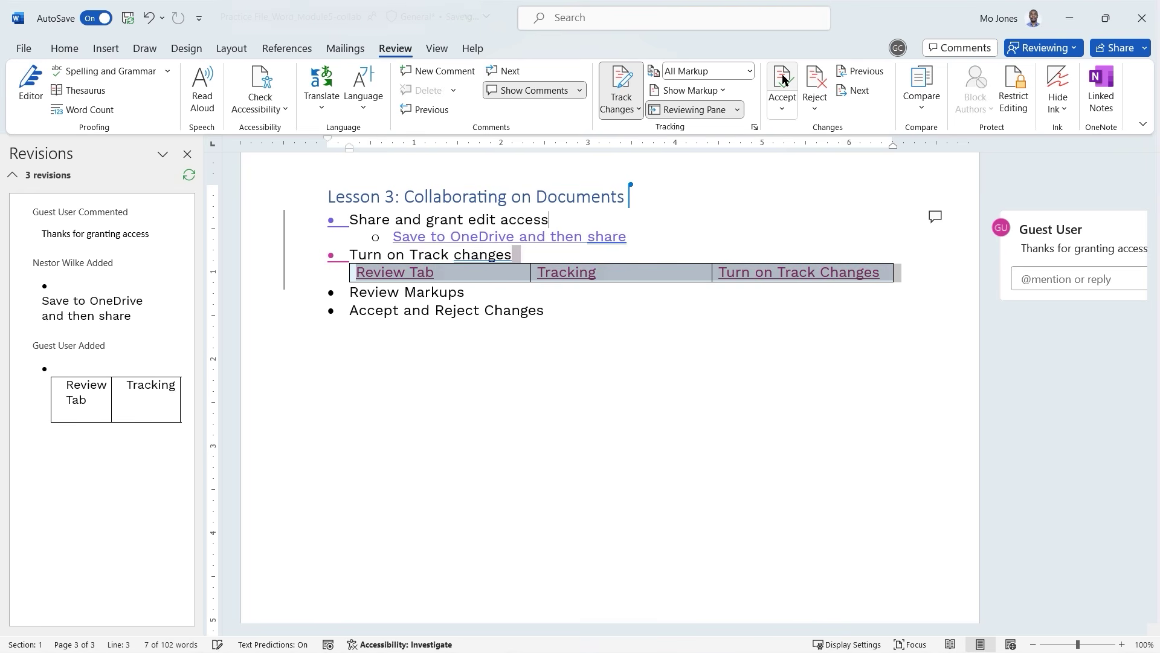
left_click(813, 85)
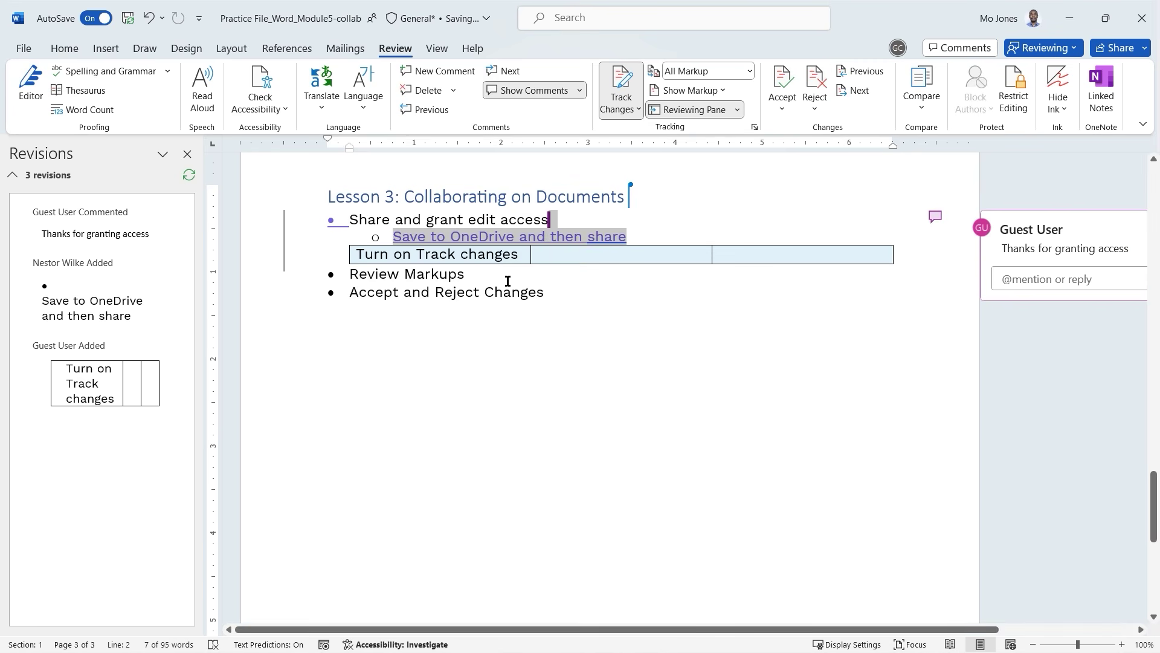
left_click(858, 91)
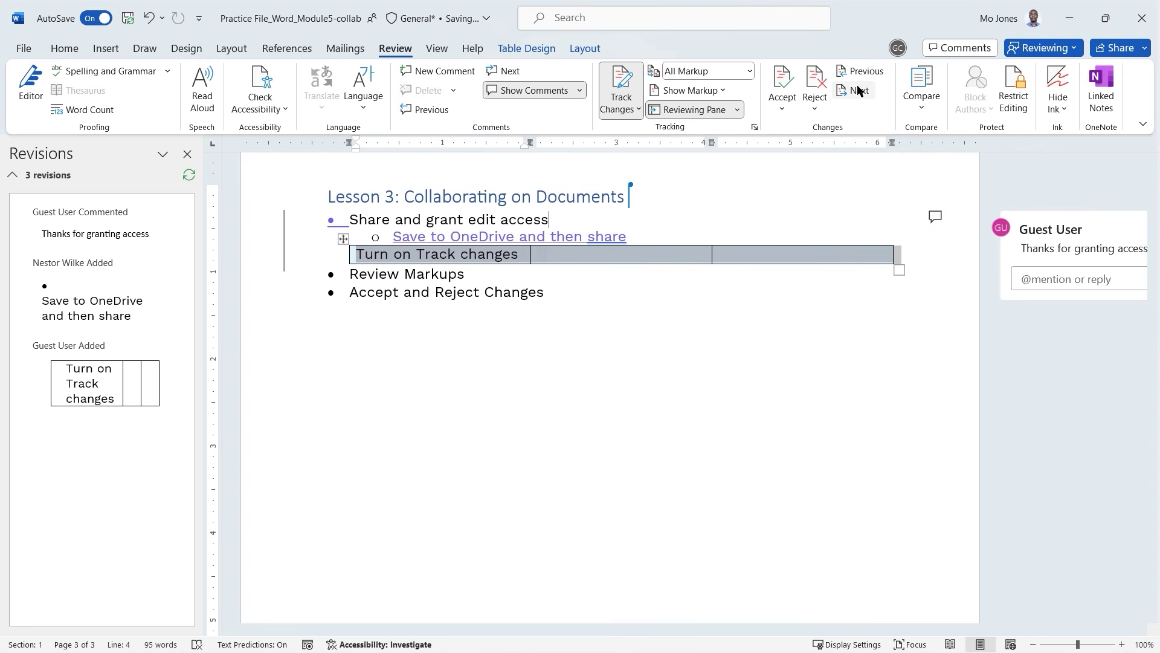
left_click(816, 76)
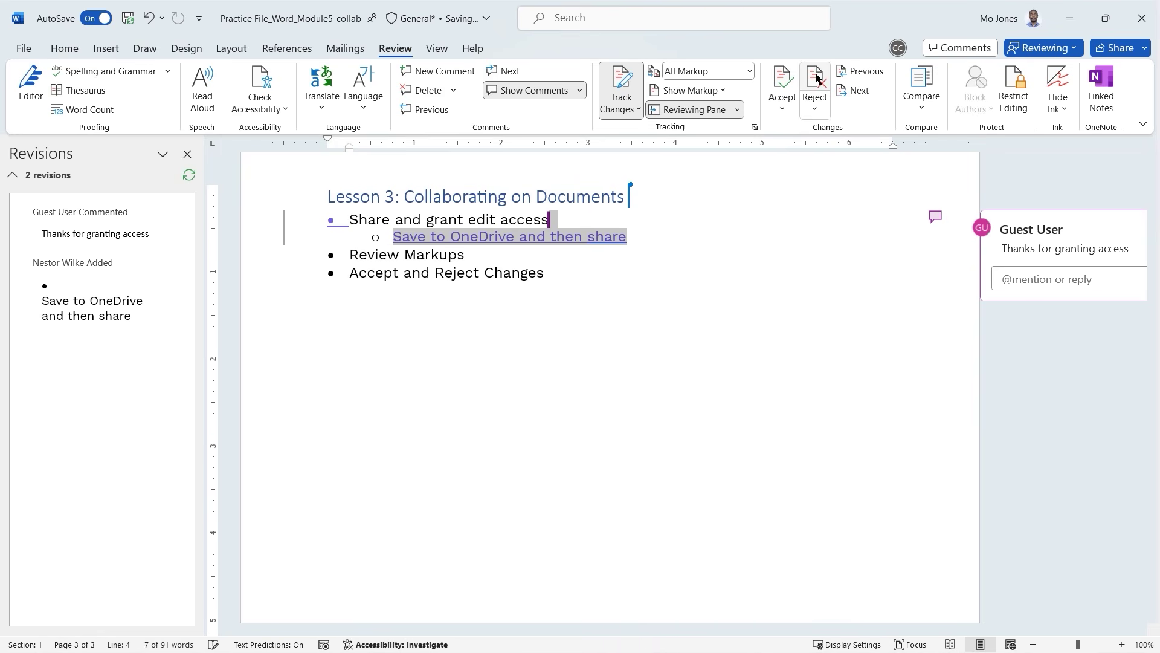
left_click(783, 81)
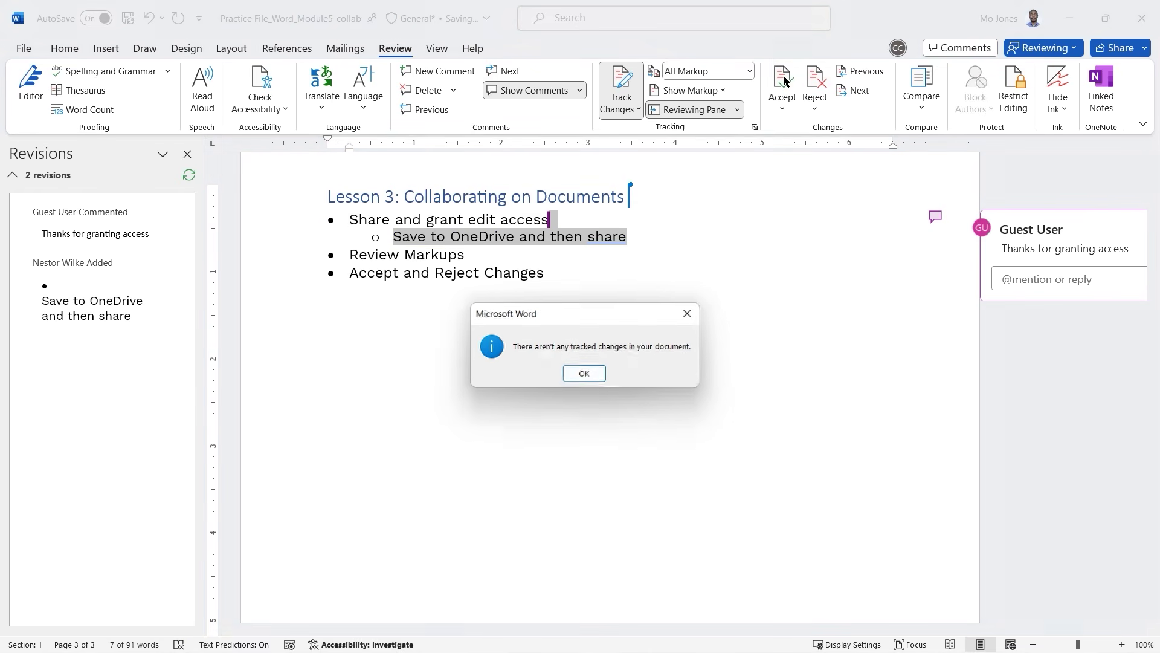
Dismiss the no-tracked-changes message and resolve the guest's 'Thanks for granting access' comment.
left_click(585, 375)
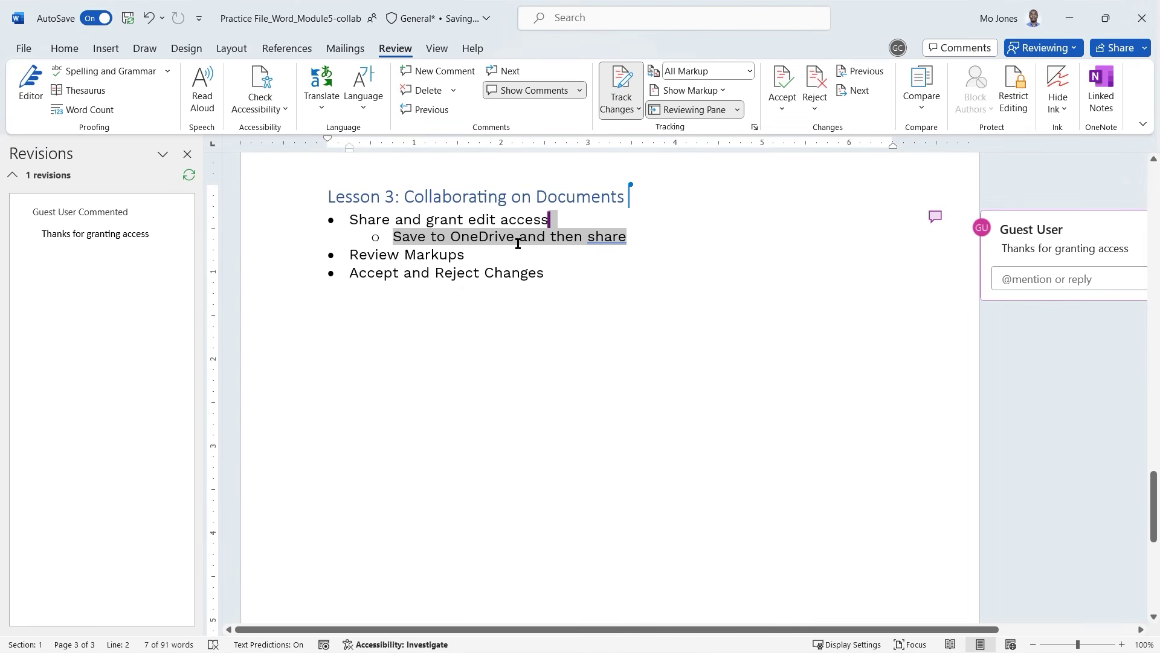
left_click(86, 233)
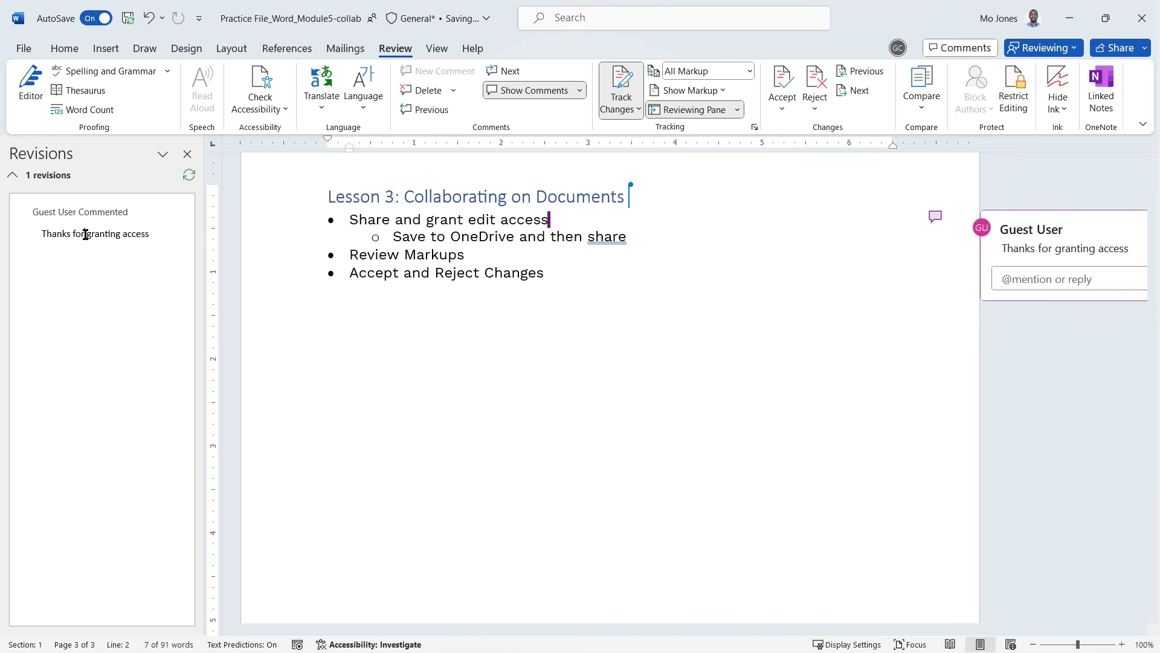
left_click_drag(974, 629, 996, 629)
left_click(889, 218)
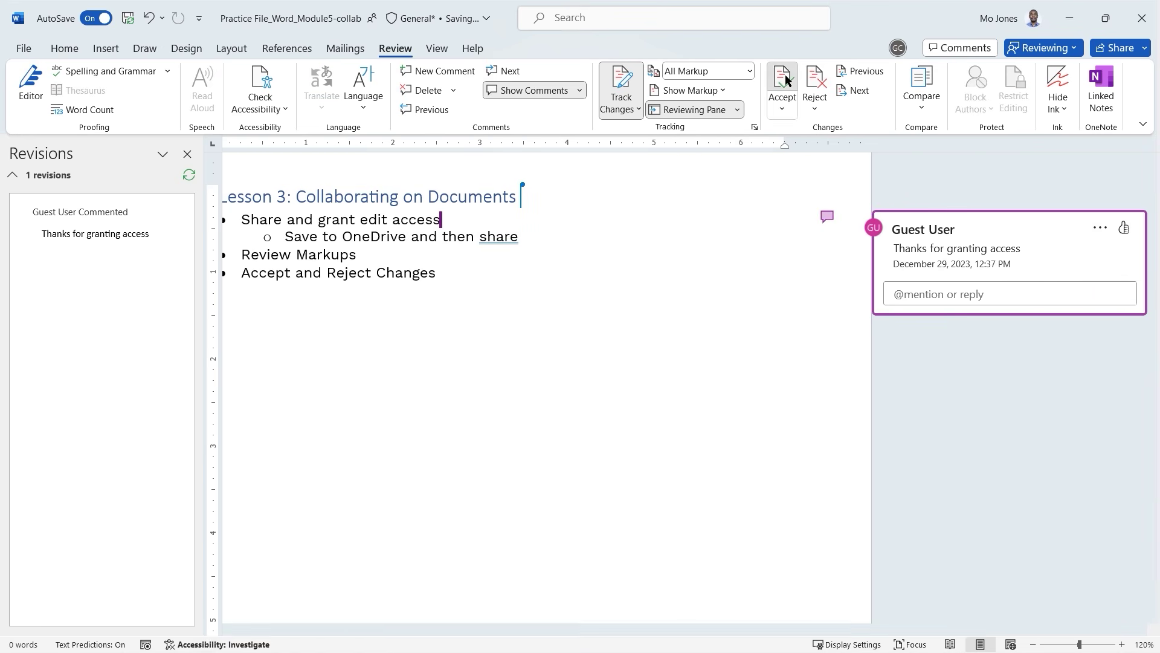
left_click(782, 97)
key("Return")
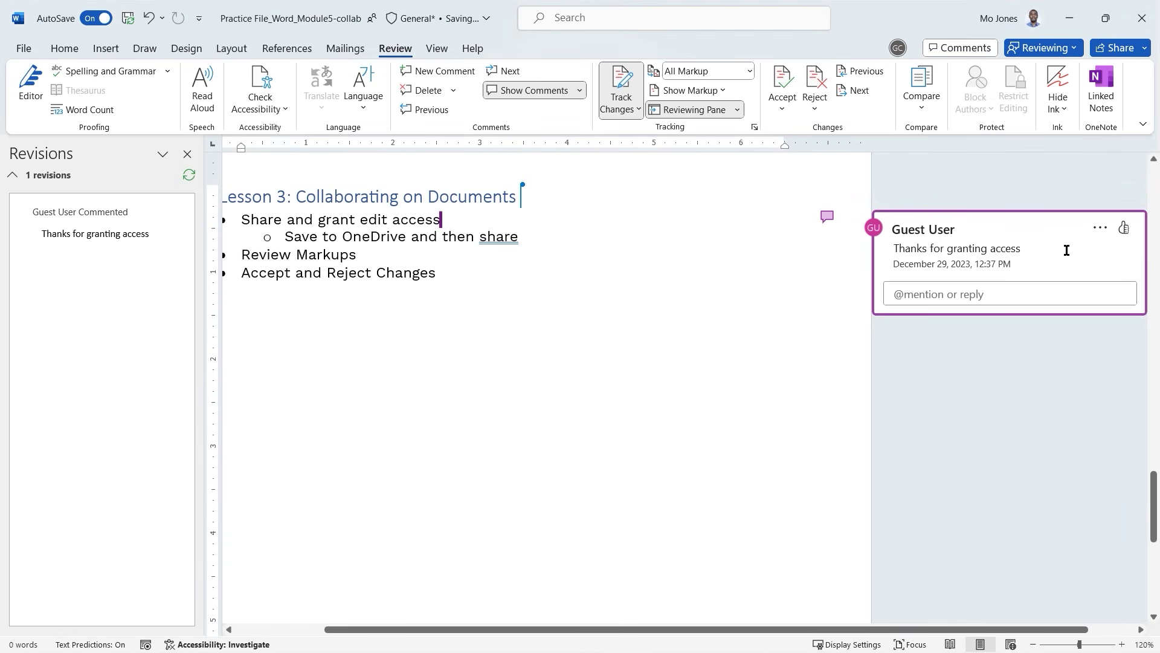
left_click(1101, 228)
left_click(1101, 270)
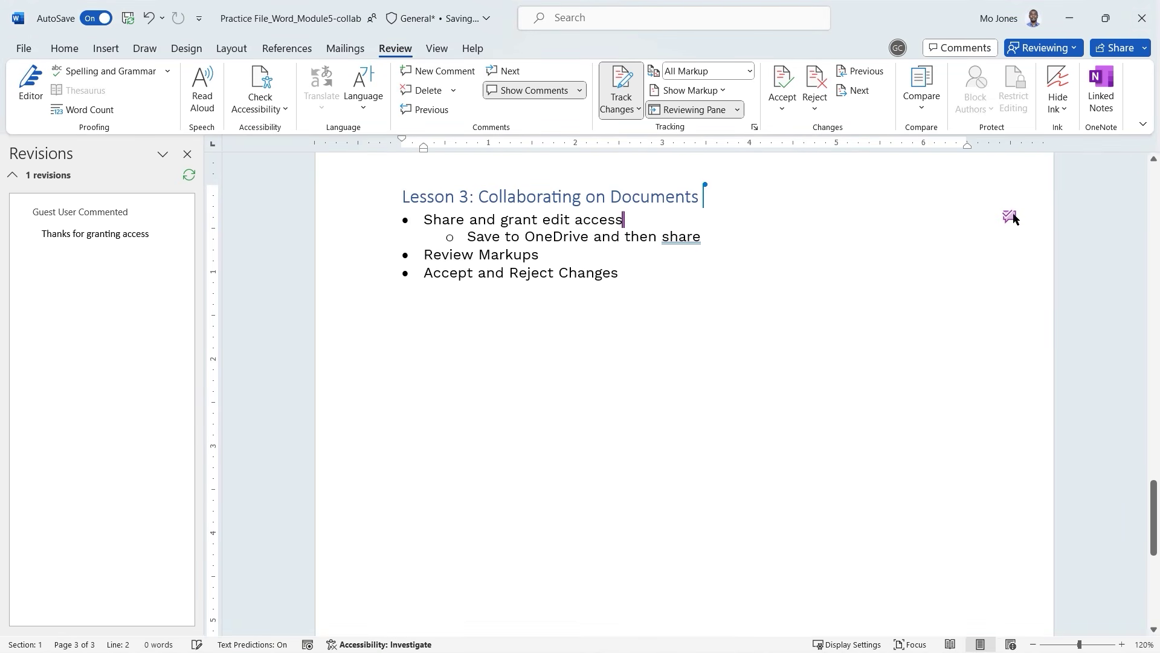
Restore the four tracked revisions and look over the Accept and Reject options without applying any.
left_click(569, 233)
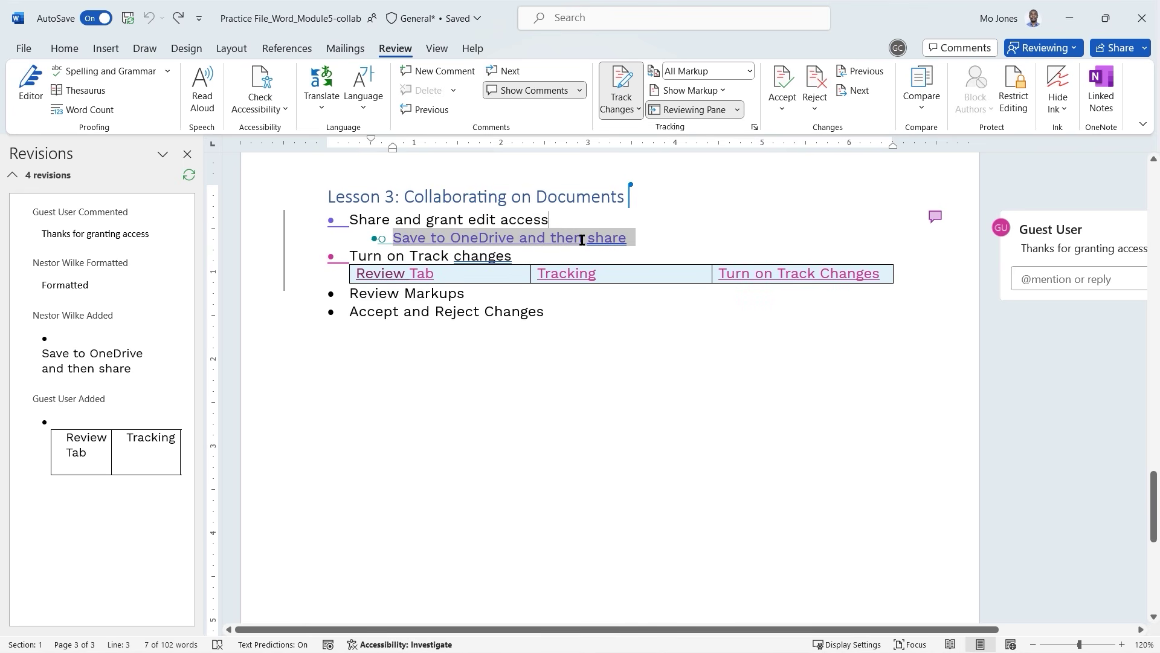
left_click(782, 109)
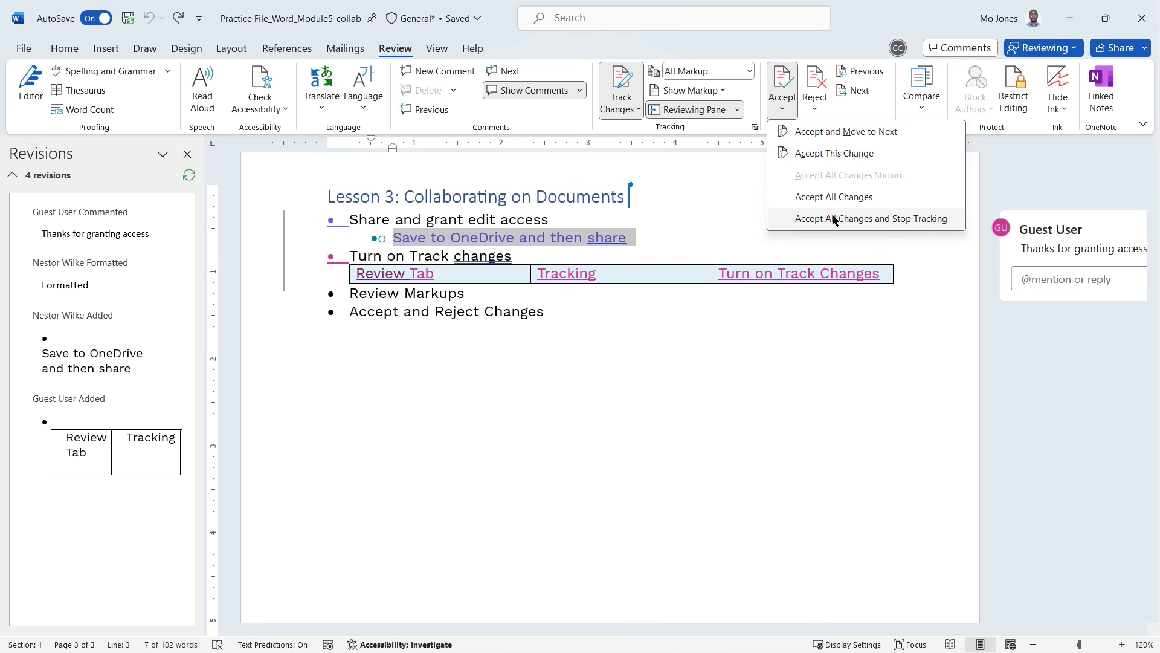
left_click(840, 35)
left_click(814, 104)
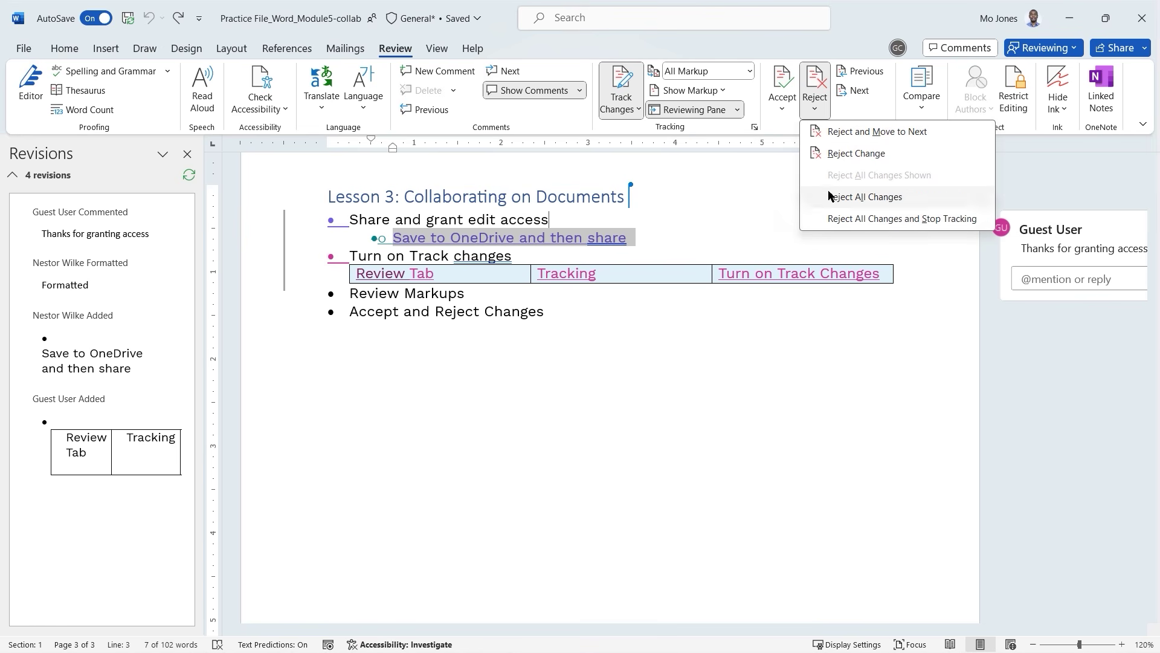
left_click(673, 53)
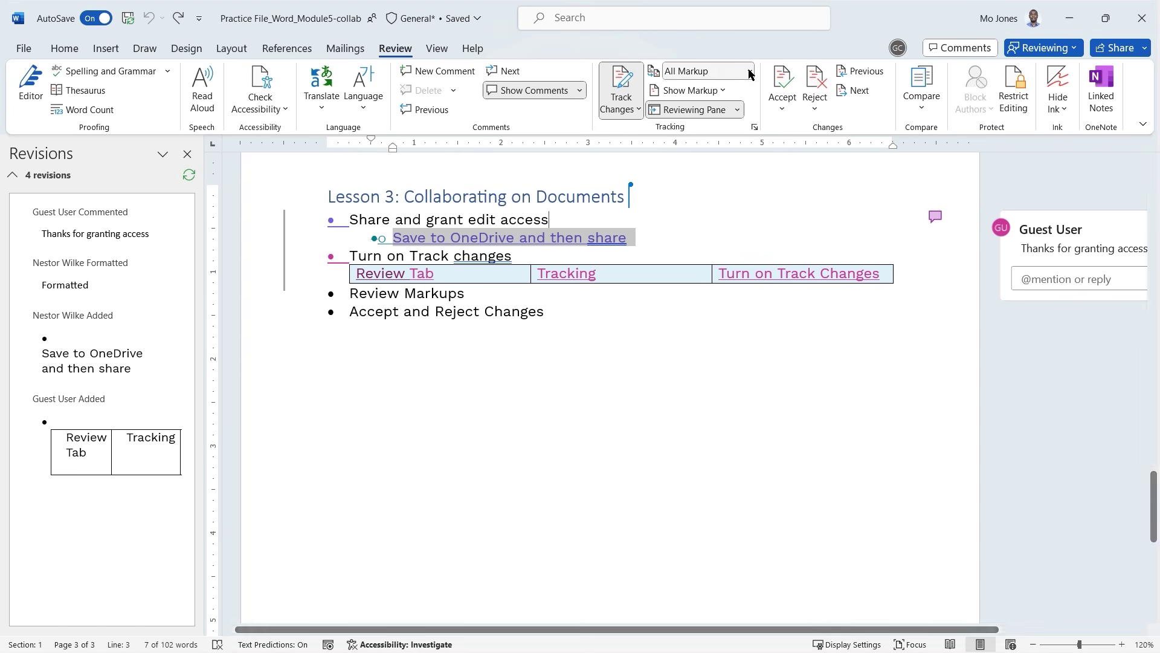
Close the revisions pane and switch the markup display to Simple Markup.
left_click(187, 155)
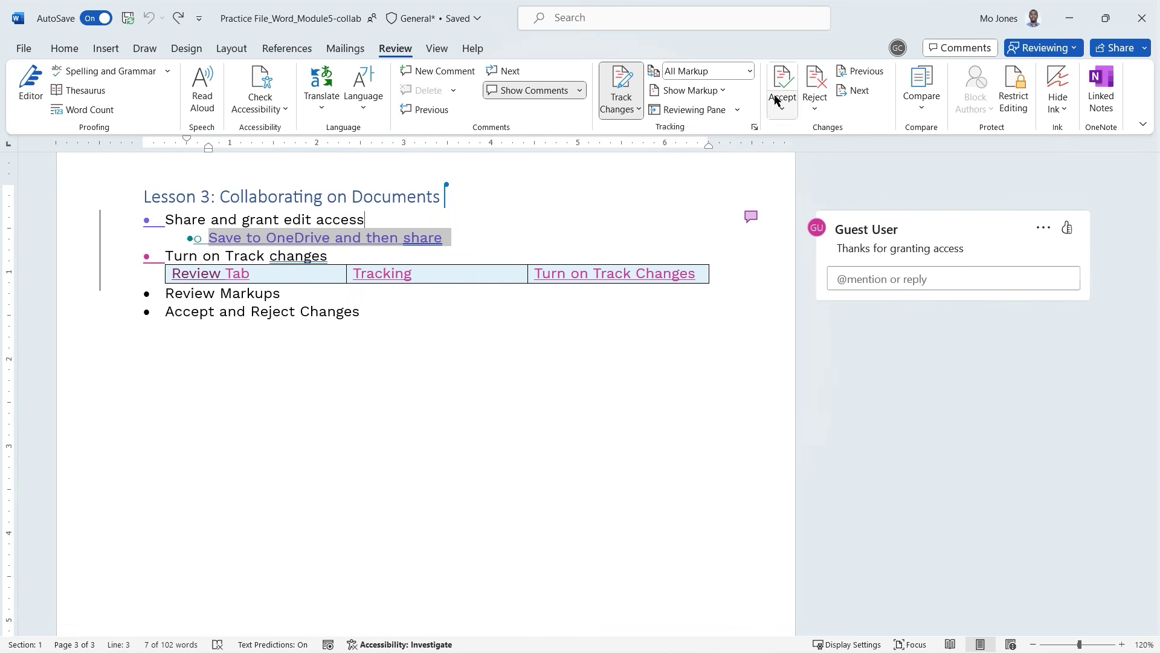
left_click(749, 71)
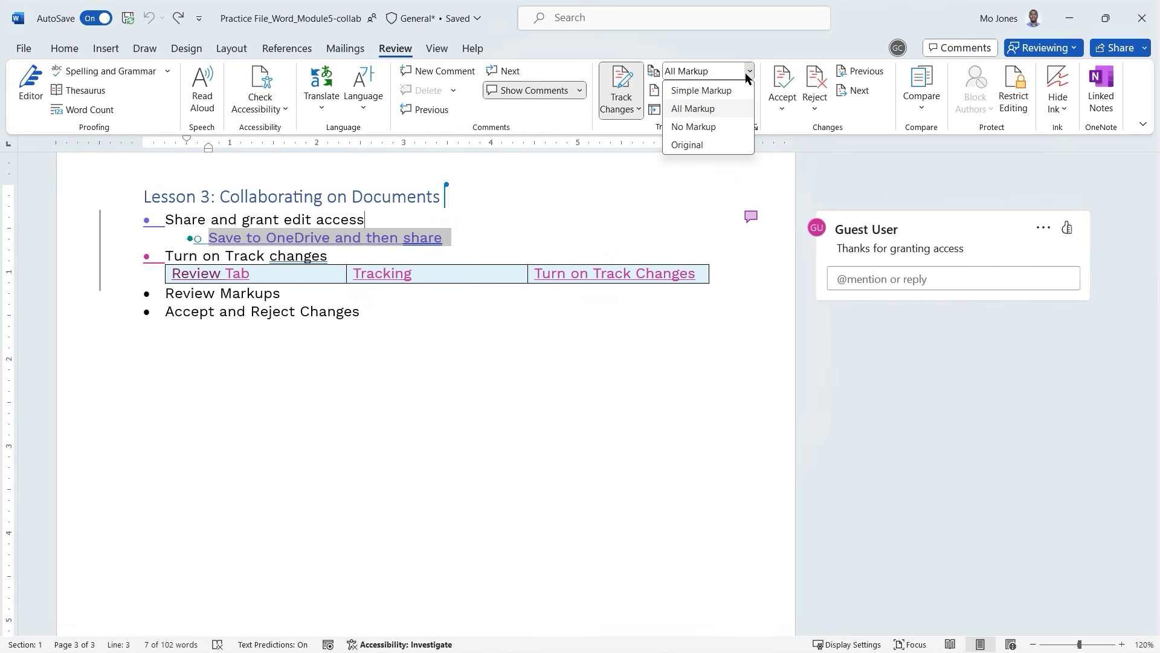
left_click(722, 91)
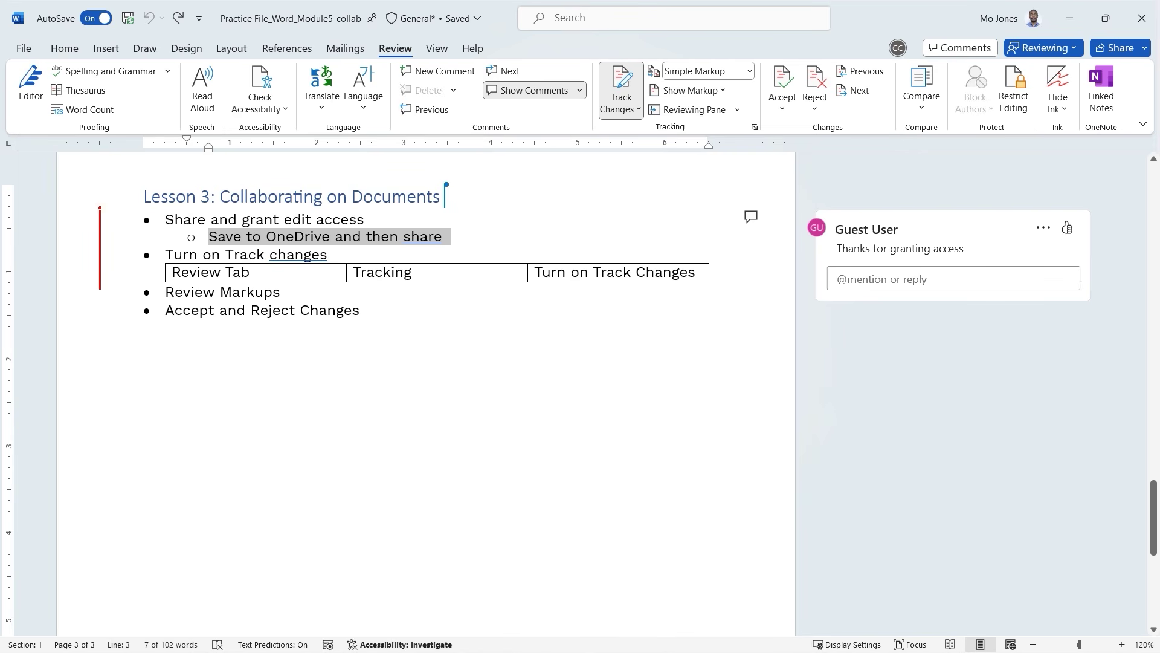
left_click_drag(101, 232, 92, 288)
left_click_drag(219, 241, 421, 247)
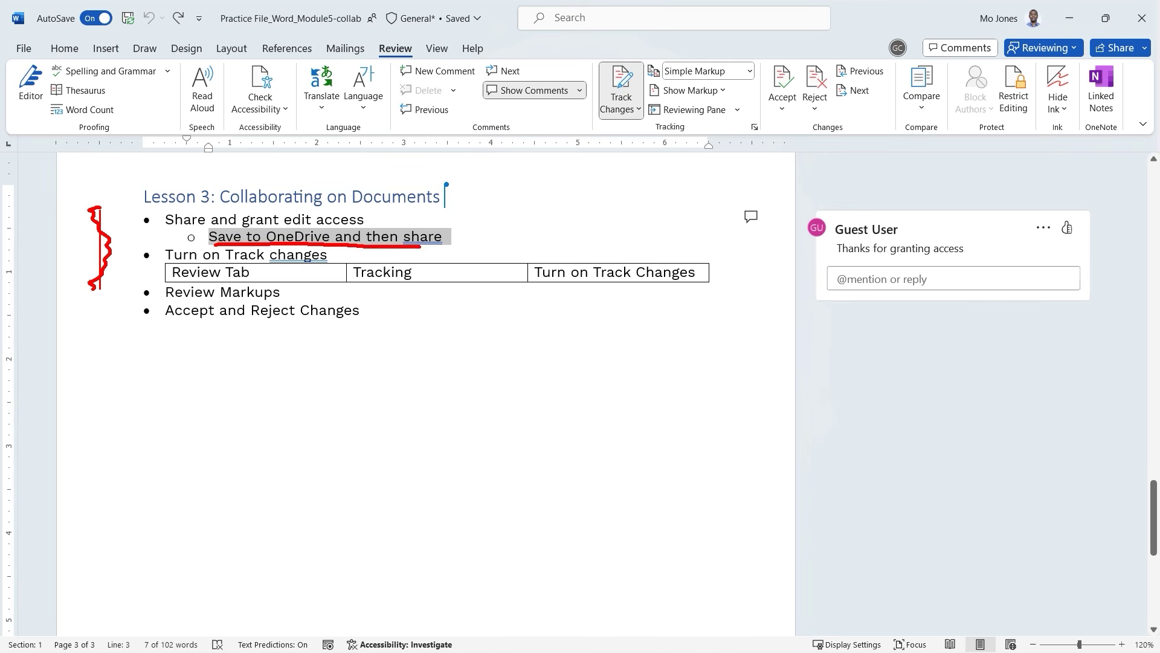
left_click_drag(187, 280, 613, 279)
key("Escape")
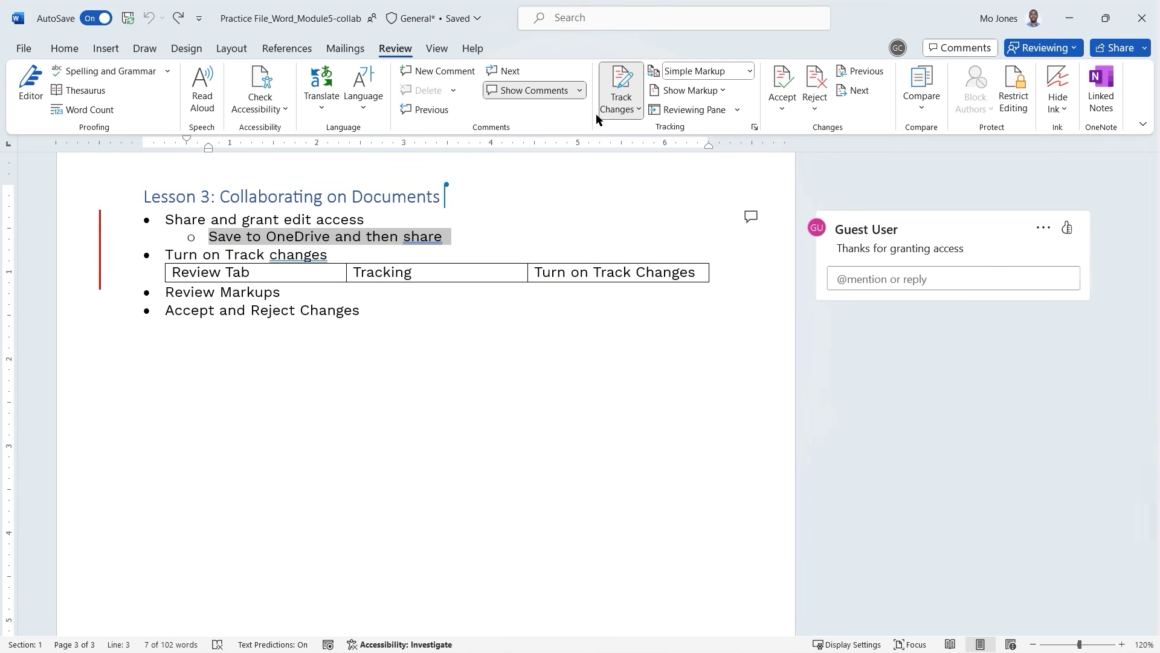
Preview Lesson 3 with No Markup and as Original, then return to All Markup.
left_click(750, 71)
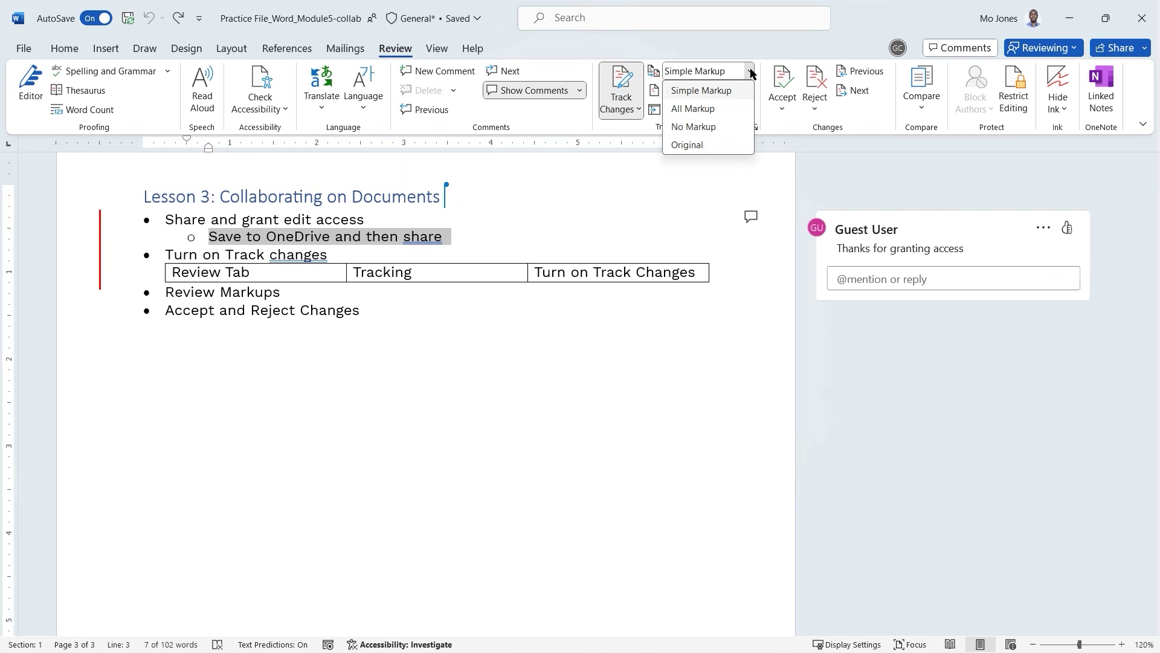
left_click(713, 126)
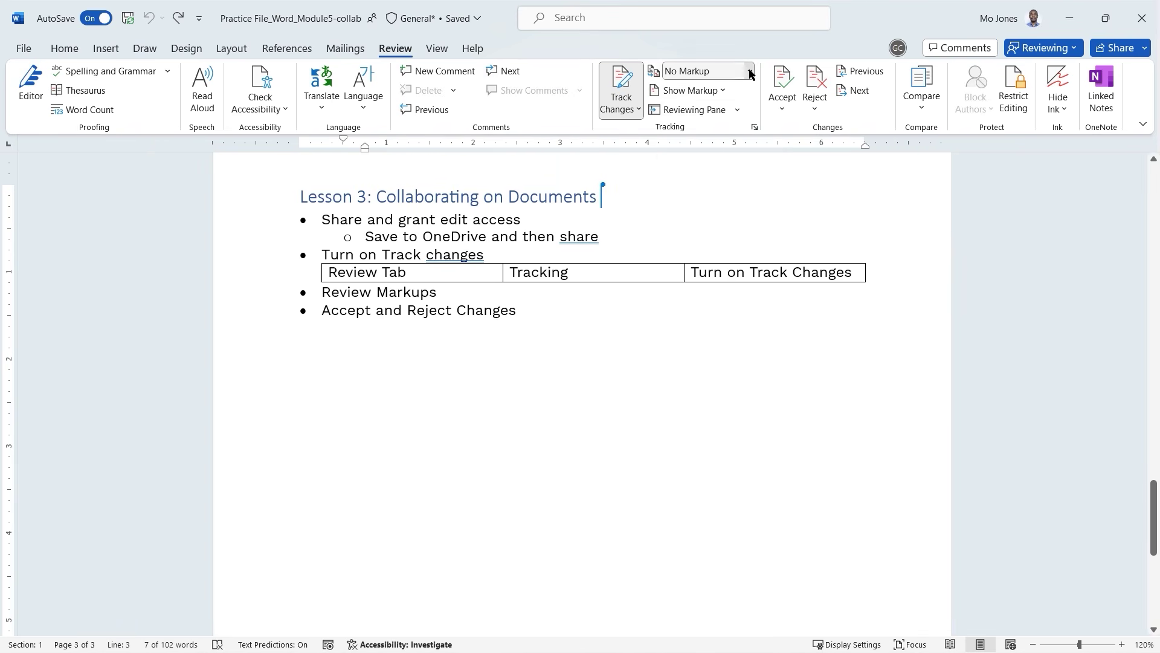
left_click(750, 71)
left_click(707, 144)
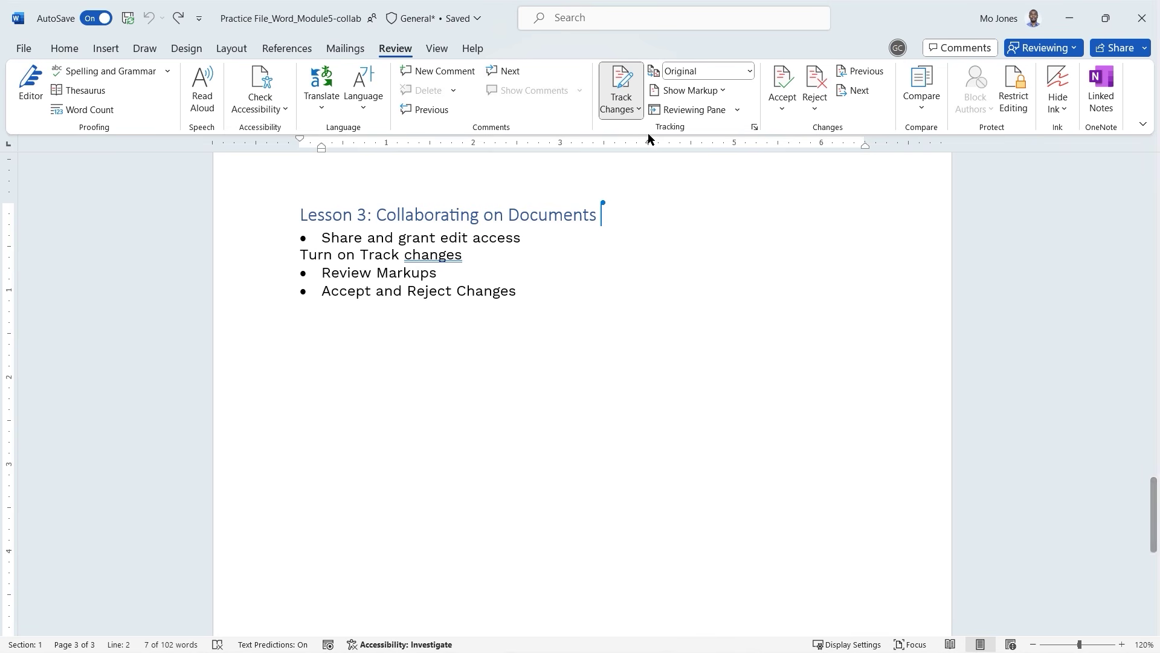
left_click(751, 72)
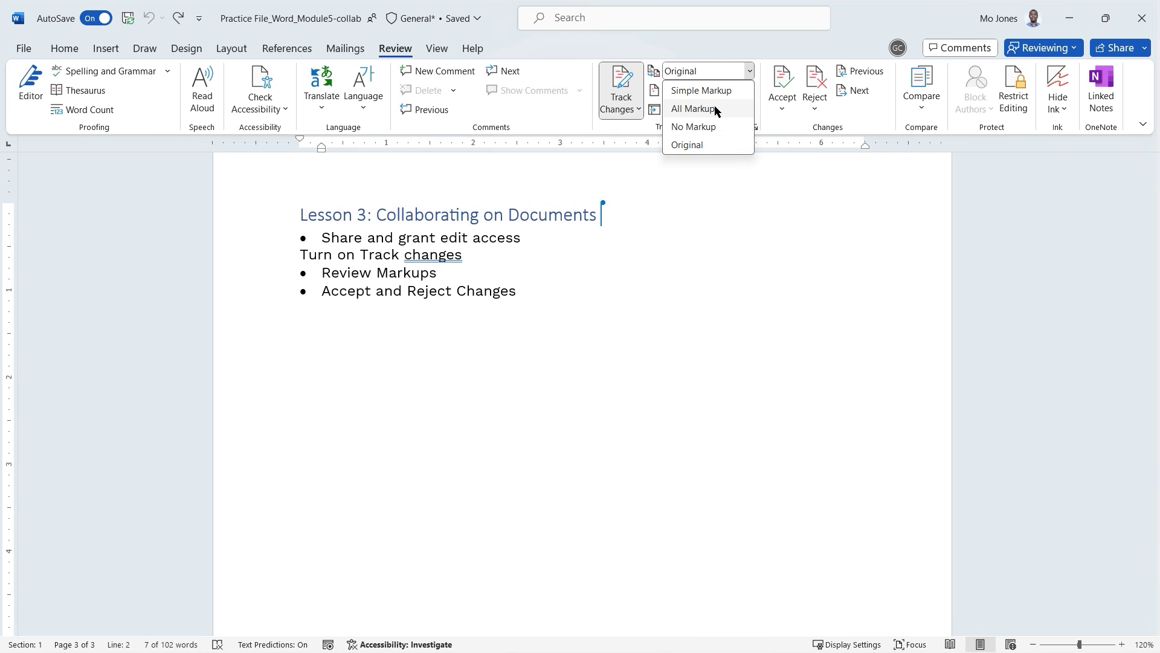
left_click(694, 109)
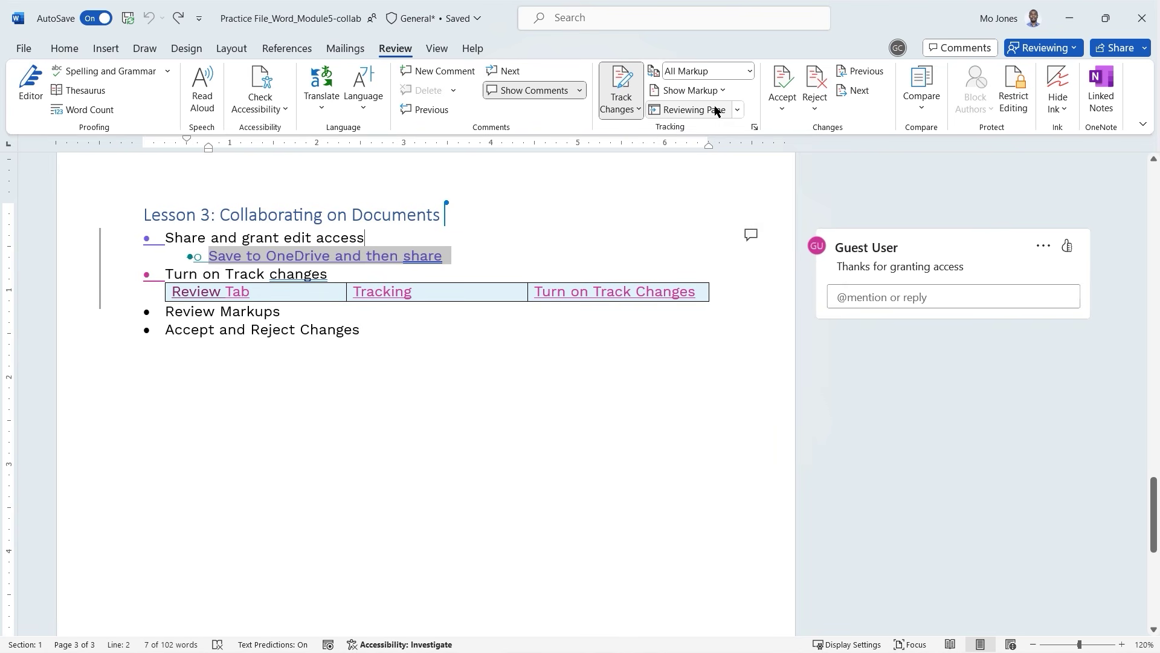
Accept All Changes and Stop Tracking, then post 'You are welcome' on the guest's comment and resolve it.
left_click(785, 110)
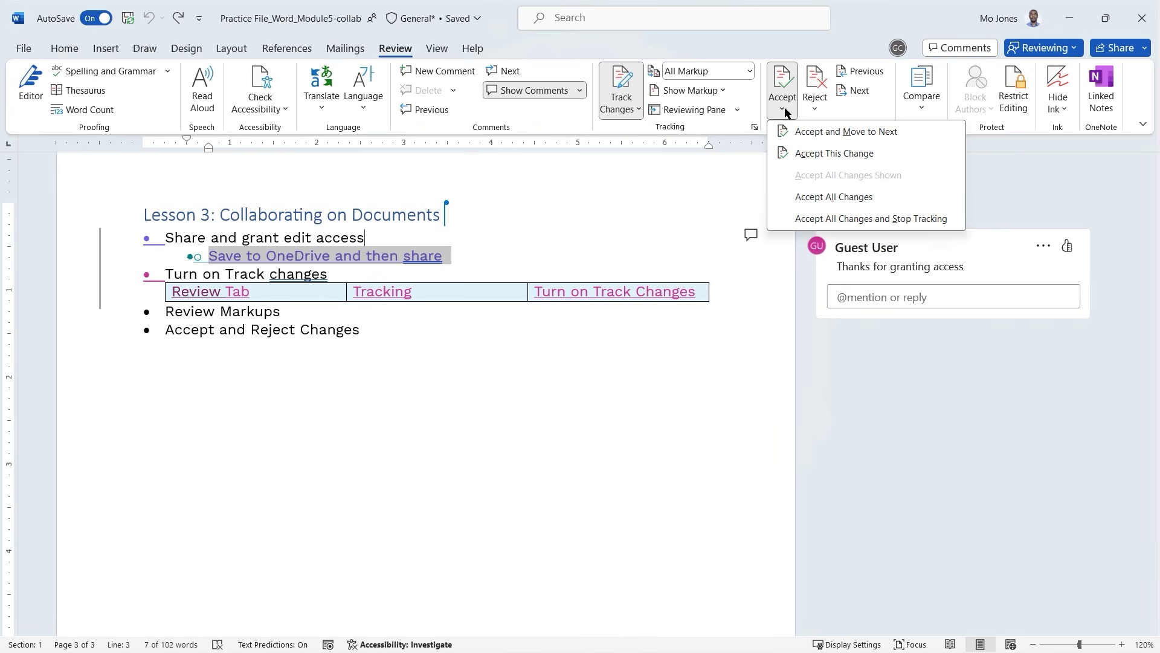
left_click(816, 220)
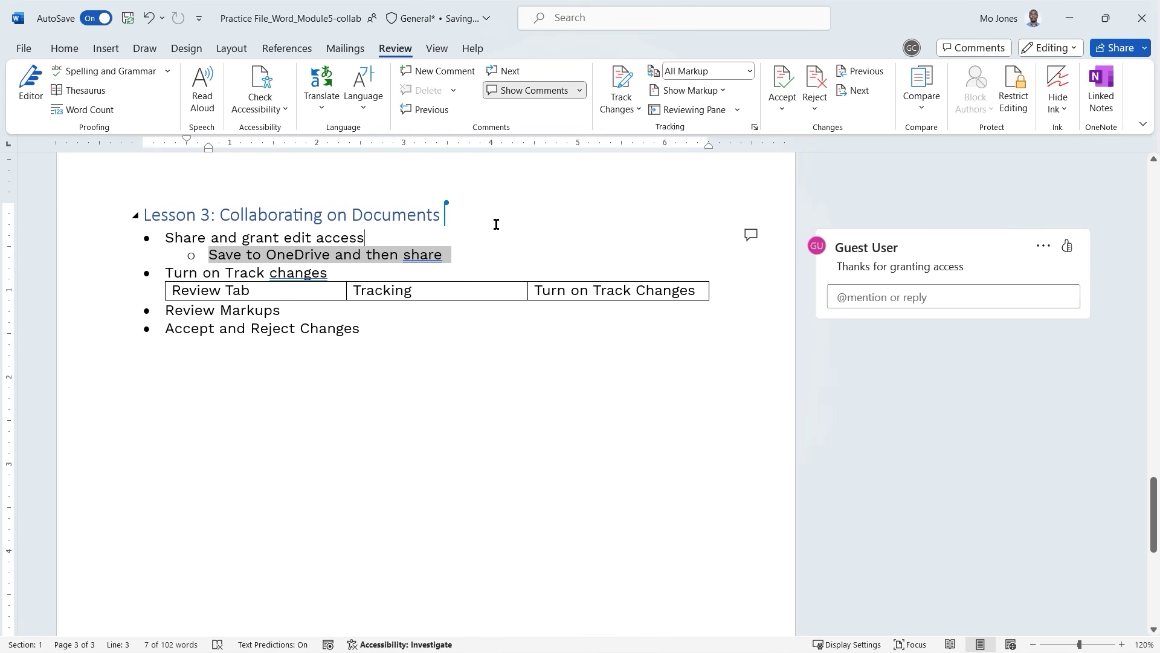
left_click(1043, 246)
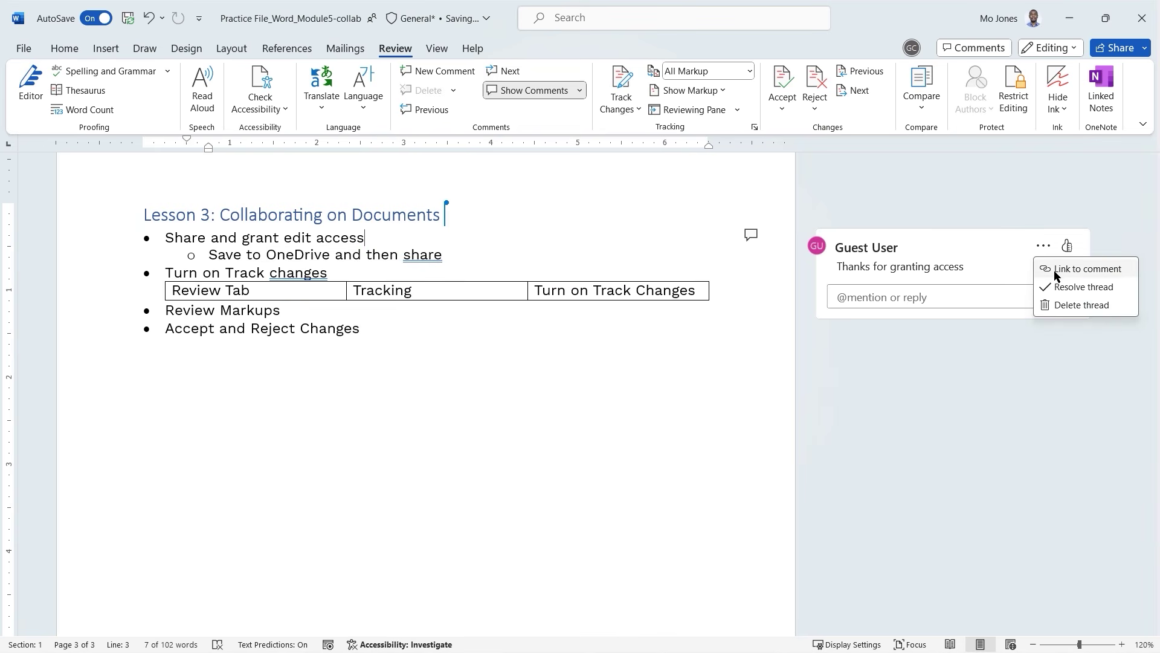
left_click(939, 296)
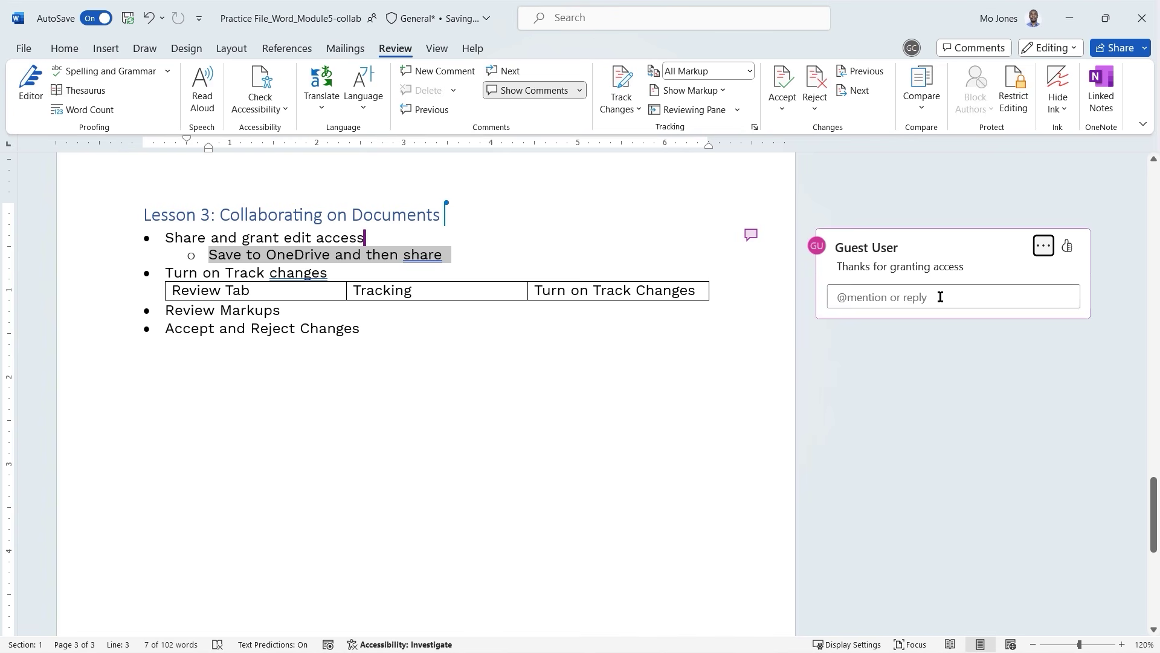
type("You are welcome")
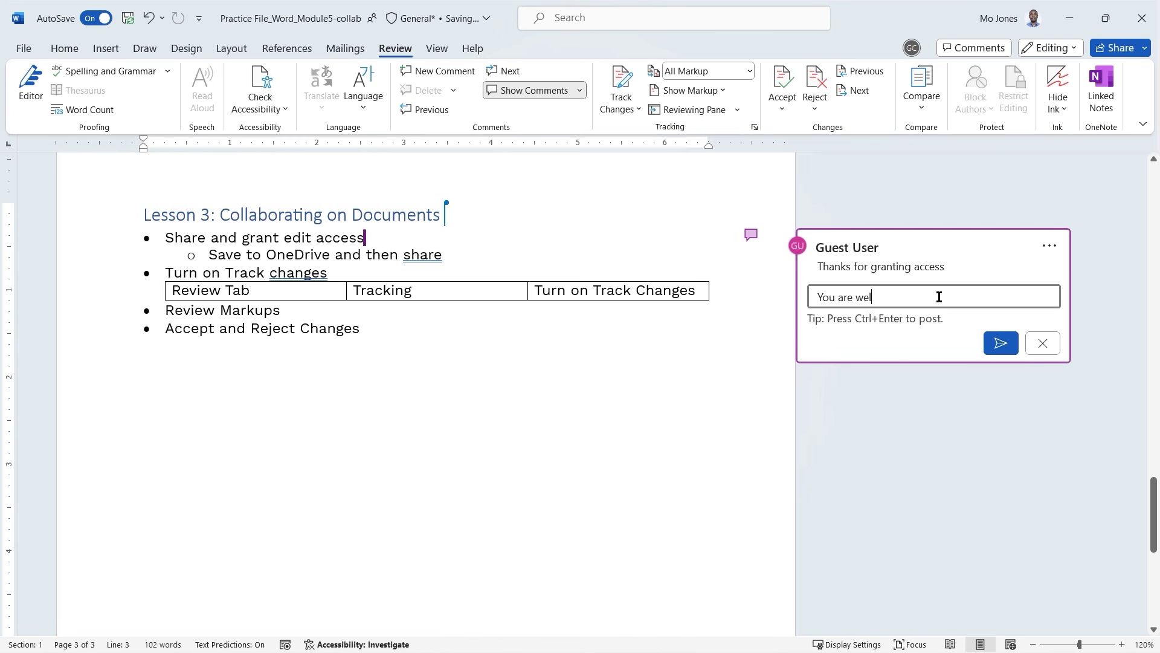
left_click(1001, 342)
left_click(1028, 247)
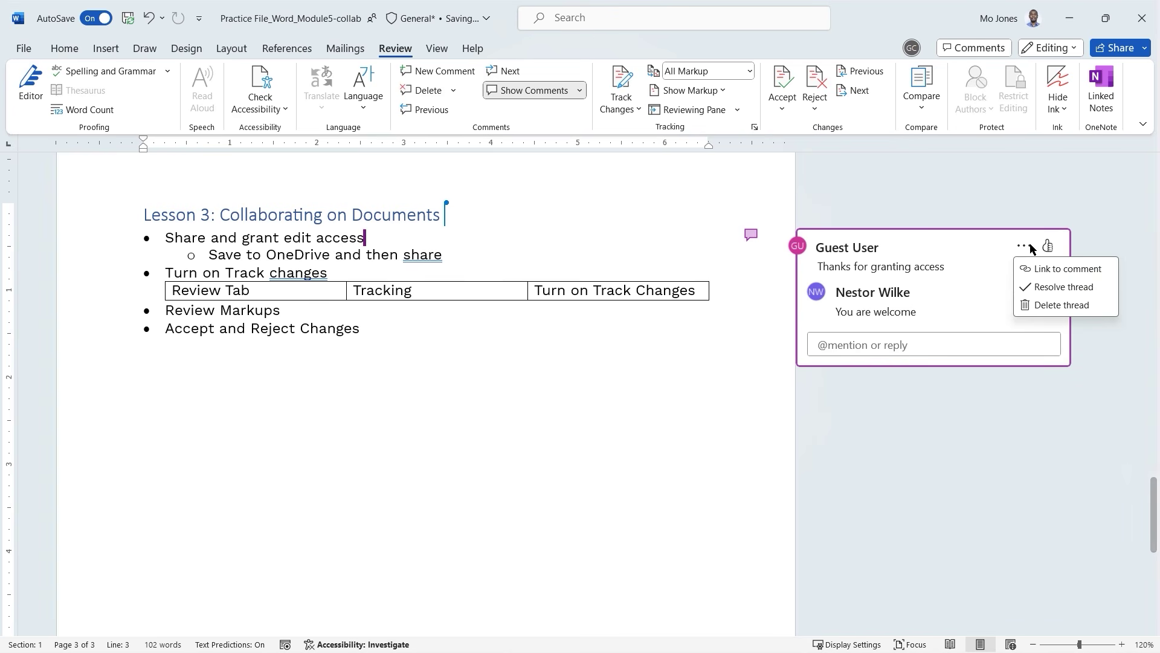
left_click(1045, 290)
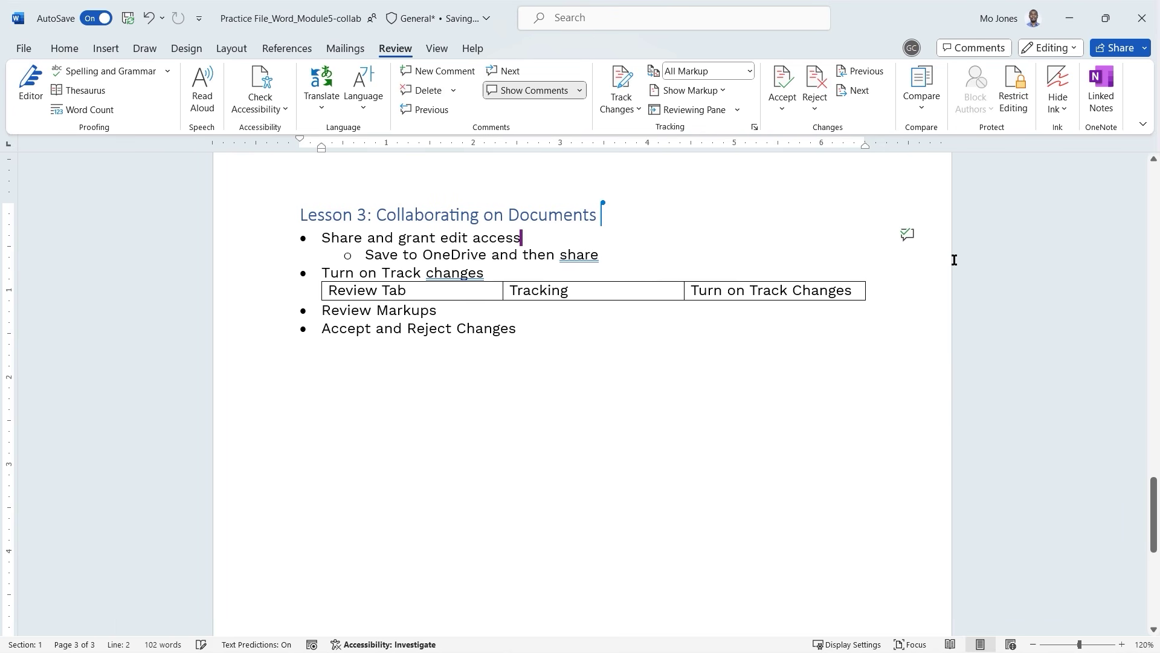
Delete All Resolved Comments, leaving the Track Changes options unchanged.
left_click(449, 91)
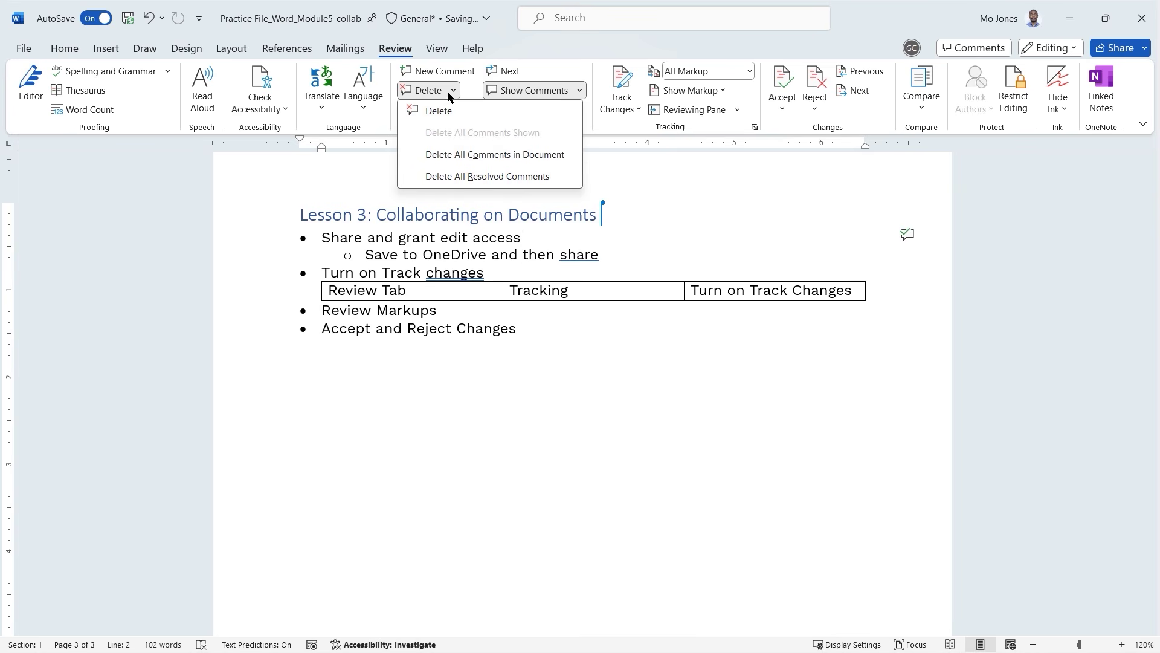
left_click(492, 176)
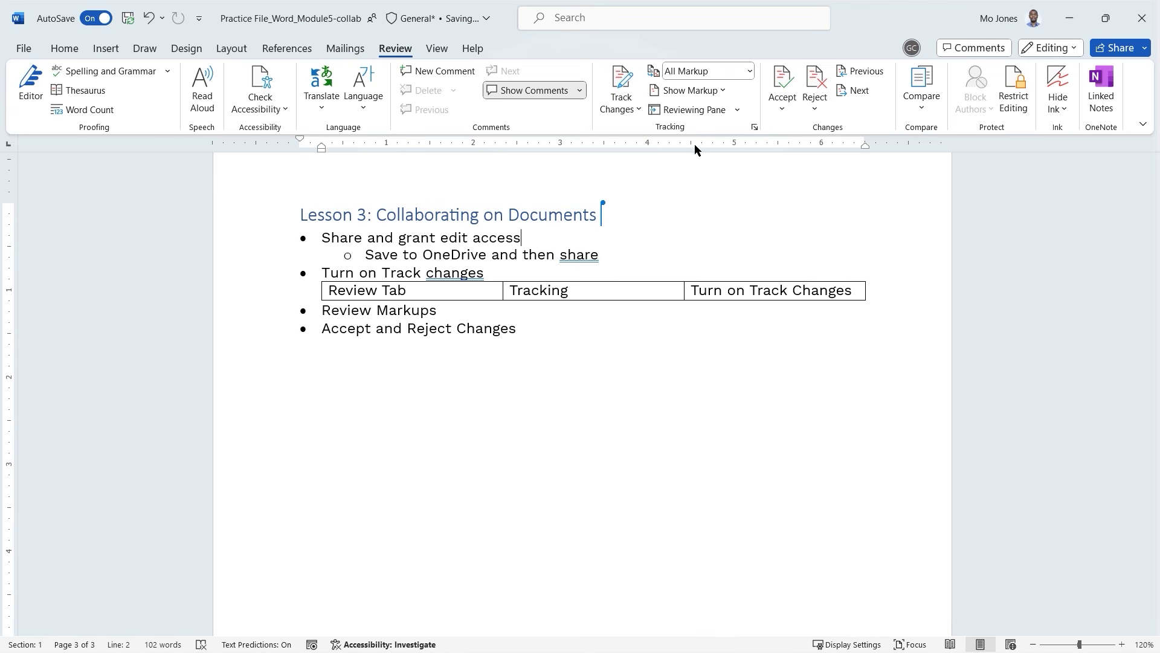
left_click(640, 110)
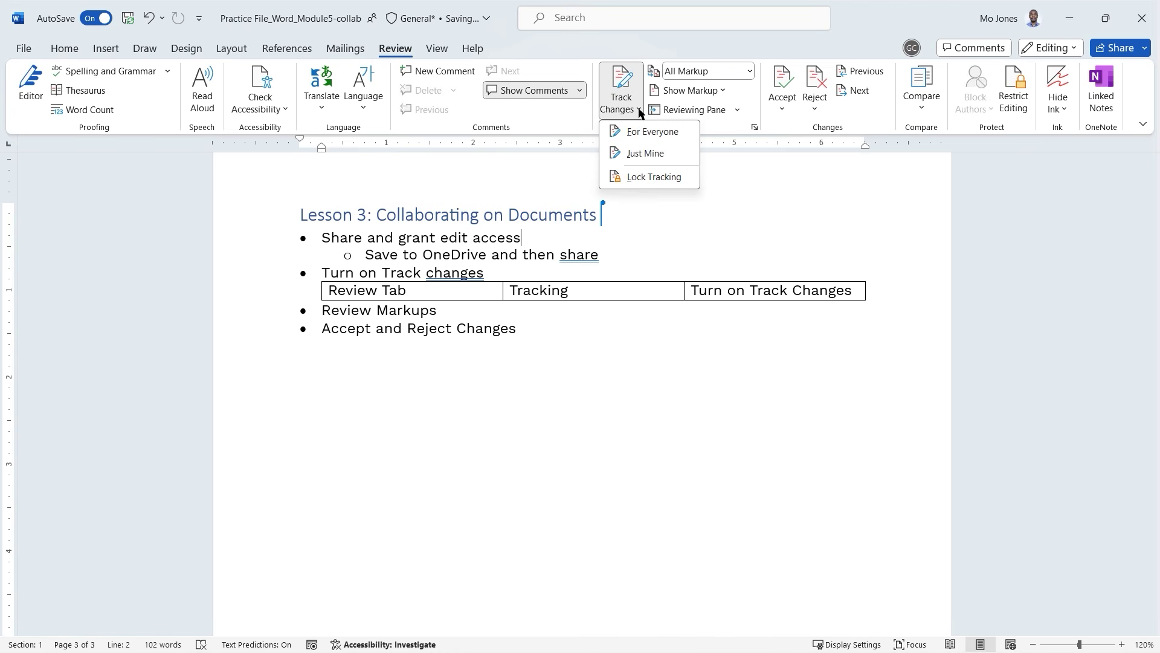
left_click(656, 61)
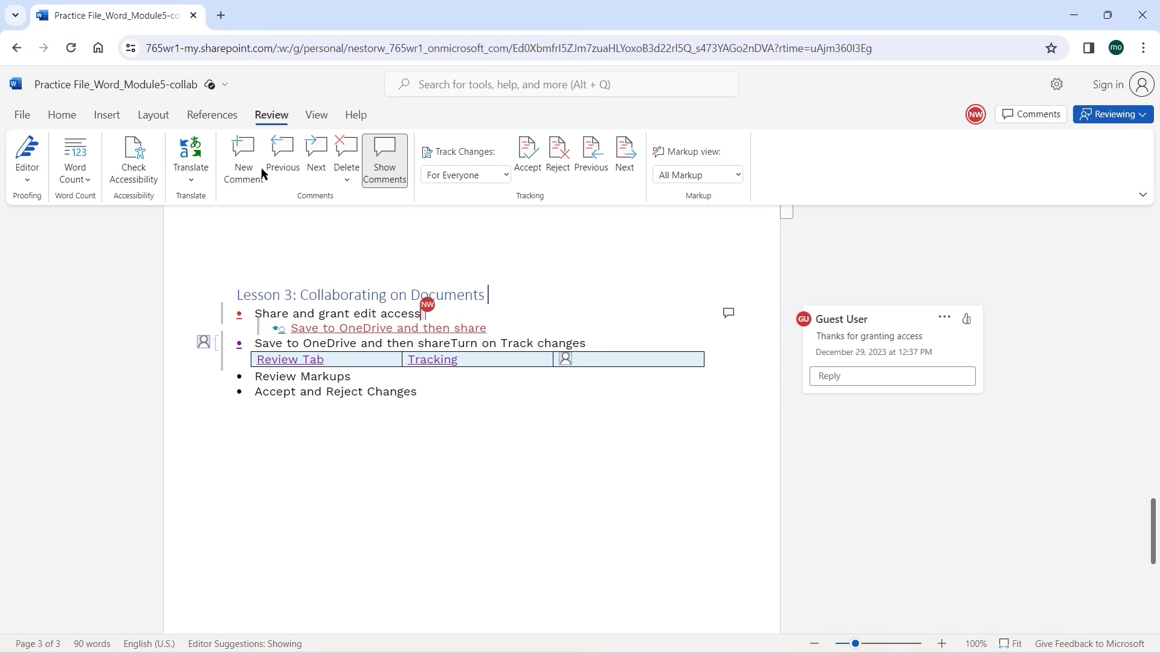
Reload the shared document, dismiss the Track Changes Enabled notice and set Track Changes to Off.
left_click(71, 48)
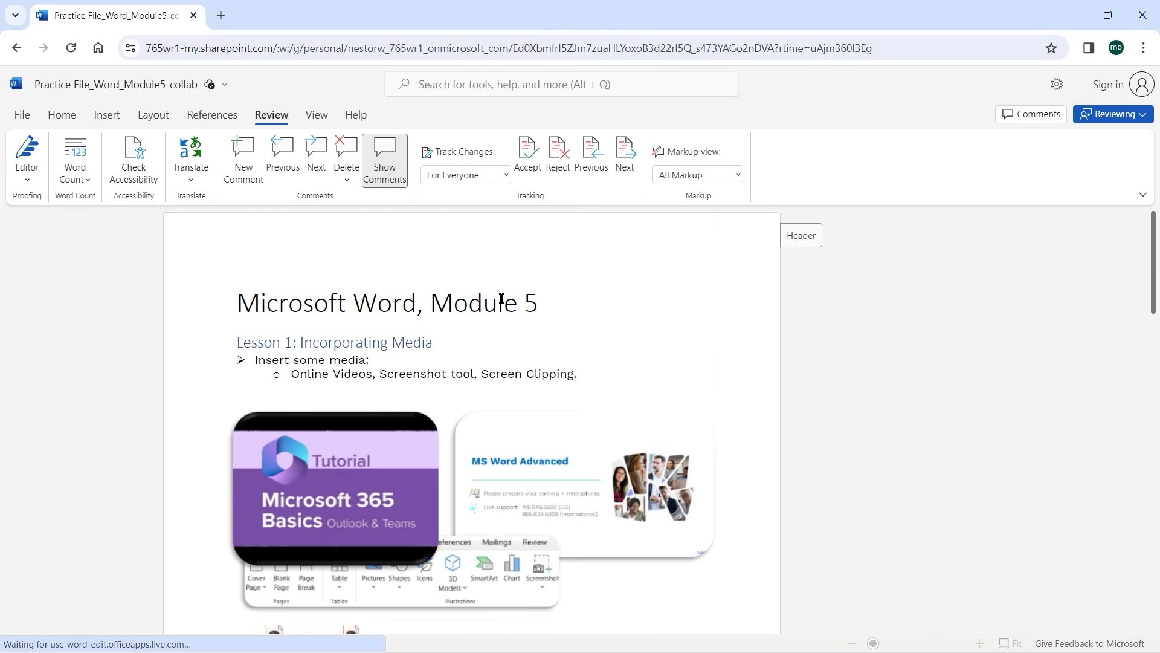
scroll(501, 299, "down", 15)
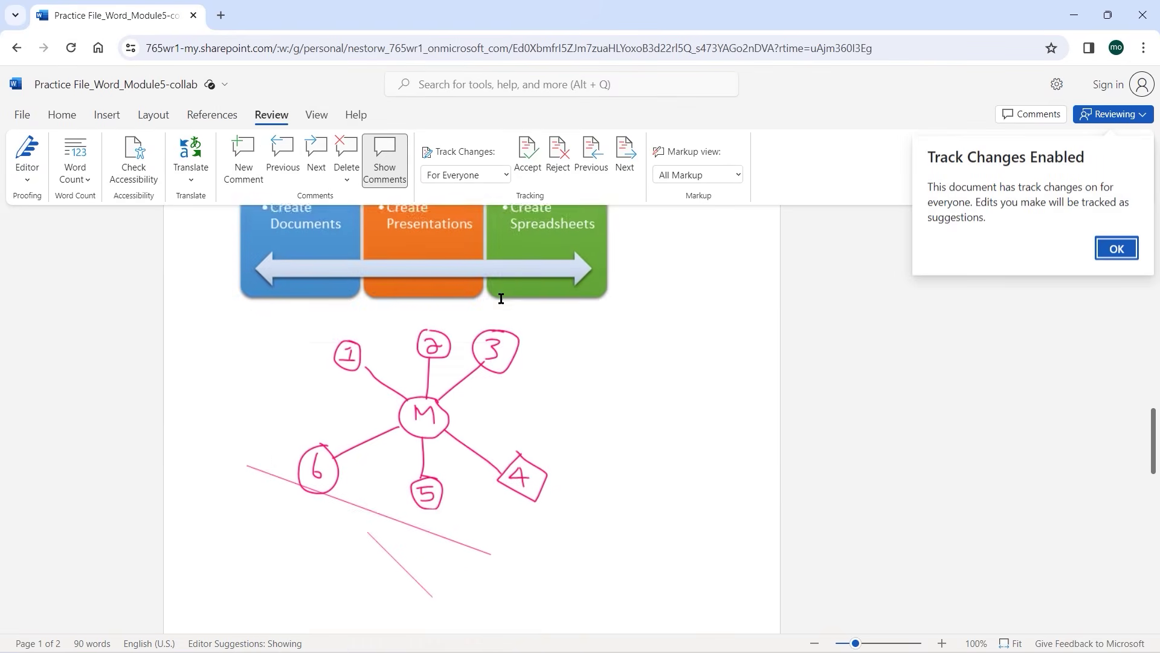
scroll(502, 298, "down", 10)
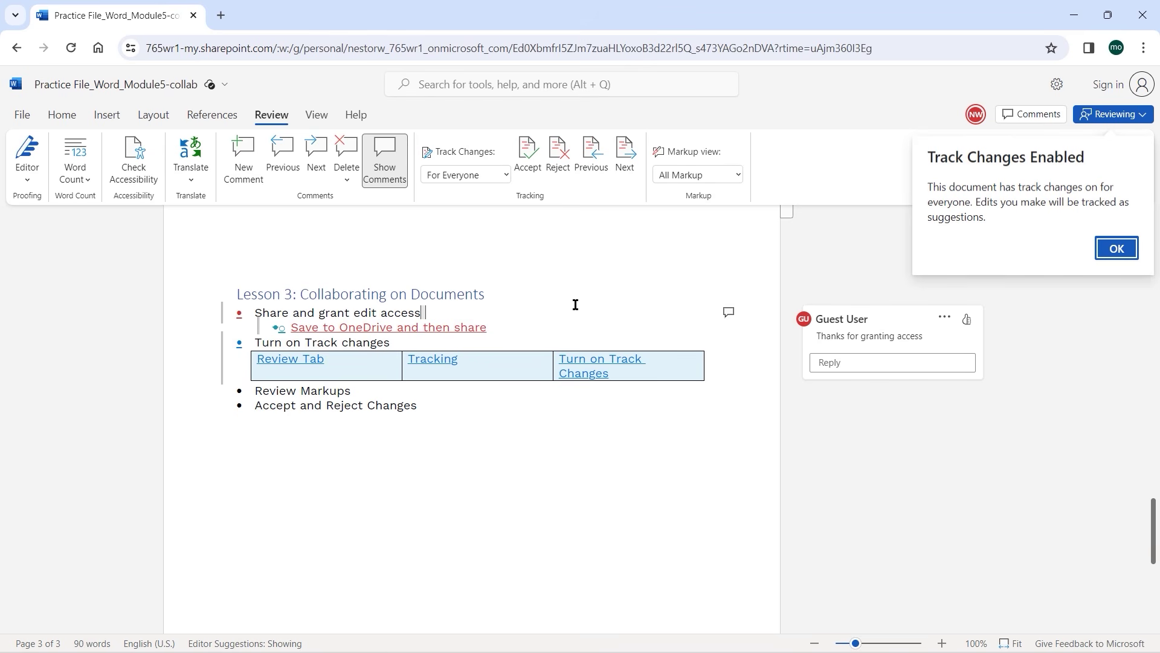
left_click(1115, 250)
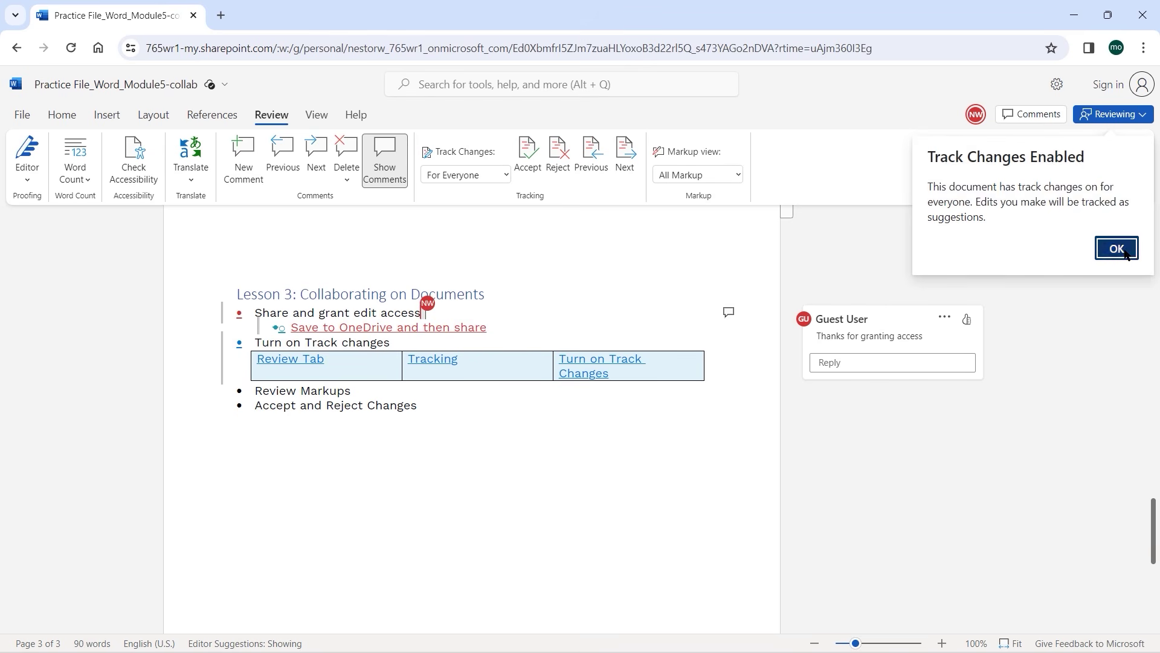
left_click(506, 175)
left_click(473, 195)
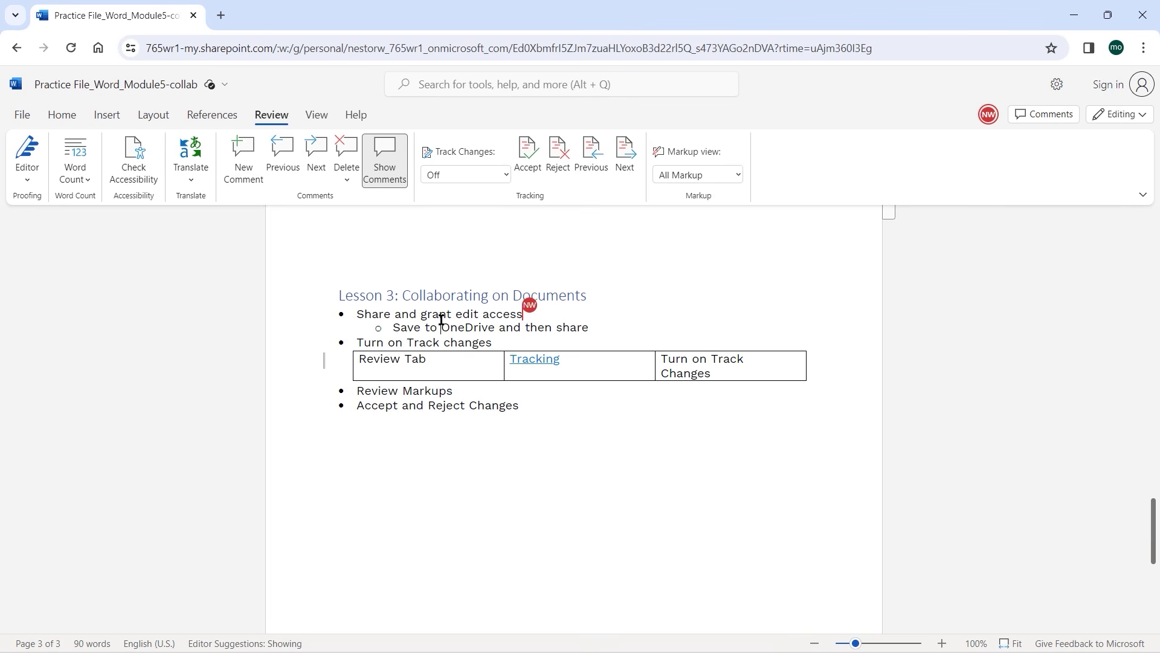
Reload the document again to check the accepted edits, then return to the Review tab.
left_click(71, 48)
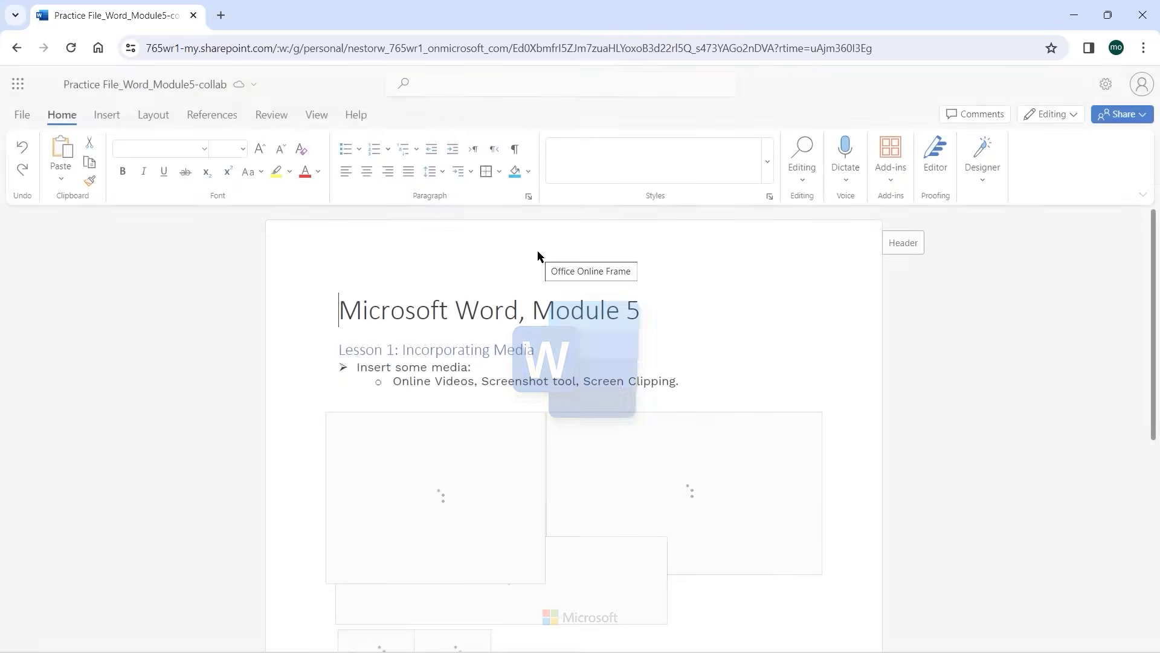
scroll(629, 309, "down", 7)
scroll(629, 310, "down", 12)
scroll(629, 311, "down", 3)
scroll(630, 311, "up", 1)
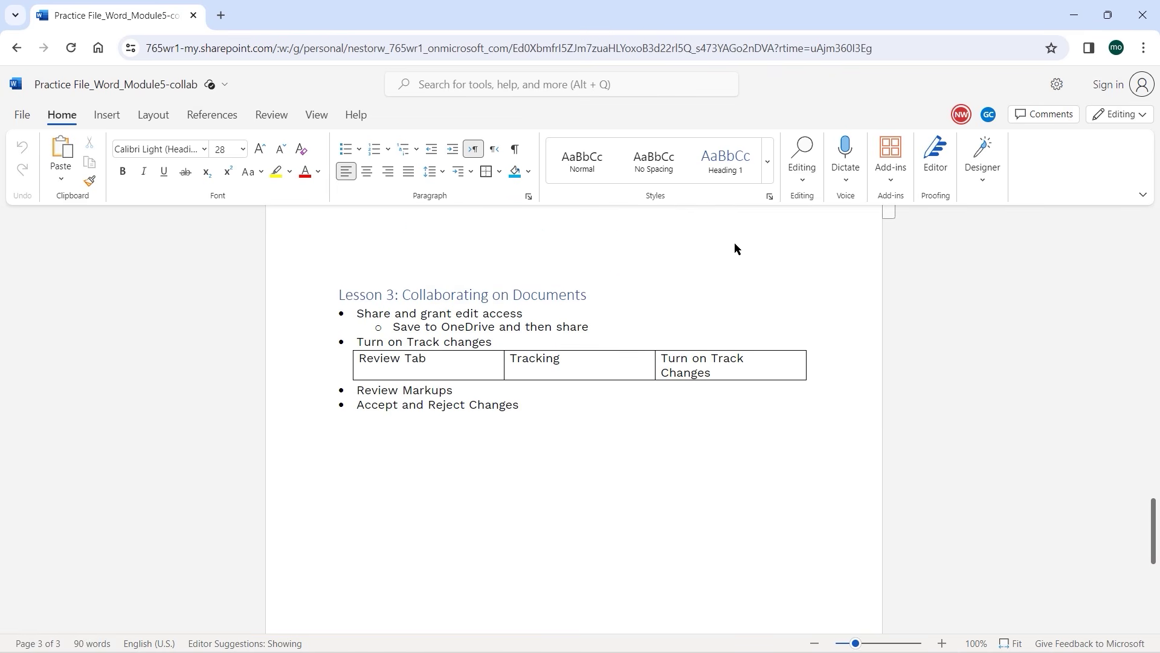
left_click(270, 116)
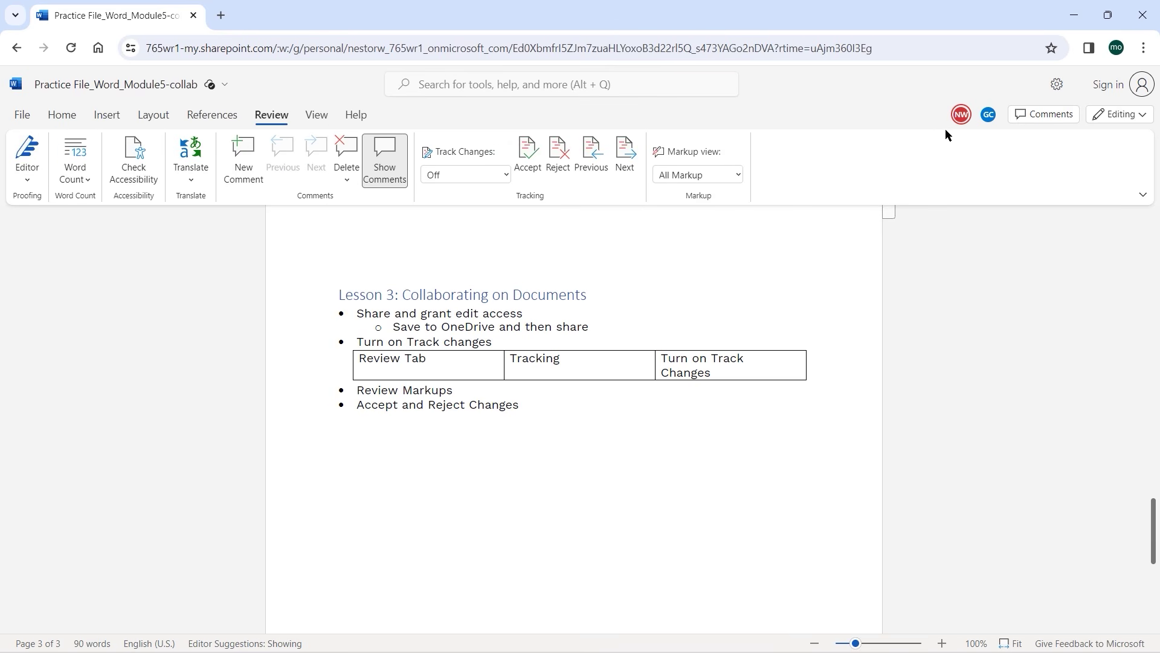
mouse_move(987, 124)
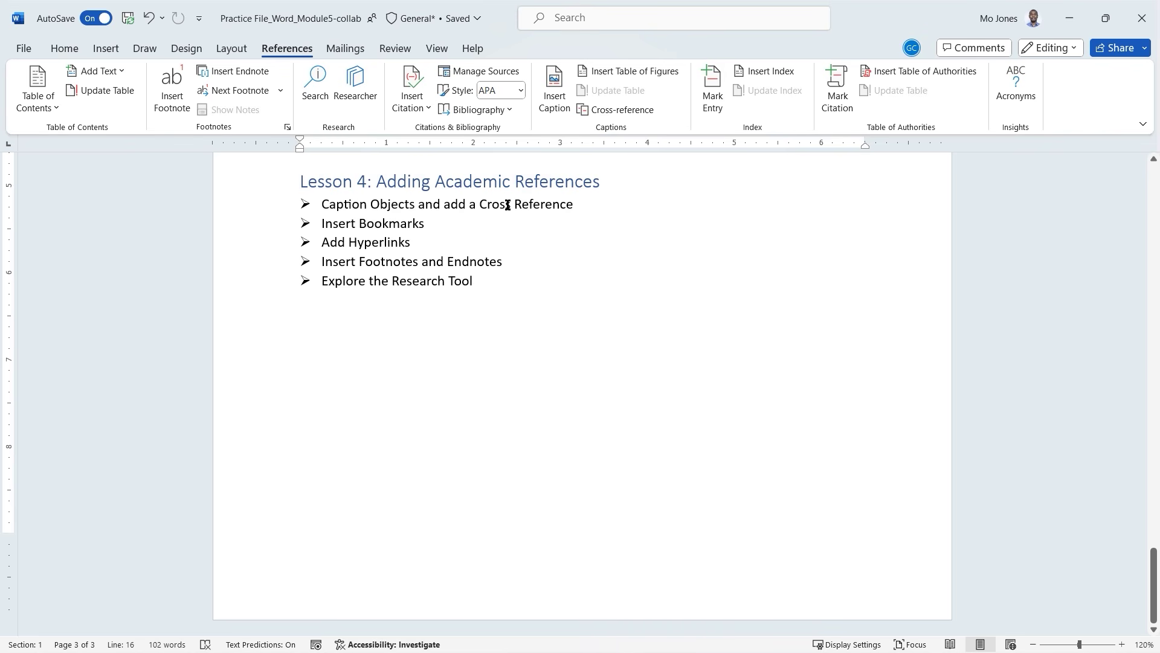
Select and deselect 'Cross Reference' in the Lesson 4 topics, then bring up the References tab.
left_click_drag(481, 205, 557, 203)
left_click(436, 205)
left_click_drag(255, 37, 321, 60)
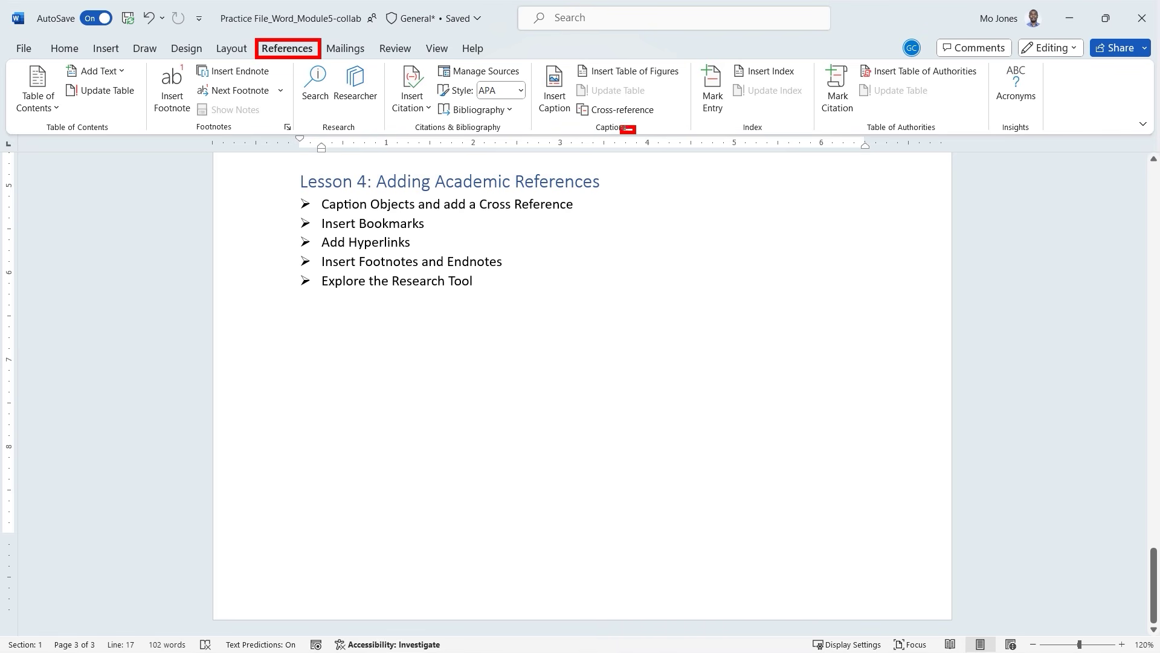
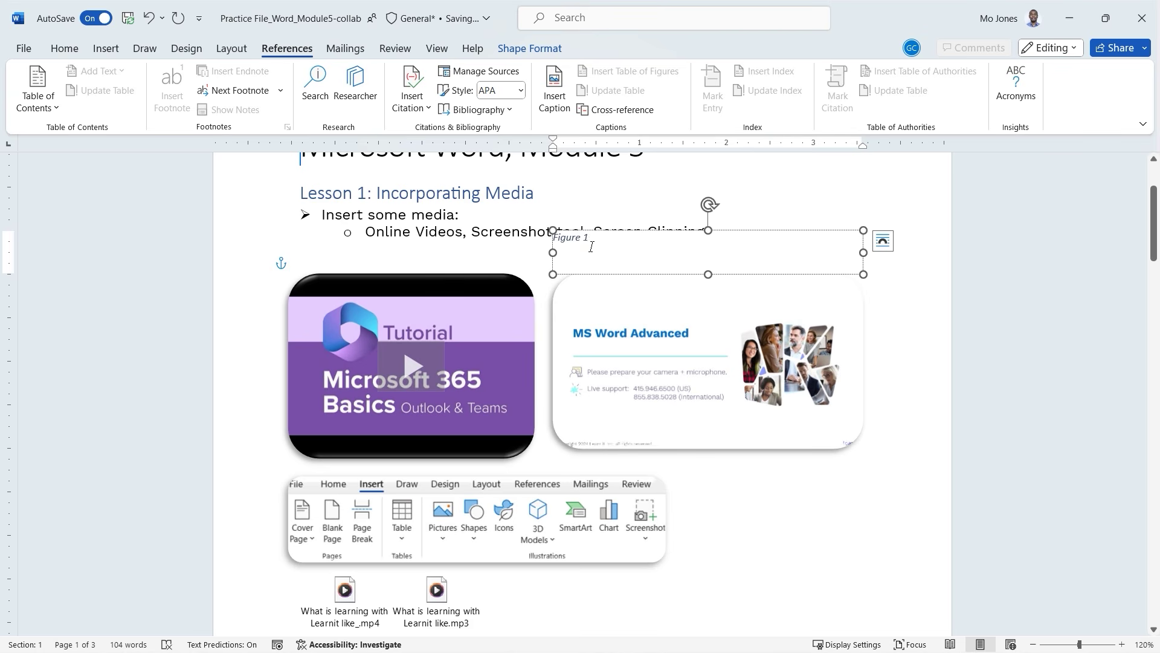
Caption the ribbon screenshot as Figure 2 and the SmartArt graphic as Figure 3.
left_click(469, 507)
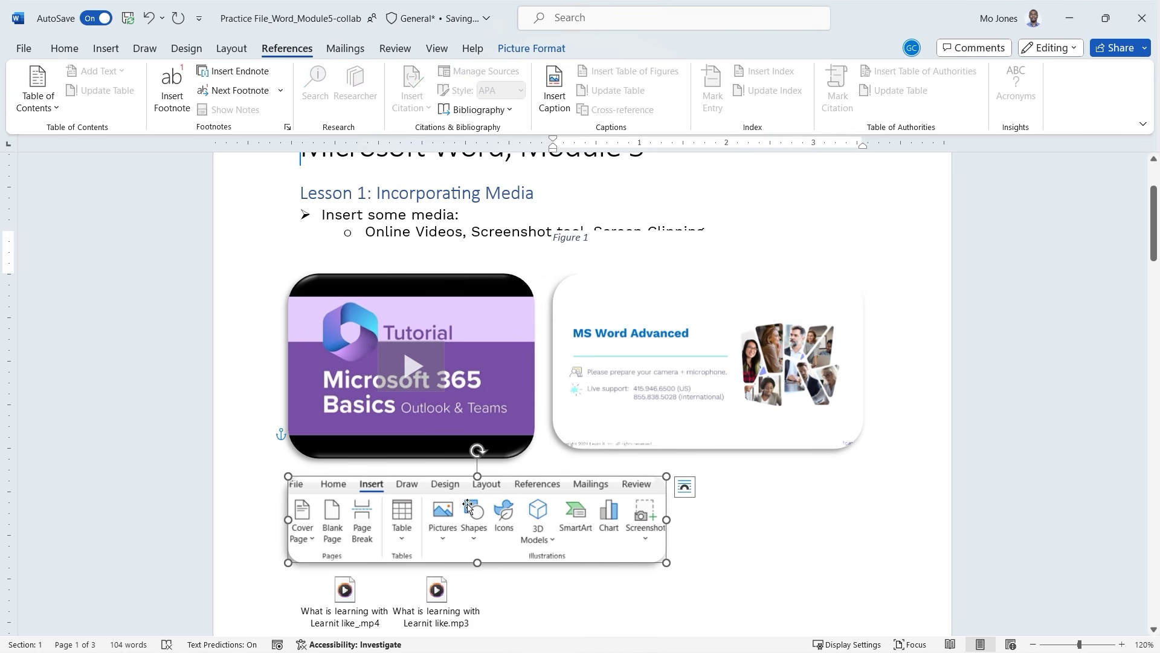
left_click(555, 96)
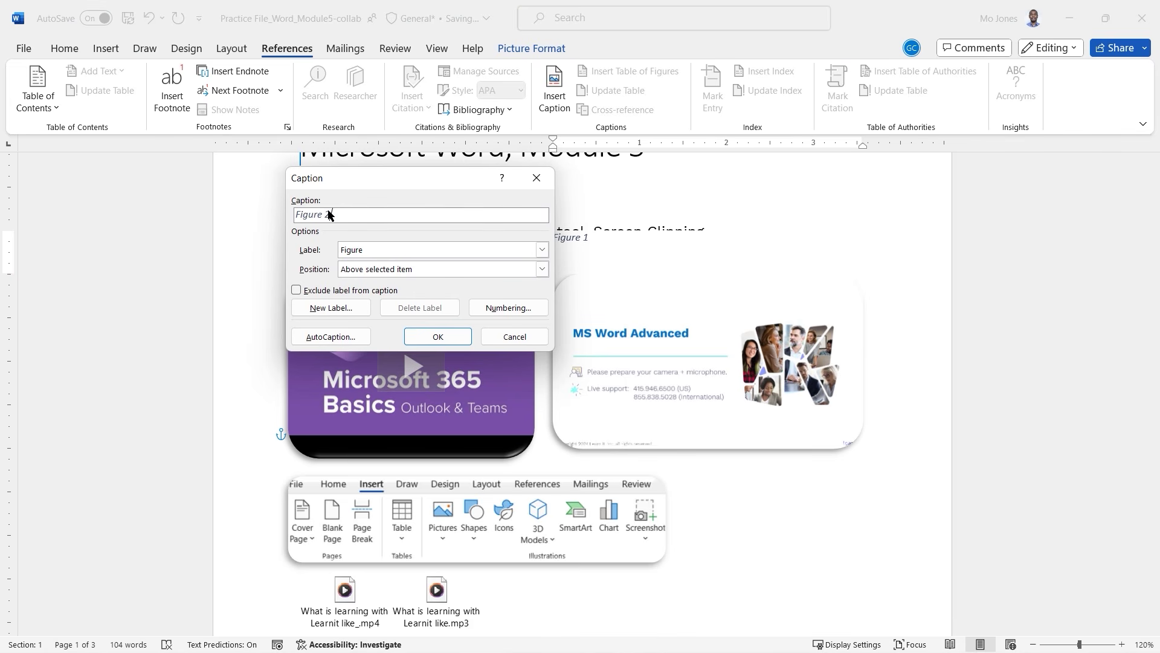
left_click(437, 337)
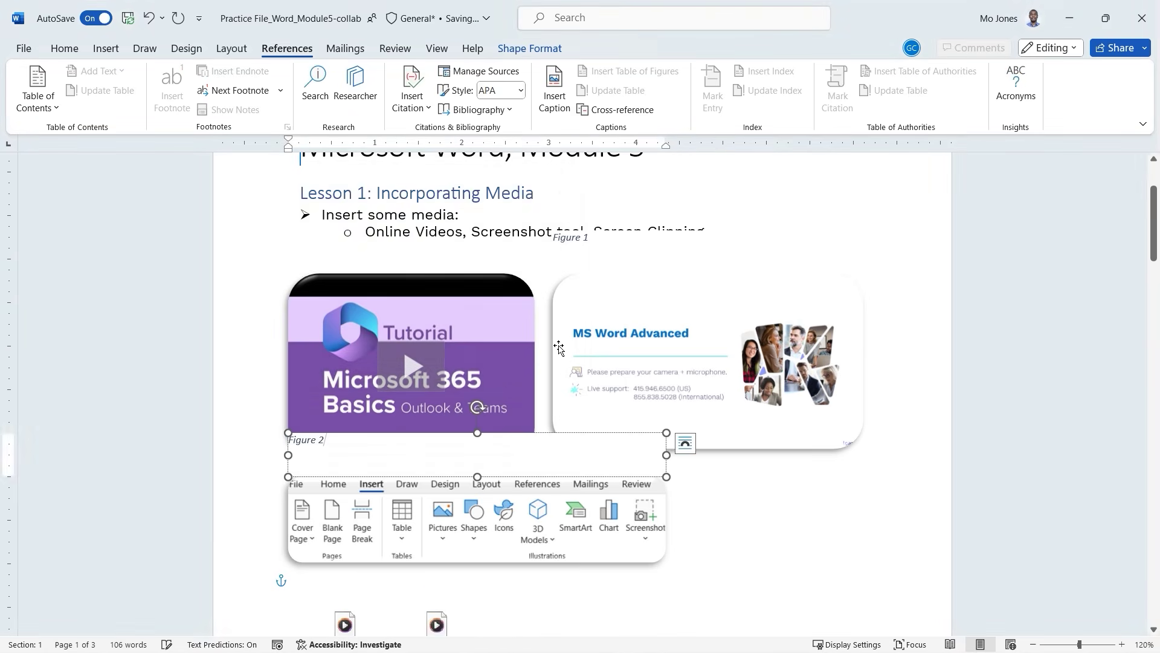
scroll(558, 345, "down", 4)
scroll(559, 345, "down", 8)
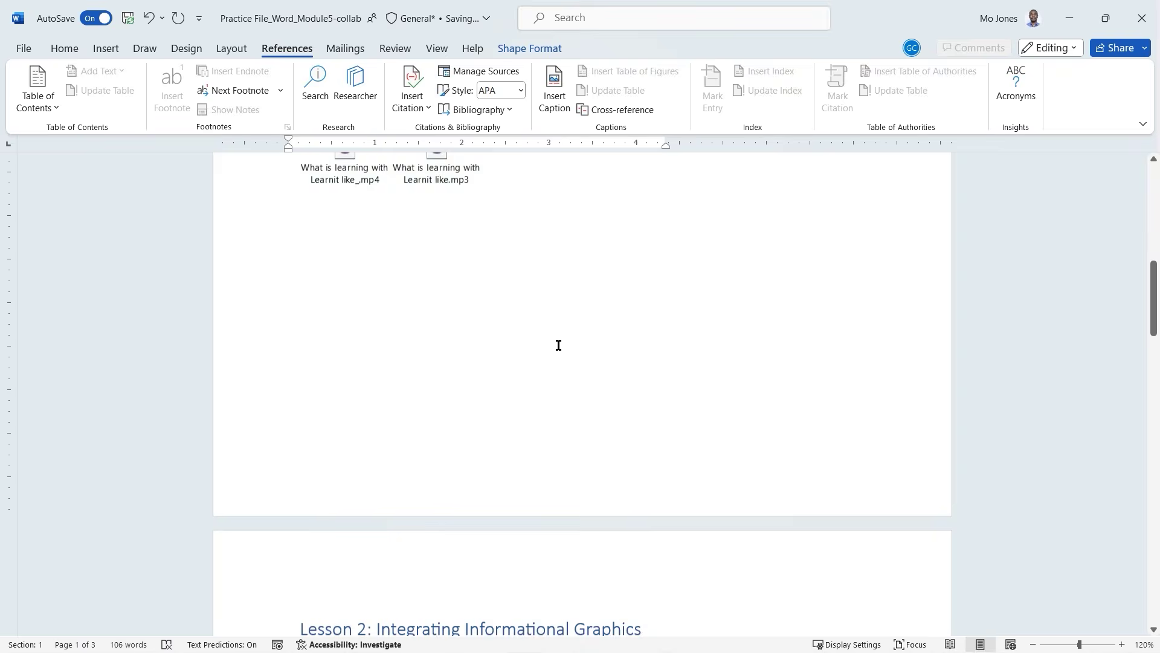
scroll(559, 345, "down", 7)
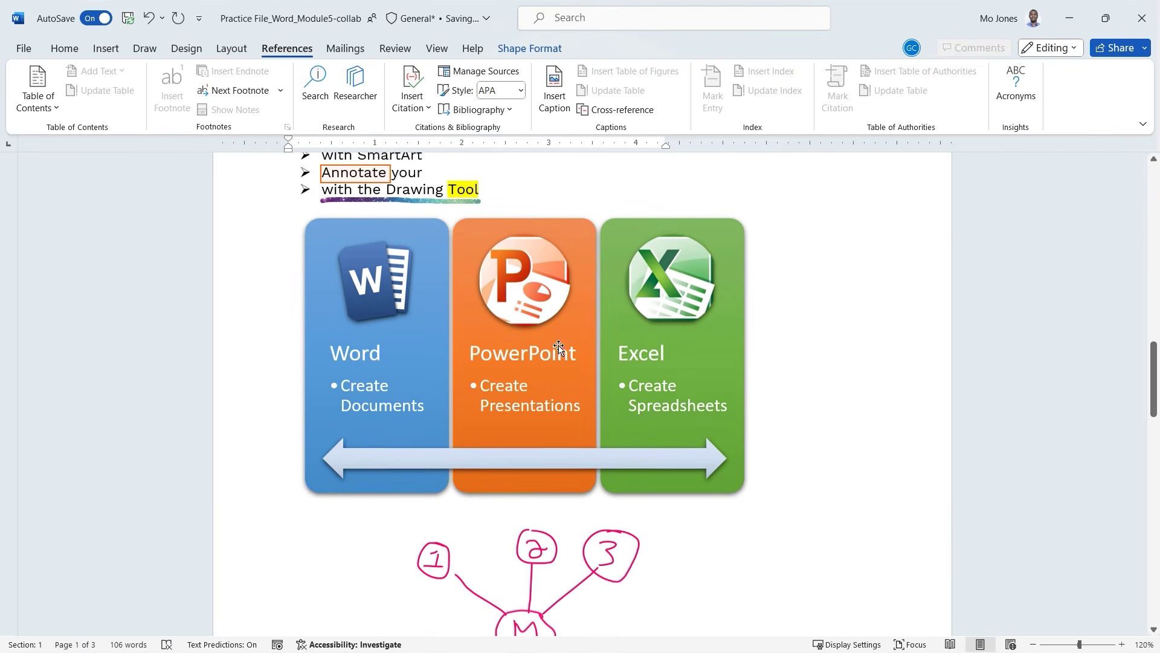
scroll(596, 299, "up", 2)
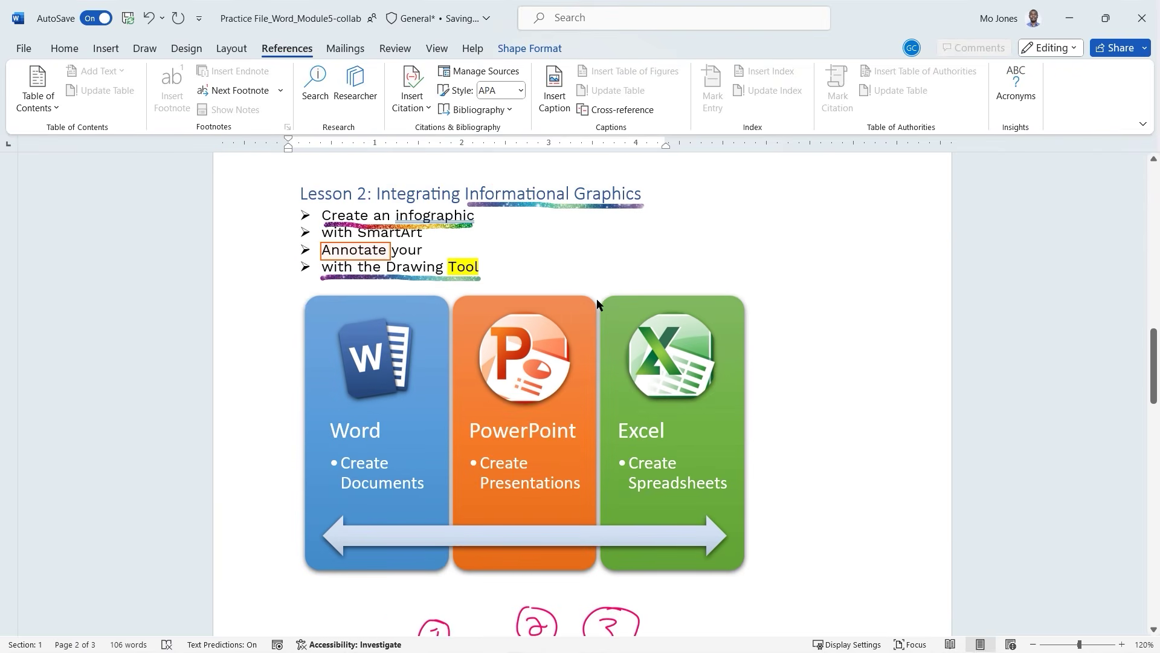
left_click(596, 298)
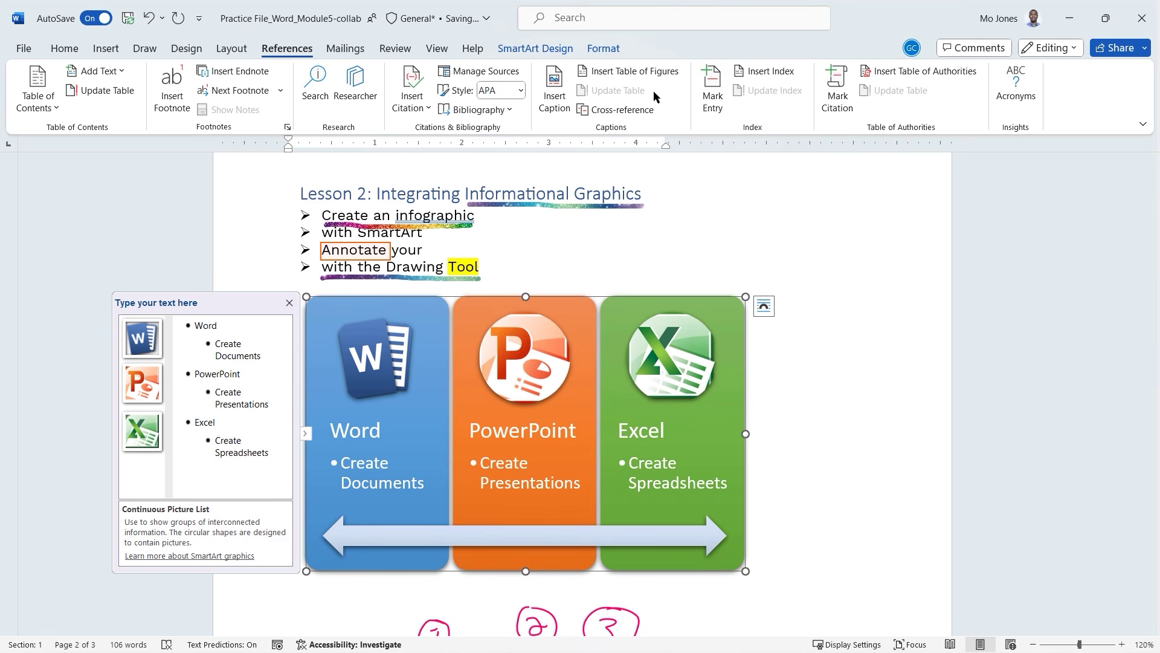
left_click(552, 91)
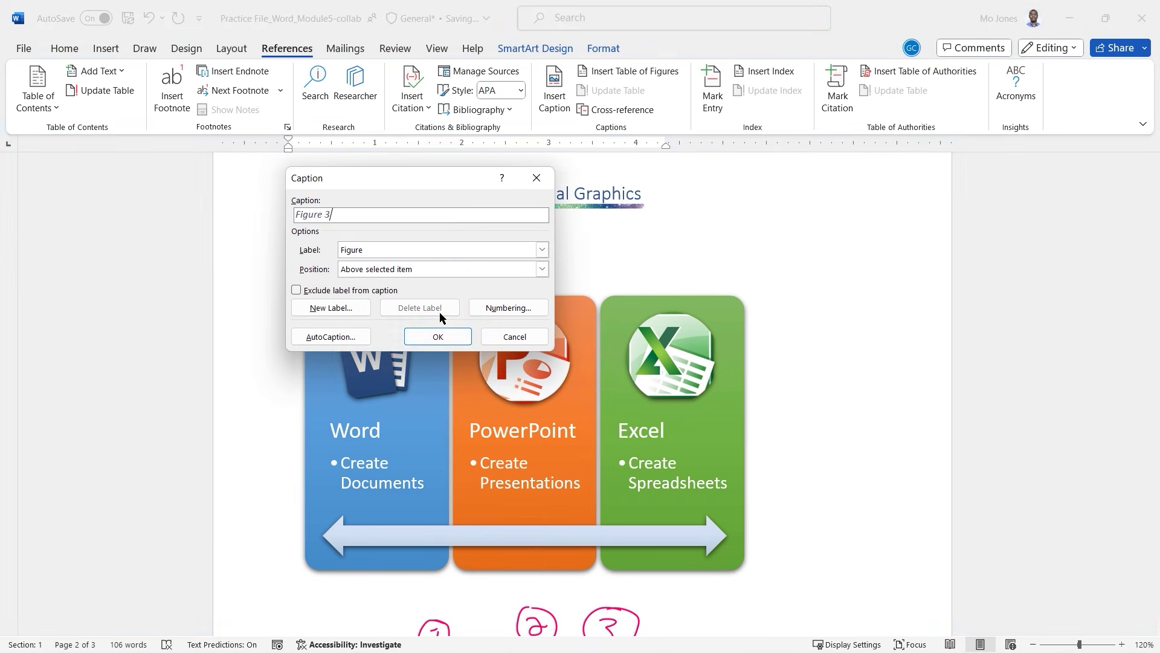
left_click(441, 336)
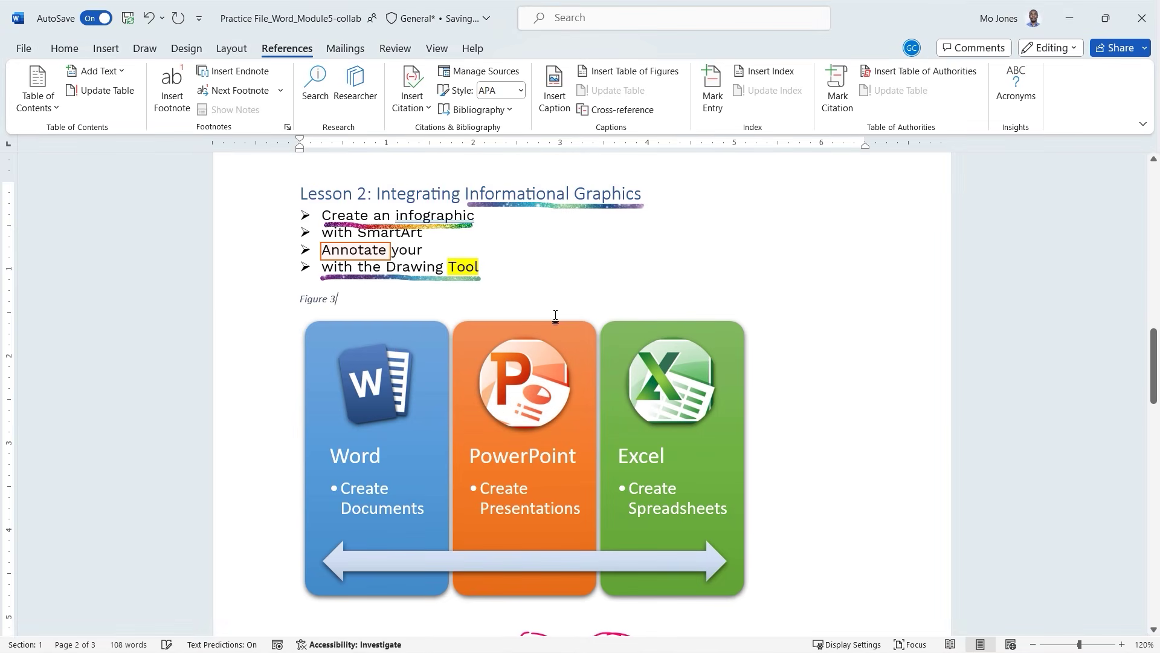
Caption the hand-drawn ink diagram as Figure 4.
scroll(555, 316, "down", 9)
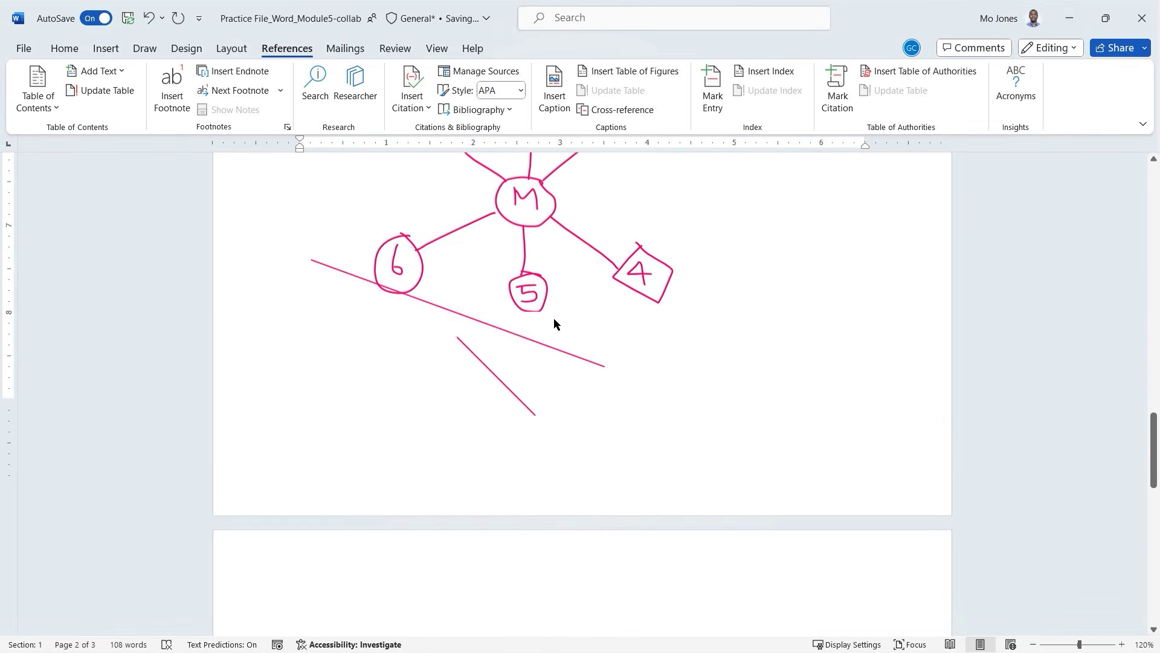
scroll(554, 318, "down", 2)
left_click(572, 225)
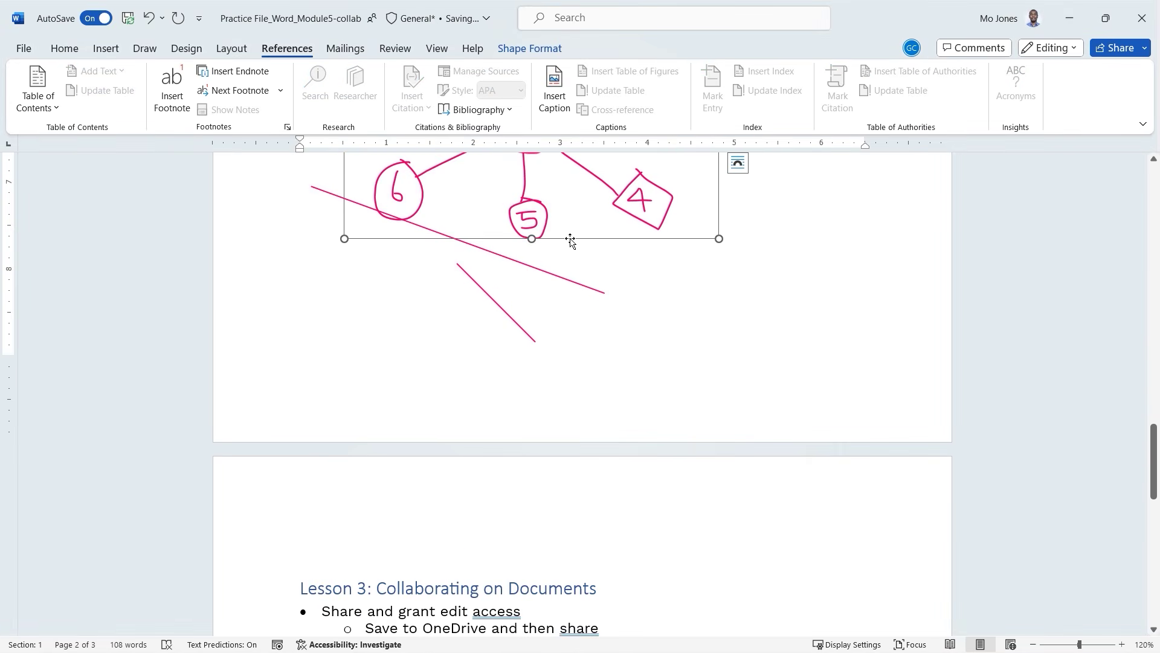
left_click(554, 90)
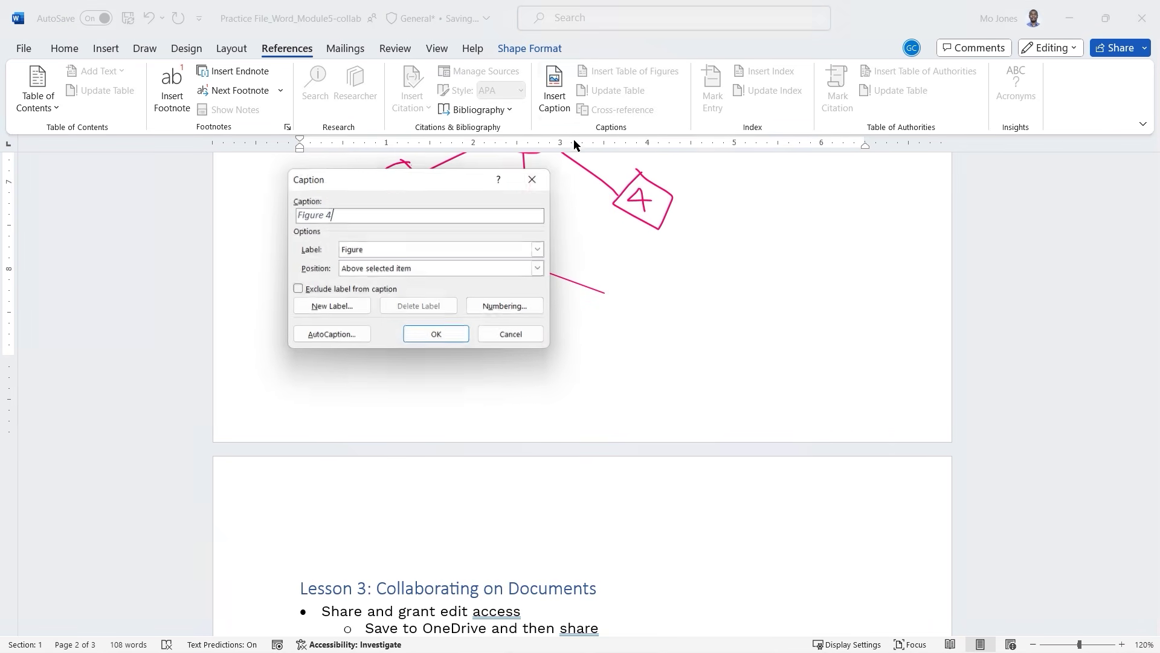
left_click(441, 338)
Caption the Lesson 3 table as Figure 5, keeping the Figure label.
scroll(588, 306, "down", 3)
scroll(588, 307, "down", 6)
scroll(588, 307, "down", 3)
scroll(588, 306, "up", 4)
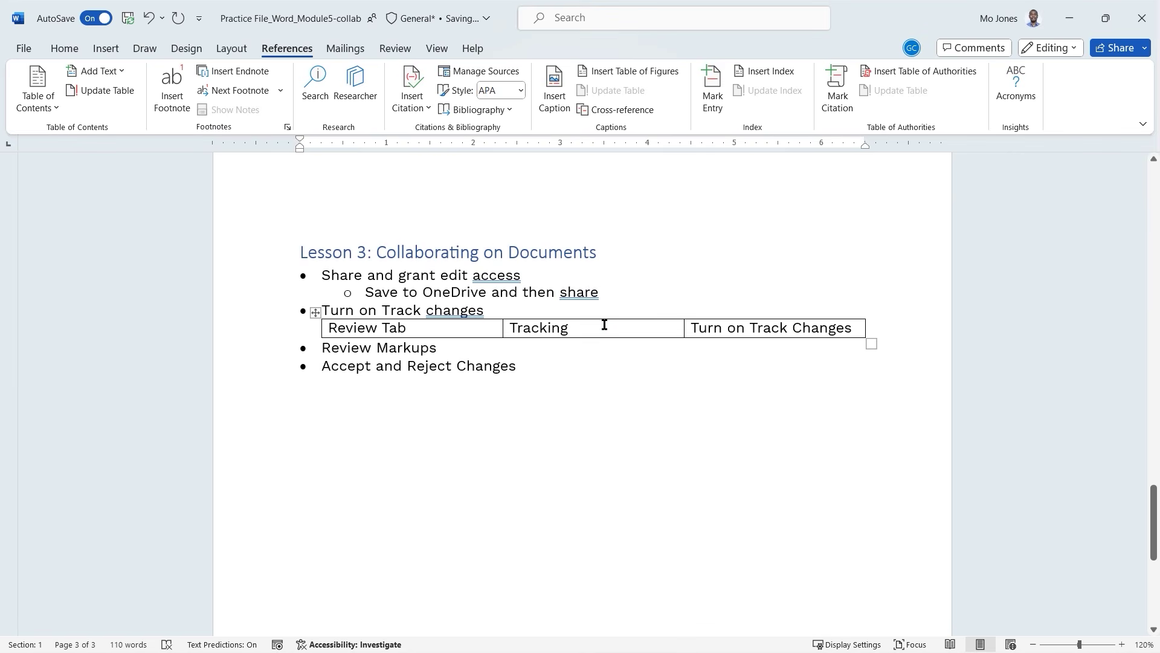
left_click(604, 325)
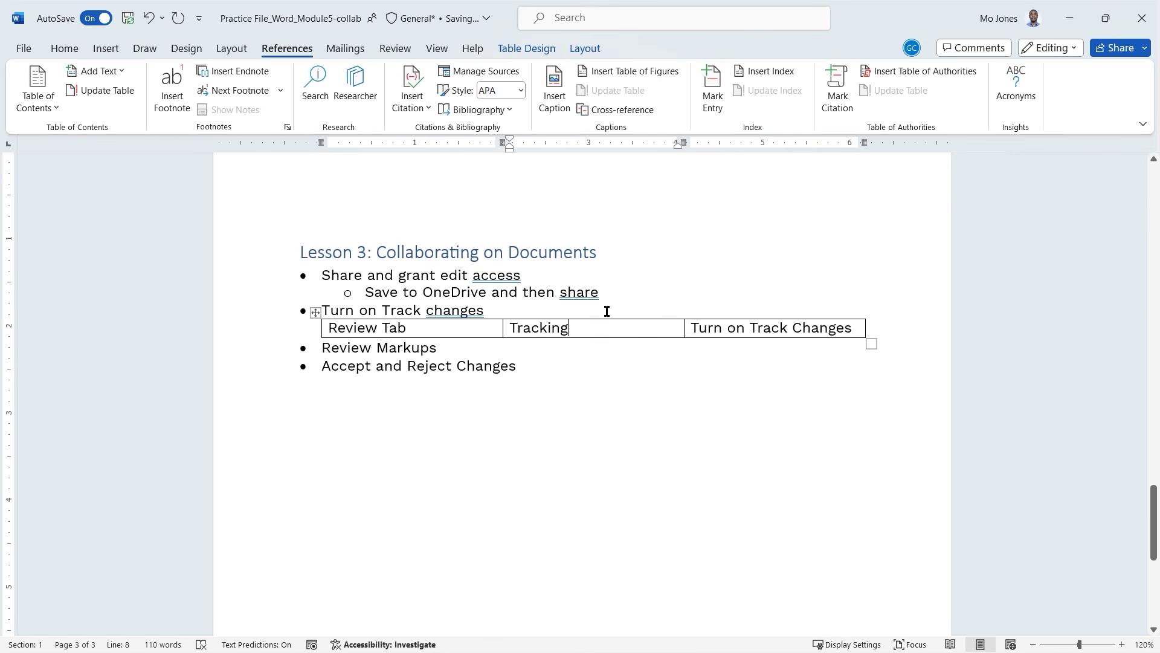
left_click(555, 87)
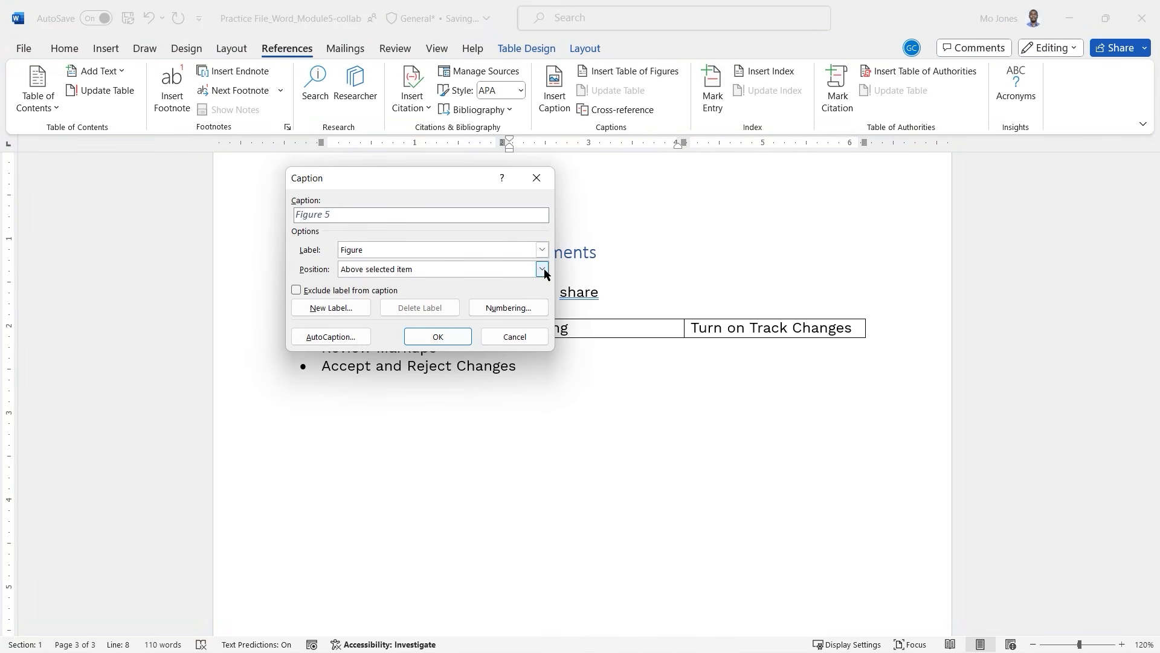
left_click(542, 250)
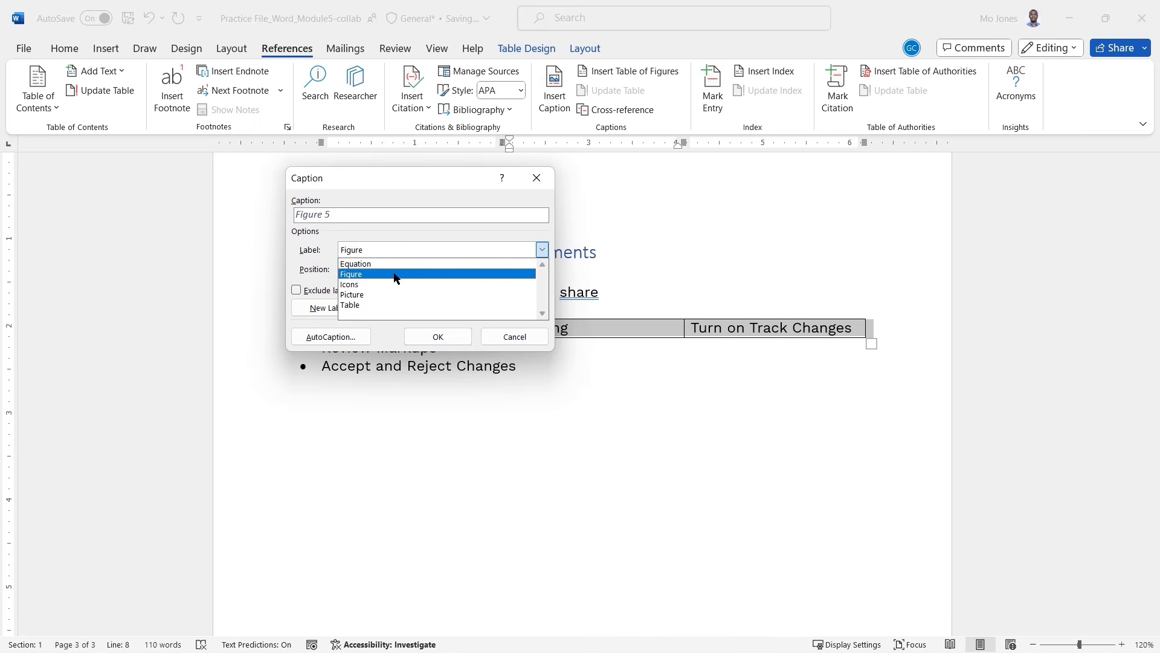
left_click(376, 253)
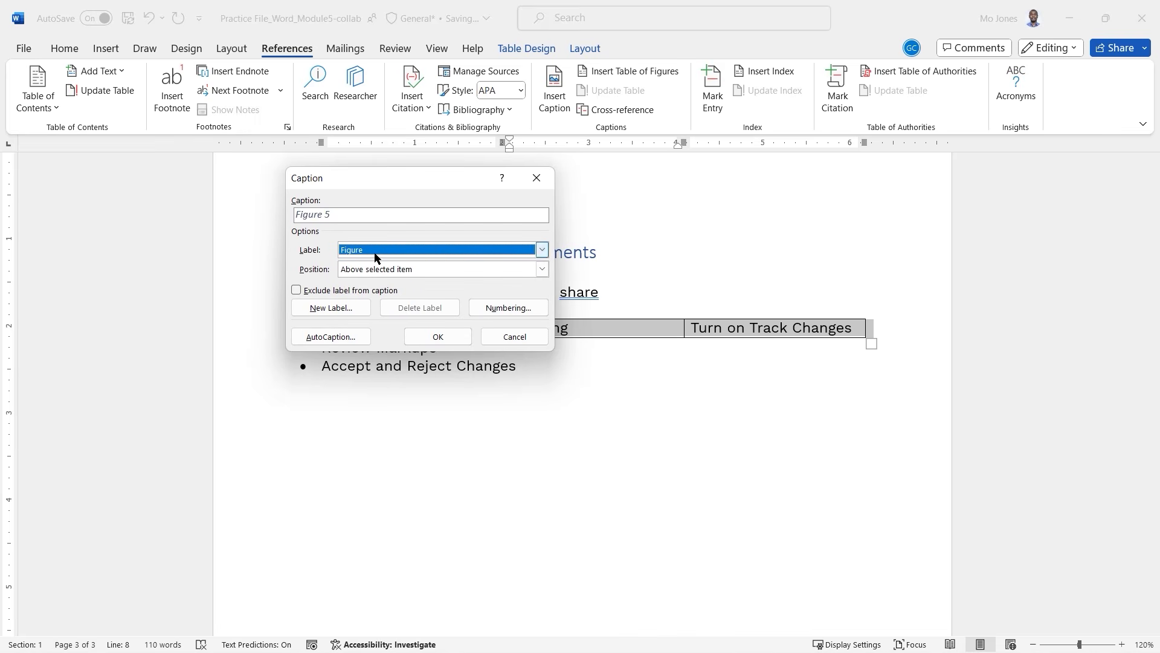
left_click(438, 341)
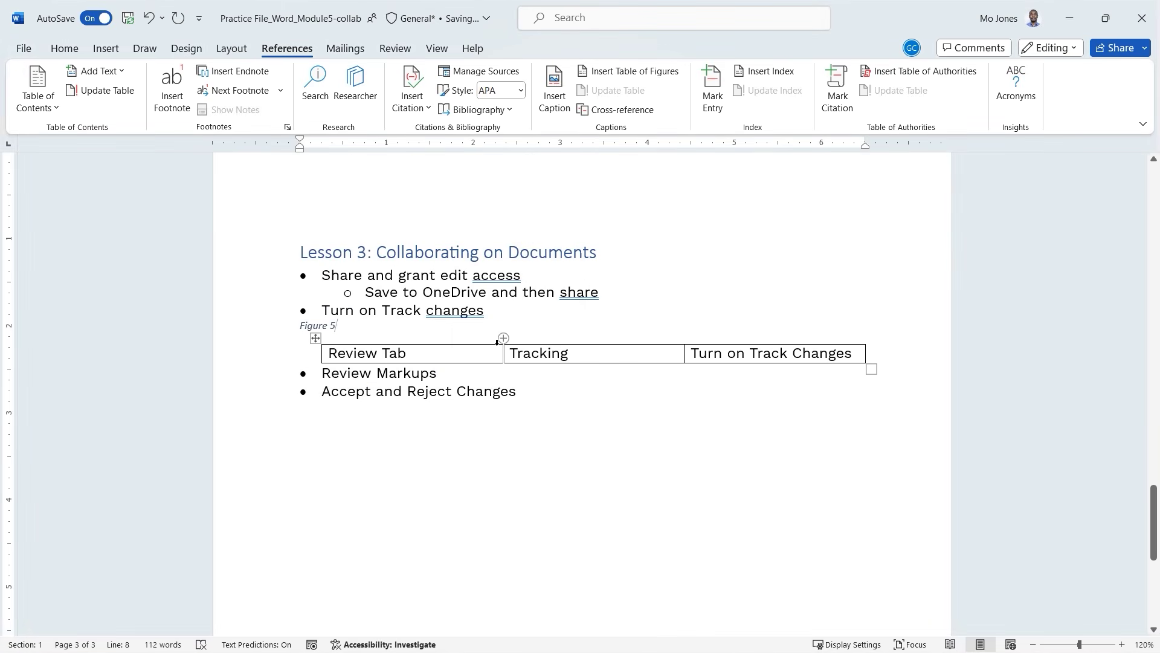
scroll(500, 341, "down", 1)
scroll(499, 344, "down", 5)
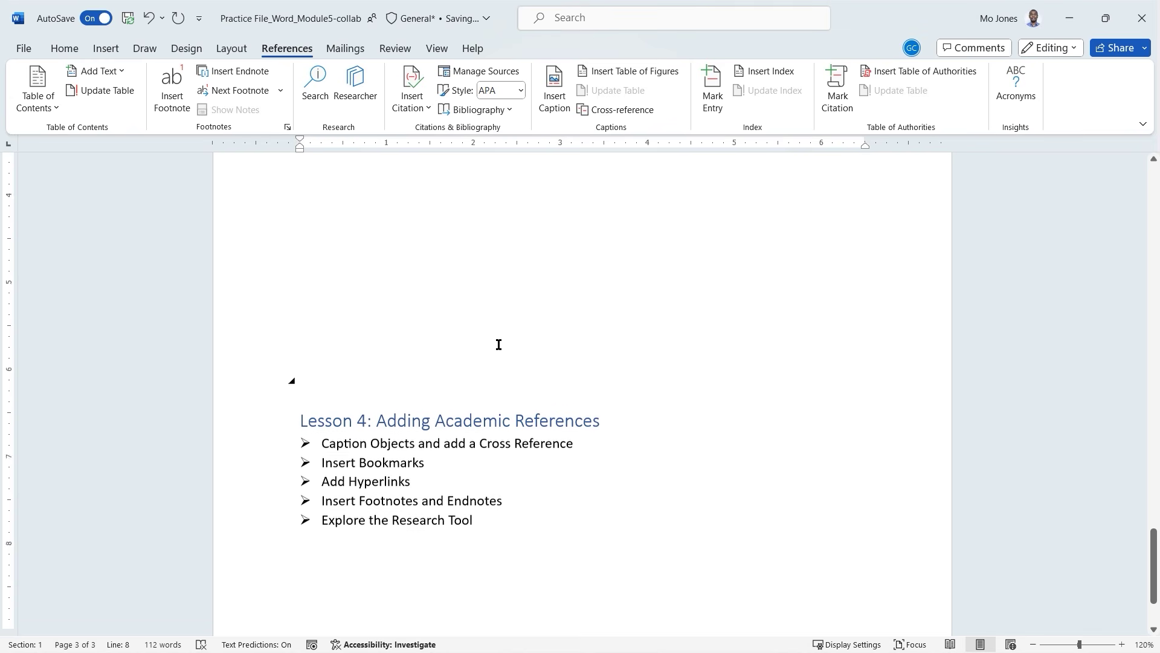
Add a new line after 'Explore the Research Tool' reading 'Table of Figures'.
left_click(360, 454)
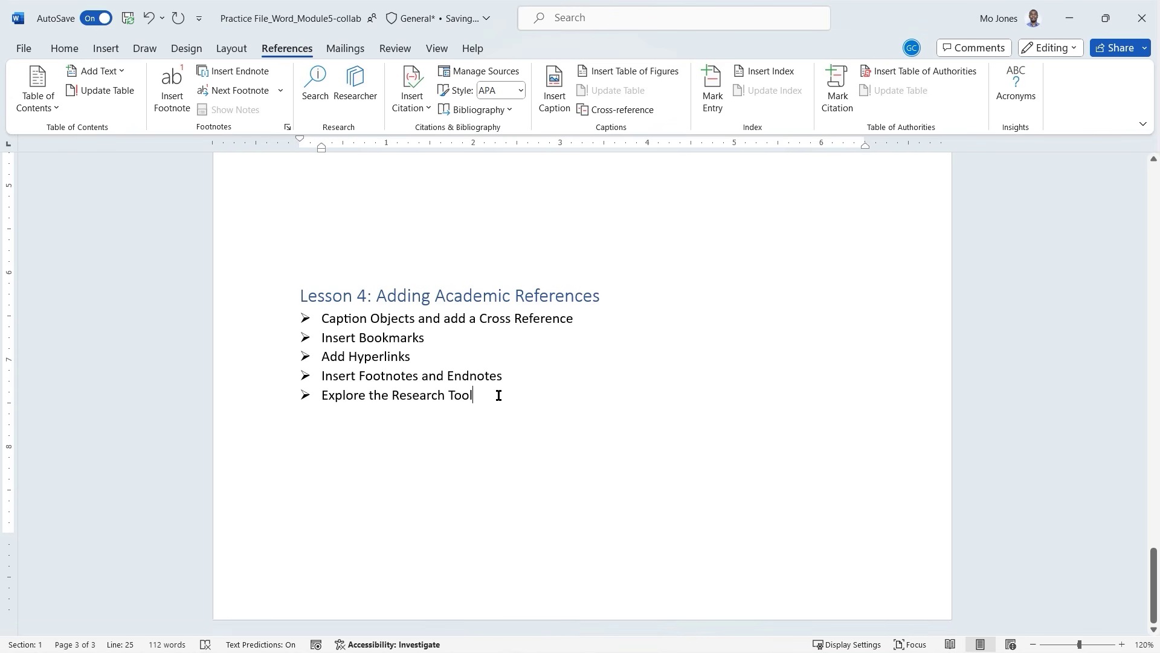
key("Return")
key("Return")
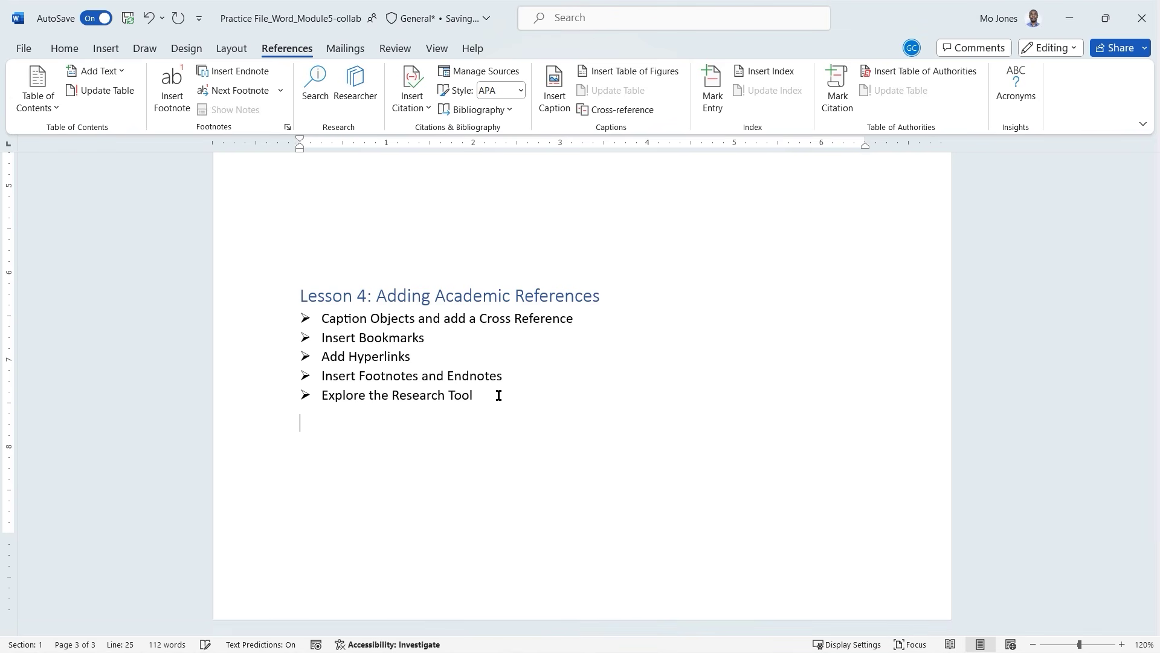
type("Table of ")
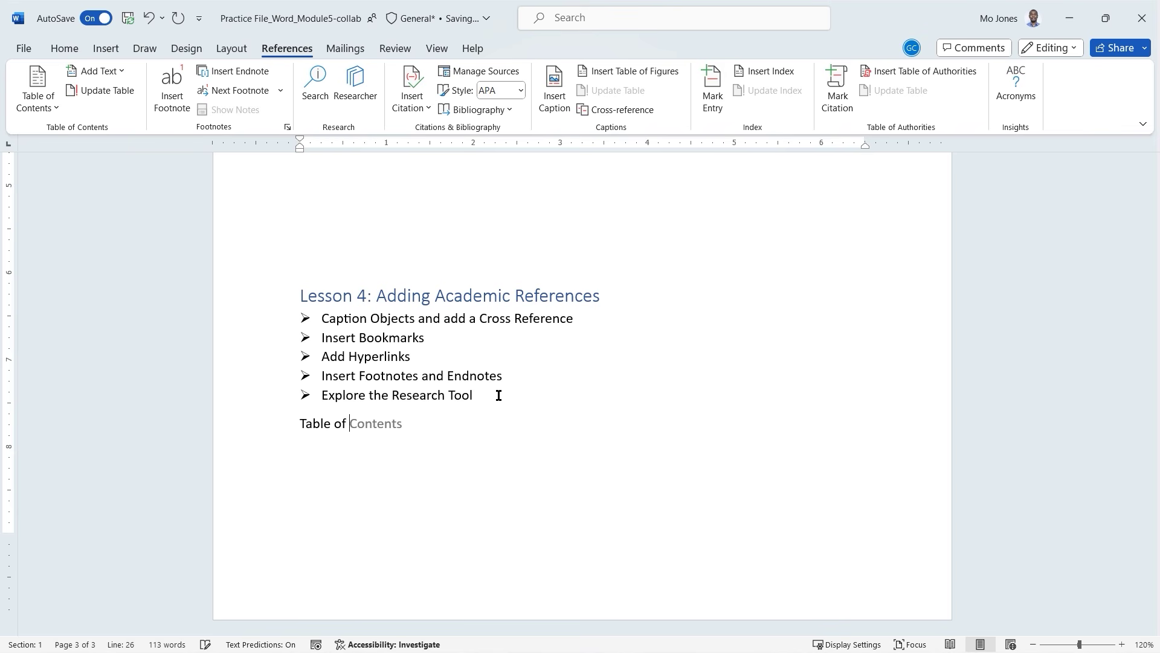
type("Figures")
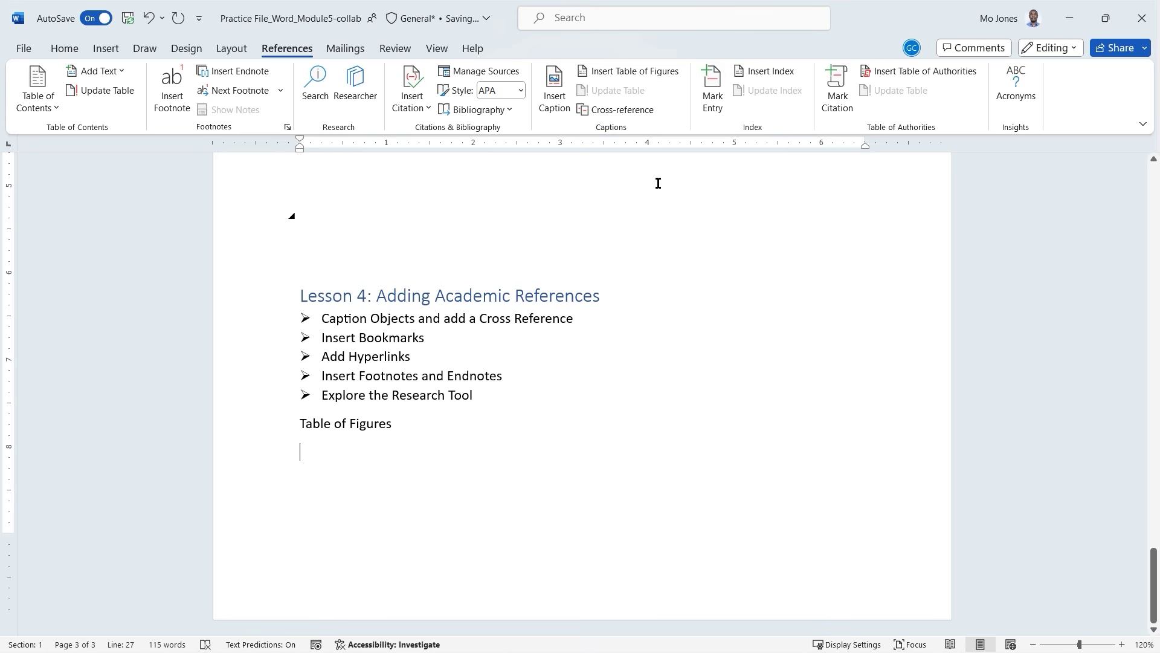
Insert a Table of Figures listing Figure-labelled captions under the heading.
left_click(637, 78)
left_click_drag(519, 163, 797, 210)
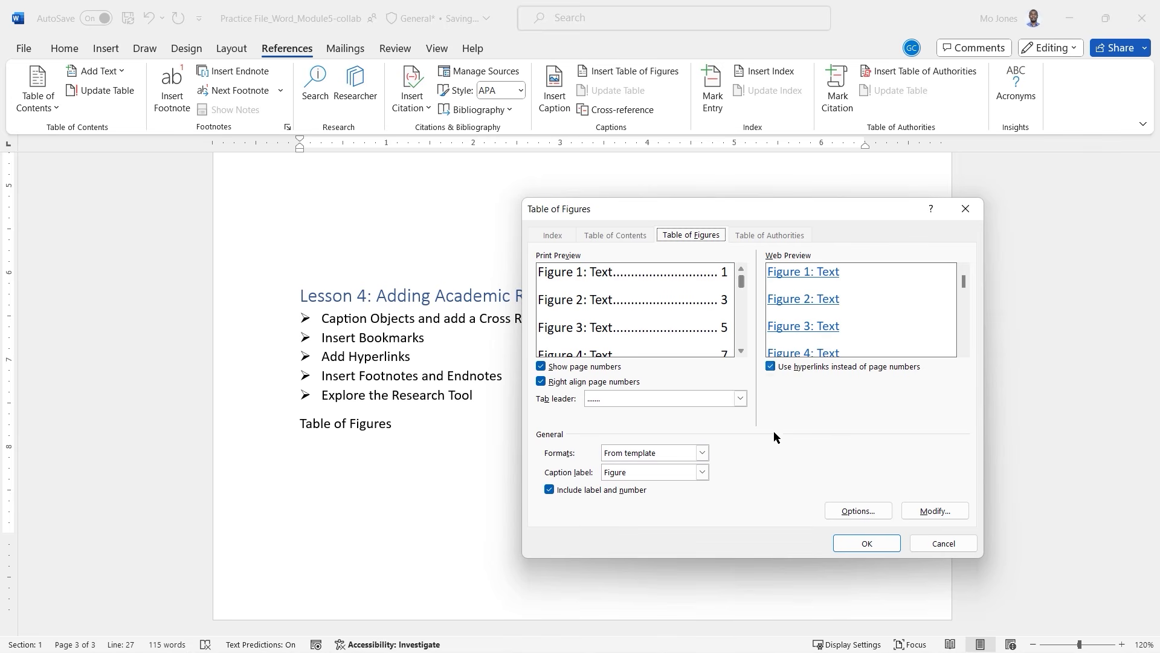
left_click(702, 473)
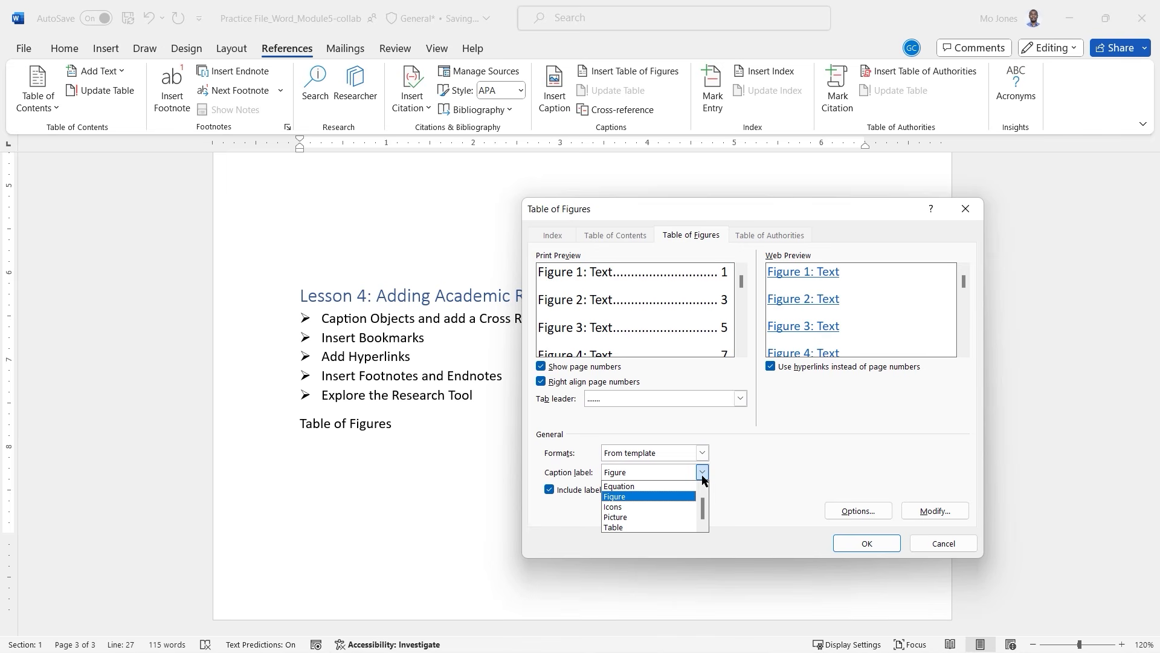
left_click(775, 446)
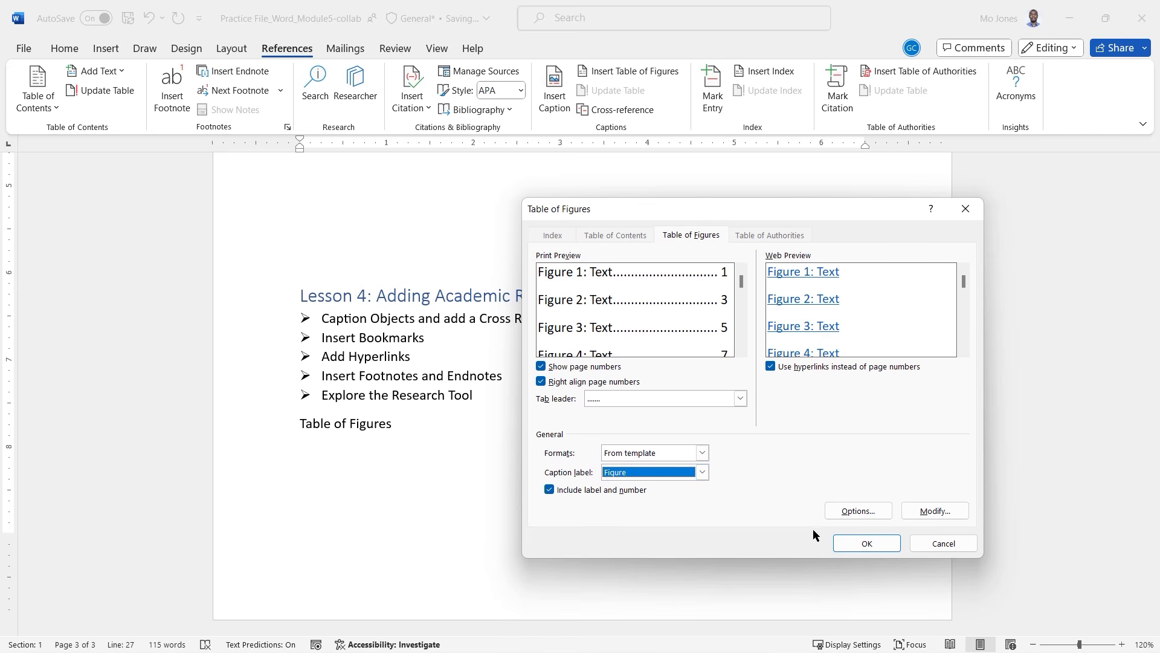
left_click(703, 473)
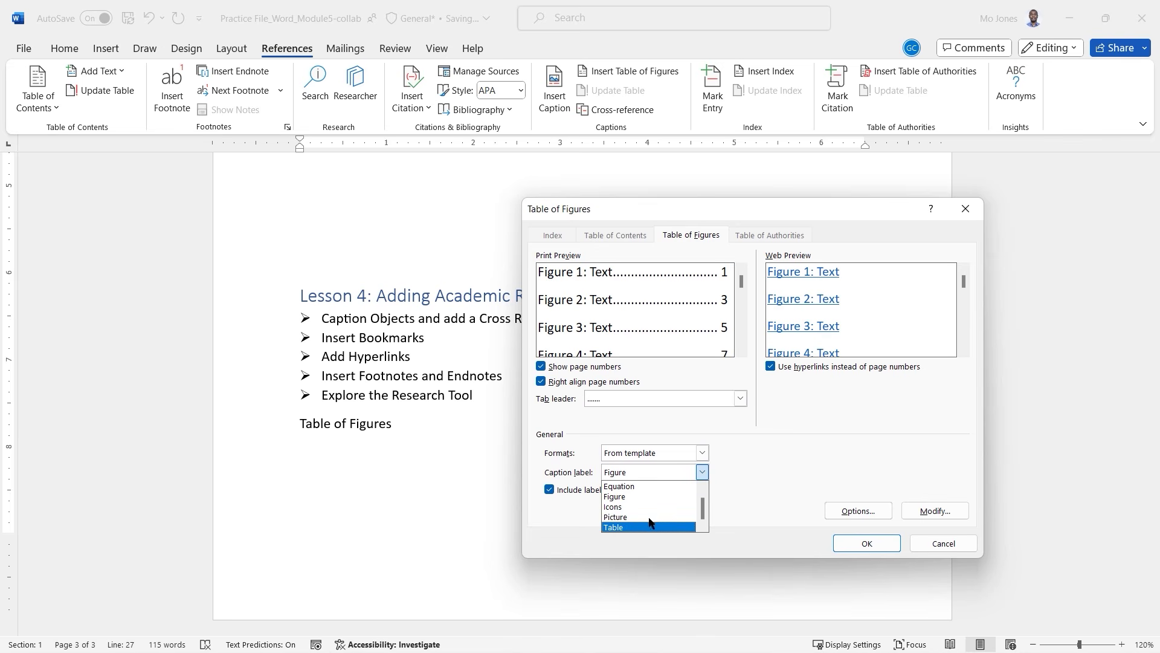
left_click(786, 433)
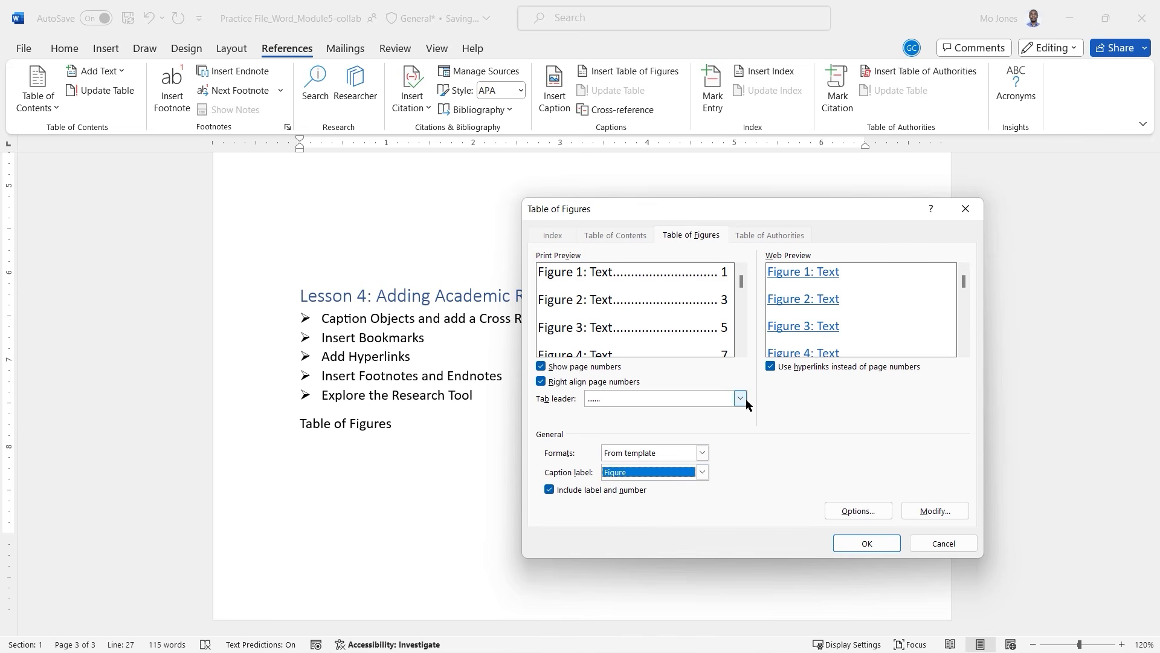
left_click(854, 542)
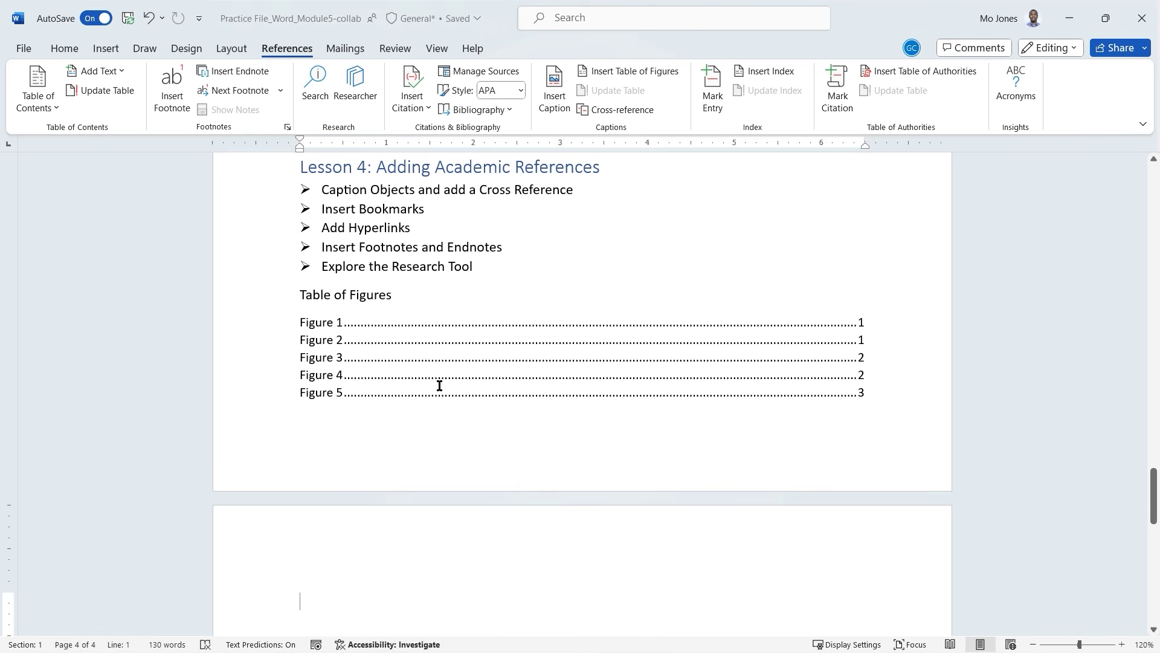
Follow the Figure 1 entry, then move to the Lesson 3 section via the document end.
left_click(446, 324, "ctrl")
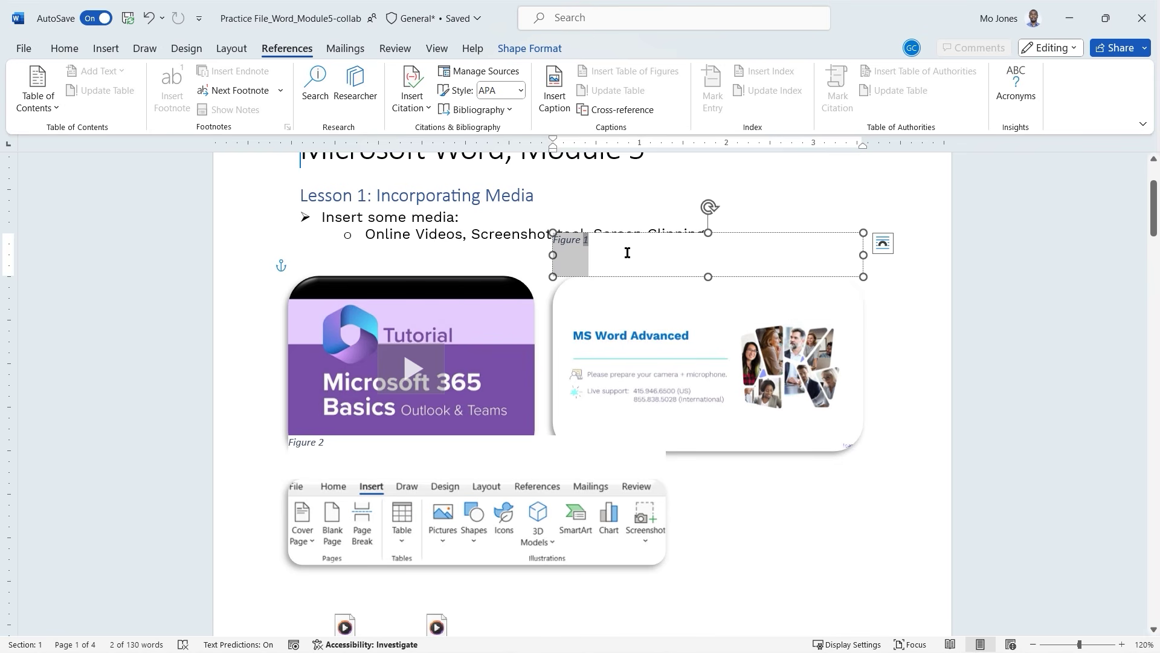
scroll(594, 241, "down", 10)
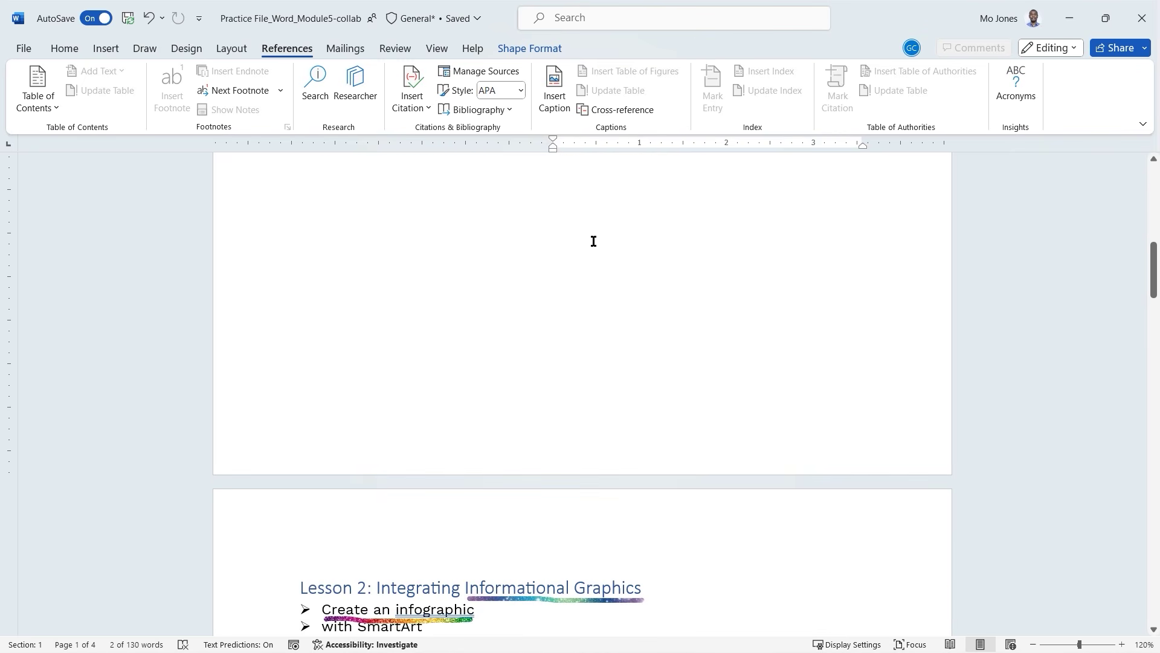
key("ctrl+End")
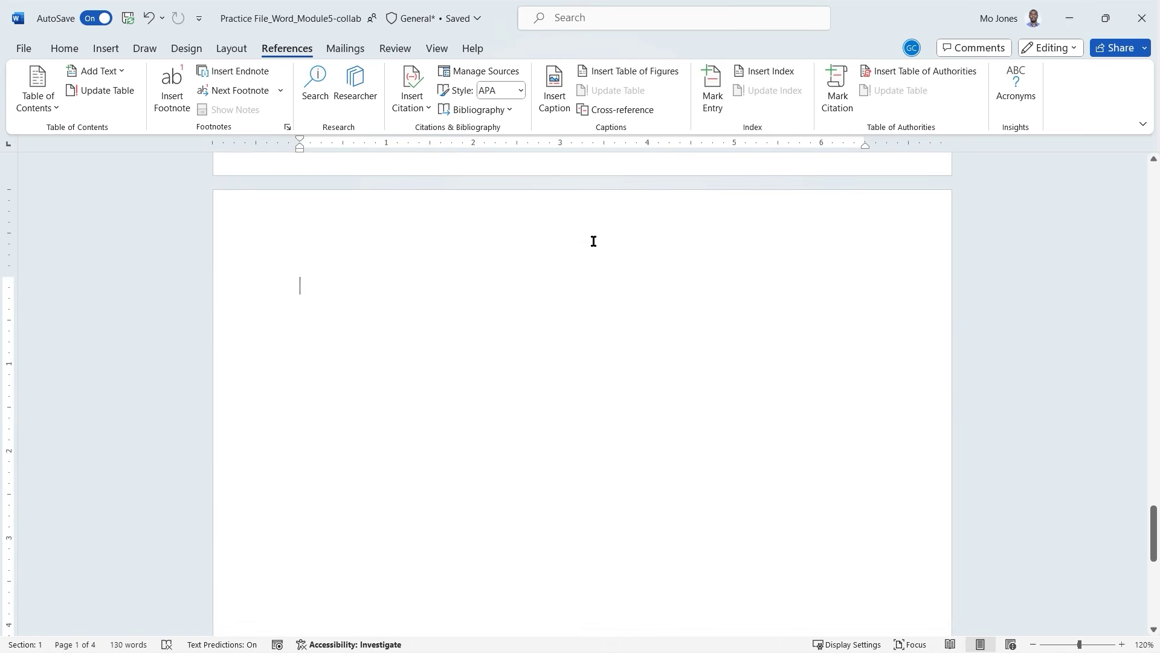
scroll(594, 241, "up", 3)
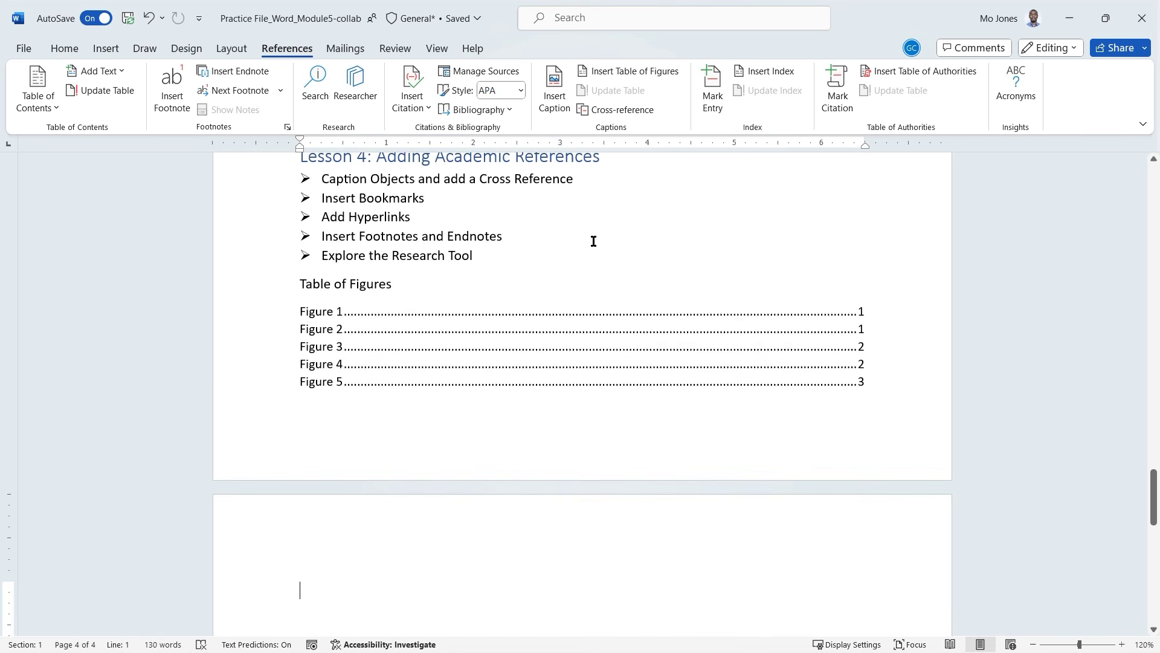
scroll(594, 241, "up", 14)
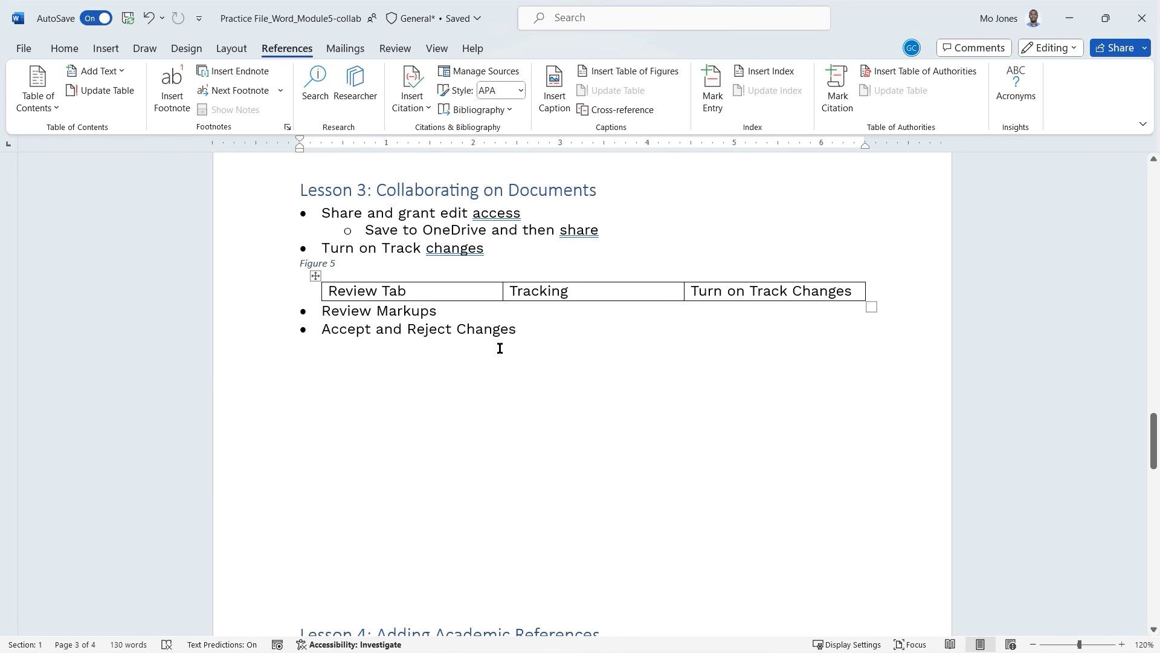
Insert a one-row, two-column table after the Lesson 3 list with 'Captions' in the first cell.
left_click(475, 353)
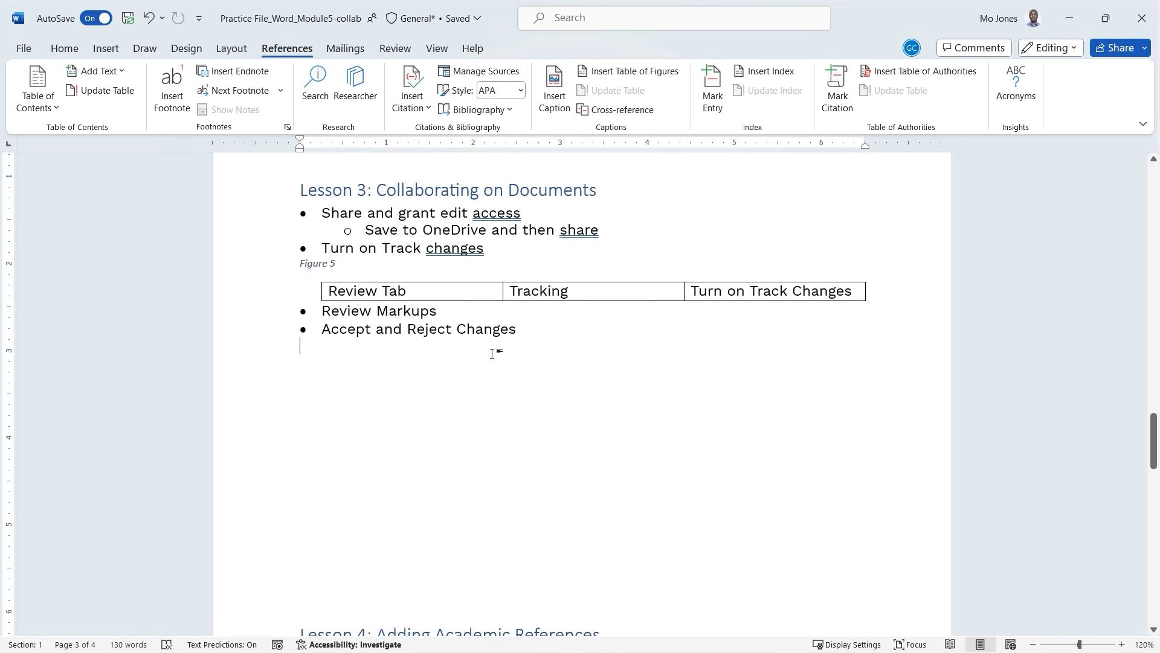
left_click(106, 48)
left_click(140, 106)
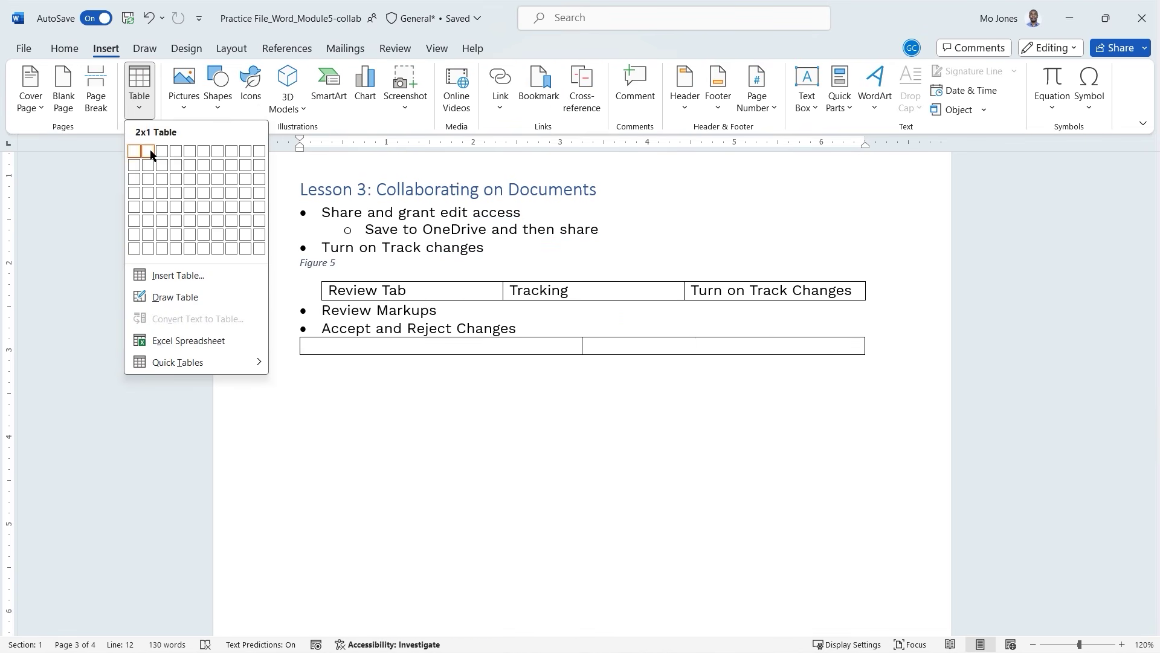
left_click(151, 152)
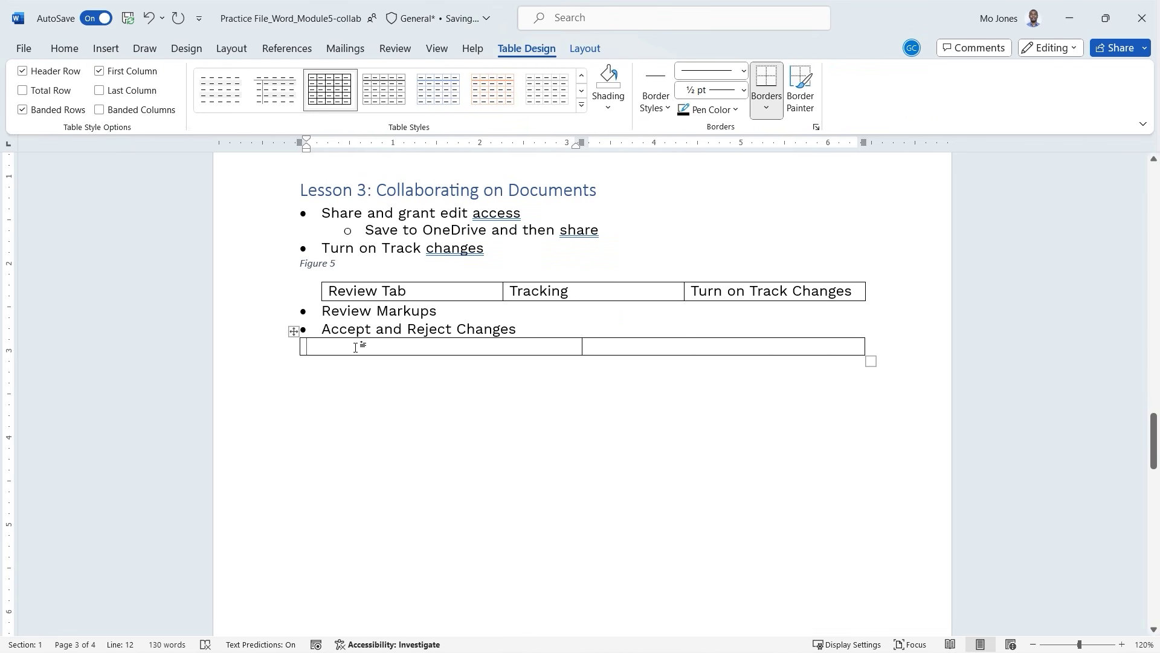
type("Cap")
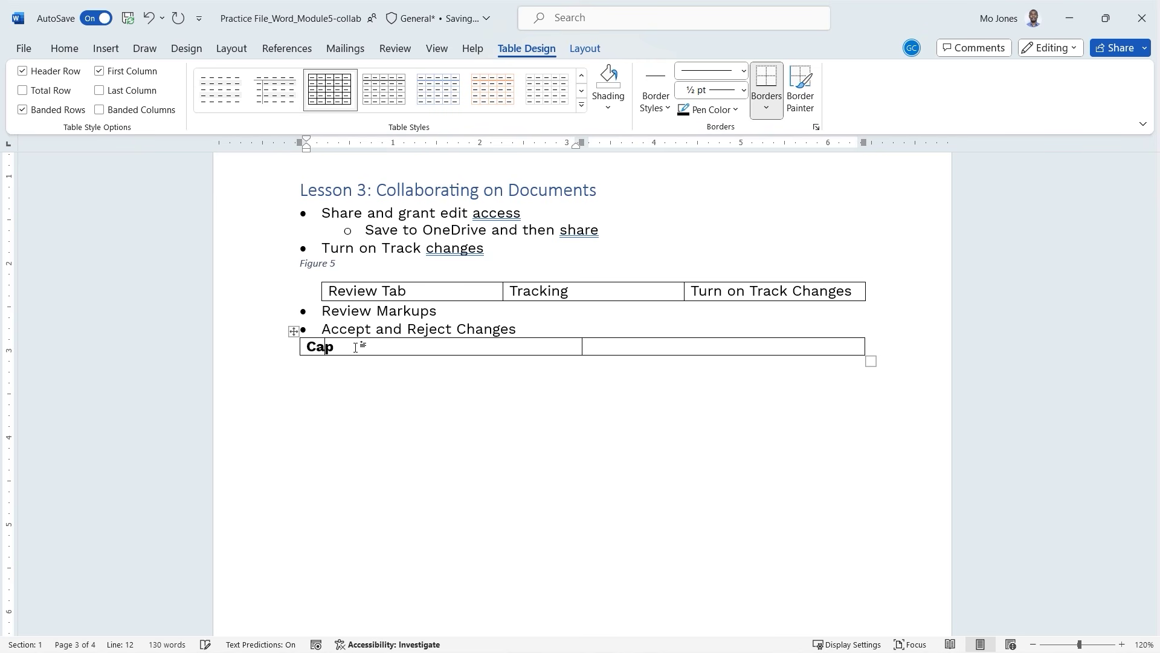
type("tions")
Caption the new table 'Figure 6 Caption Table'.
left_click(480, 450)
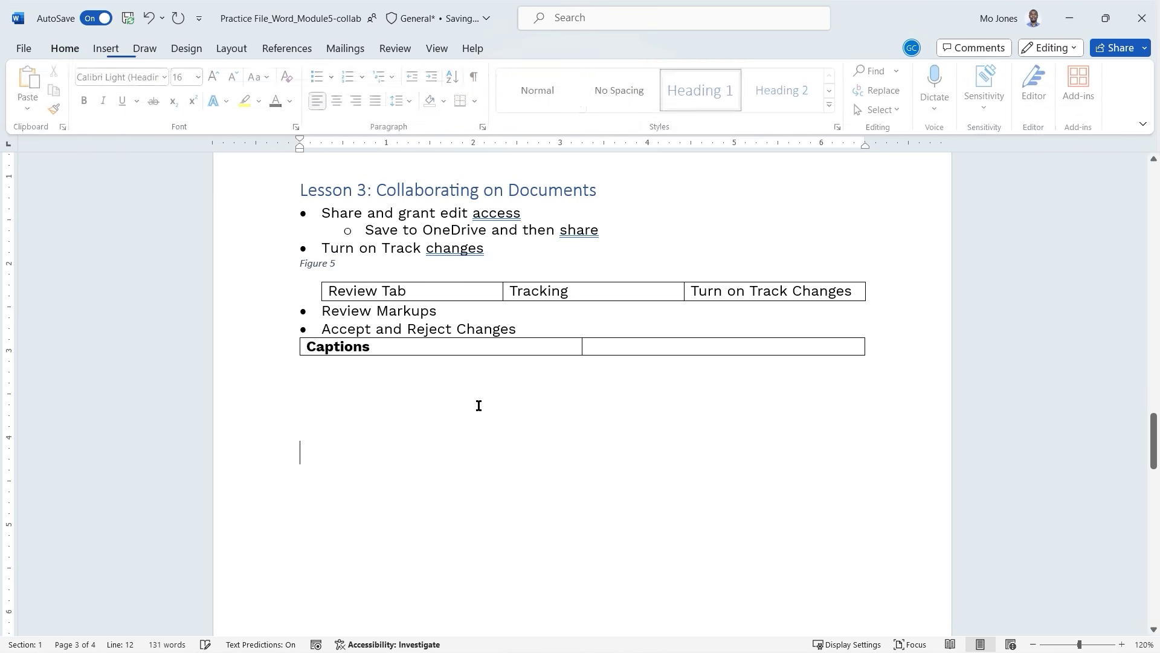
left_click(453, 351)
right_click(452, 351)
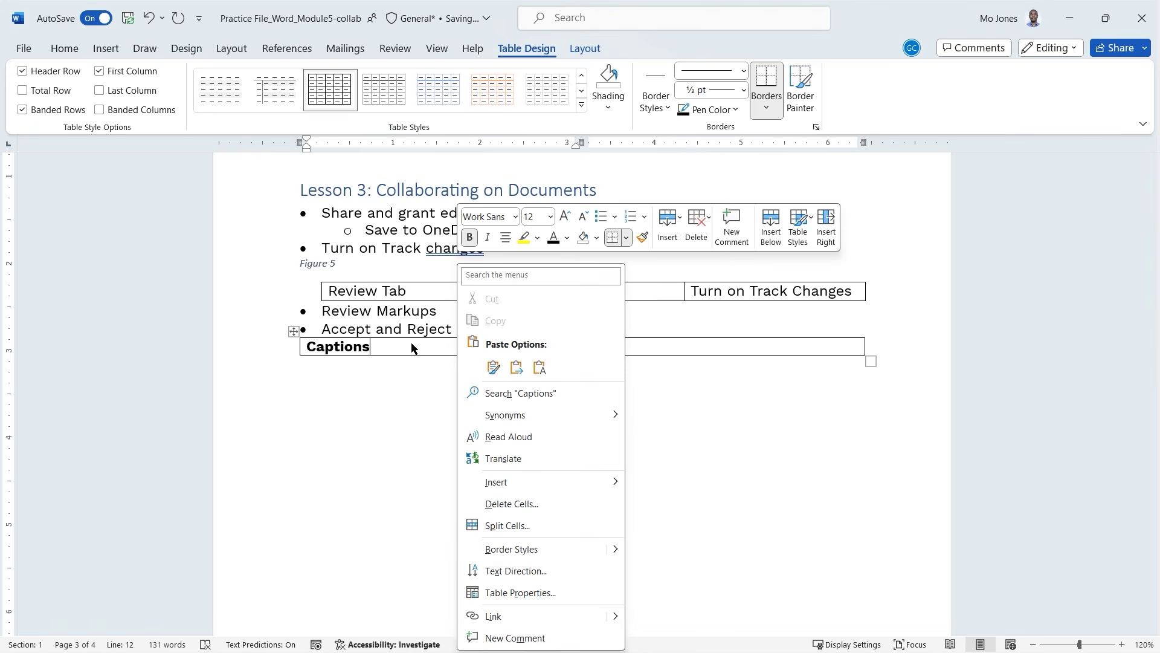
key("Escape")
right_click(477, 354)
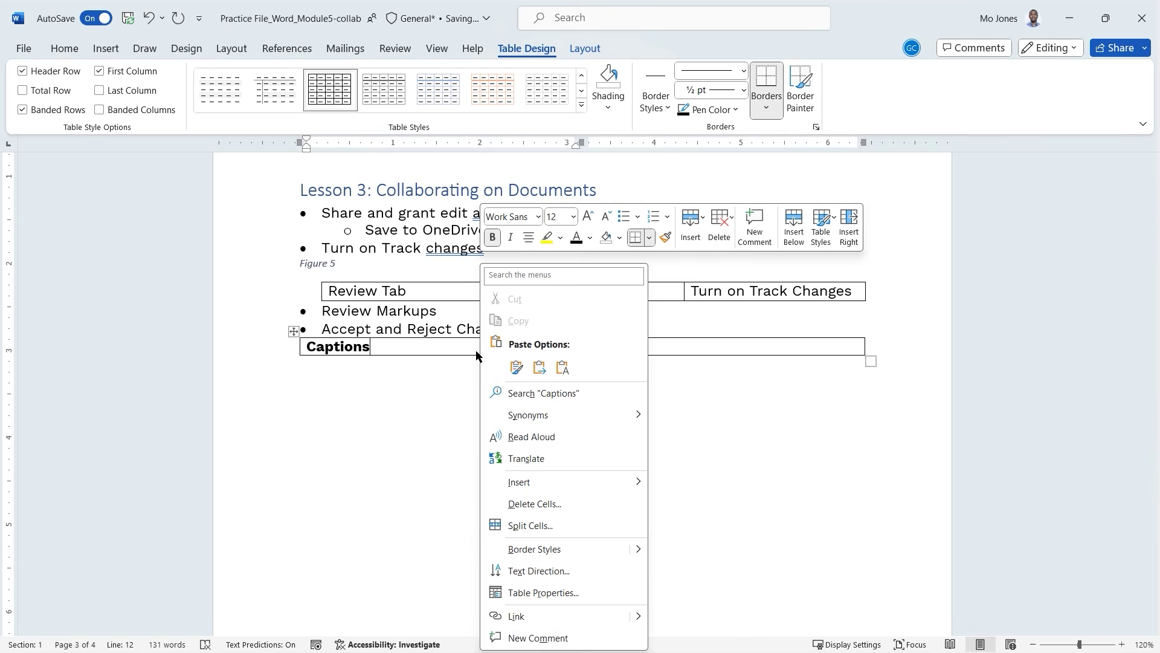
left_click(439, 356)
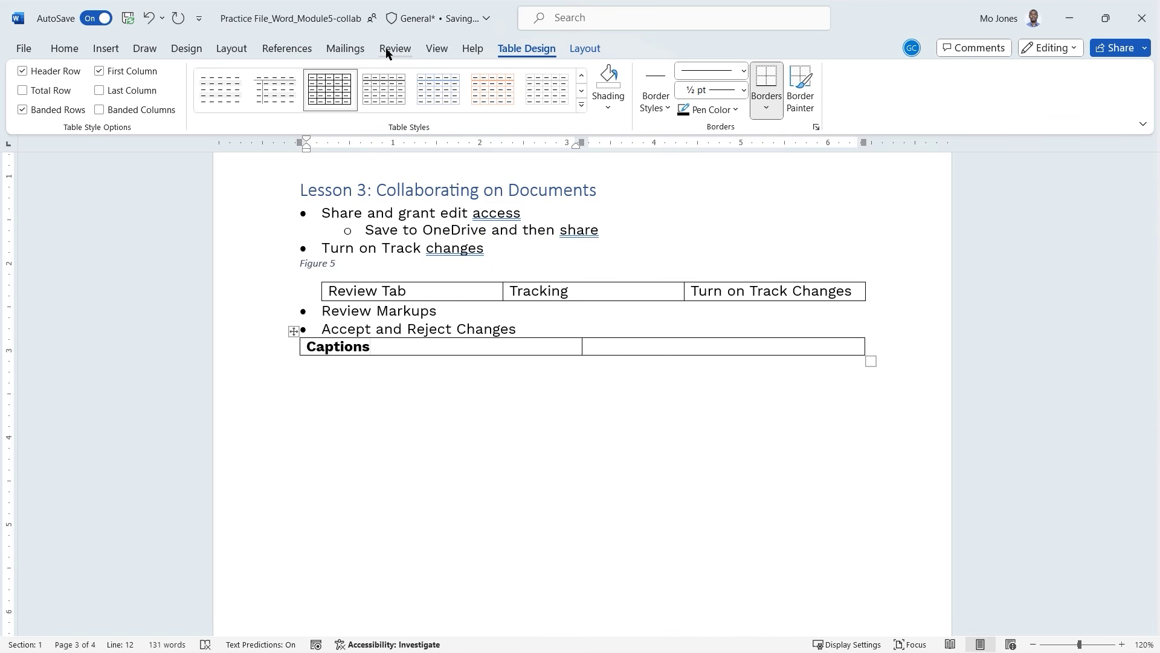
left_click(312, 48)
left_click(552, 94)
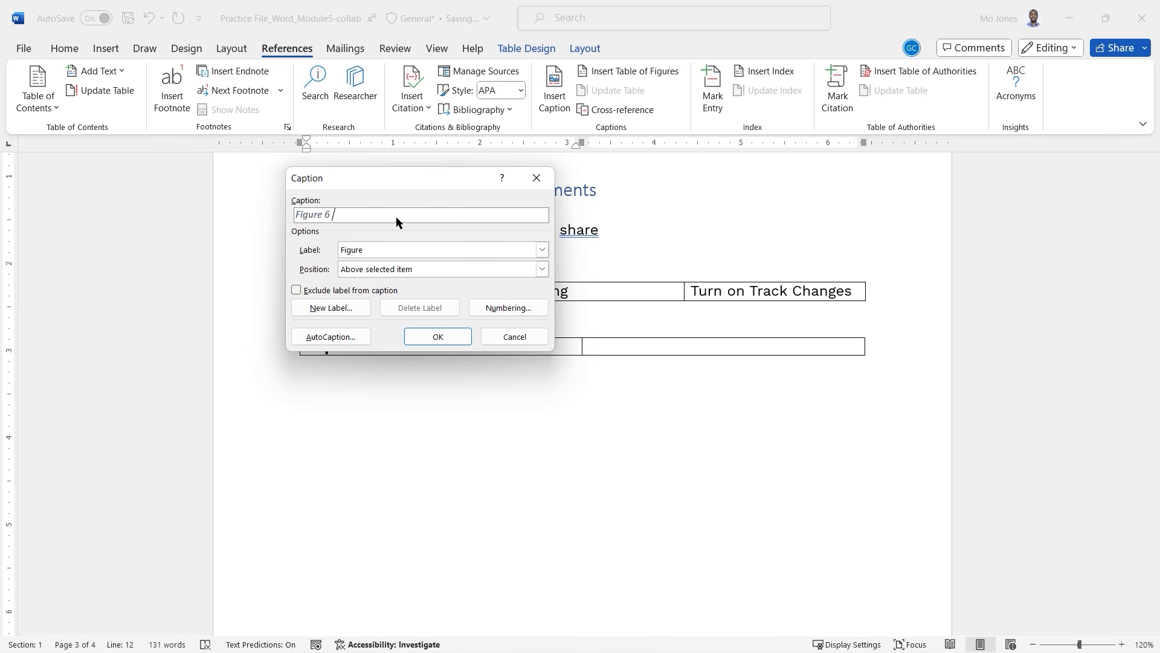
type("Caption Table")
left_click(438, 337)
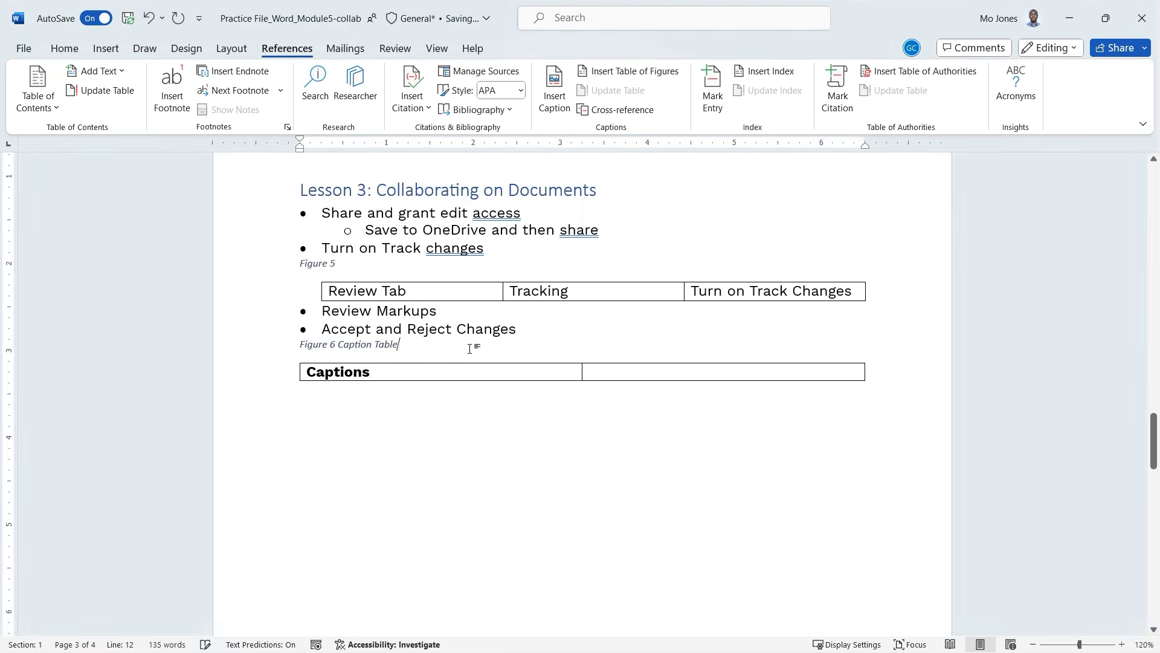
Update the entire Table of Figures so it includes Figure 6 Caption Table.
scroll(469, 396, "down", 6)
scroll(469, 399, "down", 4)
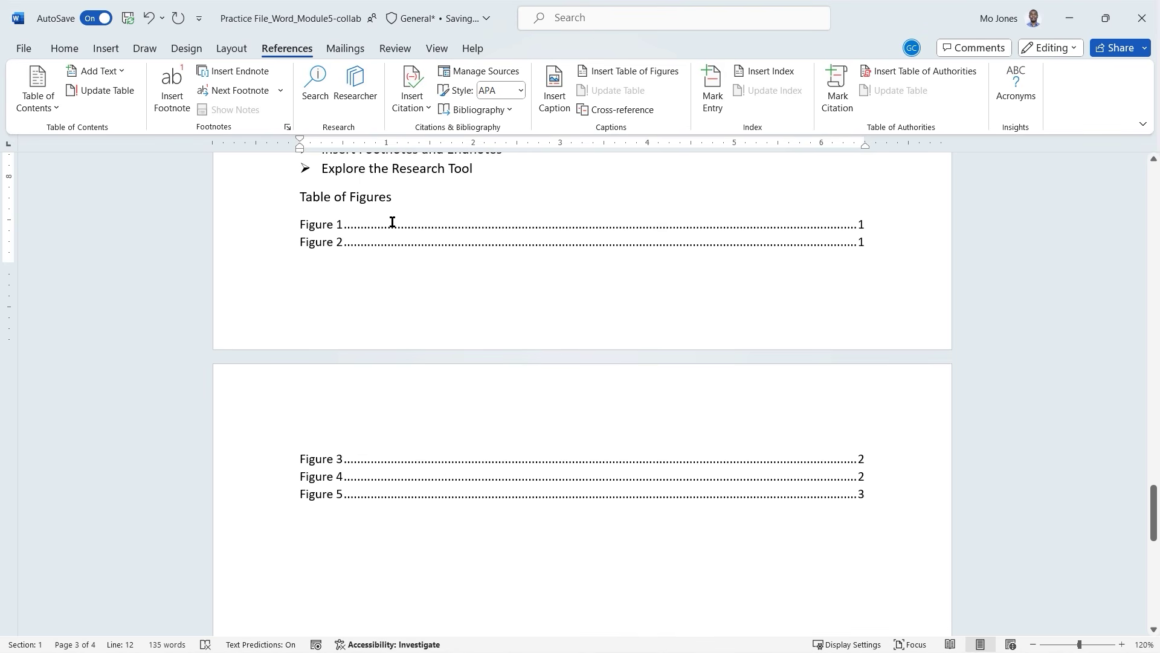
left_click(363, 235)
right_click(357, 230)
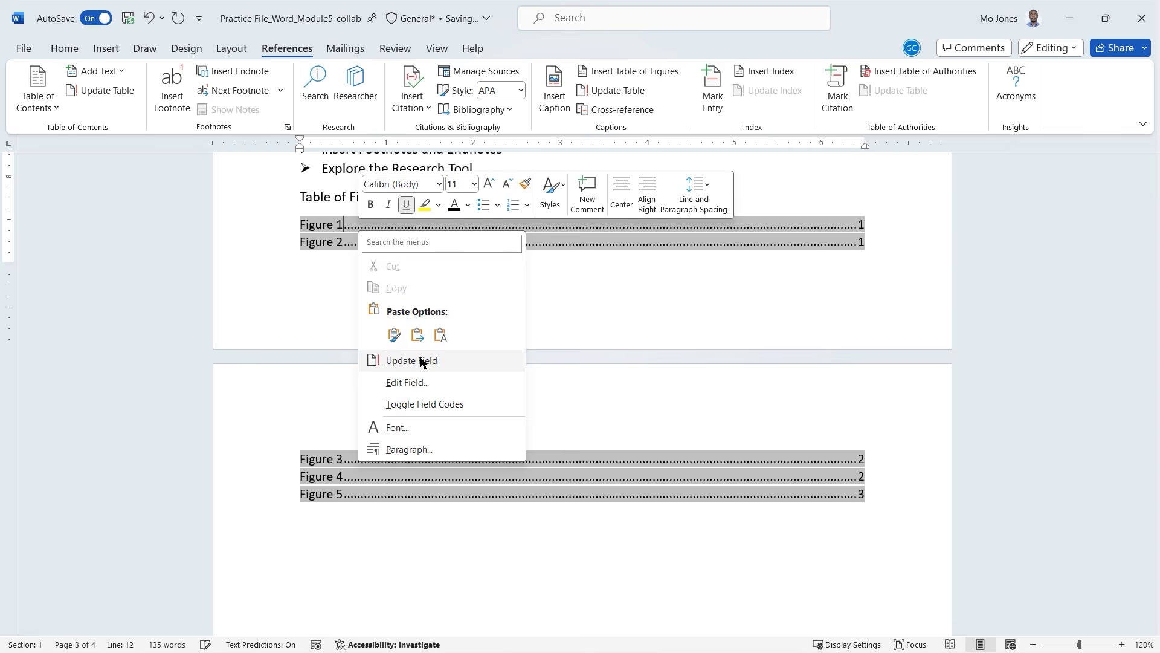
left_click(423, 362)
left_click(597, 291)
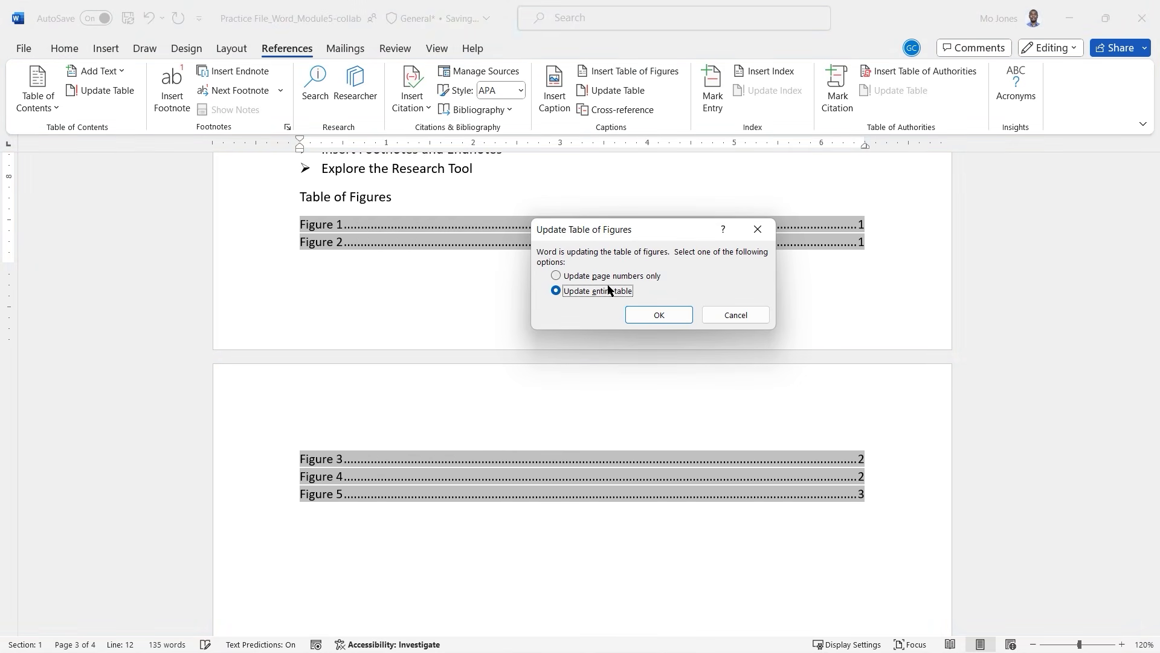
left_click(659, 315)
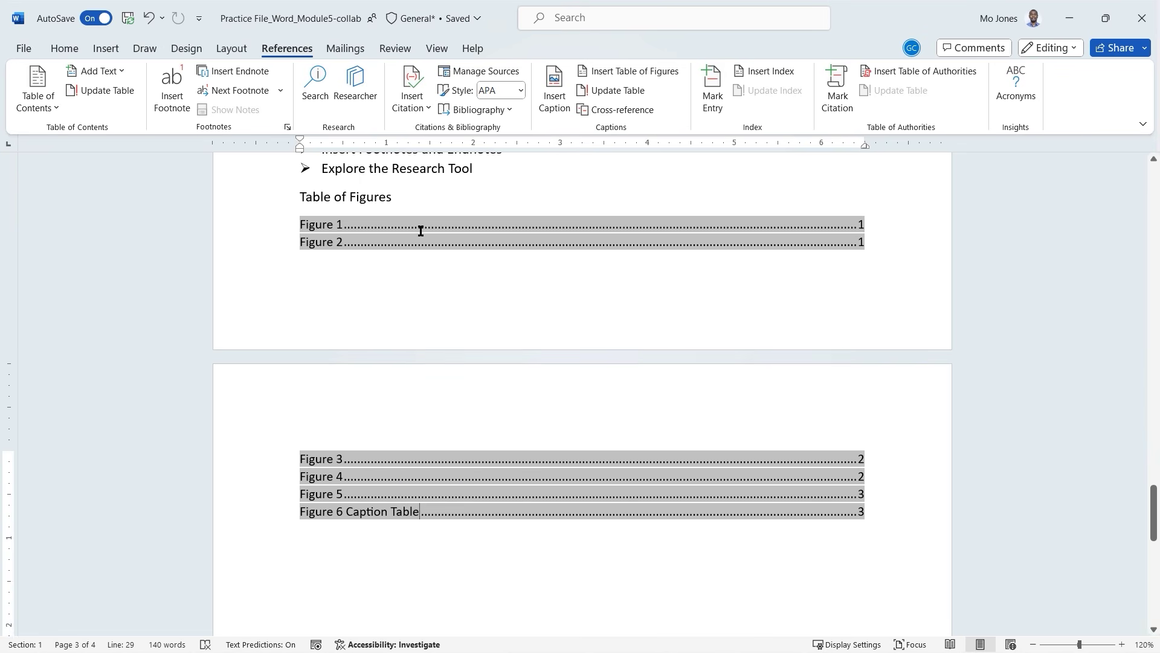
Follow a Table of Figures entry to jump to its figure.
left_click(396, 201)
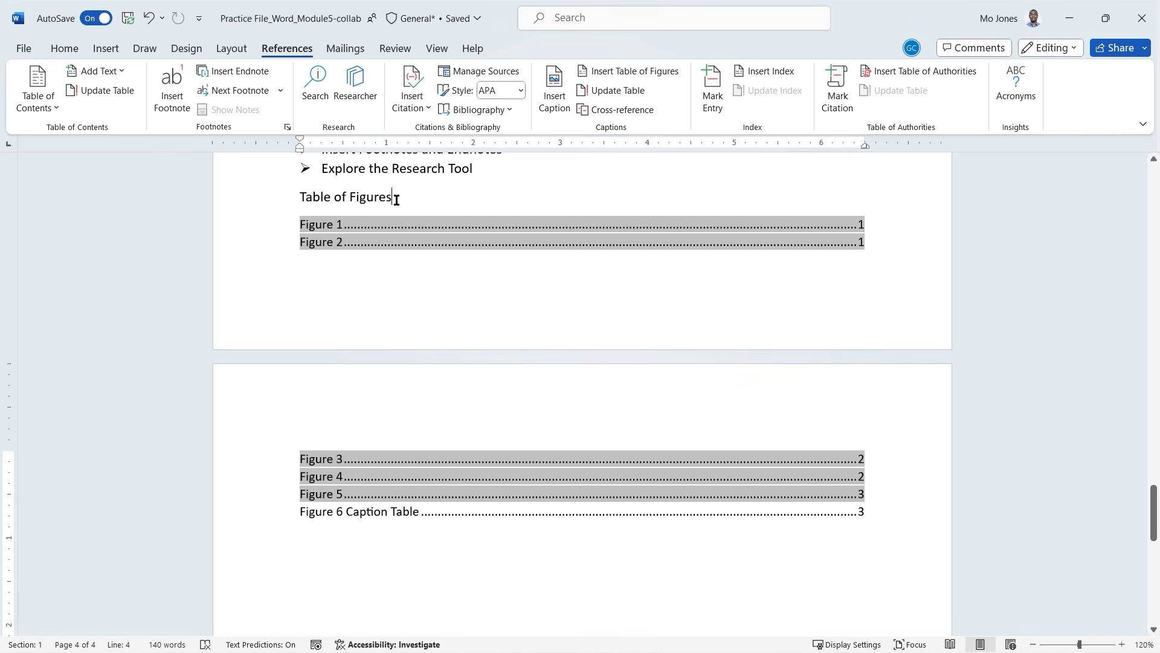
left_click(349, 225)
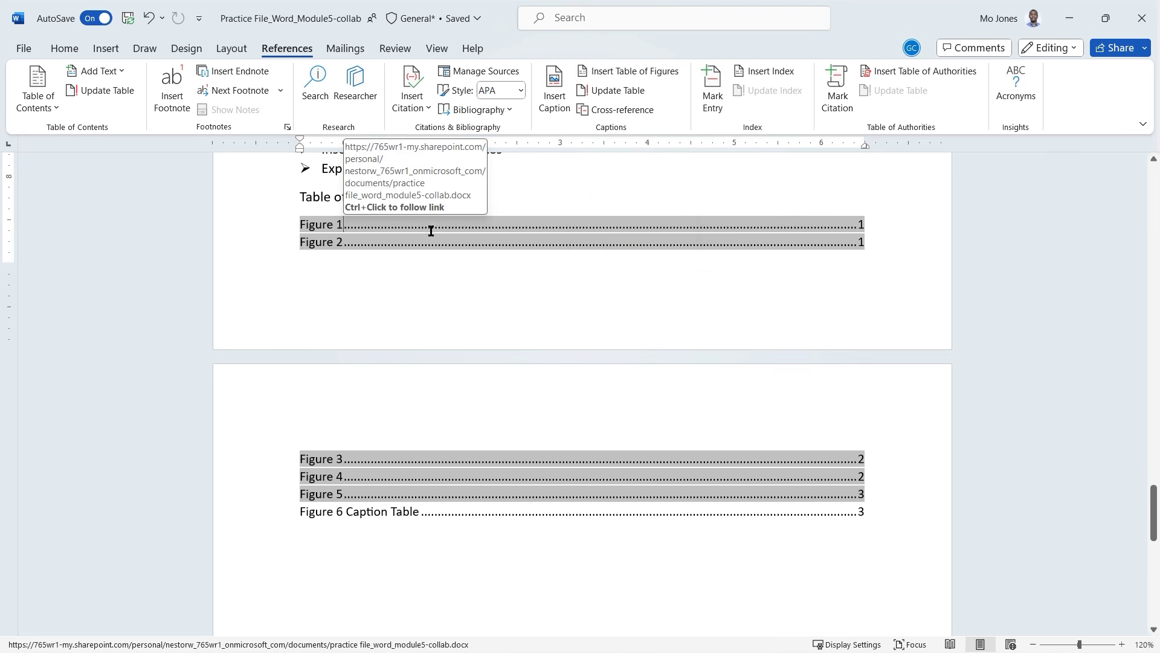
left_click(437, 487, "ctrl")
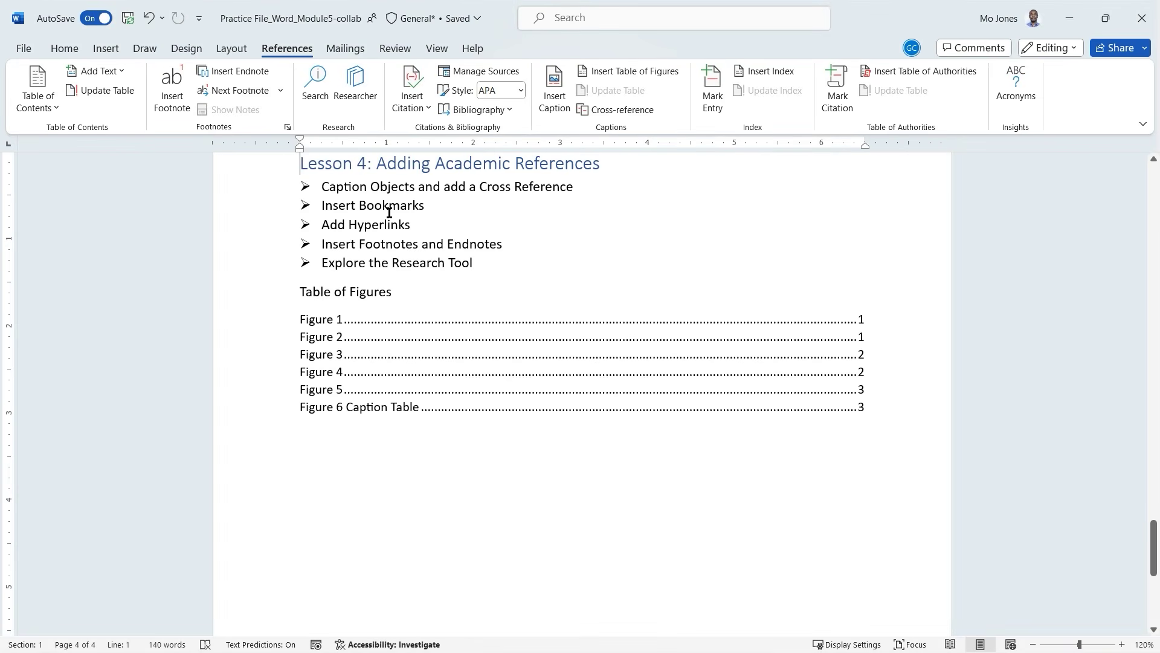
double_click(393, 206)
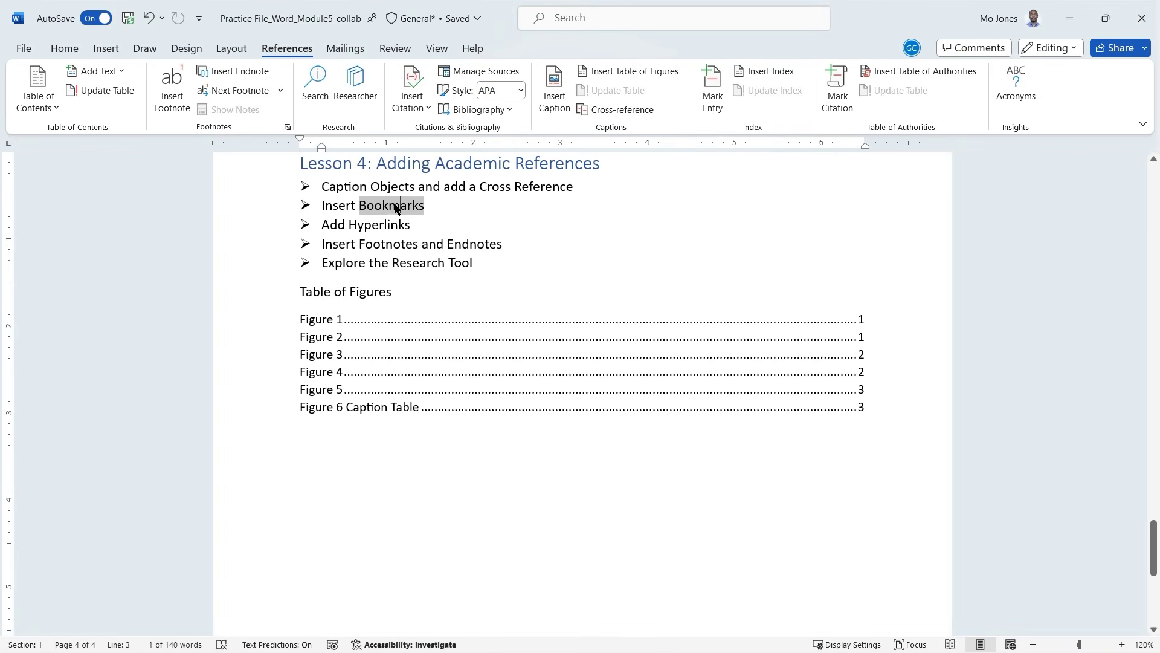
left_click(360, 207)
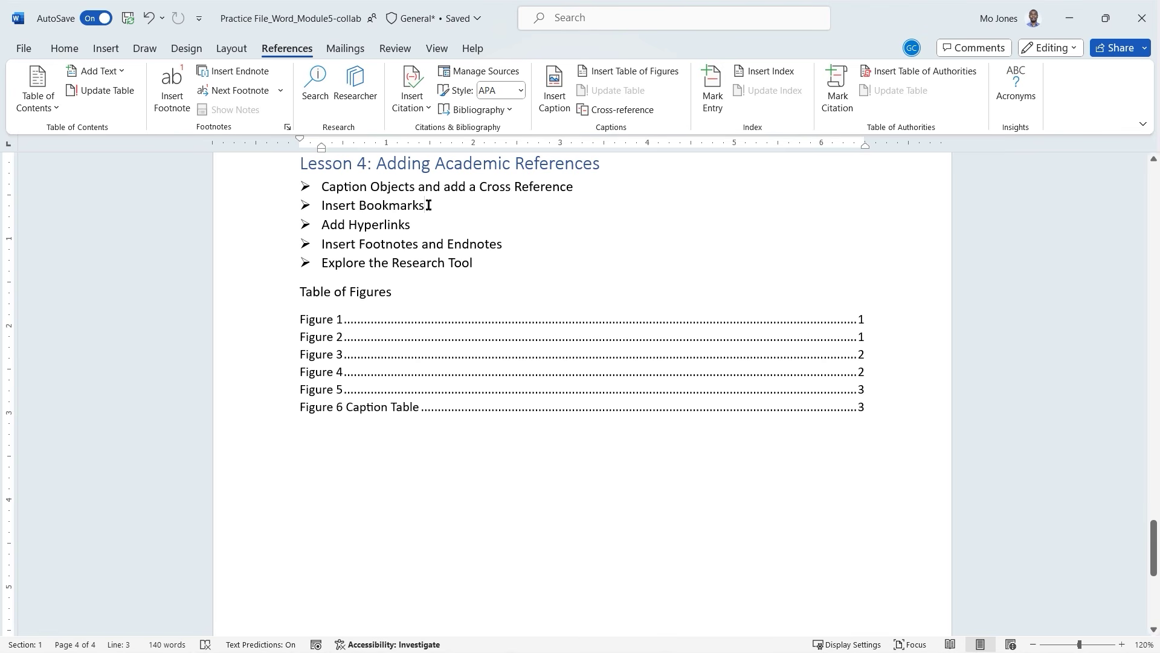
left_click(411, 225)
scroll(426, 202, "up", 1)
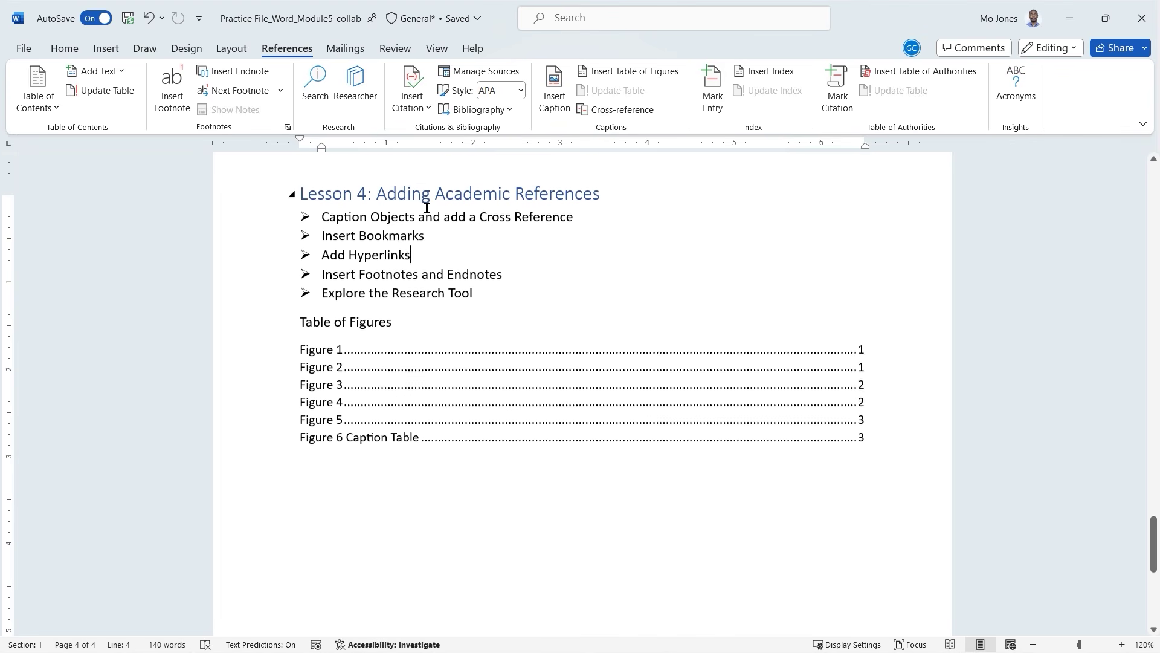
Turn on the Navigation Pane and jump to Lesson 1: Incorporating Media.
left_click(435, 49)
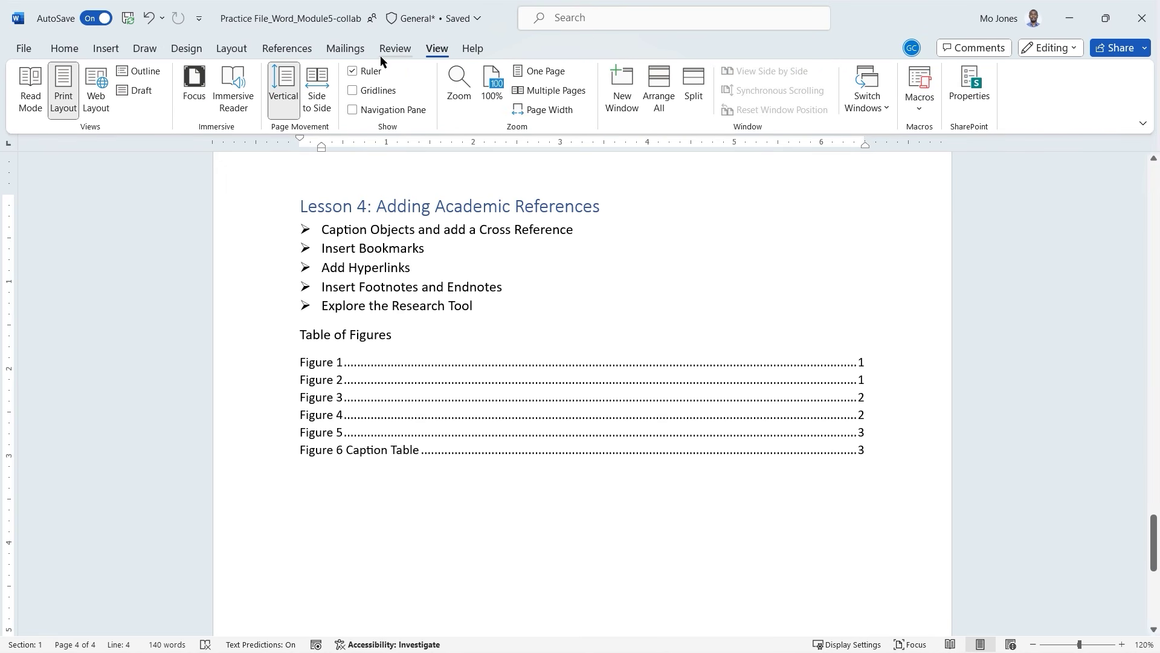
left_click(353, 109)
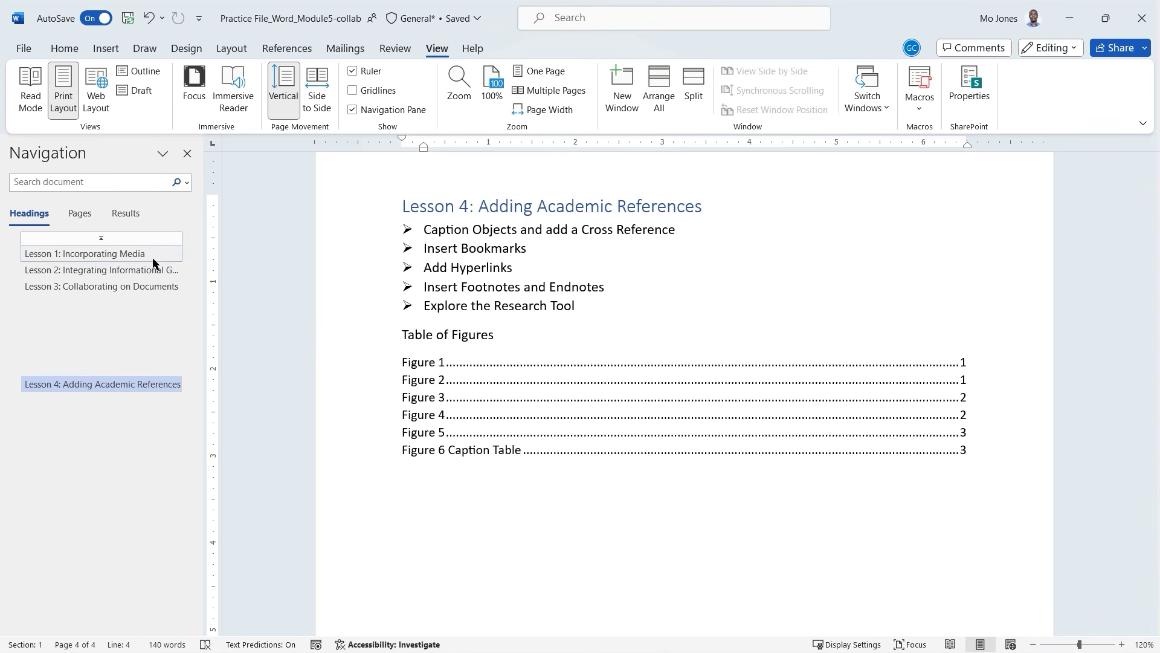
left_click(92, 257)
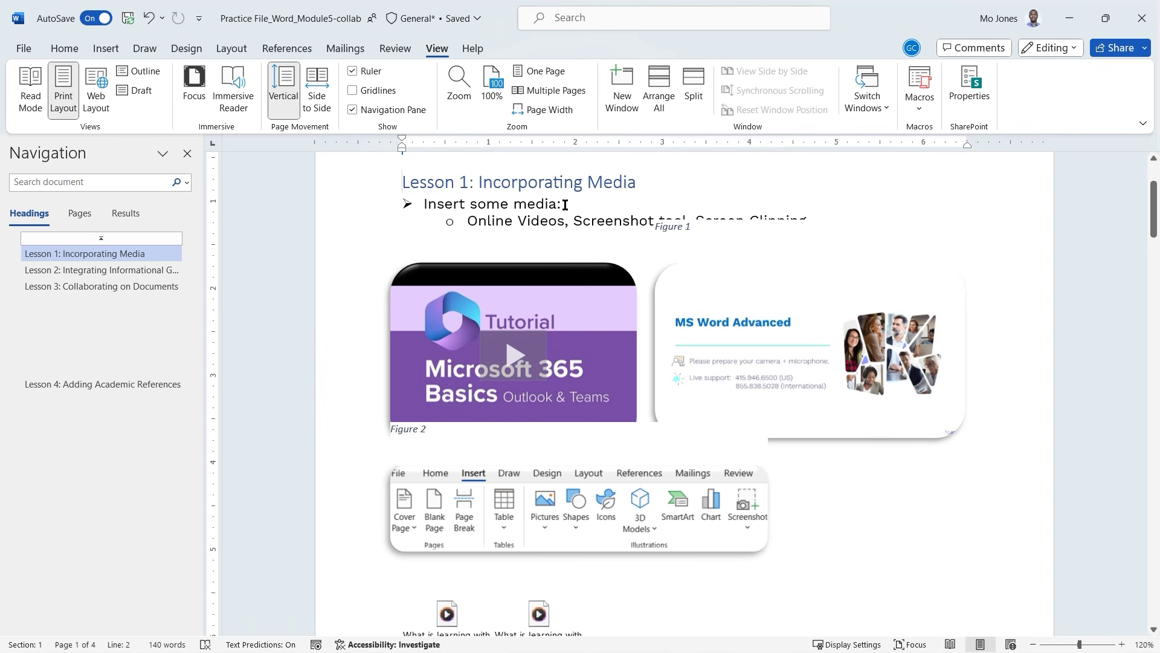
left_click(565, 205)
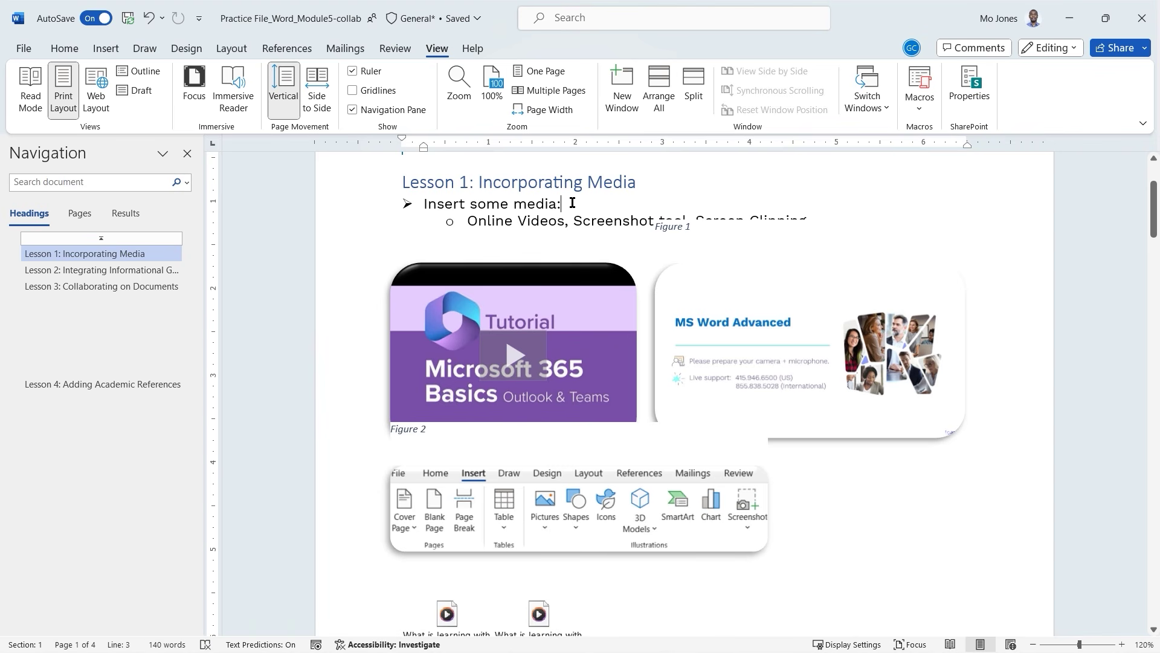
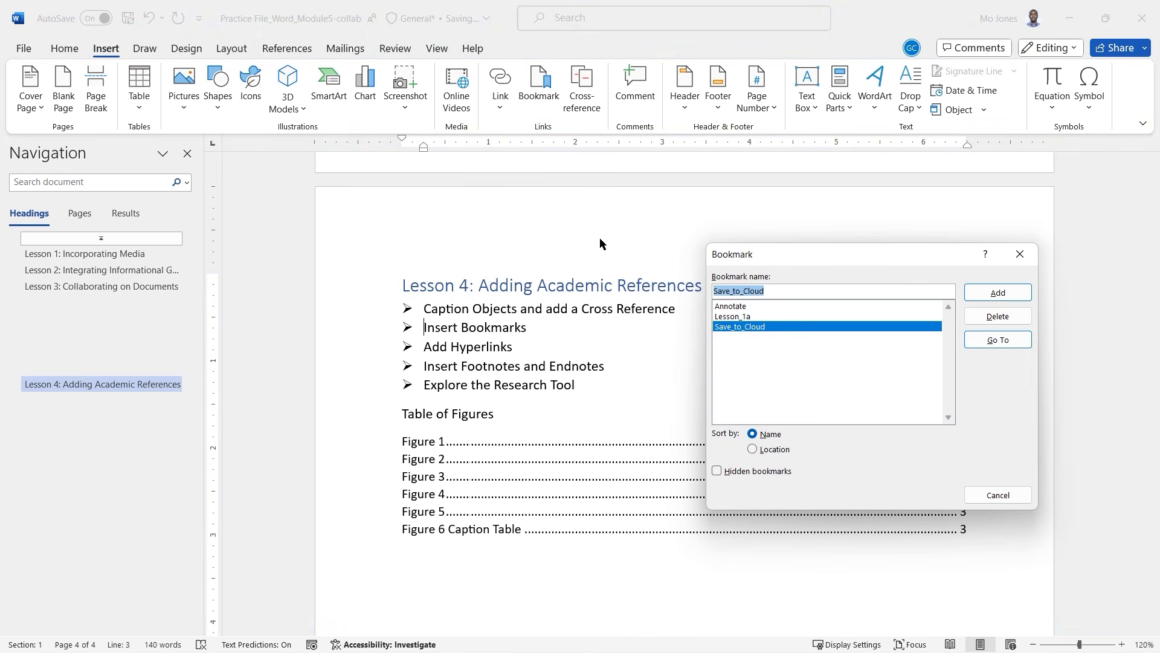
Enter Adding_Bookmarks as the new bookmark name for the Insert Bookmarks item.
type("Adding")
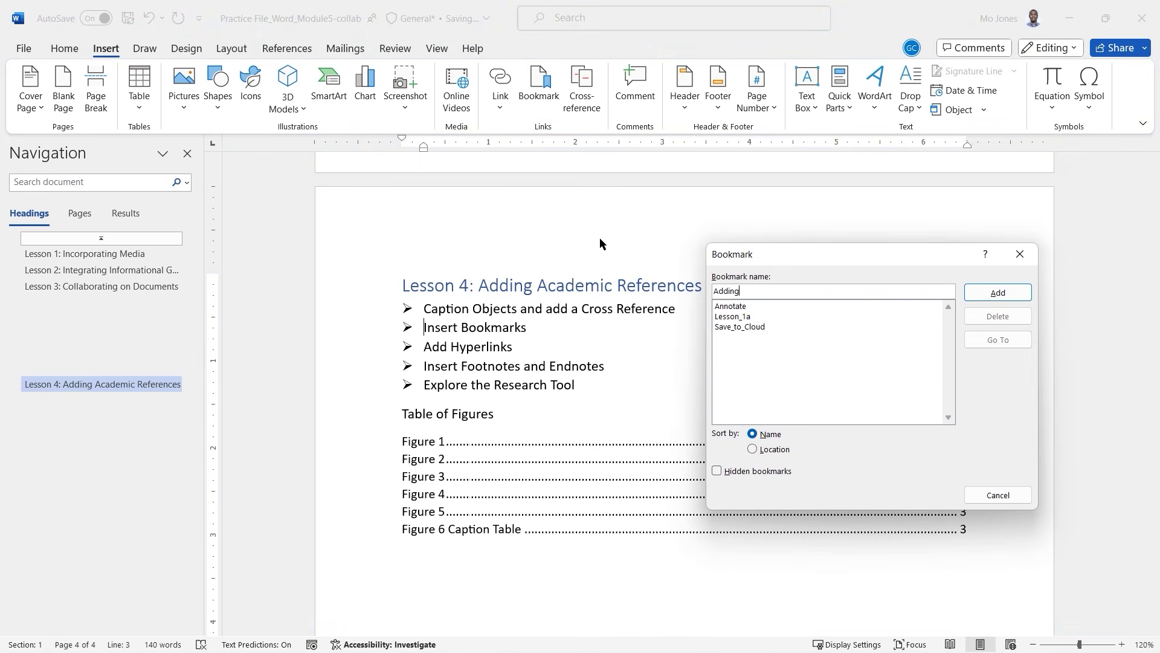
type("_Bookmarks")
Save the Adding_Bookmarks bookmark and add a 'Navigation:' line below the table of figures.
left_click(1014, 290)
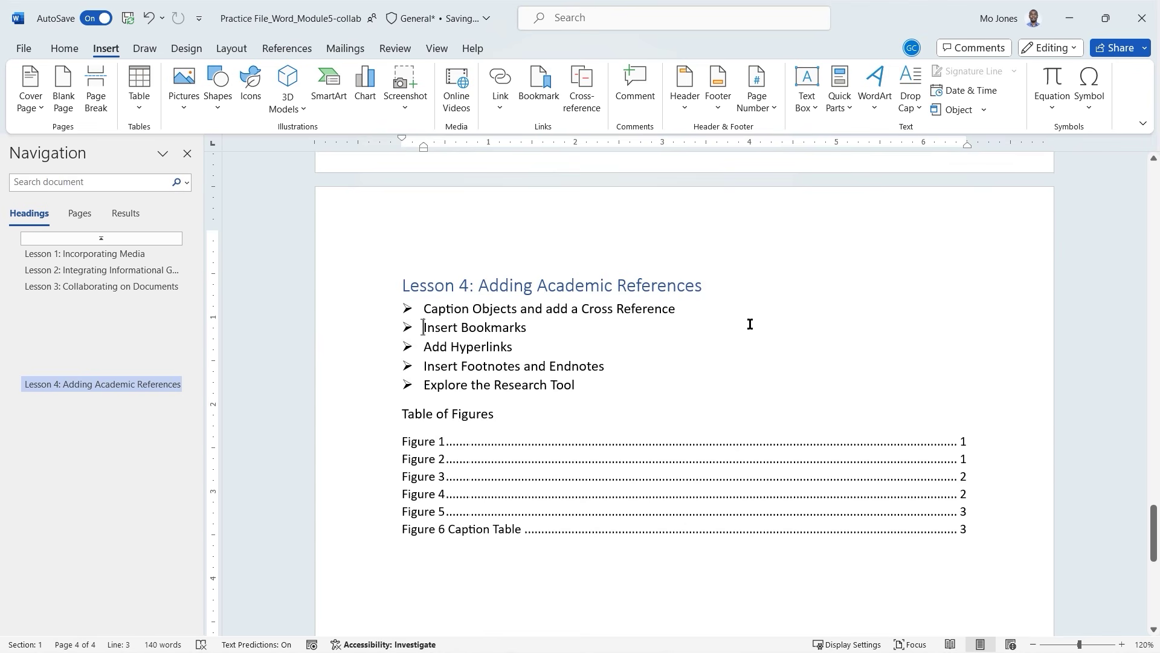
scroll(749, 323, "down", 3)
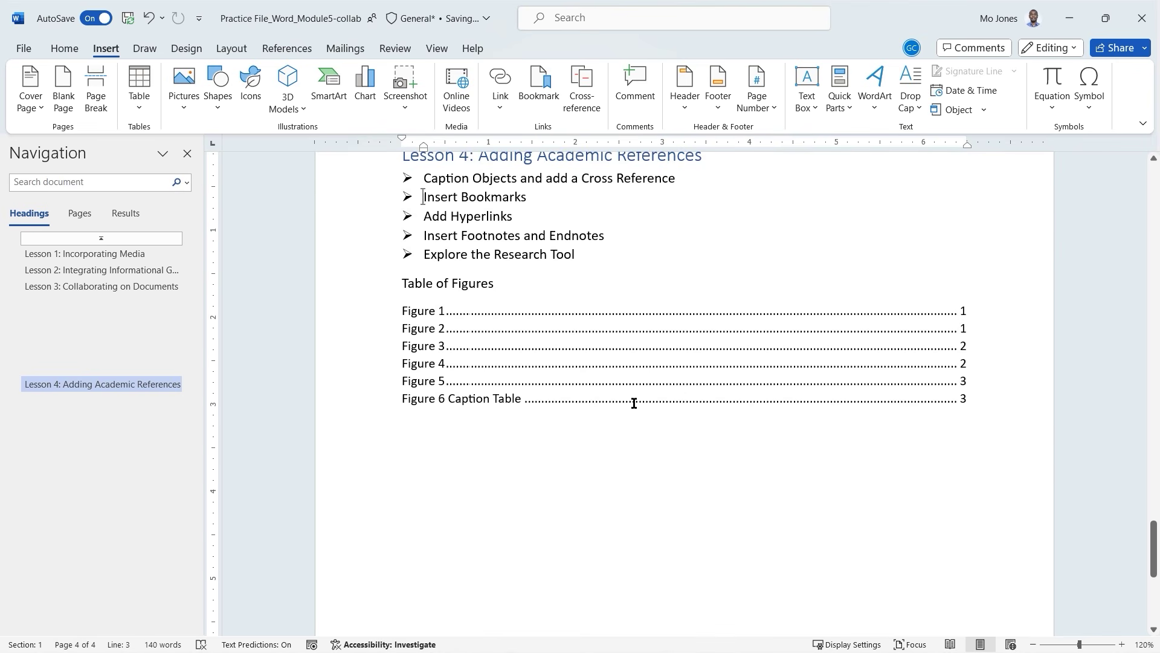
left_click(513, 459)
key("Return")
type("Navig")
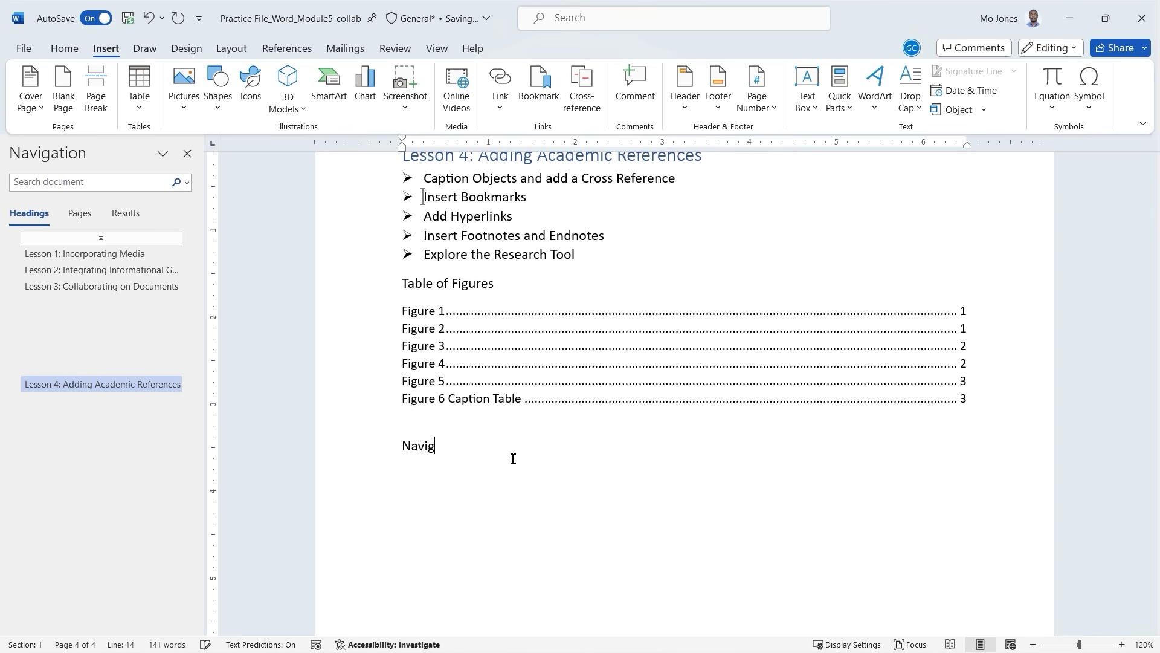
type("ation")
type(":")
key("Return")
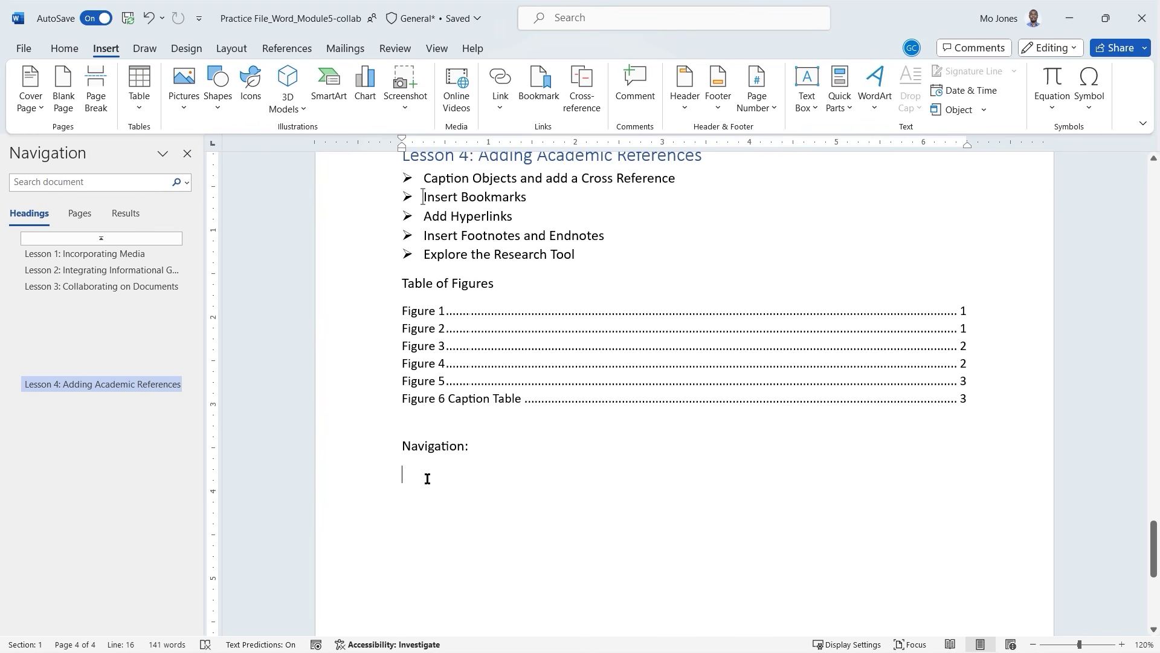
Add an indented 'CTRL+G' sub-point under Insert Bookmarks.
left_click(544, 198)
key("Return")
key("Tab")
type("C")
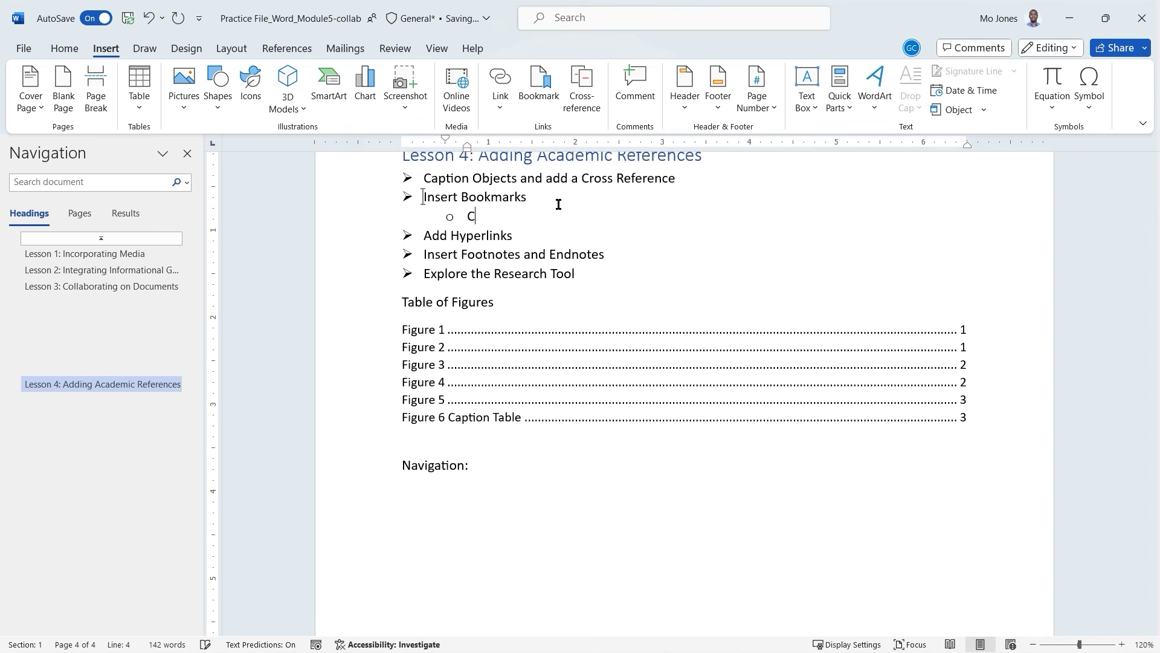
type("TRL+G")
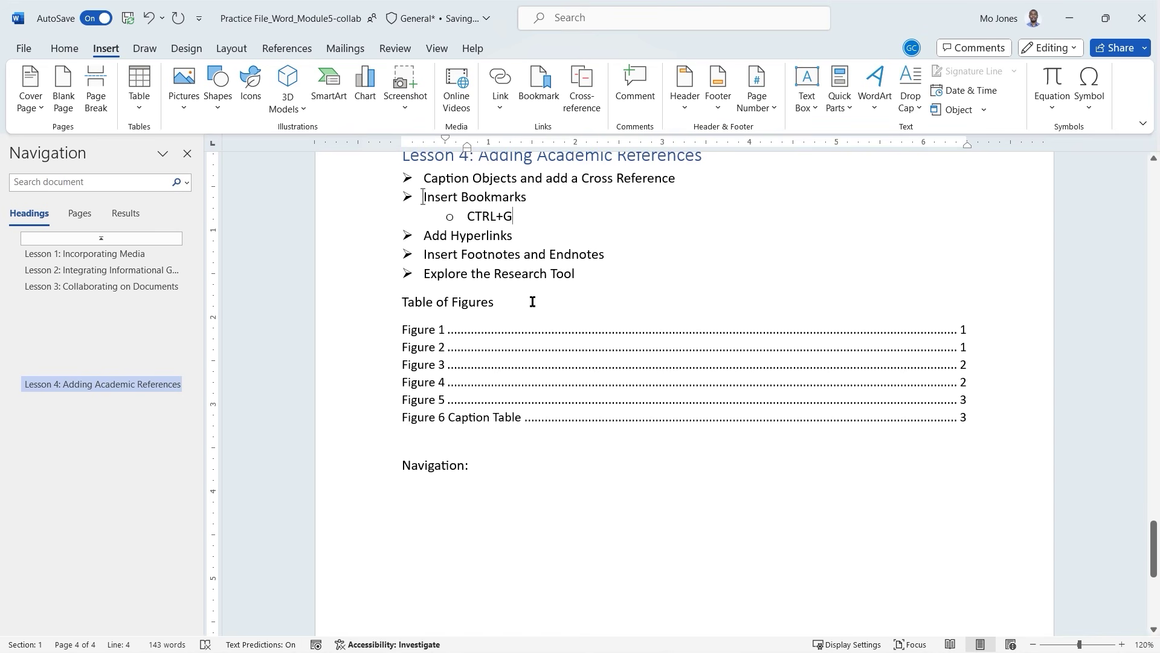
Use Go To (Ctrl+G) to jump to the Annotate bookmark and bring Figure 4 into view.
key("Down")
key("ctrl+g")
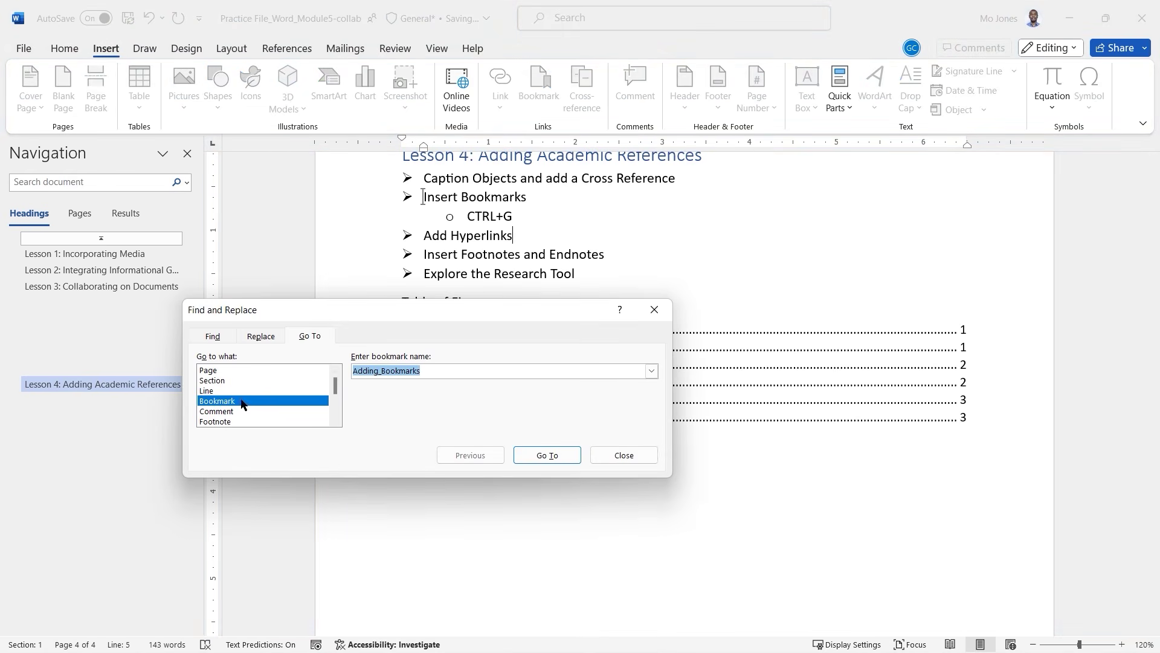
left_click_drag(223, 391, 224, 405)
left_click(224, 403)
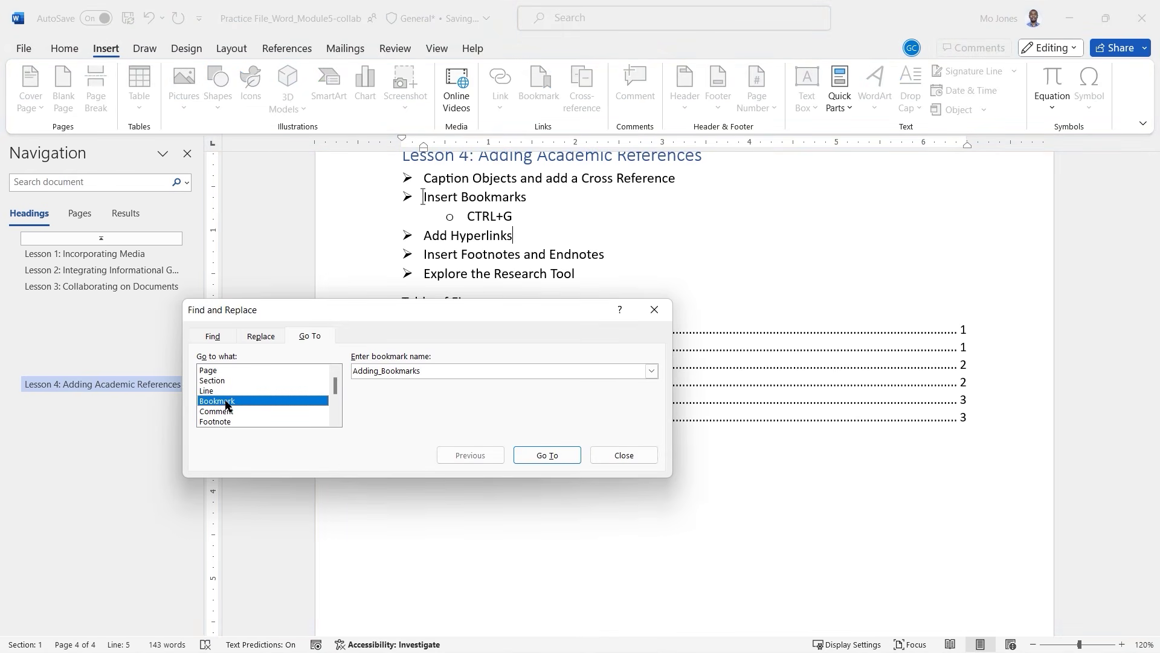
left_click(652, 371)
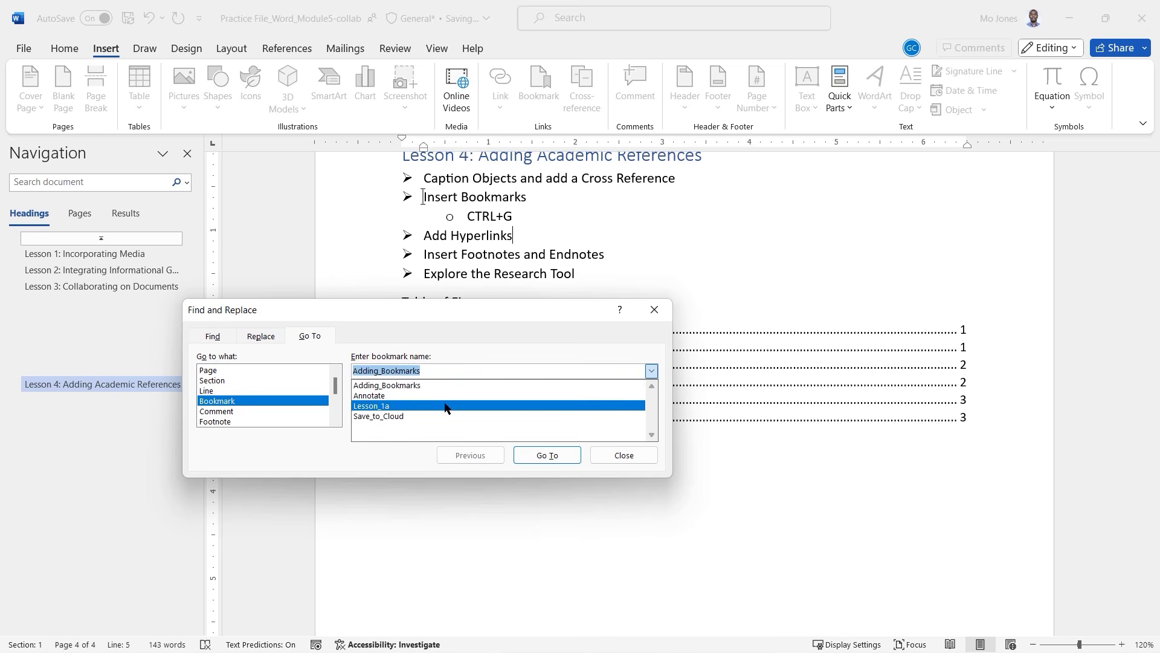
left_click(387, 395)
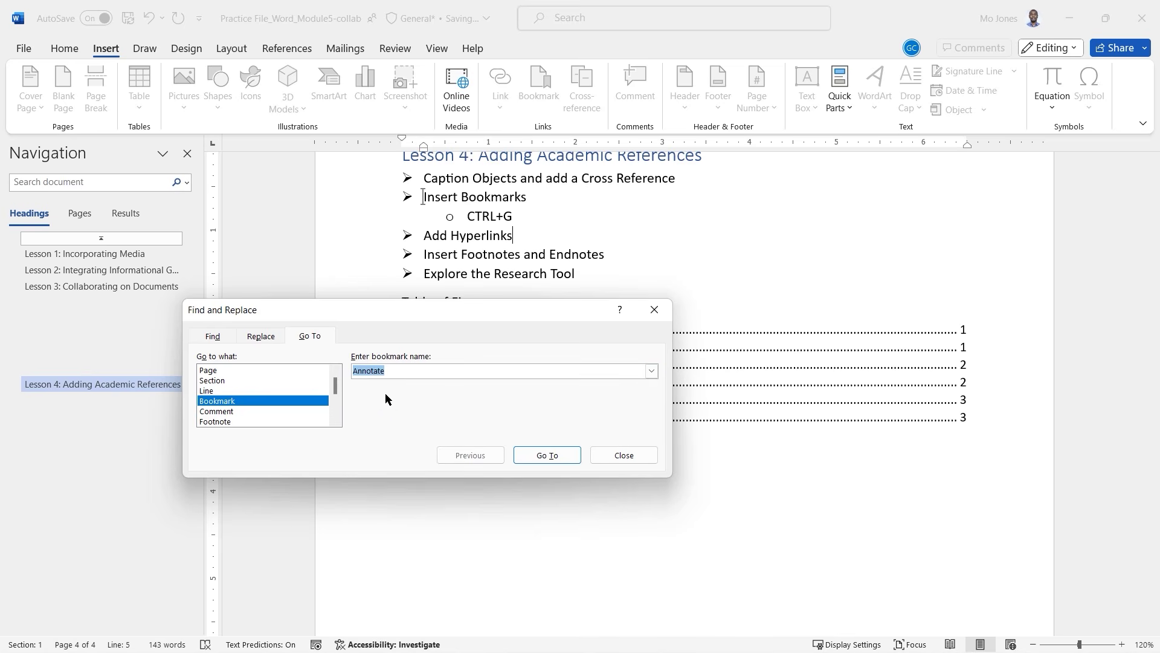
left_click(546, 455)
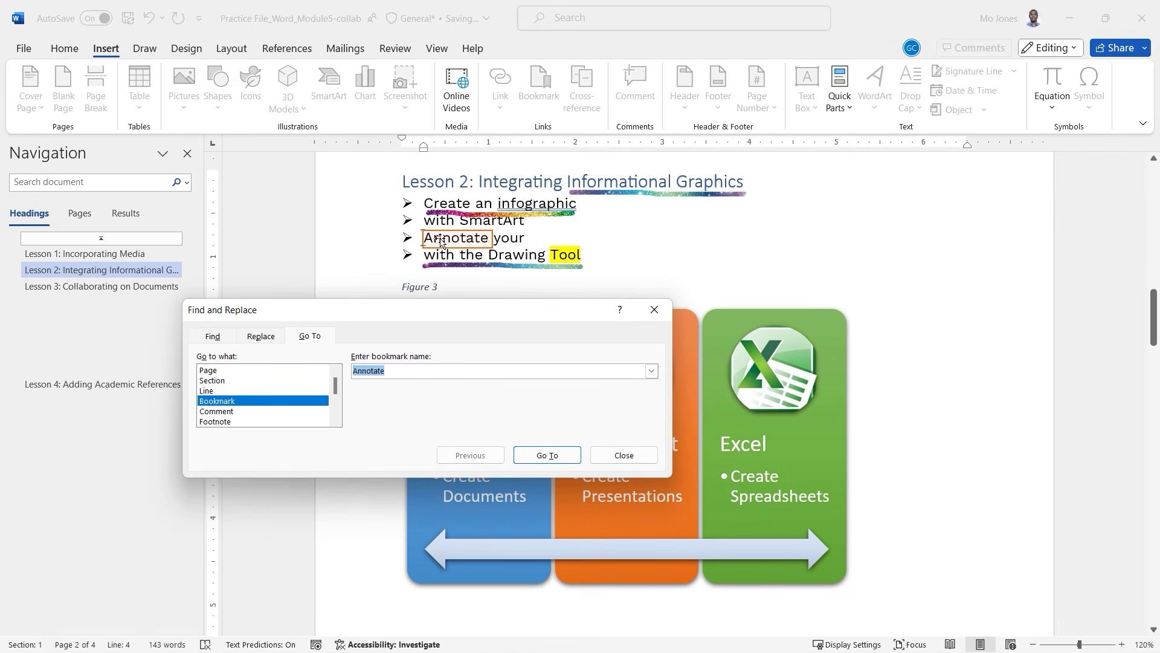
left_click(622, 456)
scroll(617, 423, "down", 5)
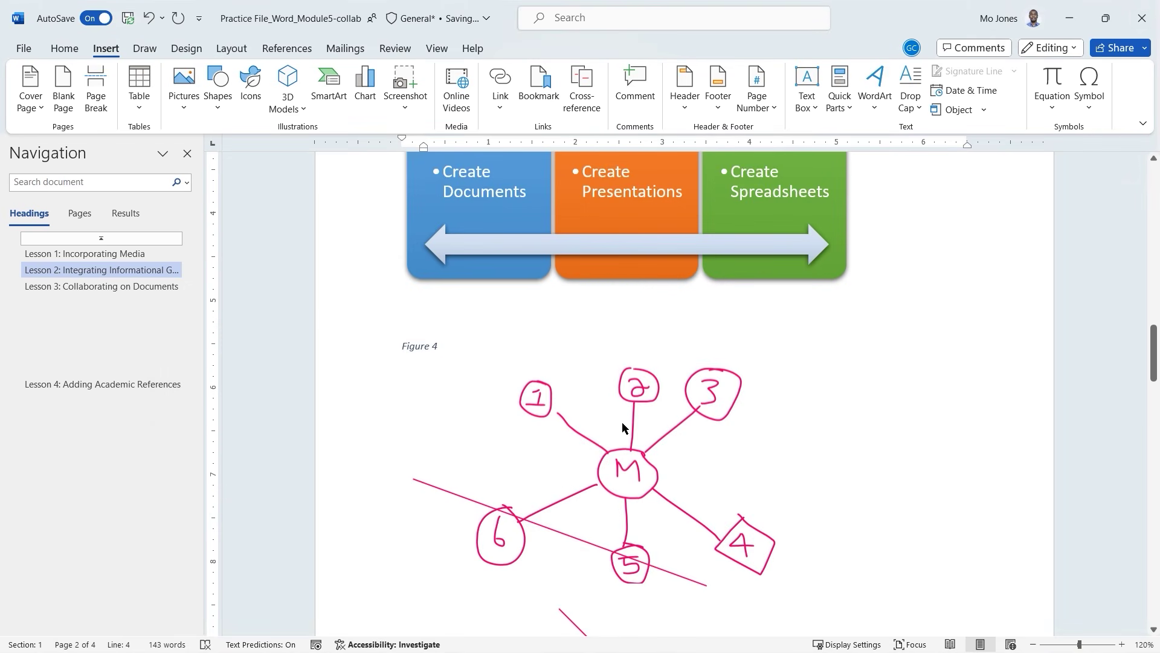
Jump to the document's end and clear the stray text under Navigation:.
key("ctrl+End")
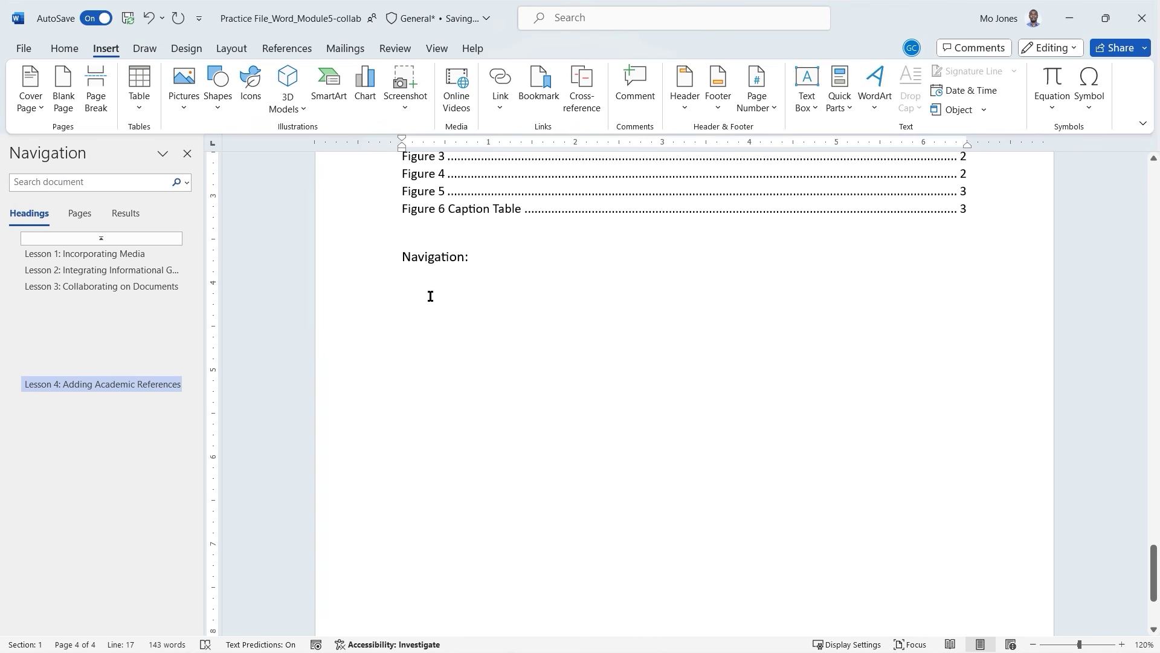
type("Jump t")
key("BackSpace")
key("BackSpace")
key("BackSpace")
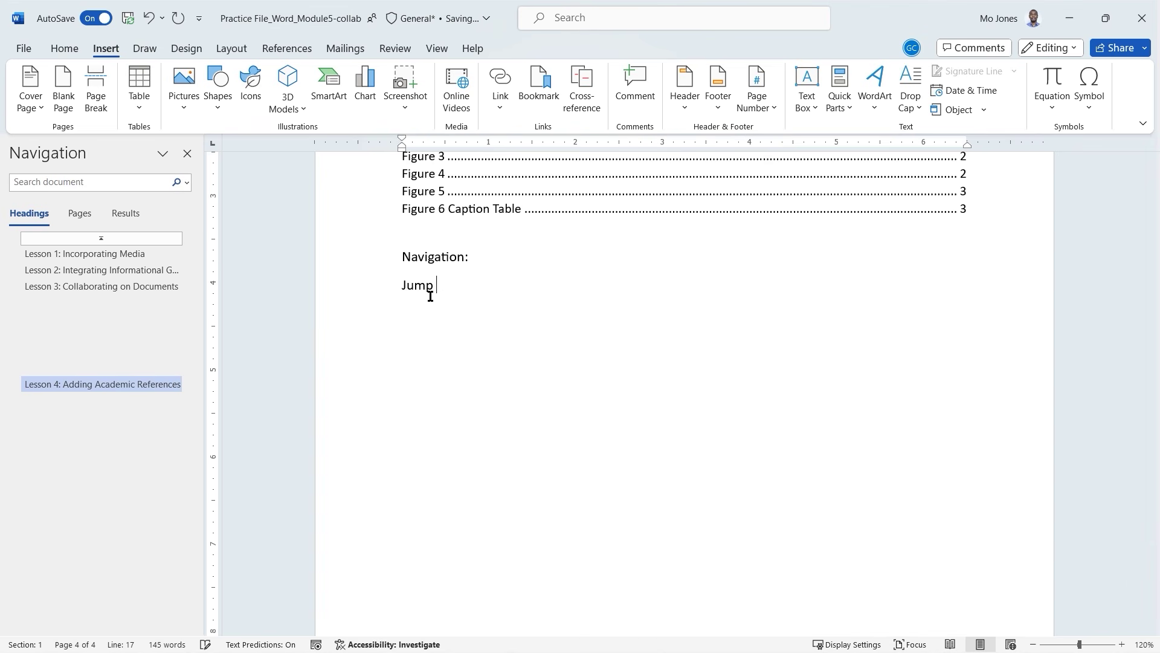
key("BackSpace")
key("BackSpace")
key("BackSpace")
Insert a hyperlink to the Lesson_1a bookmark displaying 'Jum to Lesson_1a'.
left_click(503, 110)
left_click(513, 79)
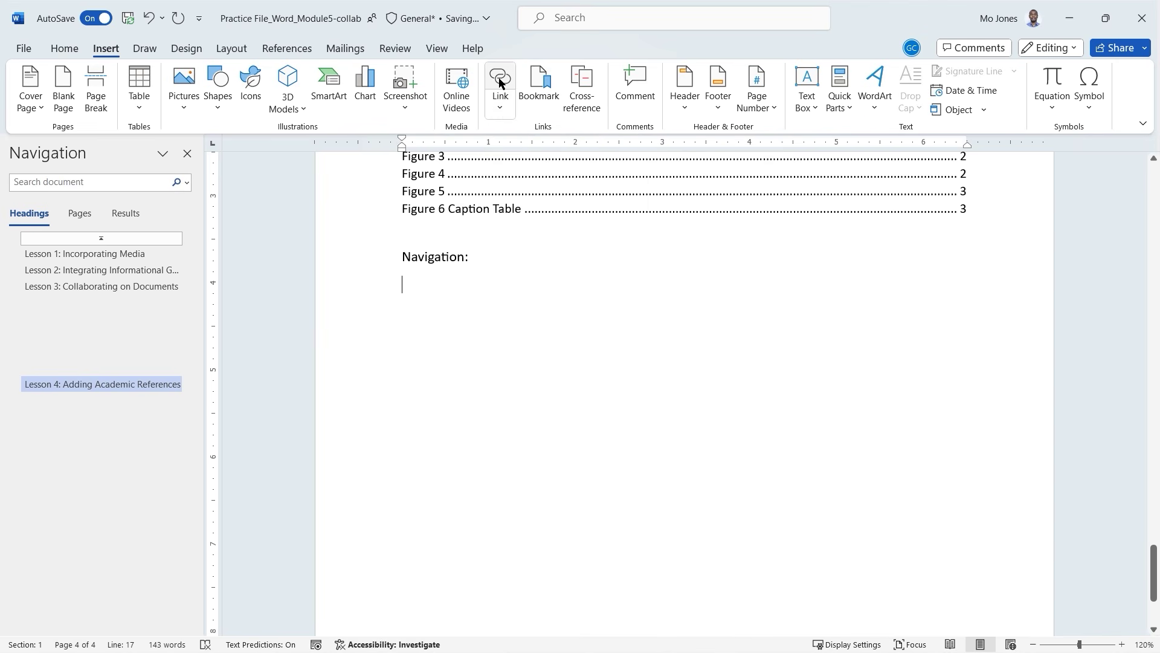
left_click(499, 81)
left_click_drag(802, 404, 687, 237)
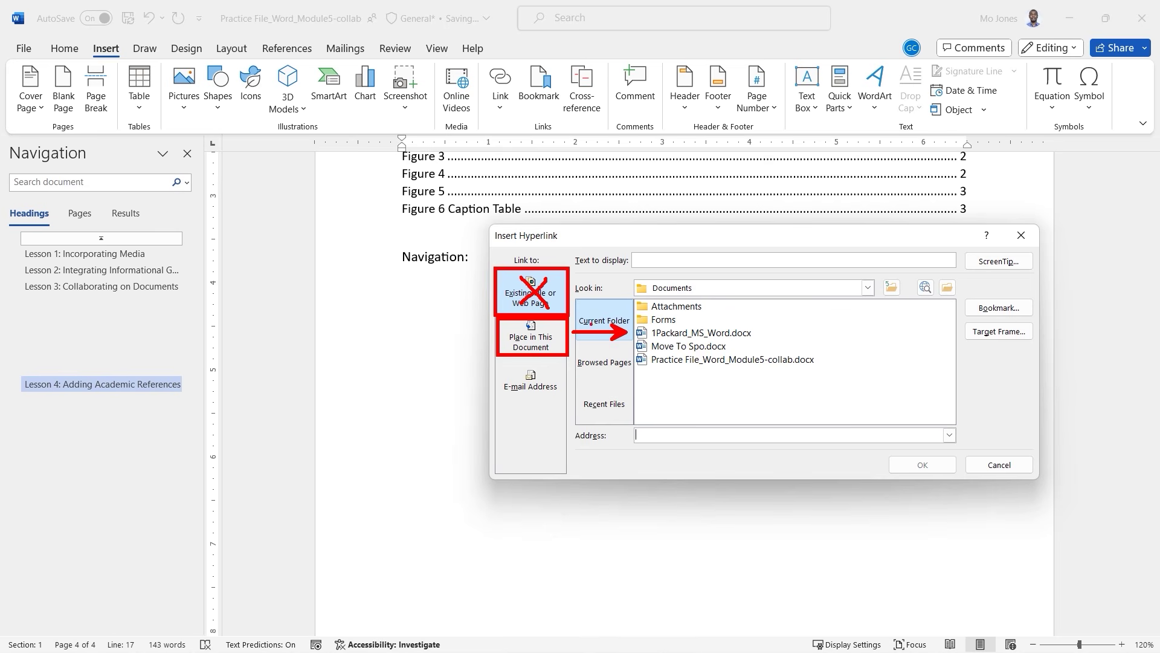
left_click(542, 333)
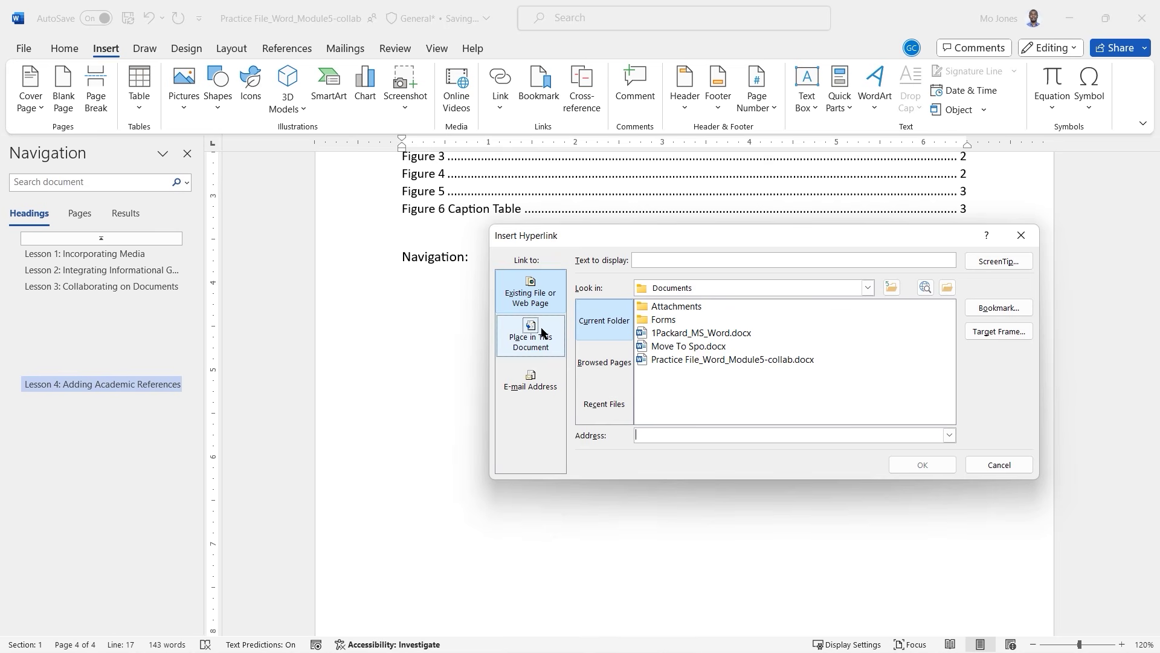
left_click(542, 333)
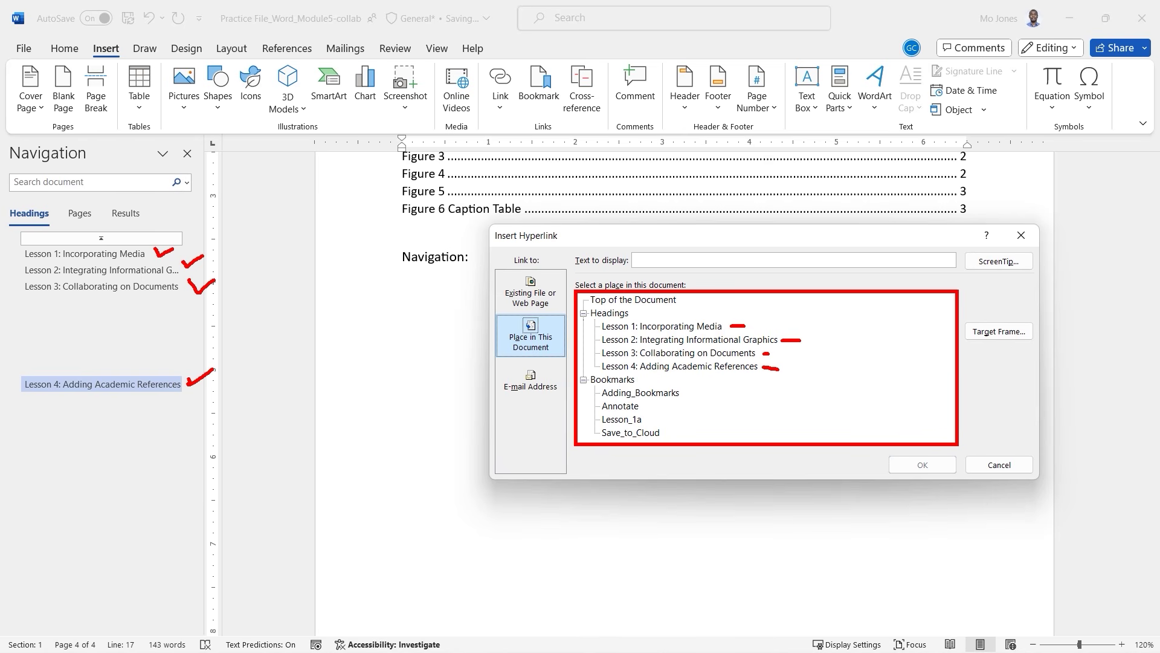
left_click(614, 381)
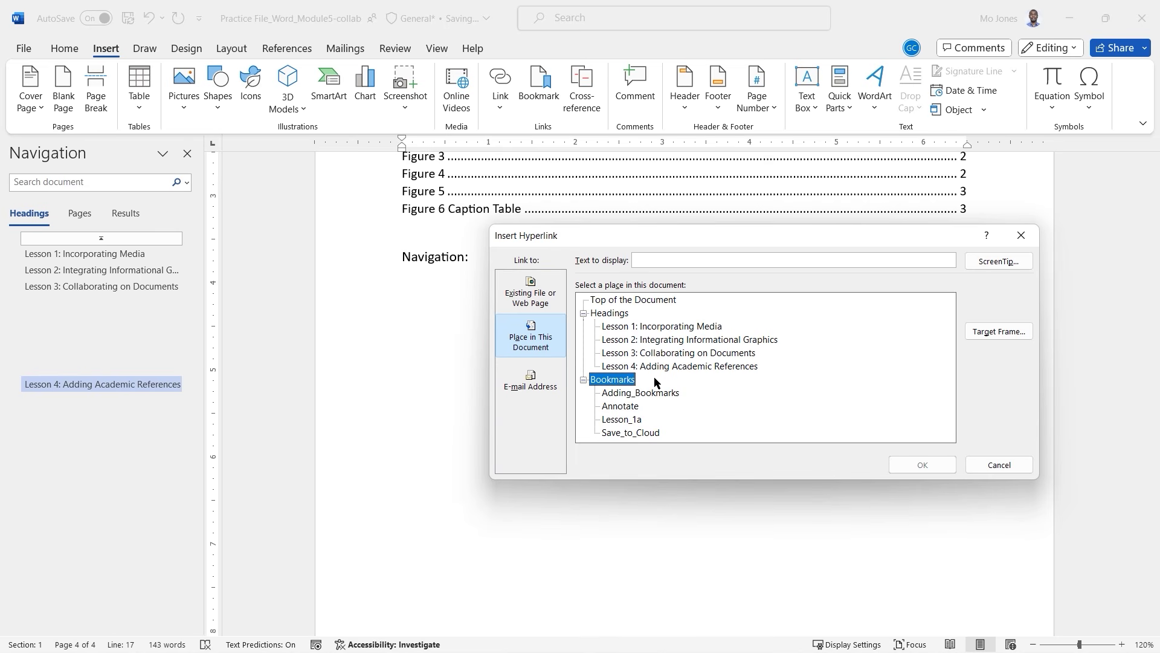
left_click(637, 421)
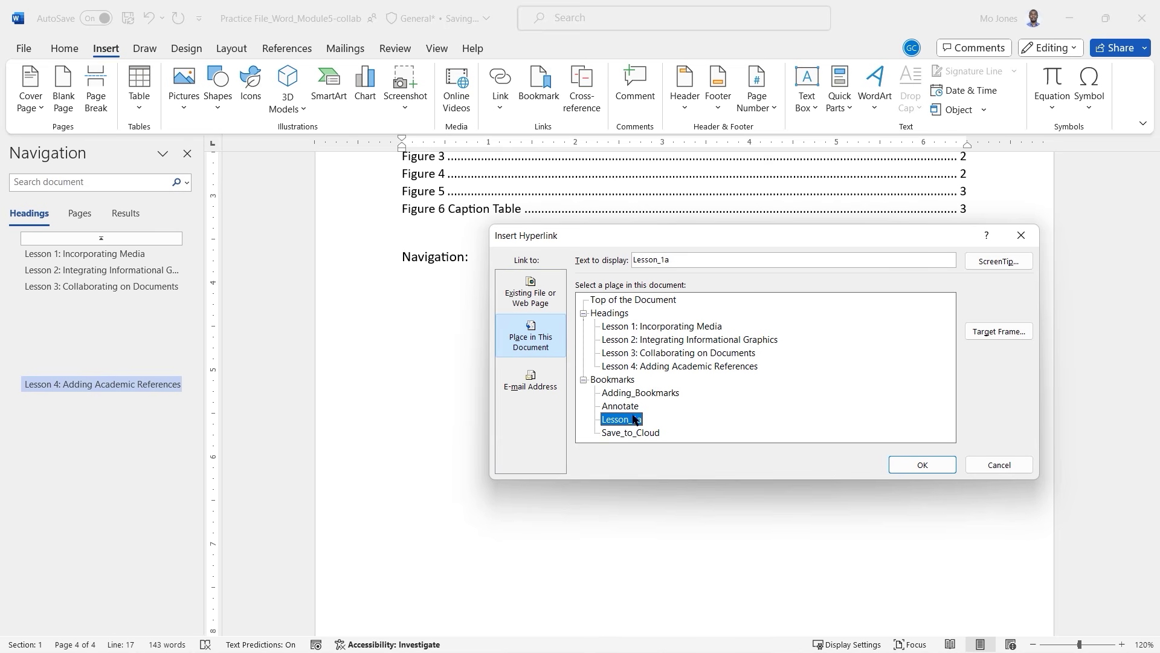
left_click(640, 258)
type("Jum top")
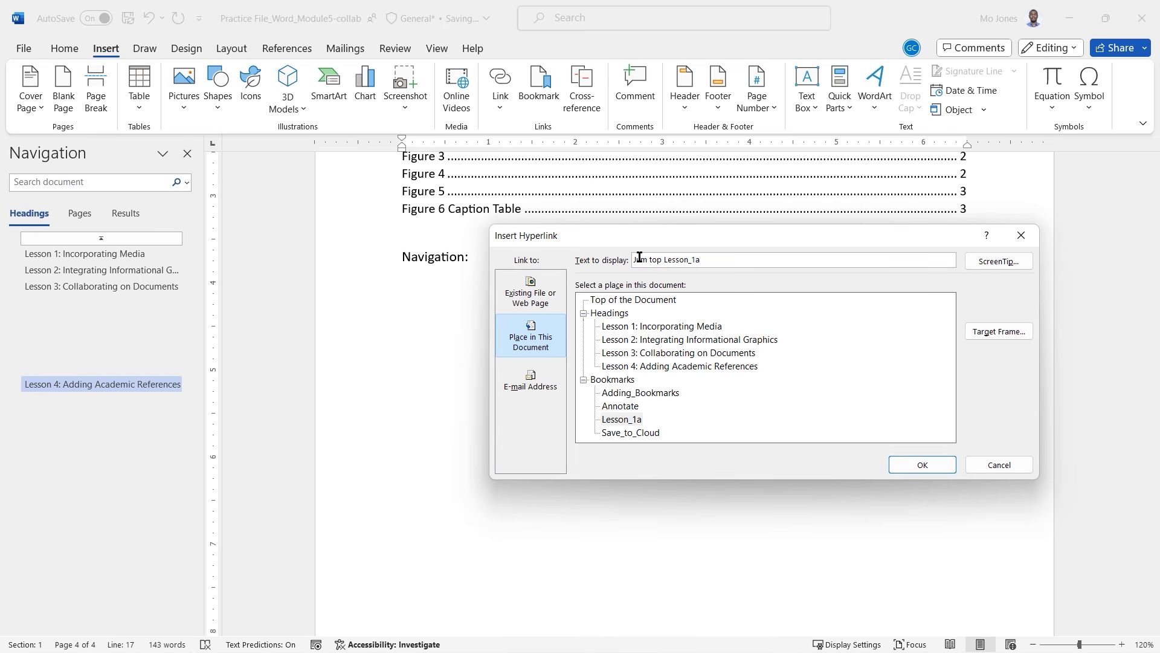
key("BackSpace")
key("BackSpace")
left_click(920, 465)
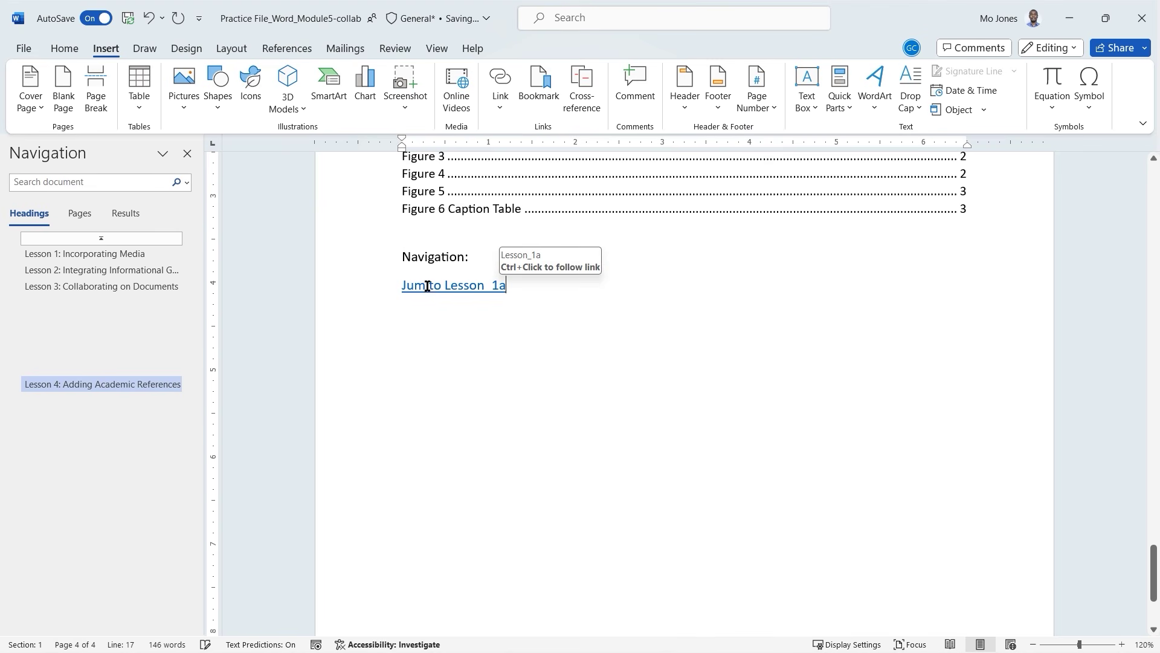
Edit the hyperlink's display text to read 'Jump to Lesson_1a'.
left_click(447, 286)
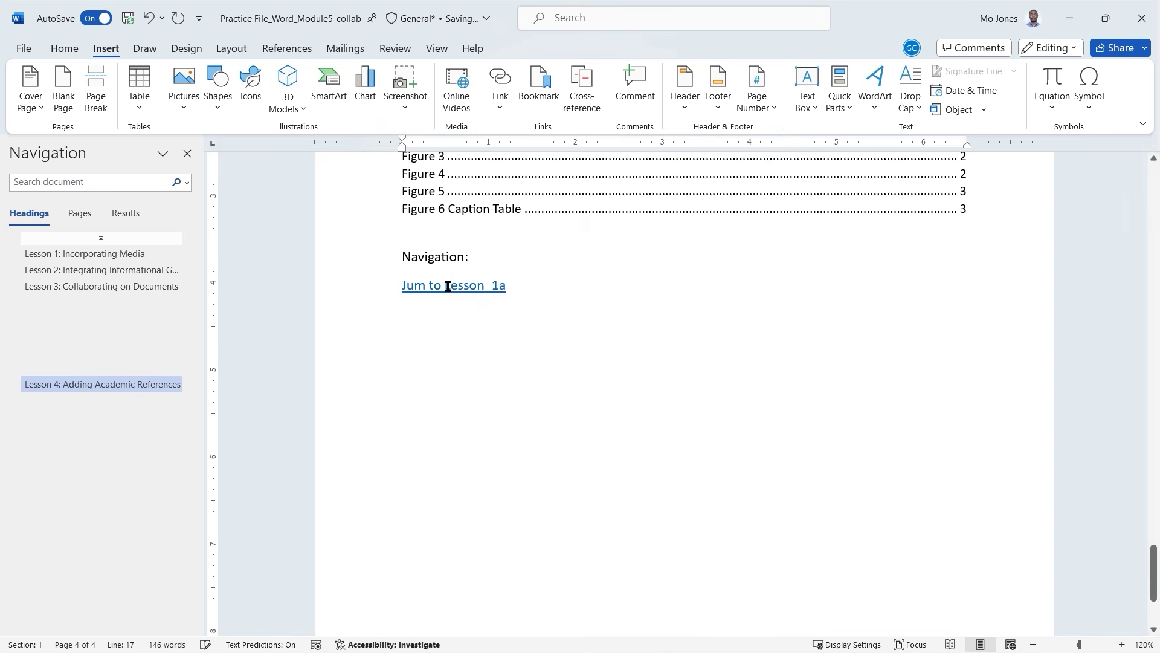
right_click(448, 286)
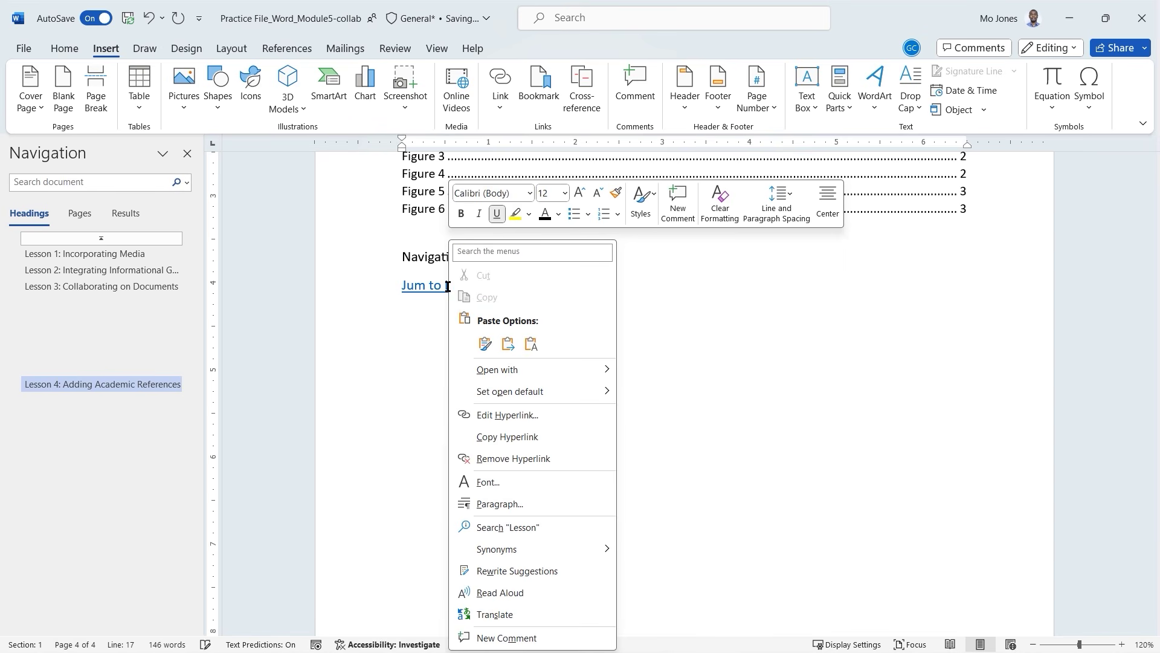
left_click(524, 416)
left_click(647, 260)
type("p to Lesson_1a")
left_click(923, 465)
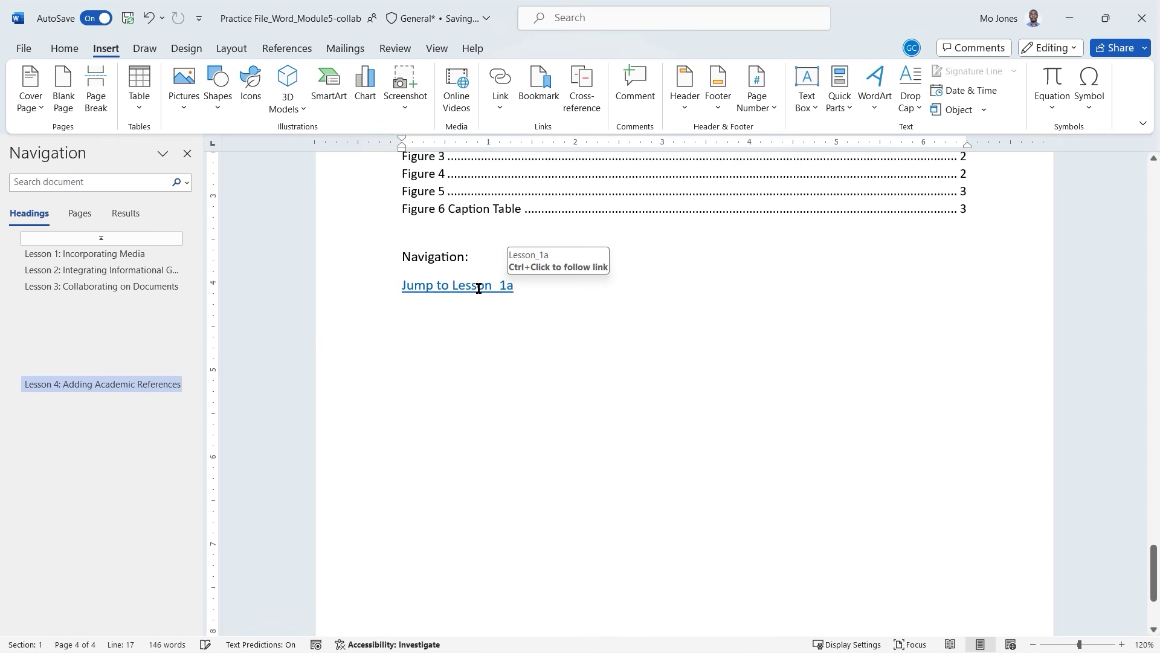
Follow the link to confirm it reaches Lesson 1, then return to Navigation:.
left_click(479, 288, "ctrl")
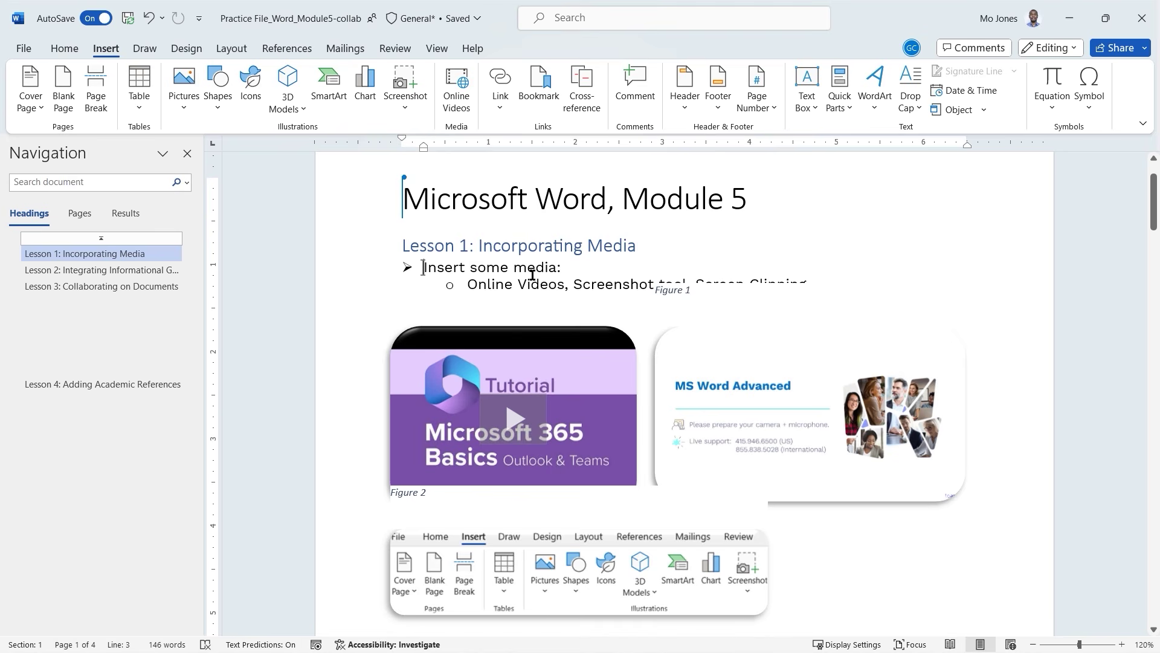
key("alt+Left")
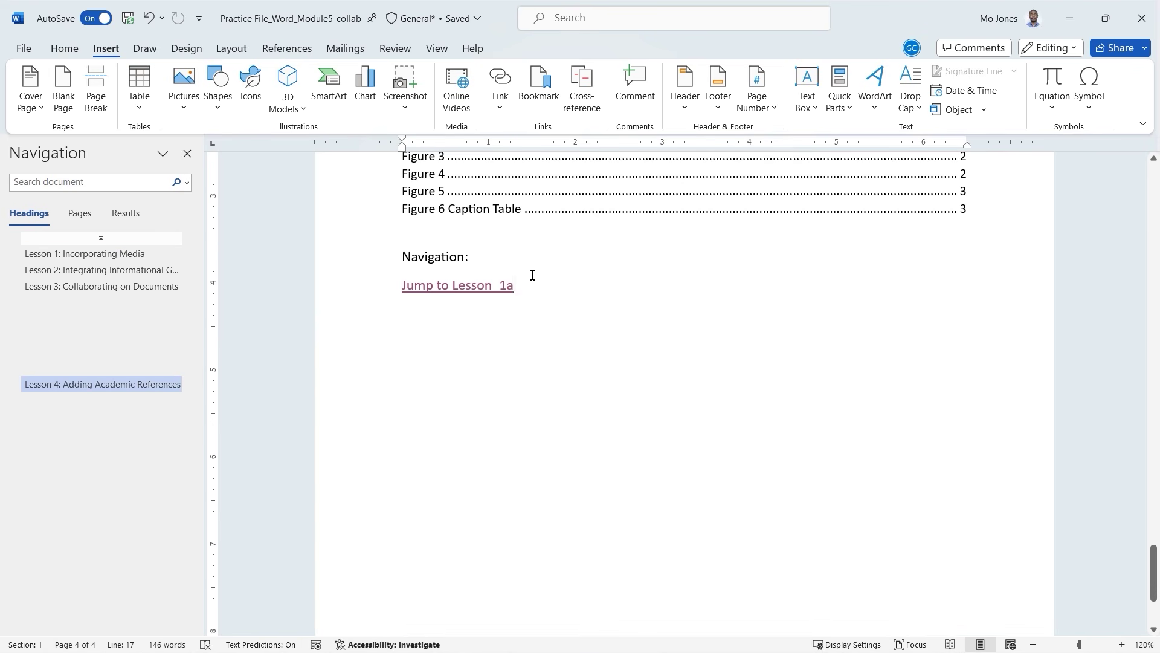
key("ctrl+z")
key("ctrl+y")
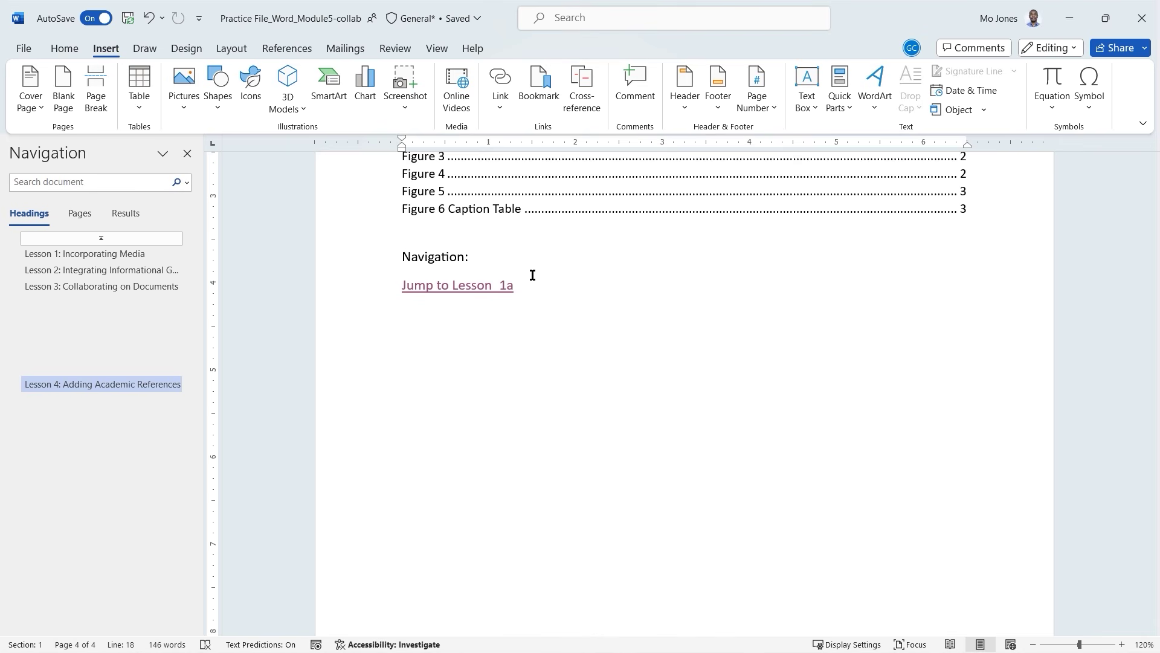
Open Insert Hyperlink (Ctrl+K) and browse the document's headings and bookmarks as targets.
key("ctrl+k")
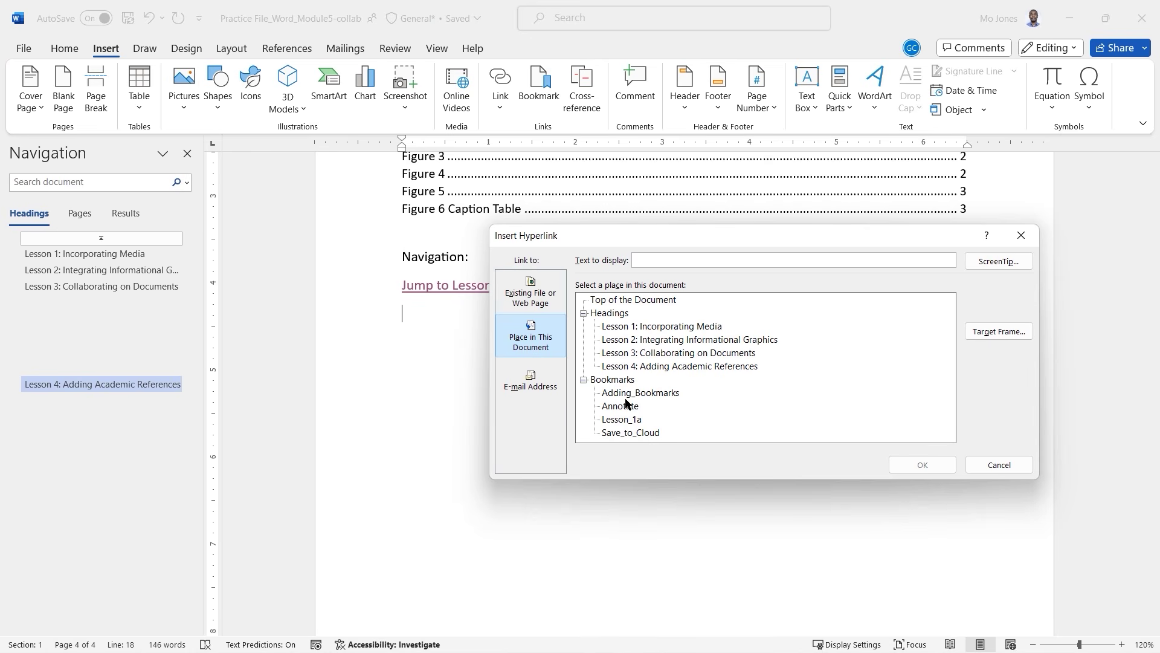
left_click(658, 329)
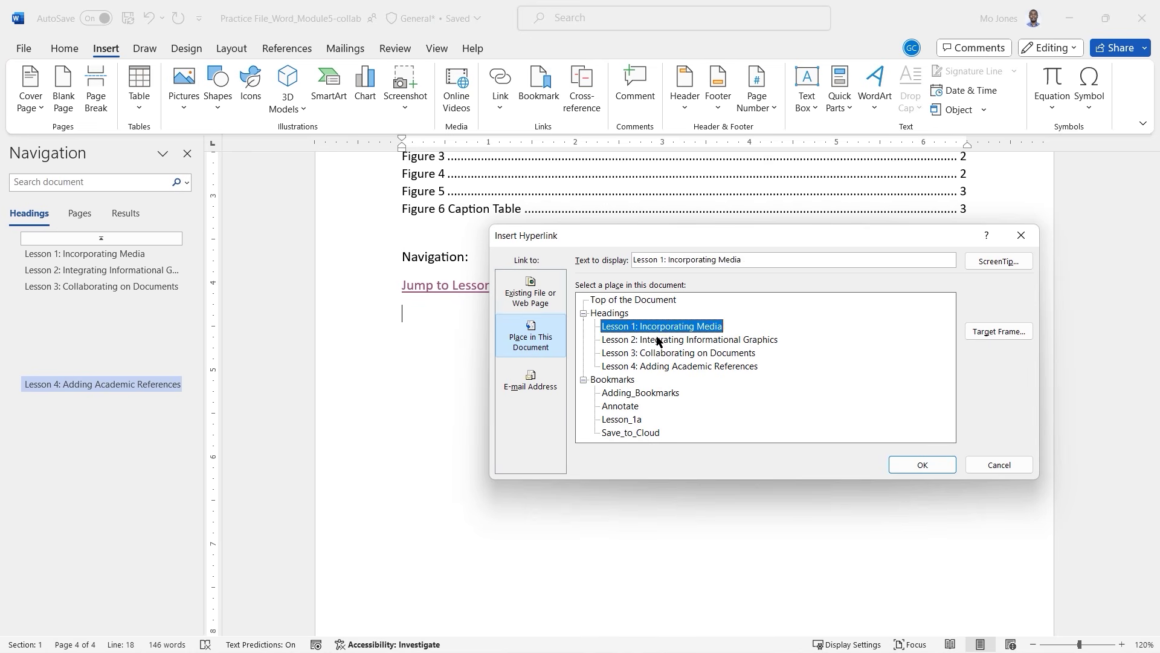
left_click(659, 340)
left_click(659, 353)
left_click(659, 367)
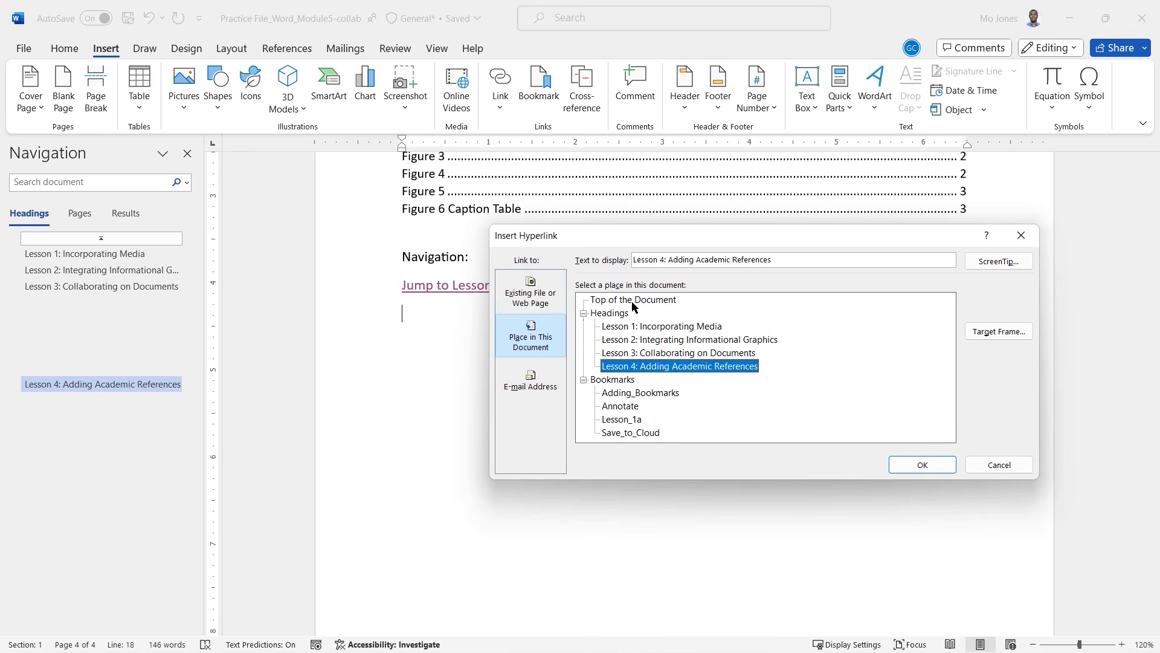
left_click(633, 301)
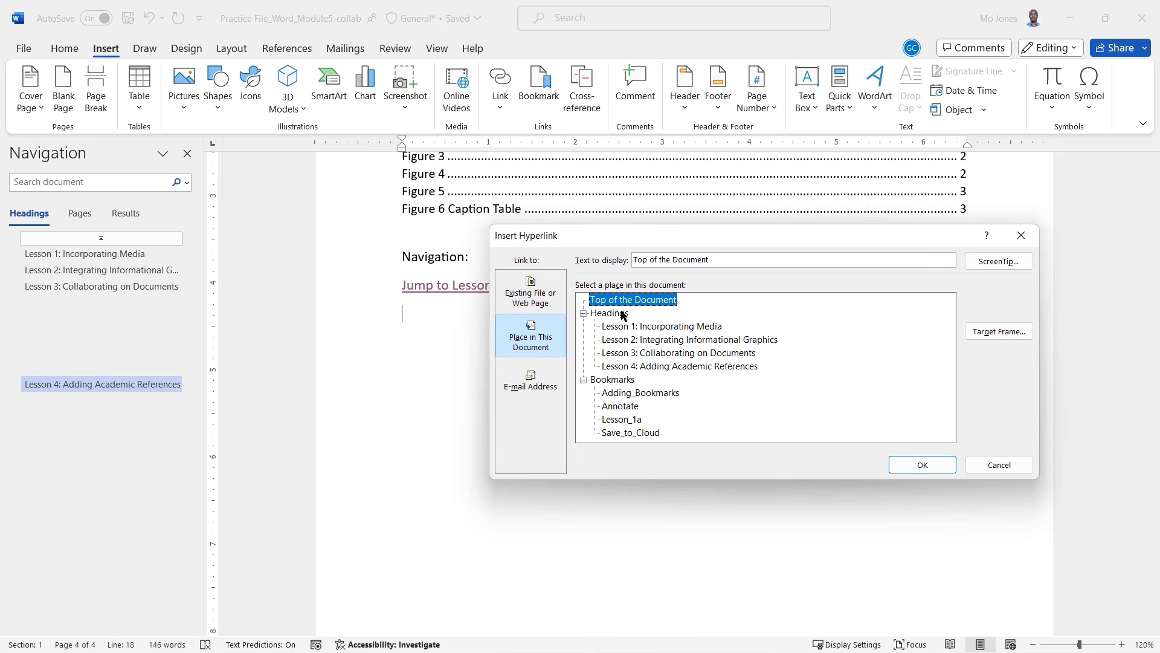
left_click(624, 314)
left_click(624, 380)
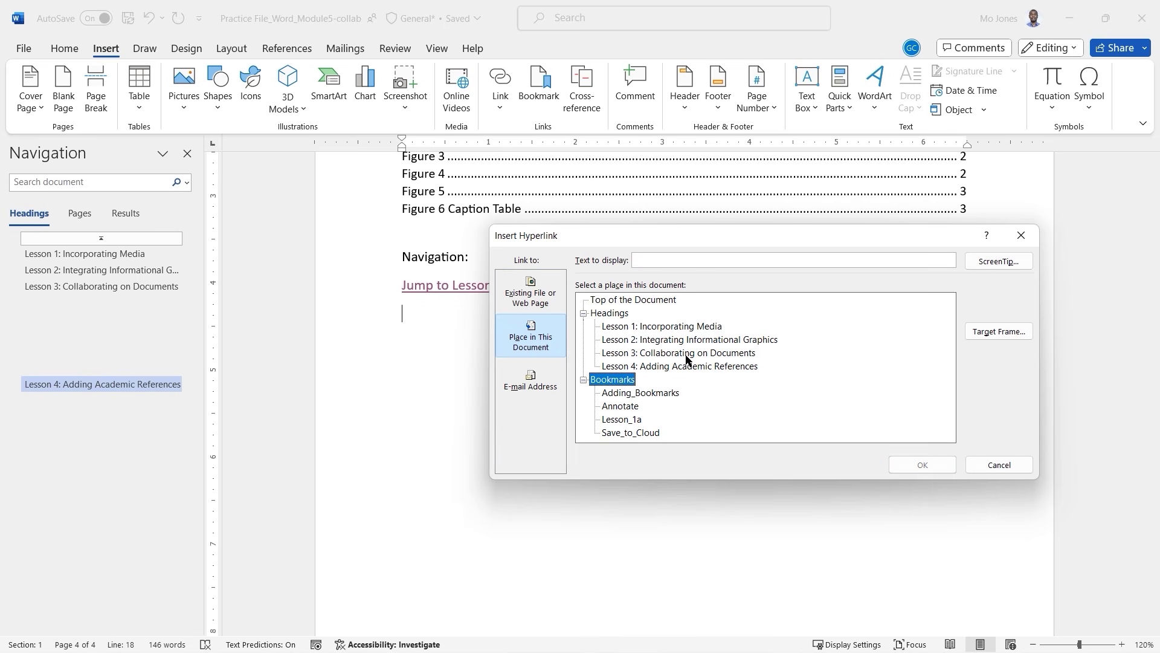
left_click(532, 280)
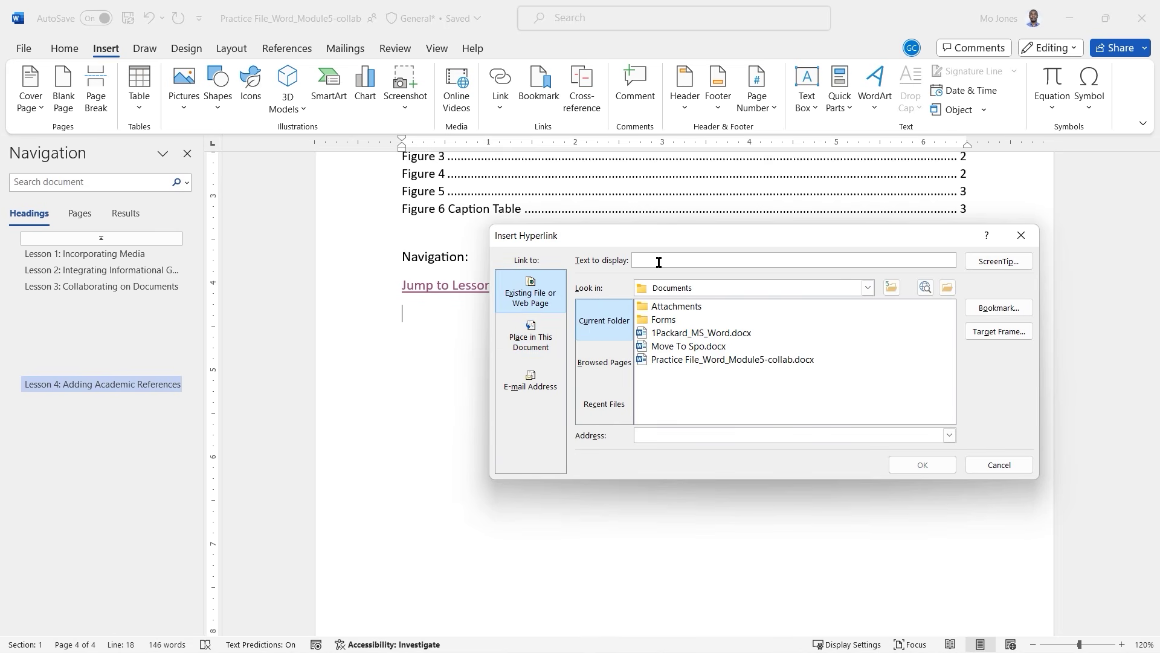
type("Learnit")
left_click(665, 436)
type("ht")
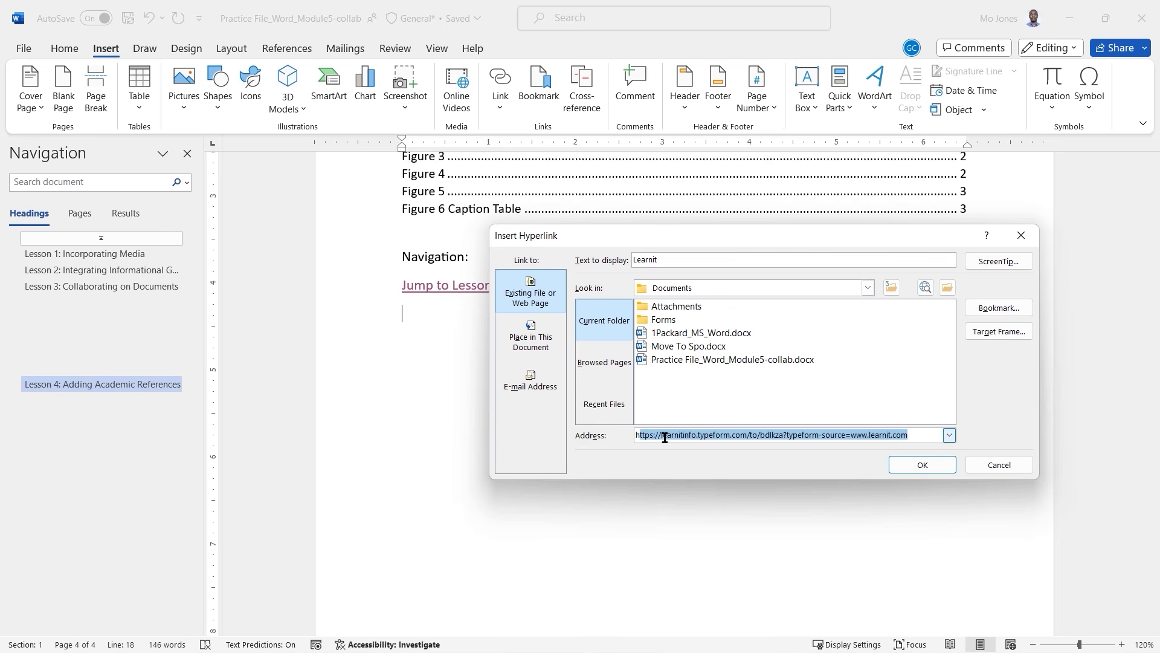
type("tps://www.learnit.com/")
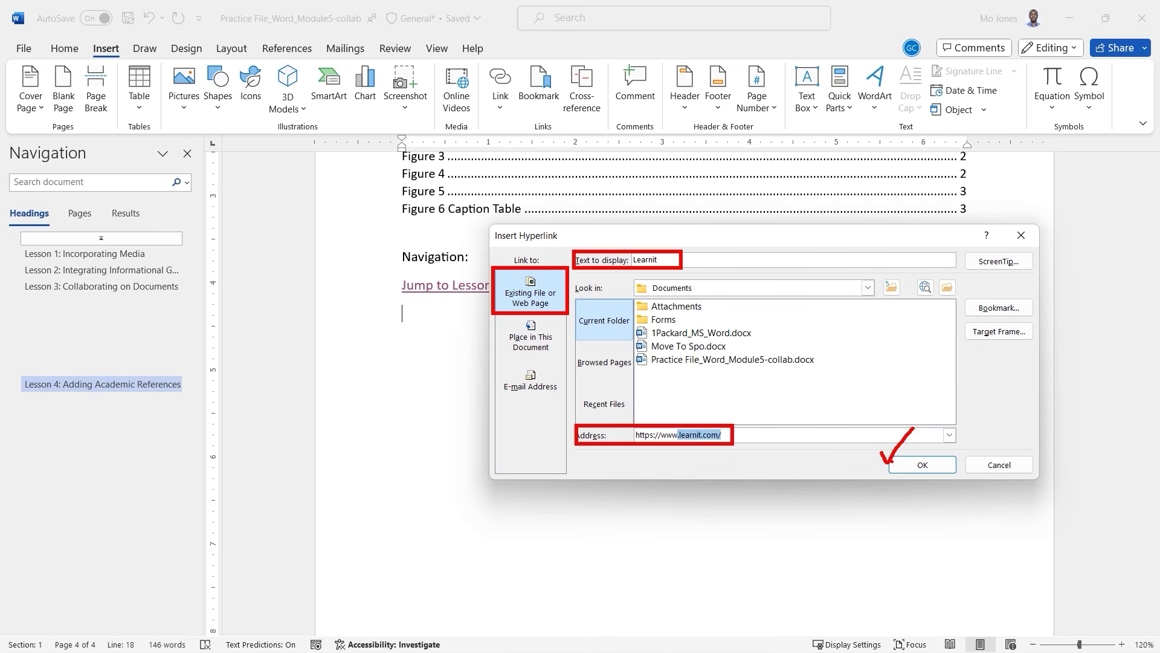
left_click(925, 464)
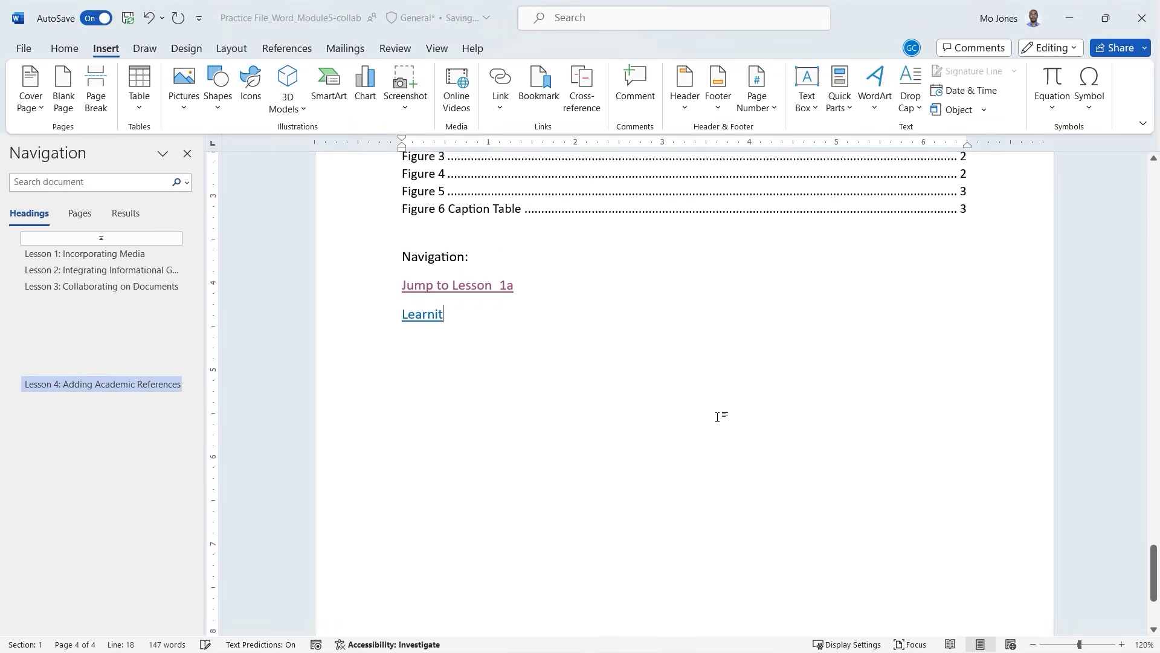
left_click(422, 319, "ctrl")
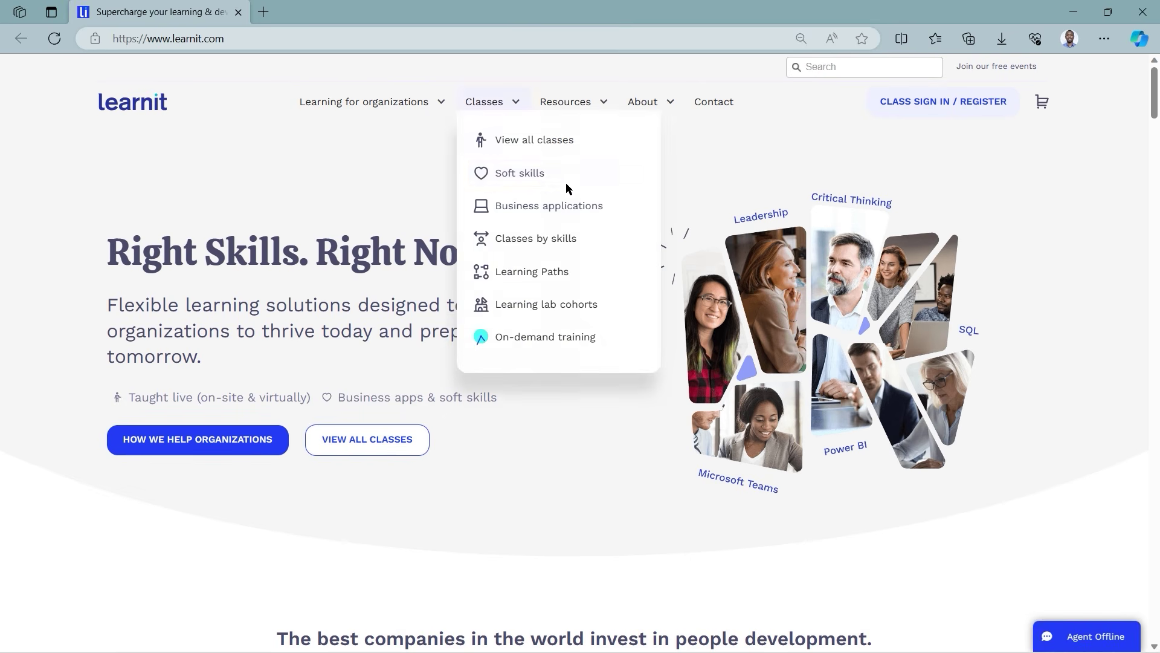
Back in Word, add an indented 'Internal or External' sub-point under Add Hyperlinks.
left_click(239, 12)
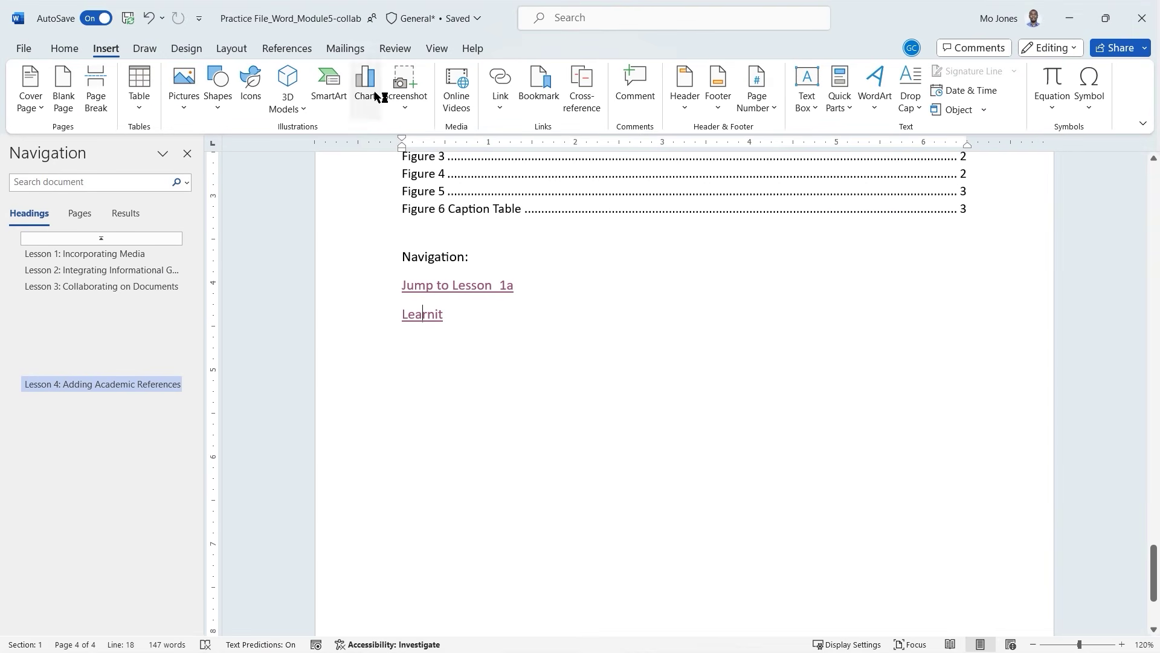
scroll(520, 359, "up", 1)
scroll(520, 359, "up", 5)
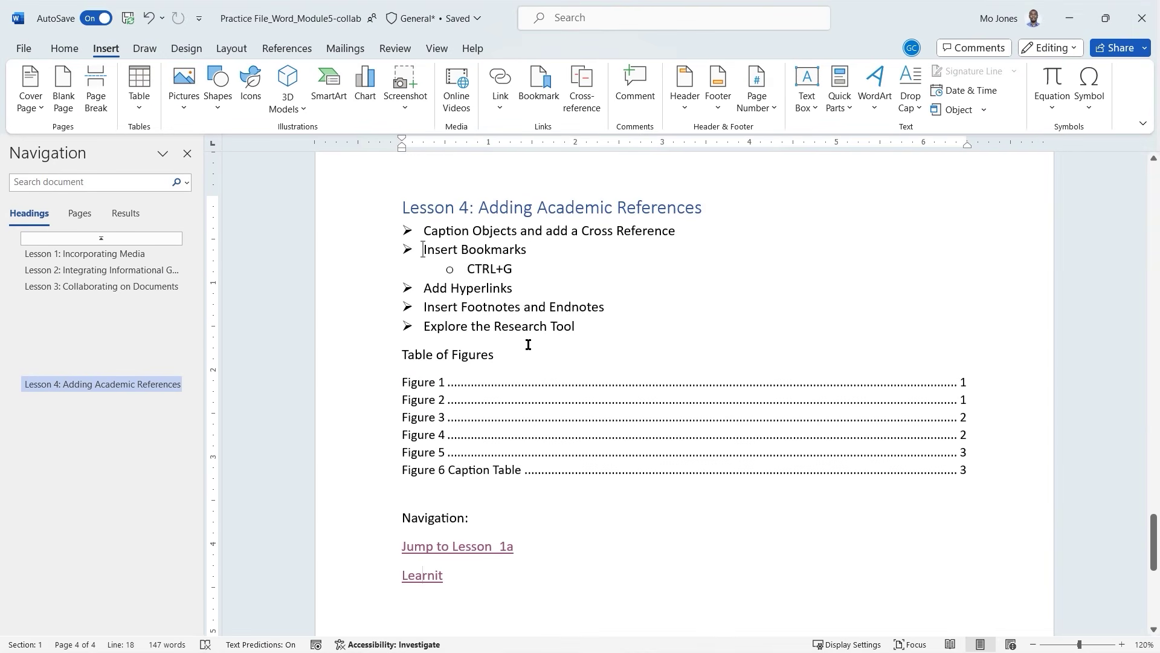
left_click(531, 287)
key("Return")
key("Tab")
type("Internal")
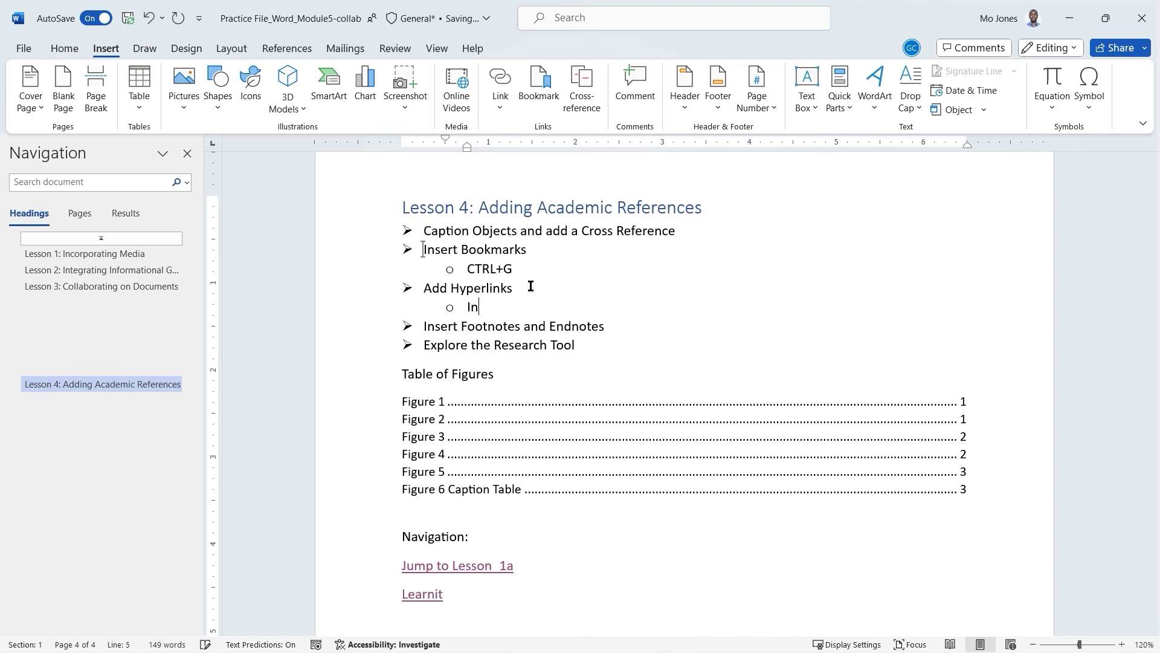
type(" or External")
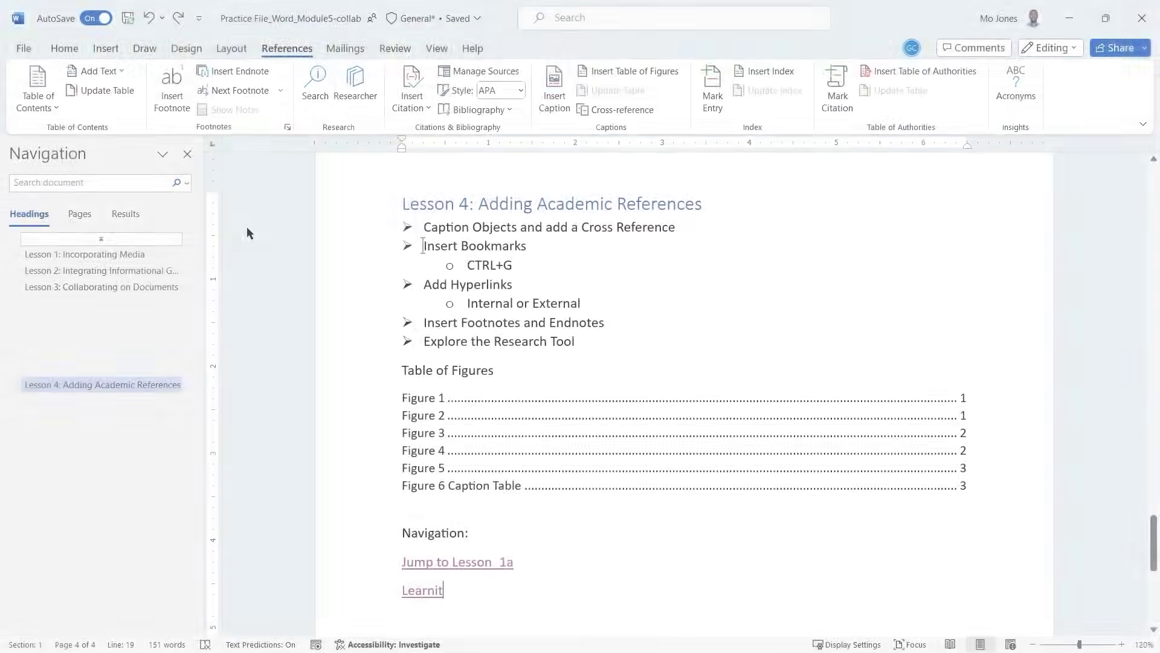
double_click(527, 324)
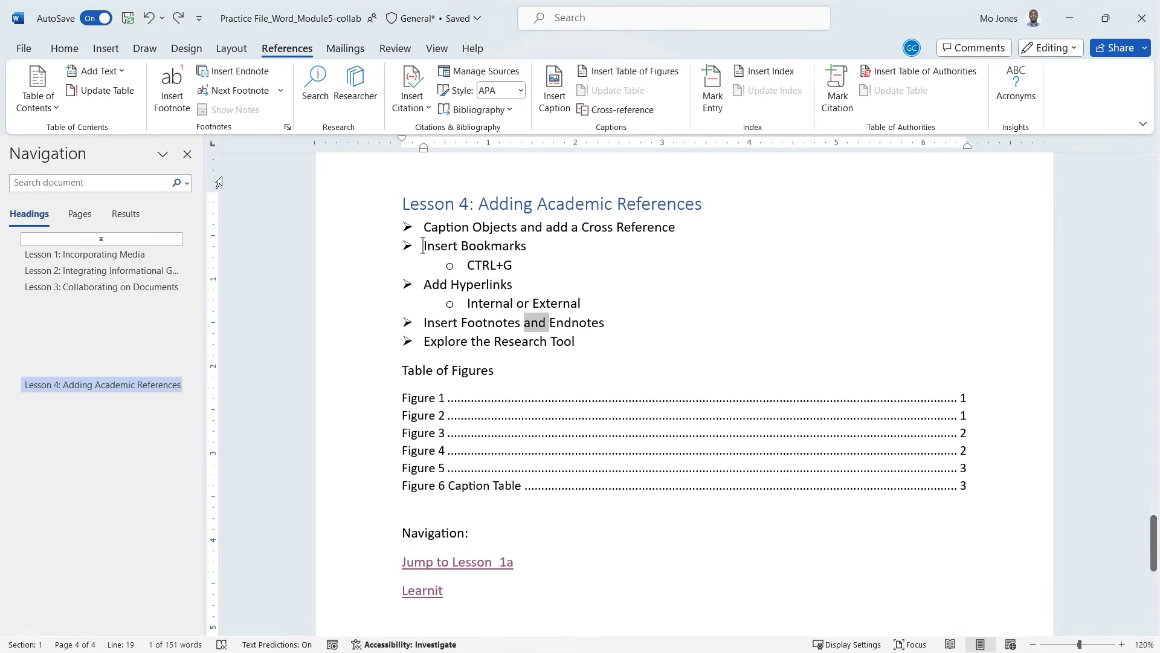
Add footnote 'Insert > Media > Online Video' after 'Insert some media:' and review it.
left_click(115, 255)
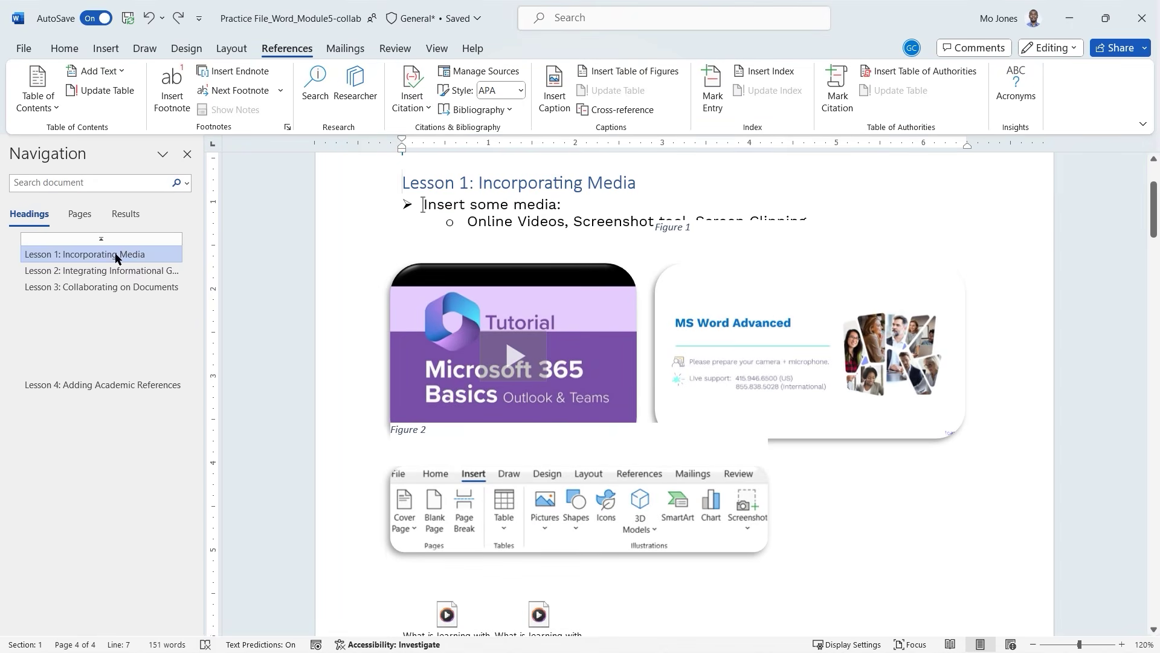
left_click(567, 205)
left_click(172, 91)
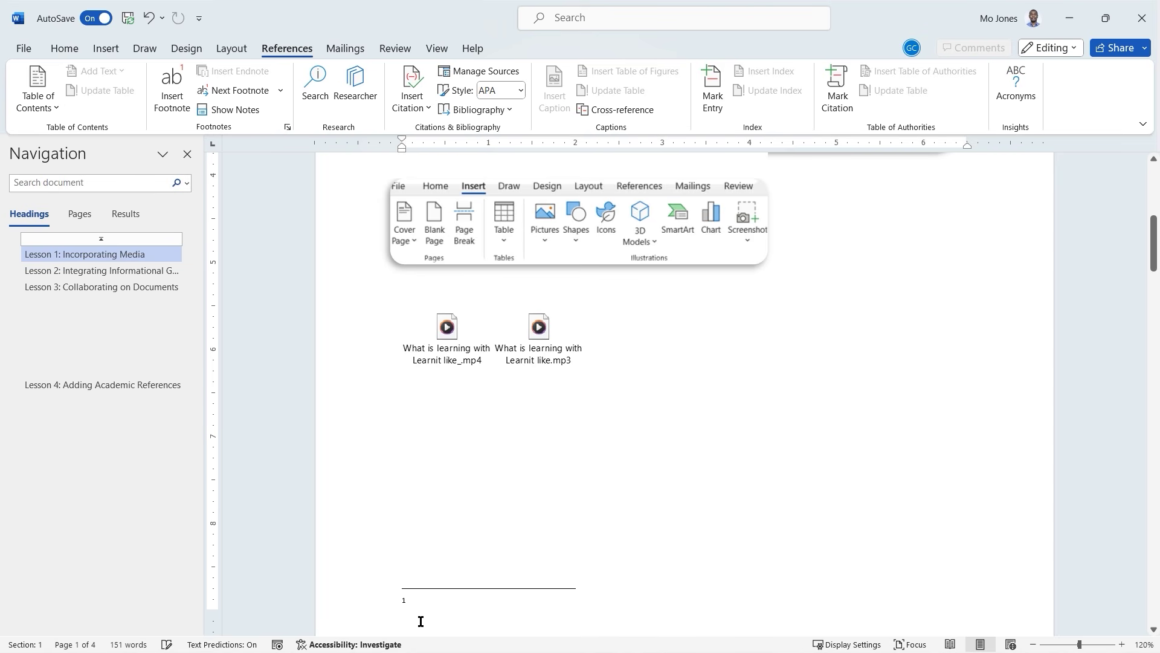
type("Insert")
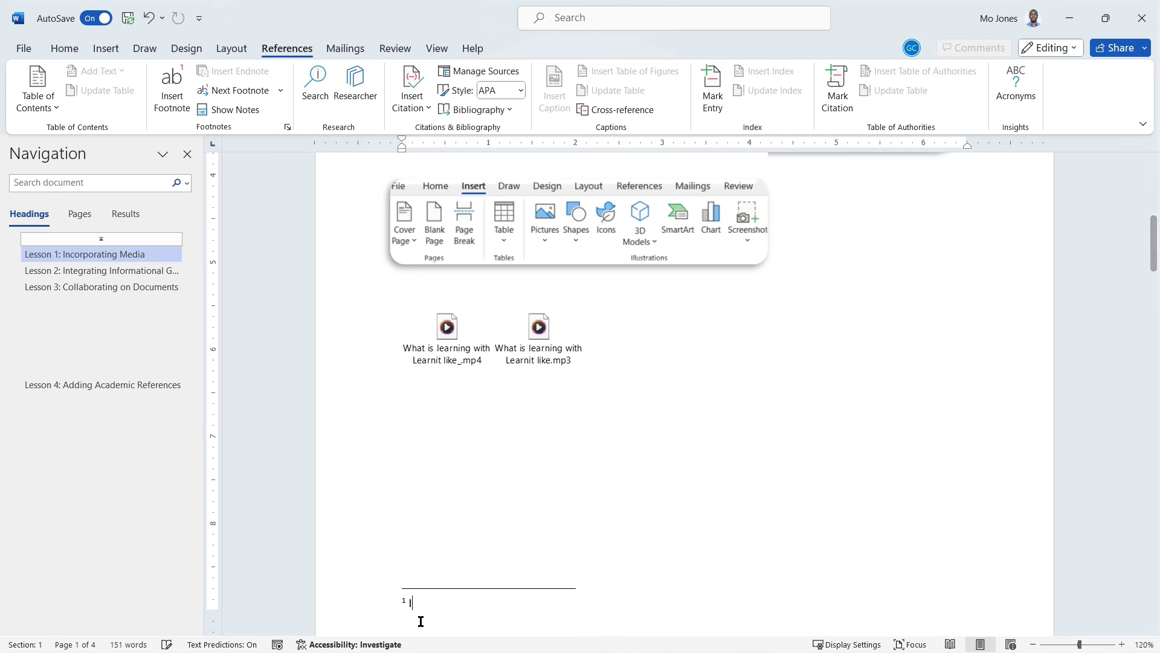
type(" >")
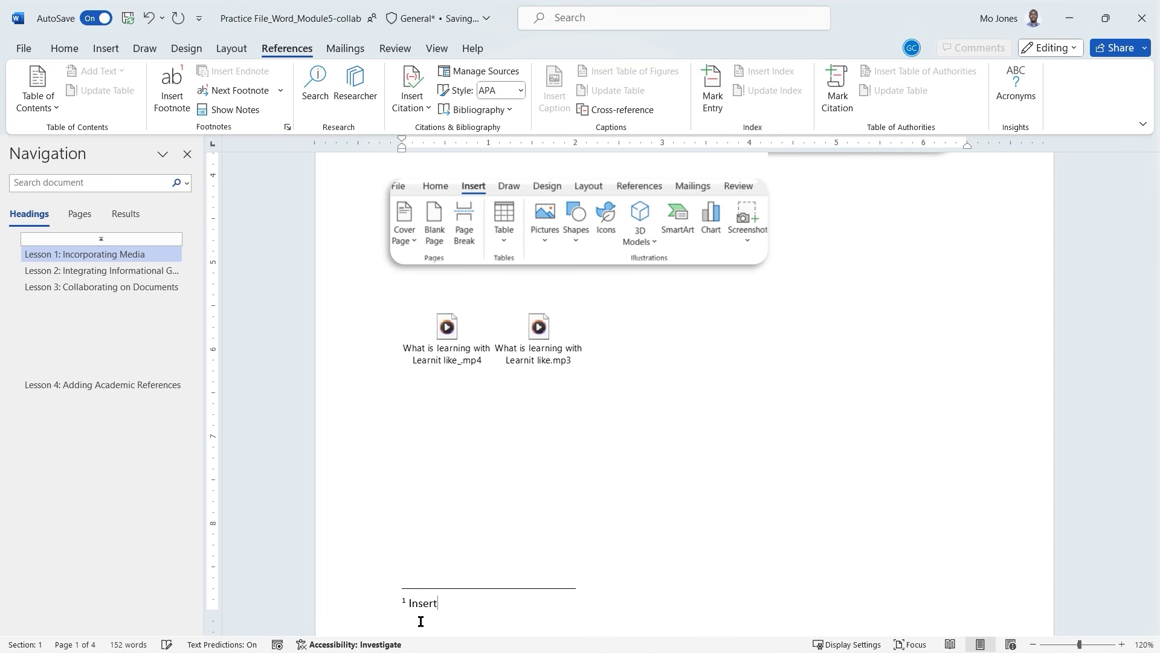
type(" Media > Online Video")
key("ctrl+Home")
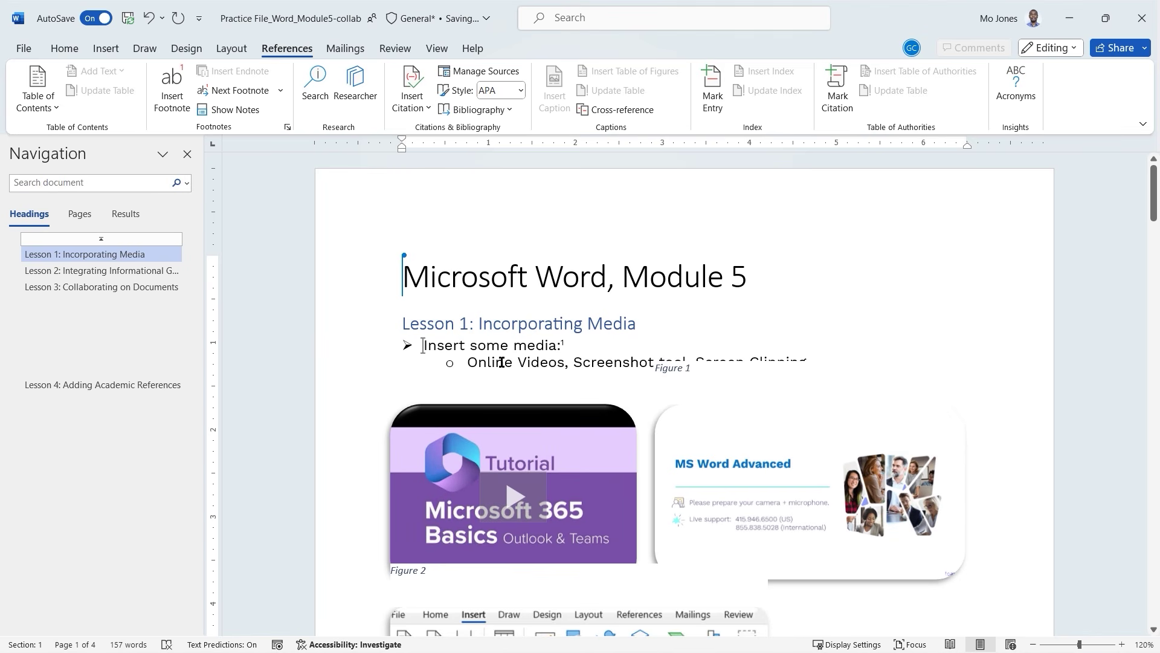
mouse_move(546, 343)
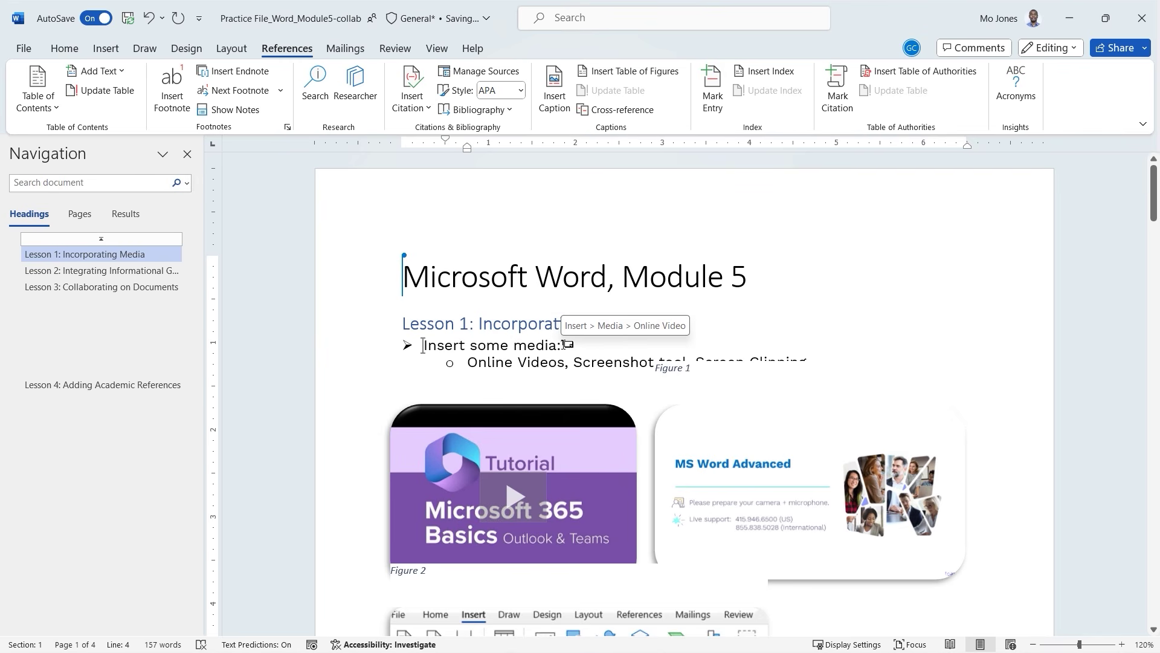
double_click(567, 344)
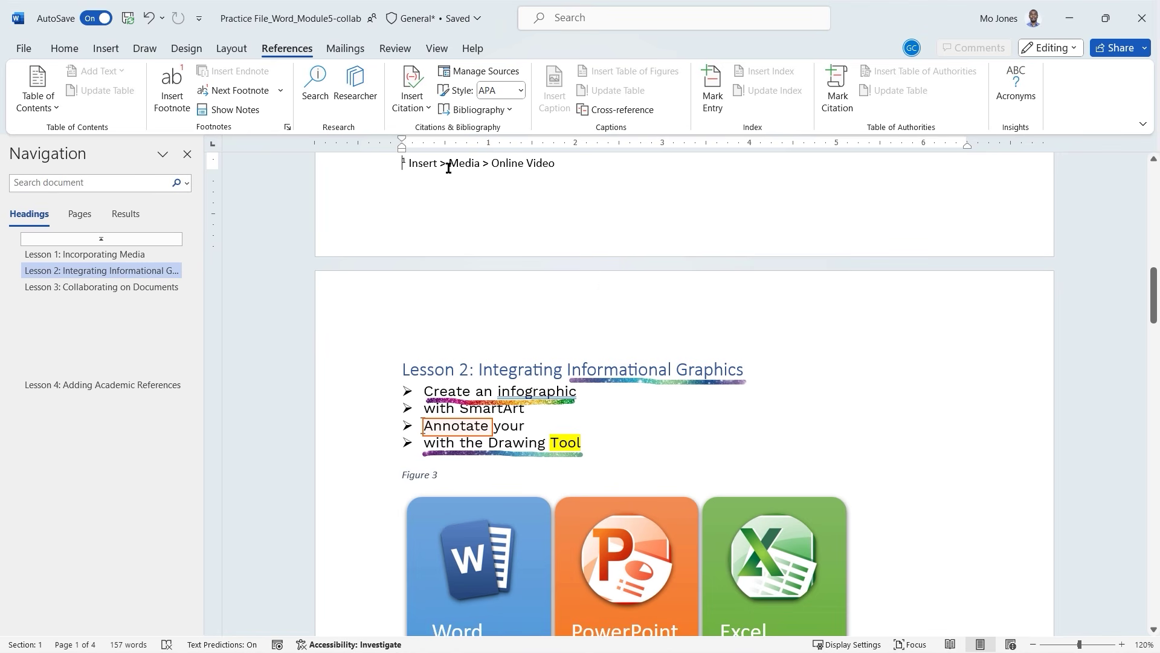
Insert an endnote after 'infographic' in Lesson 2 reading 'Insert > SmartArt'.
left_click(679, 301)
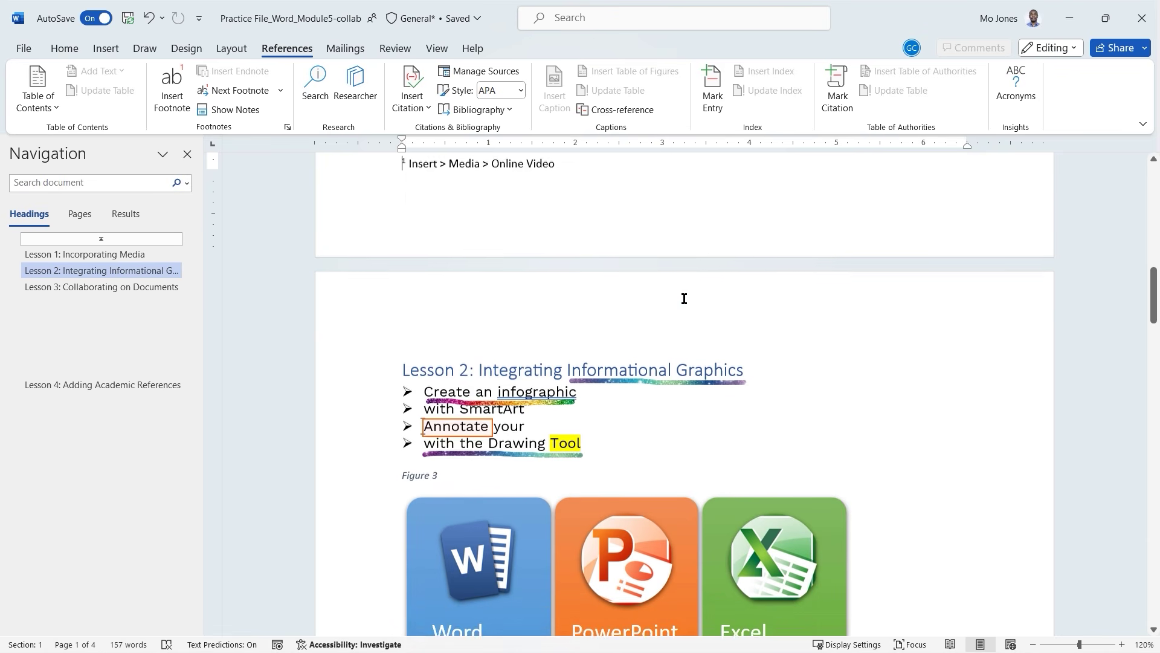
scroll(679, 301, "down", 3)
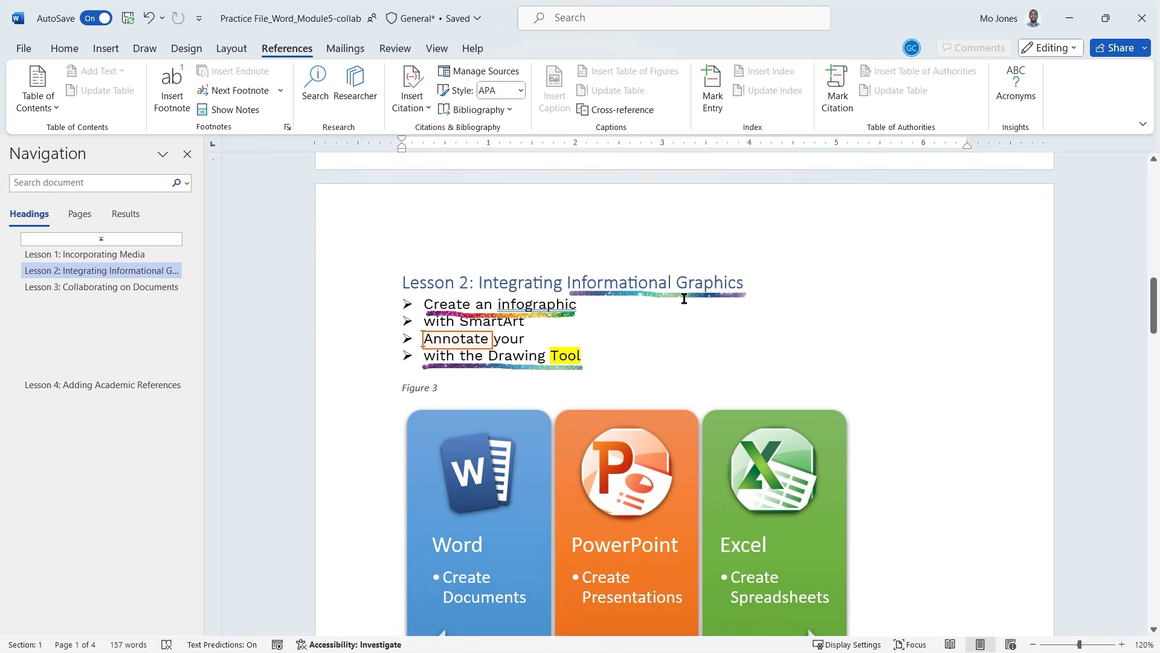
left_click(587, 307)
double_click(583, 304)
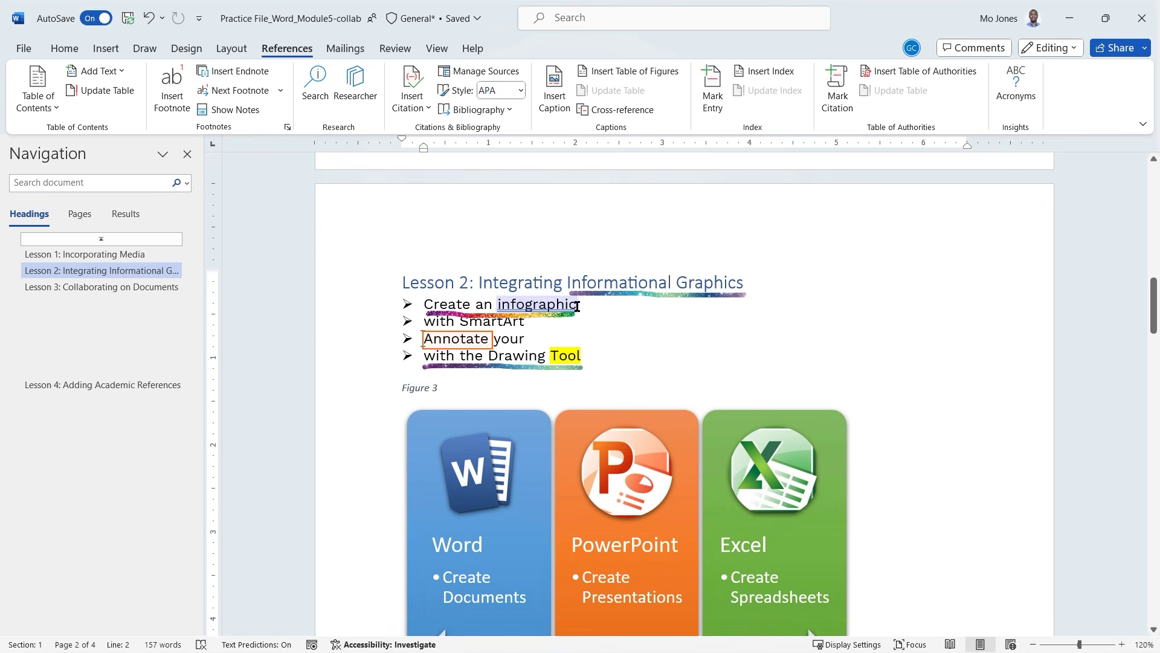
left_click(618, 303)
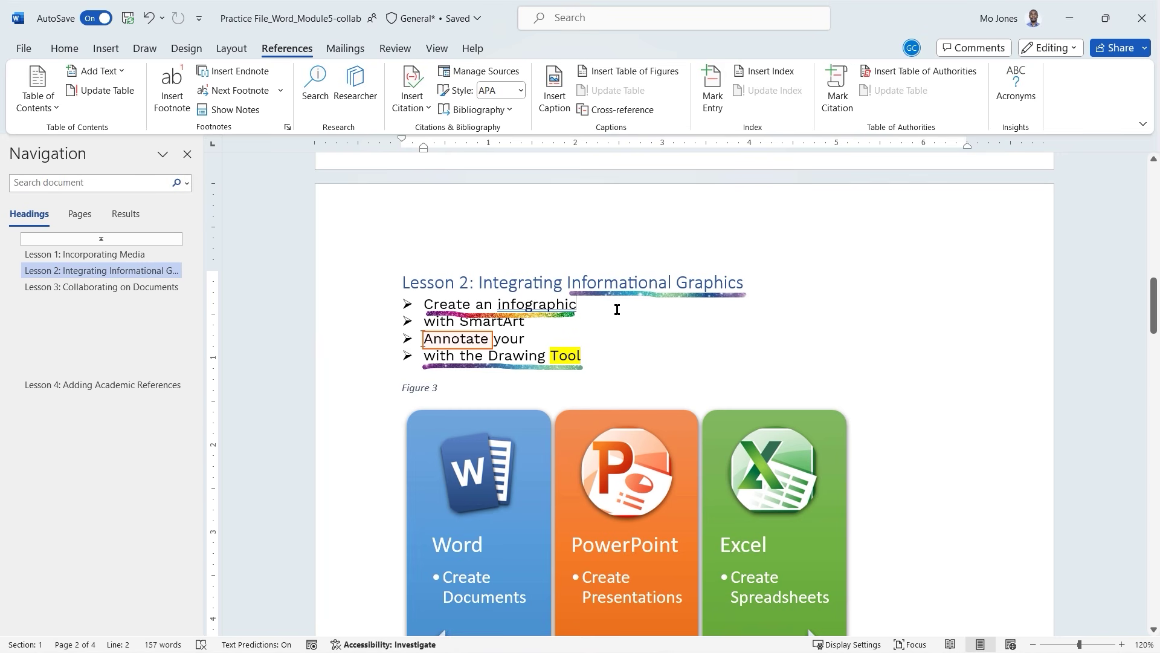
left_click(239, 73)
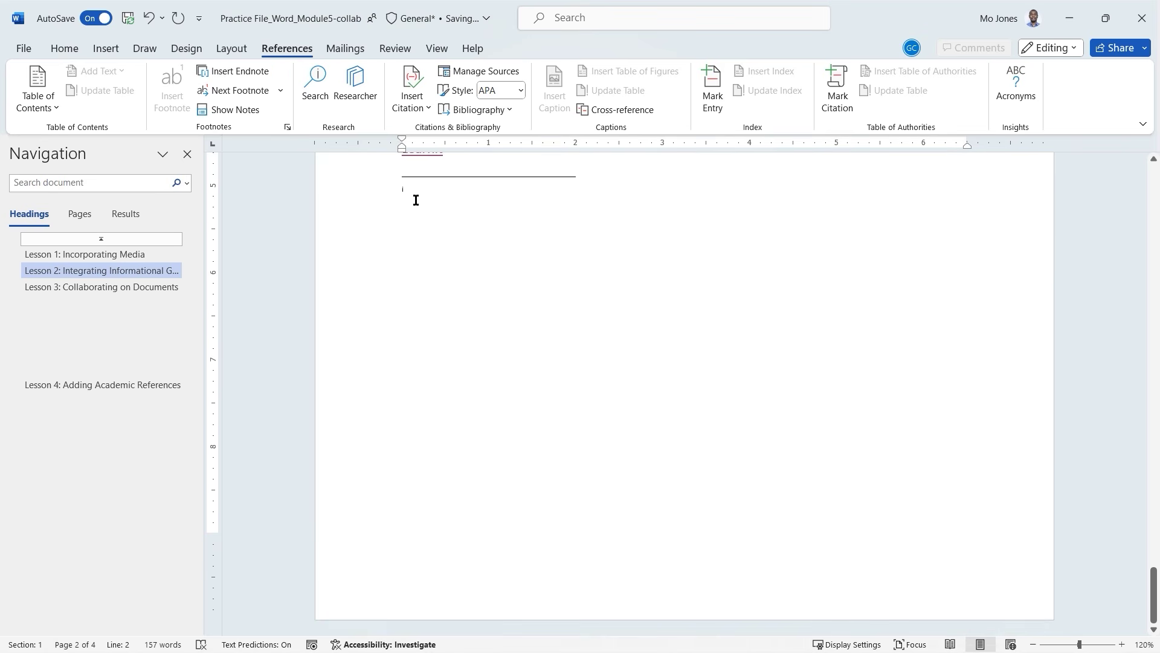
scroll(469, 404, "up", 3)
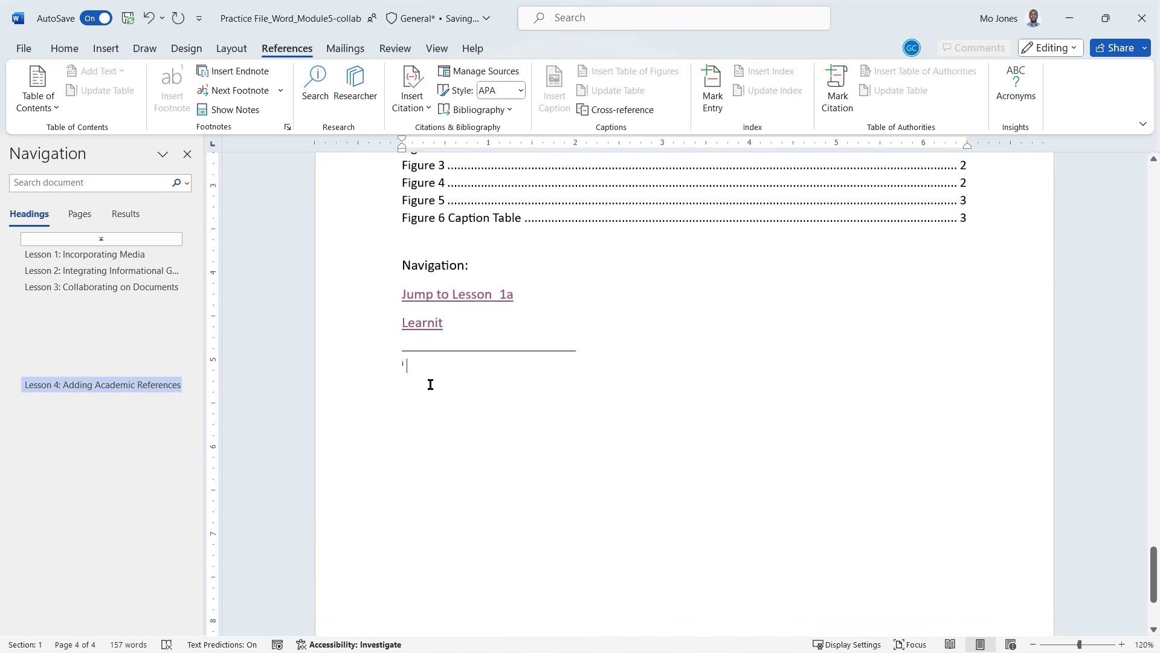
scroll(431, 385, "down", 3)
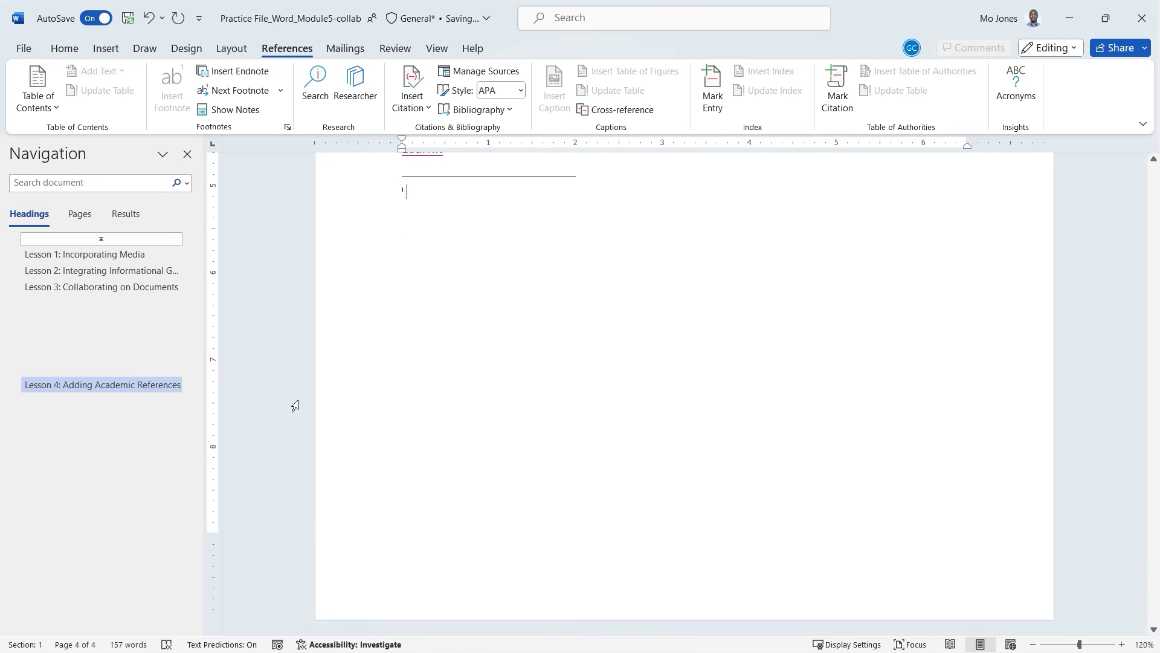
scroll(469, 297, "up", 3)
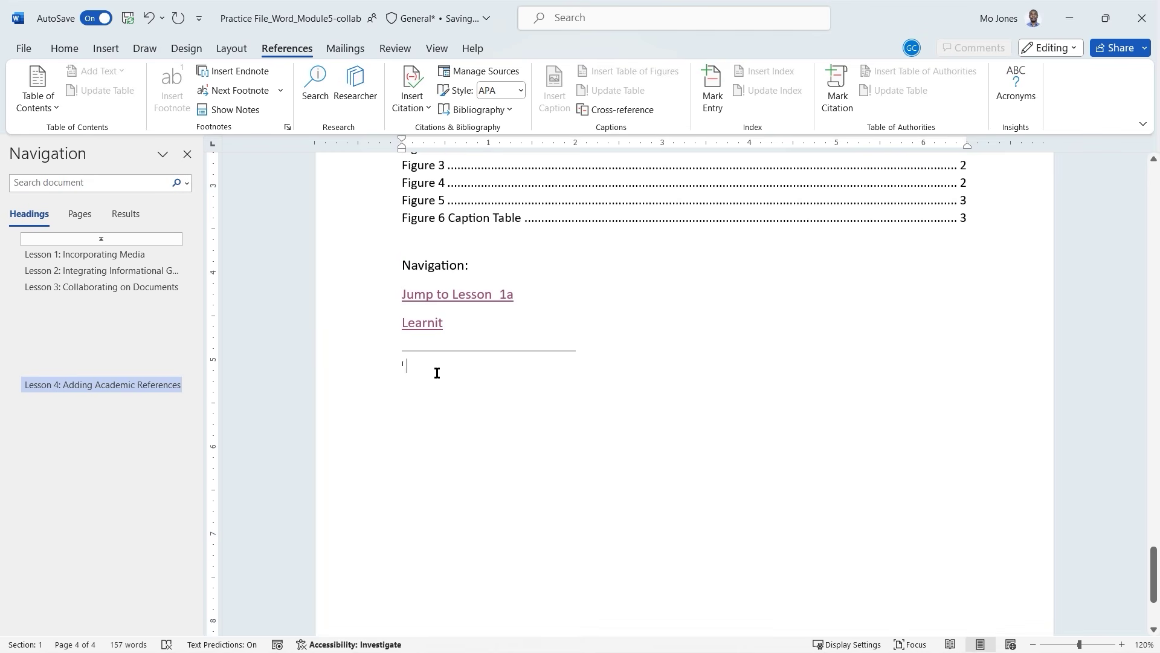
type("Insert")
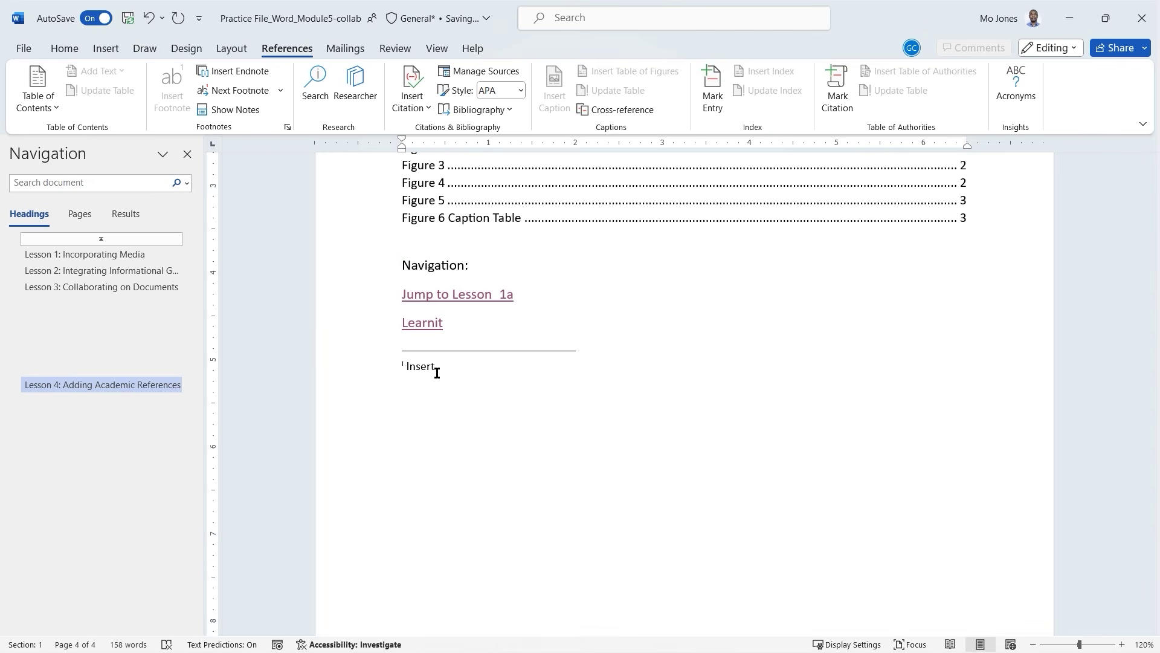
type(" > SmartArt")
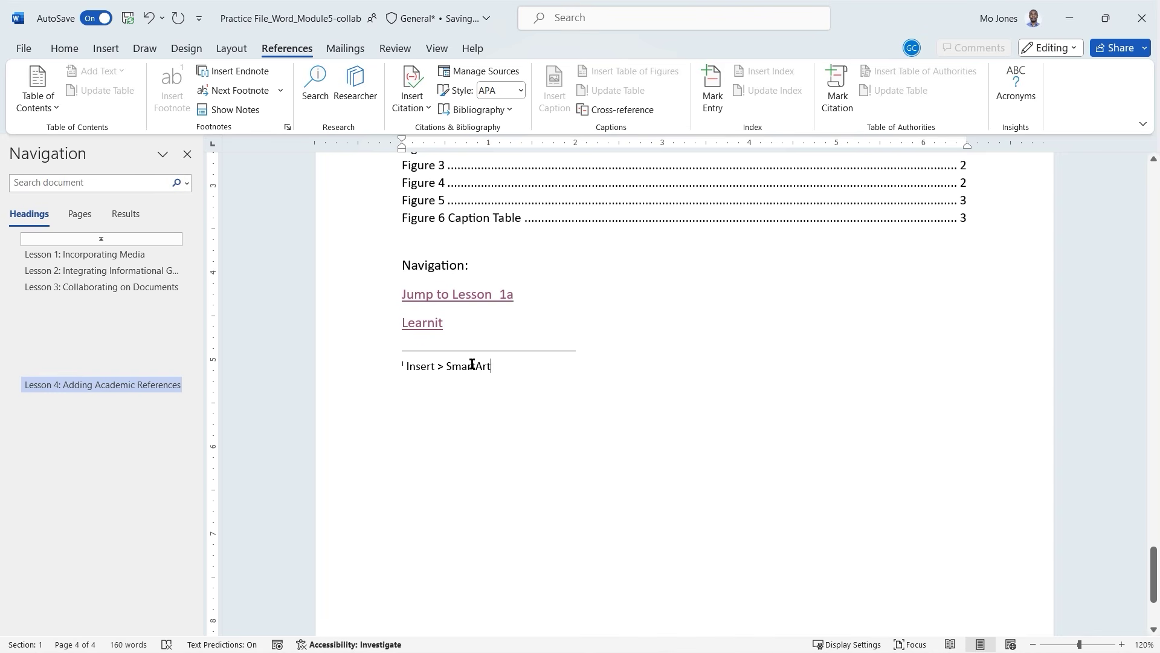
Go from the endnote to its reference in Lesson 2 and back to the endnote on page 4.
right_click(413, 368)
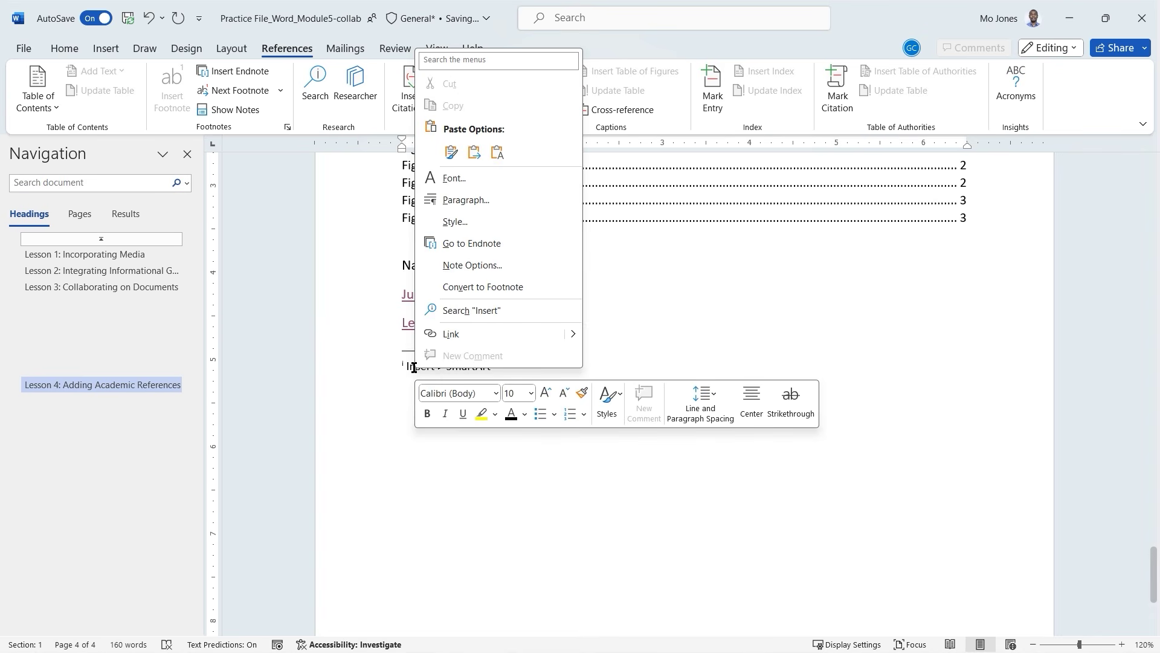
left_click(469, 244)
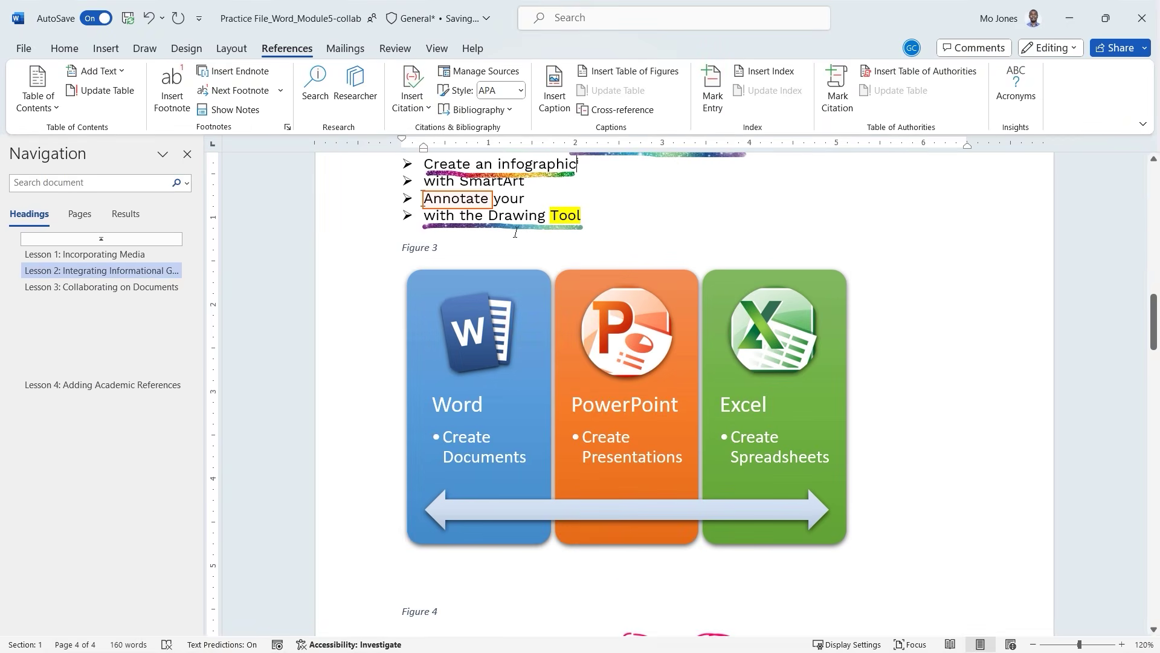
scroll(598, 202, "up", 1)
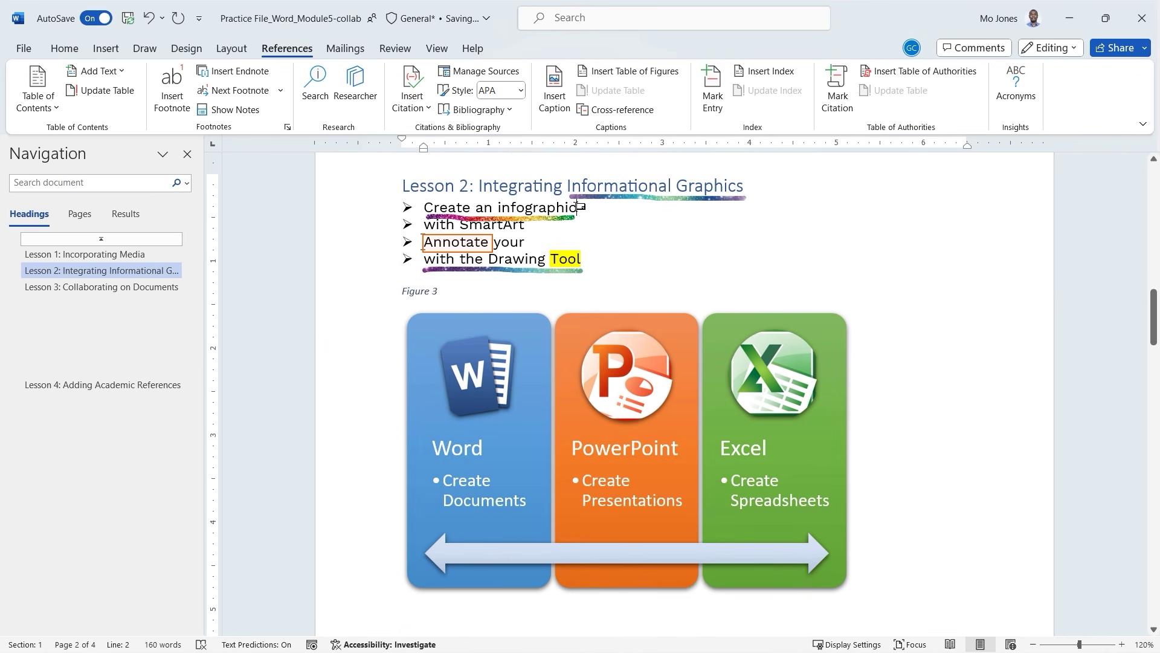
double_click(582, 206)
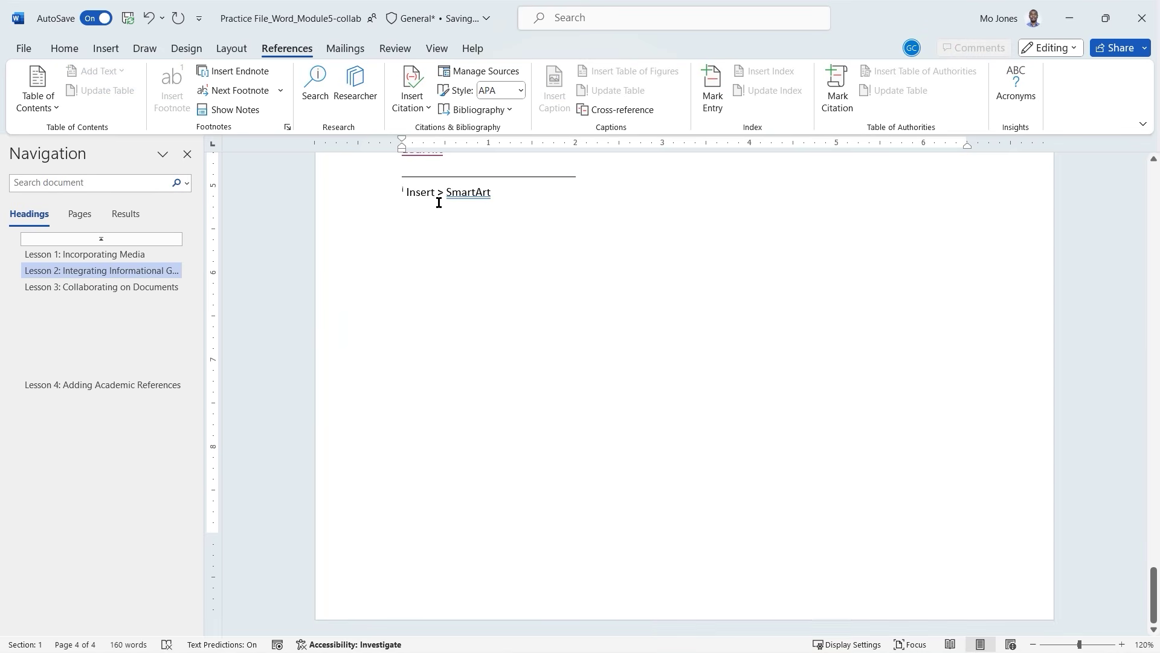
double_click(451, 194)
left_click(451, 194)
Repeat the jump to the Lesson 2 reference and return to the Insert > SmartArt endnote.
right_click(437, 193)
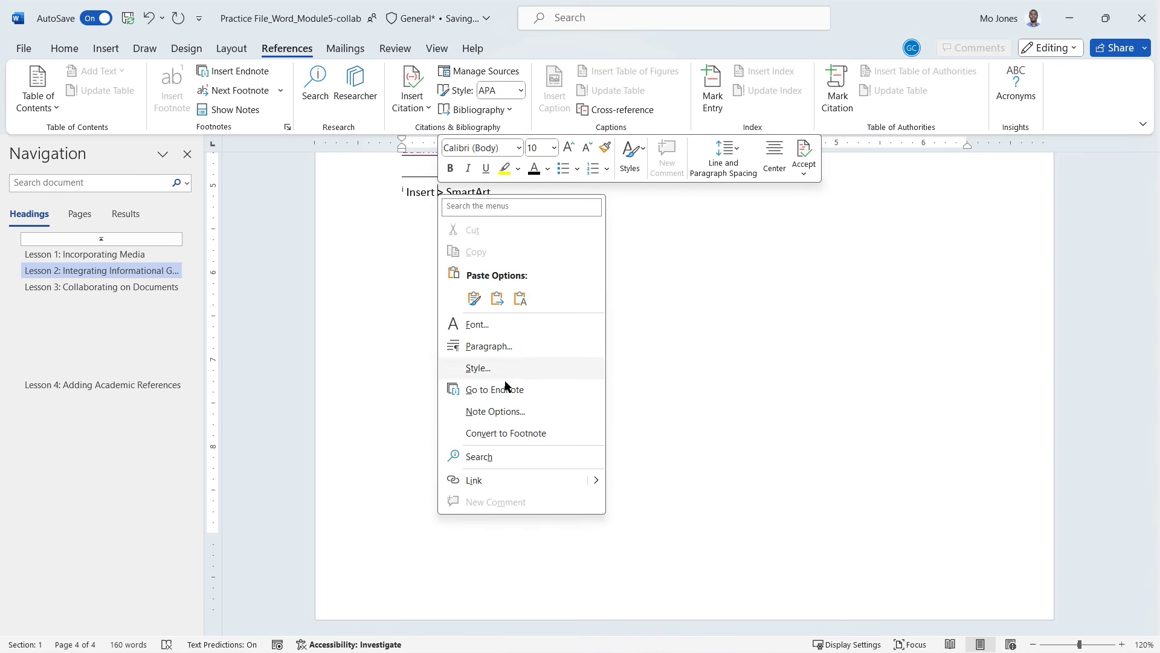
left_click(506, 389)
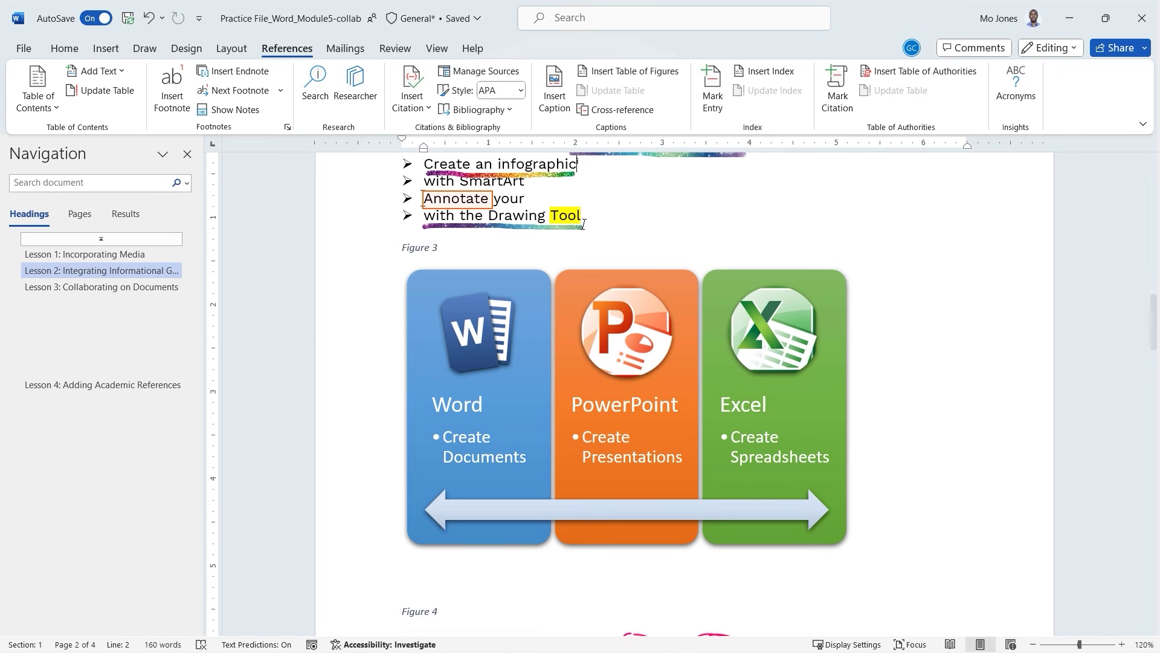
double_click(581, 163)
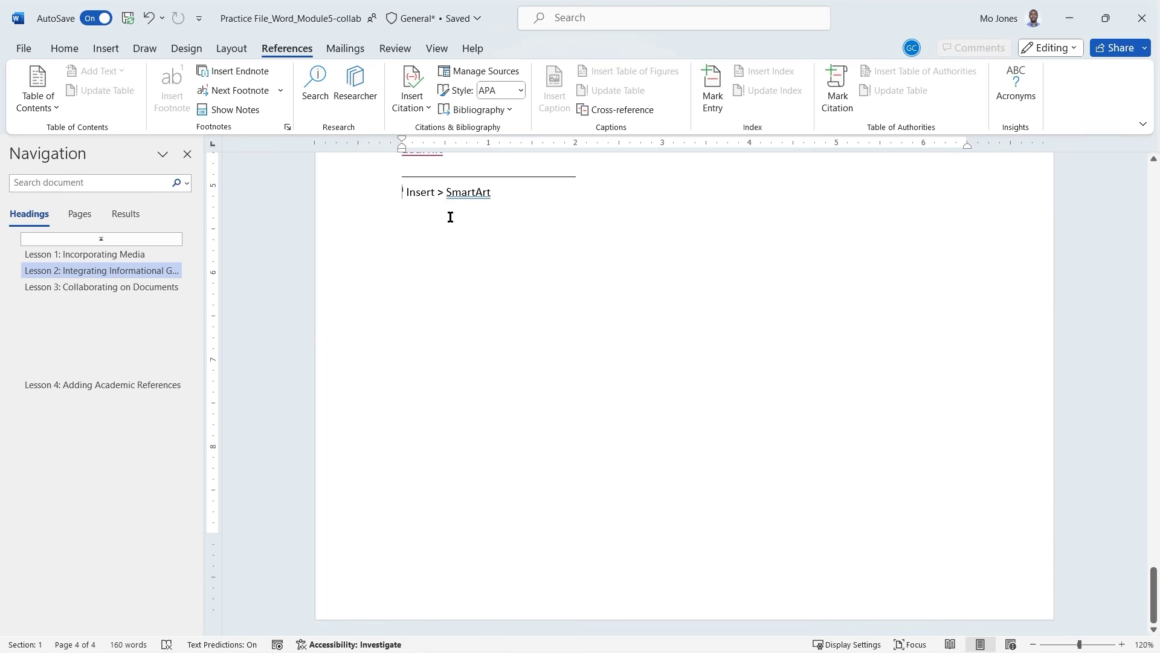
double_click(412, 270)
left_click(440, 323)
scroll(509, 352, "up", 3)
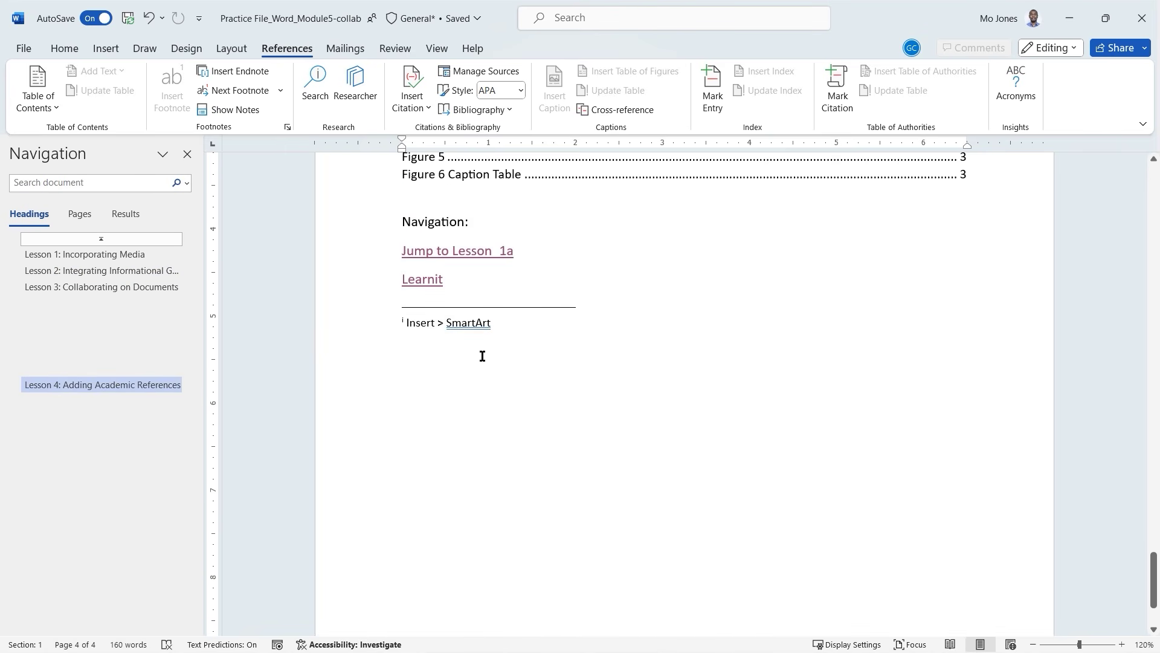
left_click(462, 289)
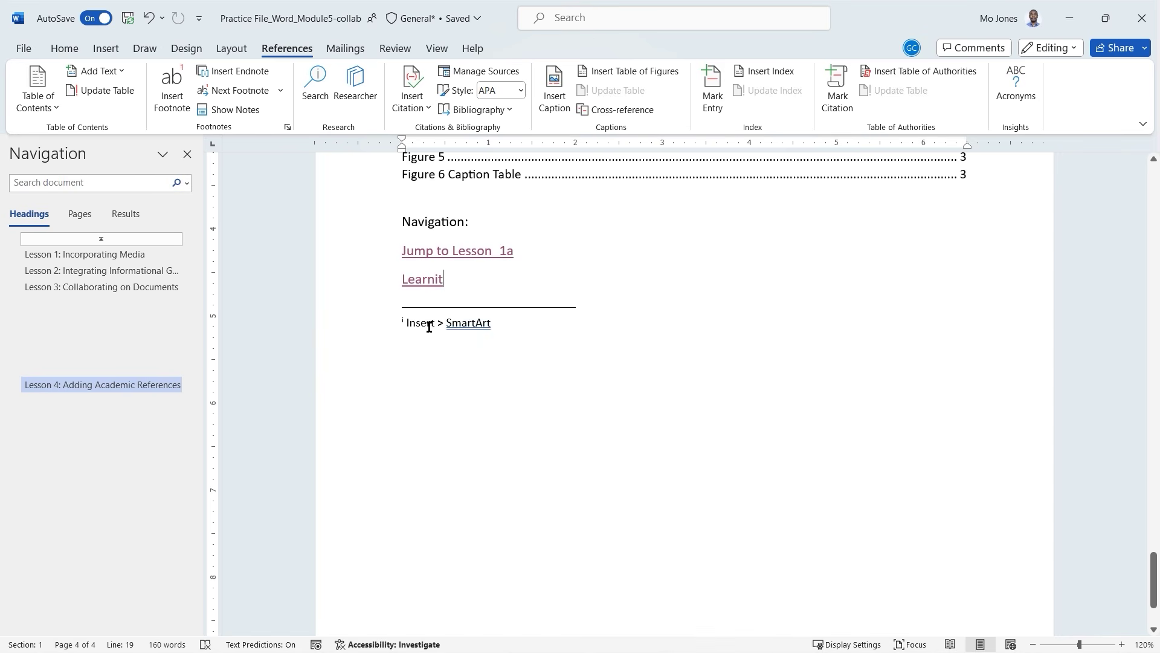
double_click(454, 322)
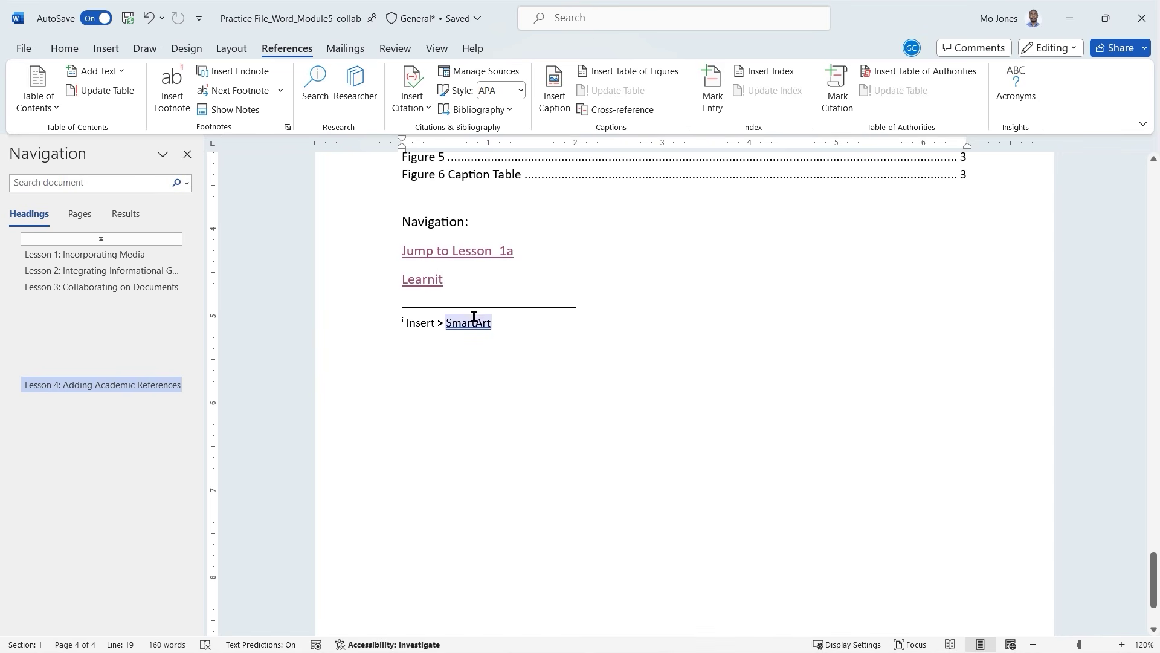
left_click(439, 324)
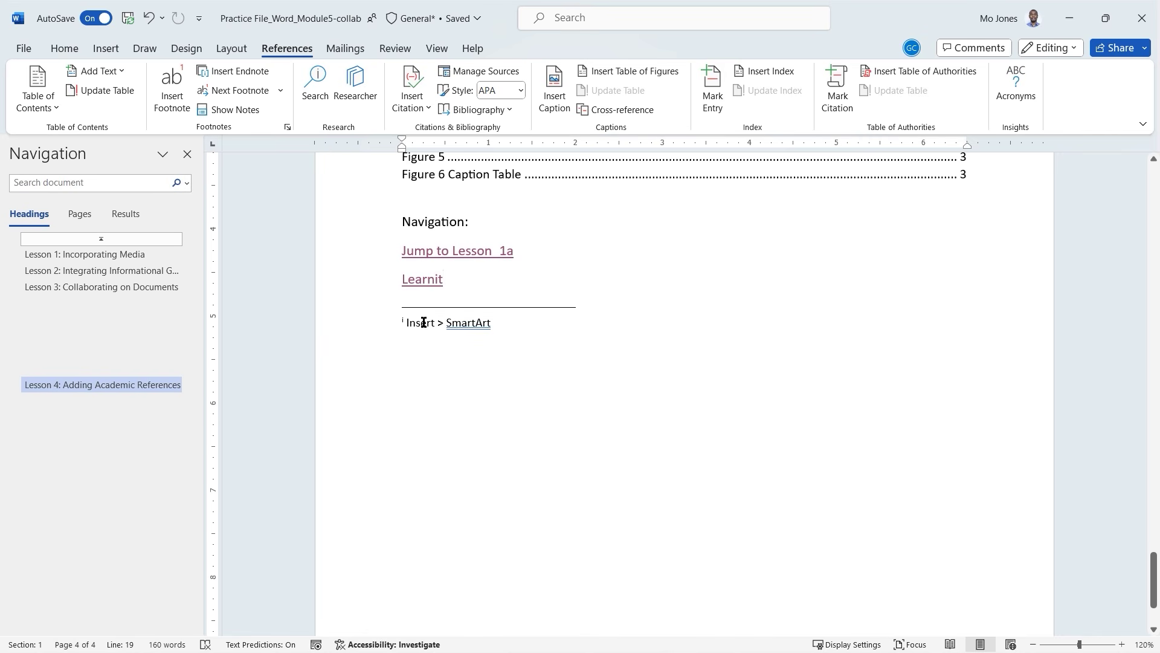
right_click(424, 323)
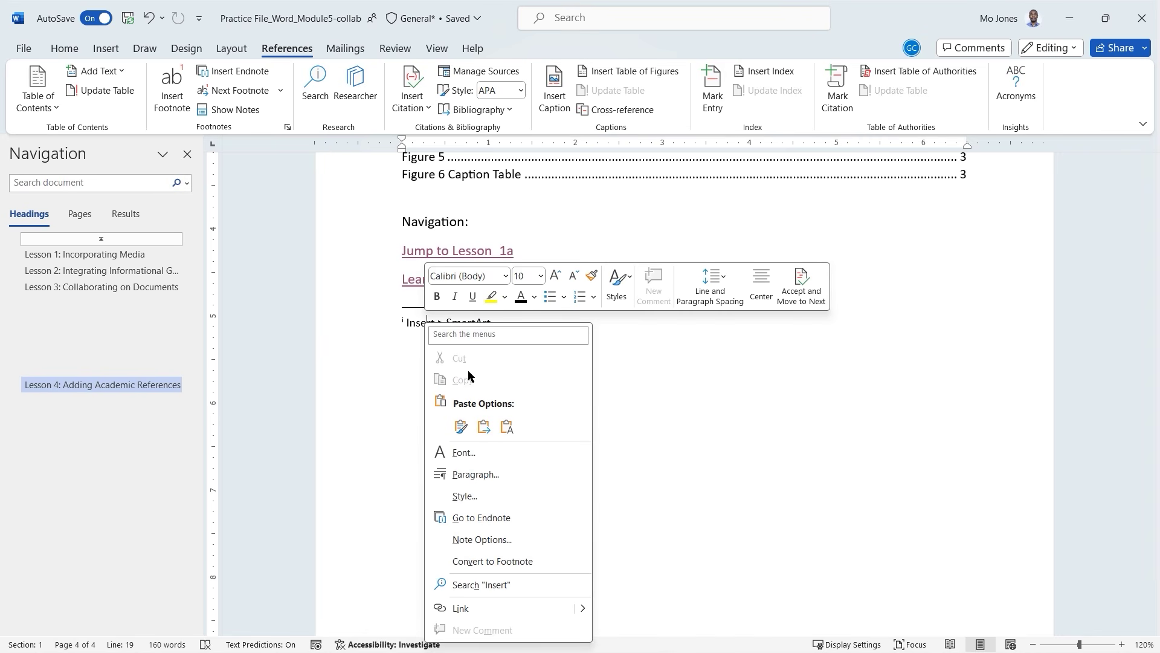
left_click(493, 540)
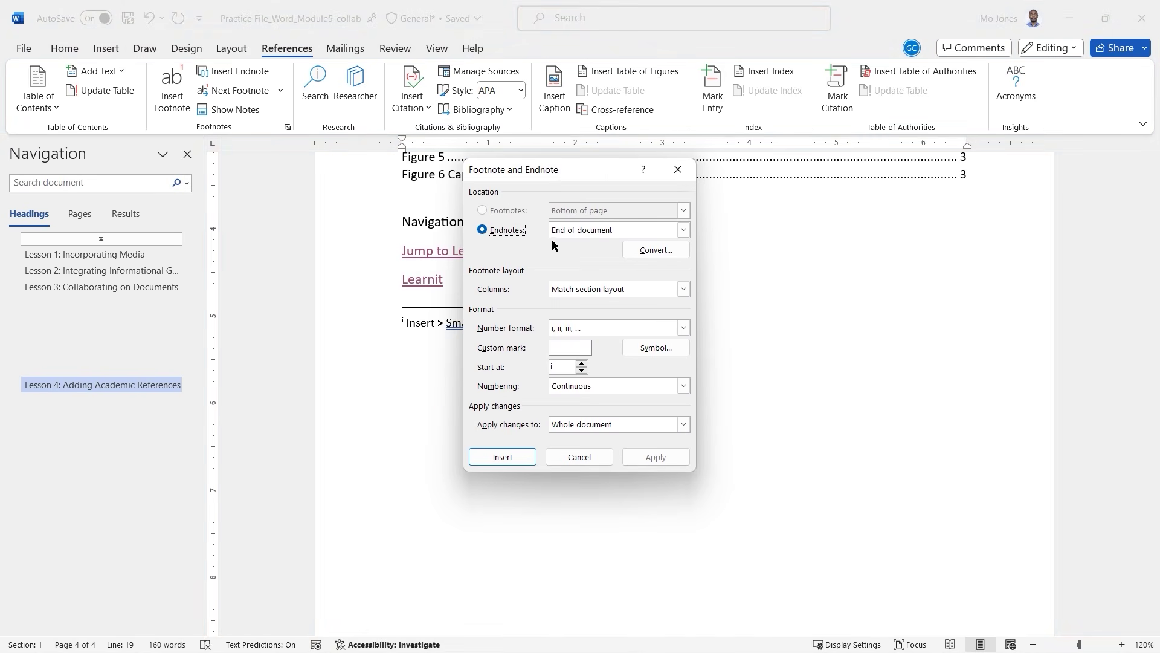
left_click_drag(554, 173, 485, 173)
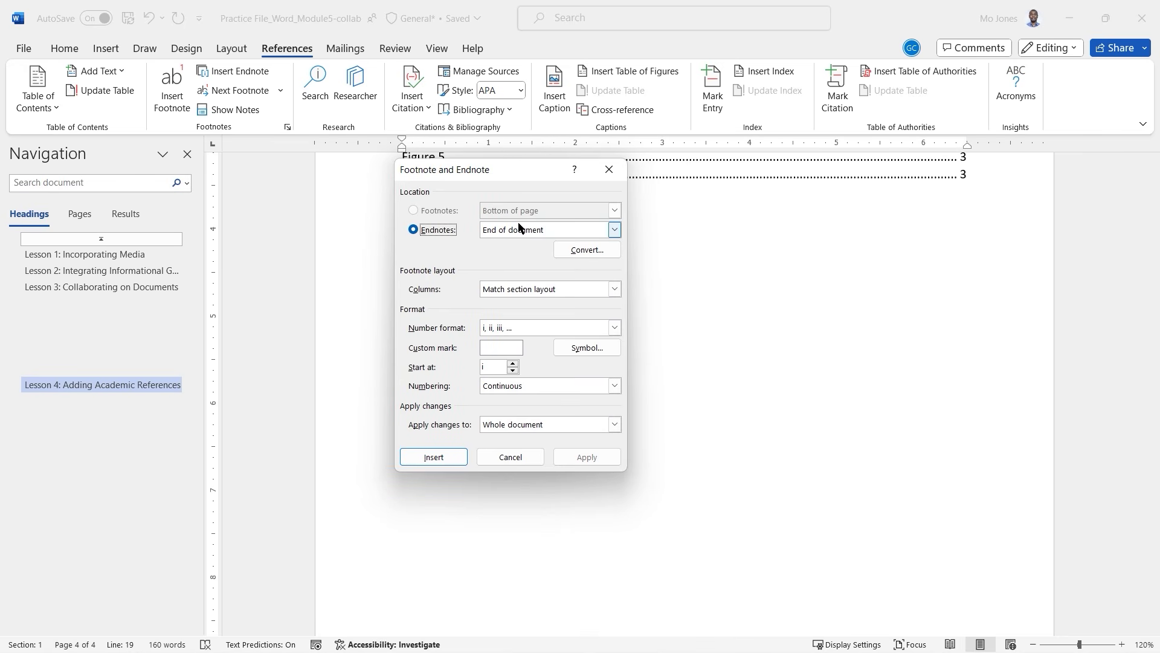
left_click(612, 230)
left_click(440, 253)
left_click(613, 290)
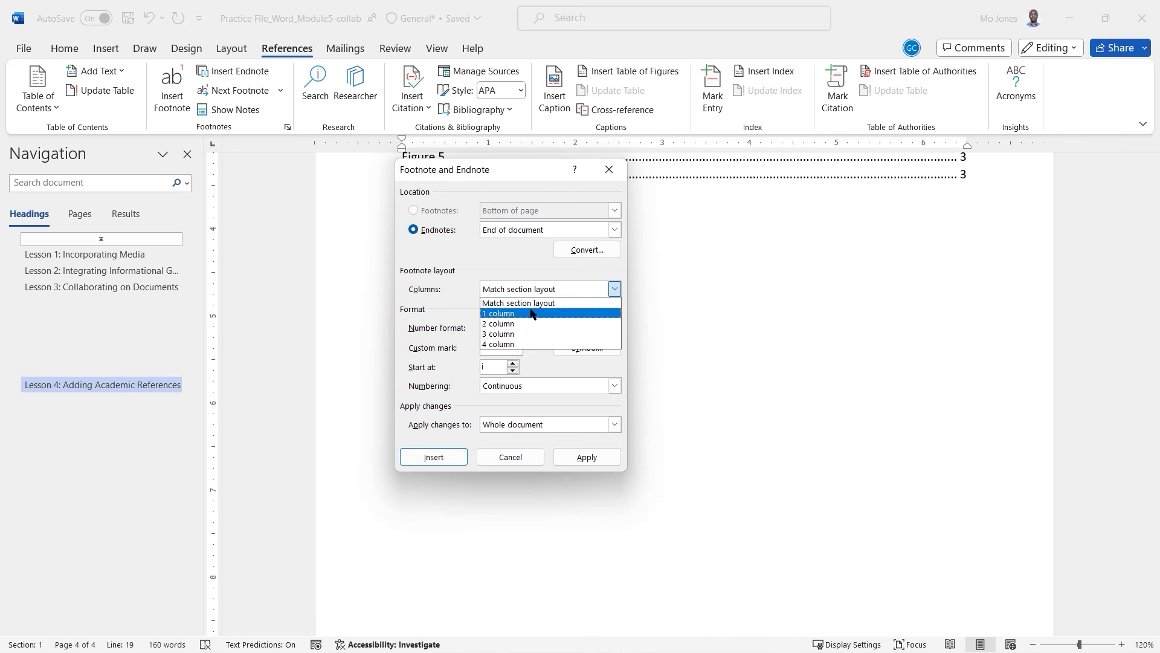
left_click(473, 259)
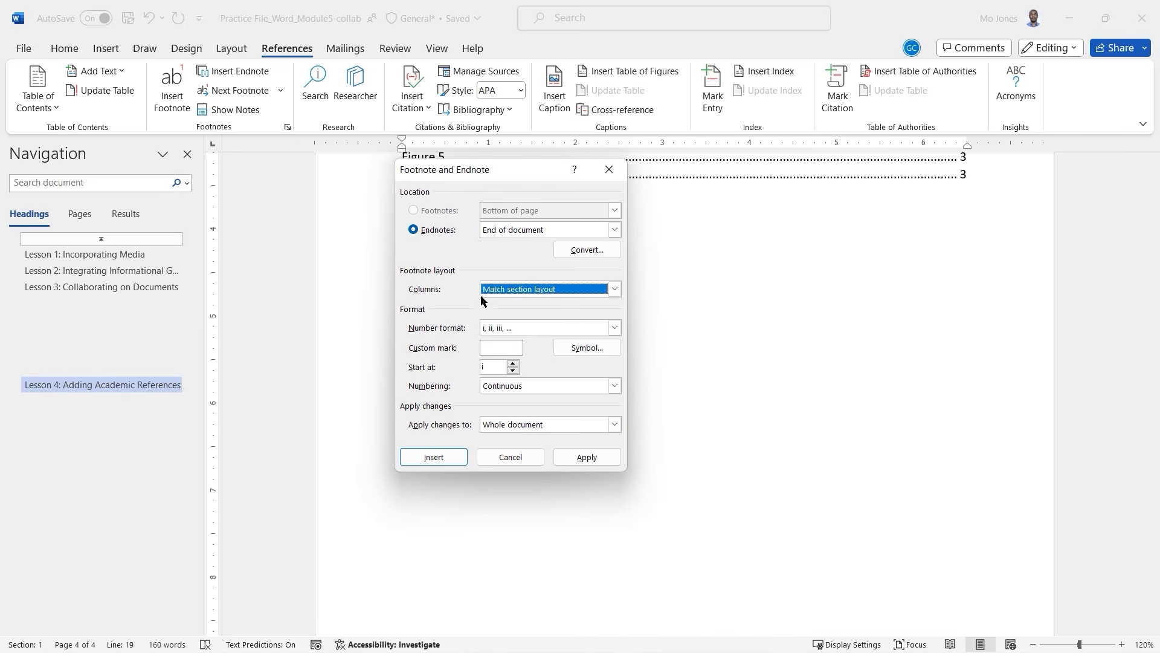
left_click(513, 365)
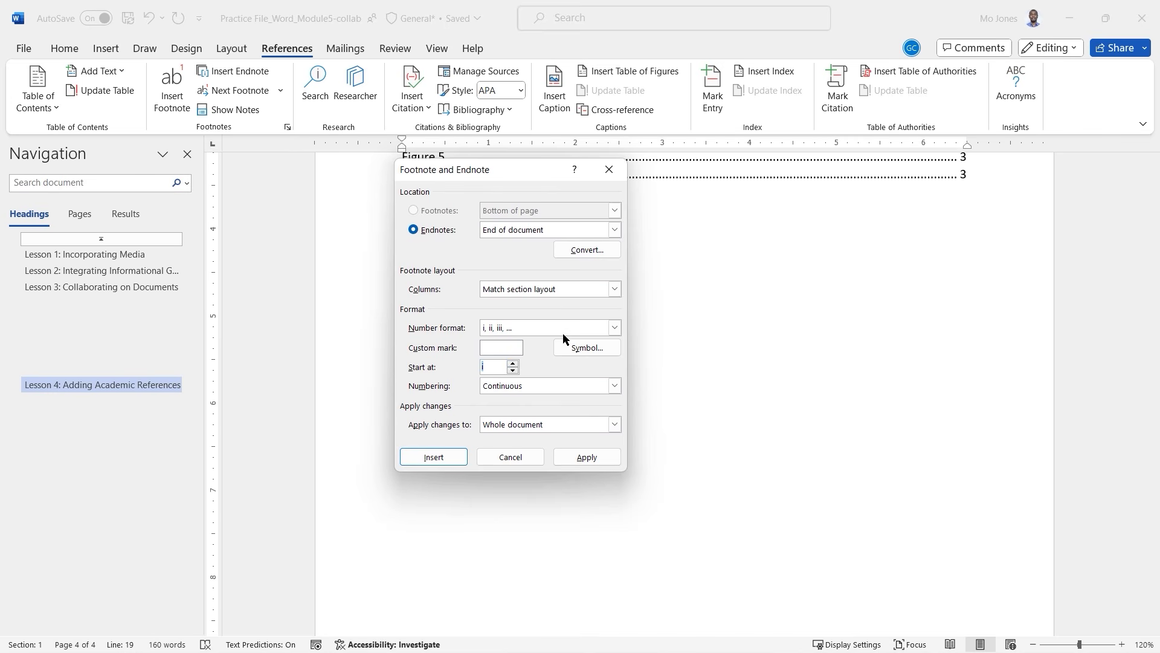
left_click(614, 327)
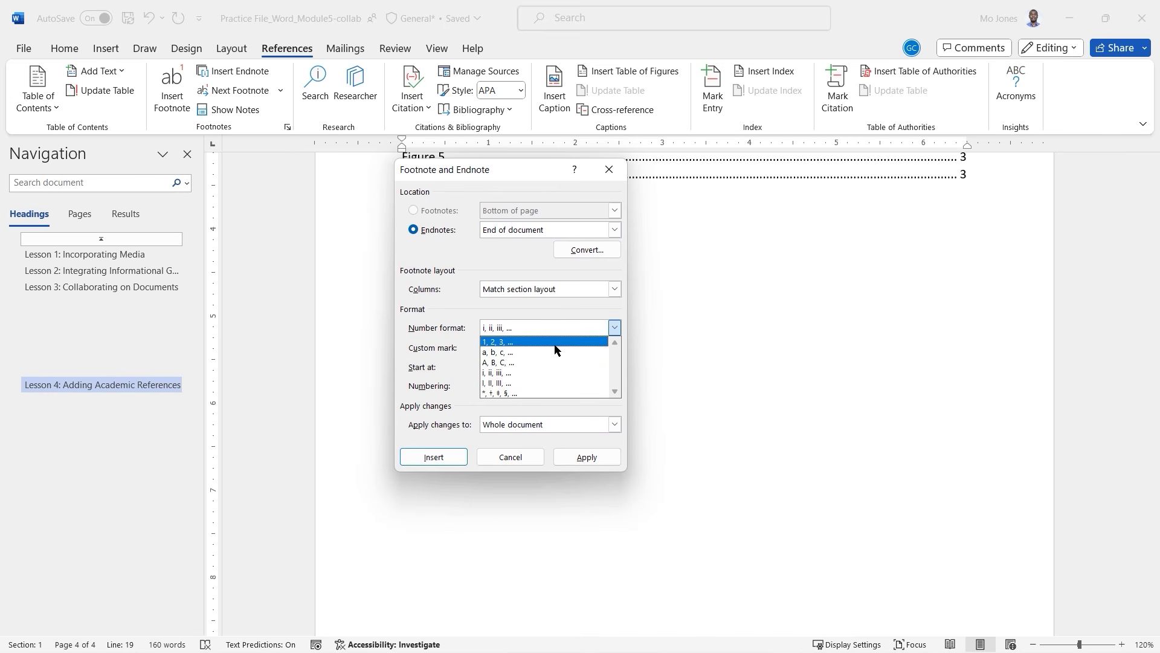
left_click(458, 304)
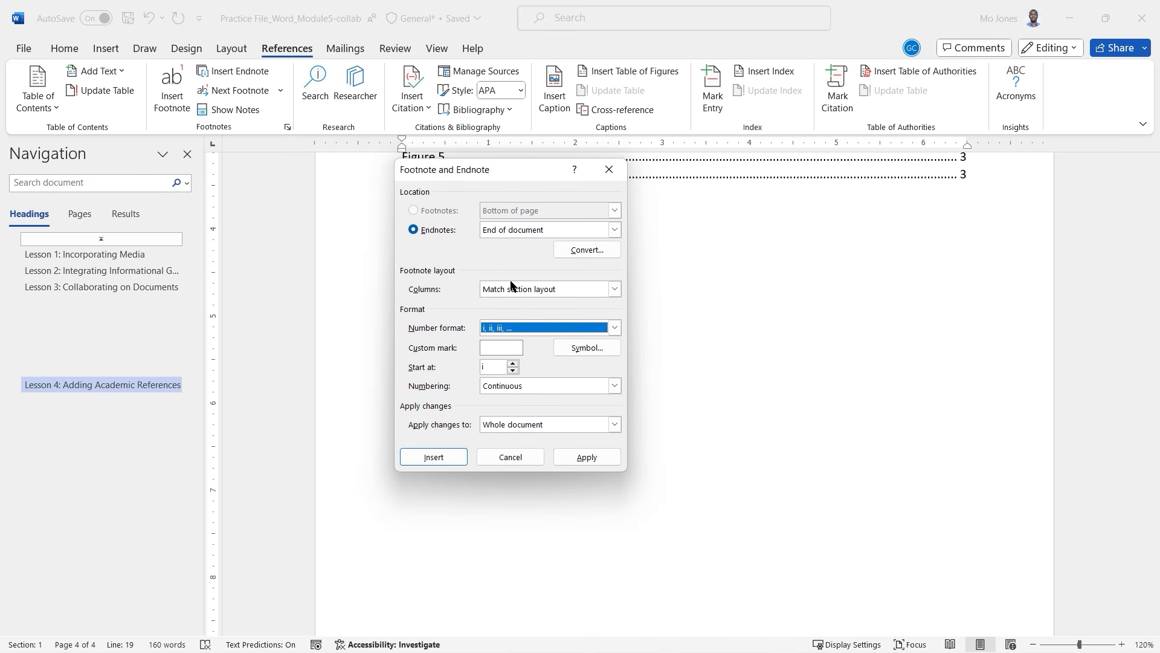
left_click(523, 458)
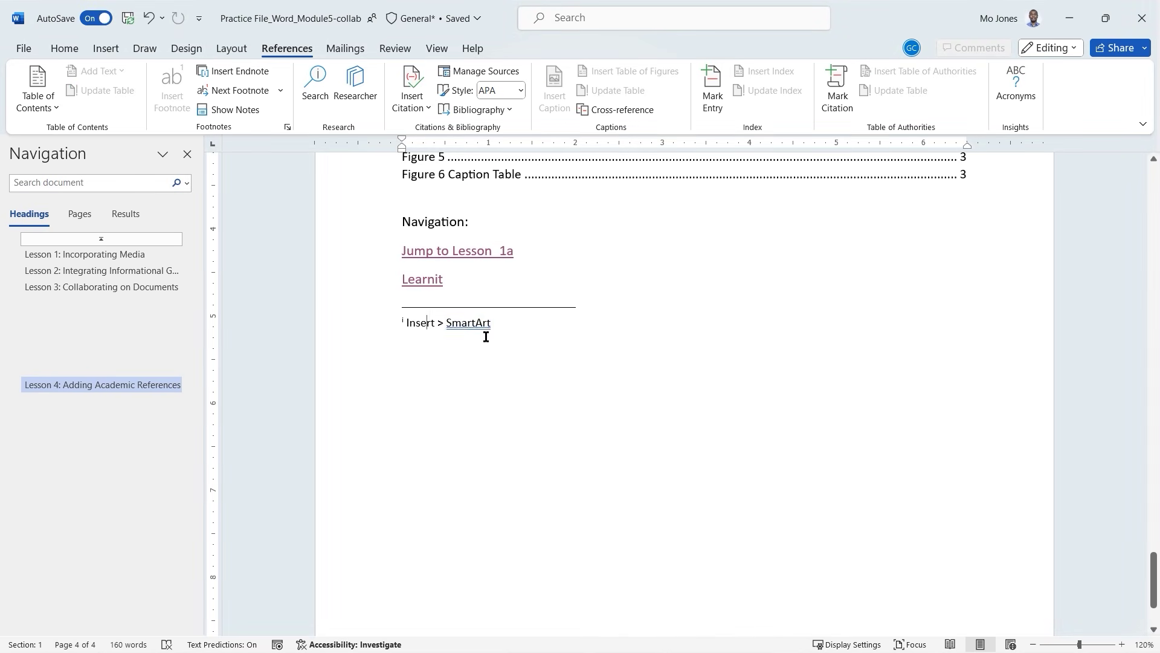
Use the Insert > SmartArt endnote's shortcut menu to return to its Lesson 2 reference mark.
right_click(464, 325)
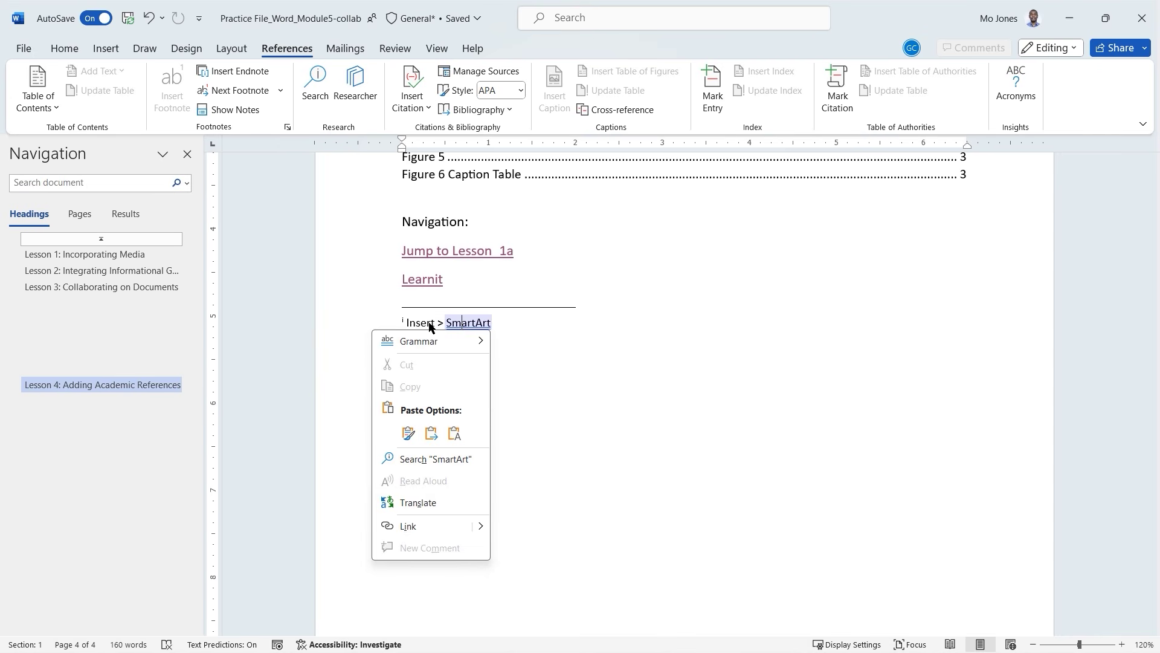
key("Escape")
right_click(404, 321)
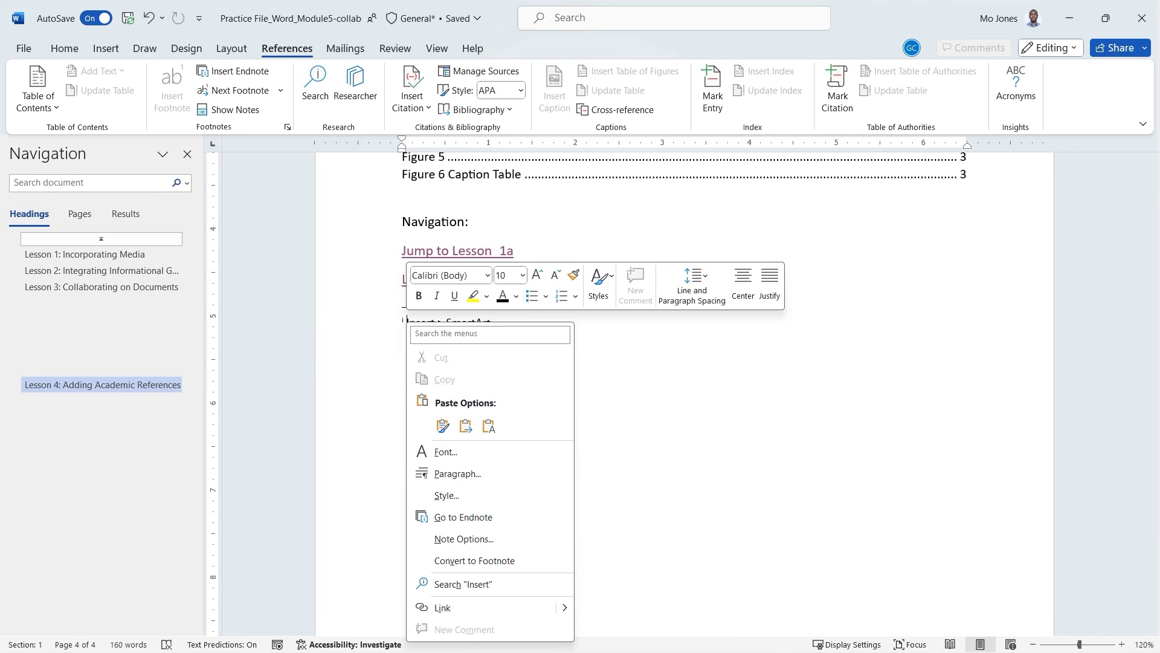
key("Escape")
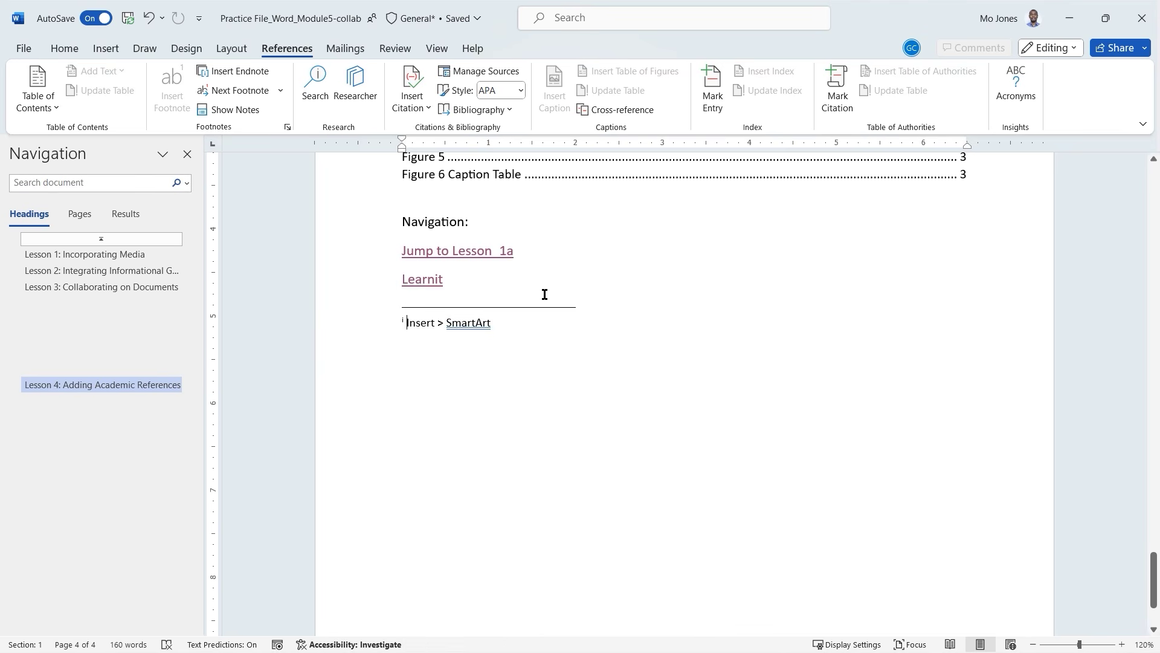
scroll(545, 294, "up", 5)
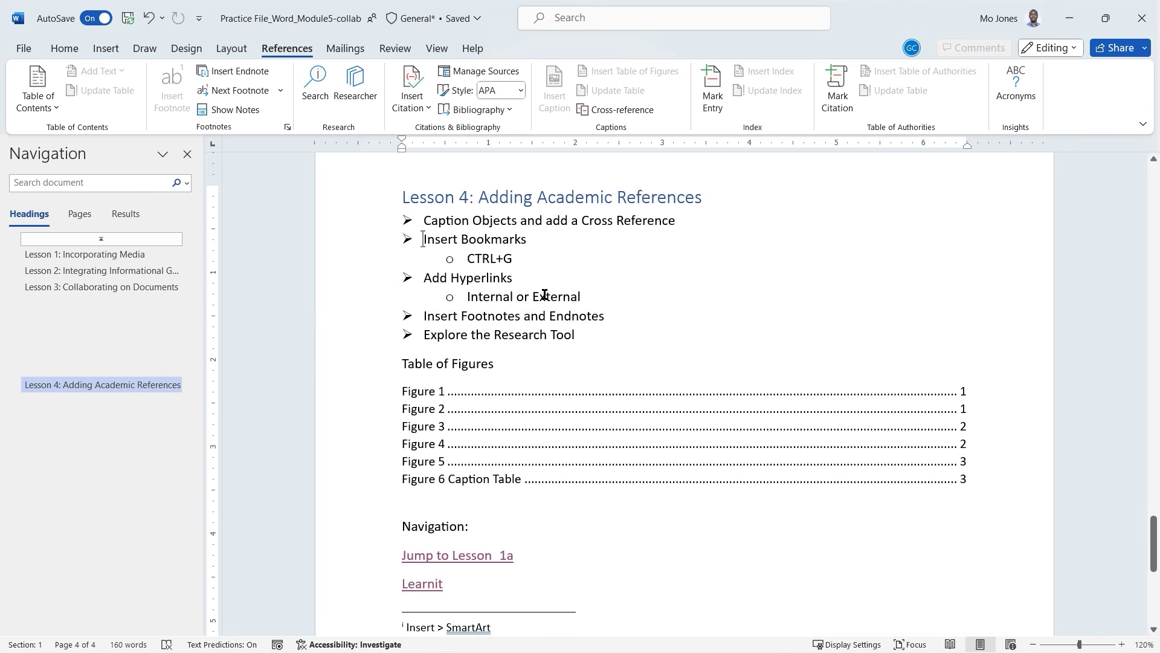
scroll(544, 296, "down", 4)
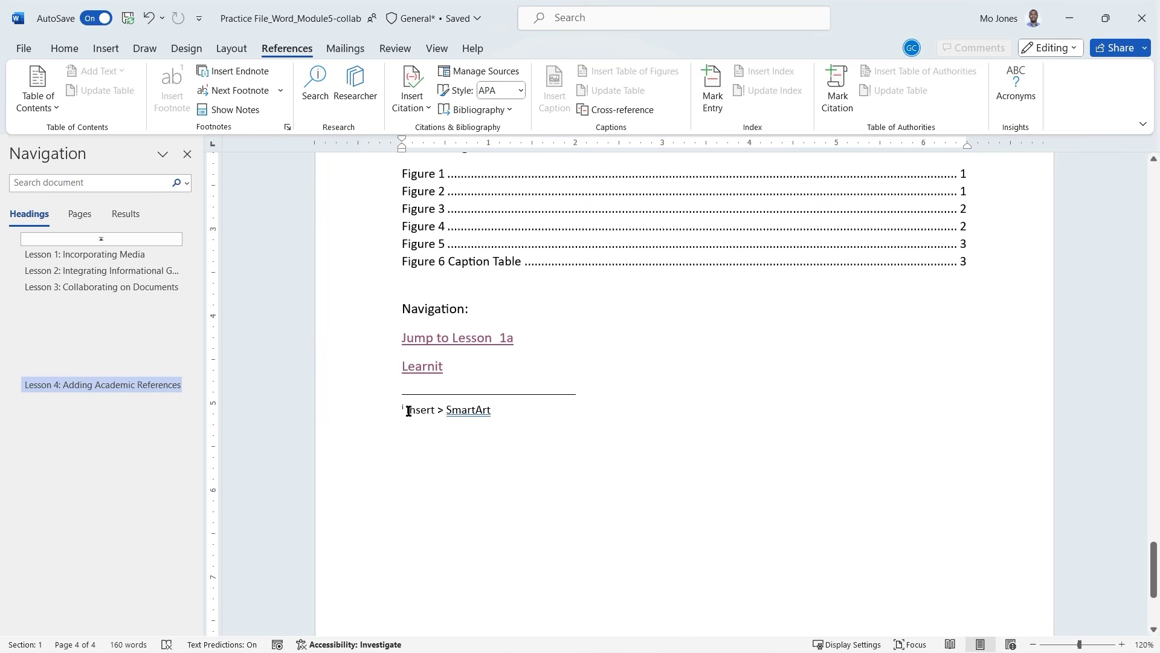
right_click(409, 411)
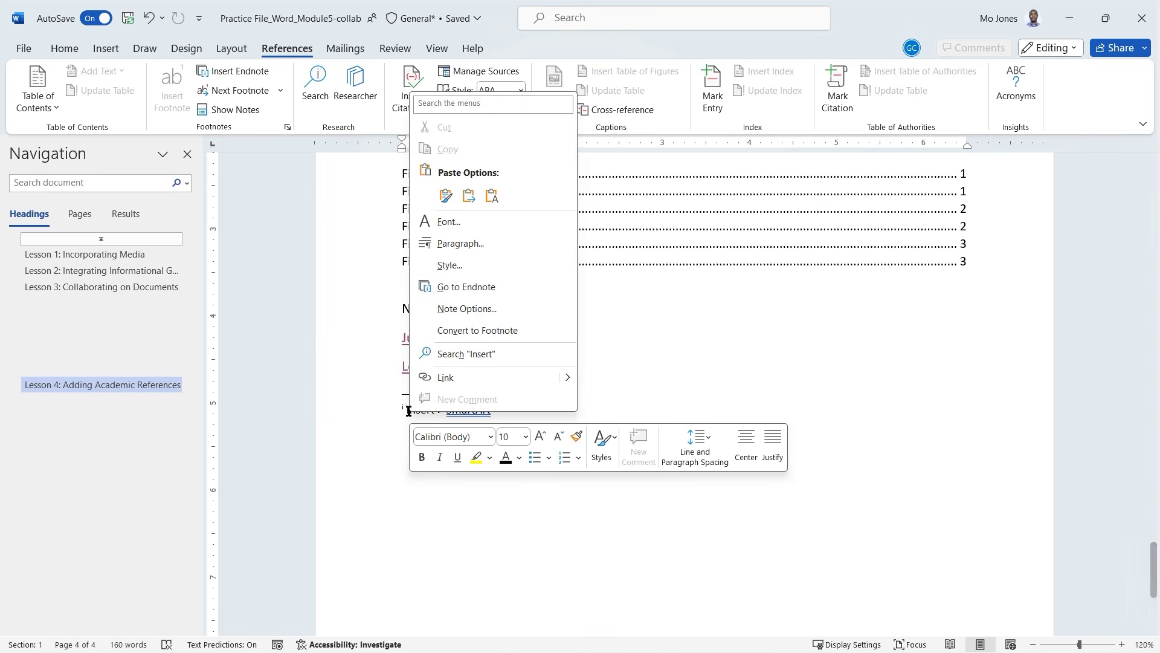
left_click(483, 289)
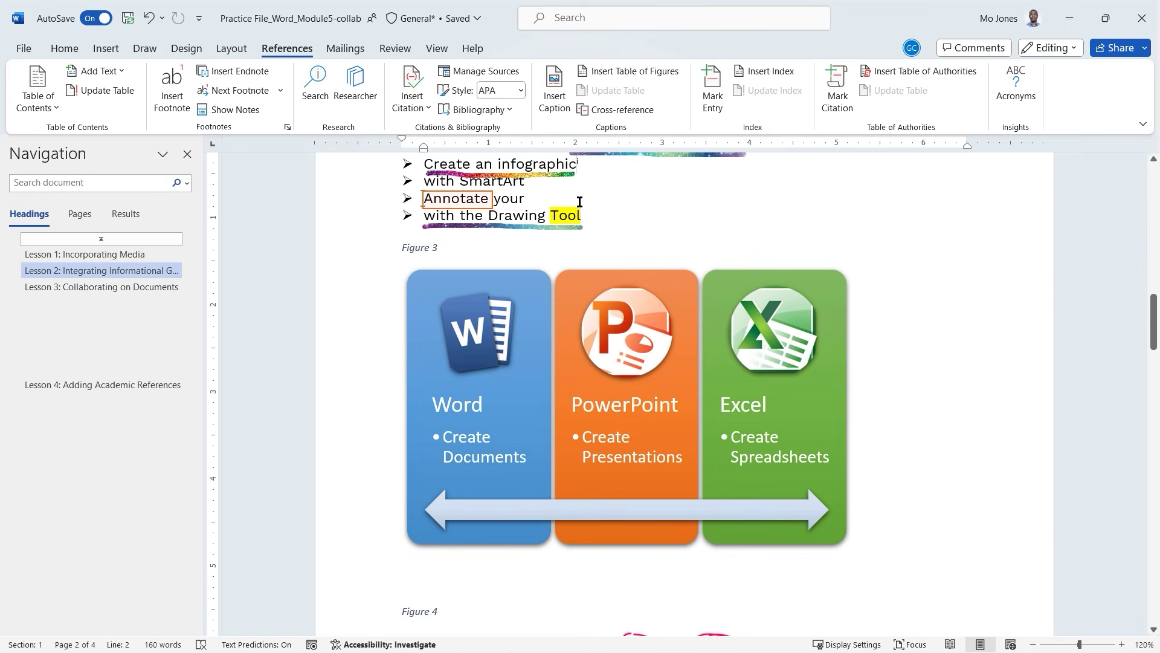
scroll(599, 211, "up", 1)
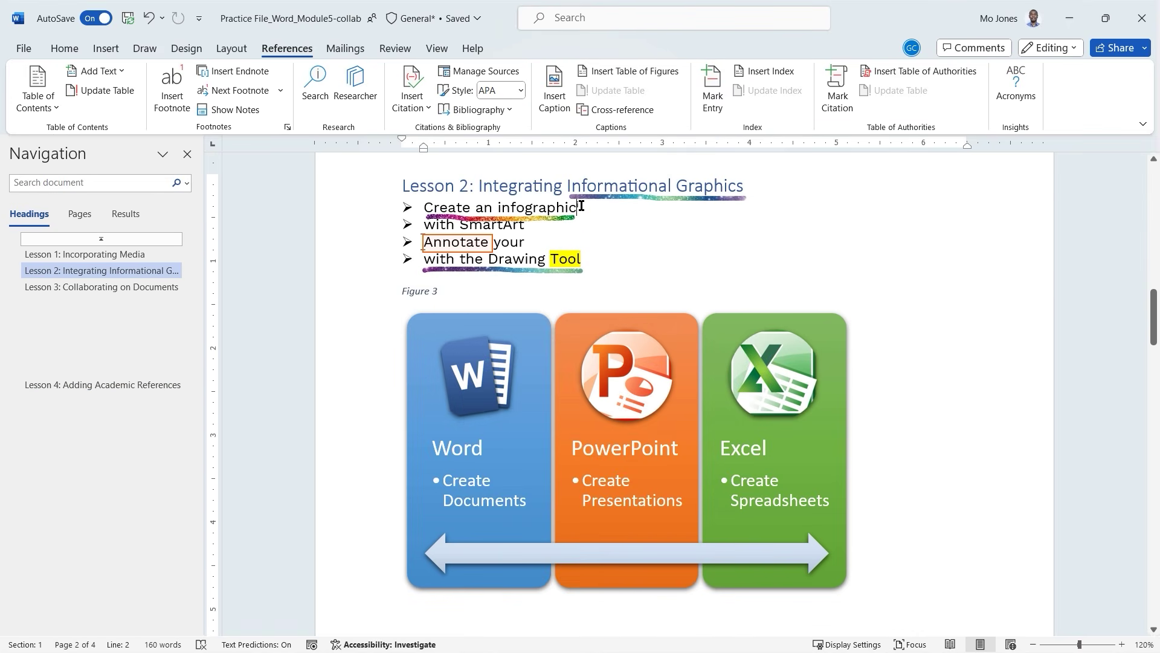
left_click_drag(582, 206, 445, 207)
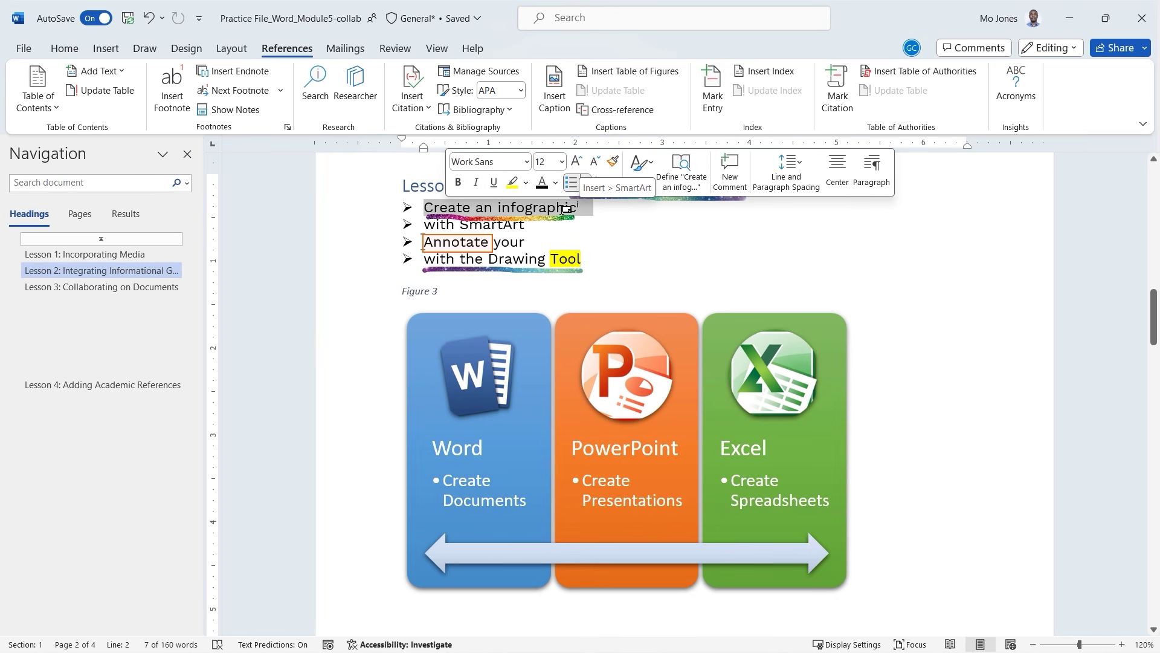
left_click(556, 207)
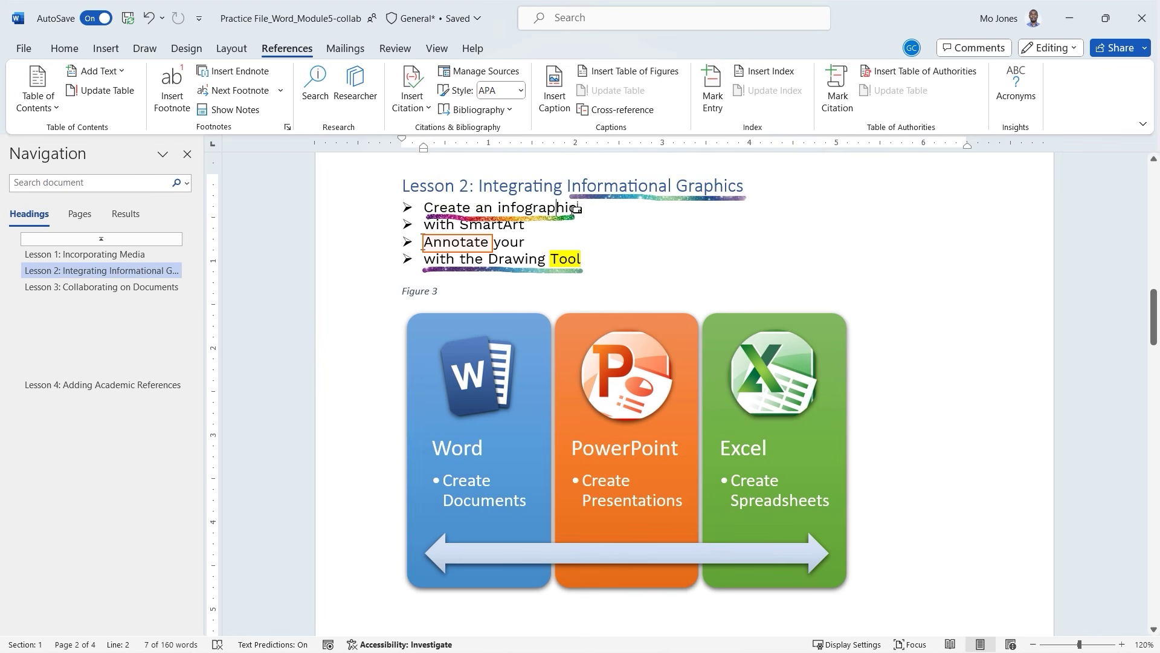
left_click_drag(579, 207, 463, 208)
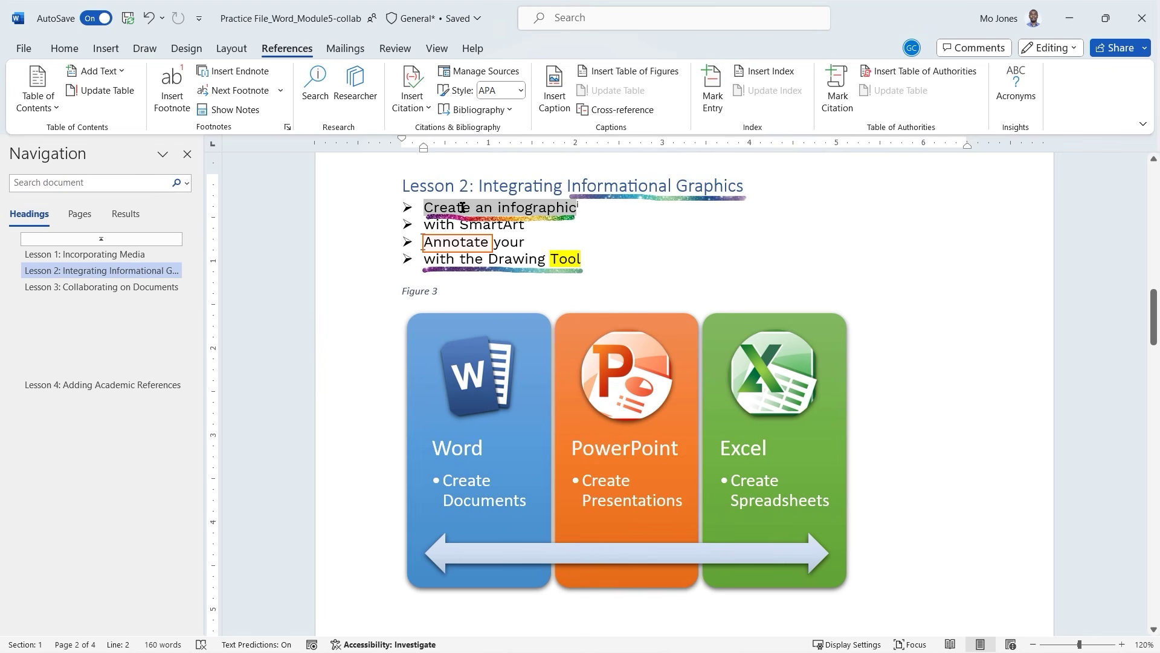
left_click(588, 208)
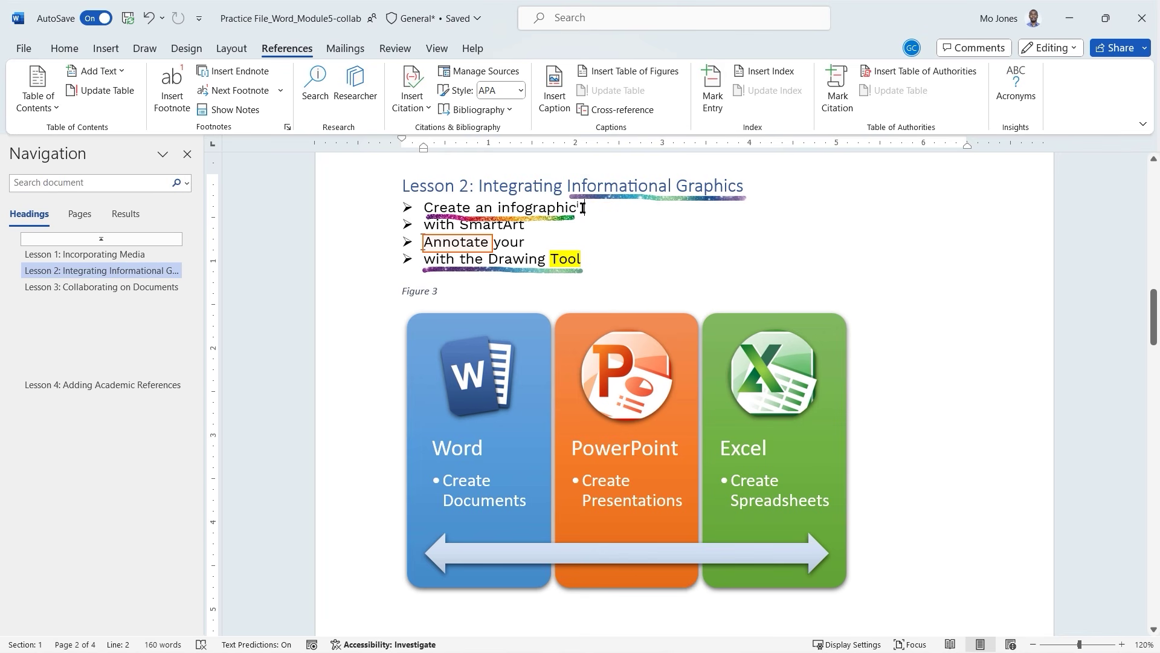
left_click_drag(582, 206, 451, 206)
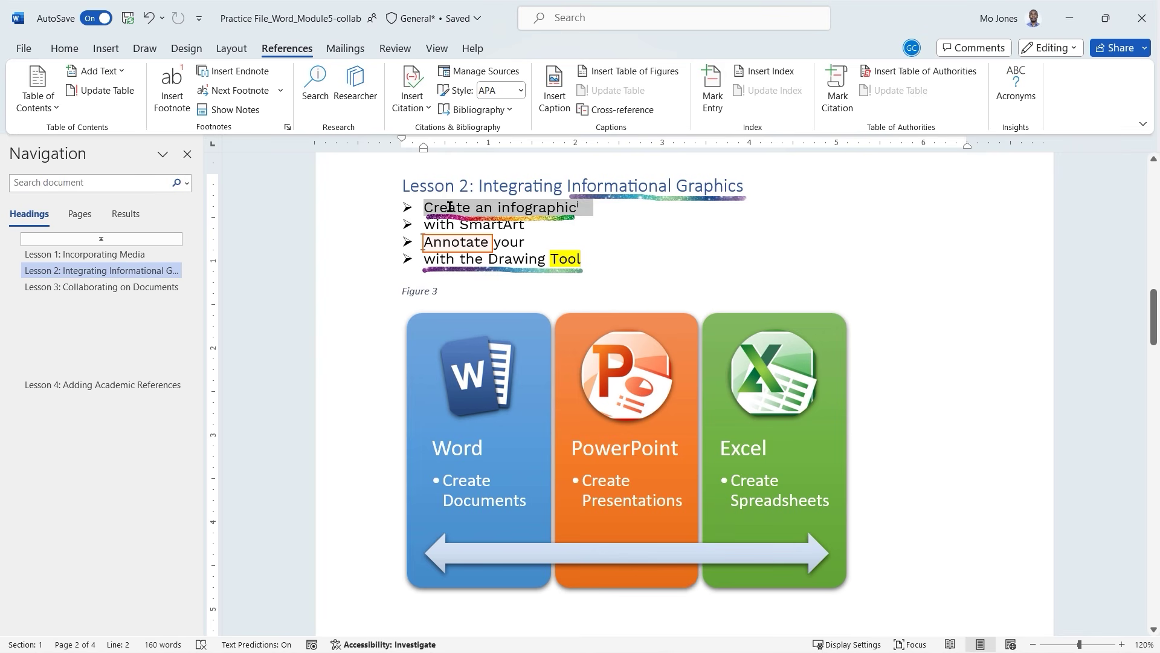
left_click(585, 207)
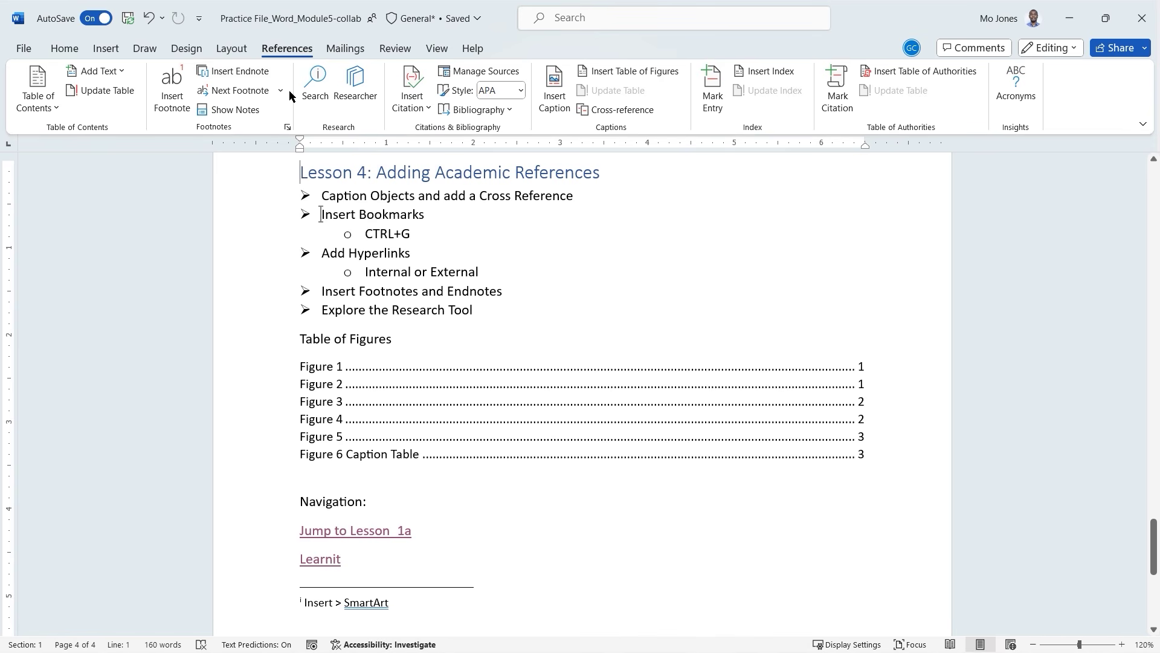
left_click(509, 110)
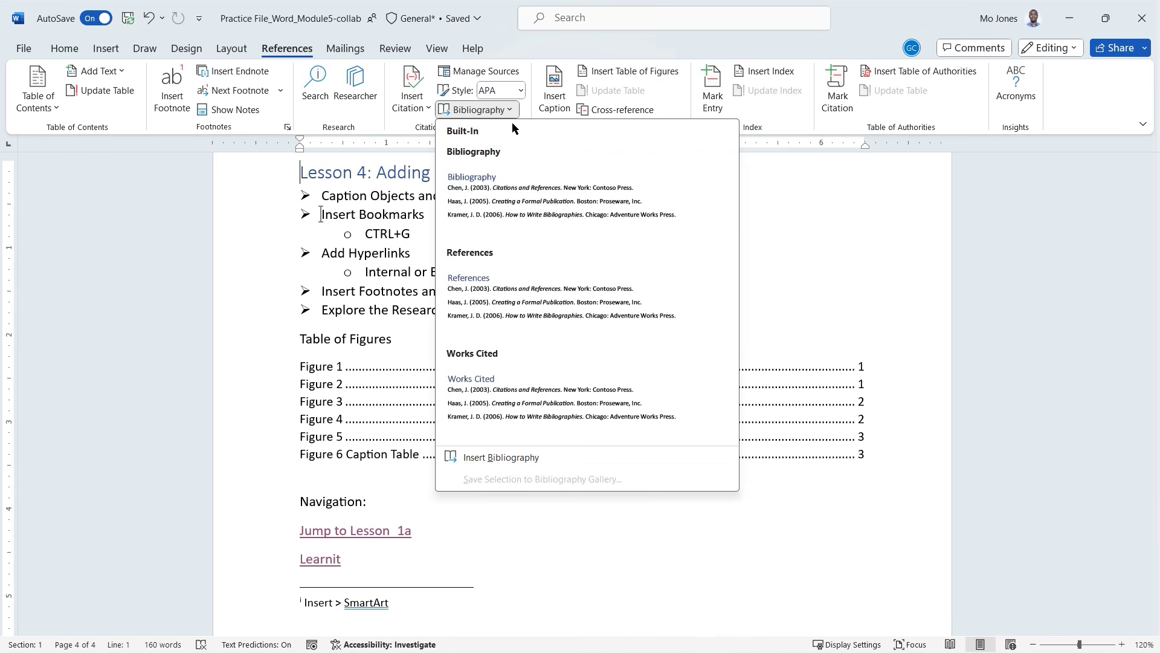
left_click(589, 46)
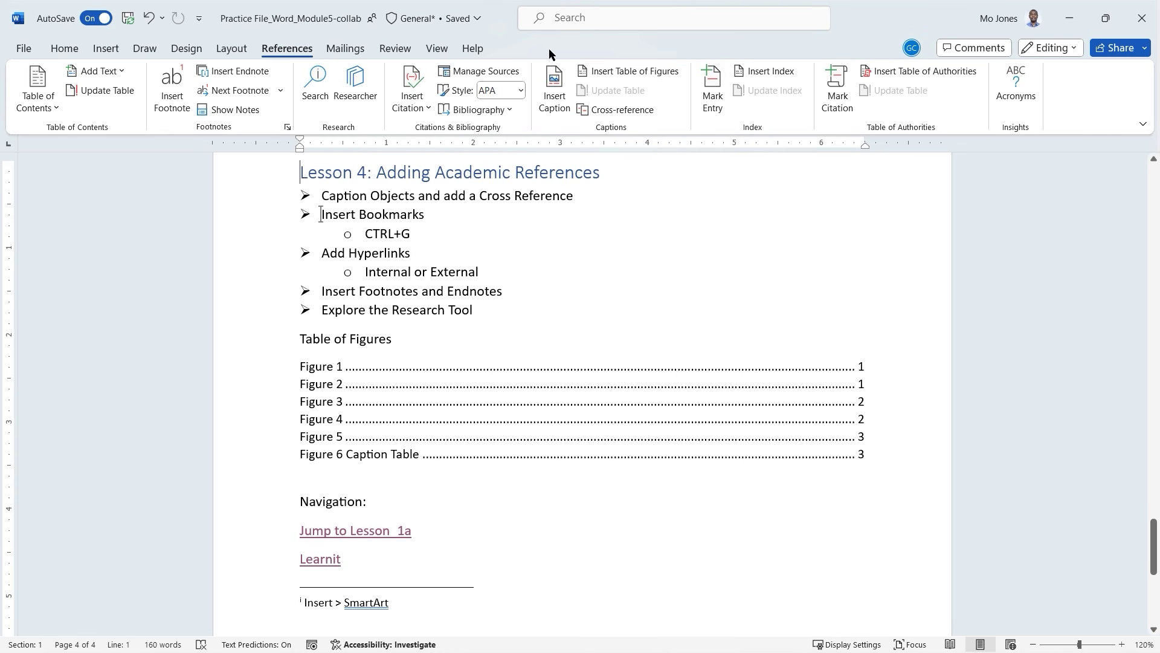
left_click(477, 73)
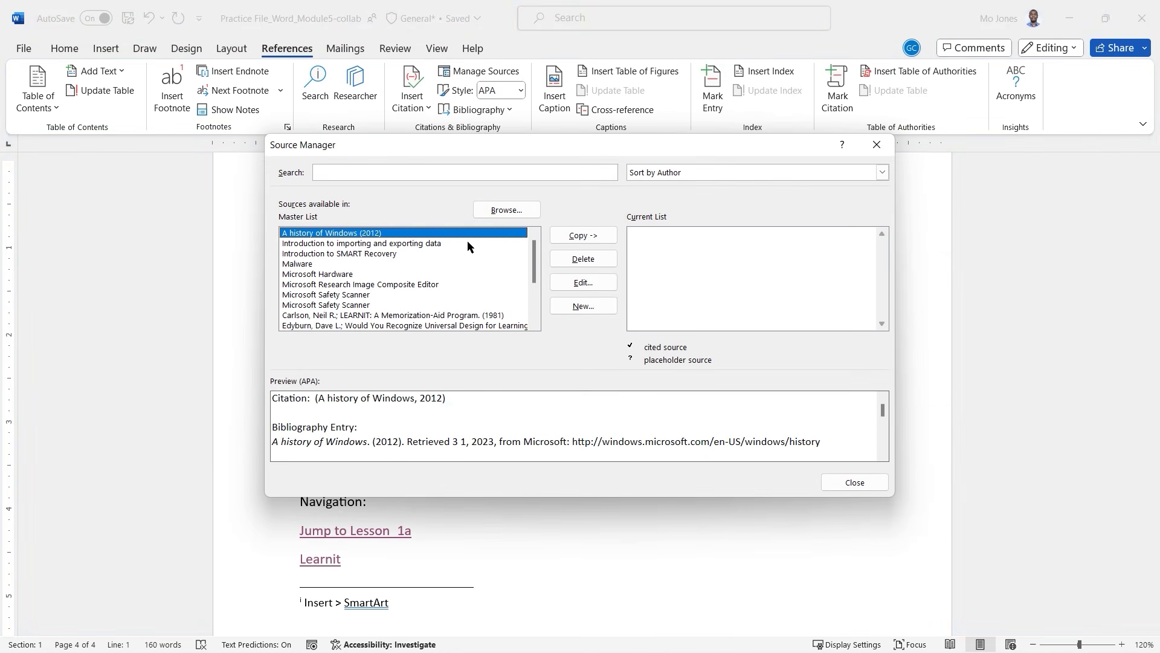
mouse_move(535, 261)
left_mouse_down()
mouse_move(538, 310)
mouse_move(542, 240)
left_mouse_up()
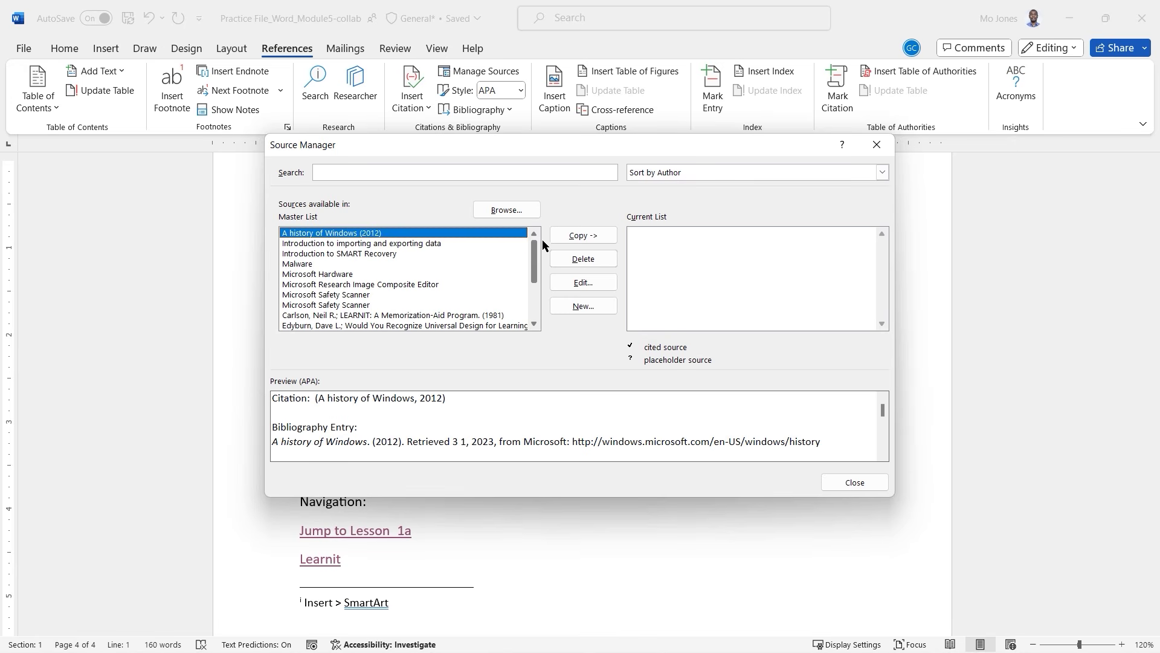
left_click(854, 481)
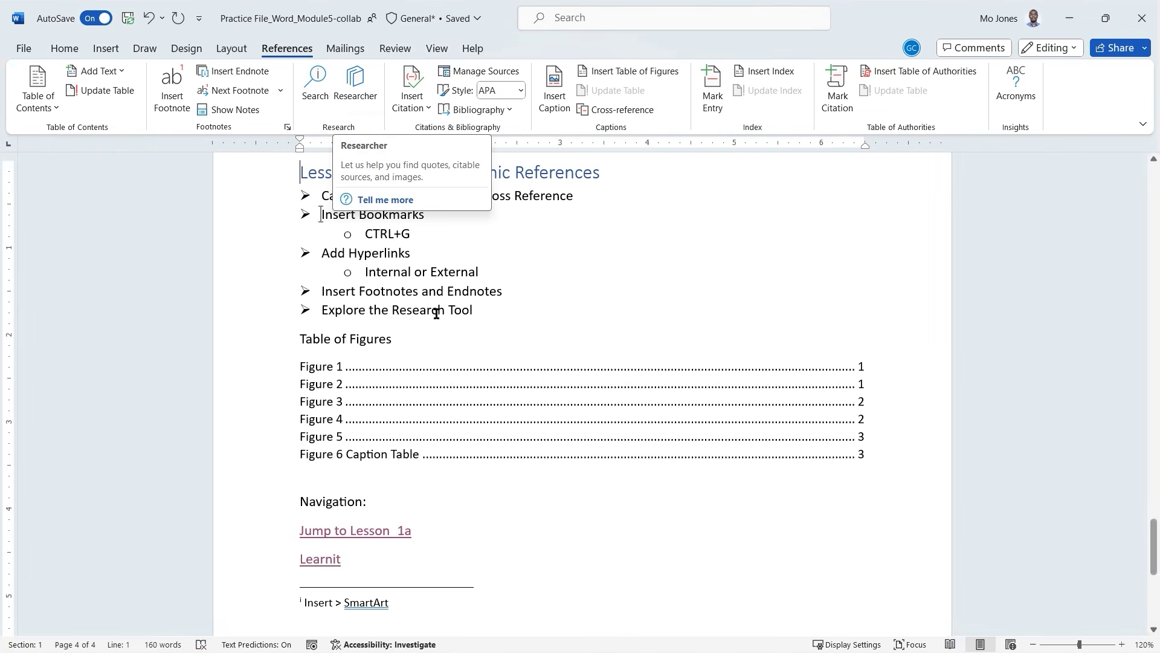
Add a blank line after the Table of Figures, then bring up References > Researcher.
scroll(484, 478, "down", 2)
scroll(482, 477, "up", 2)
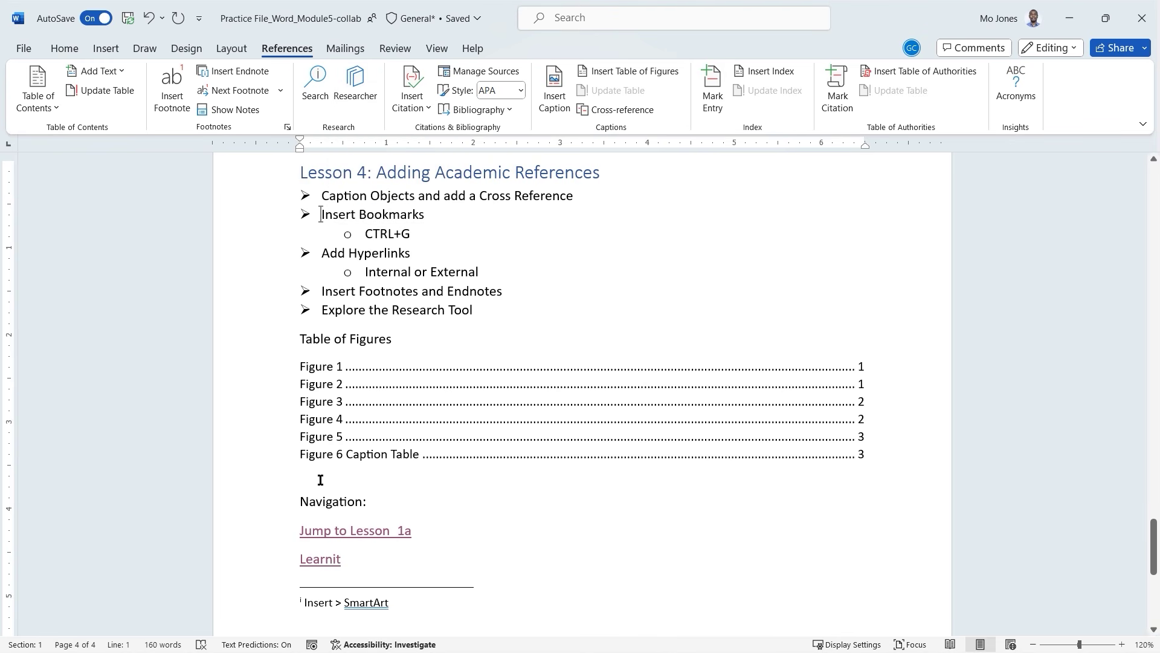
key("Return")
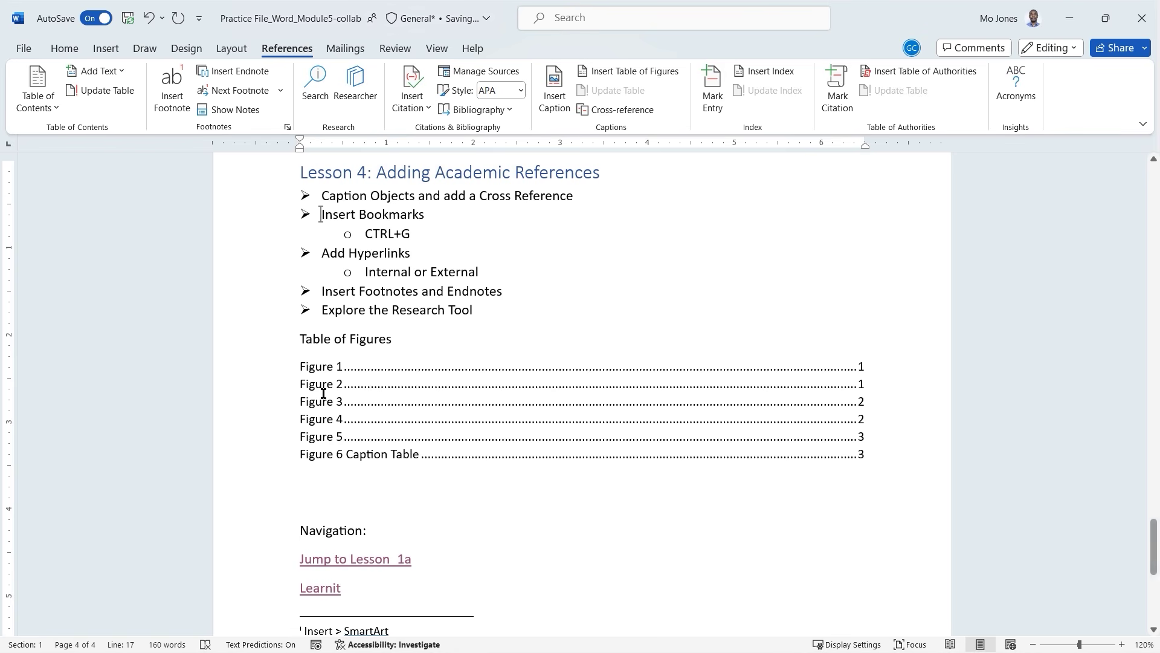
left_click(366, 99)
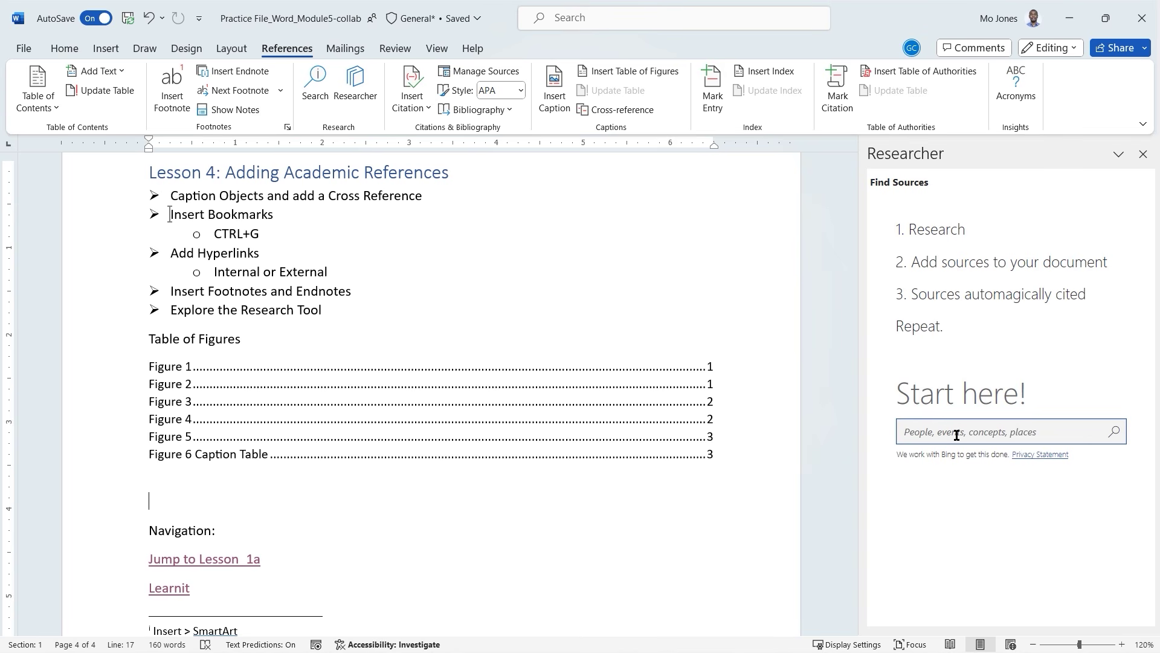
Search Researcher for VBA and view the Visual Basic for Applications topic and its sources.
type("VBA")
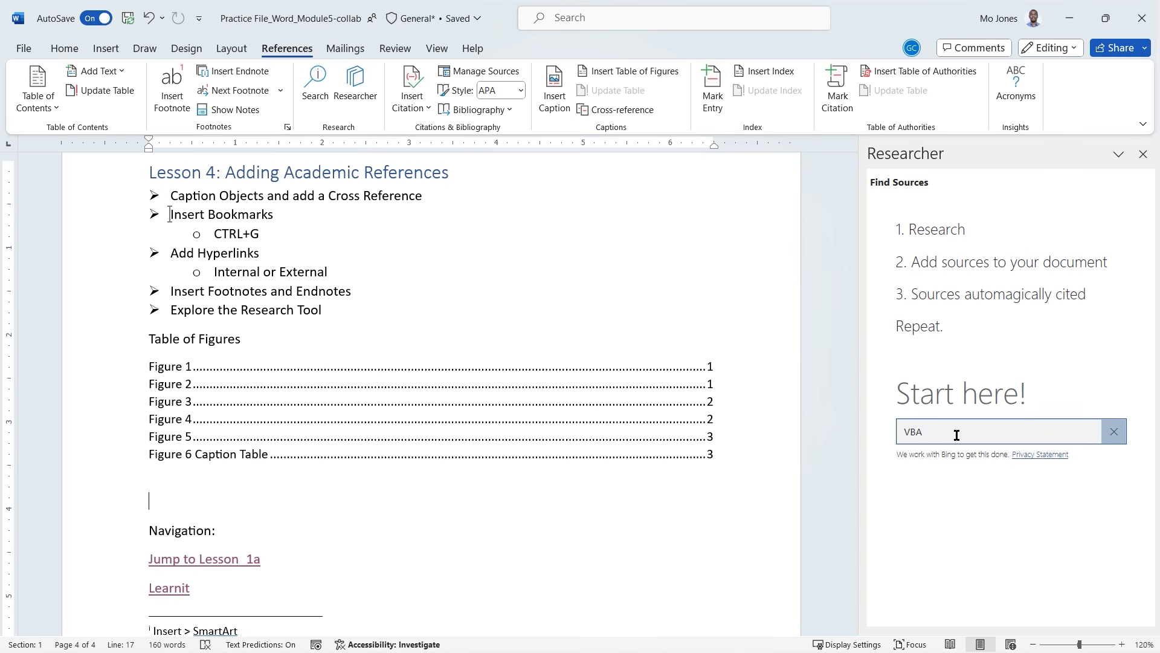
key("Return")
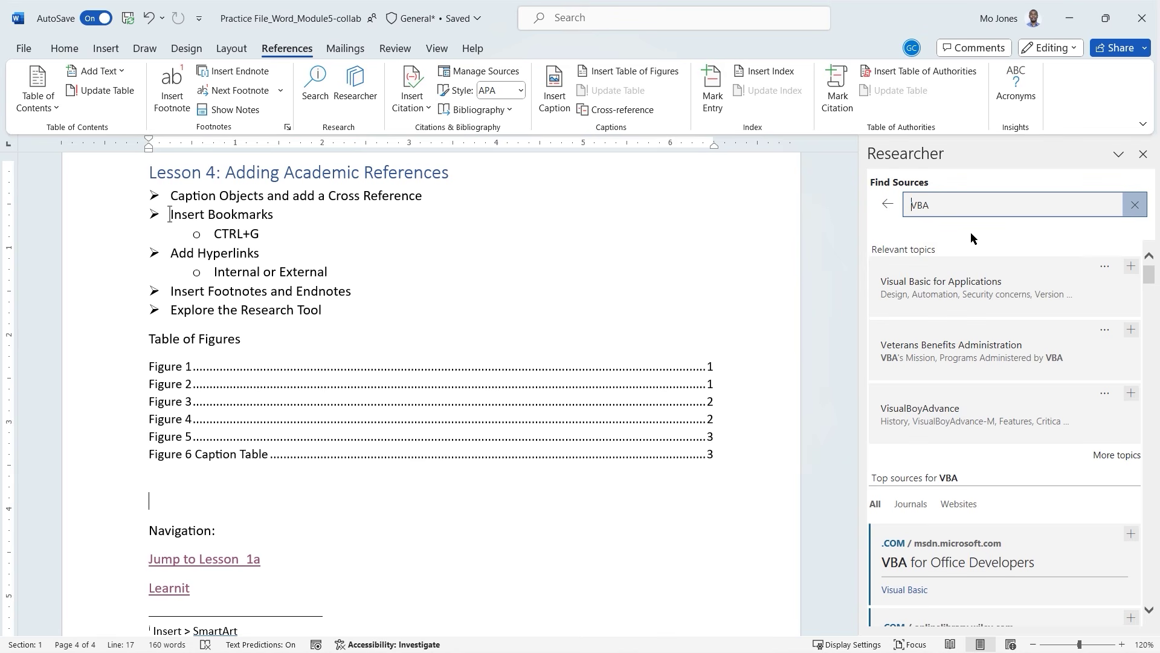
scroll(1029, 303, "down", 3)
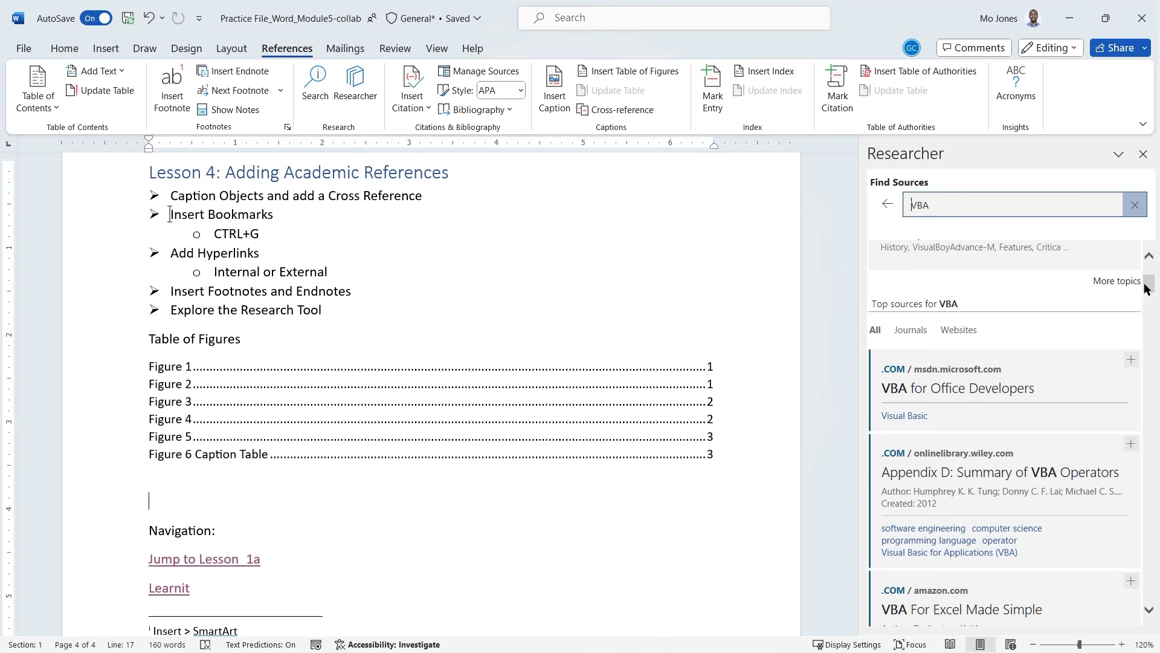
left_click_drag(1151, 284, 1151, 259)
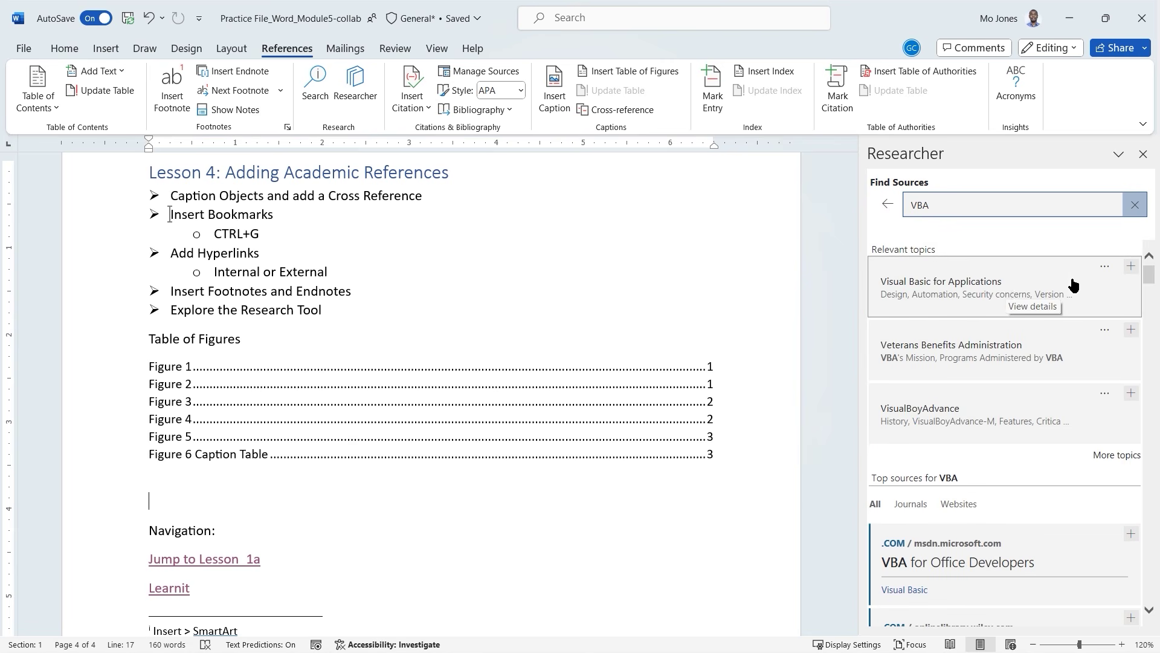
left_click(1008, 291)
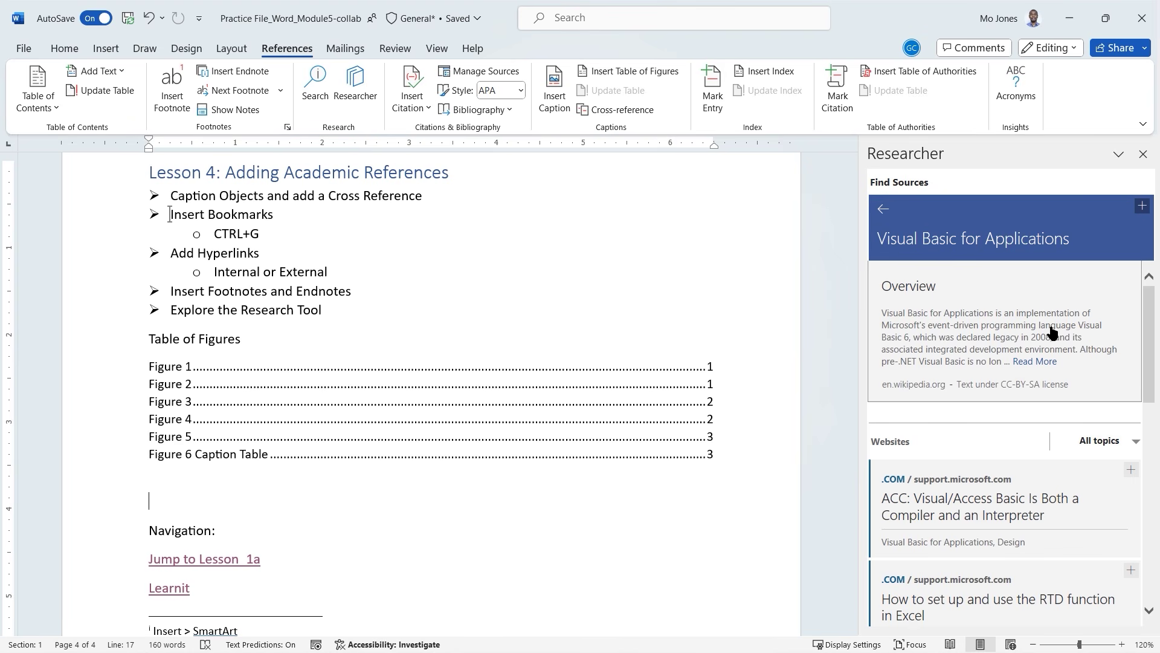
scroll(1051, 332, "down", 3)
scroll(1052, 330, "up", 1)
scroll(1052, 331, "up", 2)
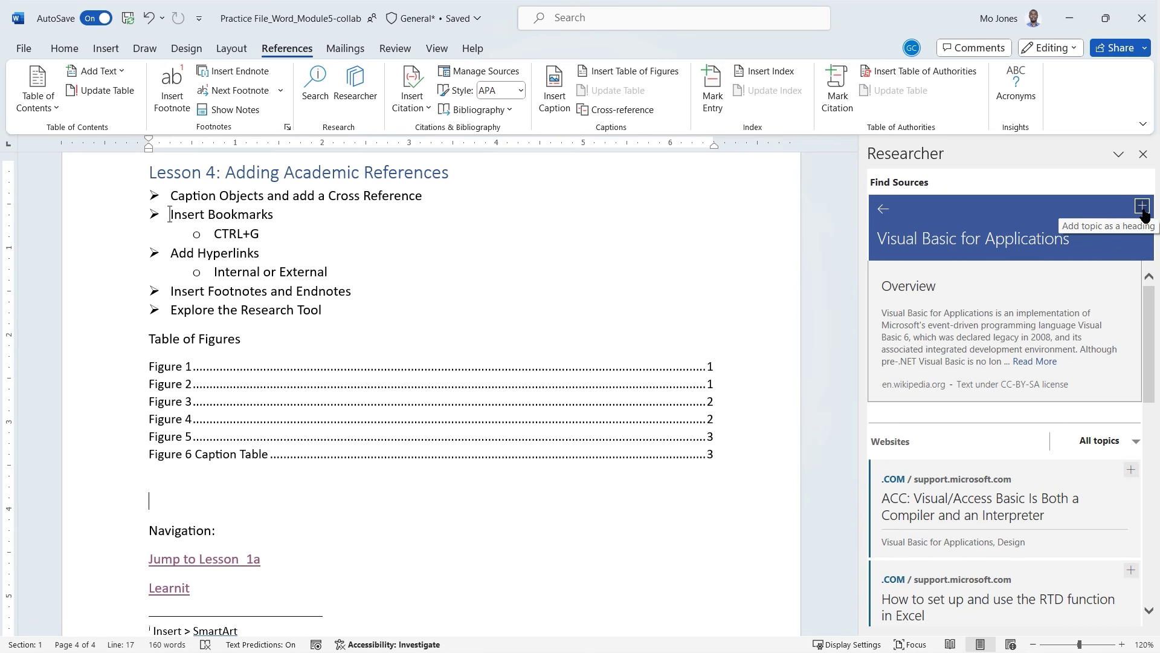
Insert Visual Basic for Applications as a heading from Researcher and browse its website sources.
left_click(1142, 207)
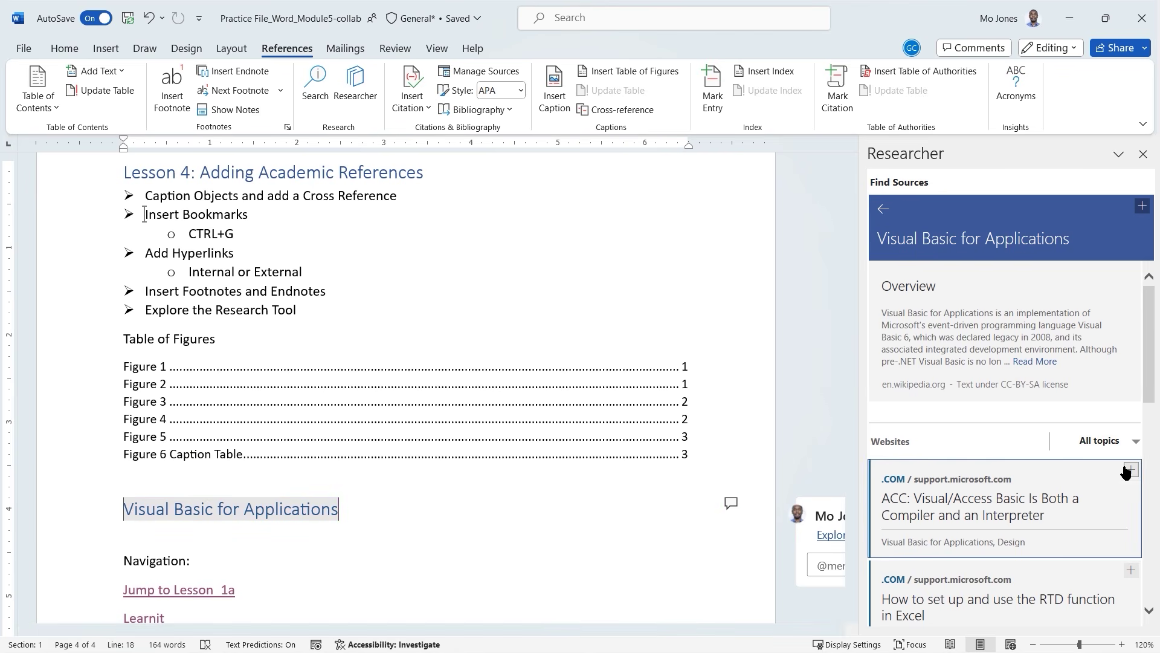
scroll(1127, 471, "down", 3)
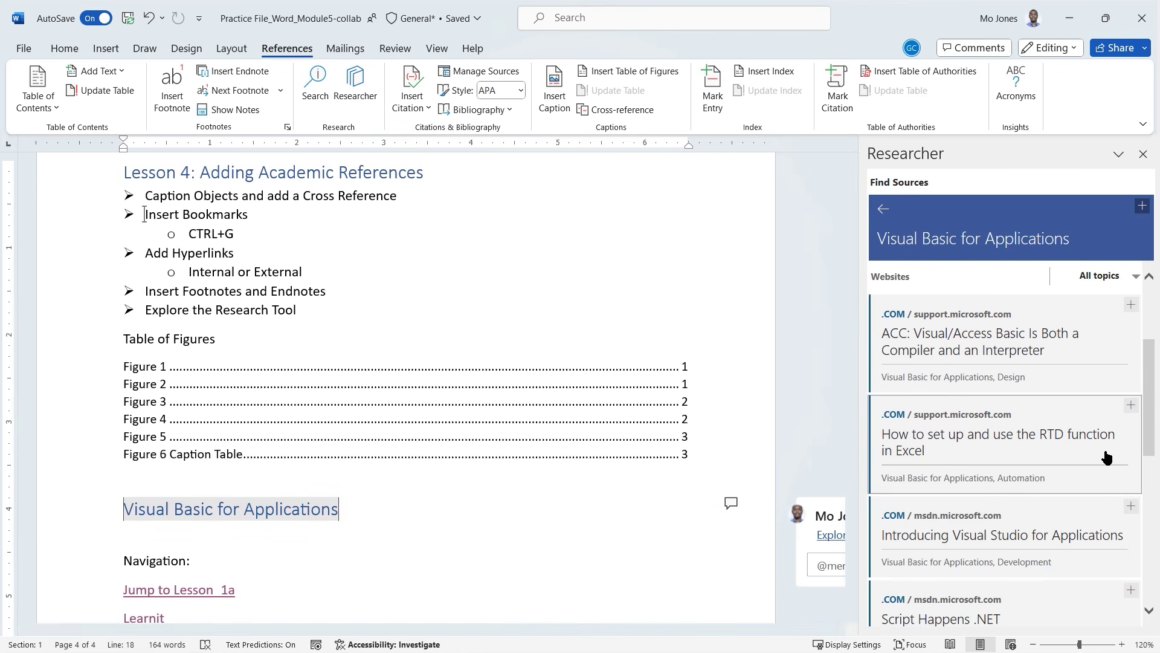
scroll(1107, 458, "down", 2)
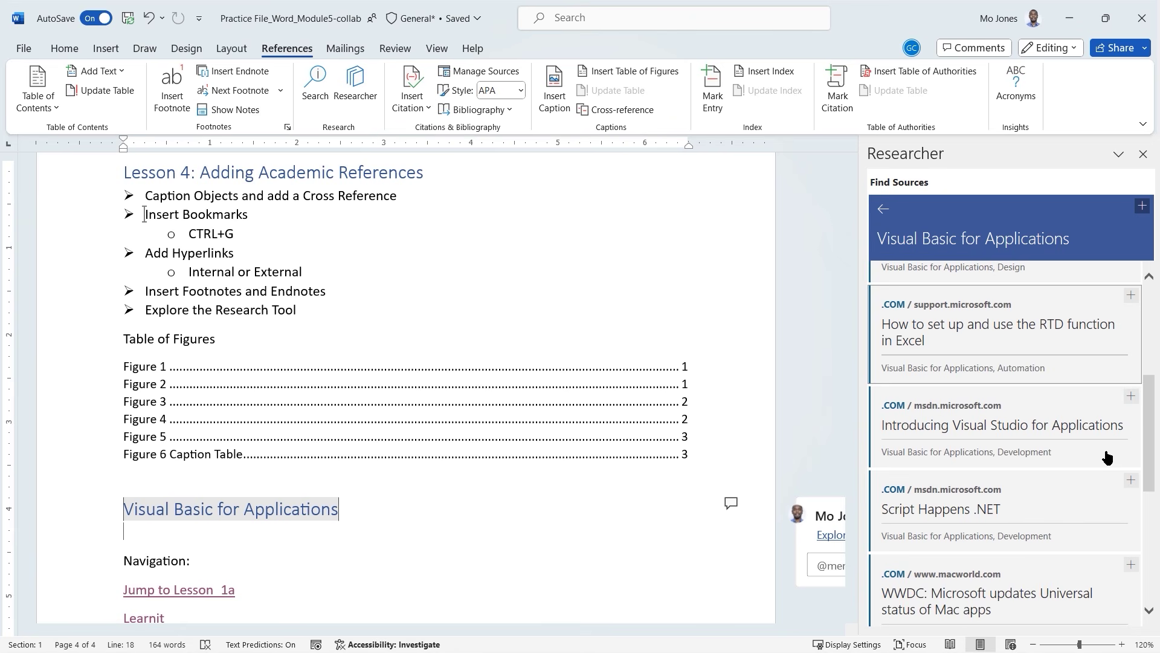
scroll(1108, 457, "down", 1)
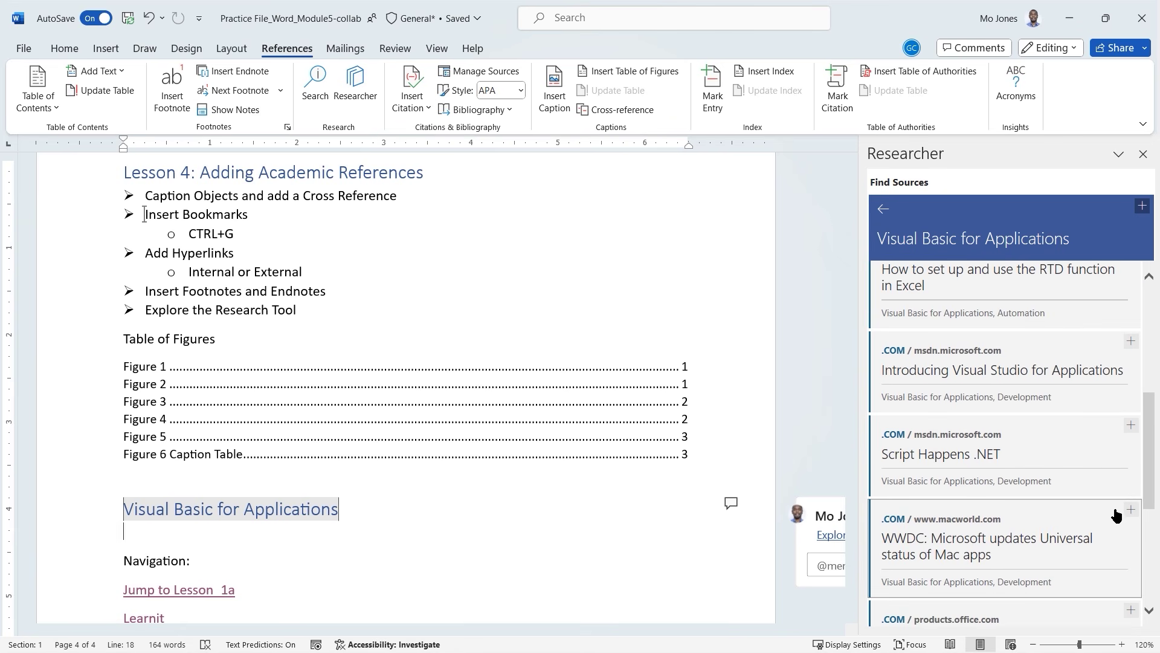
scroll(1128, 489, "up", 3)
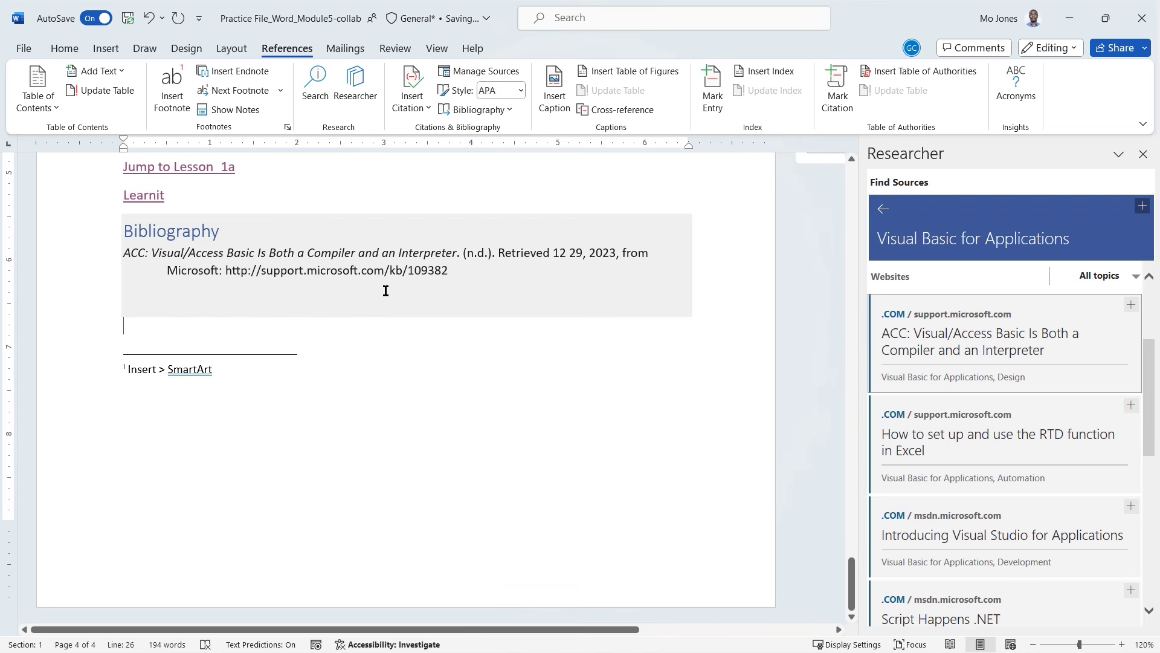
Check the bibliography entry and the ACC: Visual/Access Basic source card, then close Researcher.
left_click_drag(125, 250, 452, 270)
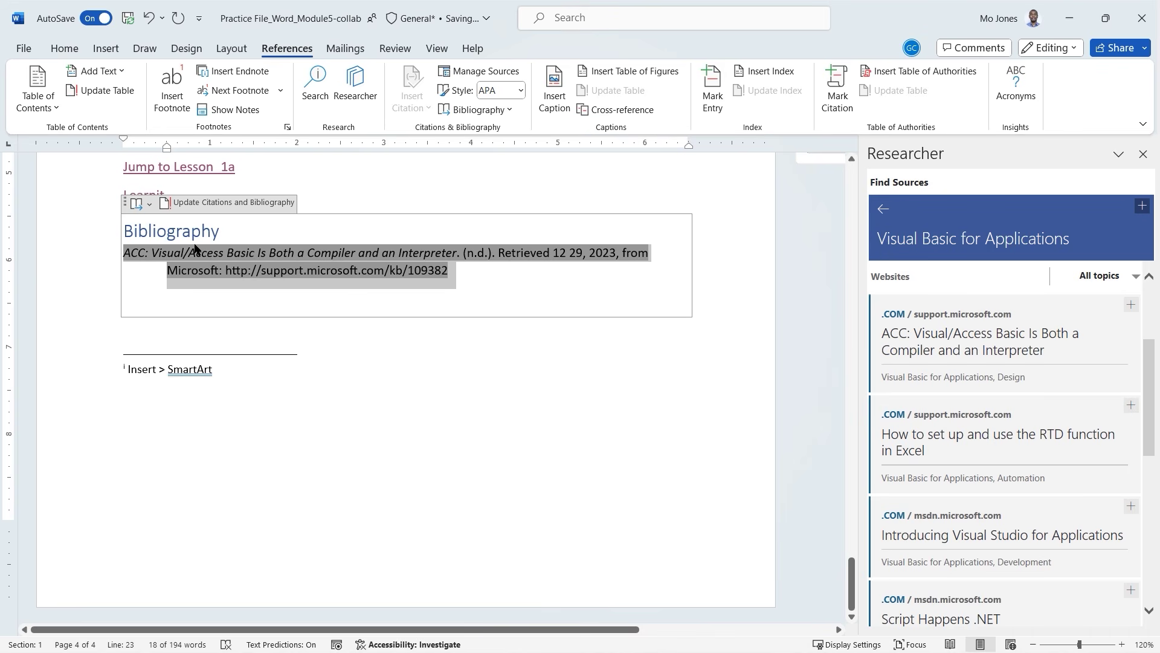
left_click(307, 338)
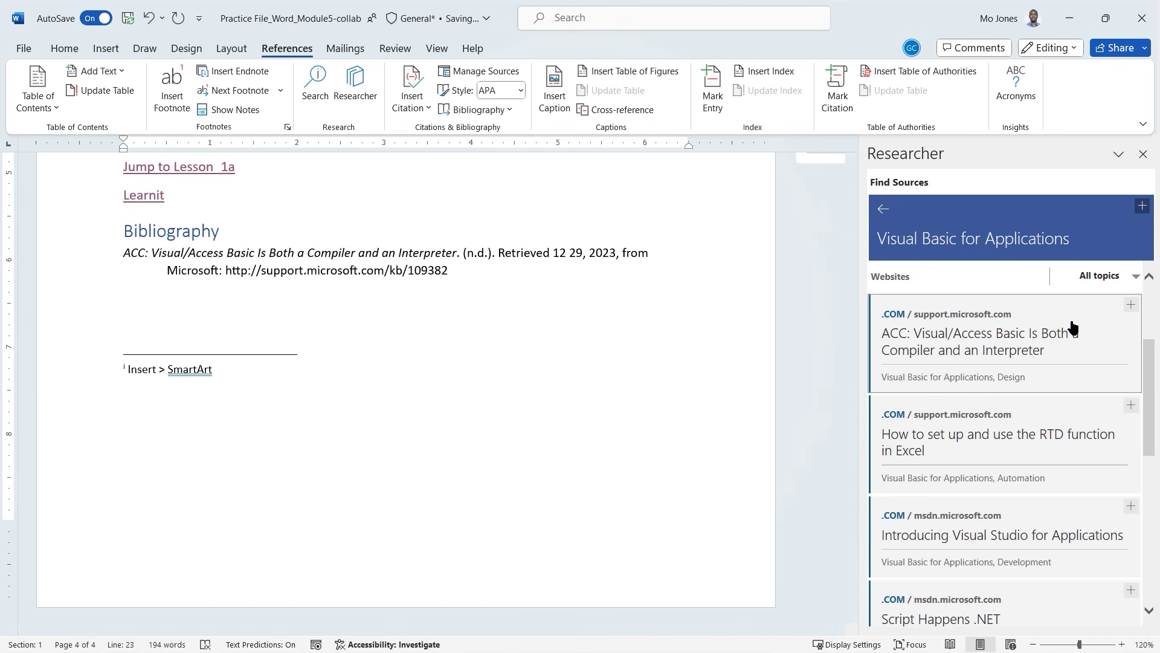
left_click(191, 301)
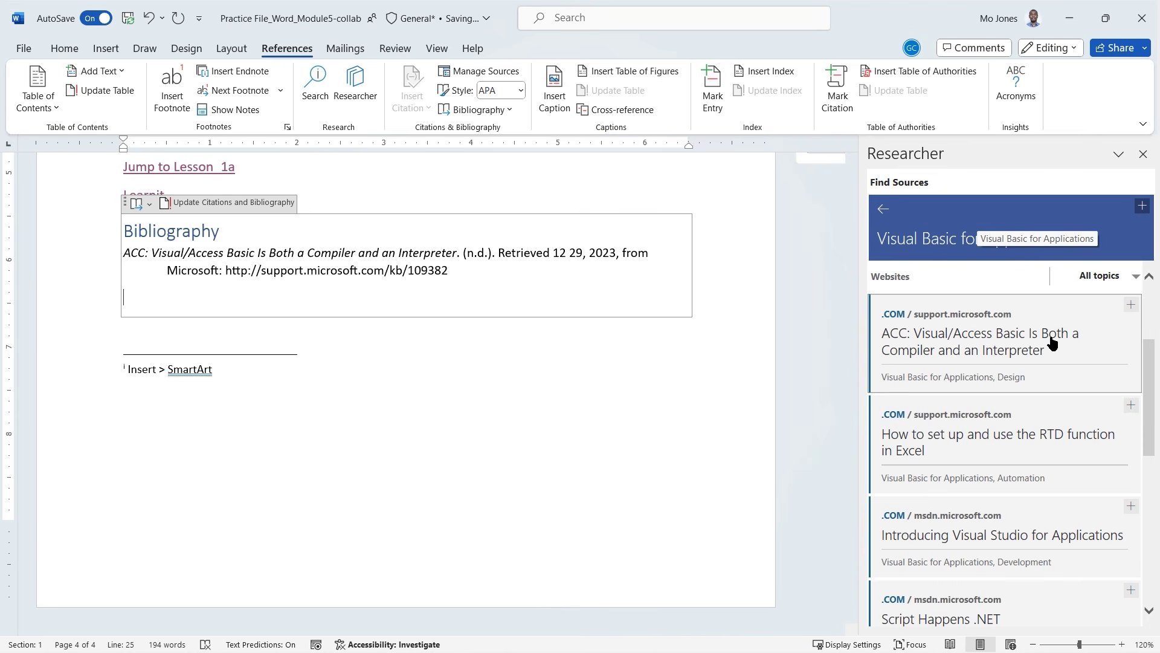
left_click(1007, 329)
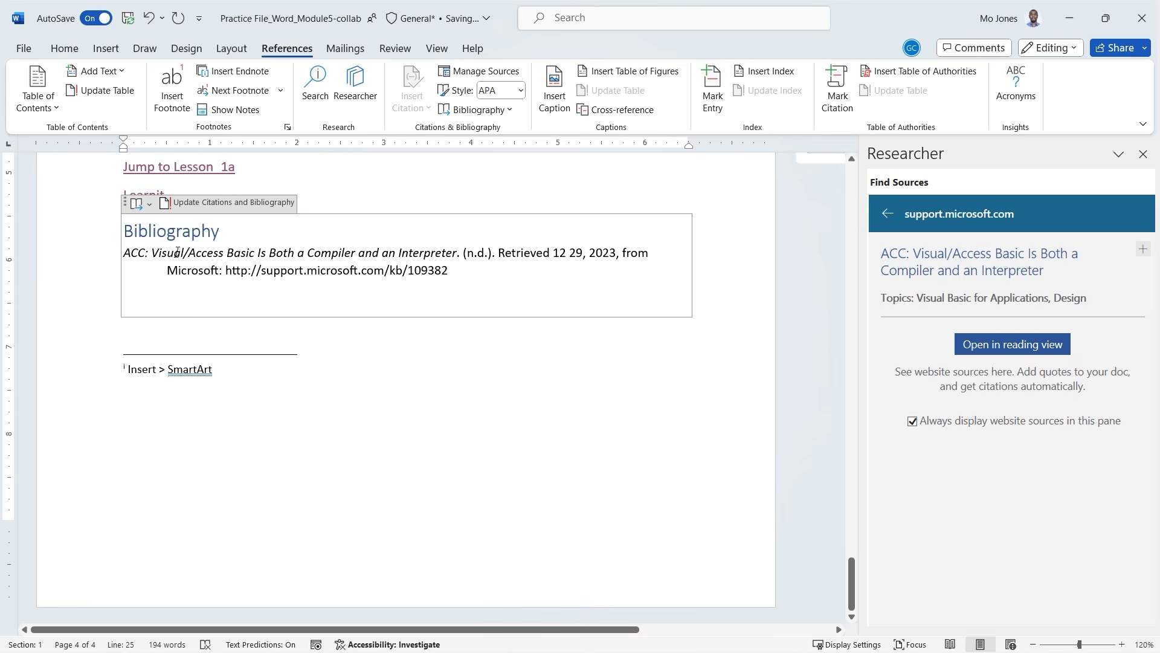
left_click(460, 351)
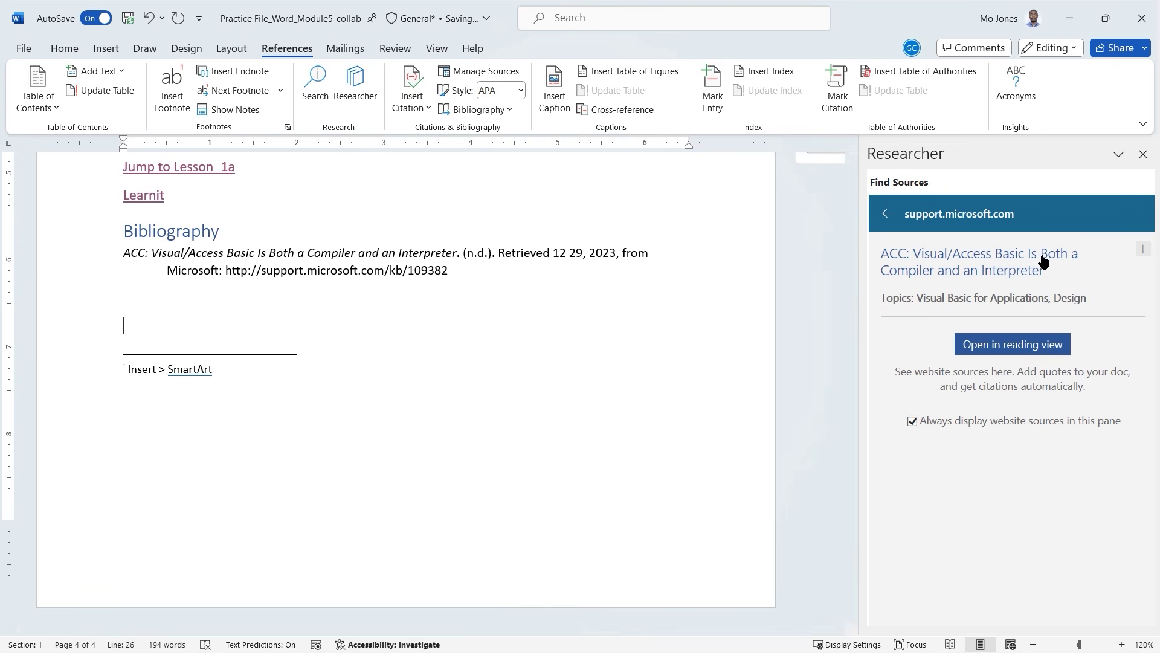
left_click(1142, 155)
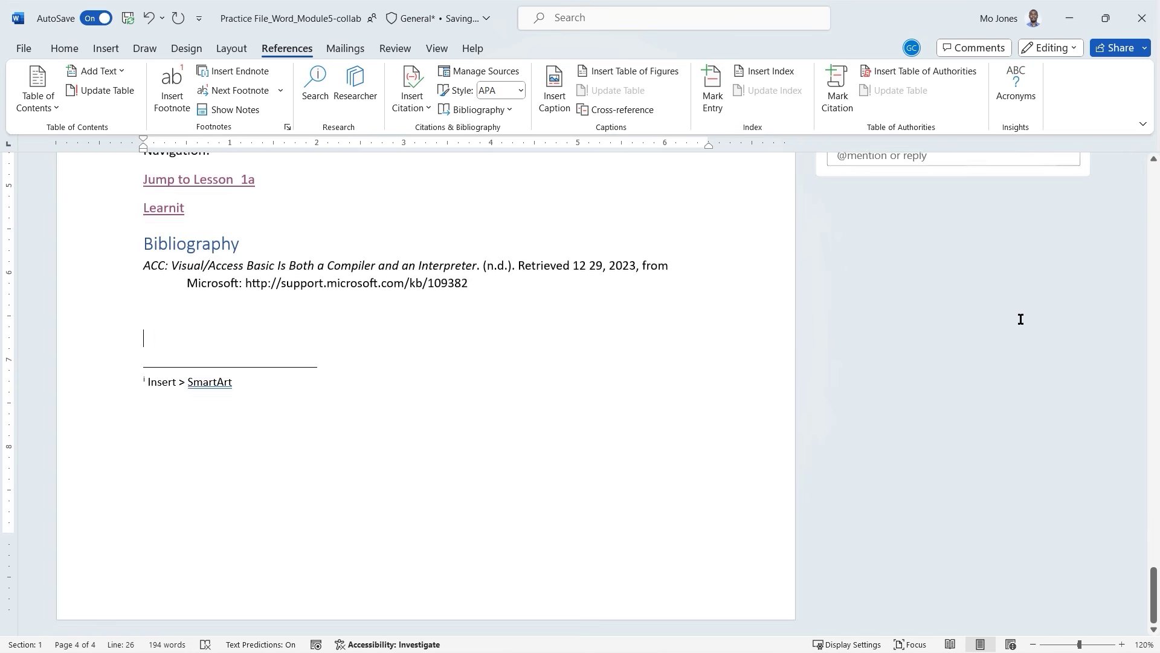
scroll(1021, 319, "up", 4)
scroll(1020, 319, "up", 1)
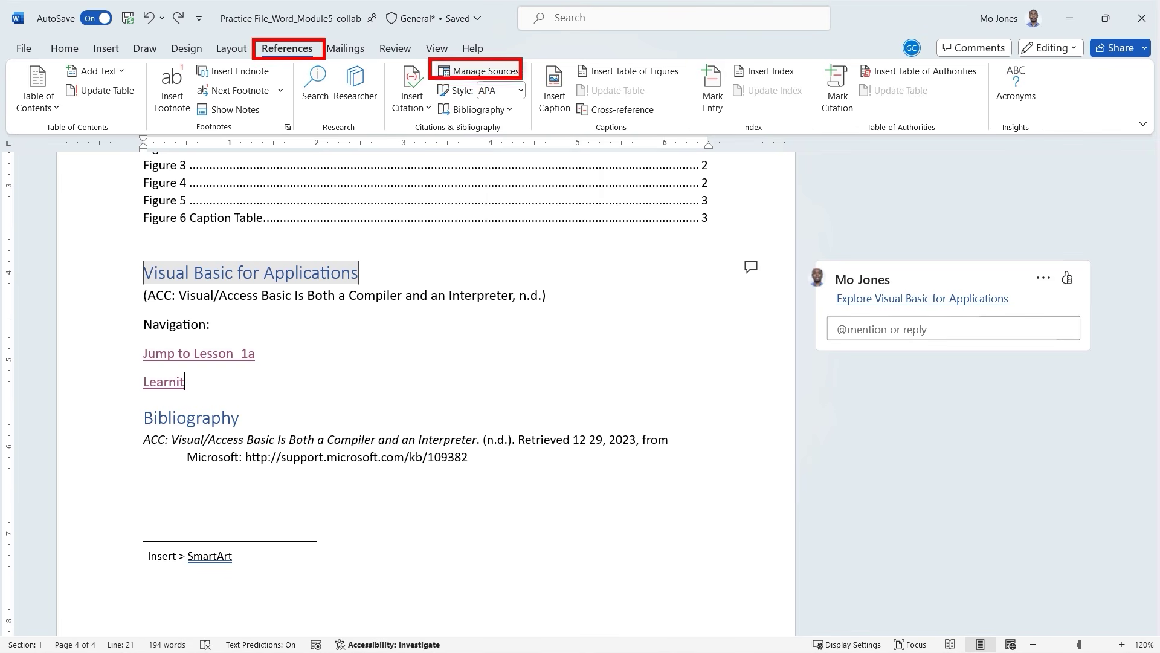
Start a new source from Source Manager and expand the Create Source type list.
left_click(479, 72)
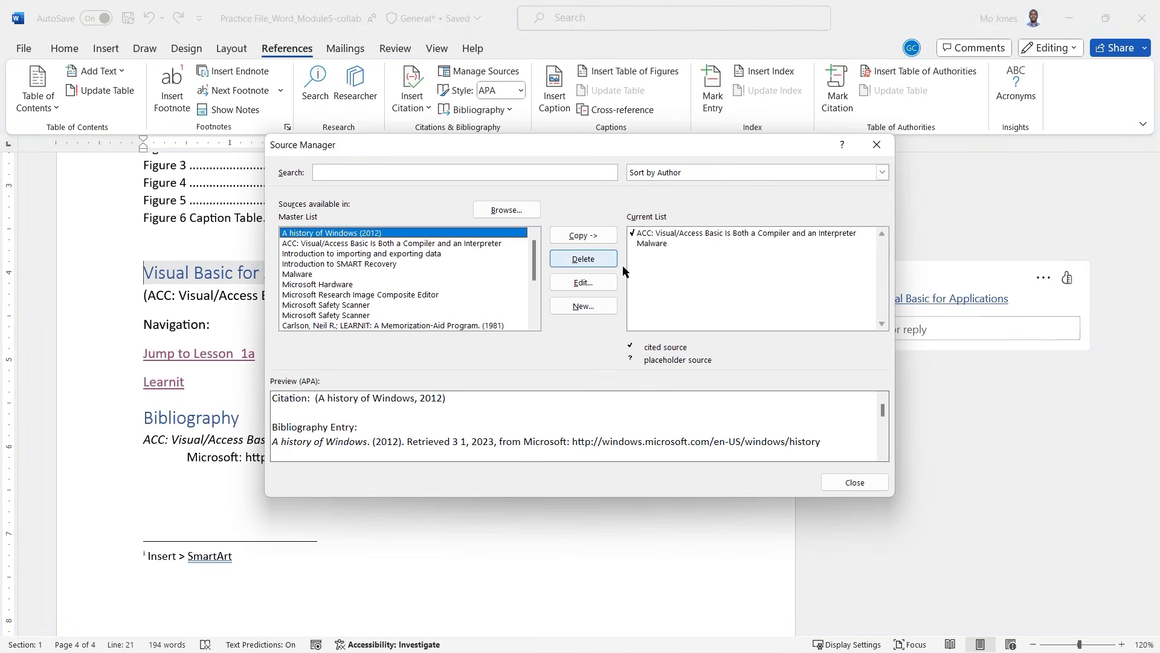
mouse_move(535, 256)
left_mouse_down()
mouse_move(538, 289)
mouse_move(535, 242)
left_mouse_up()
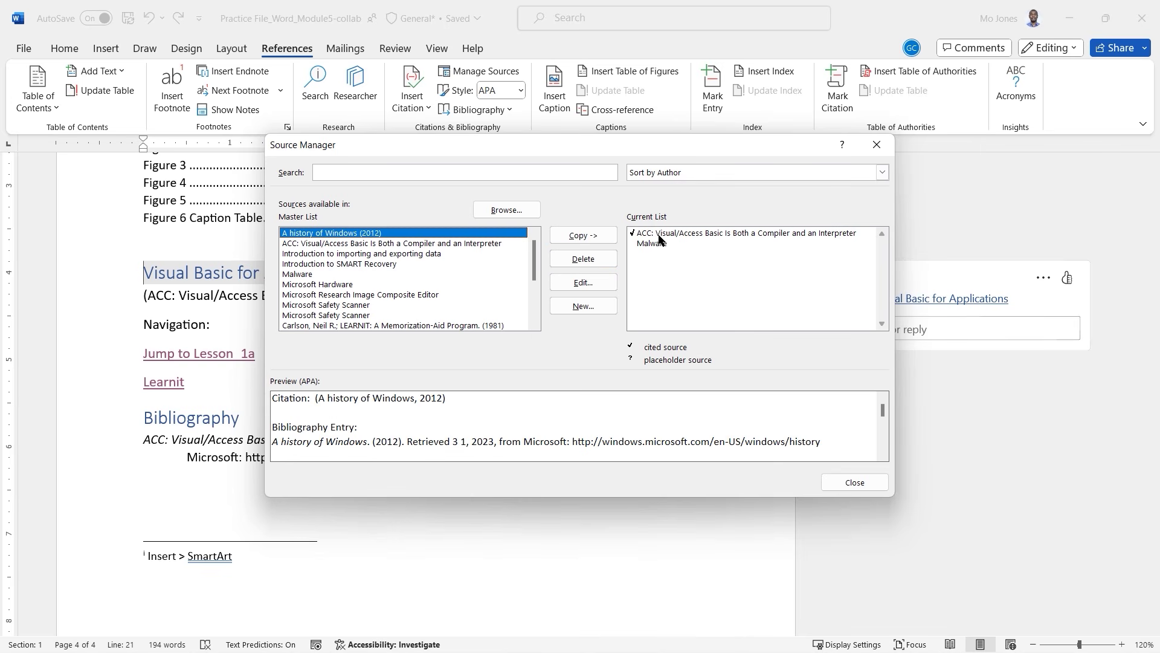
left_click(582, 305)
left_click_drag(582, 212, 607, 213)
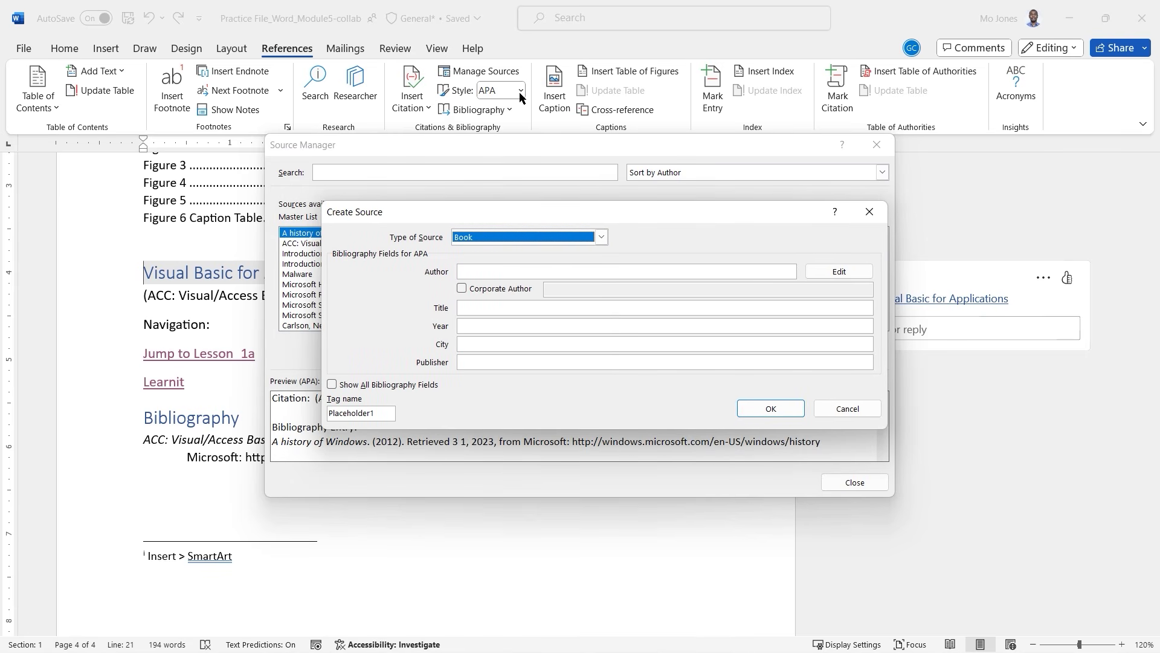
left_click_drag(435, 81, 529, 101)
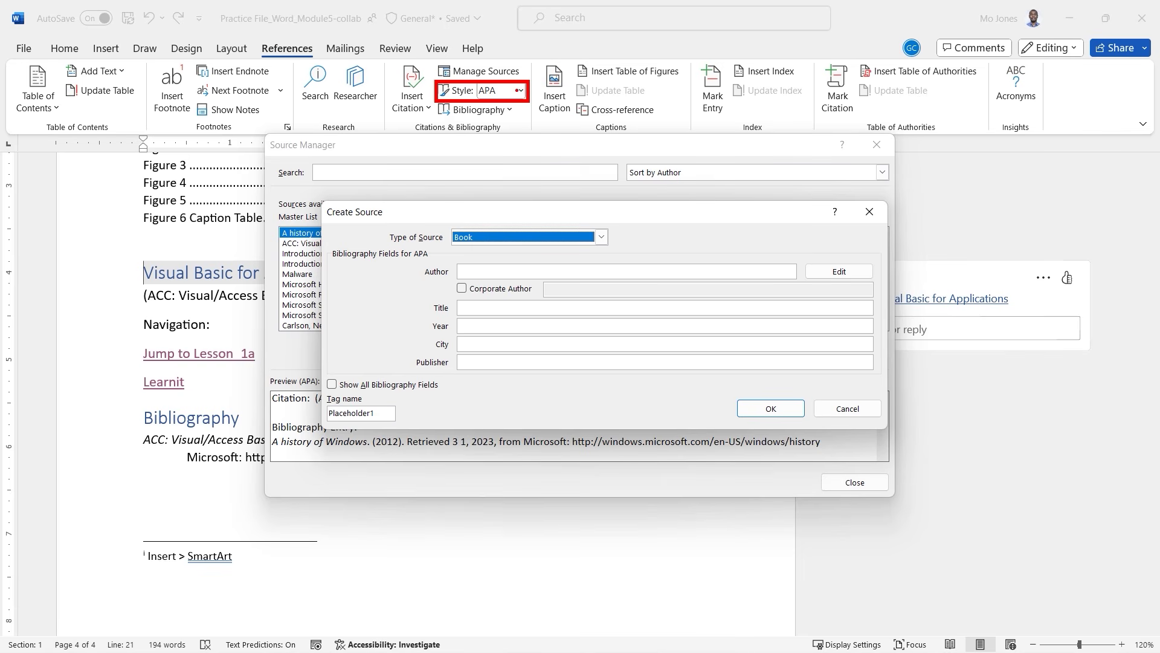
key("Escape")
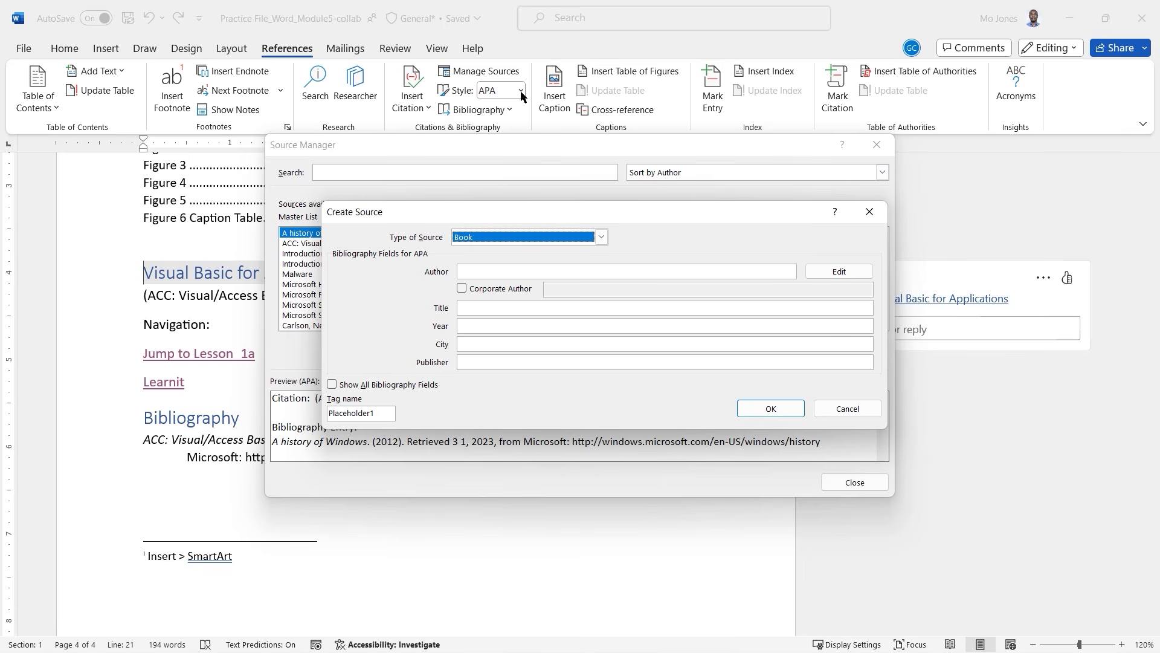
left_click(602, 238)
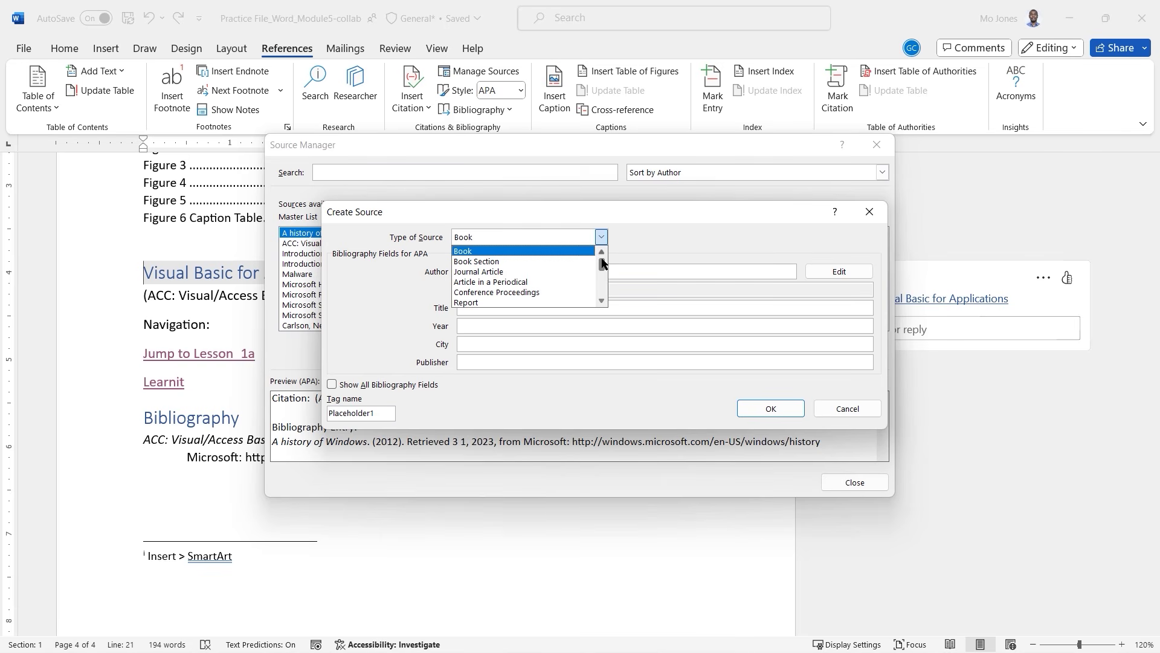
left_click_drag(603, 263, 603, 271)
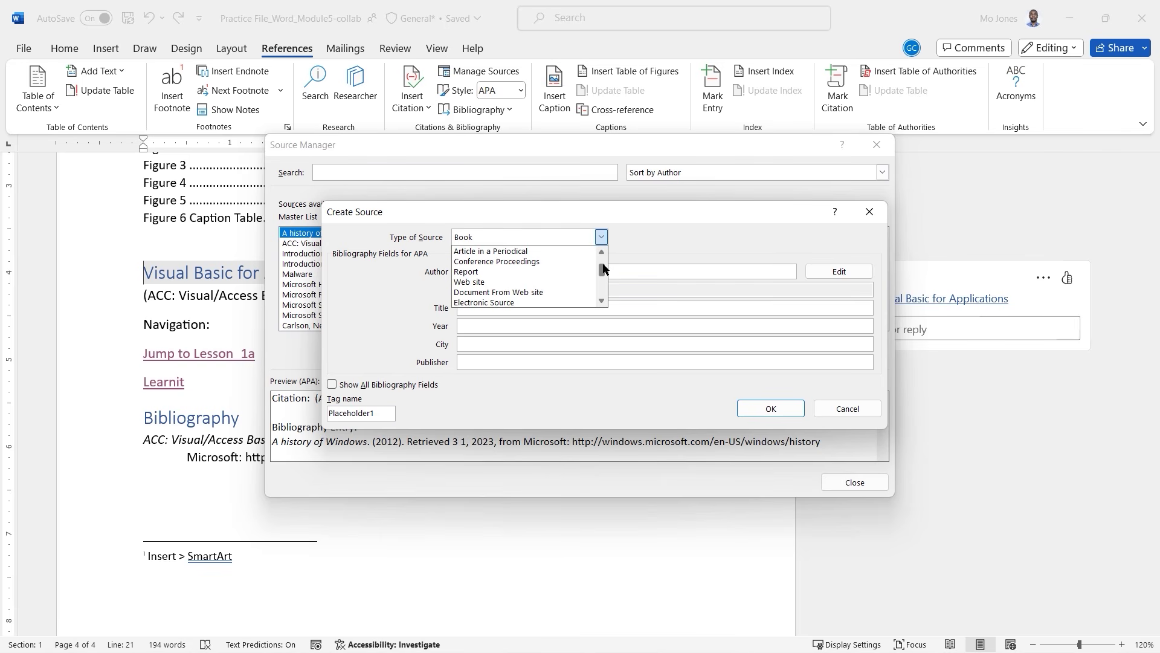
Switch the new source type to Web site, cancel it, and close Source Manager.
left_click(497, 283)
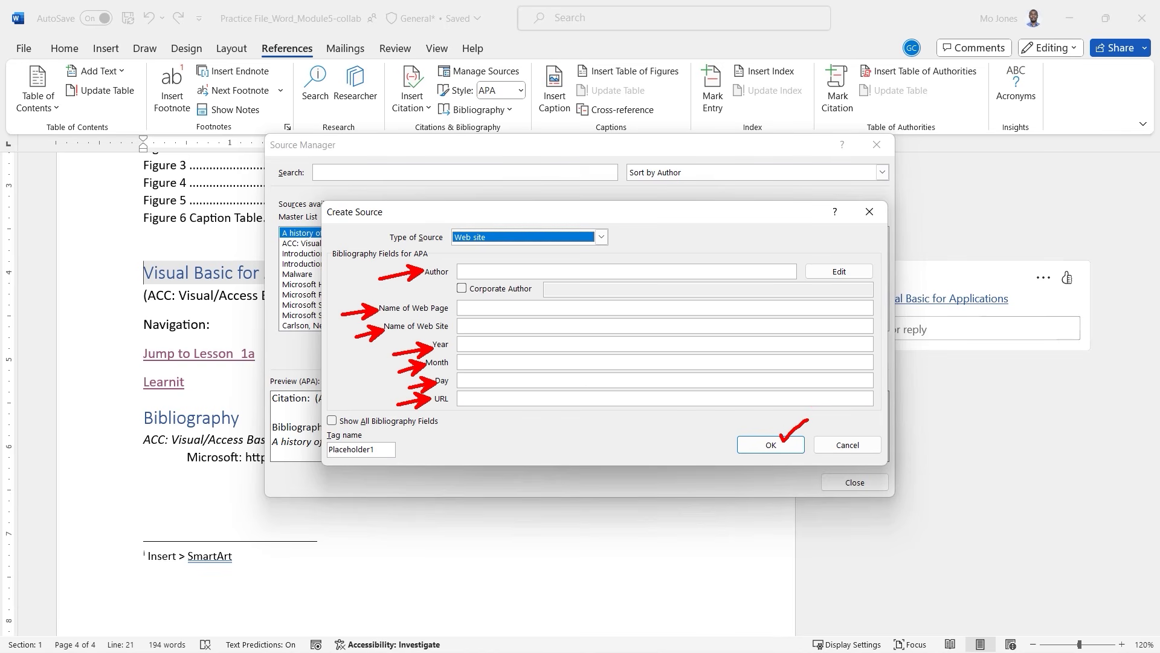
left_click(848, 445)
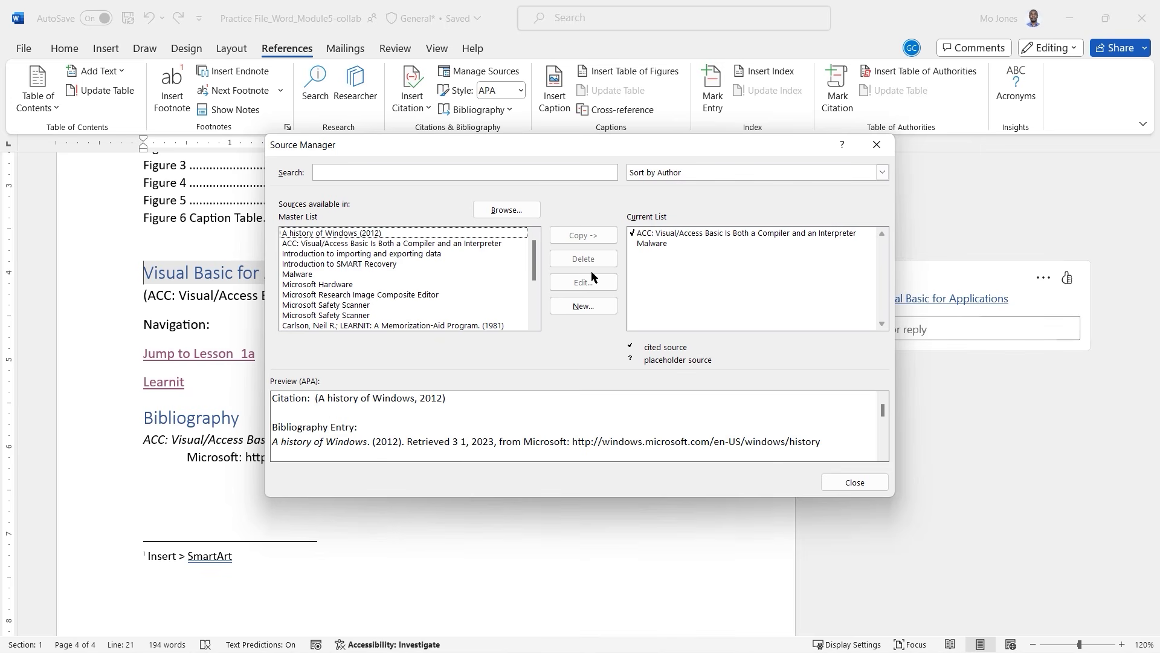
left_click(854, 481)
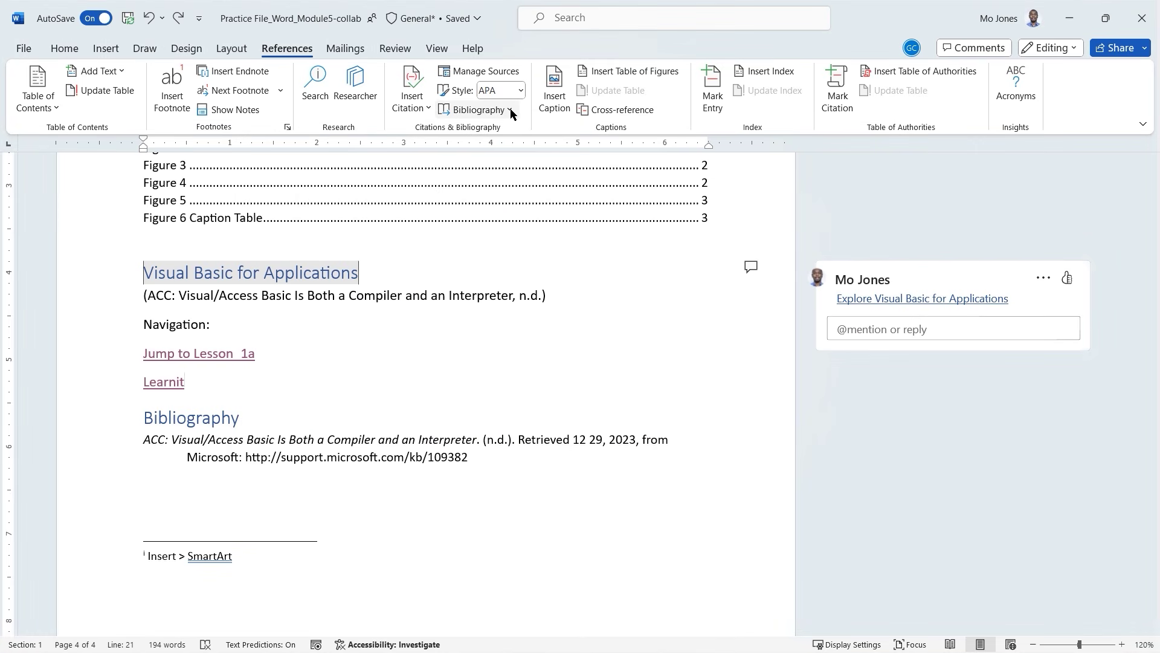
left_click(511, 111)
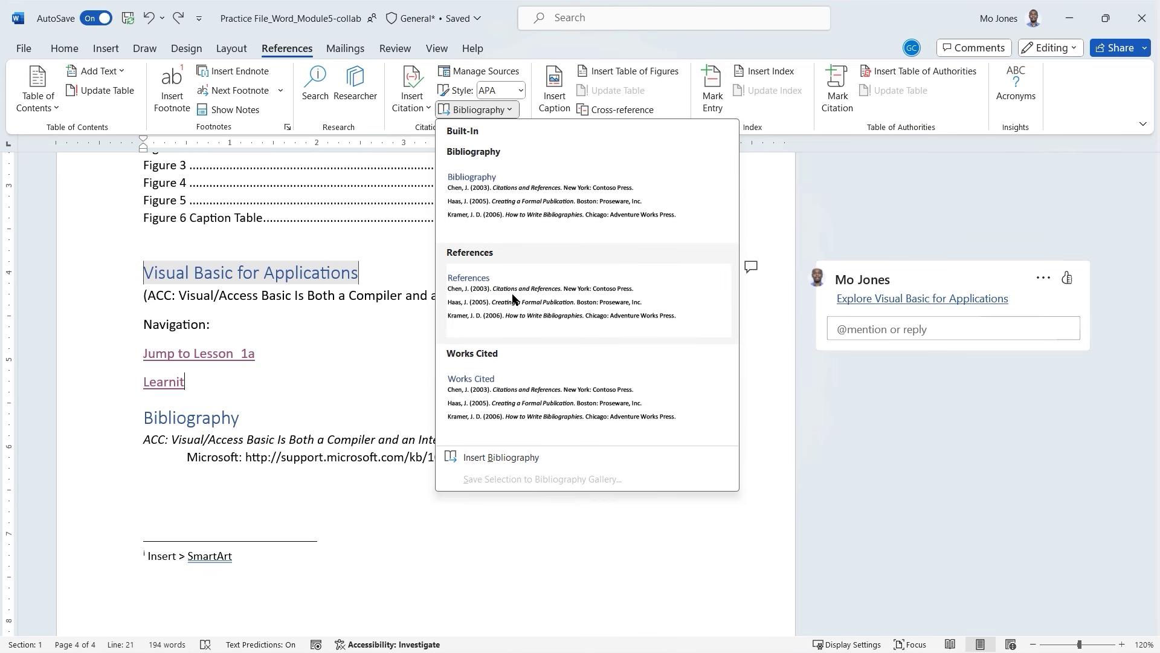
left_click(575, 51)
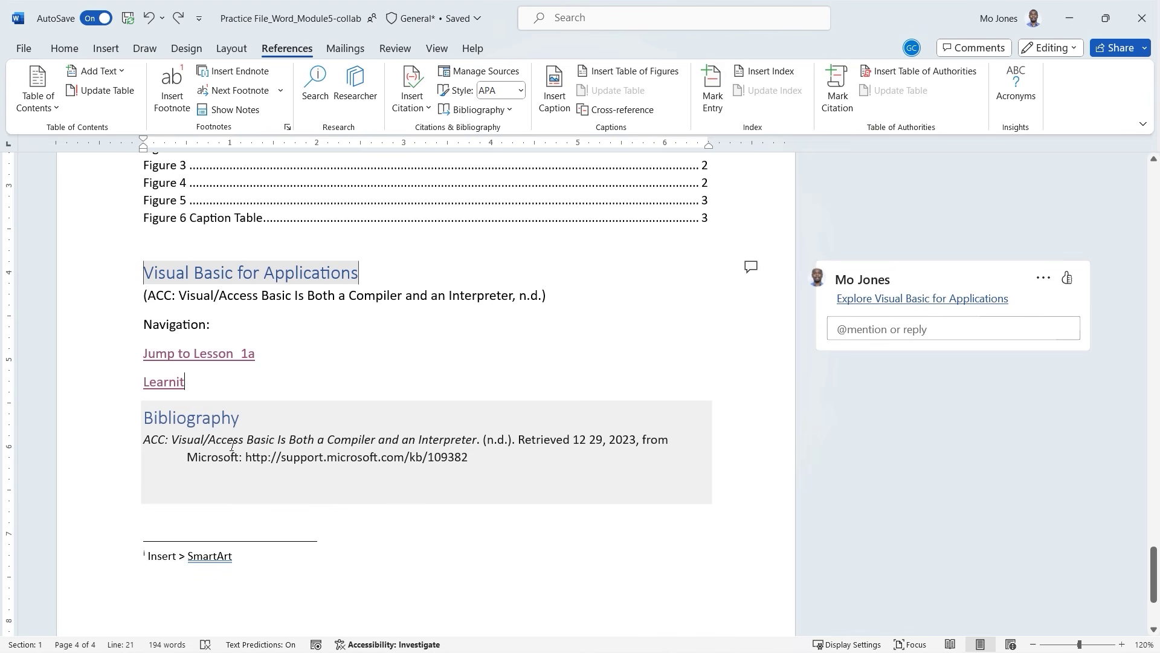
left_click(232, 446)
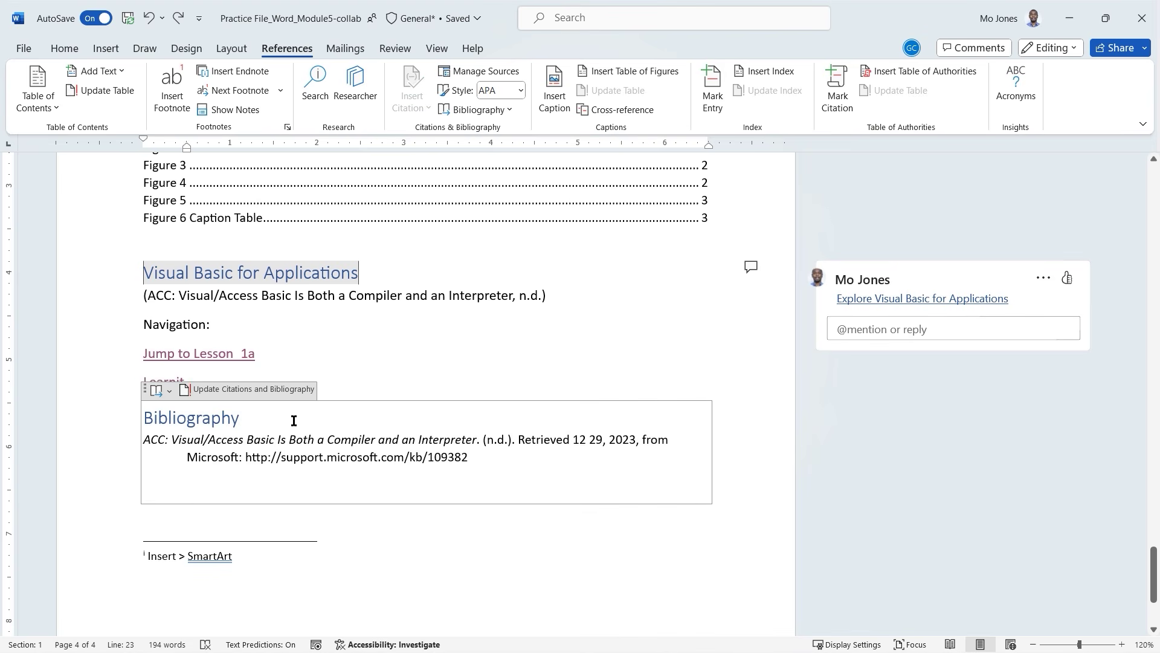
Preview the Malware, Microsoft Hardware and World Bank sources in Source Manager's Master List.
left_click(477, 73)
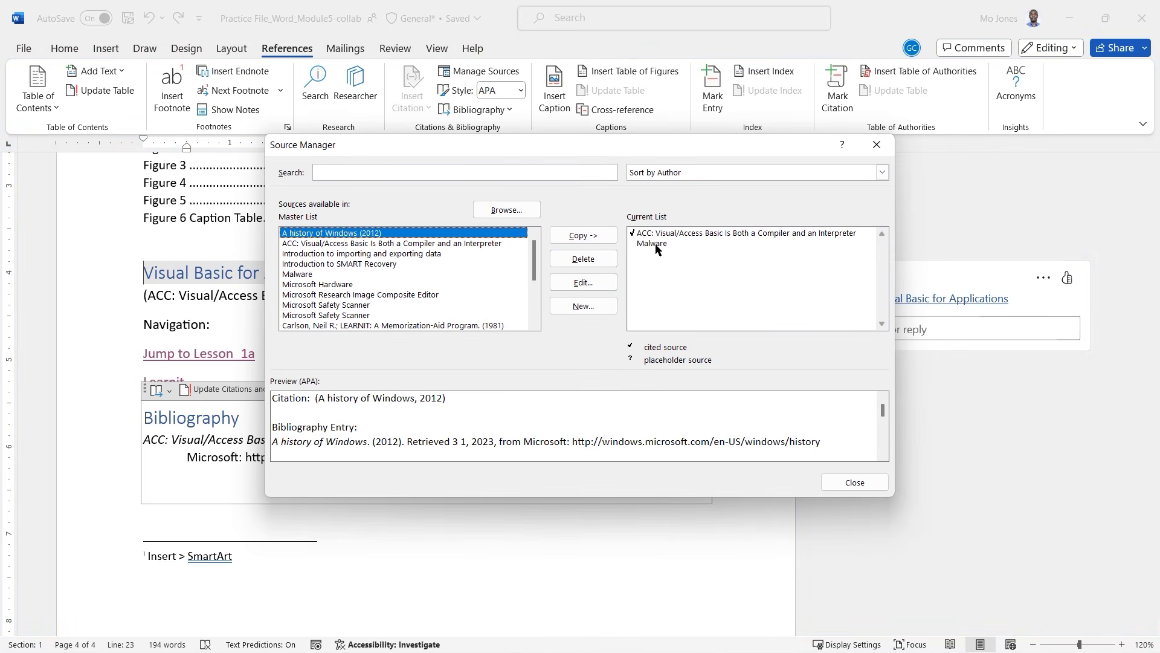
left_click(312, 274)
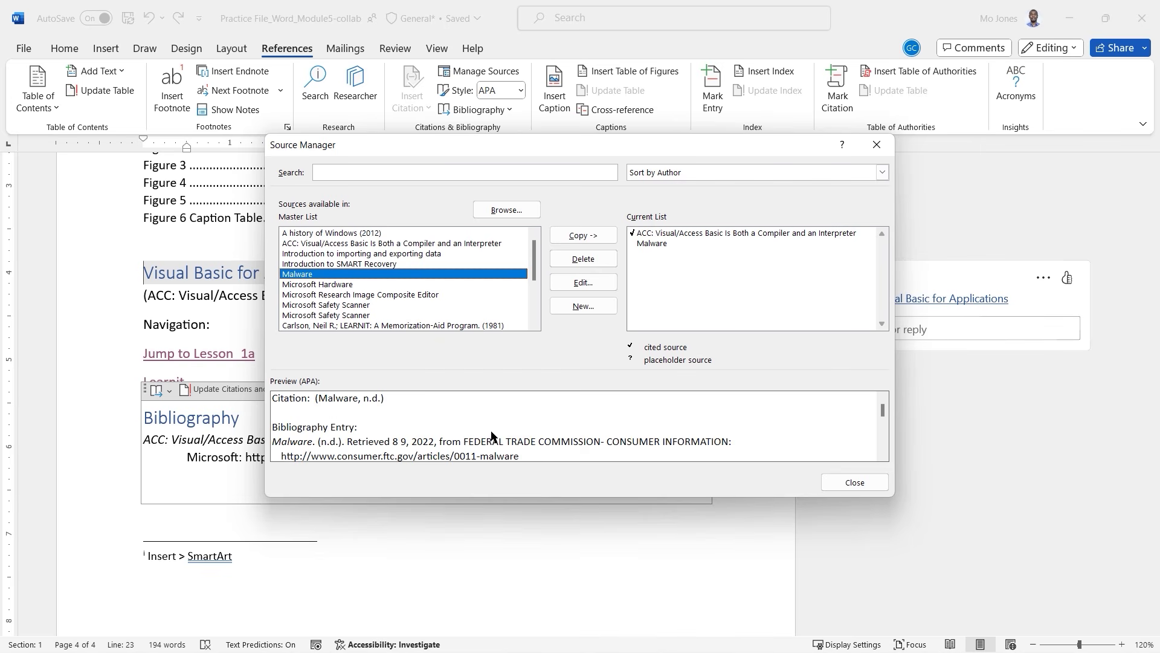
scroll(474, 436, "down", 1)
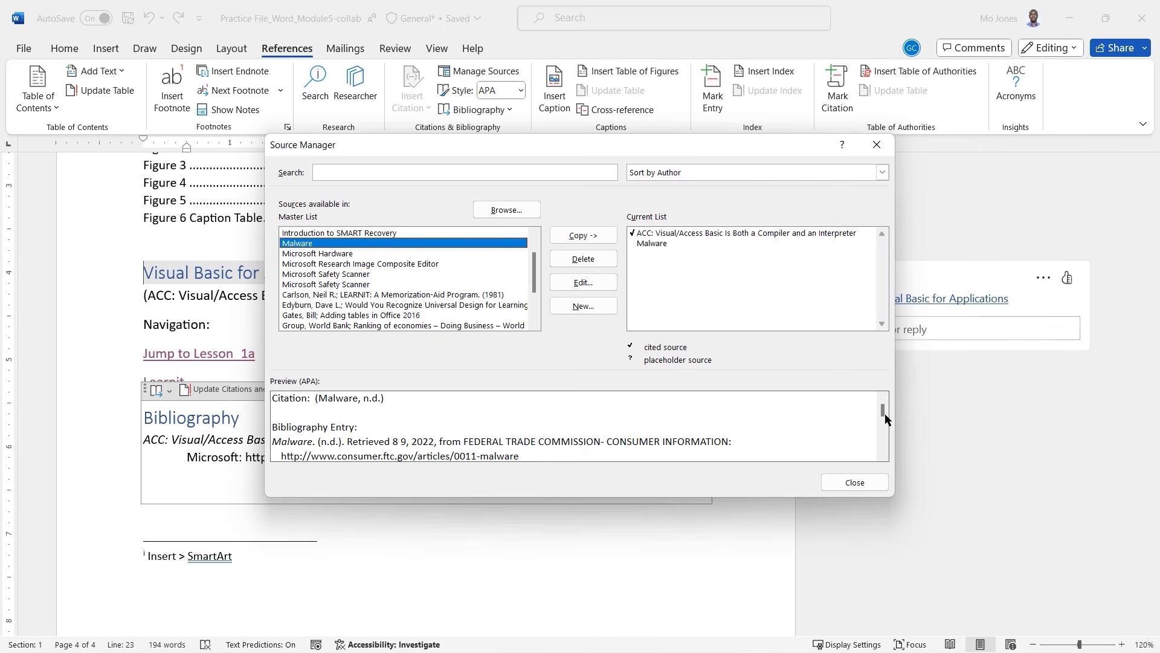
mouse_move(884, 413)
left_mouse_down()
mouse_move(887, 428)
mouse_move(887, 415)
left_mouse_up()
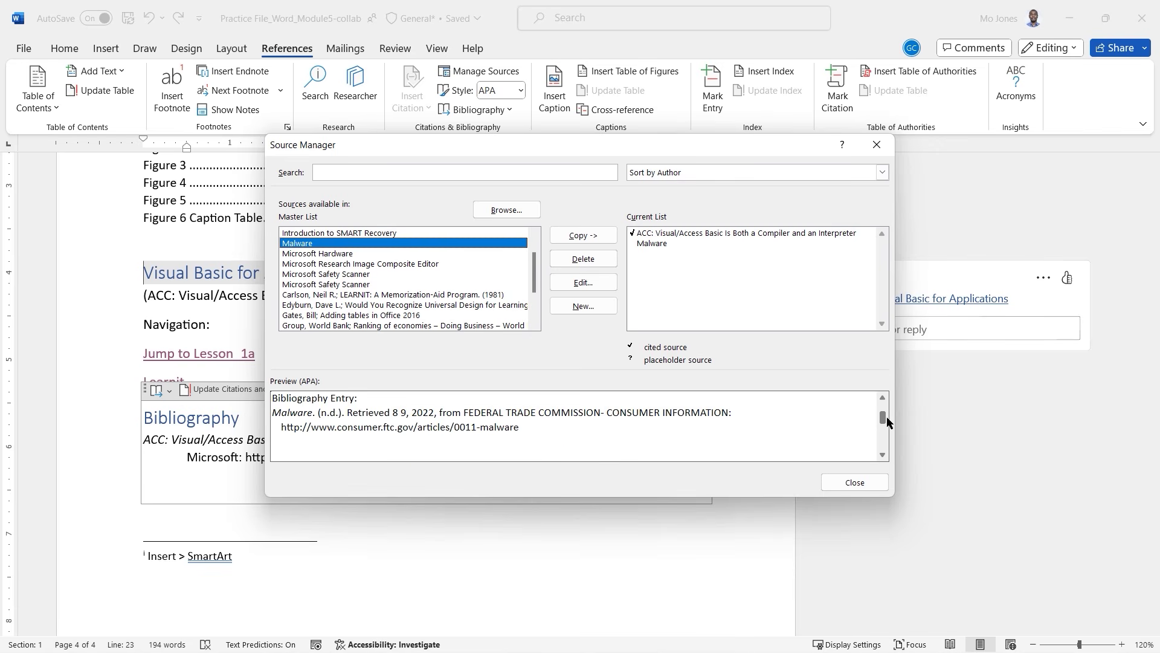
left_click(336, 255)
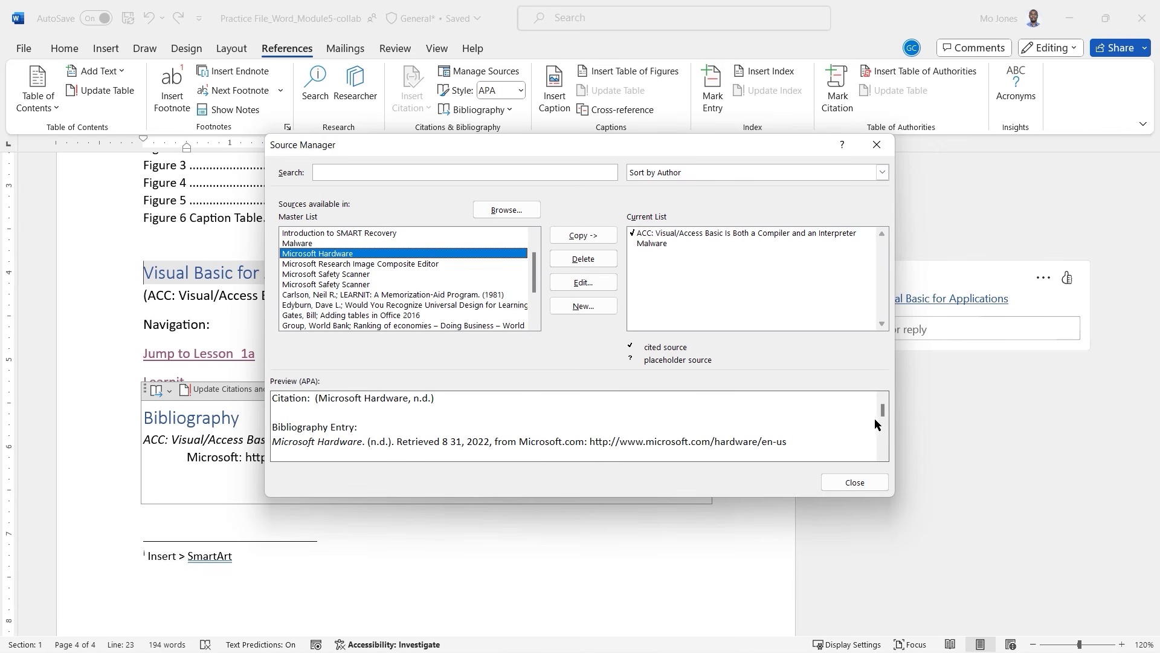
mouse_move(884, 415)
left_mouse_down()
mouse_move(887, 433)
mouse_move(886, 406)
left_mouse_up()
left_click(343, 325)
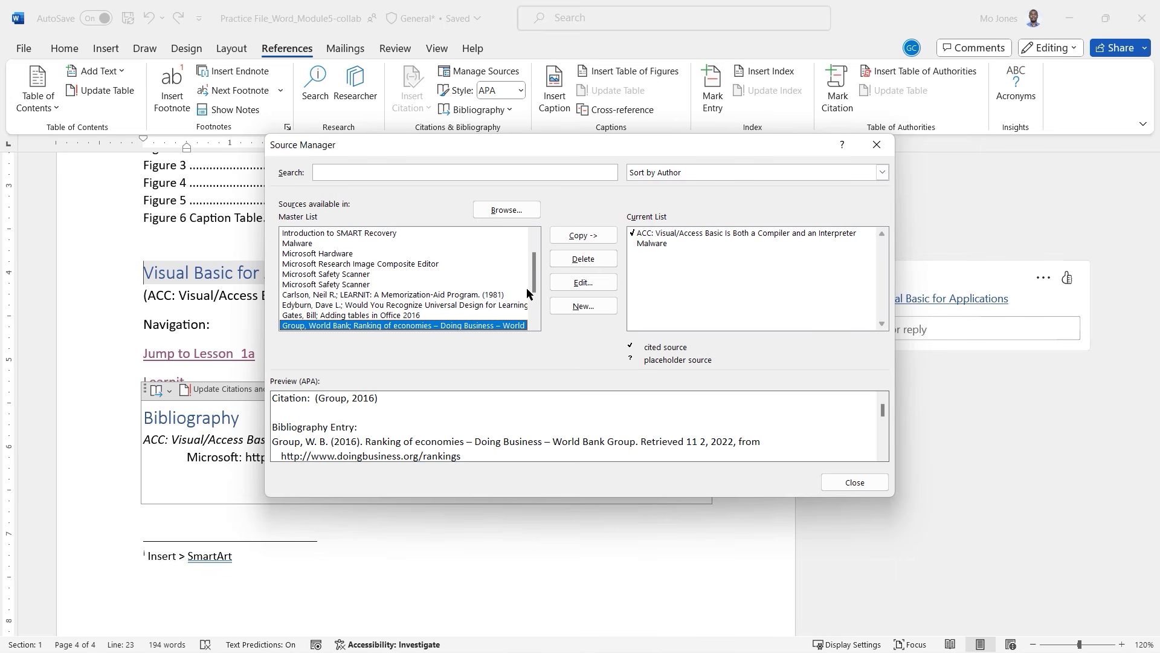
Compare the other master-list sources, then copy the World Bank ranking of economies source across.
left_click(339, 285)
left_click(343, 273)
left_click_drag(534, 273, 539, 292)
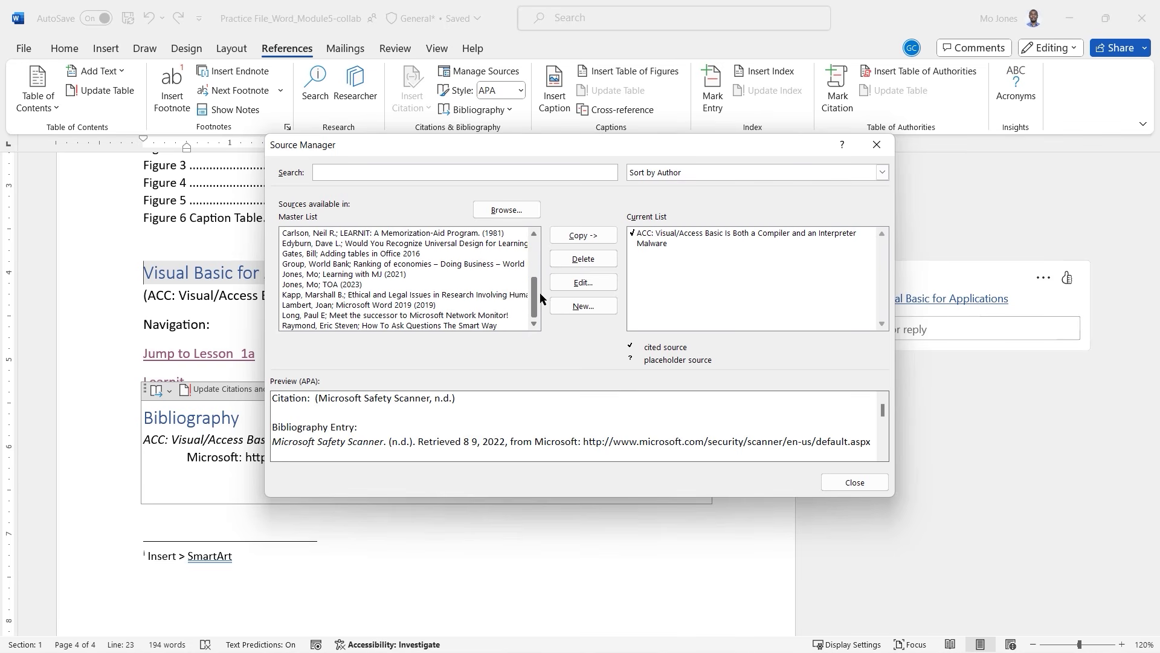
left_click(337, 295)
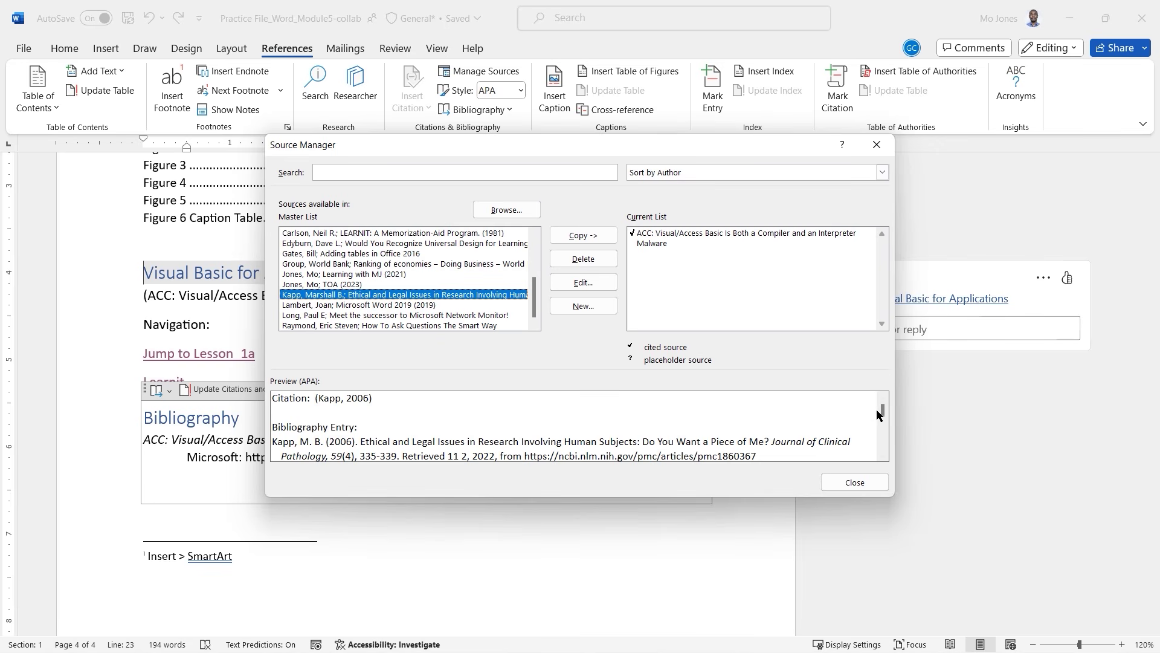
left_click(389, 315)
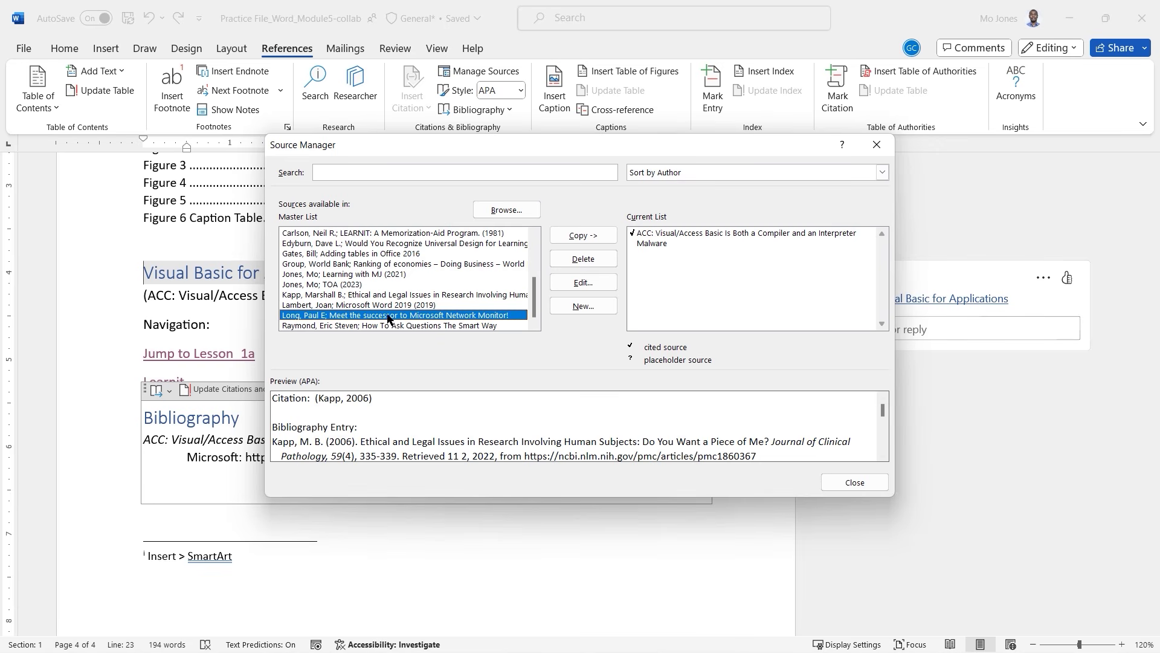
left_click(383, 325)
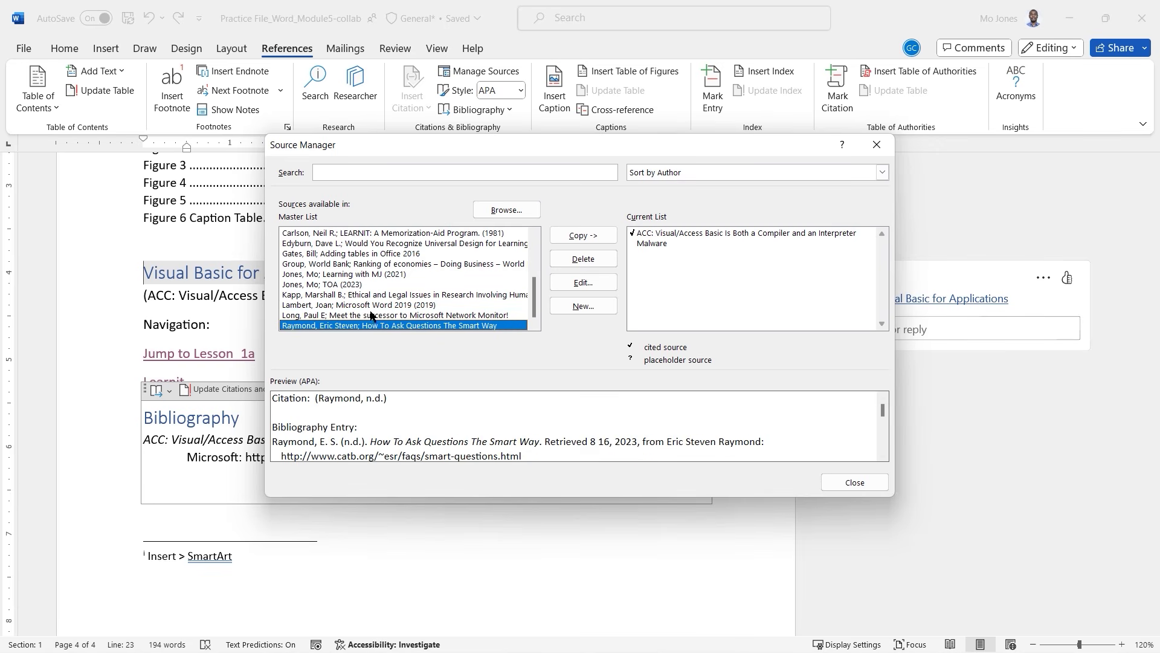
left_click(353, 264)
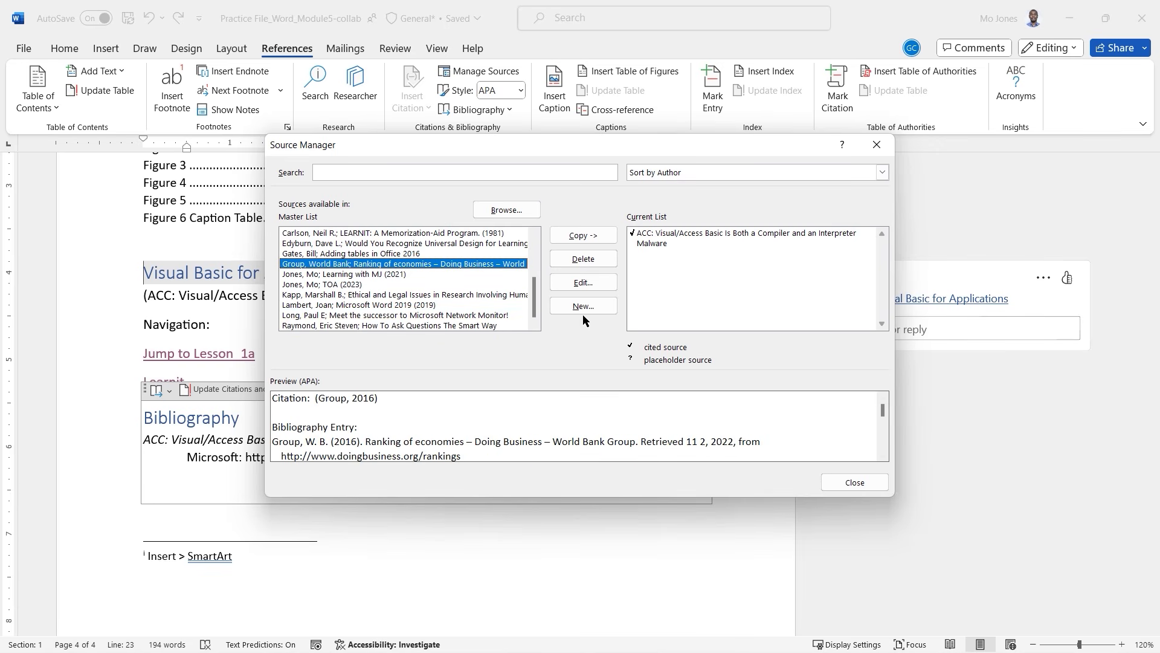
left_click(593, 240)
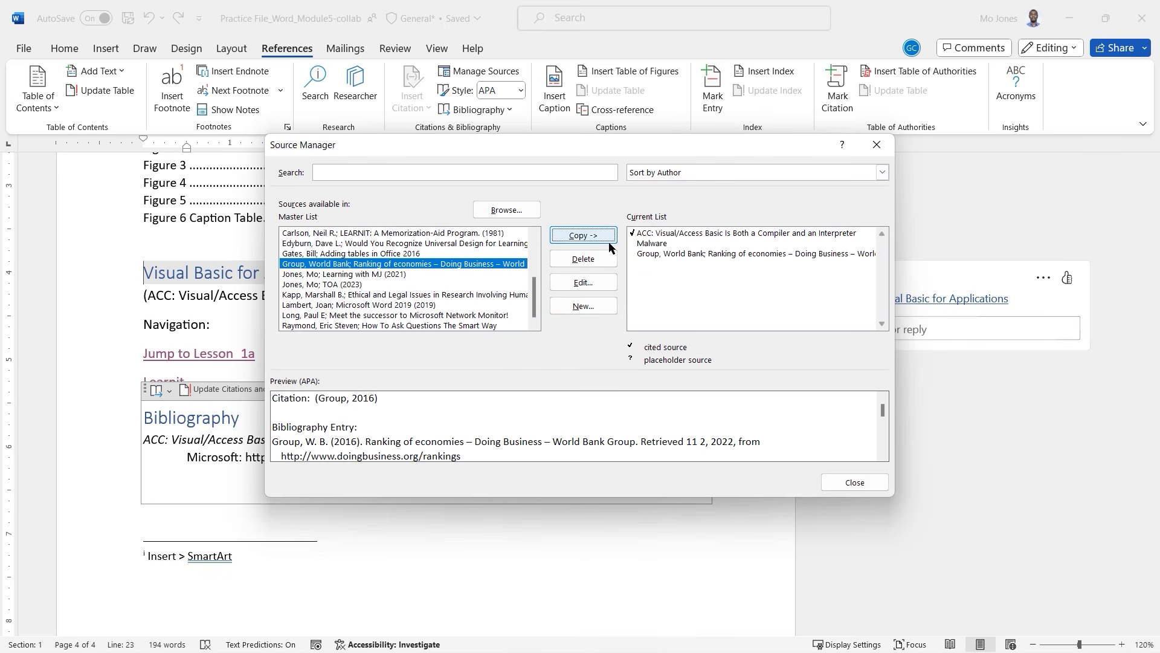
Close Source Manager, update the Bibliography with the new sources, and reopen Source Manager.
left_click(855, 483)
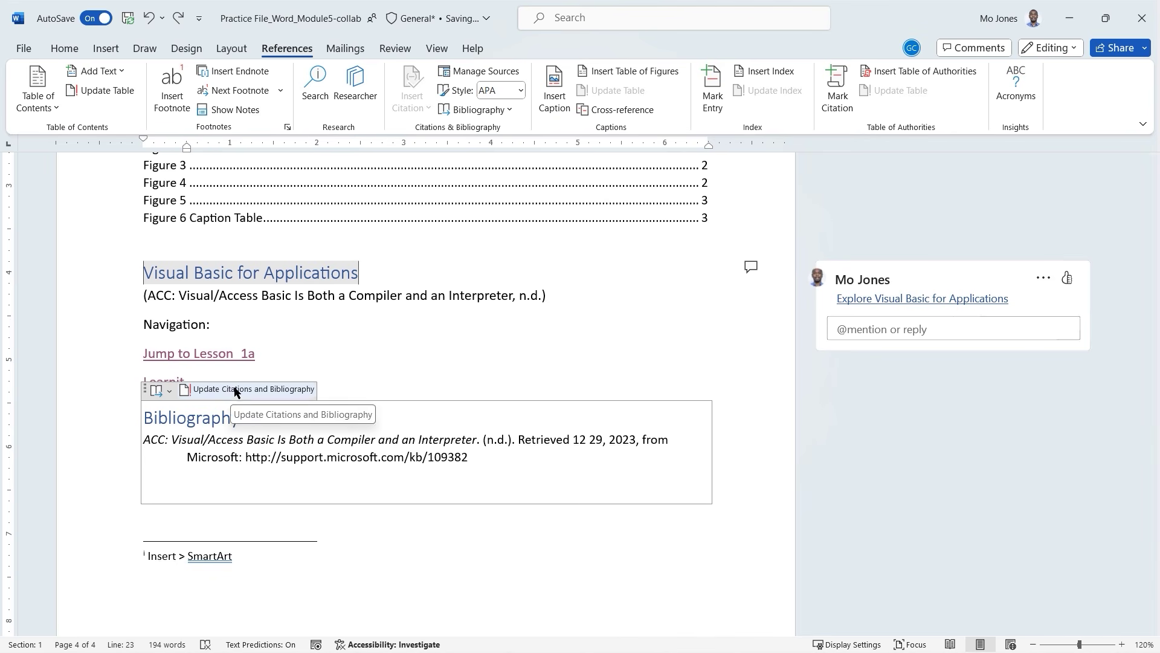
left_click(212, 418)
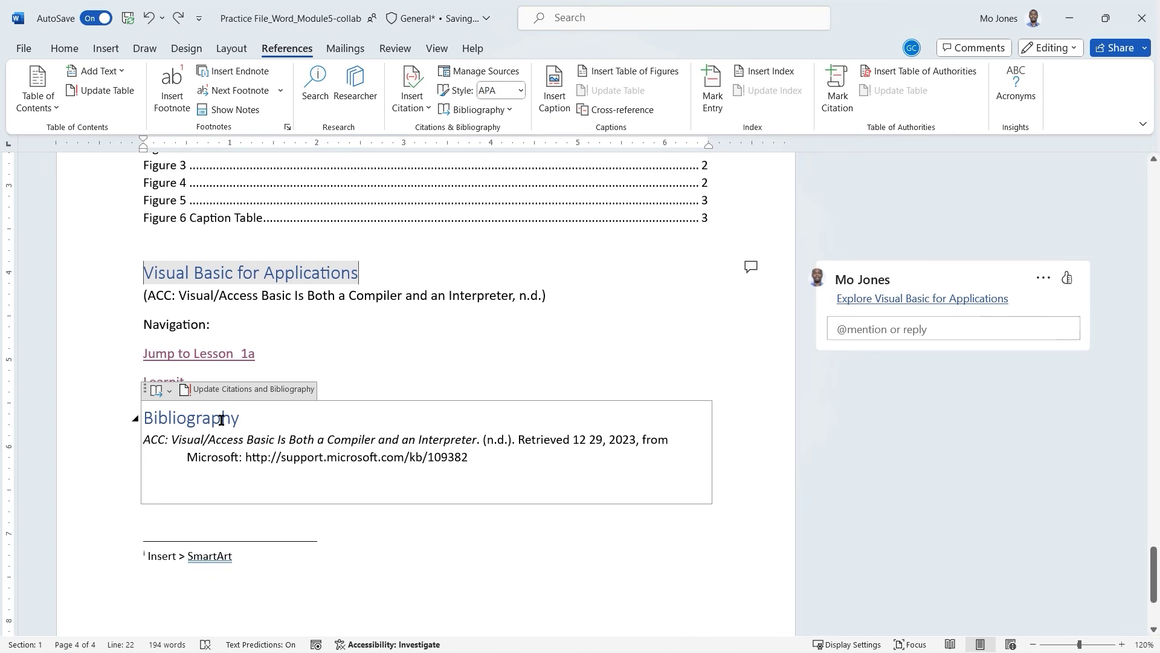
left_click(231, 390)
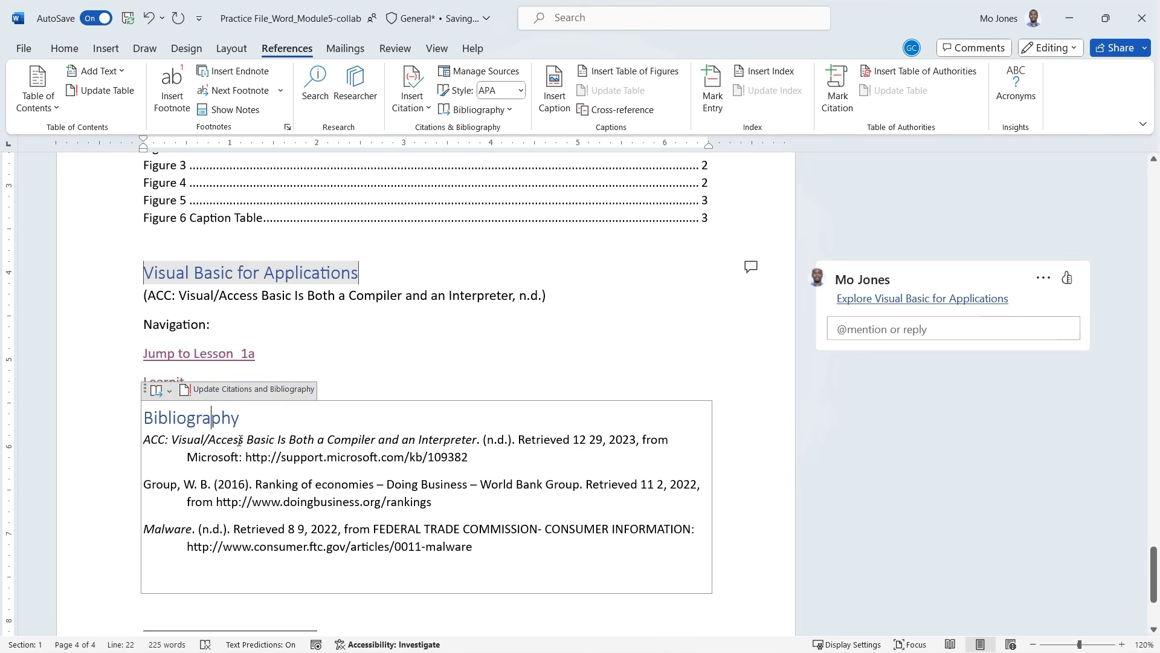
left_click(495, 73)
Move the Source Manager aside to compare its Current List with the three-entry Bibliography.
left_click_drag(605, 148, 735, 74)
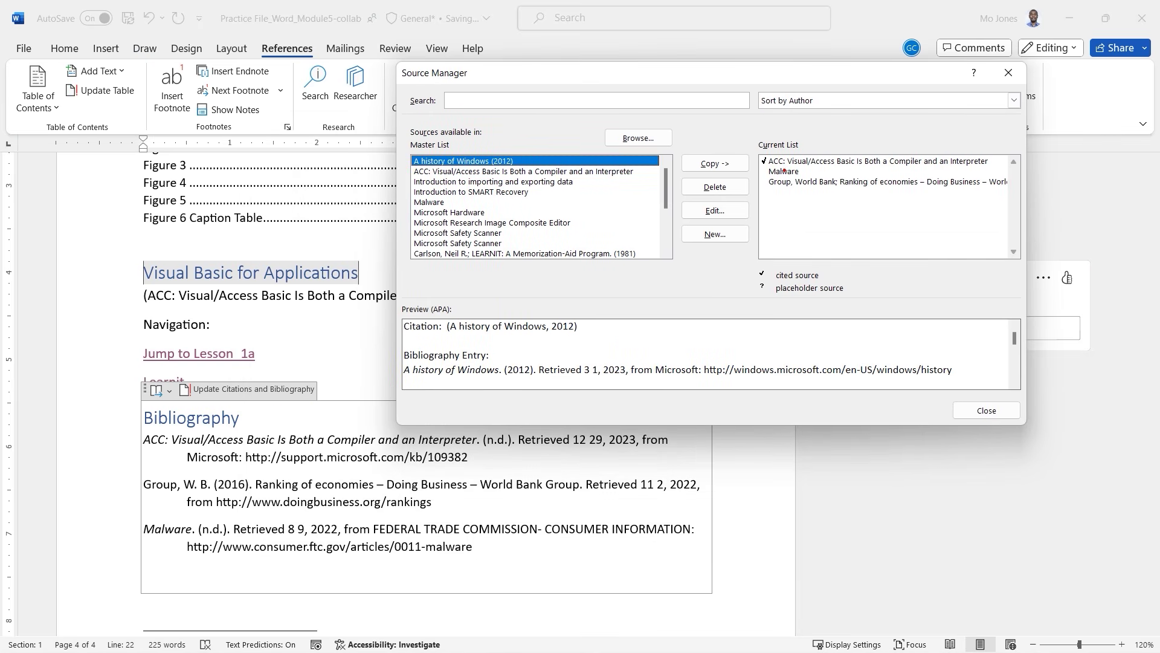
mouse_move(763, 150)
left_mouse_down()
mouse_move(937, 207)
mouse_move(1021, 207)
left_mouse_up()
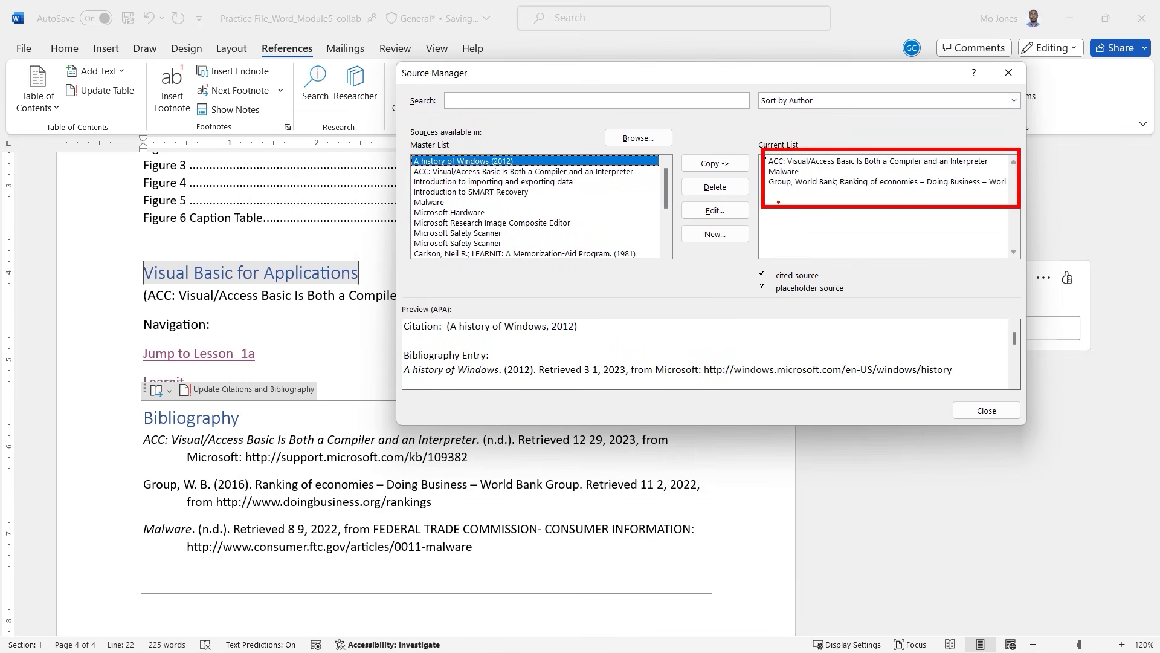
mouse_move(759, 205)
left_mouse_down()
mouse_move(380, 399)
mouse_move(266, 427)
left_mouse_up()
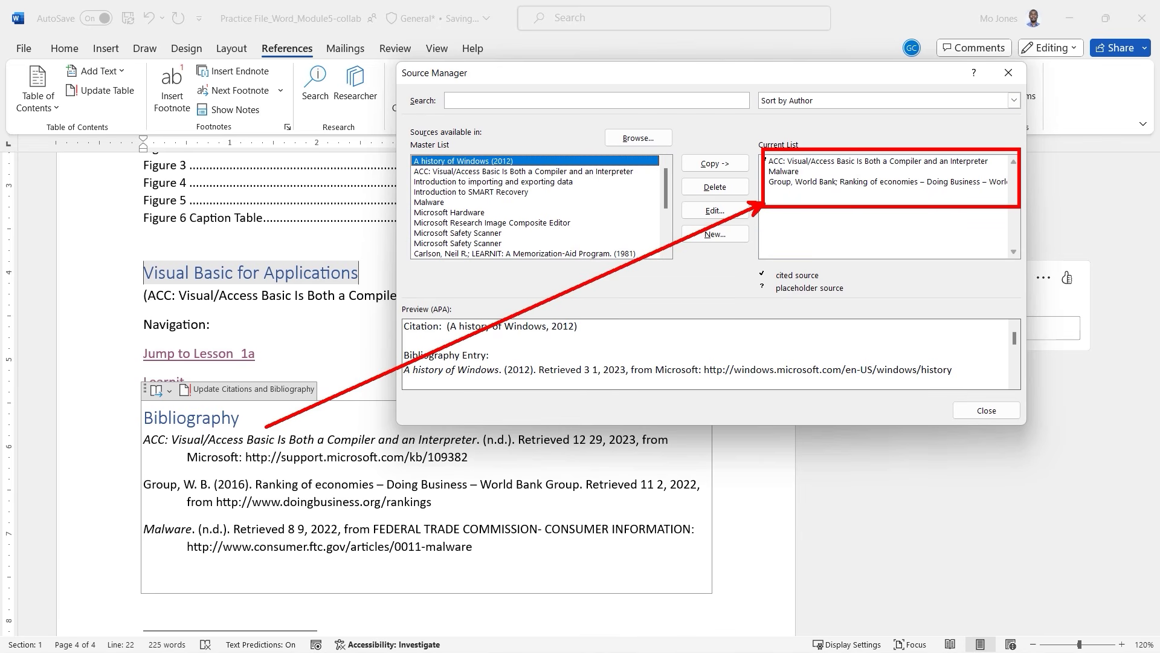
key("Escape")
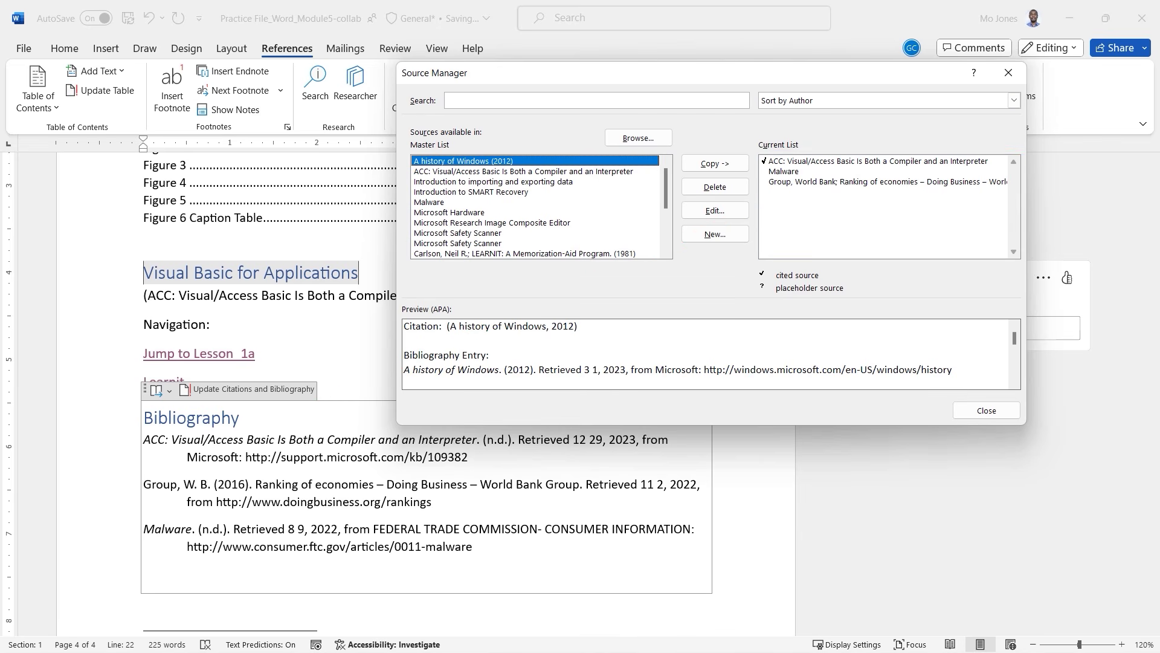
Start a new source, cancel it, and close the Source Manager without adding anything.
left_click(715, 234)
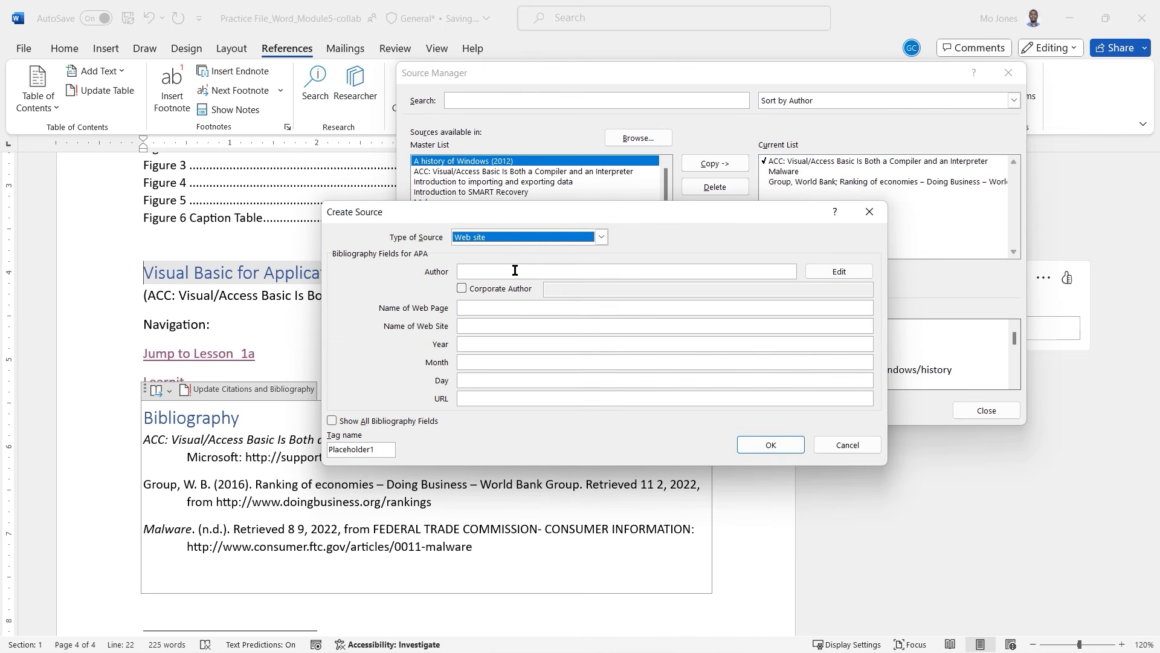
left_click(834, 445)
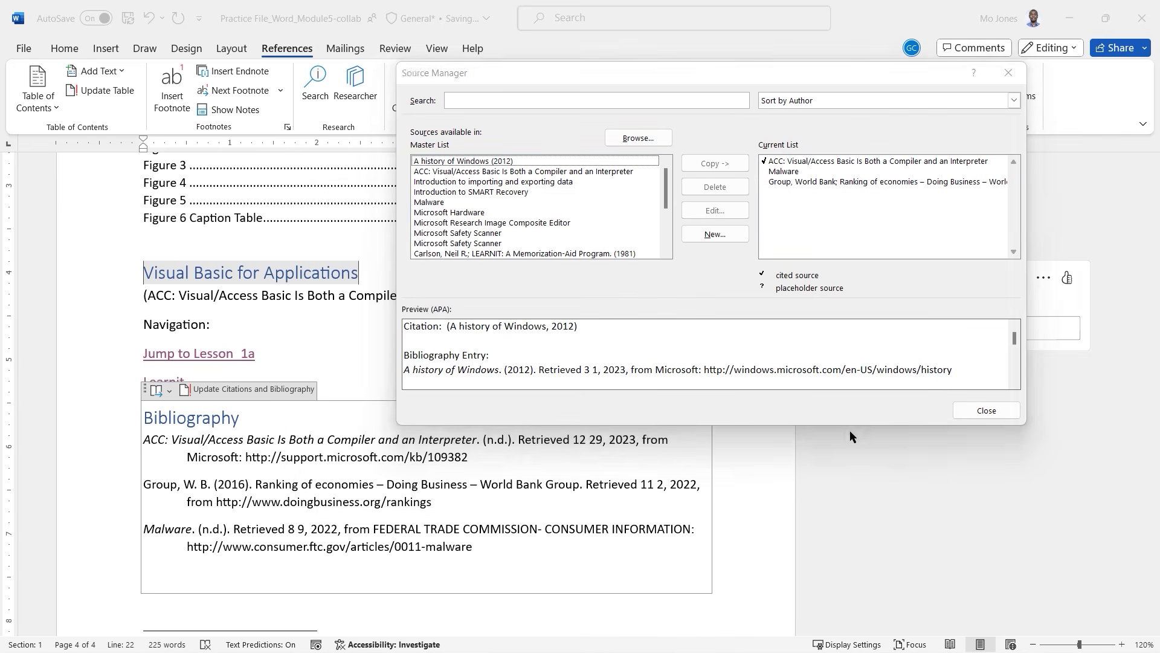
left_click(986, 410)
Check the first Bibliography entry and the Learnit line, then scroll up to the Lesson 4 list.
left_click(479, 454)
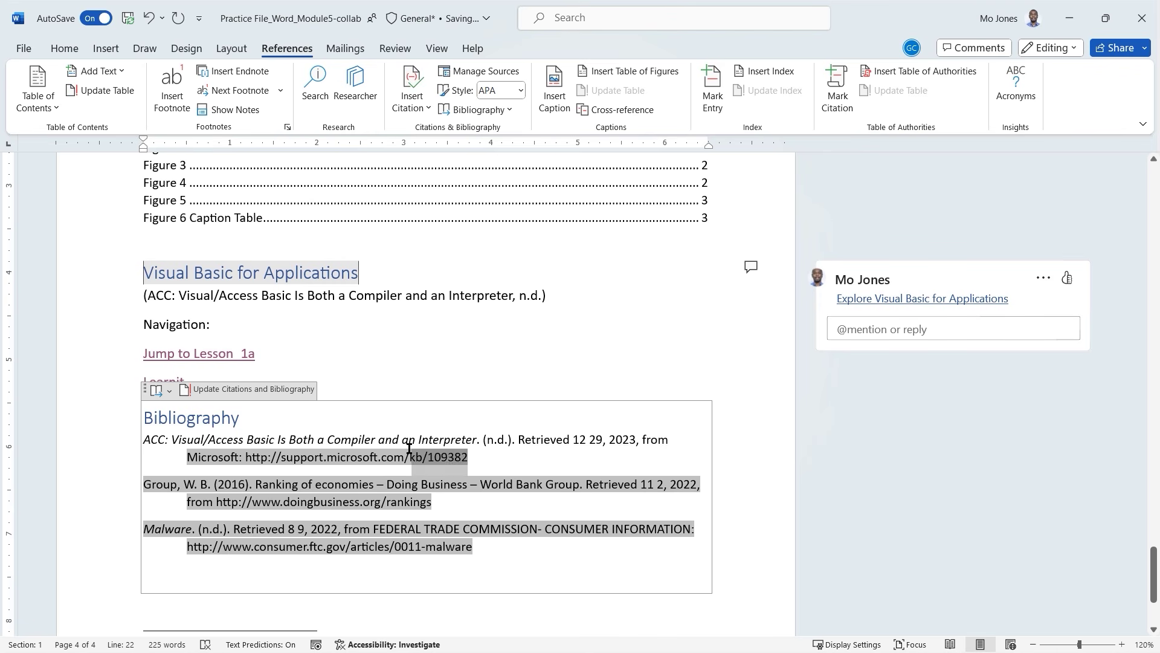
left_click(256, 440)
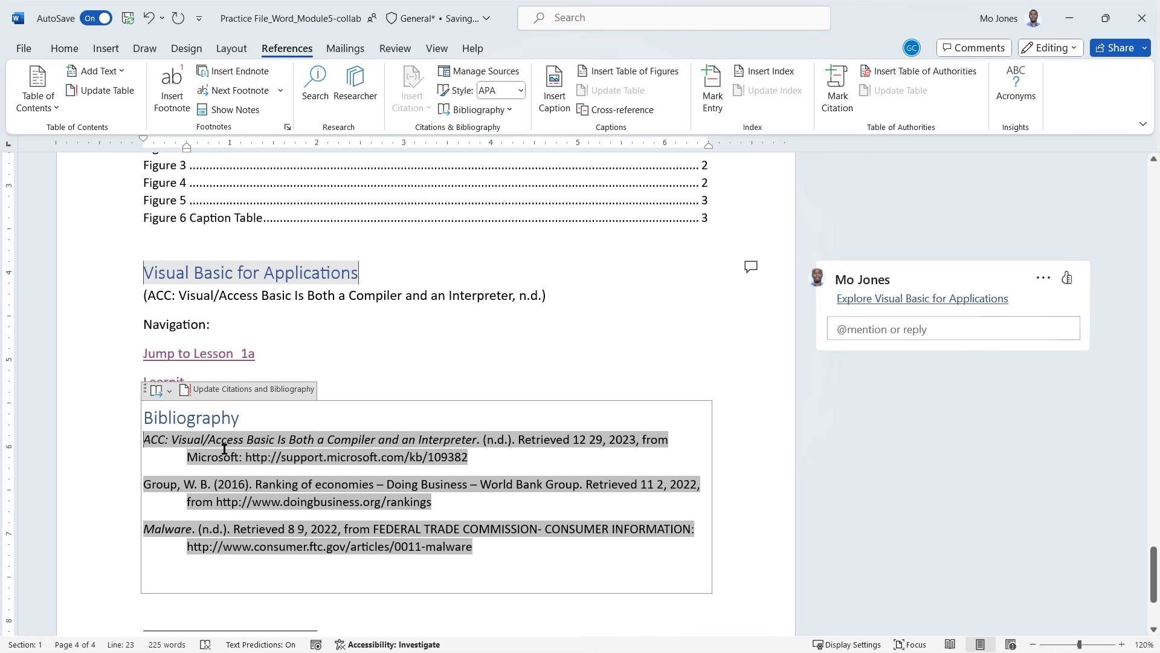
left_click(380, 453)
left_click(119, 387)
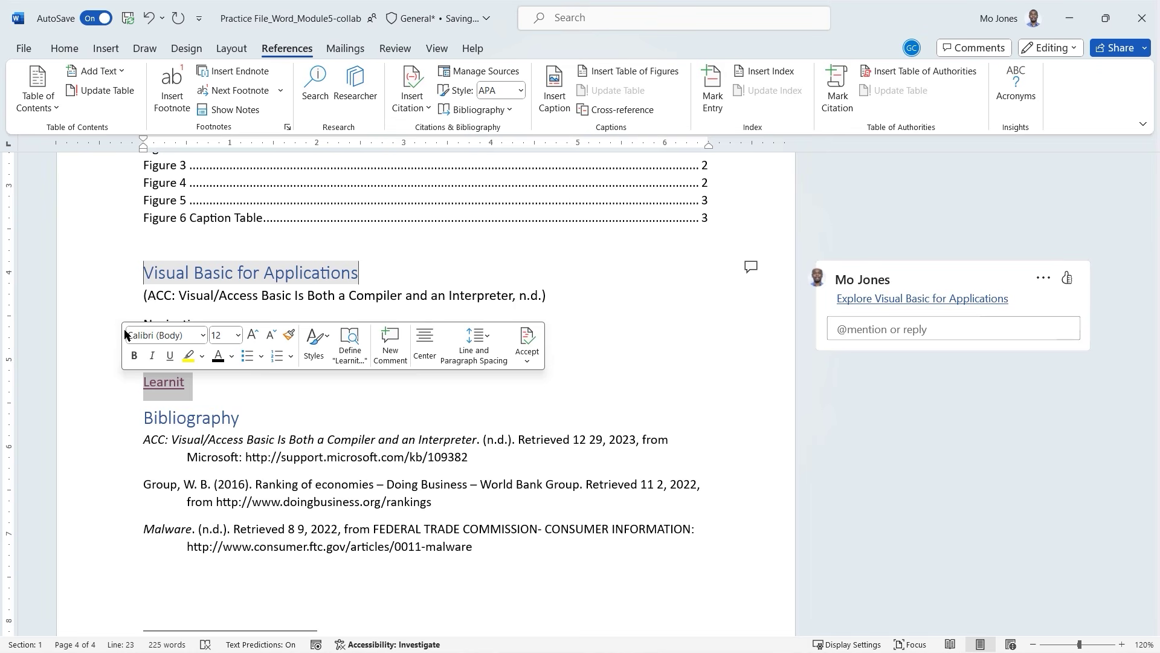
scroll(116, 302, "up", 1)
scroll(116, 302, "up", 5)
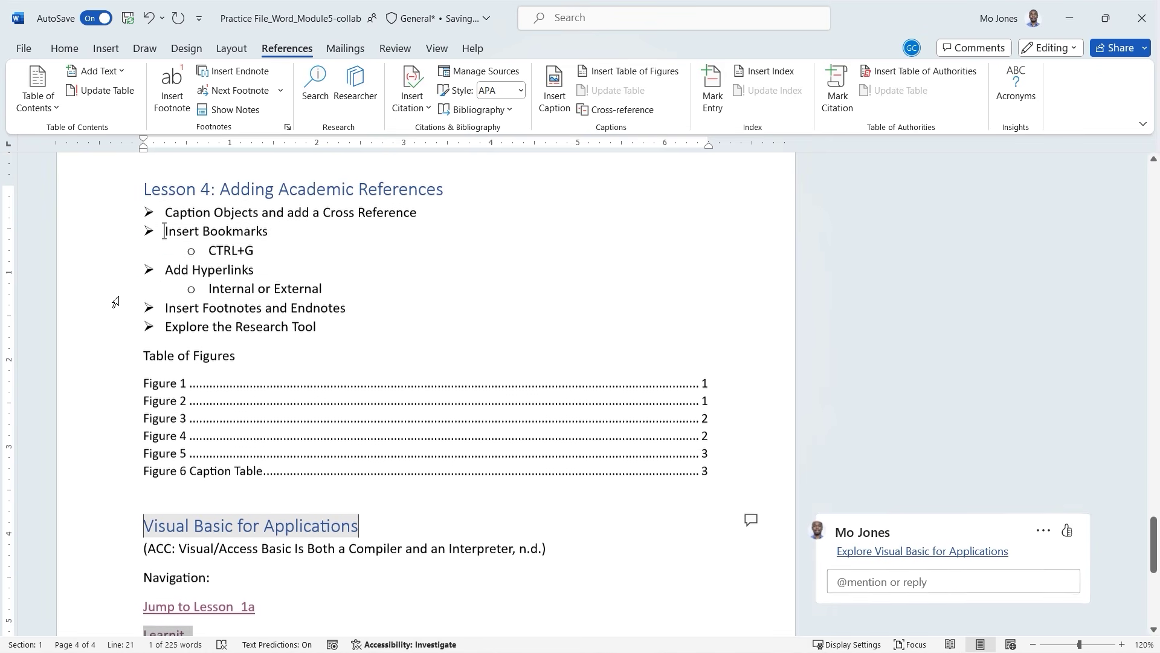
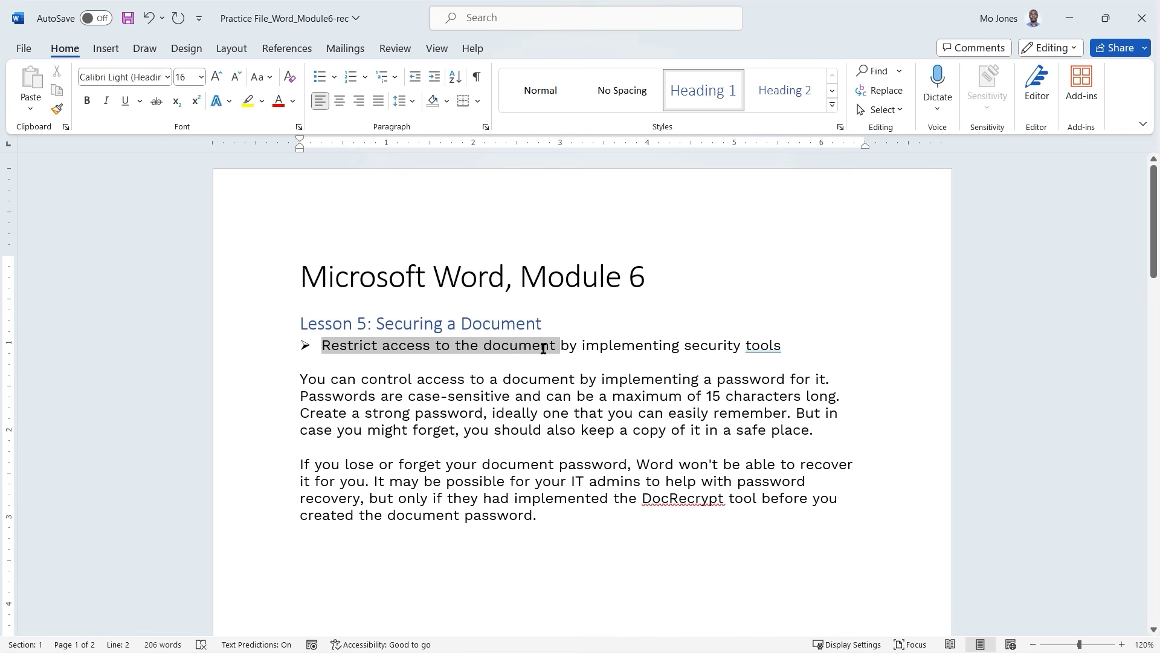
Highlight the 'Restrict access to the document' phrase, deselect it, and switch to the Review tab.
left_click_drag(544, 348, 544, 349)
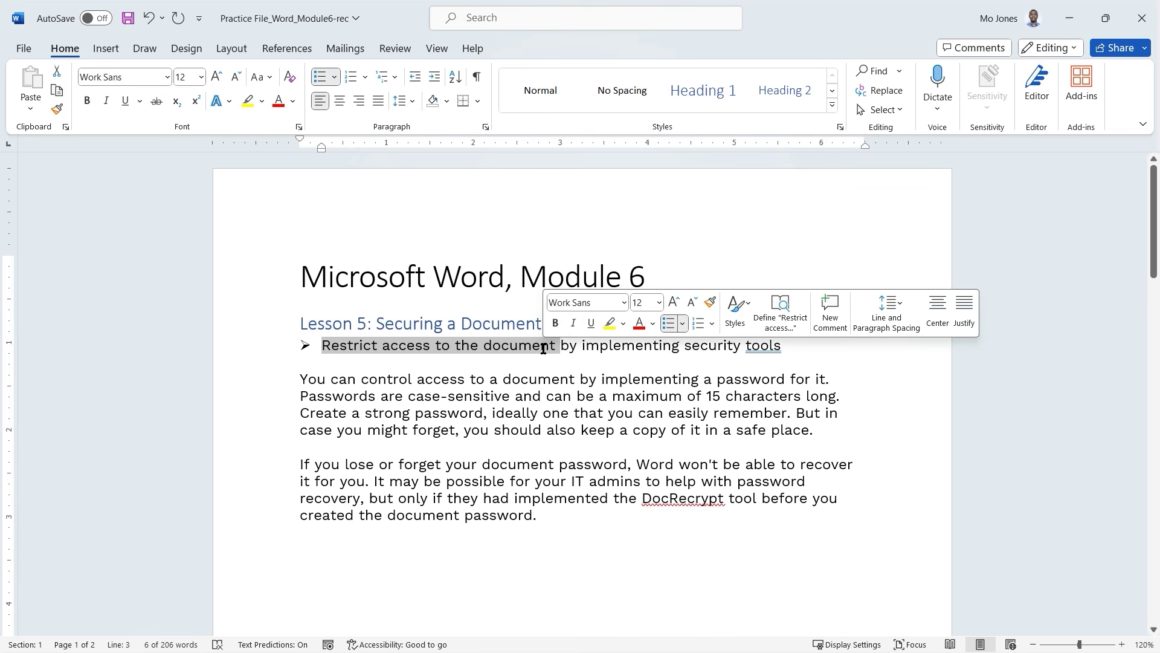
left_click(546, 396)
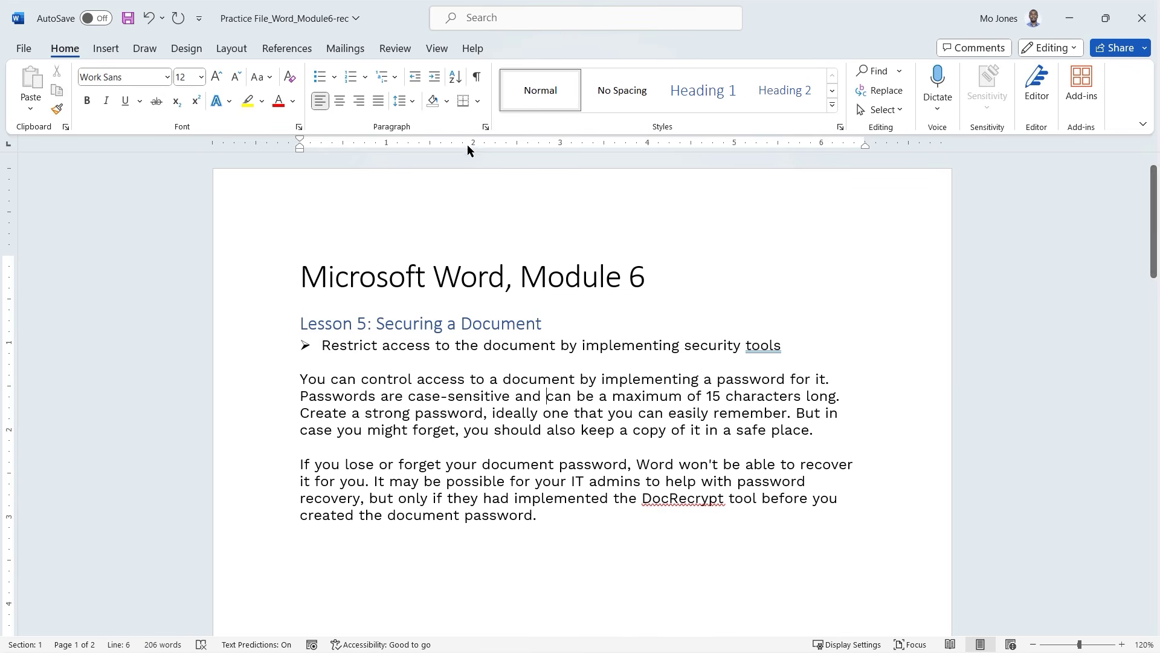
left_click(398, 52)
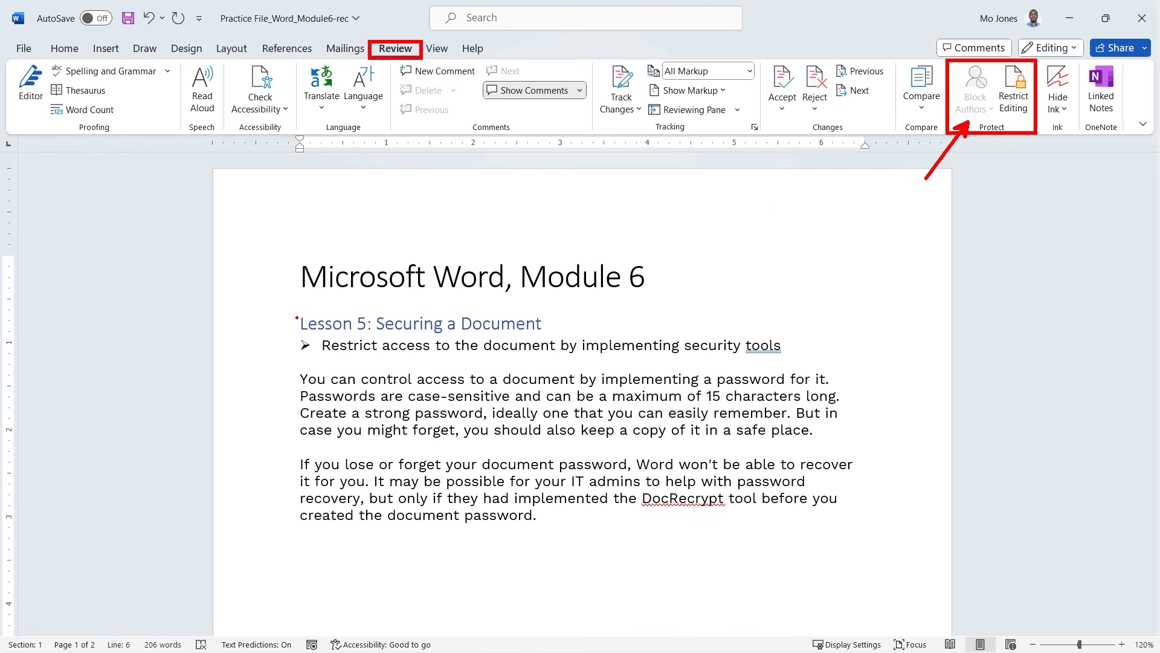
Open the Restrict Editing pane from the Review tab's Protect group.
mouse_move(296, 316)
left_mouse_down()
mouse_move(454, 423)
mouse_move(769, 521)
mouse_move(858, 532)
left_mouse_up()
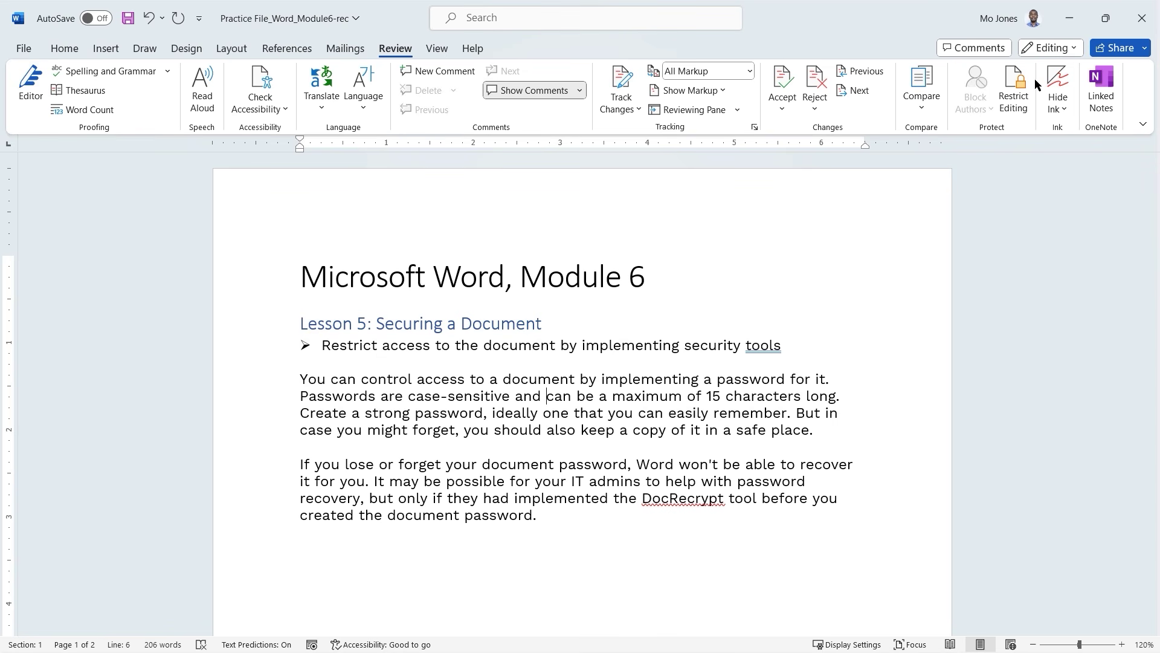
left_click(1015, 88)
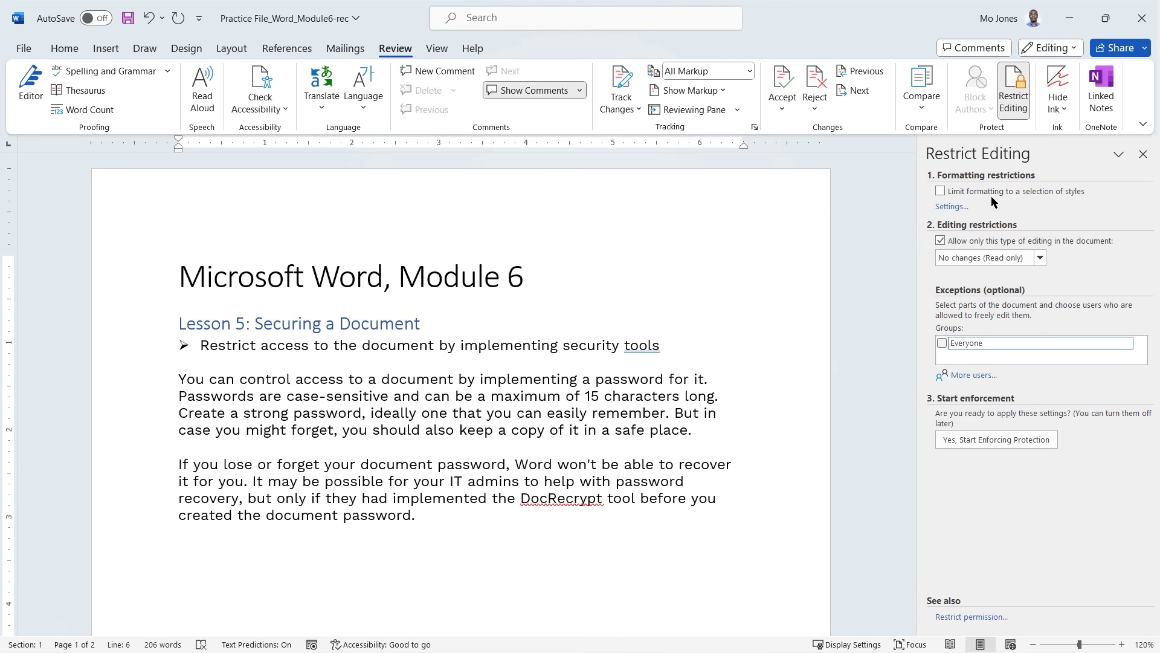
In Formatting Restrictions, limit formatting to selected styles and untick 1 / a / i, Balloon Text, Block Text, Body Text 2.
left_click(951, 207)
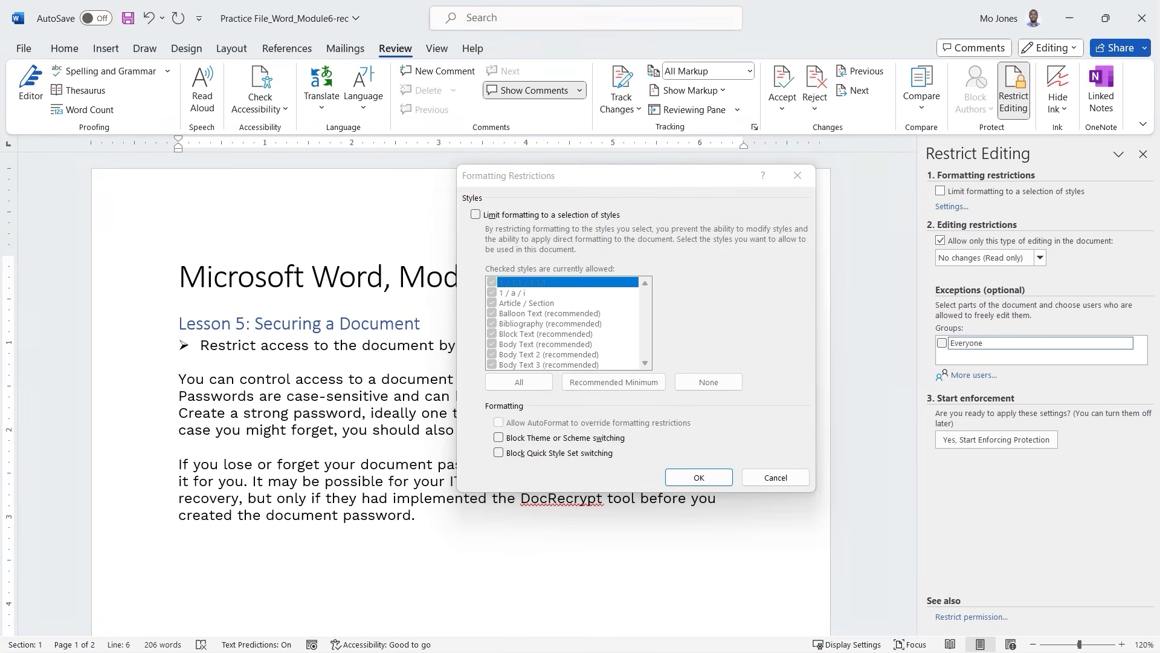
left_click(552, 195)
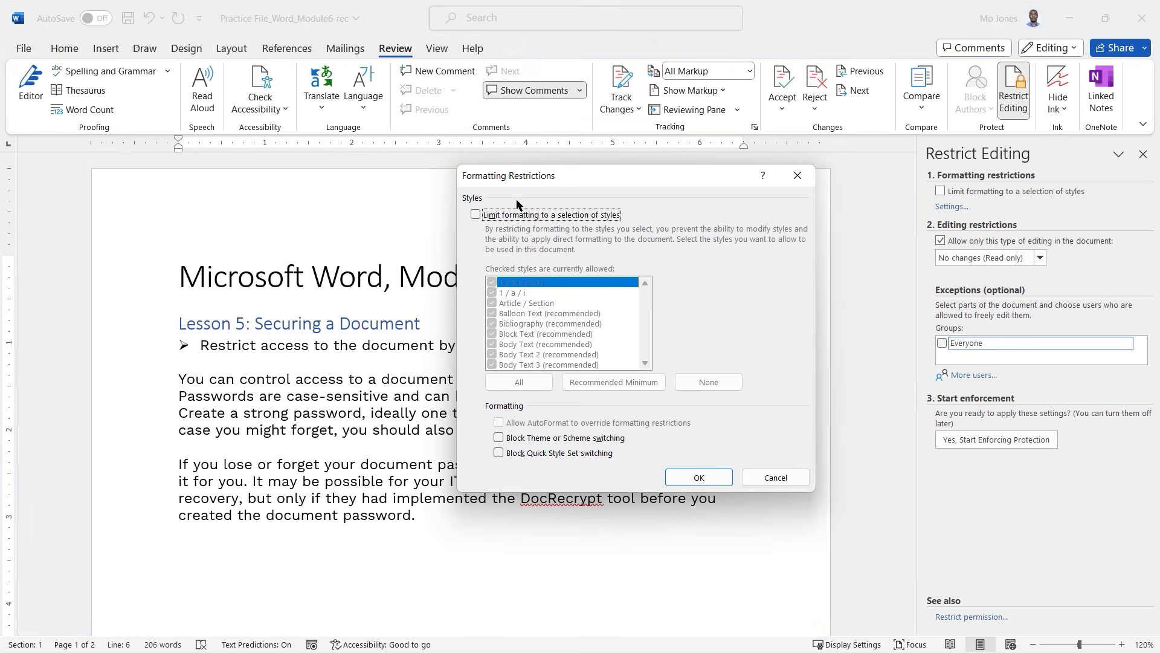
left_click(476, 214)
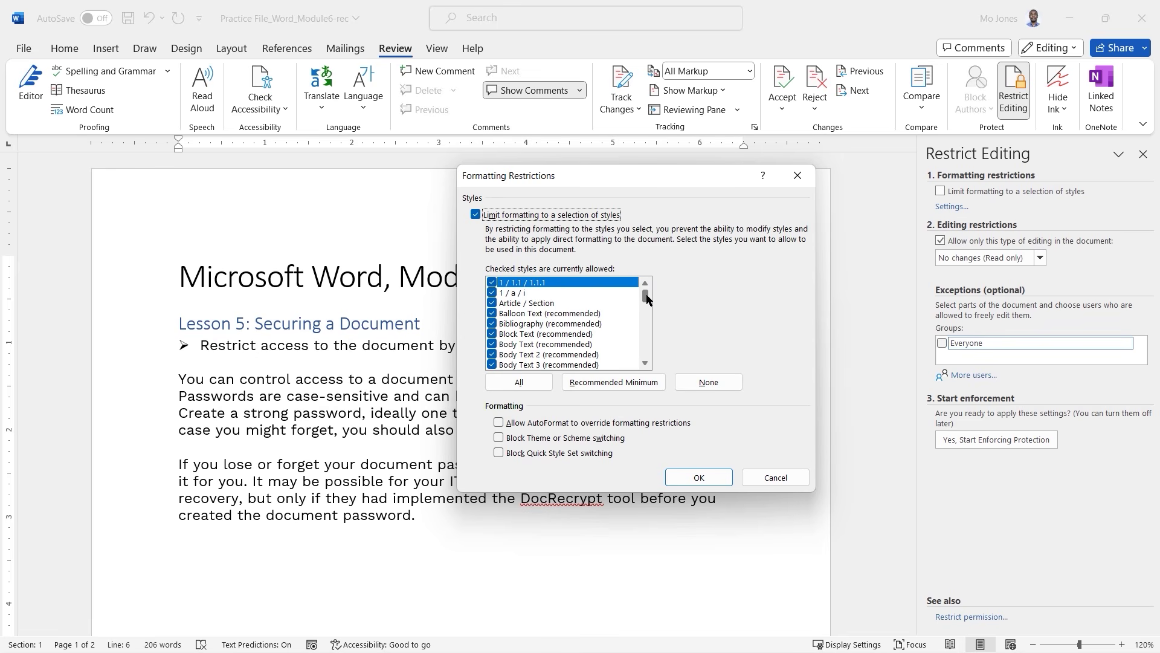
mouse_move(646, 297)
left_mouse_down()
mouse_move(652, 355)
mouse_move(658, 292)
left_mouse_up()
left_click(492, 292)
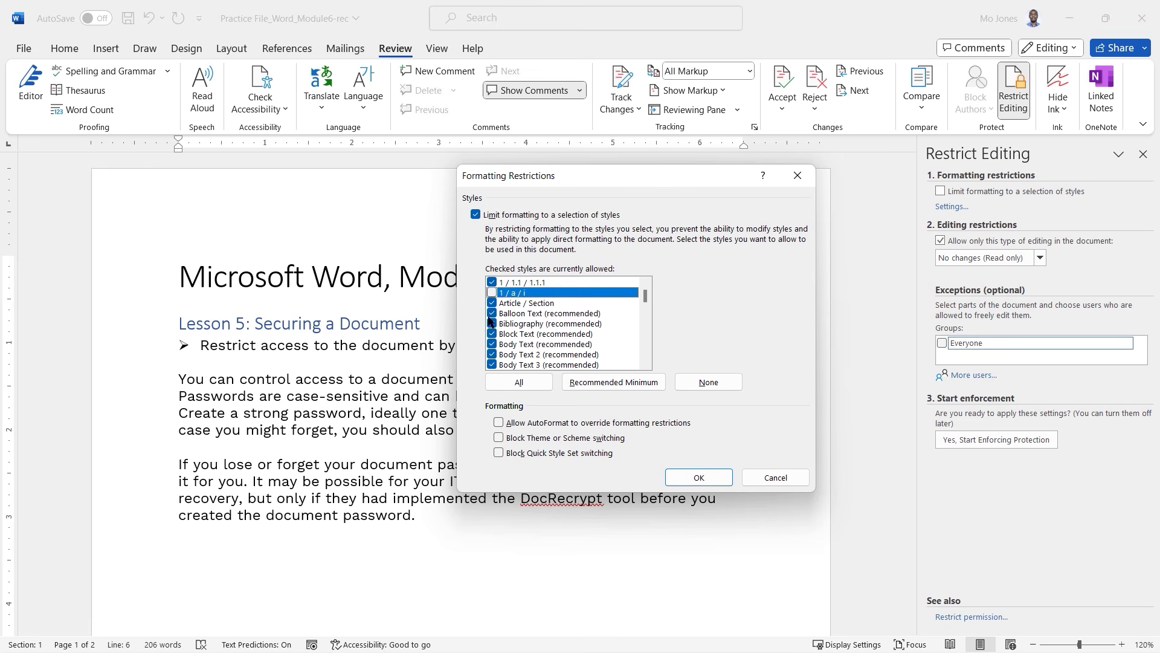
left_click(492, 313)
left_click(492, 334)
left_click(492, 354)
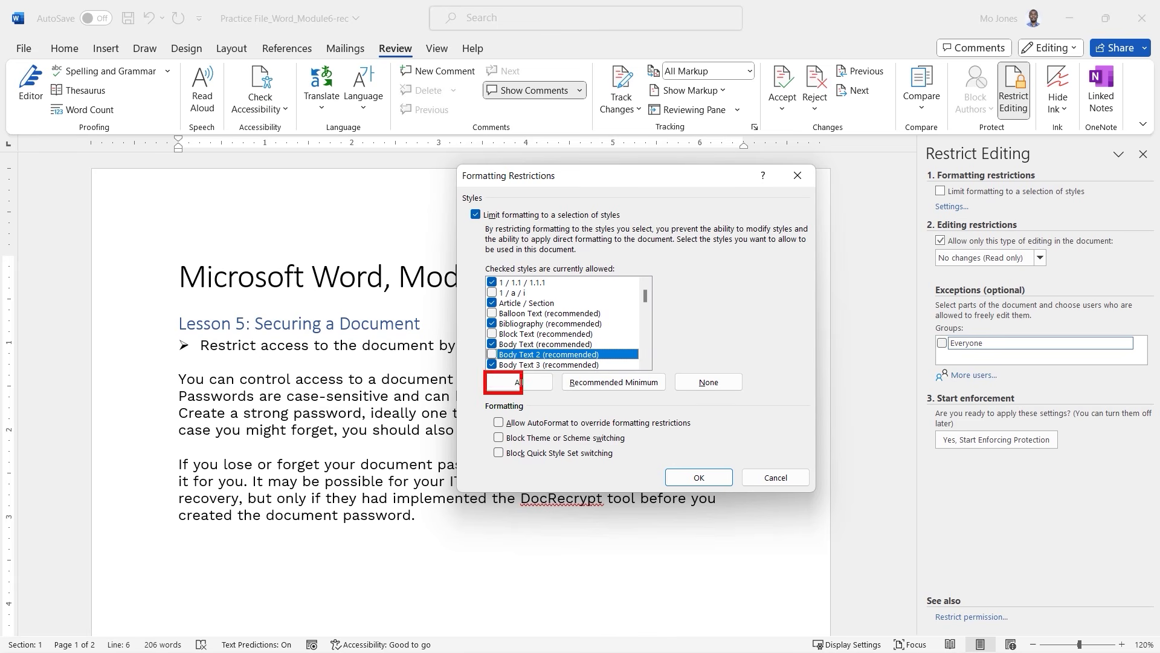
Try the All and Recommended Minimum style presets, then set the list to None.
left_click(521, 379)
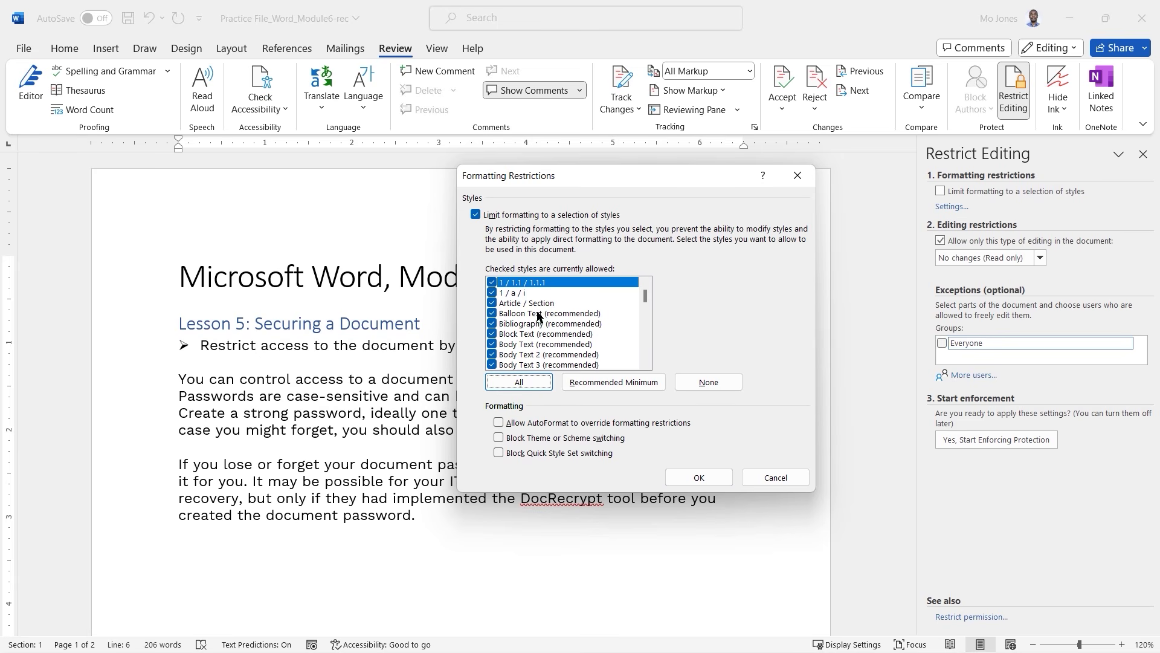
left_click(627, 387)
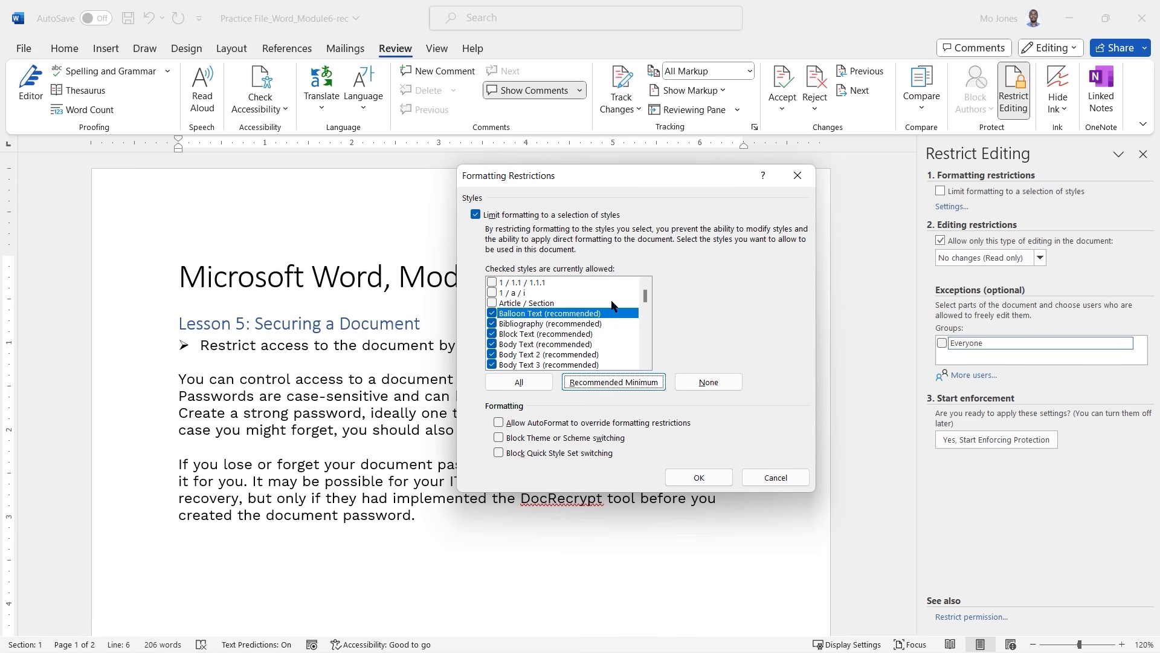
scroll(645, 302, "down", 6)
scroll(645, 302, "up", 3)
scroll(647, 364, "down", 6)
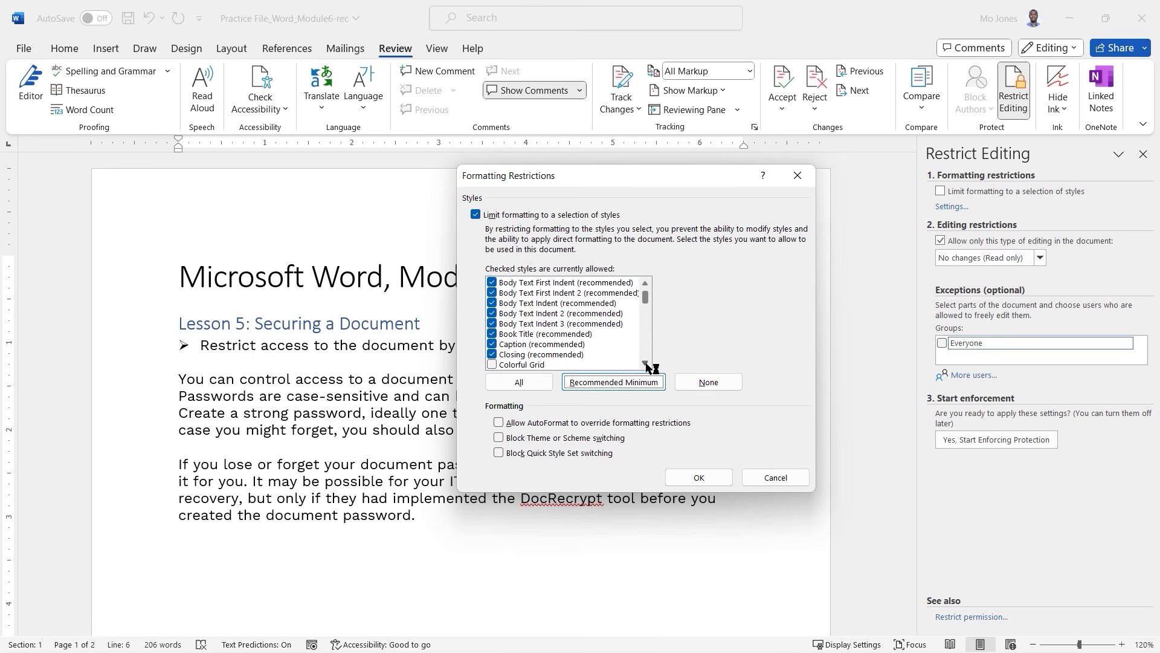
scroll(646, 365, "down", 6)
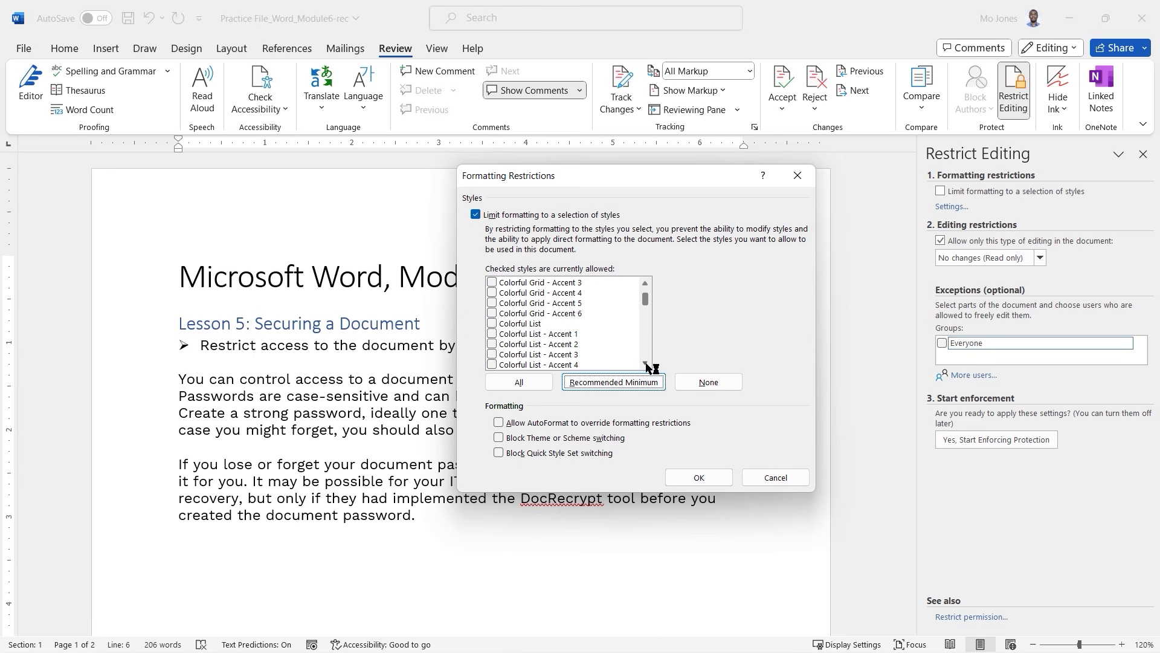
scroll(647, 365, "down", 1)
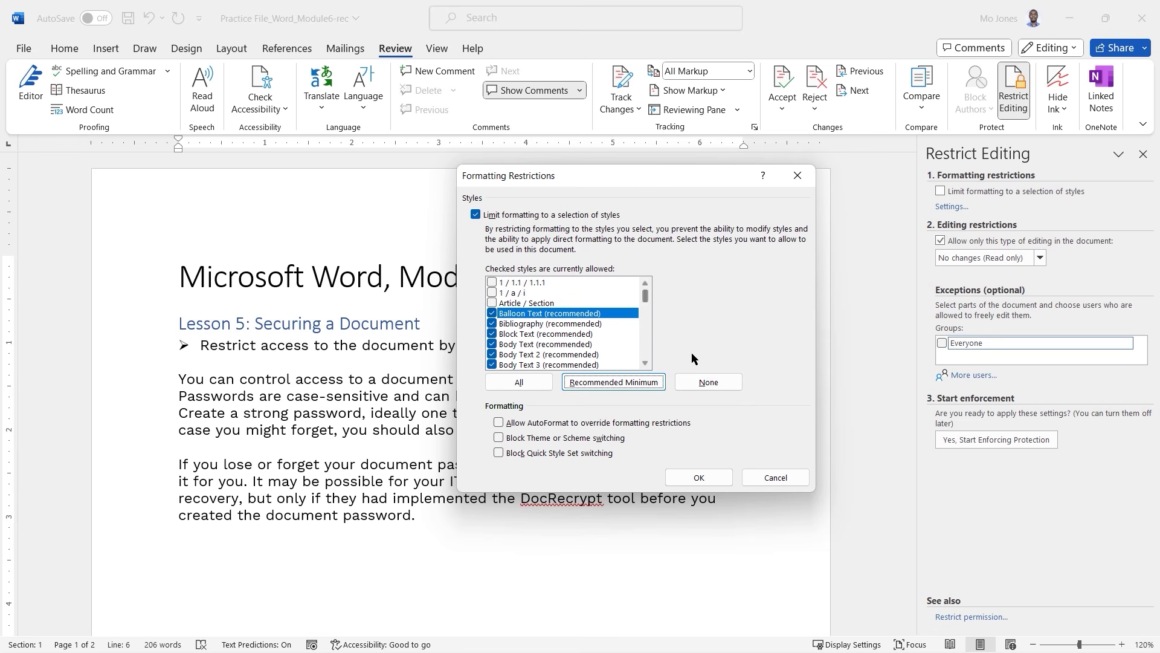
left_click(712, 382)
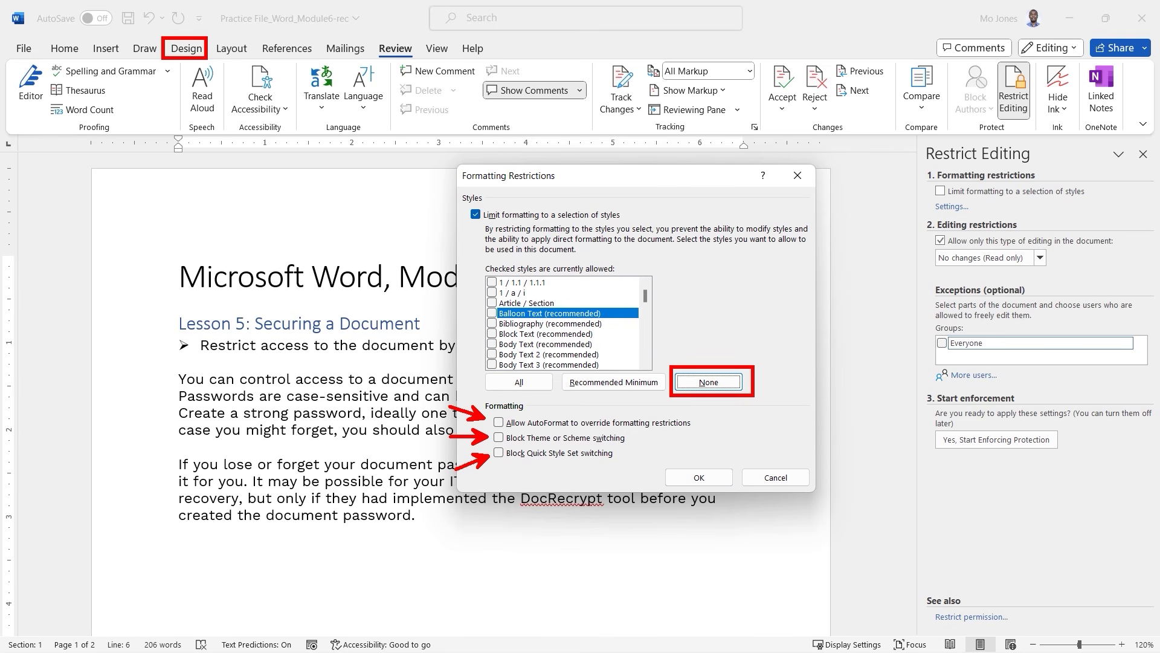
Allow all styles, turn off the style limit, and close Formatting Restrictions with OK.
left_click(526, 382)
left_click(477, 215)
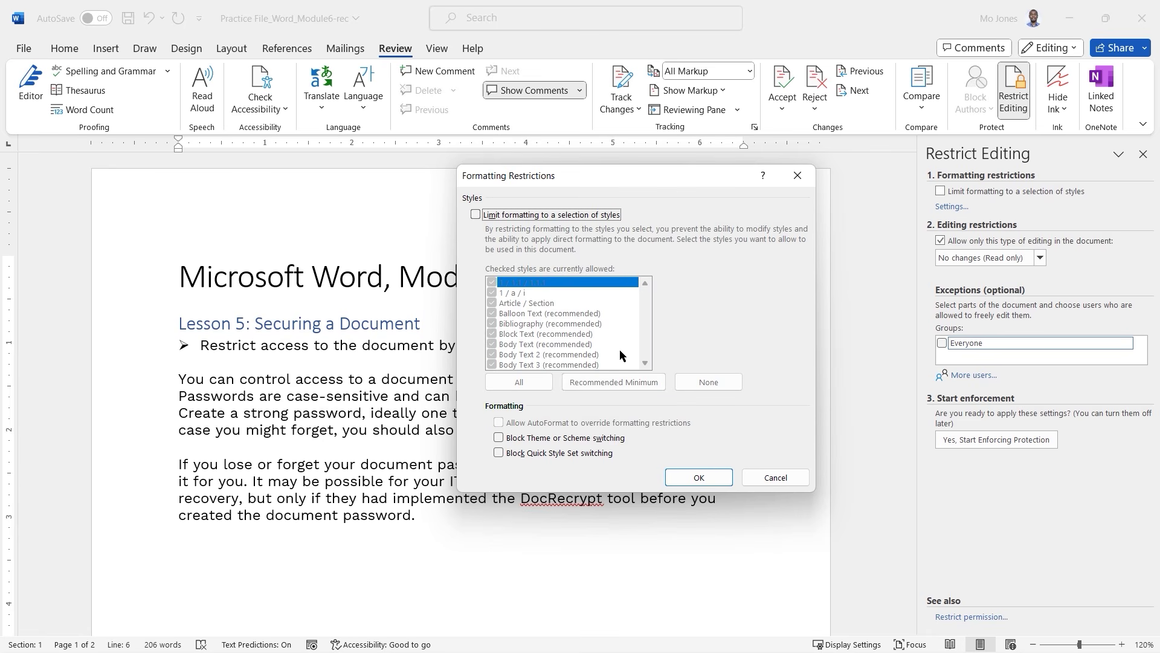
left_click(714, 475)
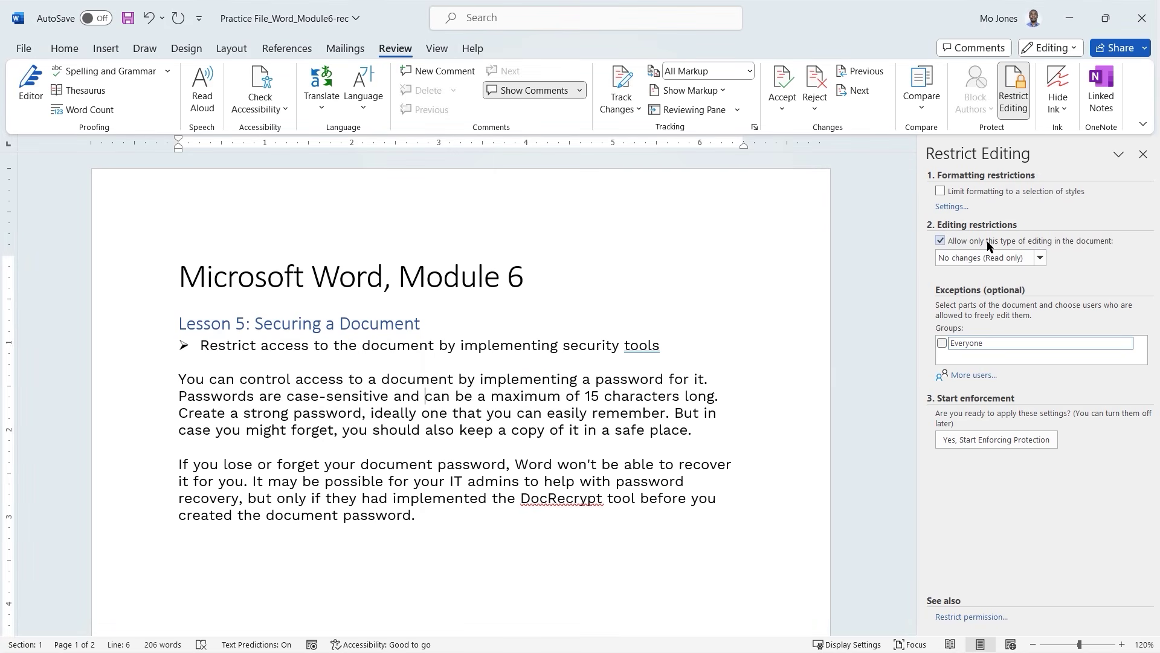
Look through the allowed editing types list in Restrict Editing and close it unchanged.
left_click(1041, 259)
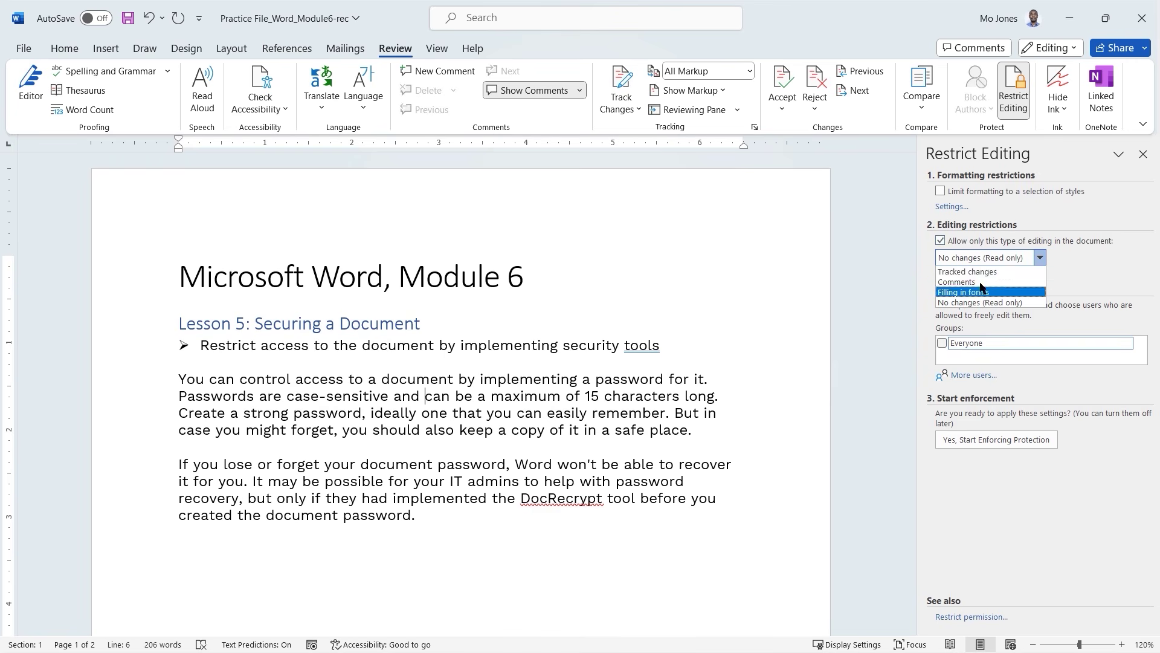
left_click(1109, 305)
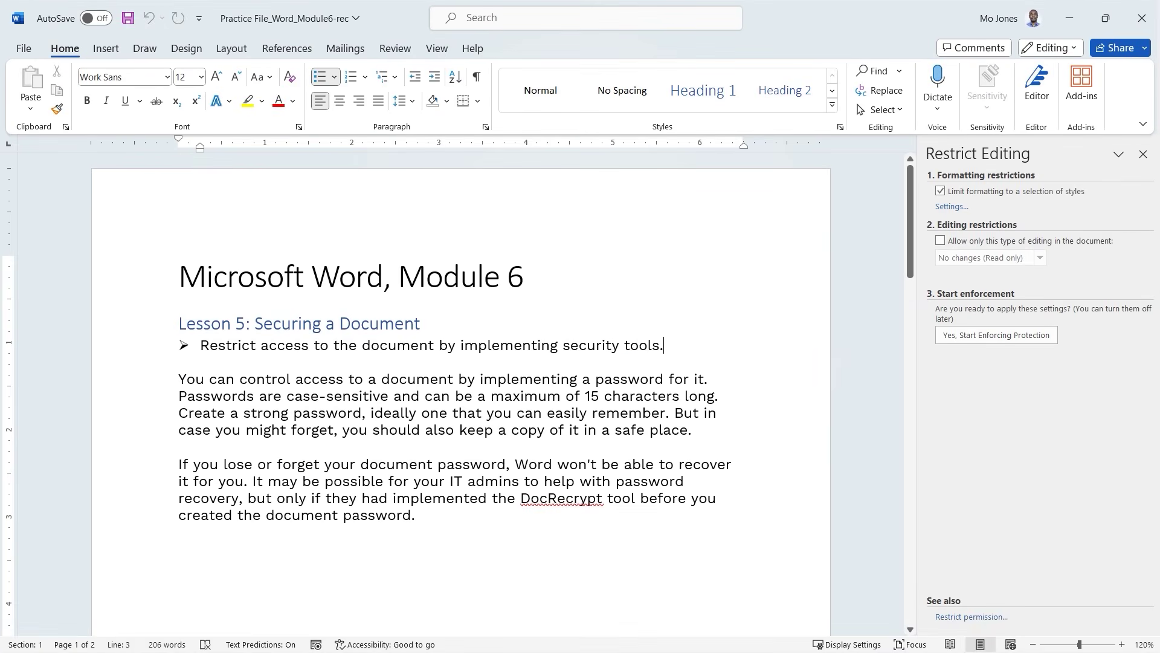
Limit formatting to selected styles with none allowed, keep existing formatting, and select the Restrict access bullet.
left_click(953, 207)
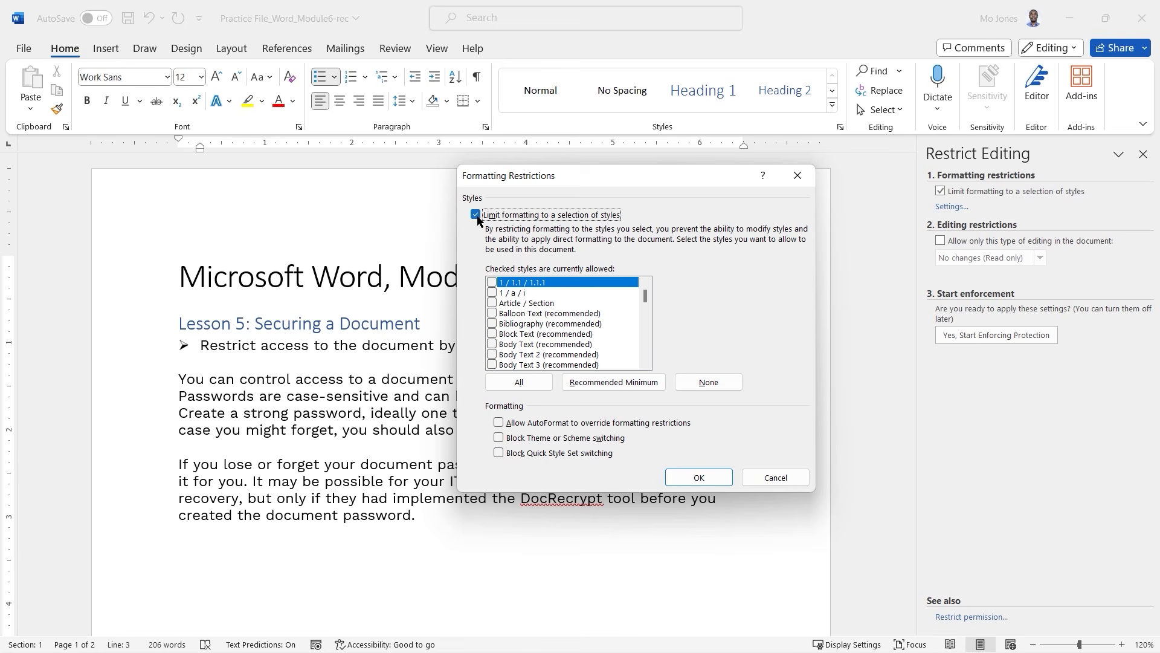
left_click(532, 382)
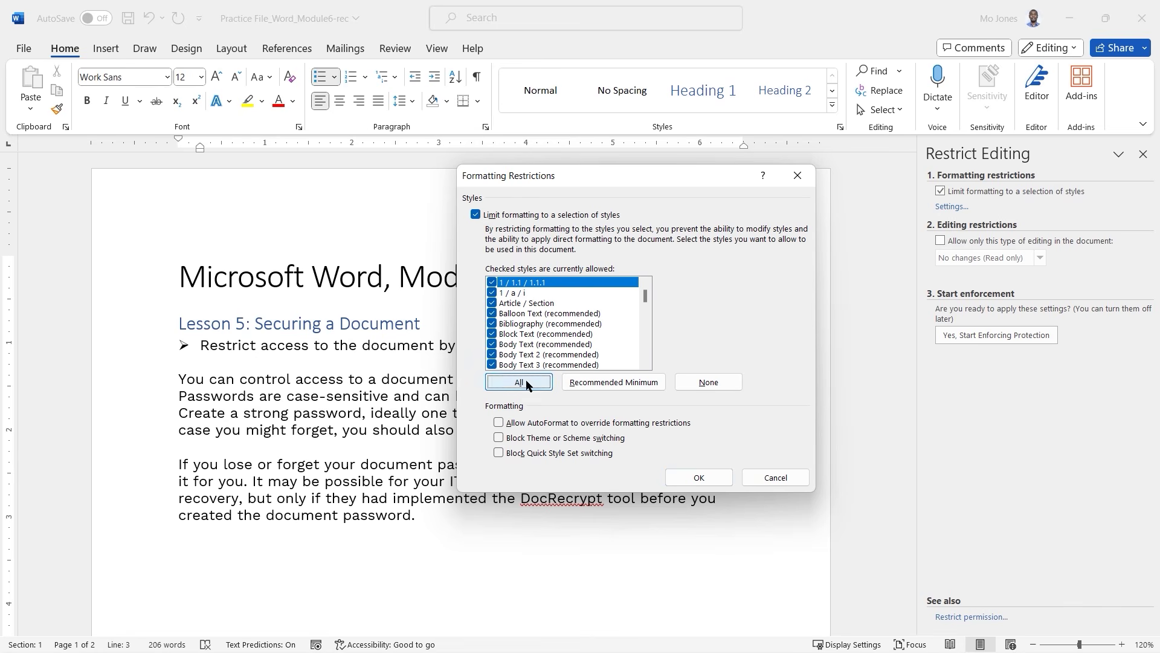
left_click(476, 215)
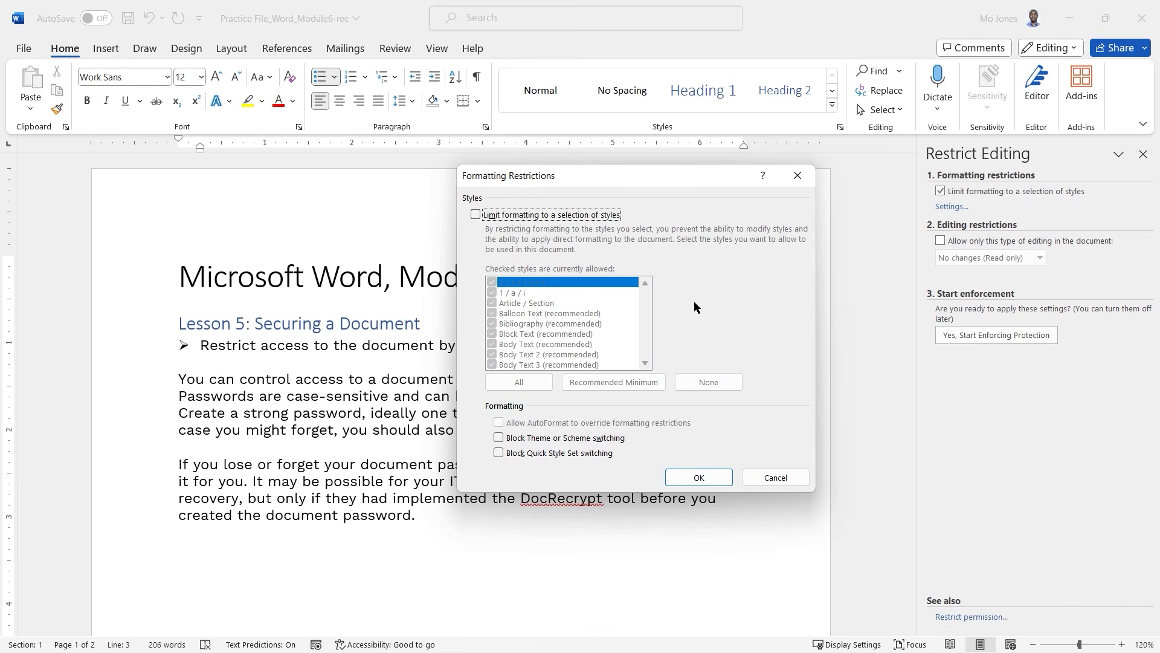
left_click(476, 215)
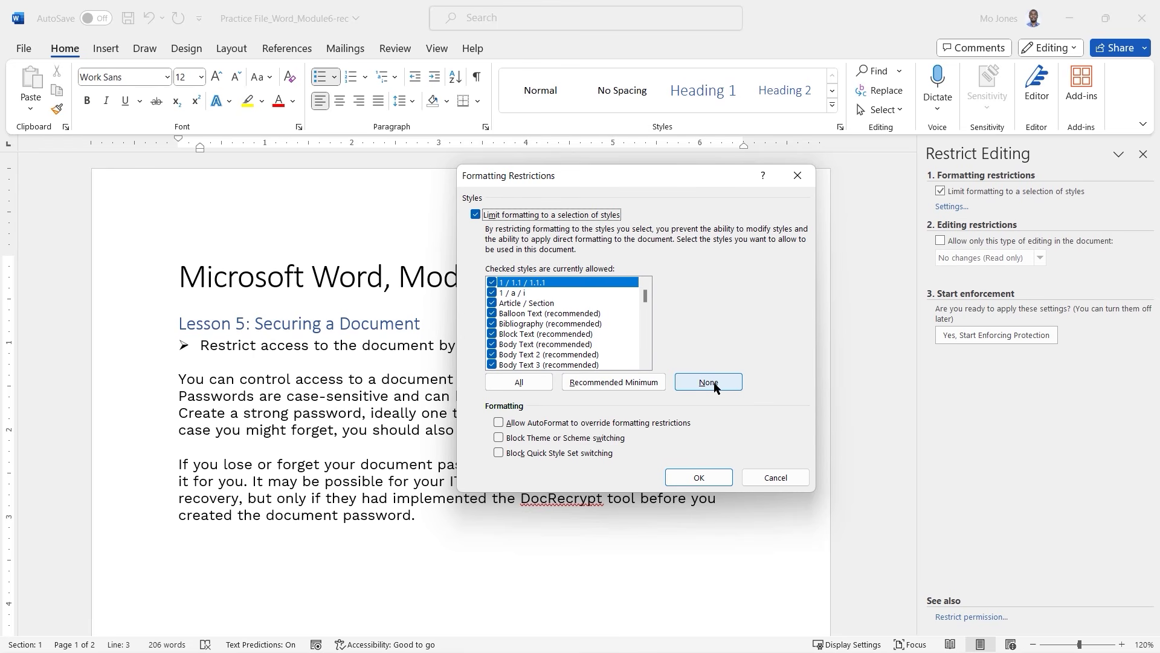
left_click(713, 385)
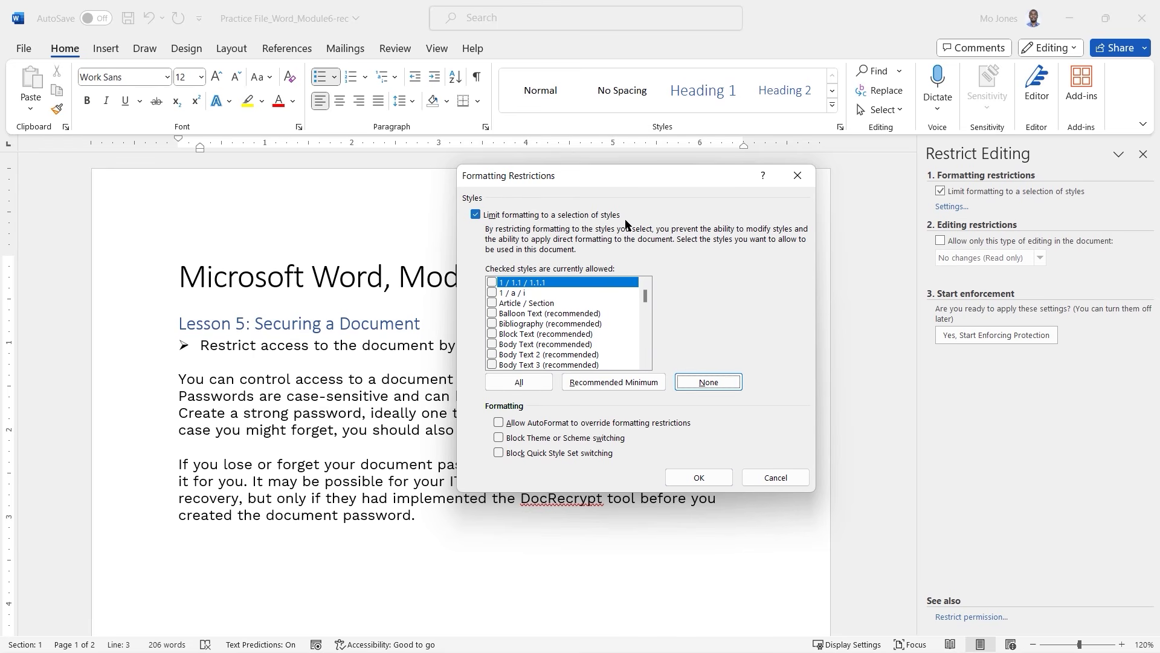
mouse_move(645, 293)
left_mouse_down()
mouse_move(647, 355)
mouse_move(654, 291)
left_mouse_up()
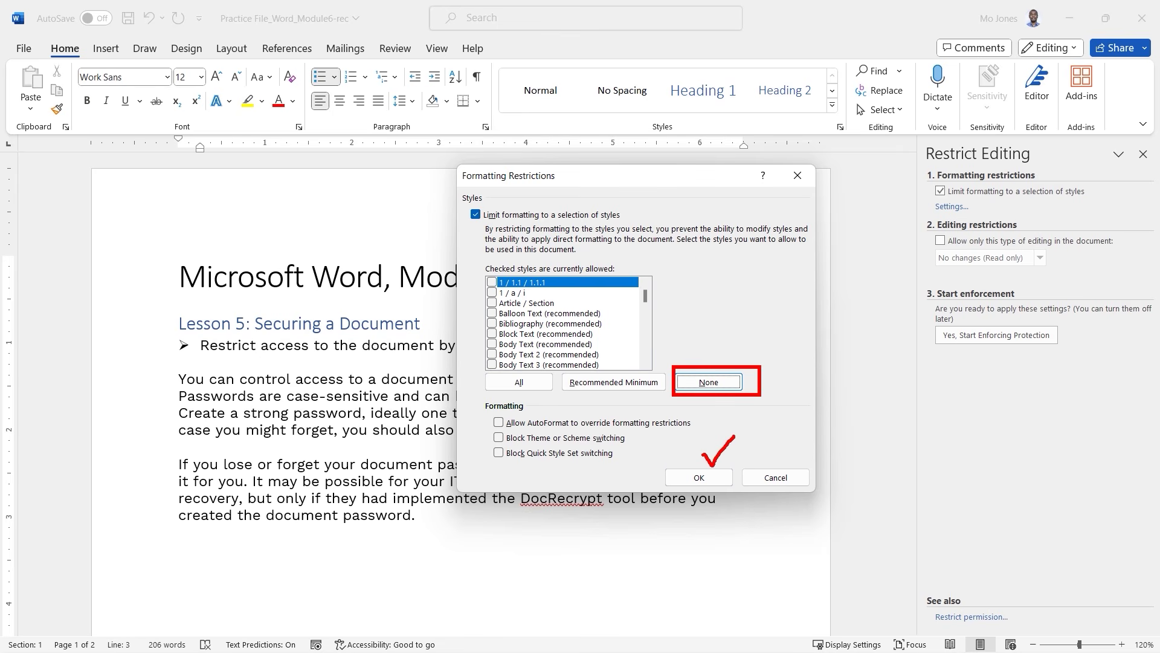
left_click(699, 477)
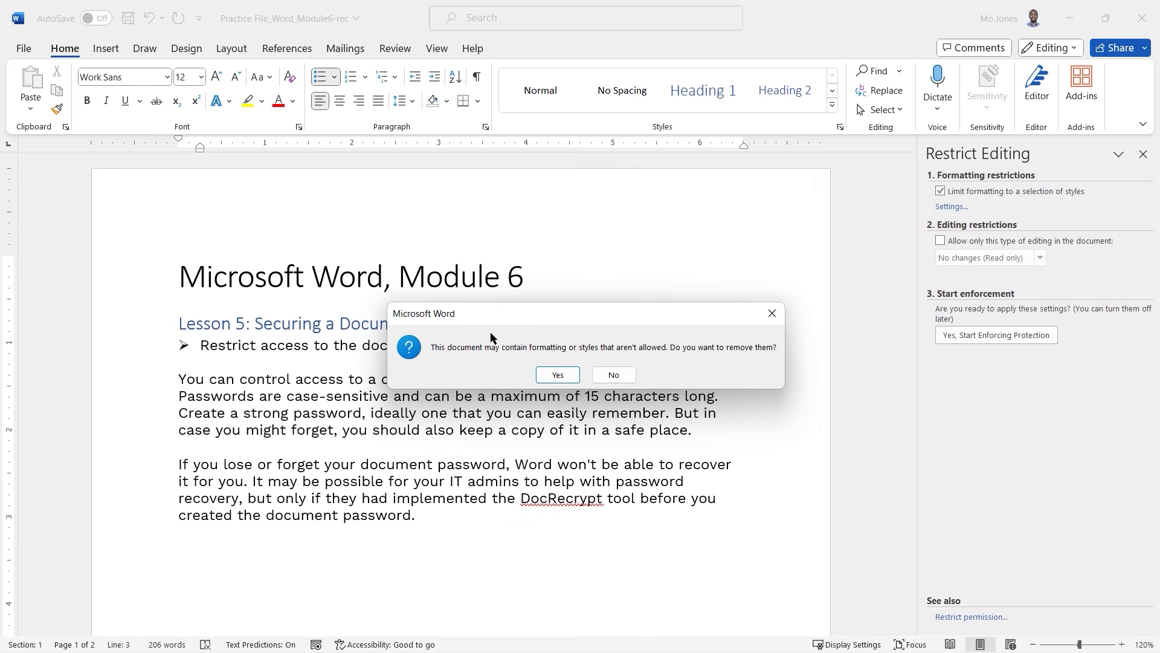
left_click(614, 375)
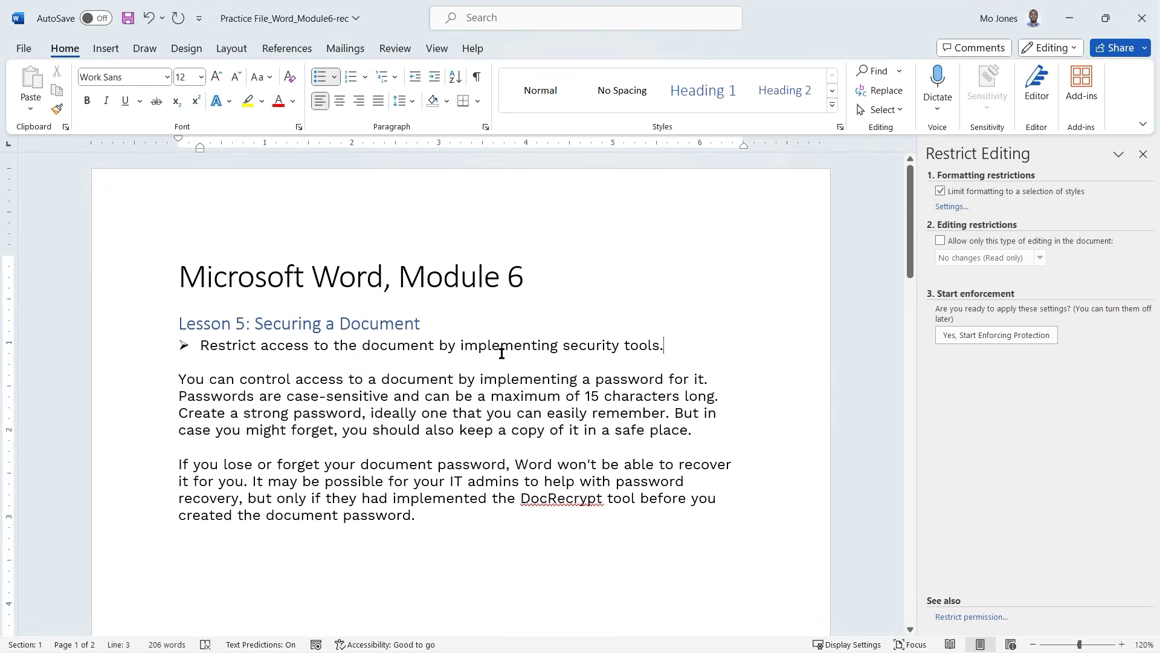
triple_click(501, 354)
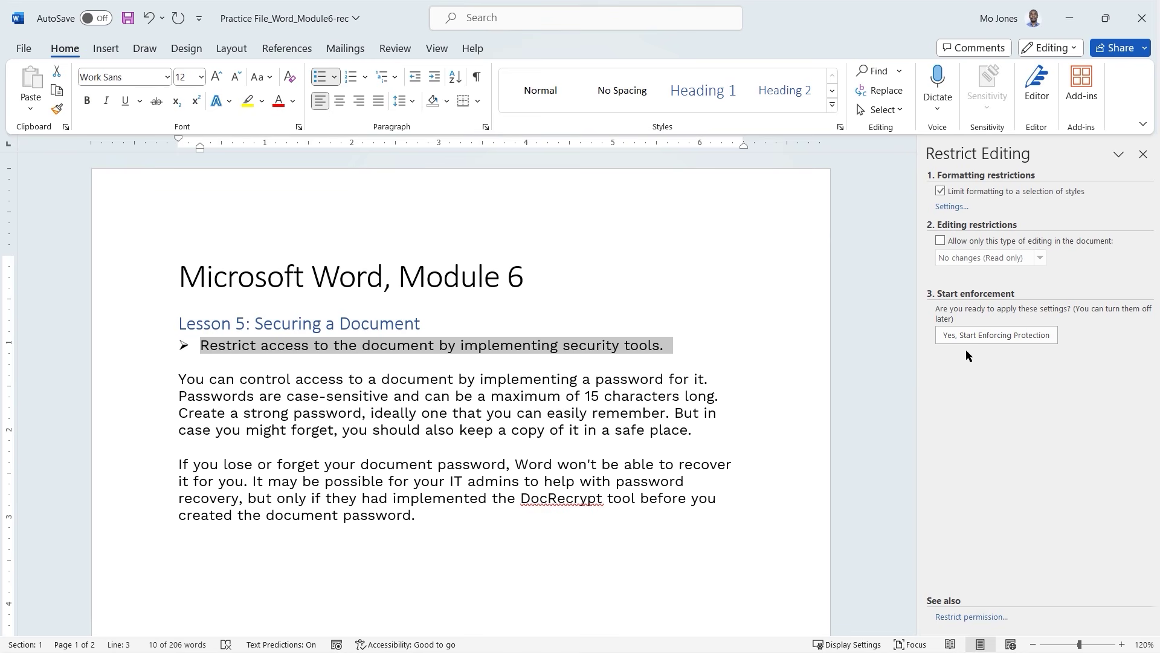
left_click(997, 339)
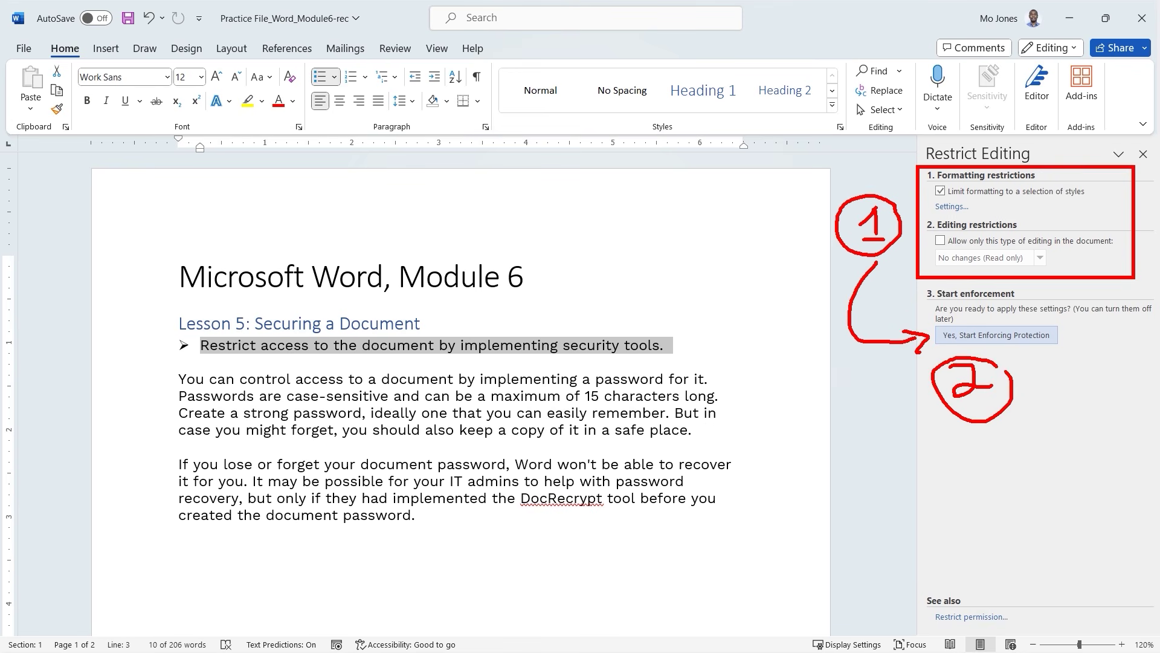
Enforce protection by entering and confirming a password in Start Enforcing Protection.
left_click(998, 336)
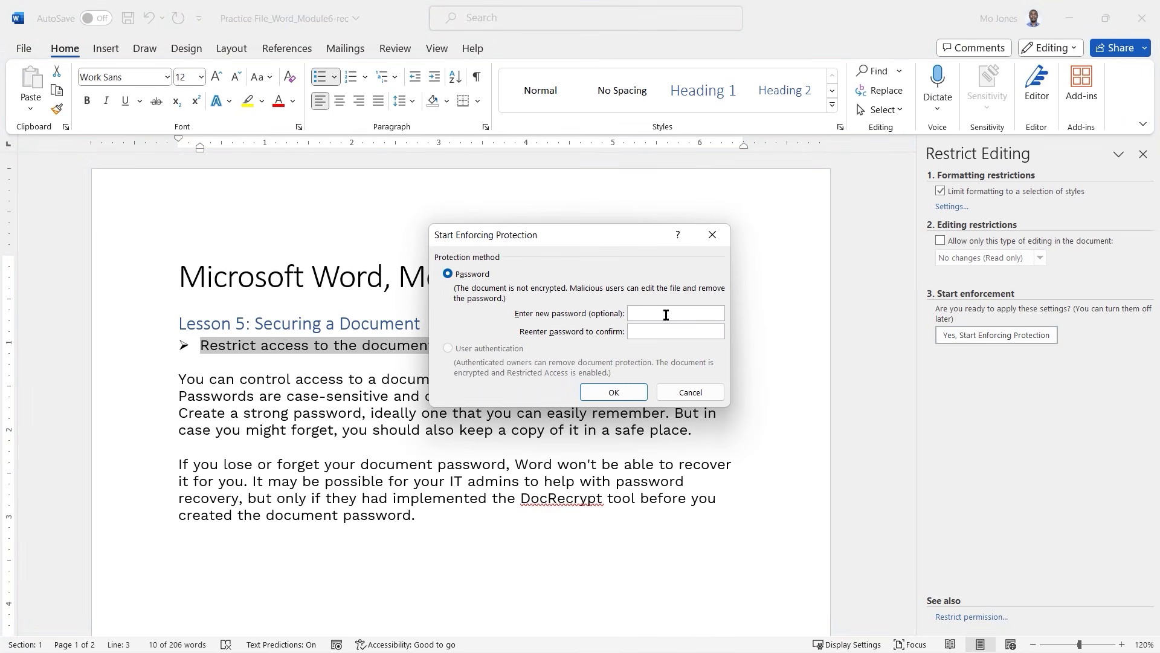
type("•••")
key("Tab")
type("•••")
left_click(611, 392)
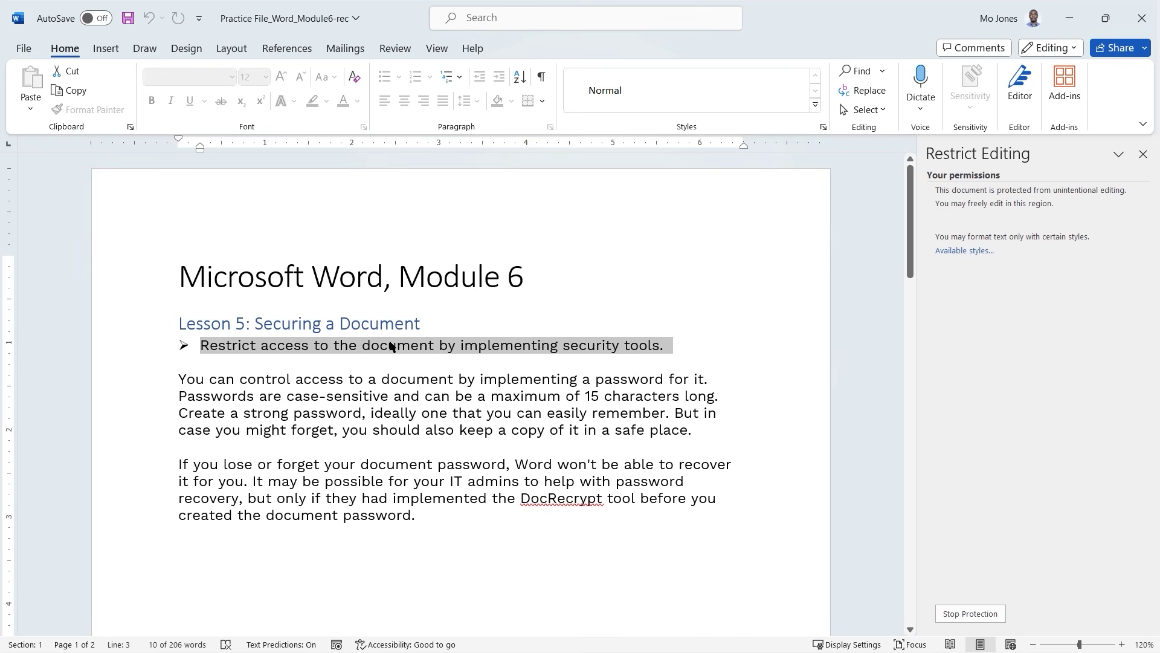
left_click(618, 95)
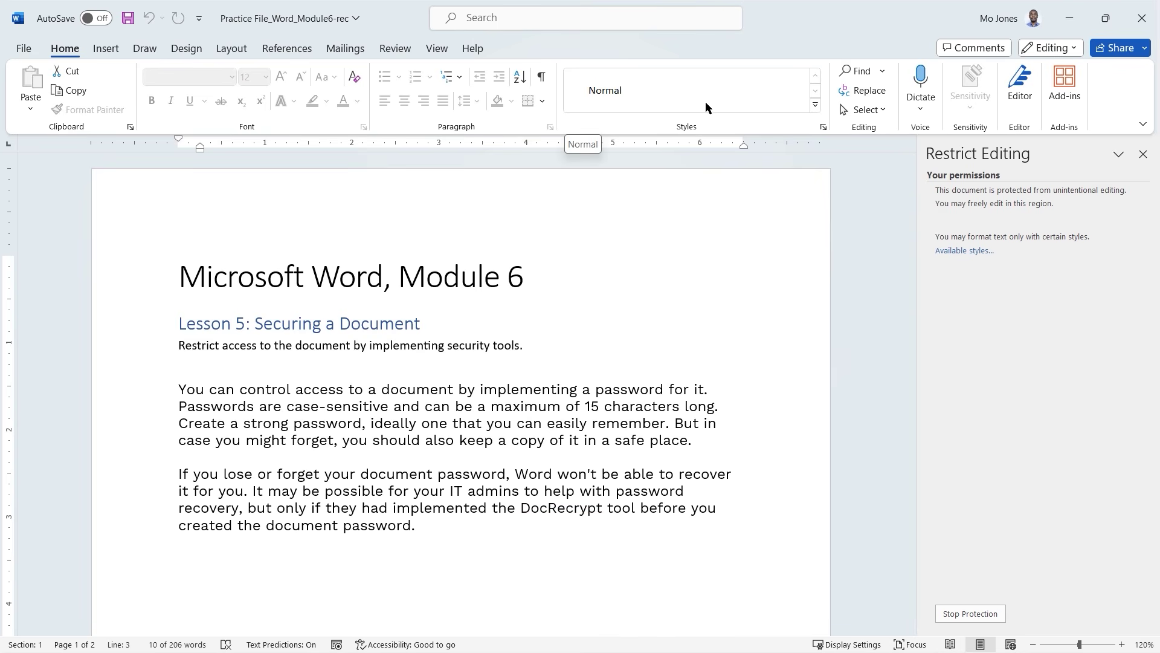
key("ctrl+z")
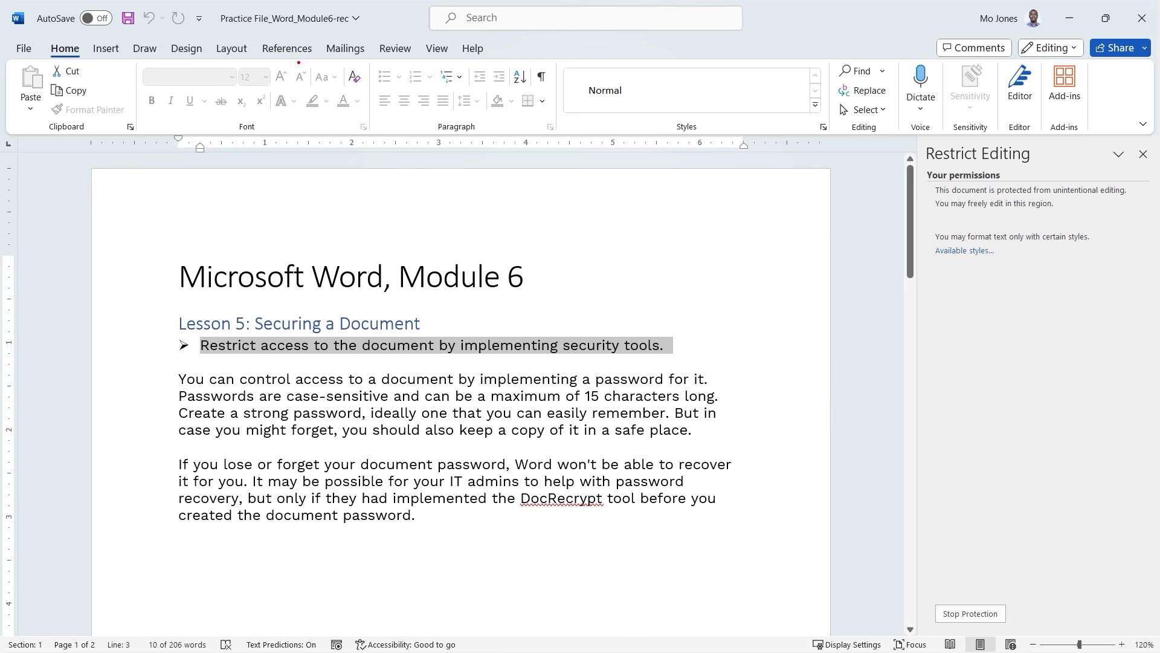
left_click_drag(194, 74, 297, 111)
left_click_drag(294, 71, 233, 103)
mouse_move(429, 72)
left_mouse_down()
mouse_move(486, 114)
mouse_move(425, 110)
left_mouse_up()
key("Escape")
Type 'Edi' into the first Lesson 6 table cell, then erase it again.
scroll(536, 317, "down", 5)
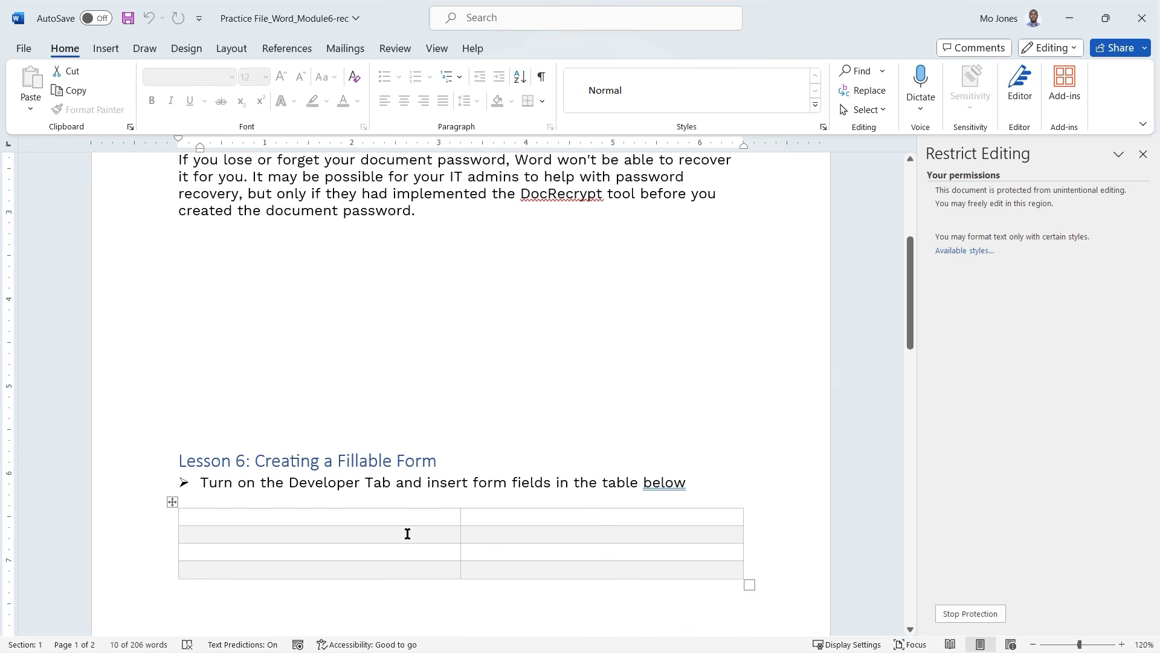
left_click(407, 534)
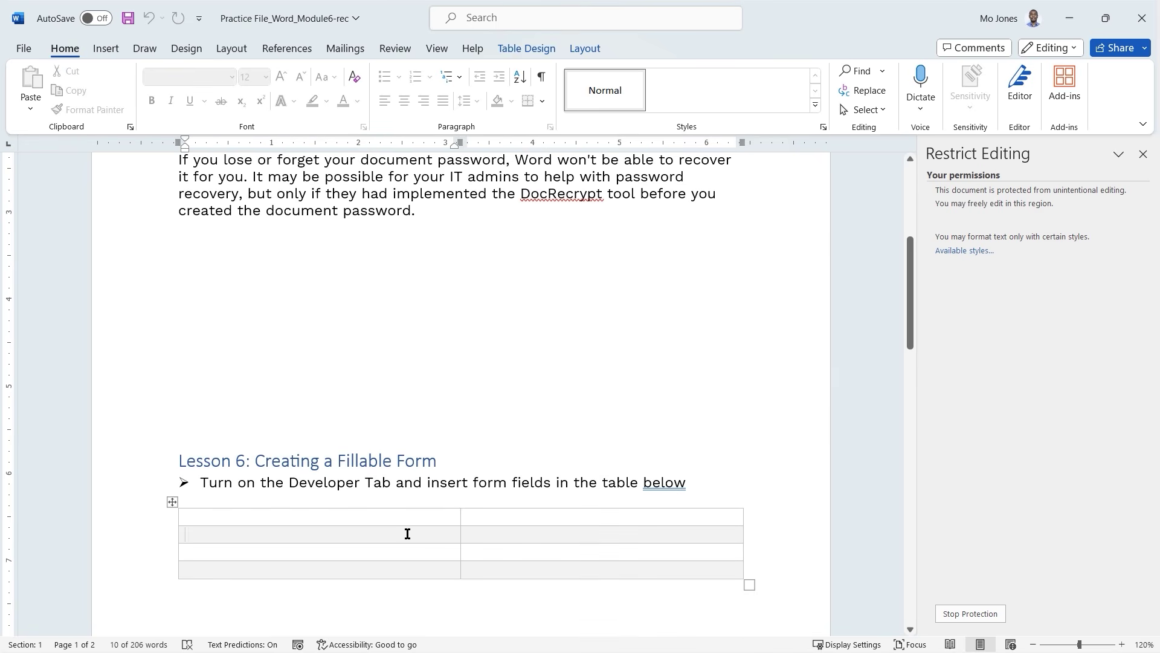
left_click(536, 51)
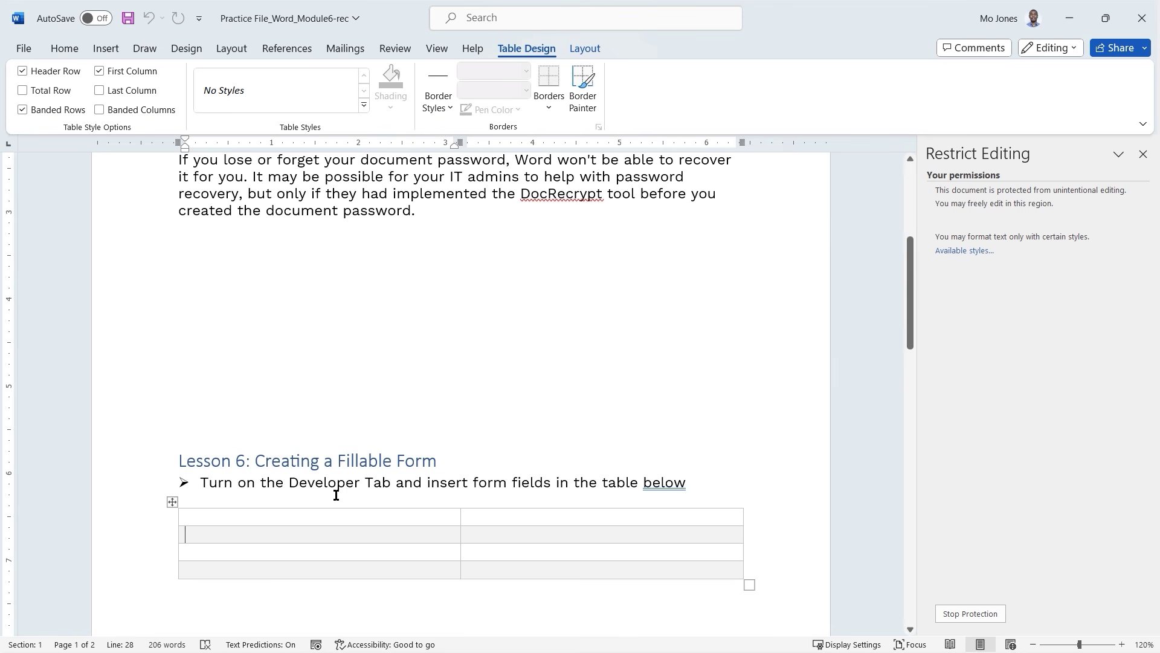
type("Edit")
left_click(64, 48)
triple_click(199, 518)
left_click(229, 523)
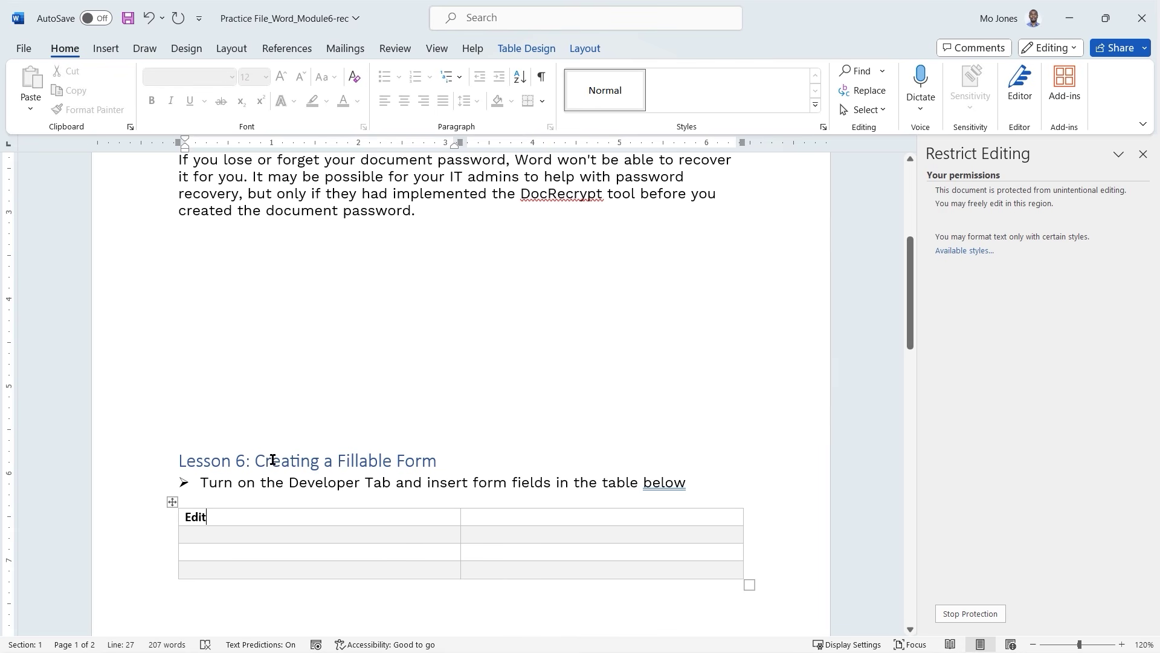
key("BackSpace")
key("BackSpace")
key("BackSpace")
key("BackSpace")
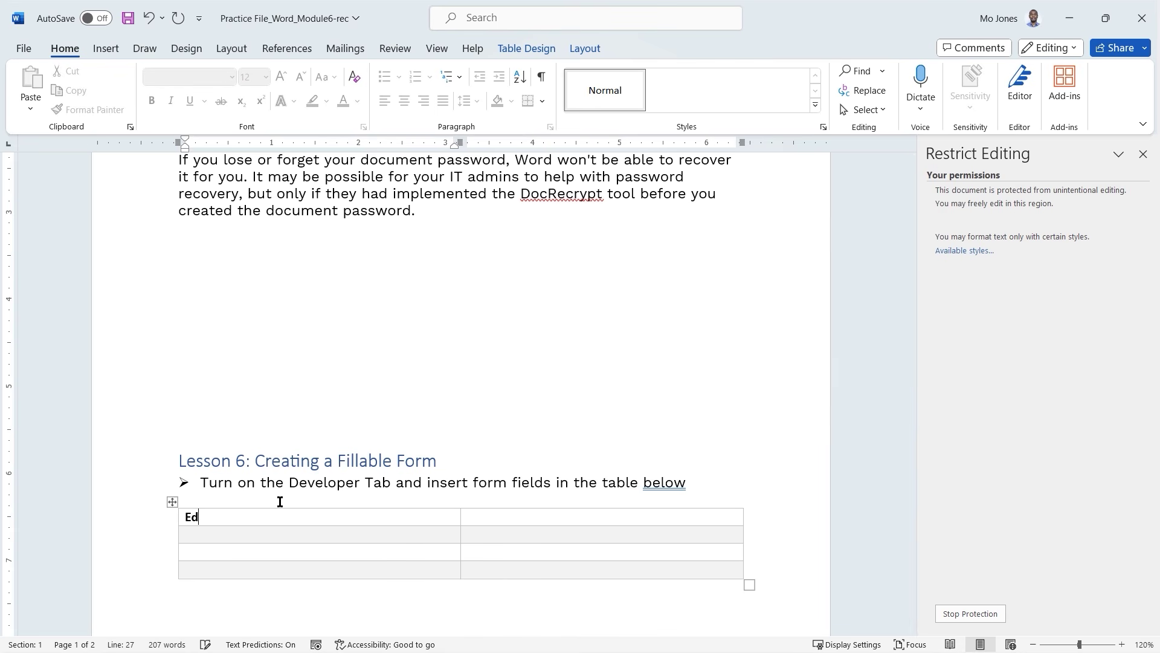
Browse the Design tab's Themes and theme Fonts galleries without applying any, then return to Home.
left_click(186, 48)
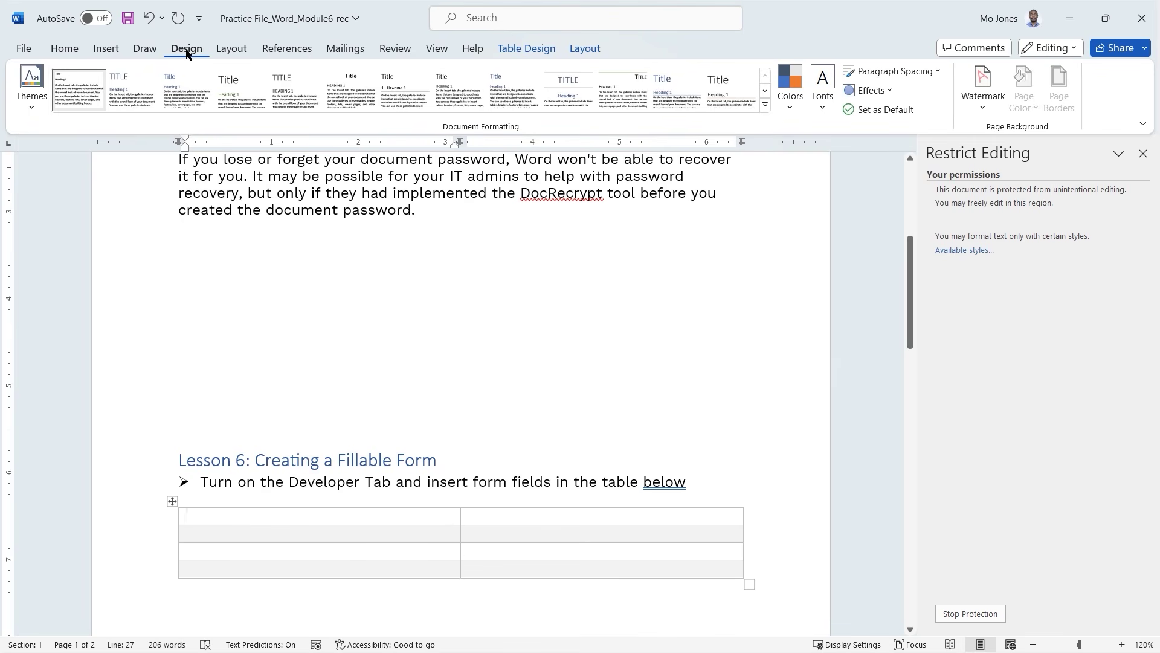
left_click(29, 102)
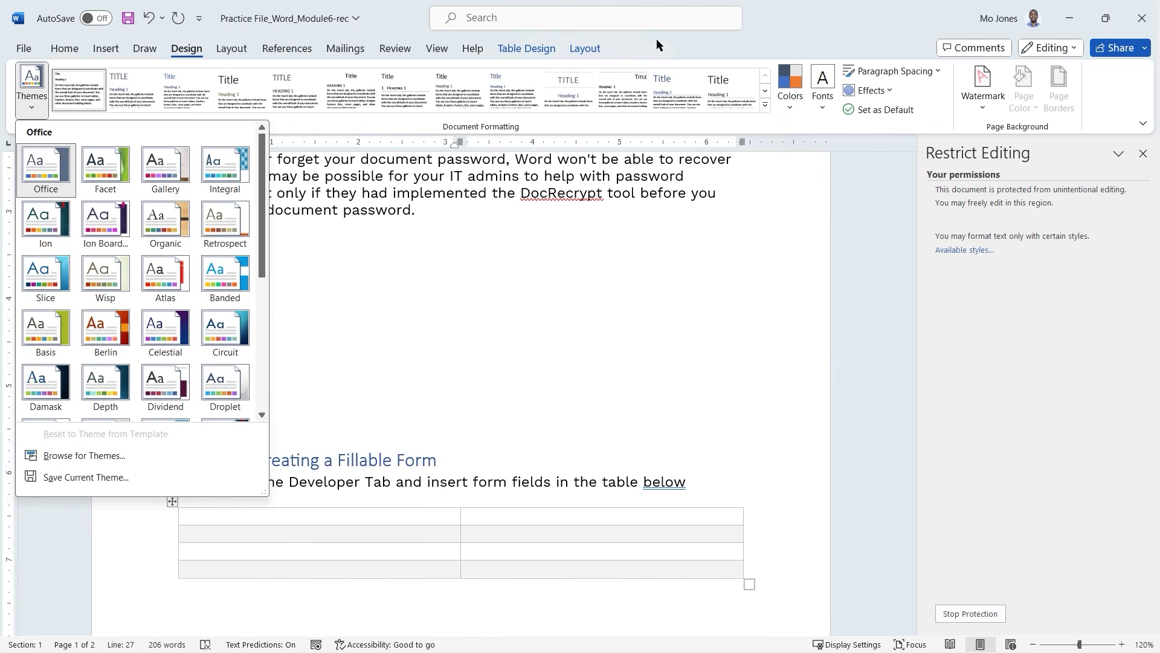
left_click(822, 104)
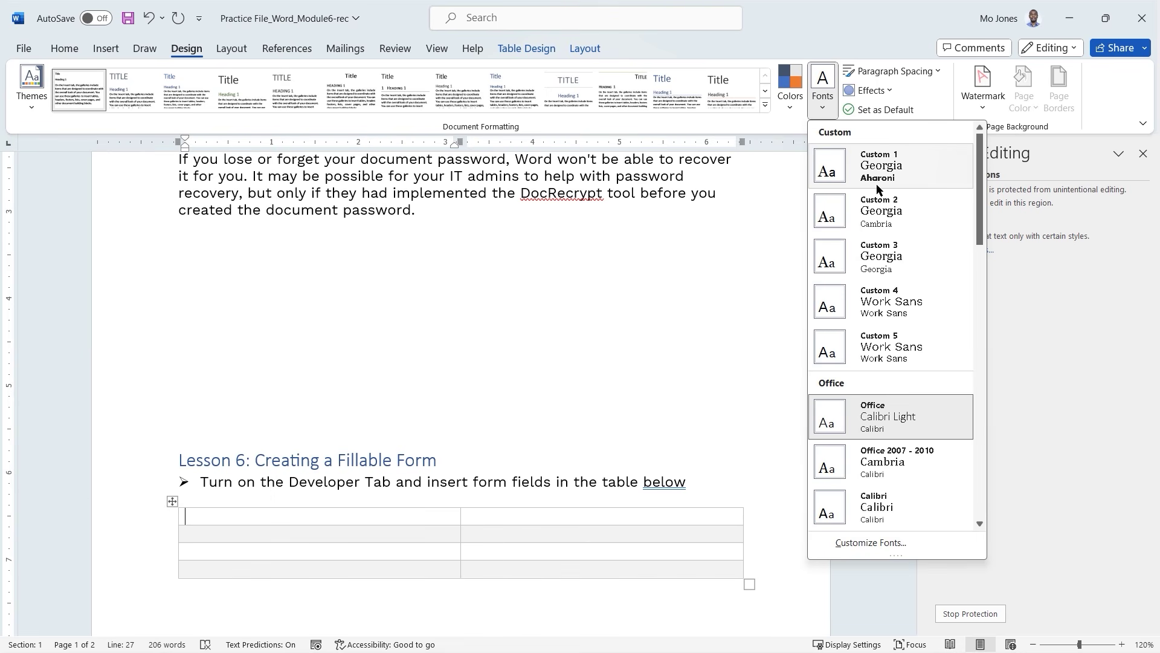
left_click(706, 42)
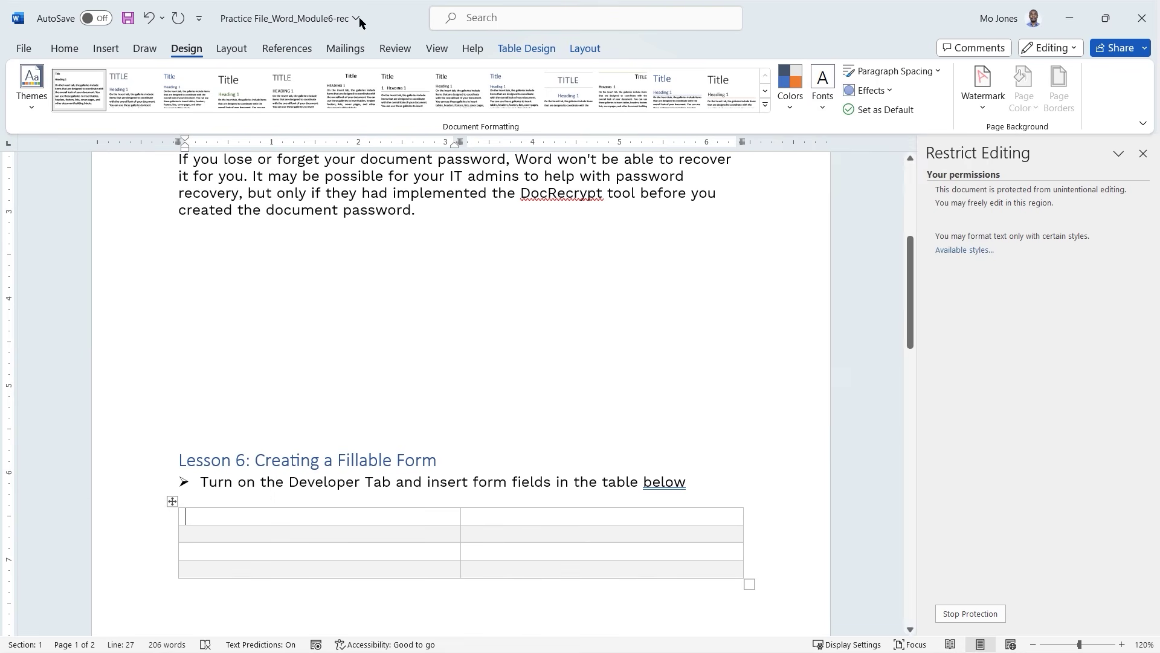
left_click(67, 51)
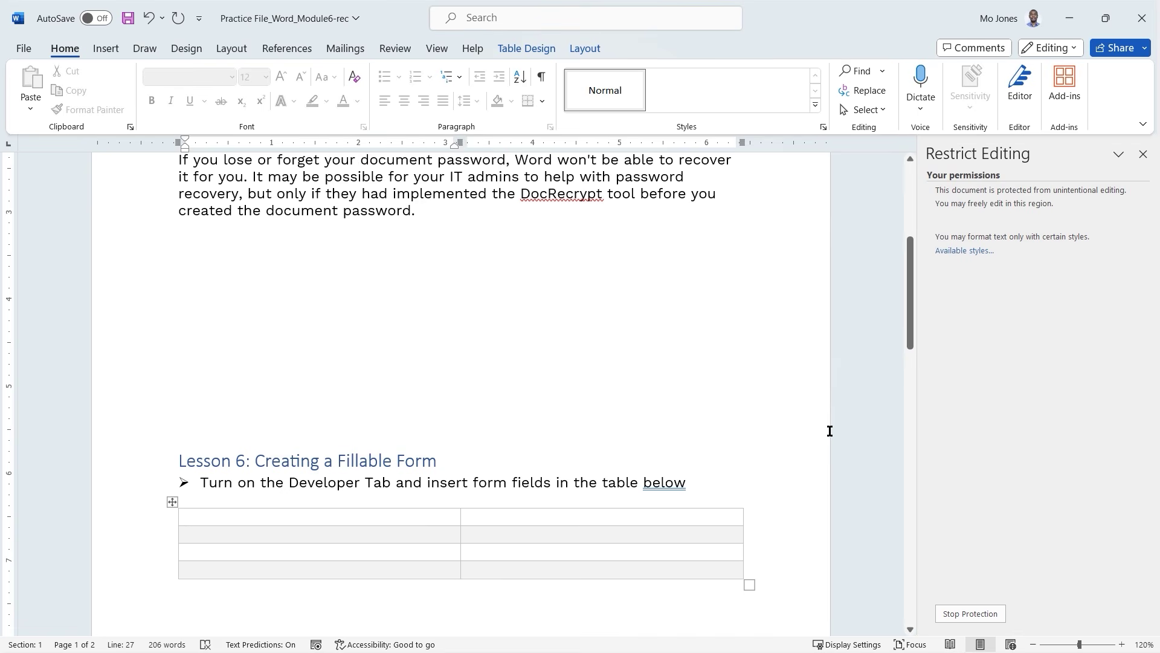
scroll(837, 434, "up", 5)
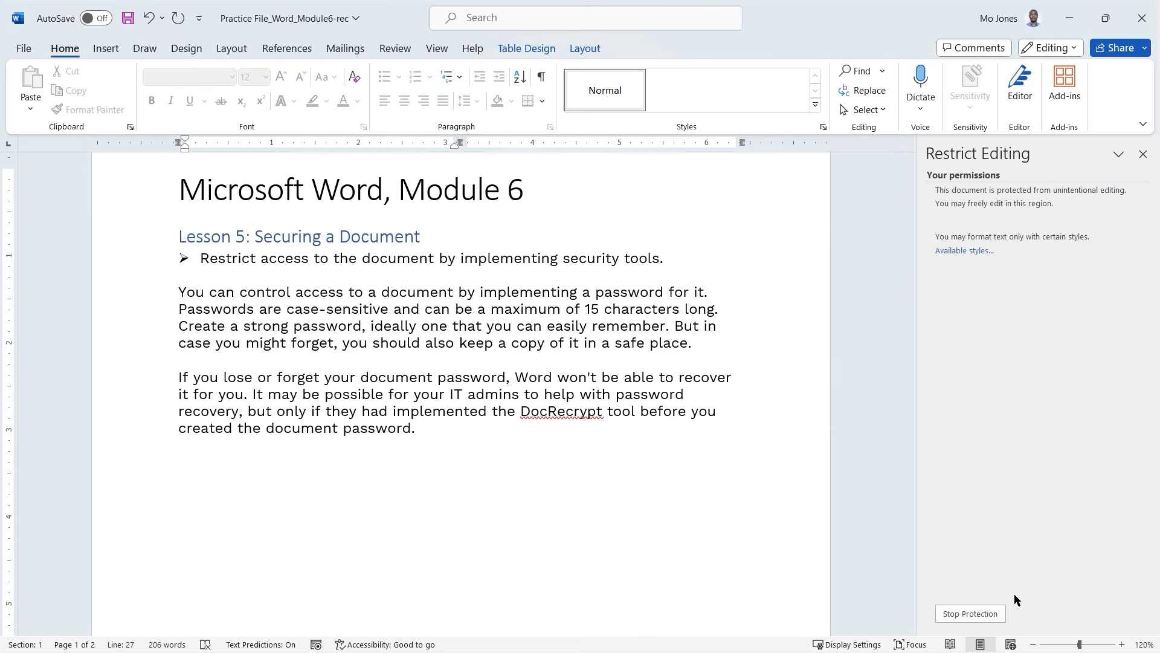
Stop protection with the password and switch allowed styles to Recommended Minimum.
left_click(970, 615)
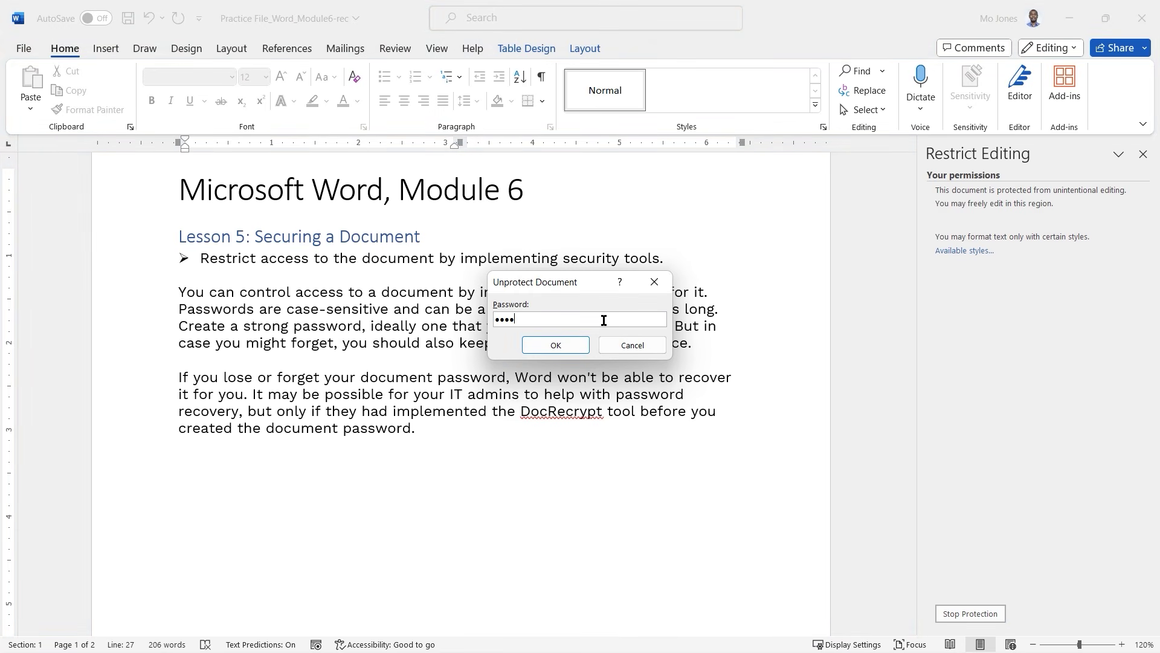
left_click(555, 345)
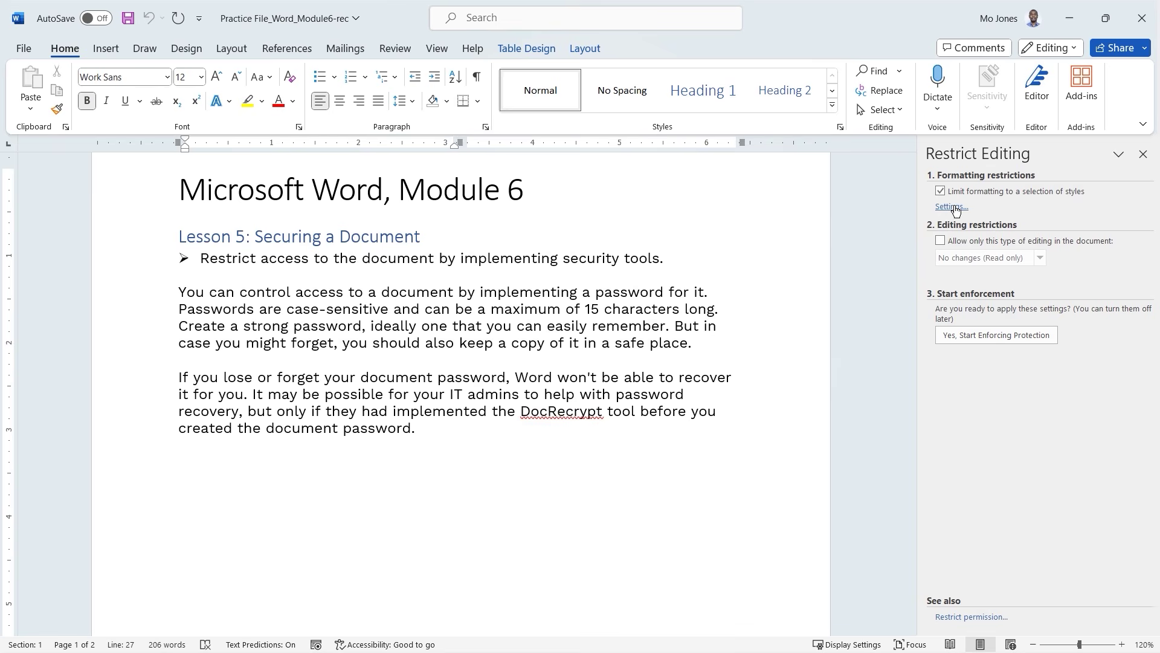
left_click(953, 207)
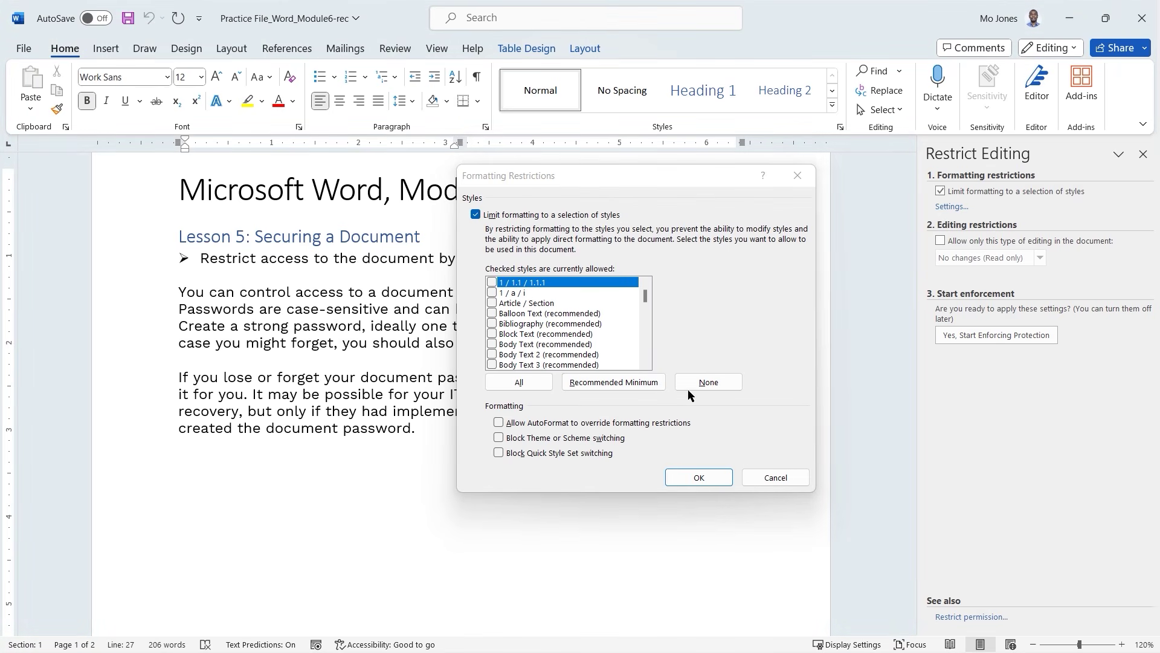
left_click(608, 384)
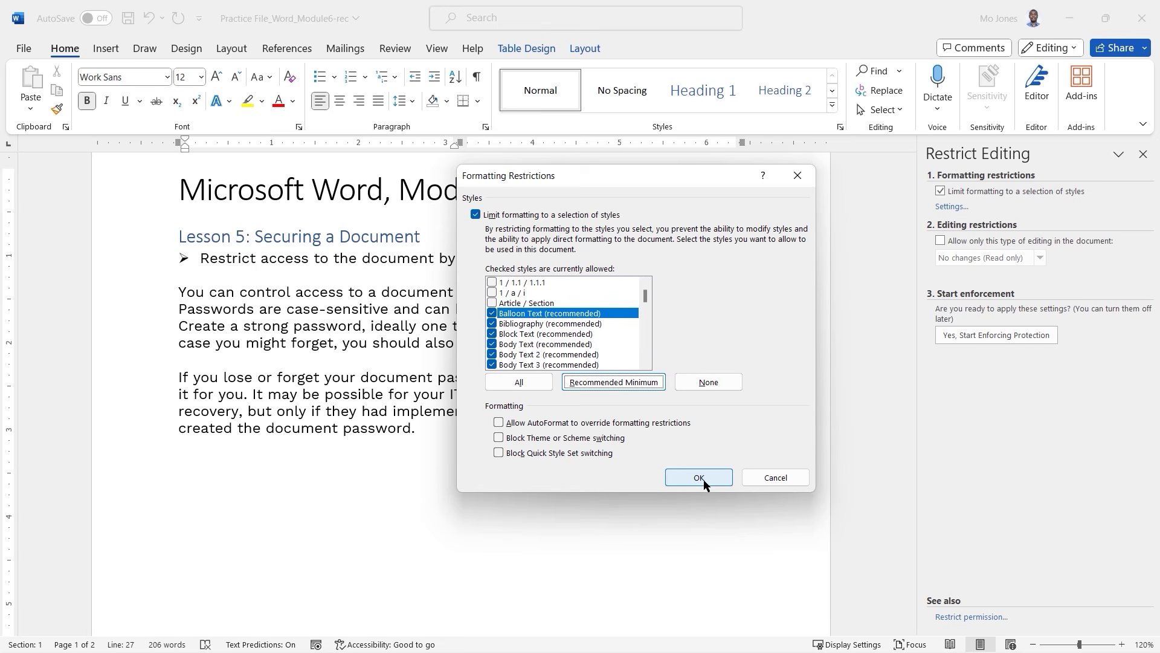
Block theme or scheme switching, keep existing formatting, and re-enforce protection with the password.
left_click(499, 438)
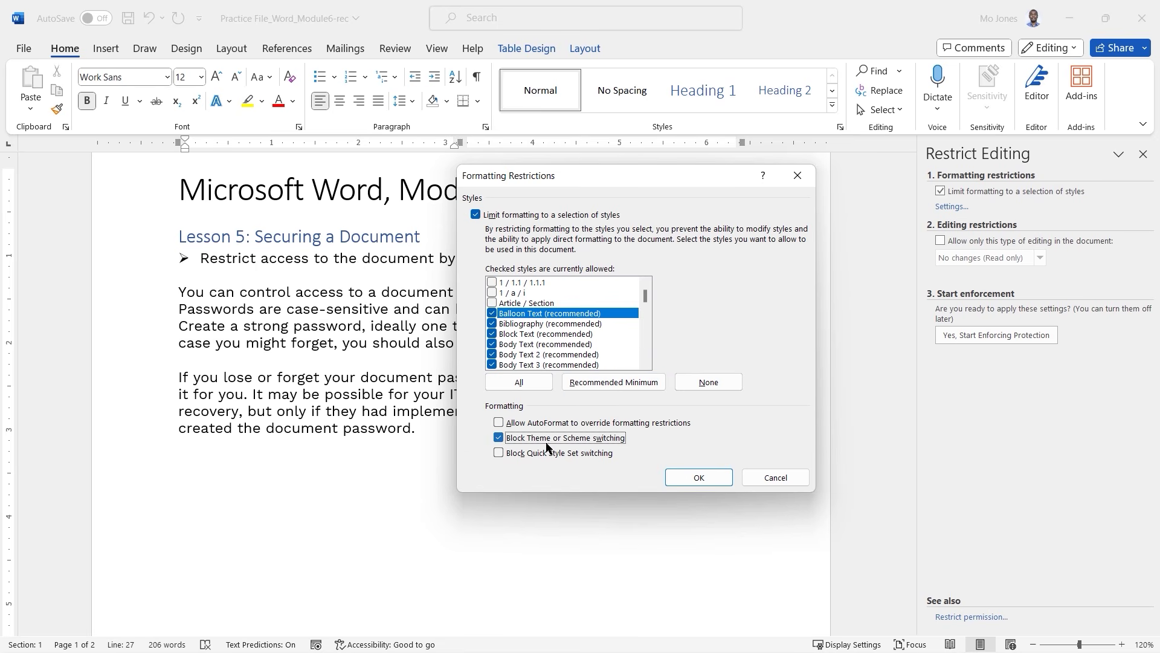
left_click(699, 478)
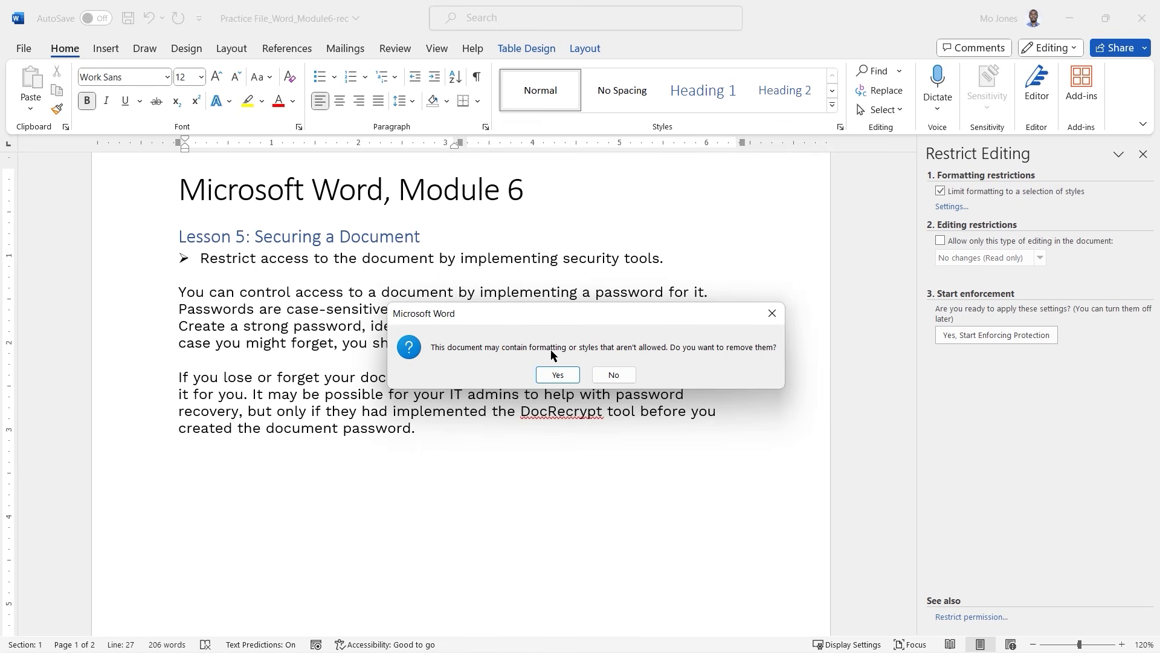
left_click(614, 375)
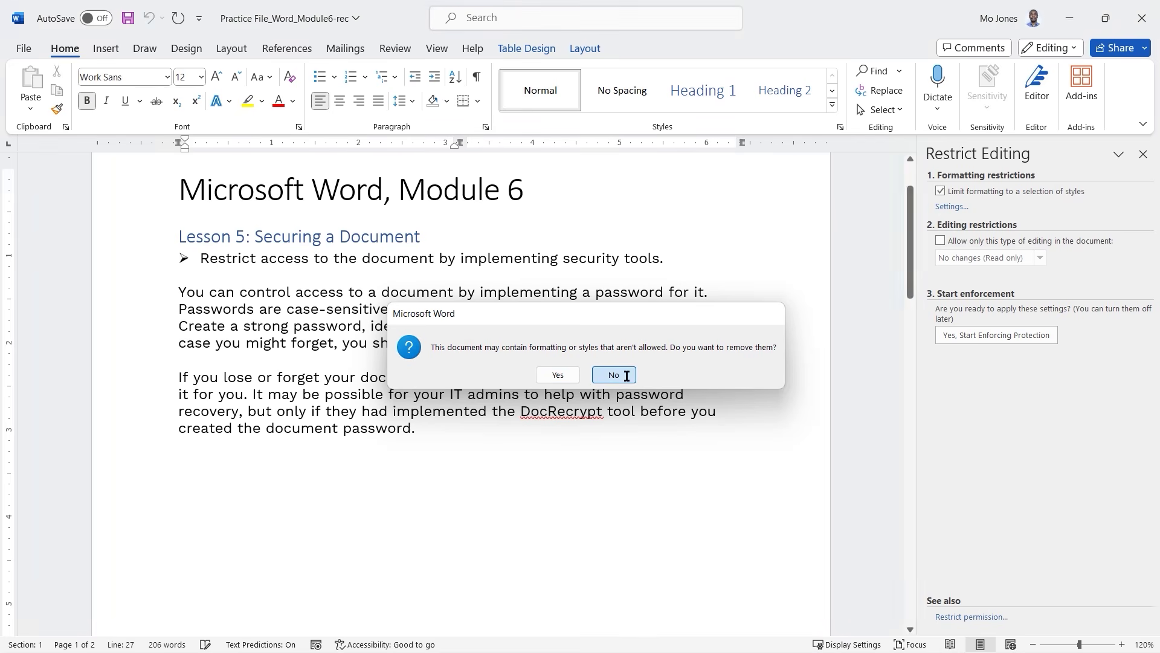
left_click(1005, 336)
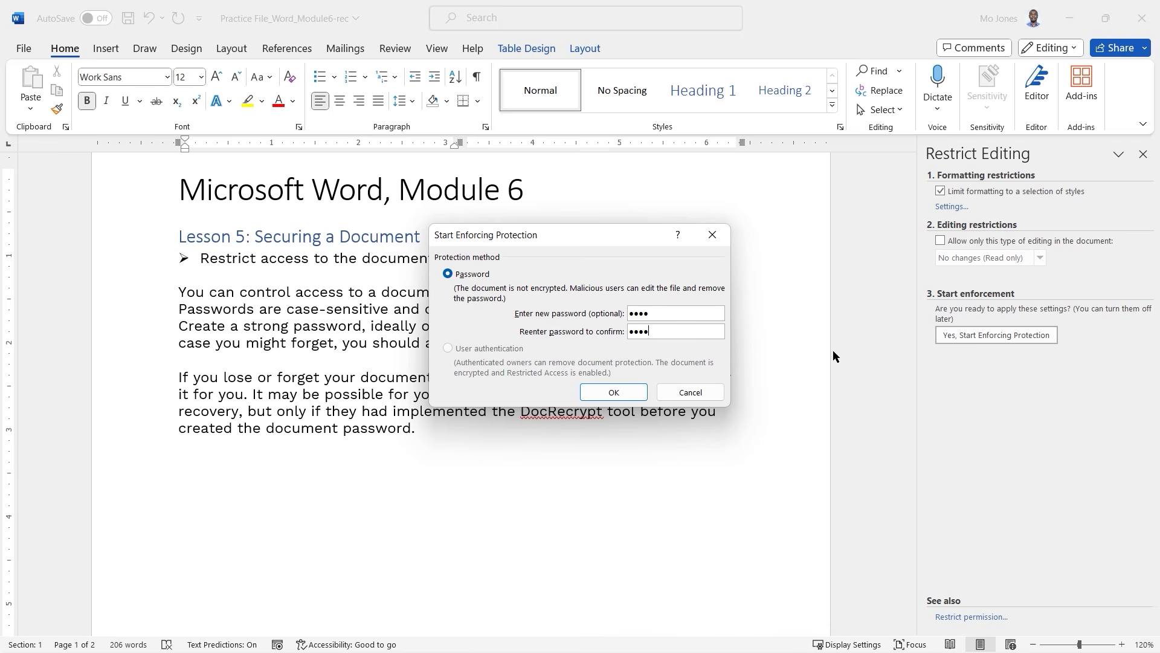
left_click(613, 392)
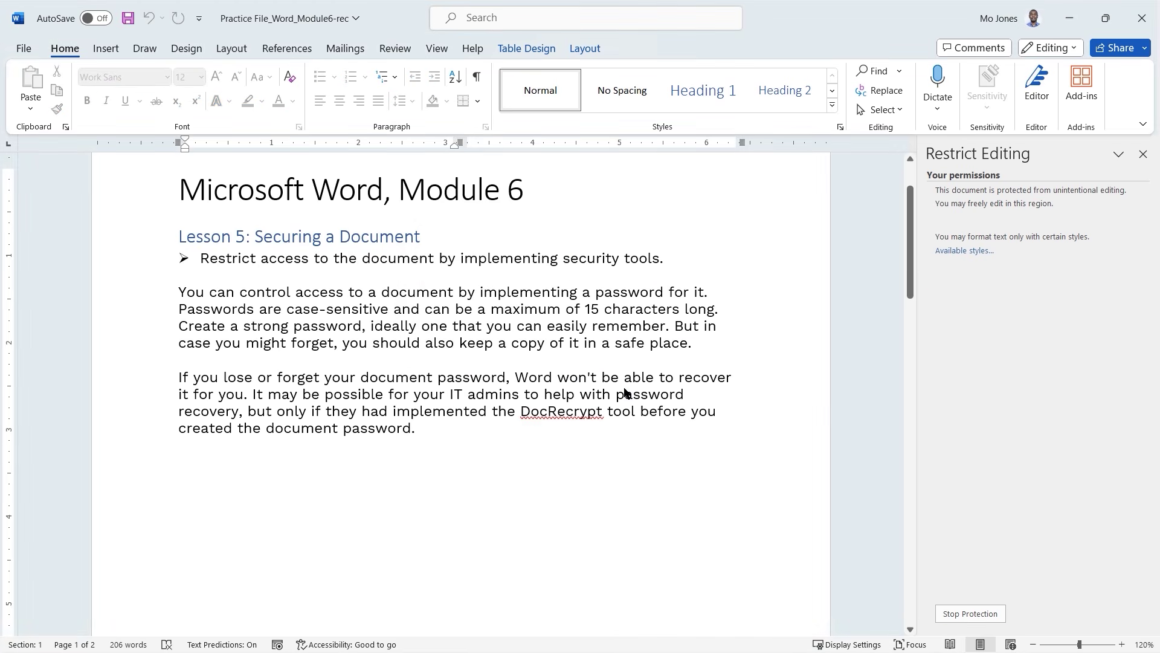
left_click(367, 301)
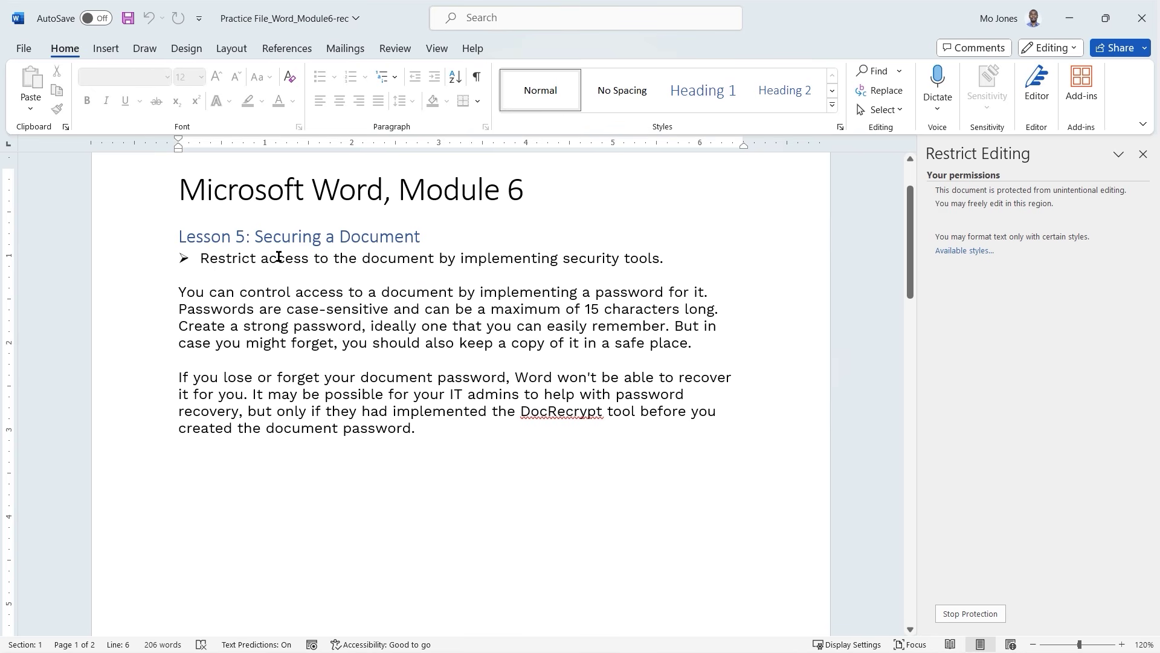
double_click(280, 258)
triple_click(280, 258)
left_click(833, 106)
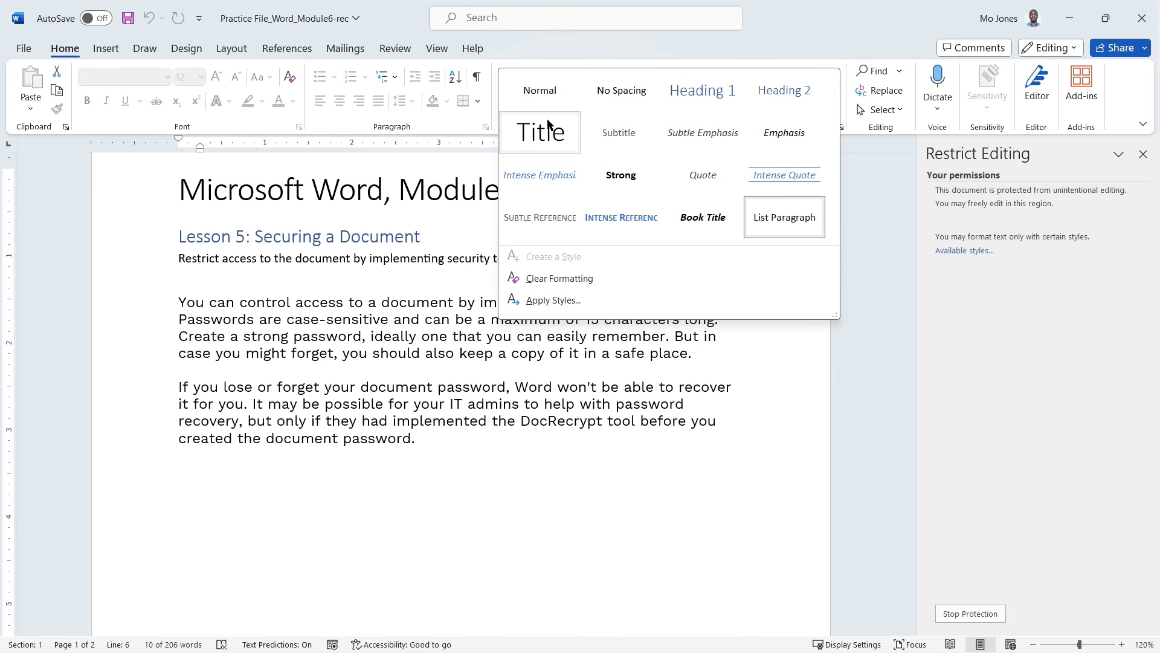
key("Escape")
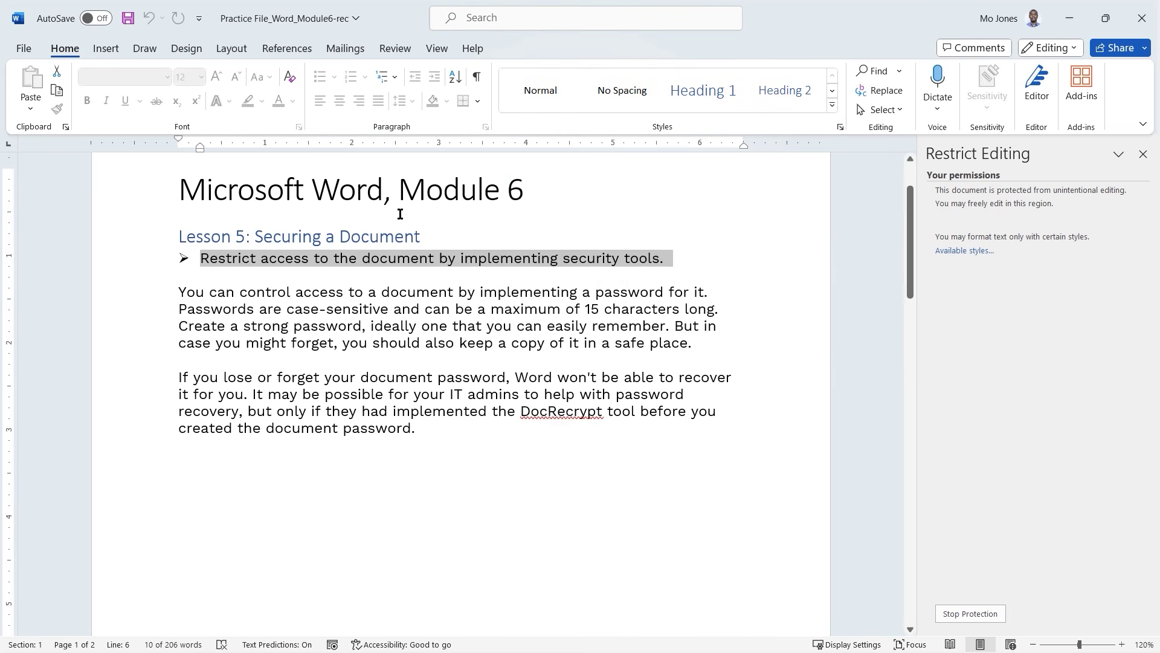
scroll(412, 387, "down", 2)
scroll(412, 387, "down", 3)
left_click(355, 488)
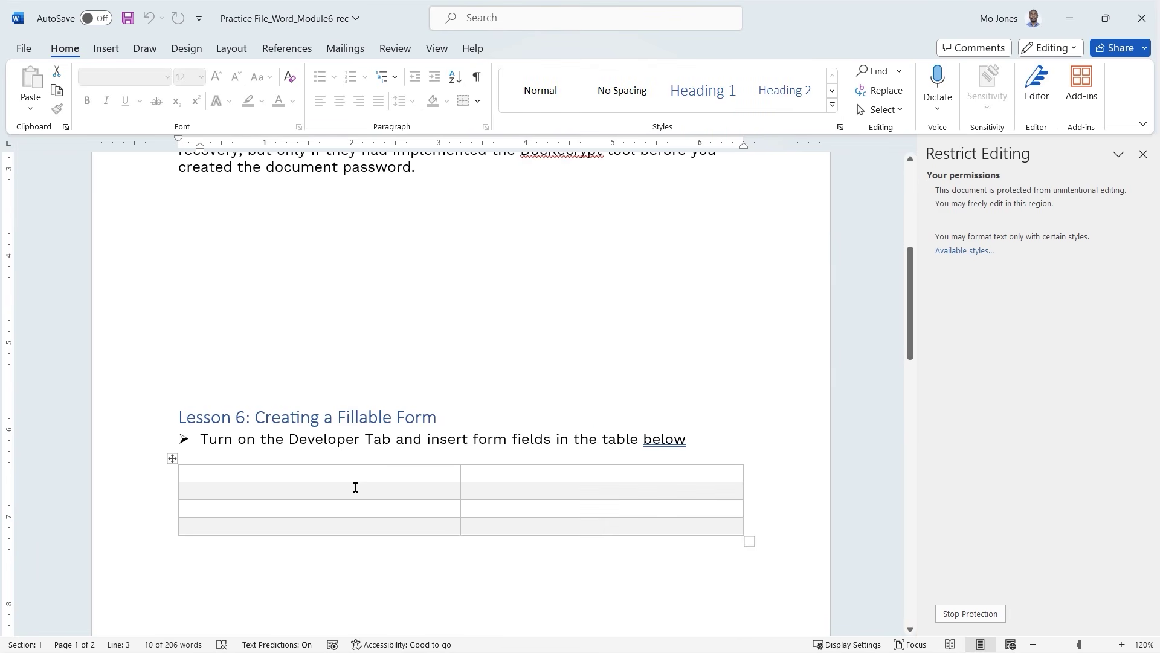
left_click(543, 48)
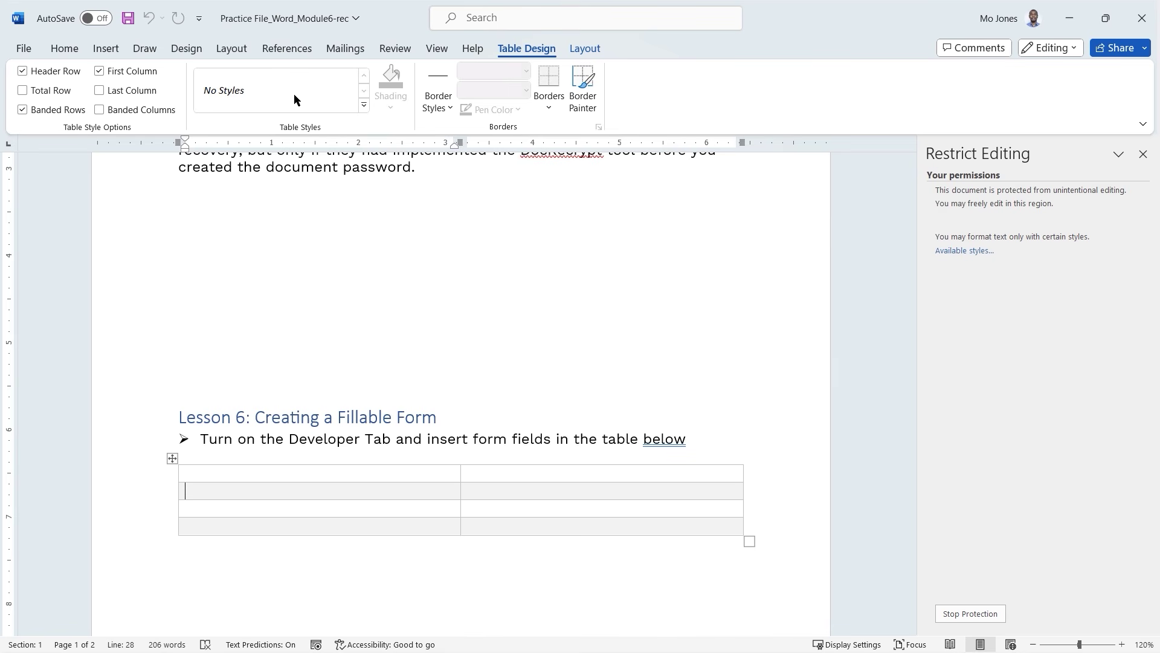
scroll(367, 483, "up", 6)
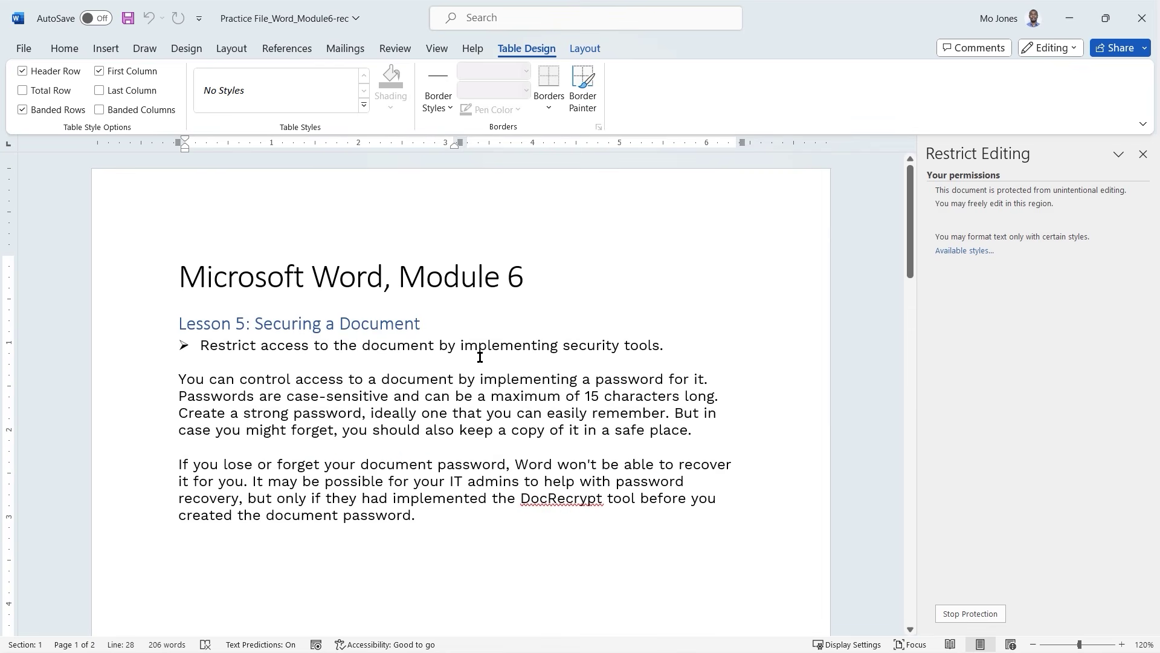
type("a")
key("BackSpace")
key("BackSpace")
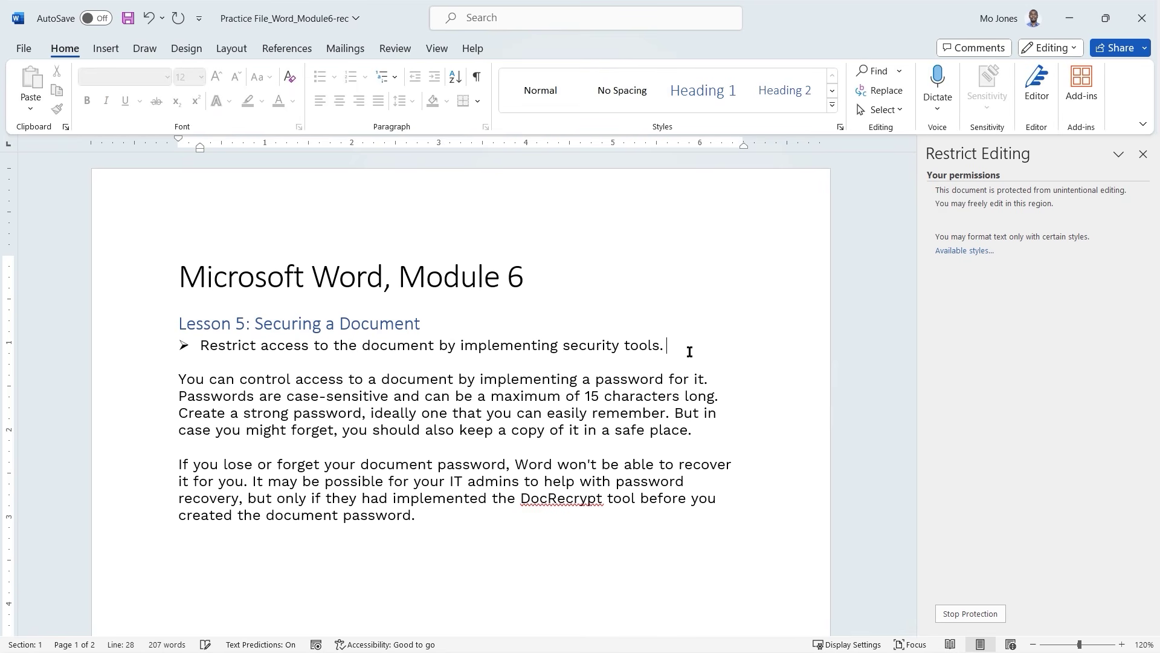
left_click(381, 415)
triple_click(360, 397)
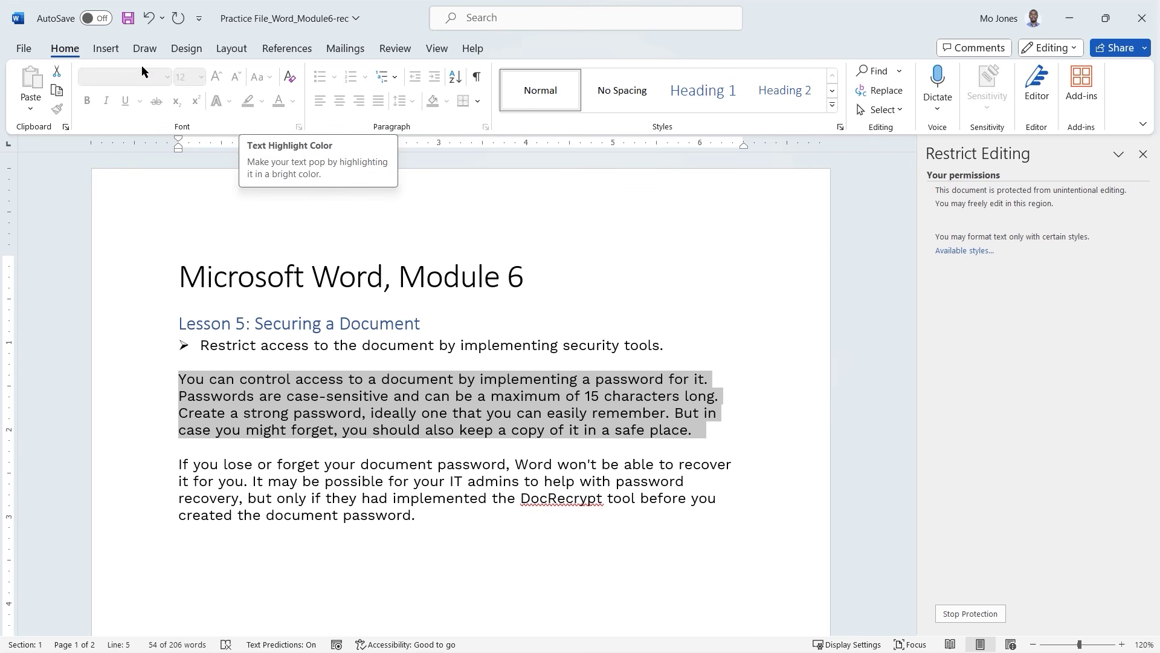
left_click(187, 48)
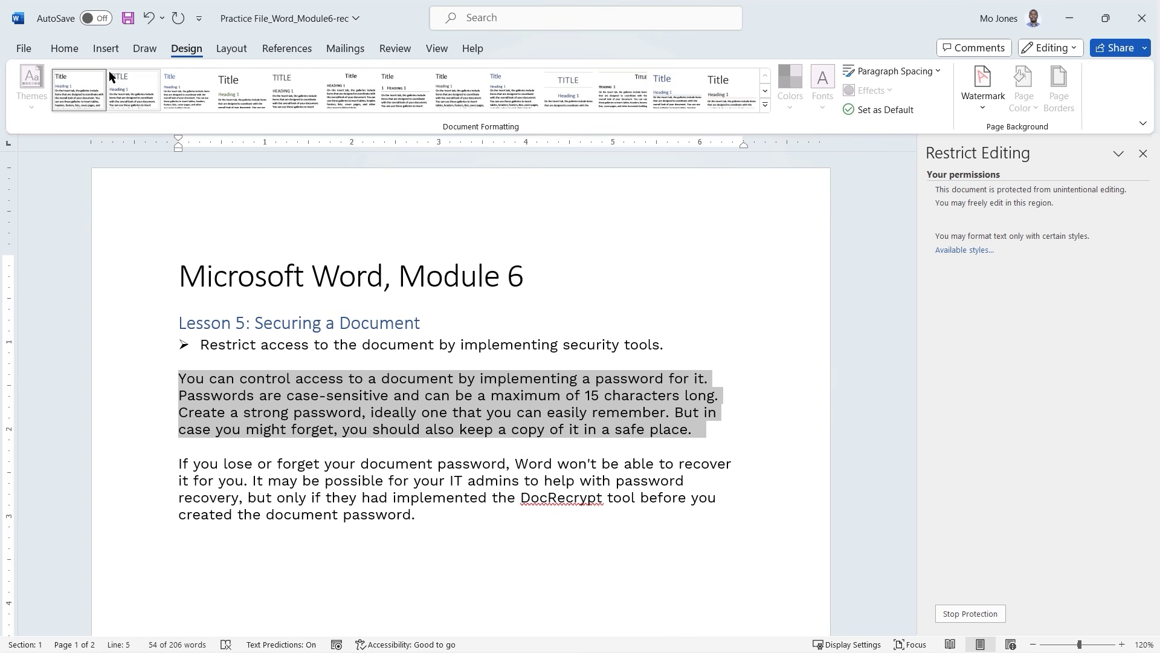
left_click(65, 50)
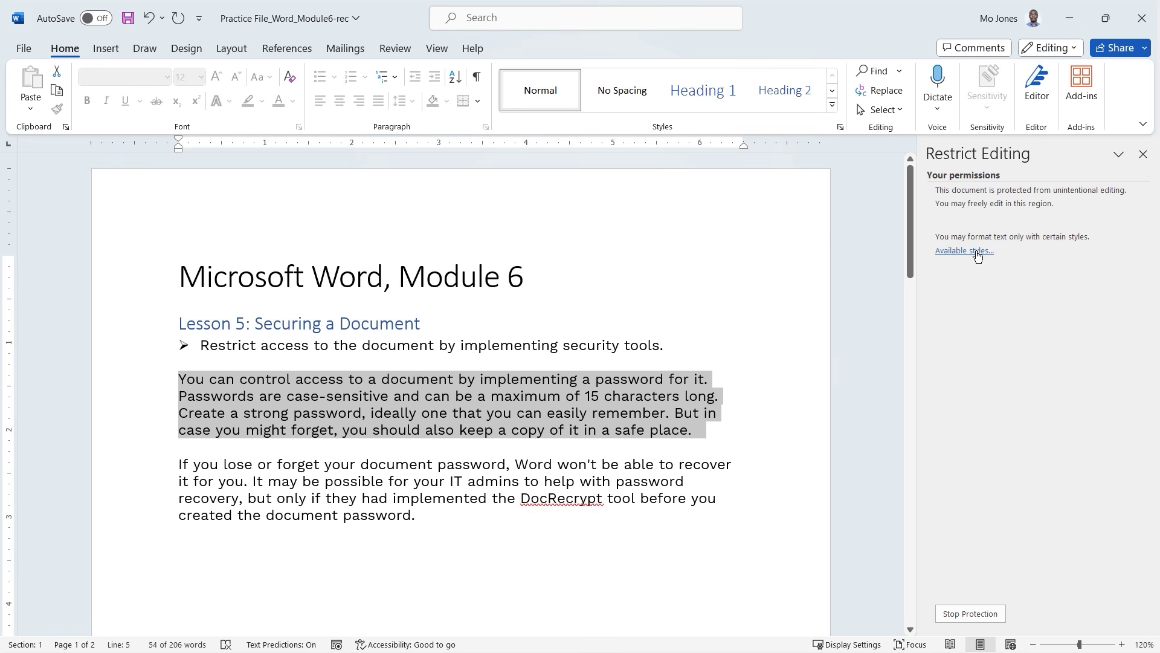
left_click(977, 250)
left_click_drag(748, 212, 752, 143)
left_click(746, 114)
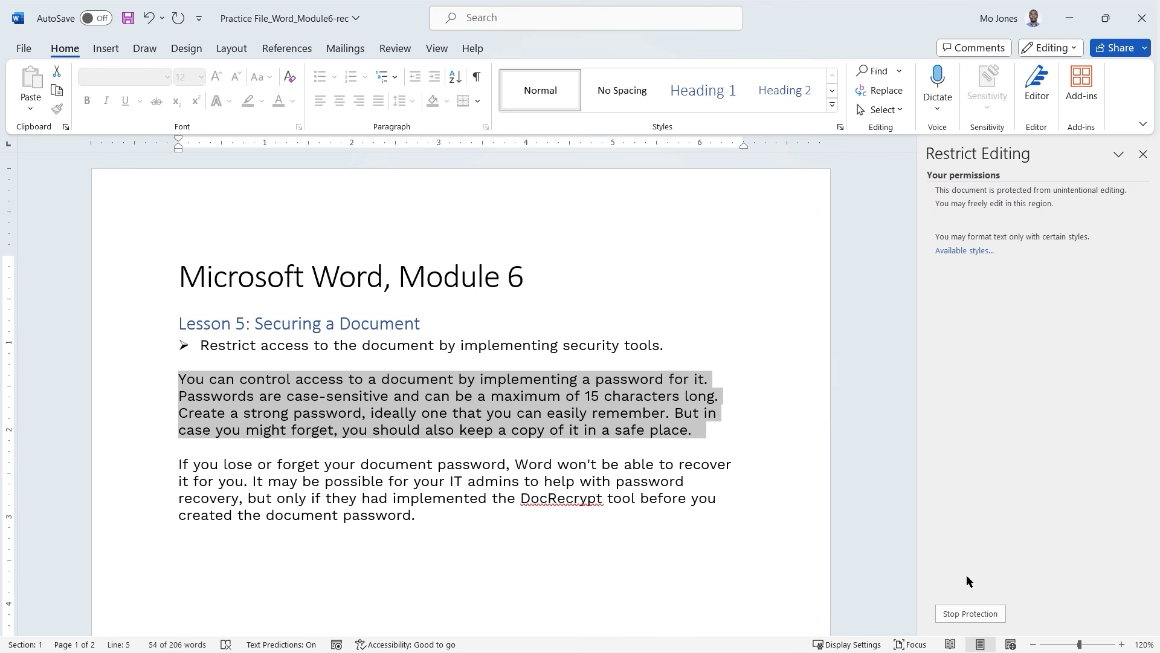
Stop protection by entering the document password.
left_click(961, 613)
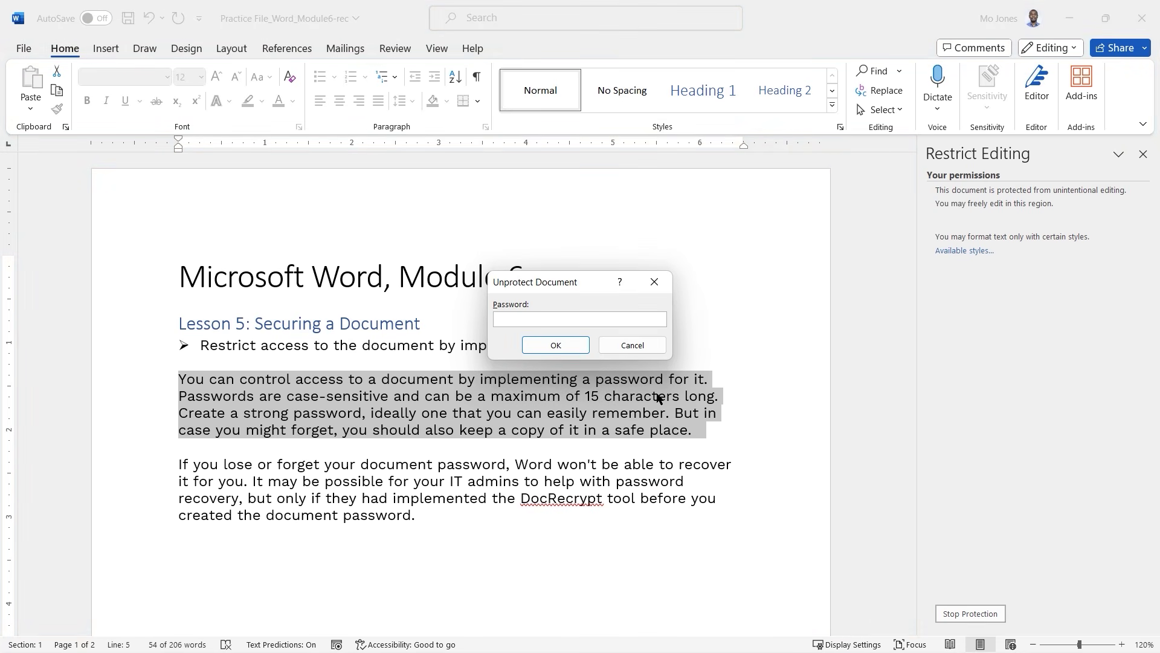
type("1234")
left_click(558, 347)
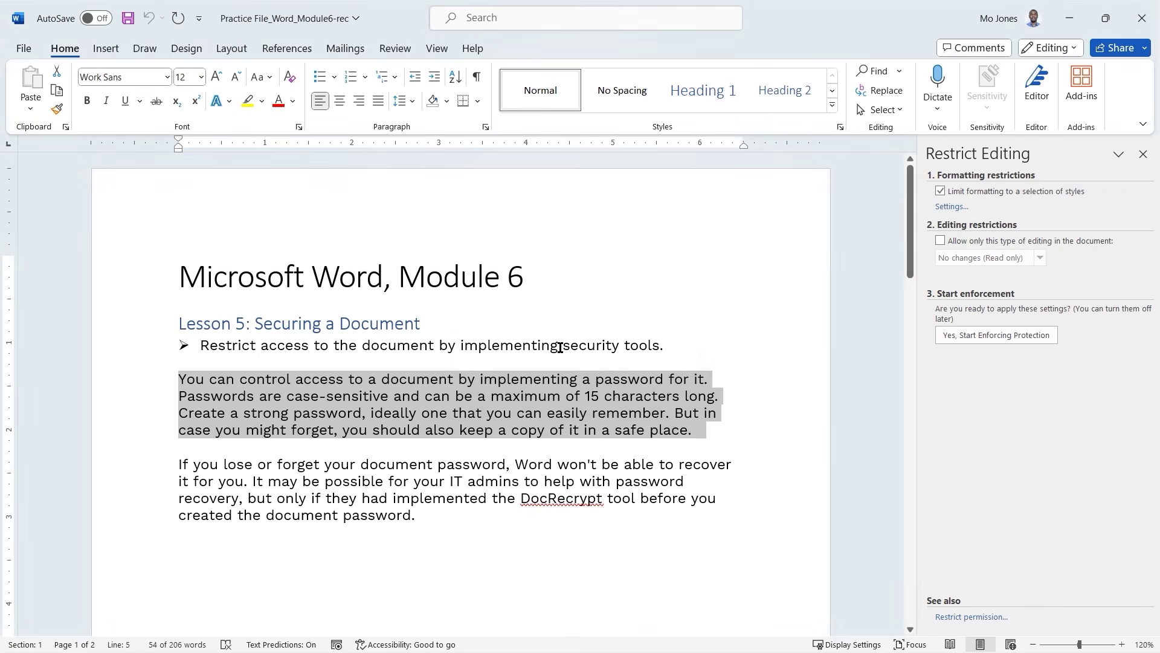
left_click(583, 379)
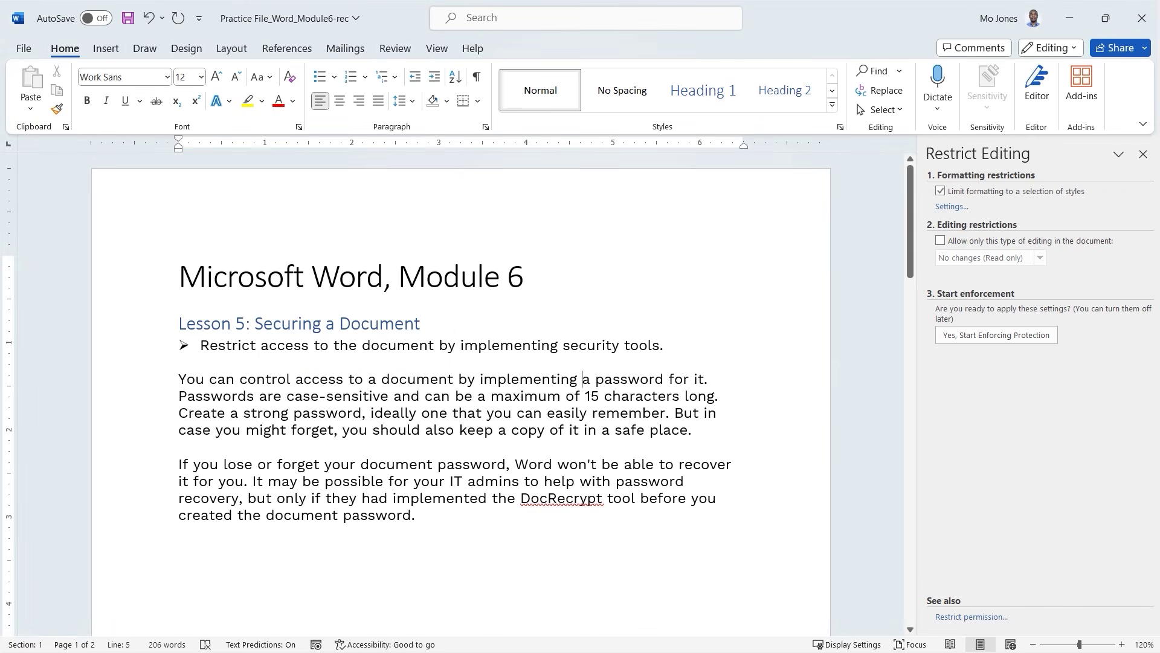
Restrict formatting to only the Grid Table 2 - Accent 1 style, keeping existing formatting.
left_click(947, 207)
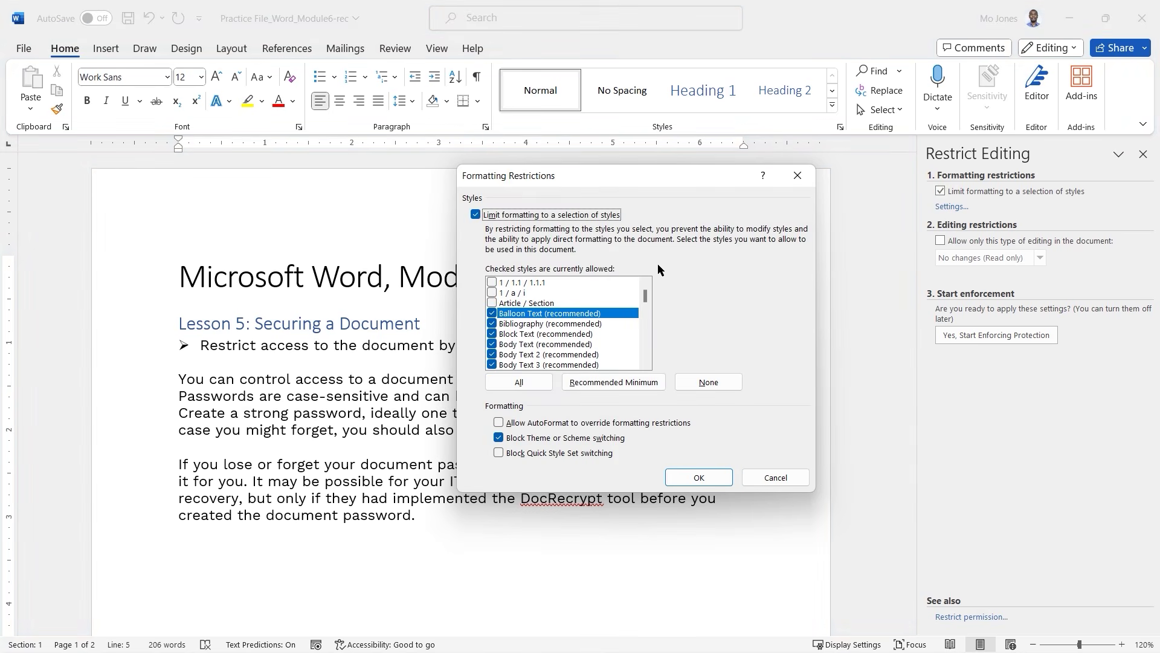
left_click(714, 382)
left_click_drag(646, 295, 652, 303)
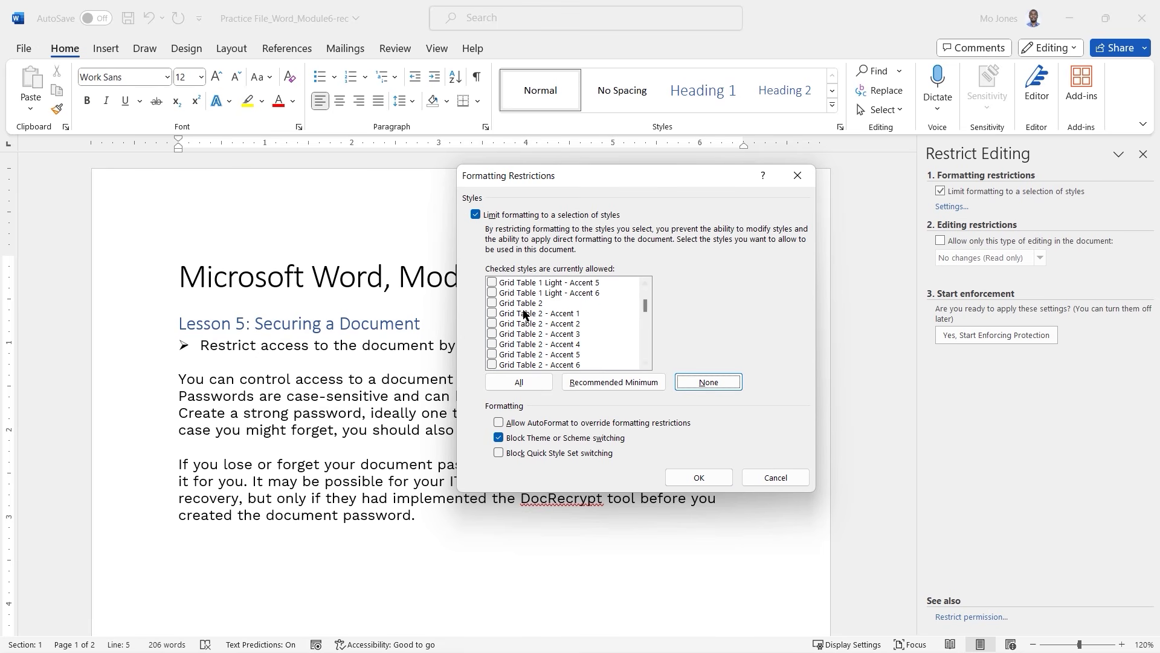
left_click(492, 313)
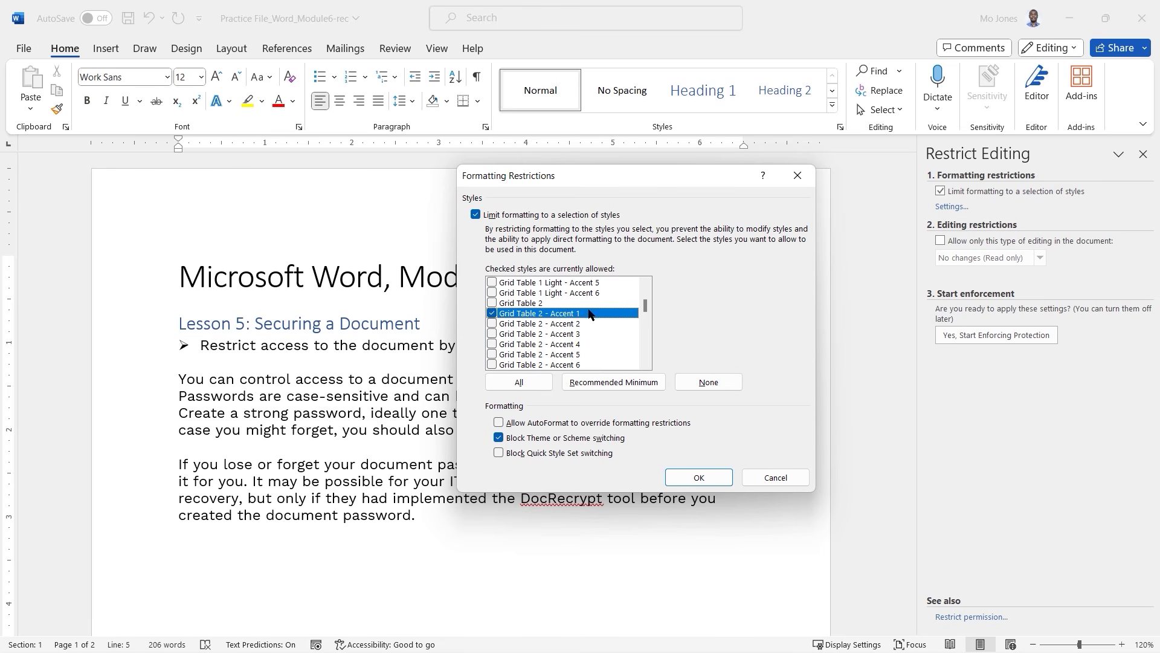
left_click(700, 478)
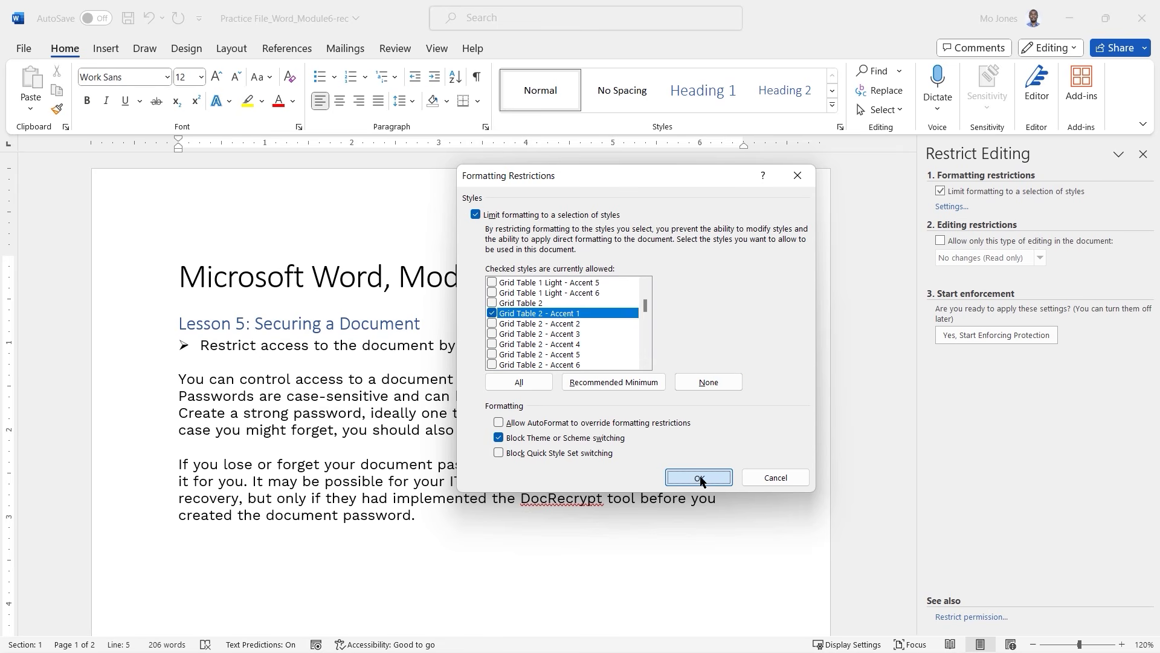
left_click(614, 375)
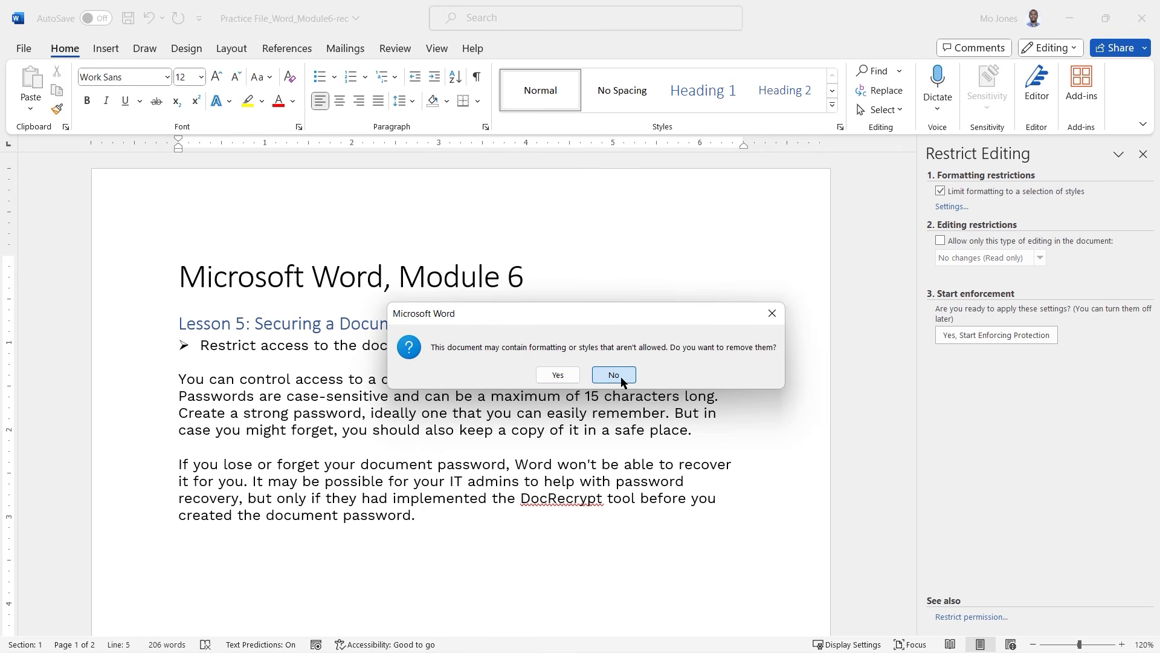
Re-enforce protection with the password entered twice, then select a bullet line.
left_click(973, 334)
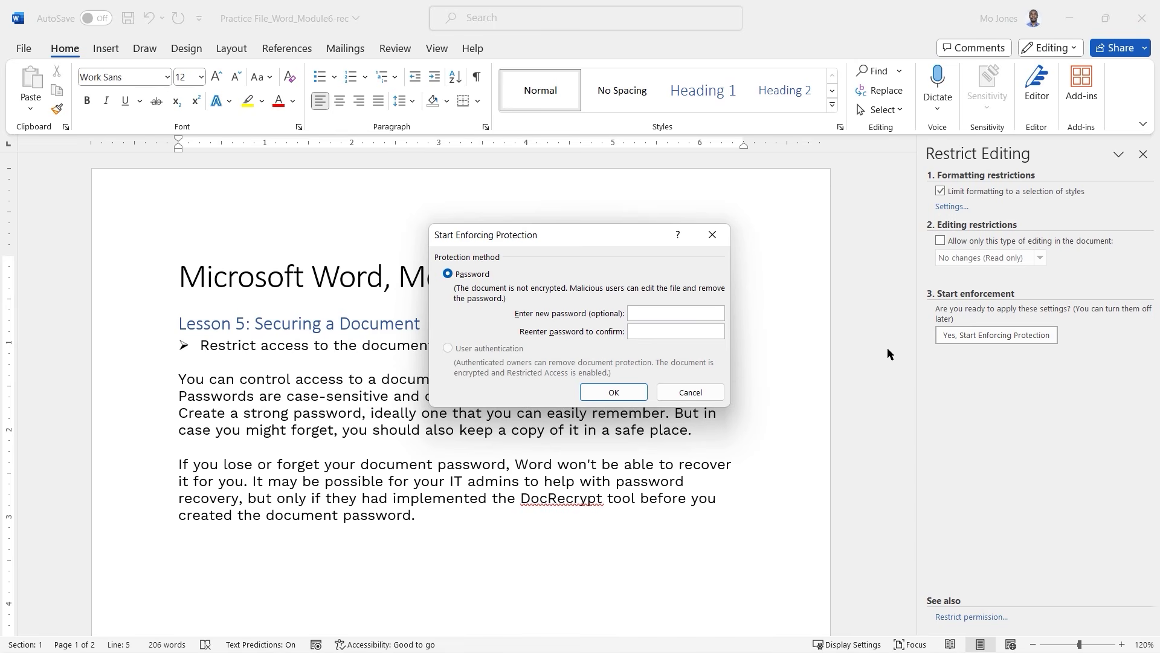
type("1234")
key("Tab")
type("1234")
left_click(613, 392)
left_click(391, 383)
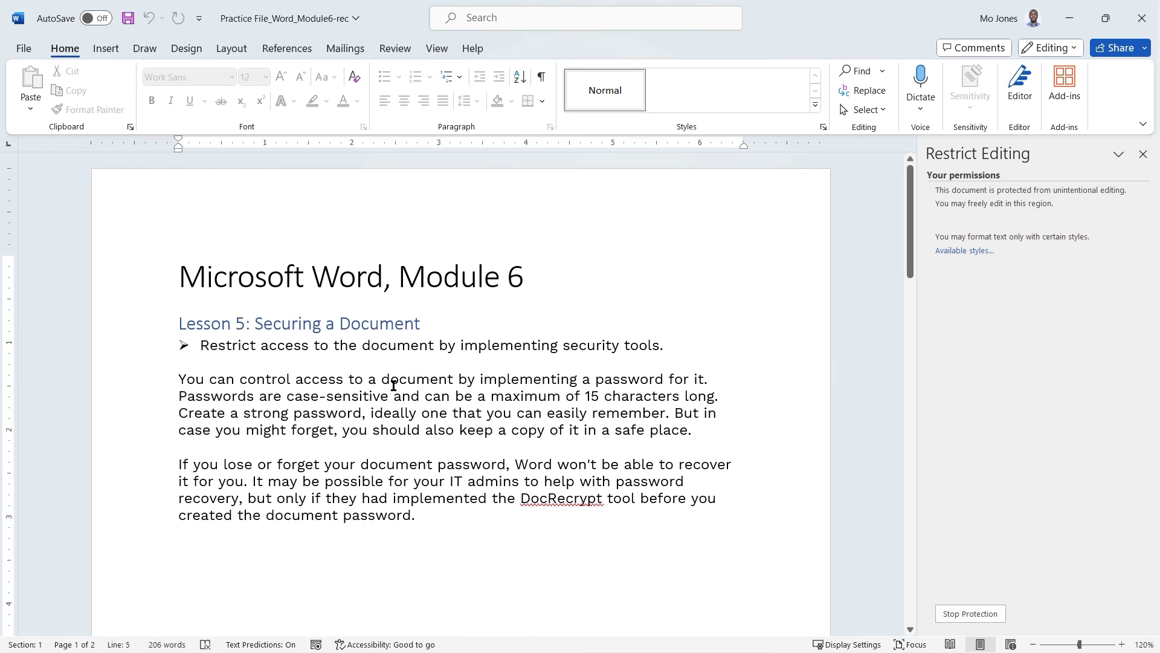
triple_click(323, 345)
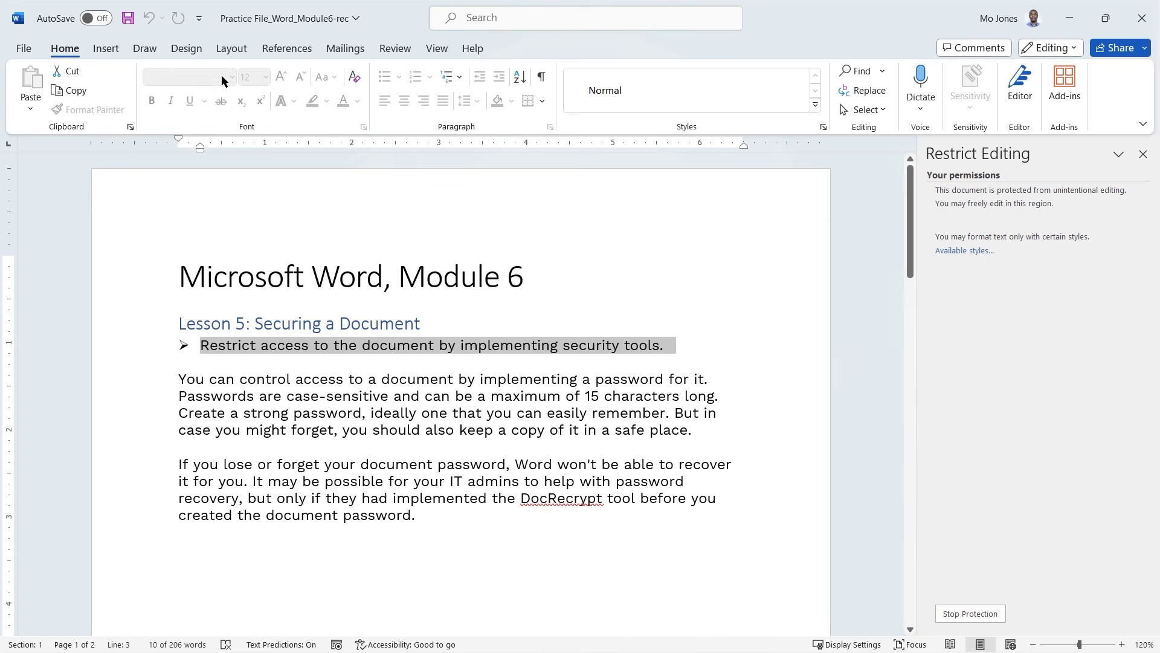
Scroll to the Lesson 6 table and show its single allowed blue grid table style.
left_click(185, 51)
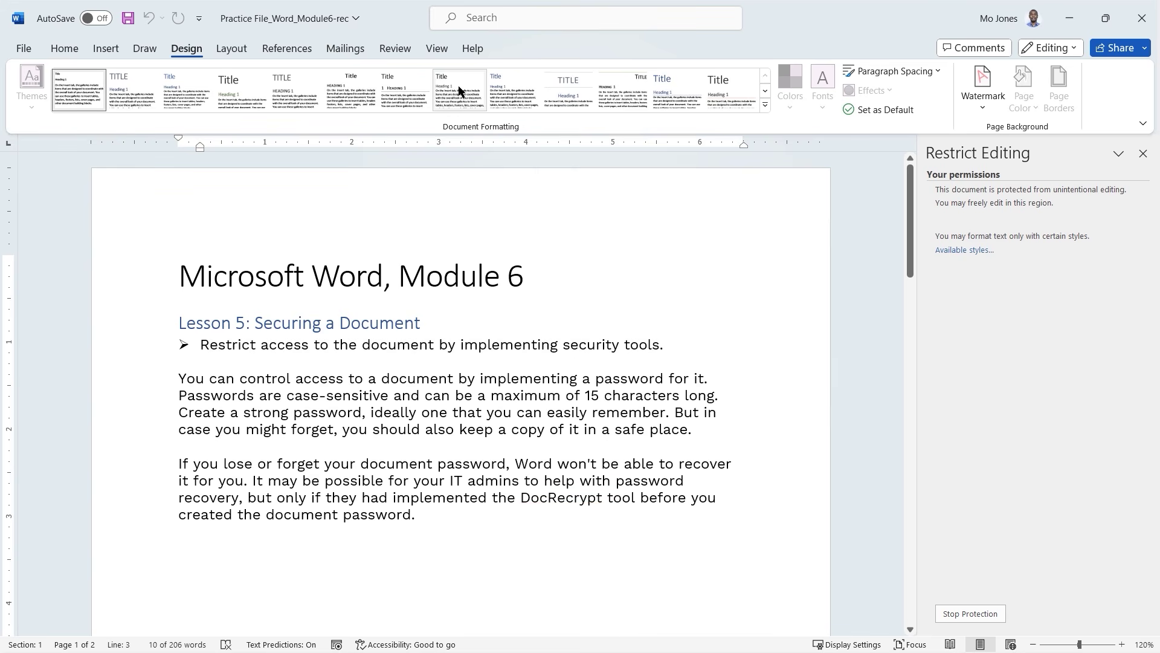
left_click(444, 412)
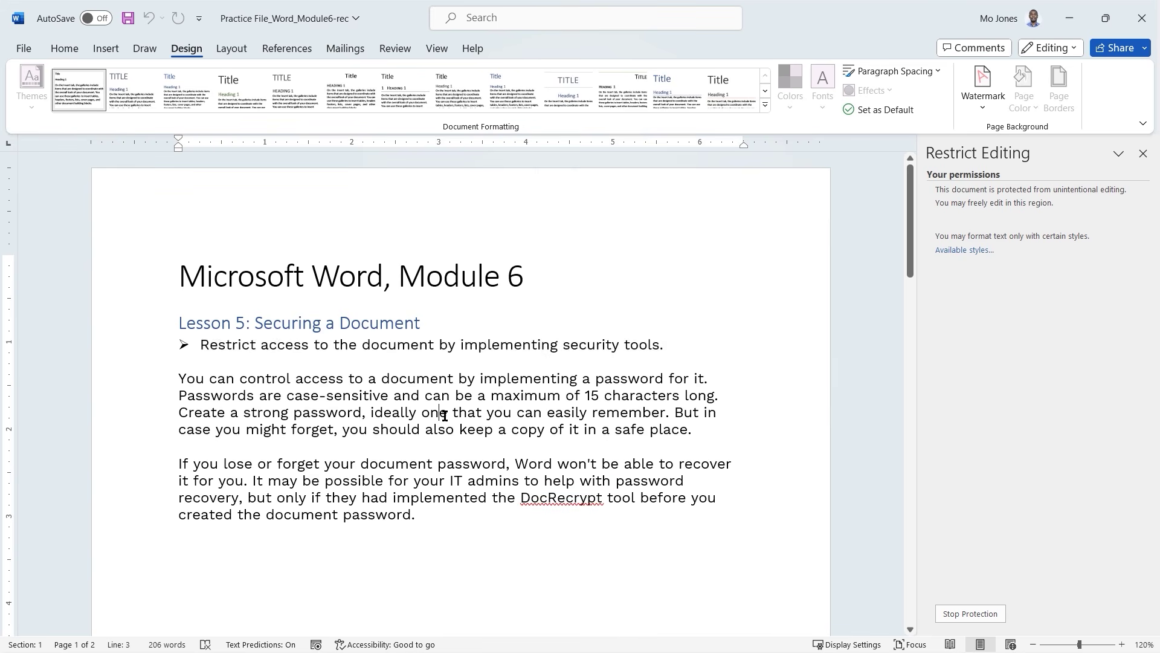
scroll(445, 415, "down", 5)
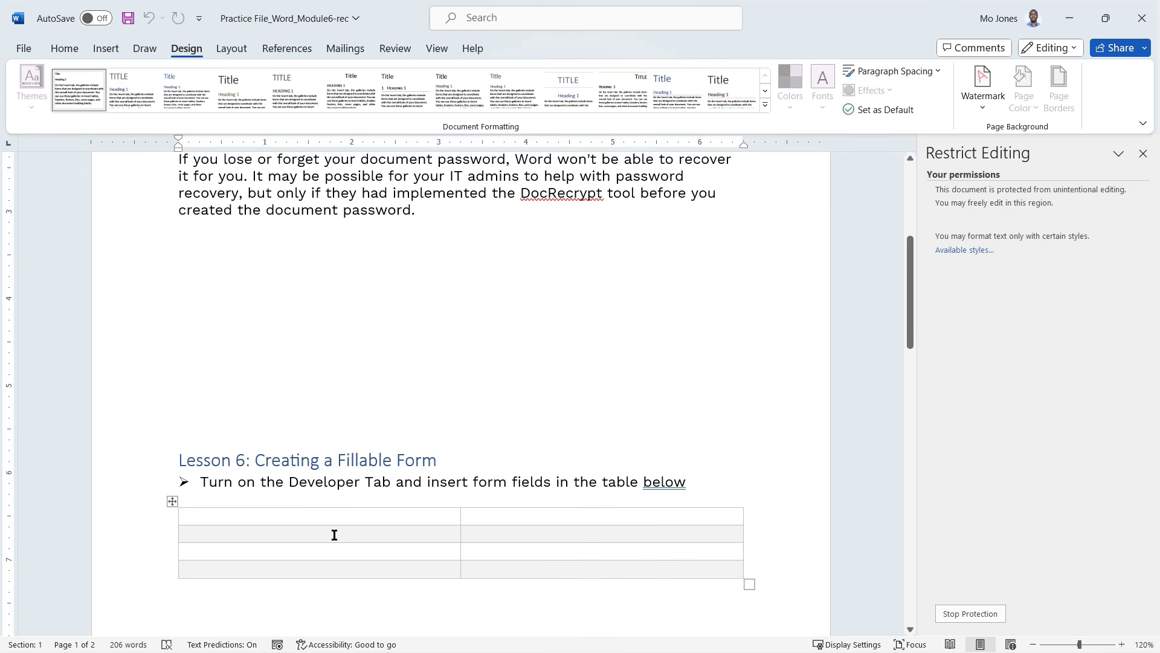
left_click(335, 535)
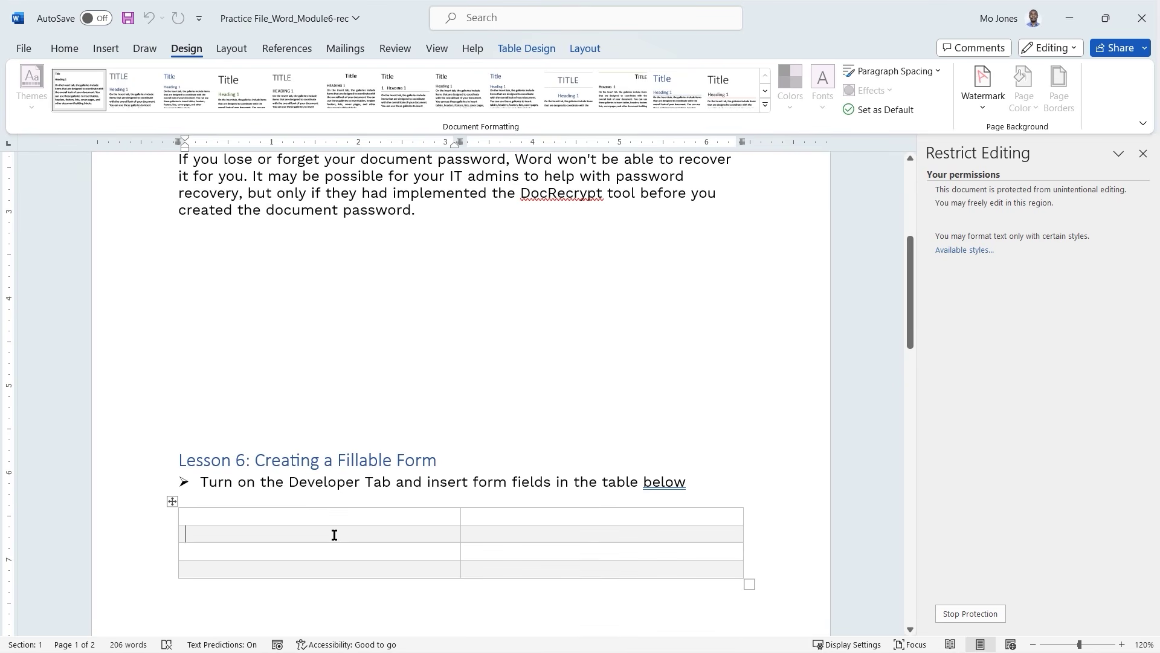
left_click(548, 45)
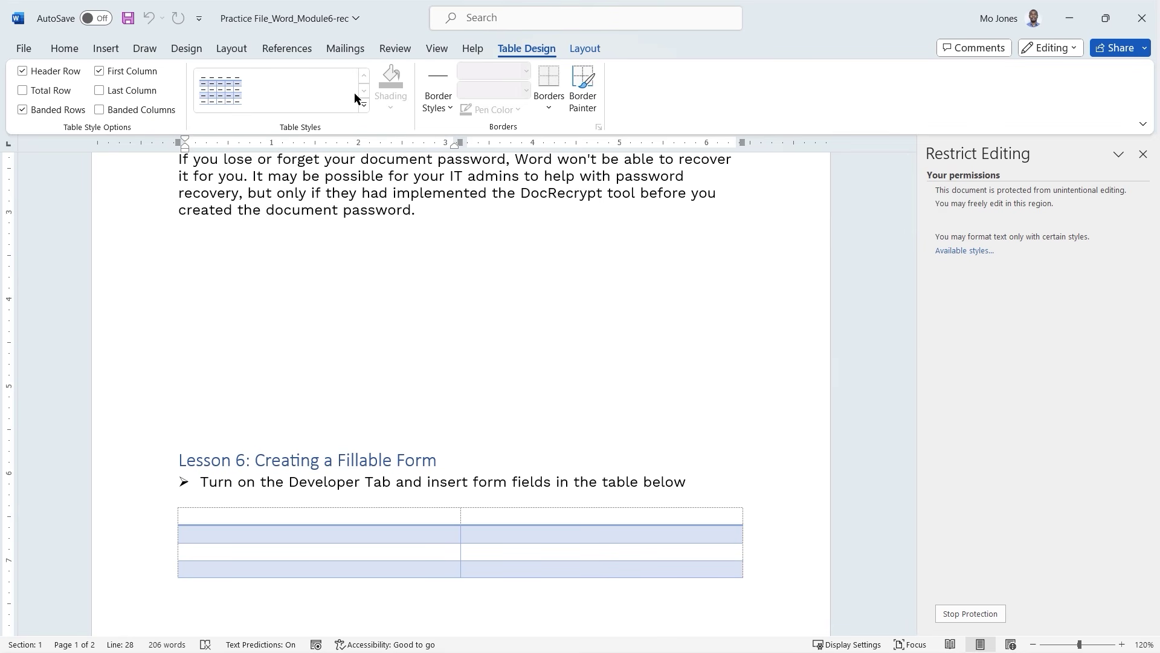
Review the Styles pane listing the styles allowed under protection, then close it.
left_click(978, 251)
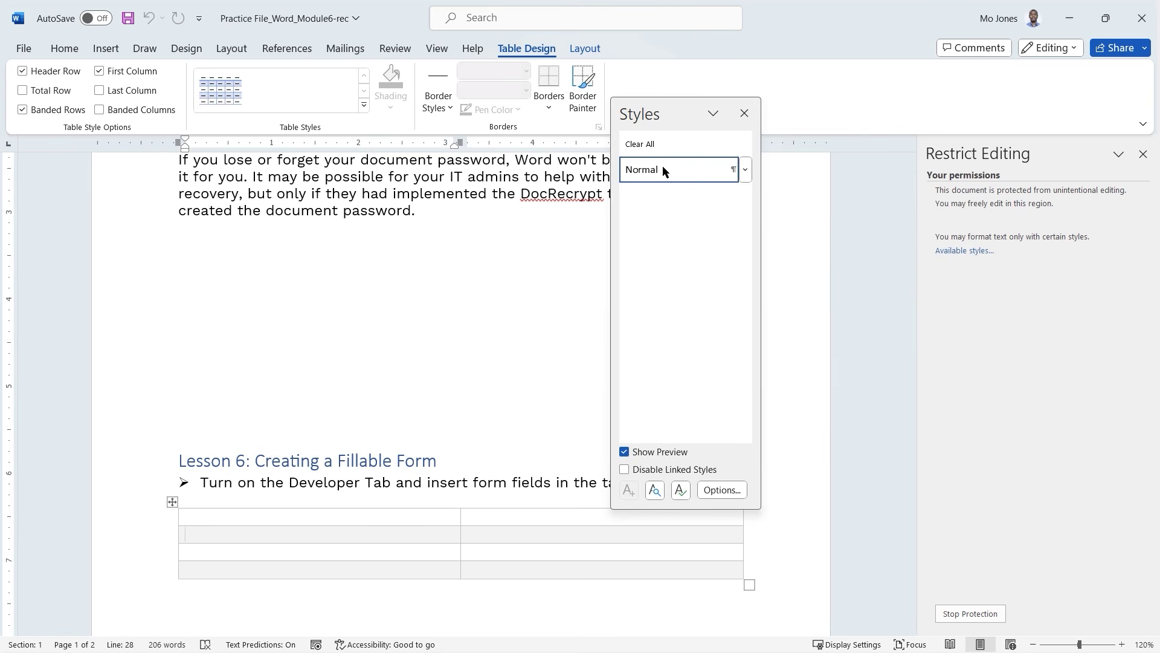
mouse_move(662, 173)
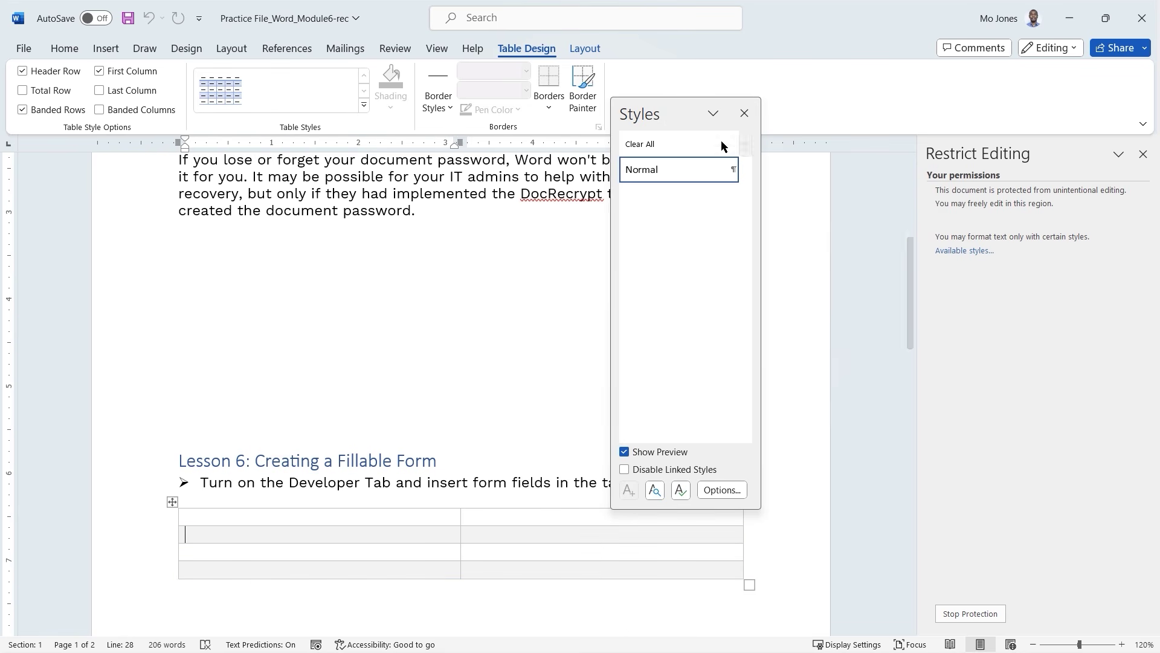
left_click(744, 113)
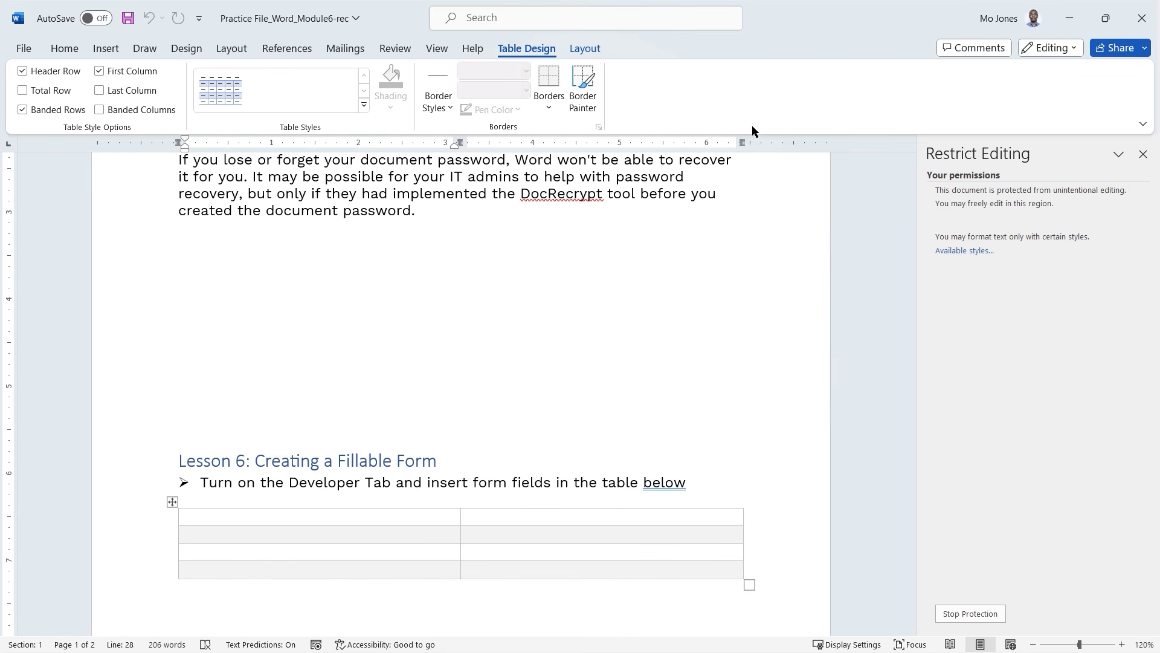
Stop the document protection by entering the protection password.
left_click(966, 614)
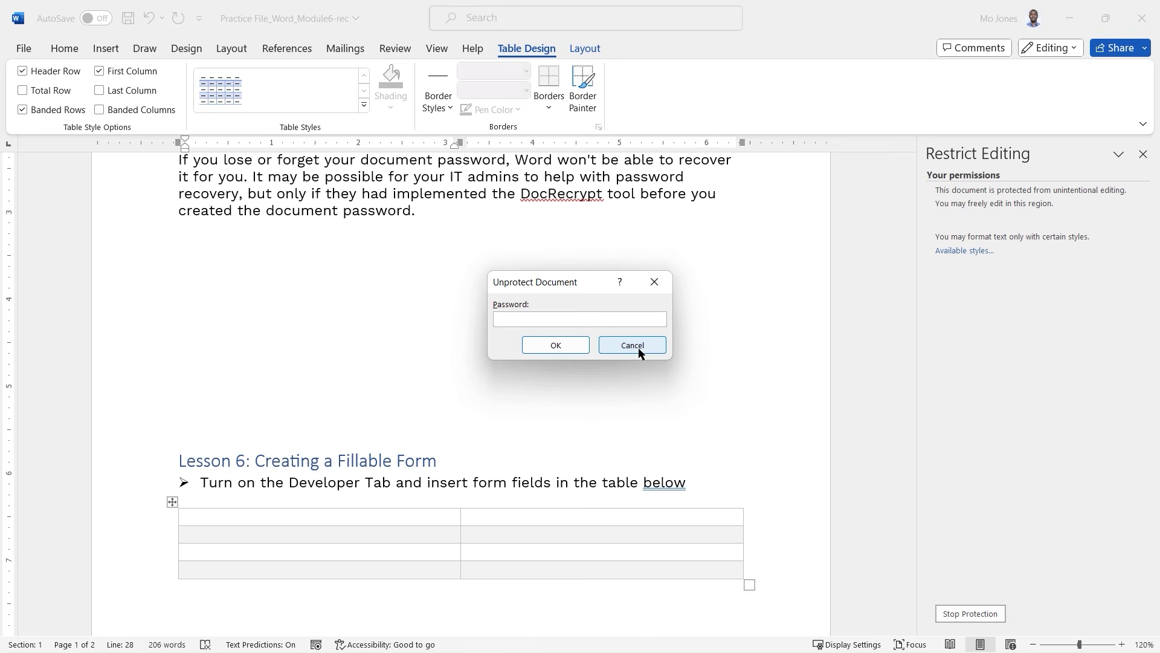
type("1234")
left_click(564, 349)
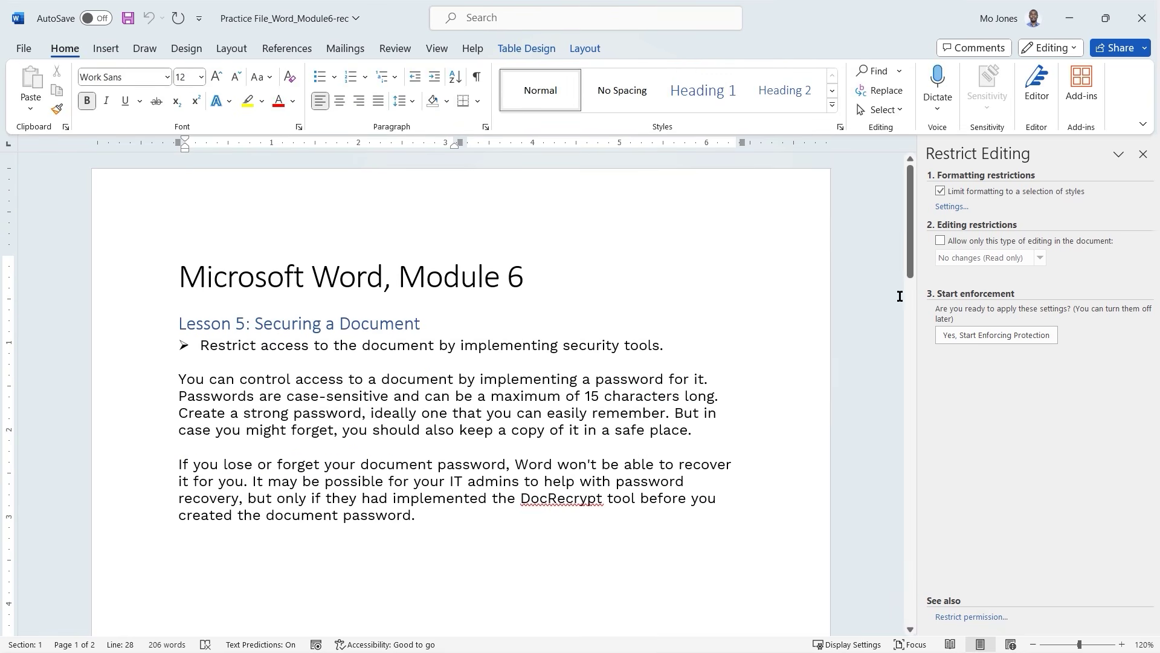
Limit editing, allow theme switching, and remove the formatting style limit.
left_click(941, 242)
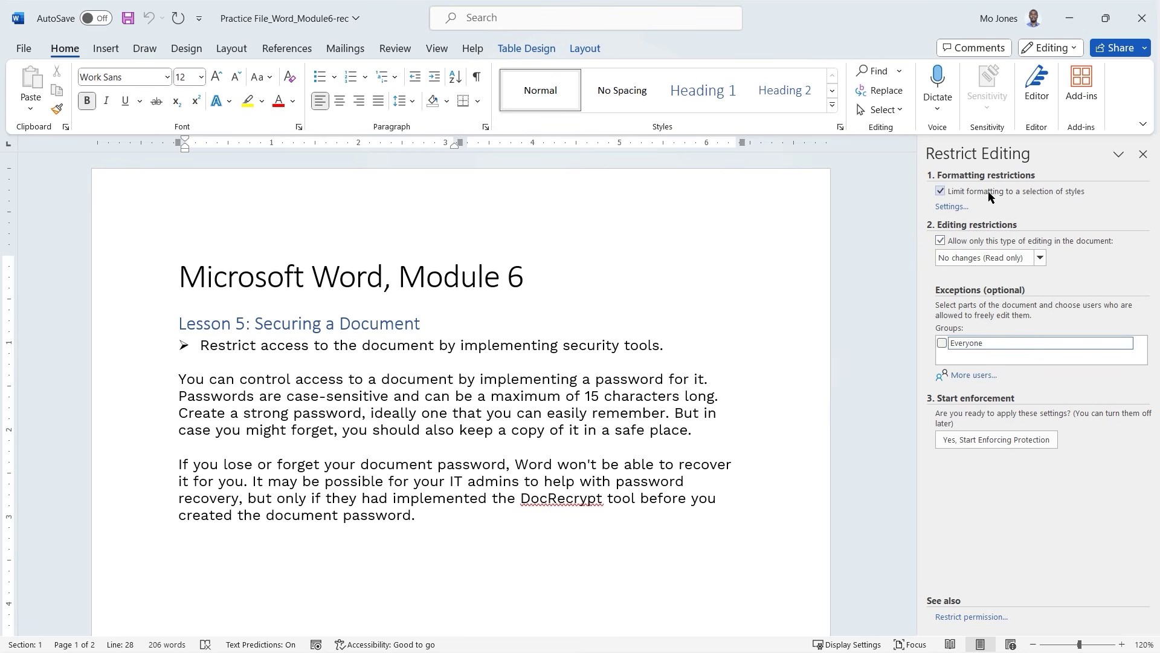
left_click(951, 207)
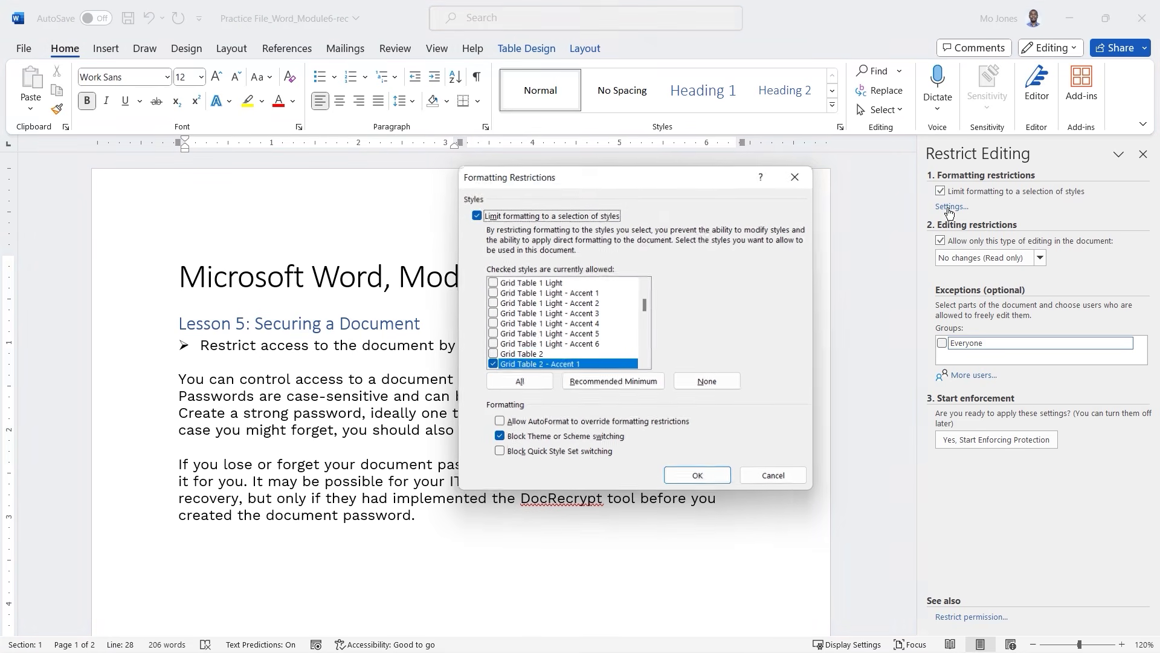
left_click(476, 216)
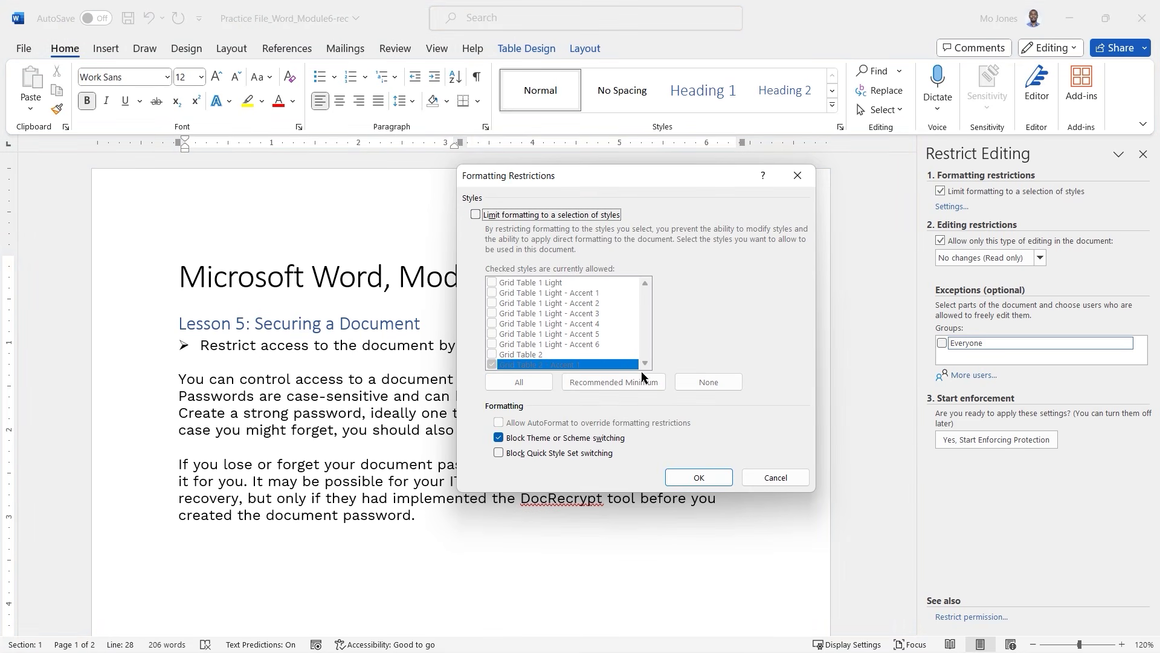
left_click(477, 216)
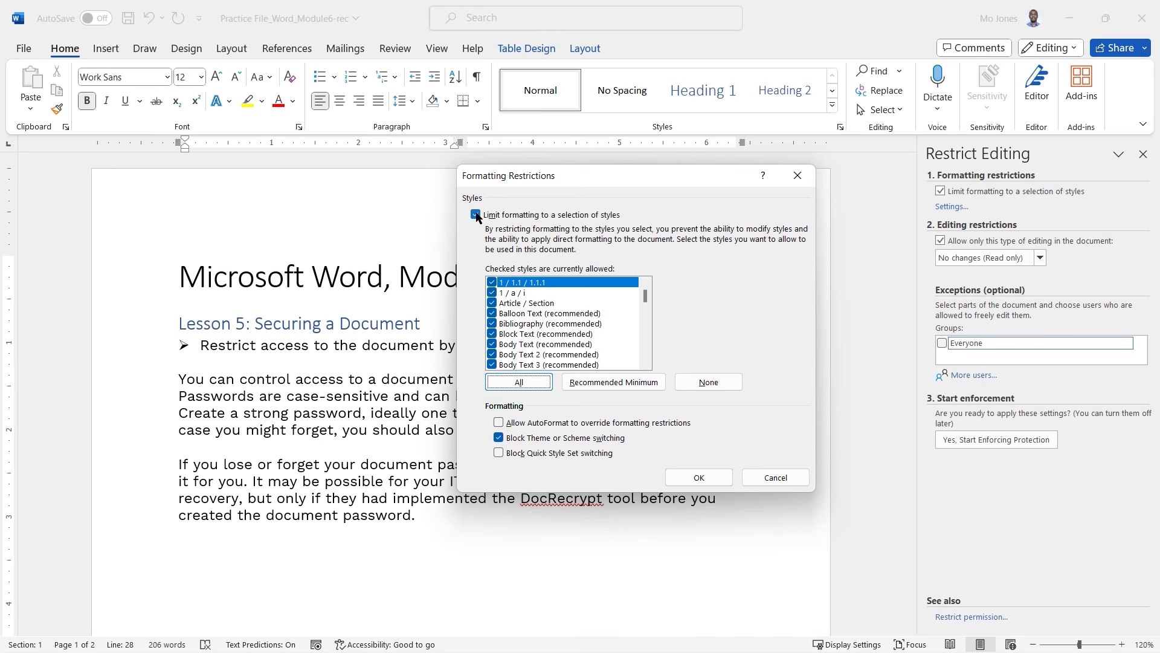
left_click(499, 437)
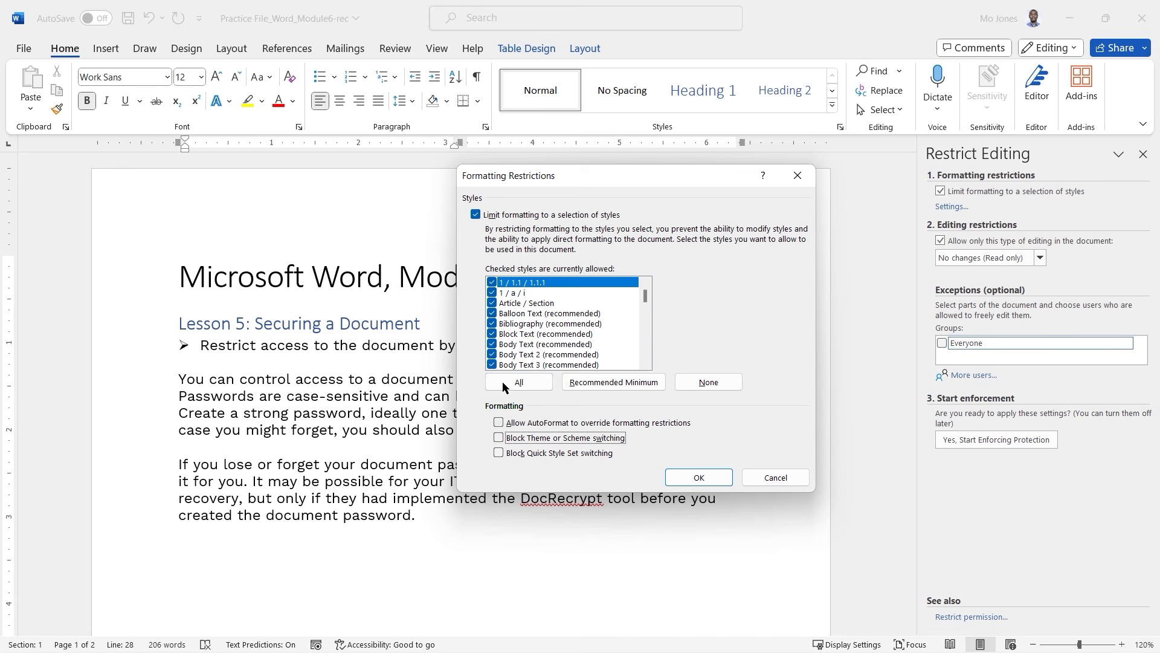
left_click(477, 216)
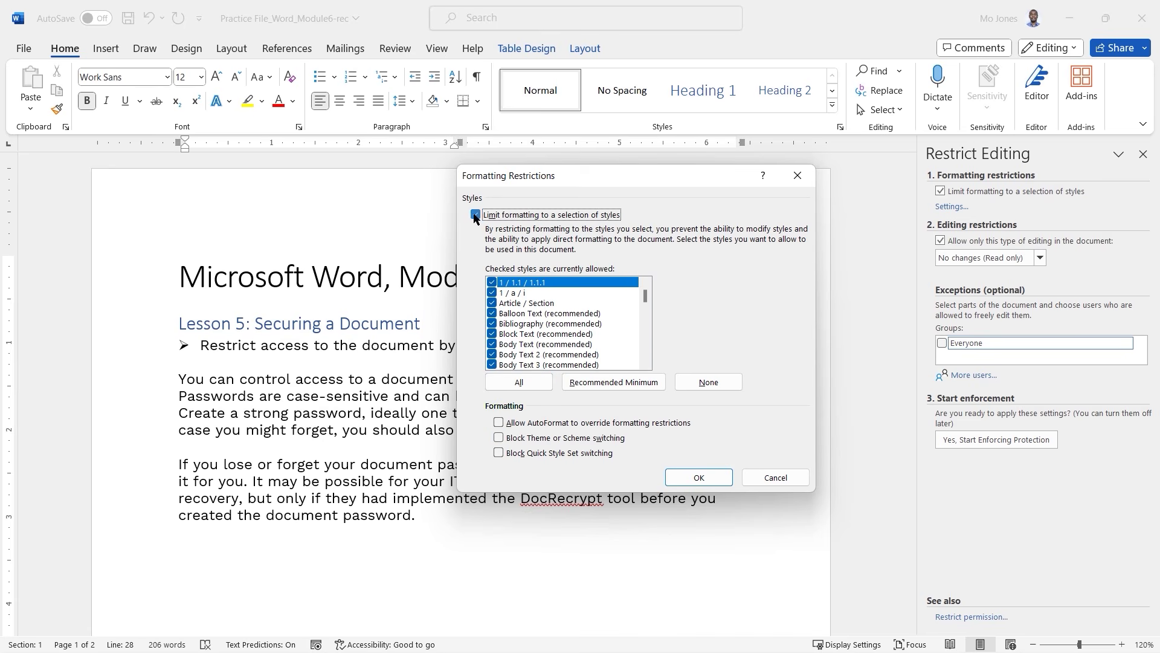
left_click(702, 478)
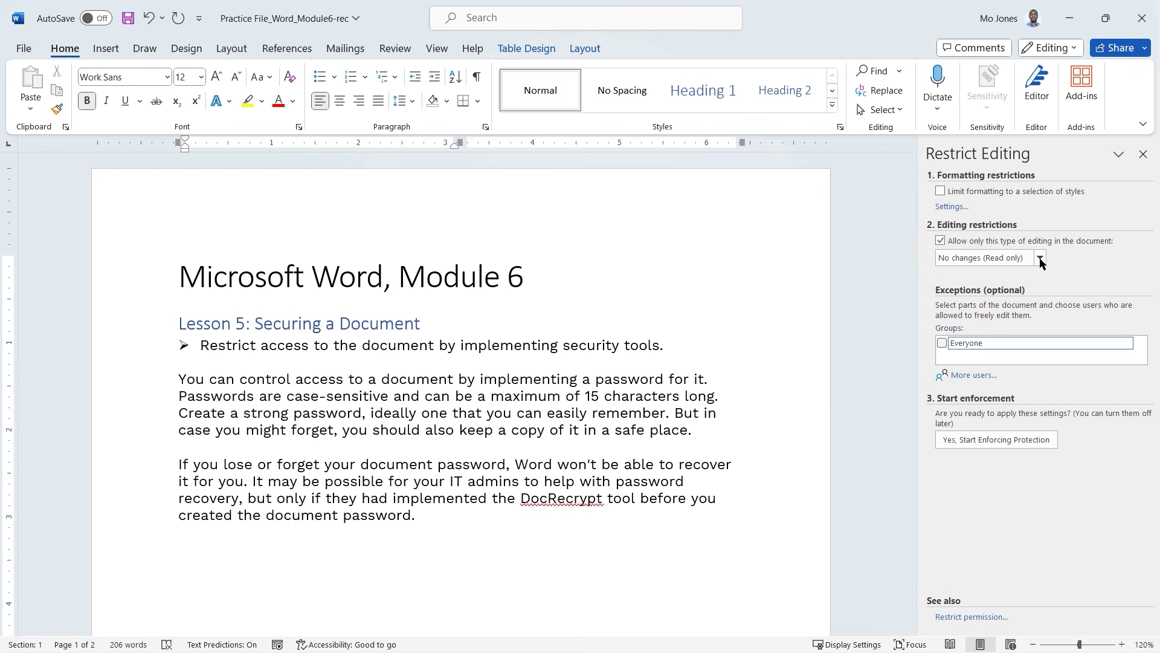
Enforce read-only protection with the password entered and confirmed, then test the locked heading.
left_click(1001, 445)
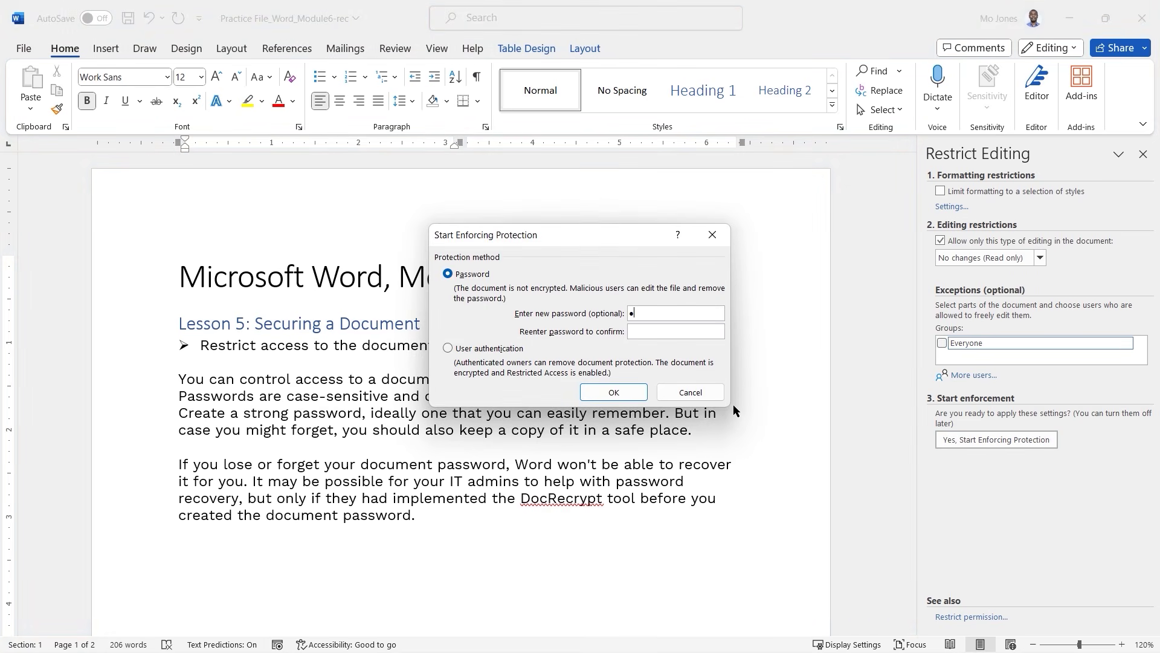
type("1234")
key("Tab")
type("1234")
left_click(623, 394)
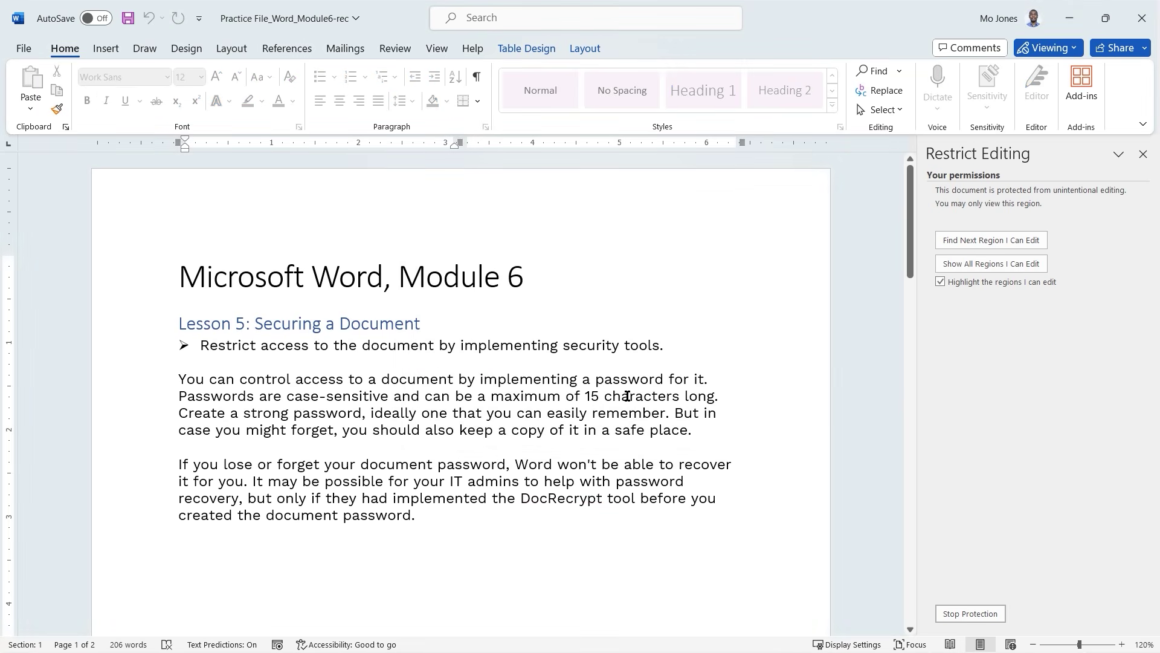
left_click(454, 328)
key("Return")
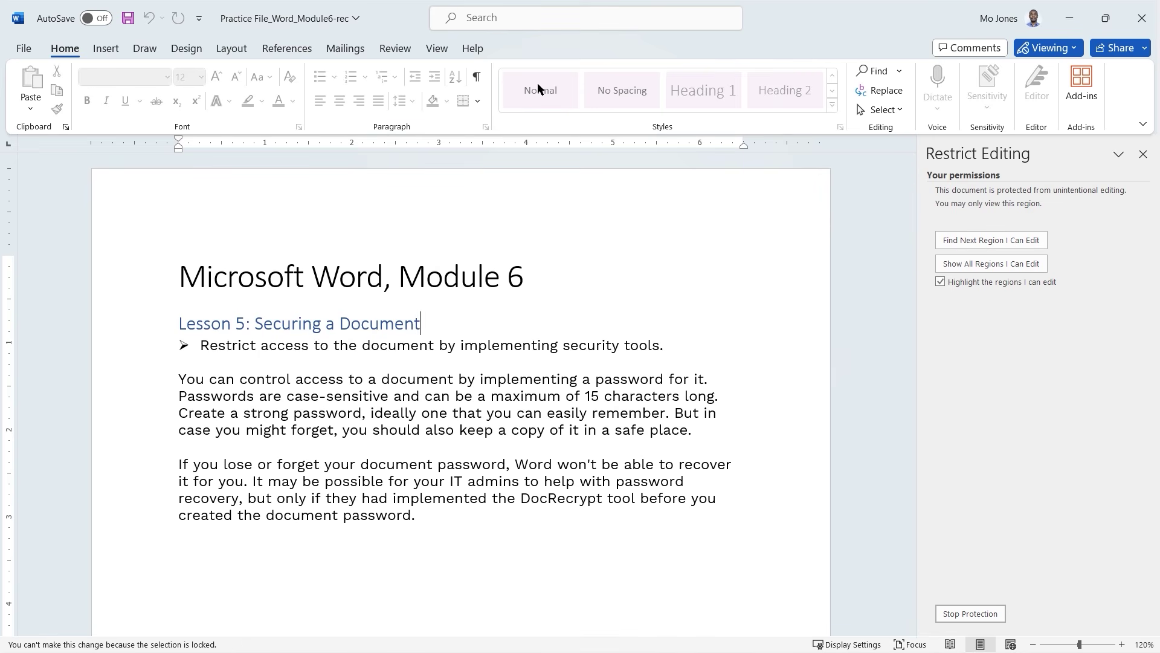
left_click(108, 49)
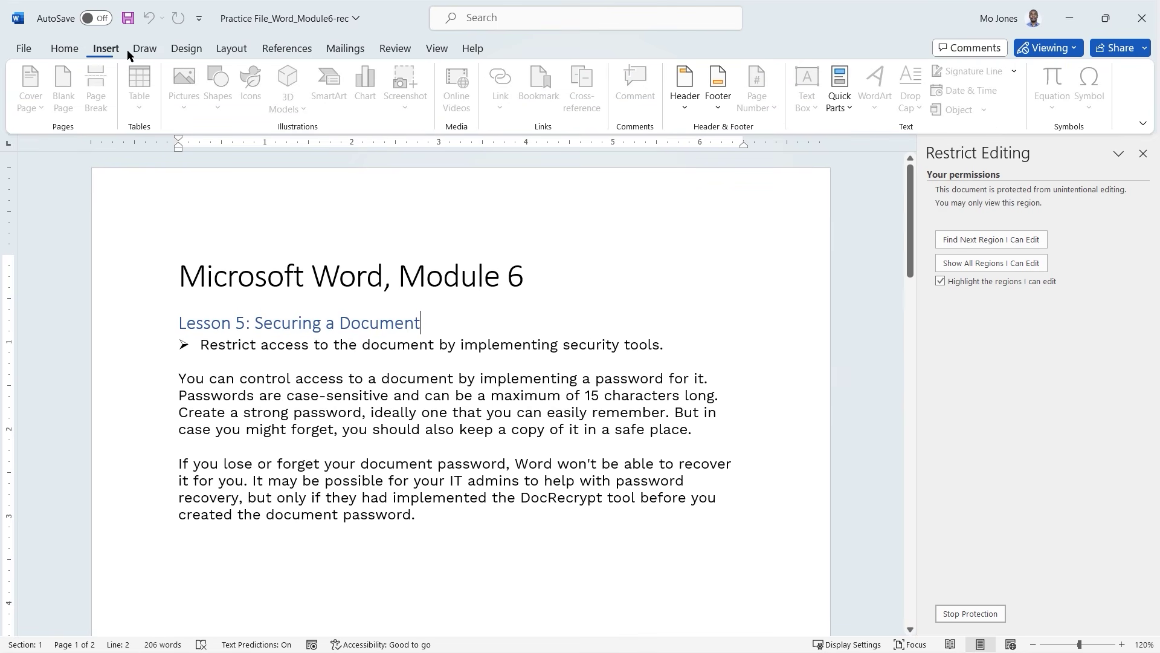
left_click(145, 49)
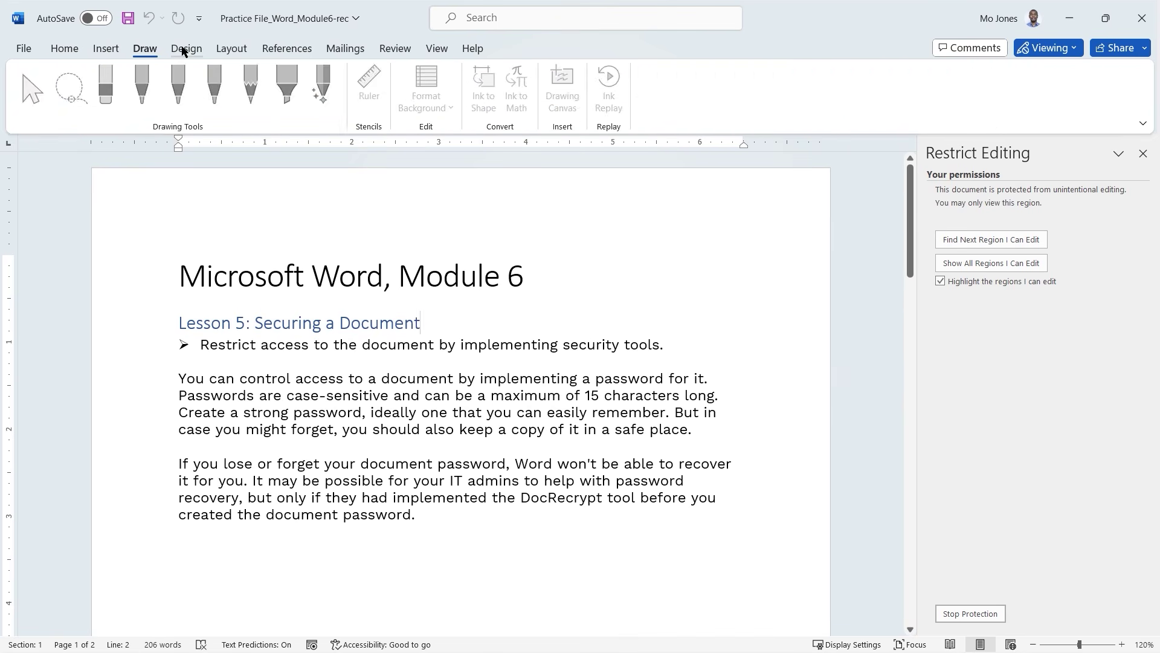
left_click(174, 50)
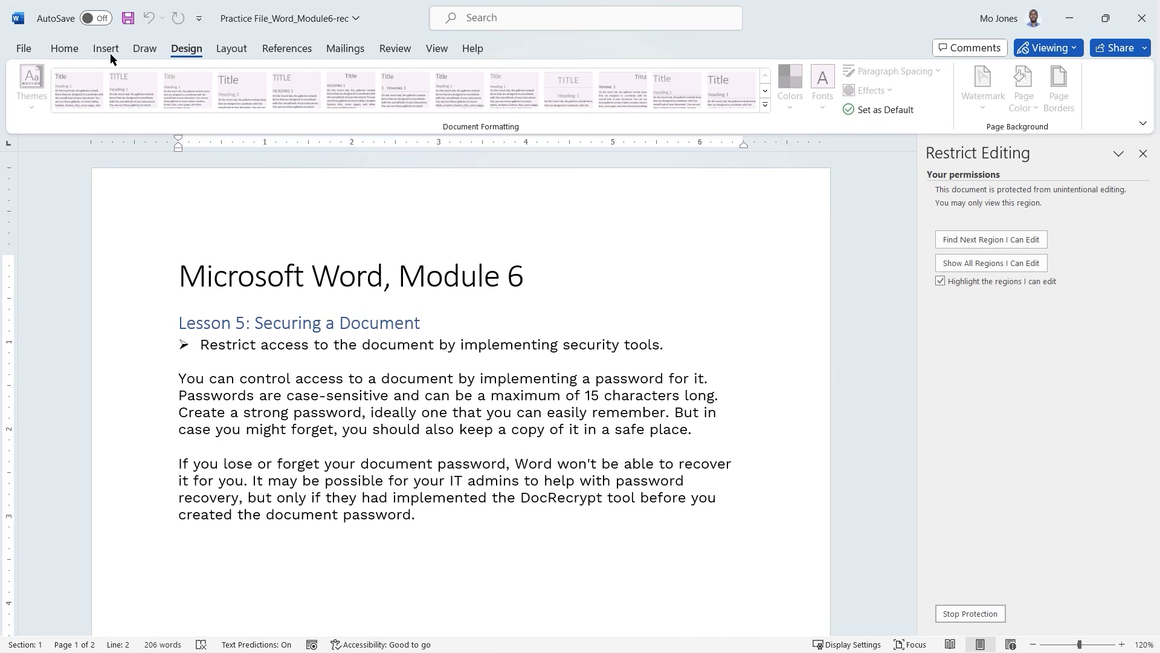
left_click(64, 49)
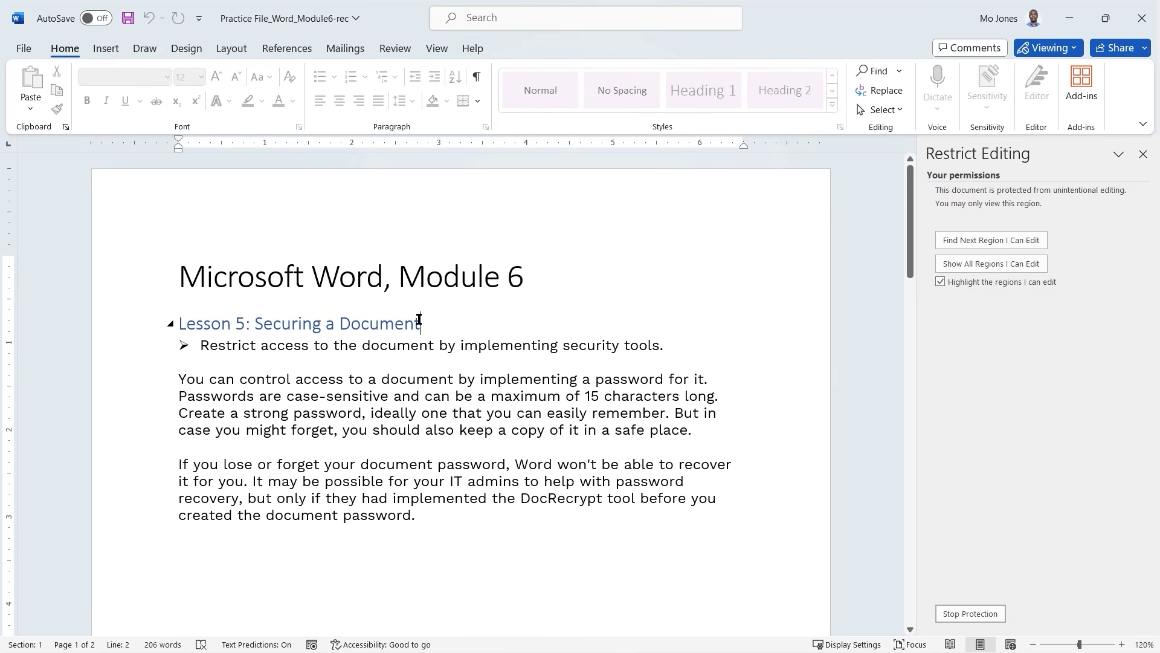
double_click(362, 321)
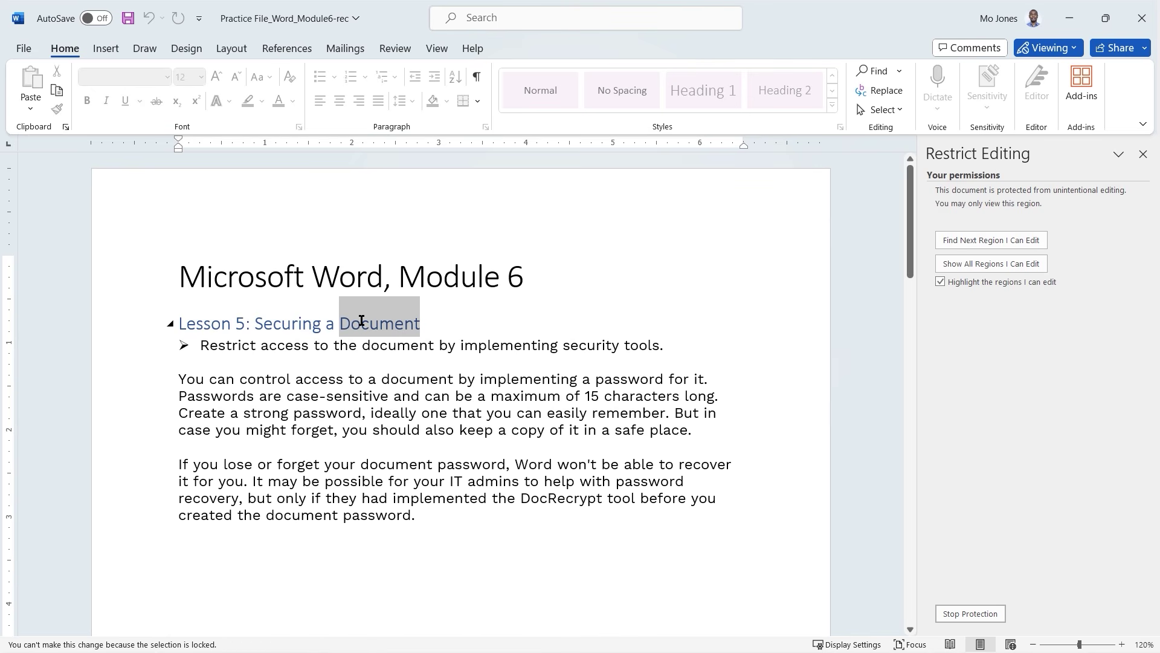
left_click(483, 362)
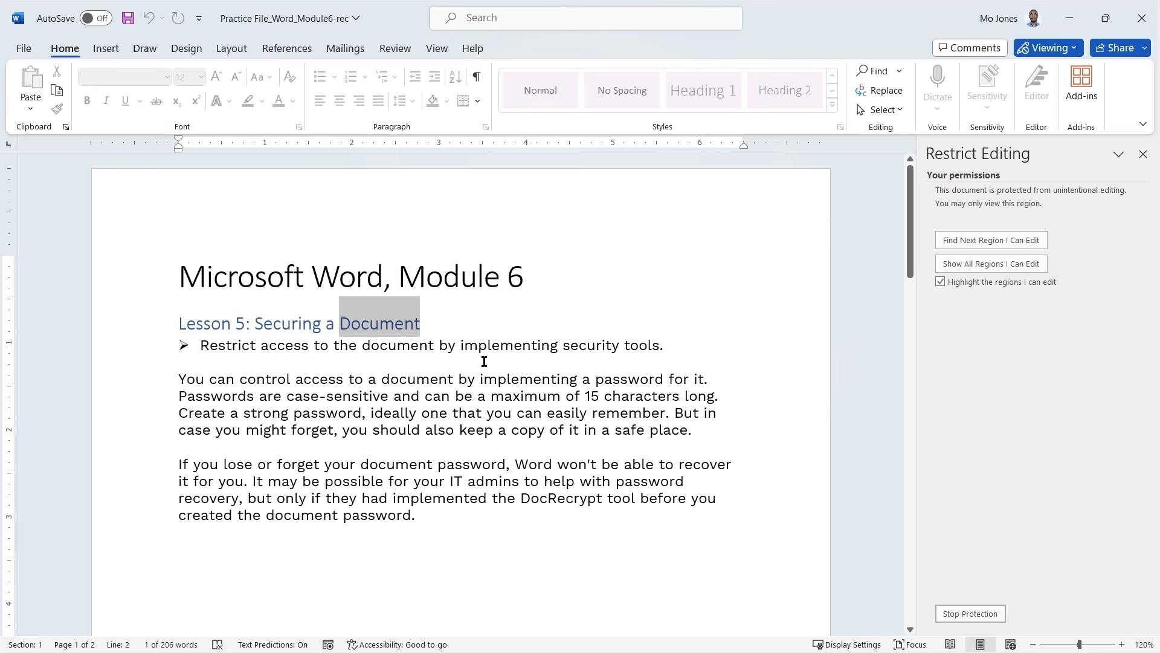
left_click(1008, 241)
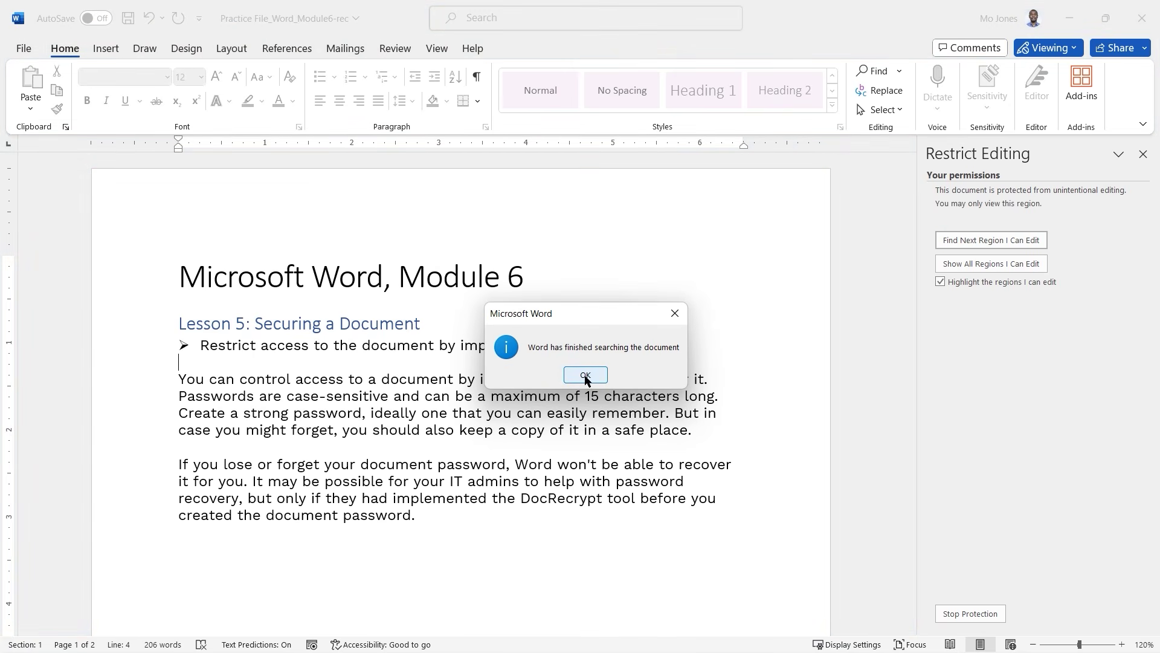
left_click(585, 375)
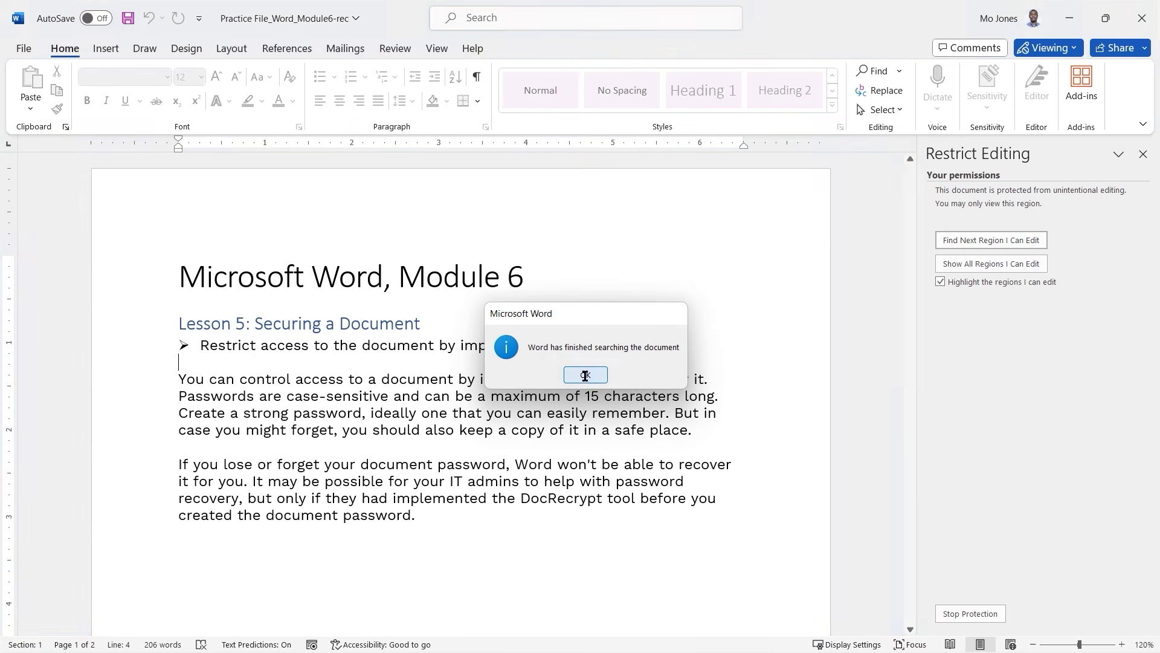
Remove protection with the password and review the list of editing restriction types.
left_click(980, 617)
type("1234")
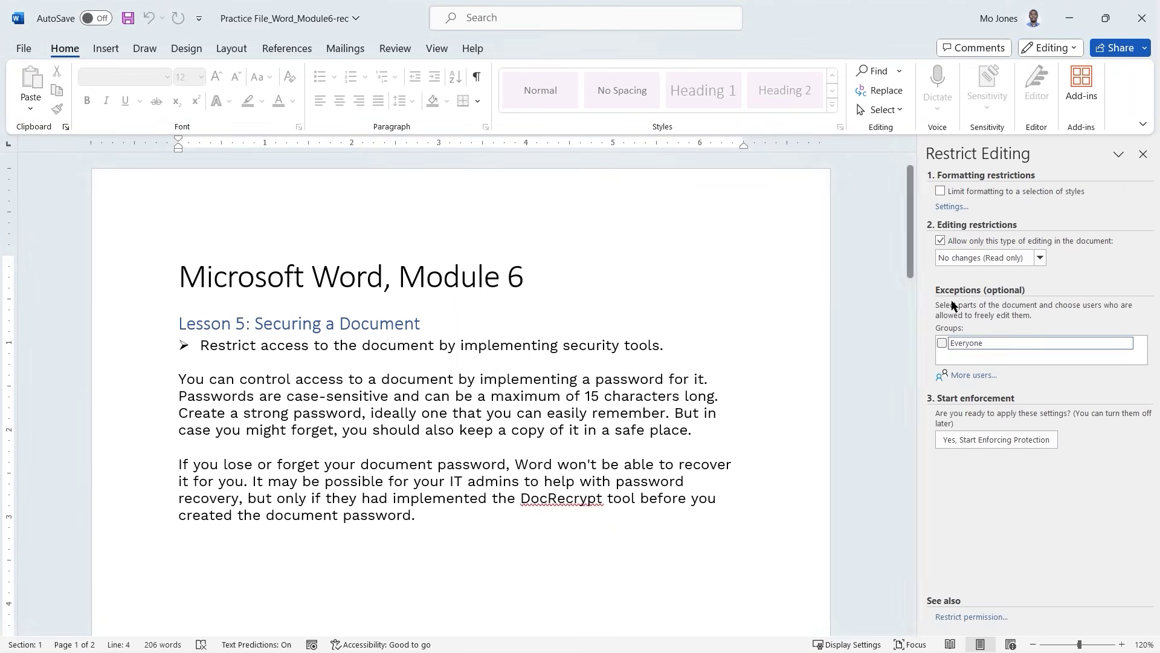
left_click(1040, 258)
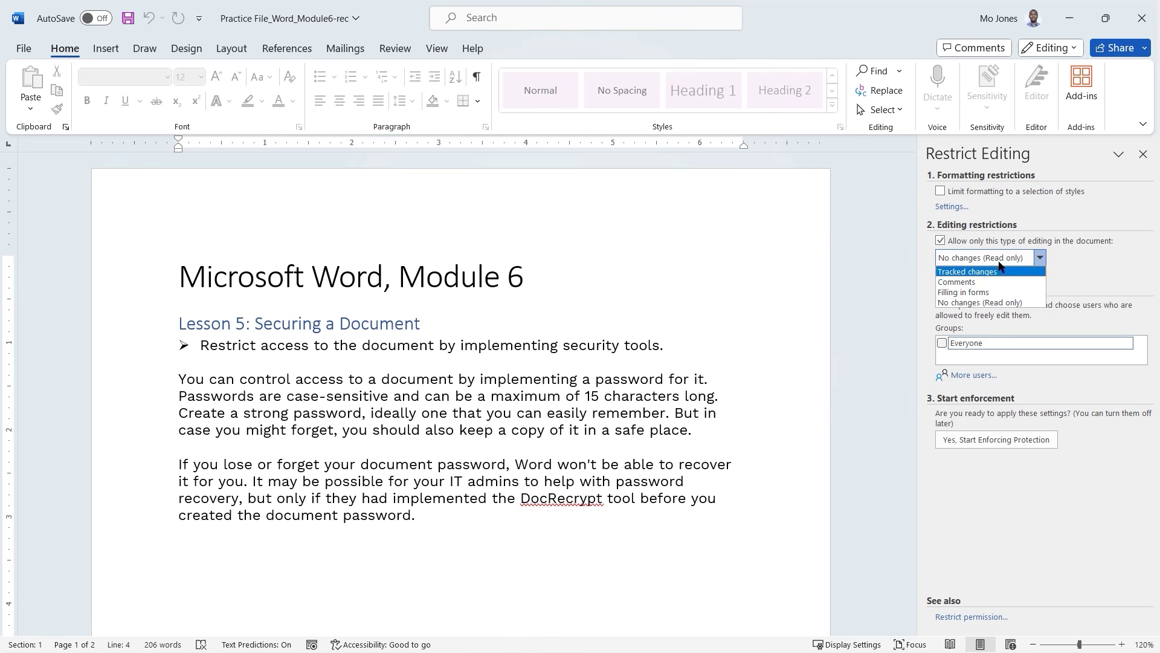
Limit formatting to the Recommended Minimum styles while keeping existing formatting.
key("Escape")
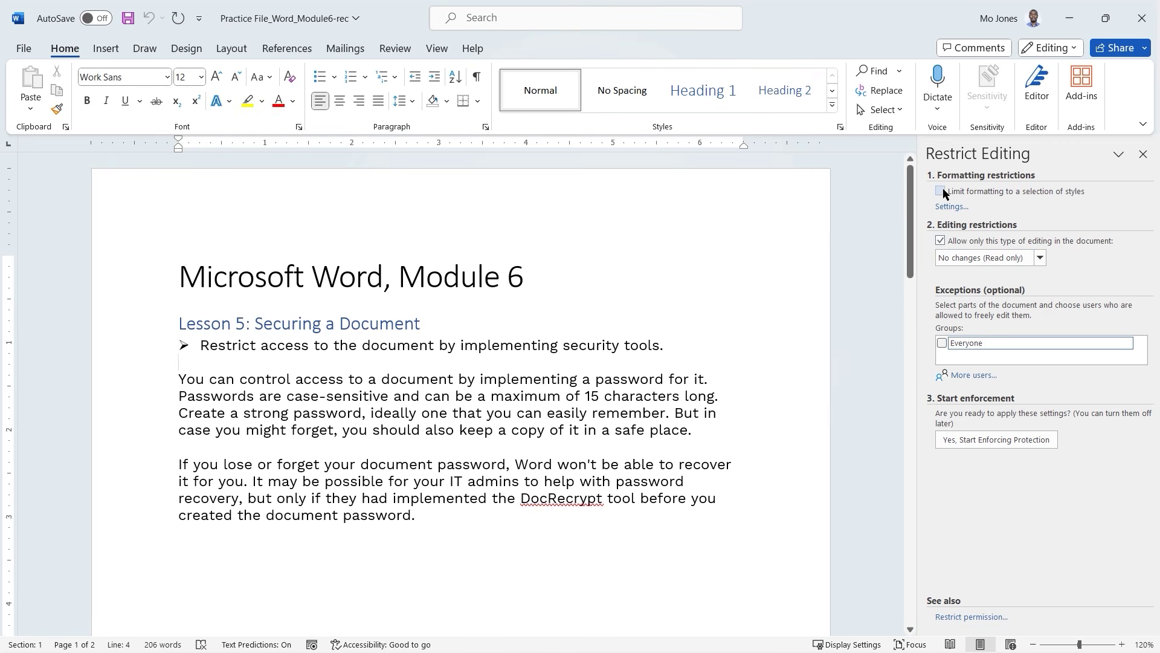
left_click(941, 192)
left_click(952, 206)
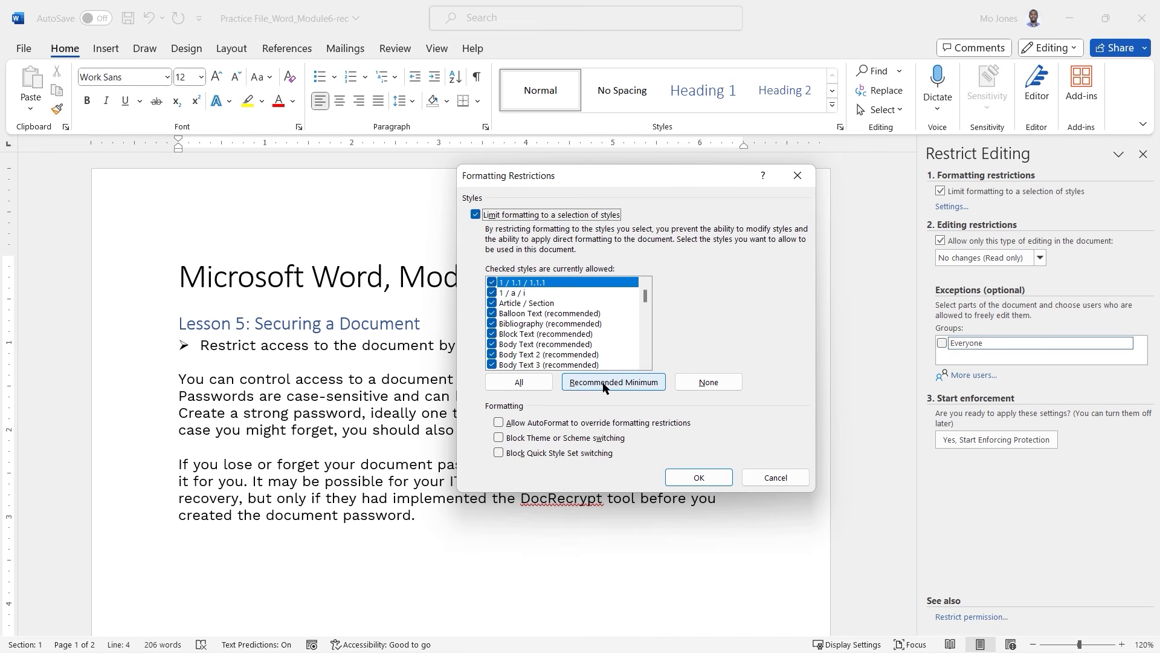
left_click(626, 383)
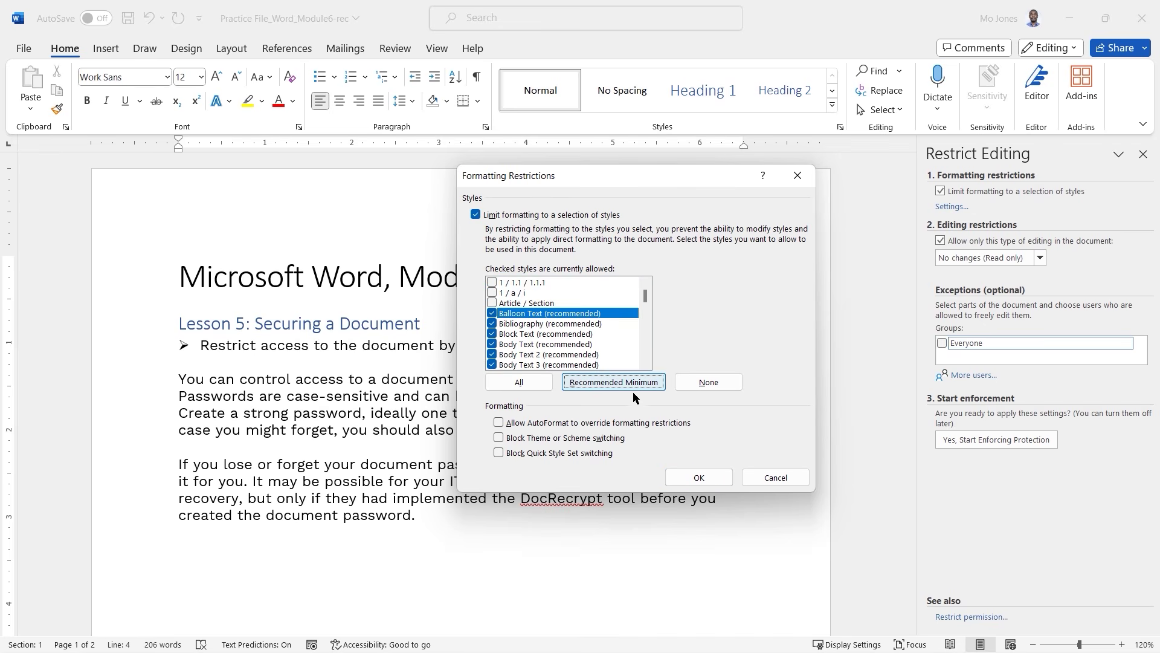
left_click(702, 478)
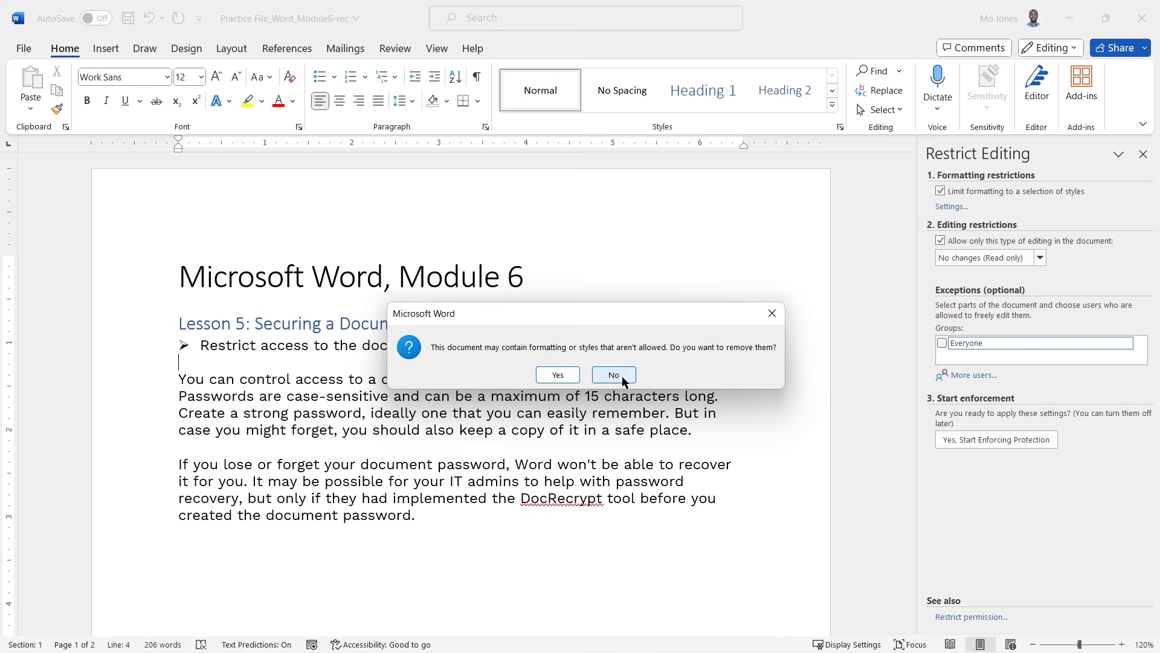
left_click(616, 379)
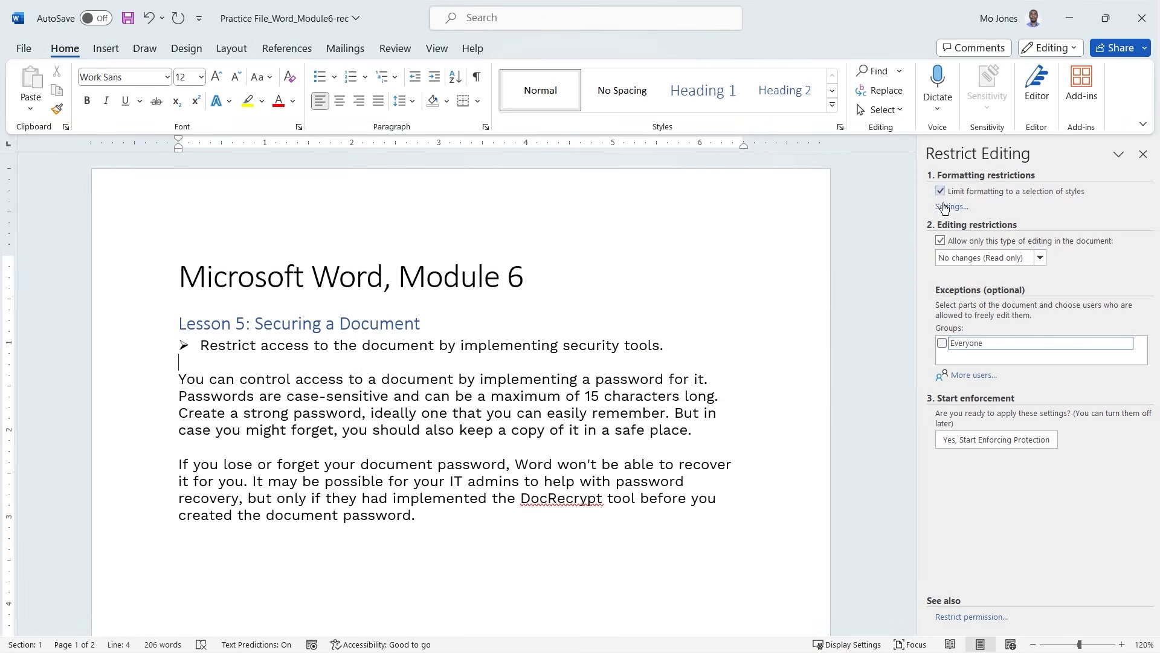
Start enforcing protection, entering and confirming the password.
left_click(1009, 445)
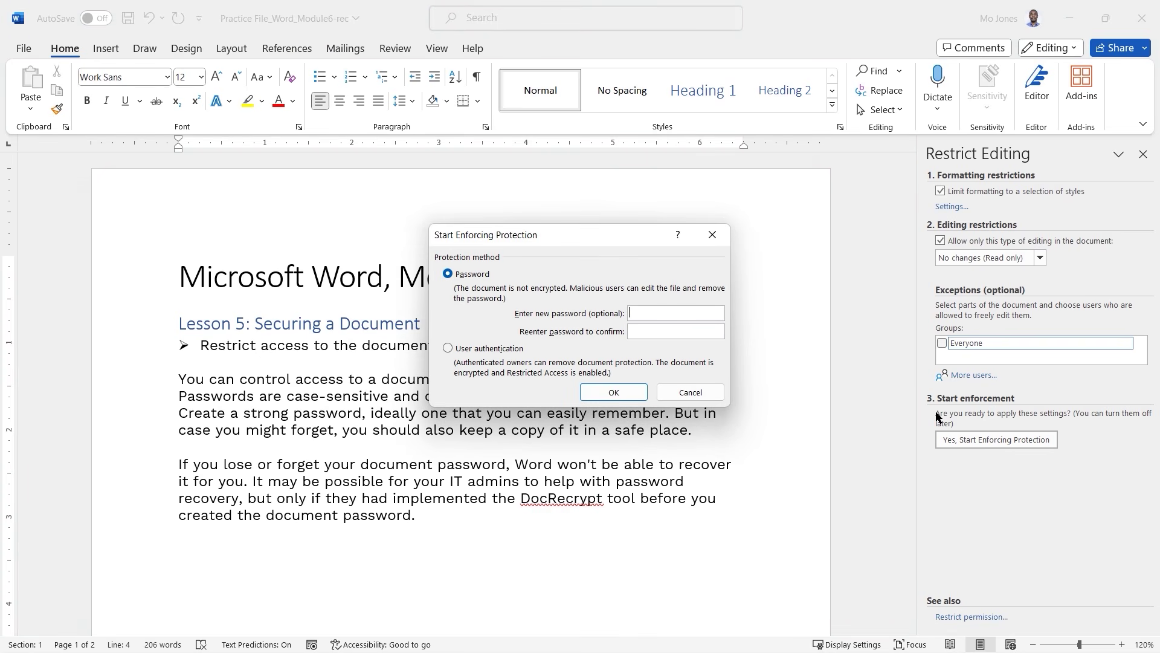
type("1234")
key("Tab")
type("1234")
Apply the protection and confirm the Lesson 5 heading text can't be edited.
left_click(620, 393)
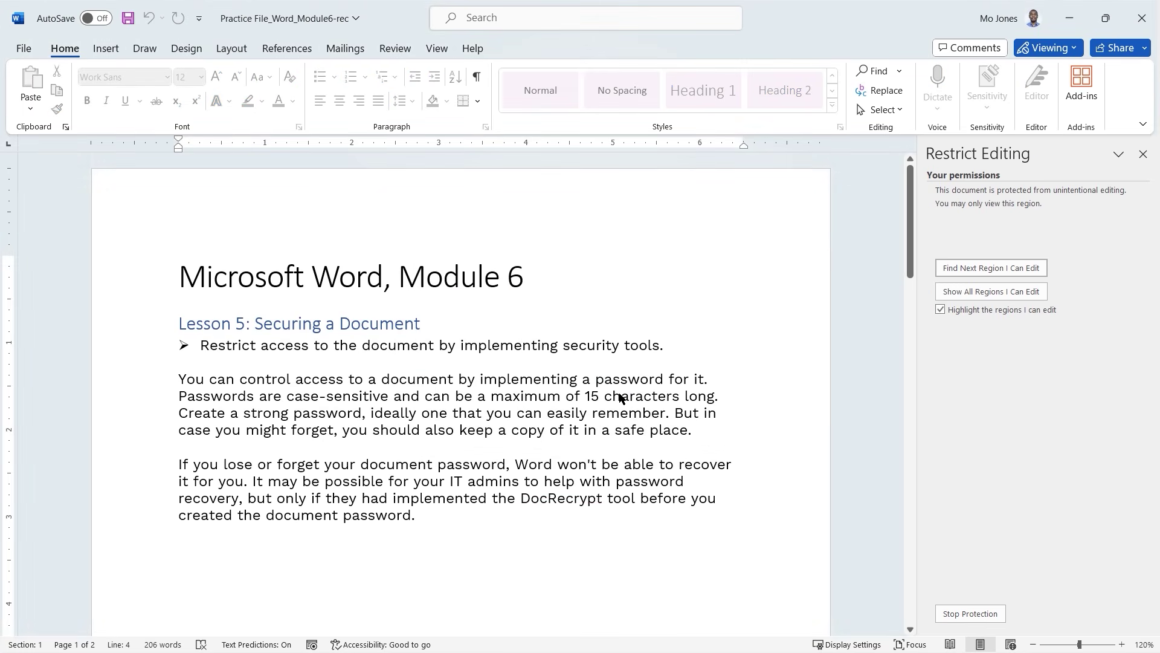
left_click(427, 331)
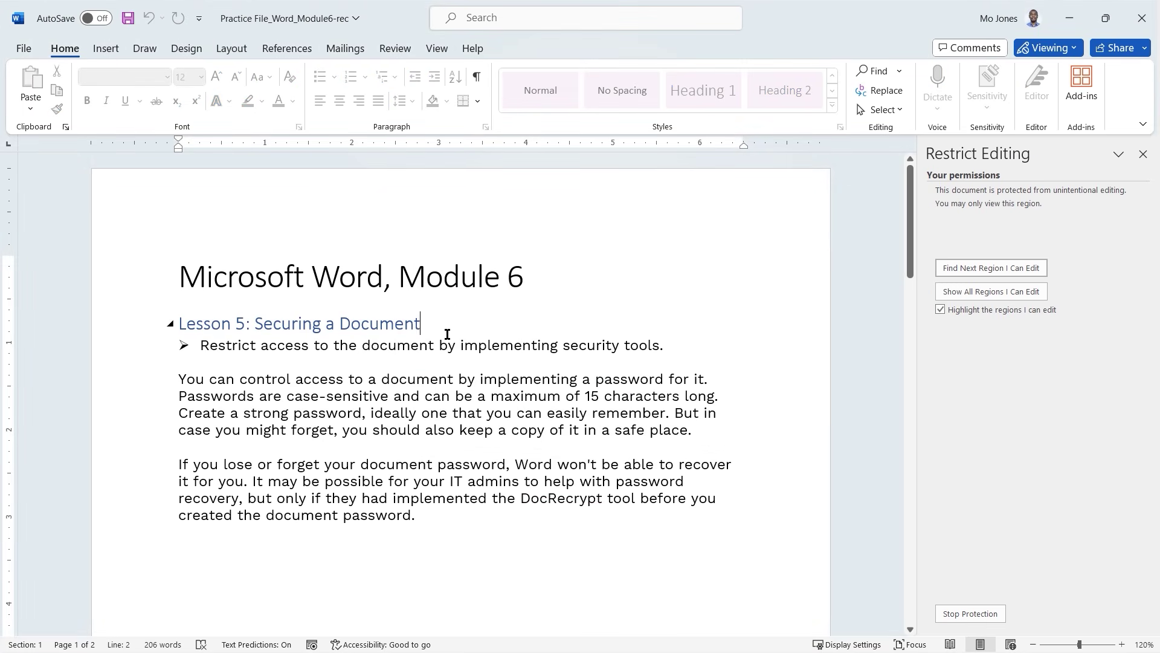
double_click(389, 325)
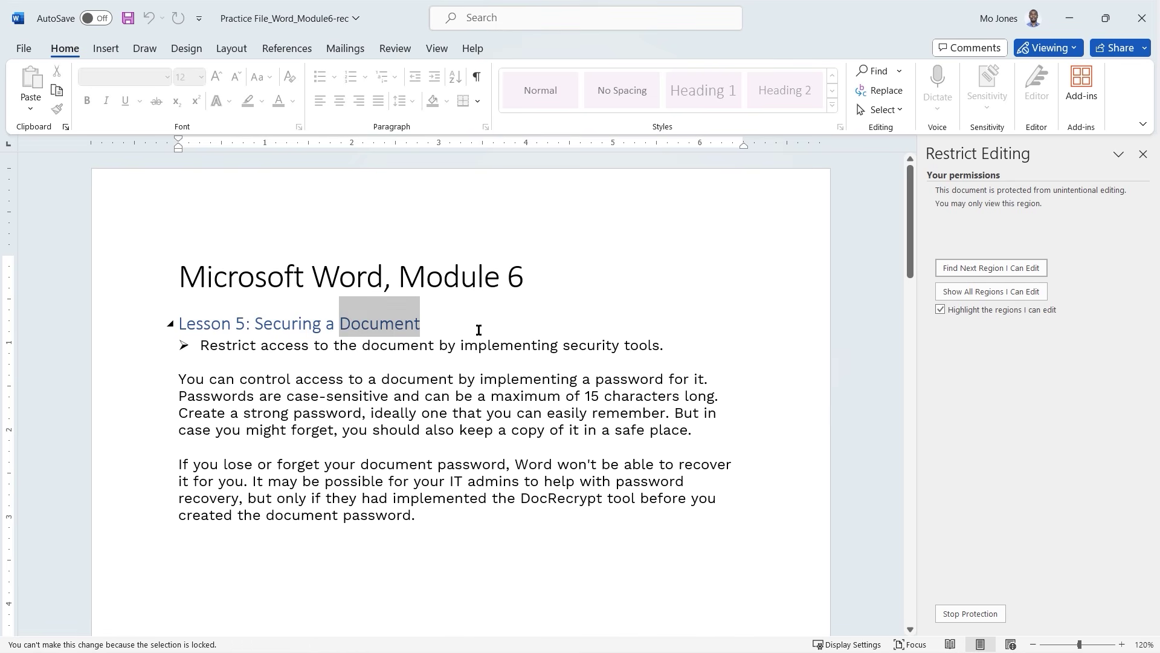
key("Right")
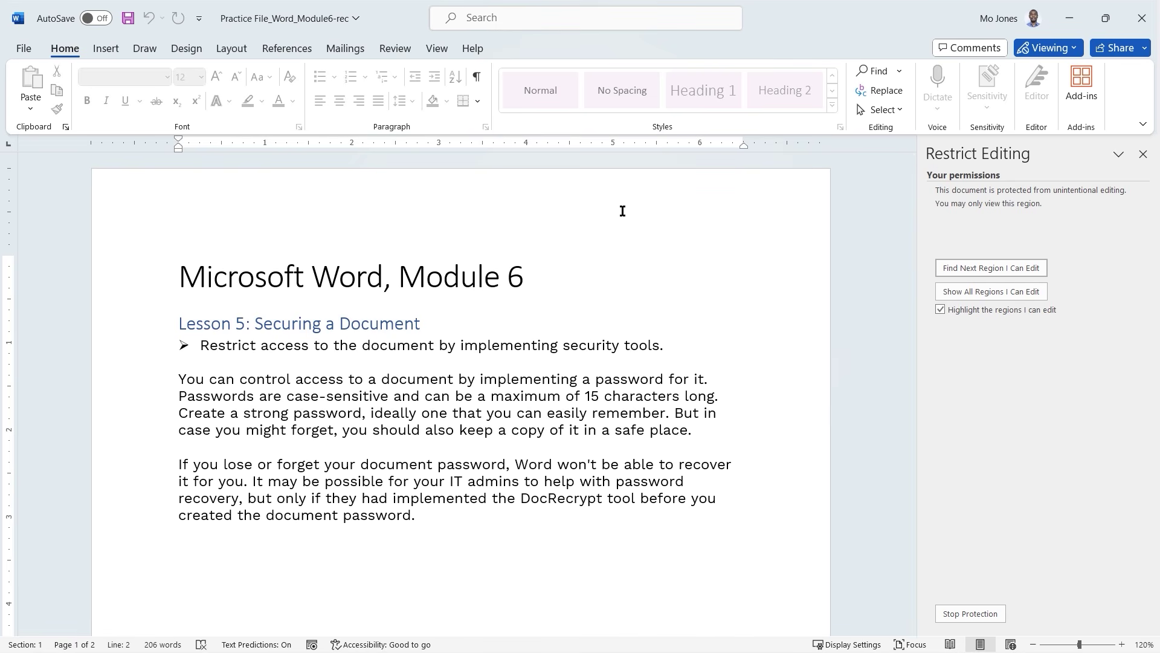
triple_click(480, 346)
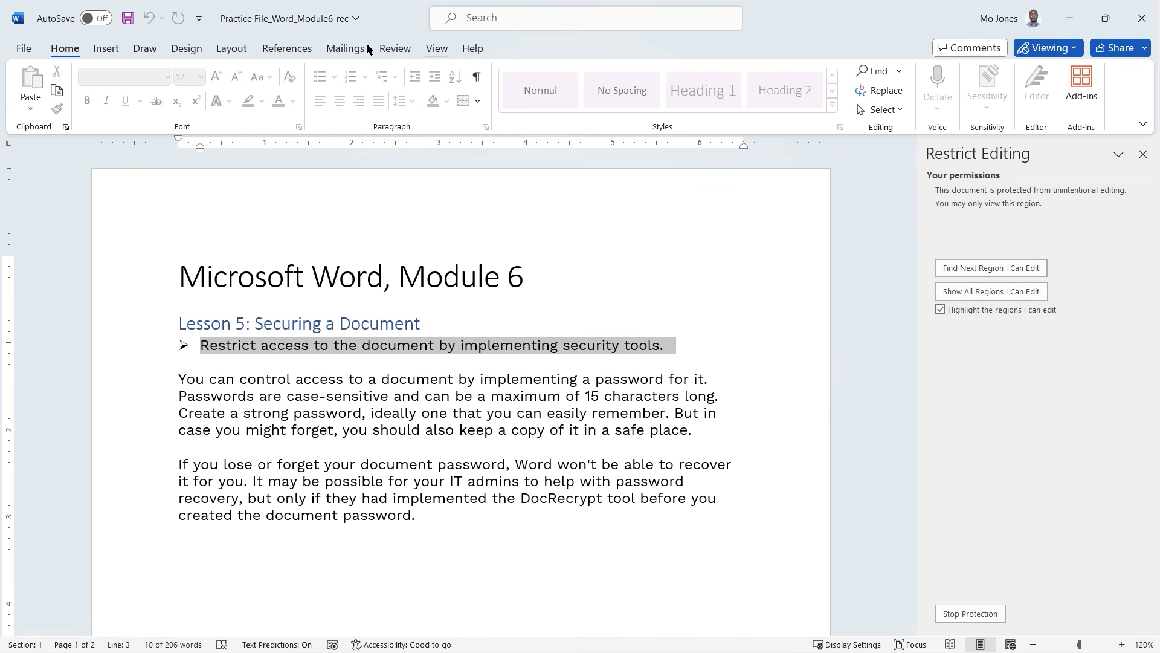
Check that the Design and Table Design options stay locked for the Lesson 6 table.
left_click(186, 50)
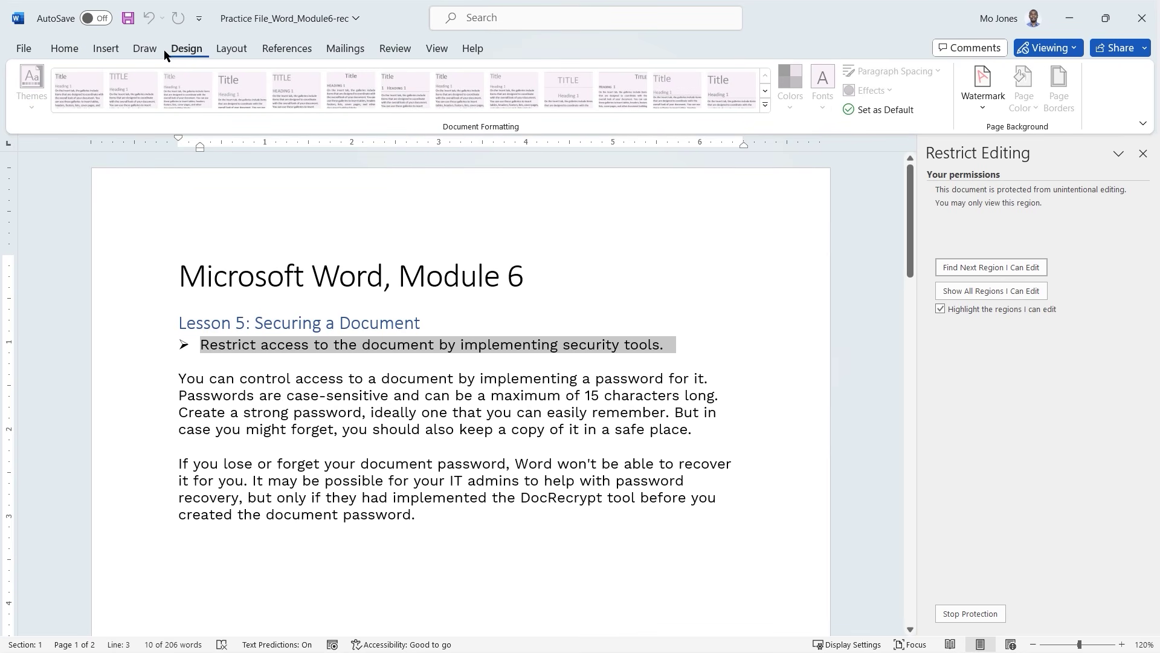
scroll(383, 383, "down", 5)
left_click(372, 507)
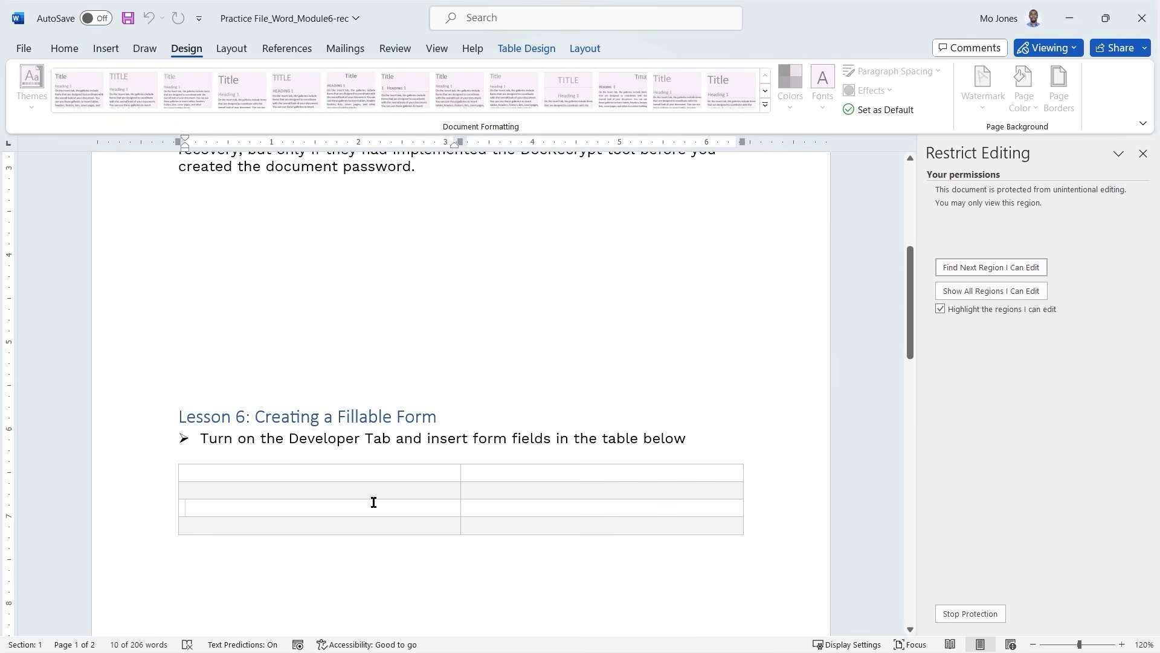
left_click(530, 51)
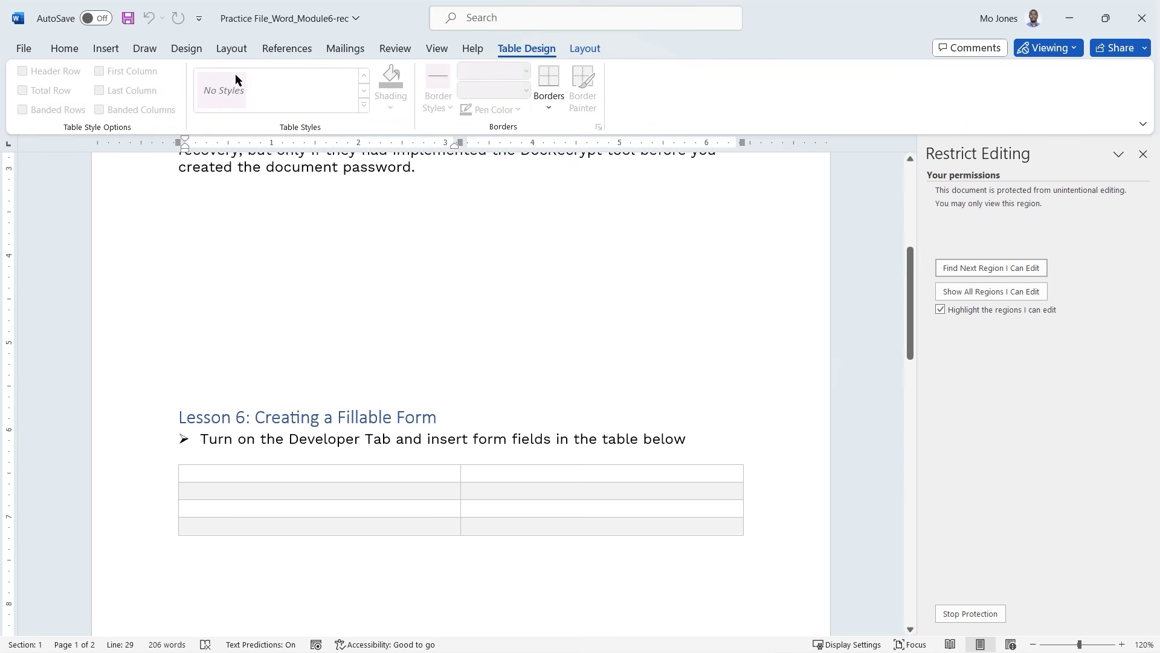
left_click(65, 49)
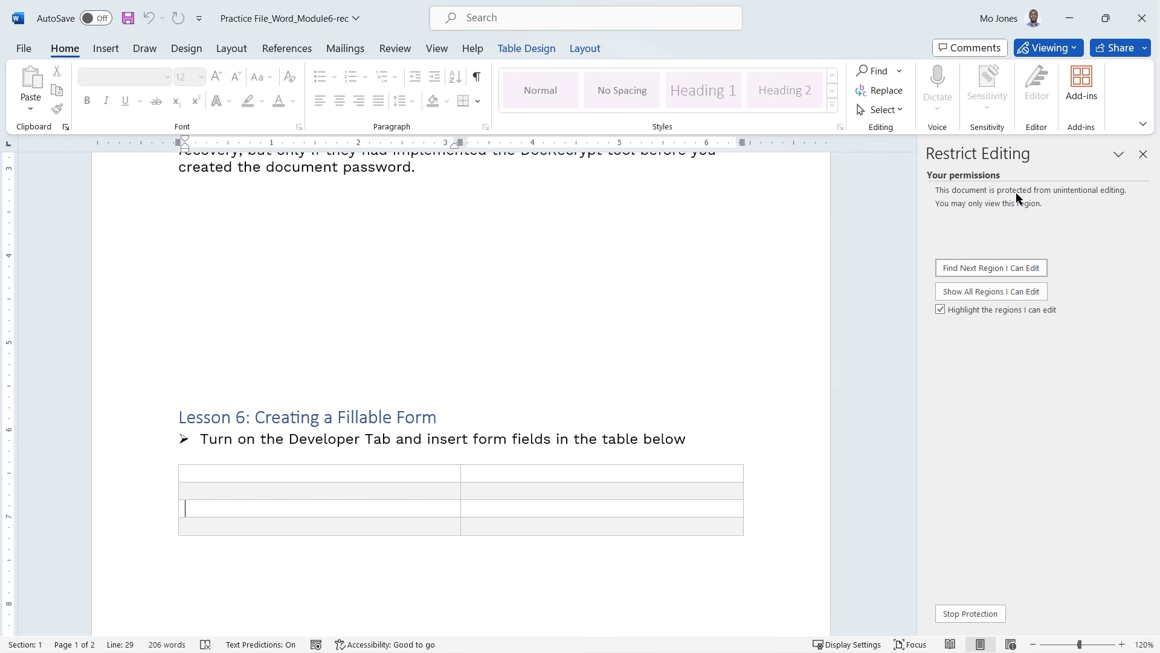
Unprotect the document by entering the password in the Unprotect Document dialog.
left_click(969, 614)
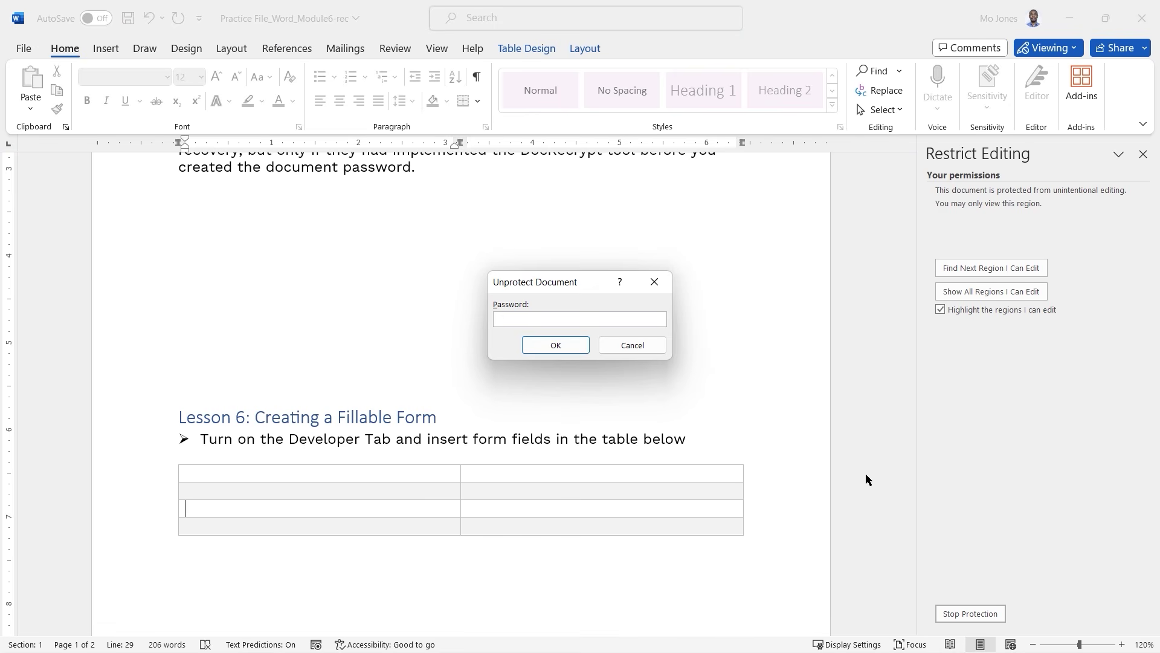
type("••••")
left_click(559, 345)
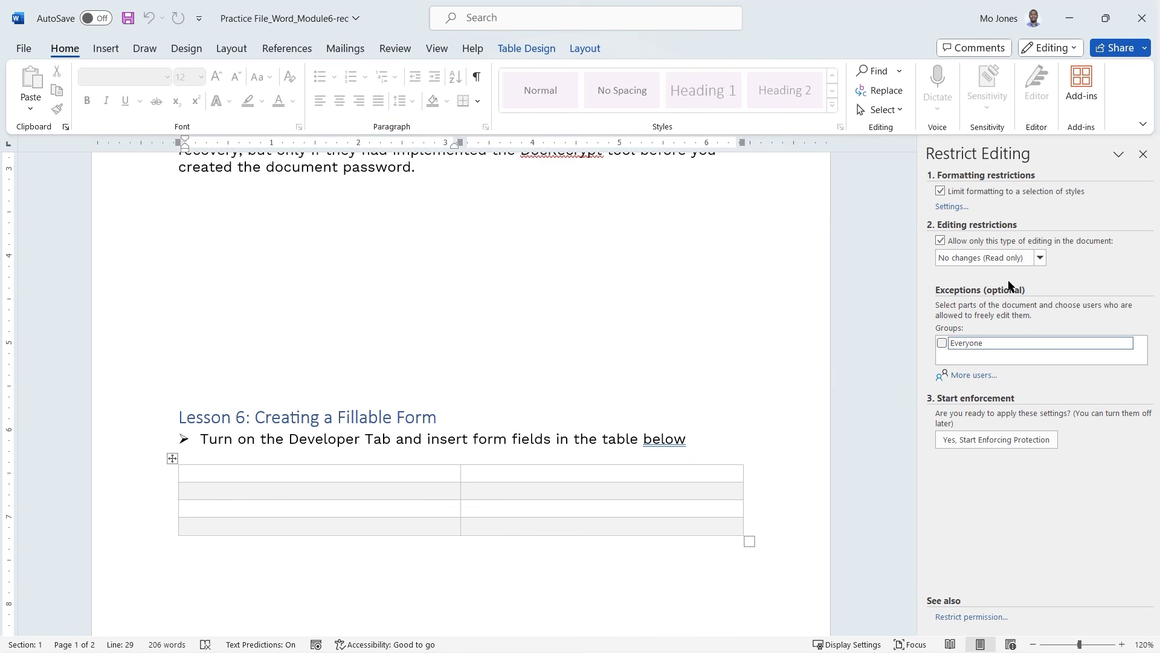
mouse_move(923, 175)
left_mouse_down()
mouse_move(894, 221)
mouse_move(931, 243)
mouse_move(877, 324)
mouse_move(892, 453)
mouse_move(925, 447)
mouse_move(931, 459)
left_mouse_up()
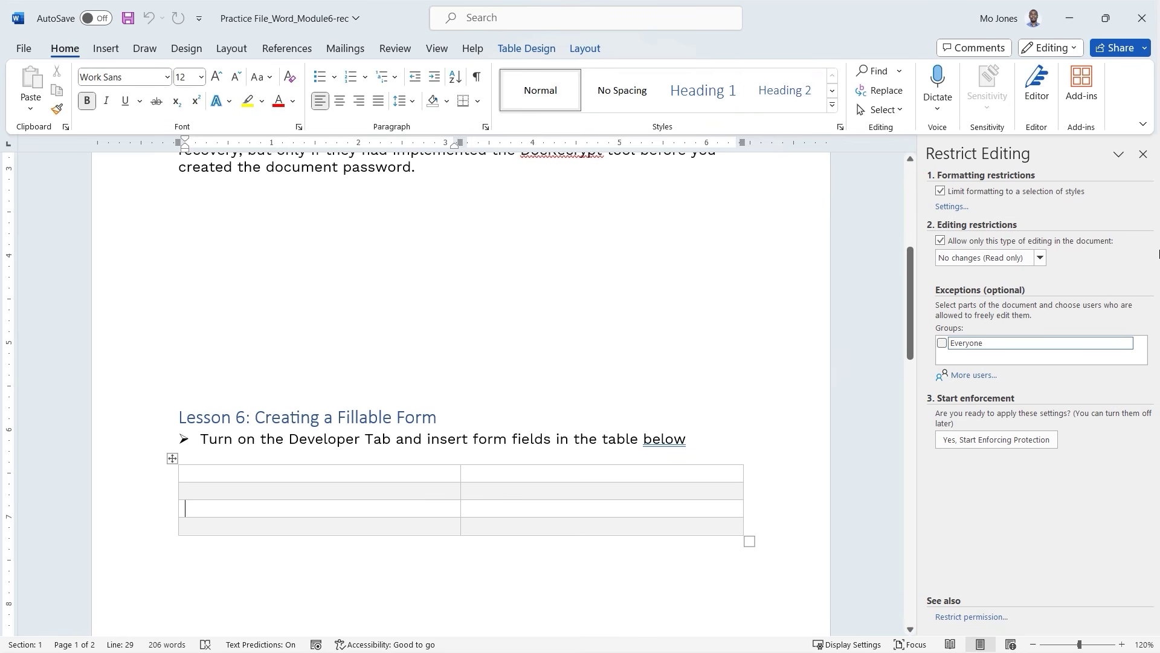
Return to the Review tools and bring the Lesson 5: Securing a Document text into view.
left_click(395, 48)
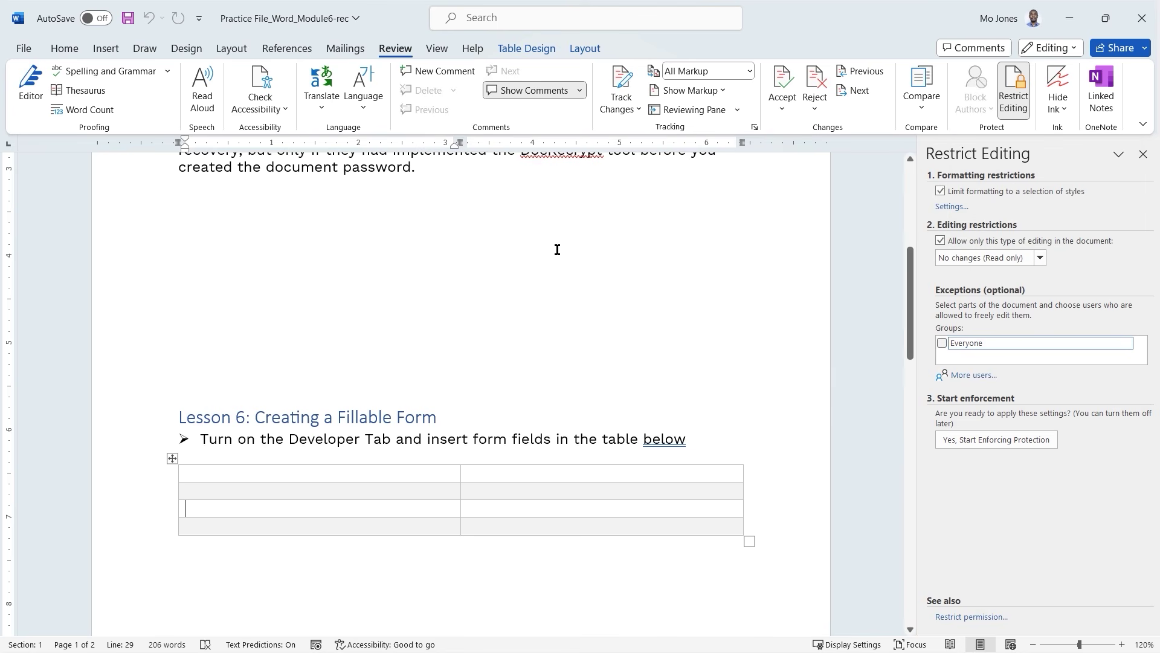
left_click(521, 252)
scroll(515, 254, "up", 3)
scroll(461, 329, "up", 3)
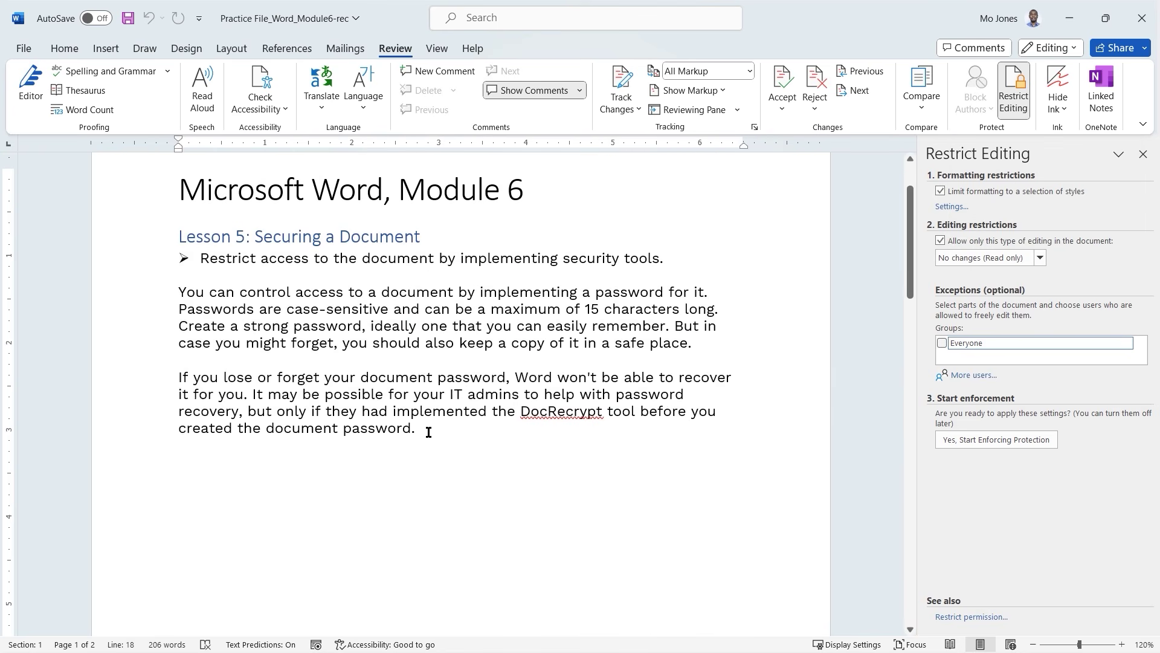
left_click_drag(427, 430, 182, 240)
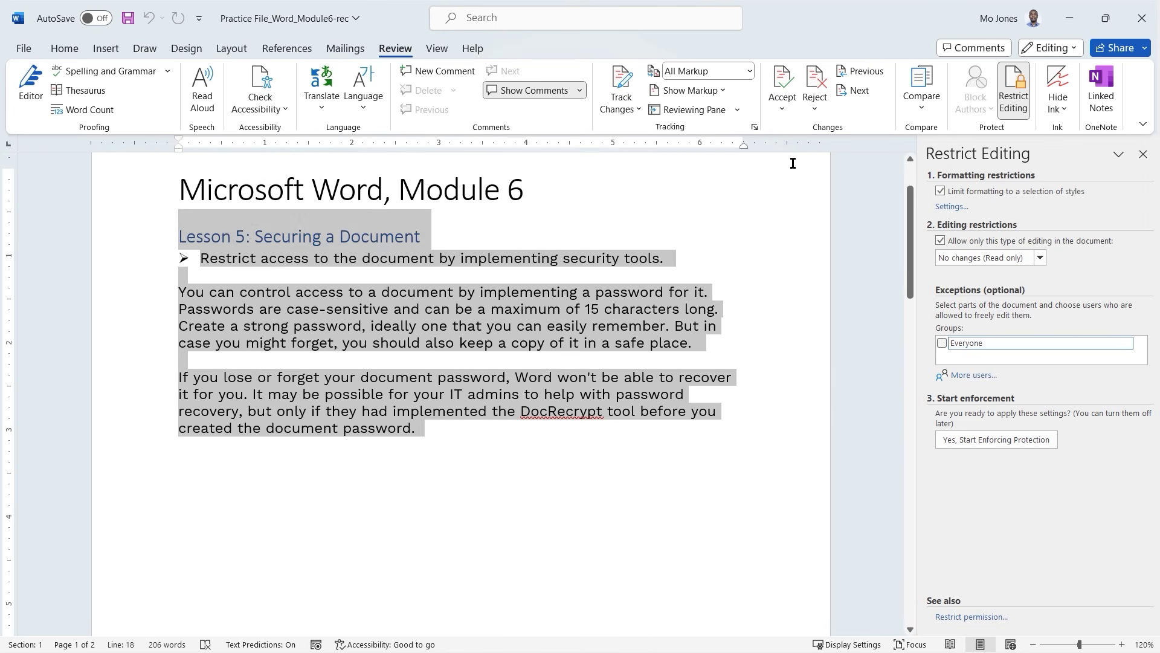
left_click(579, 324)
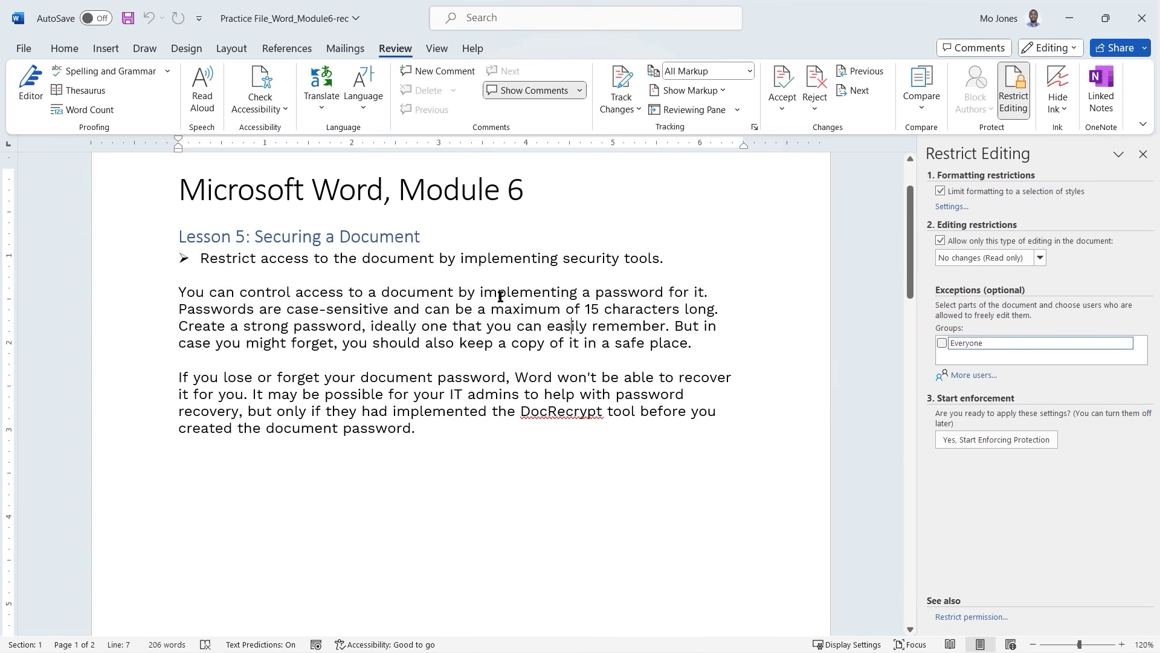
left_click(24, 50)
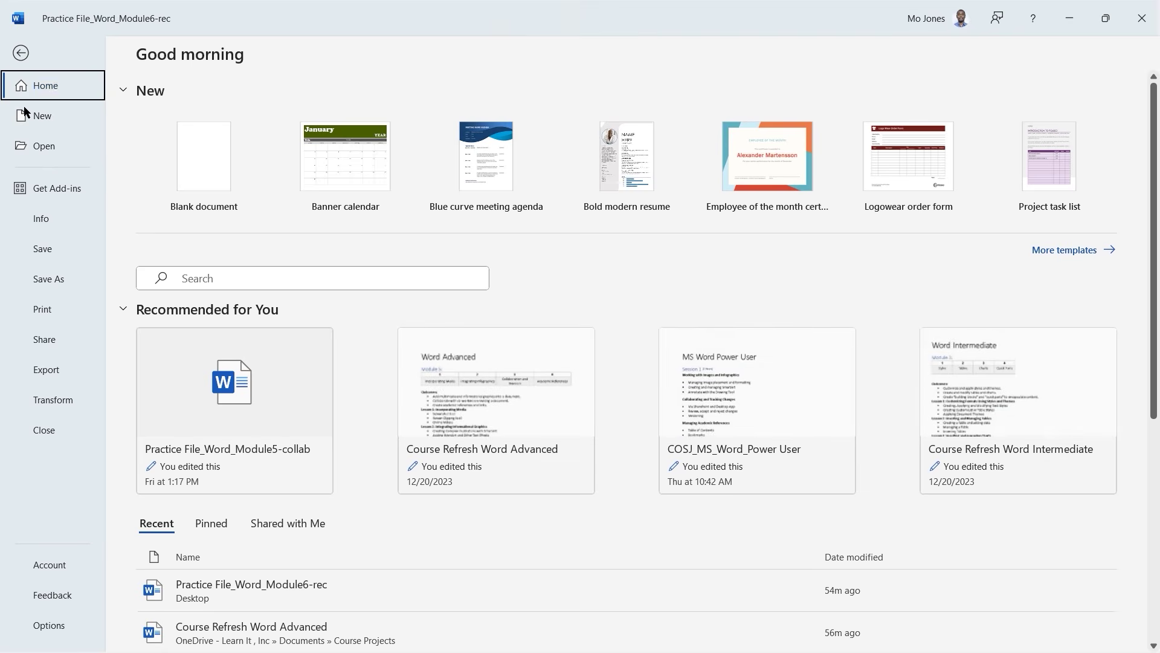
left_click(48, 219)
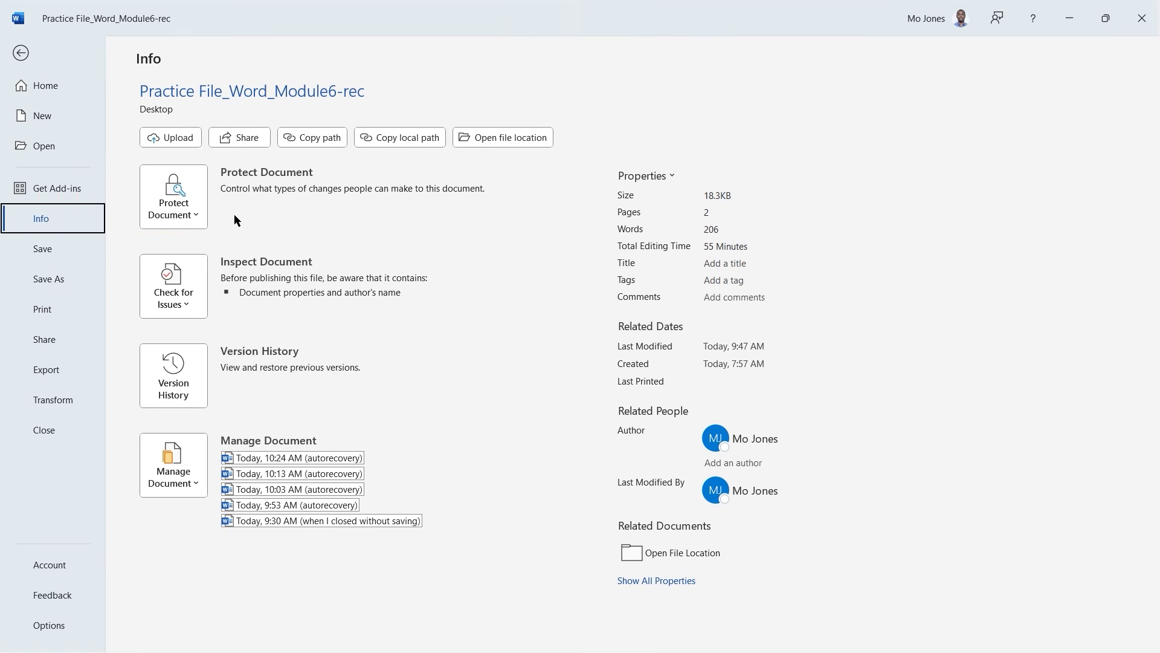
left_click(195, 219)
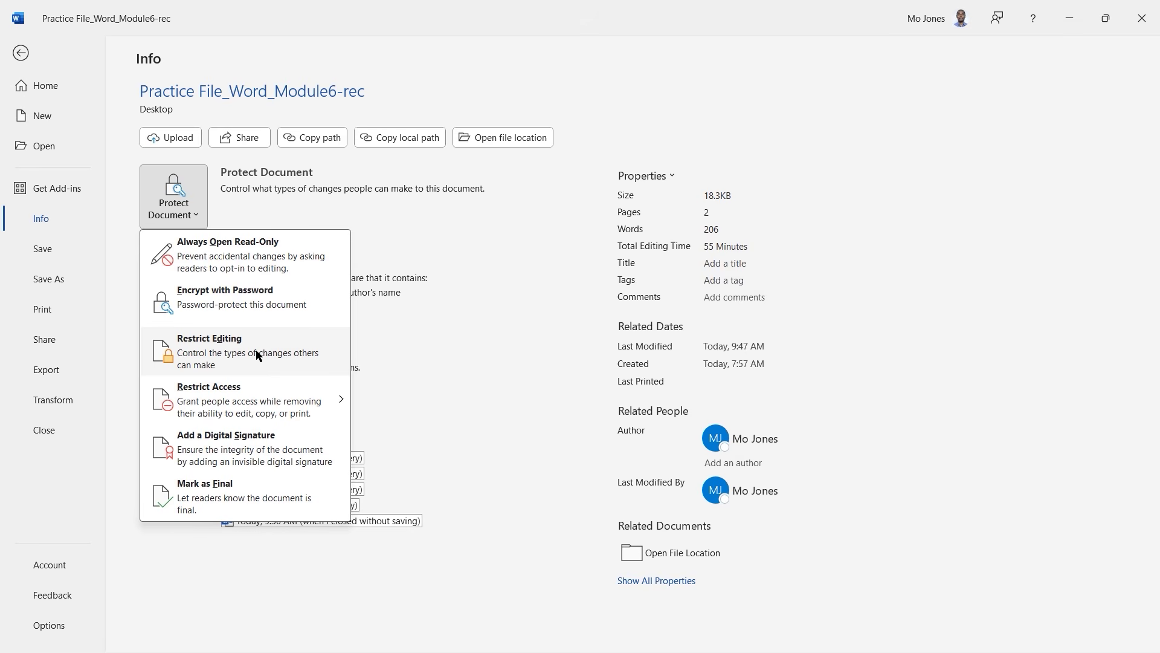
left_click(257, 353)
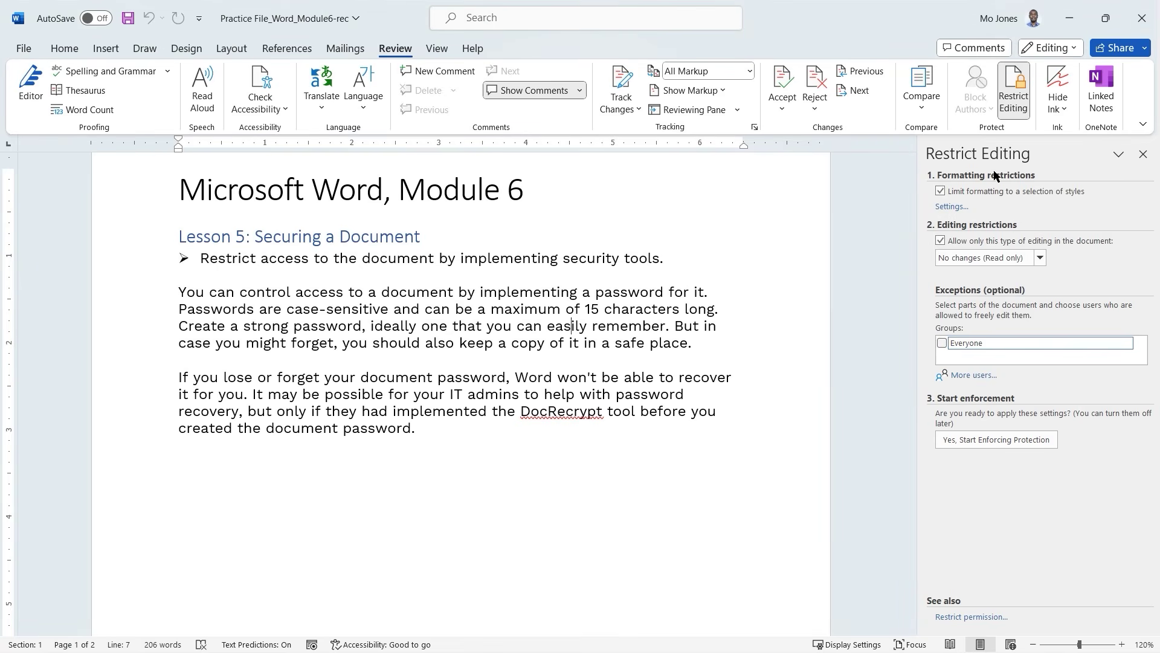
left_click(1011, 192)
left_click(23, 48)
left_click(49, 218)
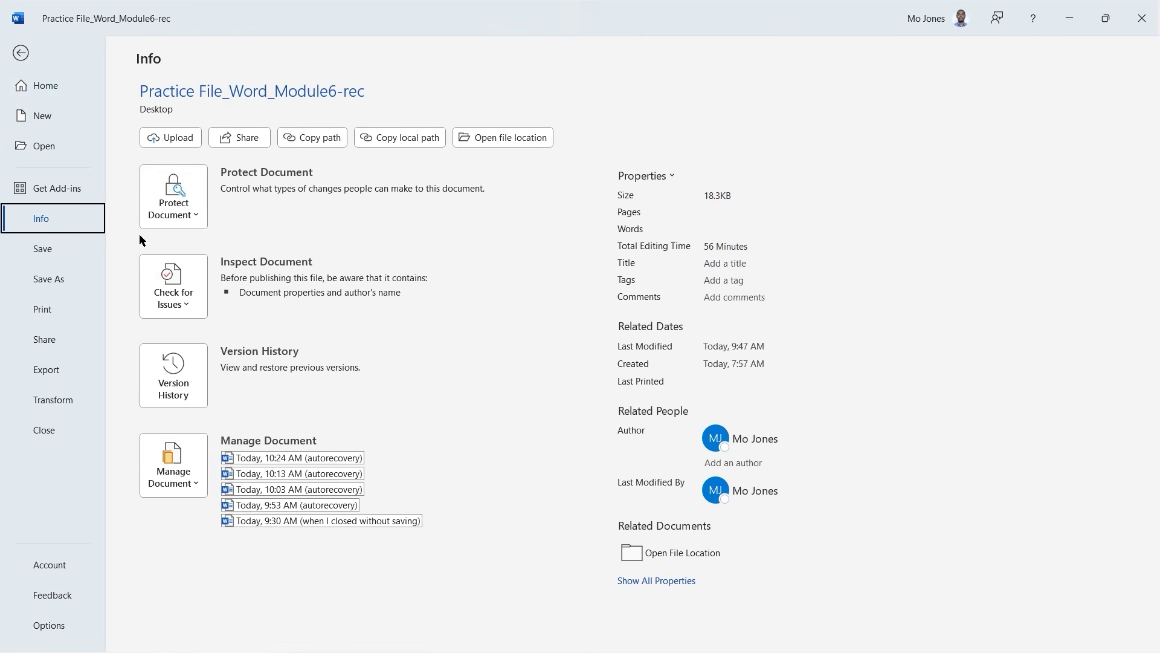
left_click(198, 220)
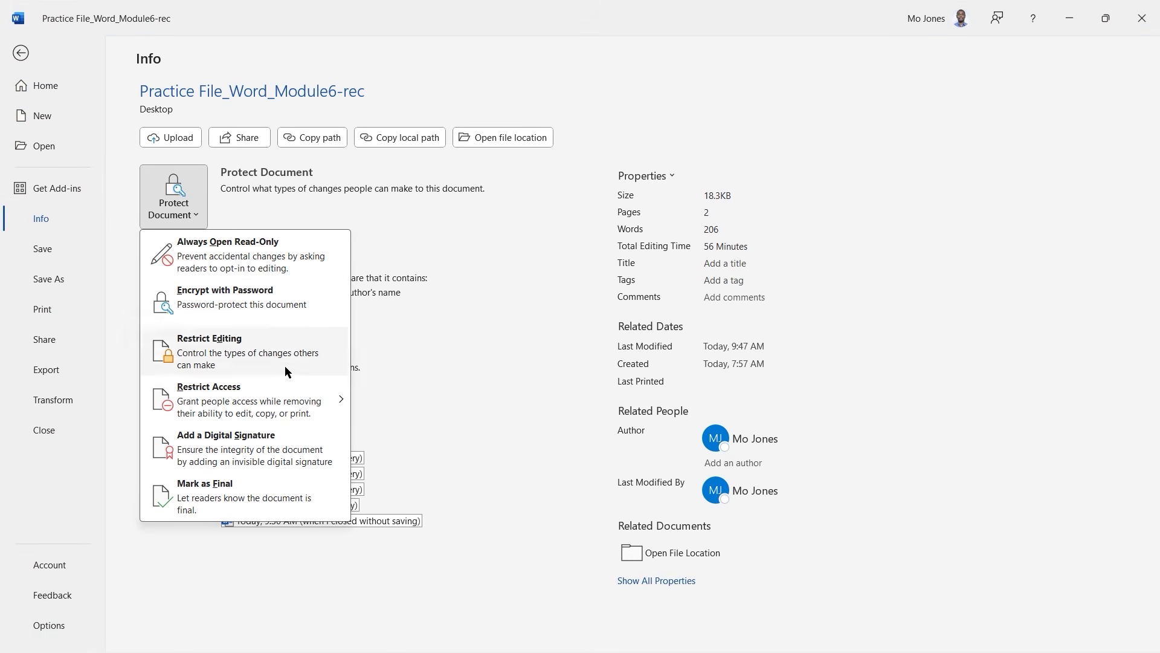
mouse_move(291, 405)
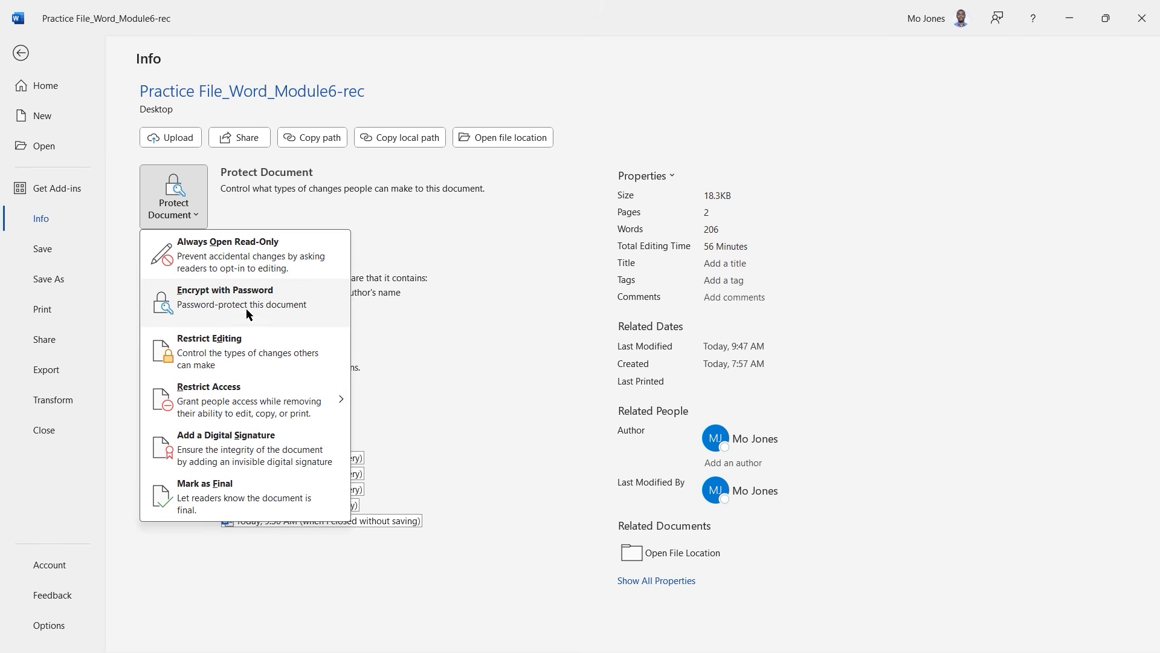
left_click(232, 300)
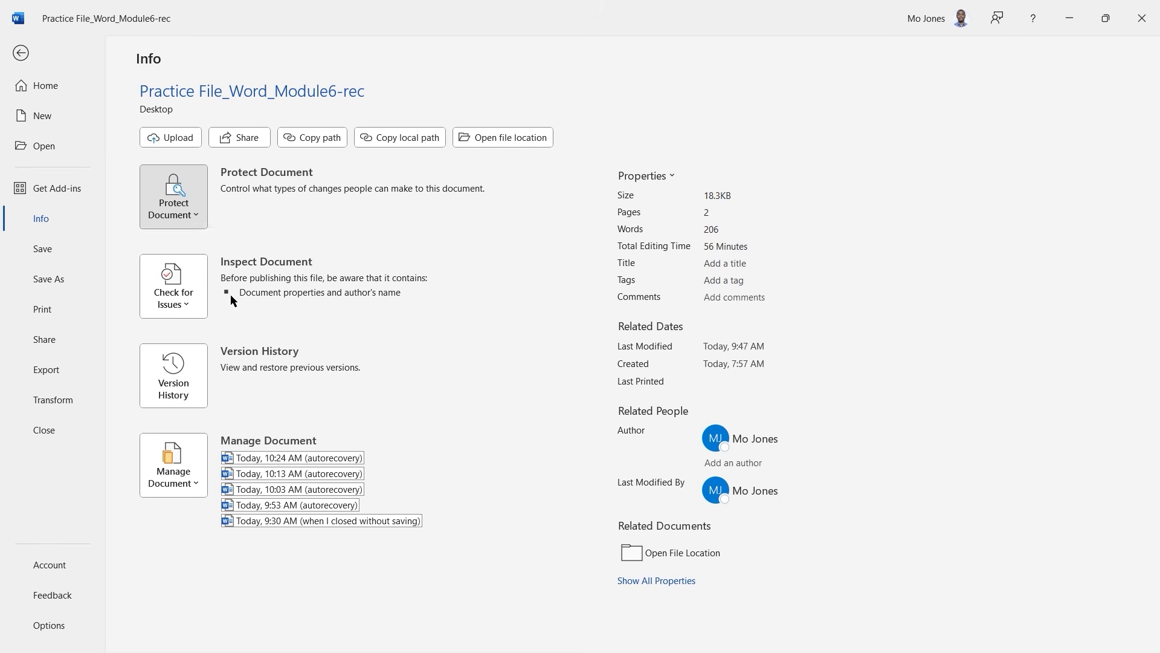
left_click_drag(564, 257, 443, 249)
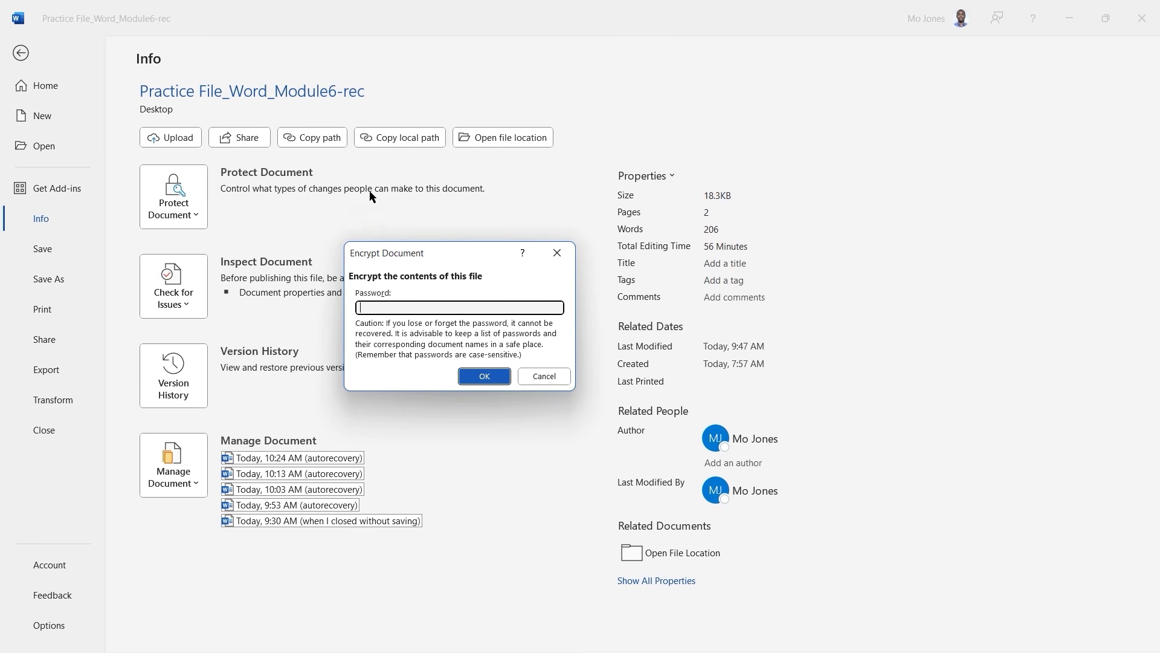
left_click(544, 377)
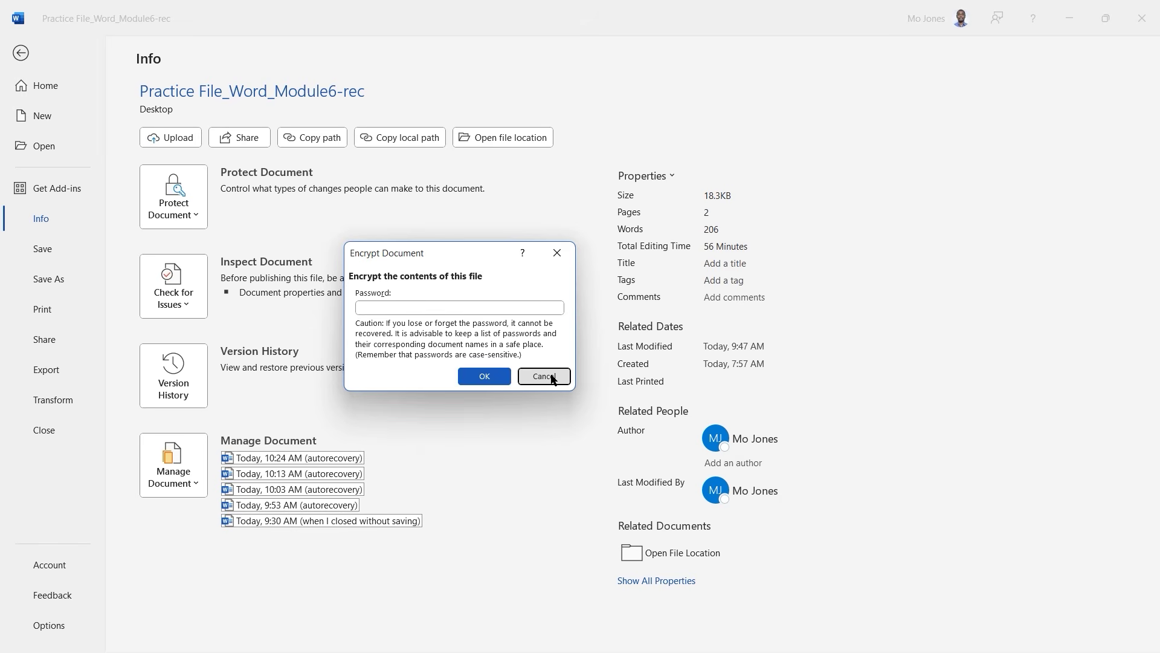
left_click(21, 54)
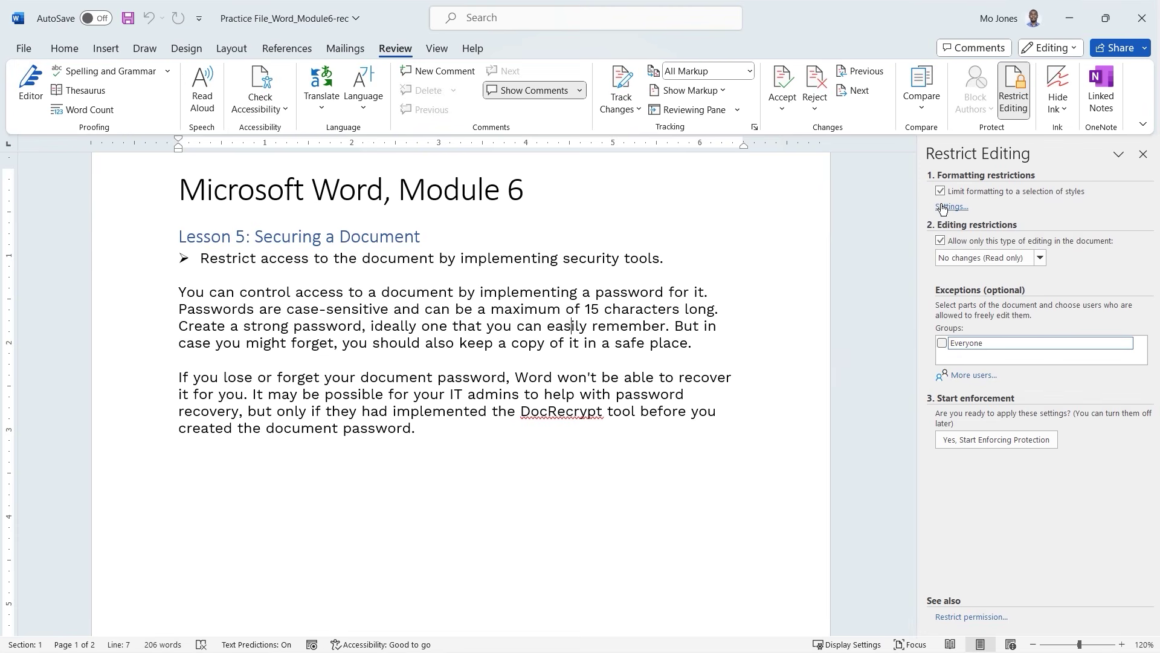
Turn off the editing and formatting restrictions and close the Restrict Editing pane.
left_click(942, 240)
left_click(941, 191)
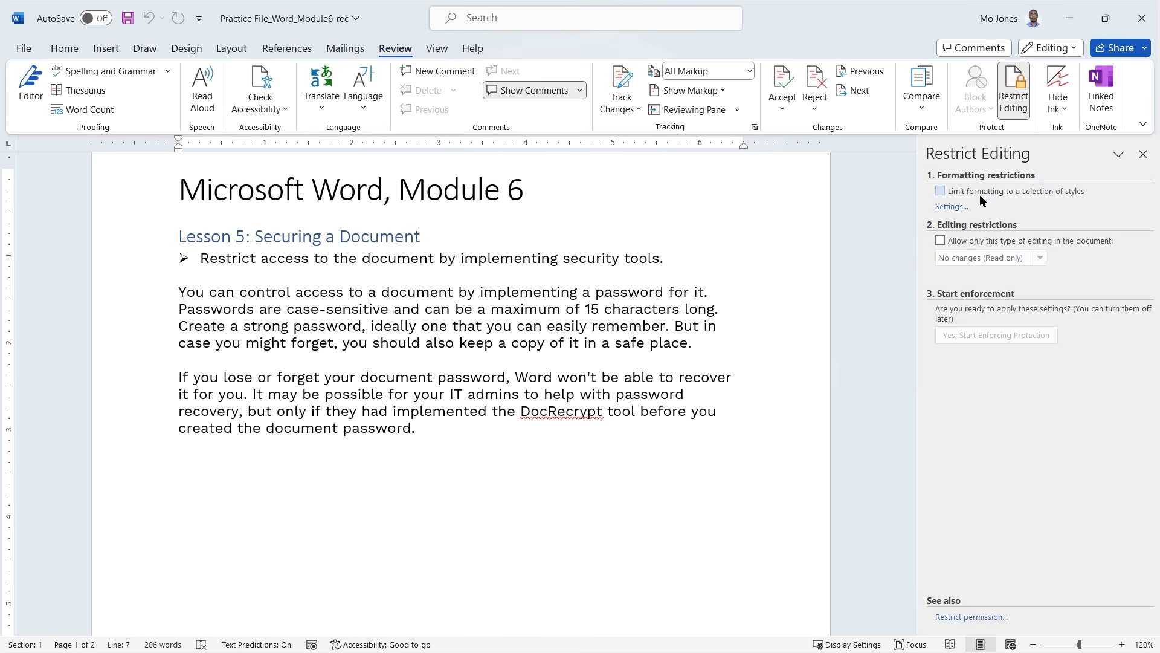
left_click(1015, 97)
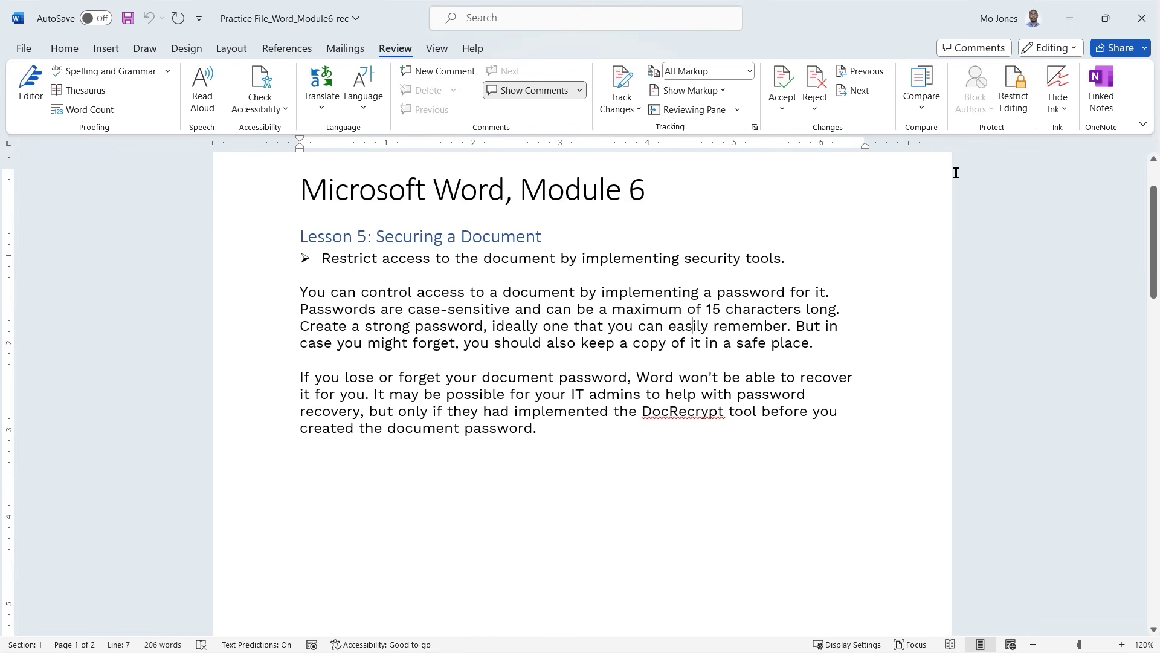
Place the caret in the Lesson 5 text, then step through the Lesson 6 table's first column.
left_click(488, 325)
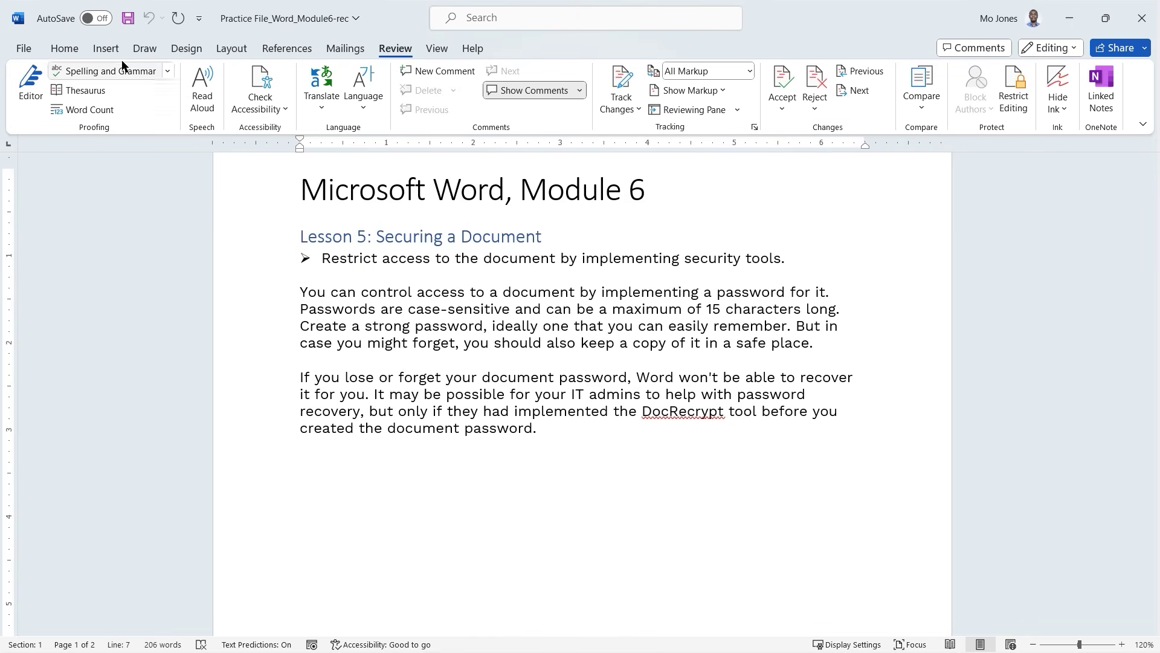
left_click(64, 48)
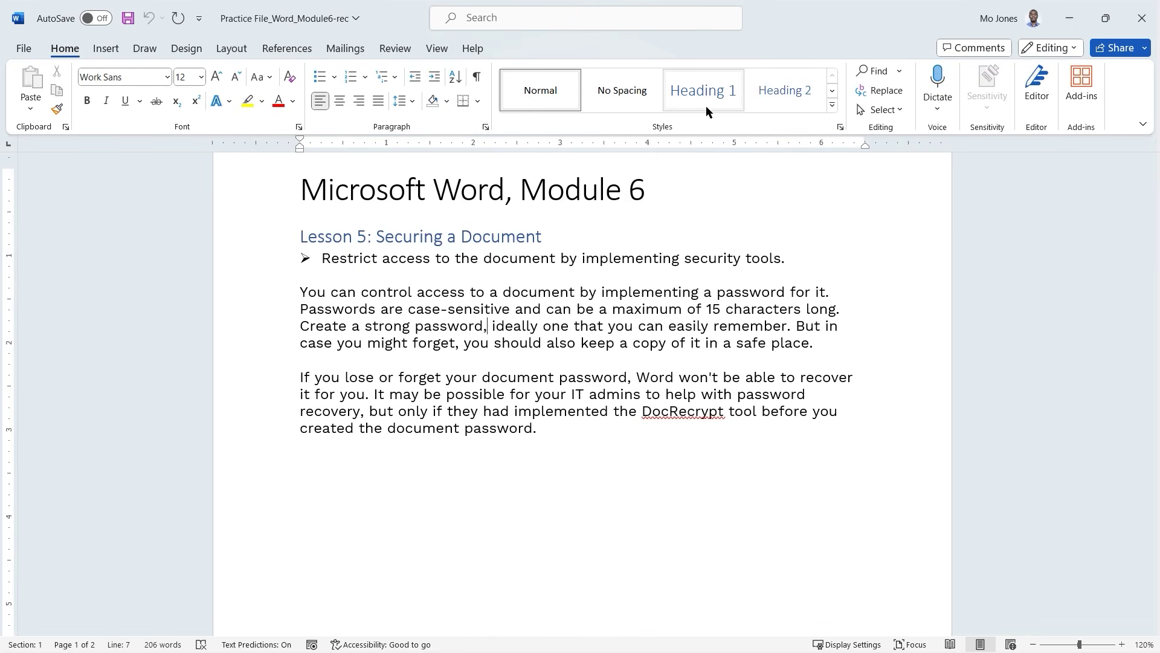
left_click(455, 310)
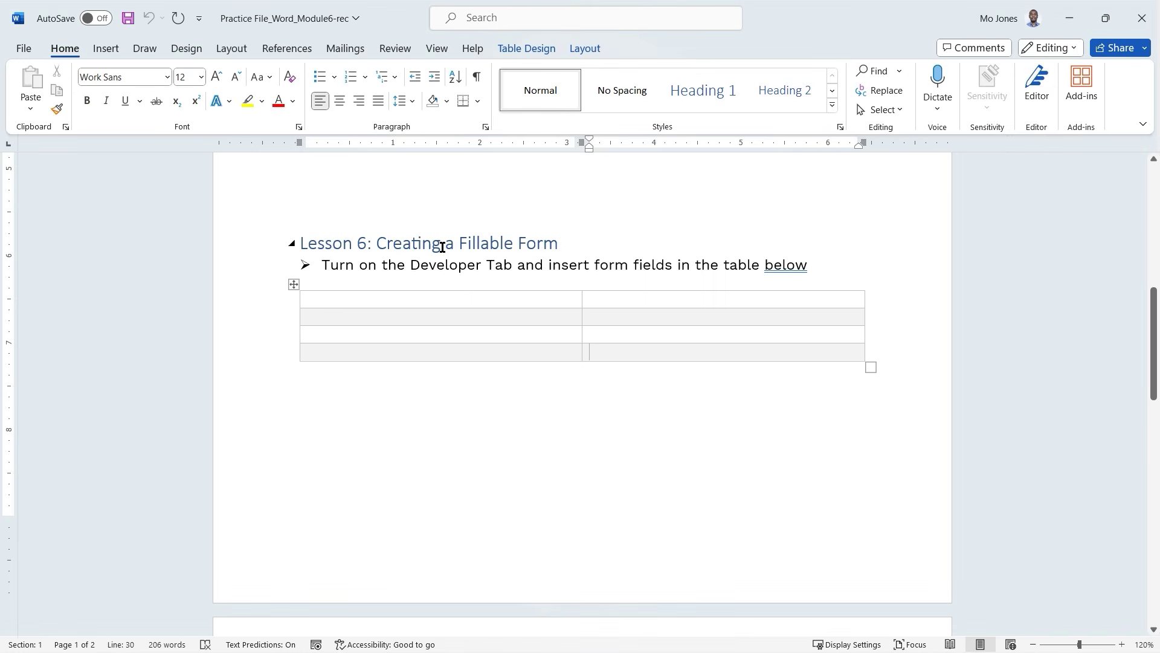
left_click(404, 301)
left_click(394, 316)
left_click(378, 332)
left_click(373, 350)
left_click(391, 300)
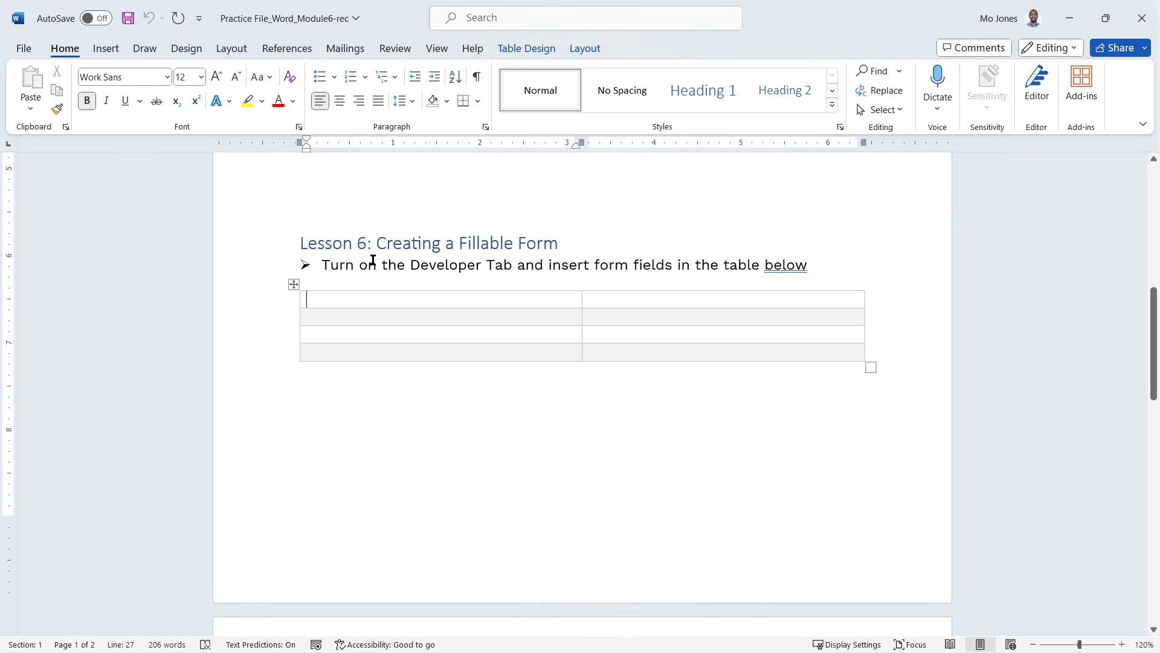
Search the online Word templates for 'form'.
left_click(24, 48)
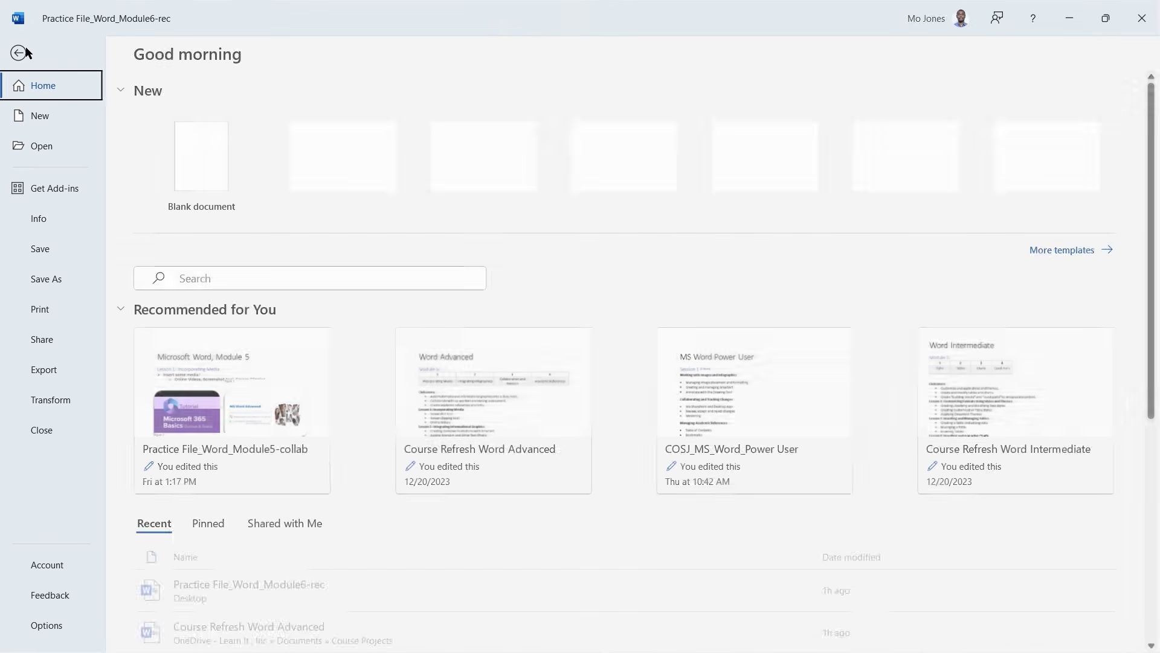
left_click(51, 120)
scroll(413, 251, "down", 2)
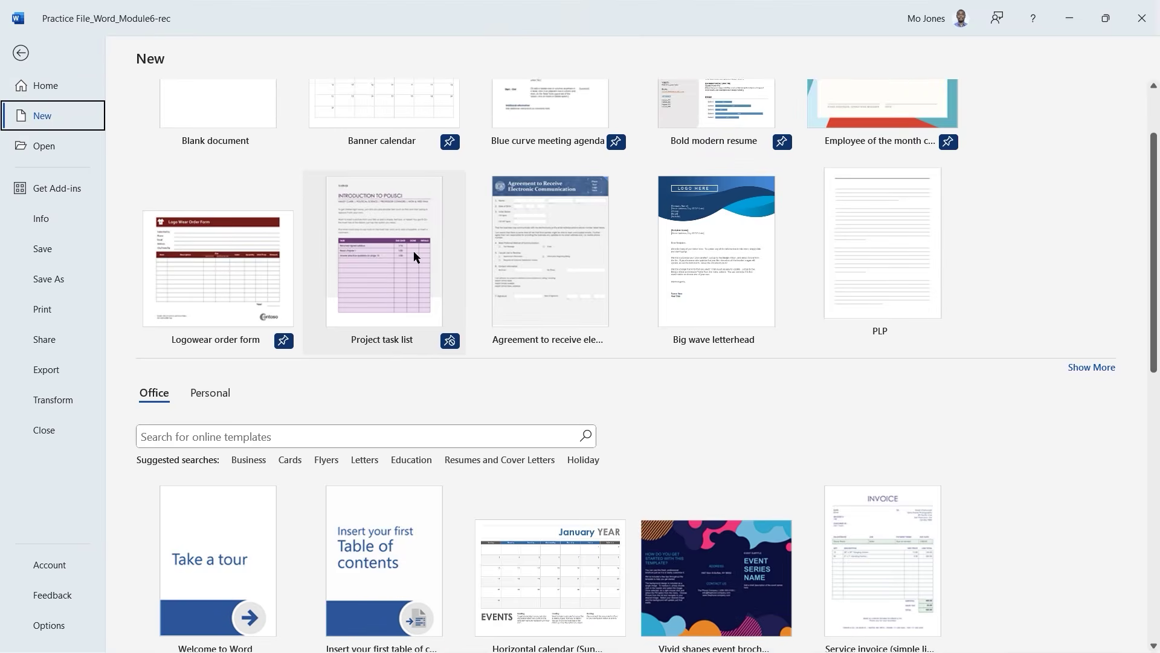
scroll(413, 251, "down", 1)
left_click(349, 401)
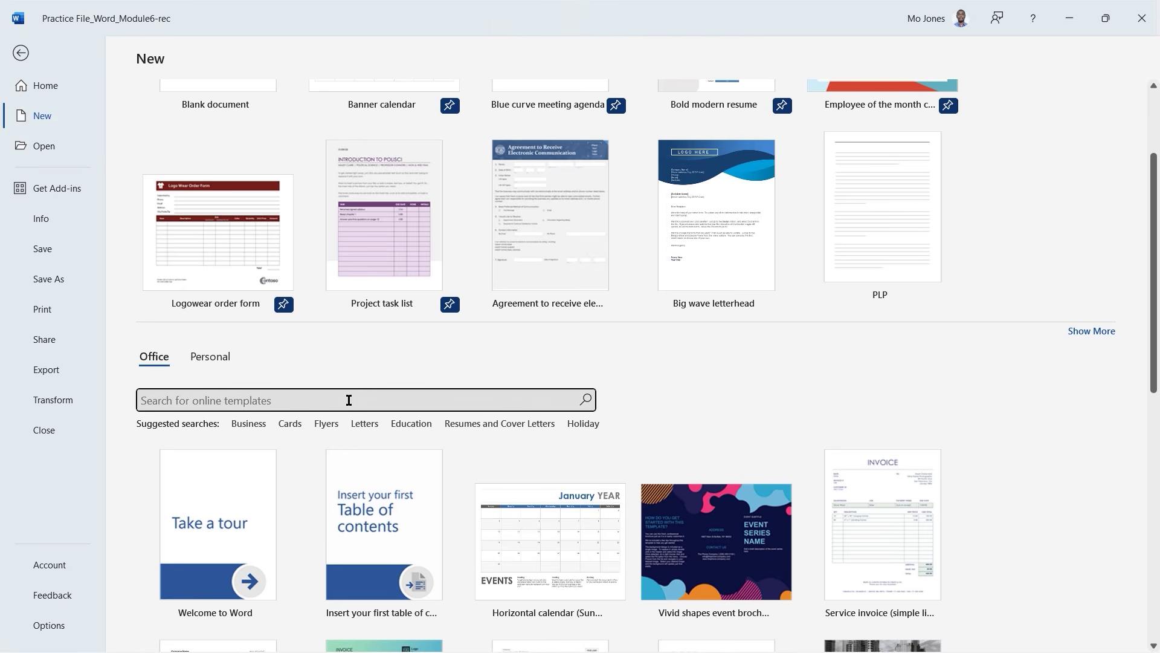
type("form")
key("Return")
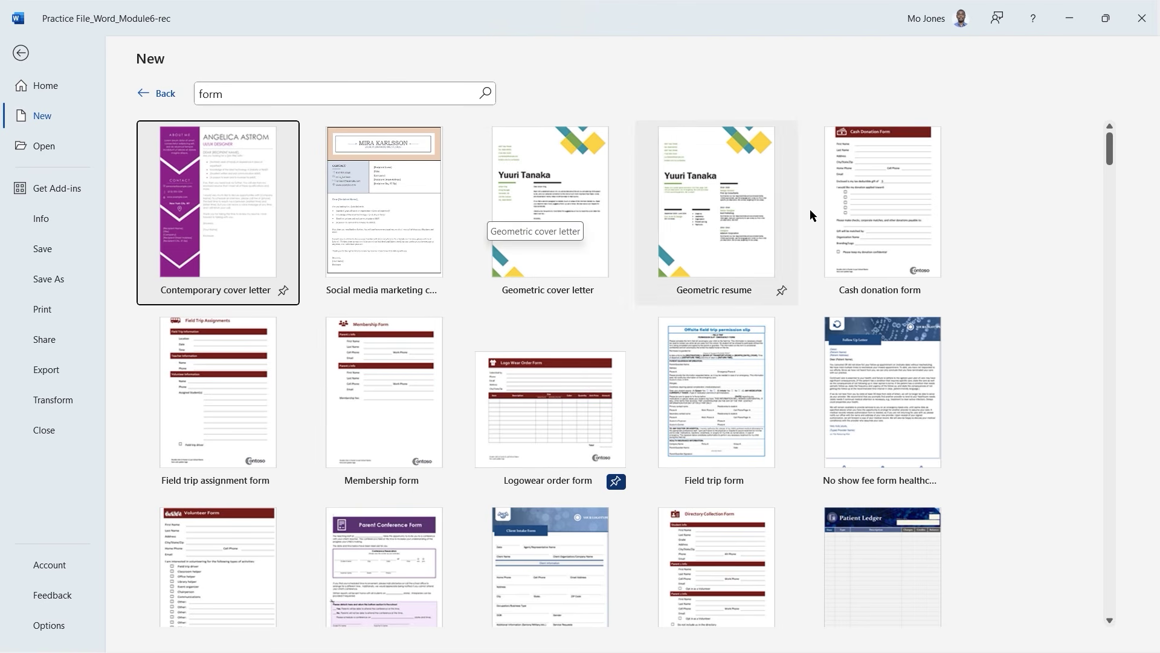
Preview the Cash donation form, then create a document from 'Agreement to receive electronic communication small business'.
left_click(893, 186)
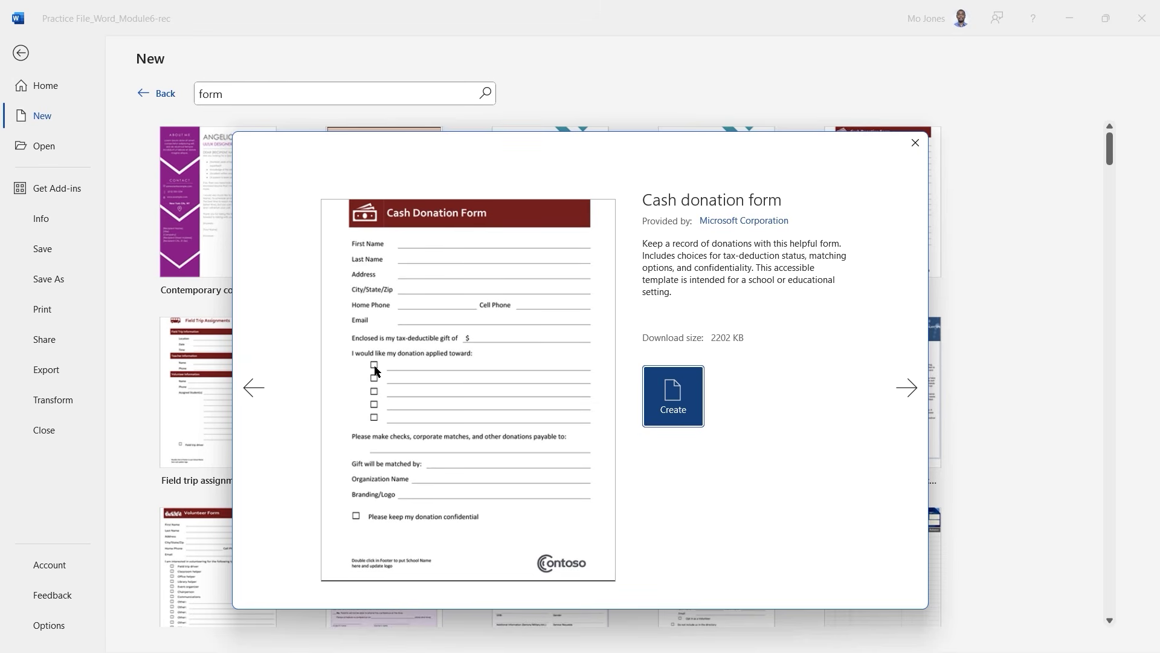
left_click(912, 146)
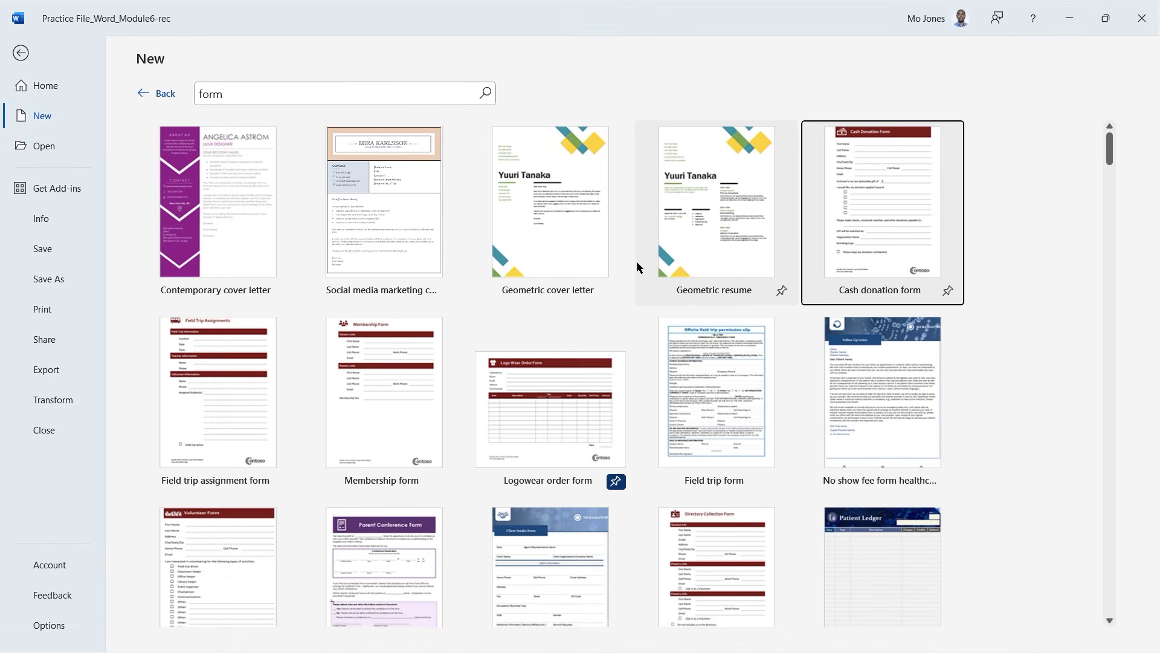
scroll(648, 254, "down", 3)
scroll(647, 253, "down", 3)
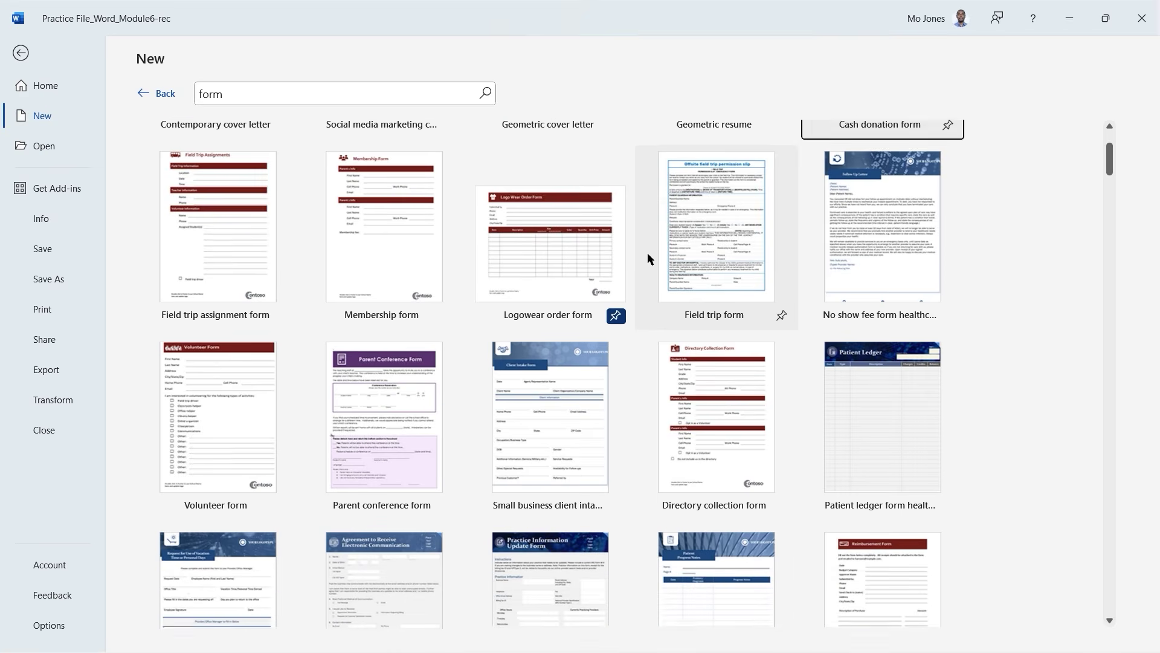
scroll(647, 252, "down", 1)
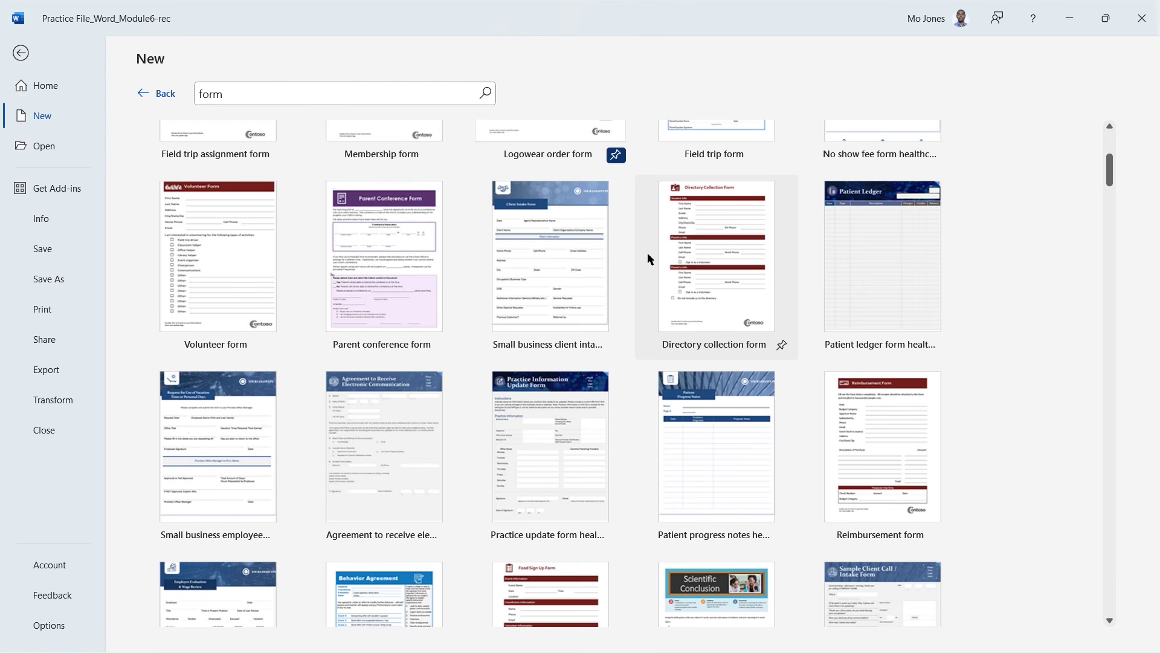
scroll(647, 252, "down", 3)
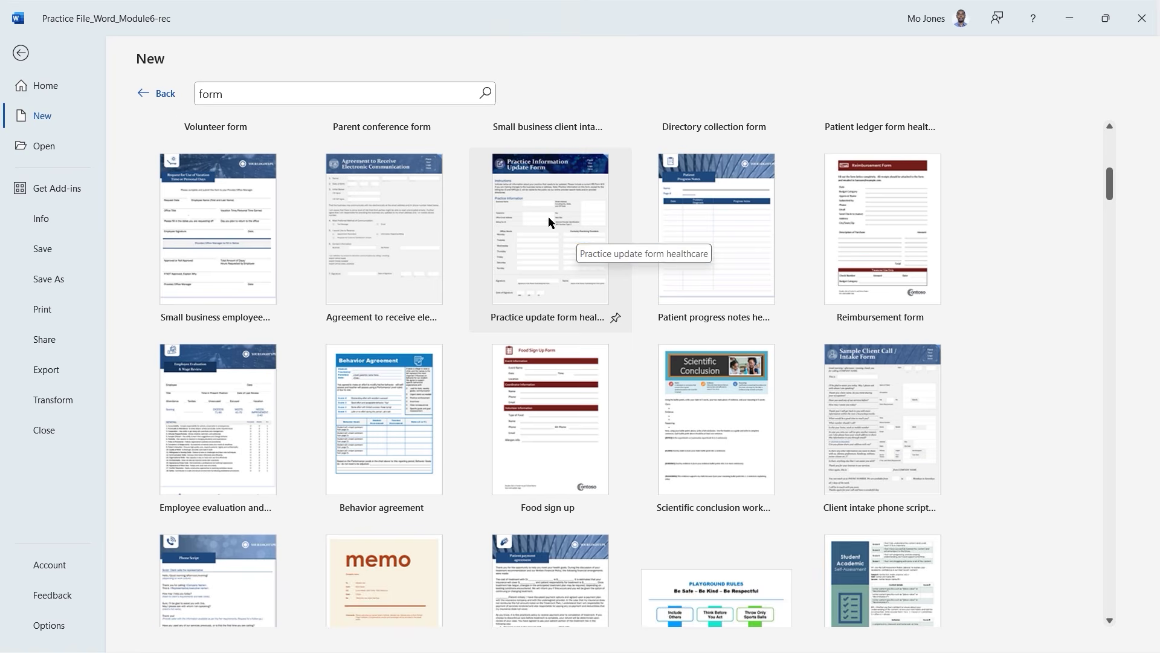
scroll(550, 249, "up", 1)
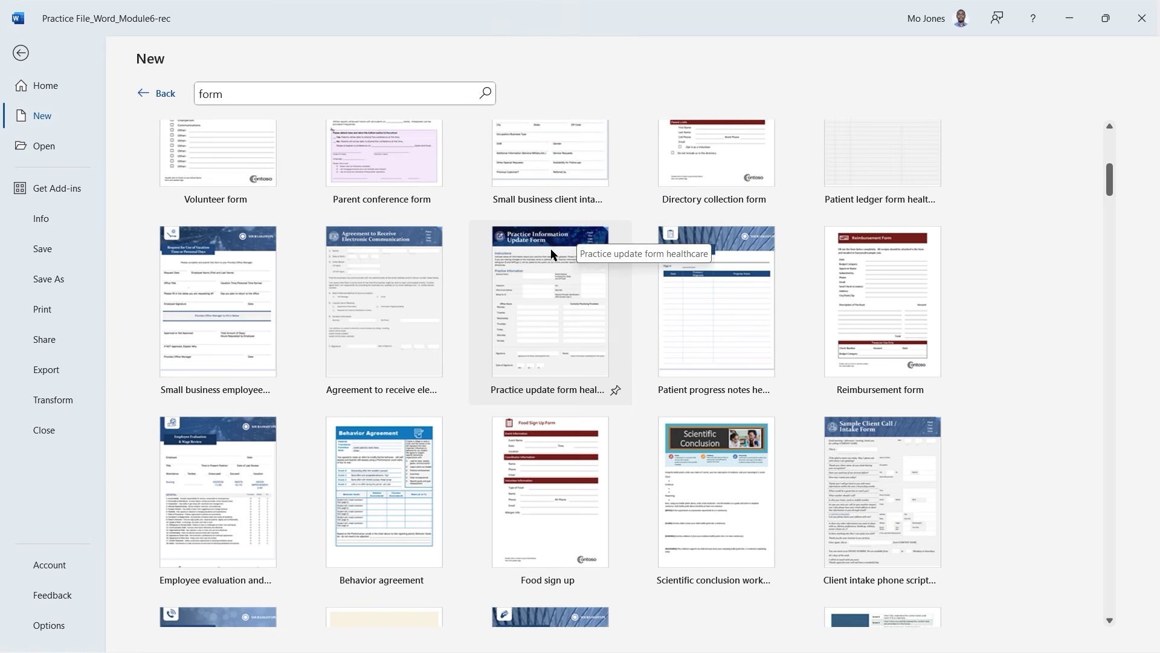
left_click(401, 294)
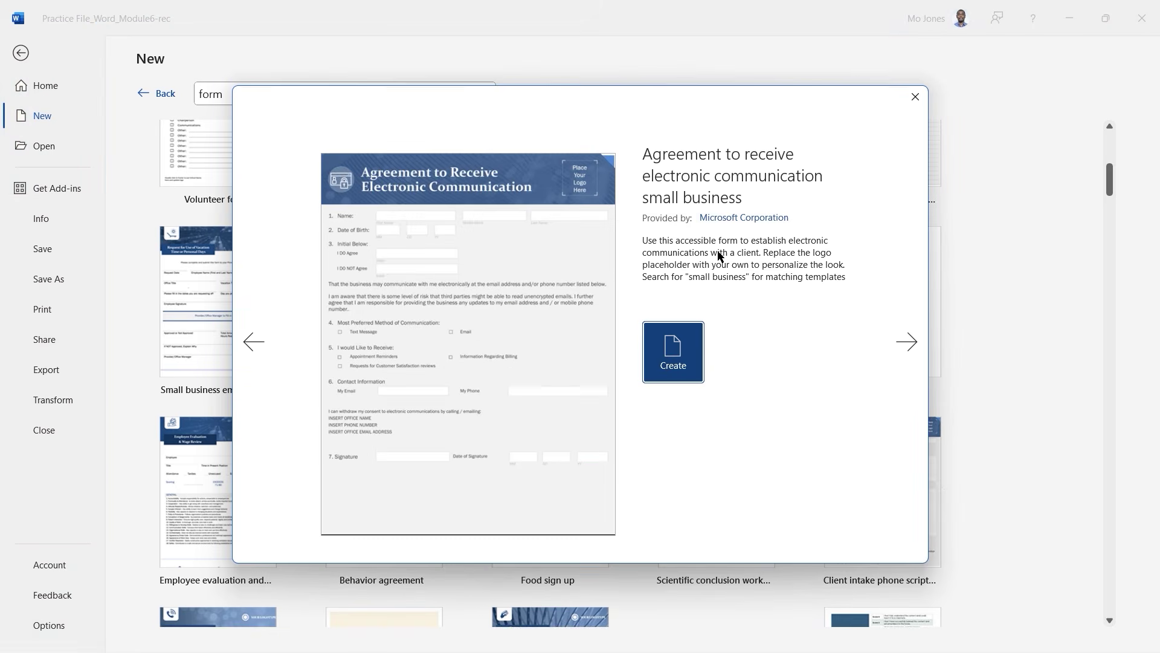
left_click(681, 361)
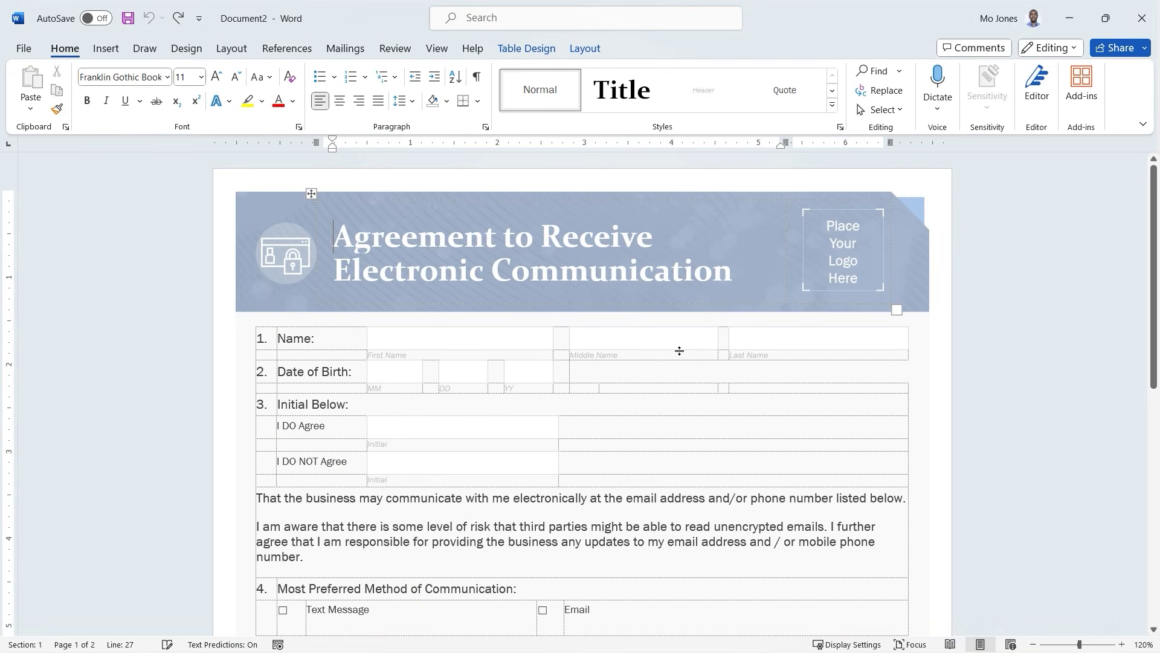
Fill in a first and last name in the form's name fields and tick the Email preference.
left_click(668, 298)
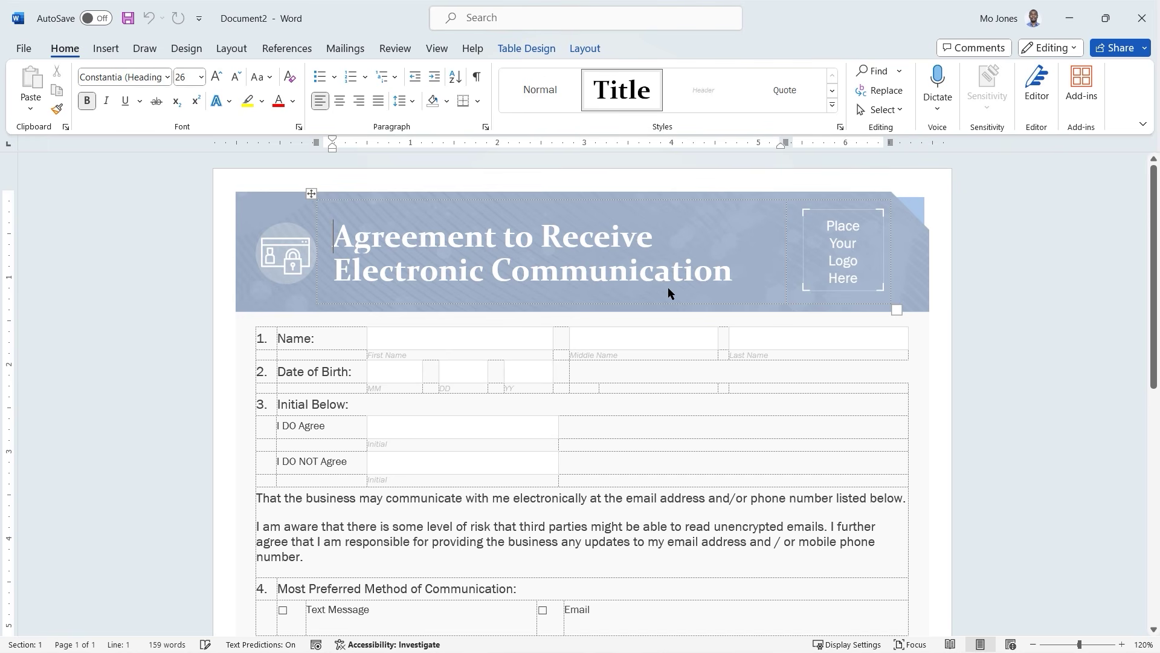
left_click(469, 338)
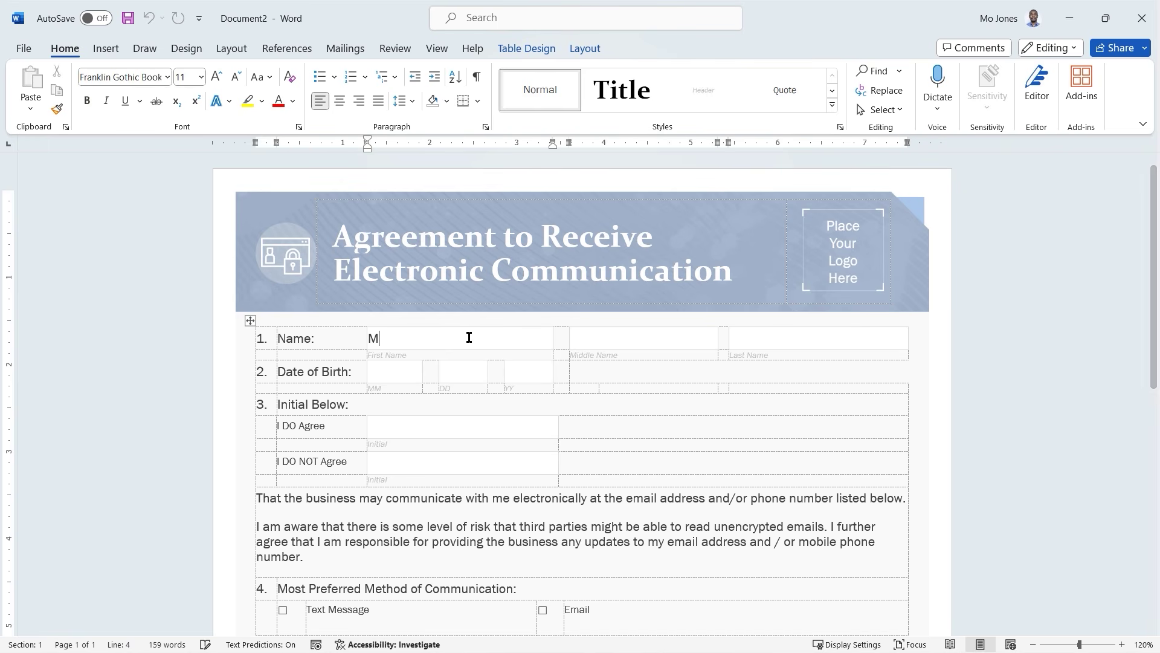
key("Tab")
key("Tab")
key("Tab")
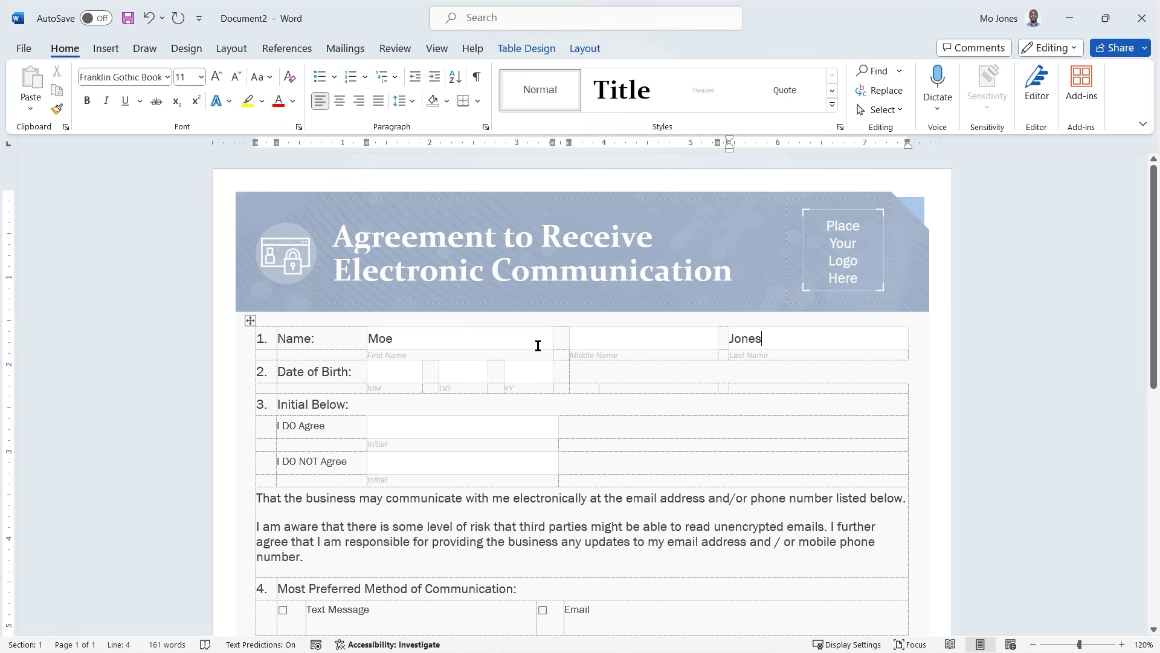
scroll(622, 334, "down", 4)
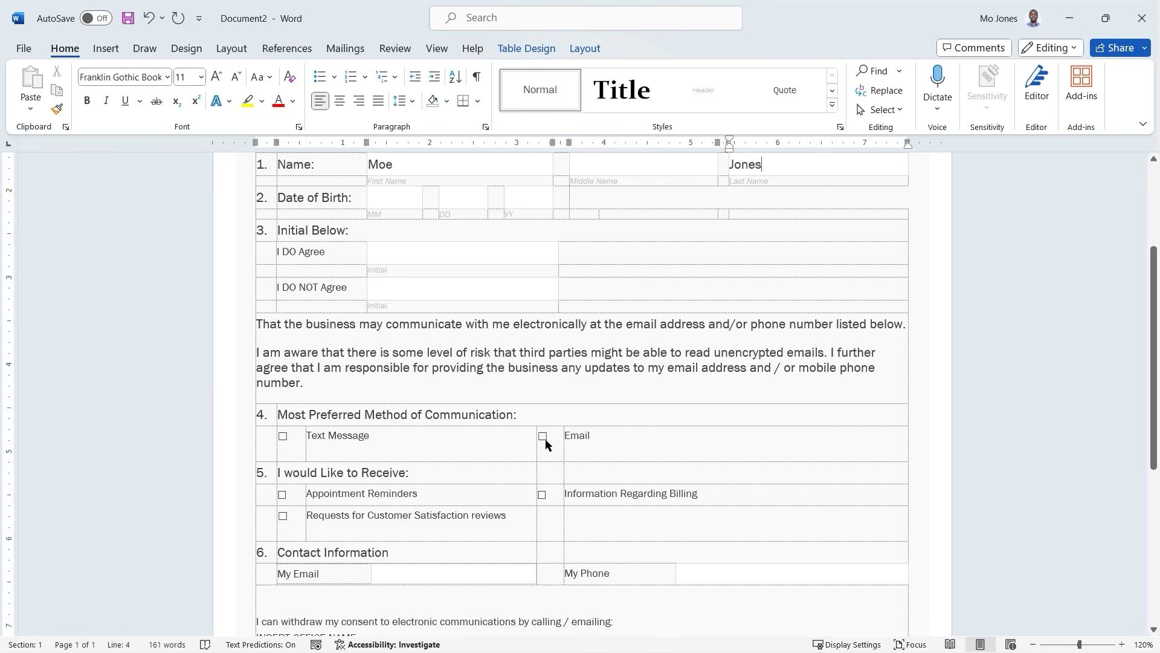
left_click(544, 440)
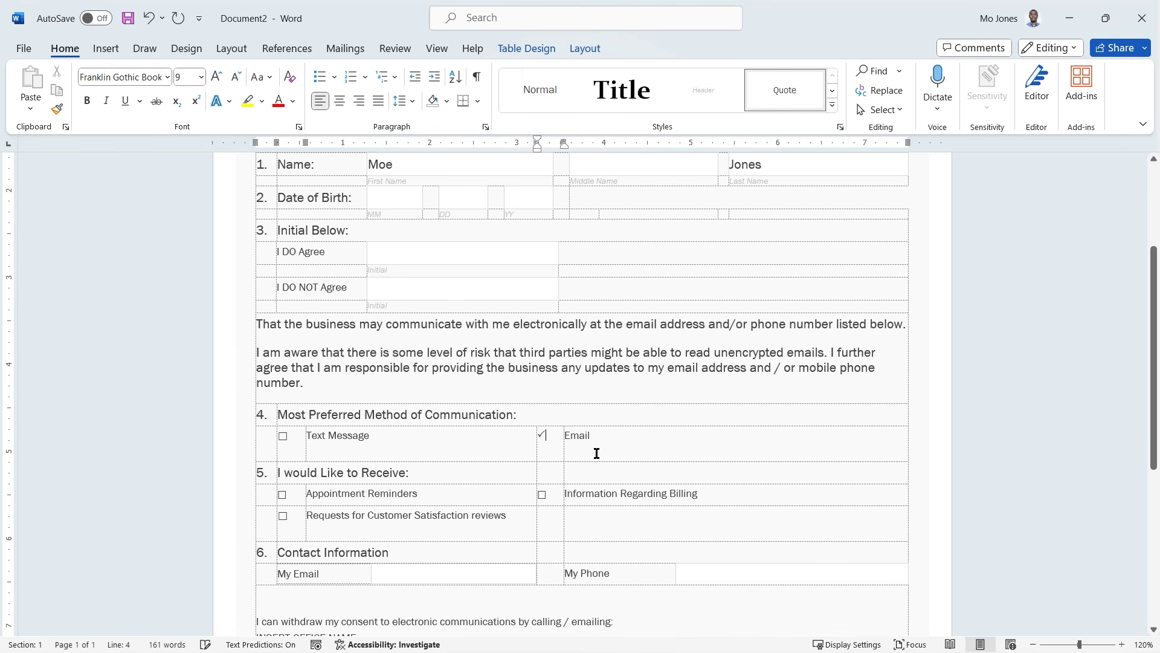
Step through the signature date's month, day and year fields and the birth year field.
scroll(586, 403, "down", 5)
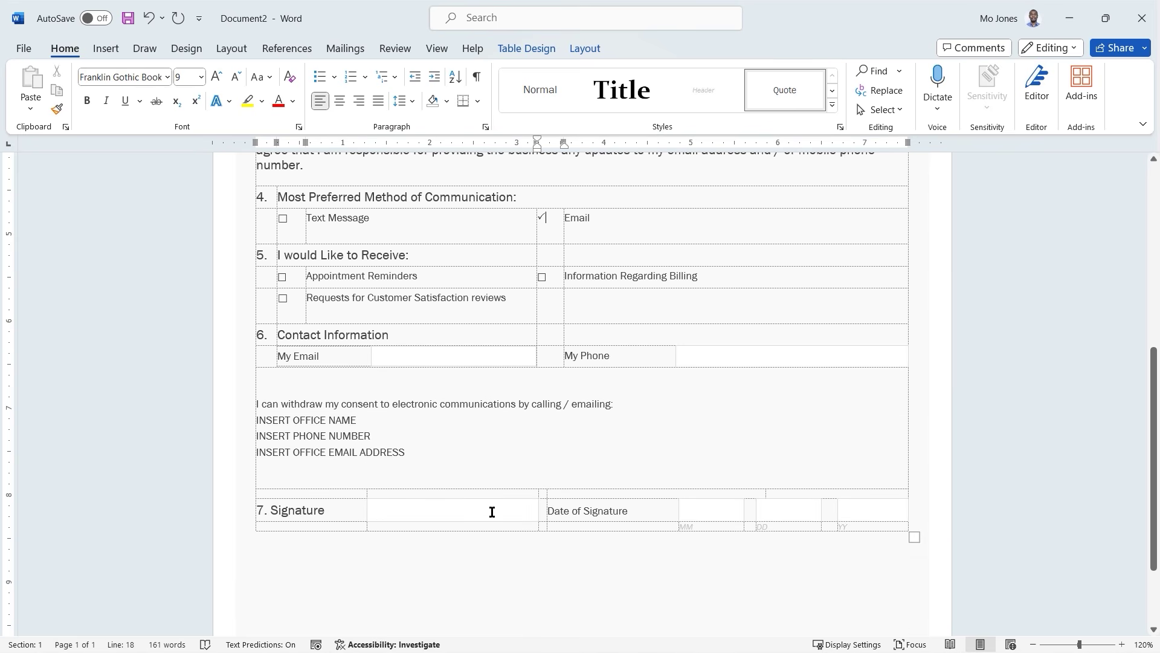
left_click(492, 511)
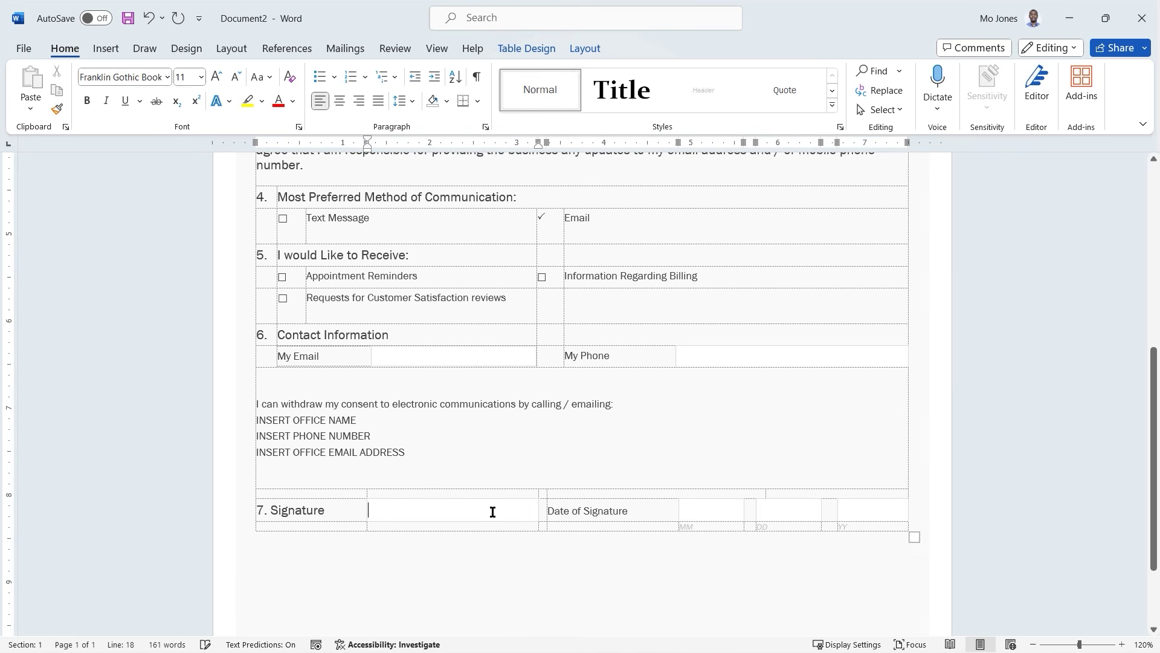
left_click(712, 513)
left_click(779, 510)
left_click(857, 507)
left_click(700, 509)
scroll(521, 400, "up", 7)
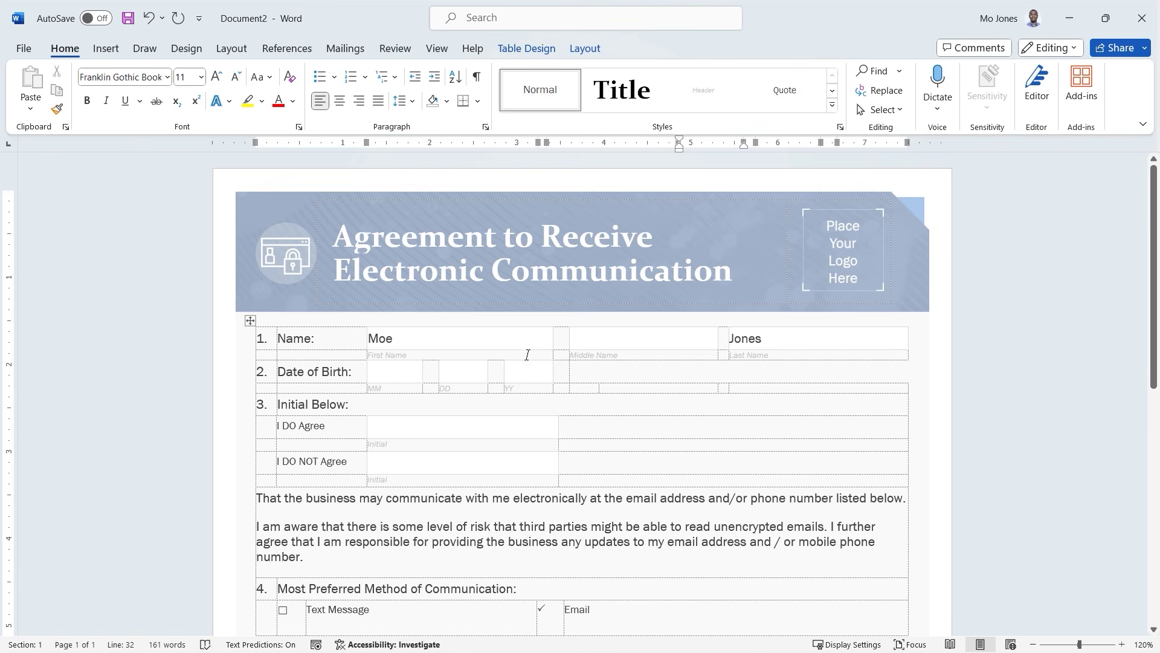
scroll(527, 351, "down", 1)
scroll(527, 352, "down", 2)
scroll(527, 351, "up", 3)
left_click(519, 370)
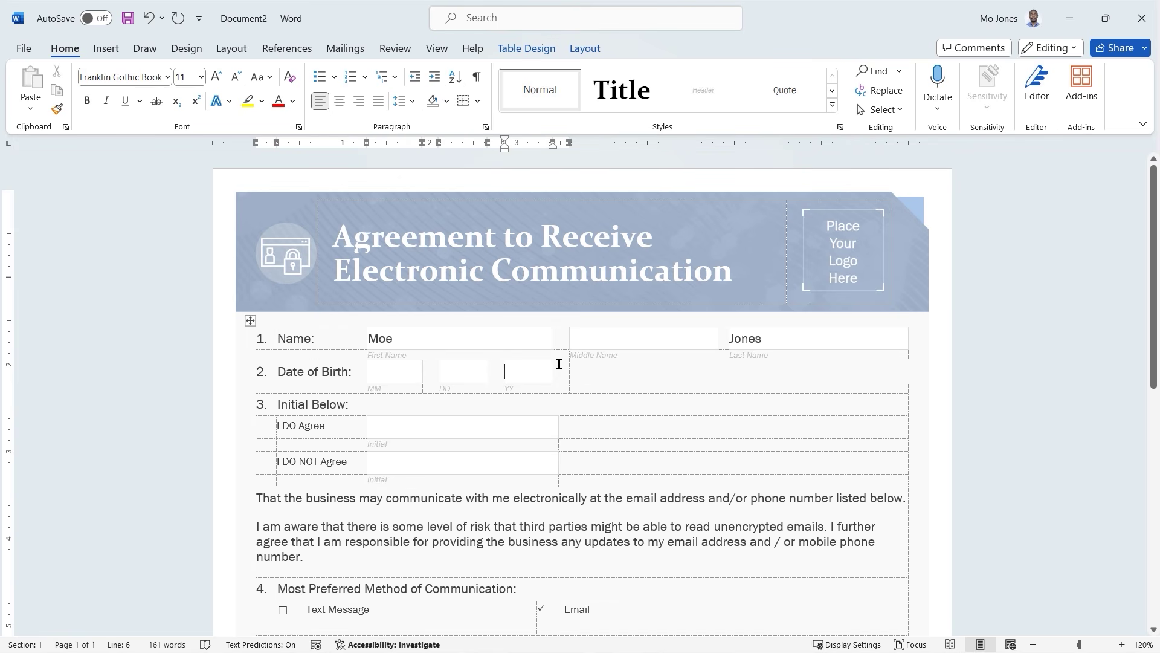
scroll(559, 363, "down", 3)
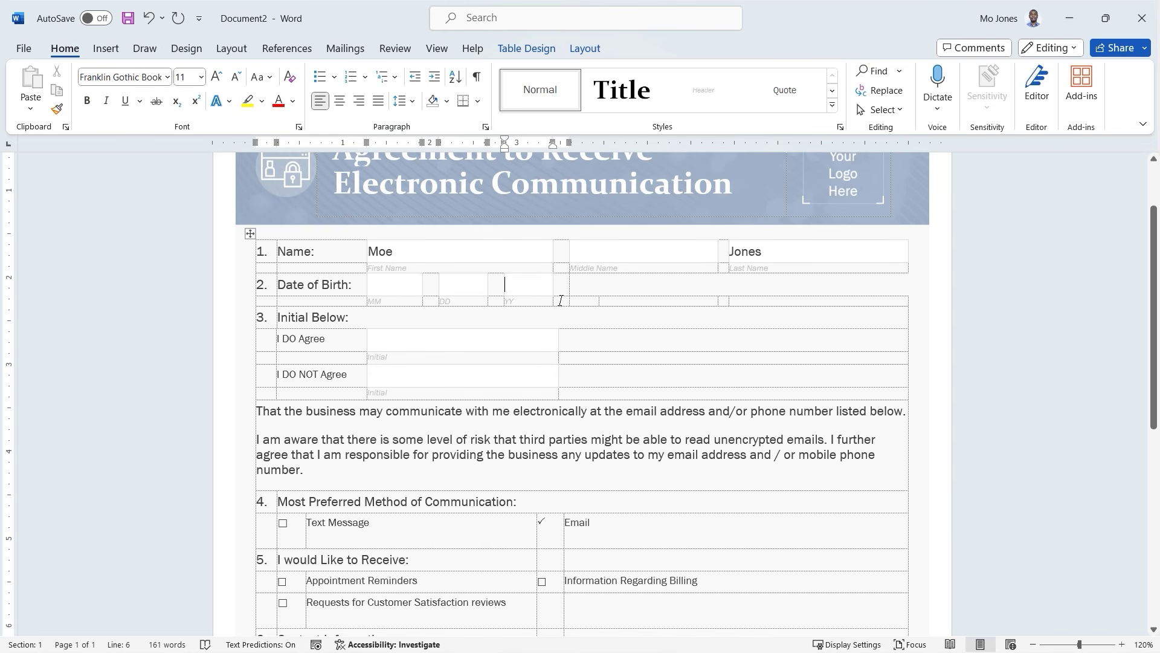
left_click(603, 301)
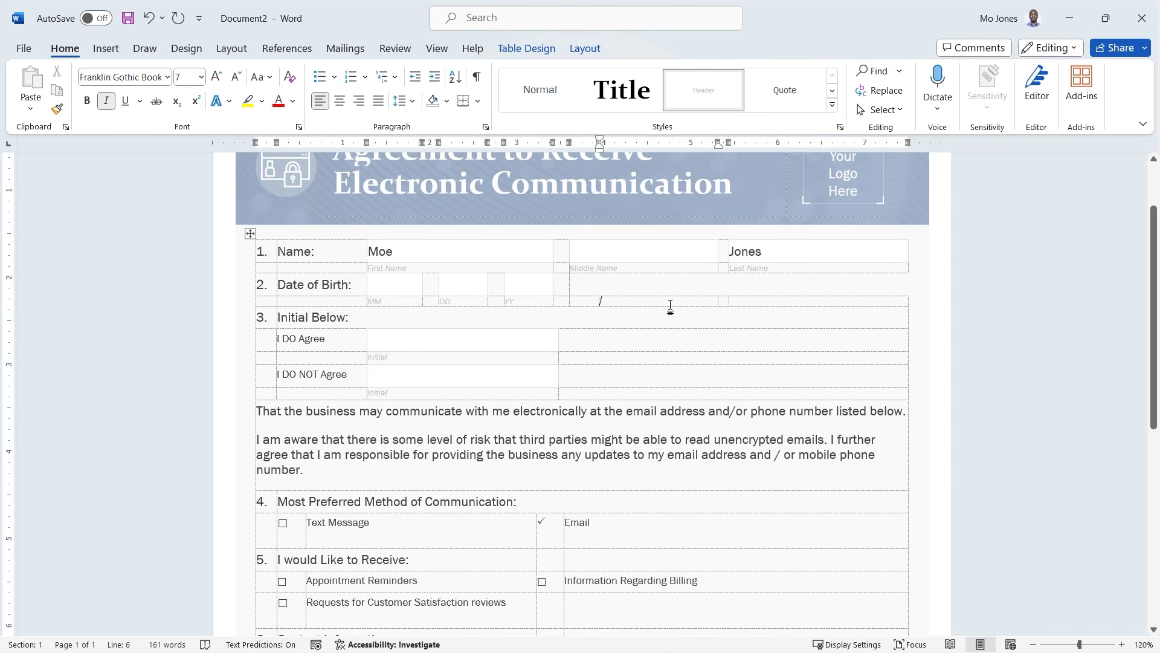
left_click(753, 300)
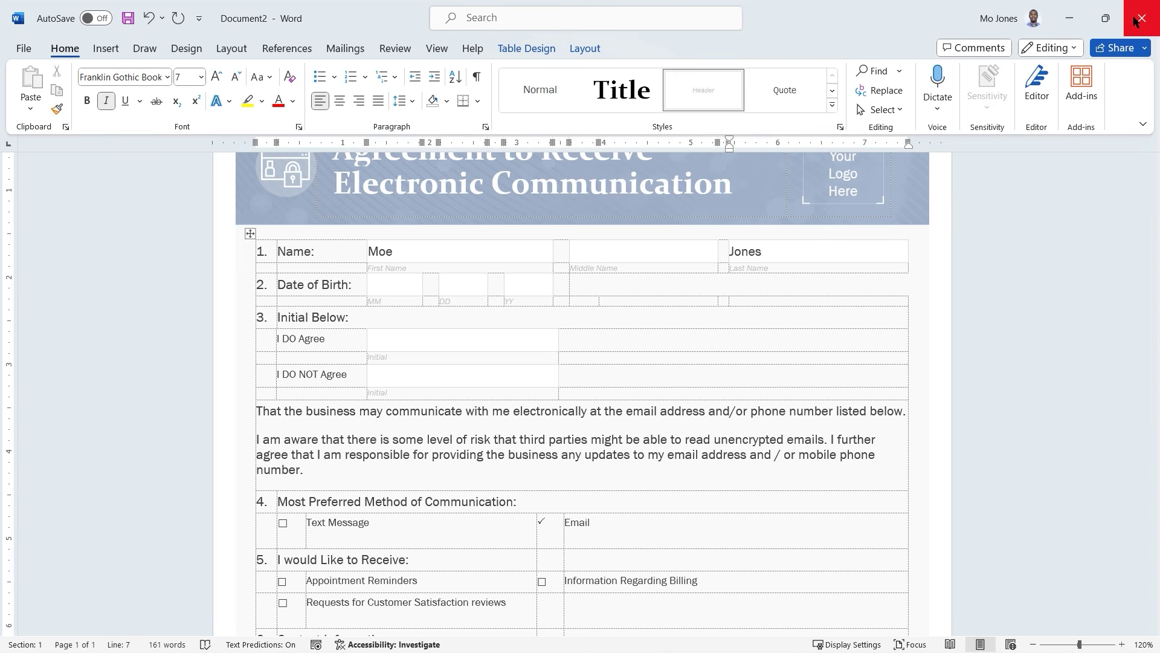
Keep Document2 open, copy its whole agreement form table, and switch to the practice file.
left_click(1135, 22)
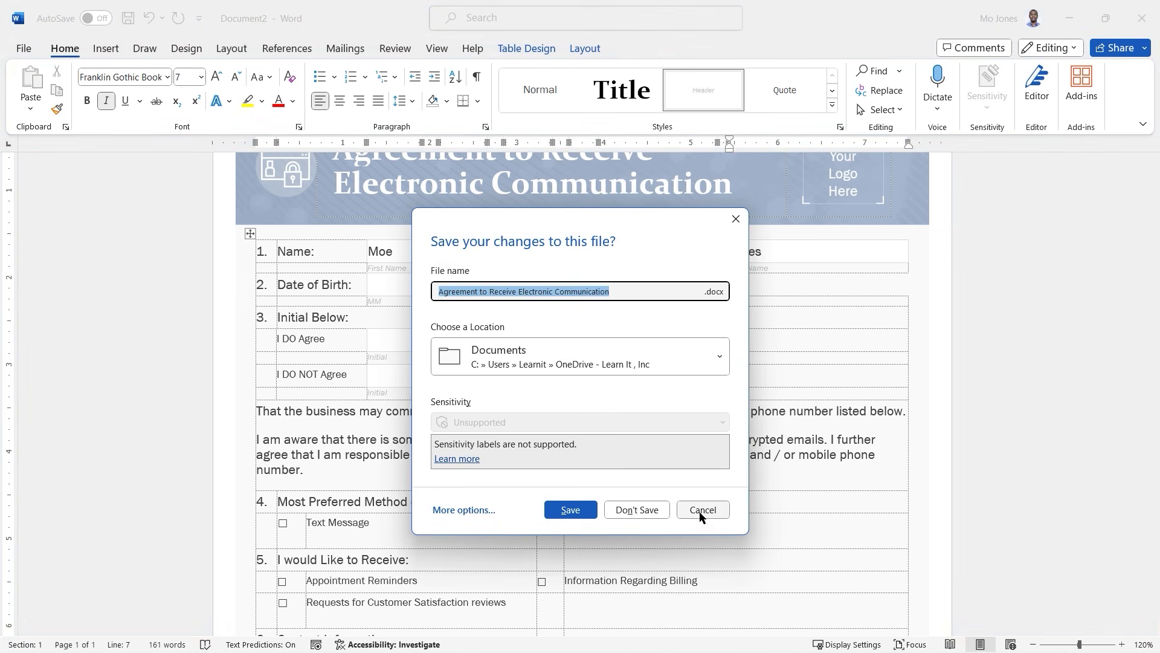
left_click(701, 511)
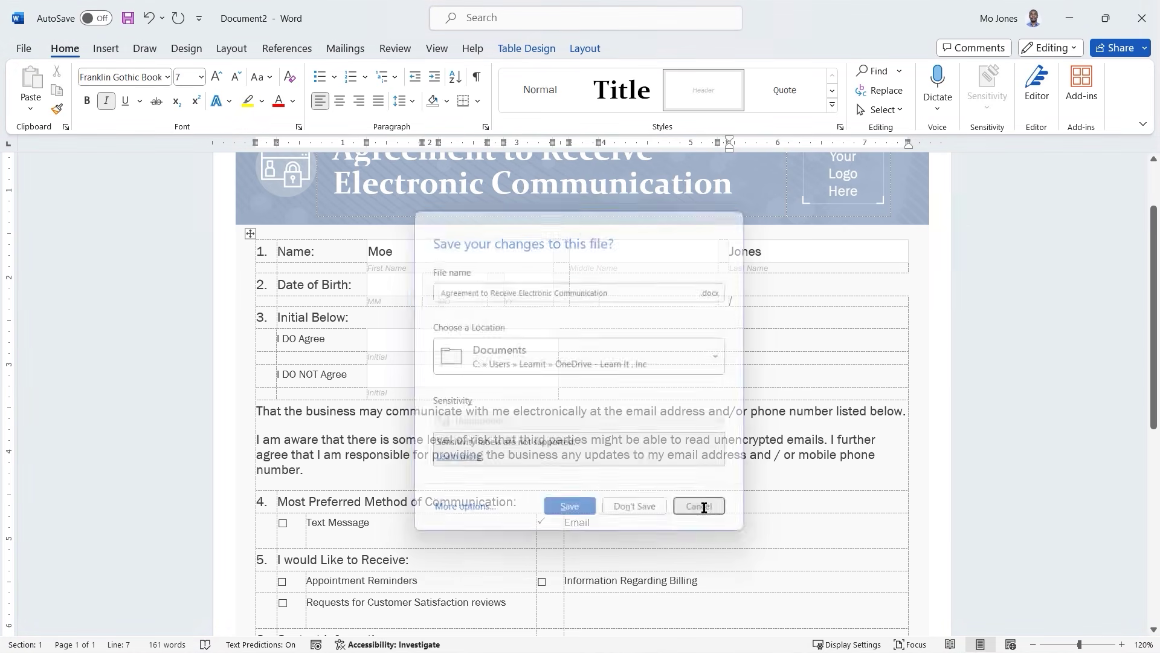
left_click(248, 234)
right_click(250, 234)
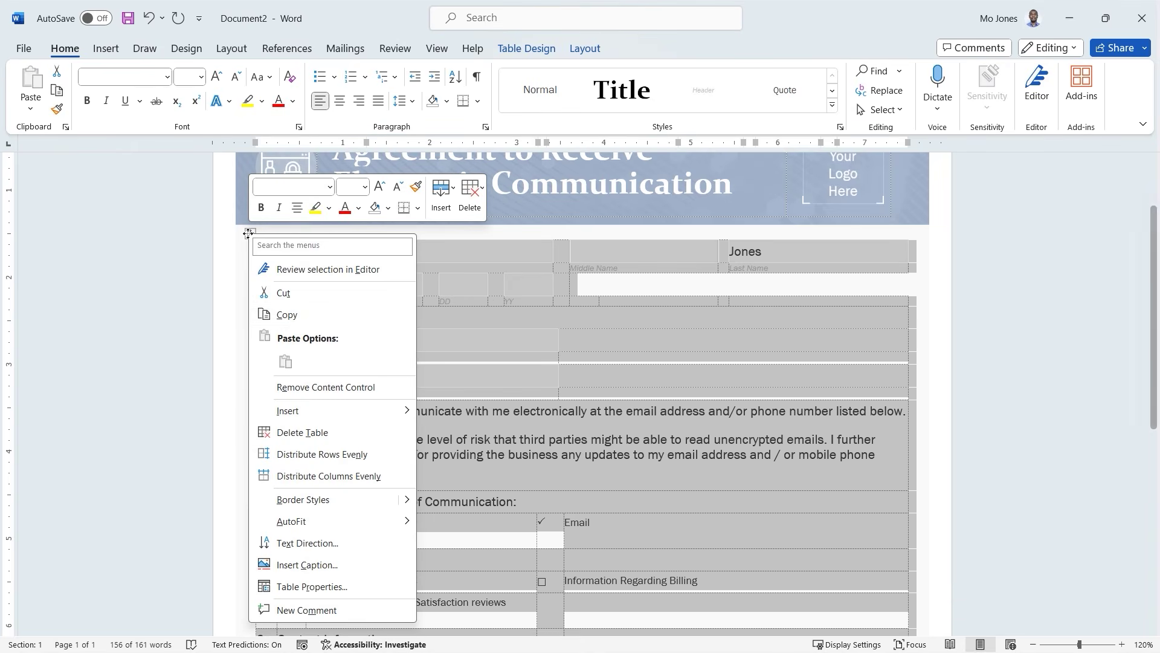
left_click(288, 314)
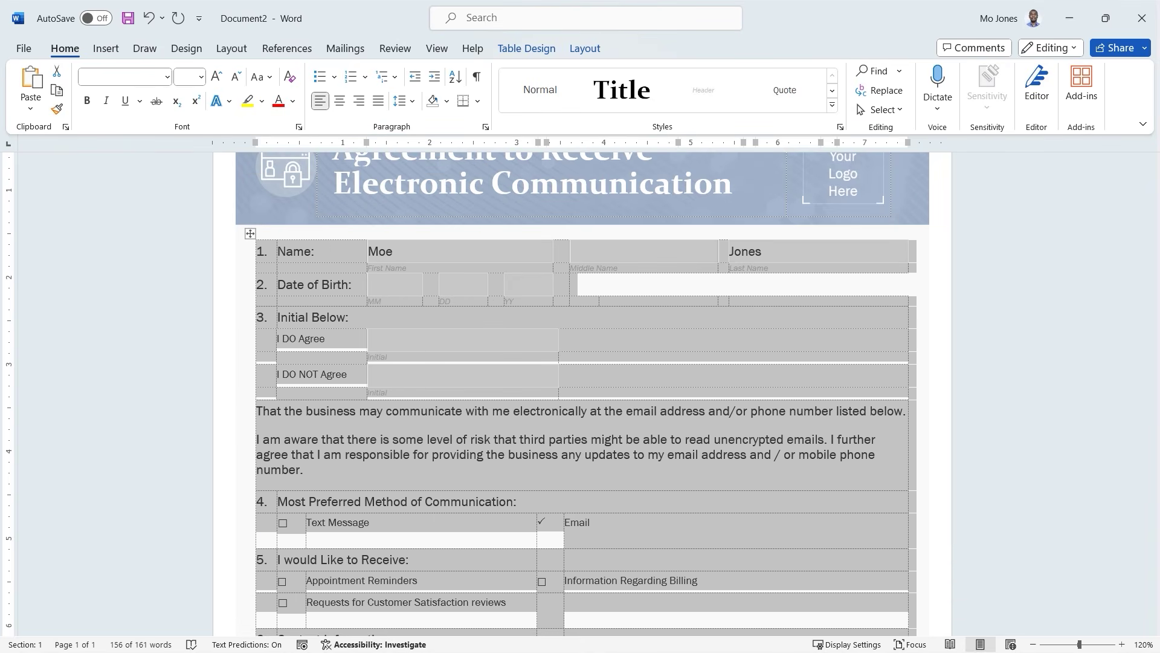
key("alt+Tab")
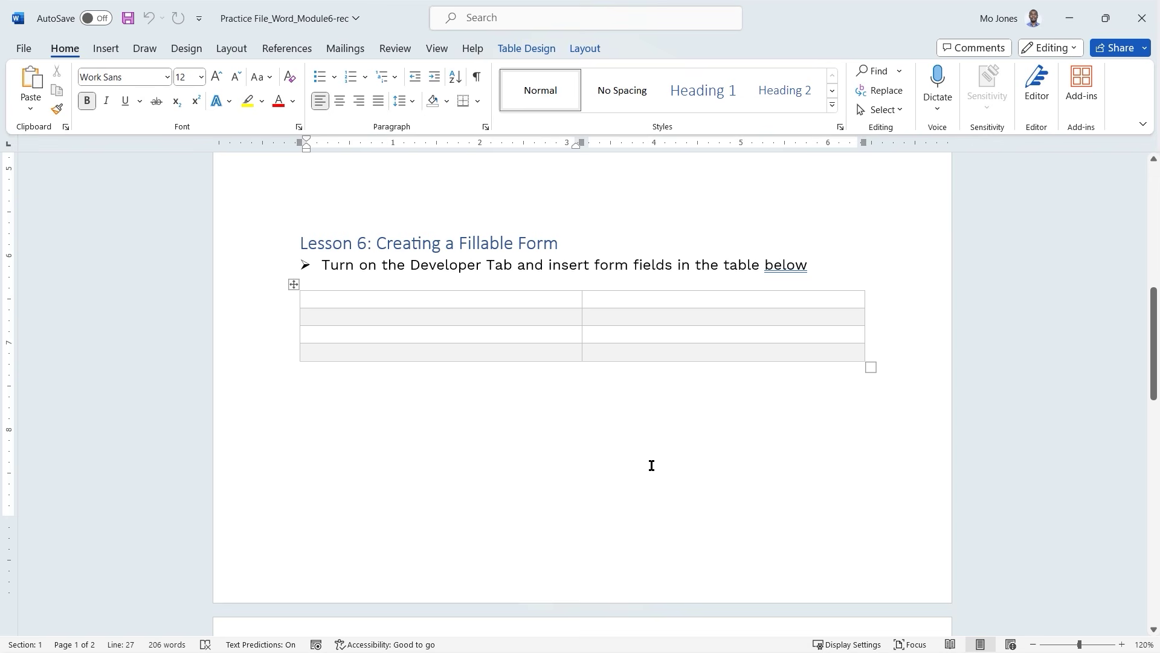
Paste the copied form below the Lesson 6 table with Use Destination Theme.
left_click(607, 447)
left_click(306, 387)
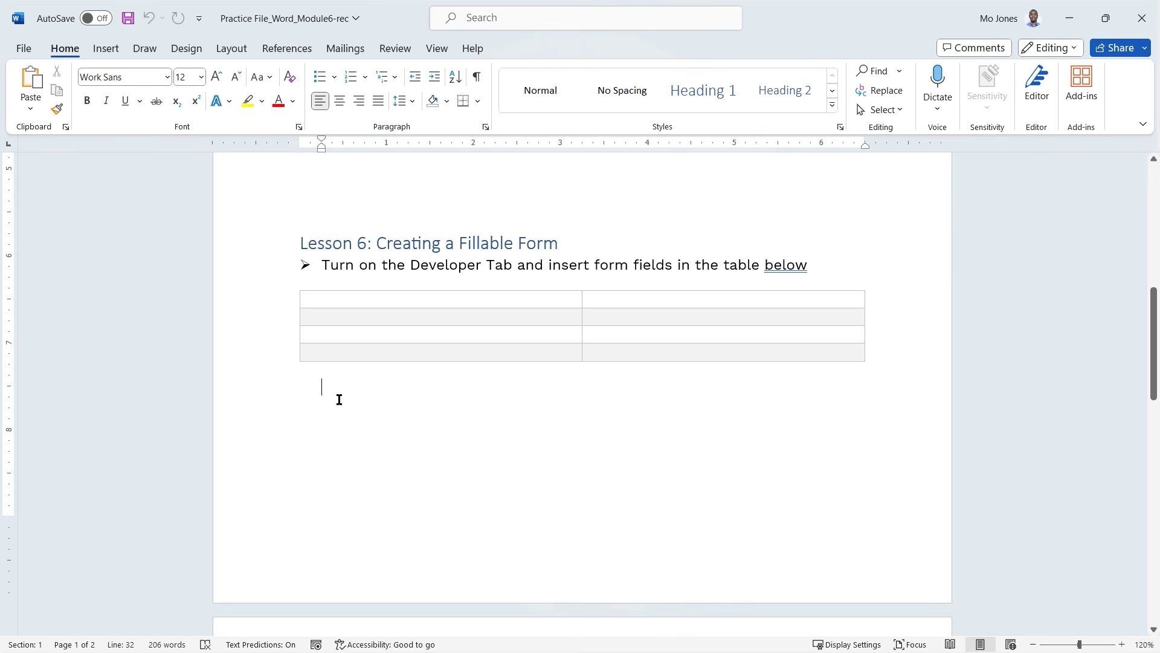
scroll(339, 400, "down", 3)
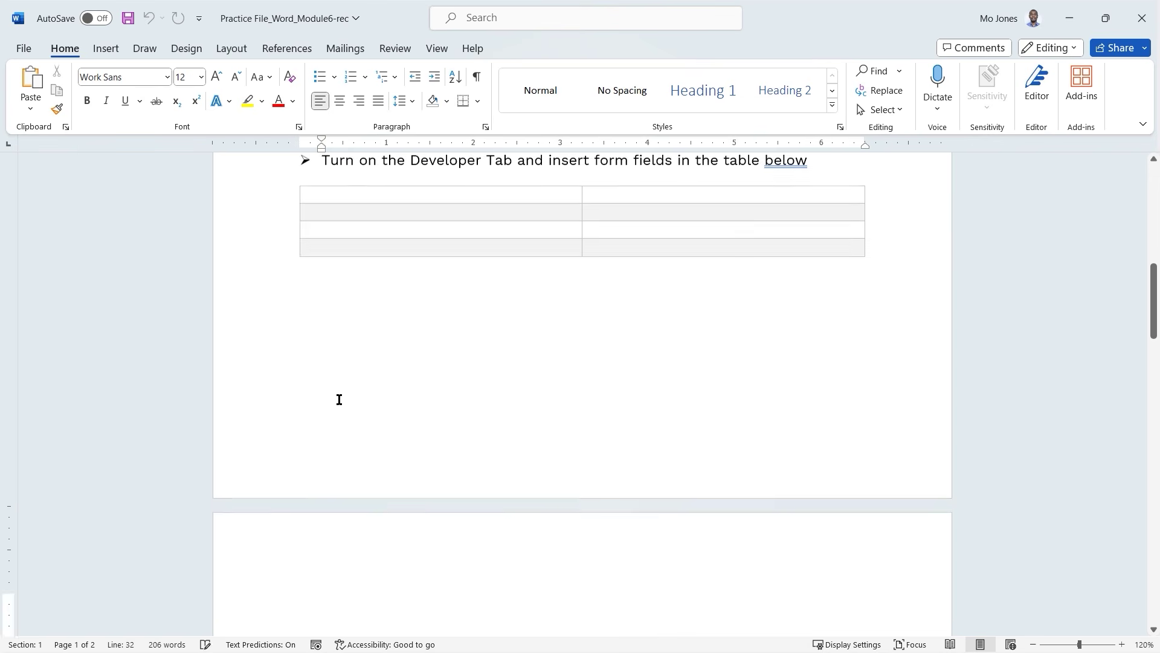
scroll(339, 399, "down", 6)
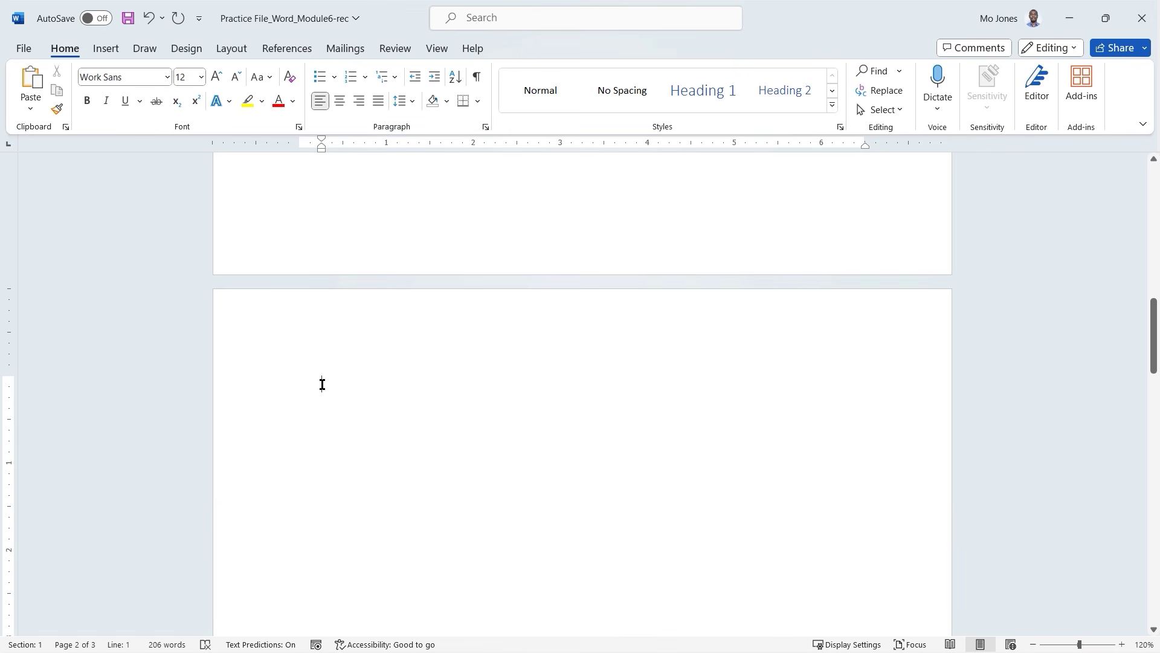
right_click(321, 384)
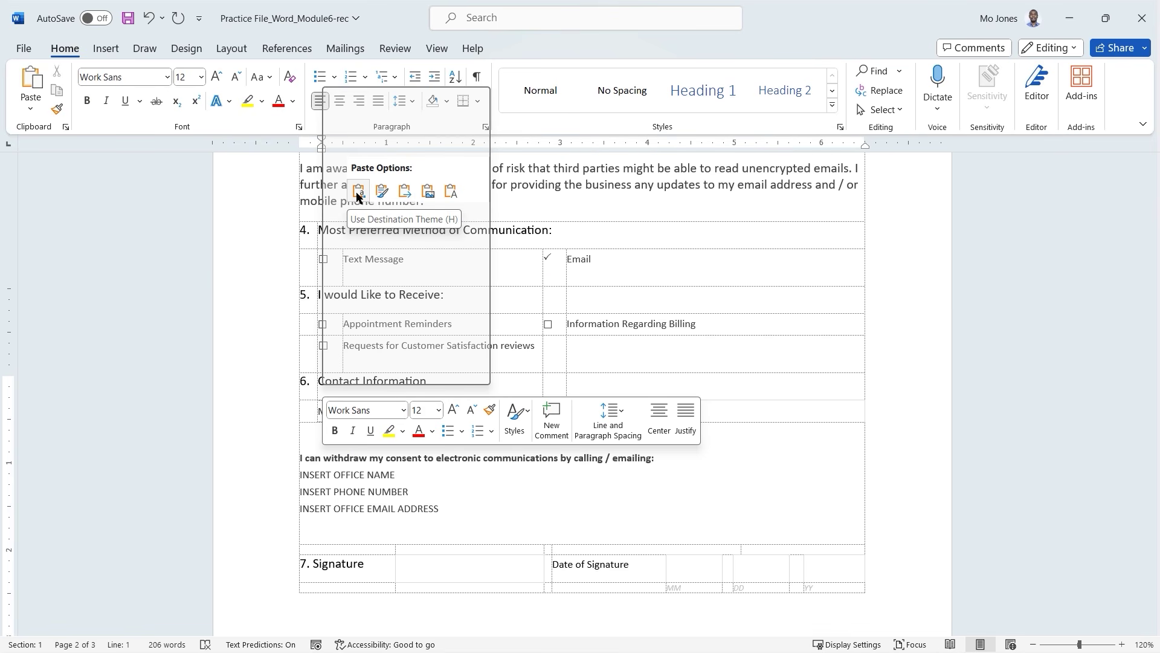
left_click(358, 192)
Select from the consent paragraph to the pasted form's end and paste over it with Ctrl+V.
scroll(514, 396, "up", 5)
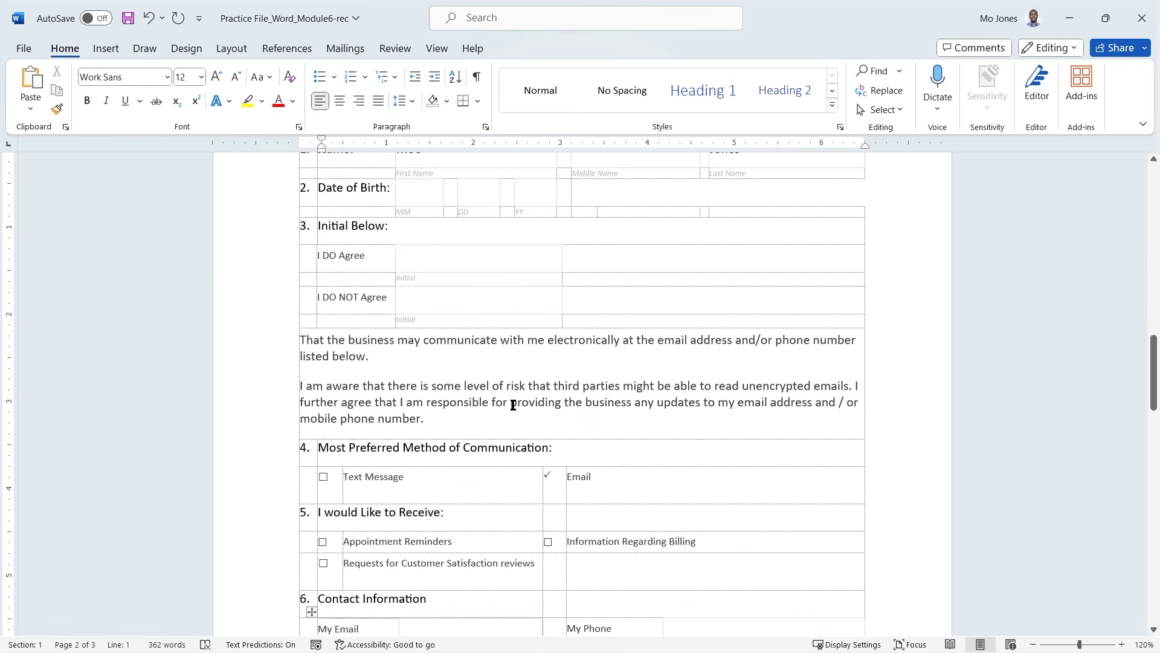
scroll(513, 405, "up", 4)
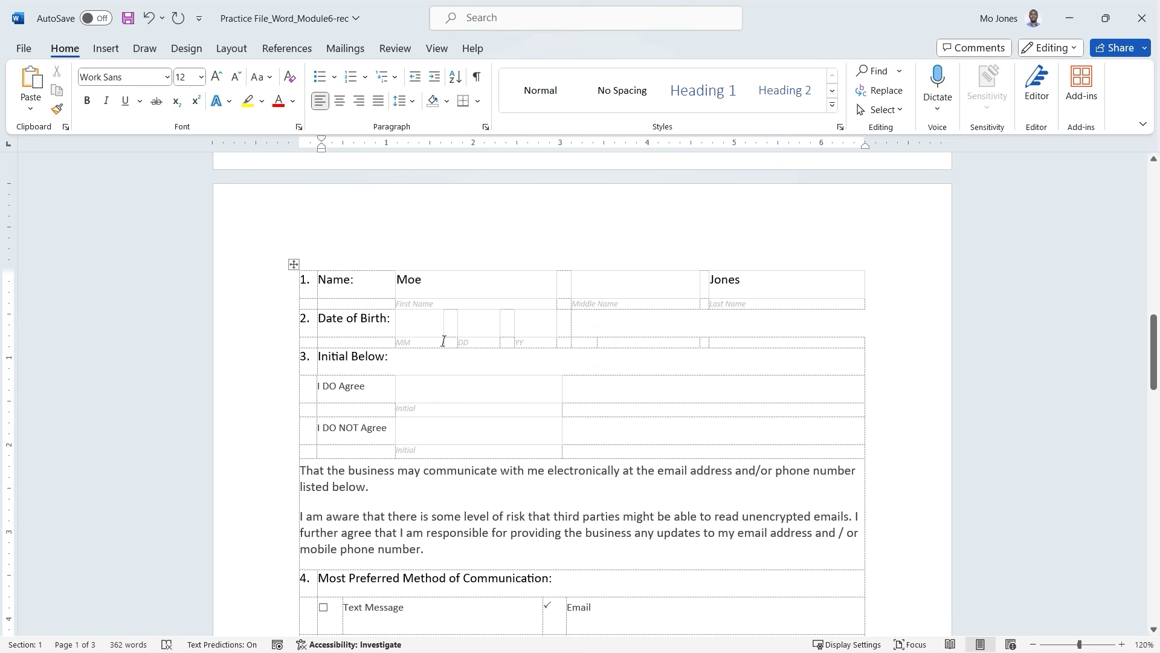
scroll(474, 391, "down", 3)
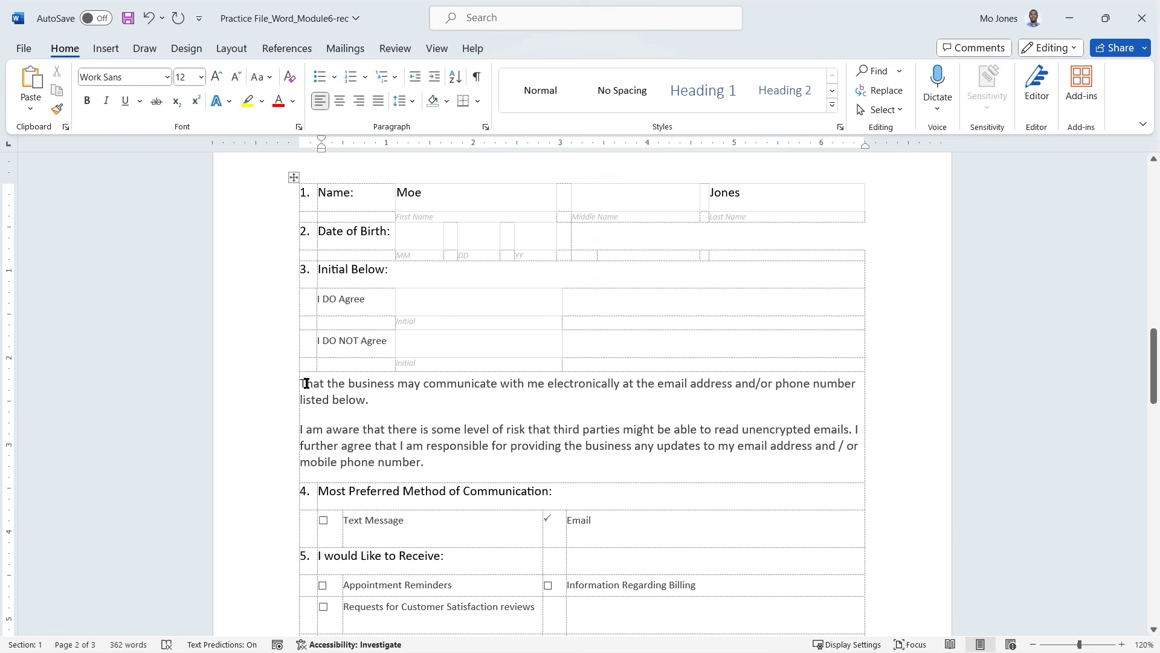
left_click_drag(303, 381, 550, 583)
scroll(582, 419, "down", 5)
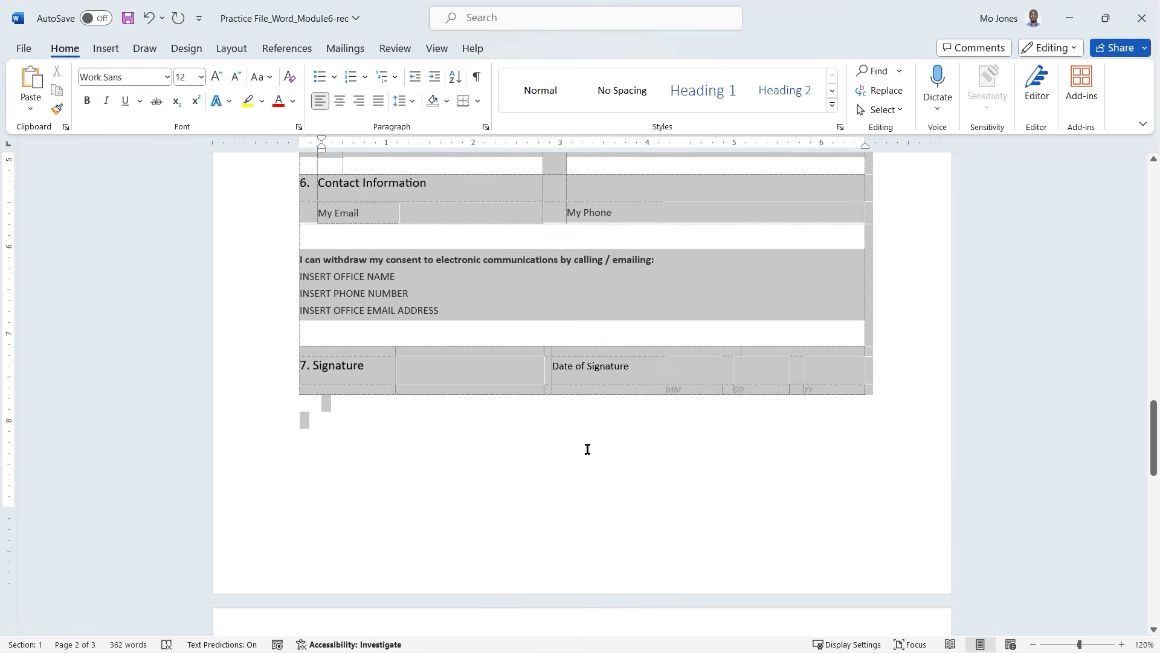
key("ctrl+v")
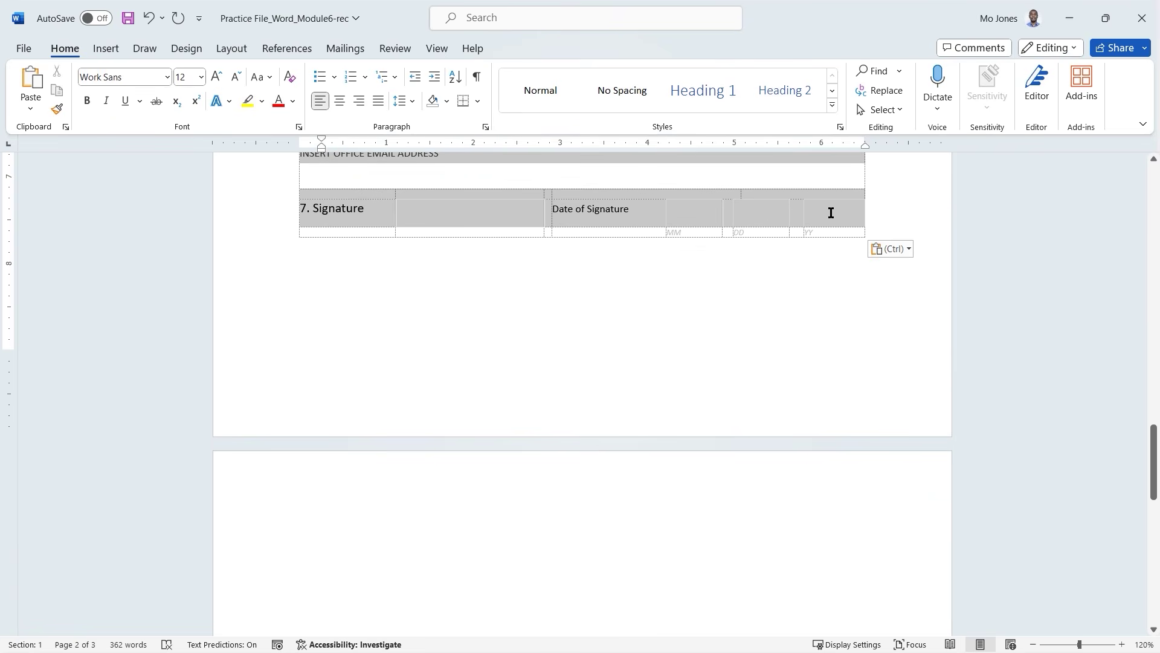
Delete the selected lower rows so only Name, Date of Birth and Initial Below remain.
left_click(831, 213)
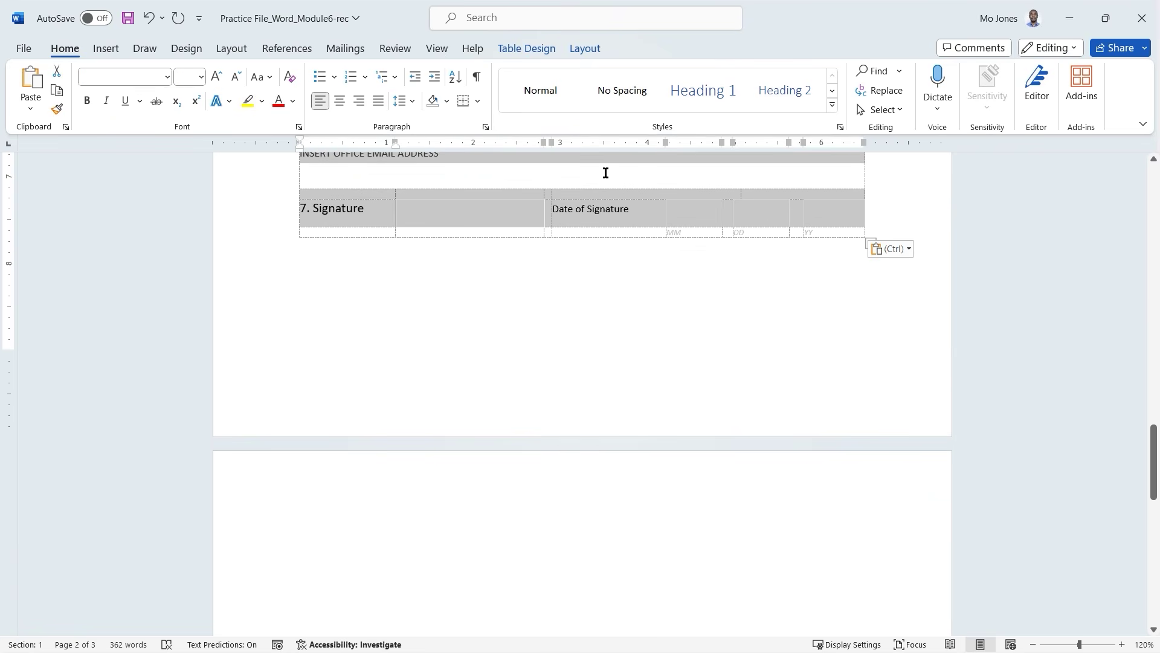
left_click(588, 50)
left_click(235, 109)
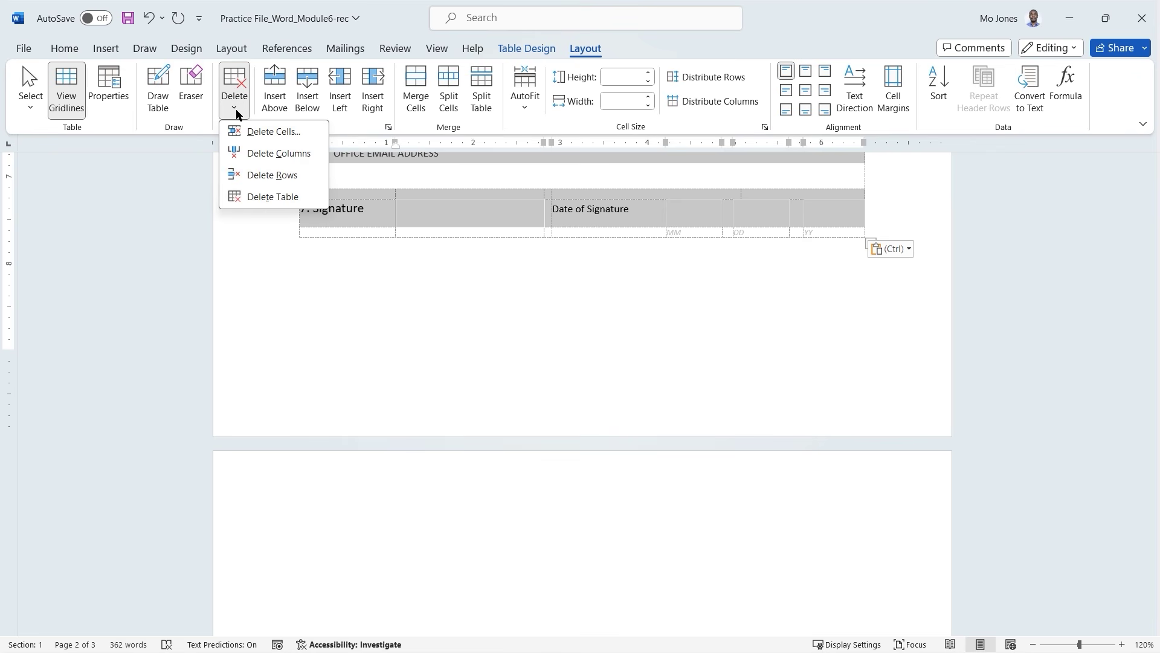
left_click(272, 175)
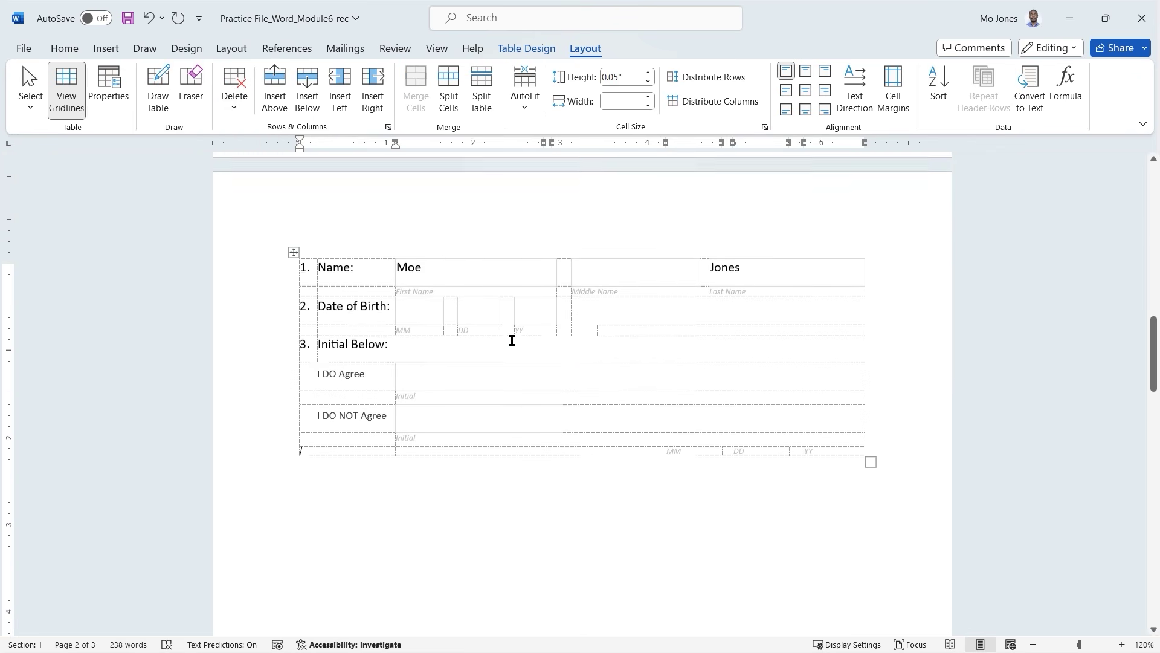
scroll(512, 340, "up", 1)
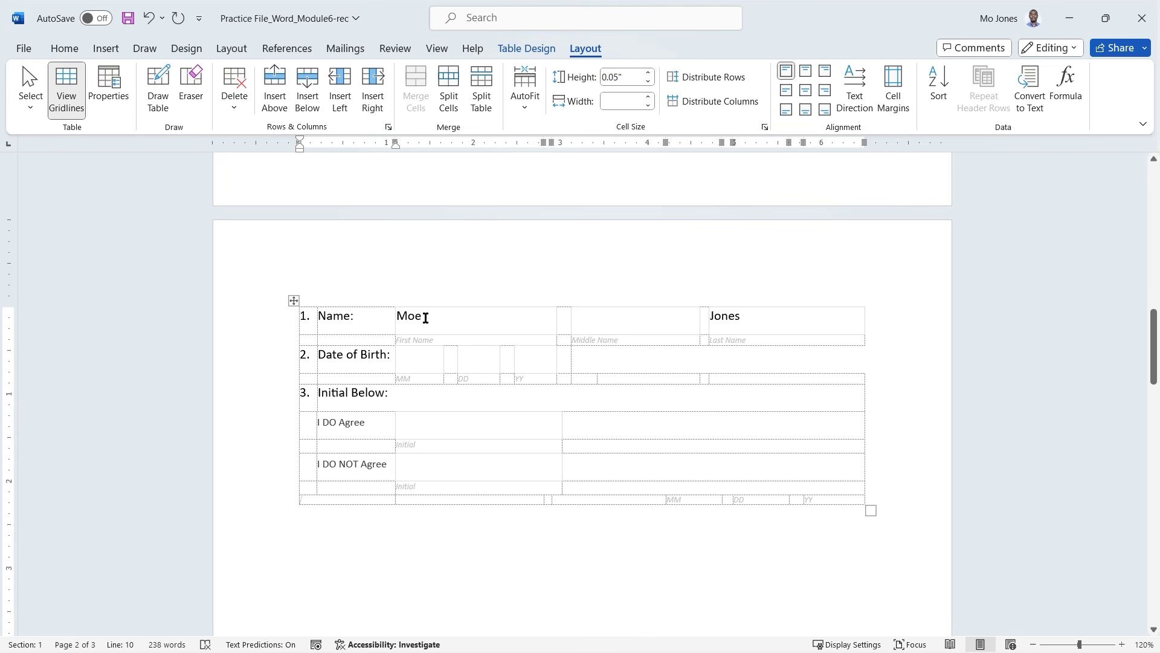
left_click(474, 328)
scroll(477, 327, "up", 6)
scroll(479, 328, "up", 4)
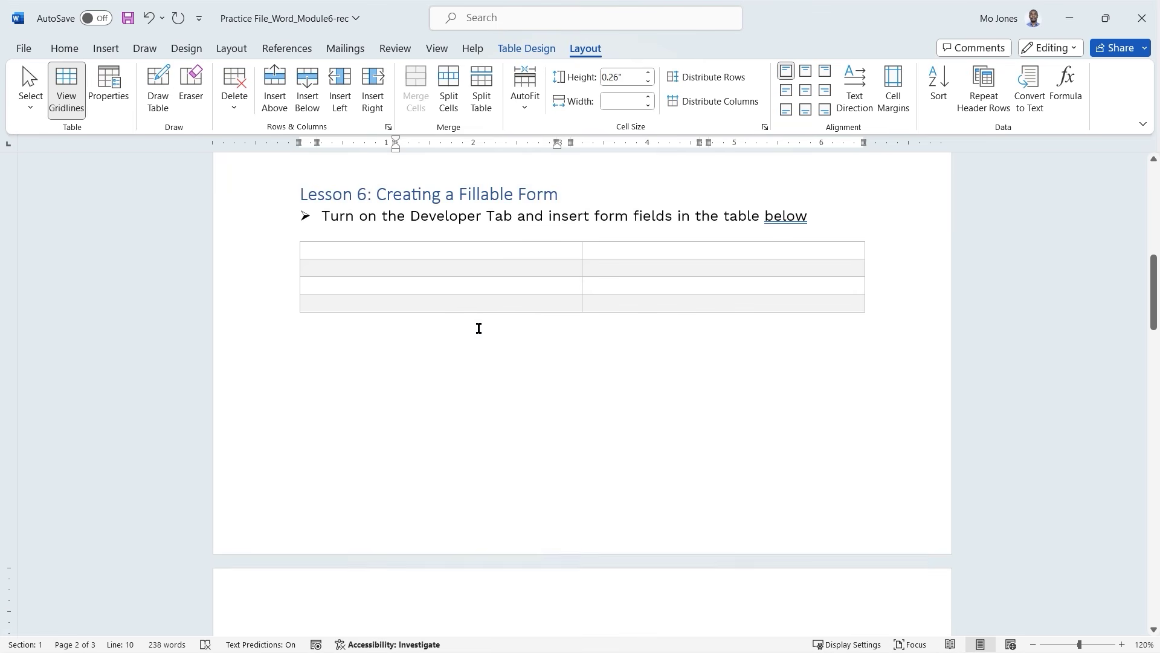
scroll(480, 328, "down", 1)
scroll(477, 328, "down", 1)
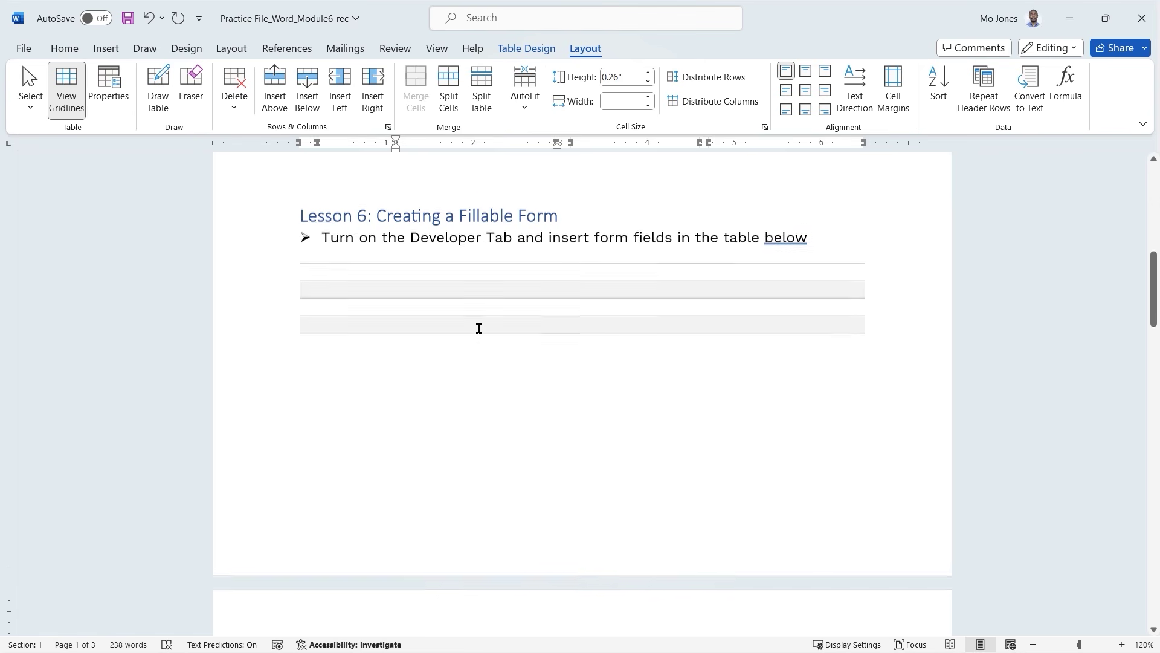
left_click(65, 51)
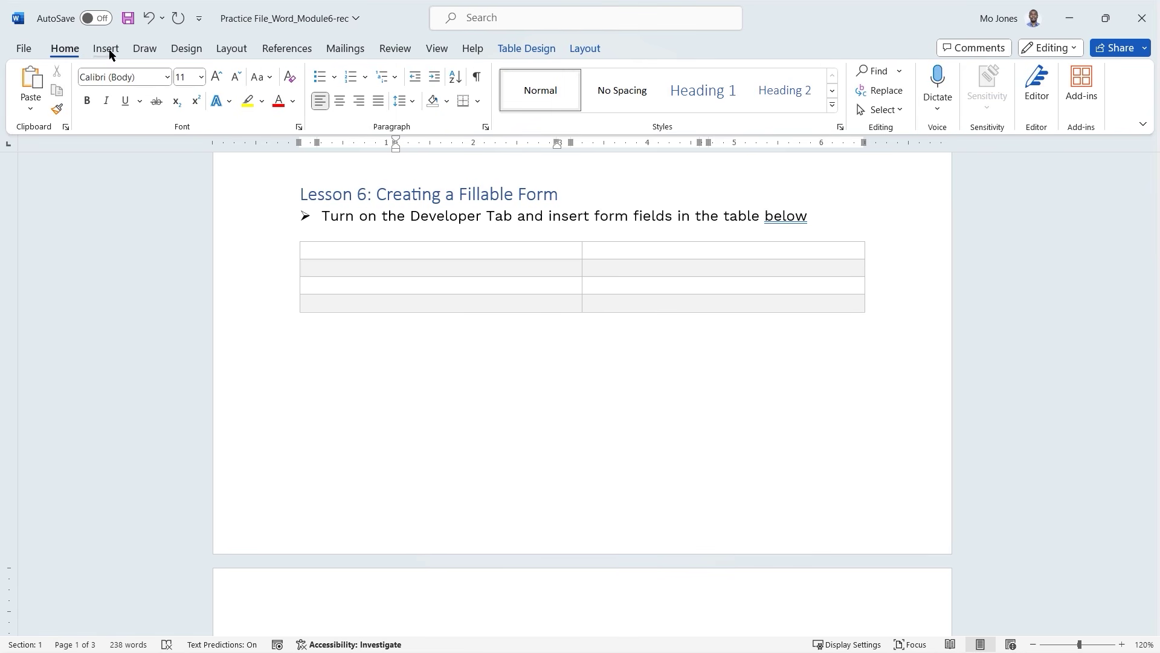
right_click(67, 53)
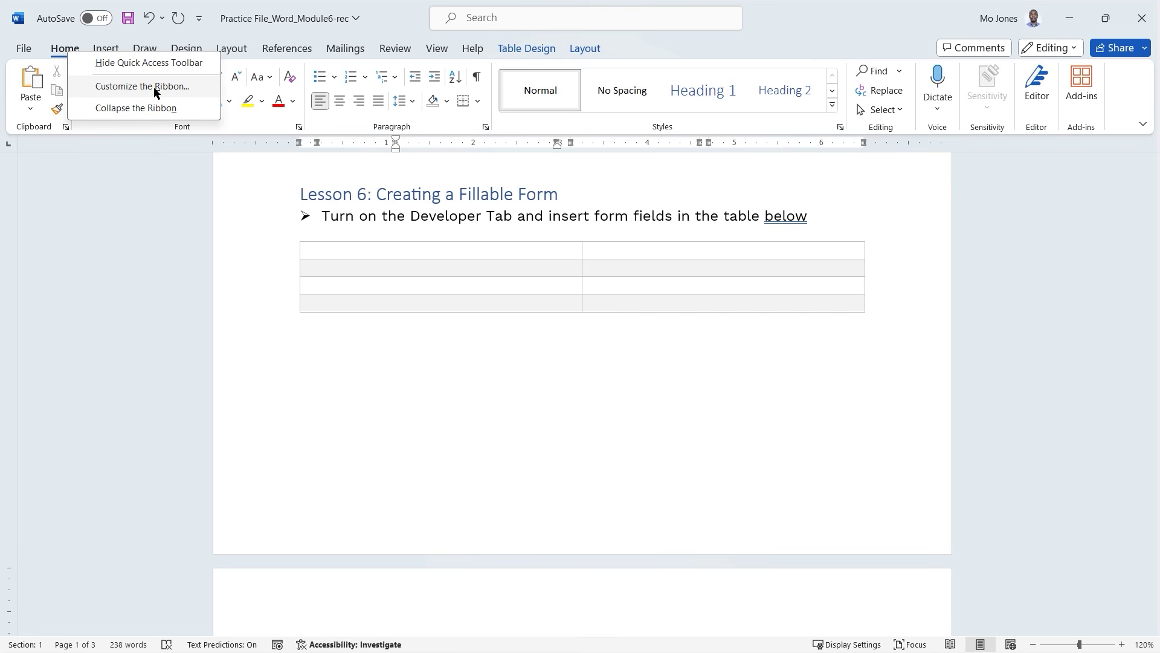
left_click(140, 91)
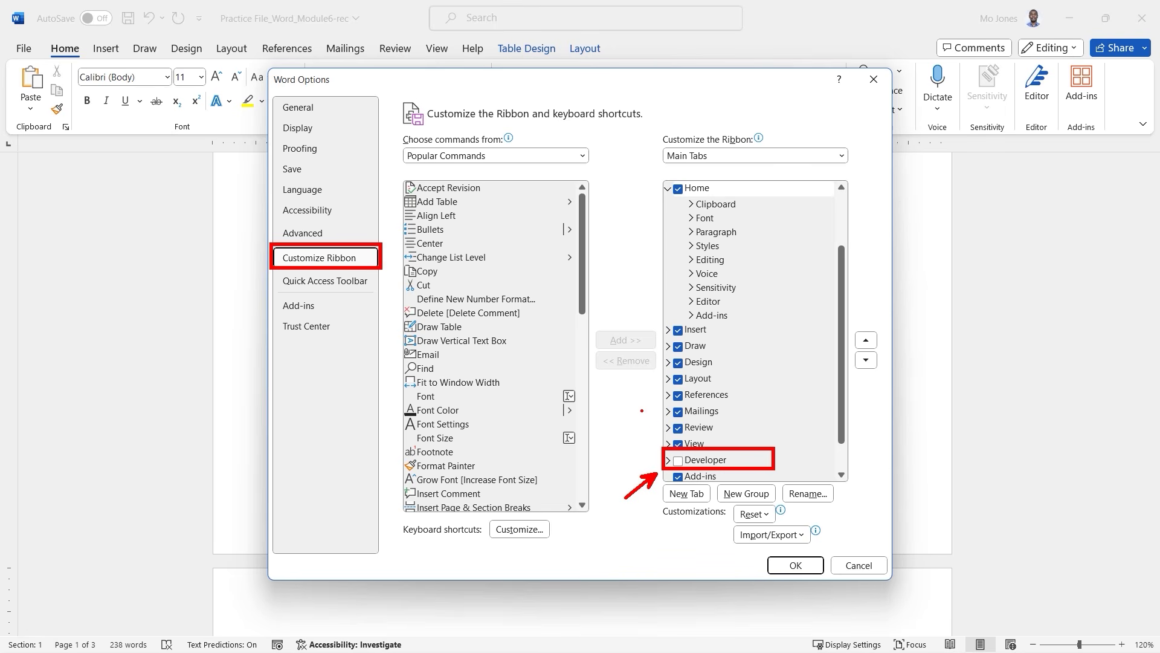
left_click(668, 190)
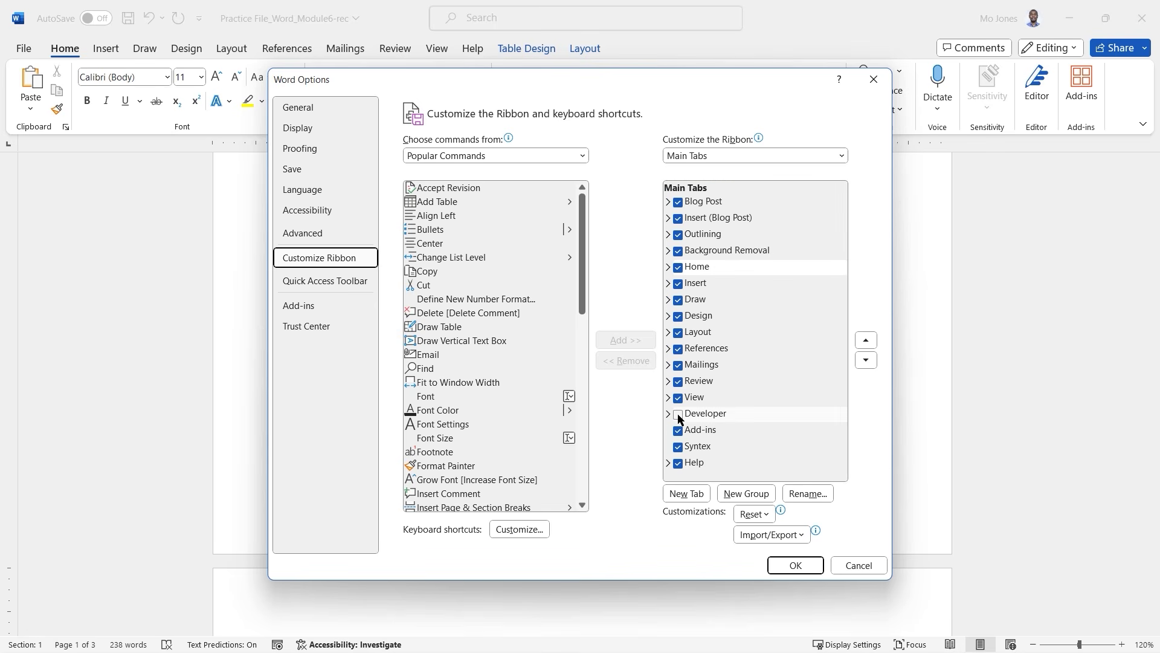
left_click(868, 570)
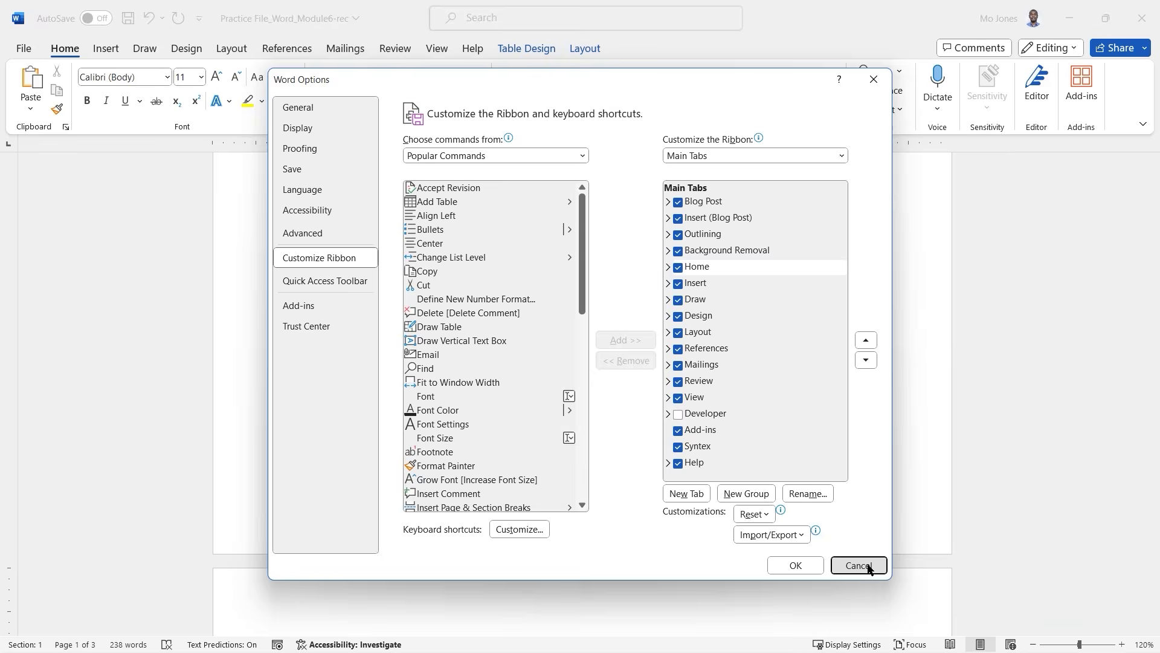
Tick Developer under Main Tabs in Word Options' Customize Ribbon and confirm.
left_click(24, 48)
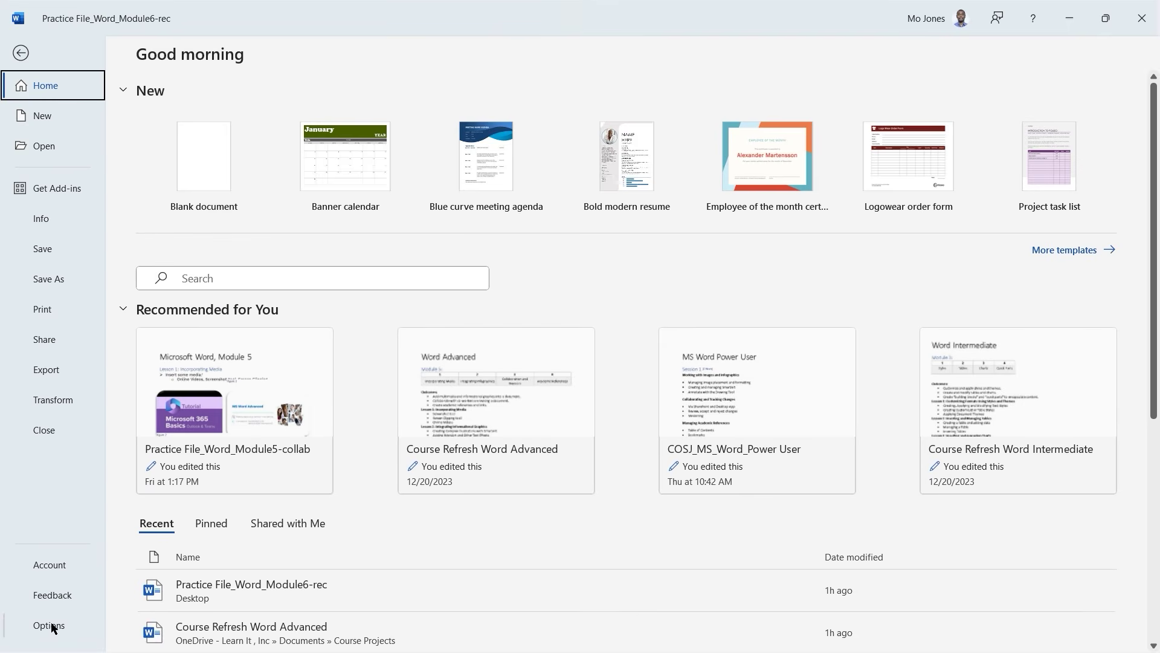
left_click(54, 621)
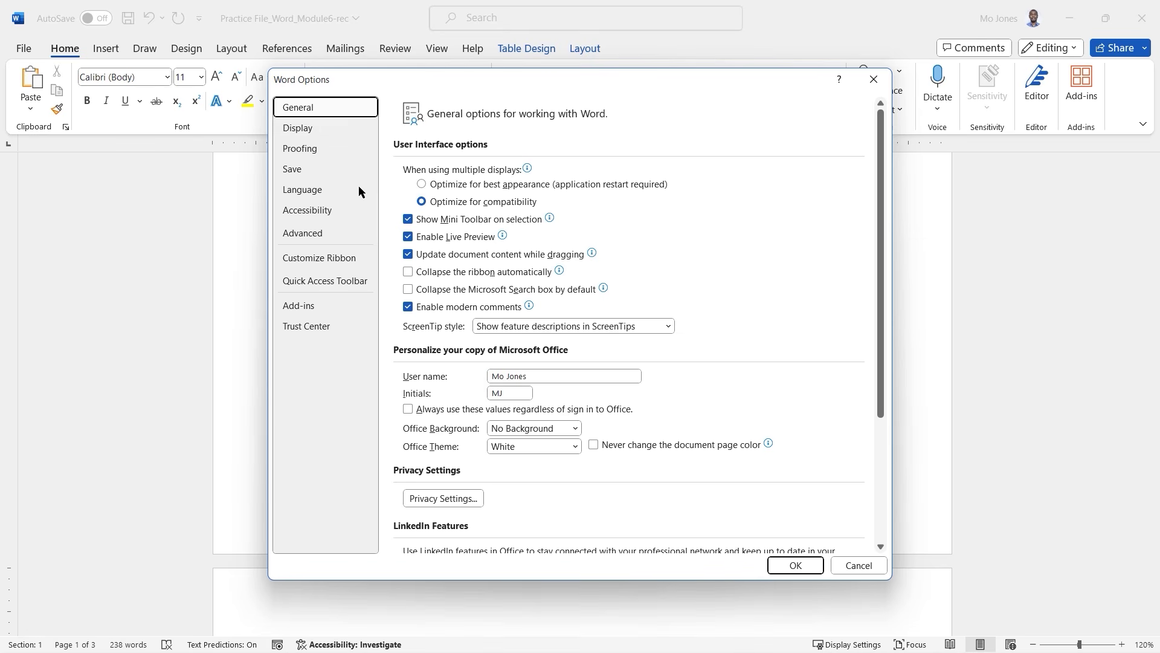
left_click(321, 264)
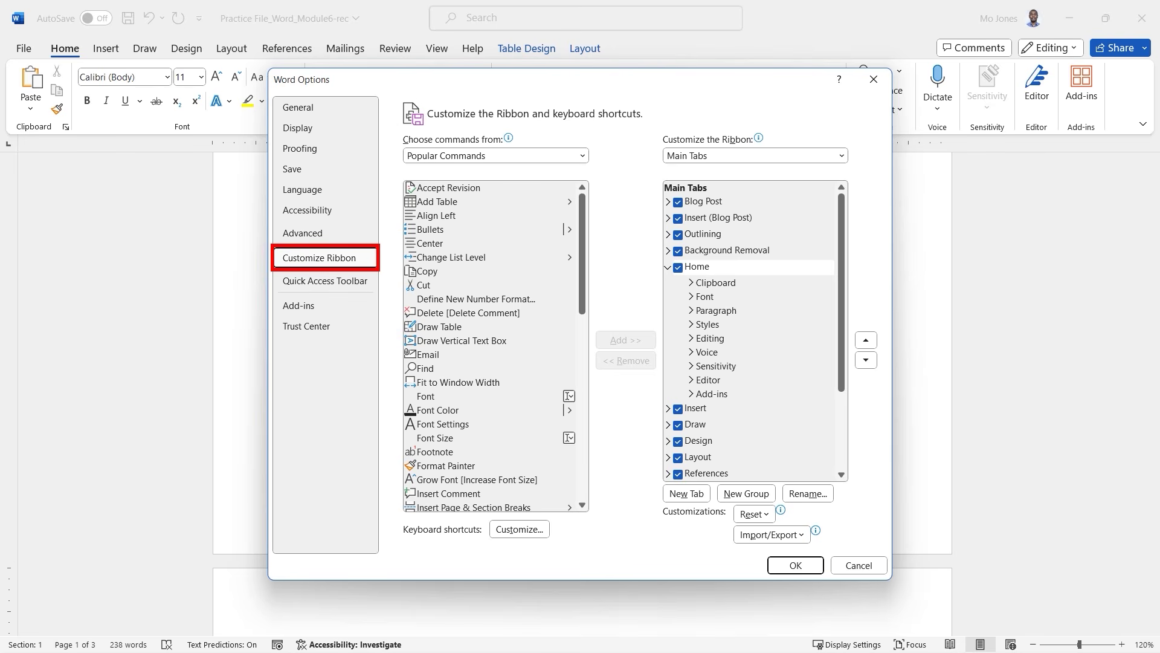
left_click(669, 267)
left_click(685, 414)
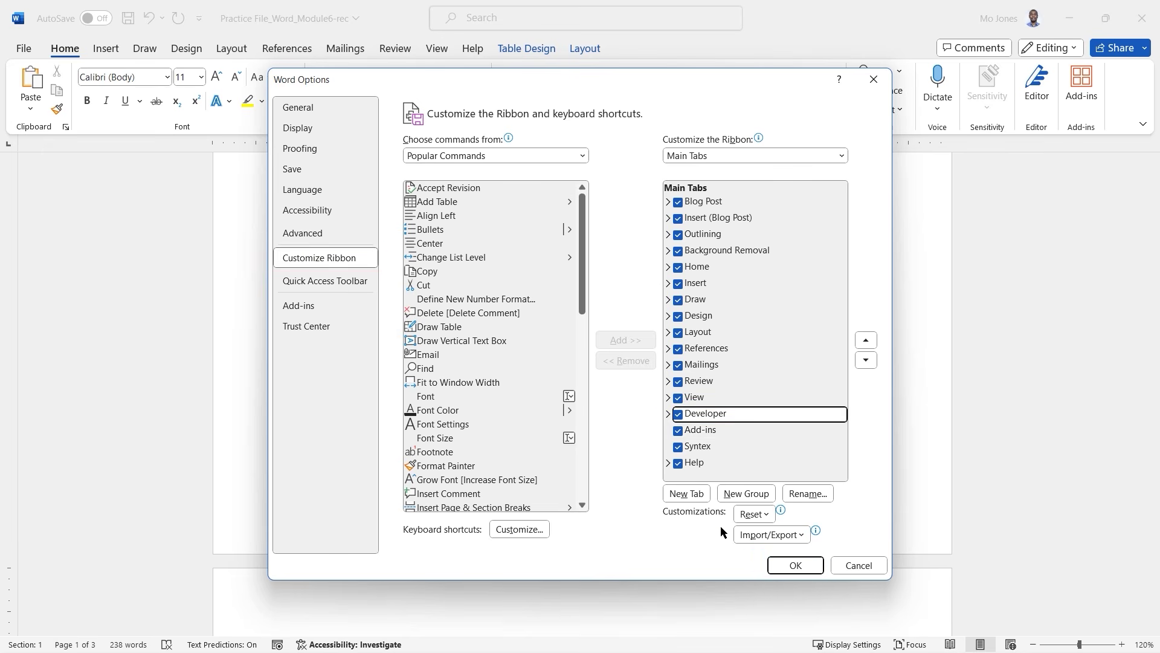
left_click(795, 566)
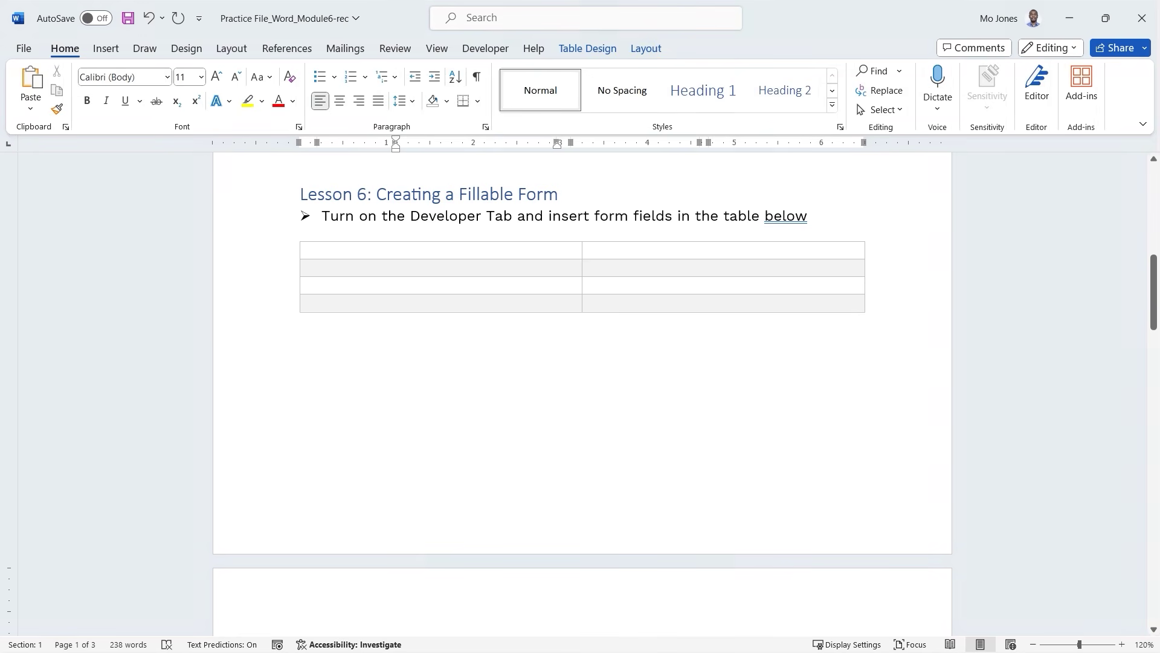
left_click(487, 50)
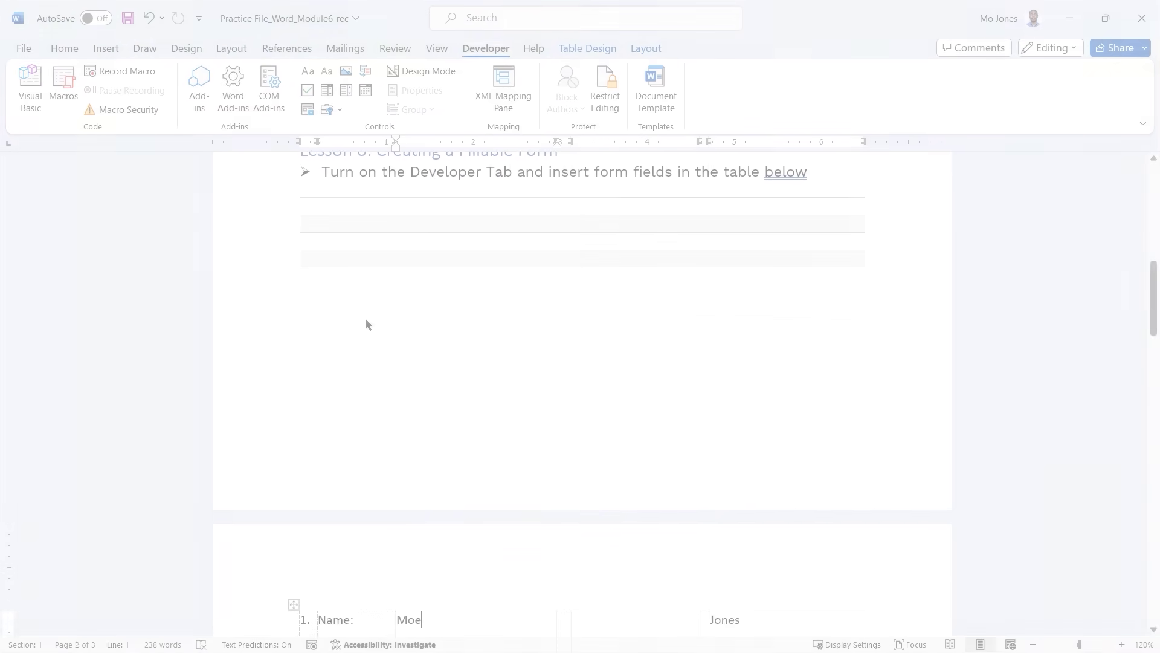
Scroll up to the Lesson 6 heading with its empty table.
scroll(414, 328, "up", 1)
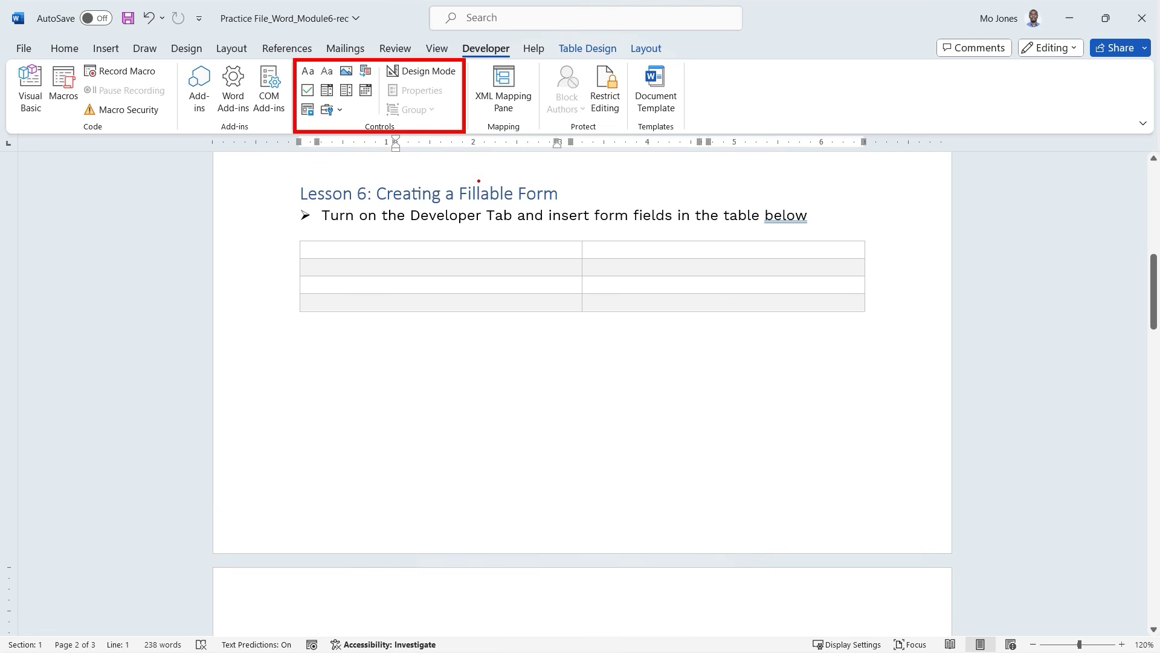
Label the first column's cells Registration, Name, Department and Transportation?
left_click(393, 254)
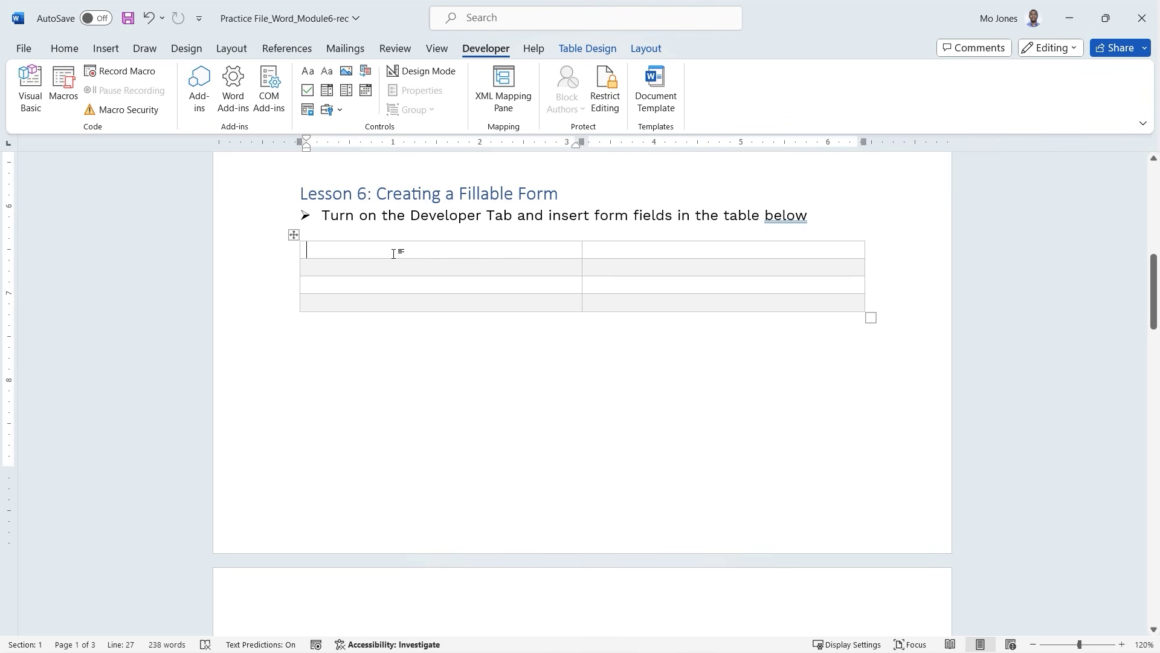
type("Regis")
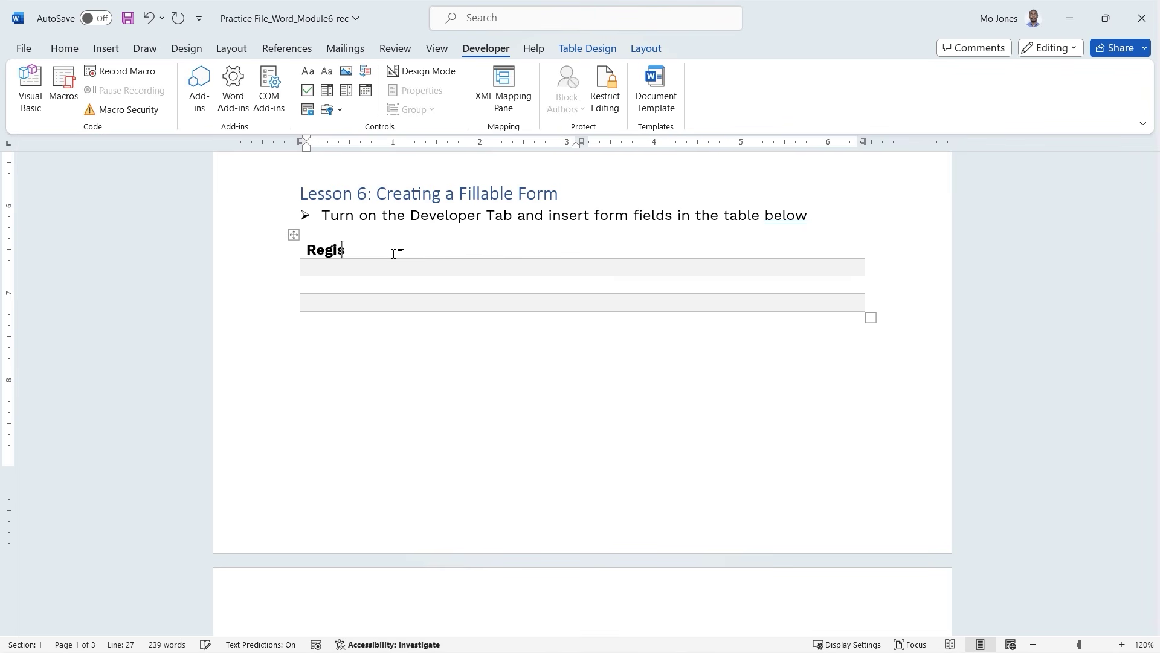
type("tration")
left_click(334, 269)
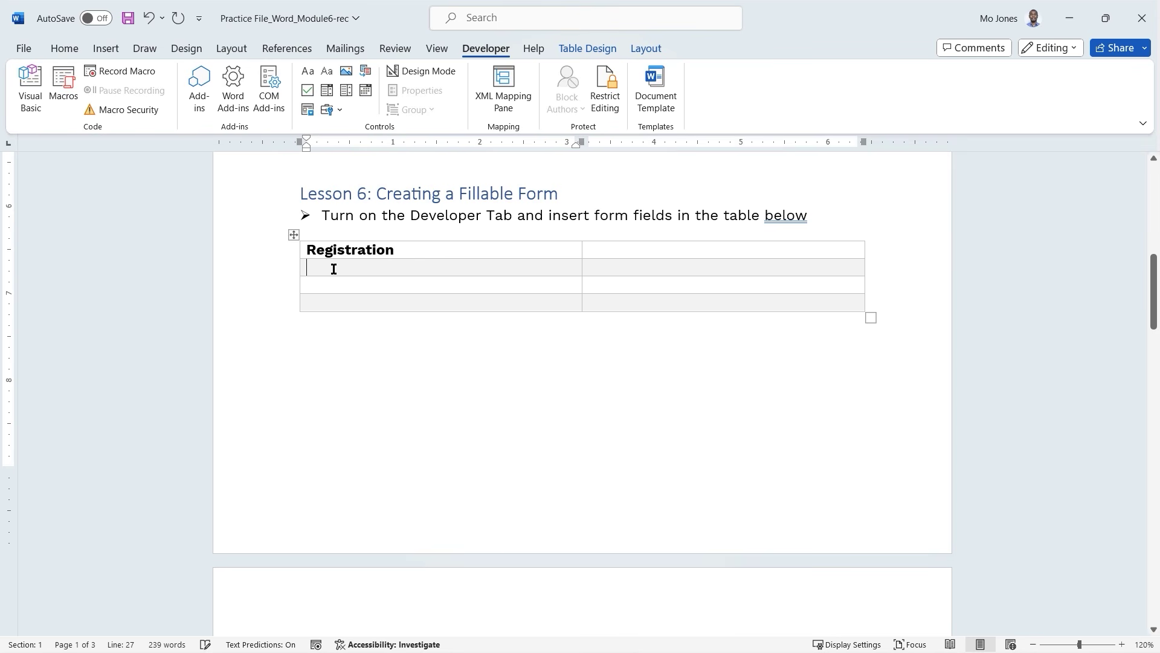
type("Name")
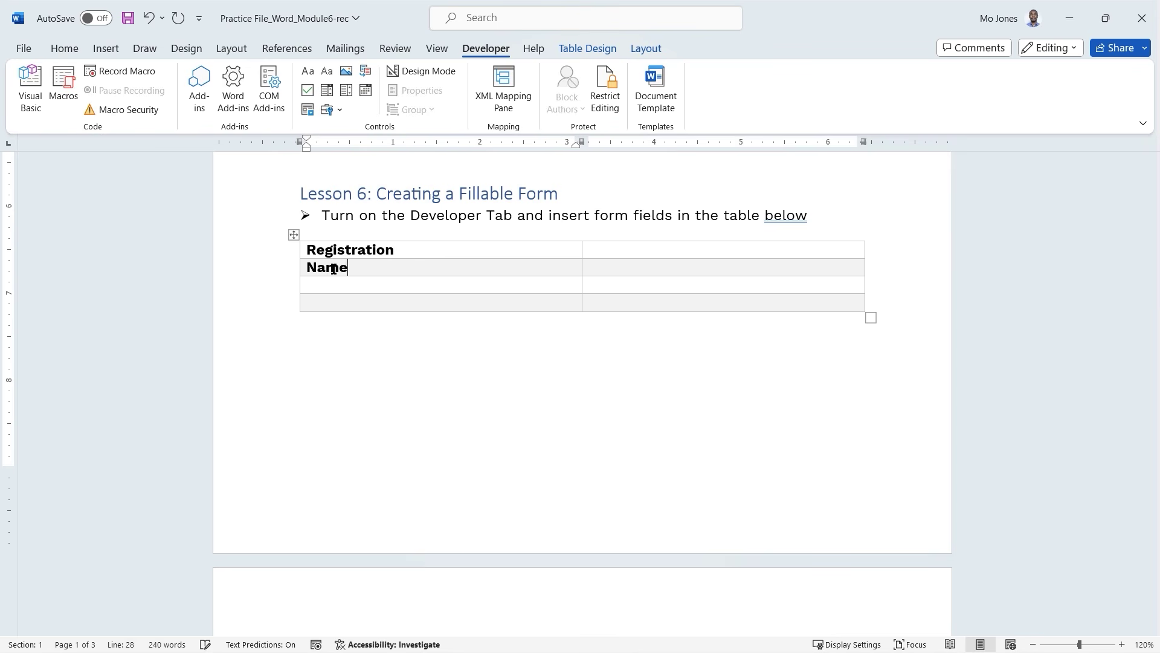
left_click(338, 284)
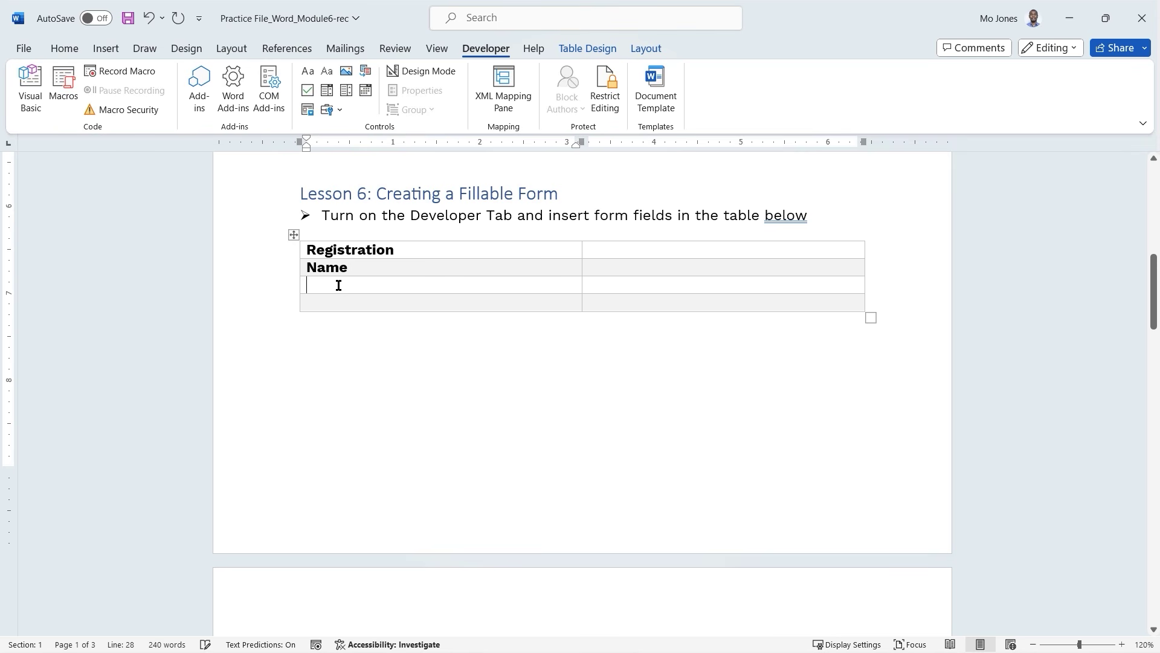
type("Depart")
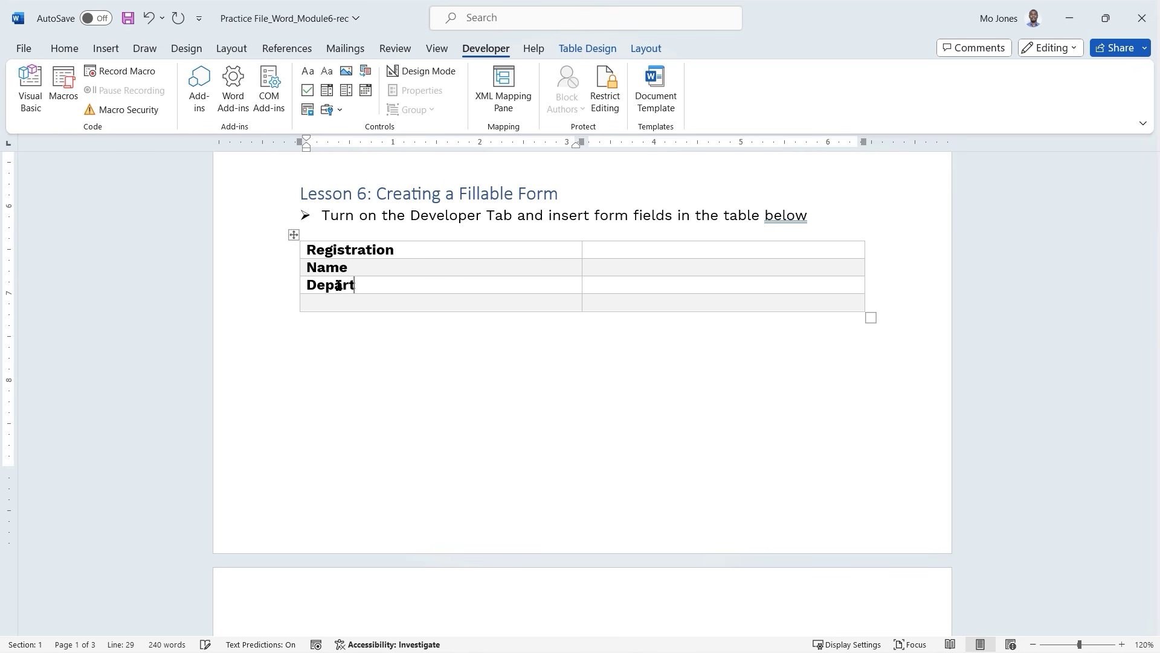
type("ment")
left_click(347, 302)
type("Te")
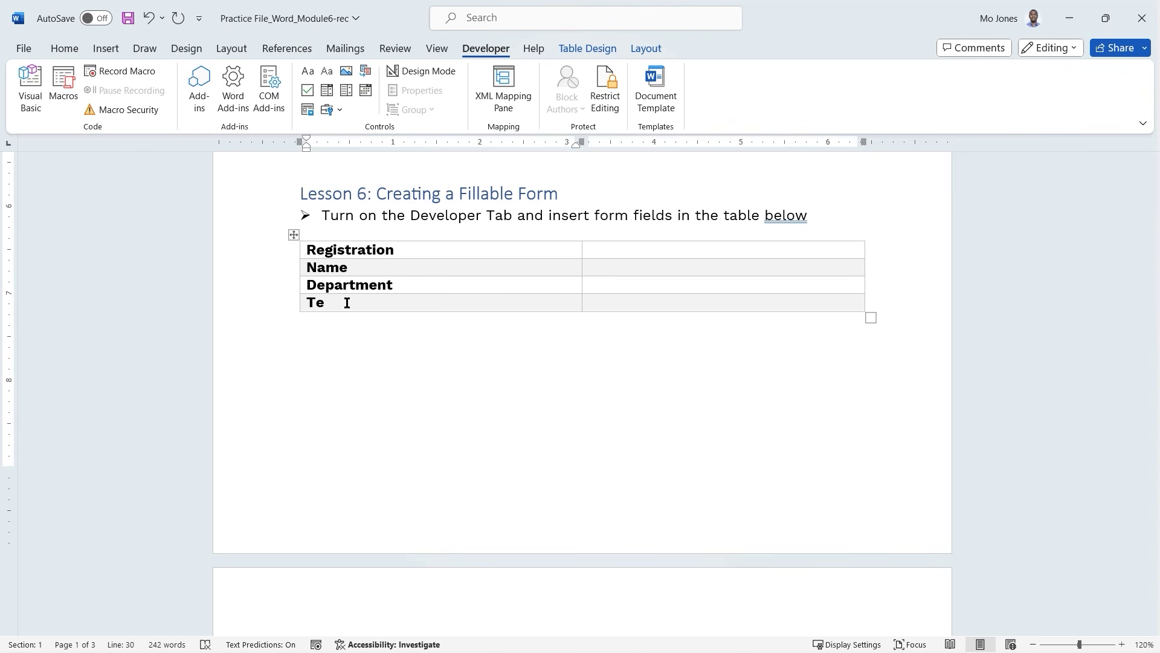
key("BackSpace")
type("ransportation?")
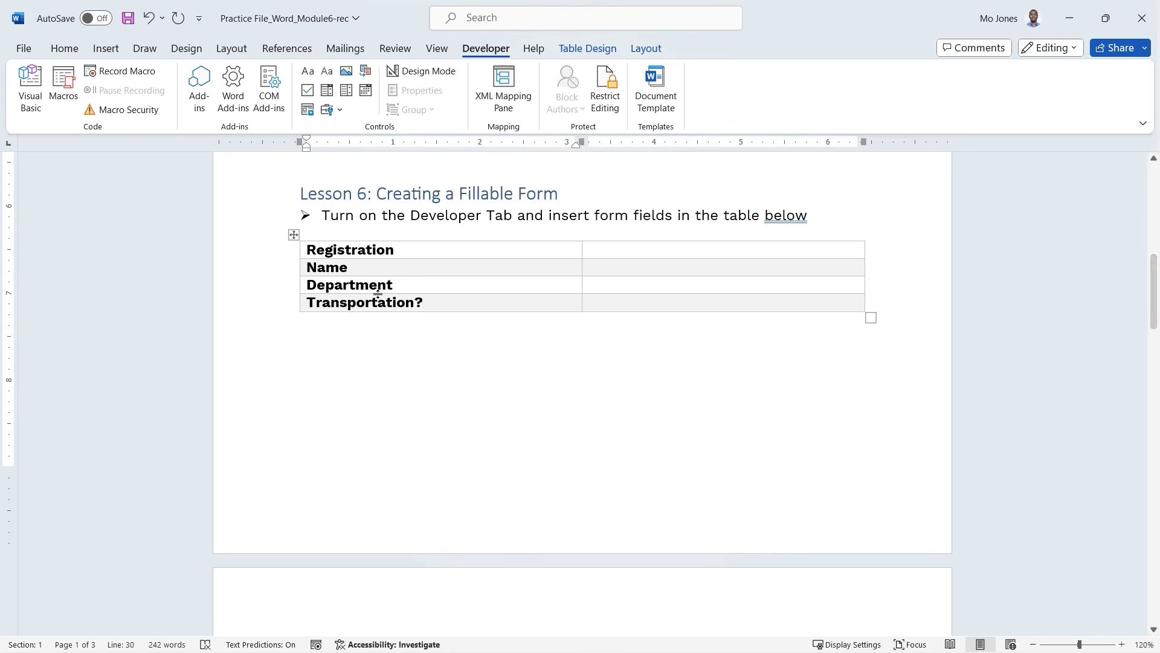
Insert a new row below Transportation? and label it Date Registered.
left_click(425, 267)
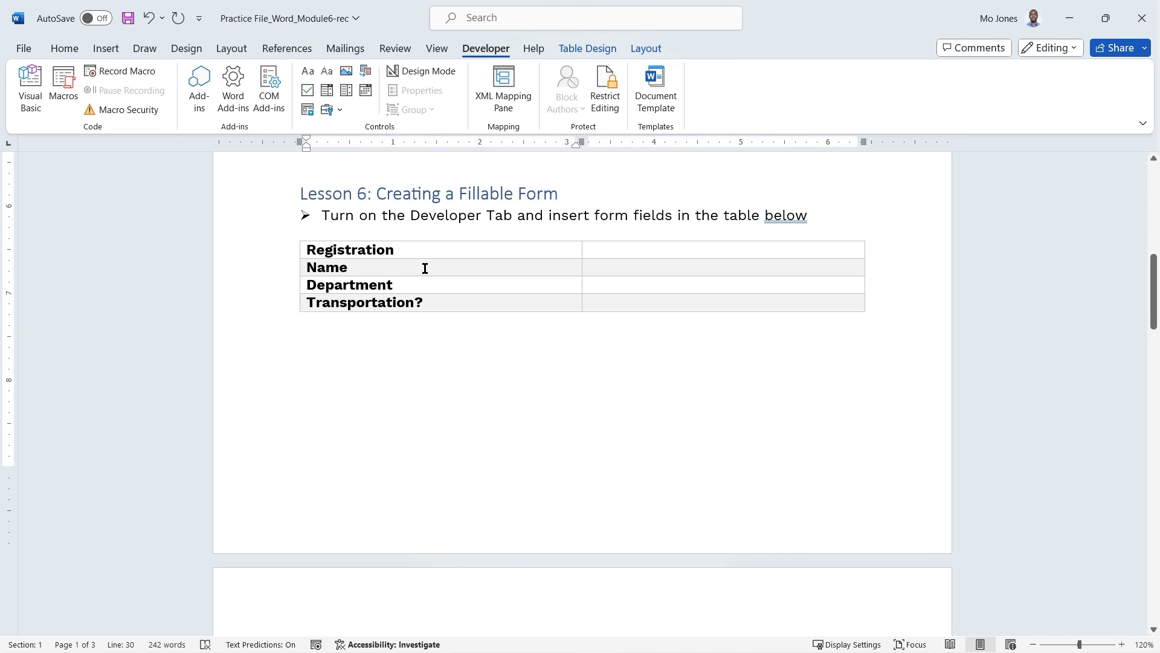
right_click(441, 304)
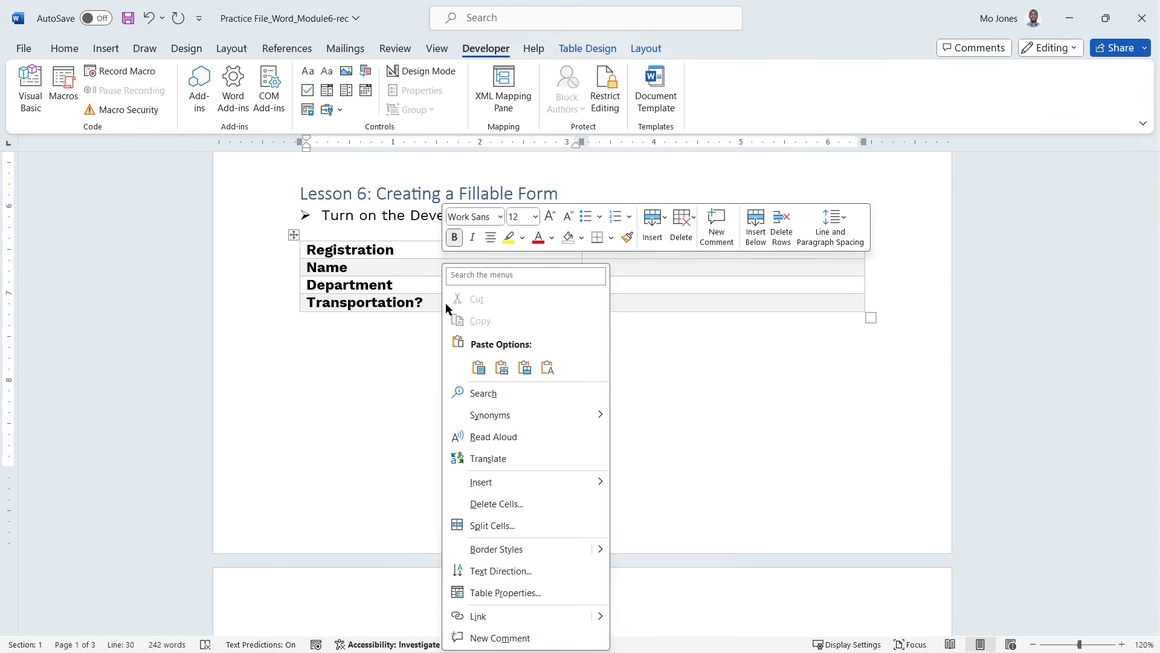
left_click(846, 302)
left_click(846, 302)
right_click(776, 300)
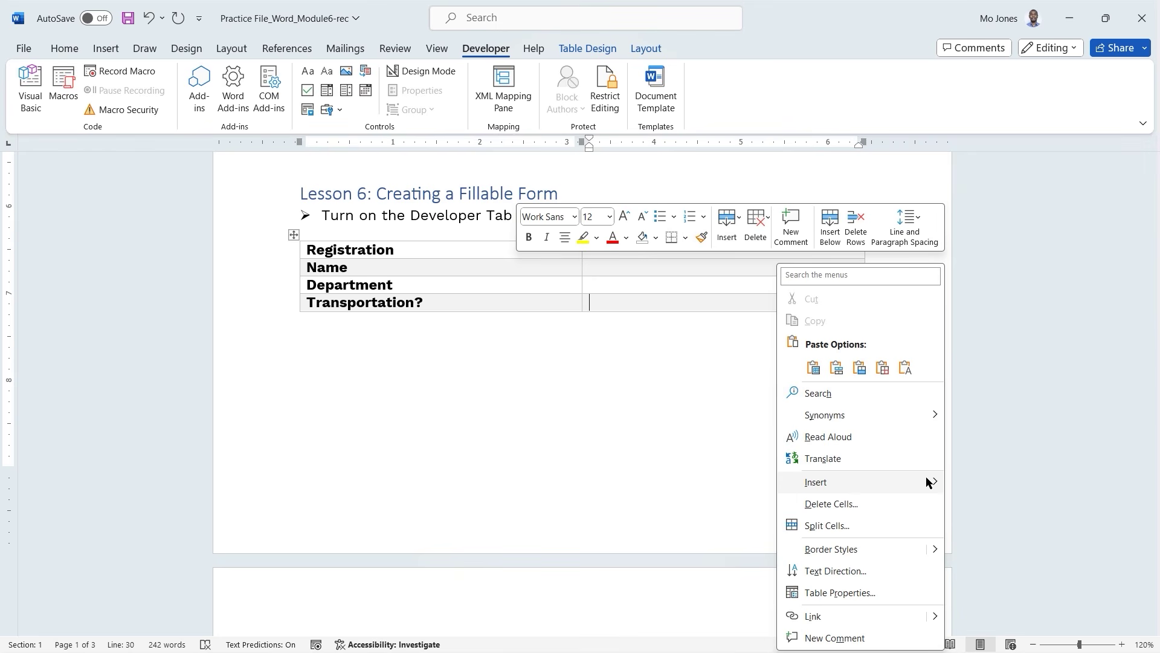
mouse_move(934, 481)
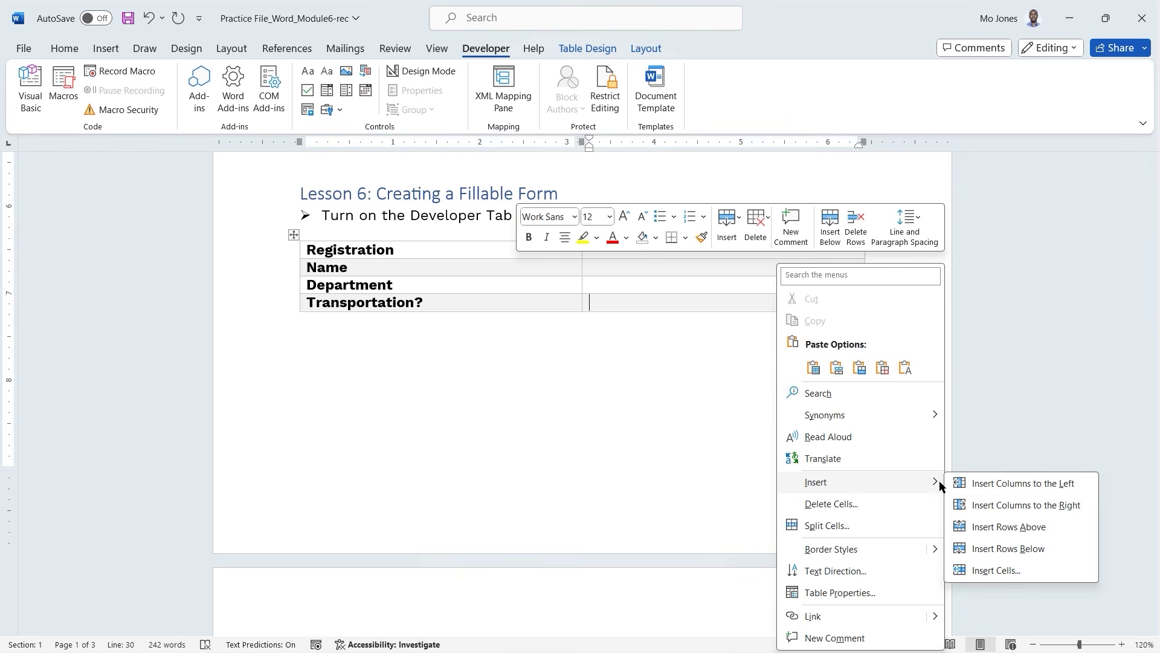
left_click(1007, 549)
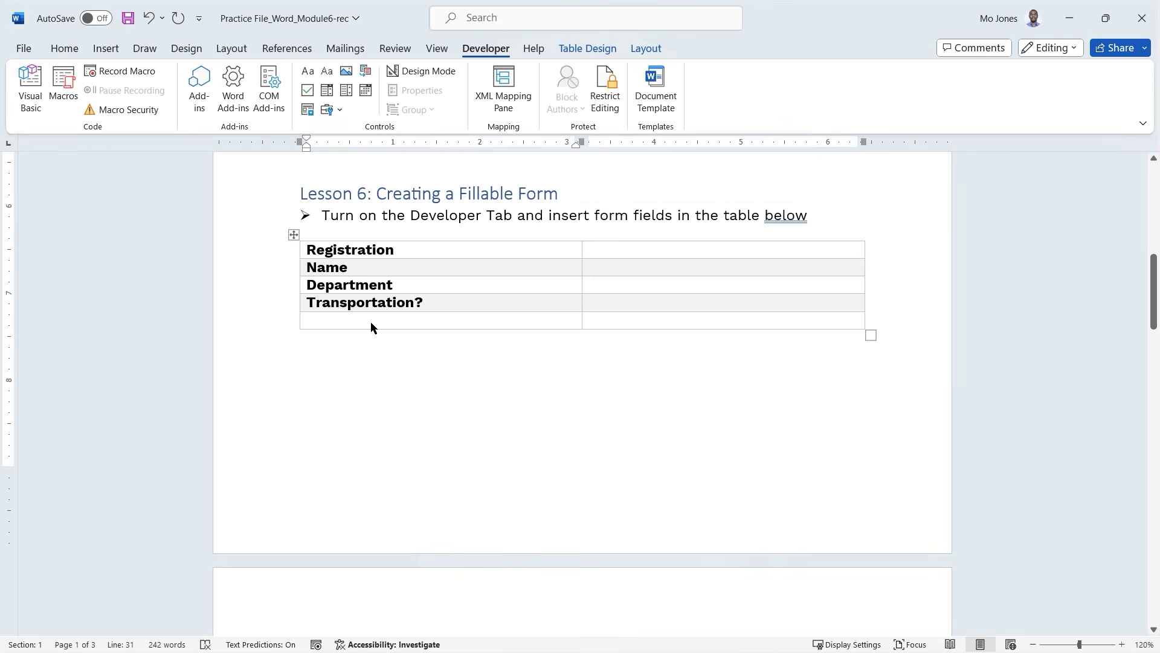
type("Date")
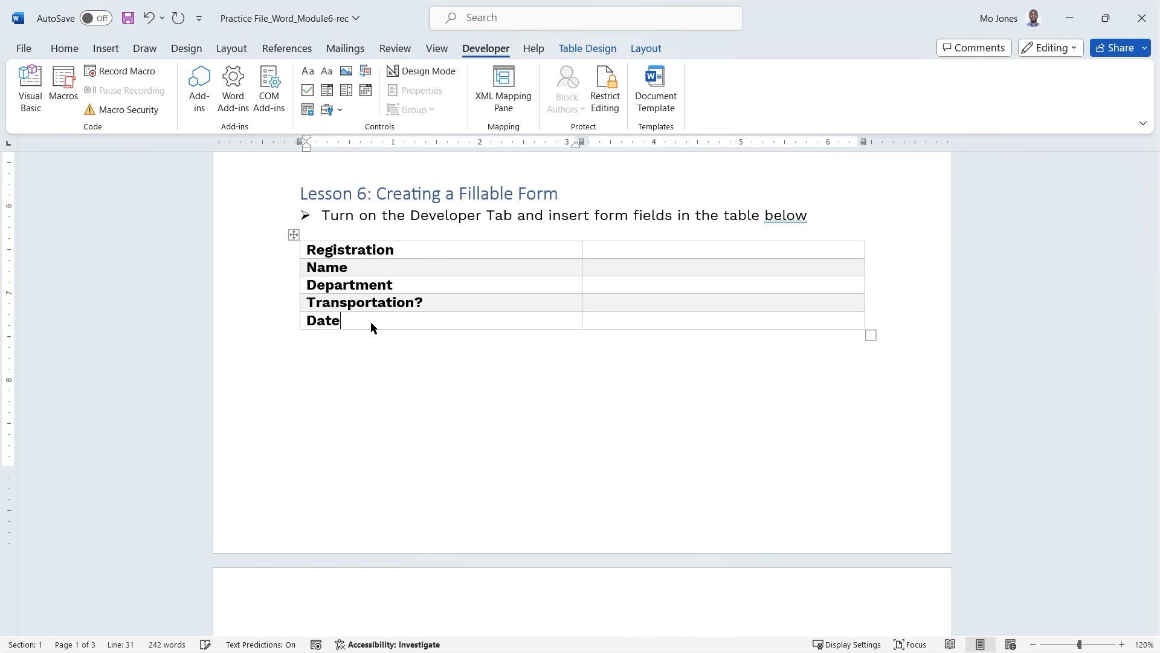
type(" Registered")
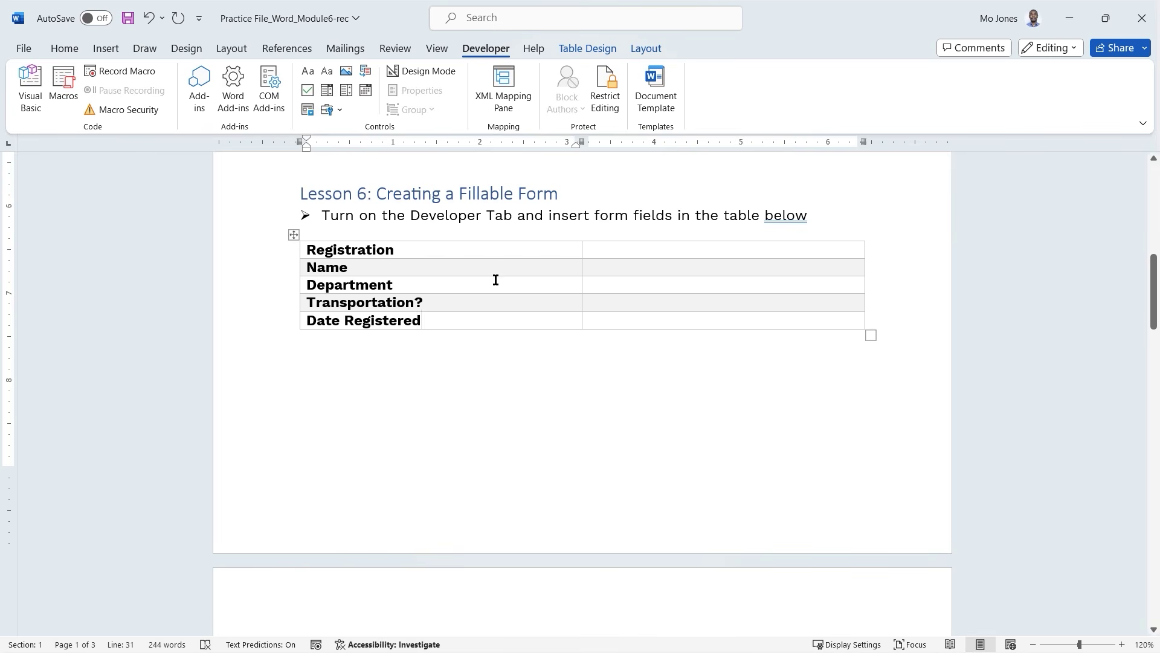
Merge the Registration row into a single cell and centre its text.
left_click_drag(568, 251, 619, 251)
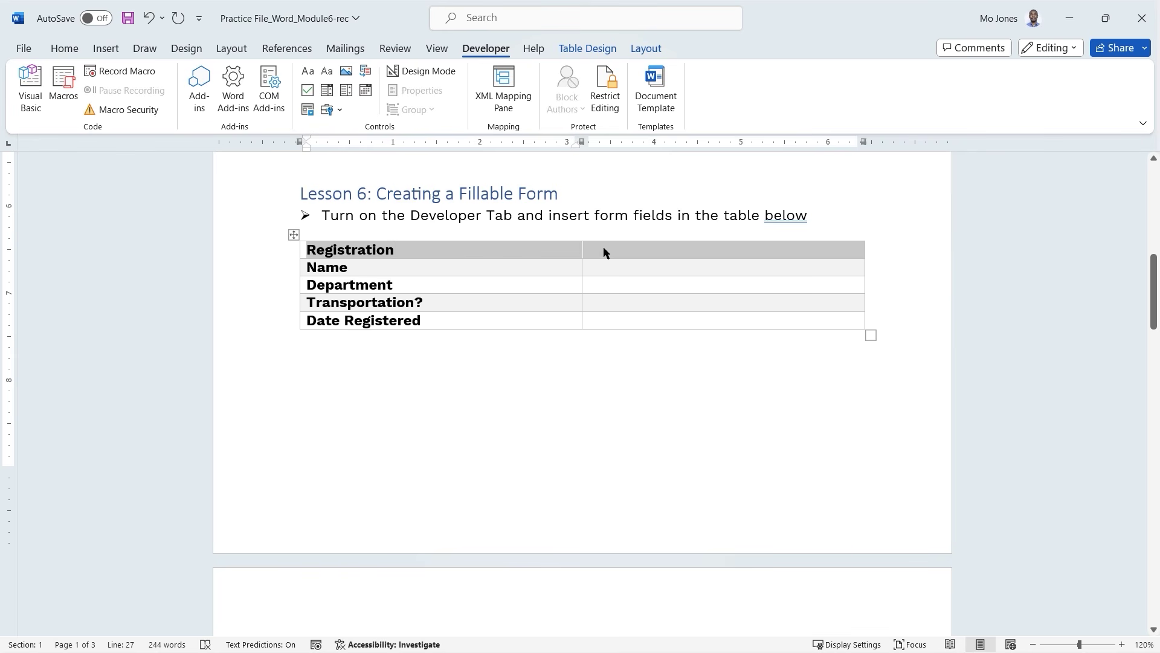
right_click(604, 248)
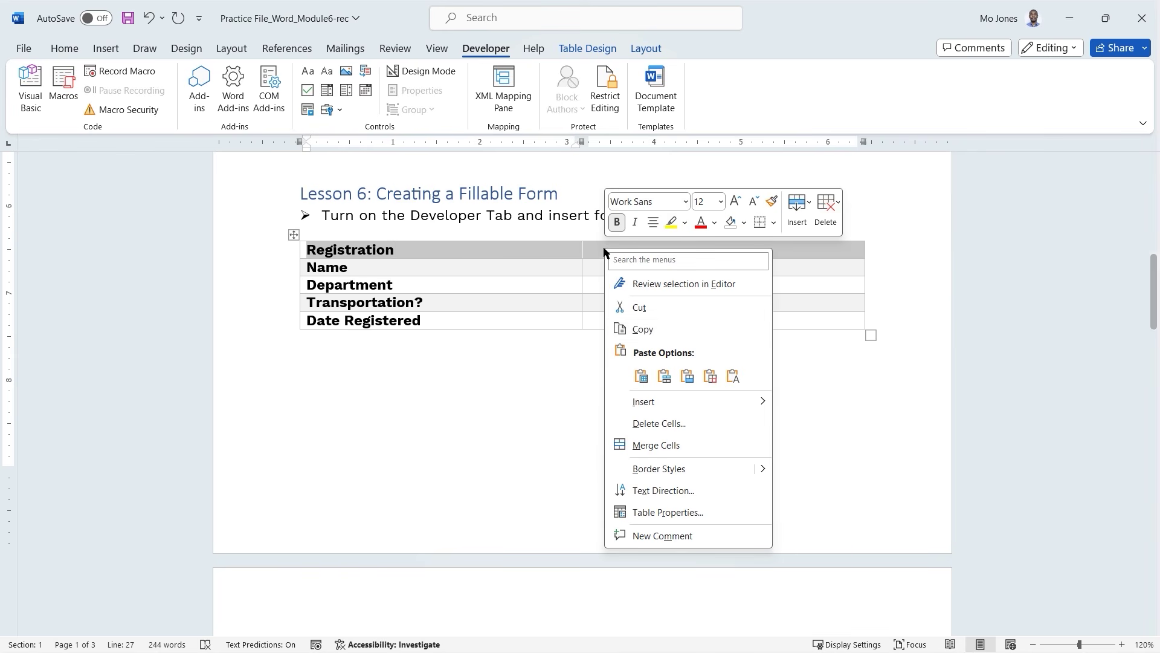
left_click(672, 447)
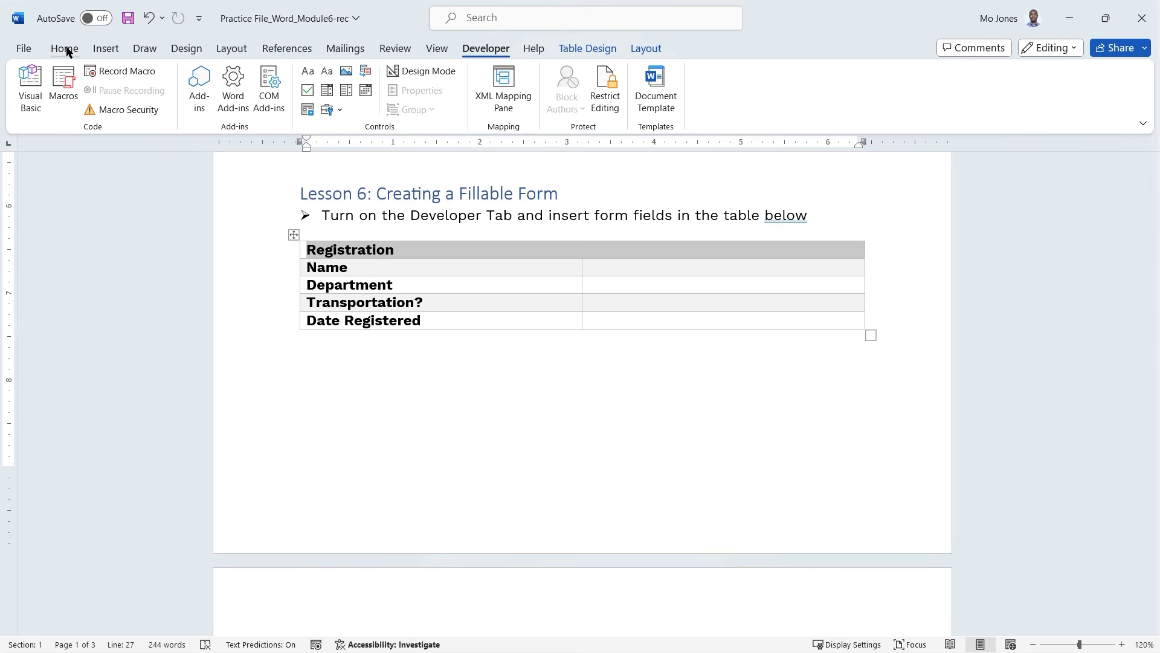
left_click(648, 50)
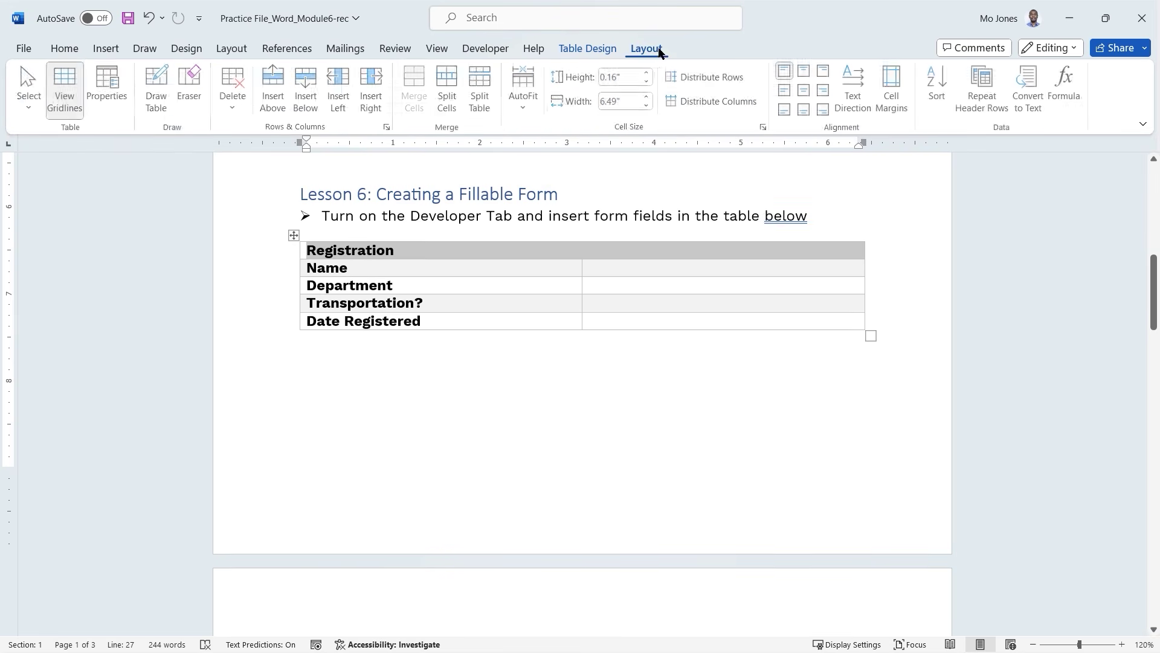
left_click(808, 92)
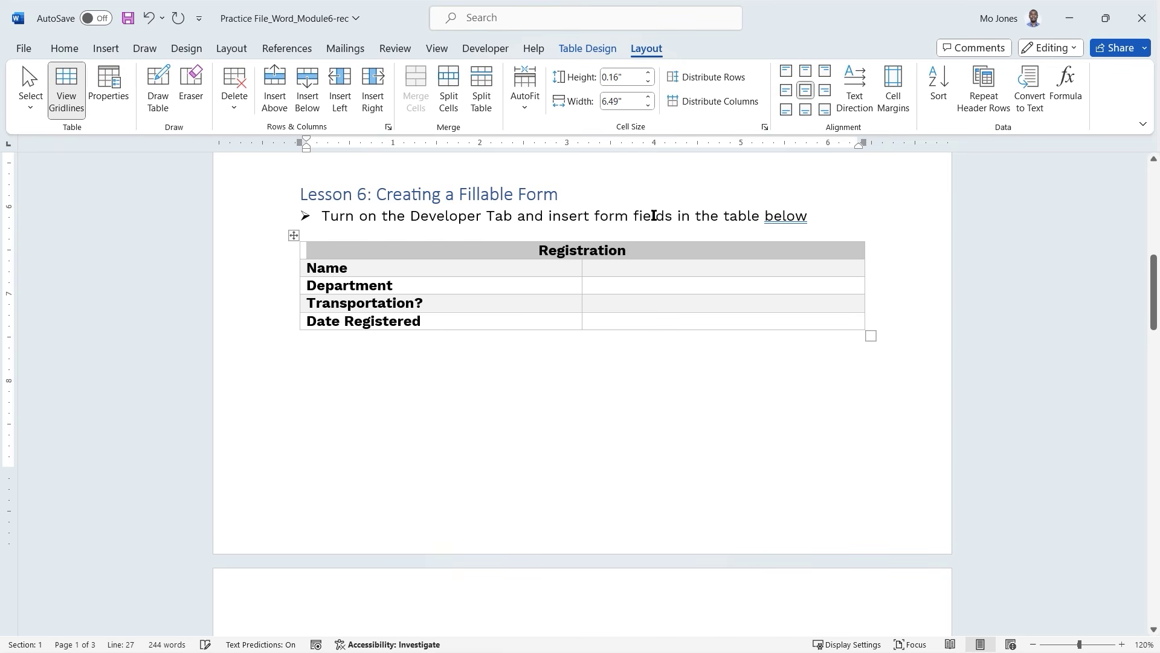
left_click(545, 272)
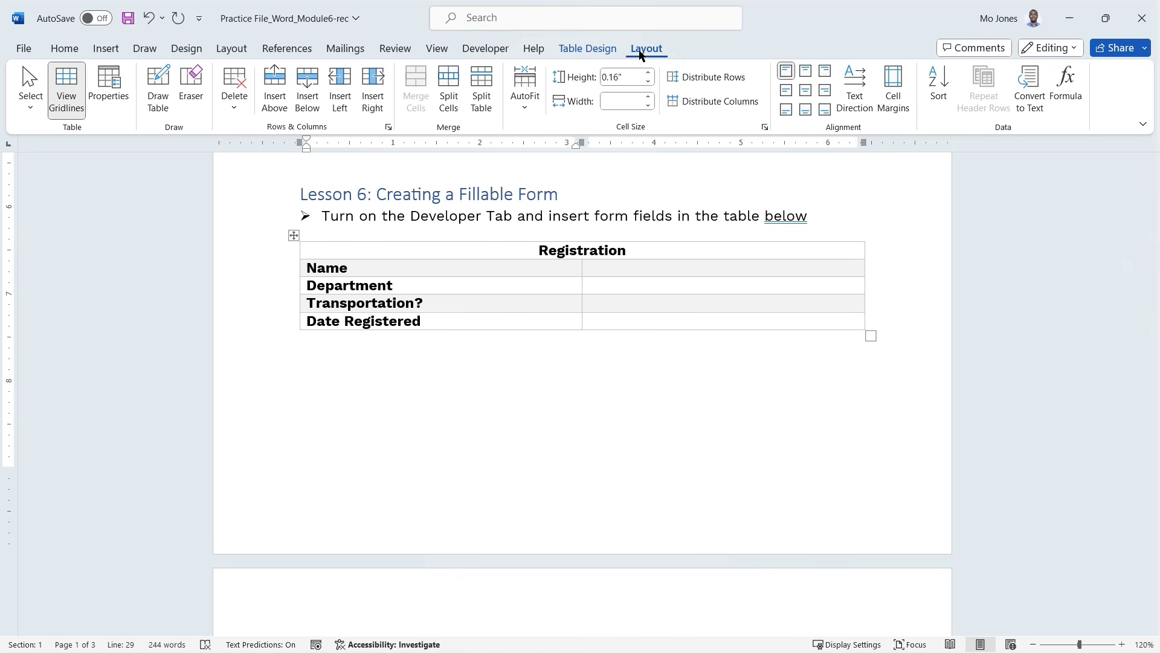
Apply the blue MyTable1 table style to the Lesson 6 table.
left_click(604, 49)
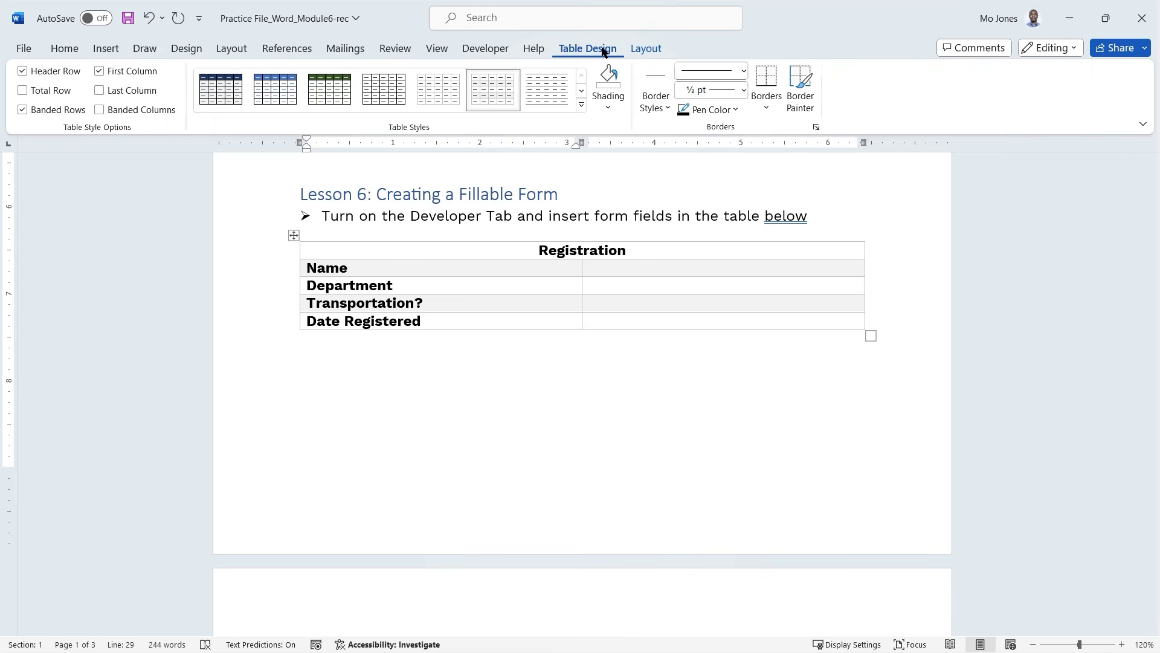
left_click(282, 94)
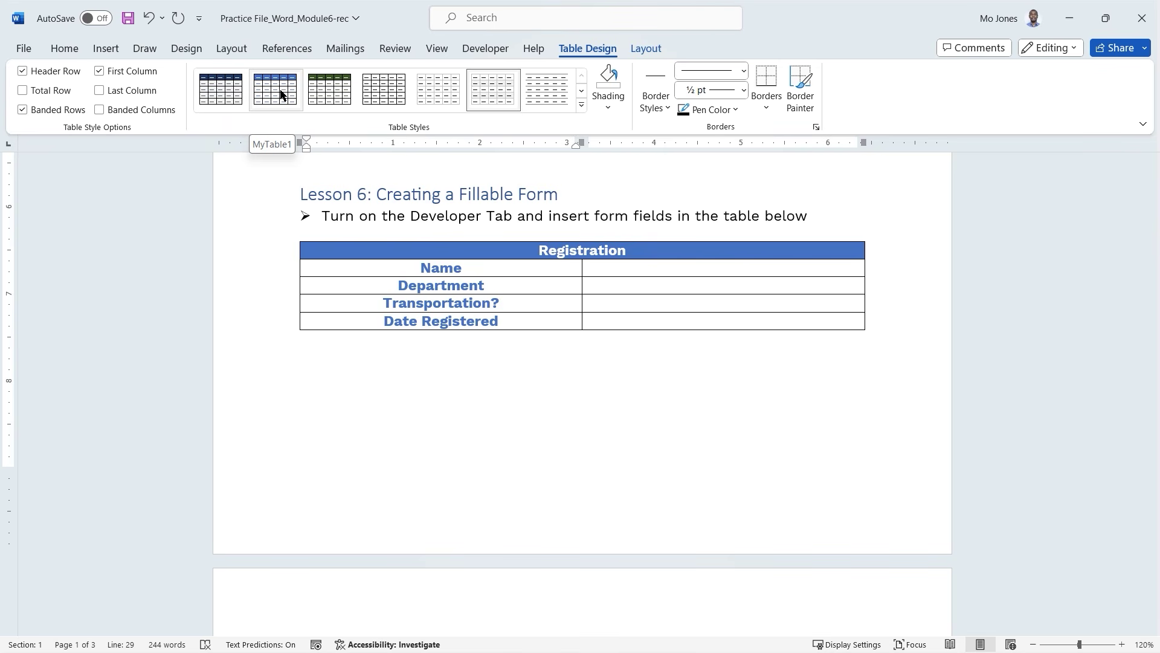
left_click(619, 273)
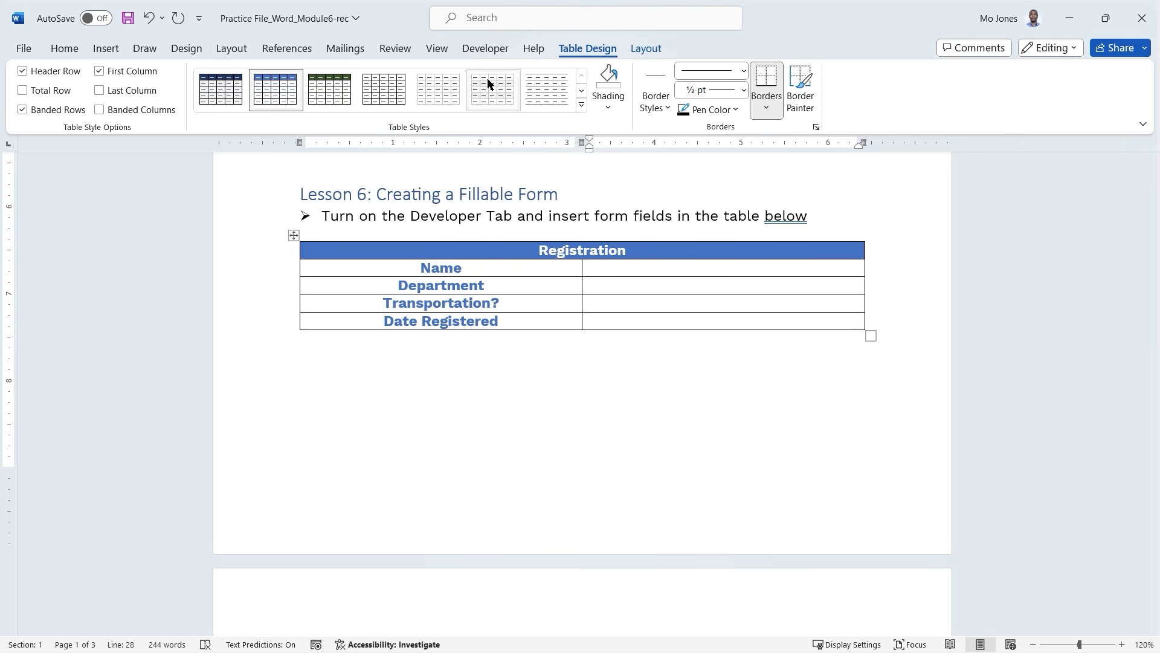
left_click(487, 49)
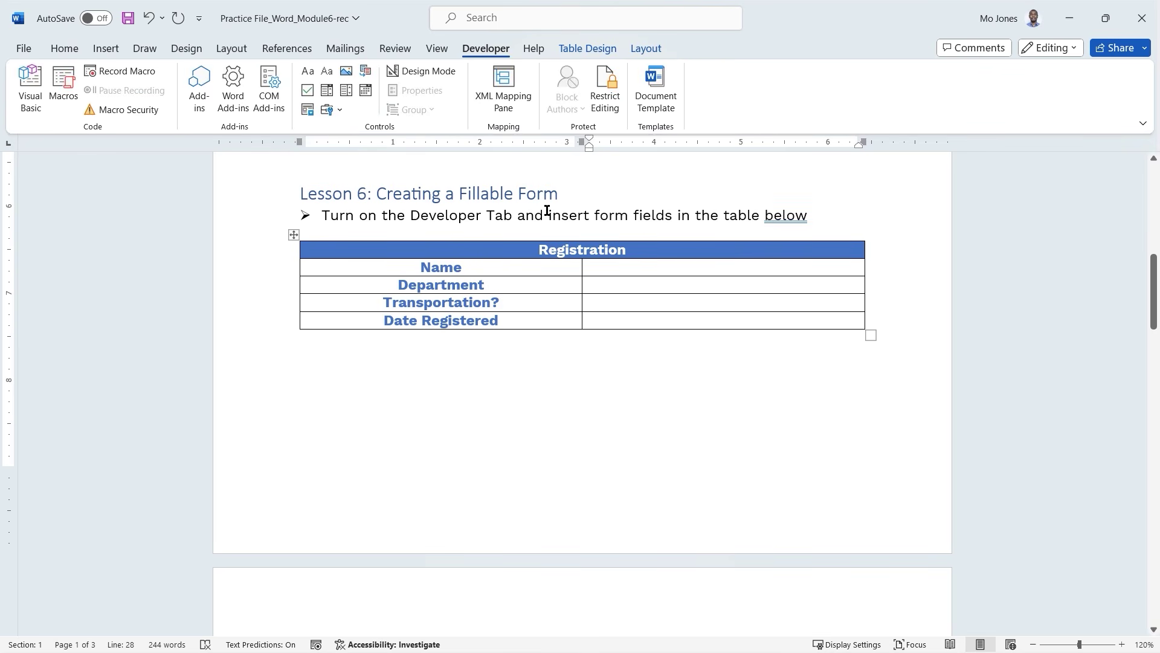
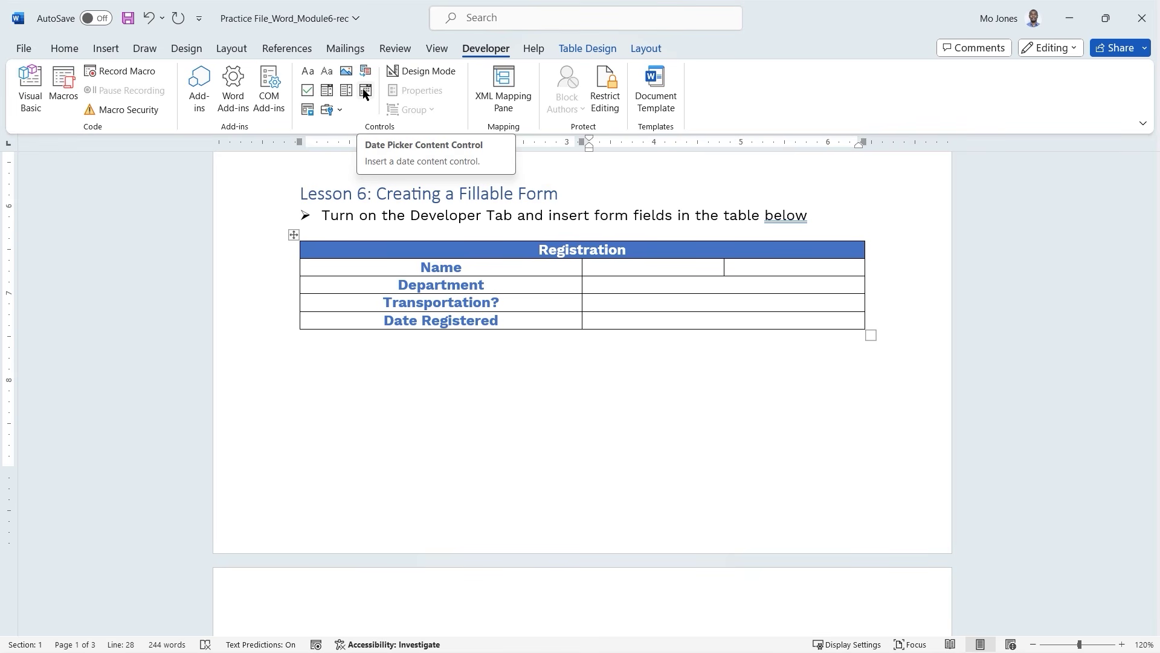
Insert a plain text content control into the Name value cell of the Registration table.
left_click(337, 111)
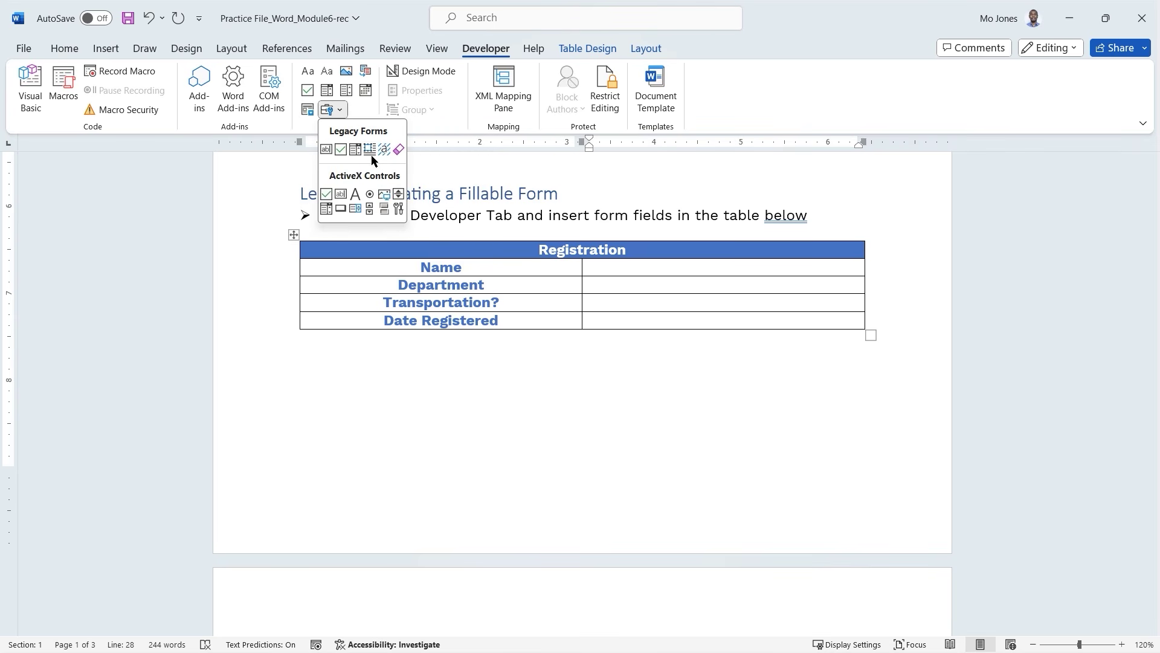
left_click(365, 112)
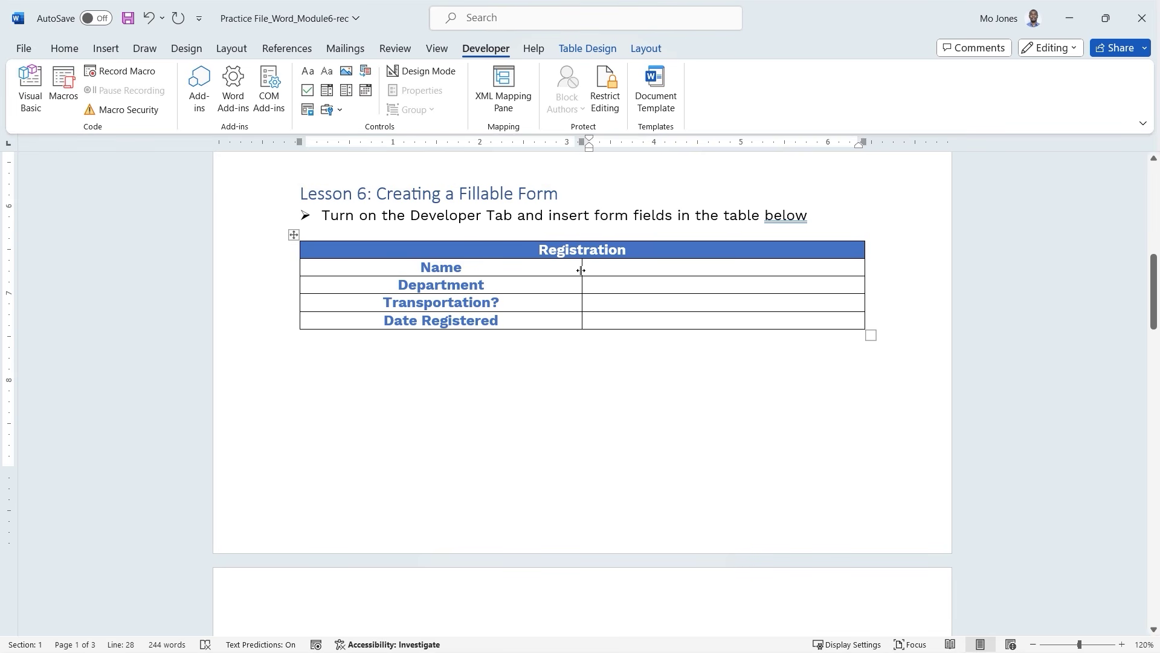
left_click_drag(580, 270, 580, 266)
left_click(601, 267)
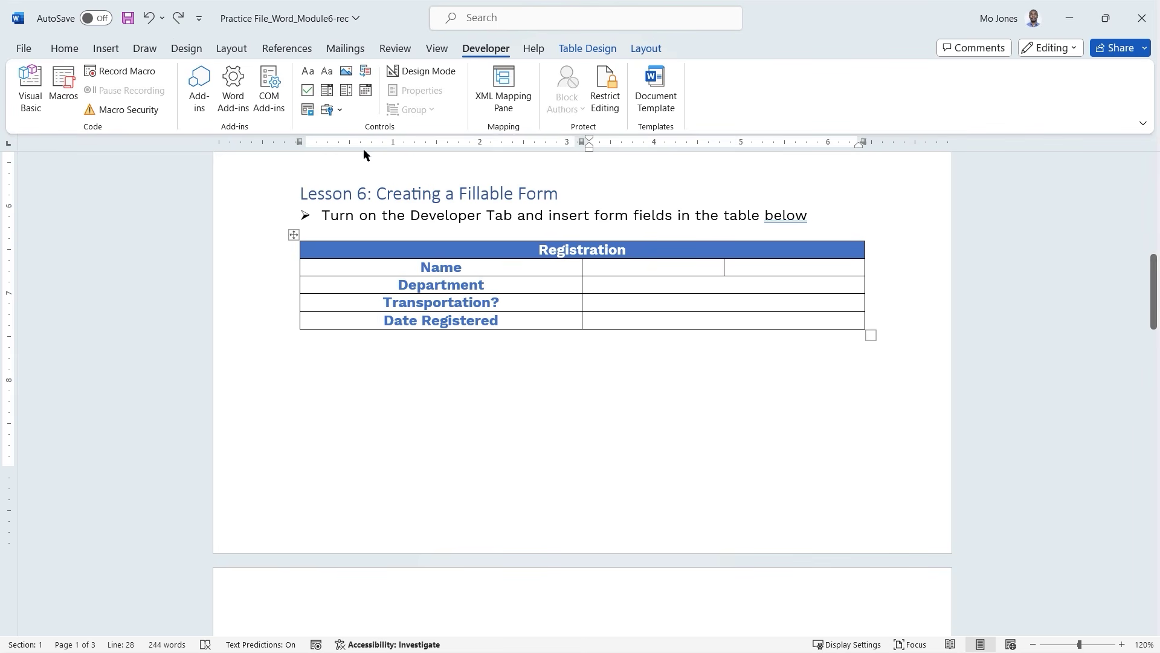
left_click(308, 72)
left_click(647, 291)
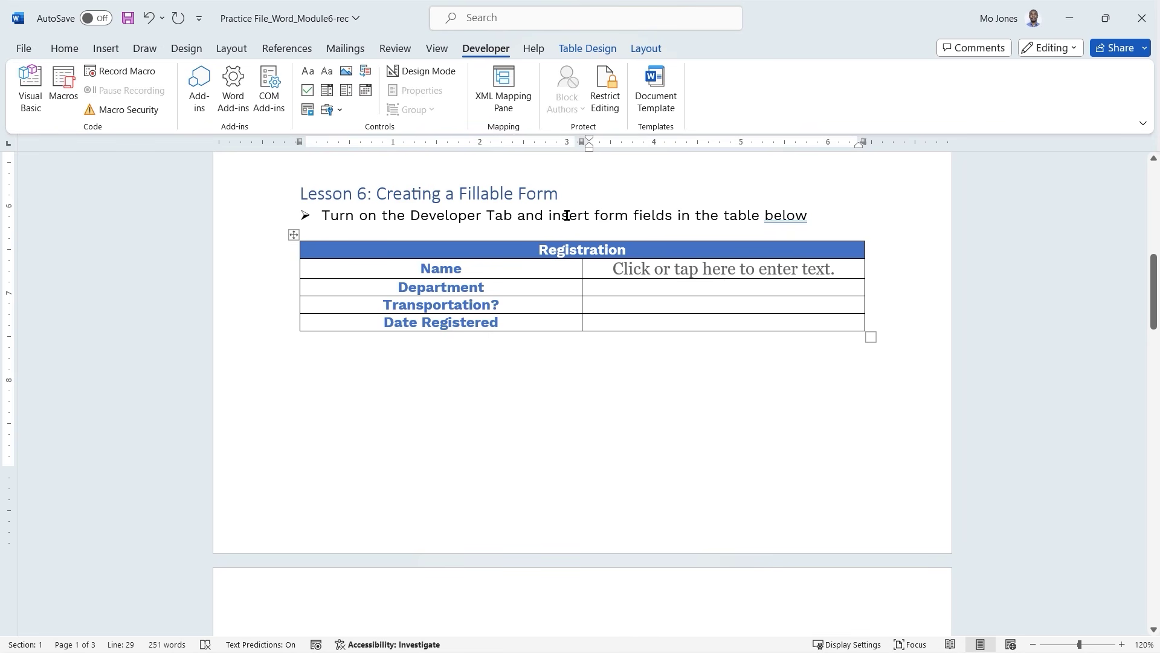
Insert a drop-down list content control into the Department value cell.
left_click(347, 91)
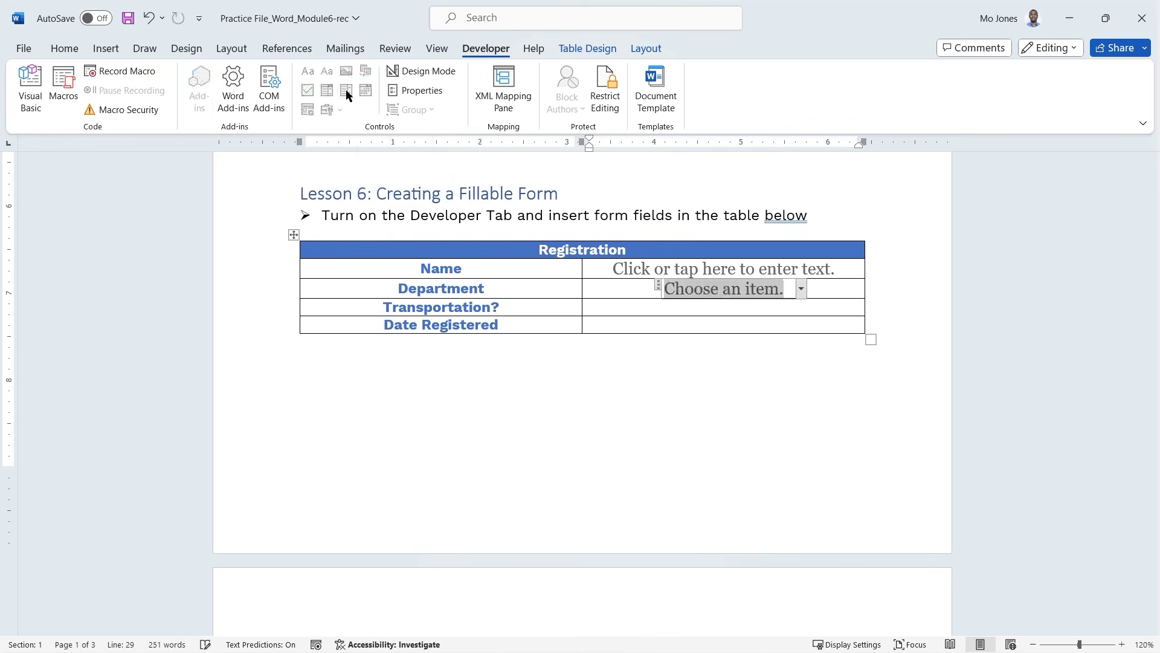
left_click(801, 289)
left_click(803, 291)
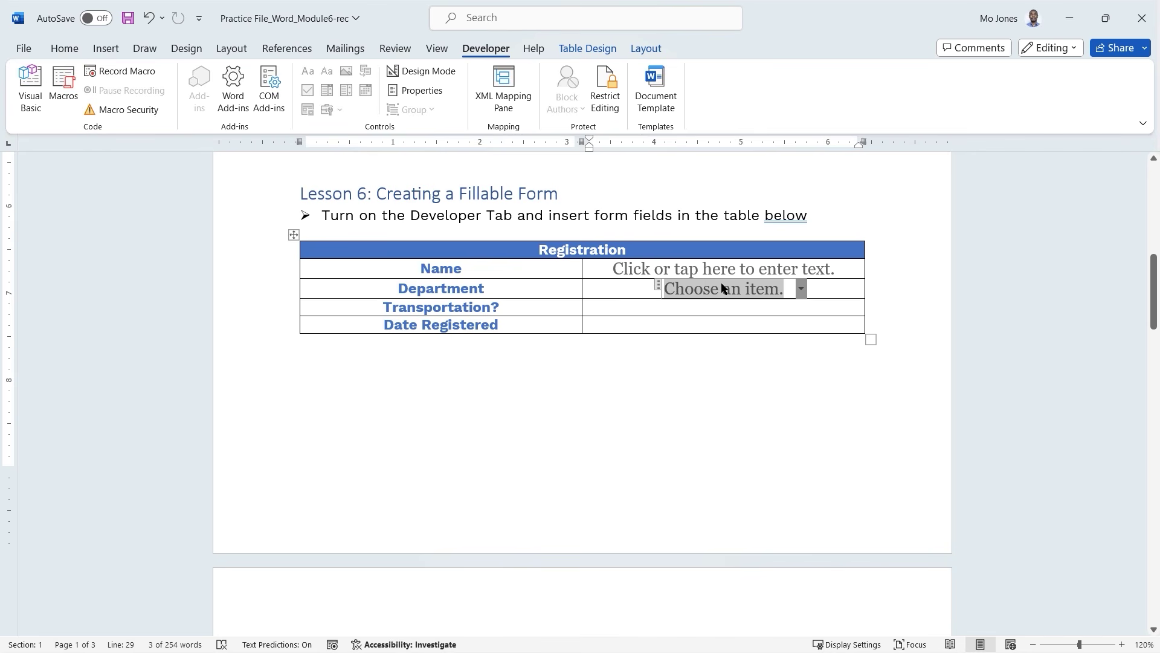
right_click(676, 291)
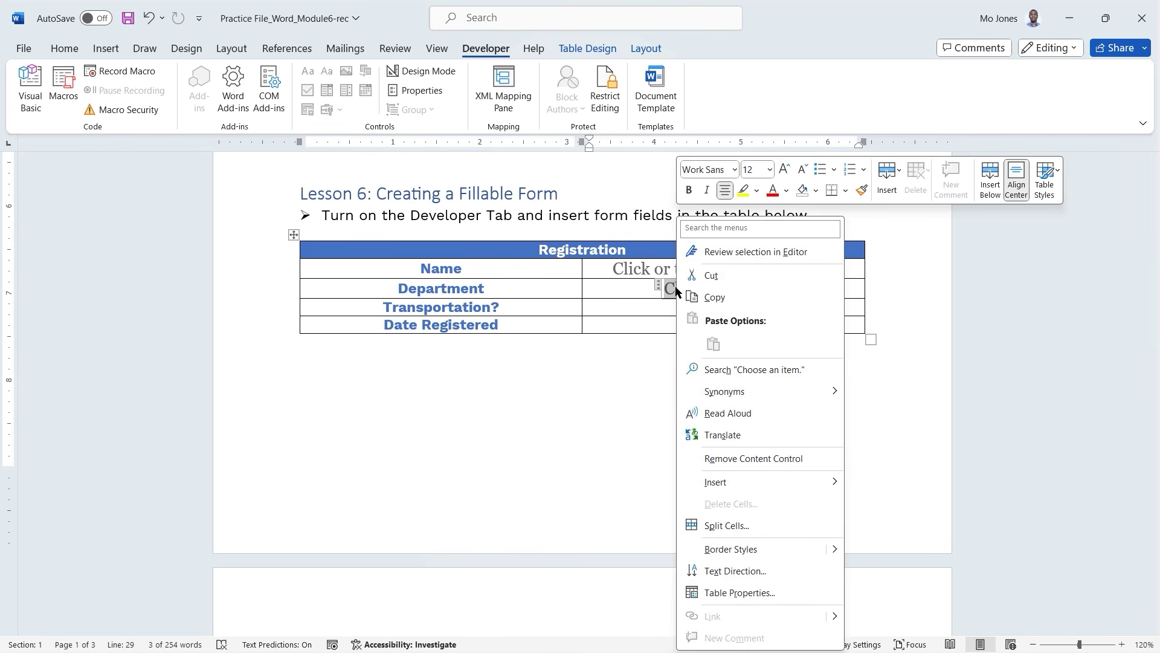
key("Escape")
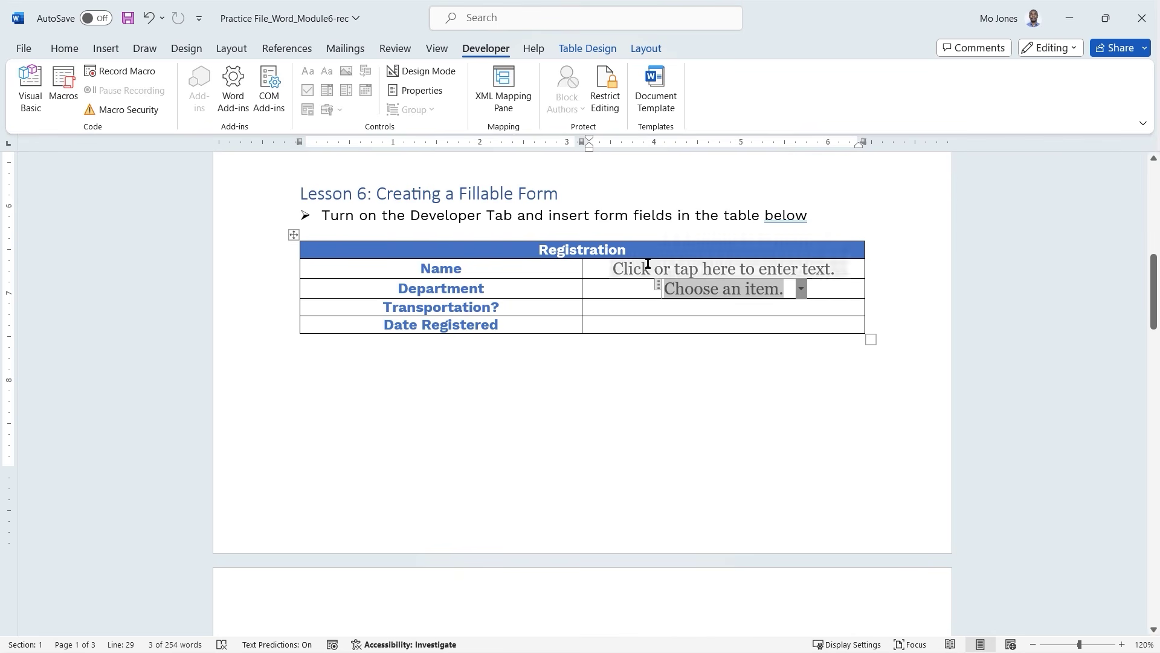
left_click(423, 92)
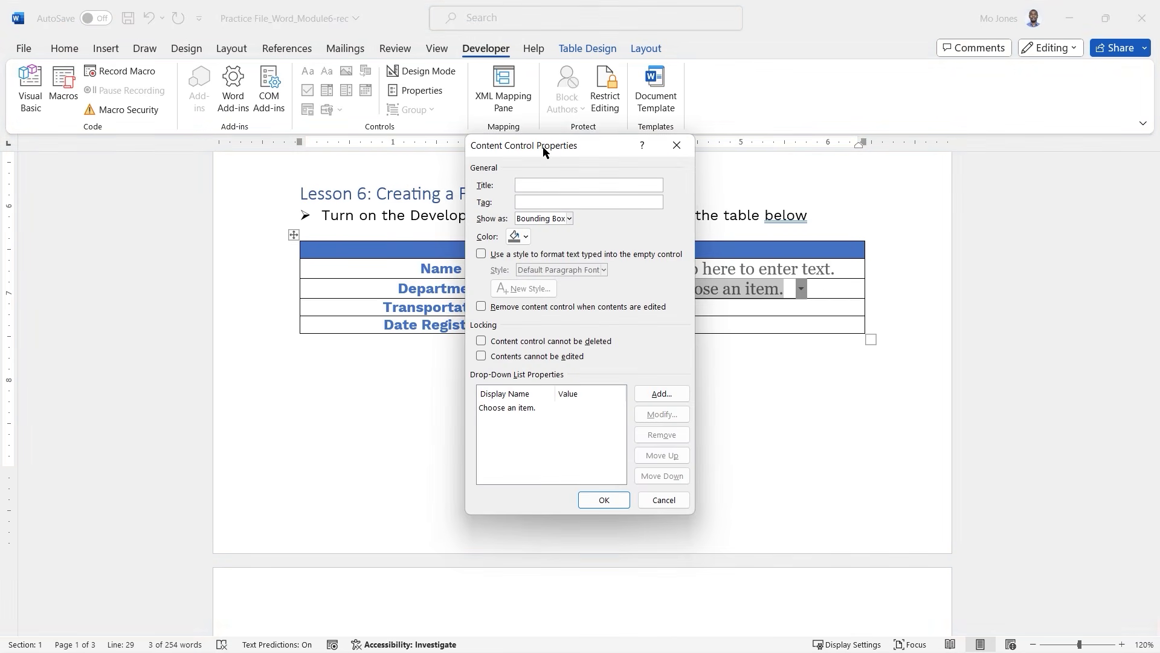
left_click_drag(543, 146, 386, 165)
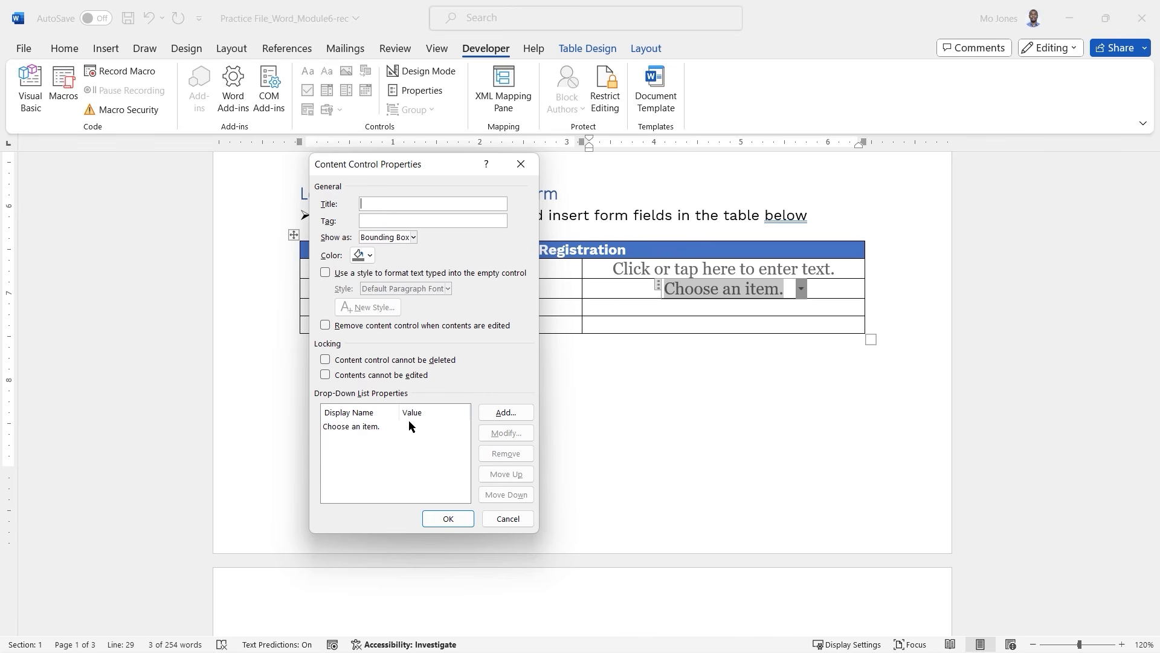
left_click_drag(436, 165, 945, 180)
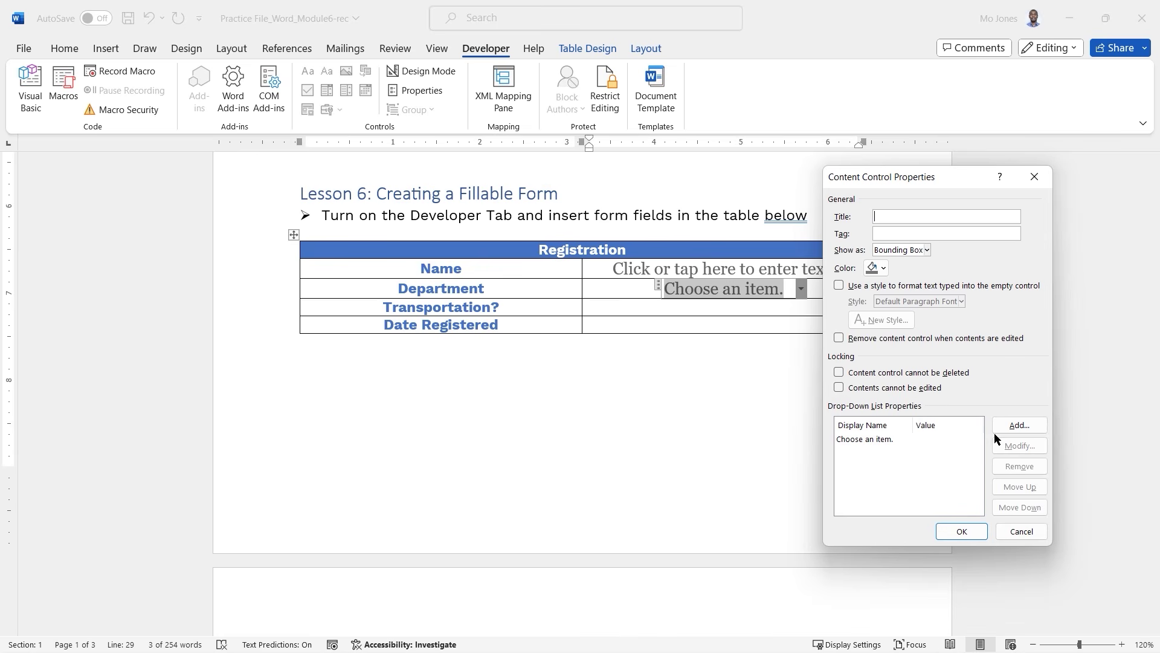
Add OIT, HRS, ADM and MKT as the Department drop-down choices and apply them.
left_click(1019, 425)
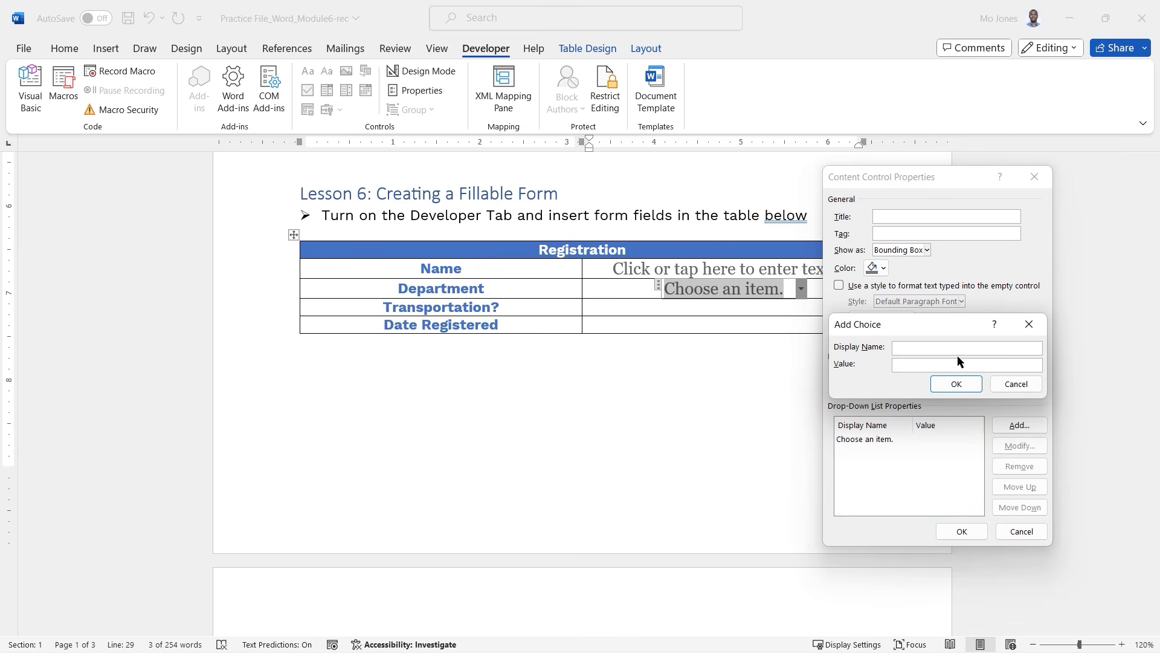
type("OIT")
left_click(958, 386)
left_click(1019, 425)
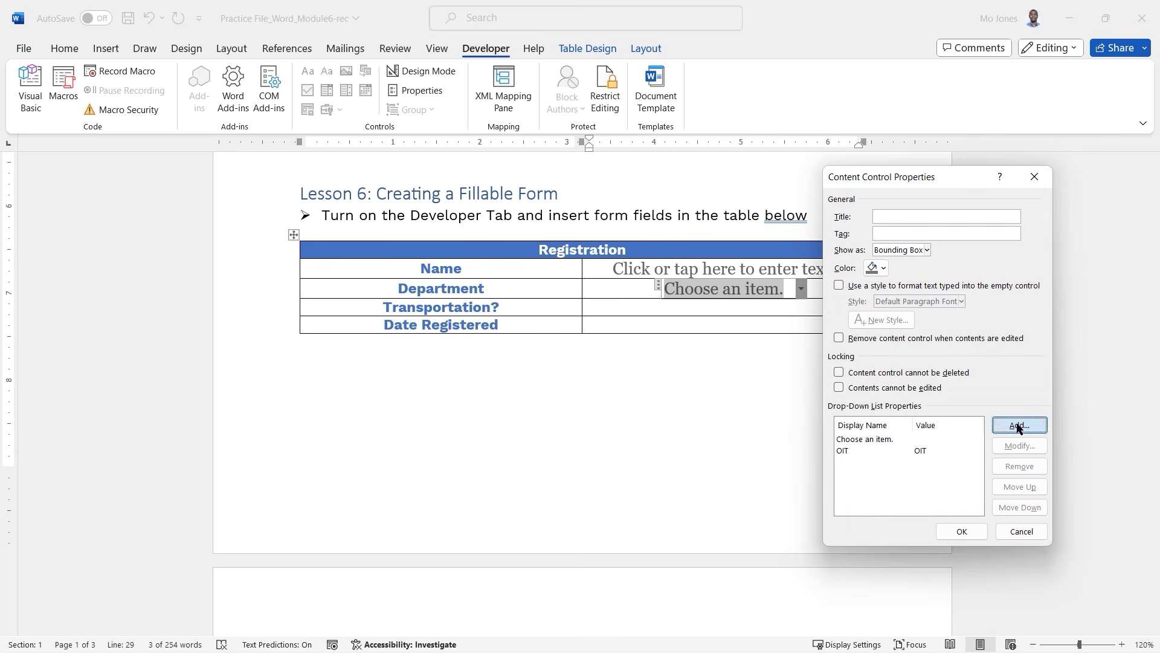
type("HRS")
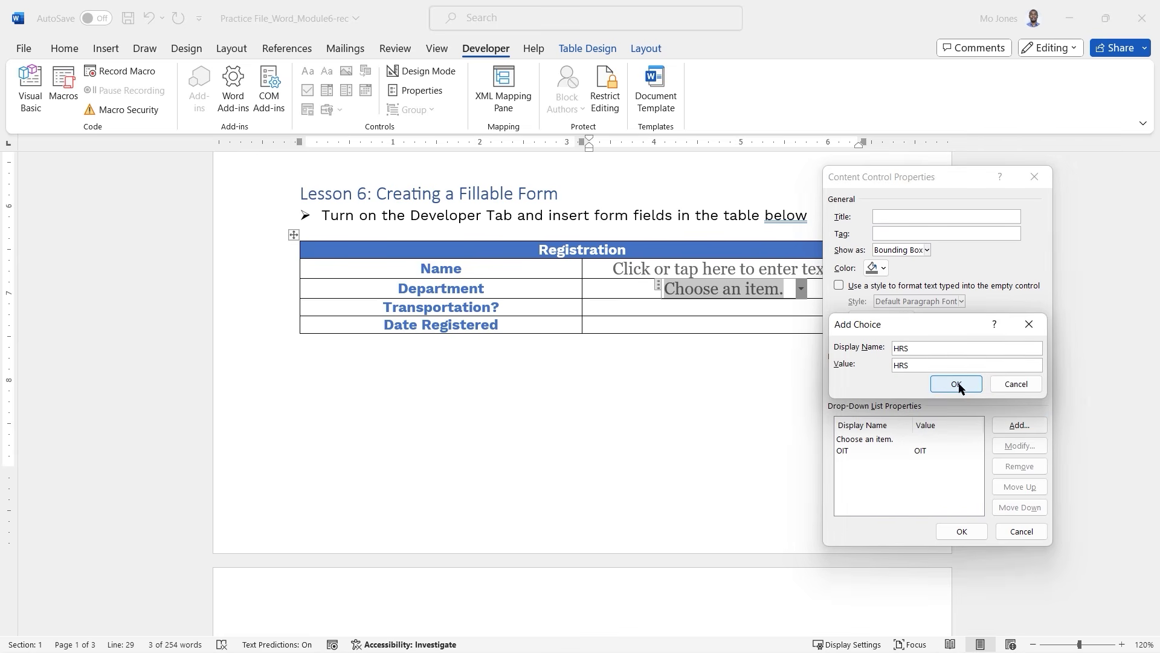
left_click(957, 385)
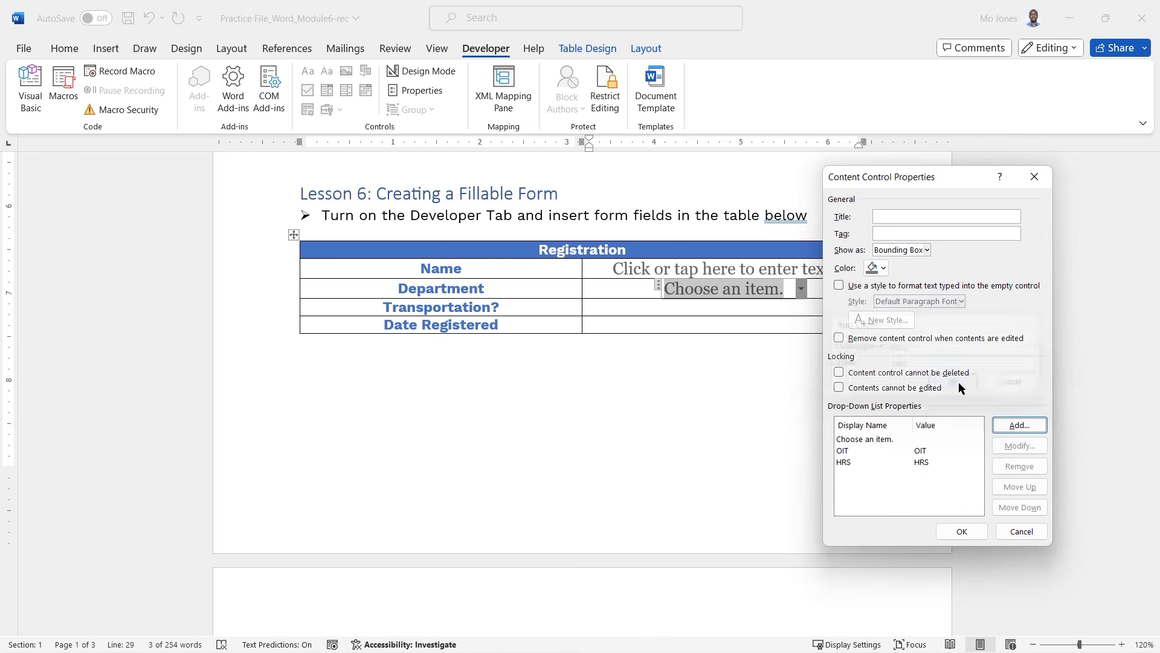
left_click(1019, 427)
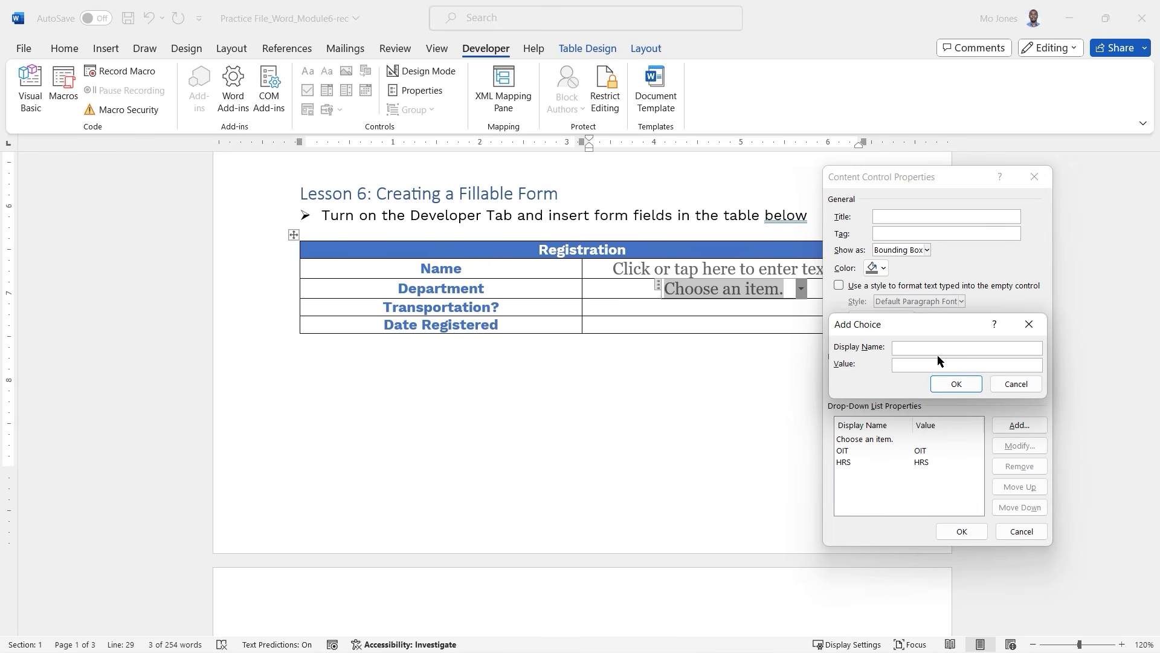
type("ADM")
left_click(957, 384)
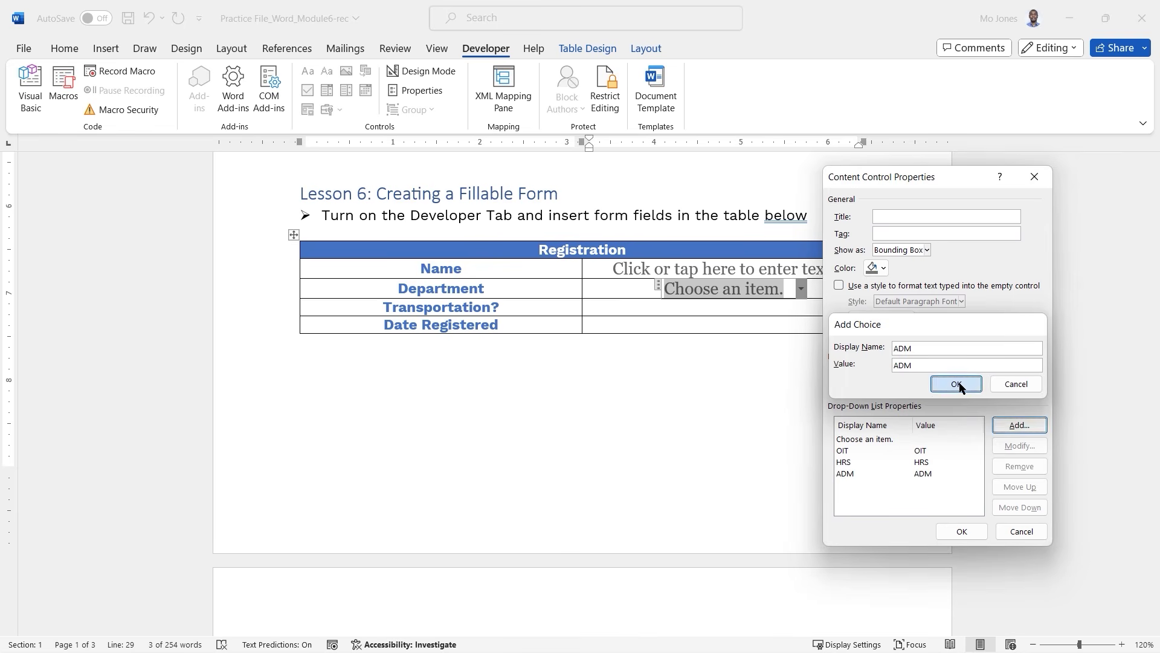
left_click(1025, 427)
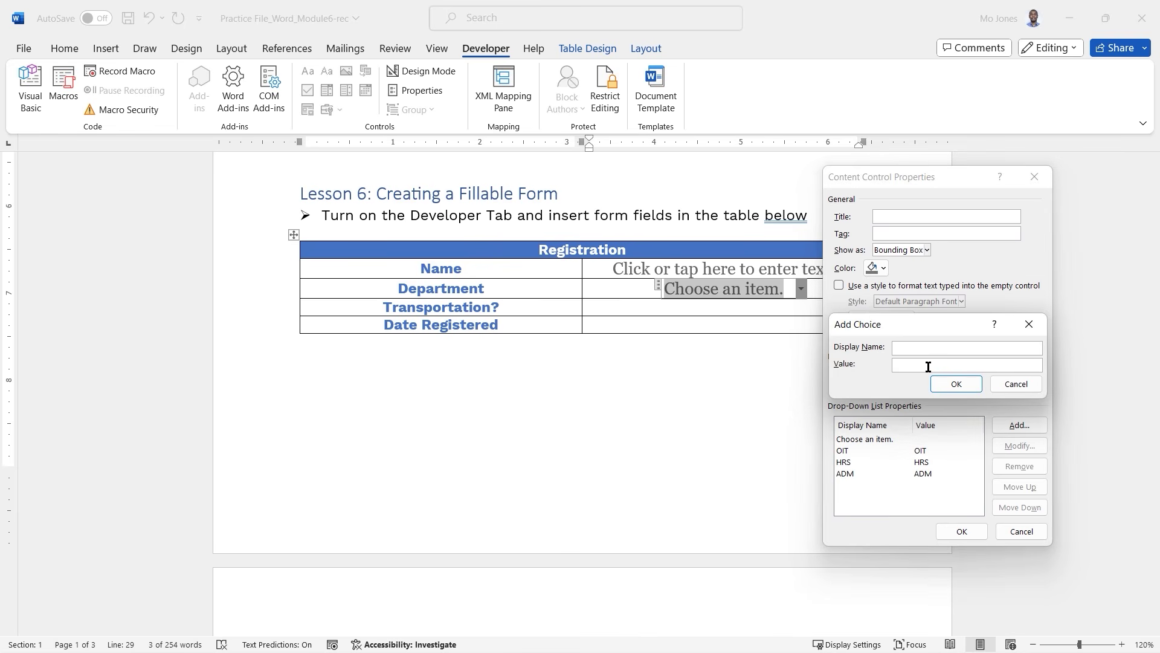
type("M")
left_click(956, 384)
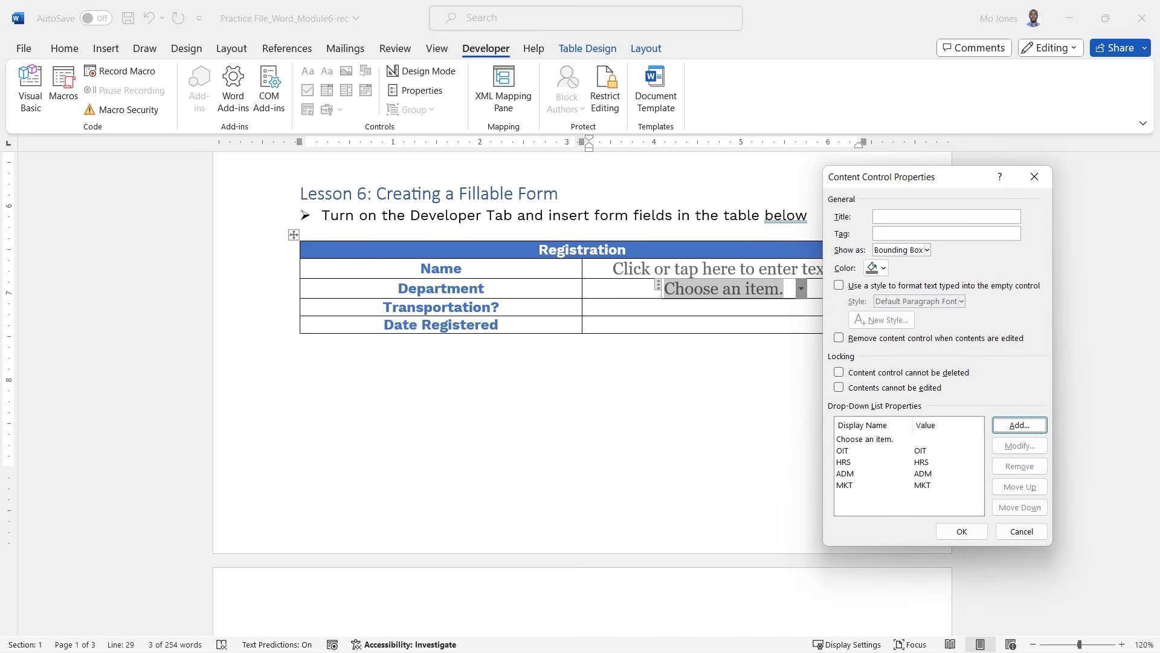
left_click(961, 531)
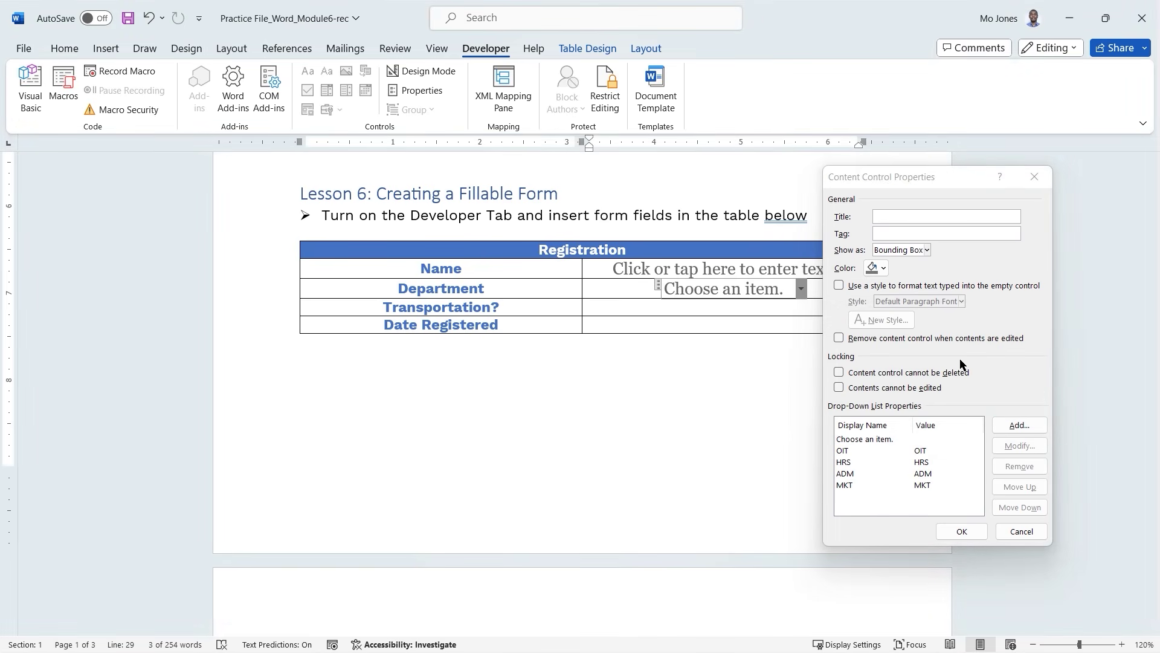
left_click(961, 531)
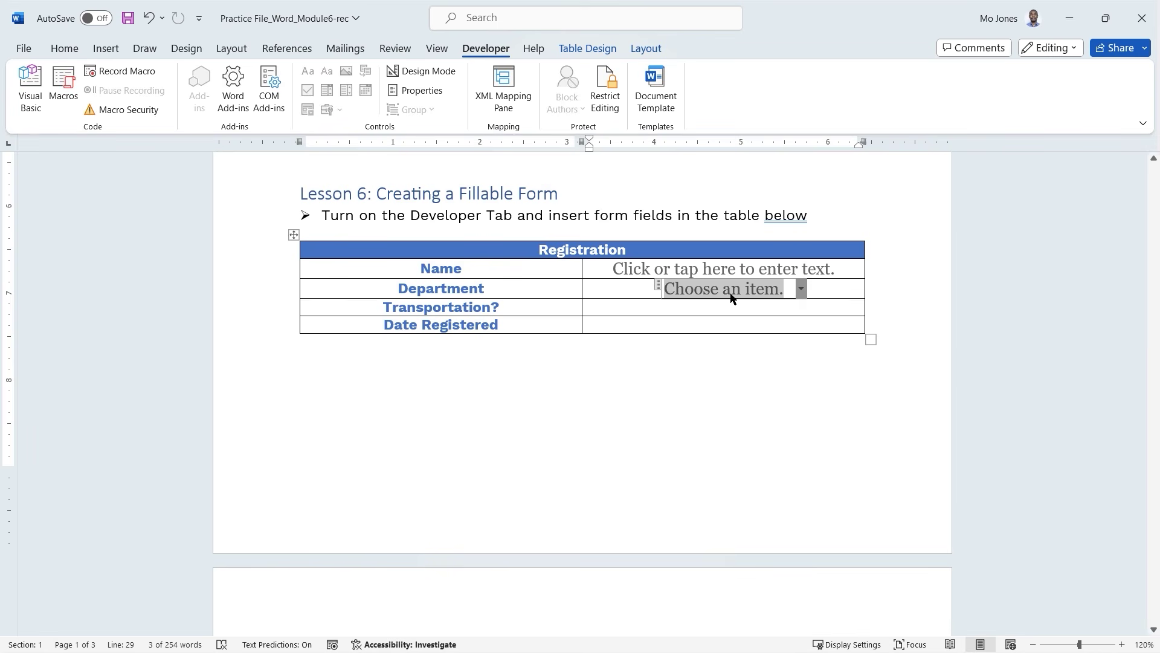
left_click(619, 308)
left_click(764, 296)
Add an unticked check box to Transportation? and a date picker to Date Registered.
left_click(801, 291)
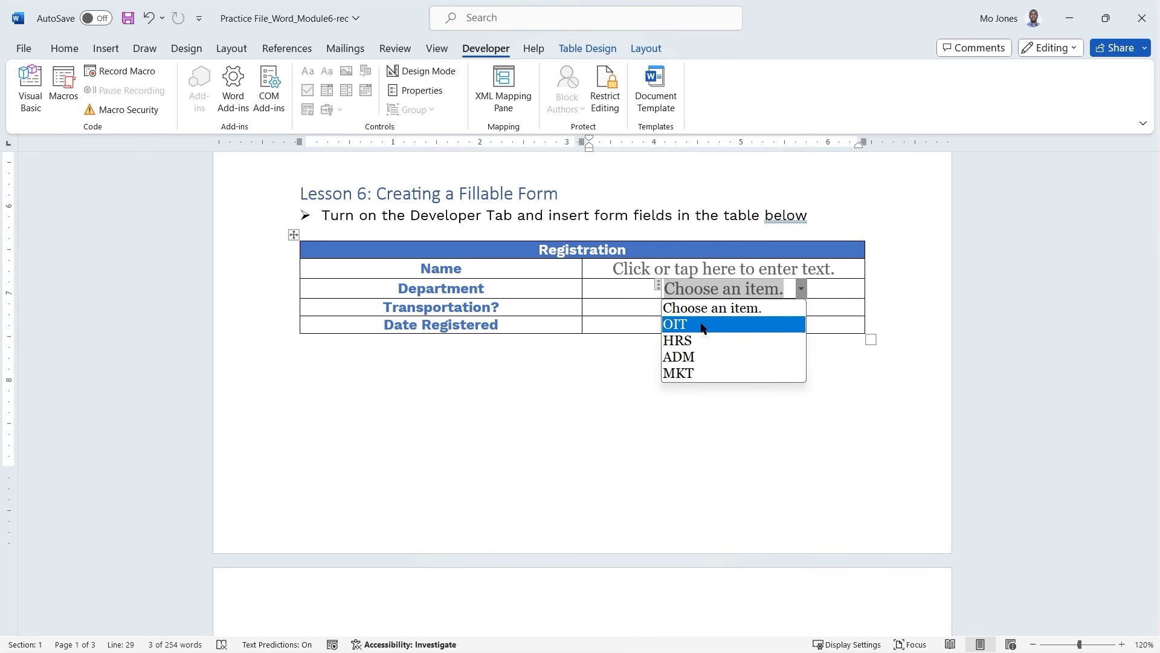
left_click(646, 307)
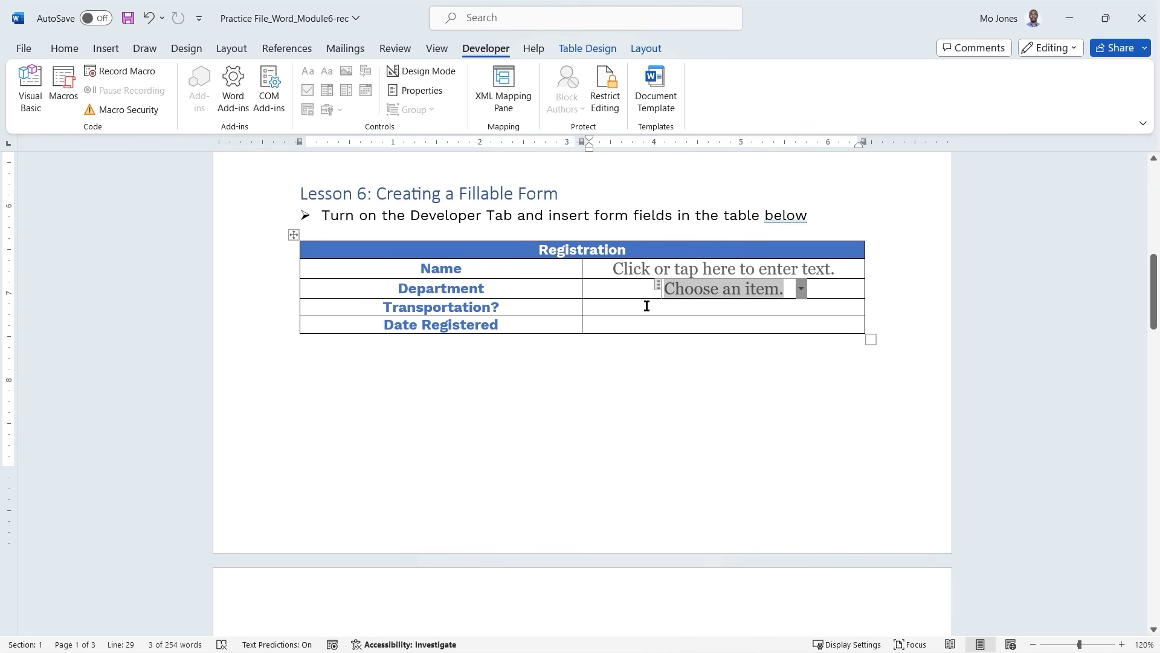
left_click(671, 310)
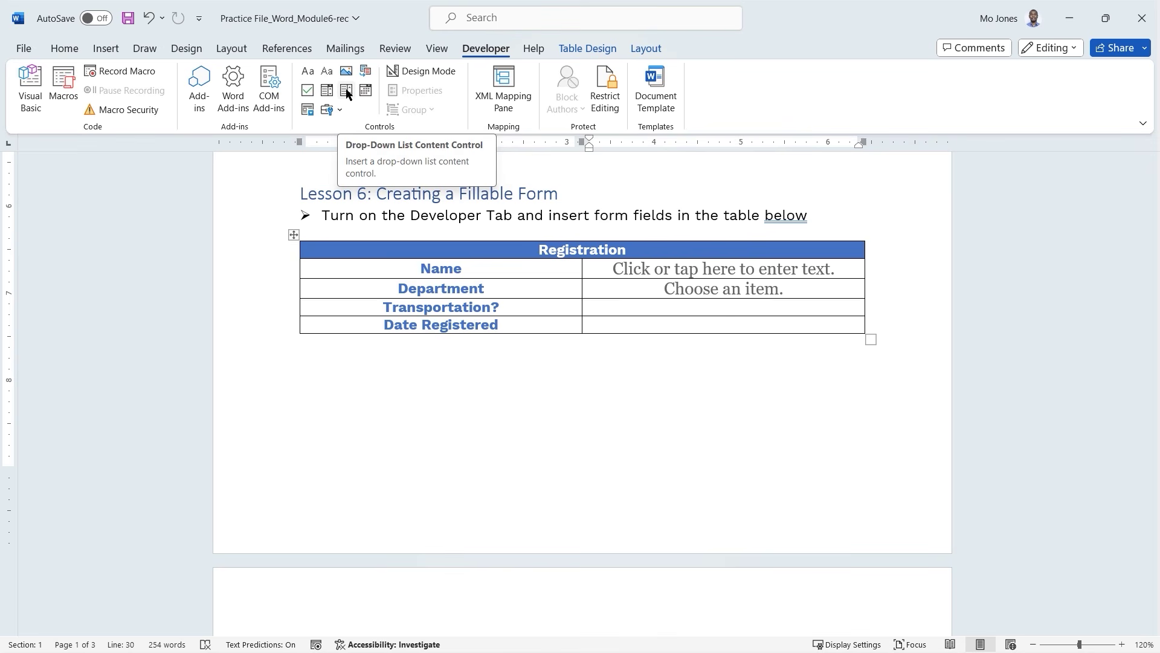
left_click(309, 93)
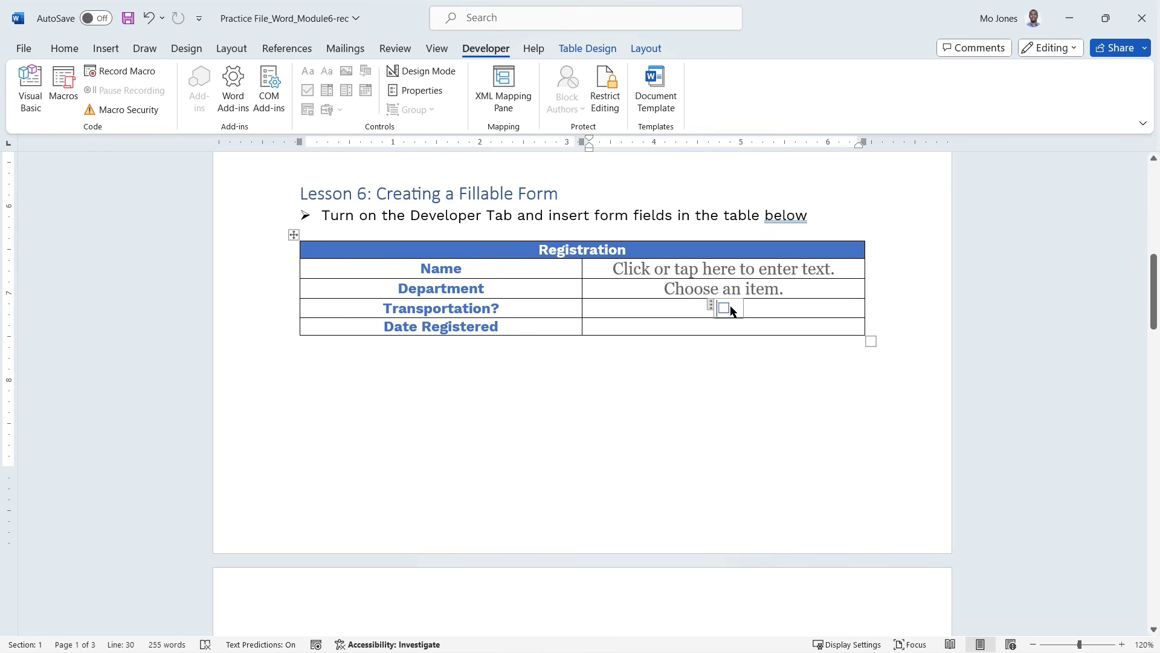
left_click(731, 328)
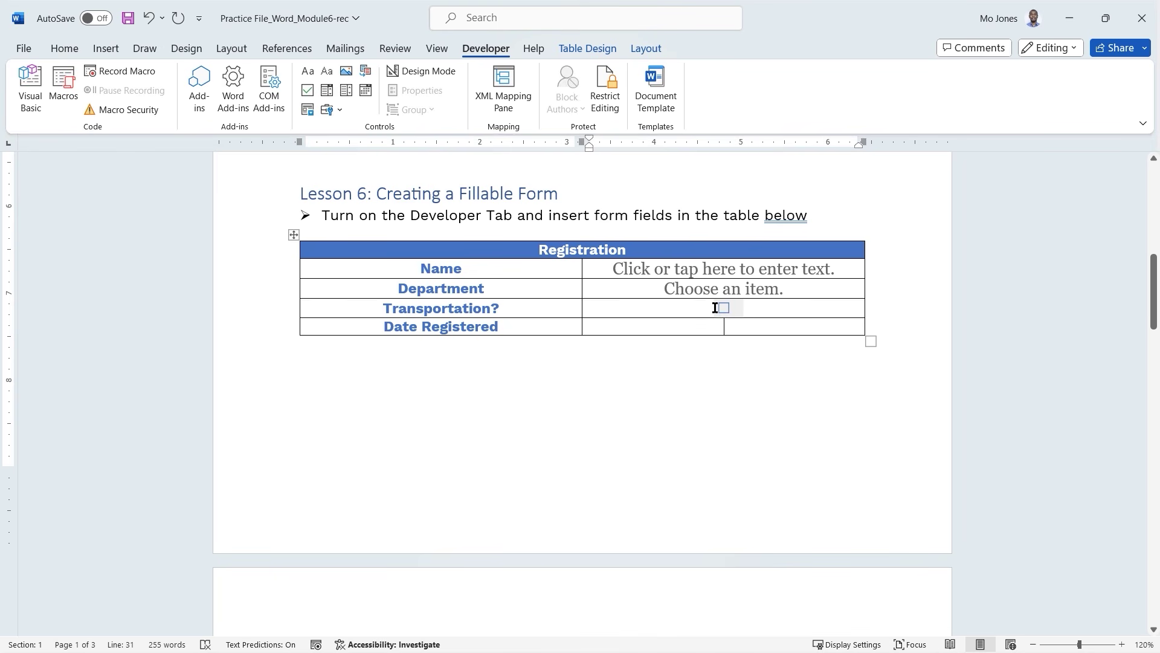
left_click(719, 308)
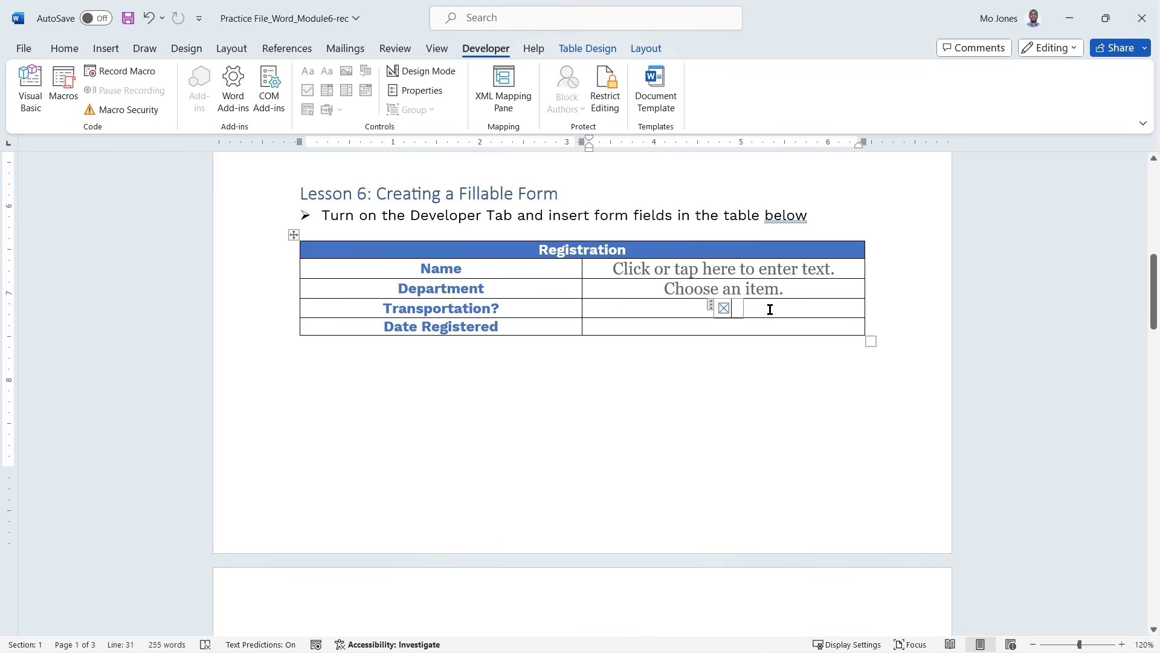
left_click(723, 326)
left_click(725, 308)
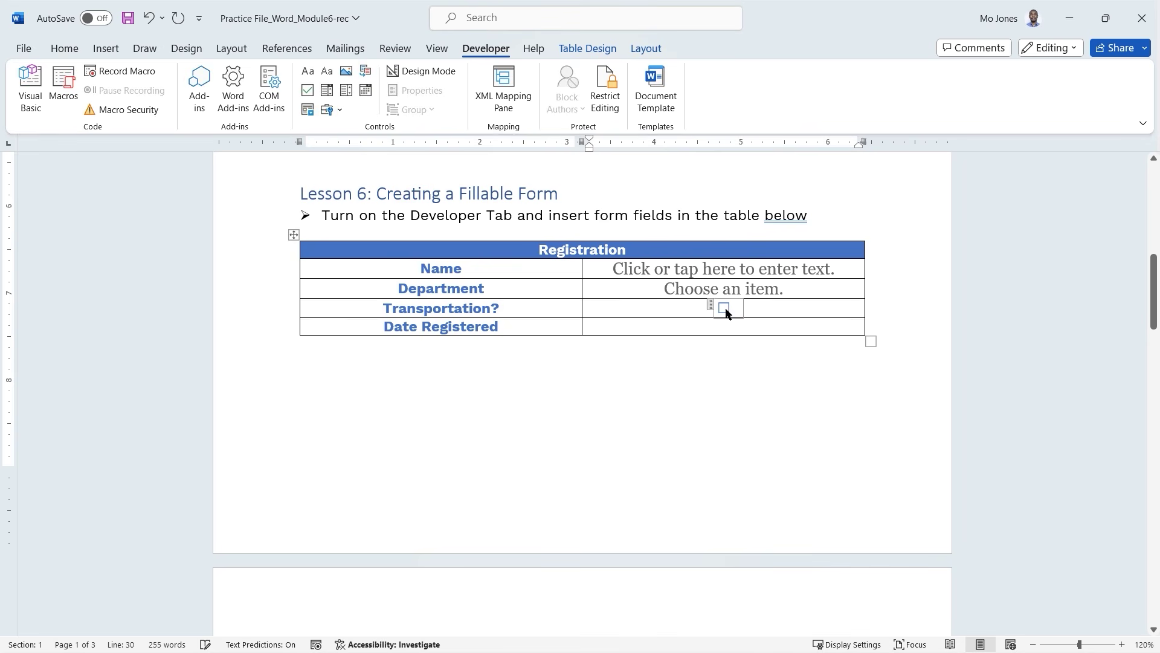
left_click(701, 325)
left_click(365, 91)
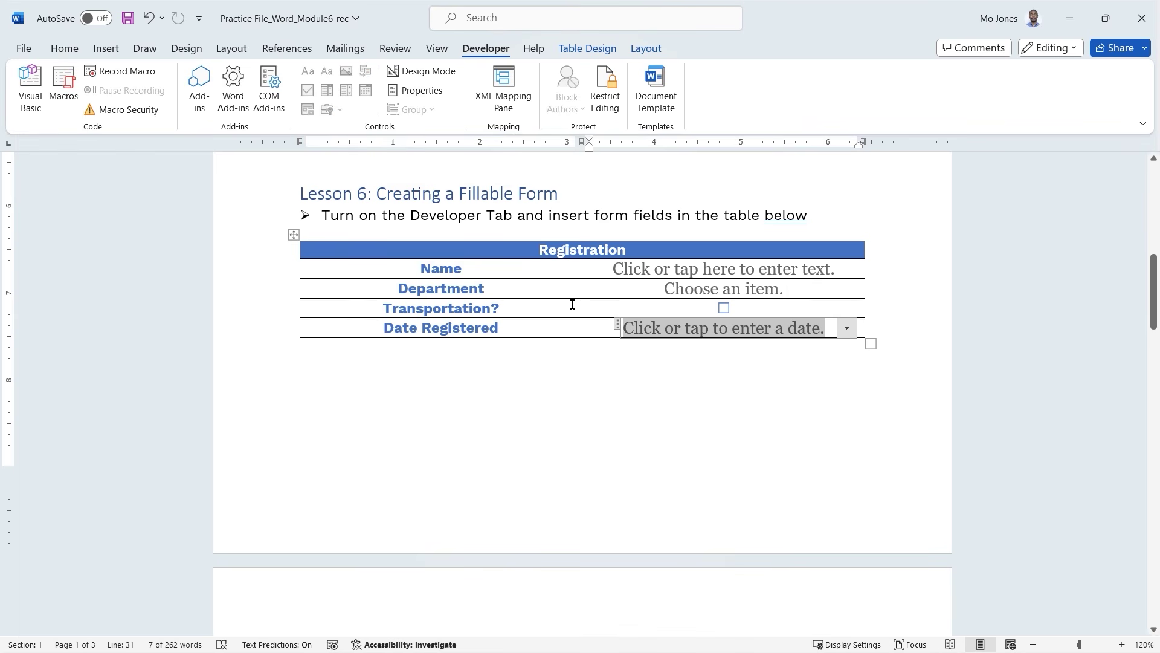
left_click(581, 335)
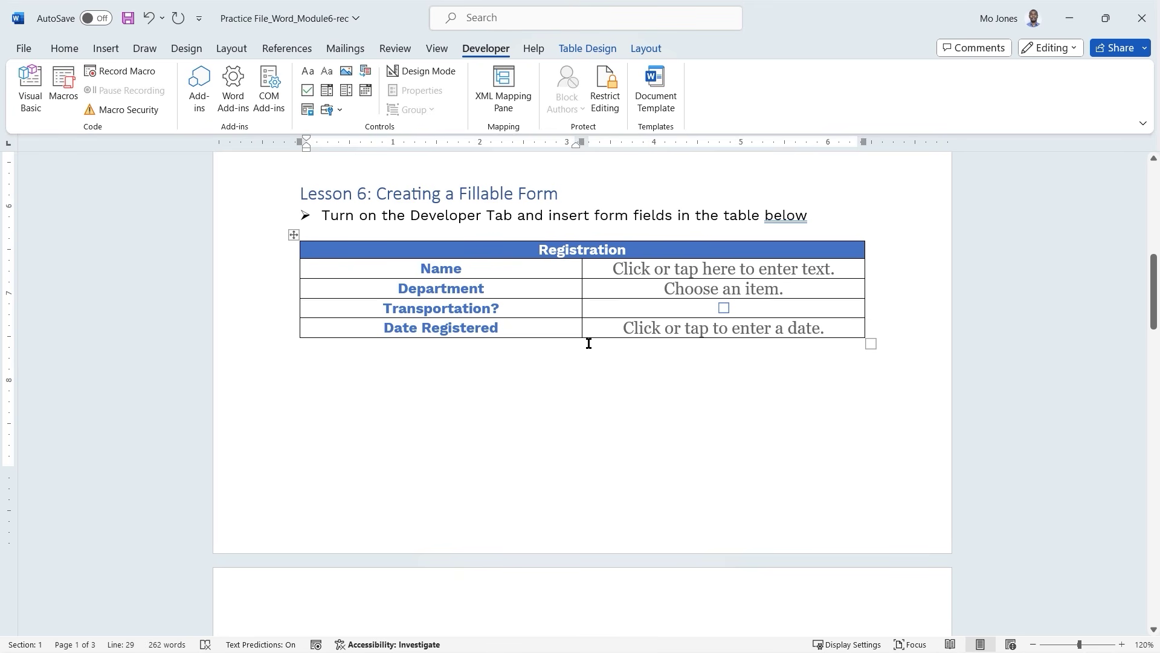
Enter a test full name in the Name field and choose OIT as the department.
left_click(665, 275)
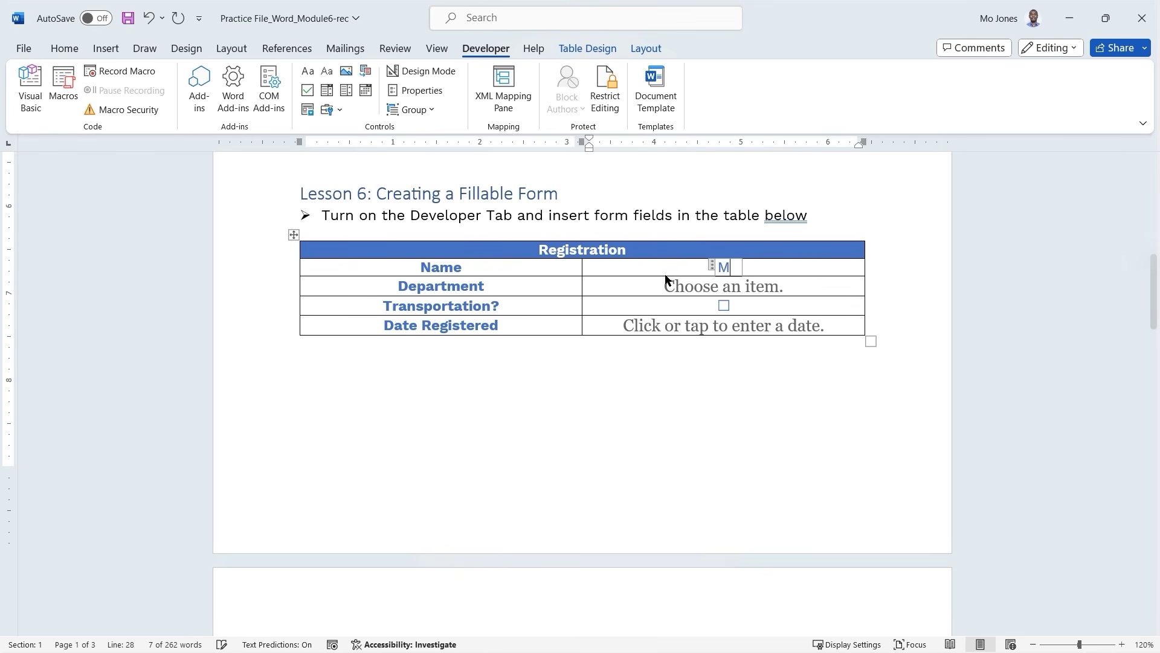
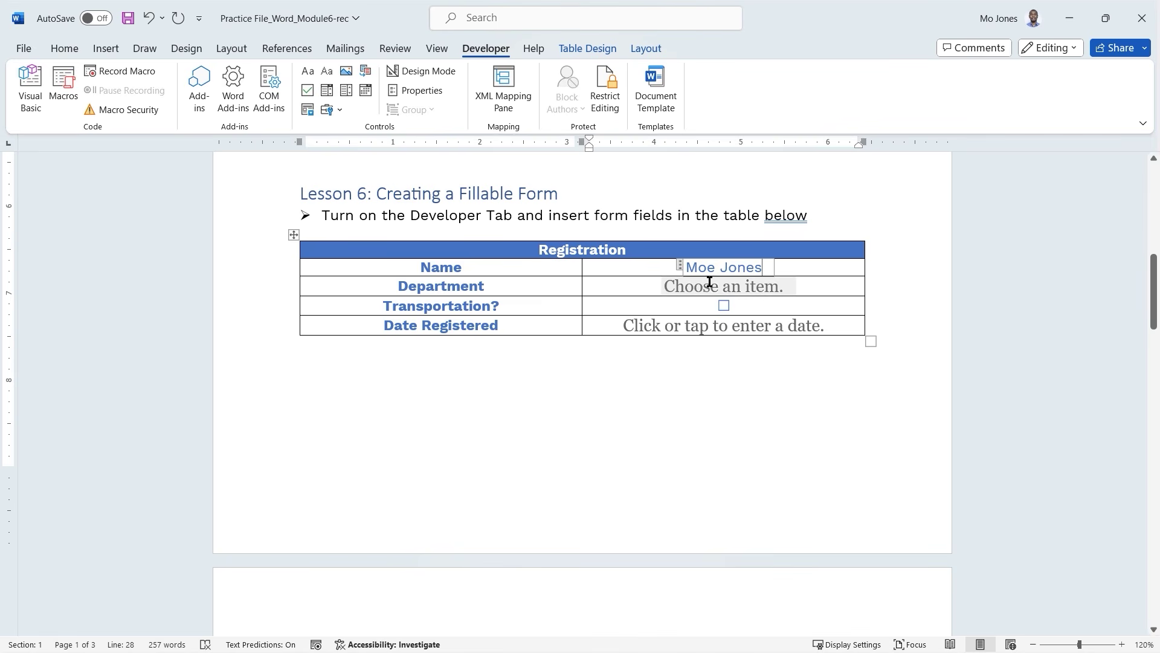
left_click(720, 287)
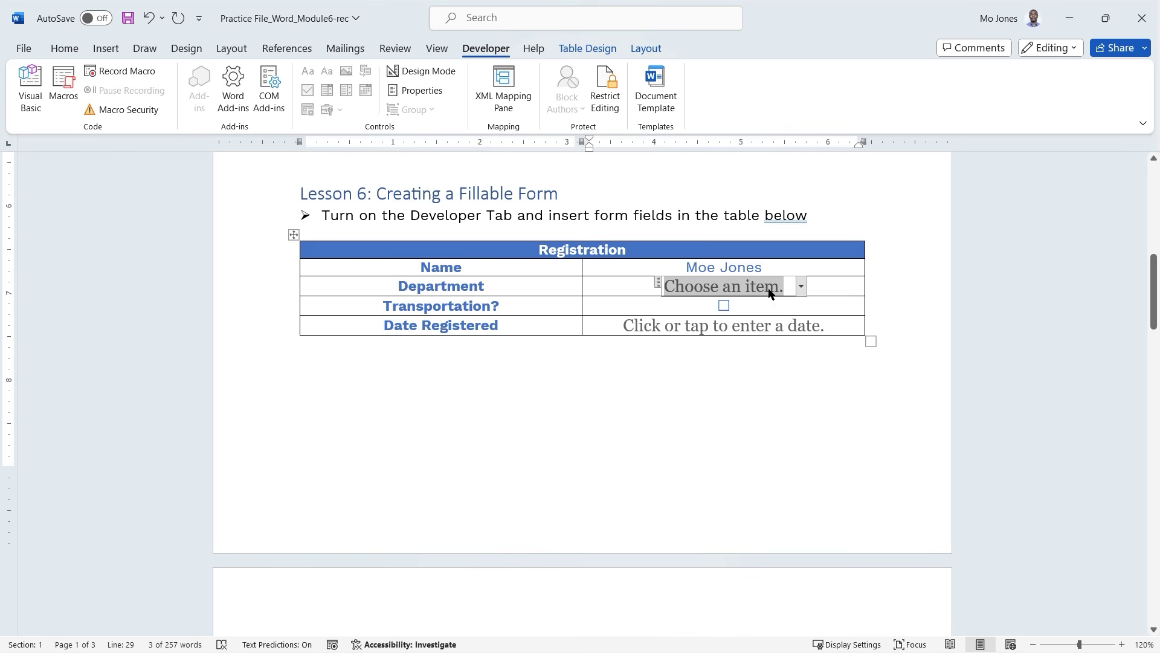
left_click(801, 291)
left_click(711, 322)
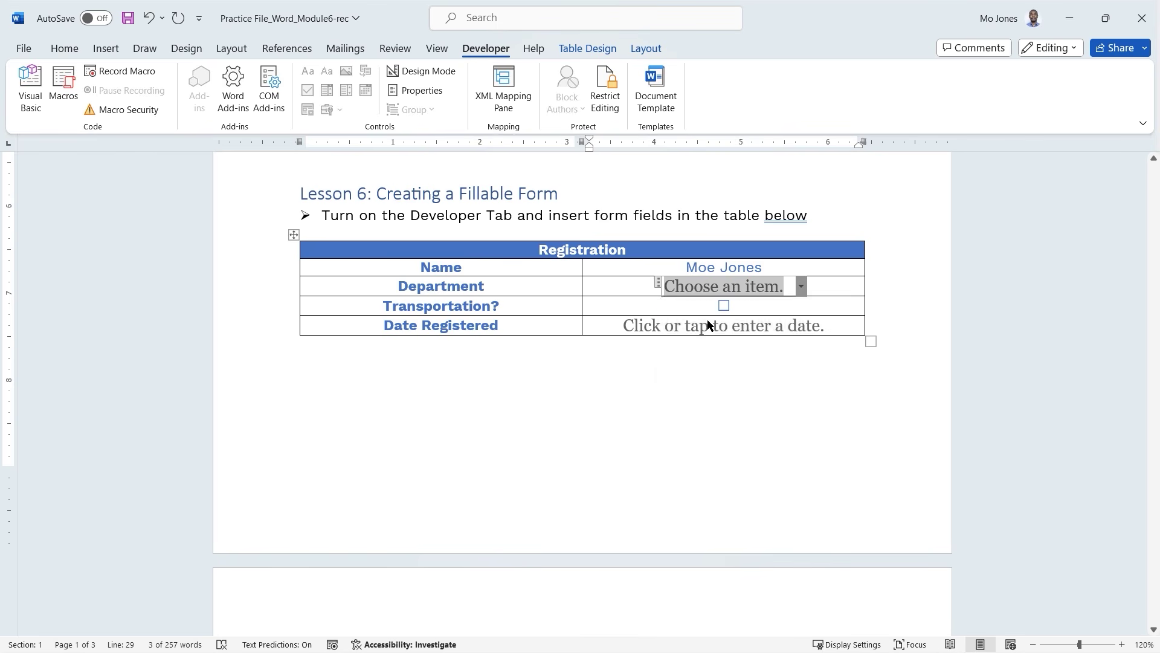
Tick Transportation and set Date Registered to today's date, 1/2/2024.
left_click(724, 303)
left_click(729, 325)
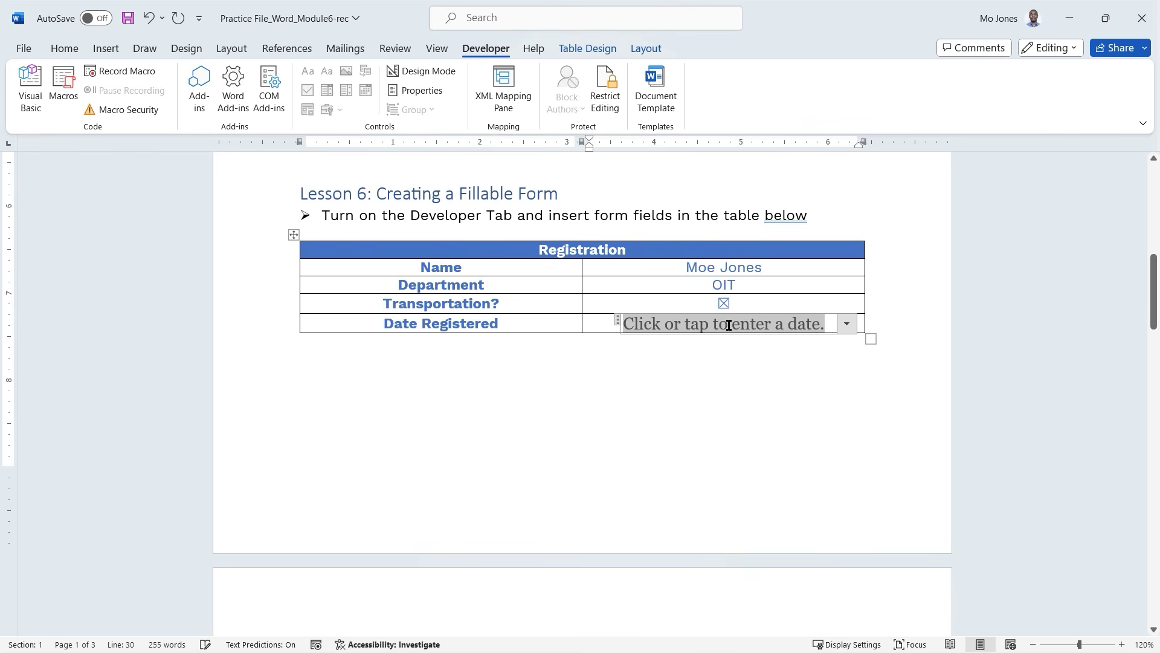
left_click(848, 327)
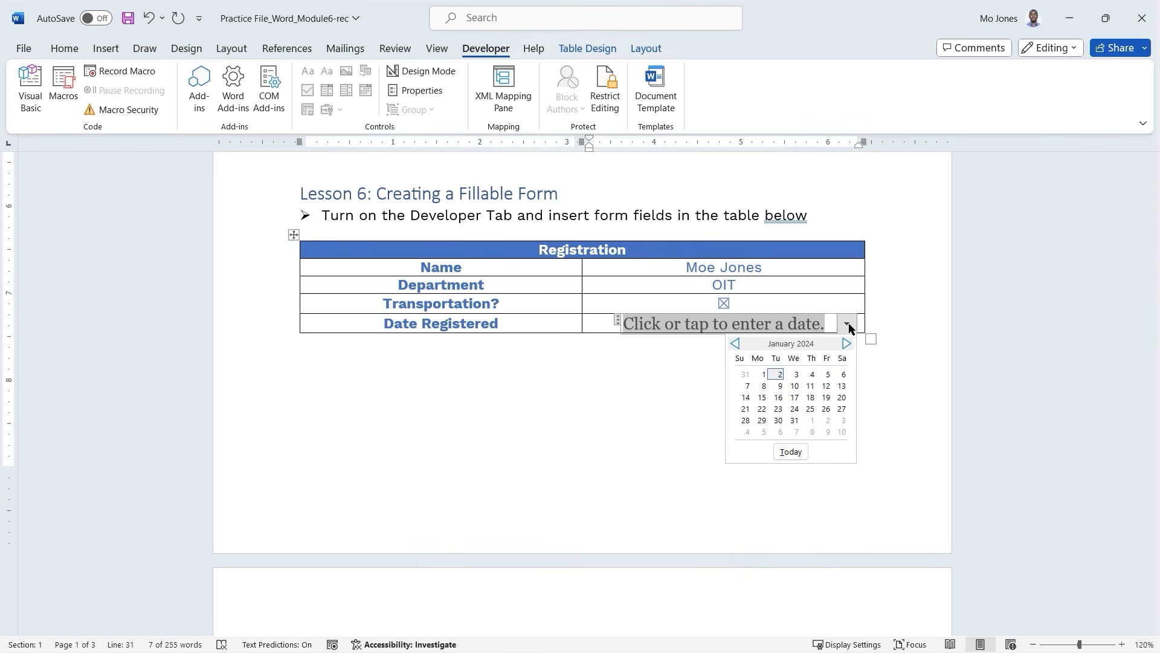
left_click(793, 453)
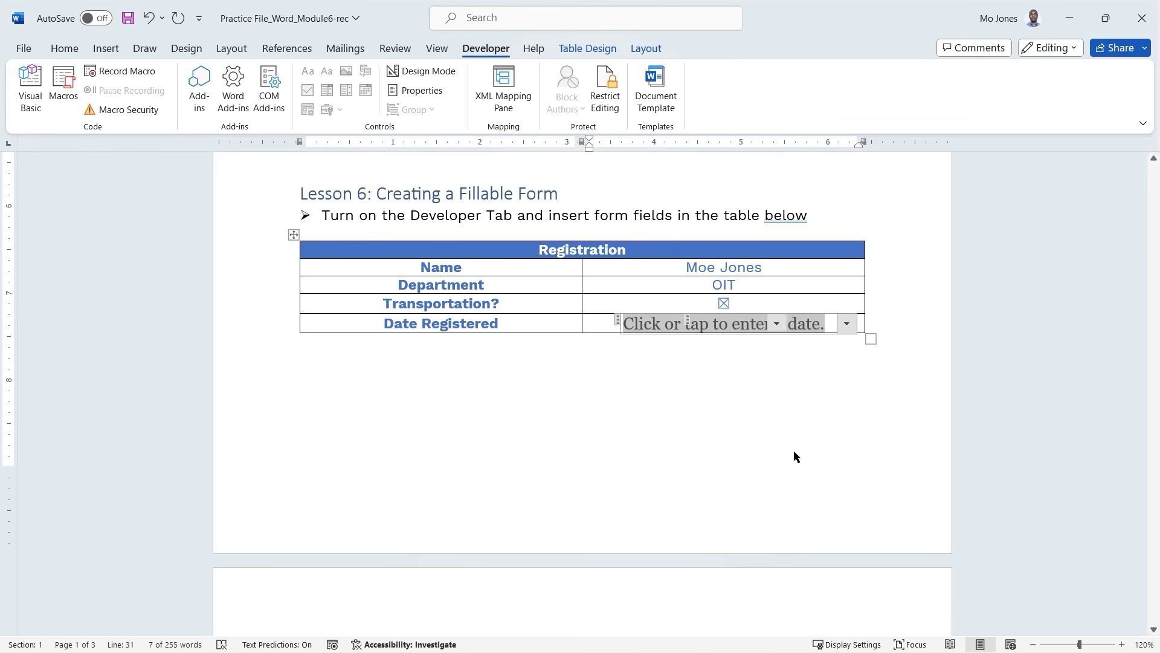
left_click(529, 283)
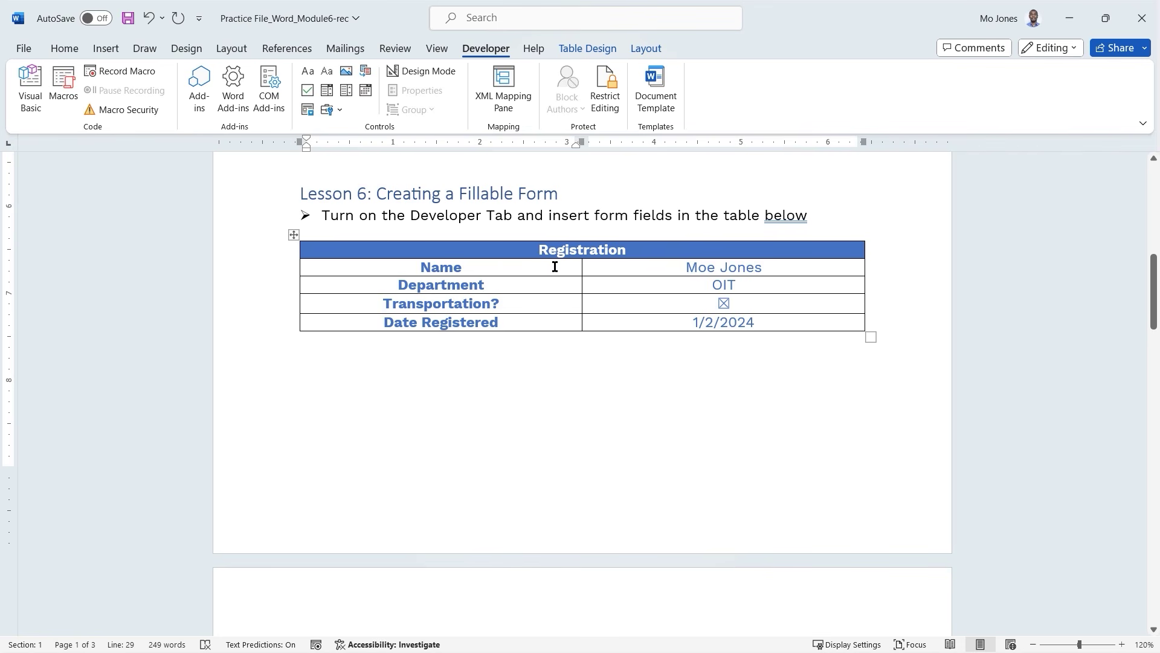
left_click(603, 266)
Apply Align Center Left to the four answer cells, then return to the Developer tools.
left_click(645, 48)
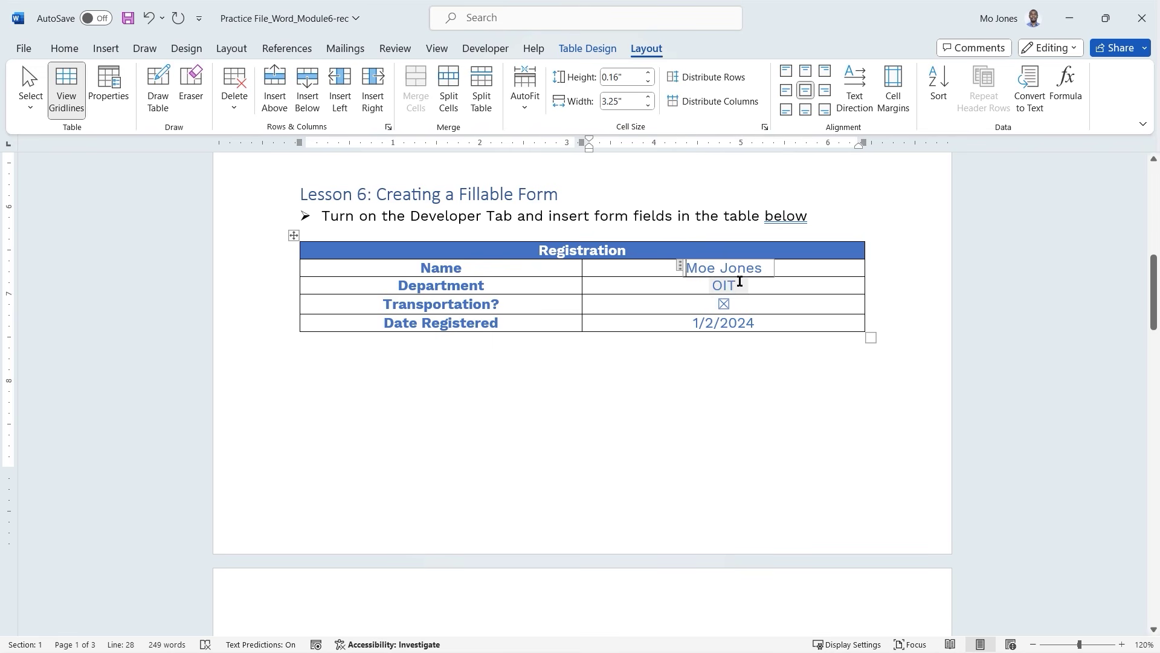
left_click_drag(668, 264, 679, 324)
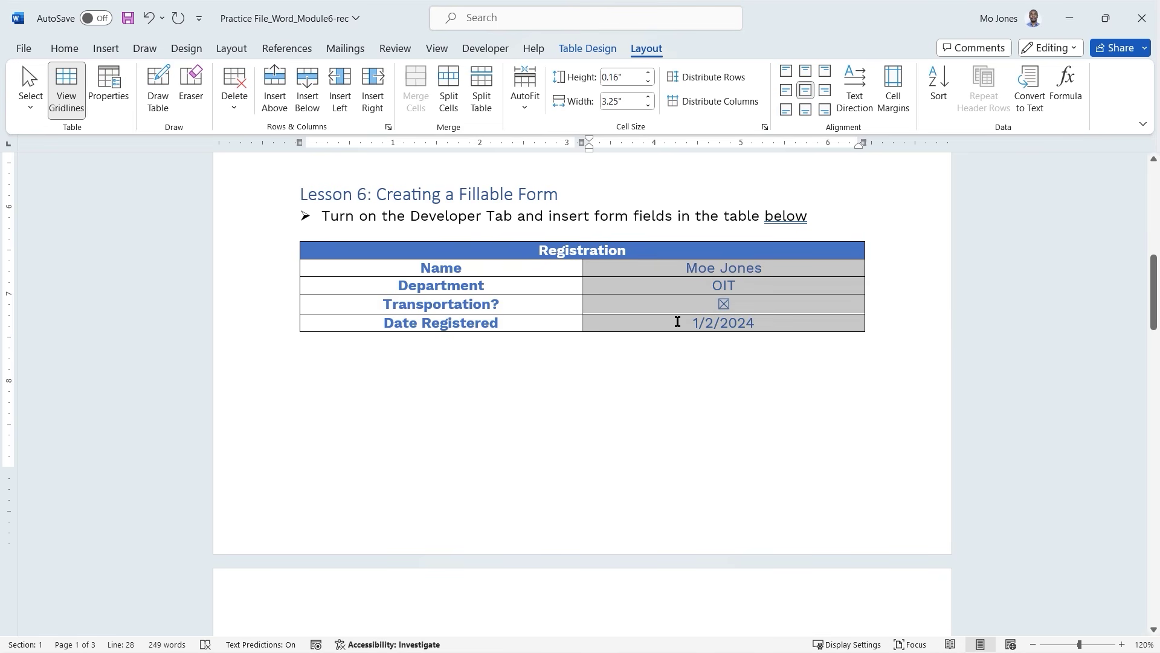
left_click(785, 91)
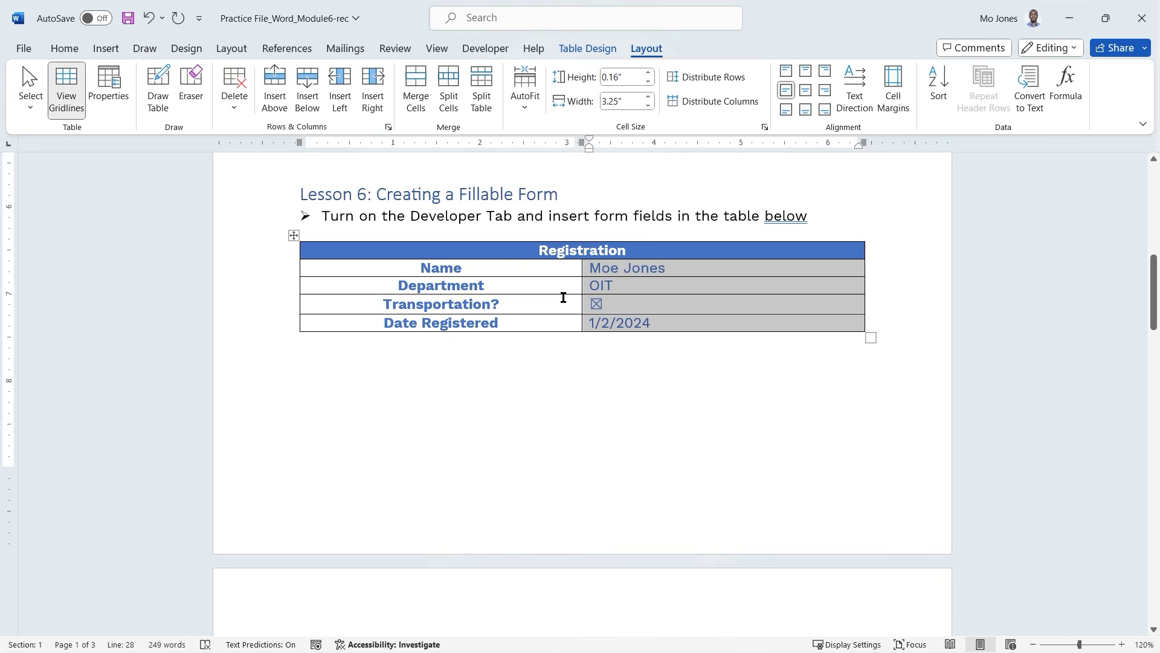
left_click(604, 304)
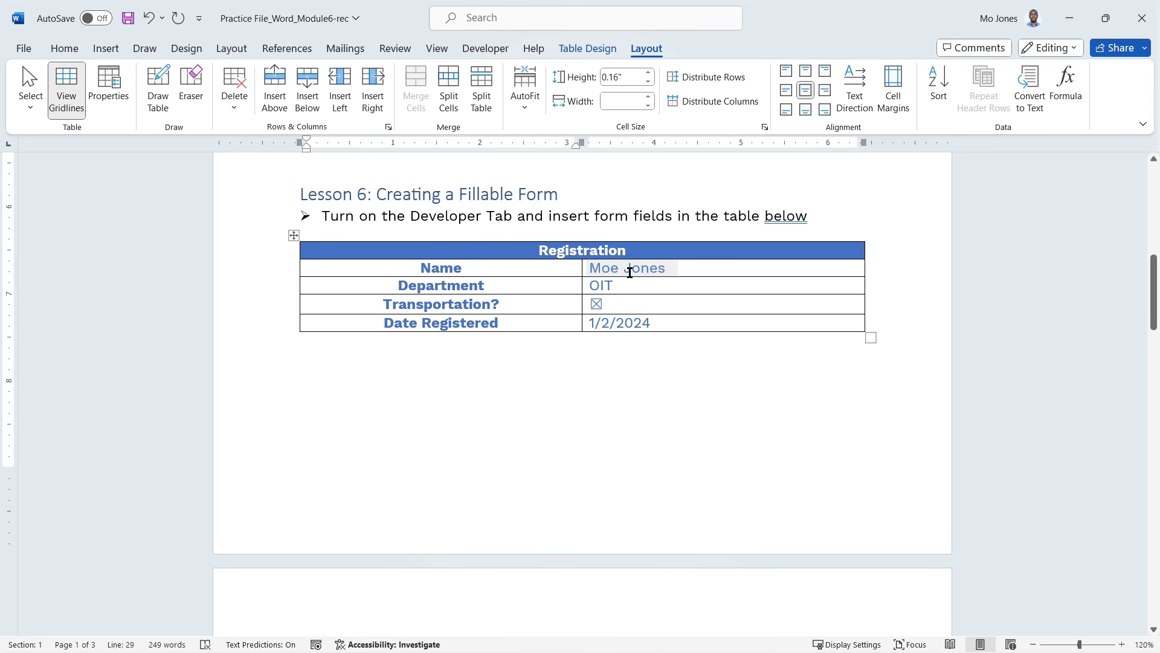
left_click(626, 273)
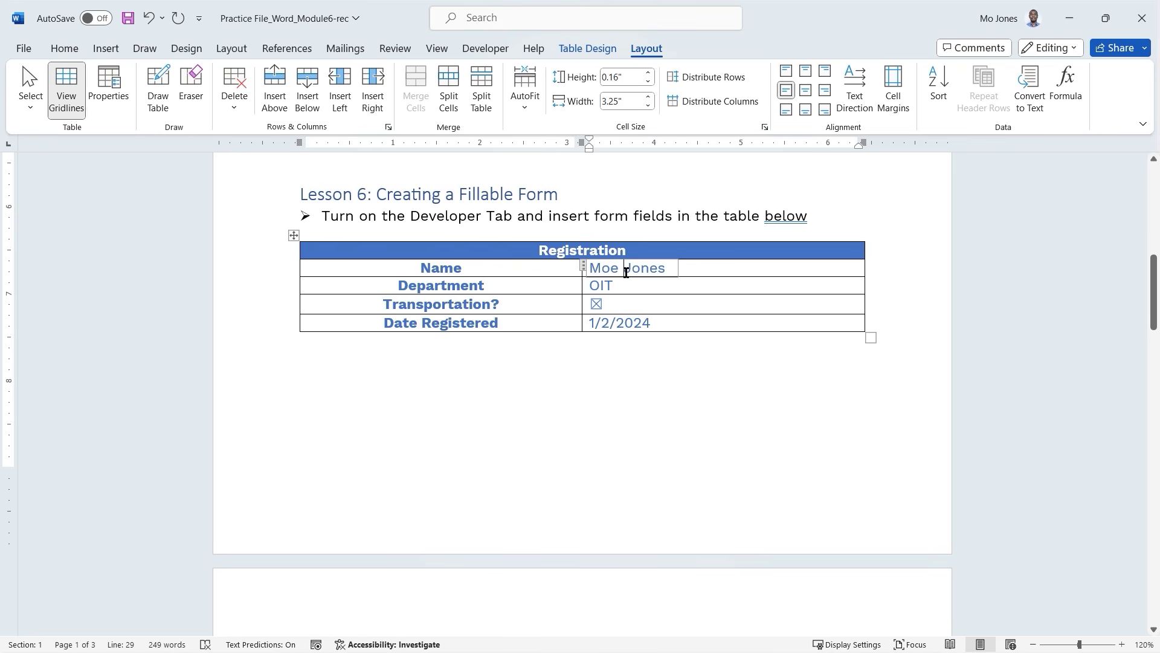
right_click(627, 272)
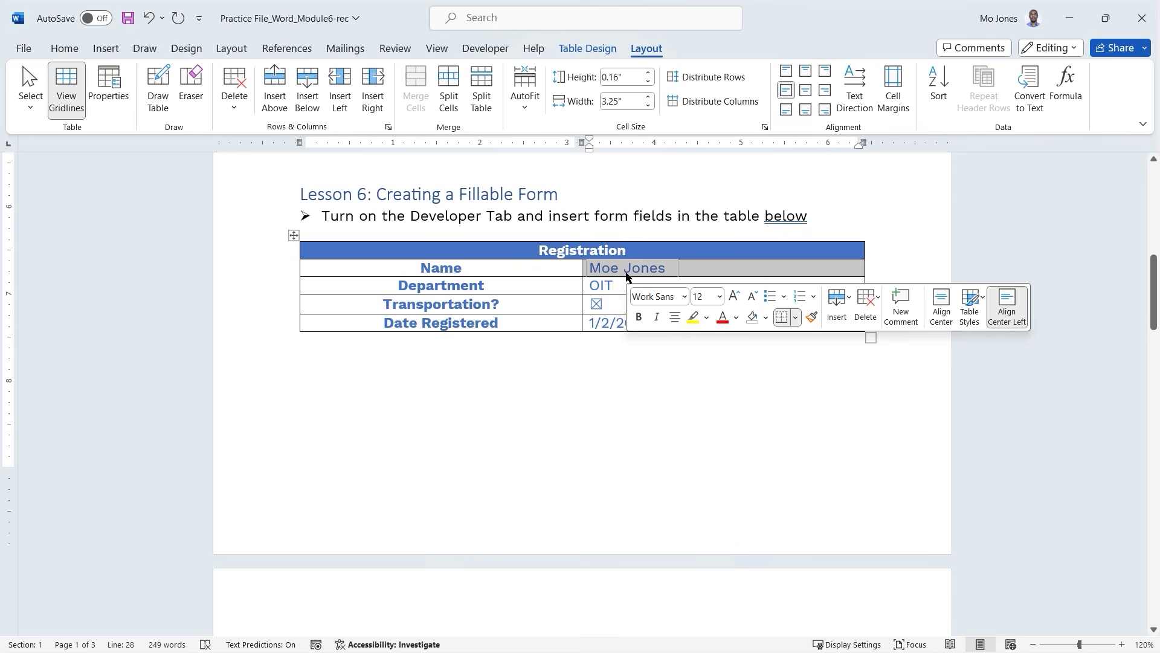
left_click(548, 290)
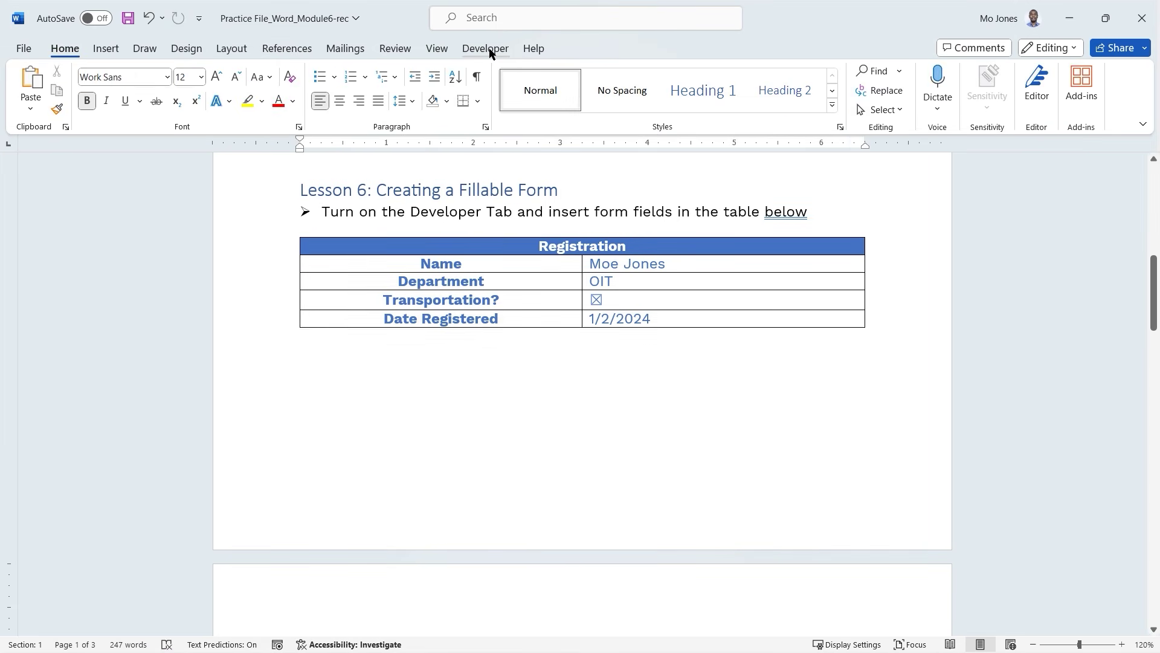
left_click(490, 53)
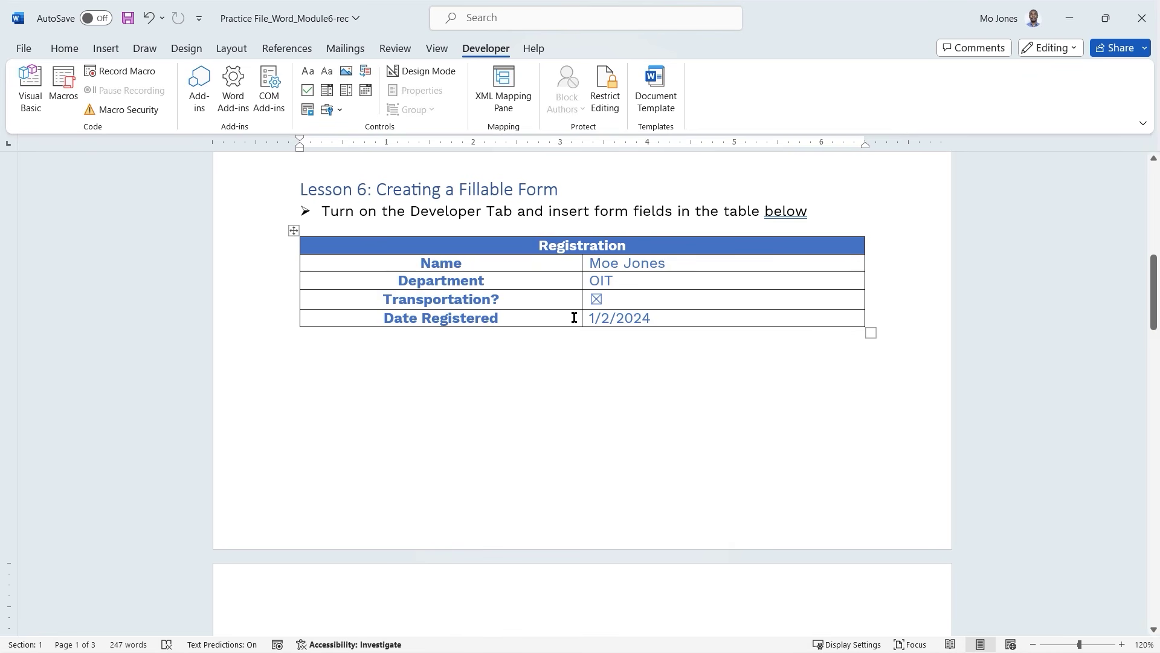
left_click(678, 318)
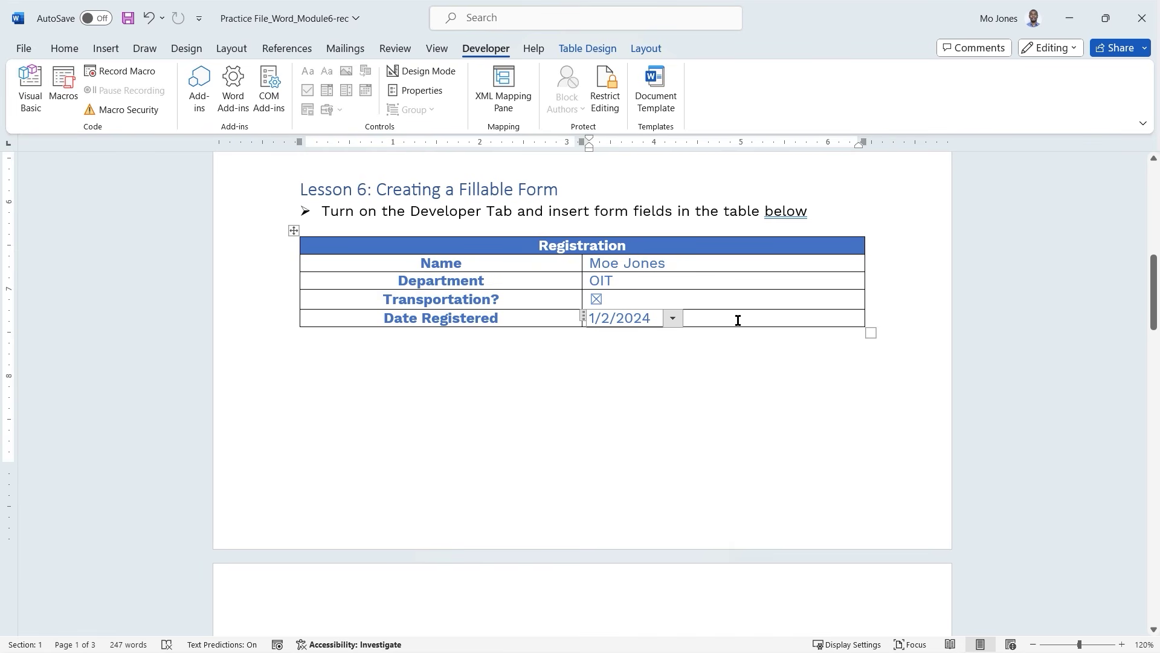
left_click(544, 320)
Add a row below Date Registered labelled 'Validate with pic'.
right_click(544, 320)
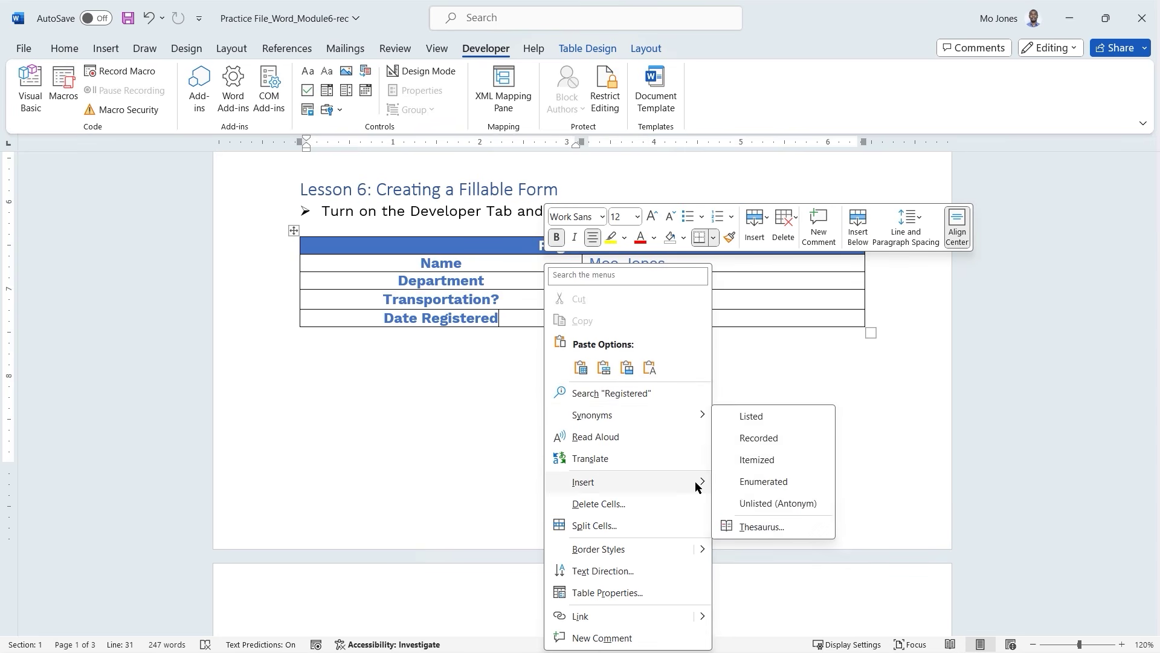
mouse_move(698, 481)
left_click(784, 550)
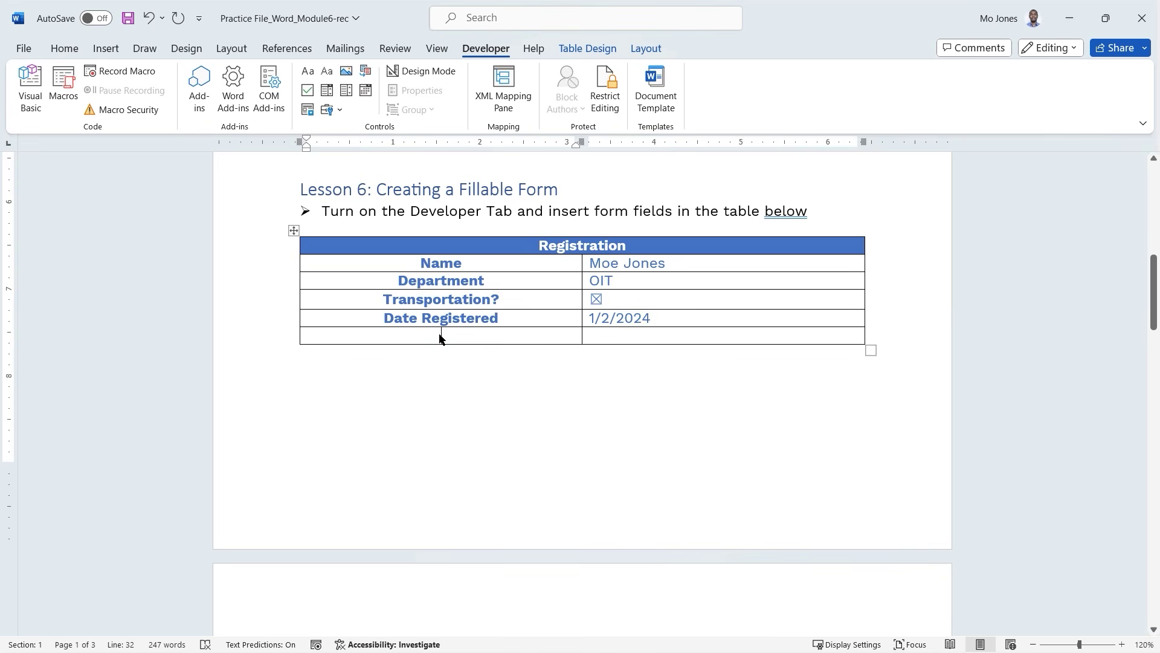
type("Validate")
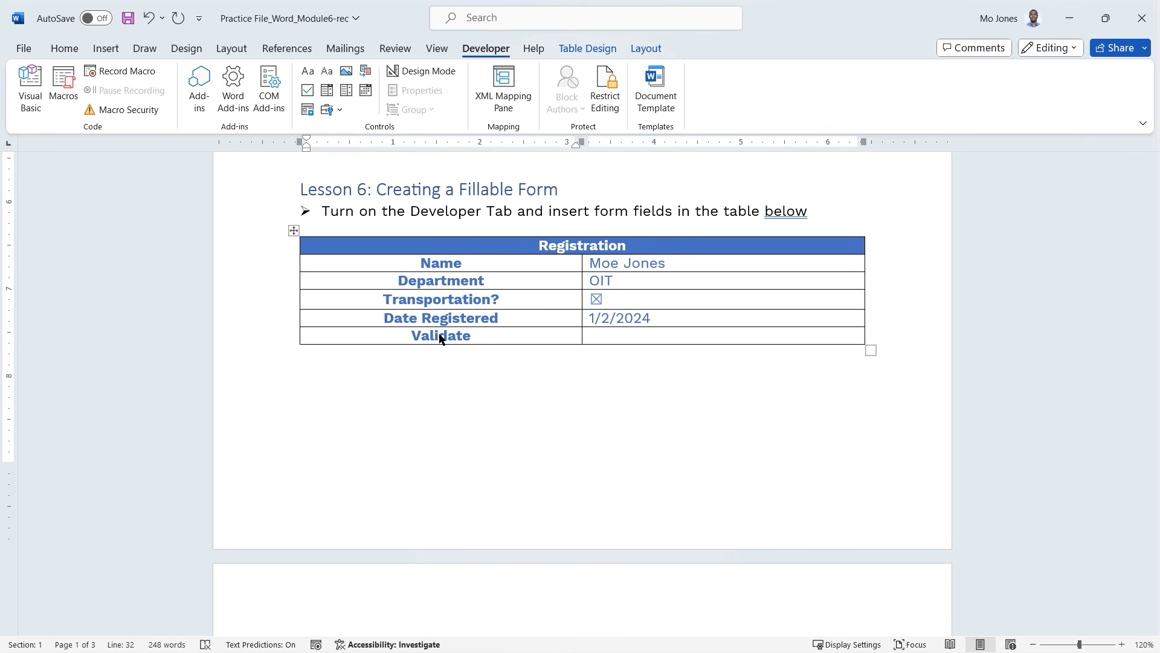
type(" with pic")
Add a picture content control to the Validate with pic row and delete the blank lines above Lesson 6.
left_click(611, 332)
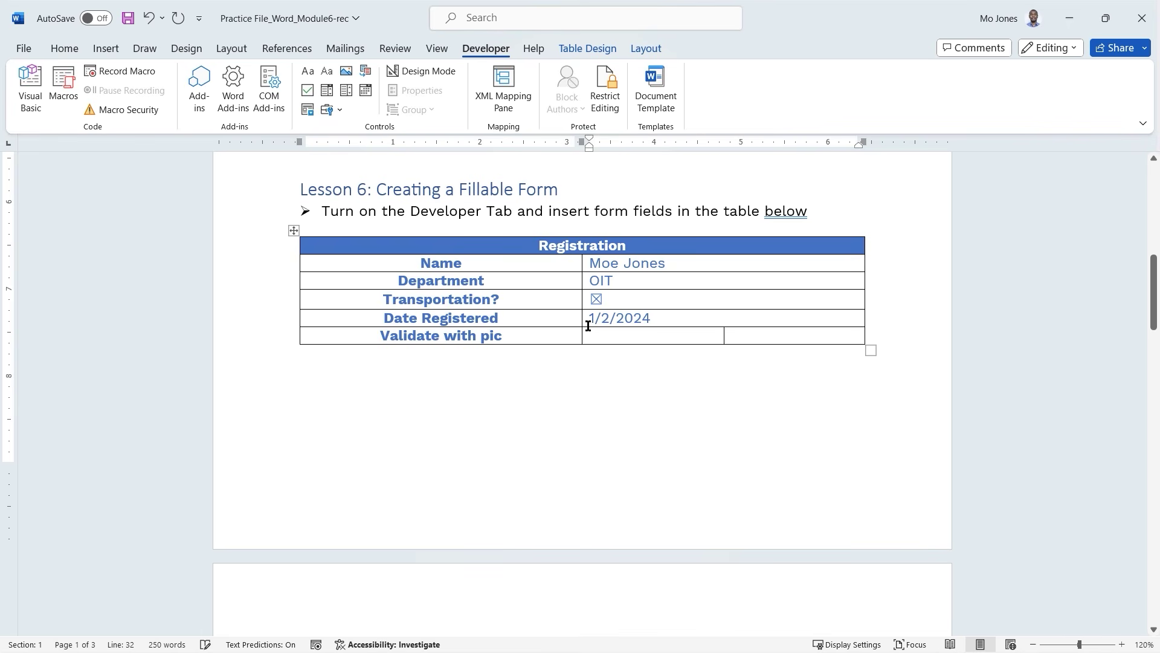
left_click(346, 72)
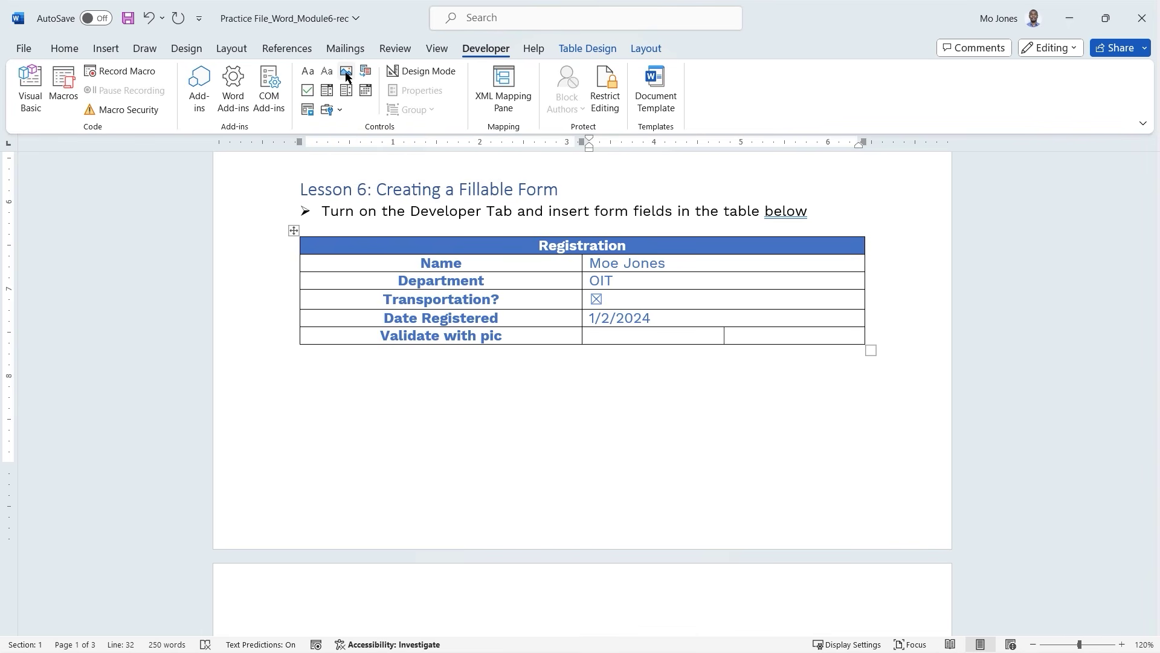
scroll(737, 383, "up", 10)
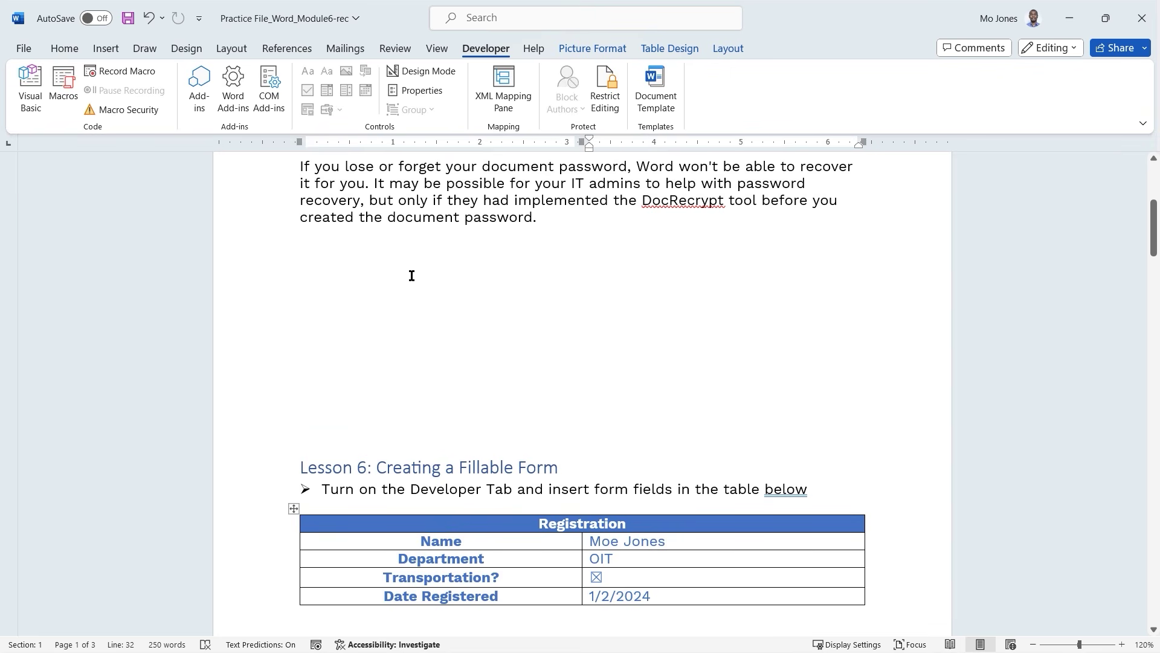
left_click(363, 250)
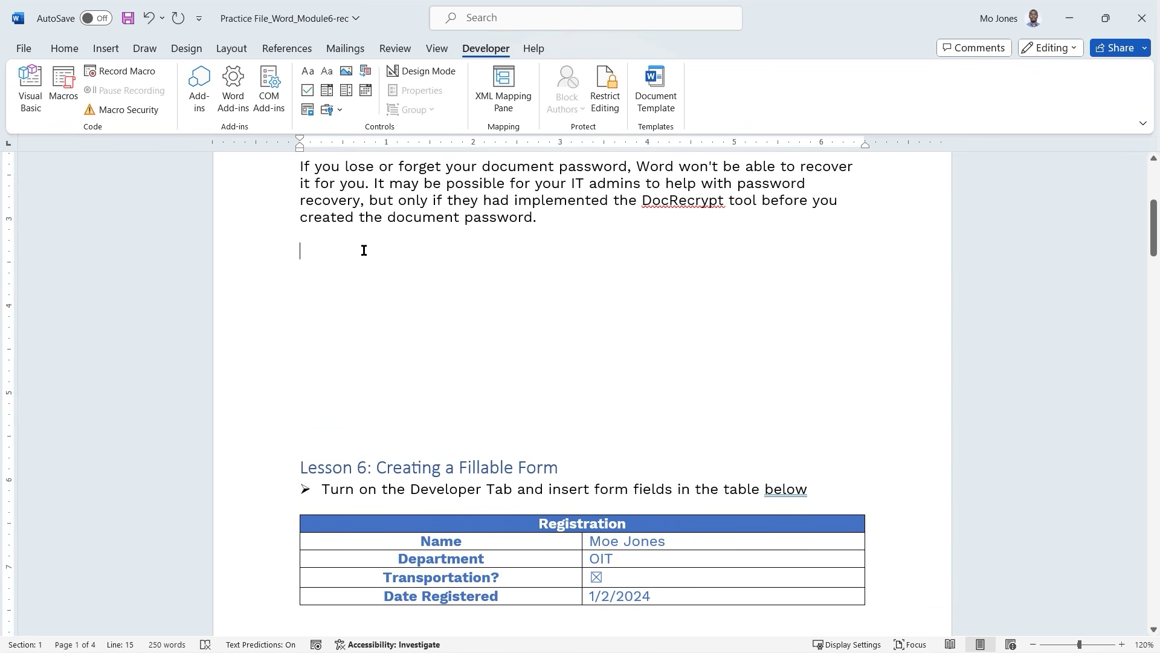
key("Delete")
key("Delete")
key("Delete")
key("Delete")
key("Delete")
key("Delete")
key("Delete")
key("Delete")
key("Delete")
key("Delete")
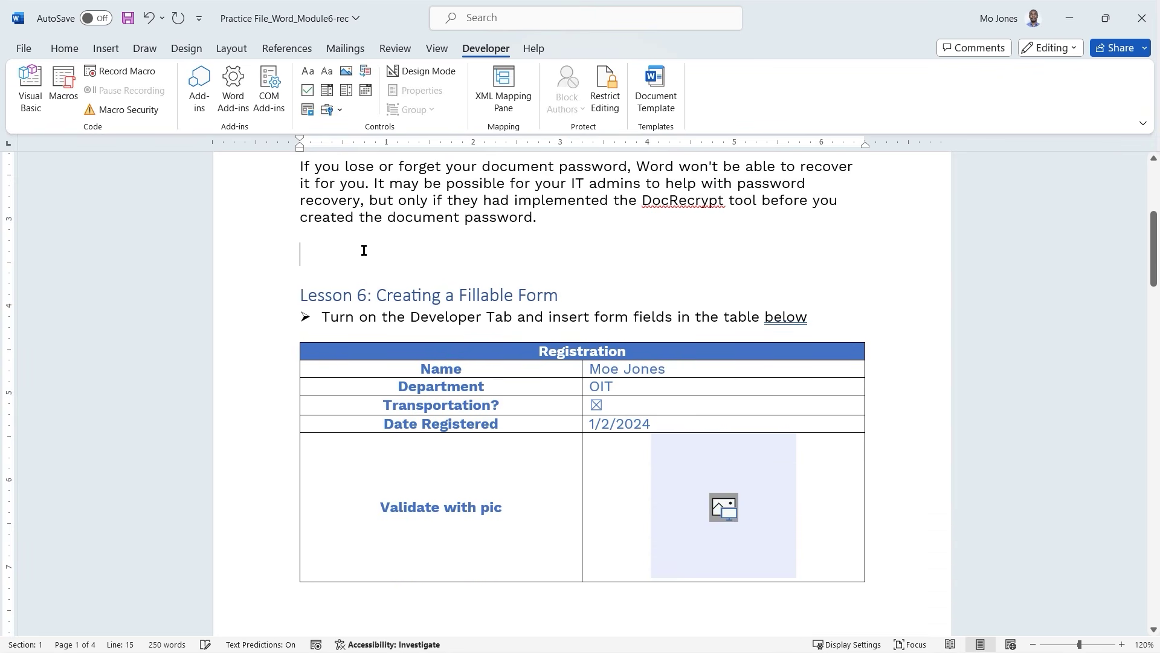
key("Delete")
scroll(472, 278, "down", 3)
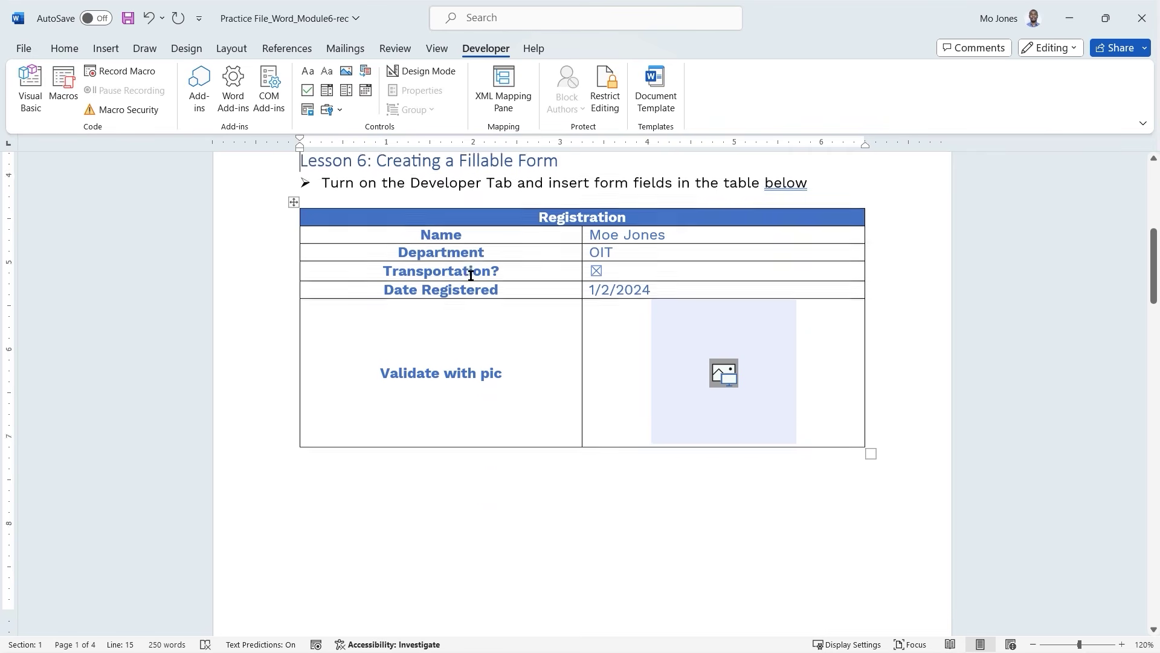
scroll(472, 284, "up", 2)
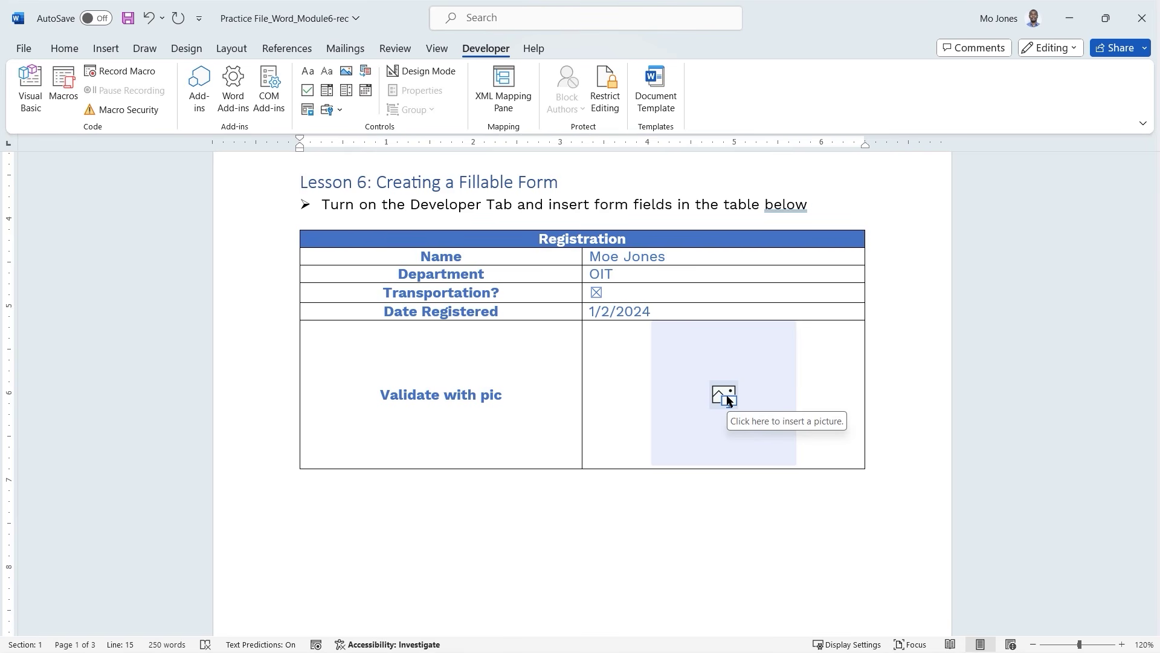
Fill the picture field with the Cutout People stock image of a man in a grey suit.
left_click(726, 396)
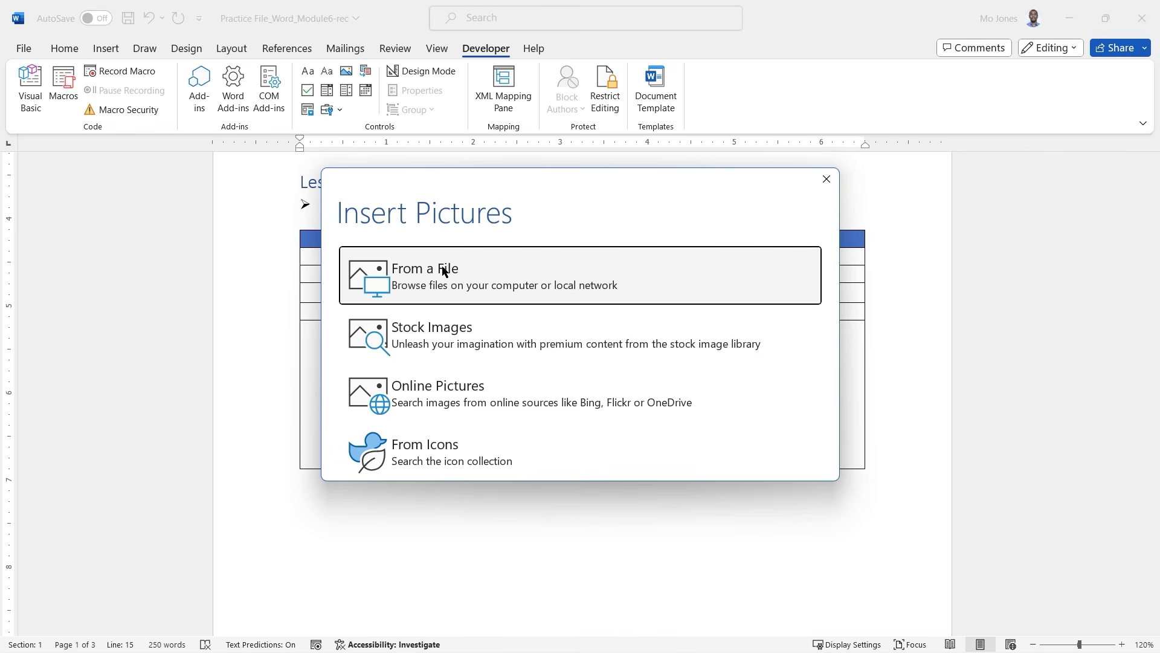
left_click(437, 340)
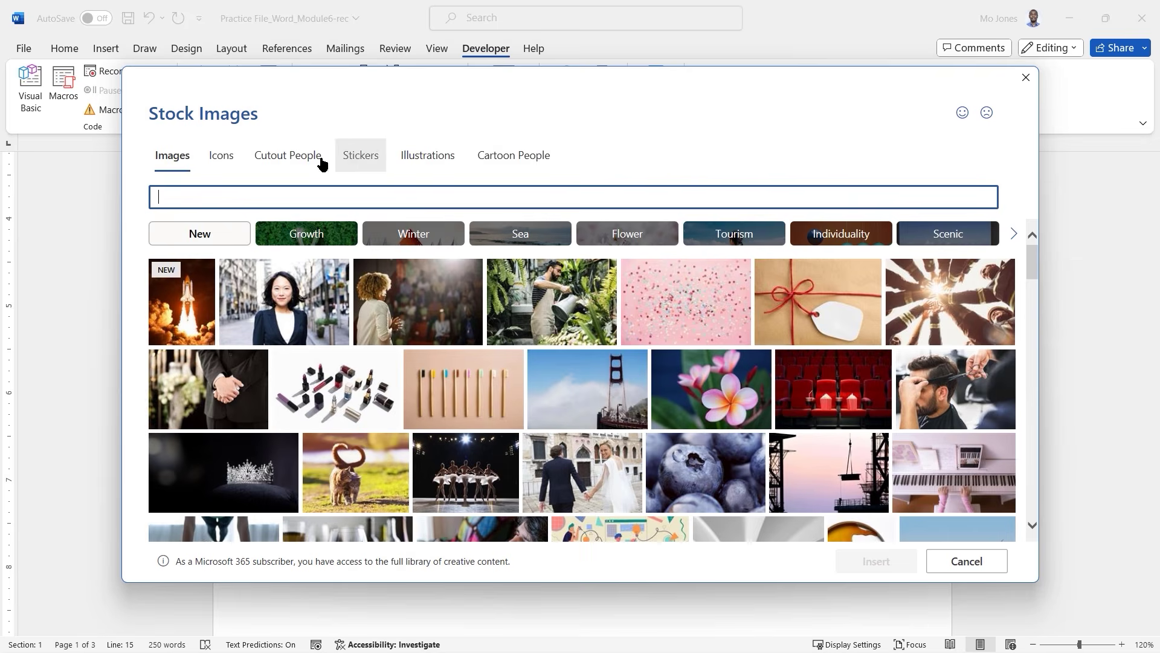
left_click(289, 160)
left_click(189, 304)
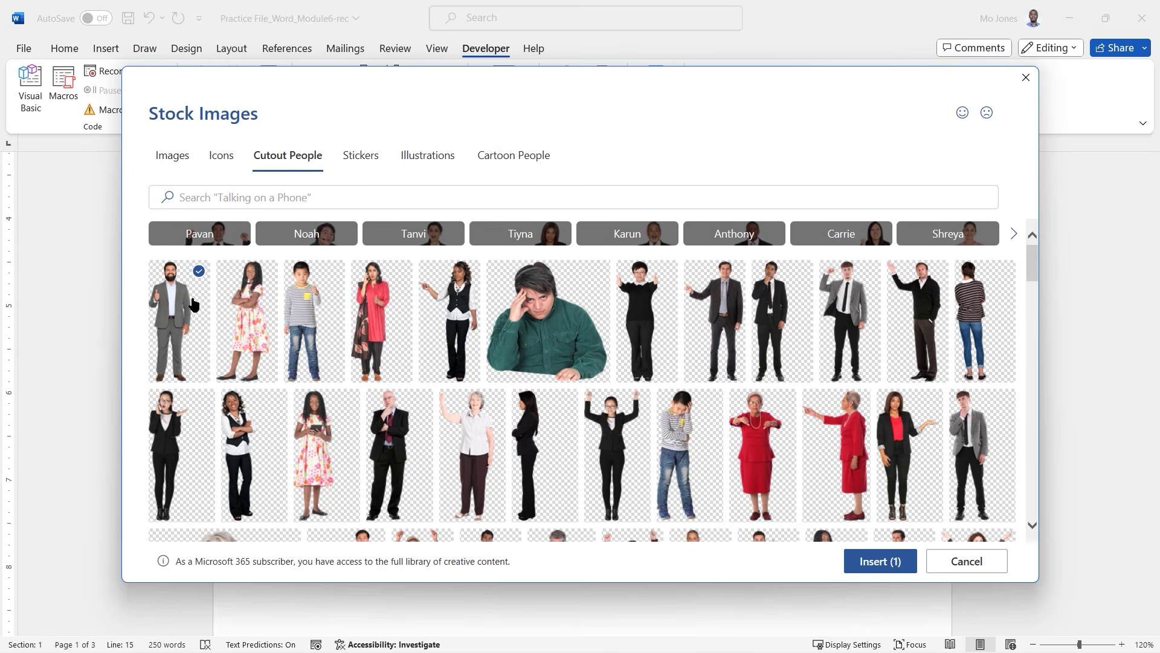
left_click(880, 562)
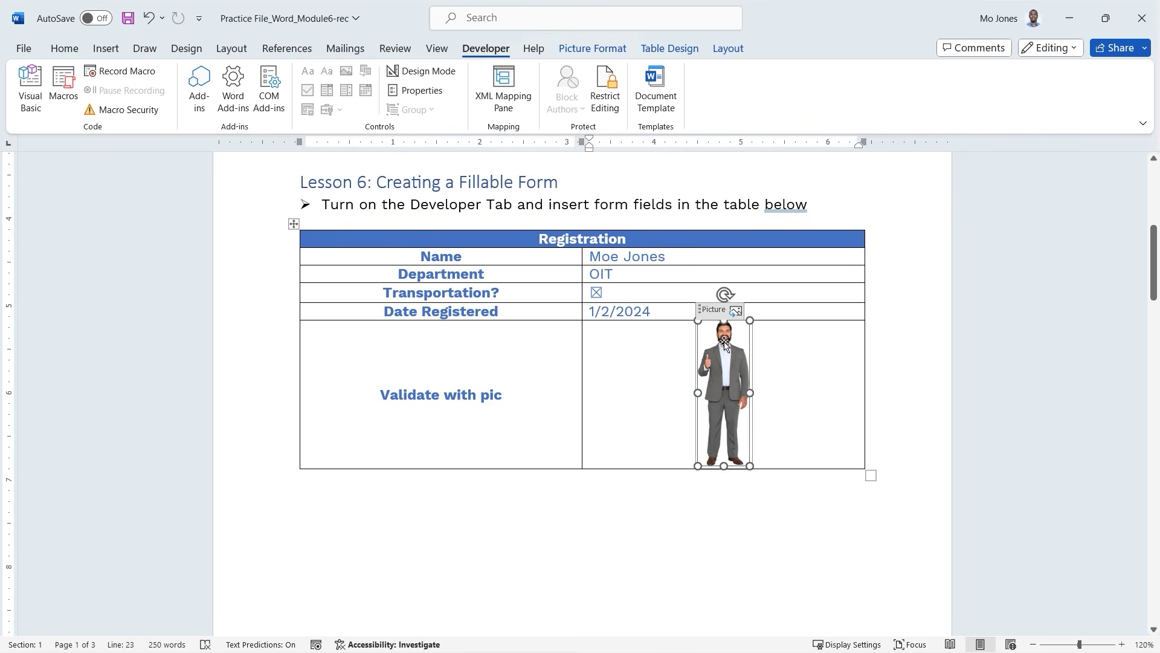
Crop the photo up to the man's head and shoulders.
left_click(595, 49)
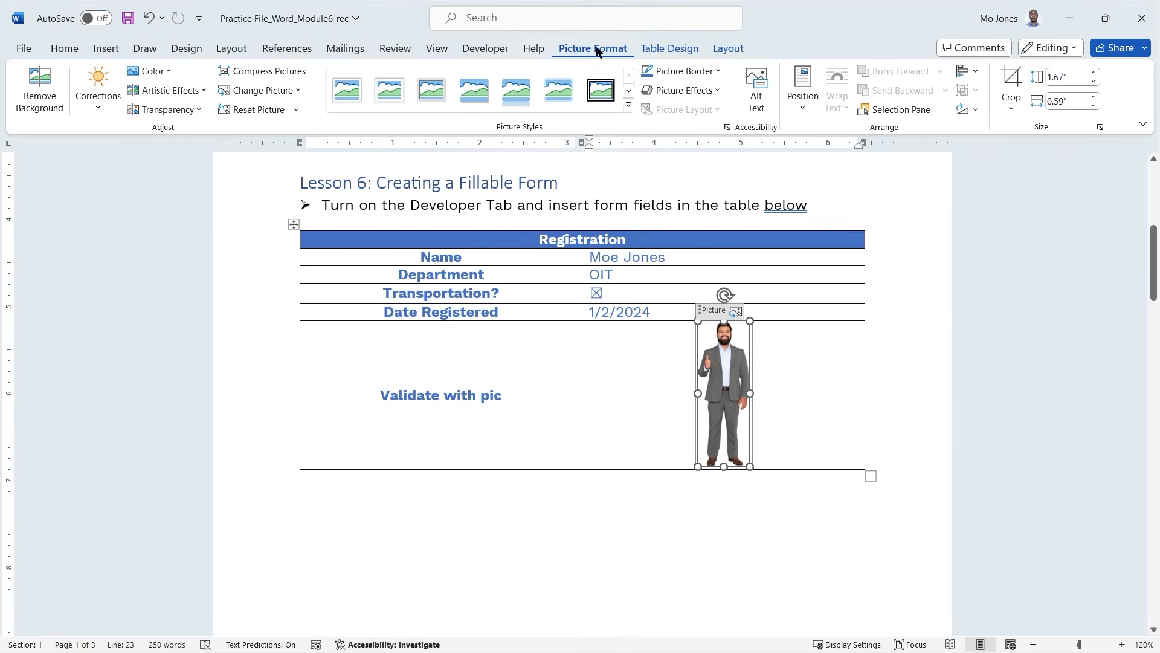
left_click(1019, 78)
left_click_drag(723, 465, 725, 377)
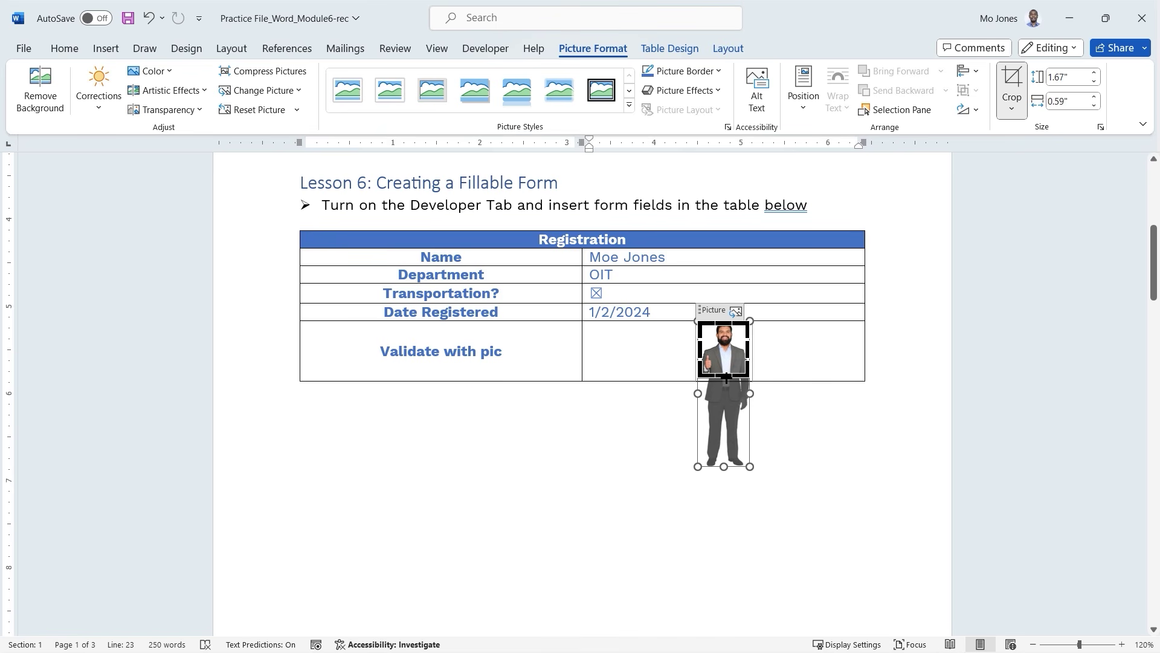
left_click(832, 361)
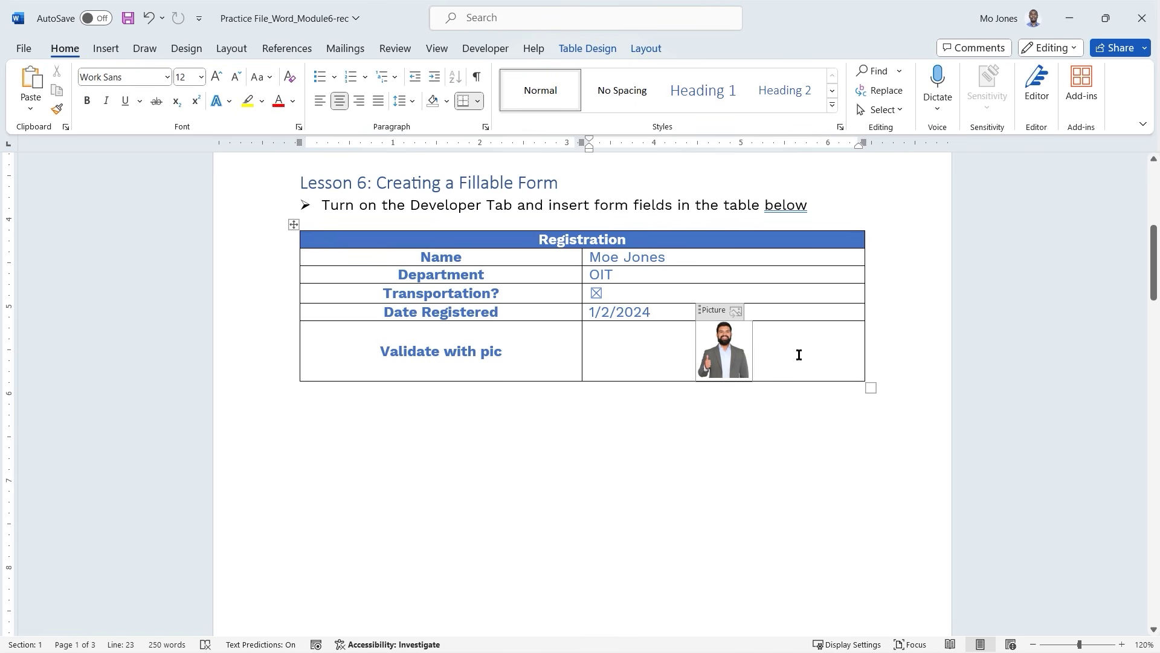
Apply Align Center Left to the Validate with pic cell holding the cropped photo.
left_click(567, 357)
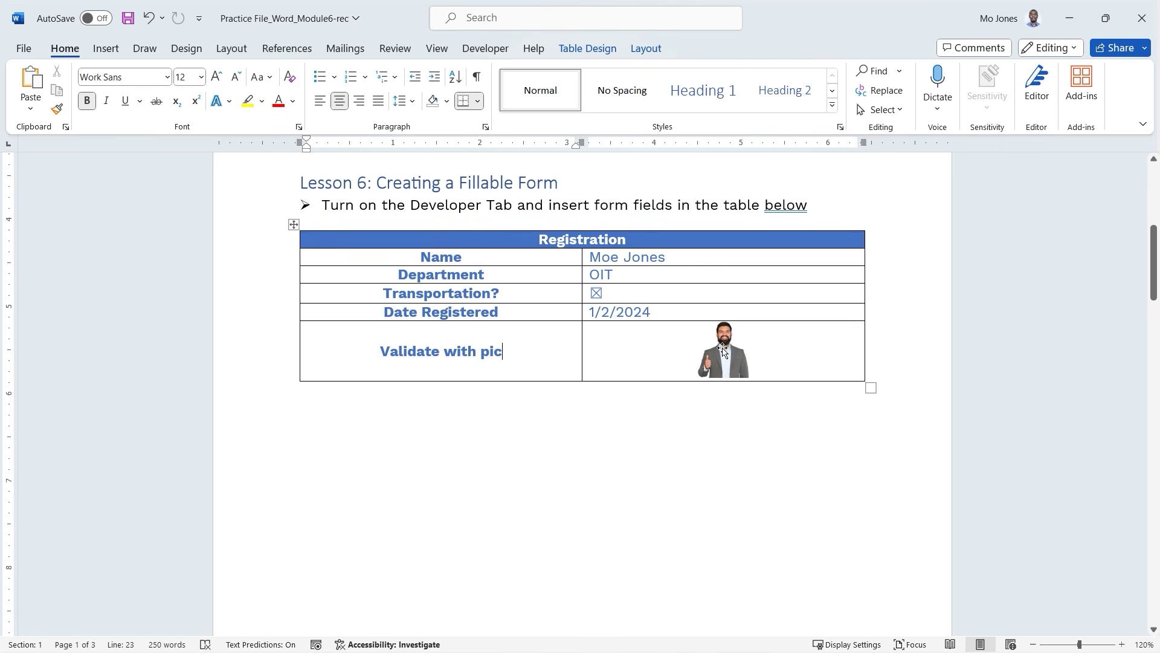
left_click(764, 340)
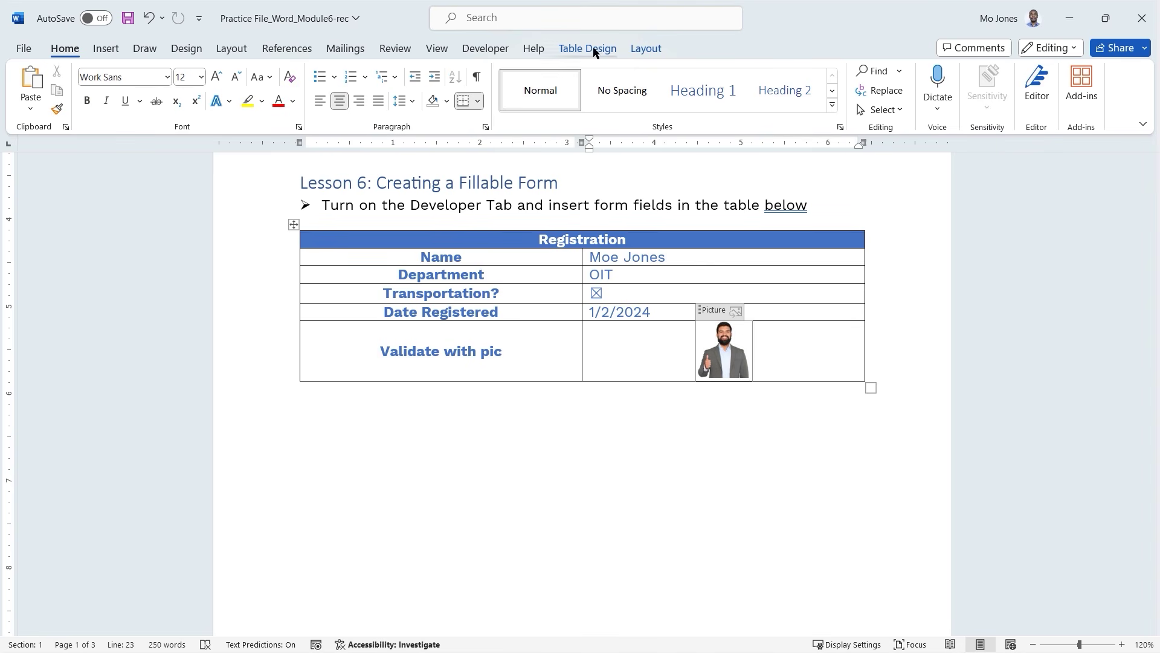
left_click(646, 49)
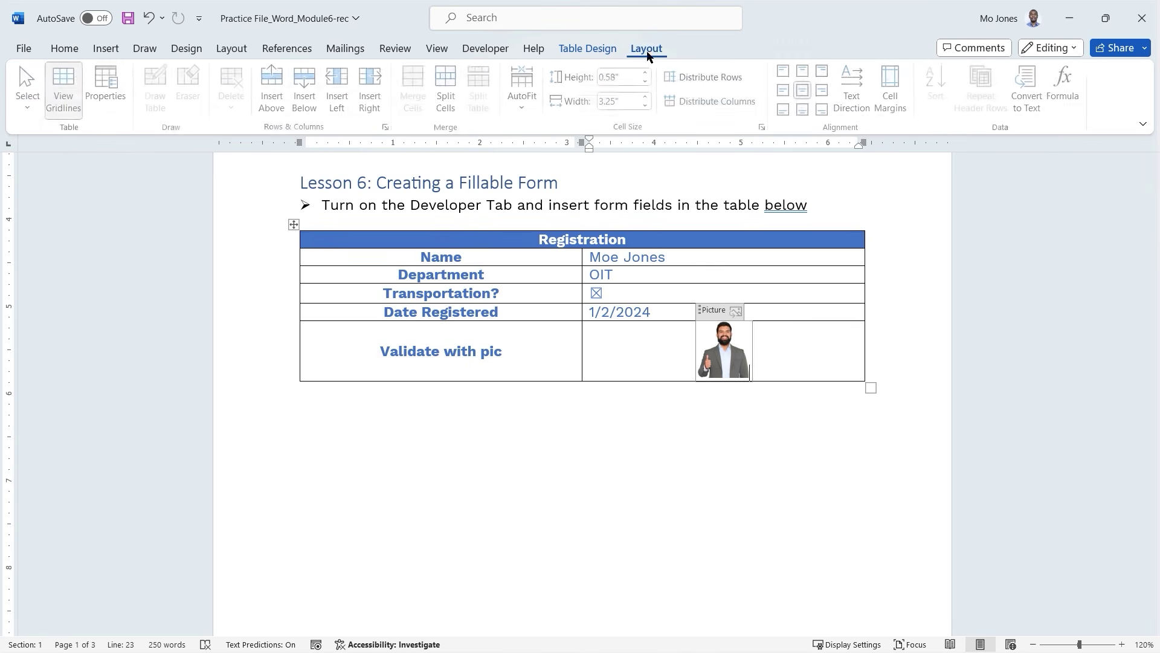
left_click(786, 90)
left_click(547, 354)
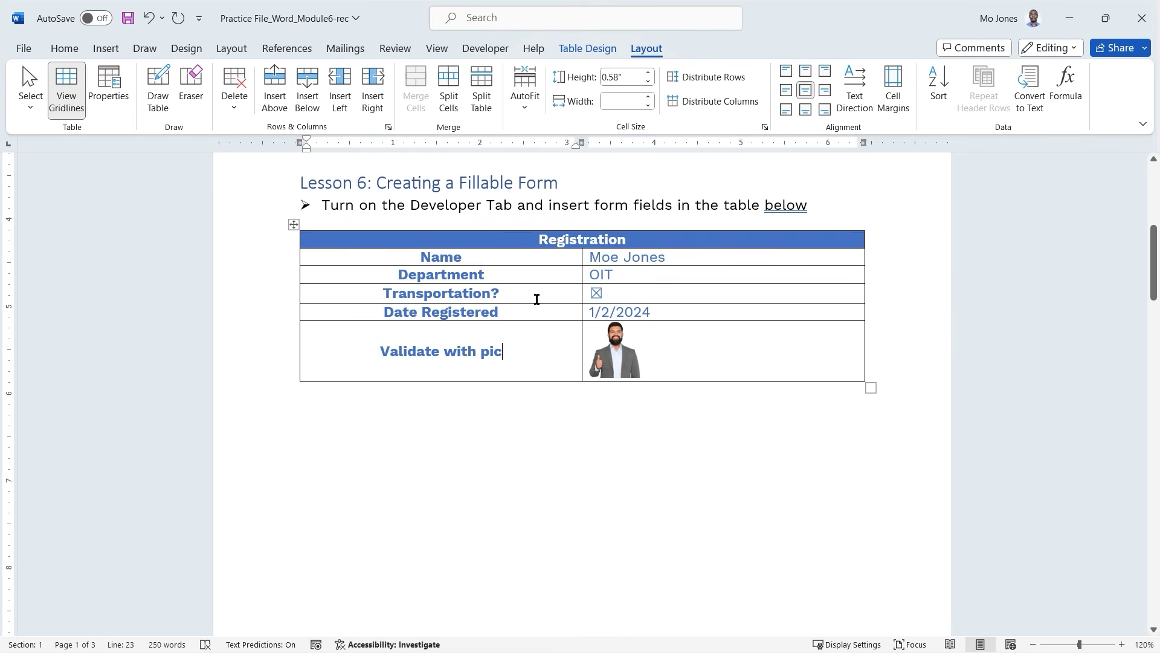
scroll(536, 299, "down", 8)
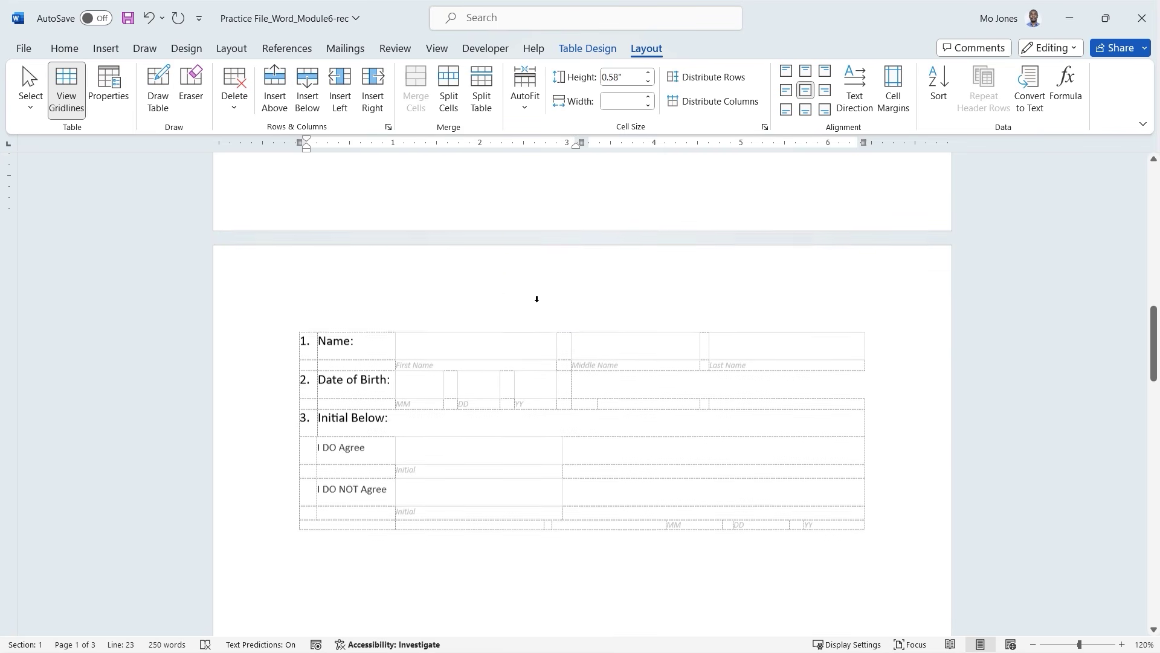
Turn on Design Mode and scroll through the form tables to view the control tags.
scroll(537, 299, "down", 2)
left_click(548, 372)
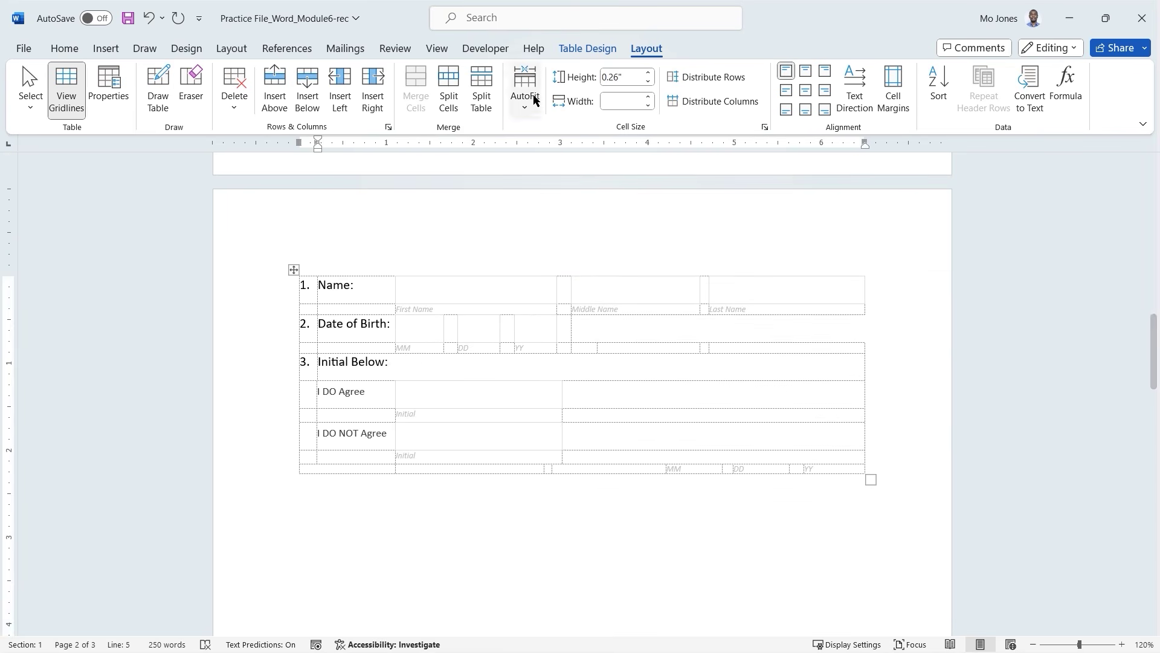
left_click(484, 48)
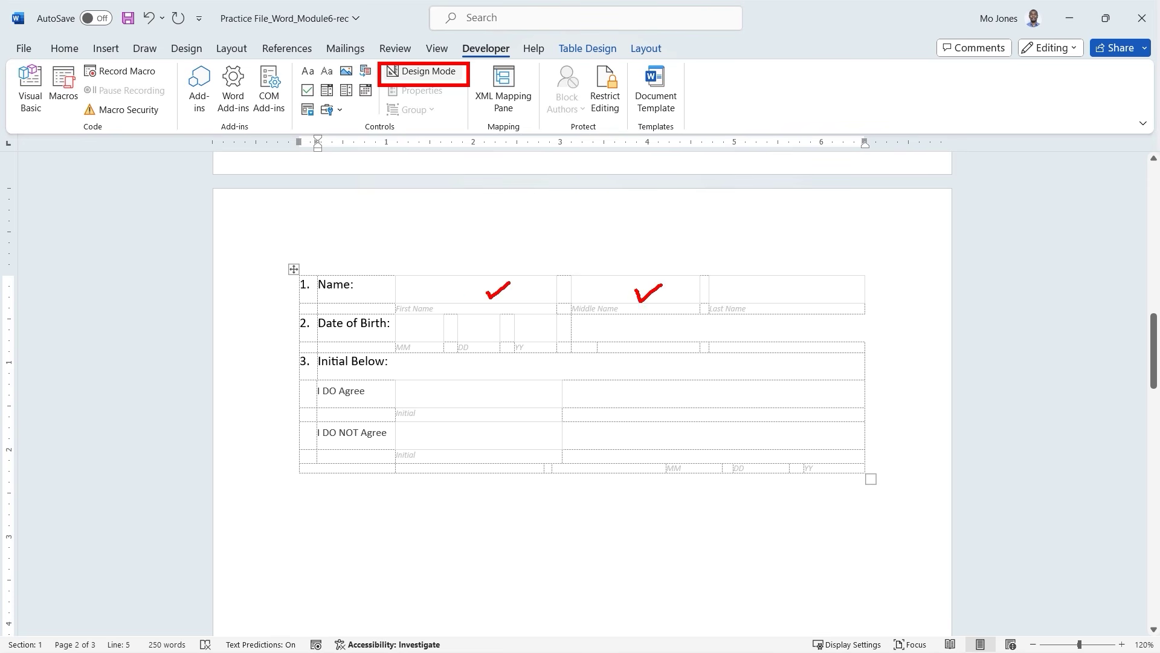
left_click(425, 73)
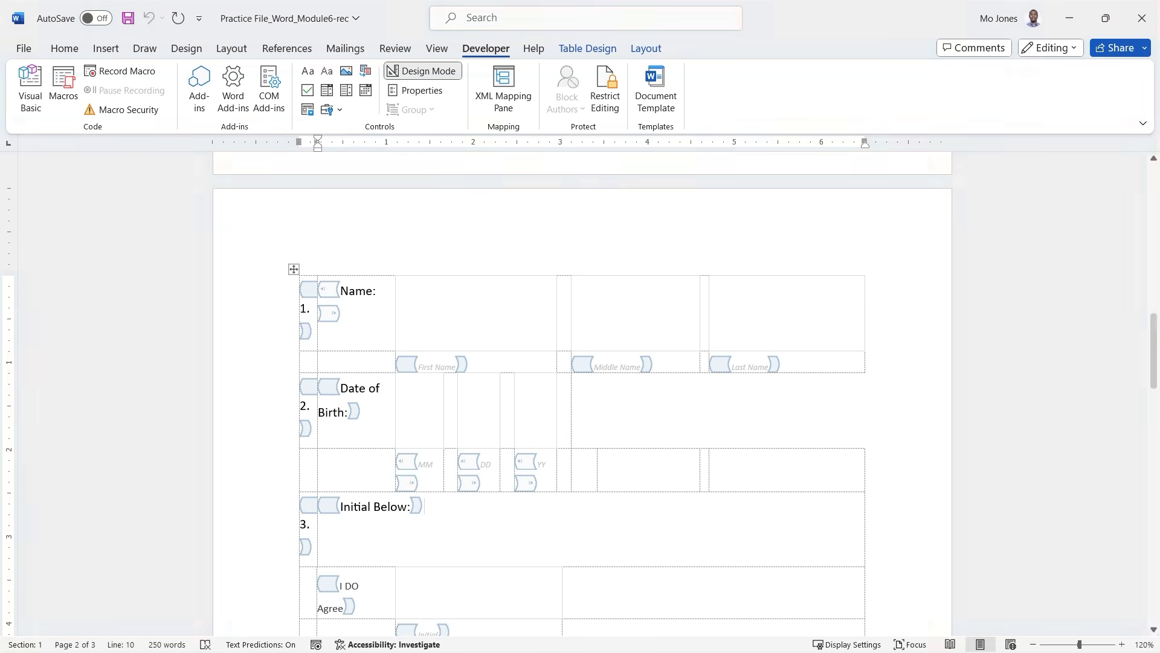
scroll(510, 307, "down", 3)
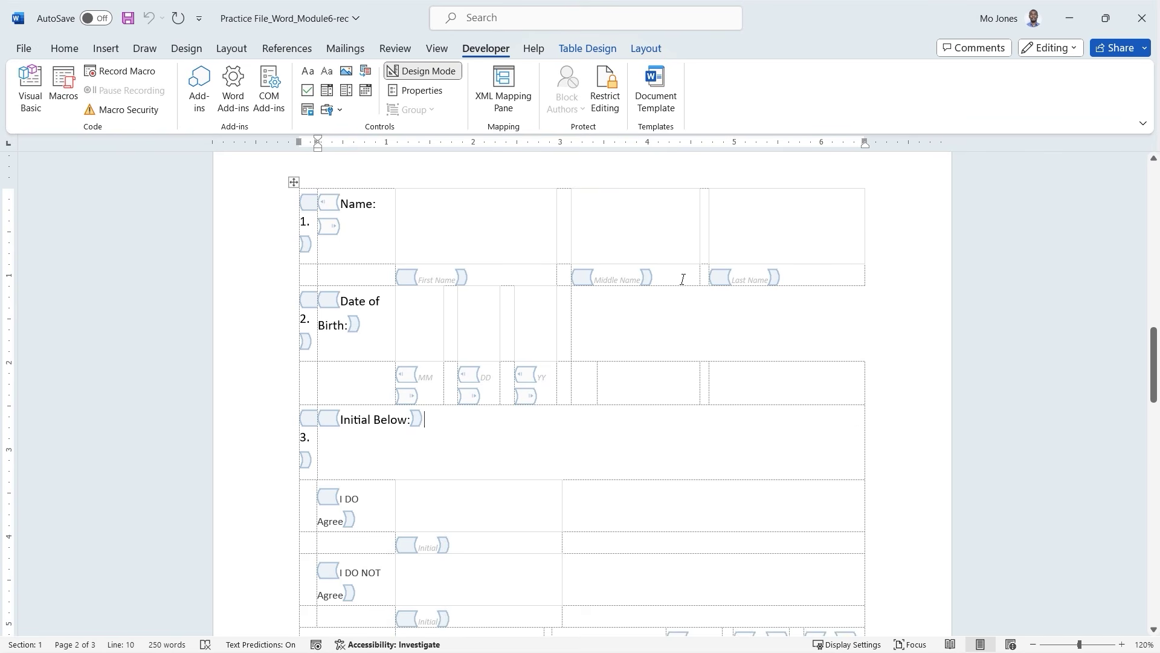
scroll(494, 292, "down", 4)
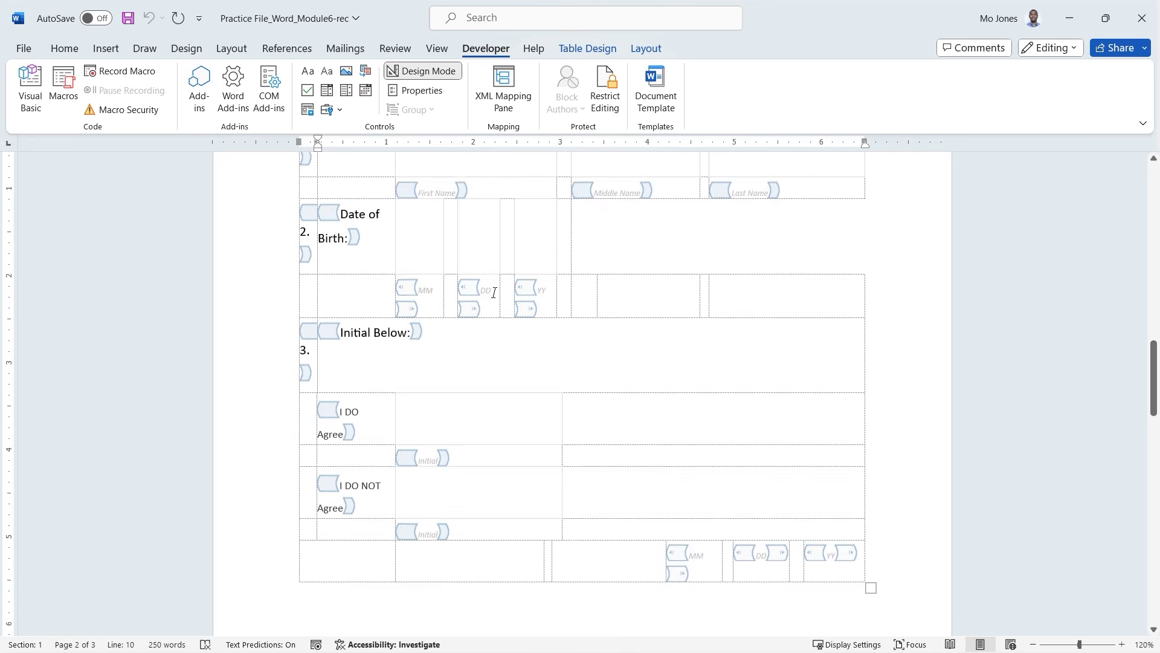
scroll(493, 293, "down", 1)
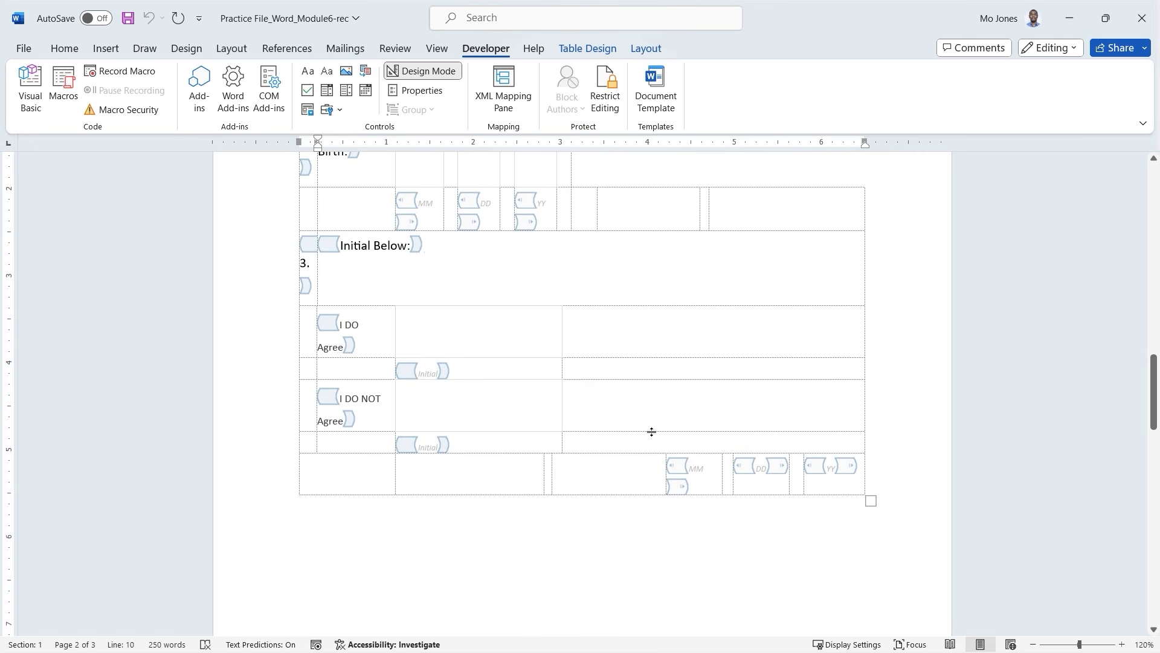
scroll(755, 472, "up", 6)
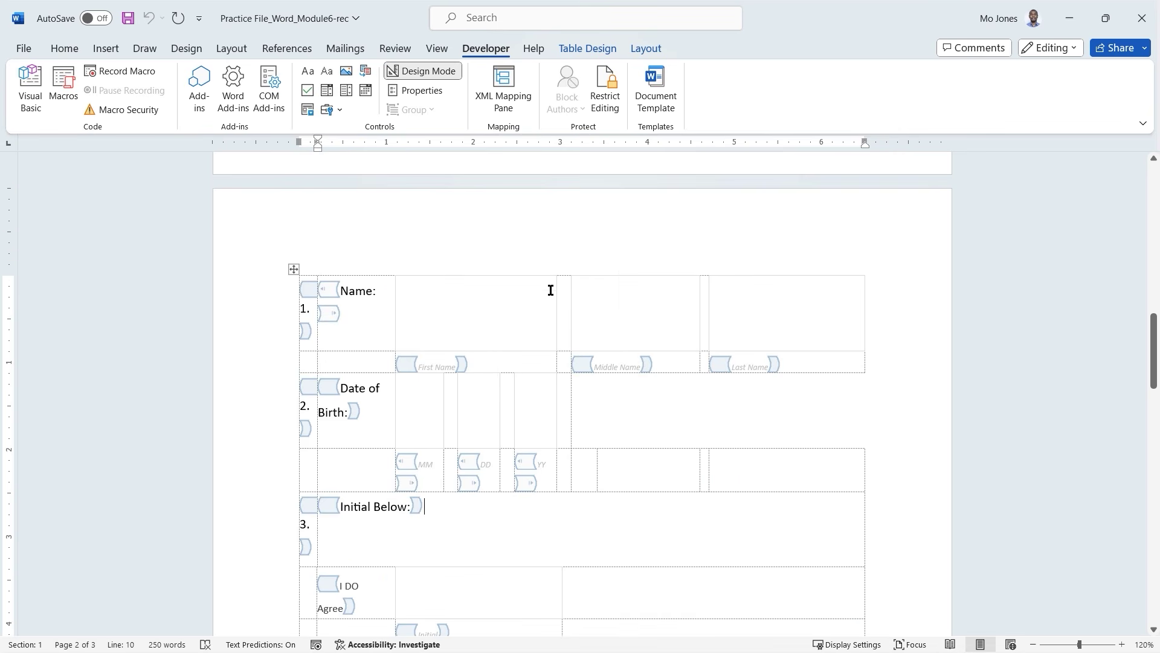
scroll(550, 290, "up", 10)
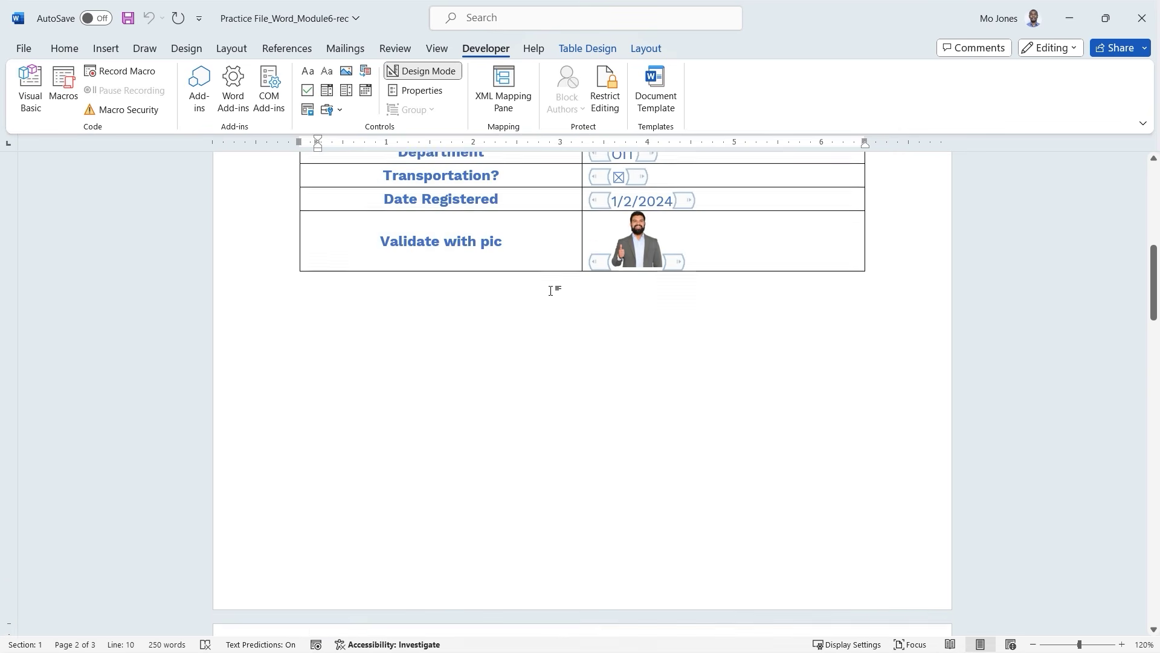
scroll(551, 290, "up", 4)
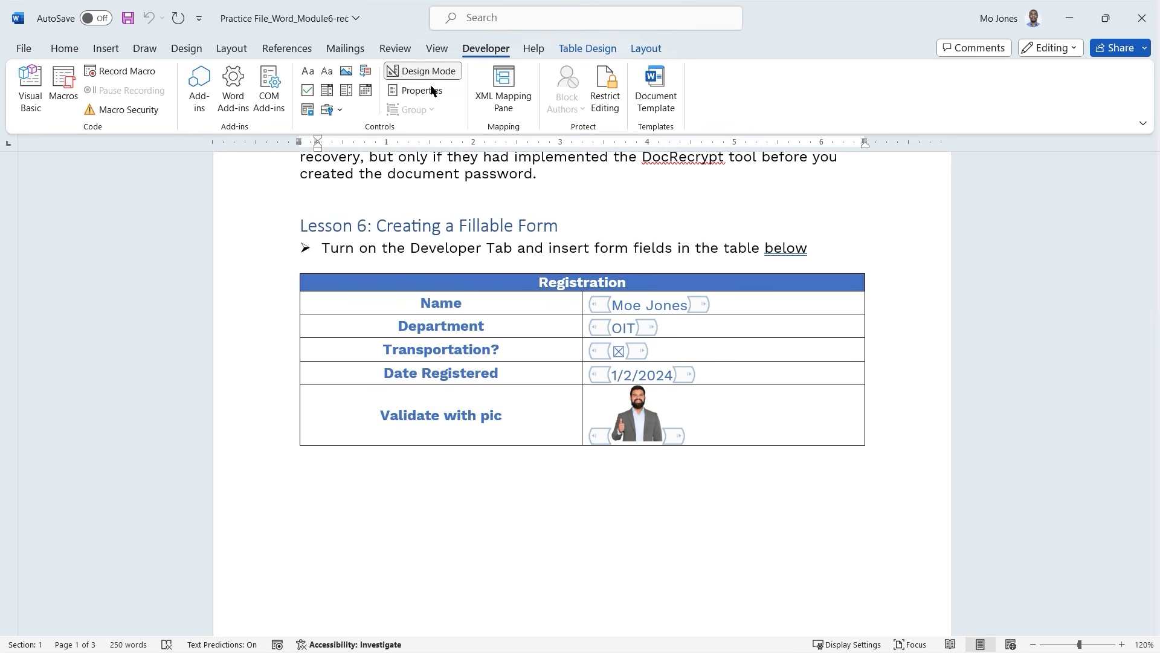
left_click(652, 305)
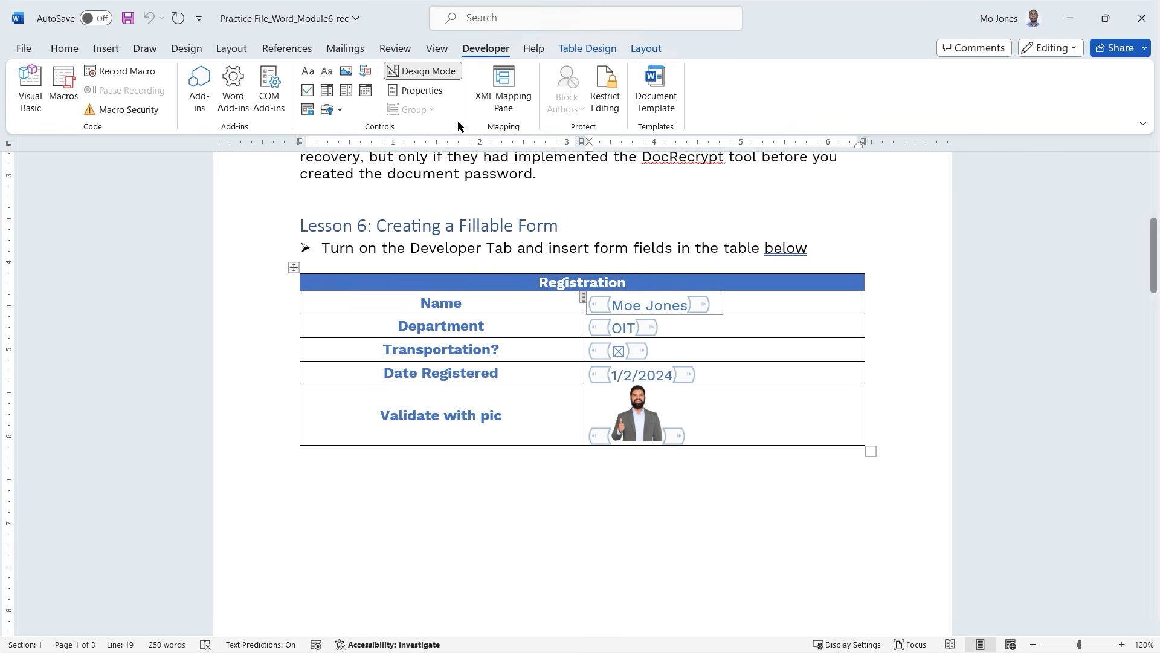
left_click(419, 91)
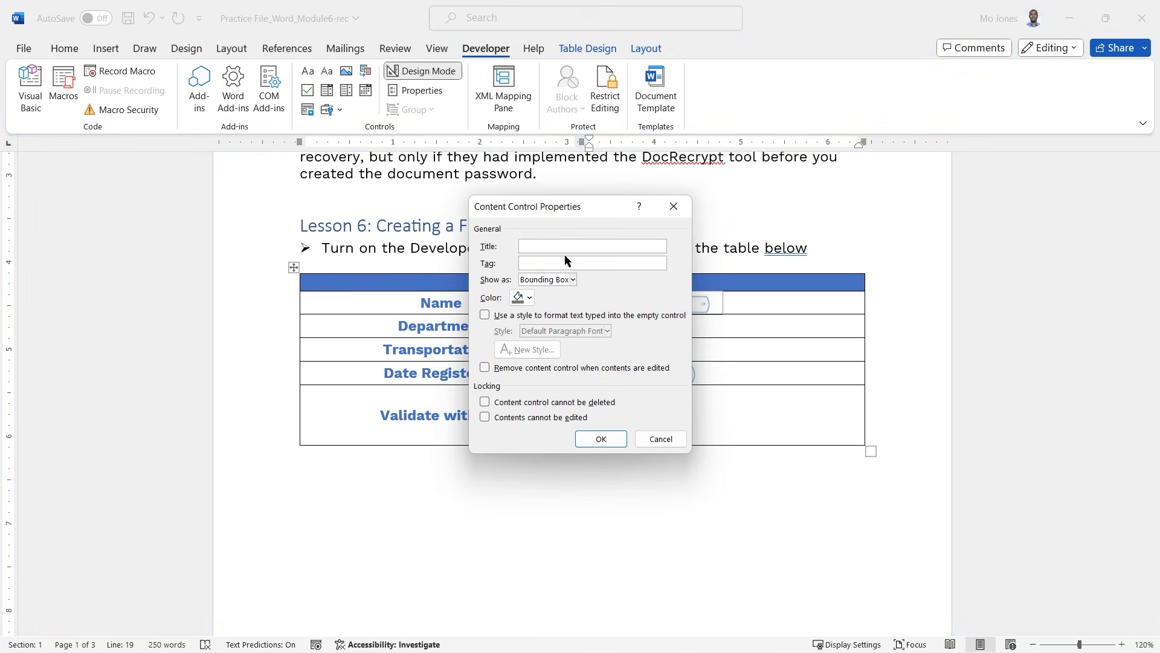
left_click(661, 439)
right_click(643, 329)
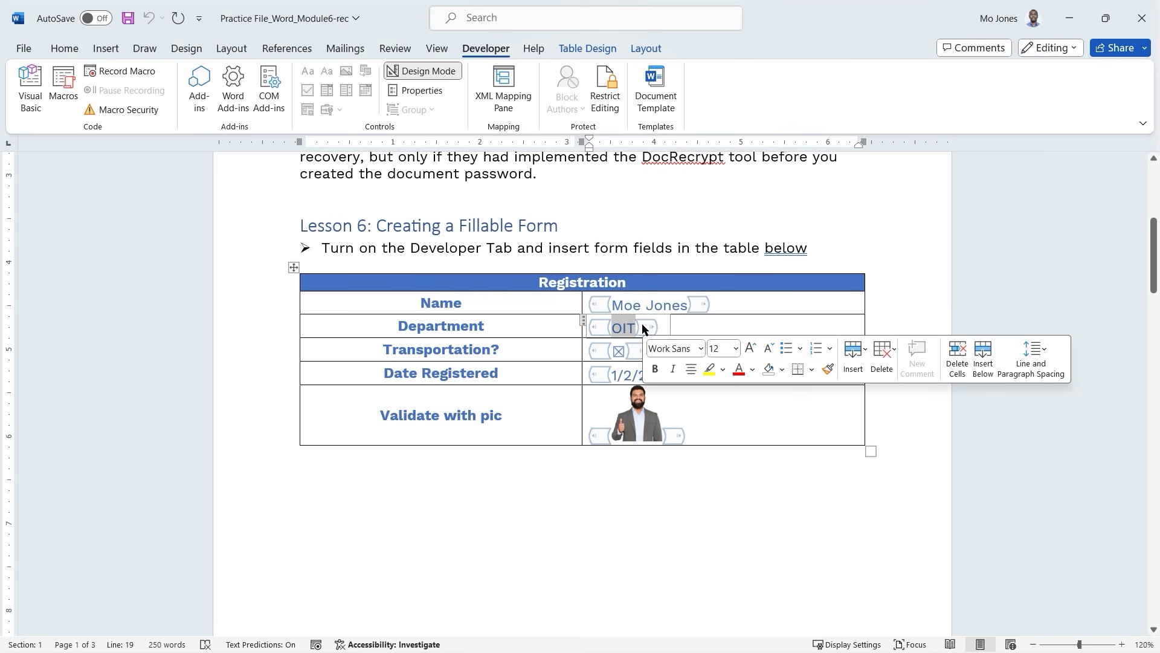
key("Escape")
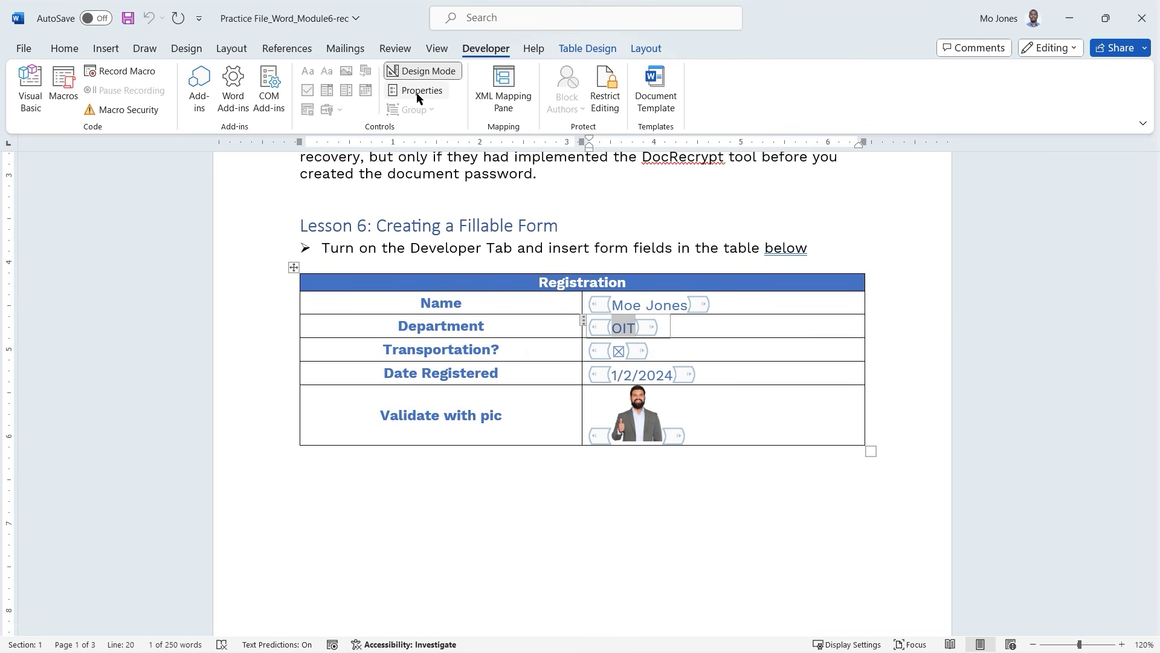
left_click(419, 91)
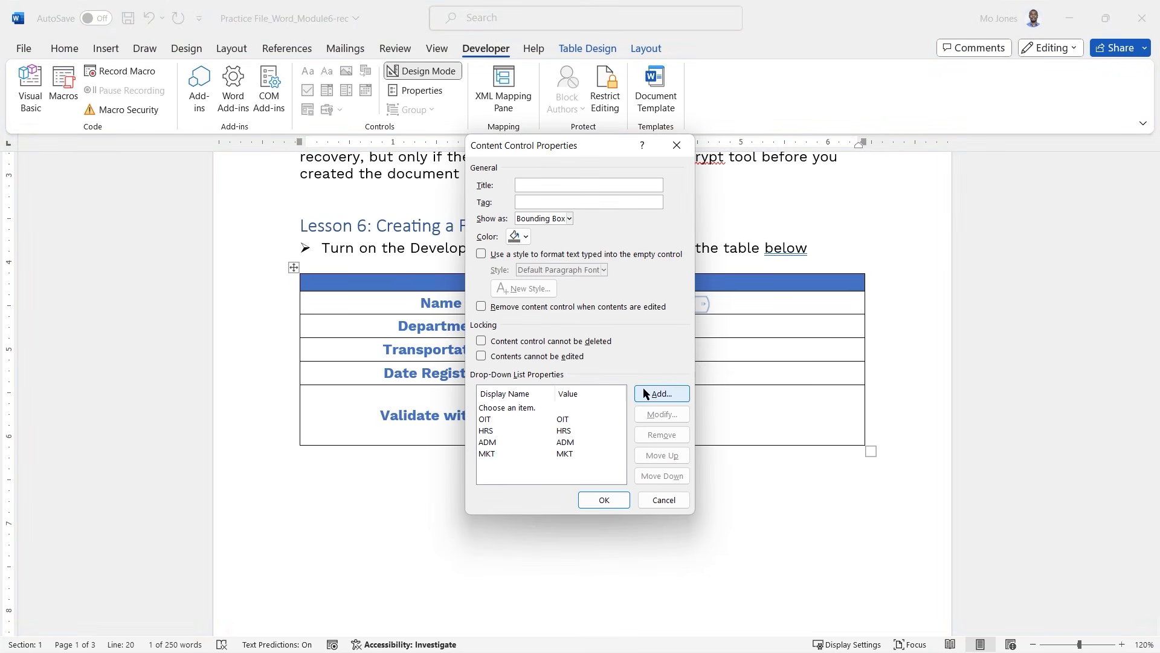
left_click(663, 499)
left_click(661, 306)
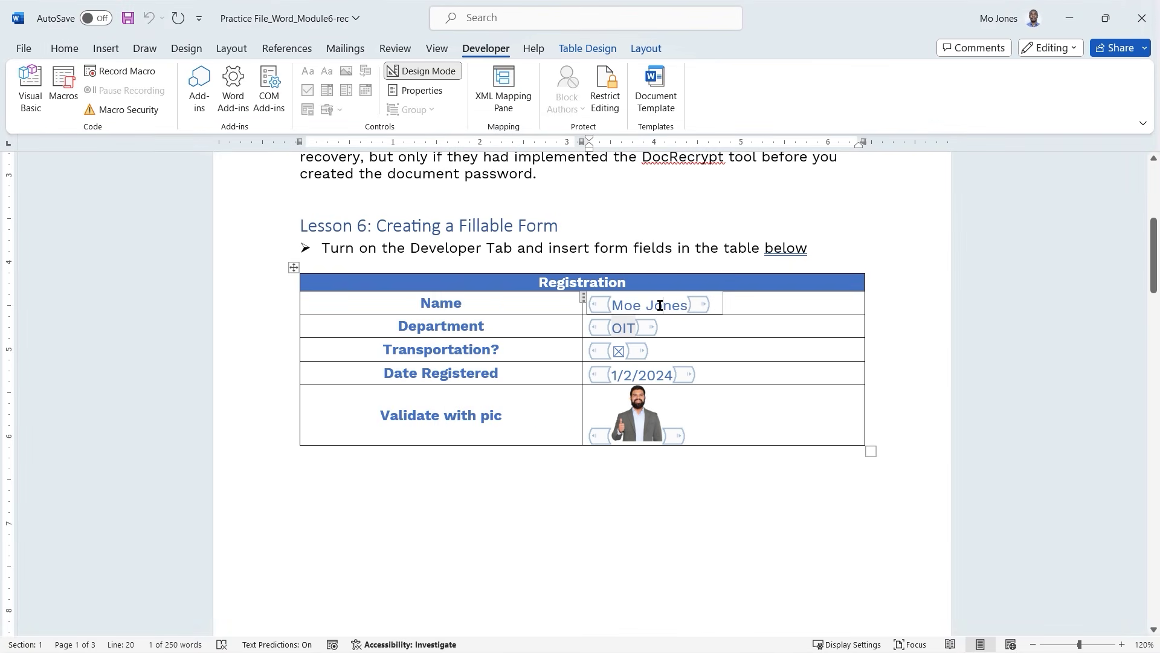
left_click(433, 91)
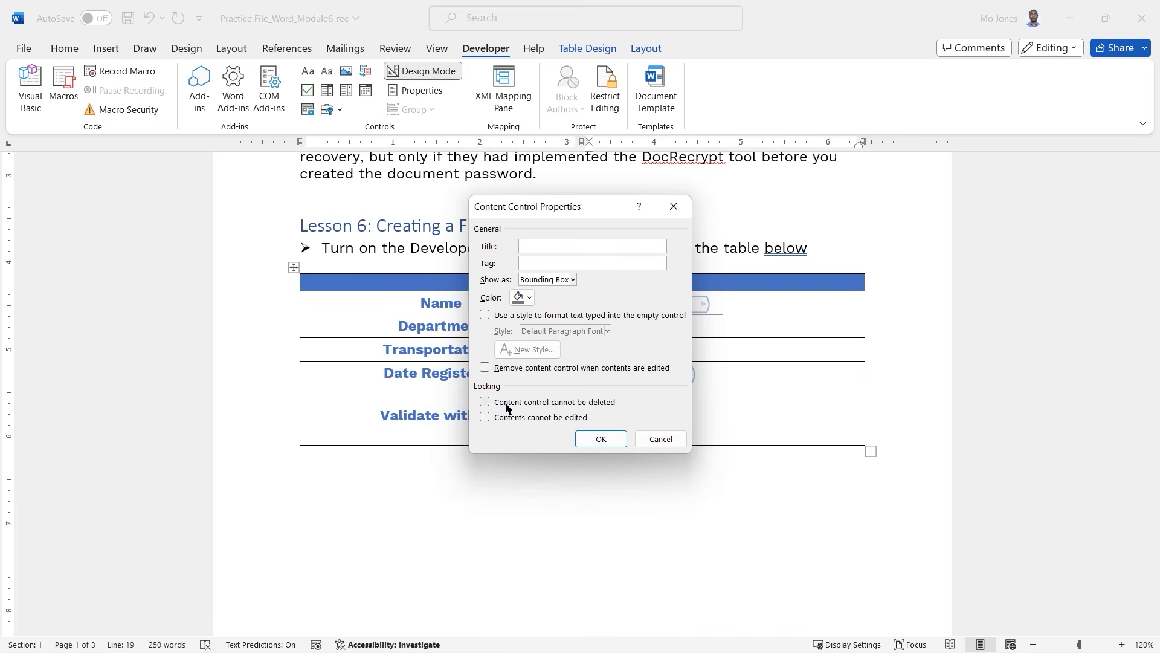
left_click(661, 439)
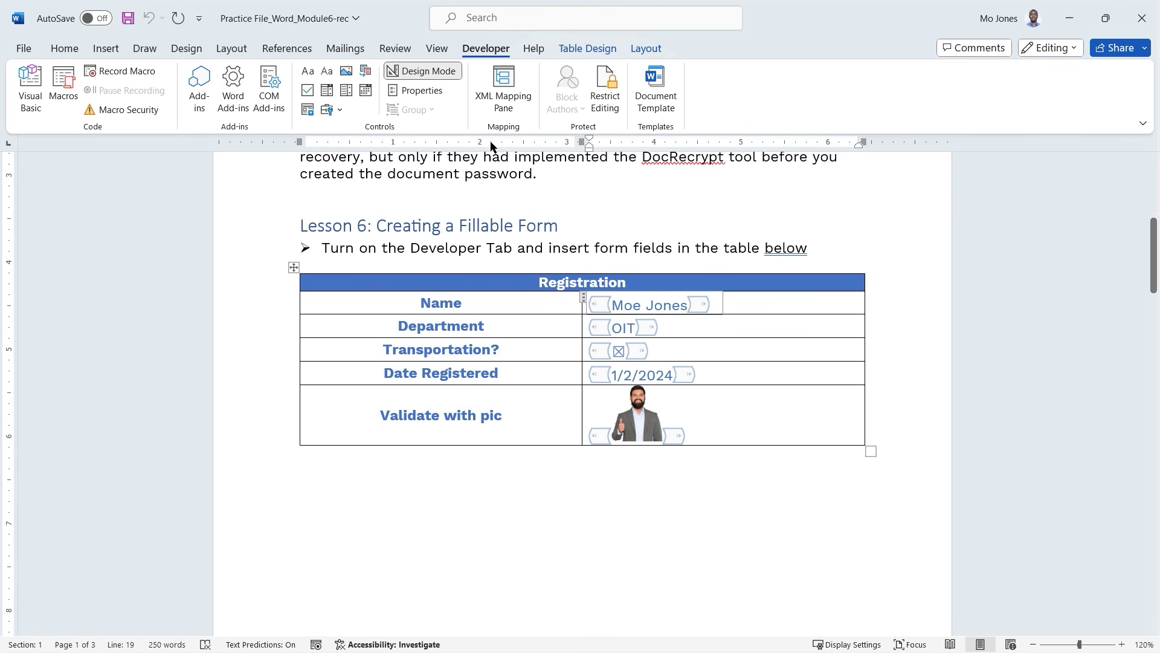
Turn off Design Mode, then delete the Name entry and undo to restore it.
left_click(432, 71)
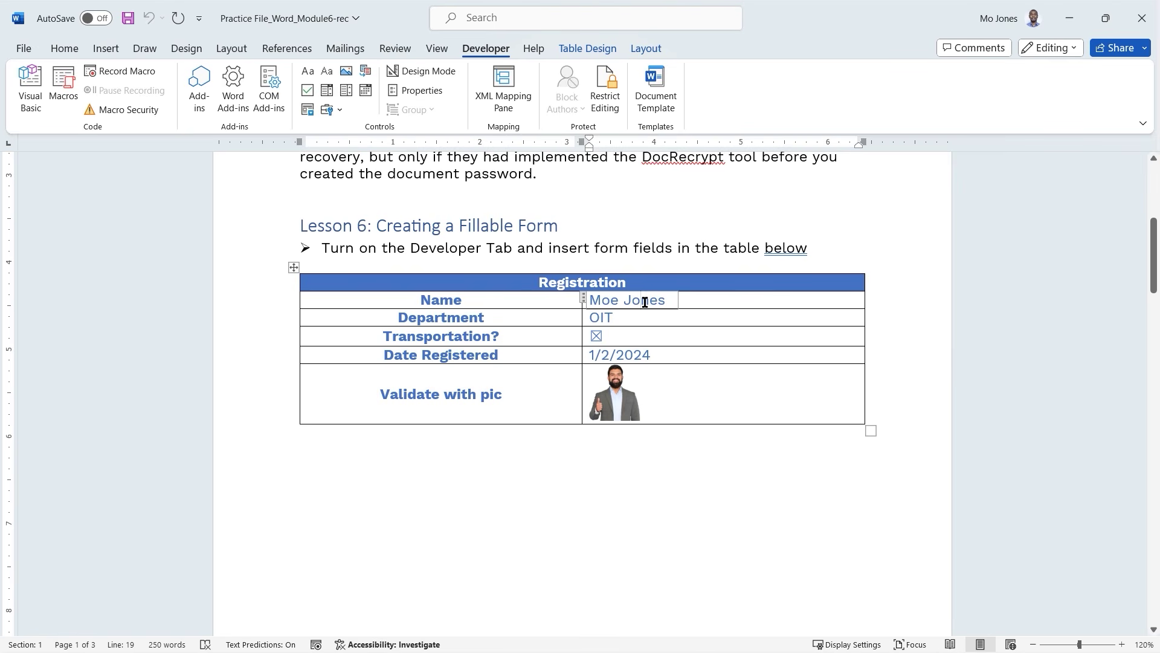
triple_click(645, 302)
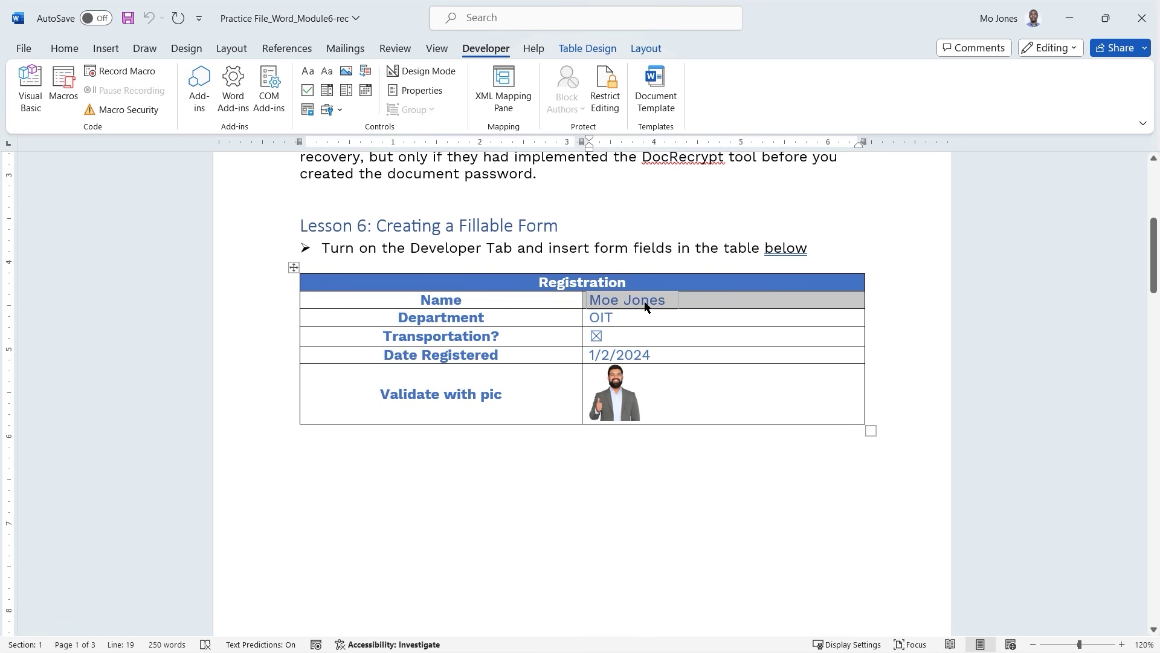
key("BackSpace")
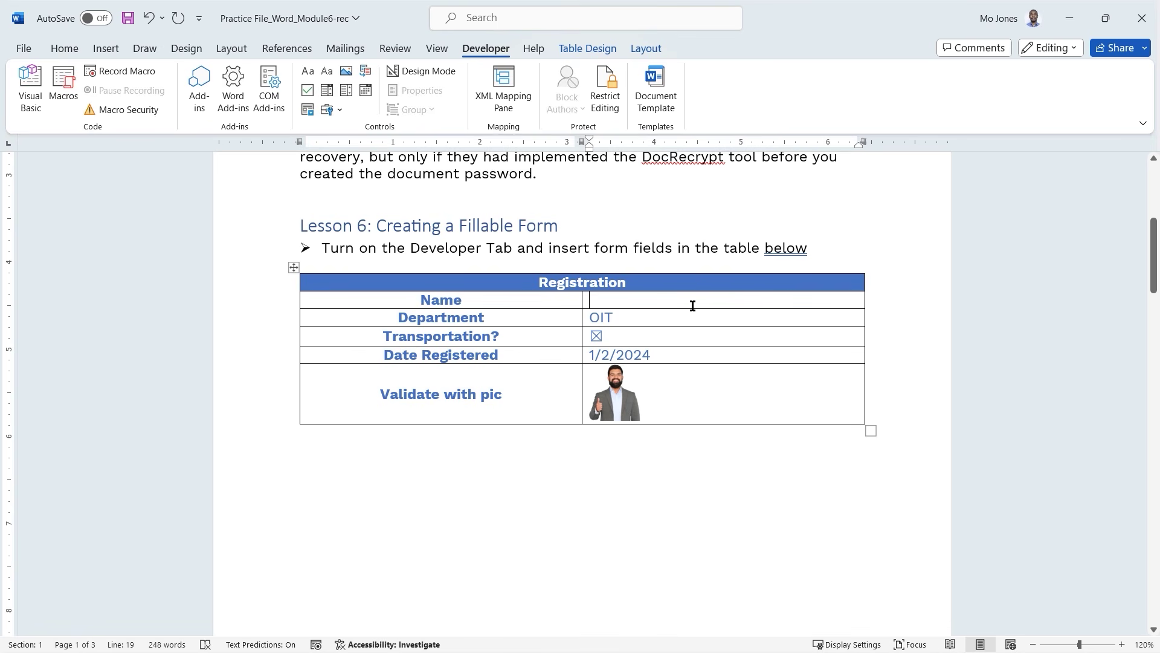
key("ctrl+z")
left_click(640, 301)
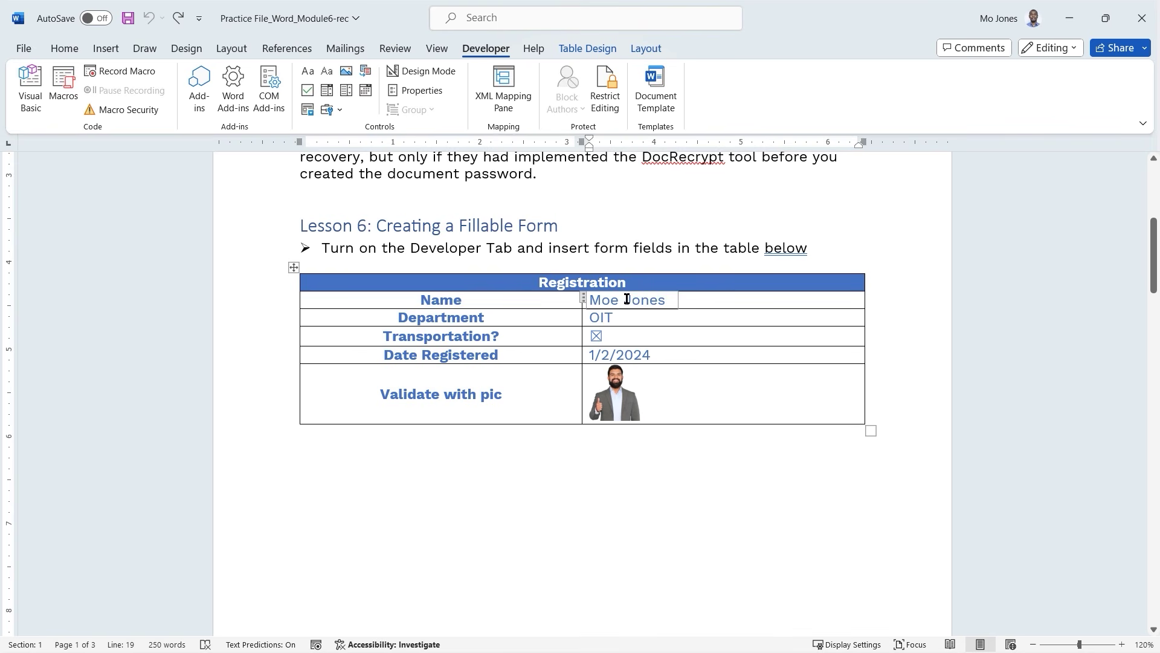
Lock the Name content control so it cannot be deleted.
left_click(422, 90)
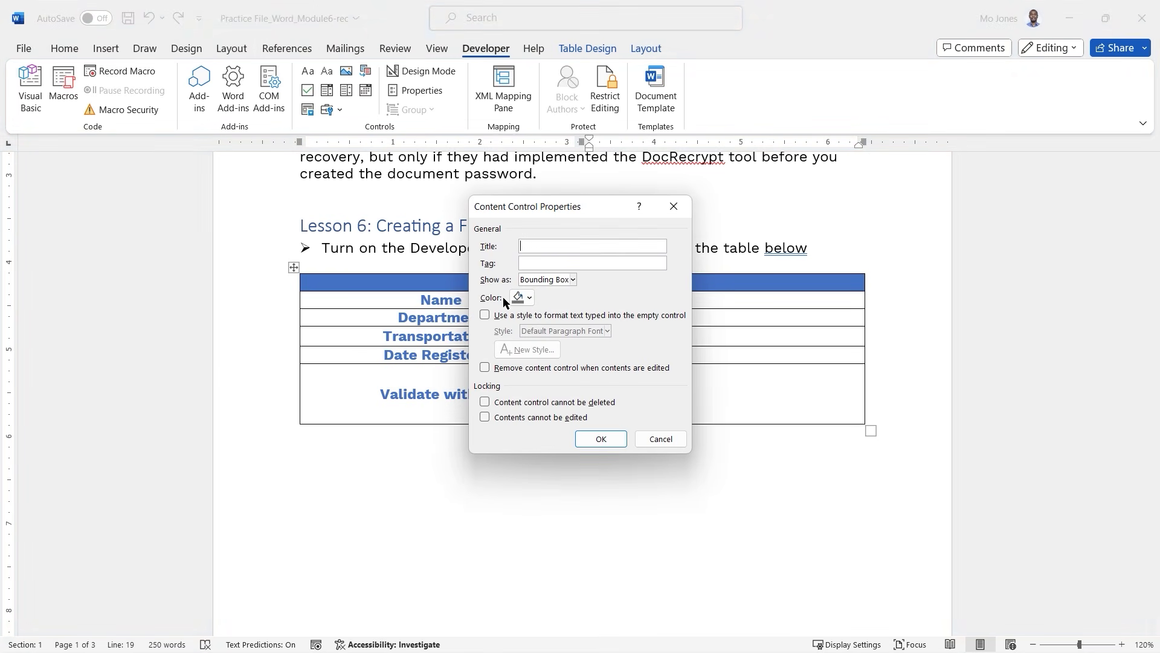
left_click(486, 402)
mouse_move(474, 392)
left_mouse_down()
mouse_move(608, 415)
mouse_move(644, 406)
left_mouse_up()
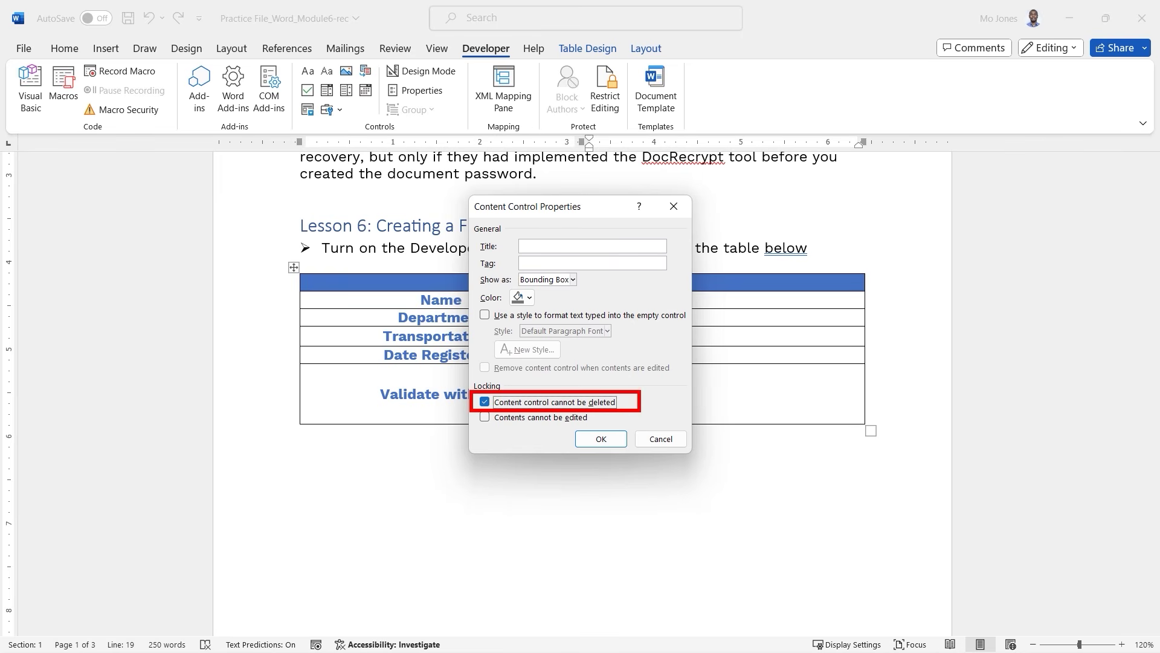
left_click(601, 439)
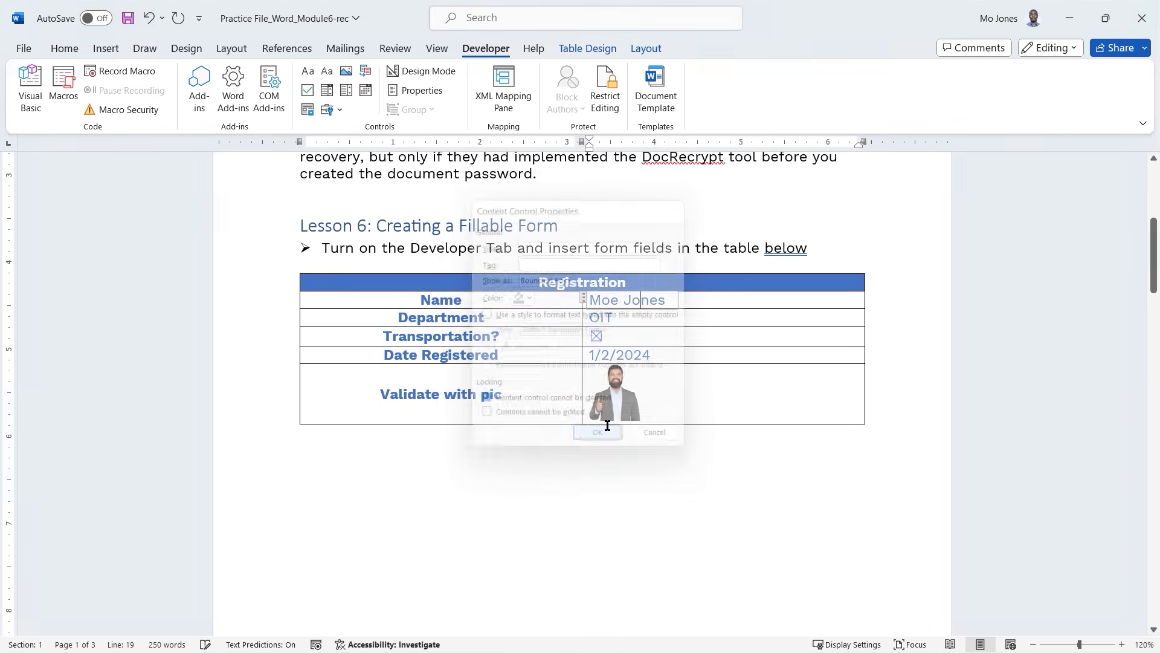
Test the lock by deleting the name text, then undo to restore it.
triple_click(626, 301)
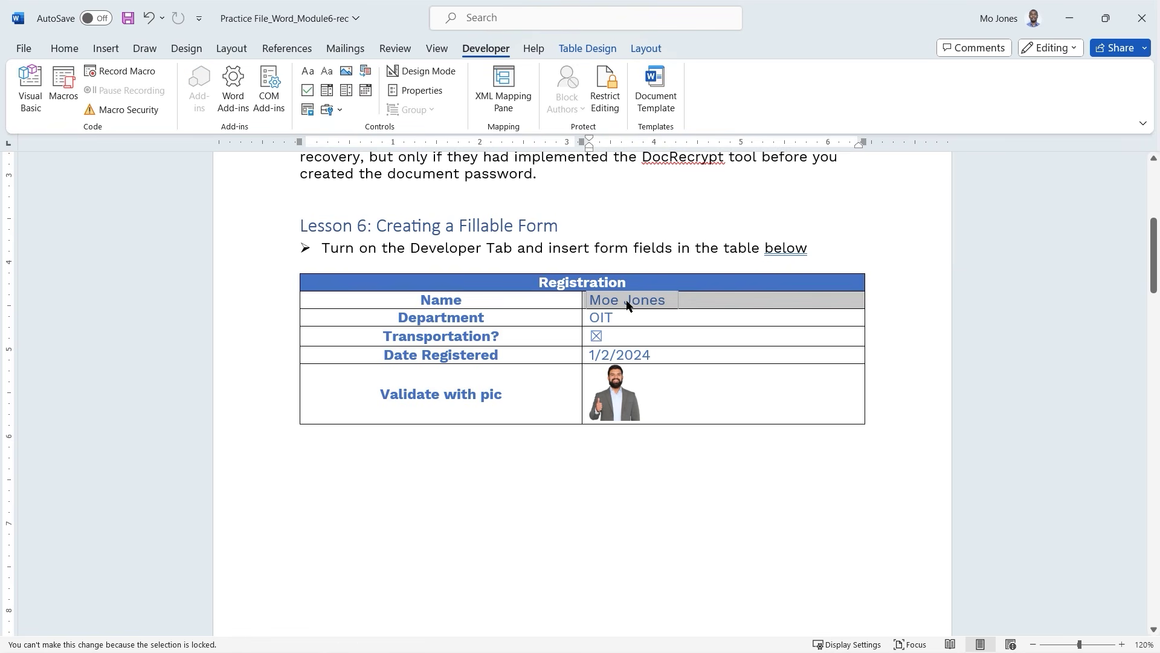
left_click(627, 302)
left_click_drag(591, 300, 656, 300)
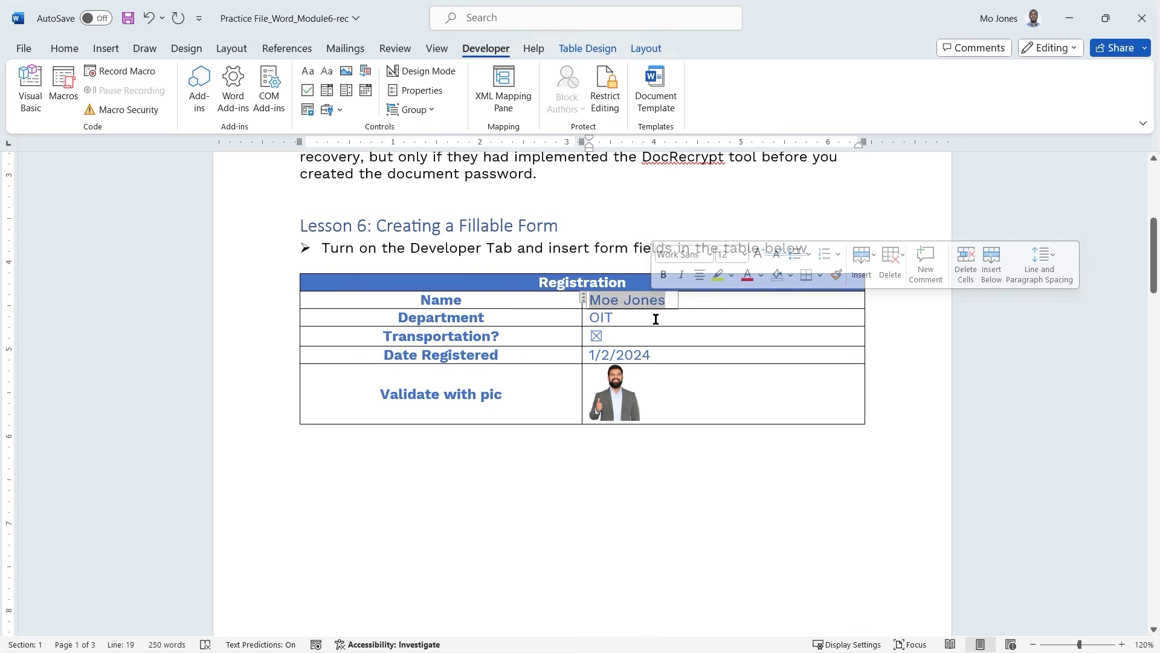
key("Delete")
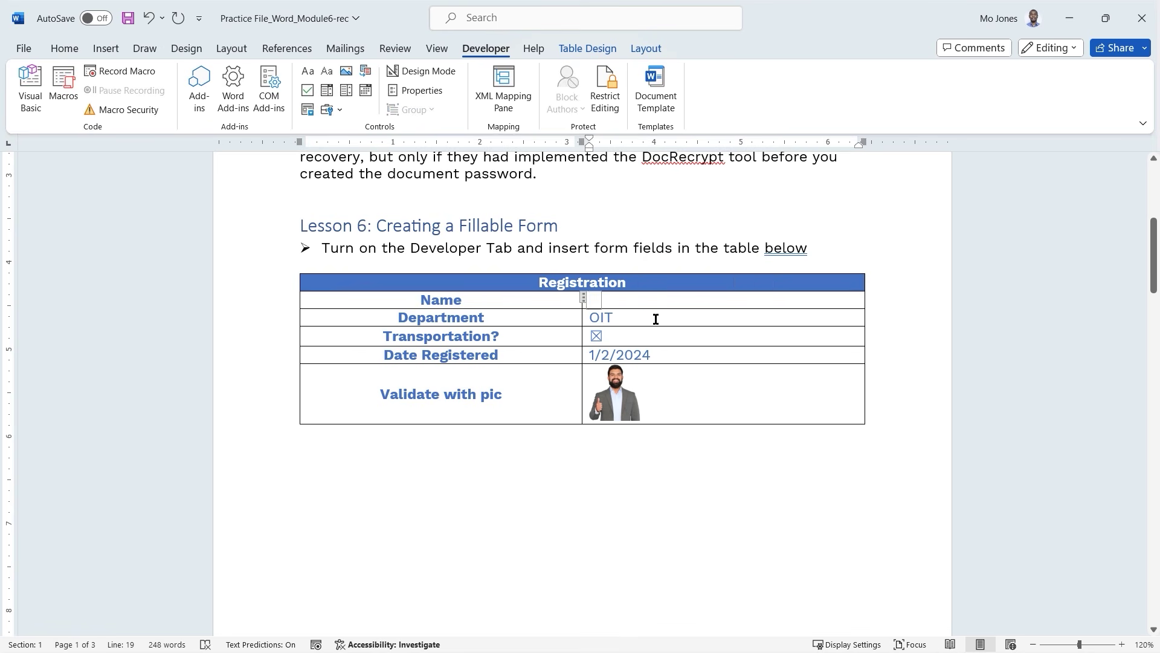
key("ctrl+z")
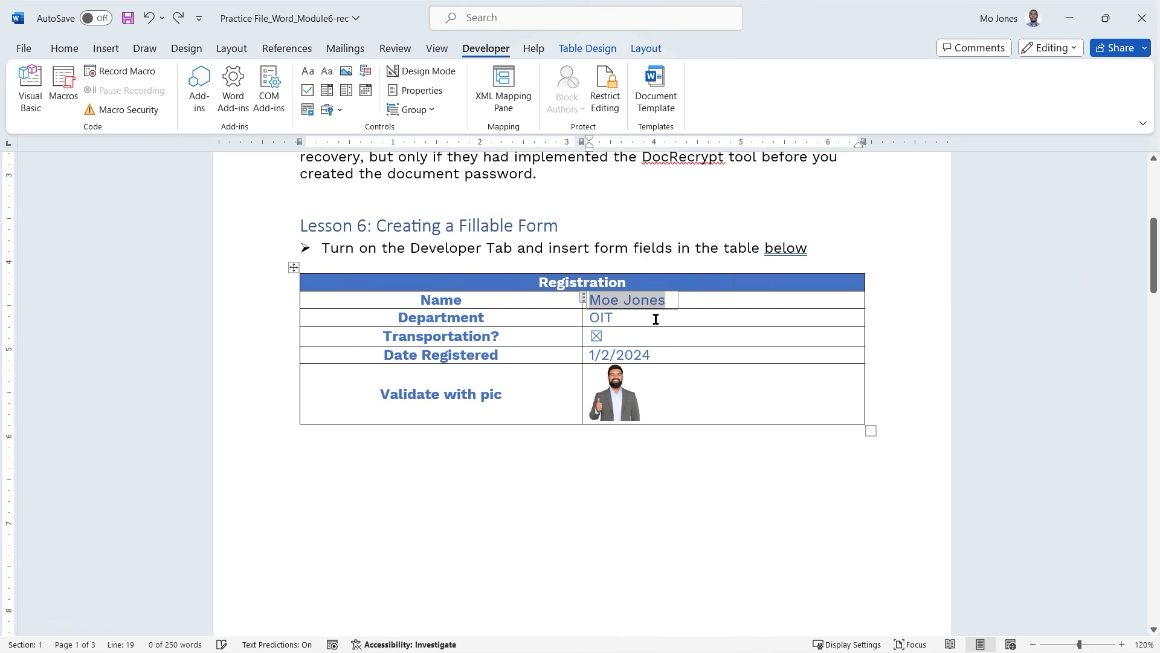
left_click(548, 322)
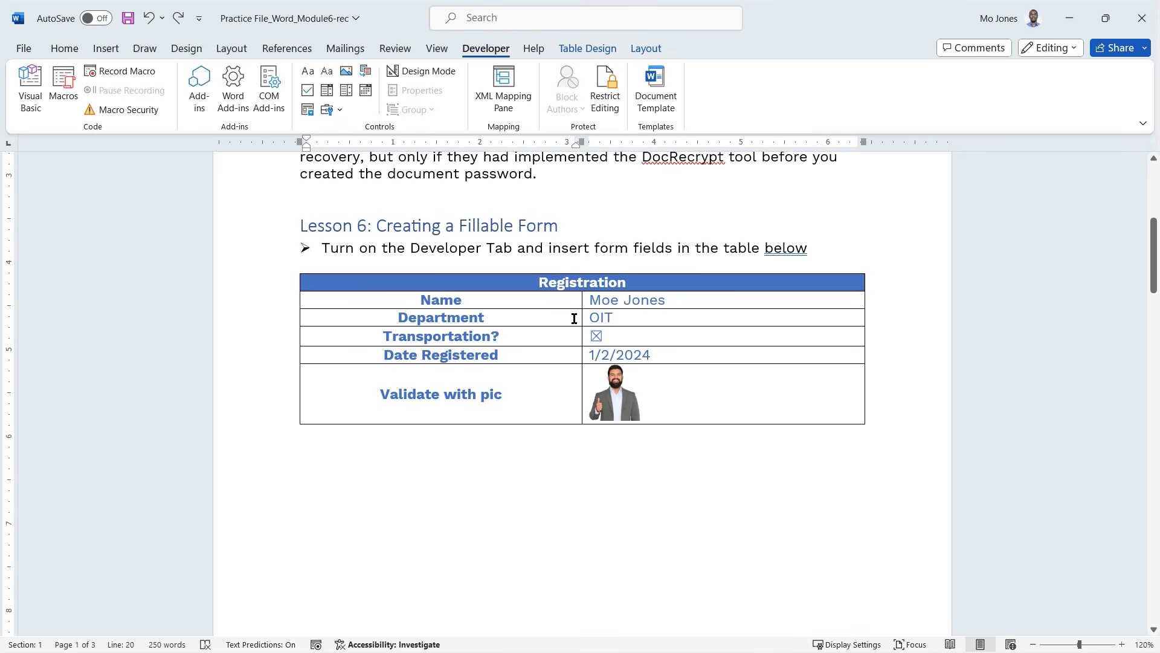
scroll(569, 302, "up", 3)
scroll(570, 305, "up", 1)
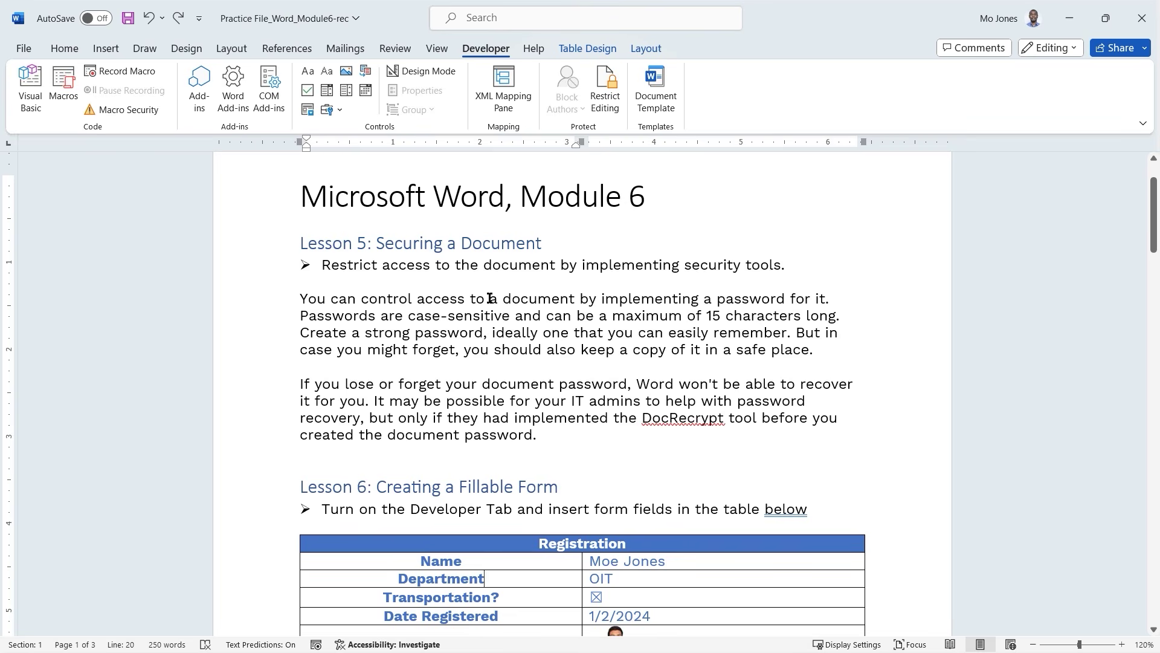
scroll(661, 324, "down", 4)
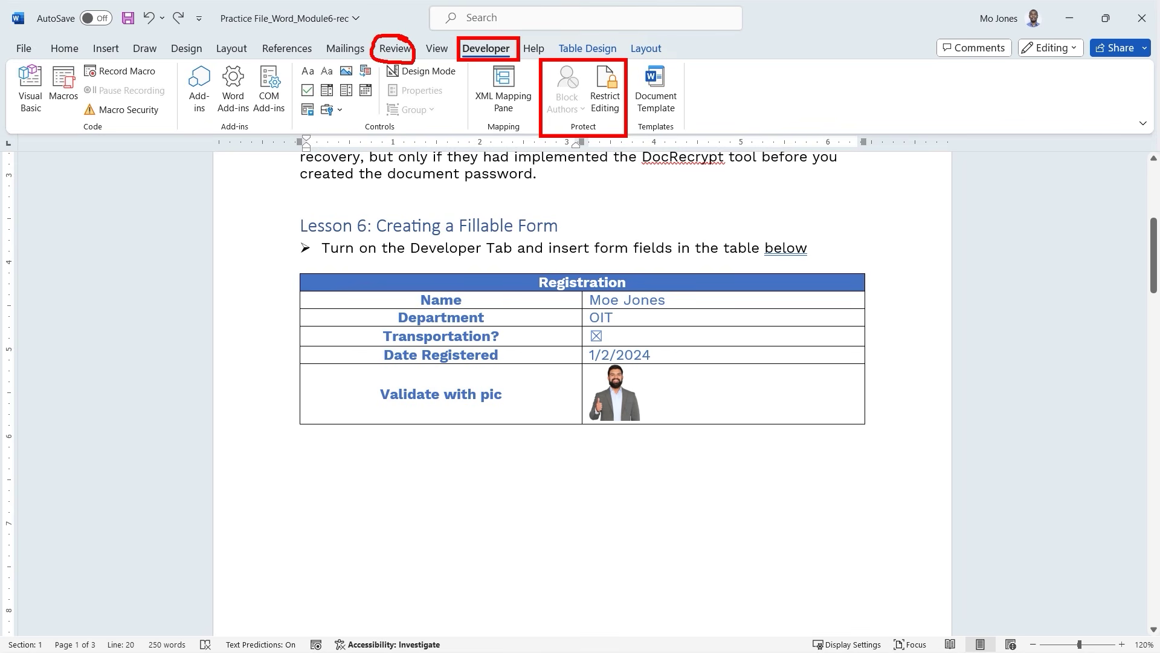
left_click(399, 48)
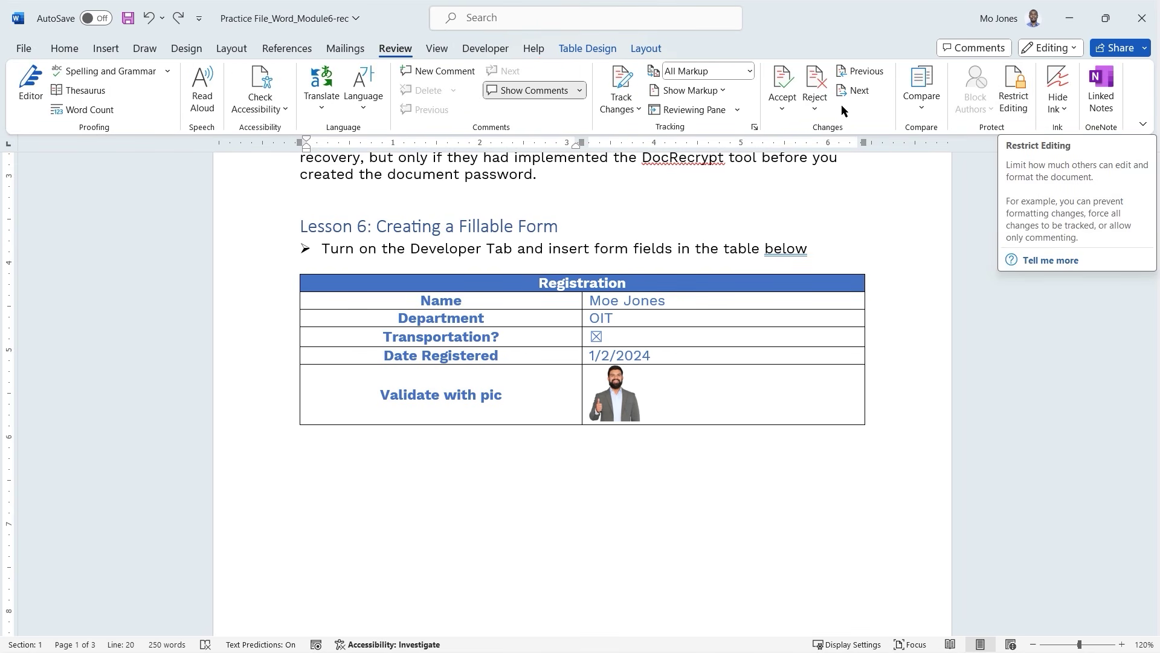
left_click(483, 51)
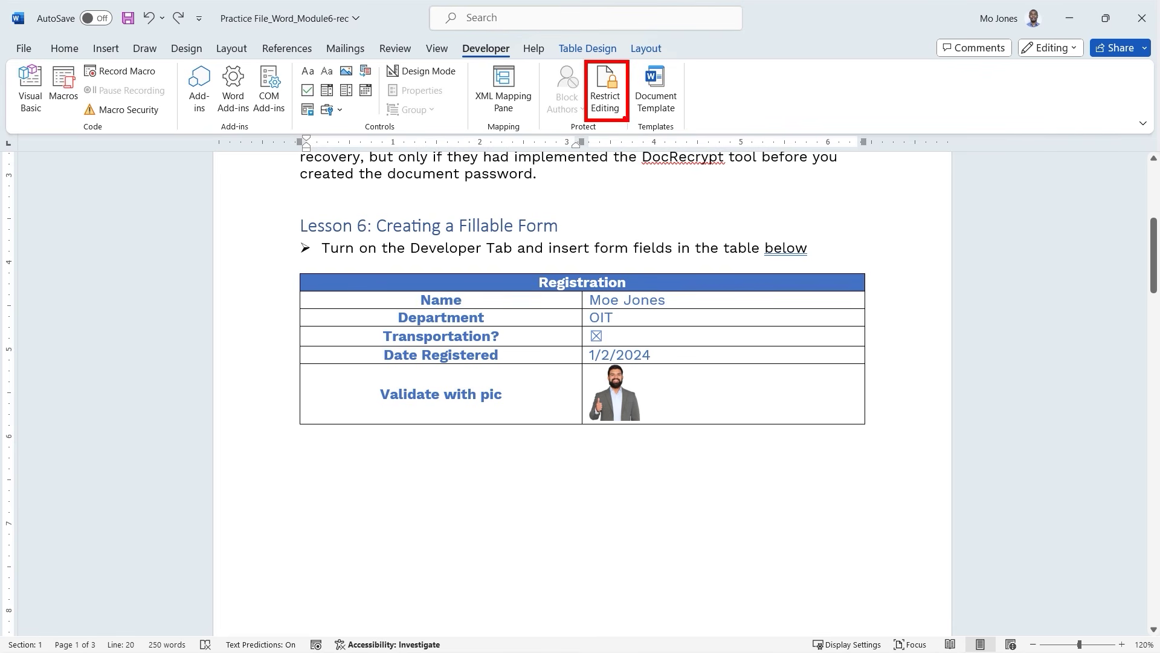
Restrict editing of the document to Filling in forms only.
left_click(610, 96)
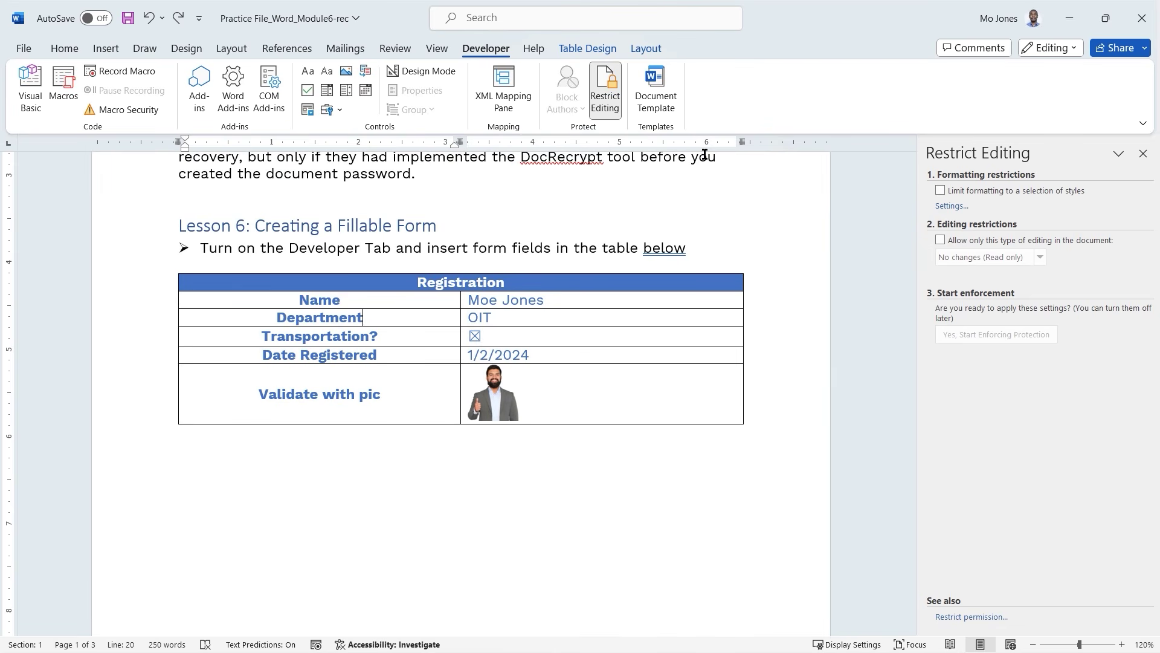
left_click(941, 241)
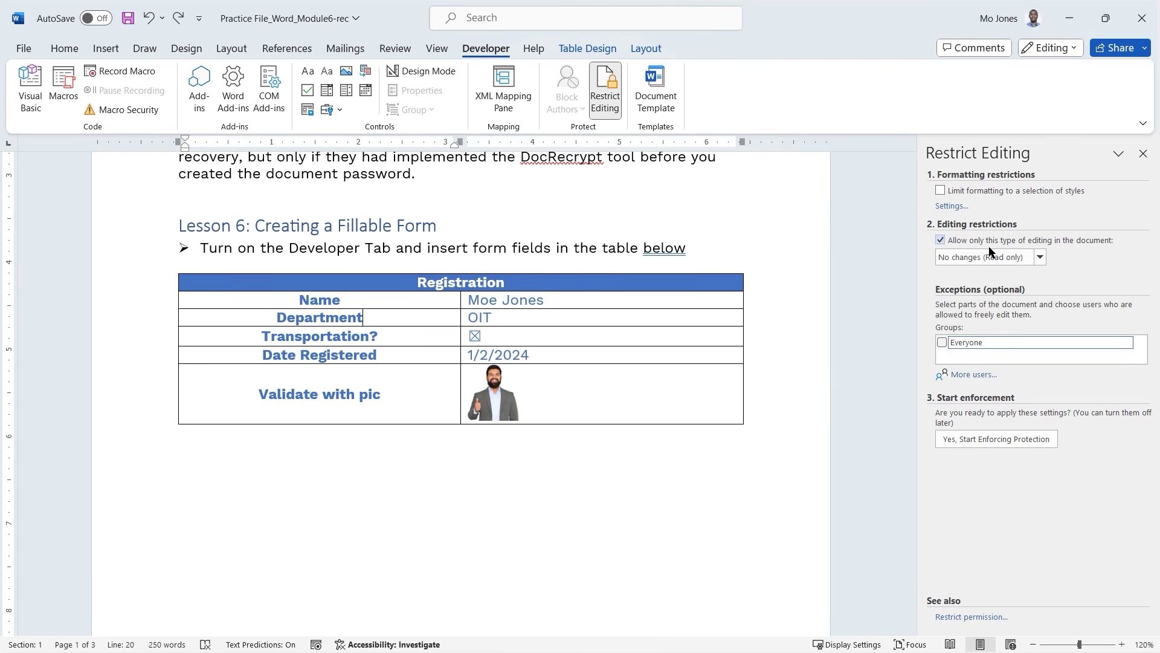
left_click(1039, 257)
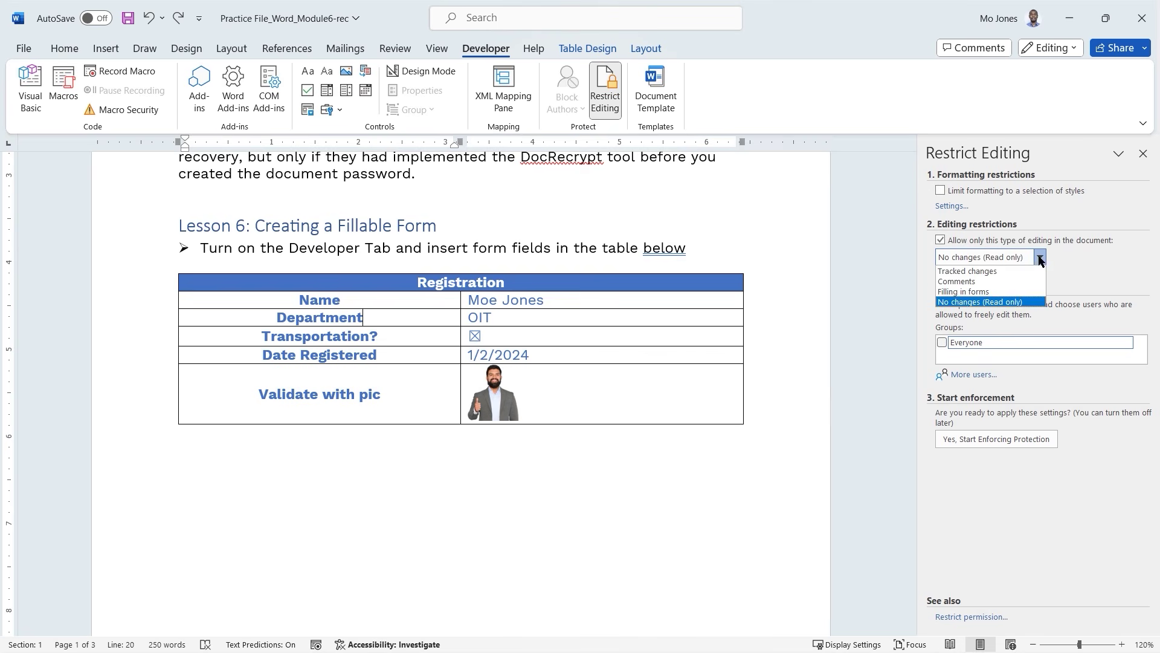
left_click(965, 293)
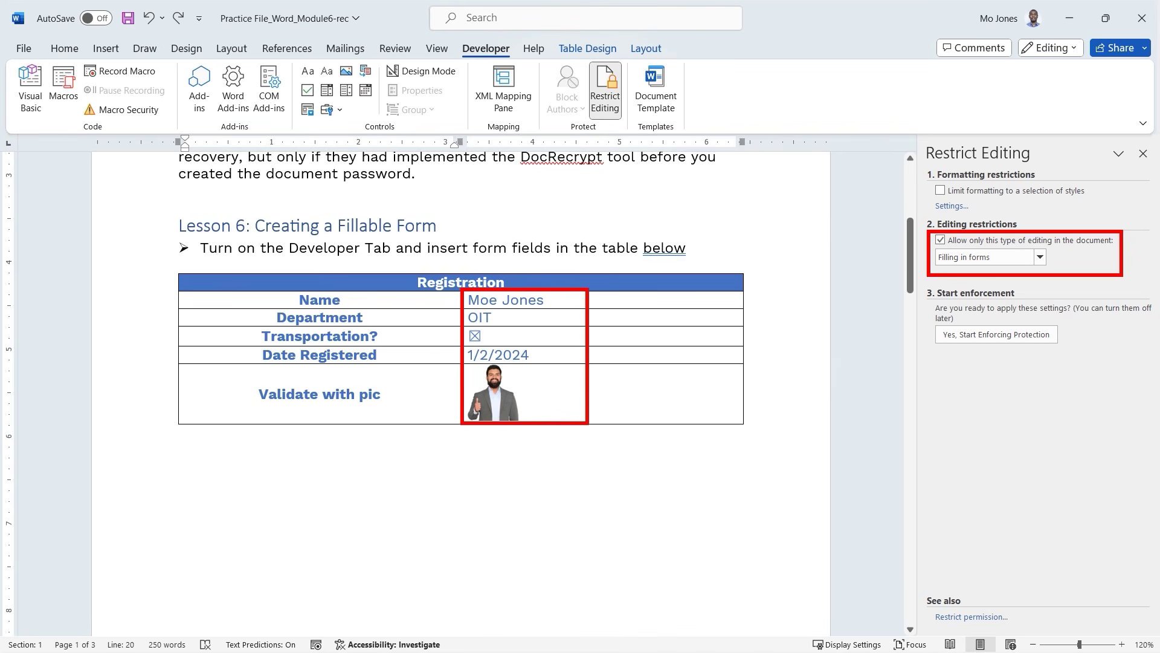
Start enforcing forms-only protection, entering and confirming a password.
left_click(986, 336)
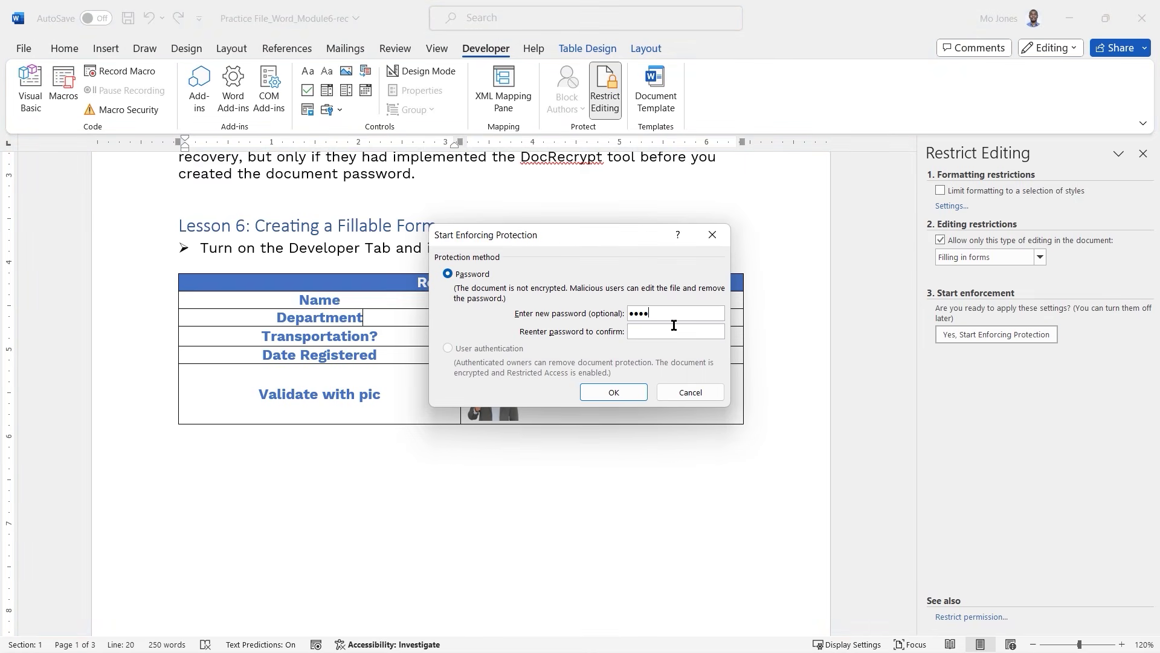
type("1234")
left_click(622, 392)
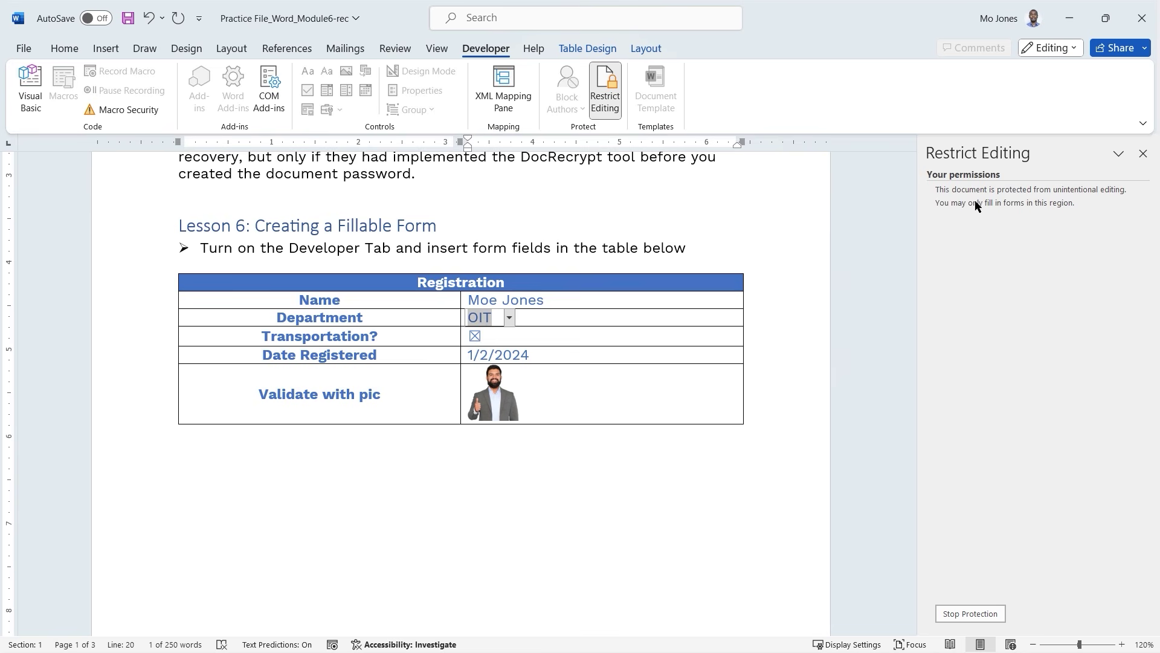
Move through the protected form, selecting the Name text and tabbing to Department.
left_click_drag(935, 197, 1083, 214)
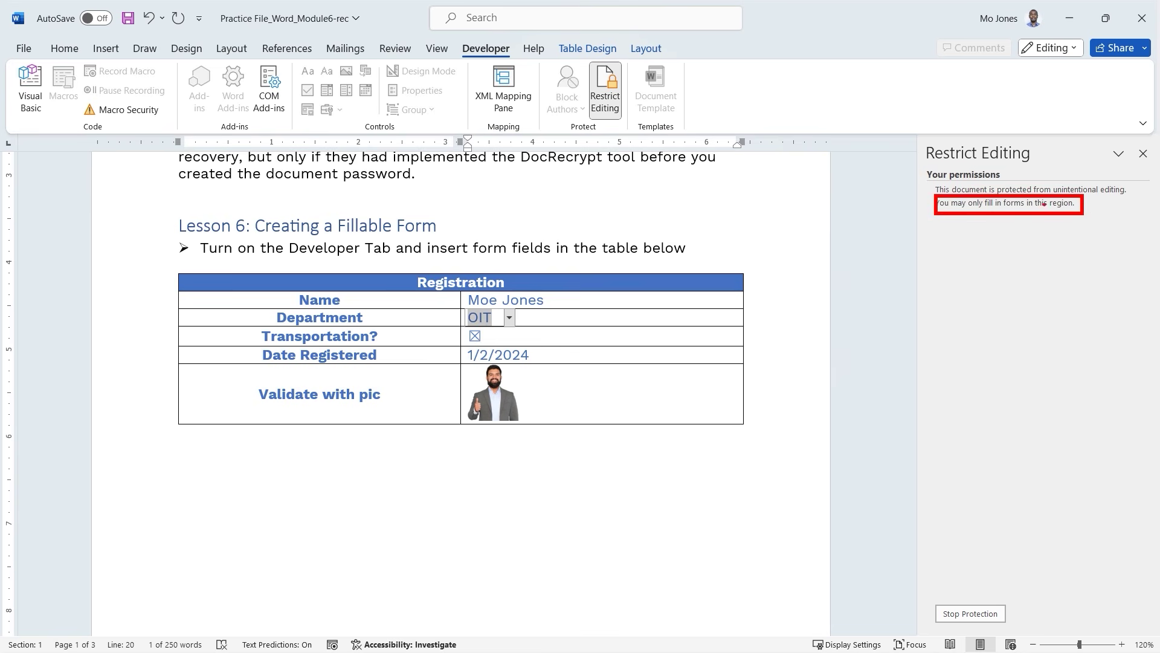
key("Escape")
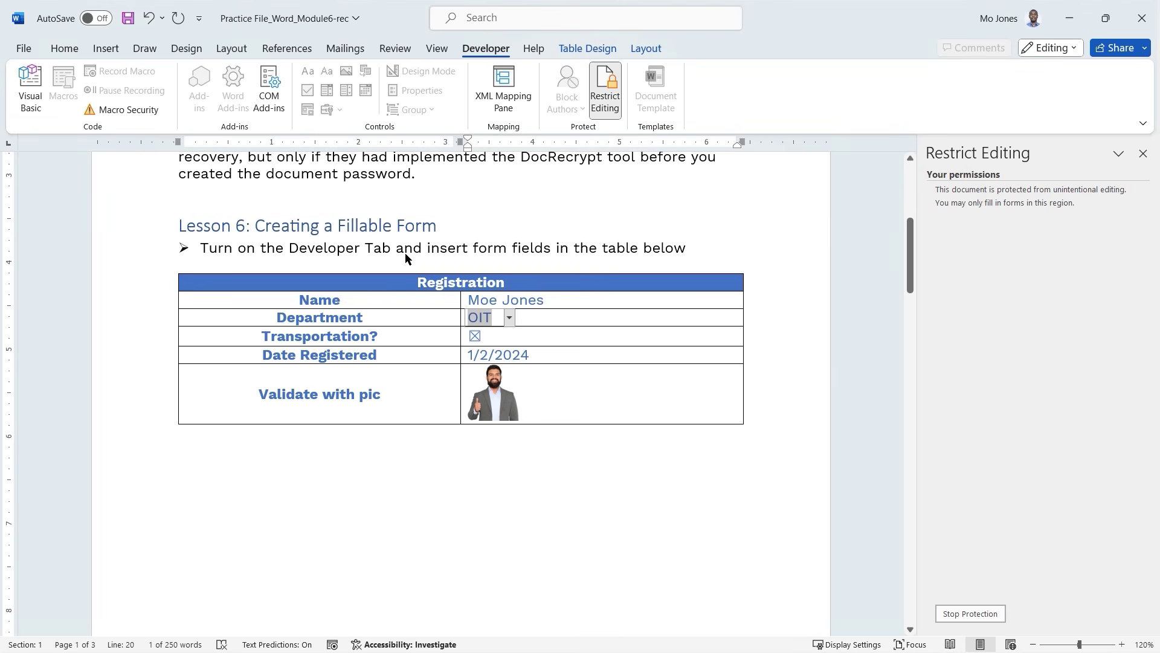
key("shift+Tab")
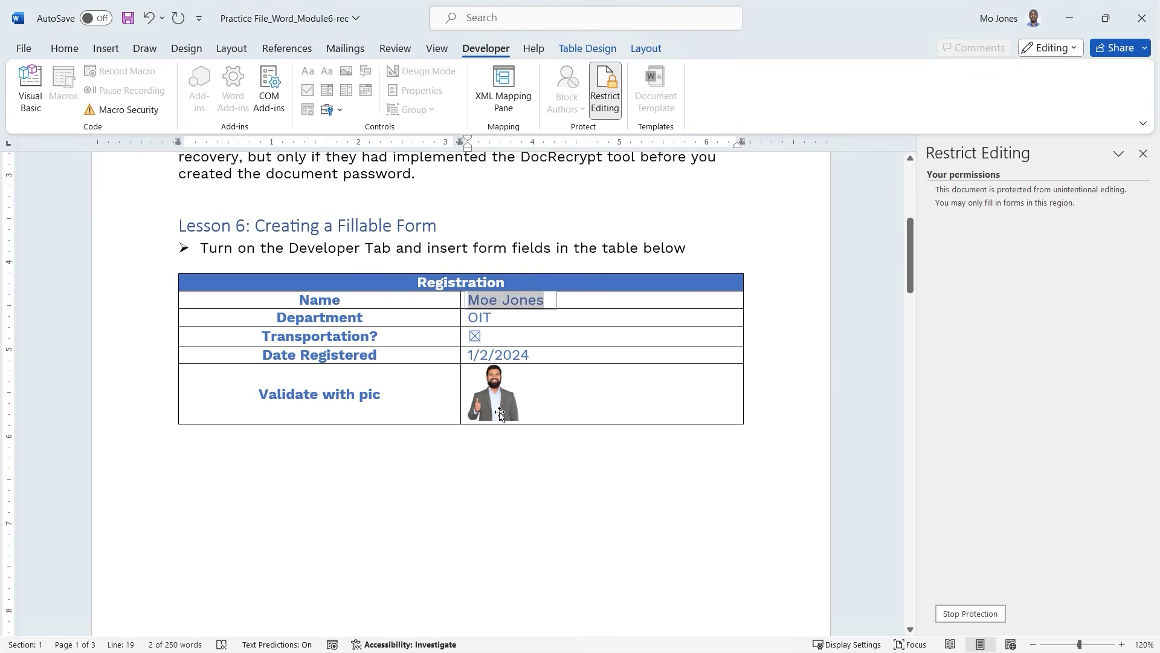
scroll(497, 399, "down", 2)
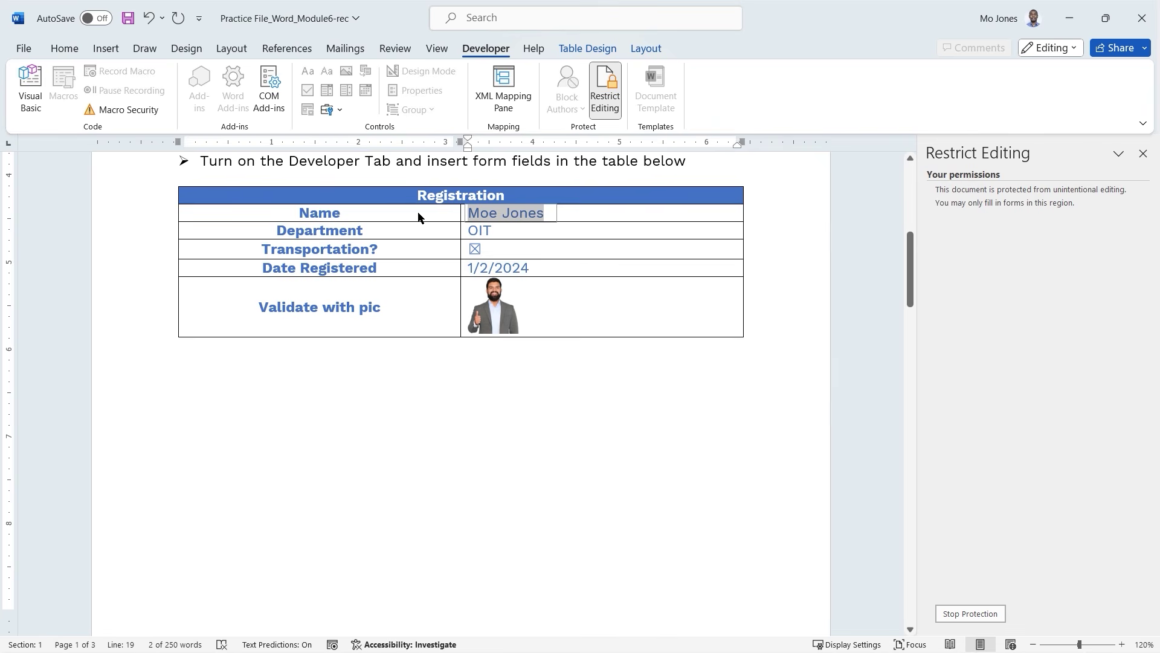
left_click(503, 212)
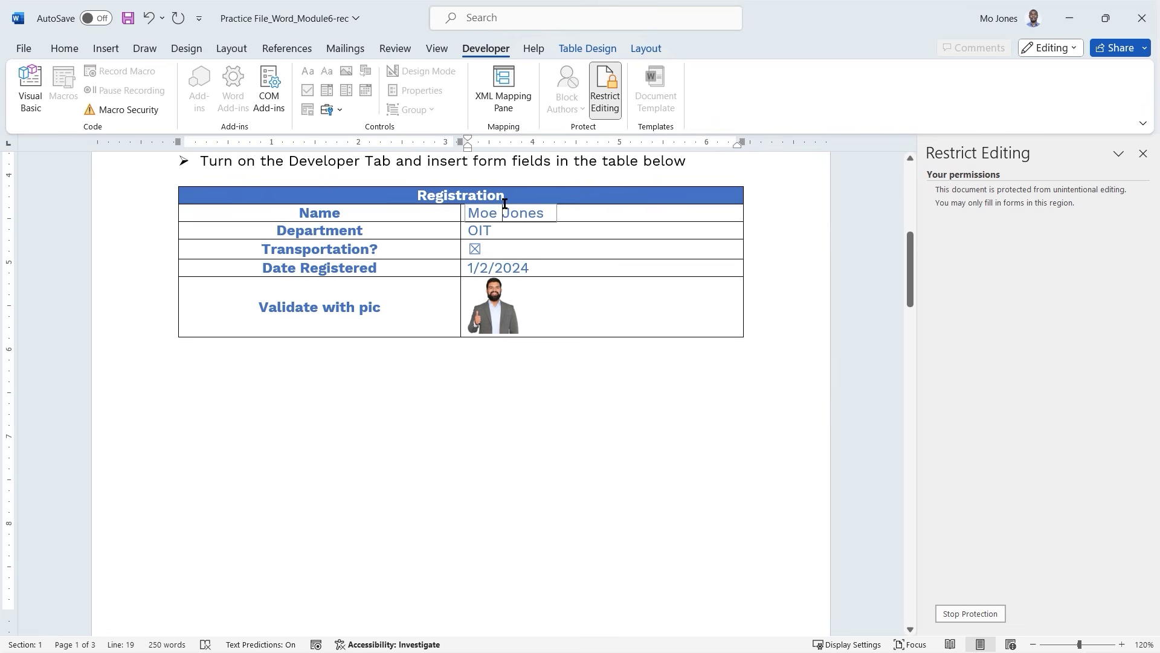
double_click(536, 211)
key("Tab")
left_click(537, 211)
triple_click(526, 215)
key("Tab")
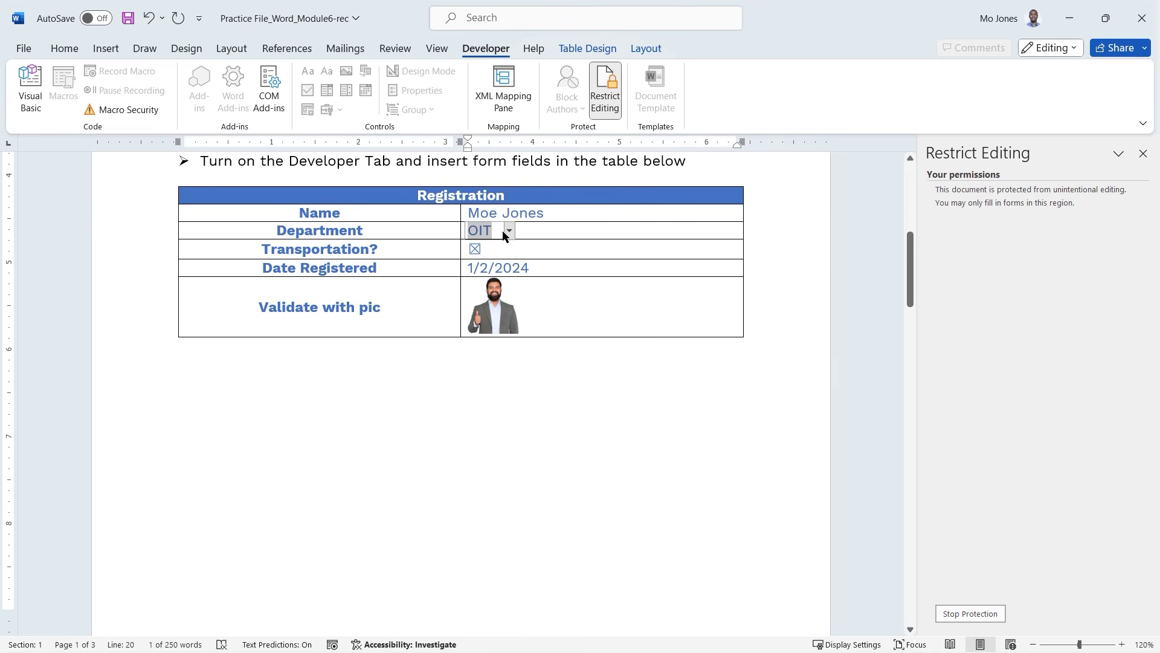
Set Department to HRS, untick Transportation, and pick 1/1/2024 as the registration date.
left_click(510, 231)
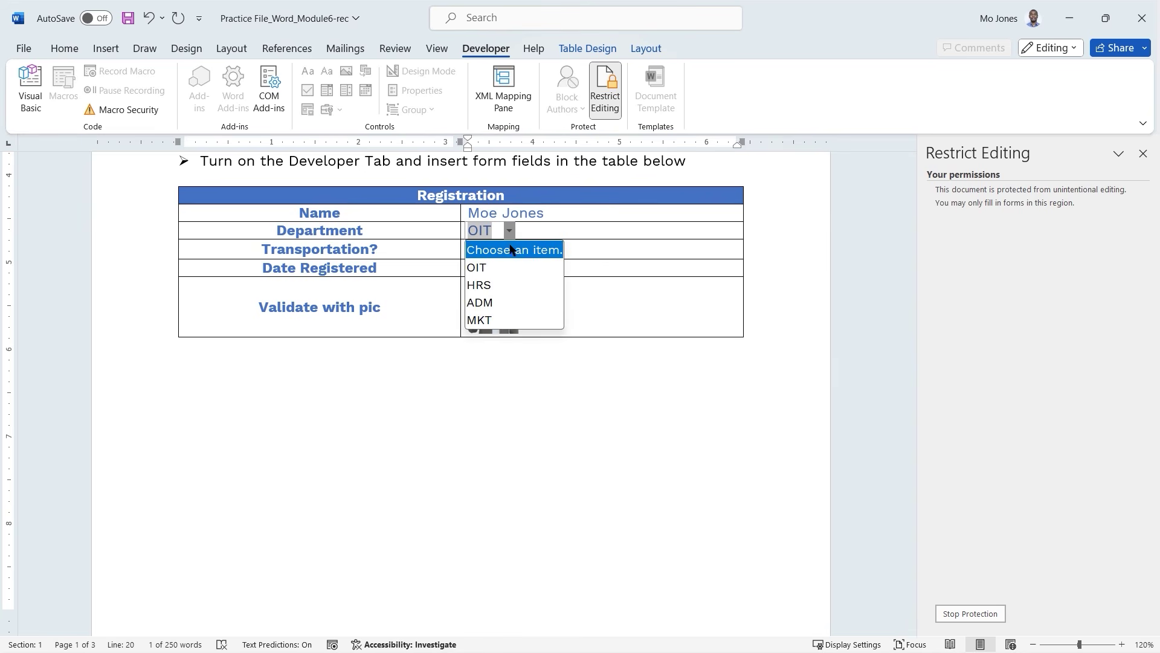
left_click(497, 285)
left_click(475, 249)
left_click(544, 266)
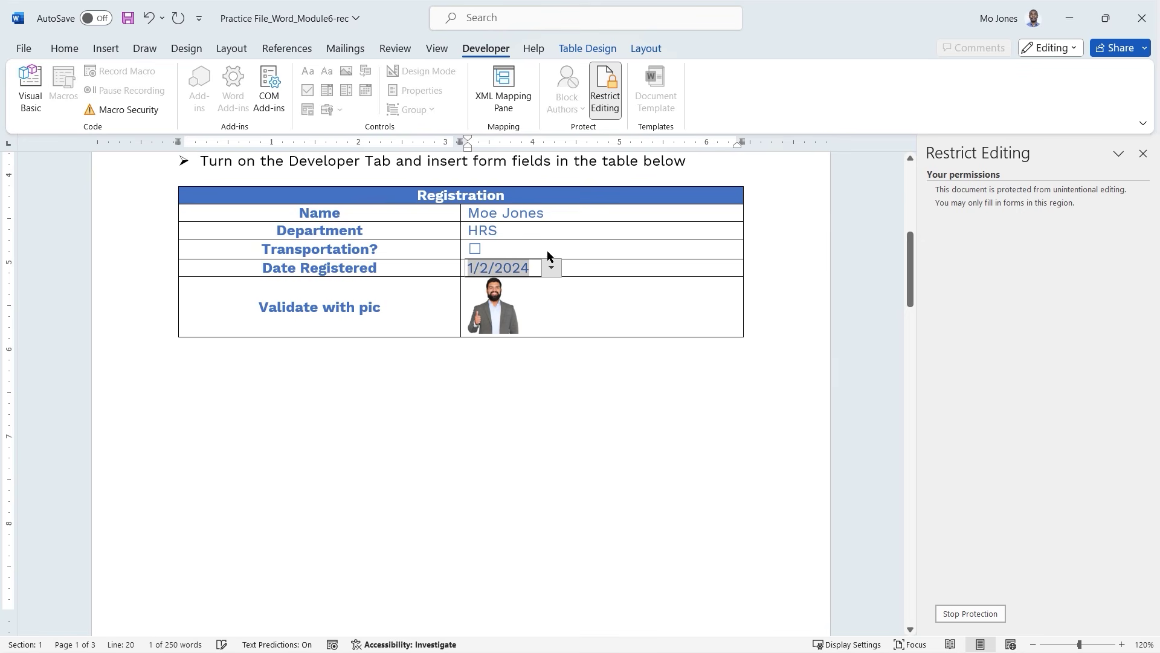
left_click(551, 267)
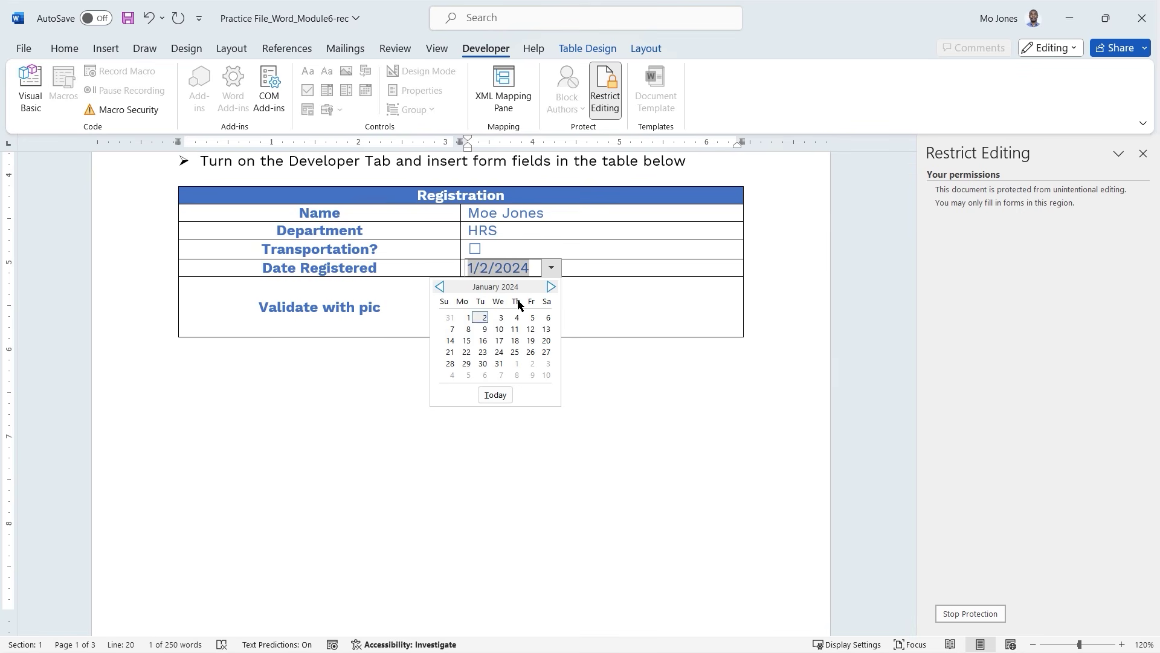
left_click(467, 318)
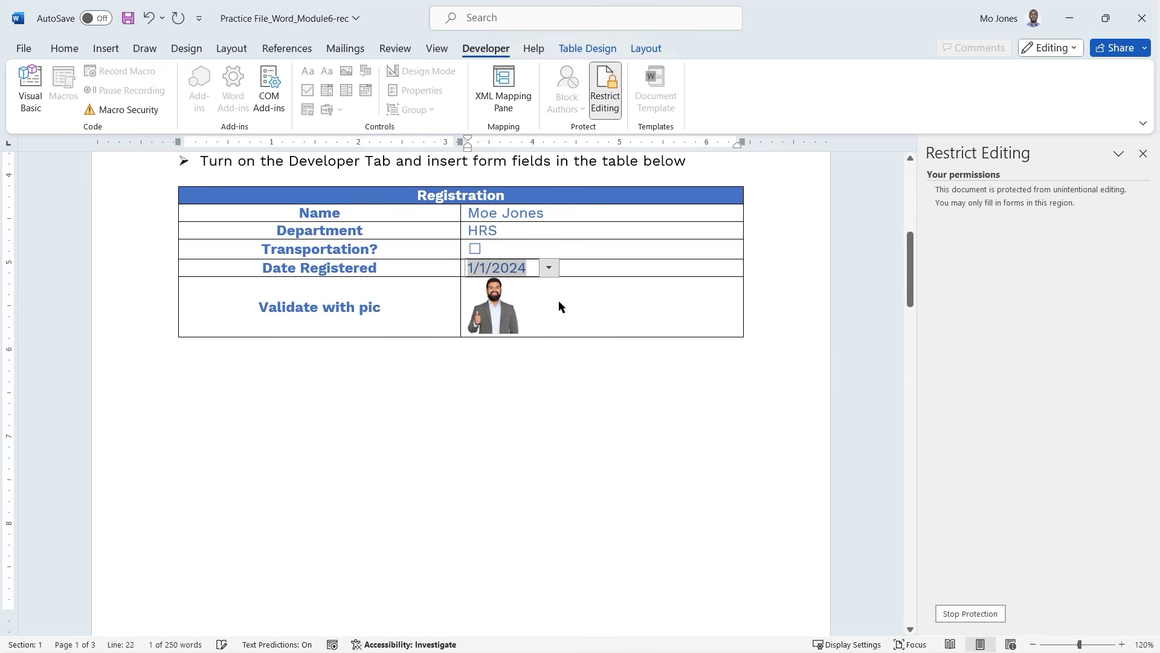
Replace the Name field's entry with a new full name.
left_click(487, 214)
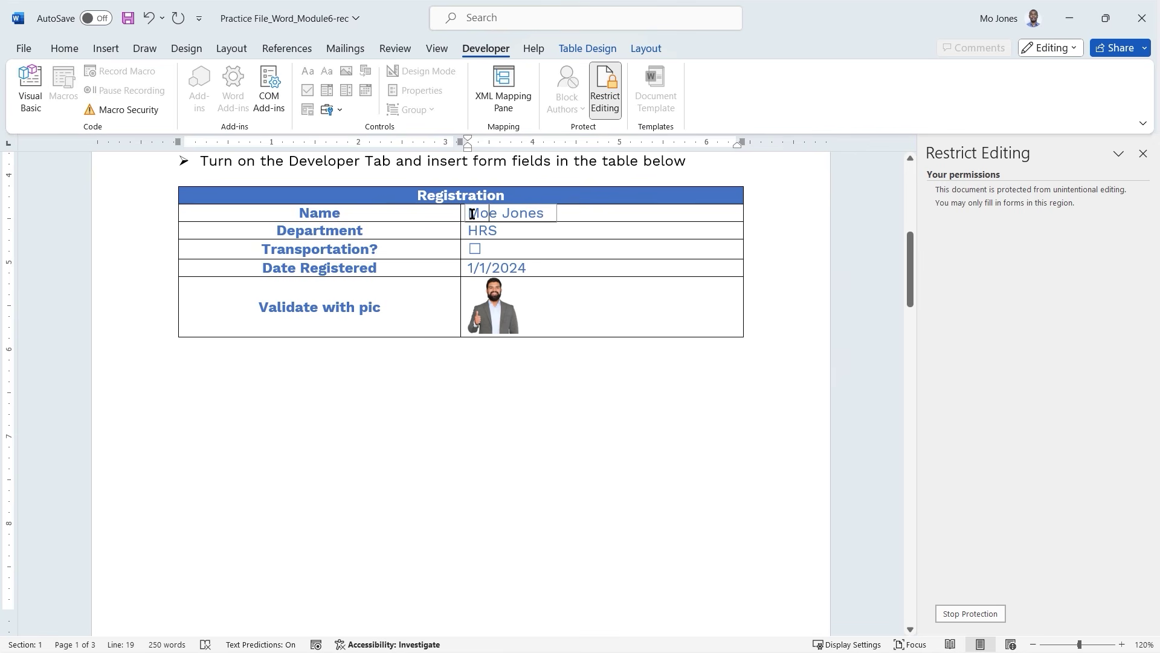
key("BackSpace")
key("BackSpace")
key("BackSpace")
key("Delete")
key("Delete")
key("Delete")
key("Delete")
key("Delete")
key("Delete")
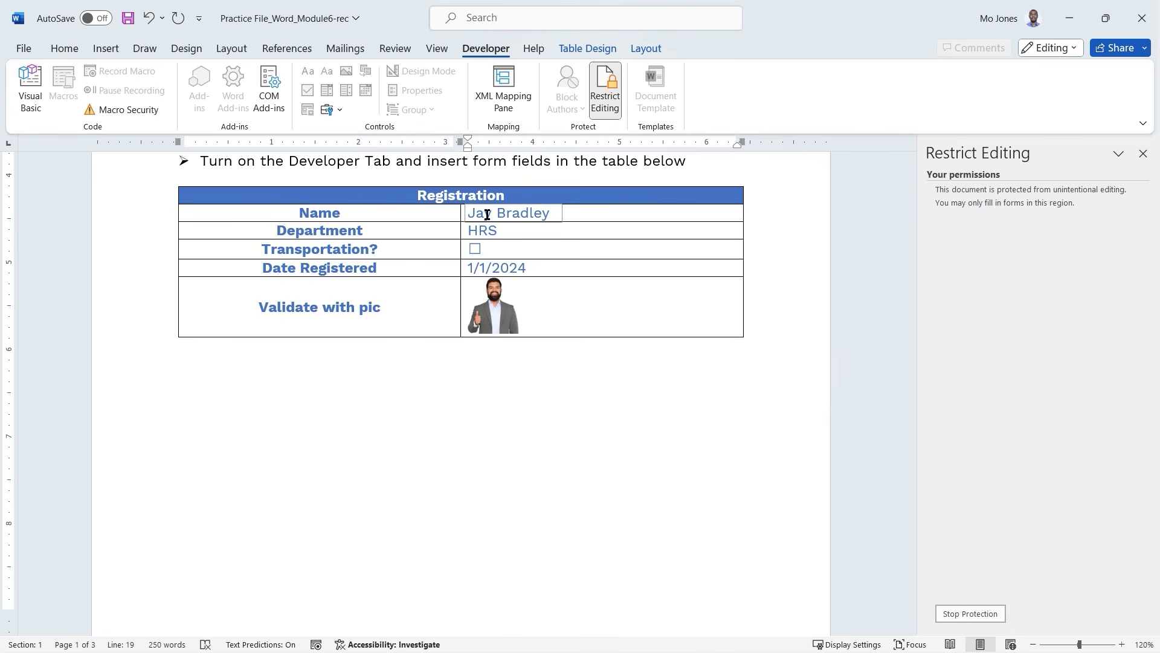
left_click(511, 363)
Tab through the First Name, Middle Name and Initial fields of the page 2 form.
scroll(483, 351, "down", 4)
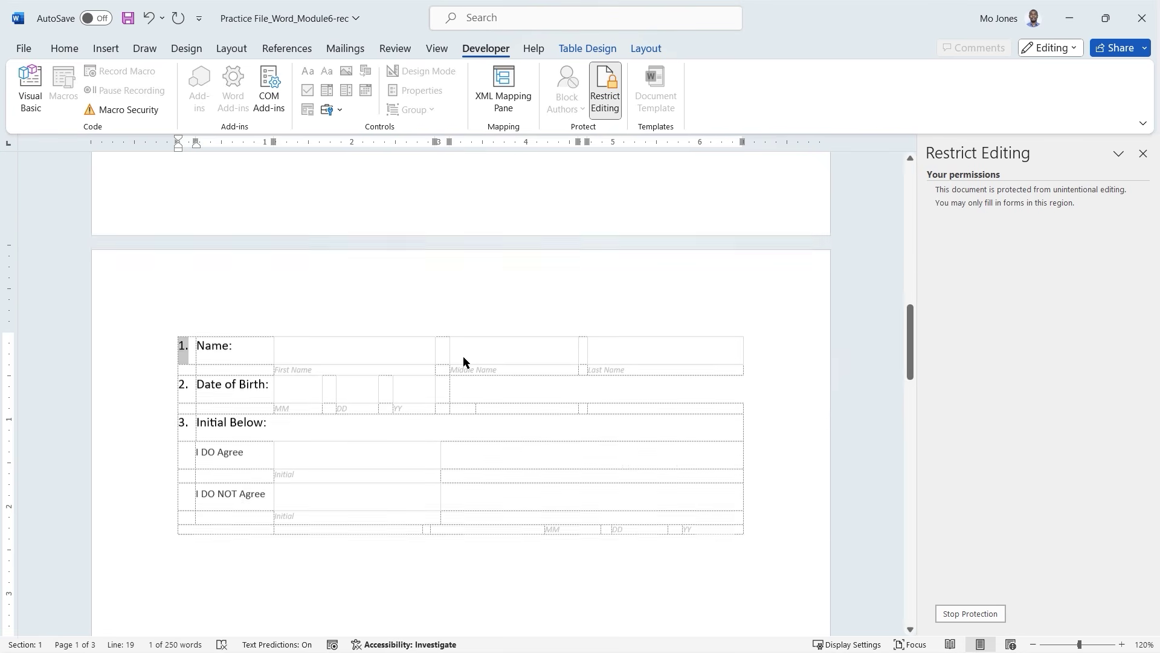
left_click(336, 365)
key("Tab")
scroll(462, 354, "down", 2)
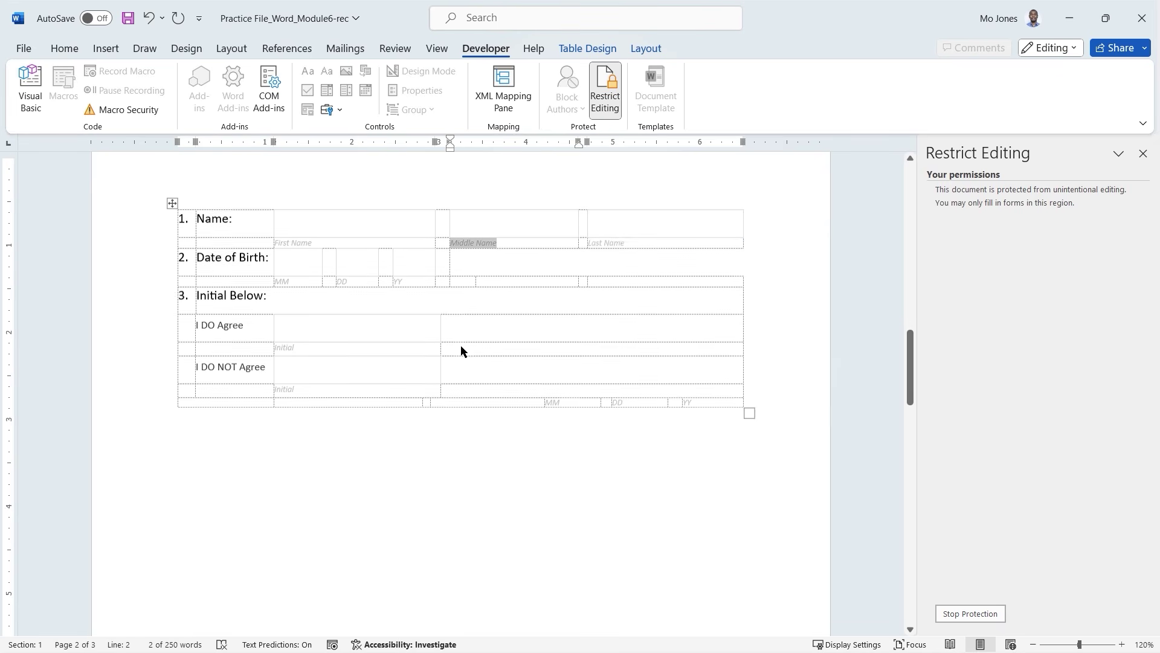
scroll(461, 354, "down", 2)
left_click(383, 291)
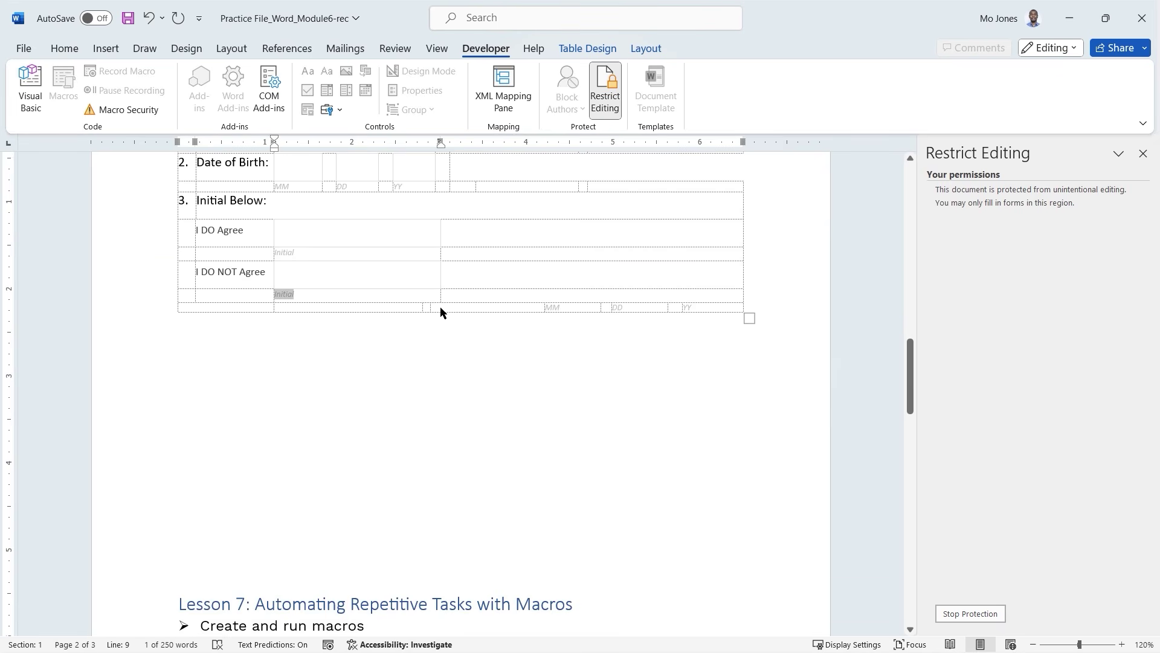
key("ctrl+Home")
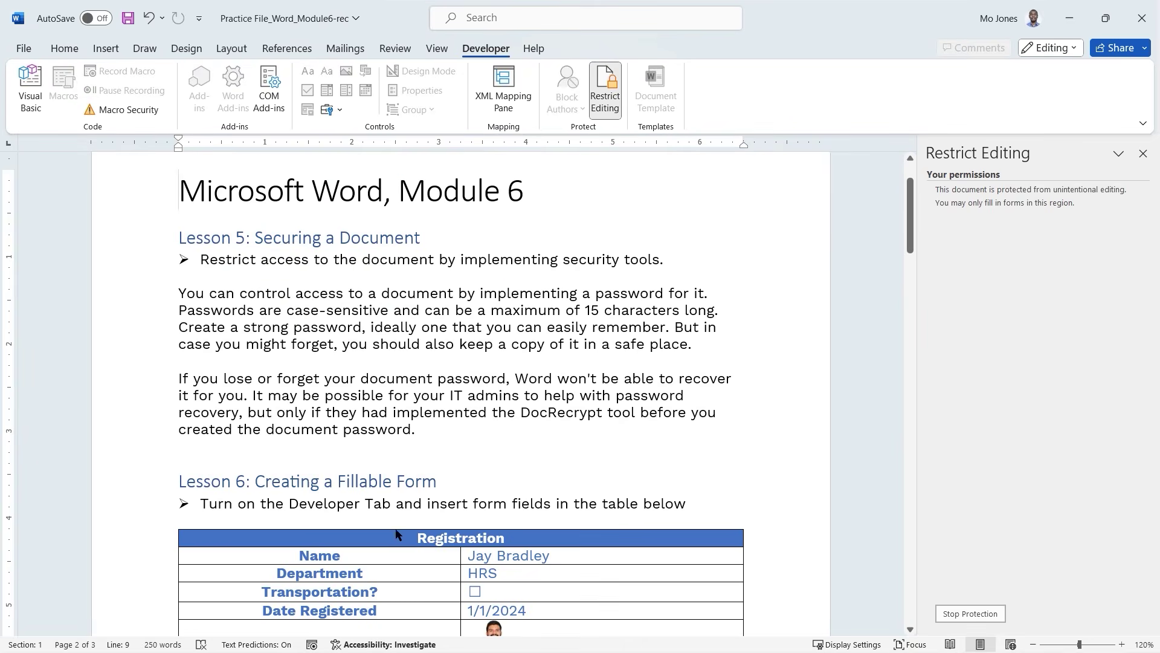
Scroll through the protected document and try dragging across its content.
scroll(489, 381, "down", 2)
scroll(489, 385, "down", 5)
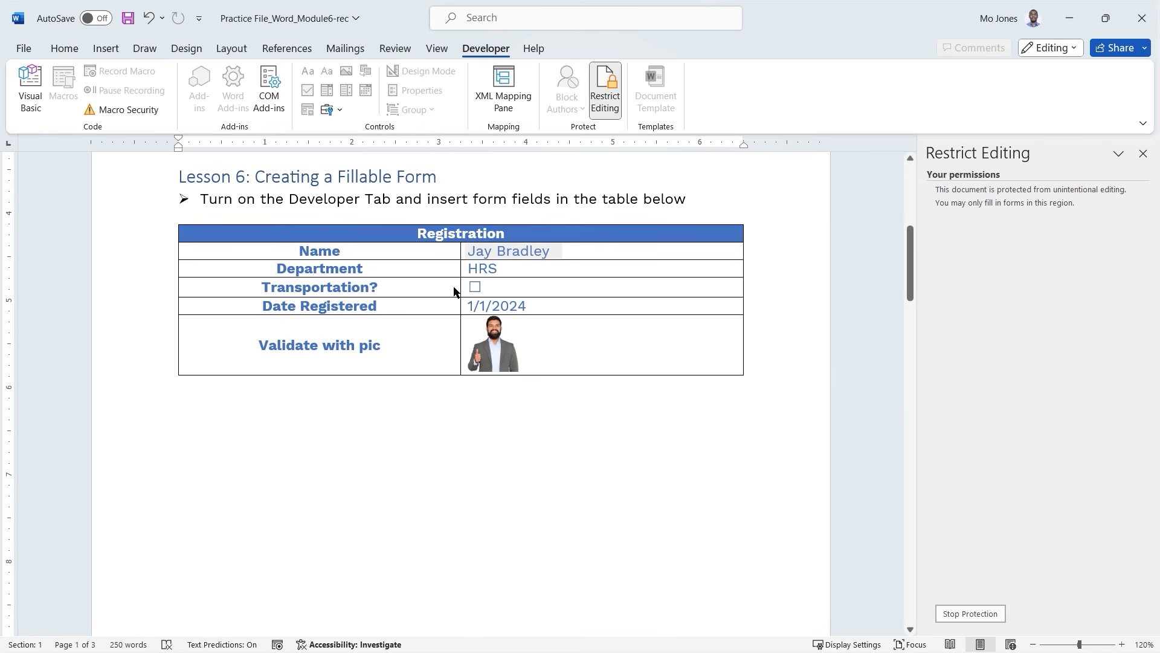
scroll(453, 292, "down", 15)
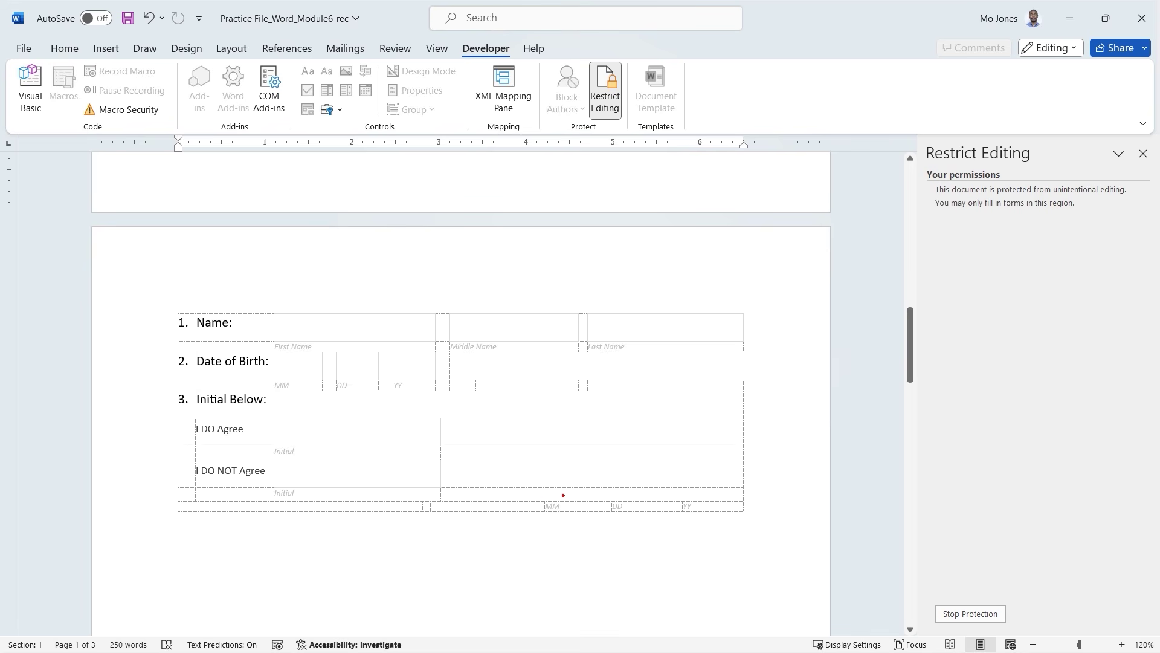
mouse_move(558, 488)
left_mouse_down()
mouse_move(548, 493)
mouse_move(590, 499)
mouse_move(569, 485)
mouse_move(641, 515)
mouse_move(622, 484)
left_mouse_up()
mouse_move(695, 490)
left_mouse_down()
mouse_move(689, 528)
mouse_move(681, 485)
left_mouse_up()
left_click_drag(504, 461, 708, 482)
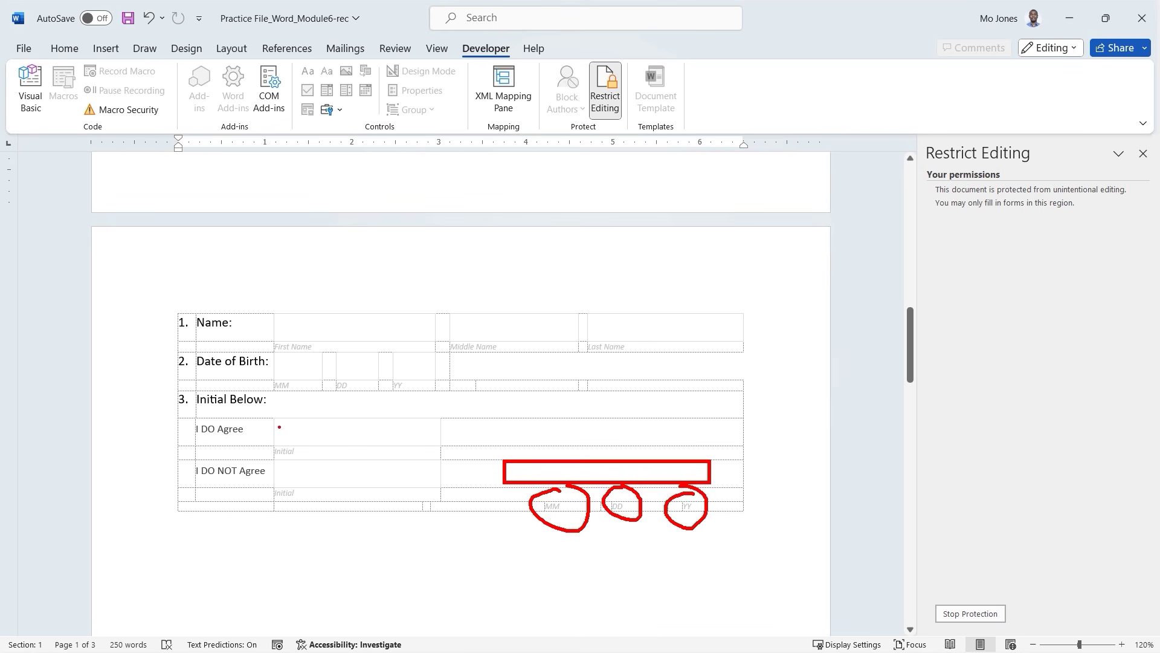
mouse_move(298, 419)
left_mouse_down()
mouse_move(347, 434)
mouse_move(345, 483)
left_mouse_up()
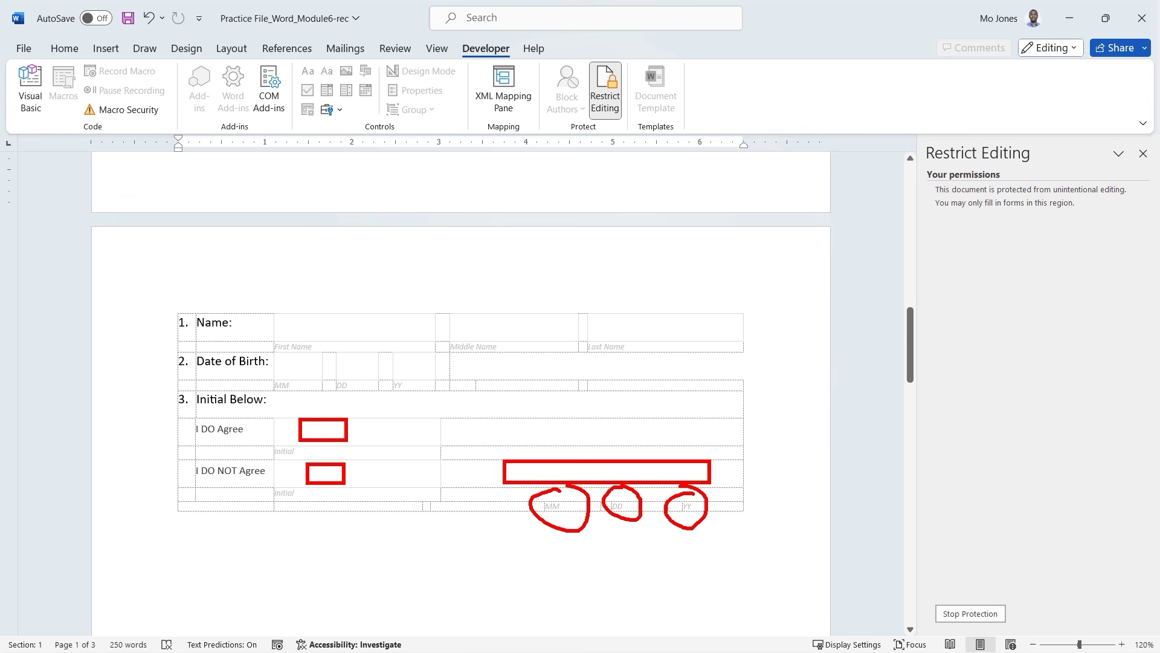
key("Escape")
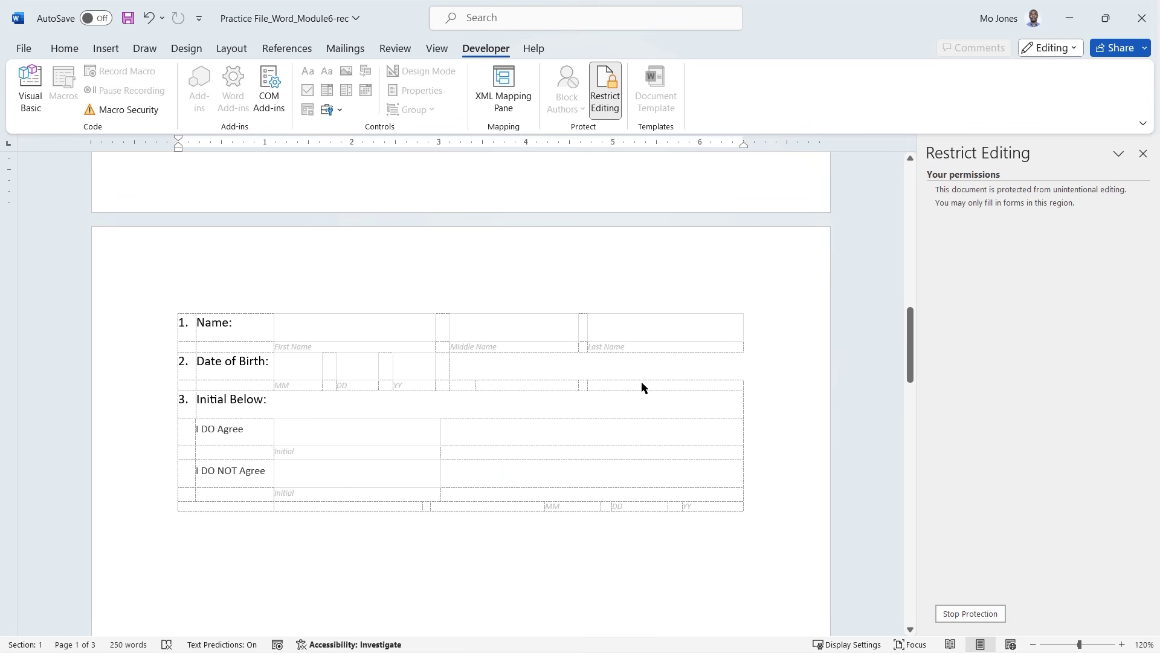
Stop protection by entering the document password.
left_click(962, 614)
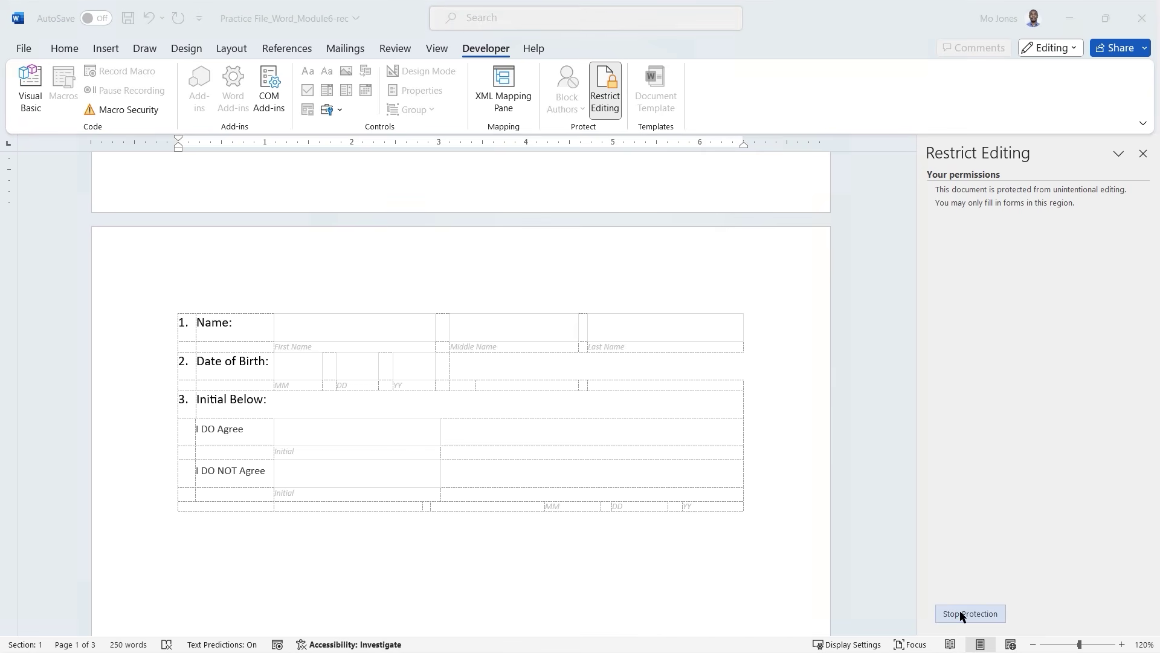
type("1234")
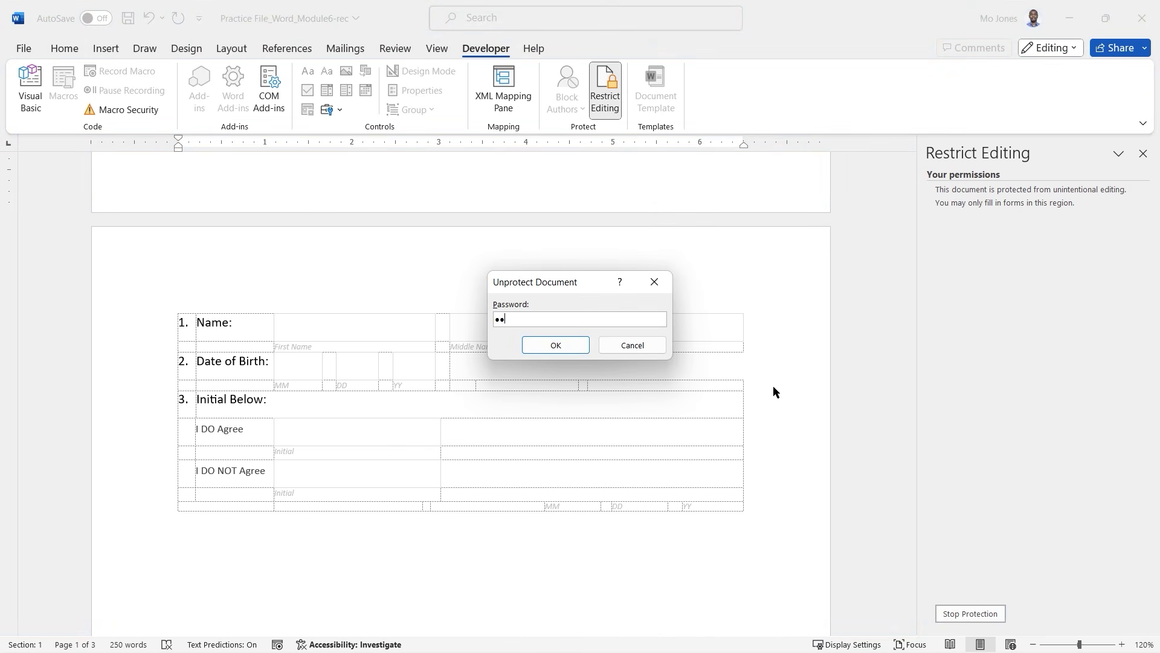
left_click(564, 343)
Untick the forms-only restriction, close the pane, and check the Department dropdown.
scroll(563, 342, "up", 3)
scroll(565, 342, "up", 6)
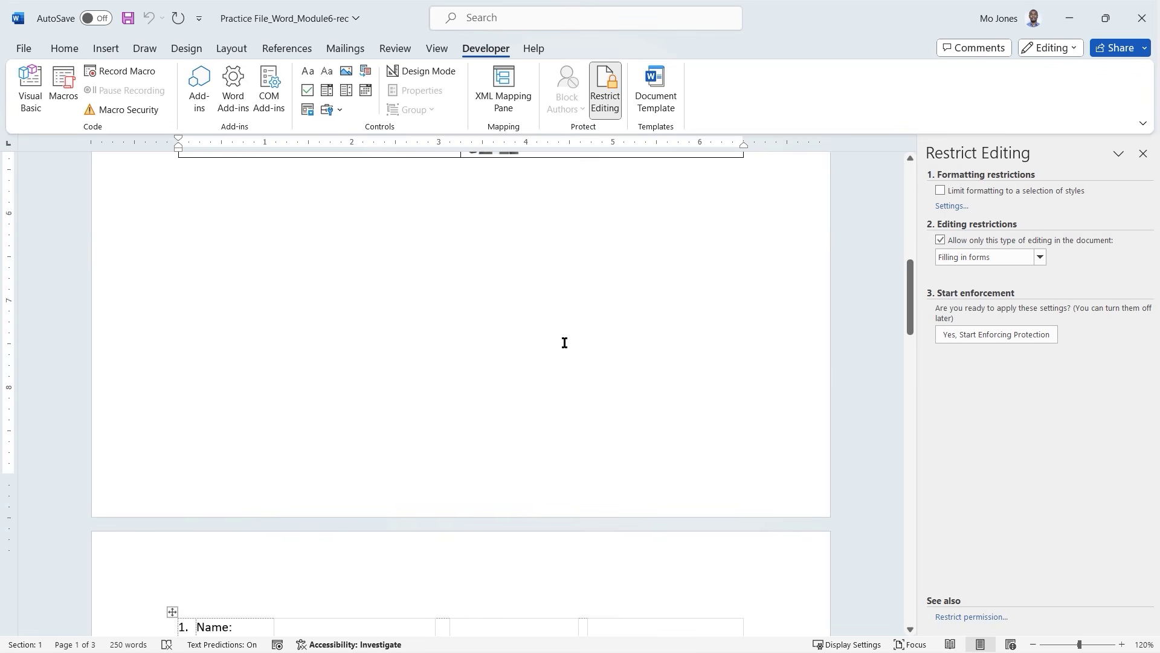
left_click(941, 240)
left_click(1142, 154)
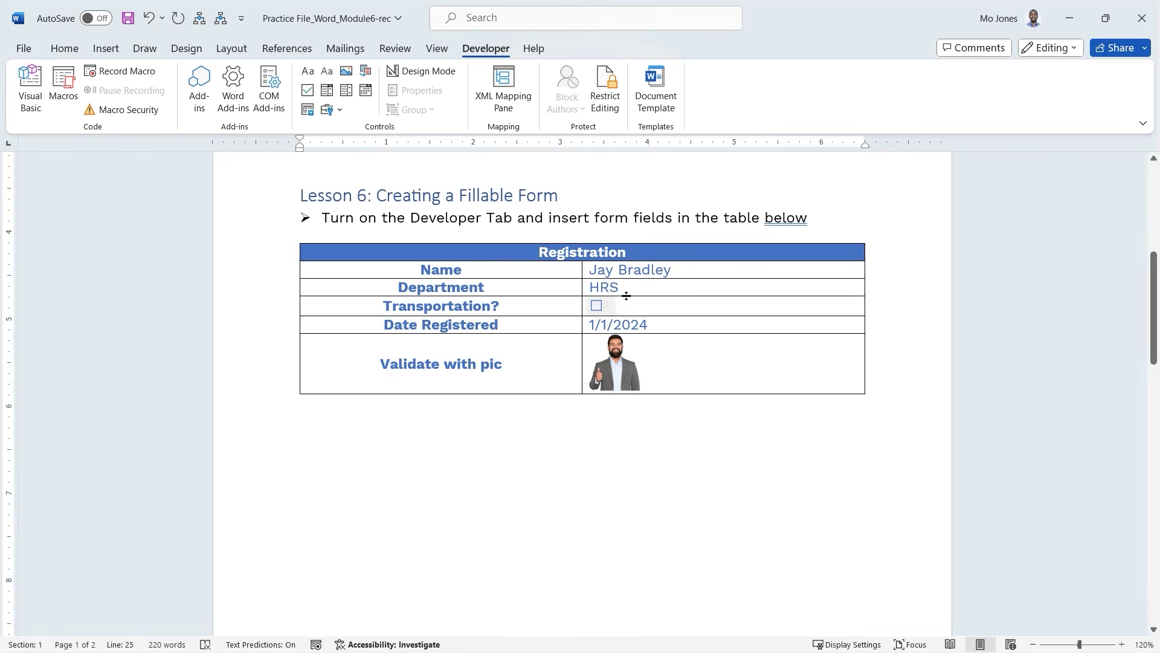
left_click(668, 288)
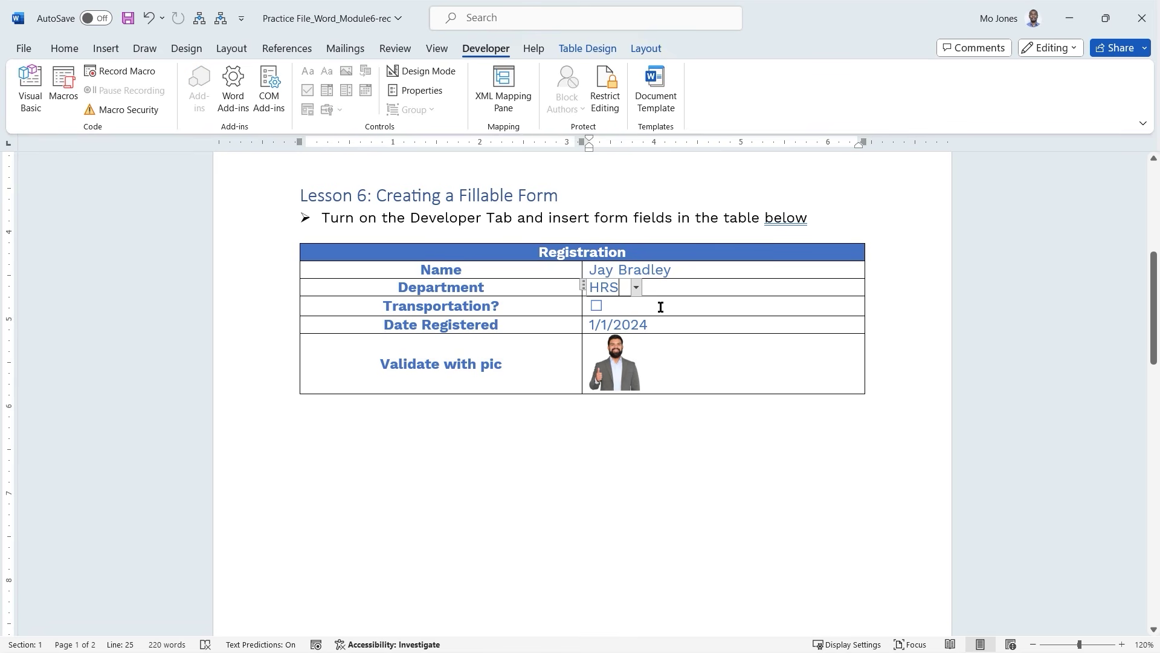
left_click(342, 428)
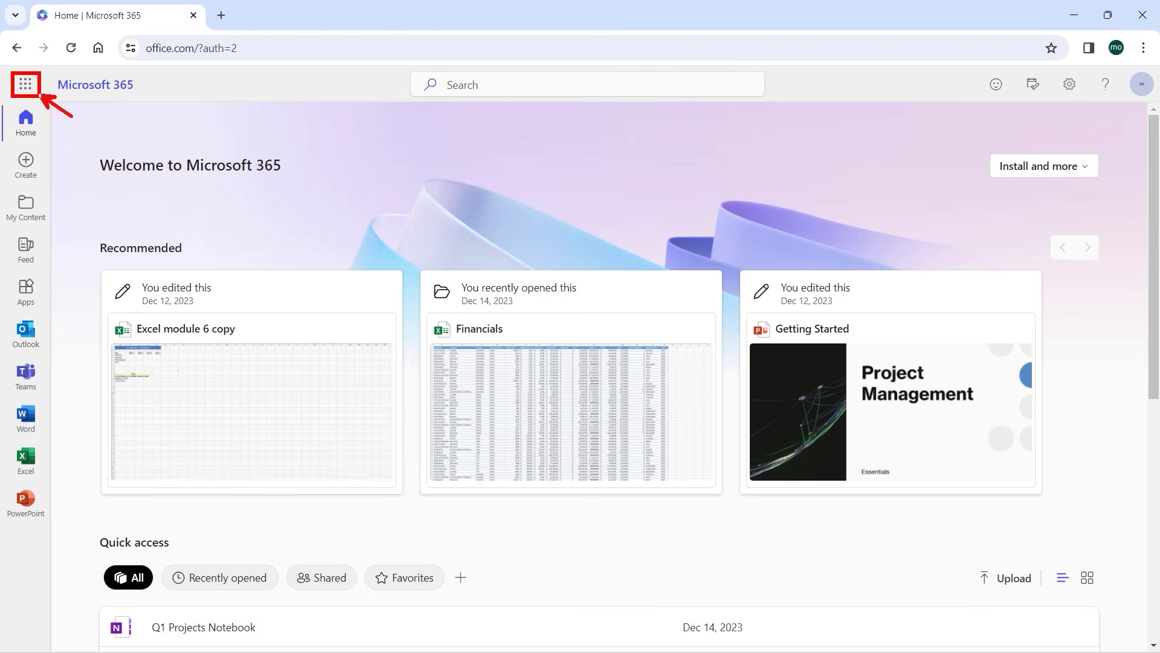
Launch Microsoft Forms from the Microsoft 365 app launcher.
left_click(31, 91)
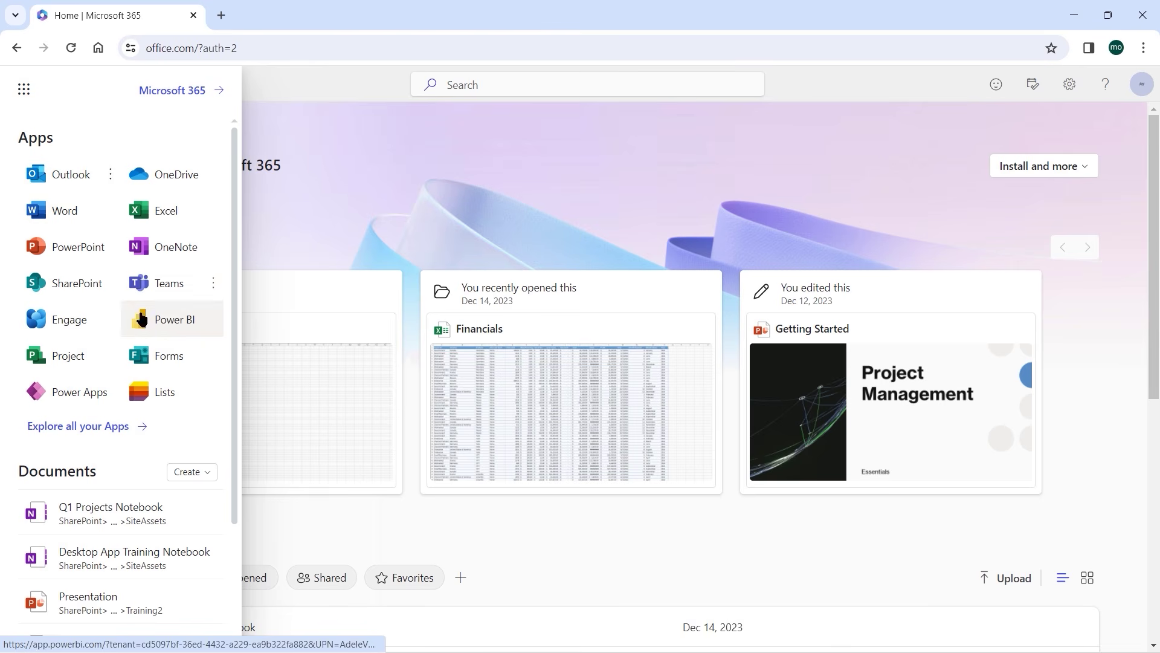
left_click(159, 362)
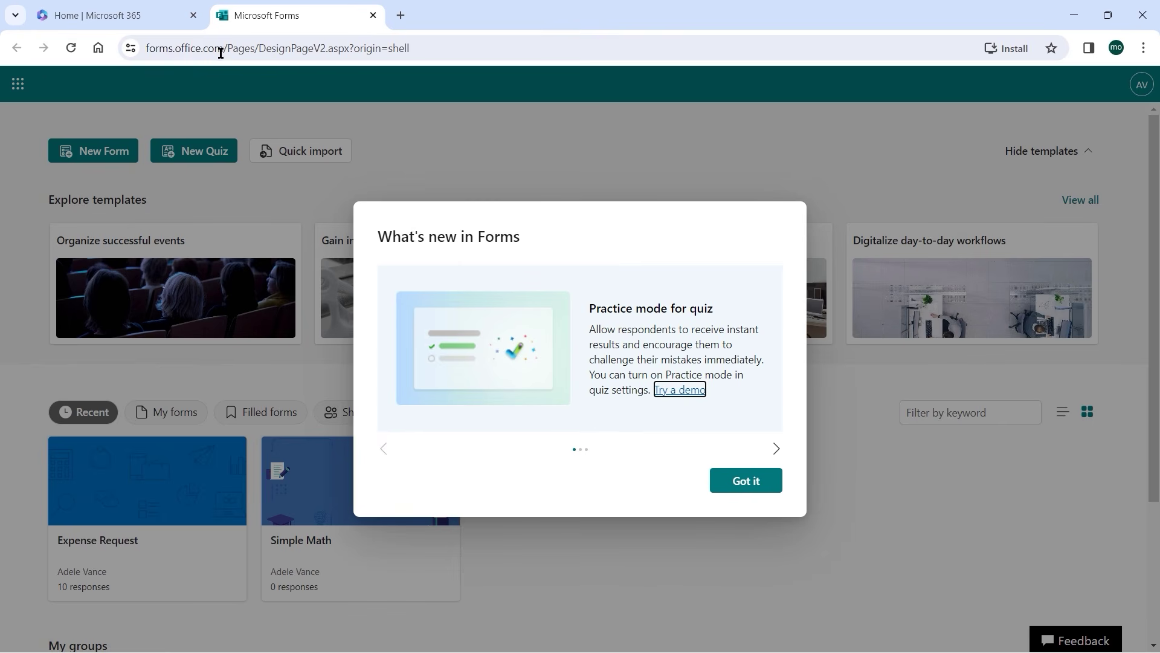
Dismiss the what's-new notice and create a new blank form.
left_click(764, 486)
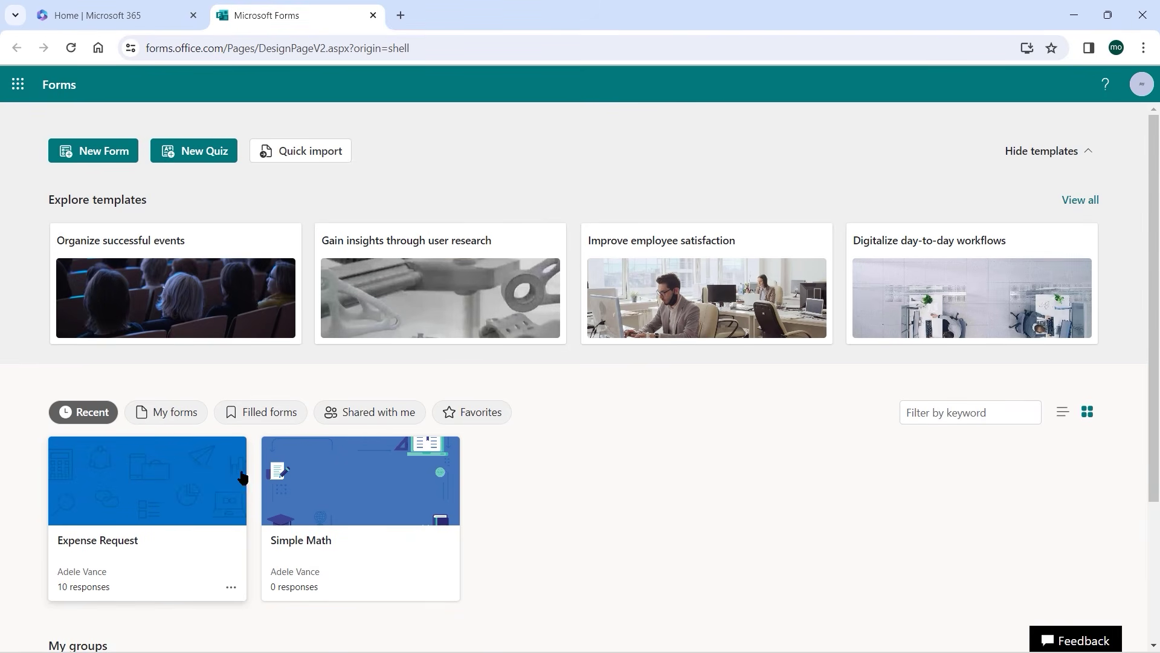
left_click(66, 148)
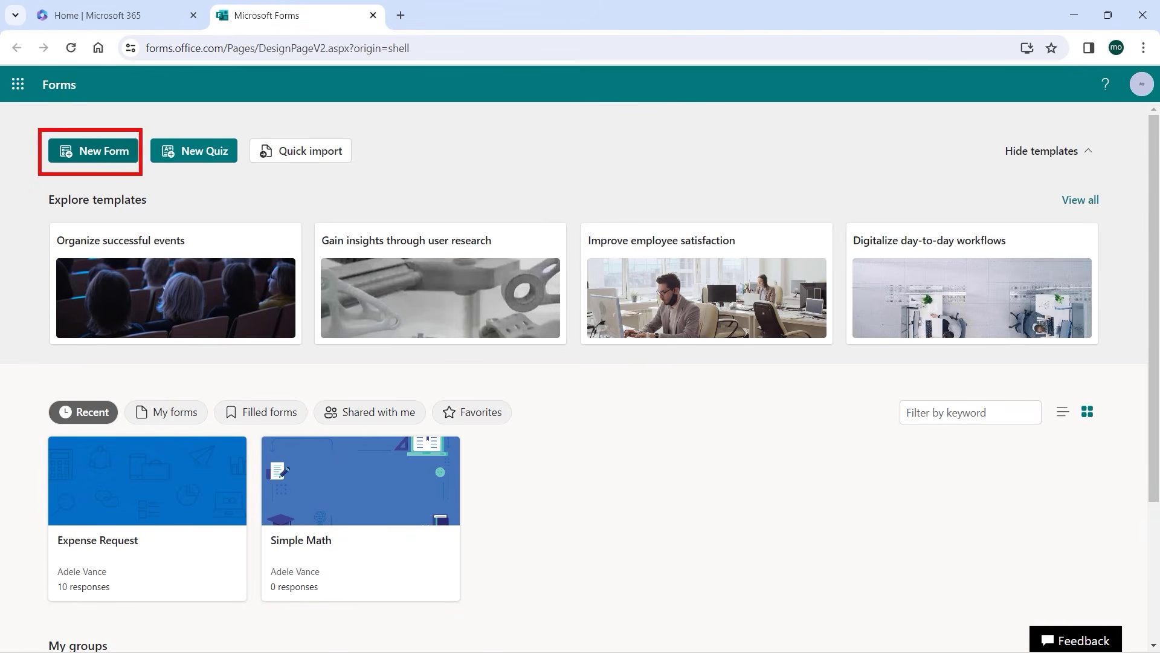
left_click(97, 158)
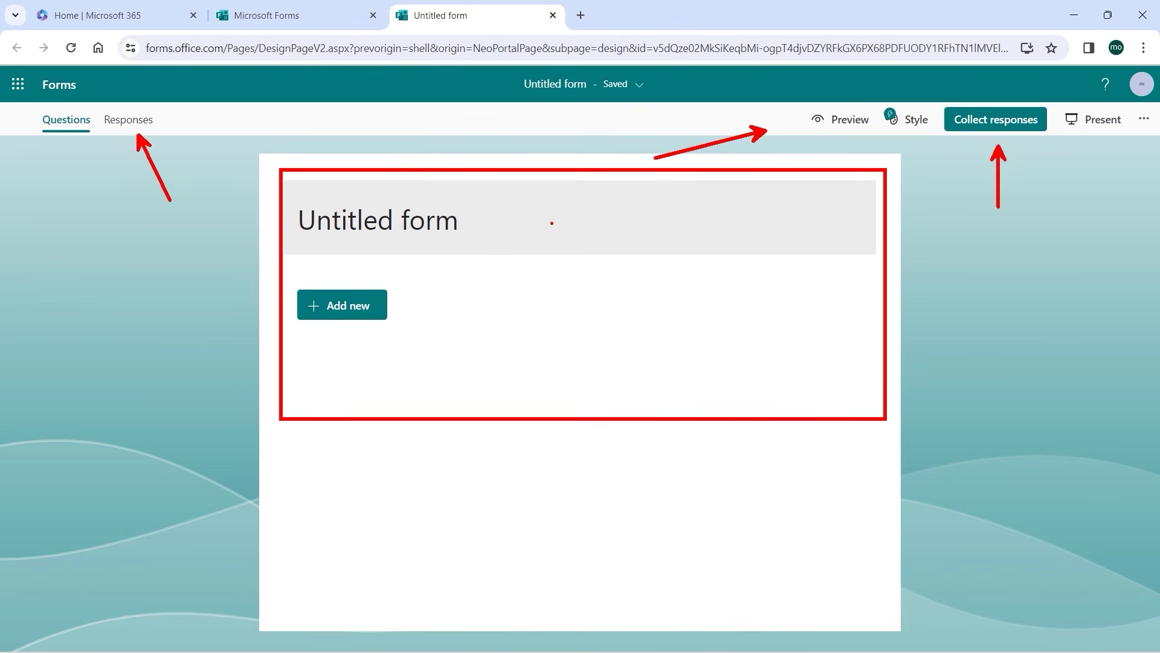
Title the form 'Event Registration' and pick the recommended Full name and Email questions.
left_click(355, 221)
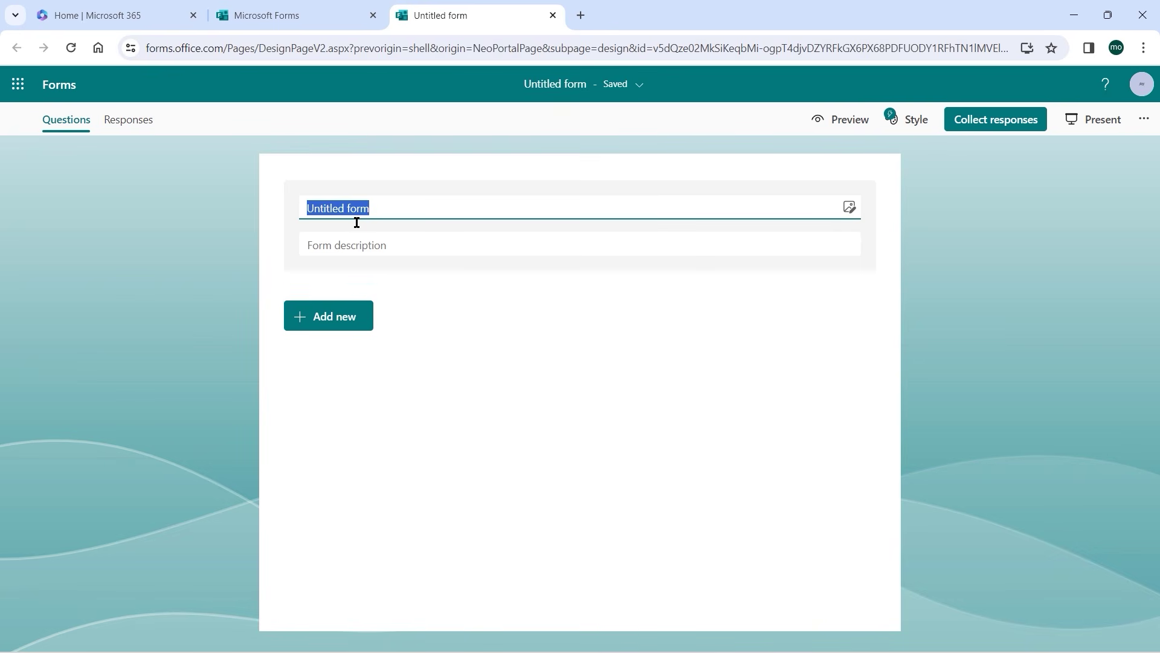
type("Ev")
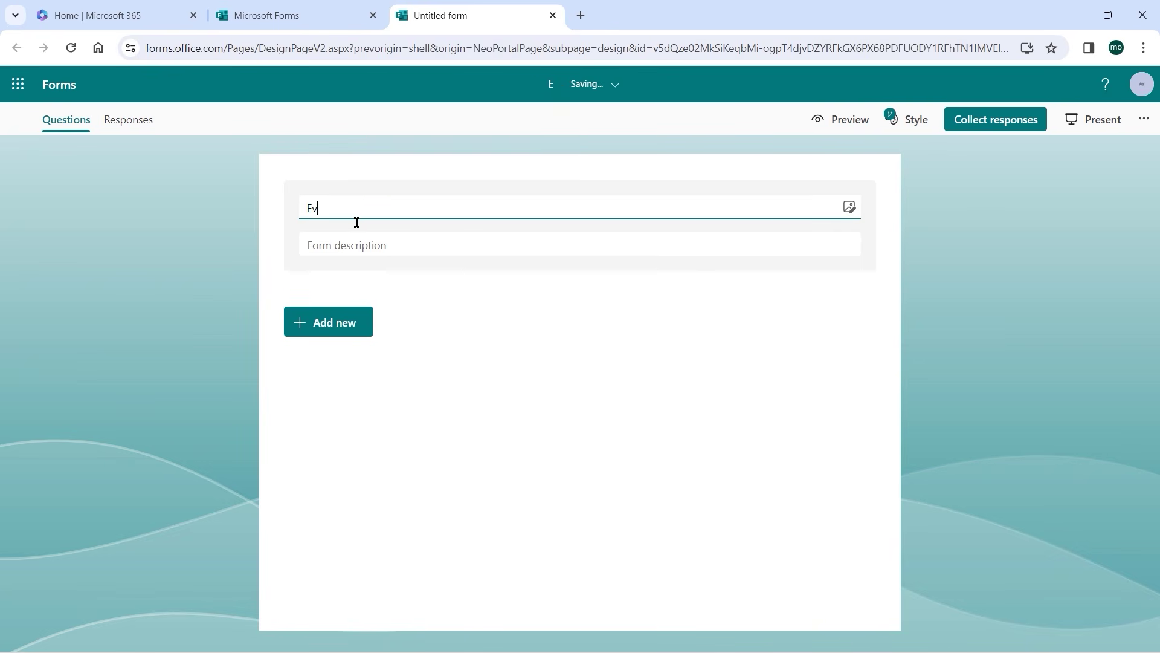
type("ent Re")
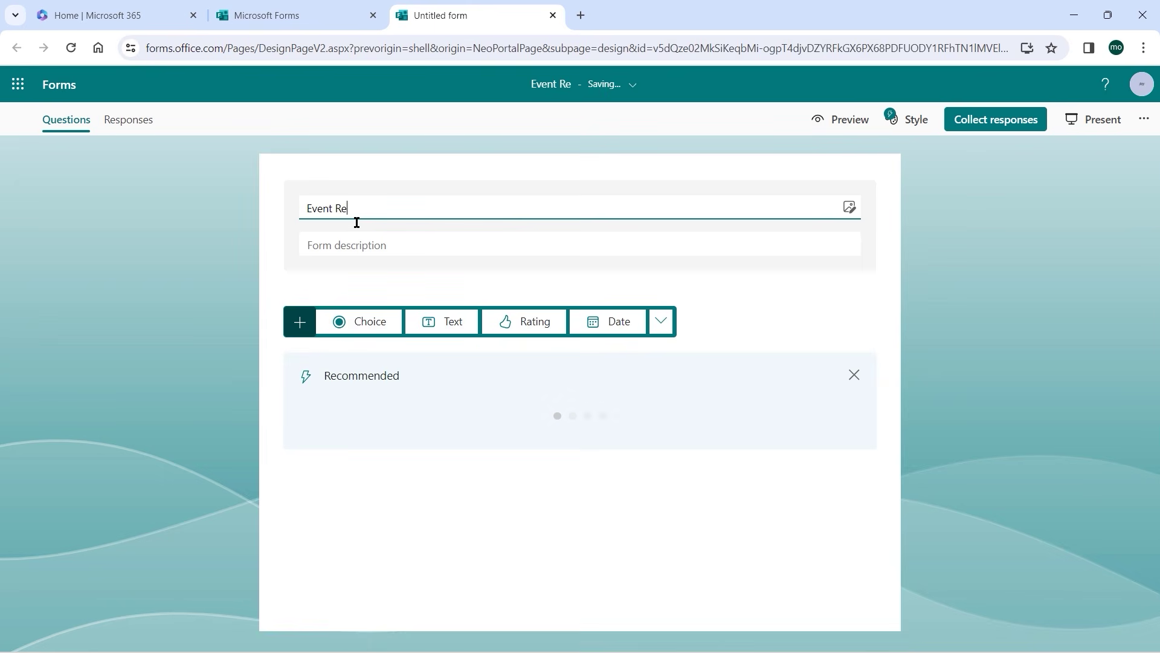
type("gistr")
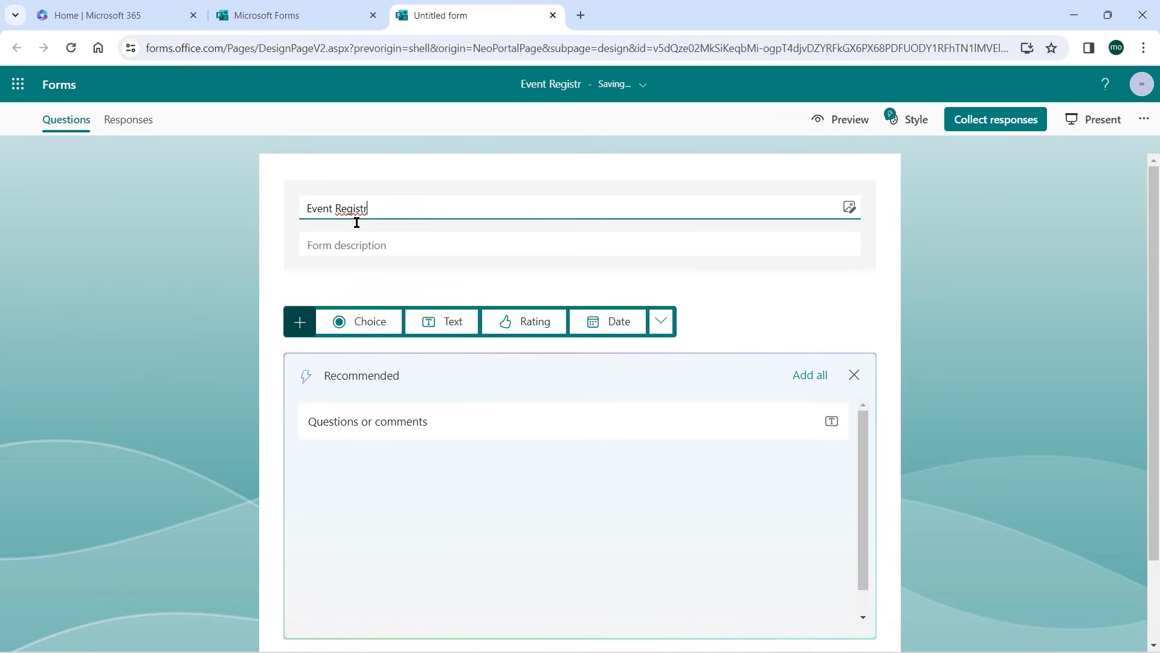
type("a")
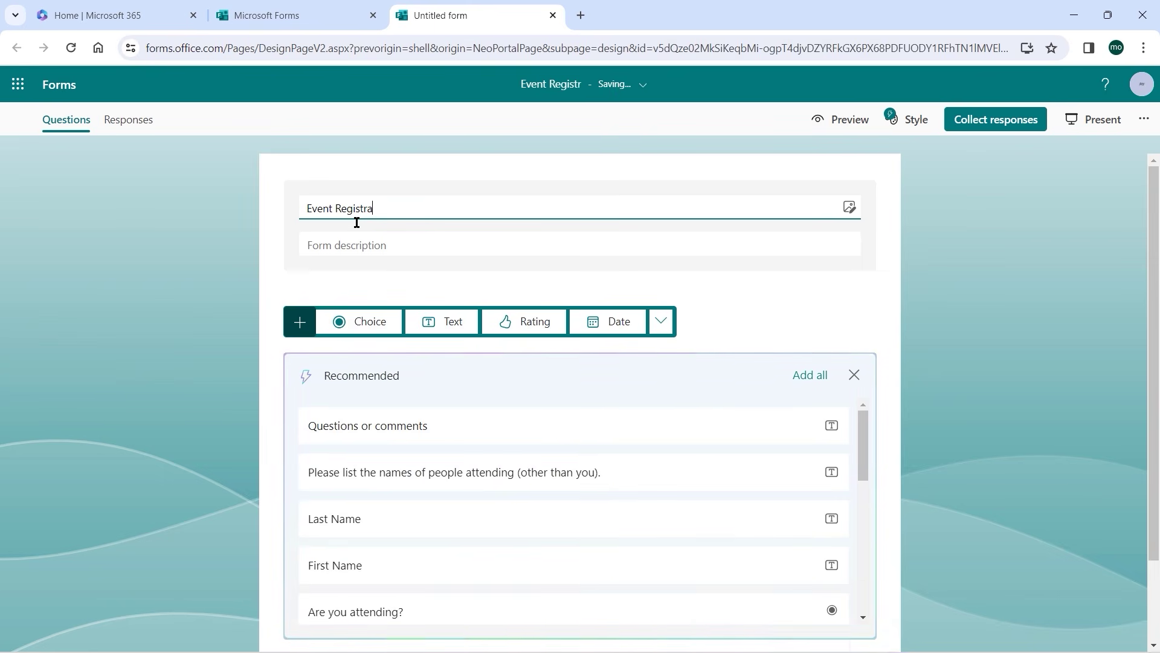
type("tion")
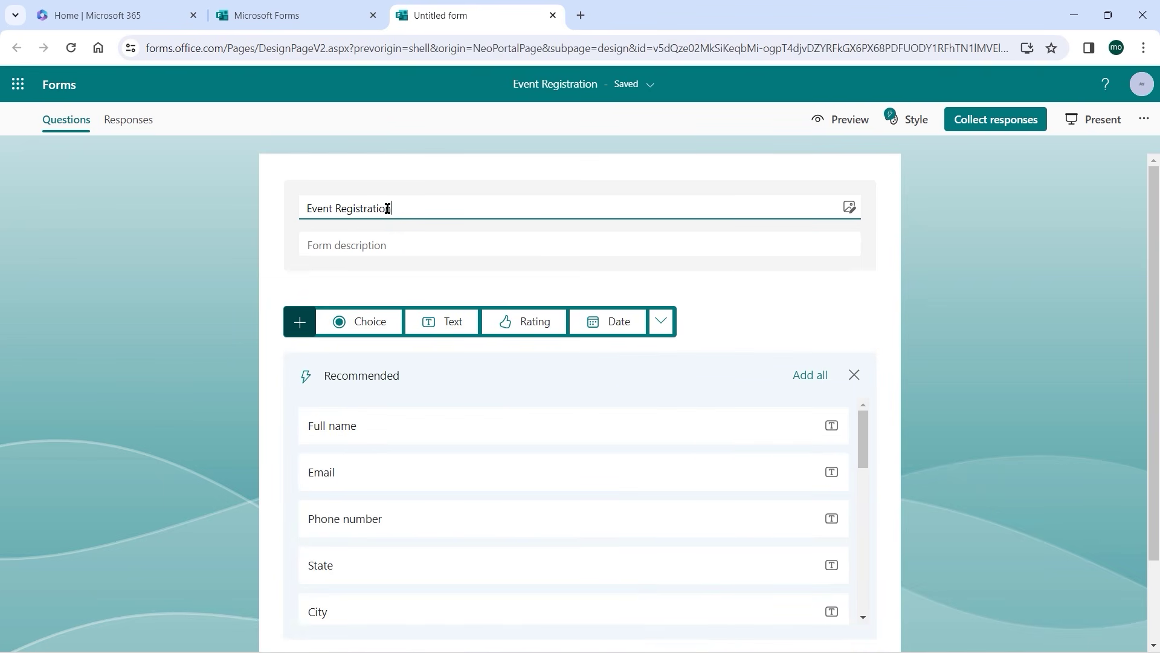
scroll(929, 363, "down", 1)
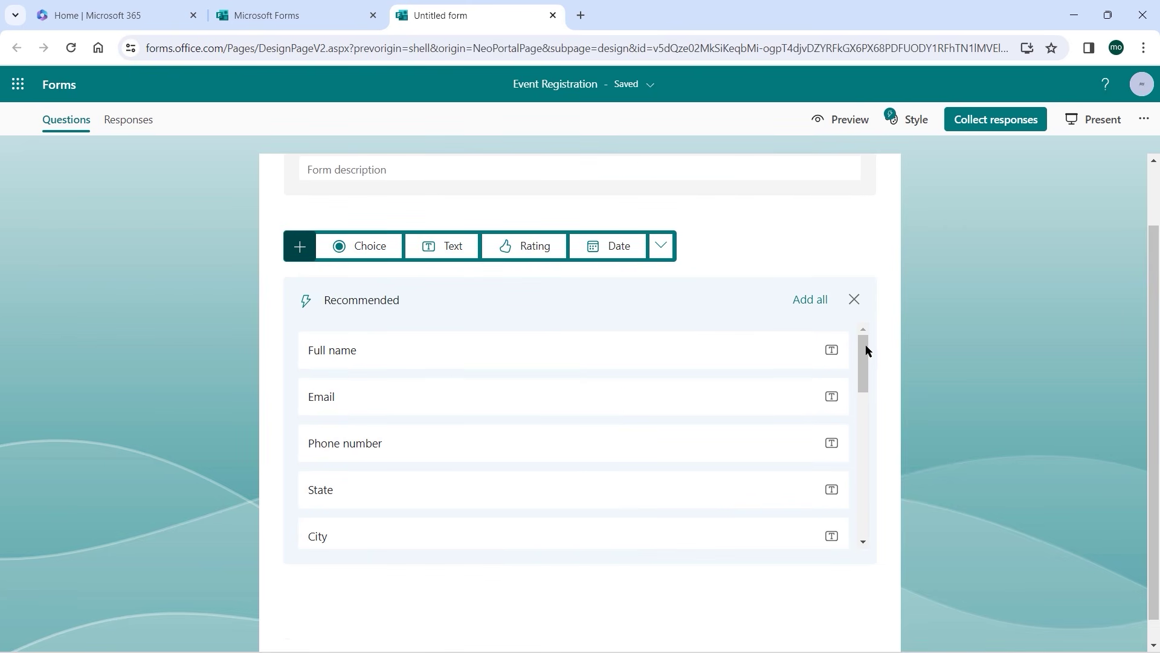
mouse_move(866, 358)
left_mouse_down()
mouse_move(863, 346)
mouse_move(874, 512)
mouse_move(867, 345)
left_mouse_up()
left_click(416, 358)
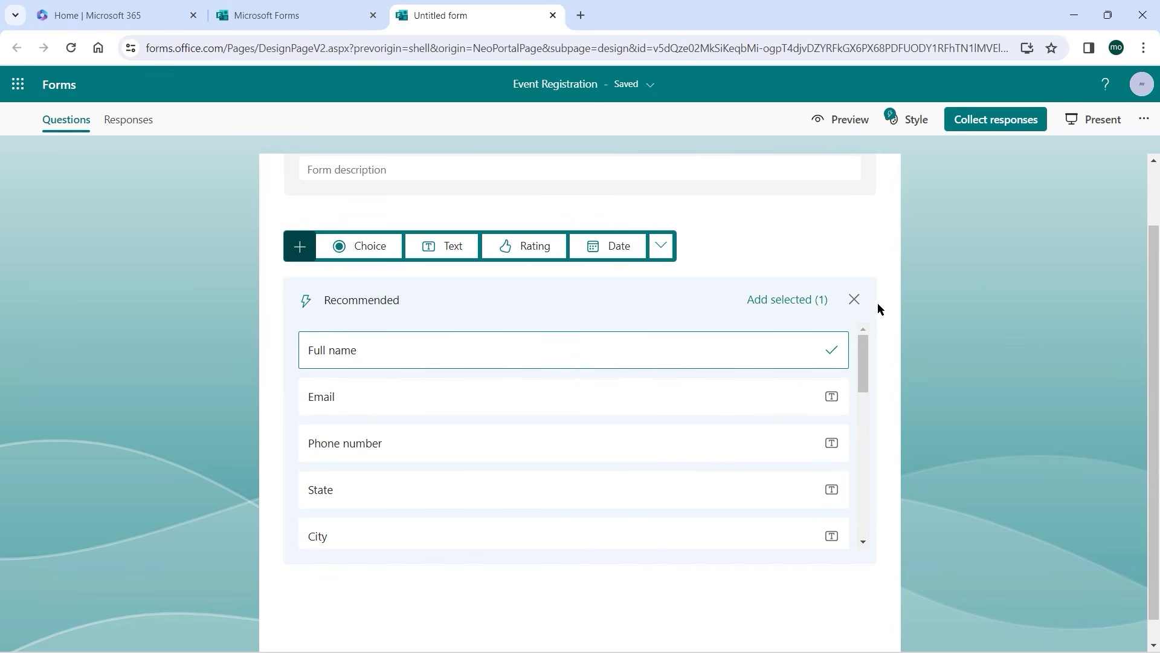
scroll(863, 325, "up", 2)
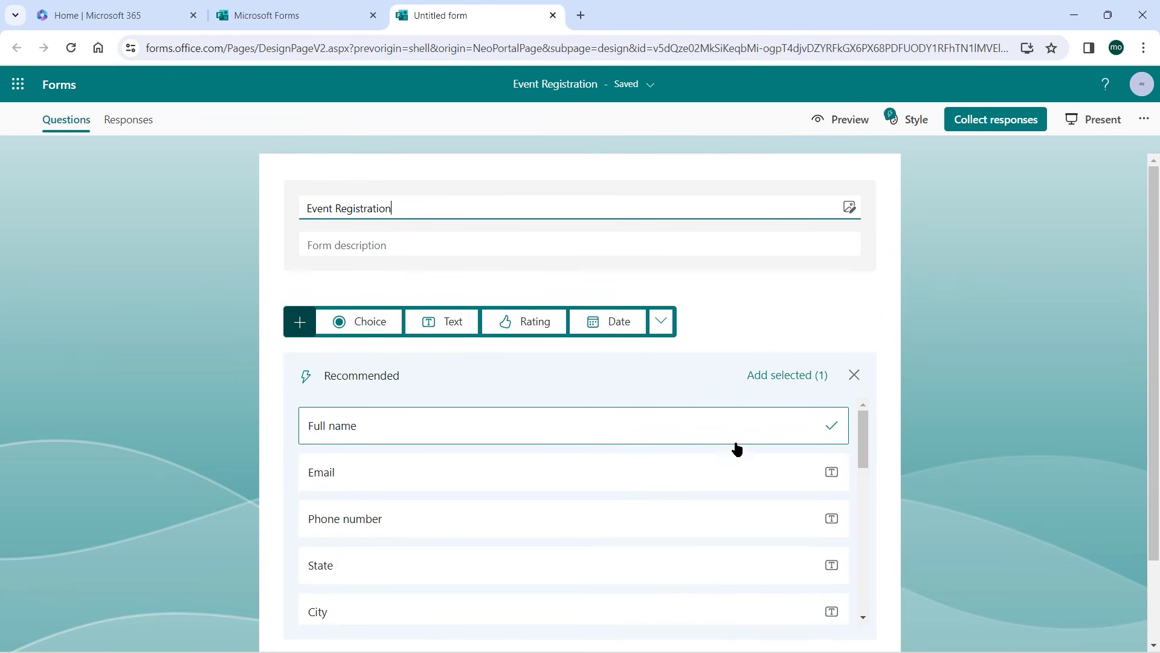
left_click(685, 481)
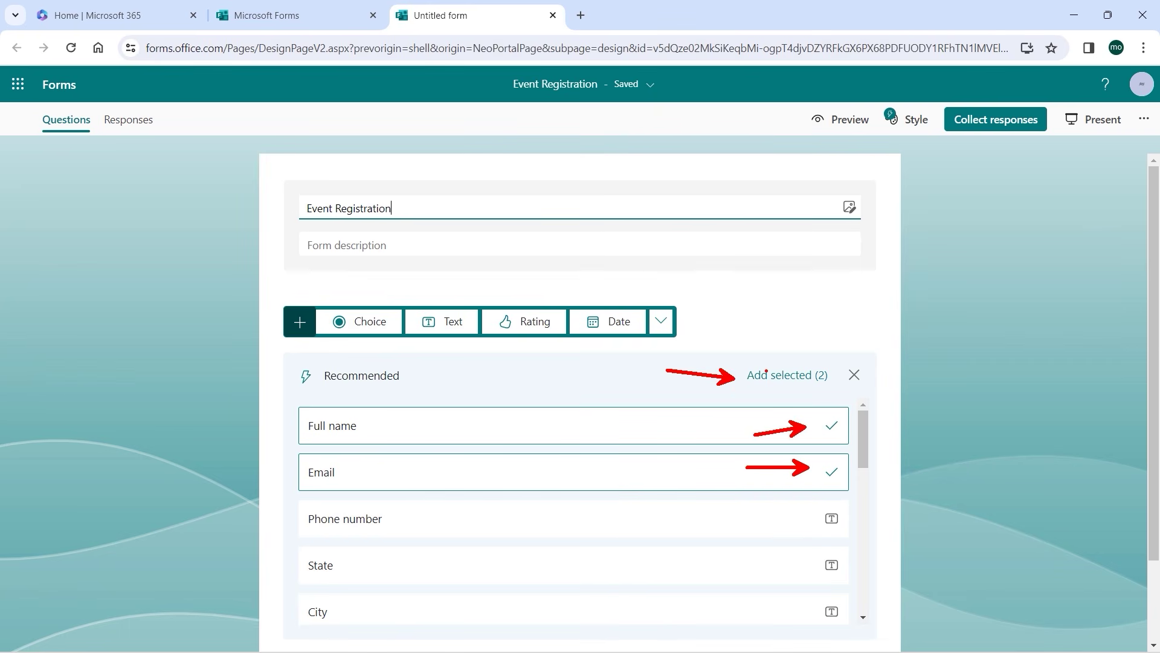
Add the picked Full name and Email questions and close the suggestions panel.
left_click(796, 375)
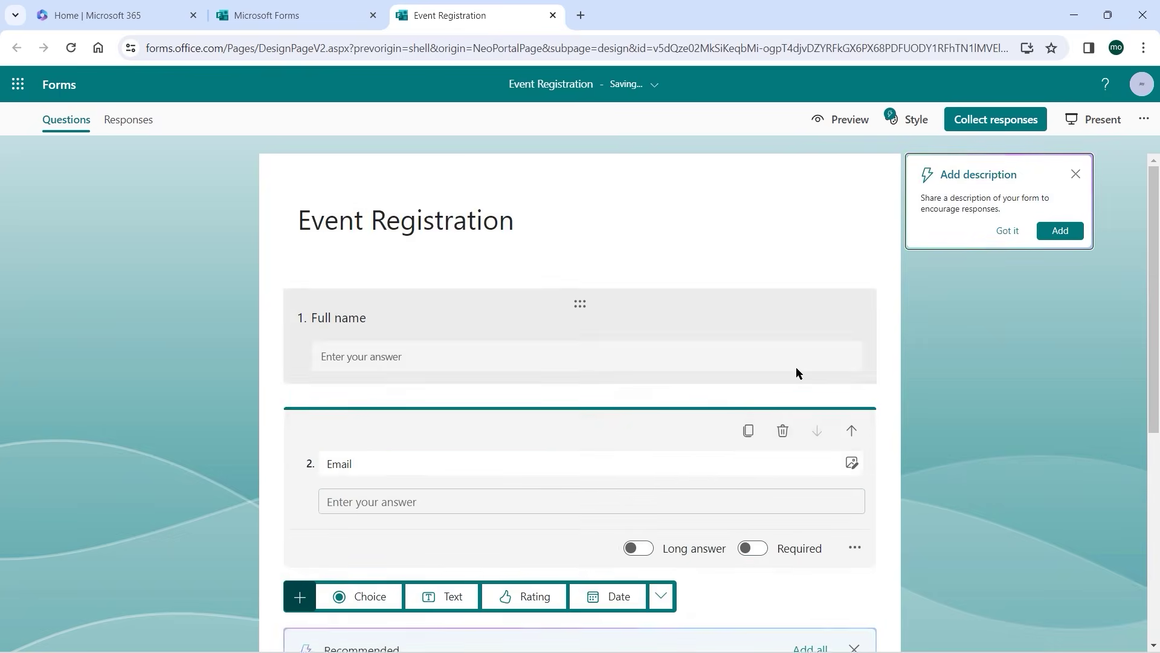
scroll(436, 365, "up", 1)
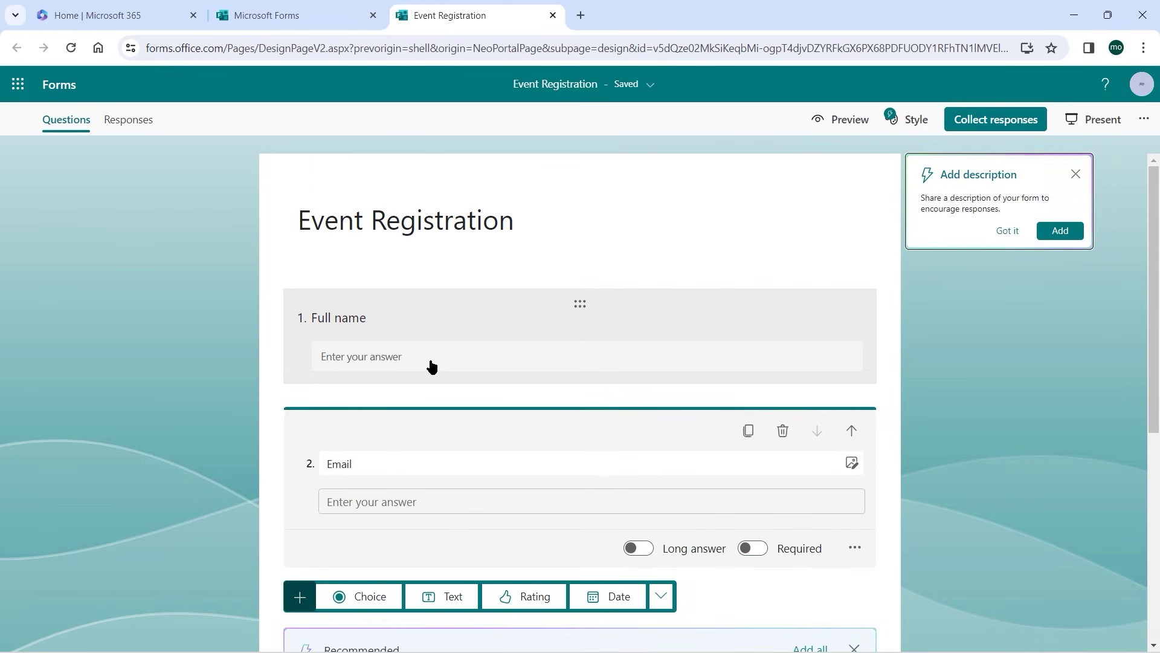
left_click(388, 357)
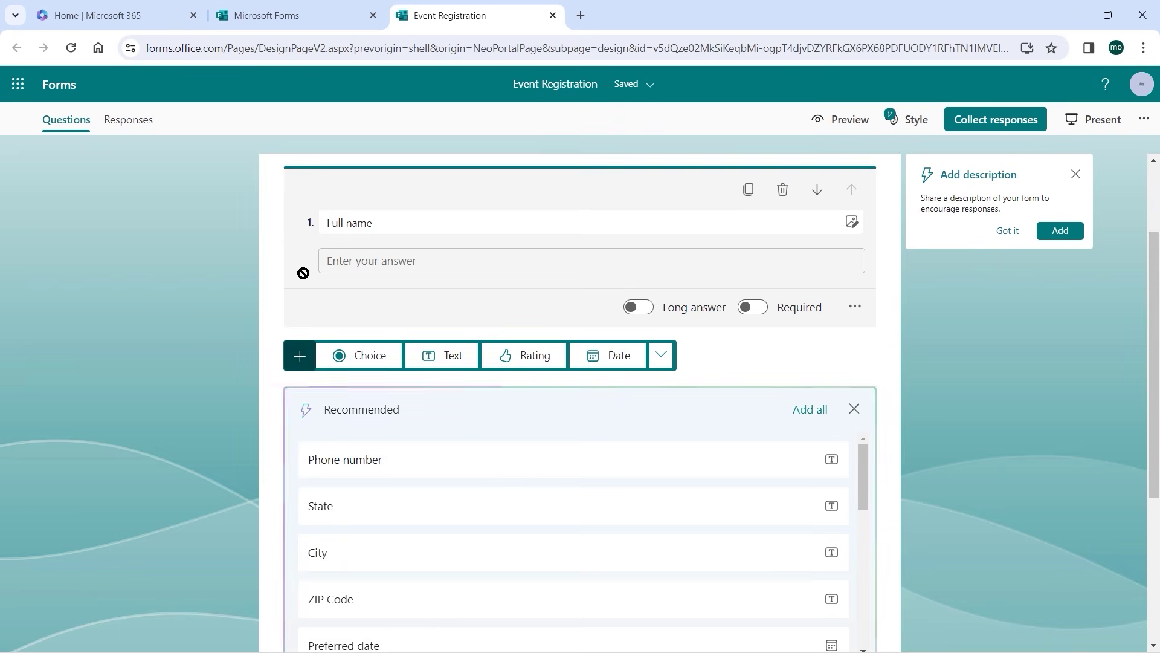
left_click(277, 291)
scroll(275, 292, "down", 2)
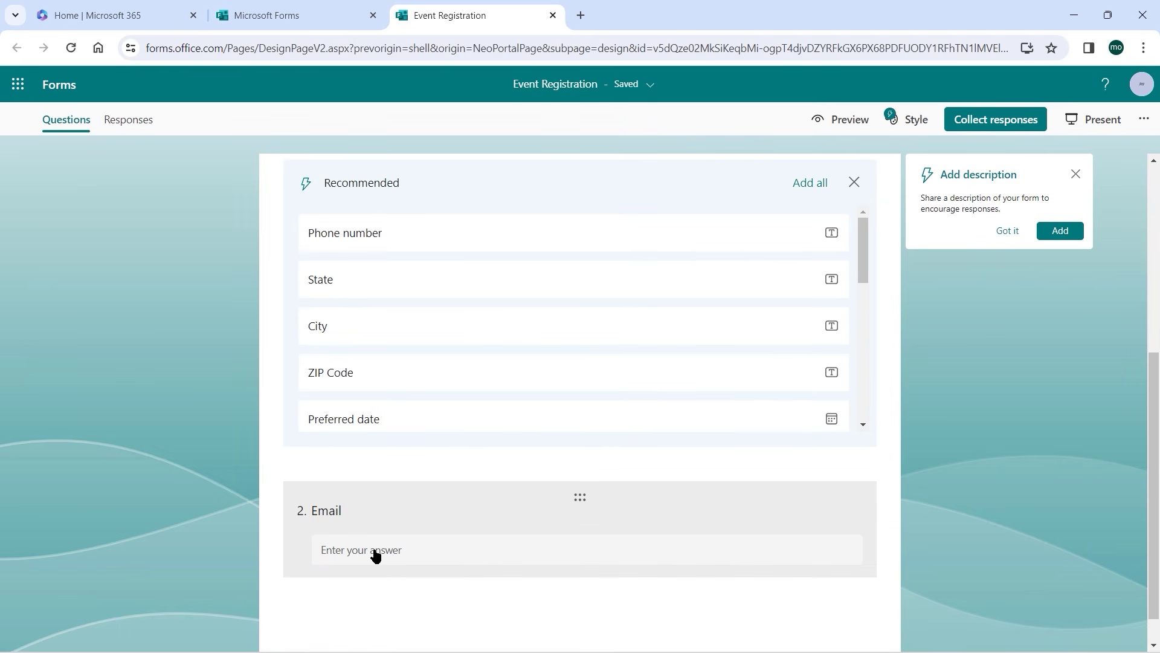
scroll(264, 432, "up", 5)
scroll(264, 435, "up", 1)
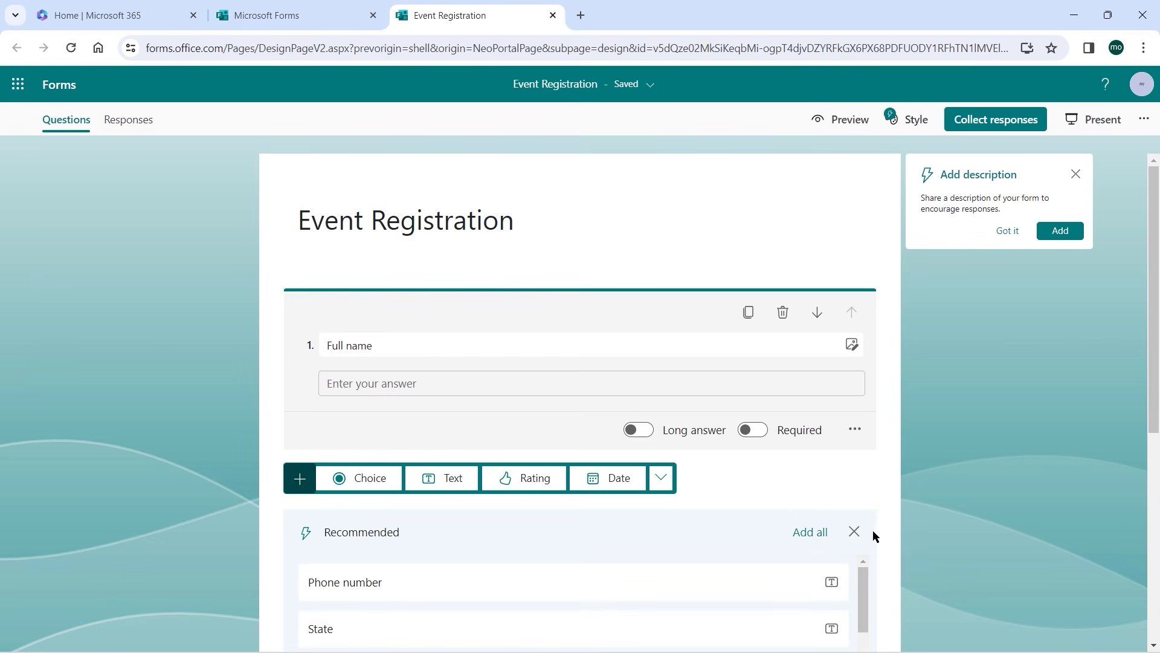
left_click(854, 532)
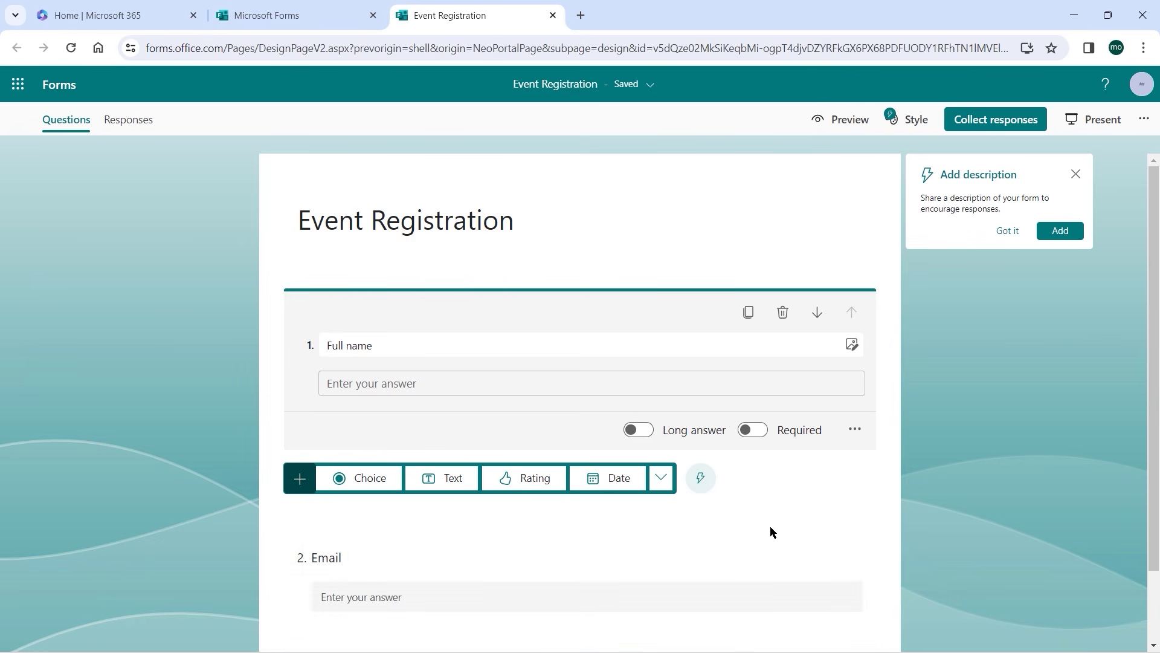
Delete the Full name and Email questions, leaving the form empty.
left_click(791, 555)
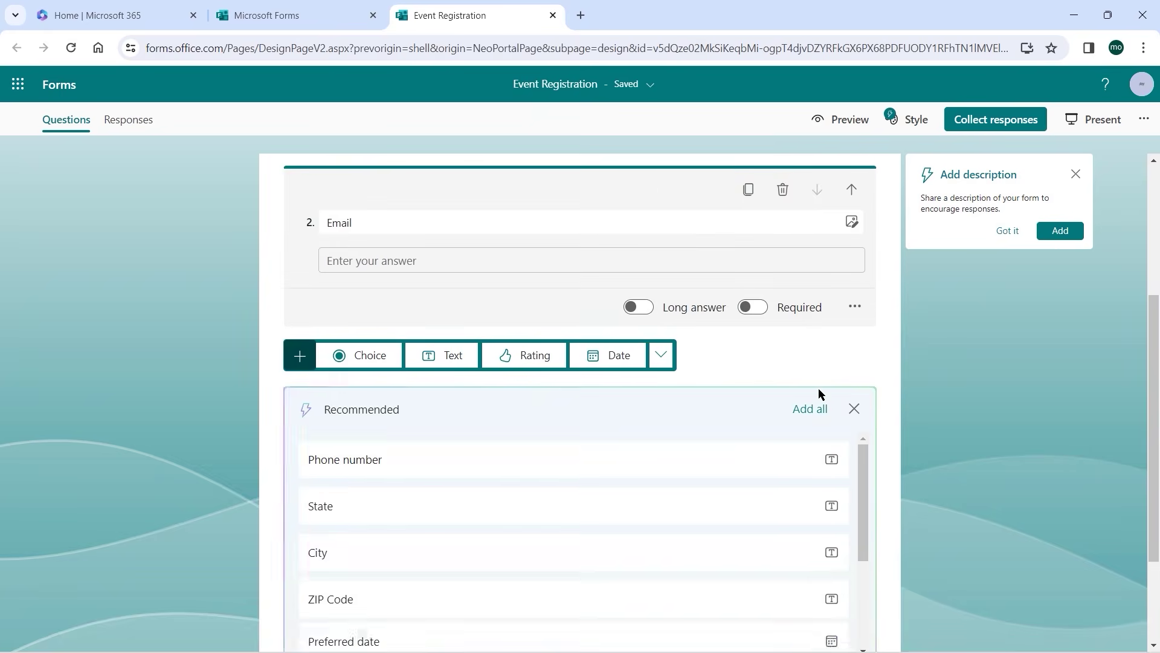
scroll(835, 383, "up", 1)
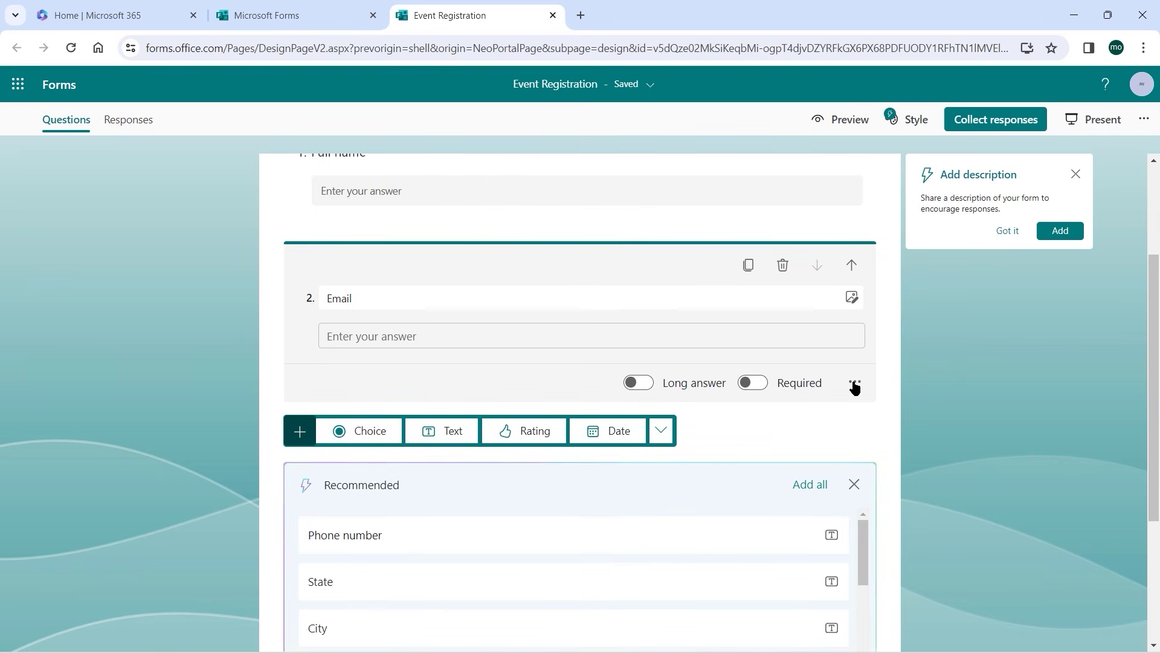
left_click(855, 384)
left_click(926, 351)
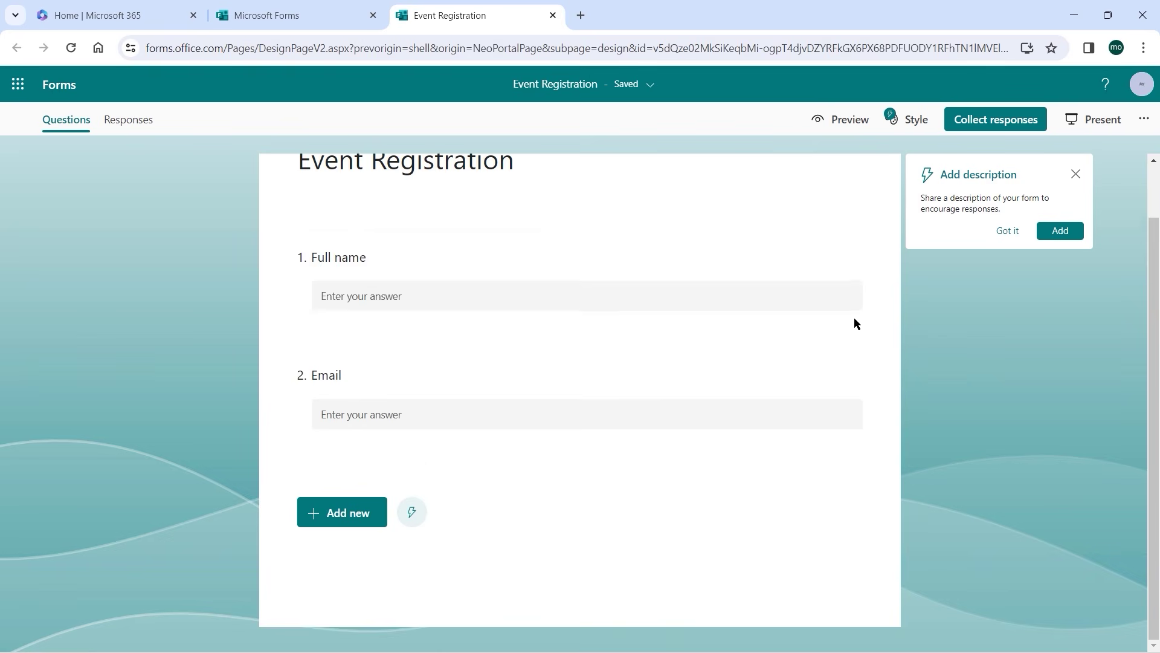
left_click(822, 327)
left_click(782, 294)
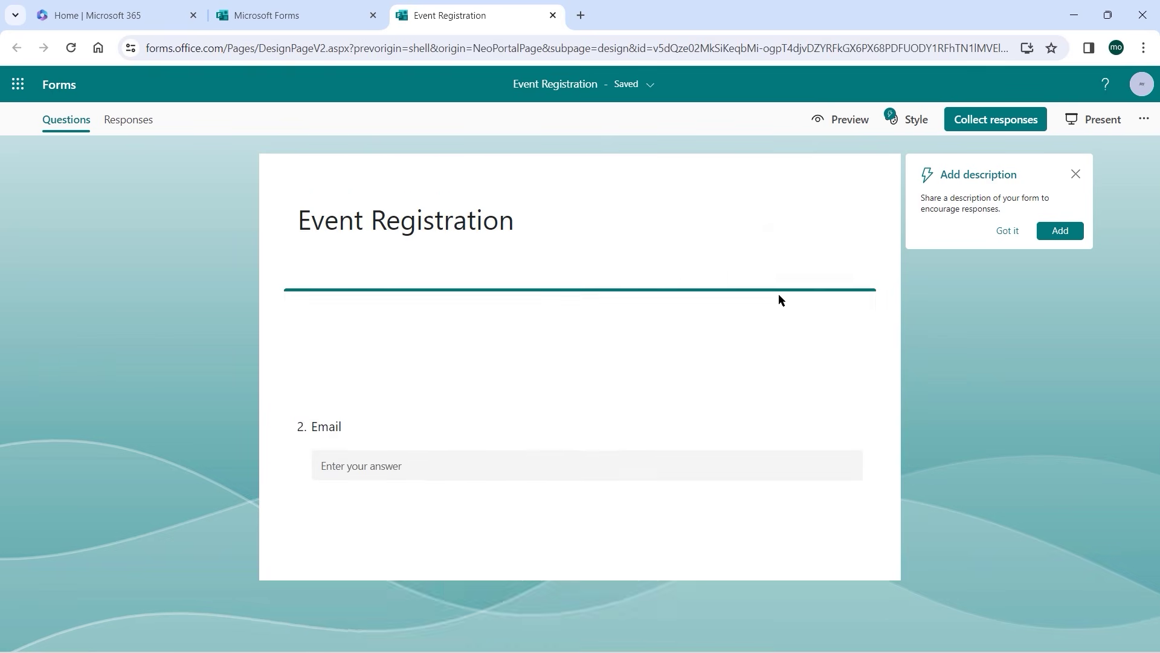
left_click(781, 332)
left_click(782, 313)
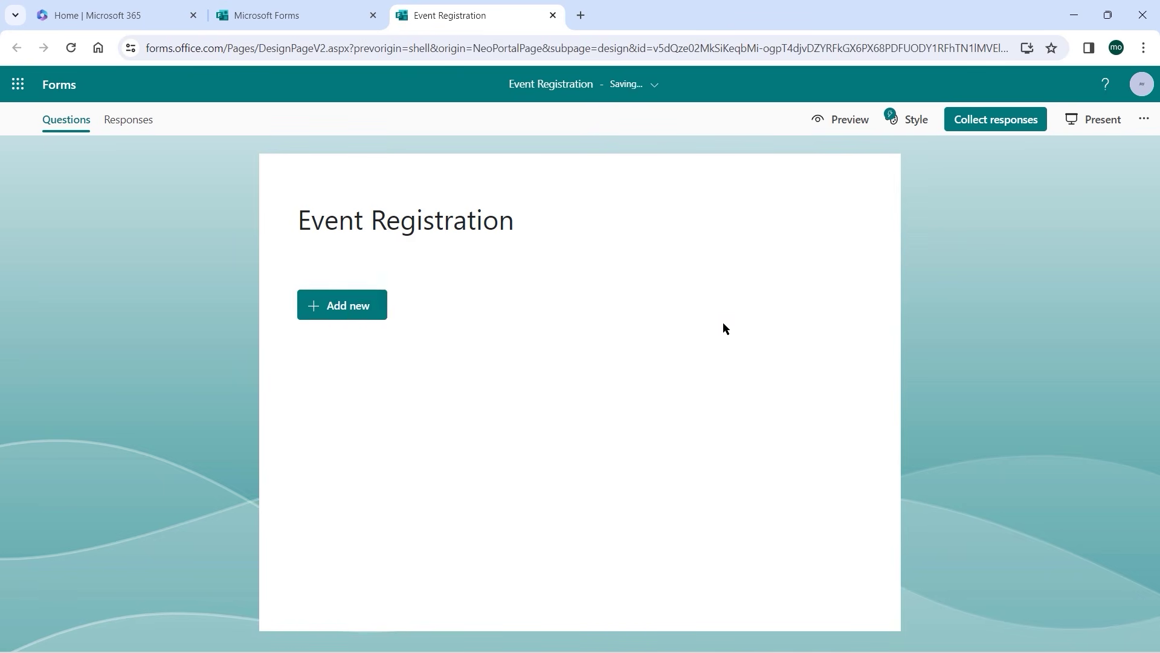
Add a required short-text question 1 titled 'Full Name'.
left_click(355, 310)
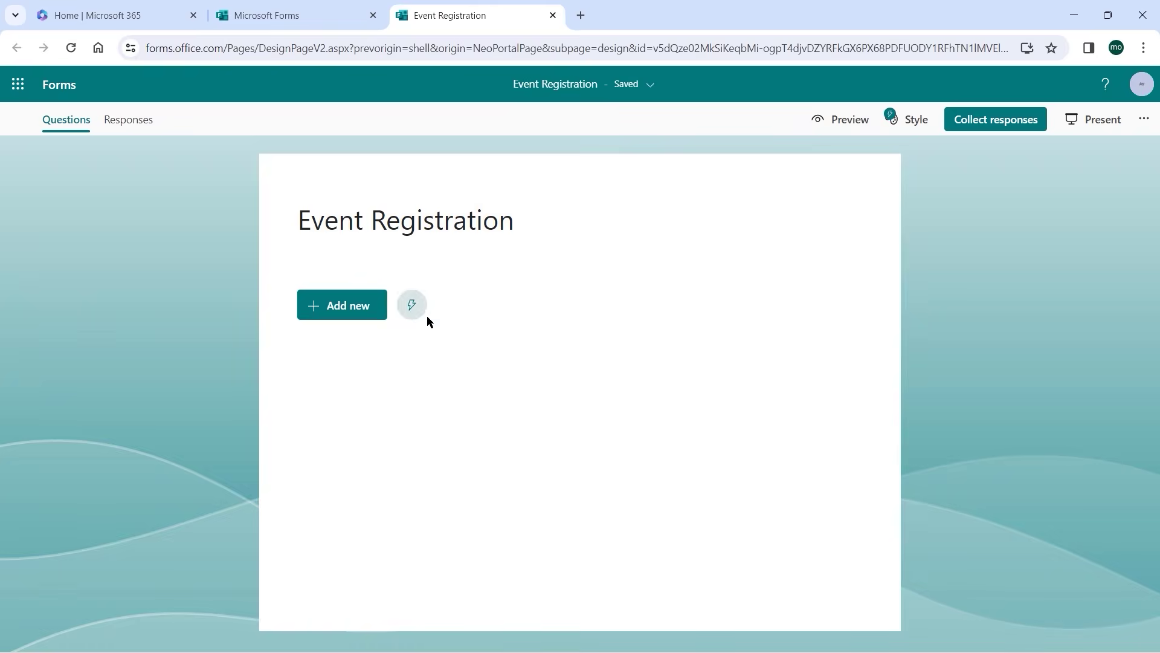
left_click(369, 316)
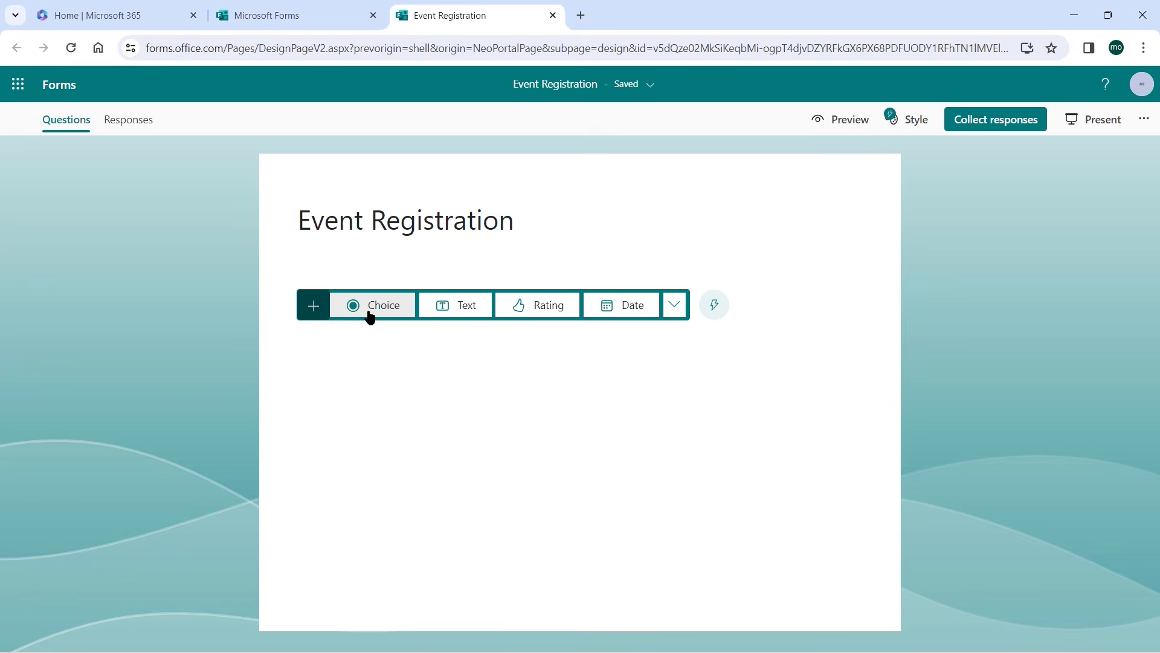
left_click(460, 306)
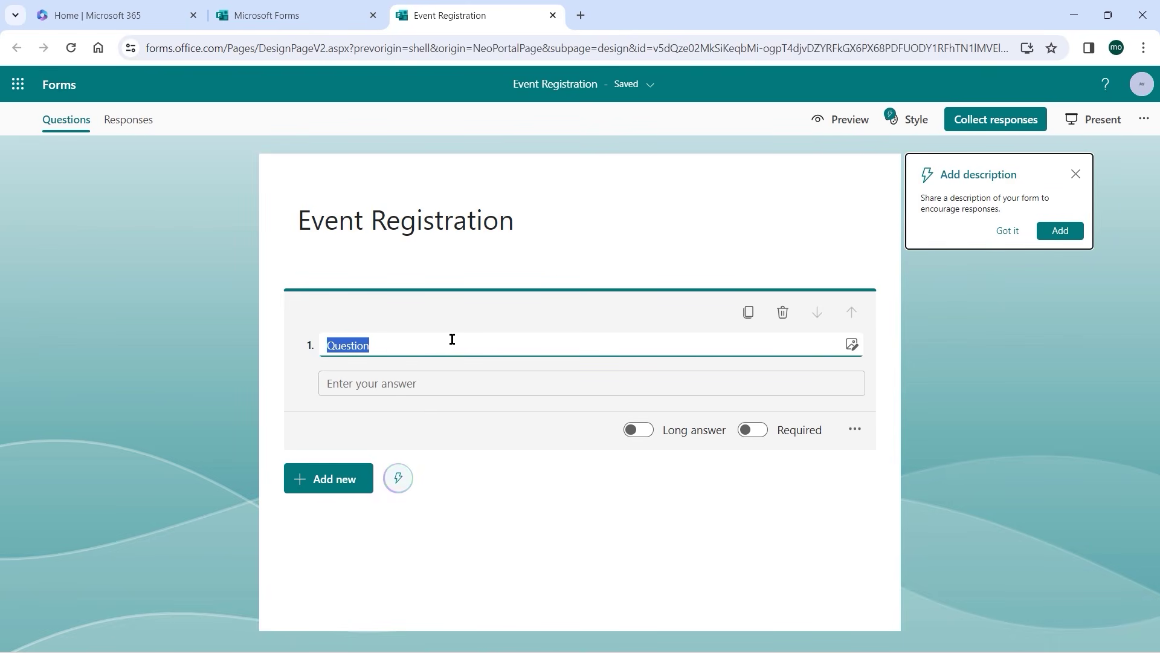
mouse_move(423, 347)
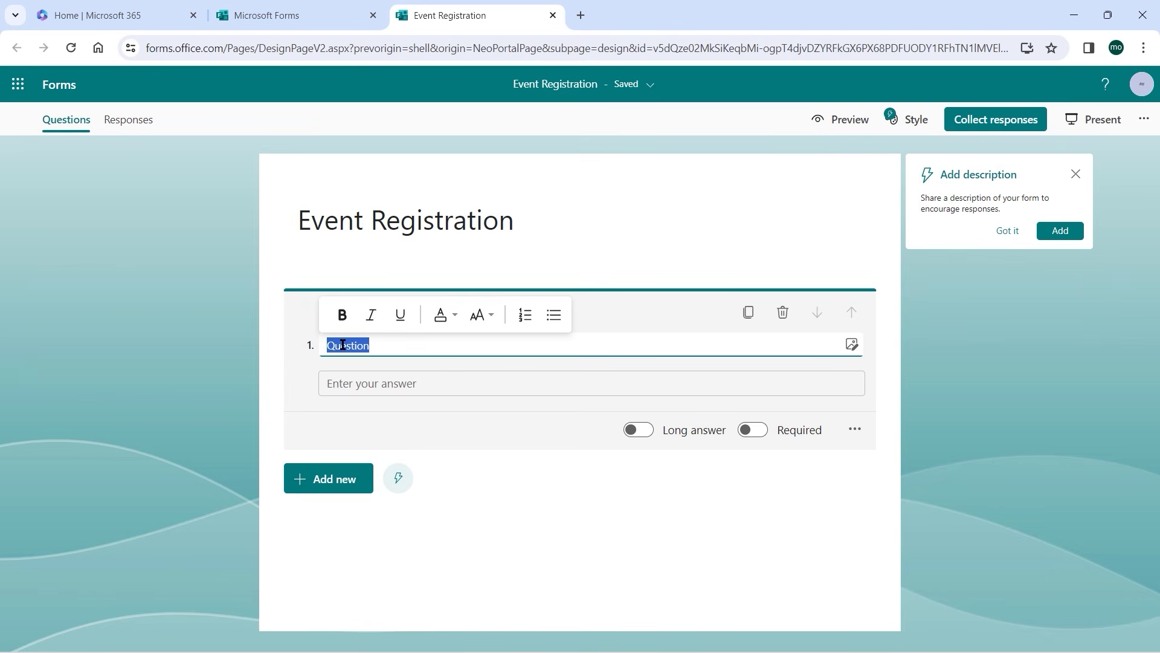
type("Full Name")
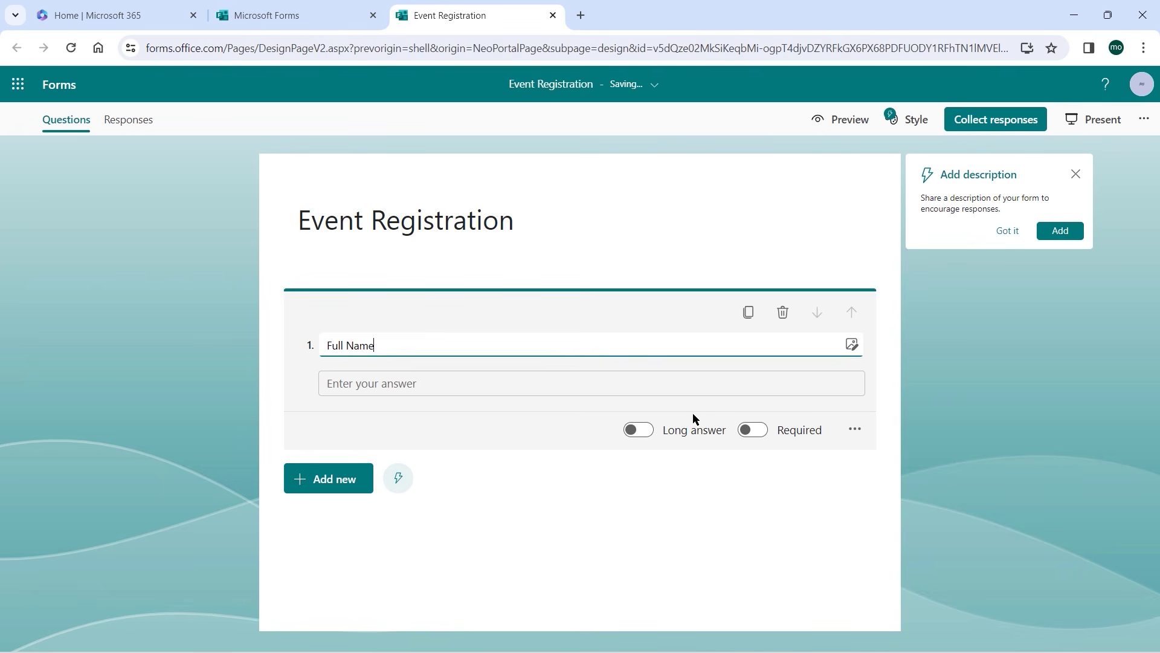
left_click(761, 432)
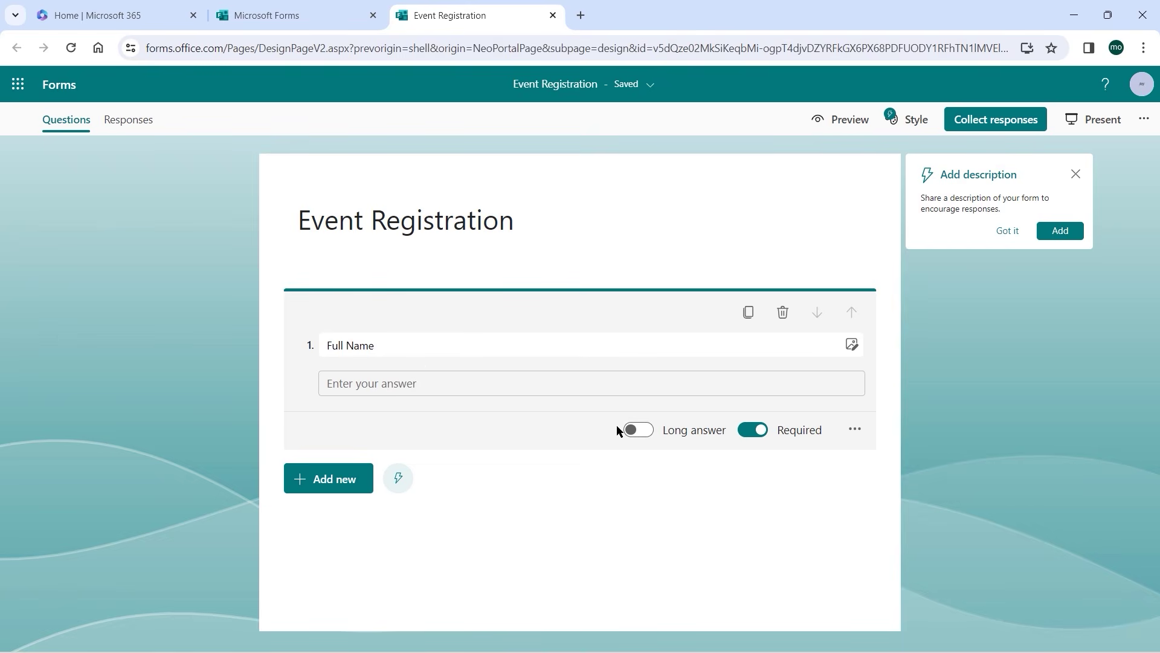
left_click(316, 477)
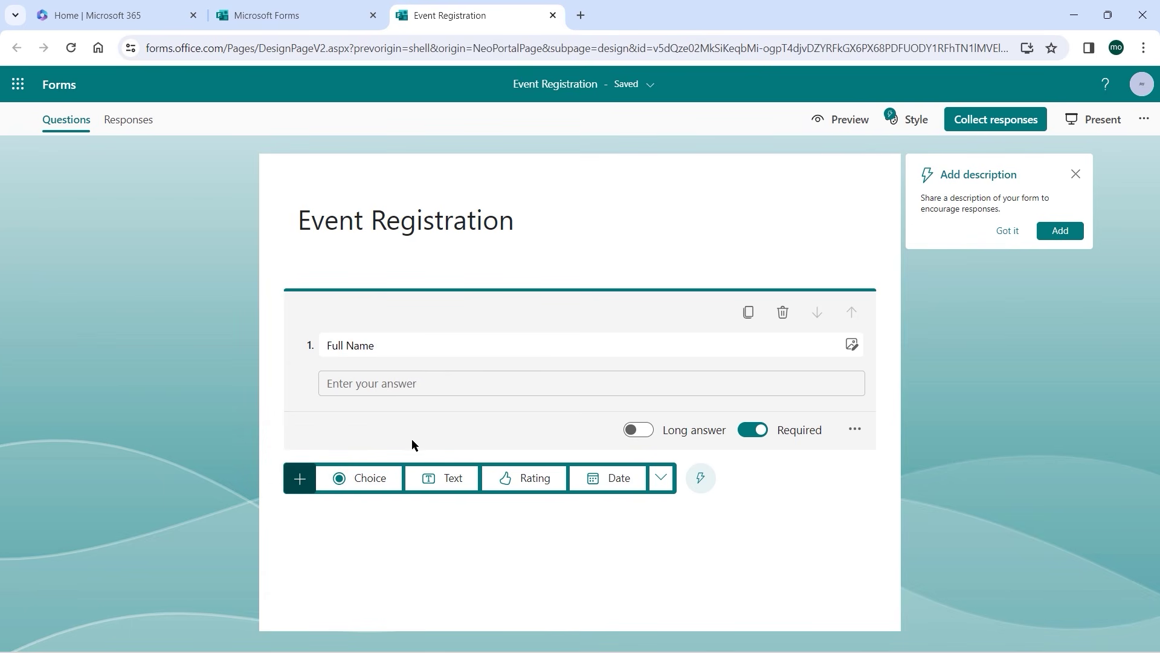
Add choice question 2 titled 'Department' with first options OIT and HRS.
left_click(375, 477)
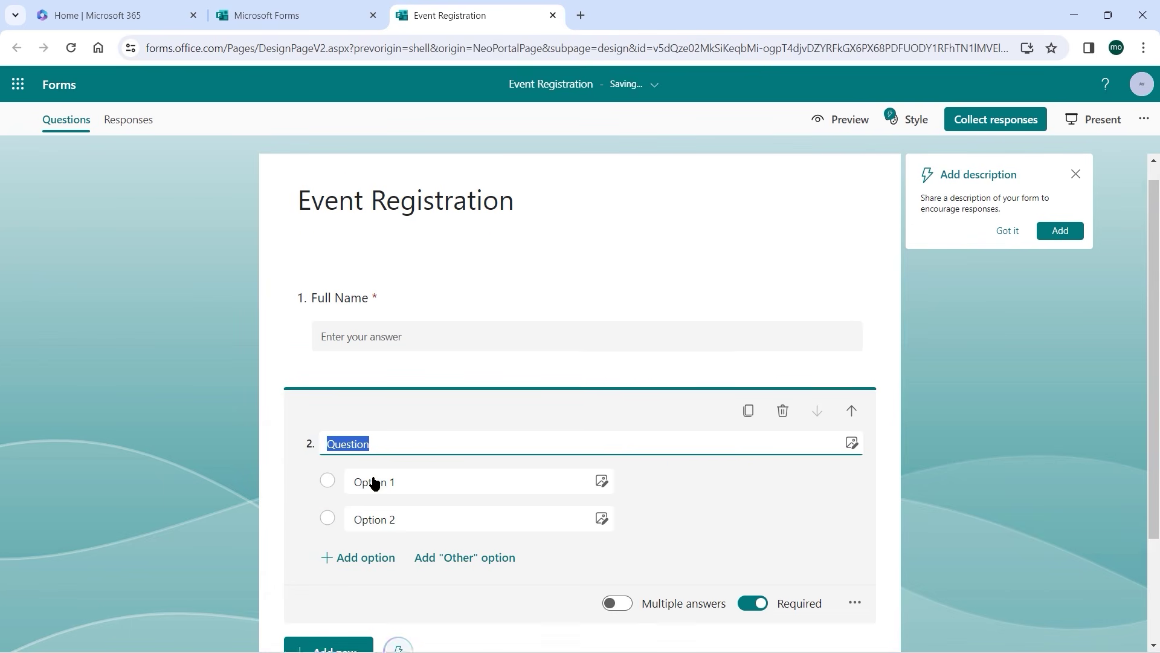
type("Department")
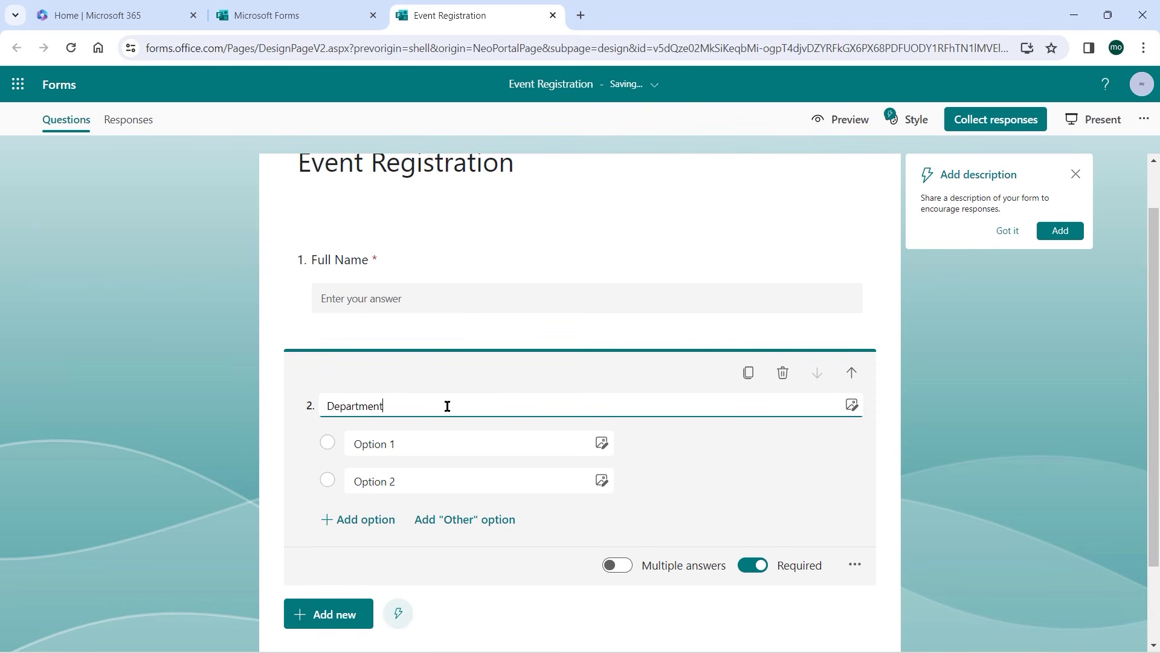
left_click(417, 438)
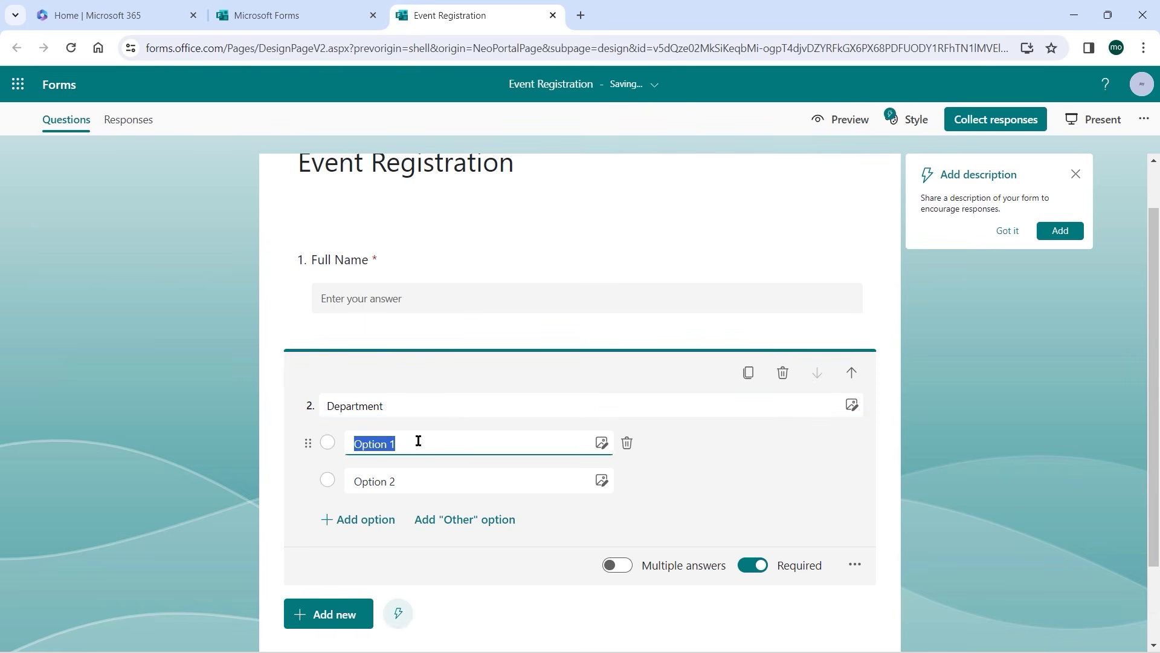
type("OIT")
left_click(378, 481)
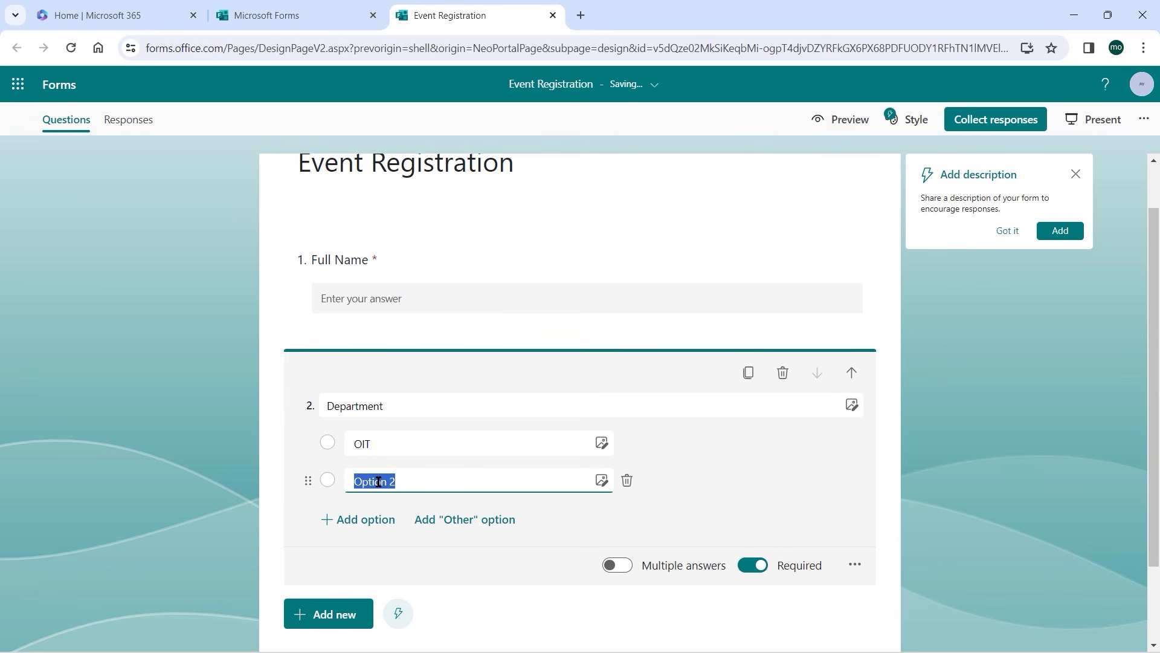
type("HRS")
Add ADM and MKT as the third and fourth Department options.
left_click(358, 521)
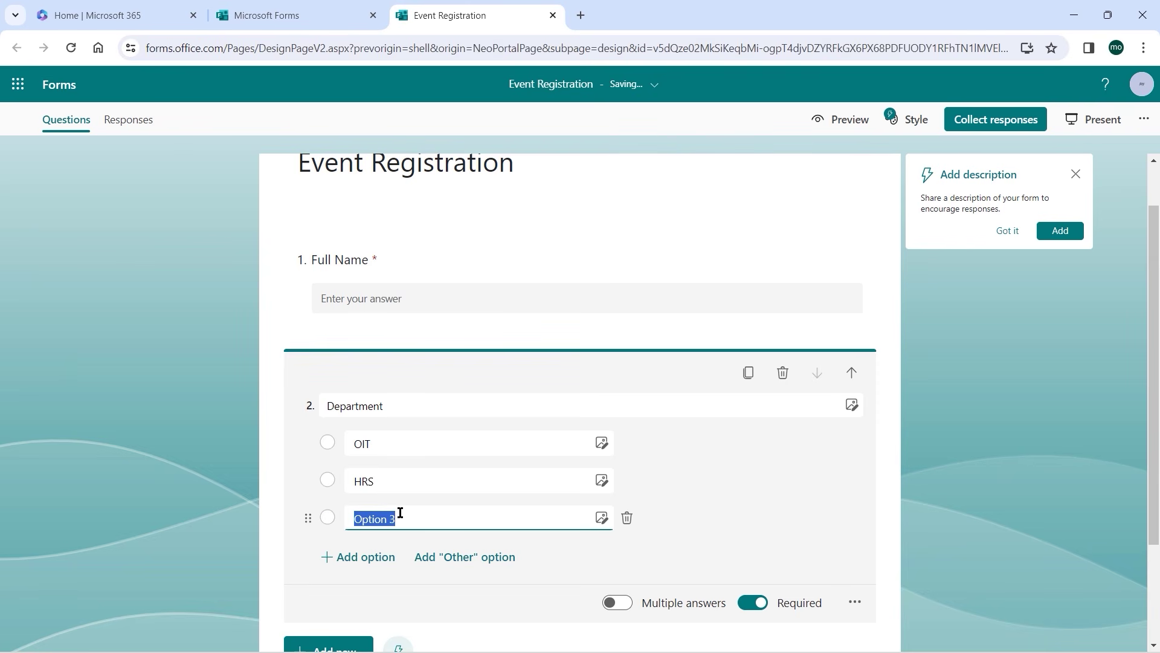
type("ADM")
left_click(372, 559)
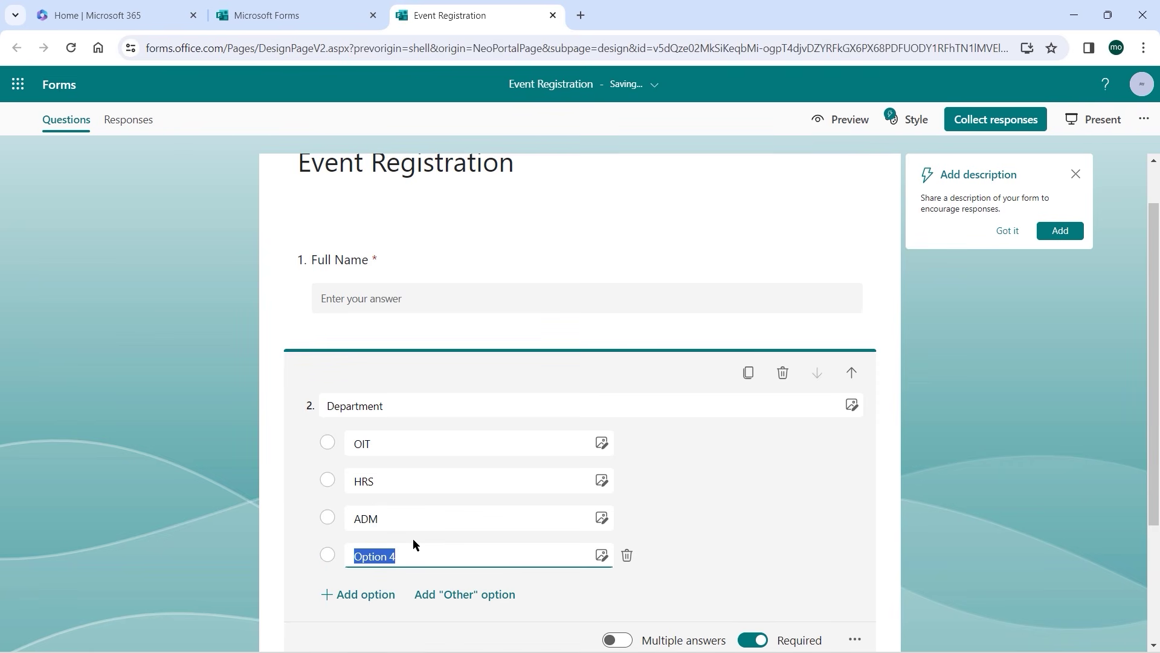
type("MKT")
scroll(816, 423, "down", 3)
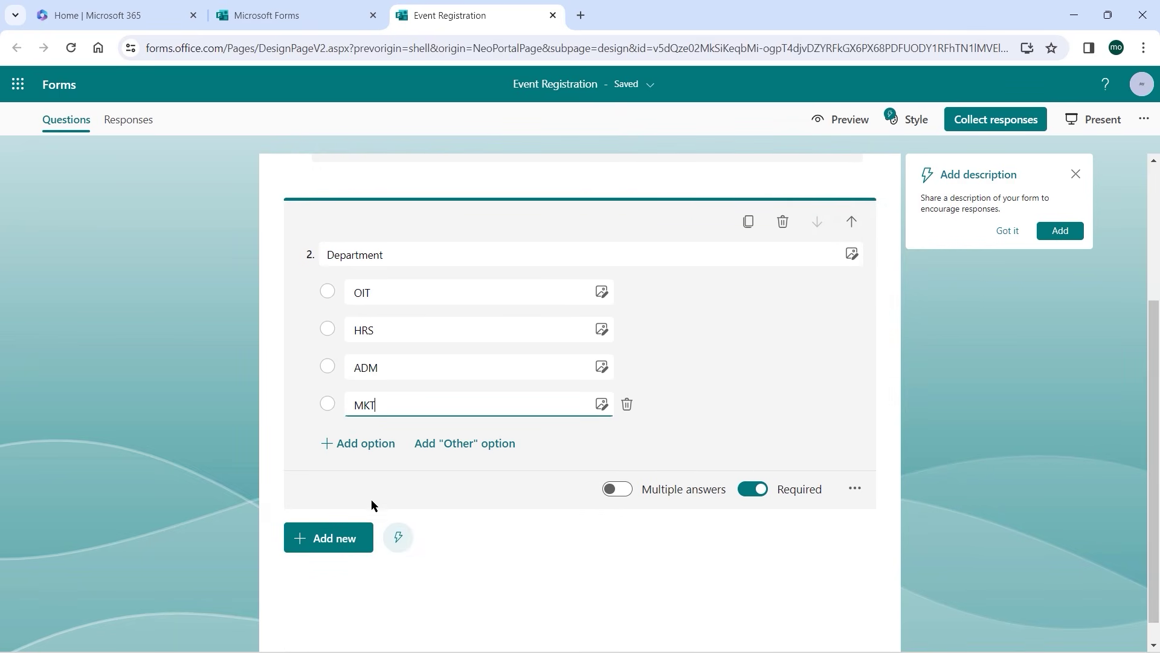
left_click(332, 544)
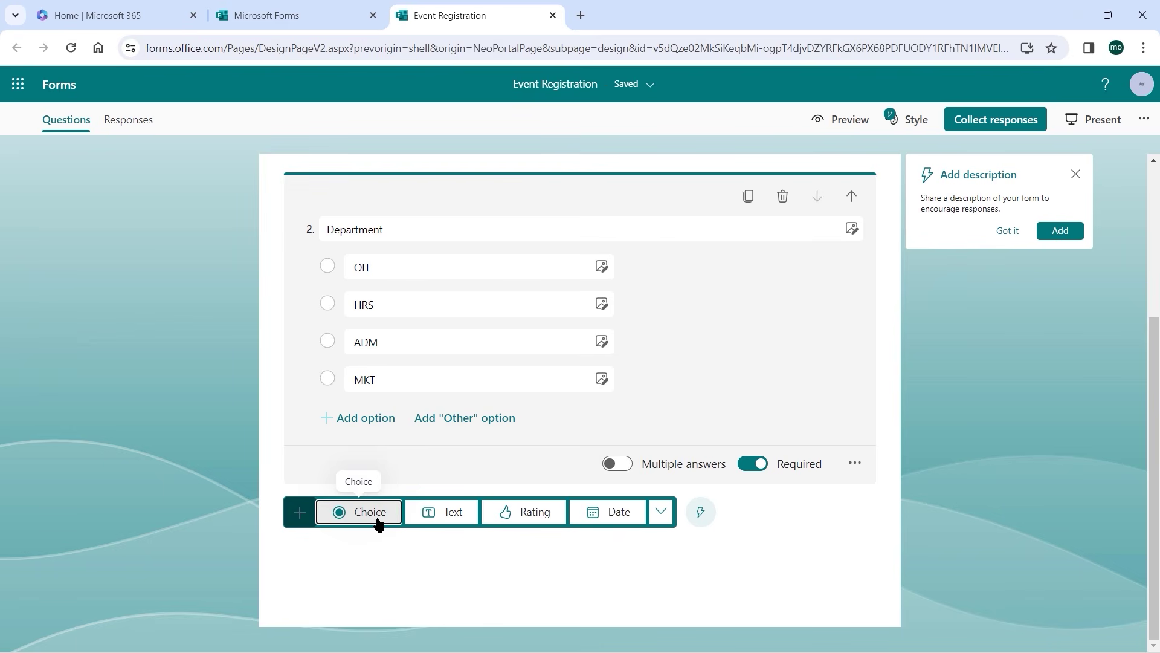
left_click(662, 514)
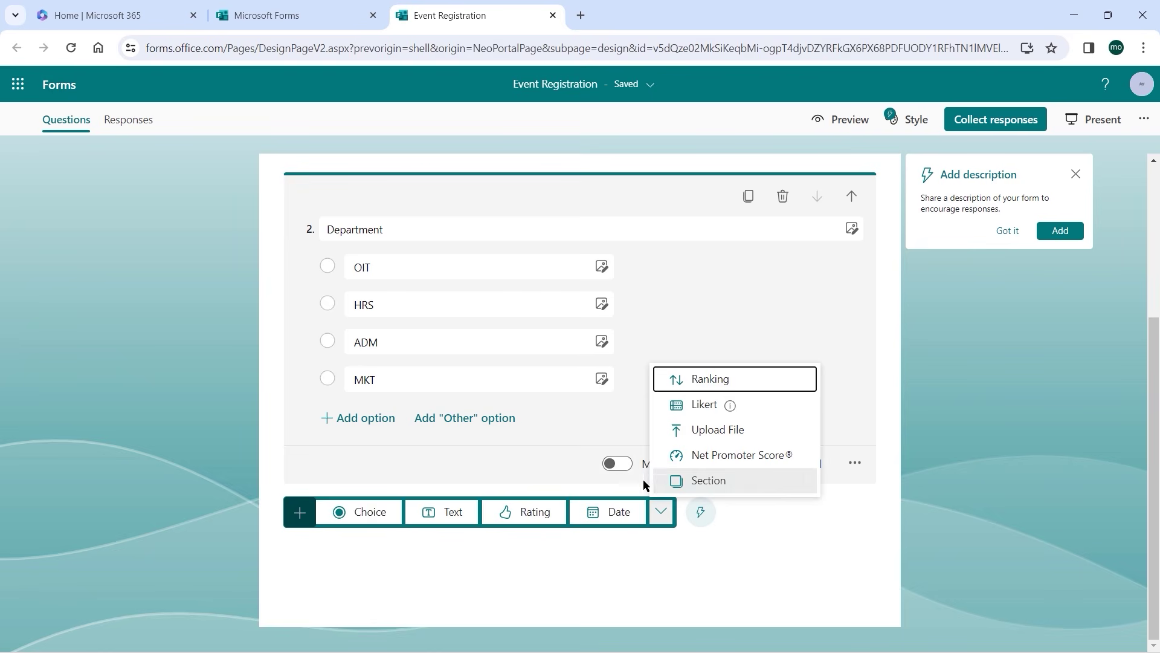
Add choice question 3 'Transport needed?' with the answers Yes and No.
left_click(366, 514)
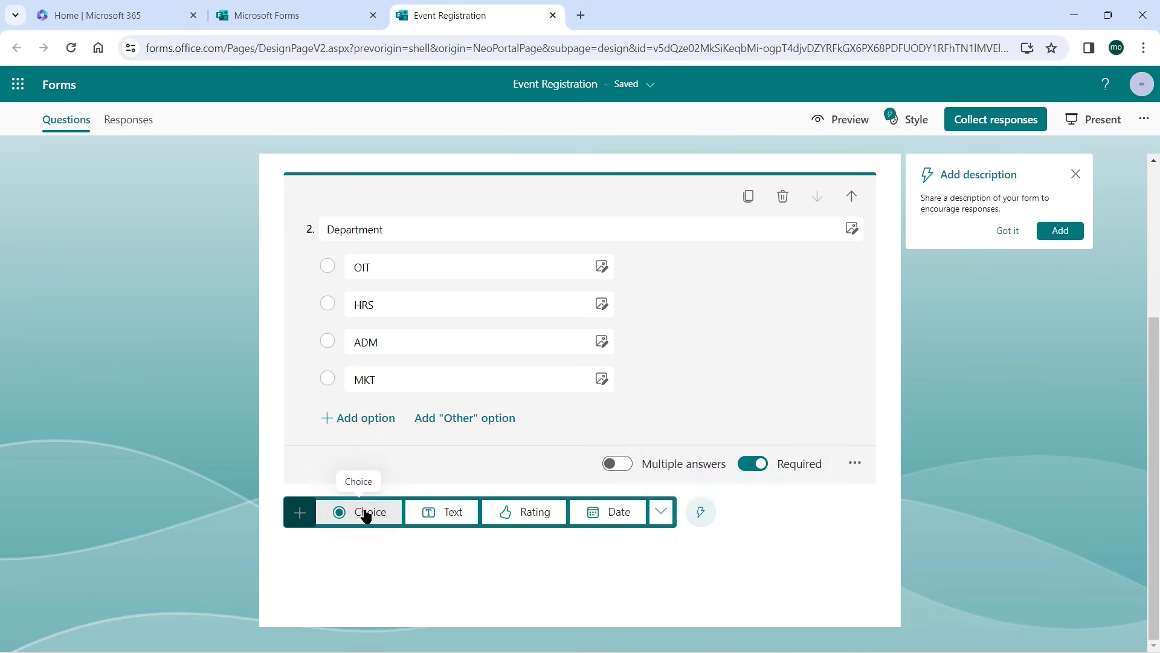
left_click(366, 514)
type("Tranpo")
key("BackSpace")
key("BackSpace")
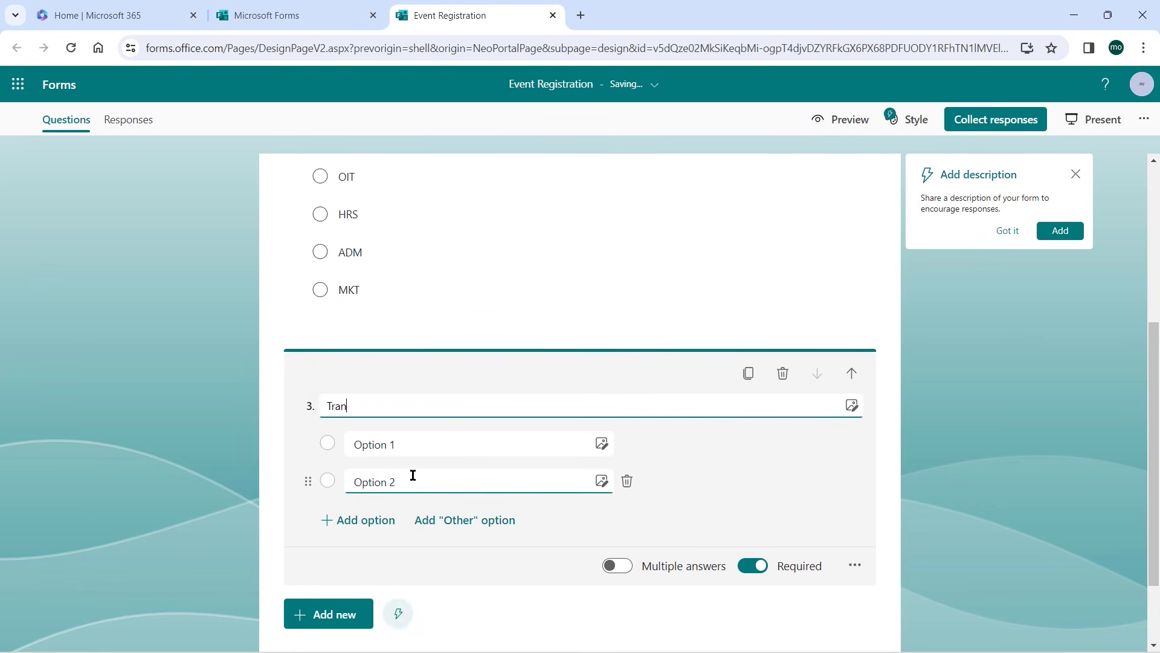
type("sport needed?")
left_click(421, 444)
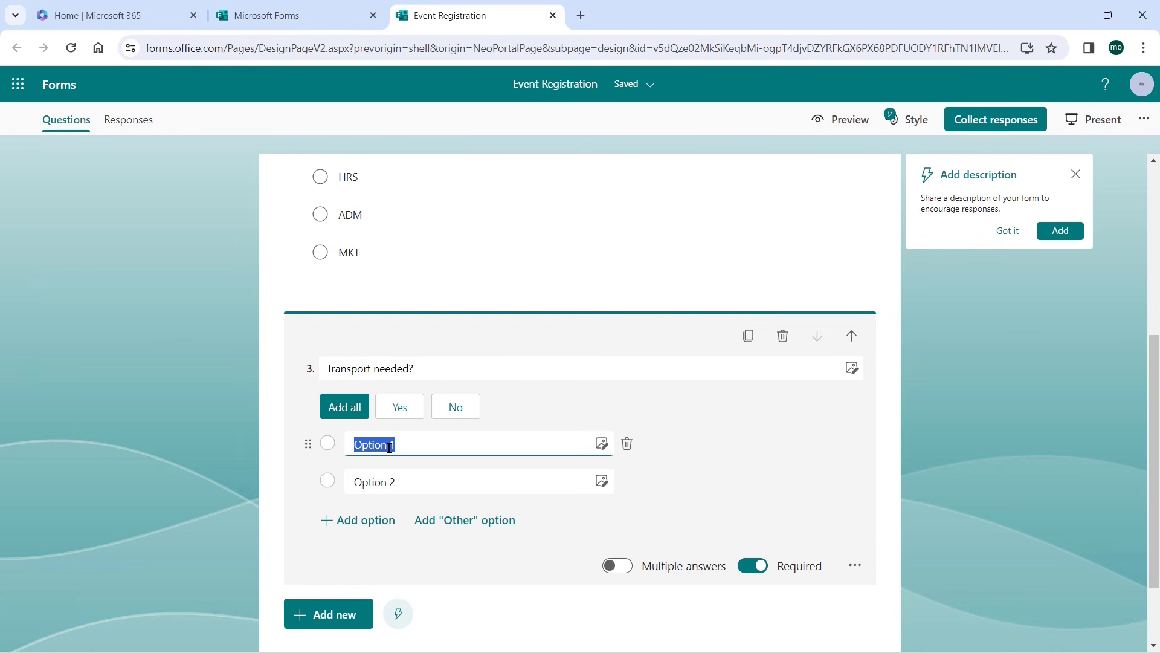
left_click(400, 407)
left_click(389, 480)
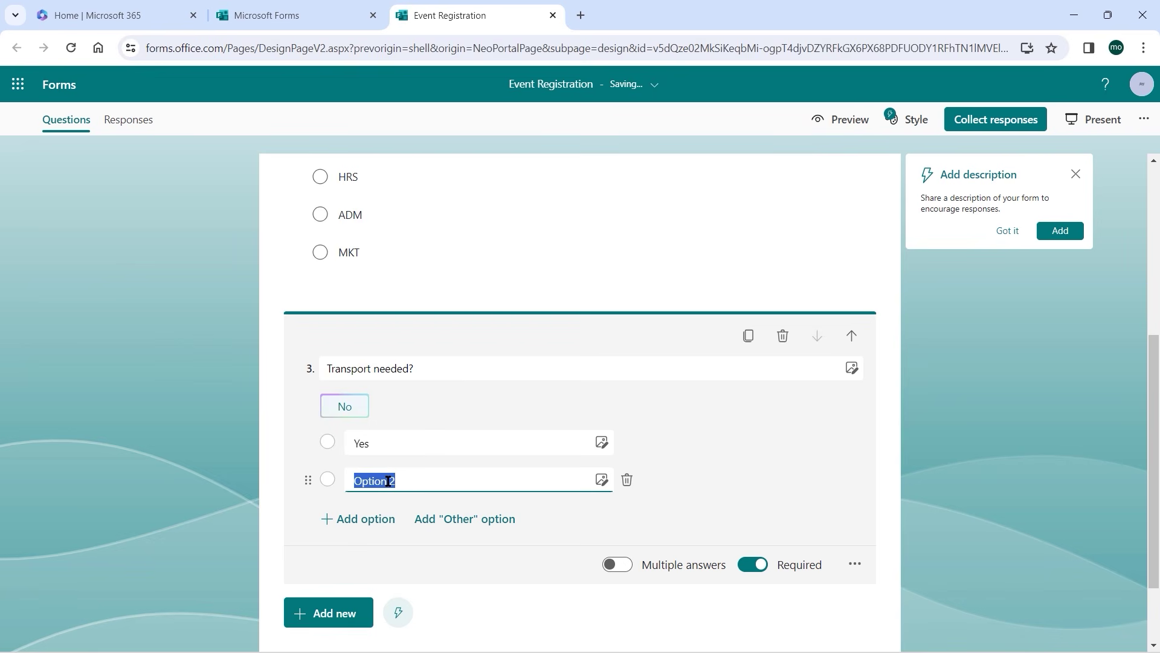
type("No")
left_click(366, 409)
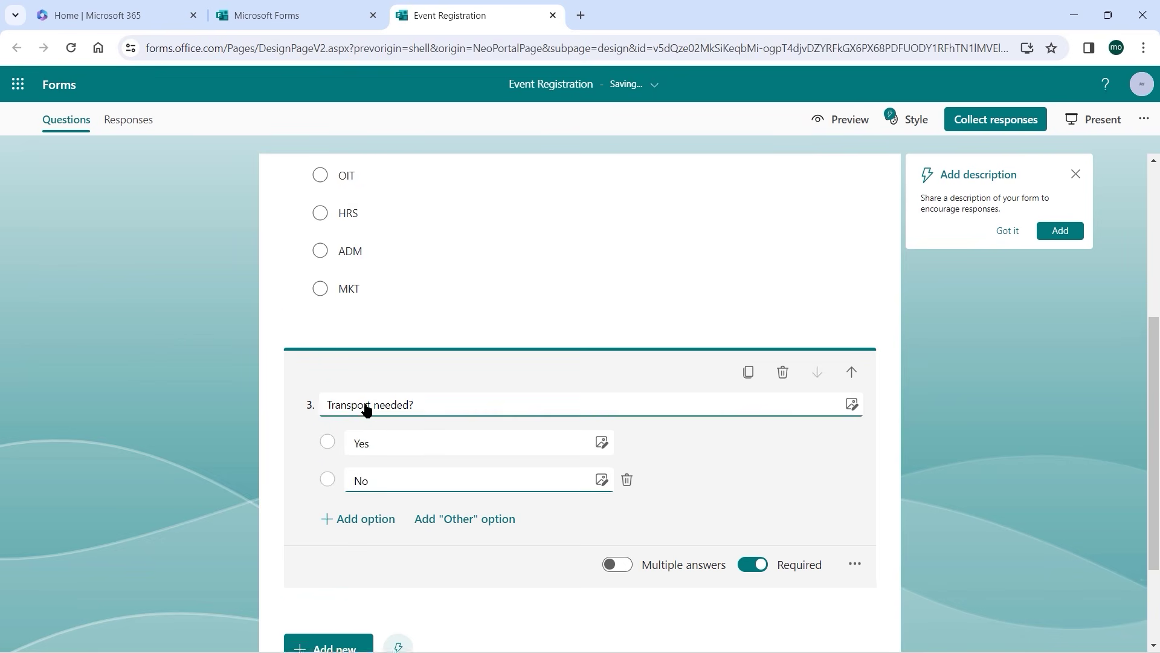
scroll(572, 365, "down", 2)
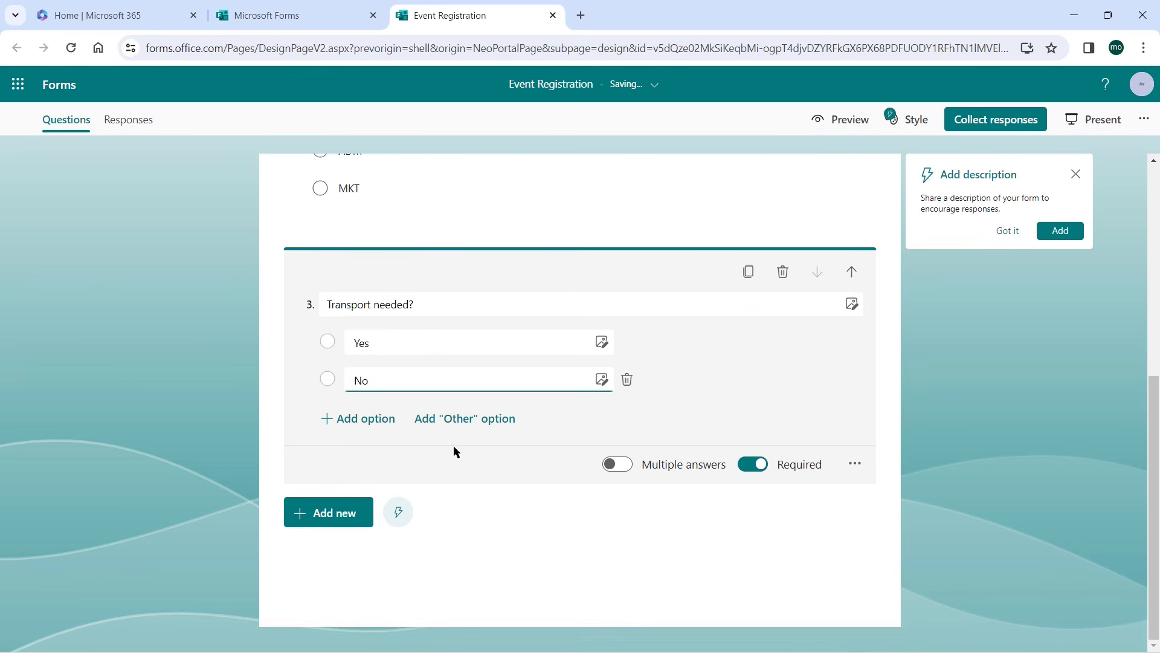
left_click(336, 518)
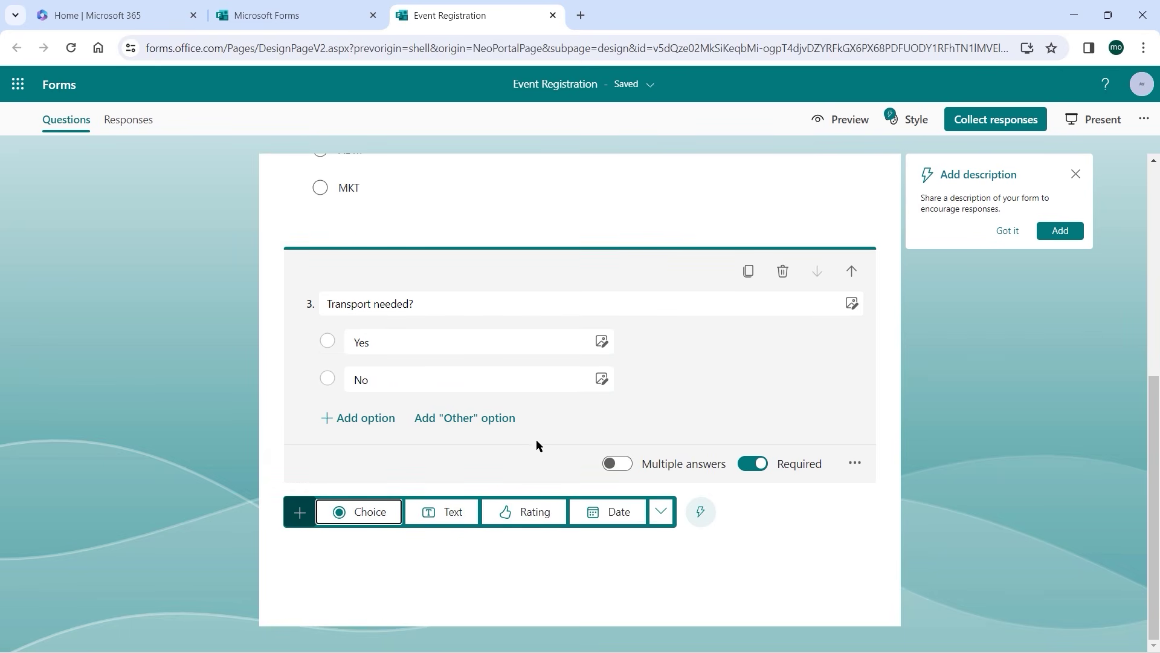
Add date question 4 titled 'Date Registered' below Transport needed?
left_click(618, 515)
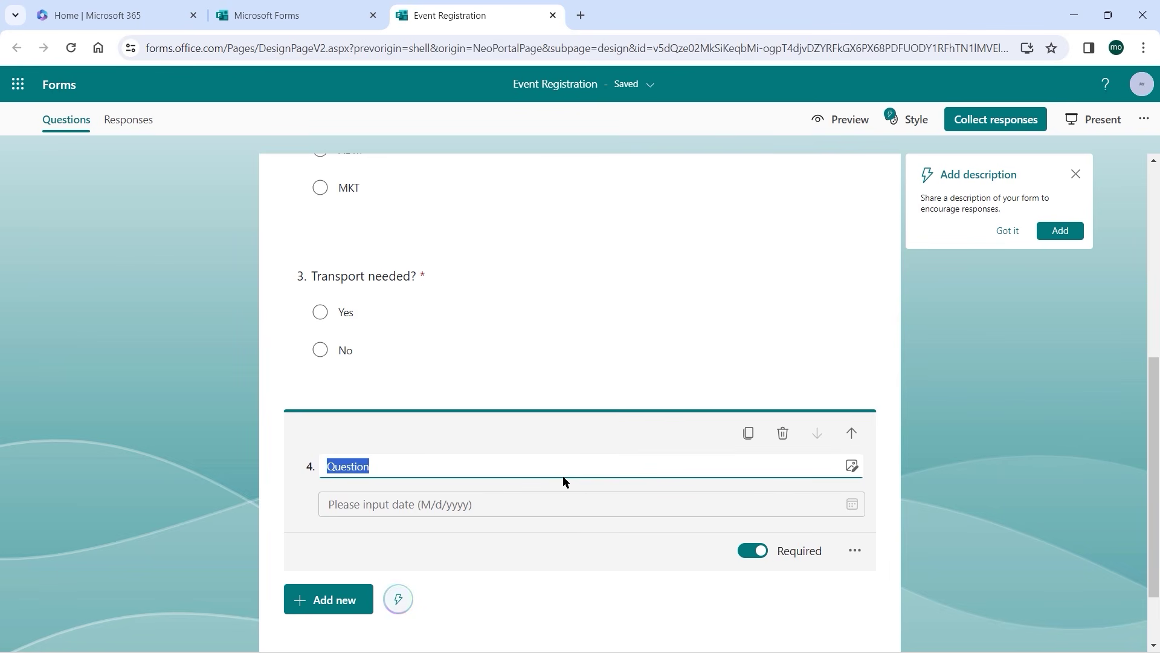
type("Date Registered")
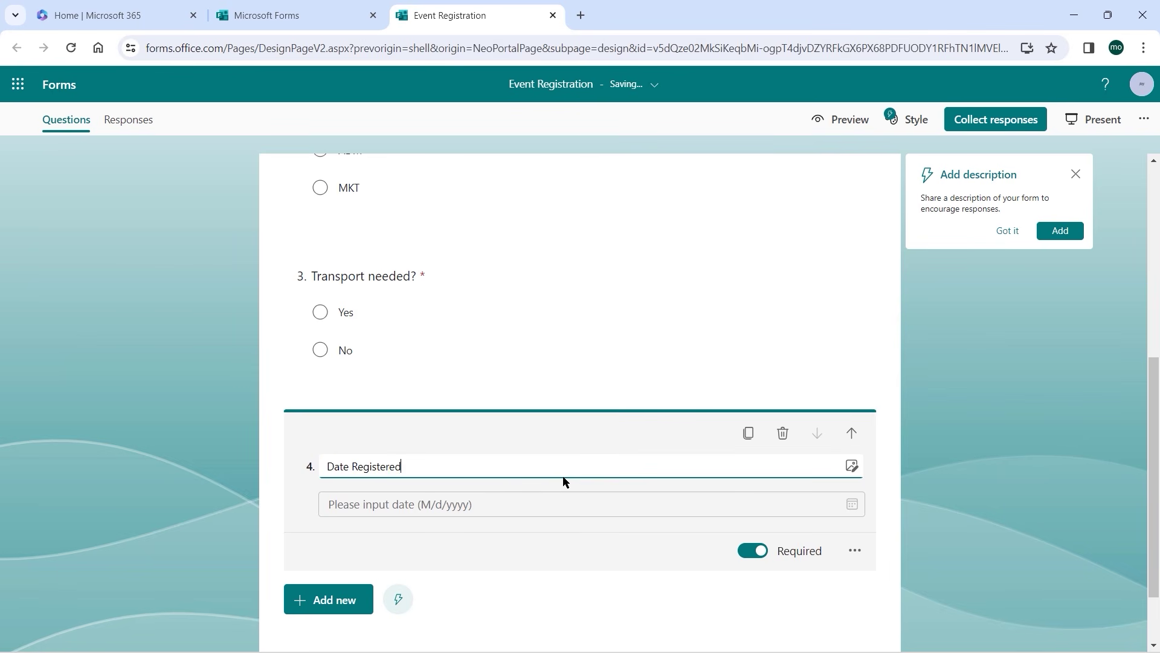
scroll(655, 411, "down", 2)
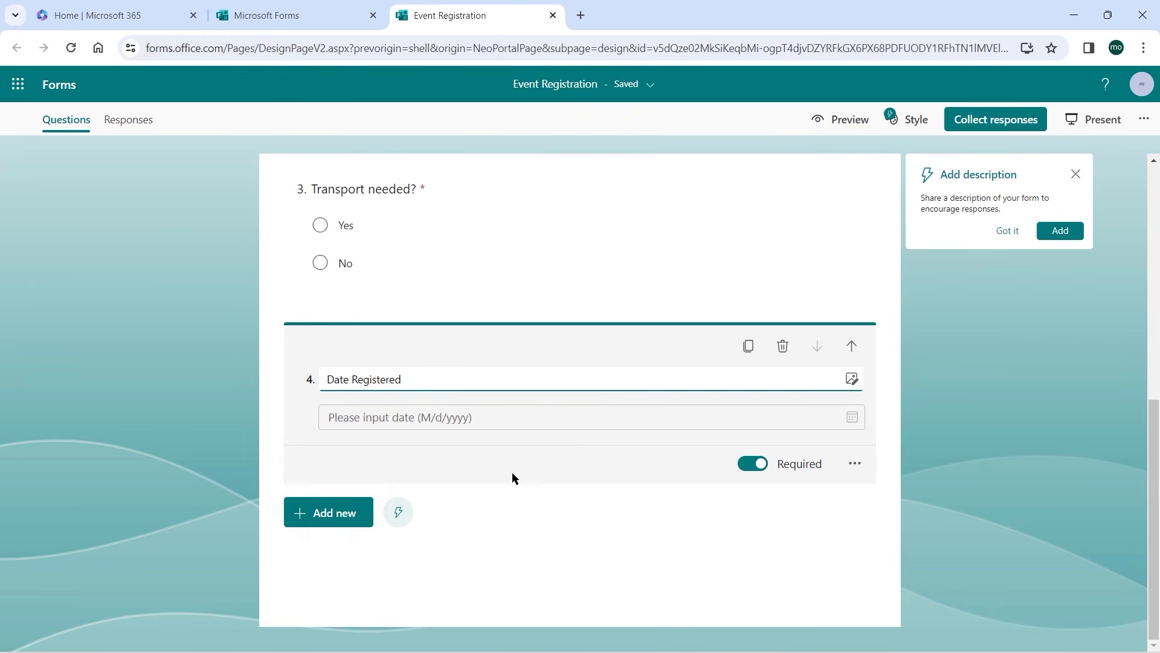
scroll(513, 478, "up", 6)
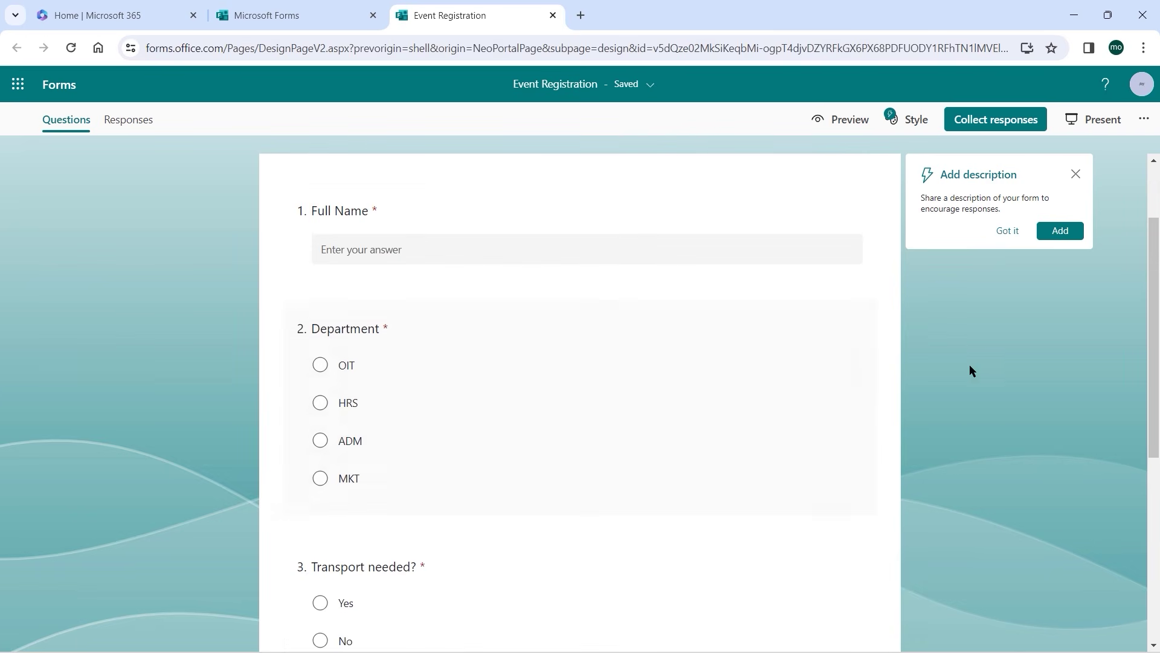
left_click(846, 130)
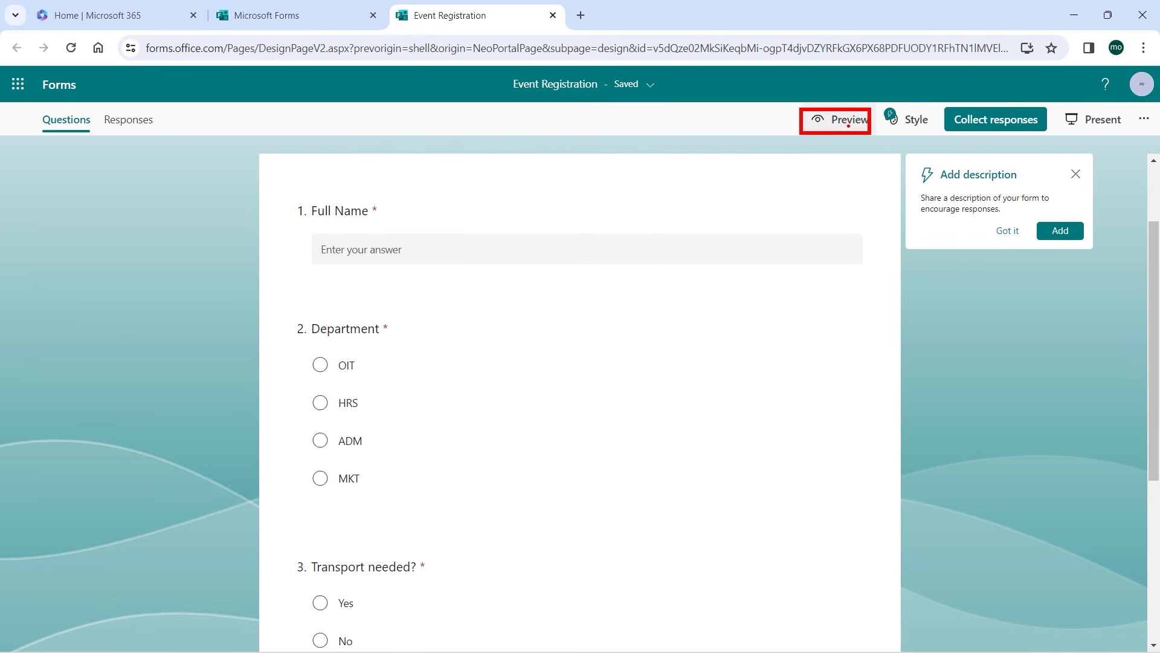
left_click(836, 120)
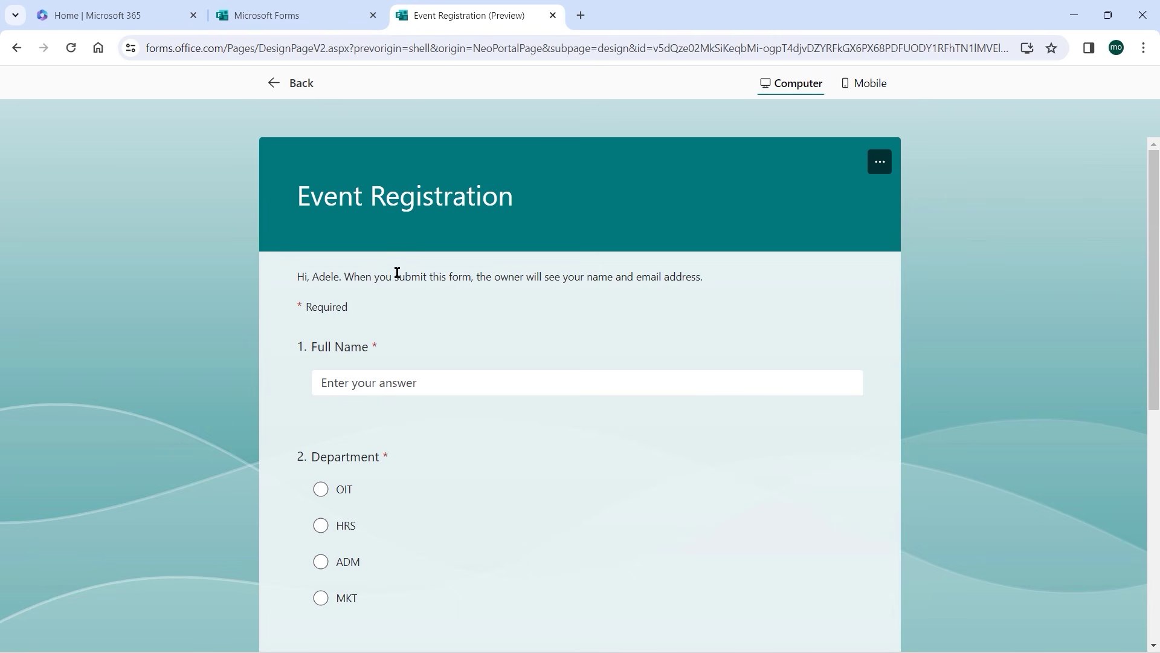
scroll(397, 272, "down", 3)
left_click(381, 232)
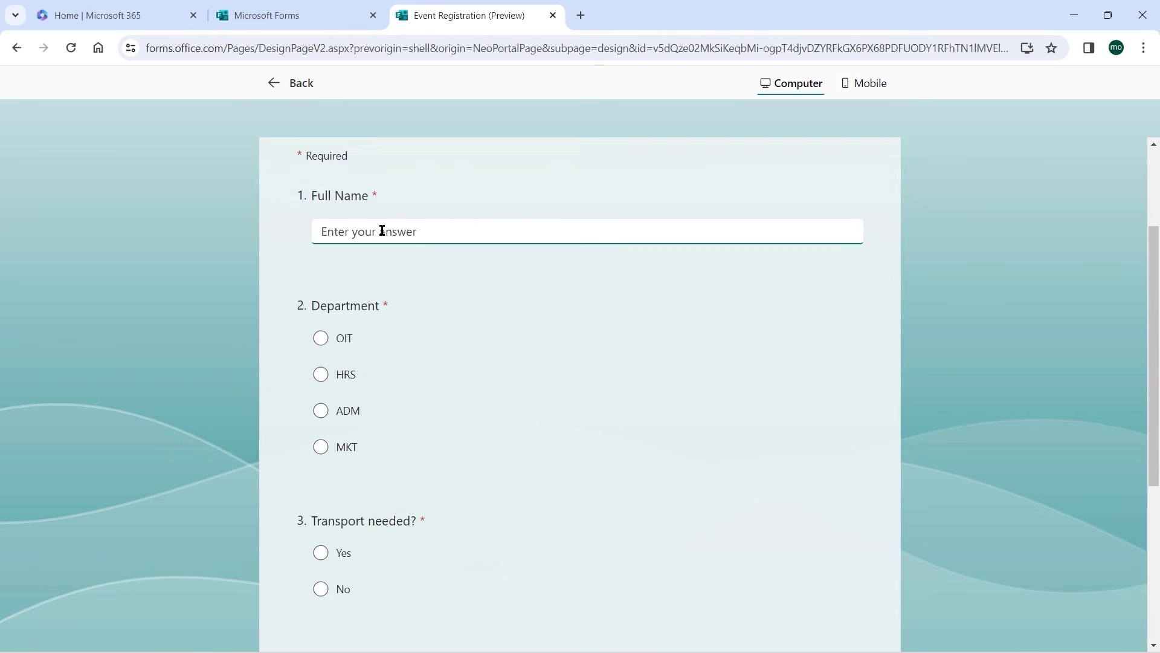
scroll(363, 302, "down", 1)
scroll(358, 390, "down", 2)
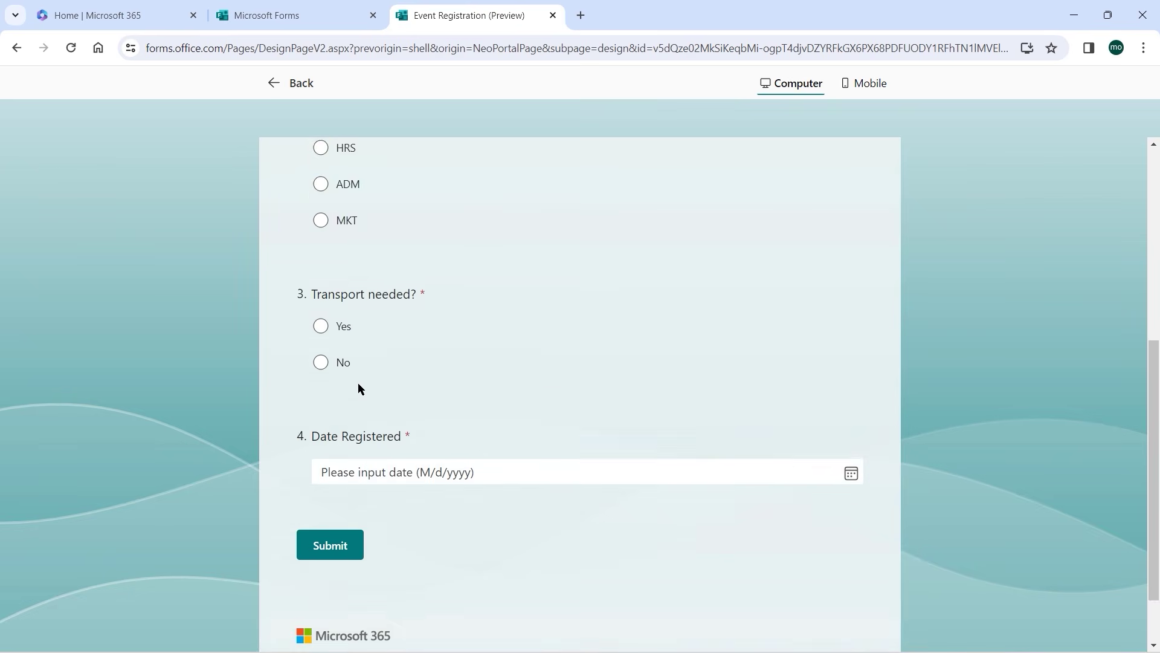
scroll(370, 339, "down", 1)
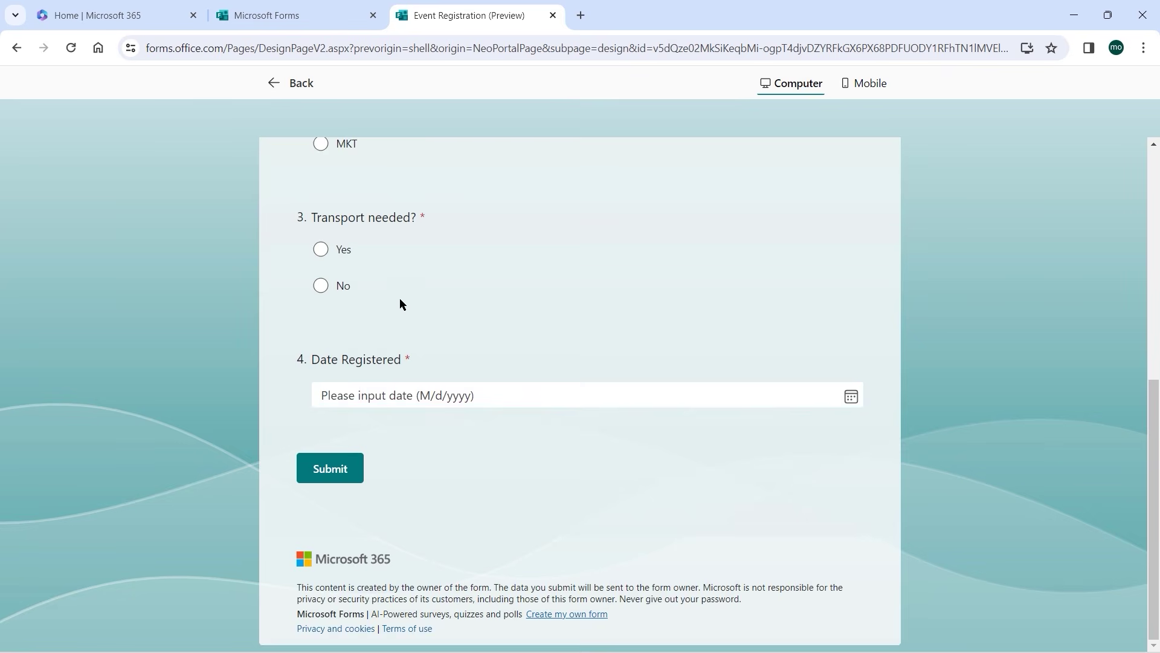
scroll(400, 298, "up", 6)
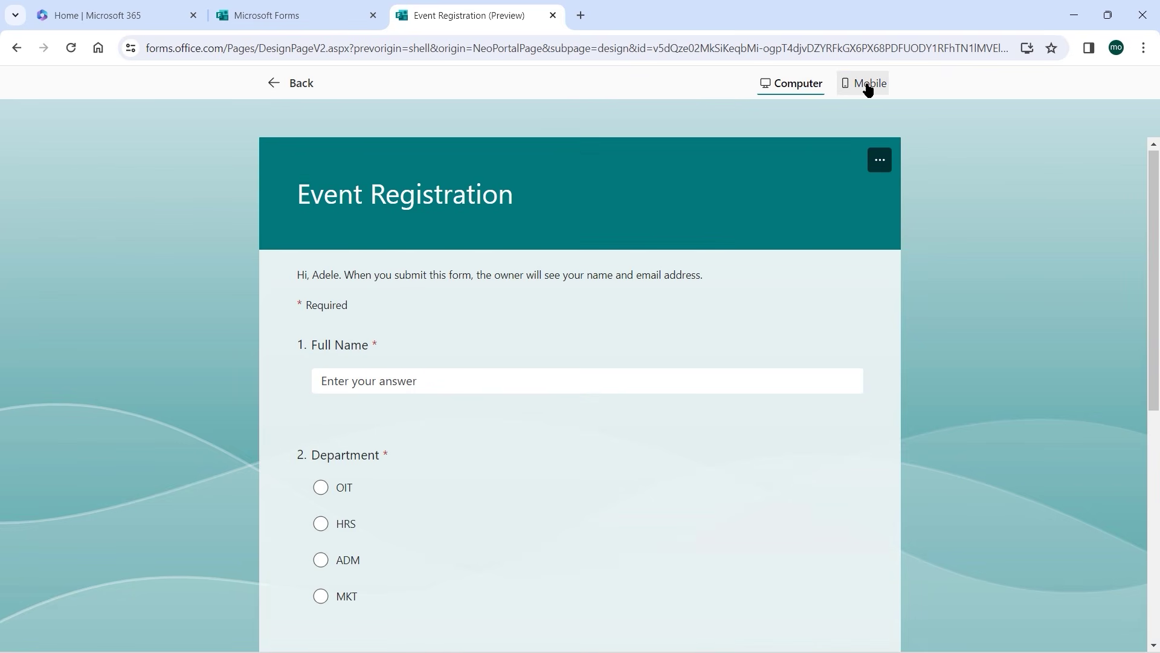
left_click(868, 84)
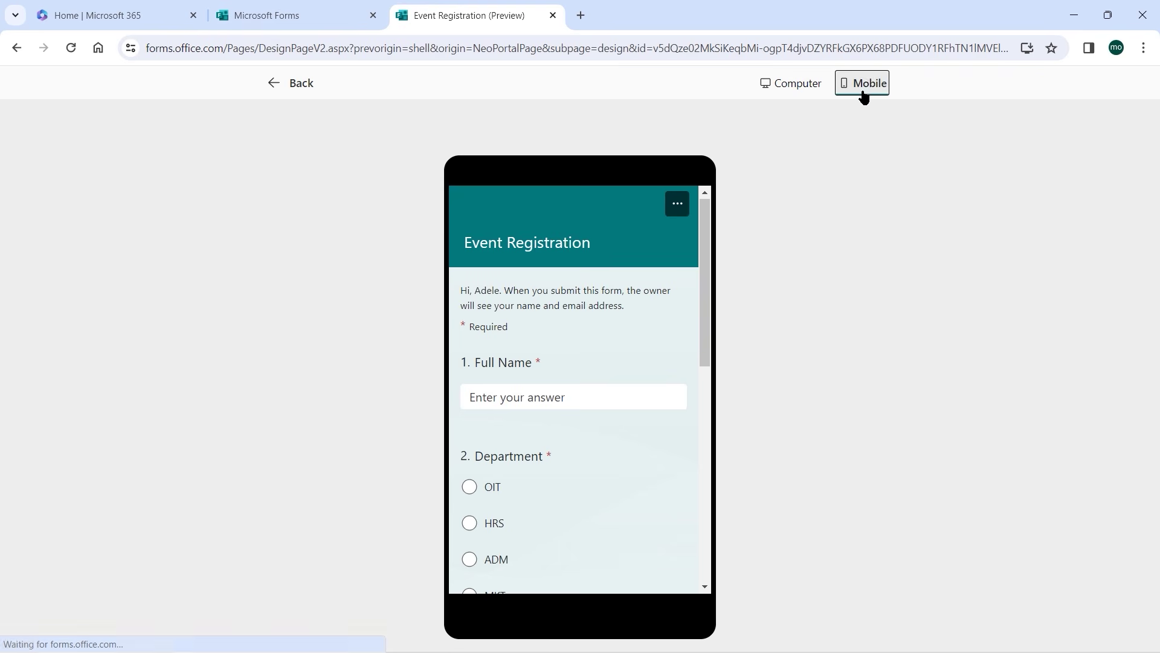
left_click_drag(702, 225, 725, 216)
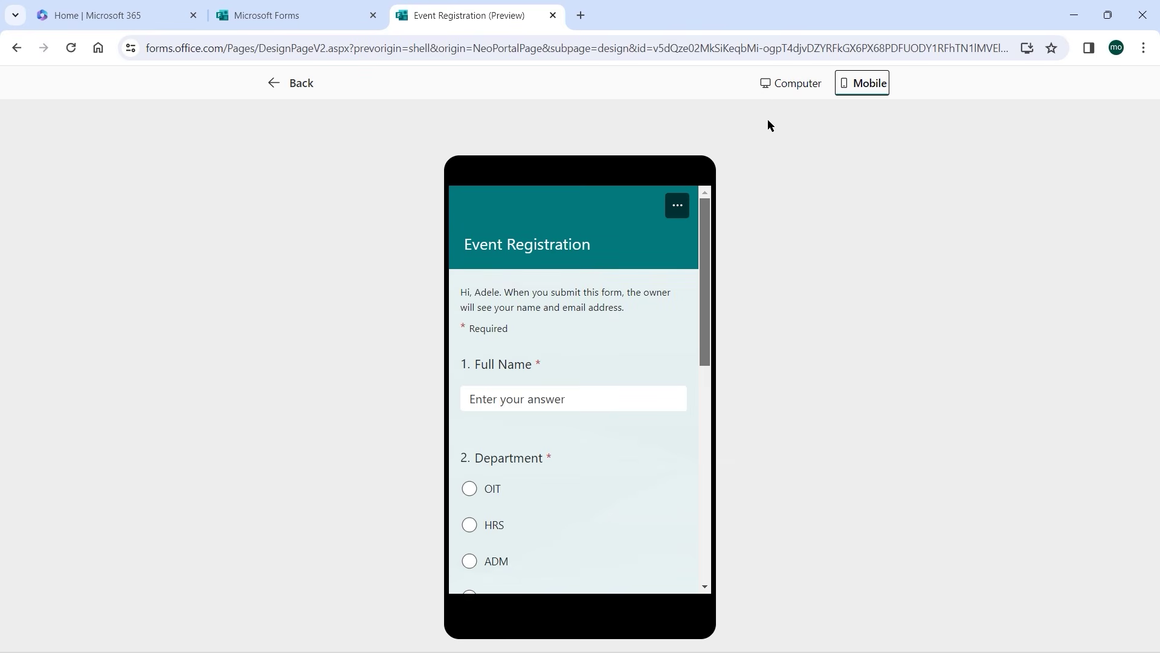
left_click(783, 86)
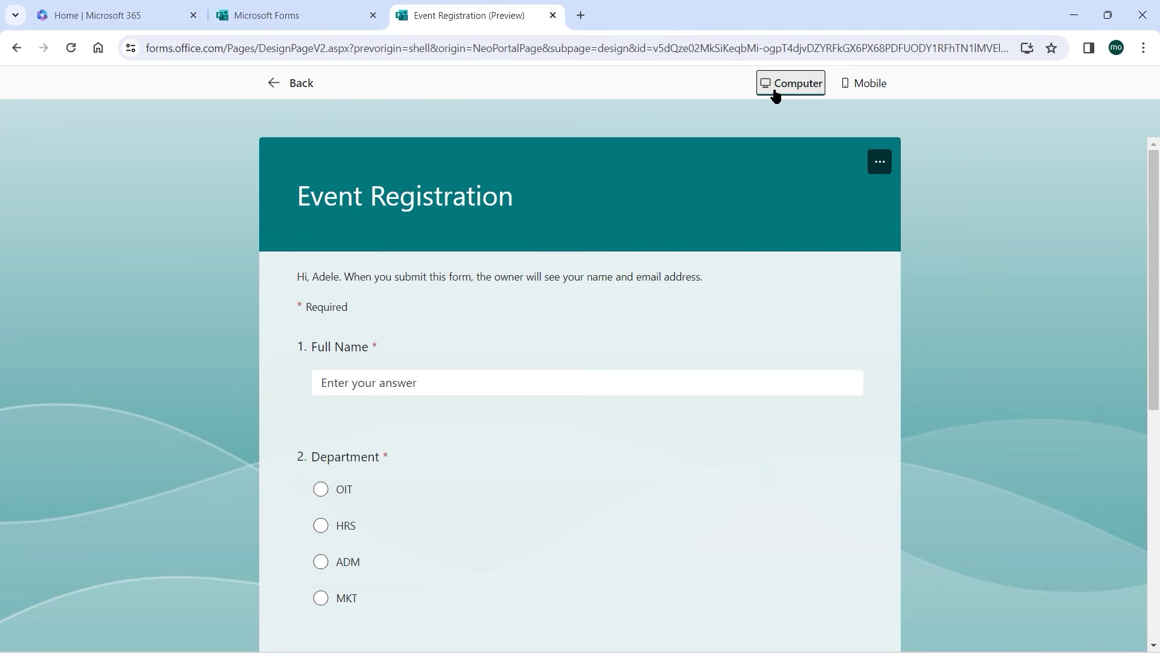
Leave the preview and set Event Registration so anyone can respond without signing in.
left_click(293, 85)
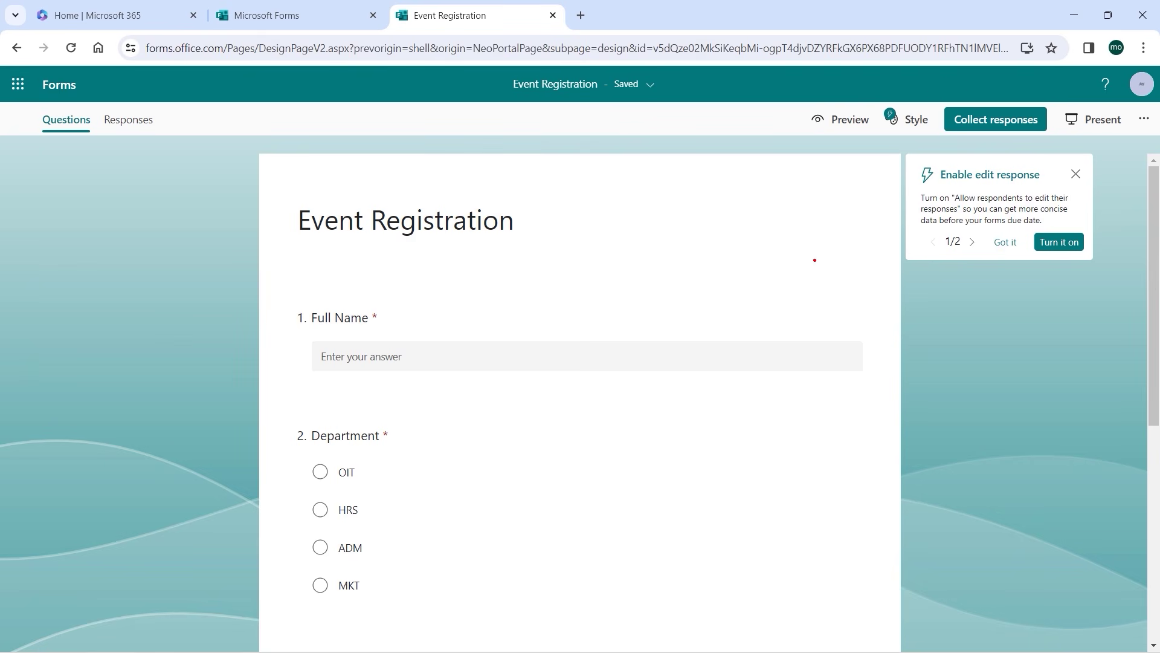
left_click(986, 121)
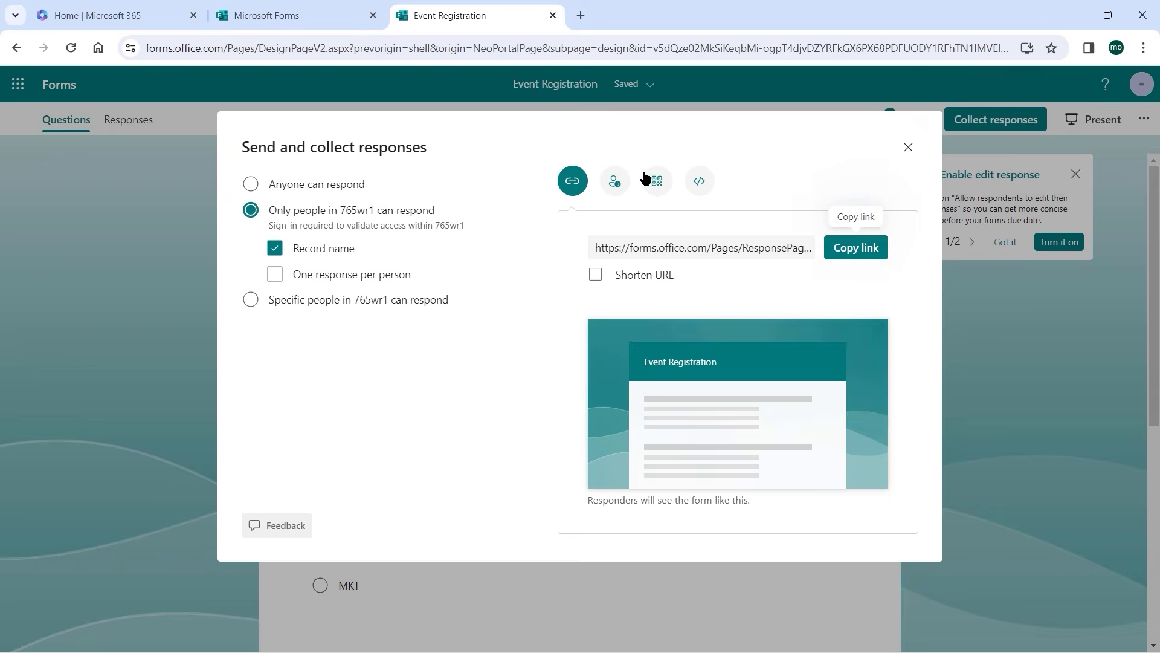
left_click(251, 188)
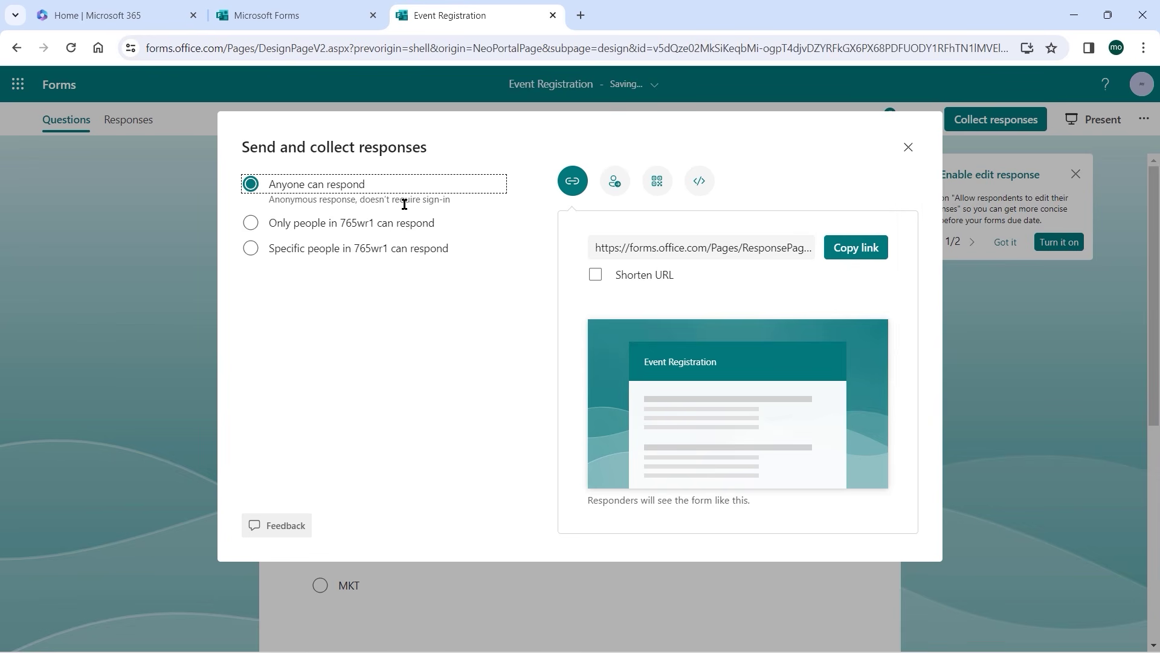
left_click(252, 225)
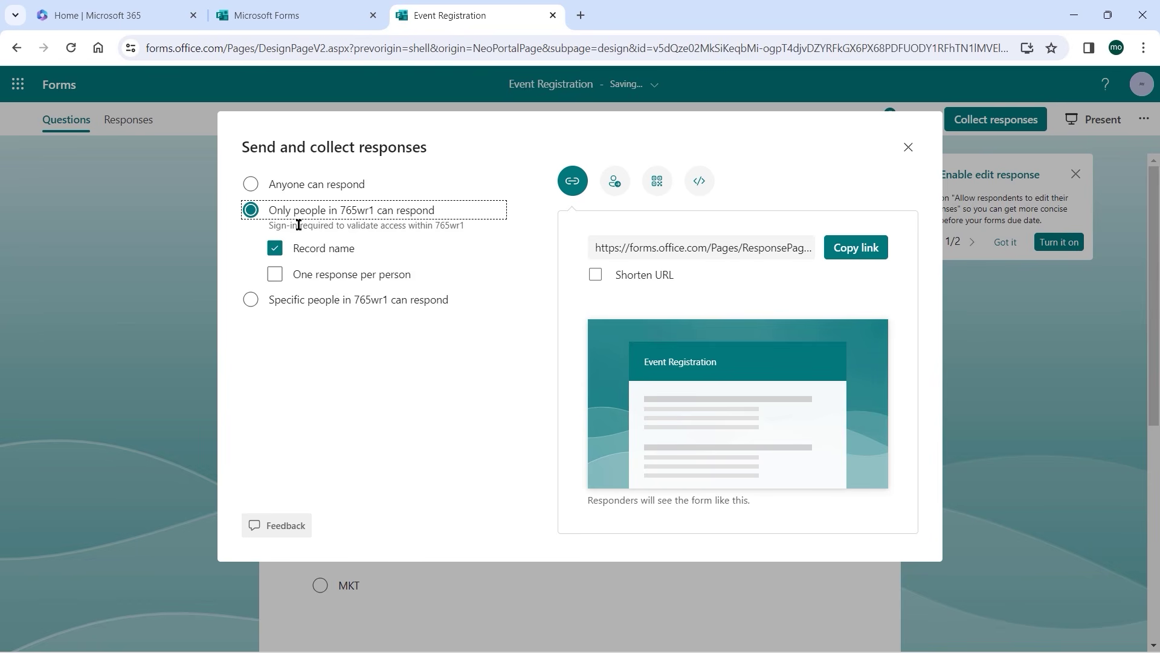
left_click(252, 186)
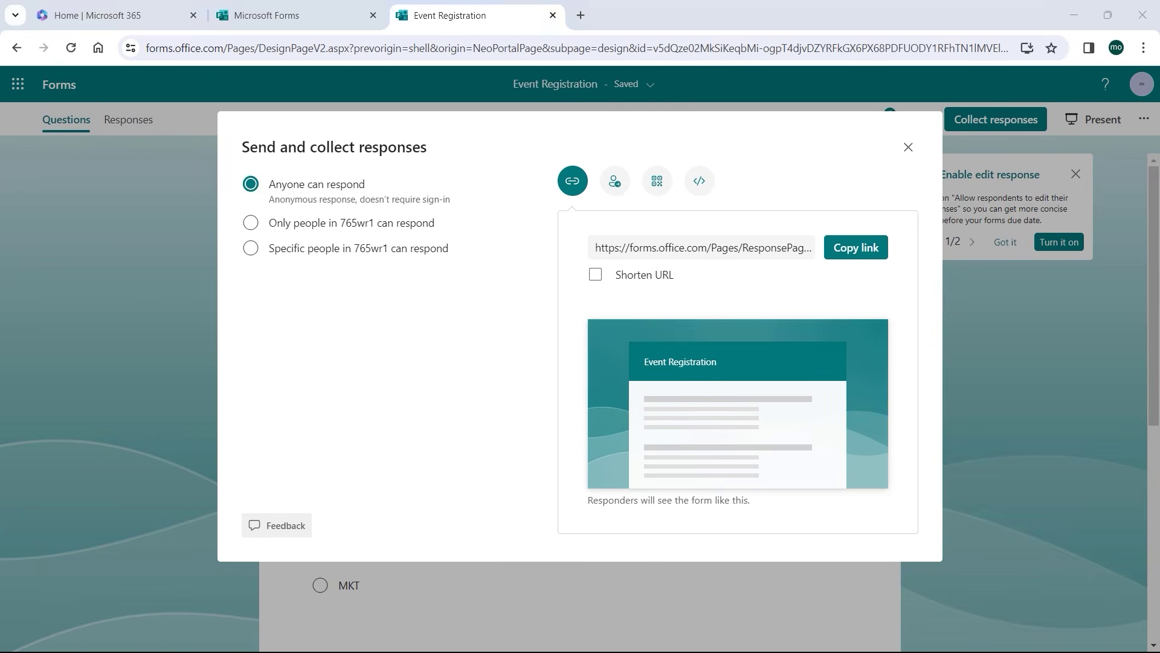
Look through the Invitation and QR code sharing options for the form.
left_click(616, 182)
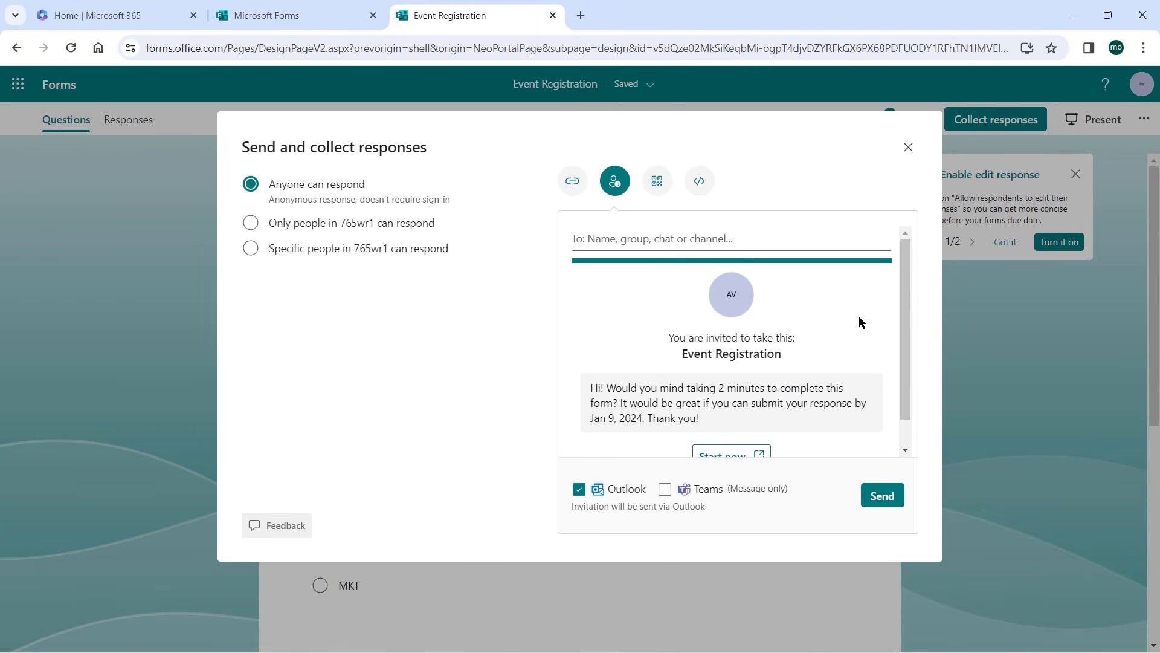
scroll(852, 335, "down", 1)
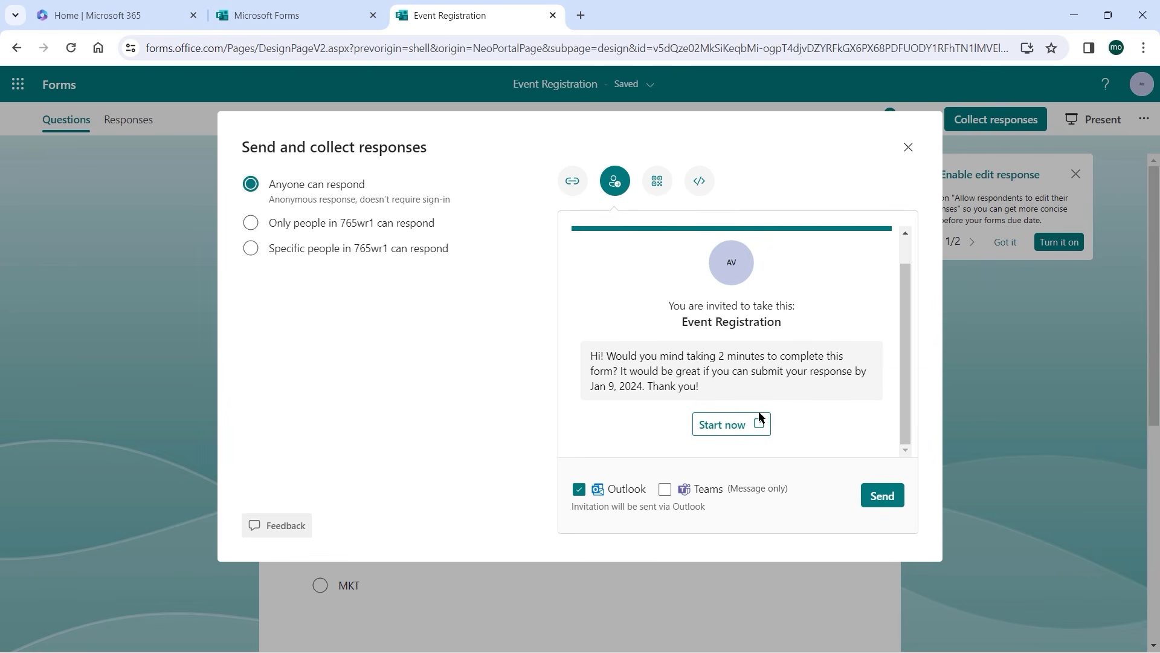
scroll(800, 356, "up", 1)
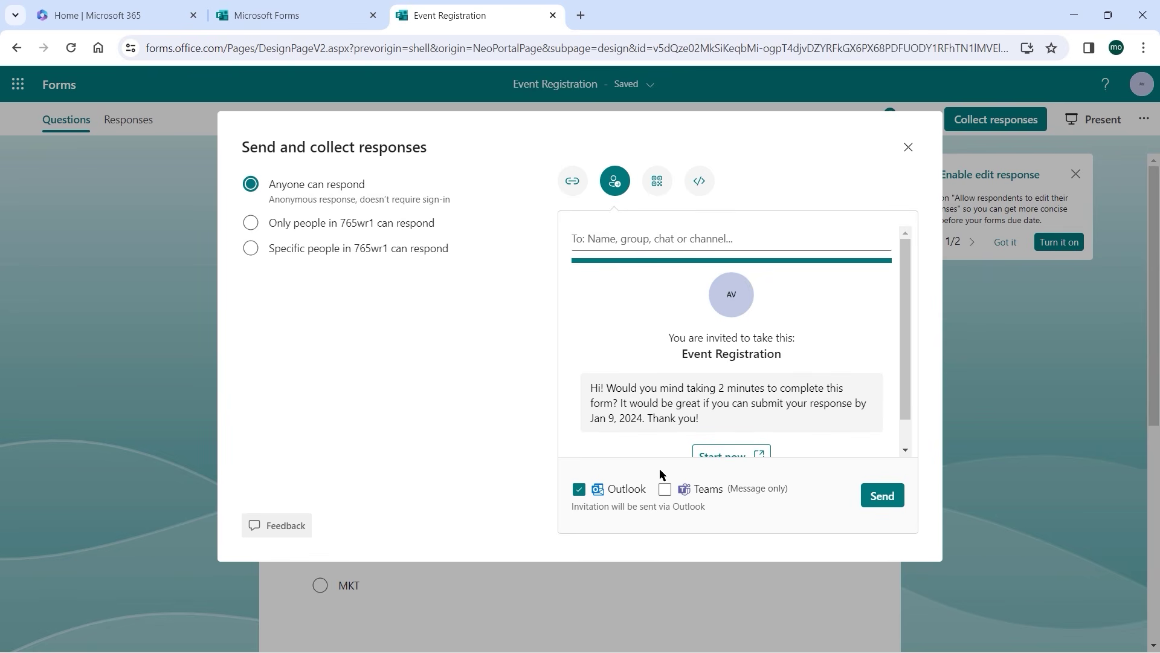
left_click(658, 180)
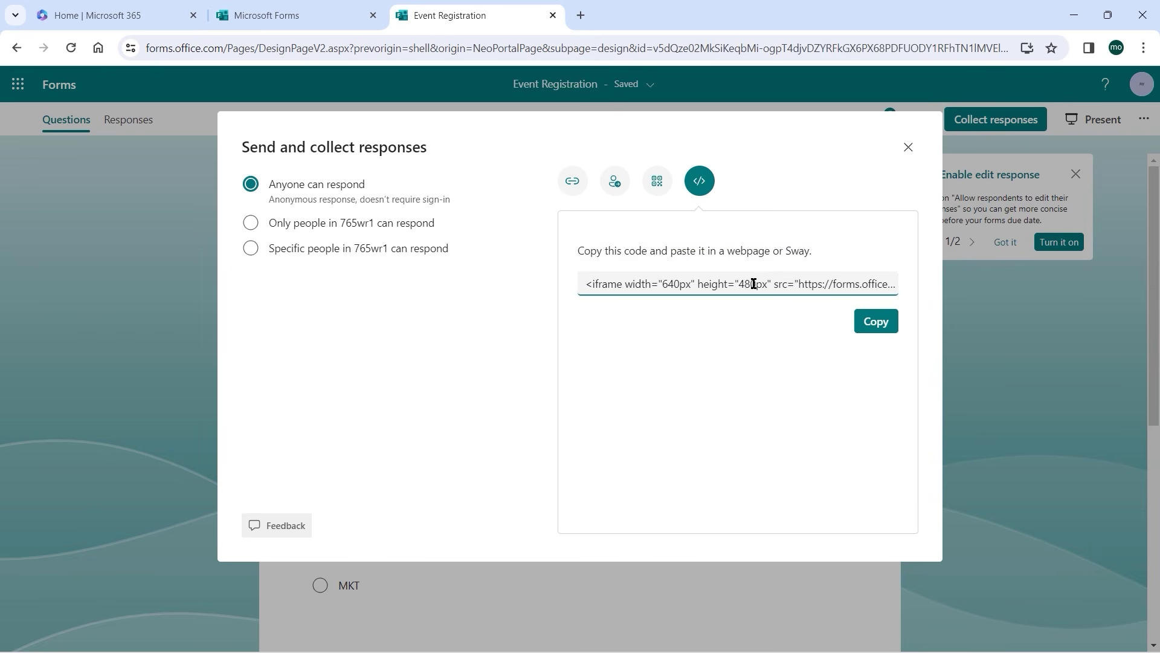
left_click(576, 182)
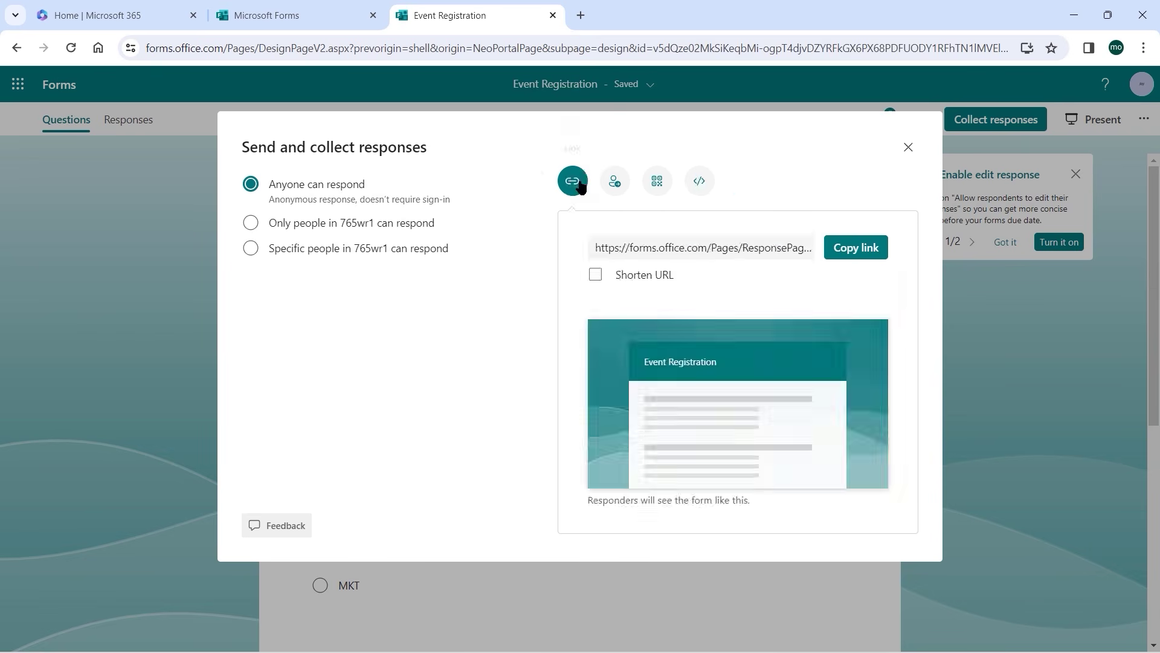
left_click(596, 276)
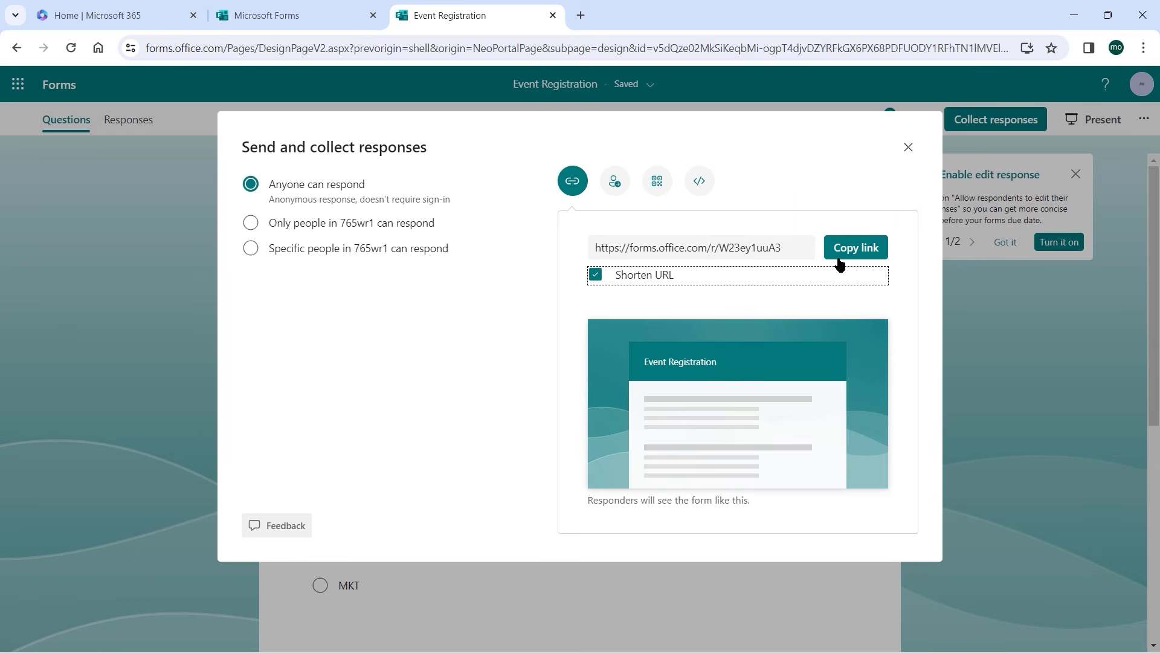
left_click(856, 253)
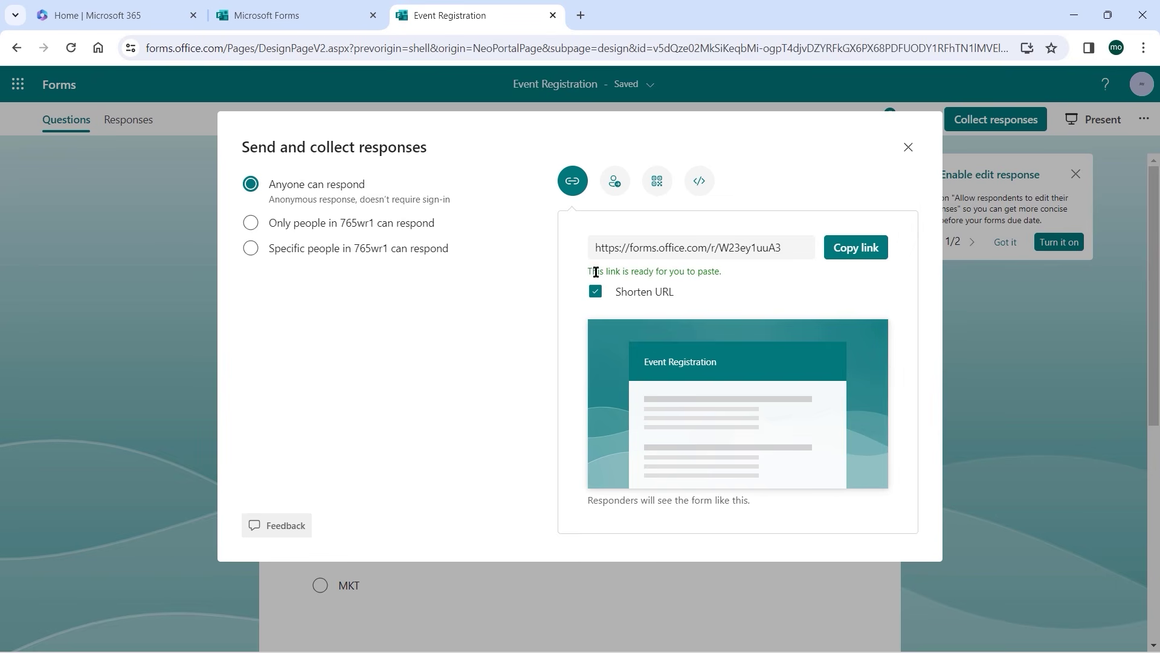
Close the Send and collect responses dialog and bring up the form's Style options.
left_click(908, 150)
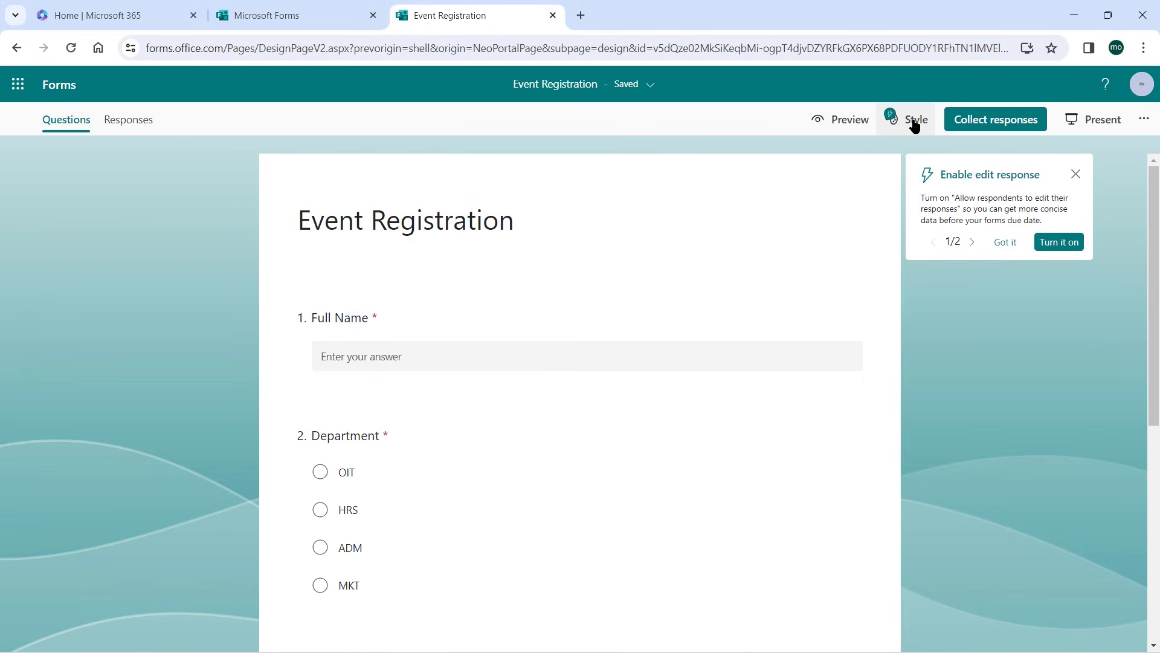
left_click(915, 124)
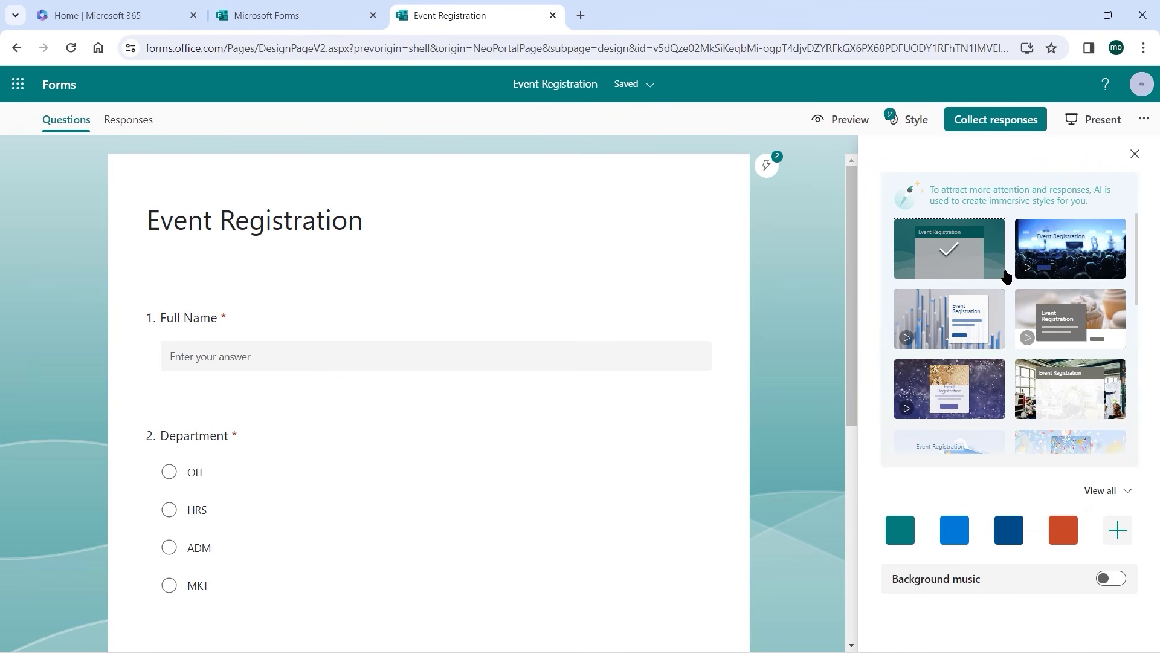
Apply the third, blue bar-chart AI theme to Event Registration and preview it.
left_click(981, 333)
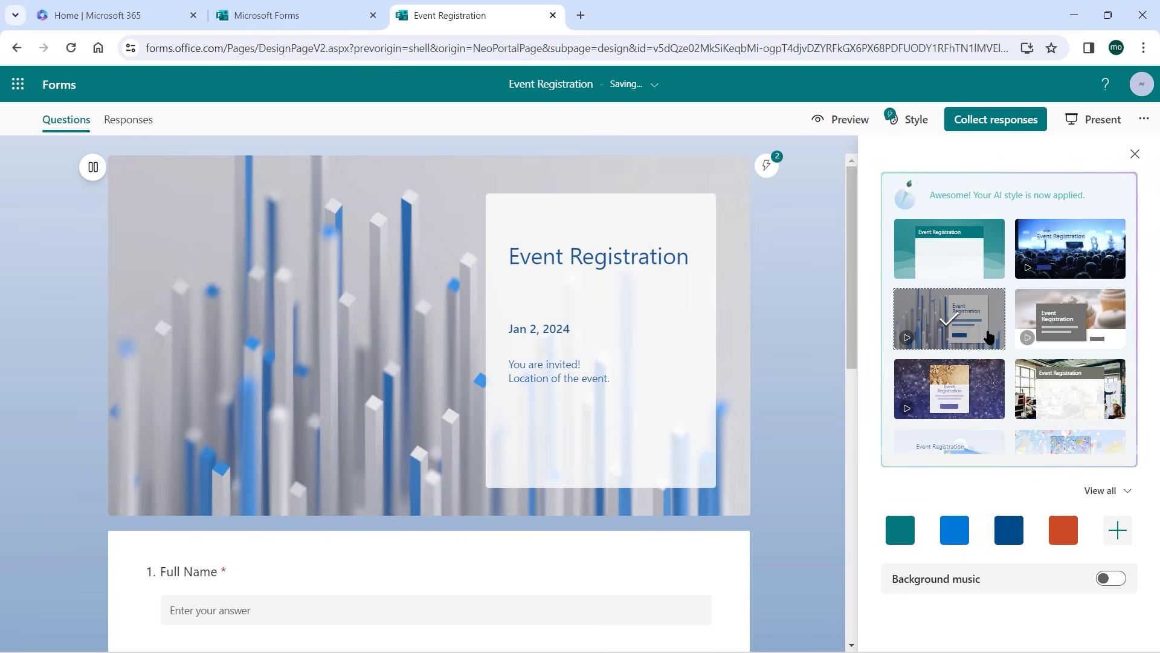
scroll(499, 369, "down", 2)
scroll(499, 369, "down", 5)
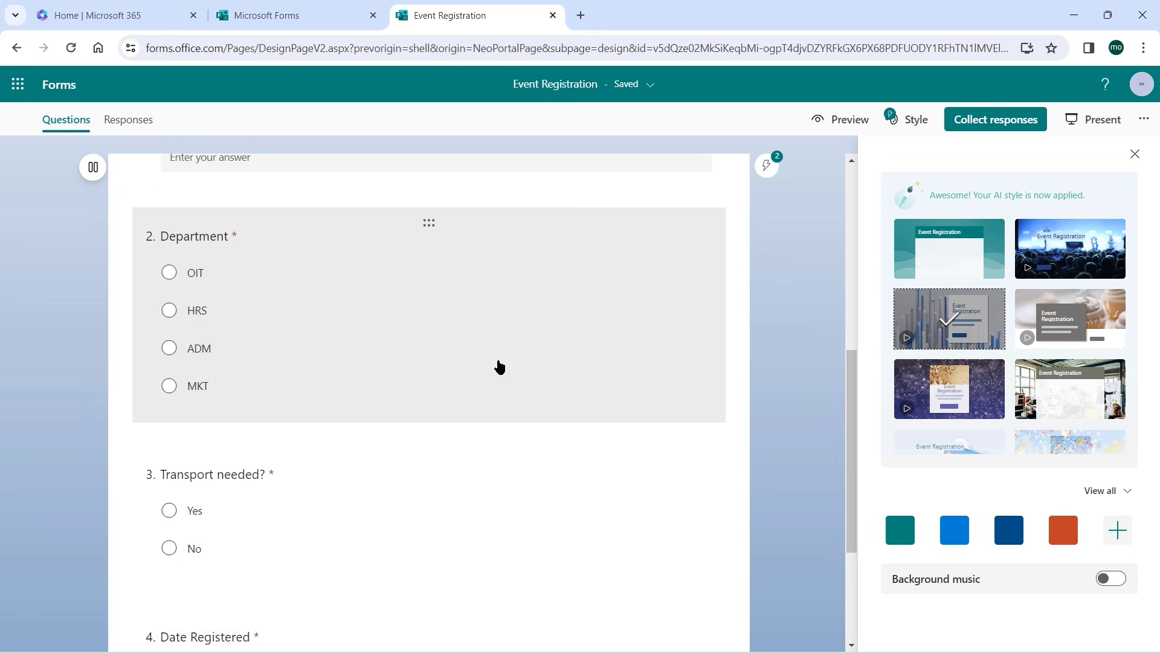
scroll(499, 368, "down", 3)
scroll(499, 369, "up", 10)
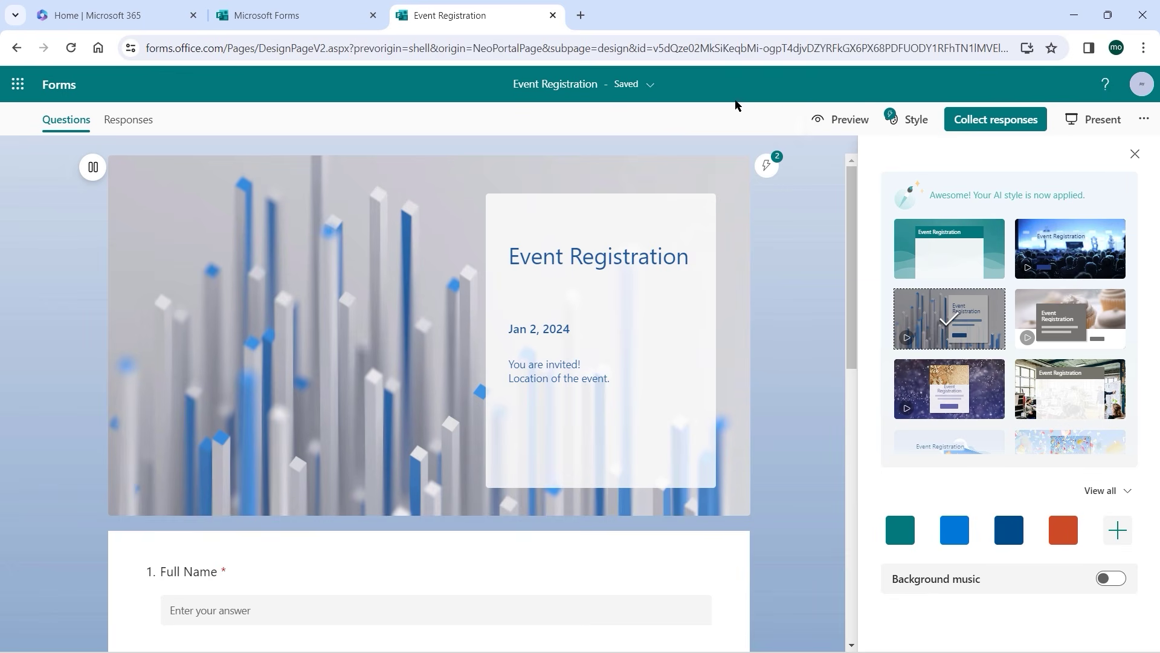
left_click(845, 121)
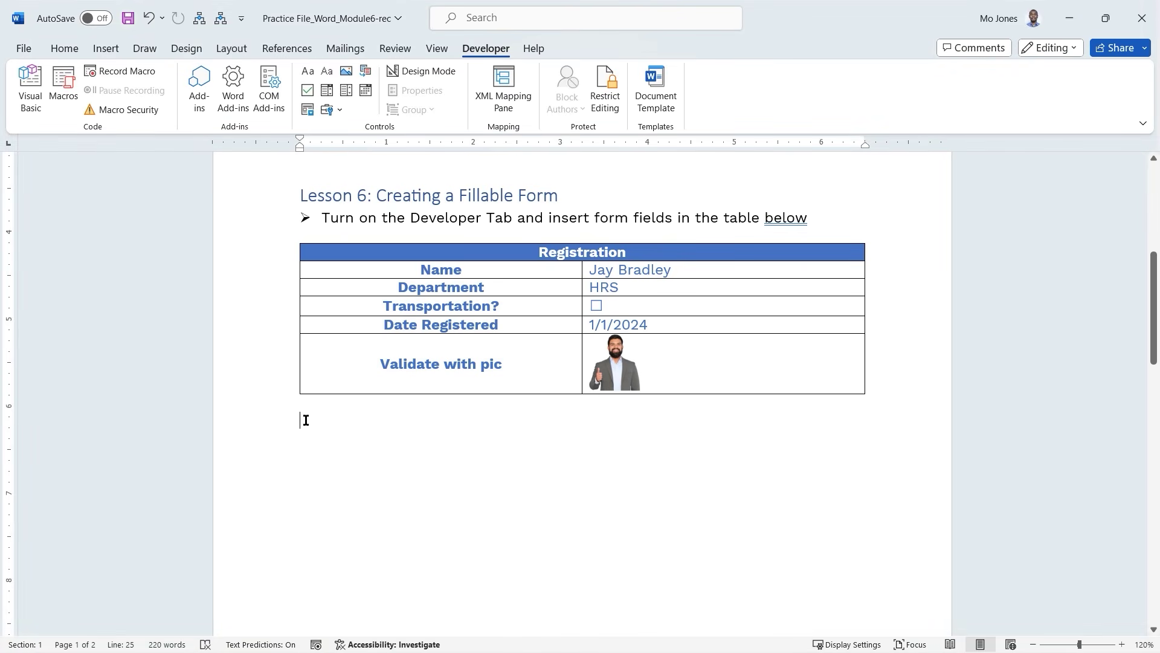
Under the Registration table, add 'Please register here:' followed by the pasted short form link as a hyperlink.
type("Ple")
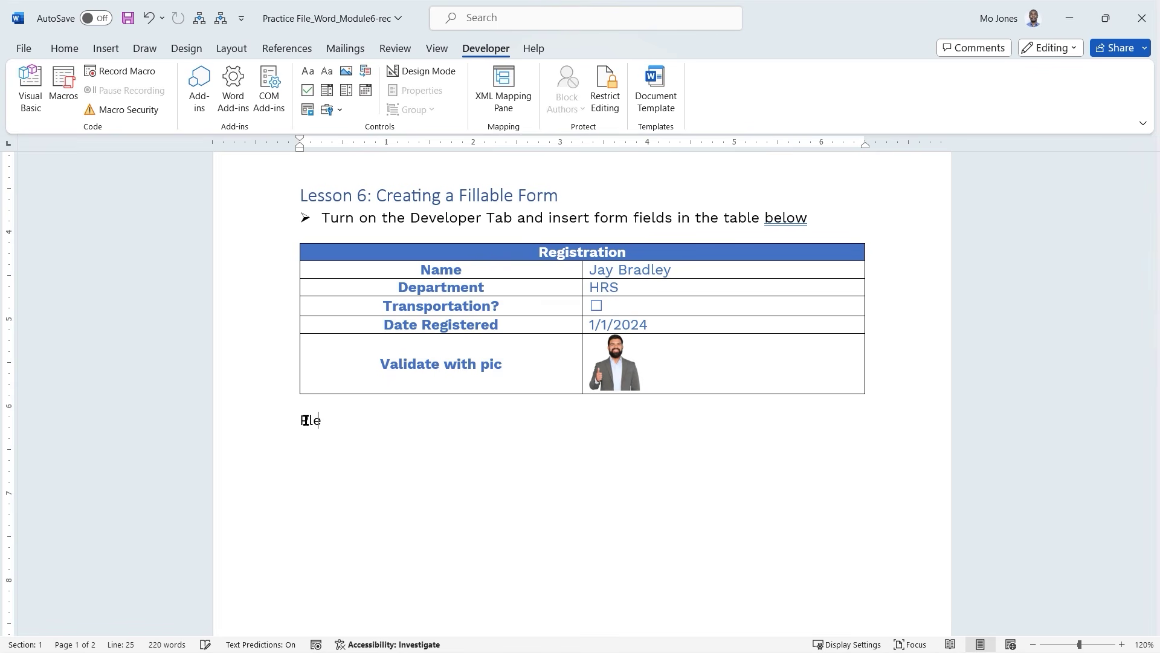
type("ase register here:")
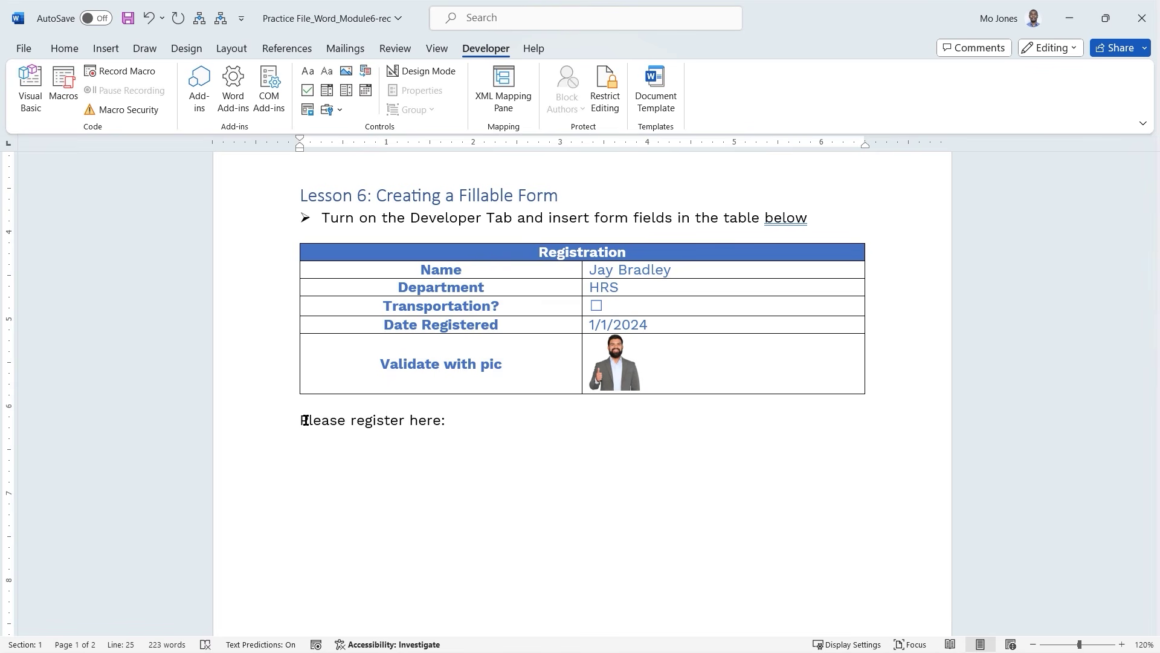
type("https://forms.office.com/r/W23ey1uuA3")
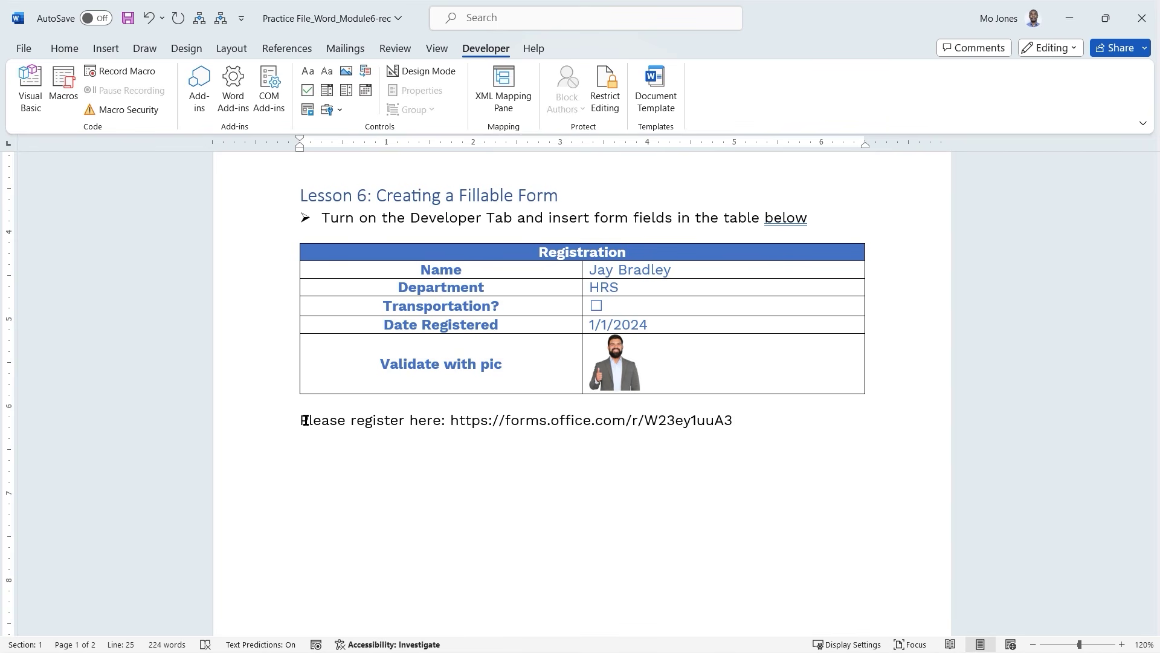
key("Return")
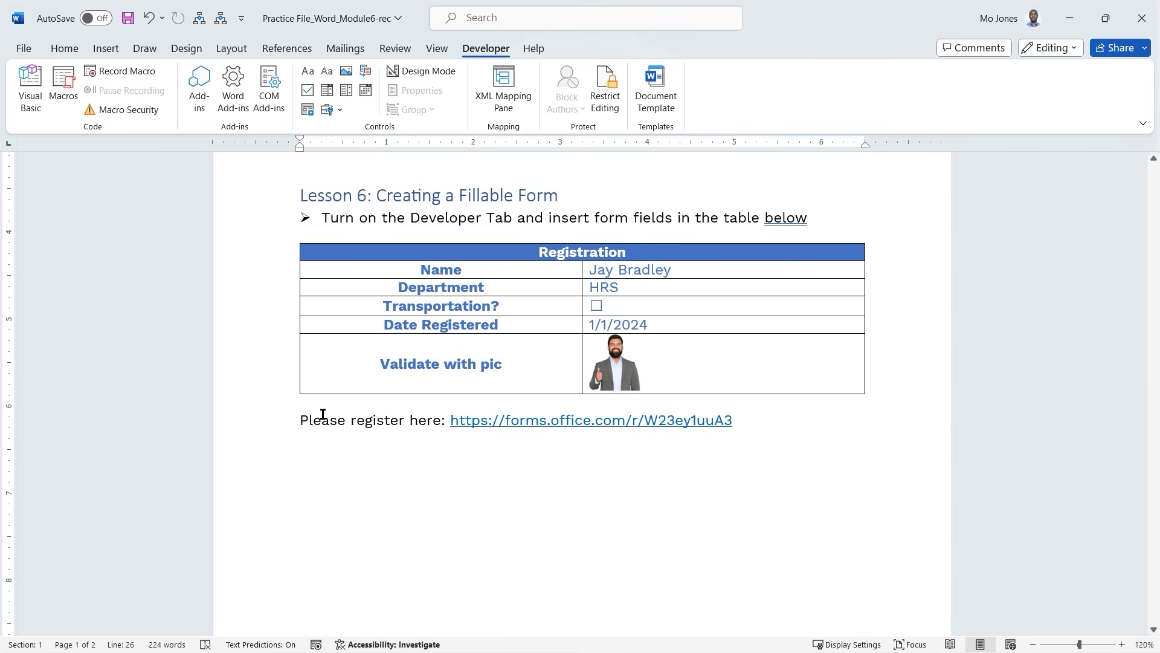
Test the link by opening the form in the browser, then return to Word.
left_click(556, 425, "ctrl")
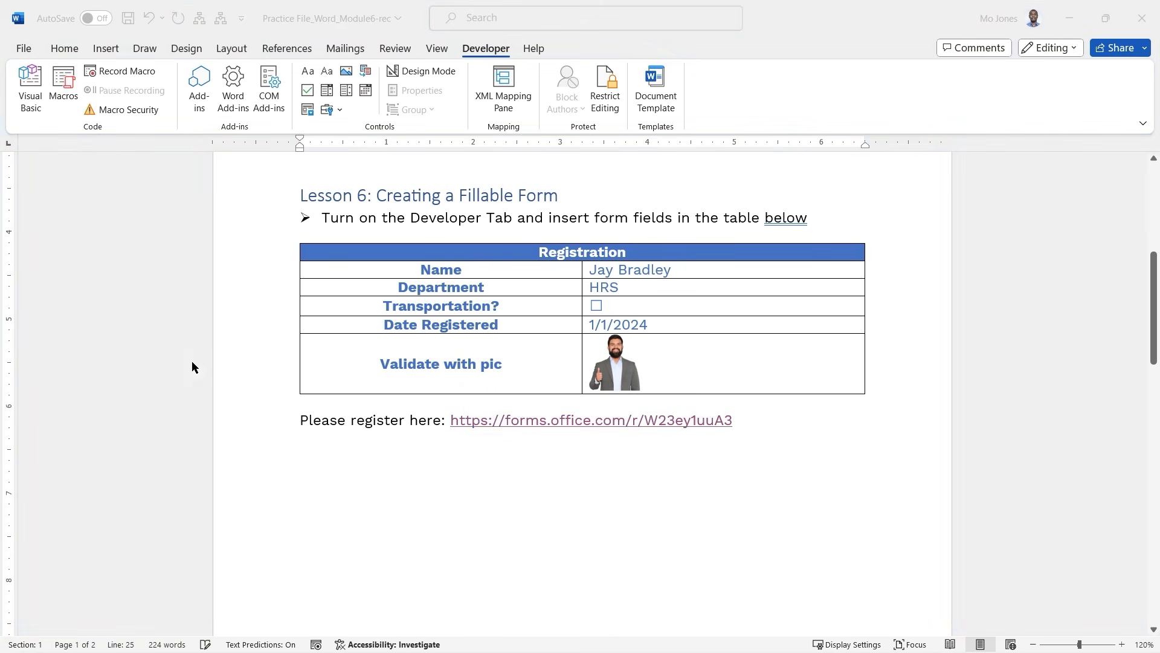
left_click_drag(1, 45, 589, 3)
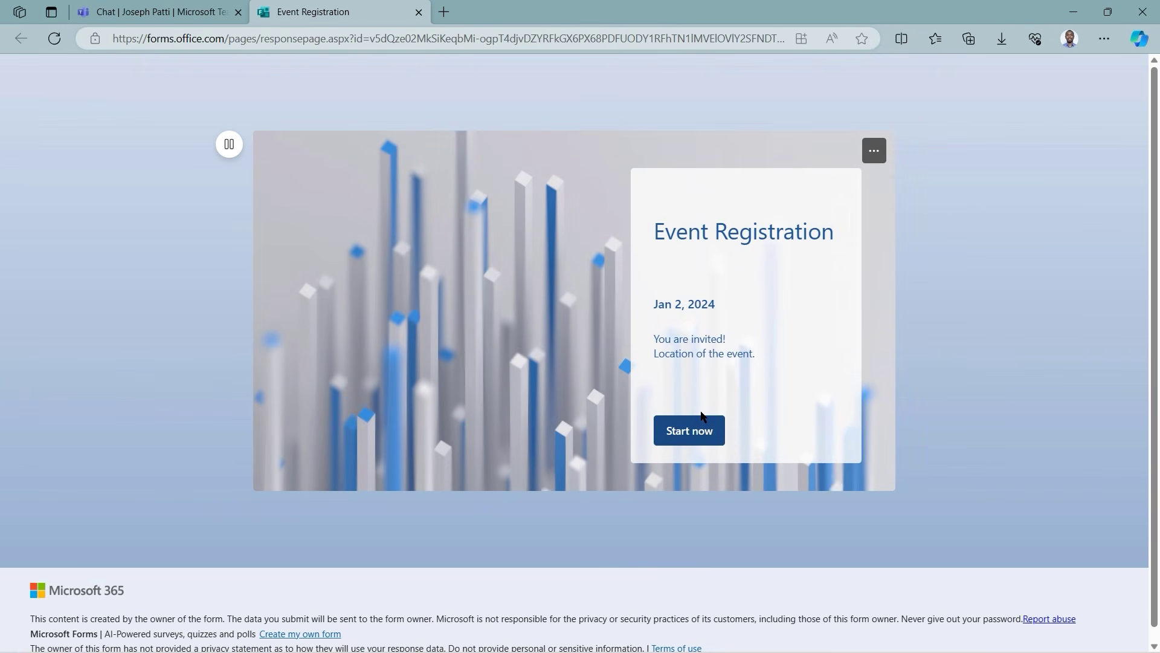
key("alt+Tab")
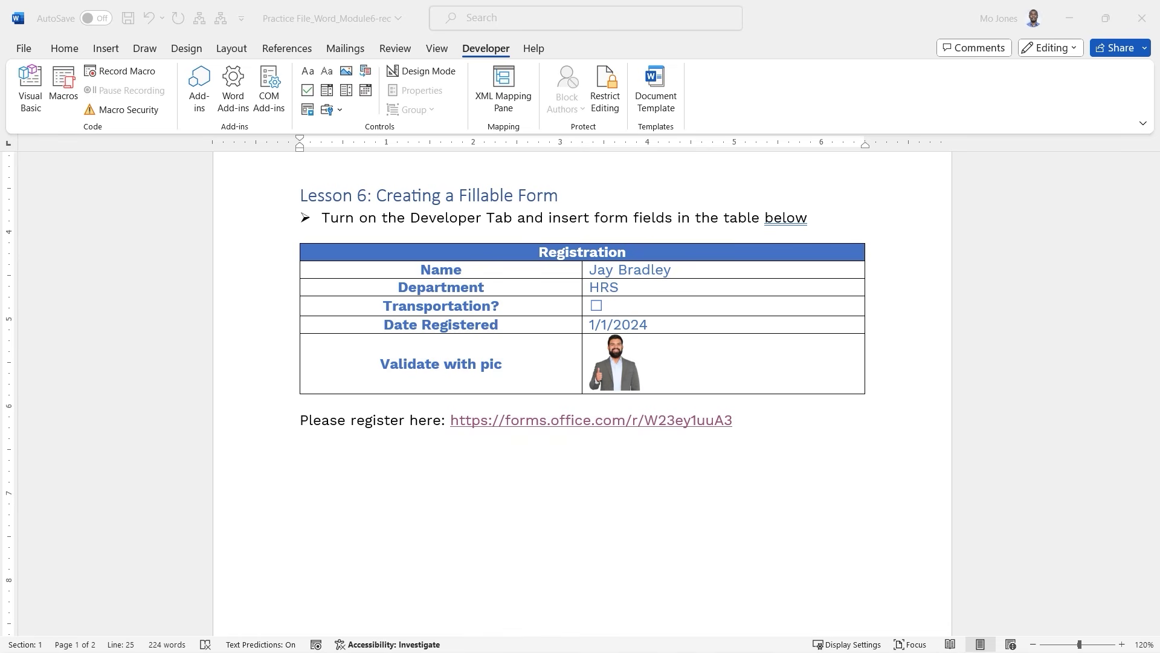
Go back to the browser and reopen the Event Registration form preview.
key("alt+Tab")
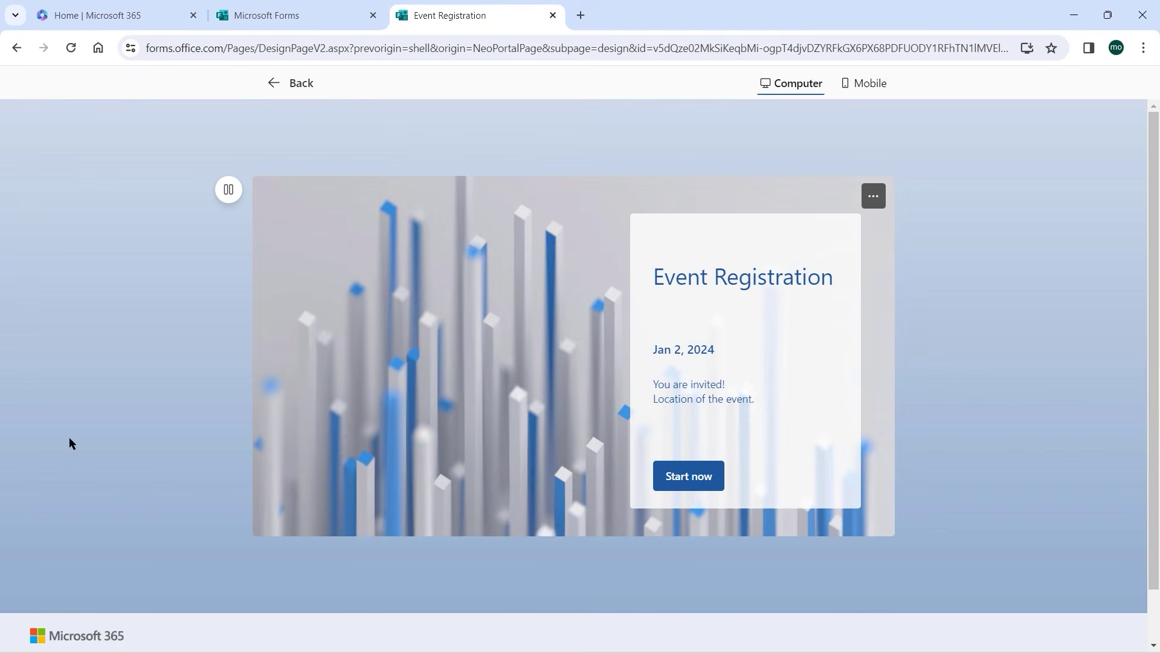
left_click(299, 89)
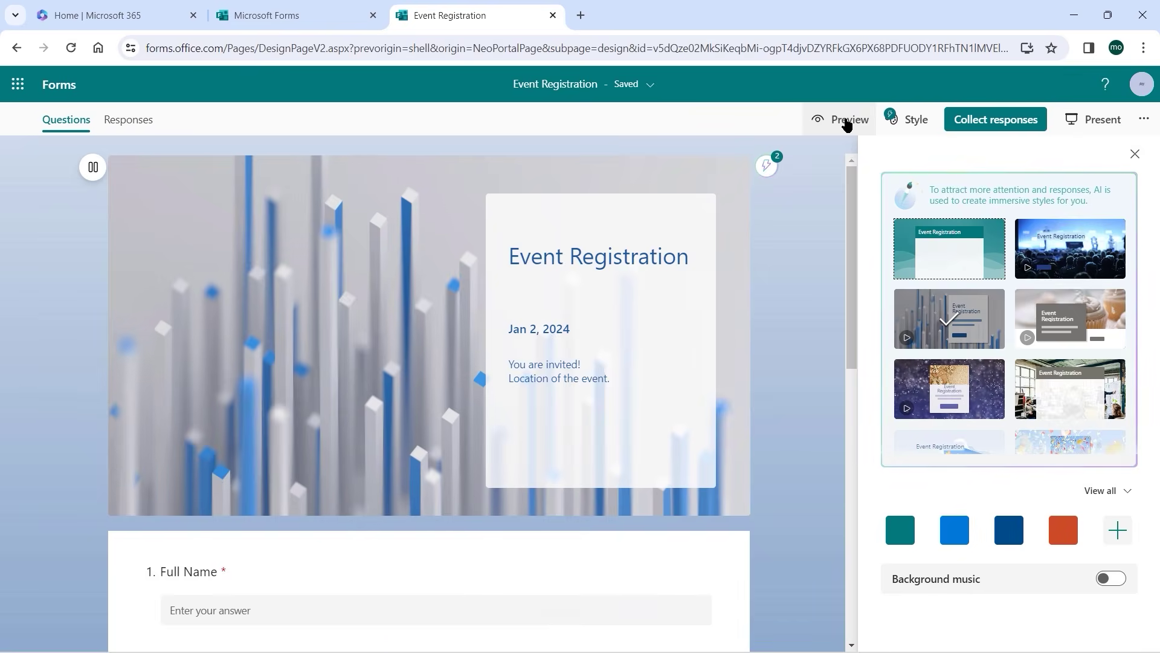
left_click(848, 121)
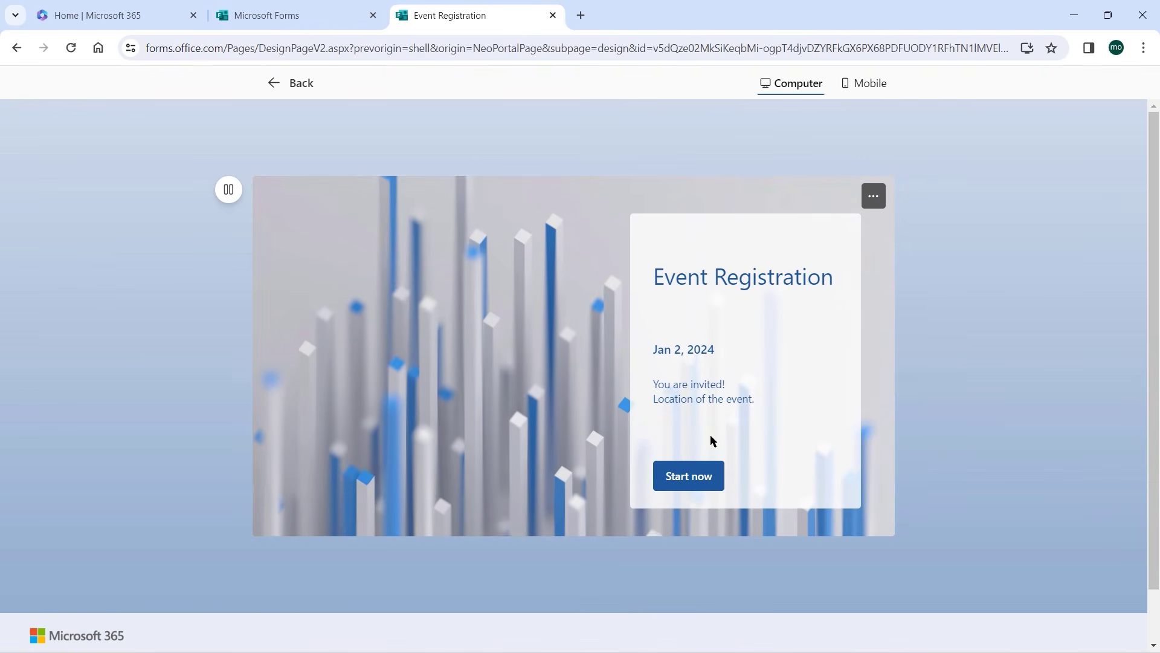
Submit a test response with the respondent's name, OIT, transport Yes and date 1/2/2024.
left_click(692, 481)
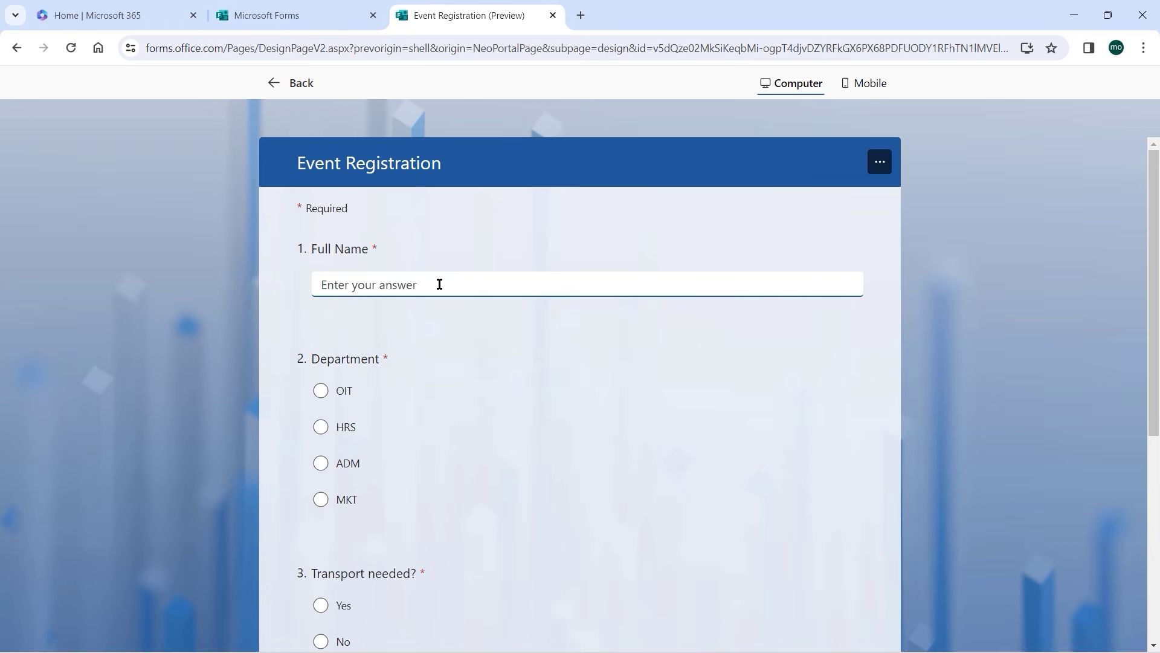
left_click(323, 392)
scroll(557, 351, "down", 5)
left_click(321, 303)
left_click(851, 450)
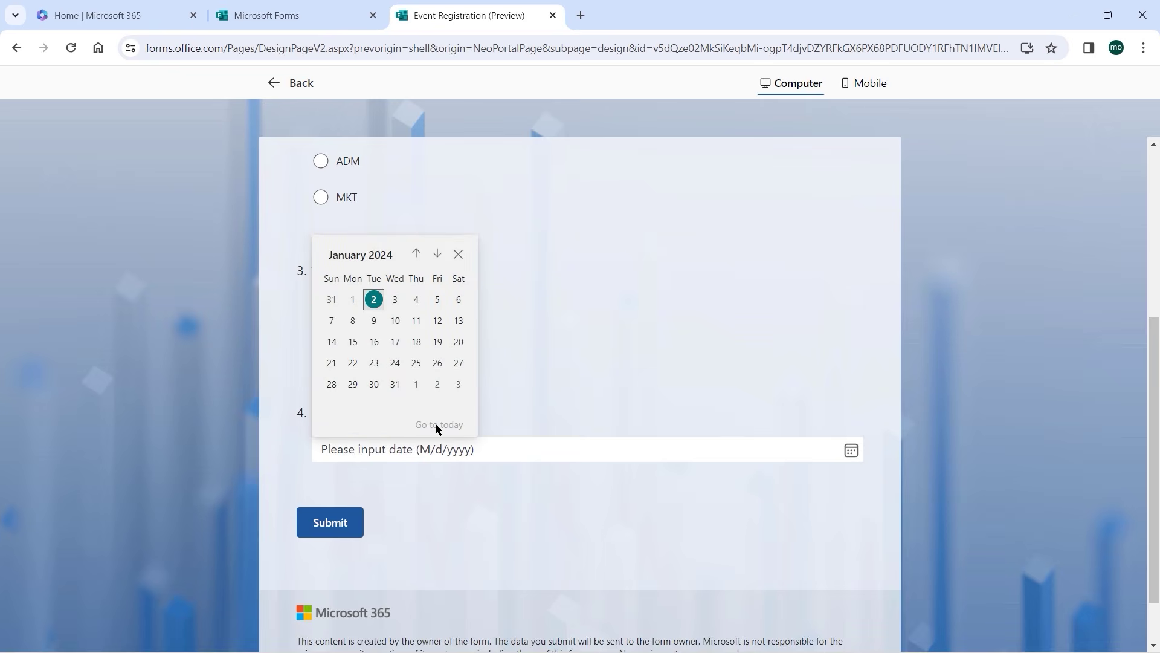
left_click(374, 300)
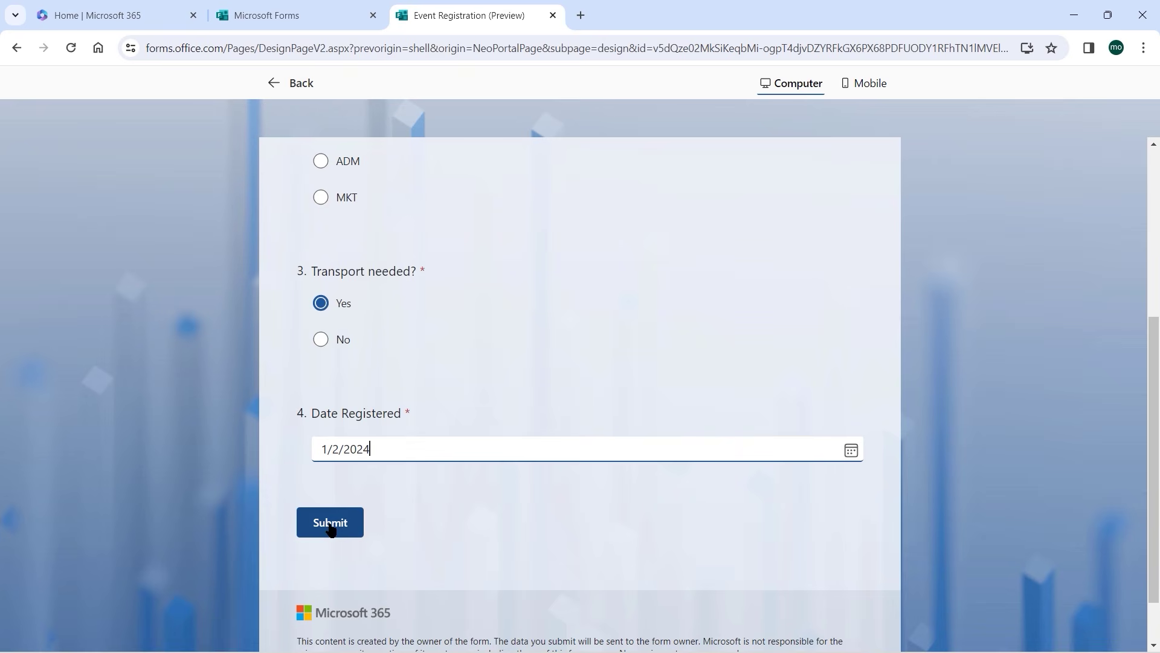
left_click(331, 524)
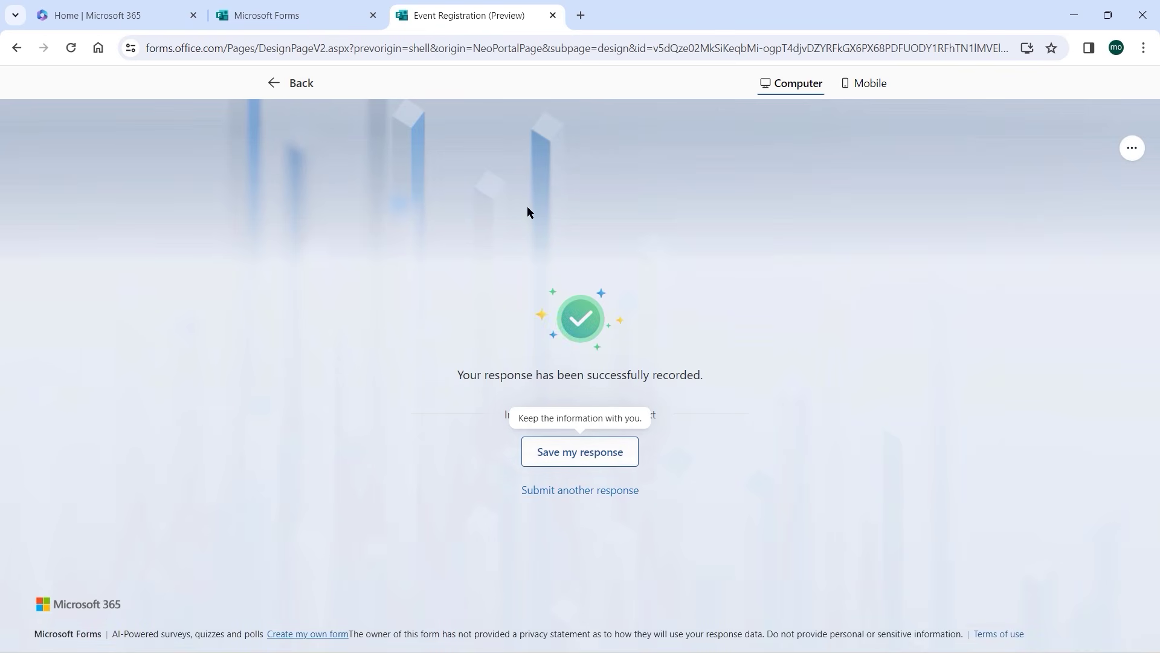
left_click(293, 85)
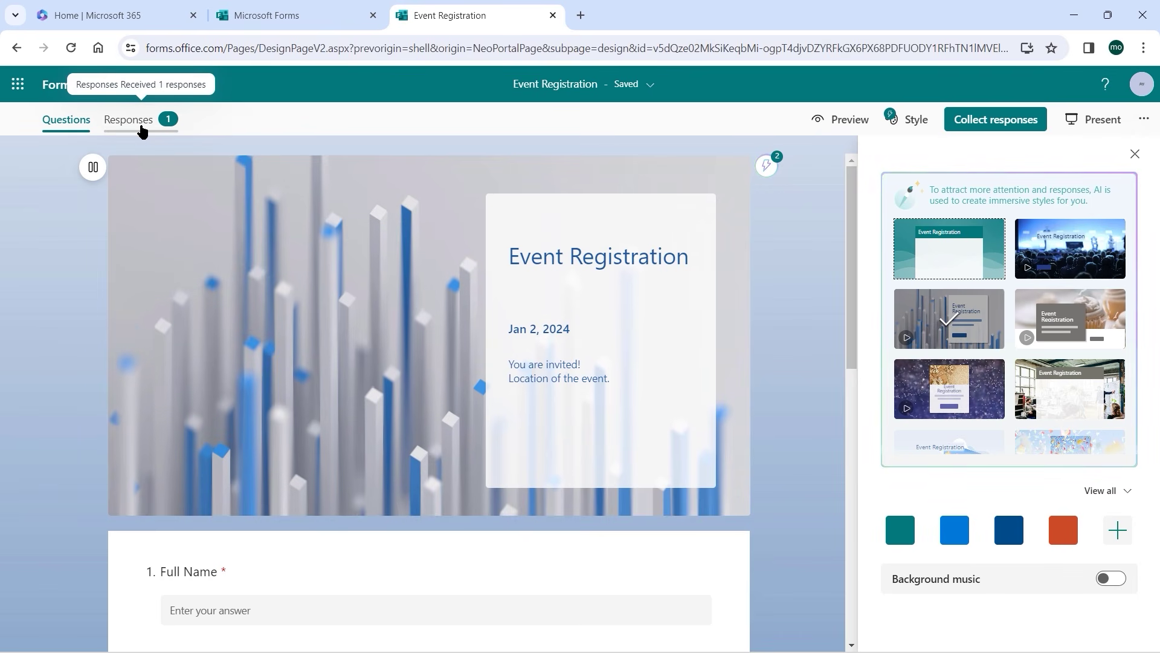
Review the Event Registration summary's single response and each answer, then return to Word.
left_click_drag(102, 110, 191, 138)
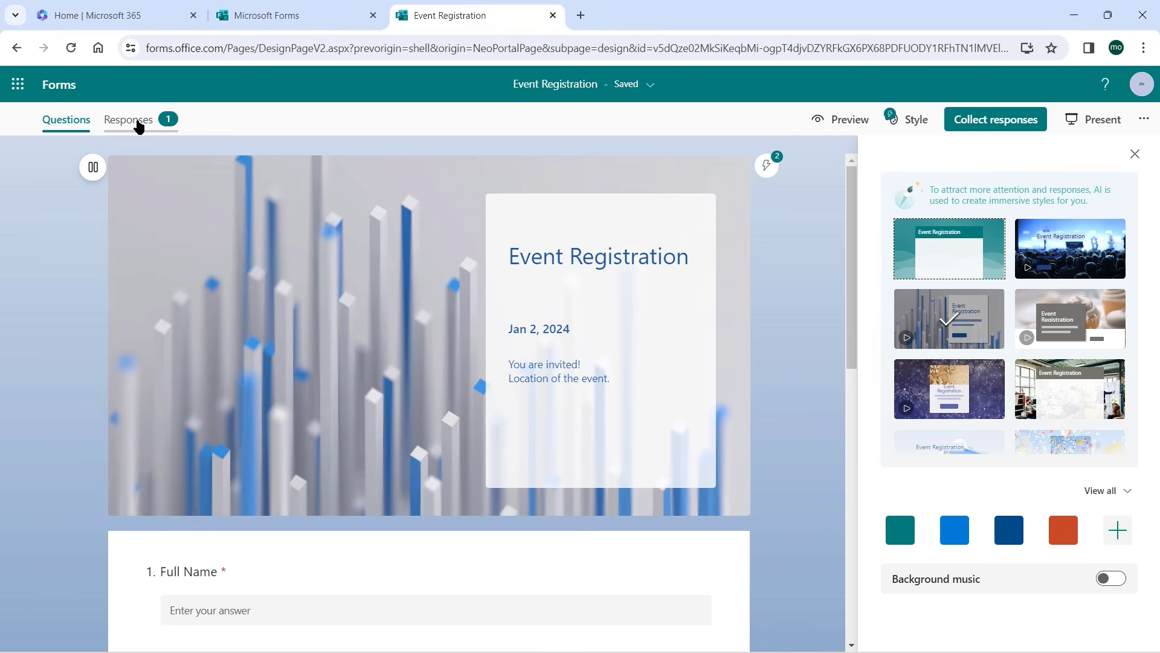
left_click(141, 121)
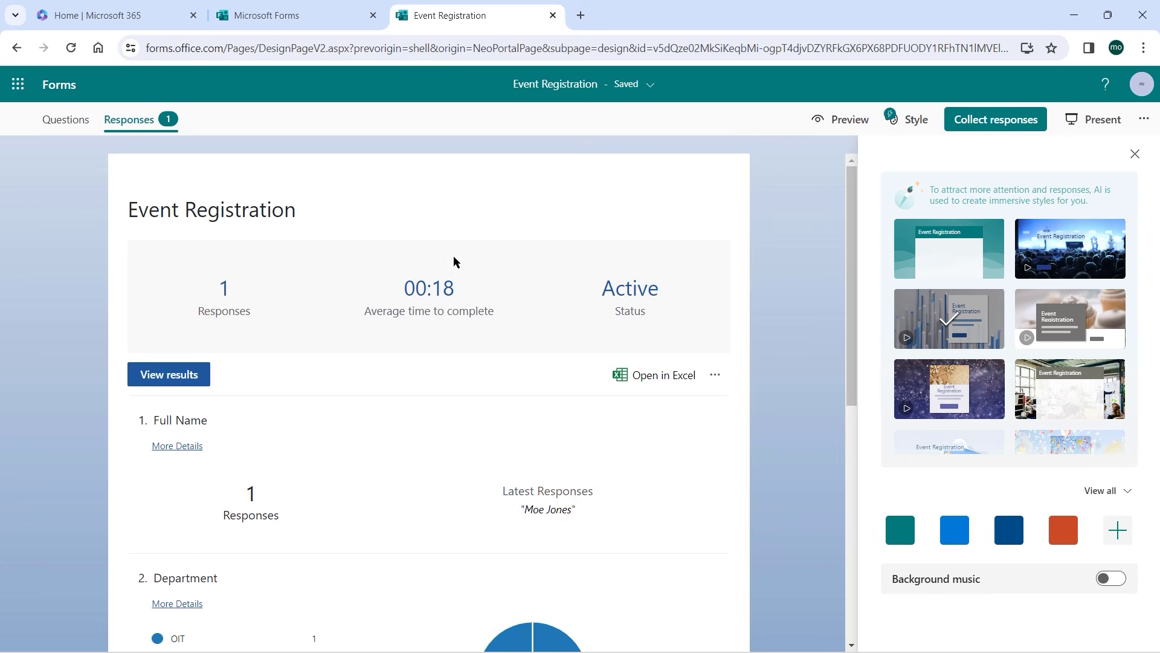
scroll(747, 323, "down", 2)
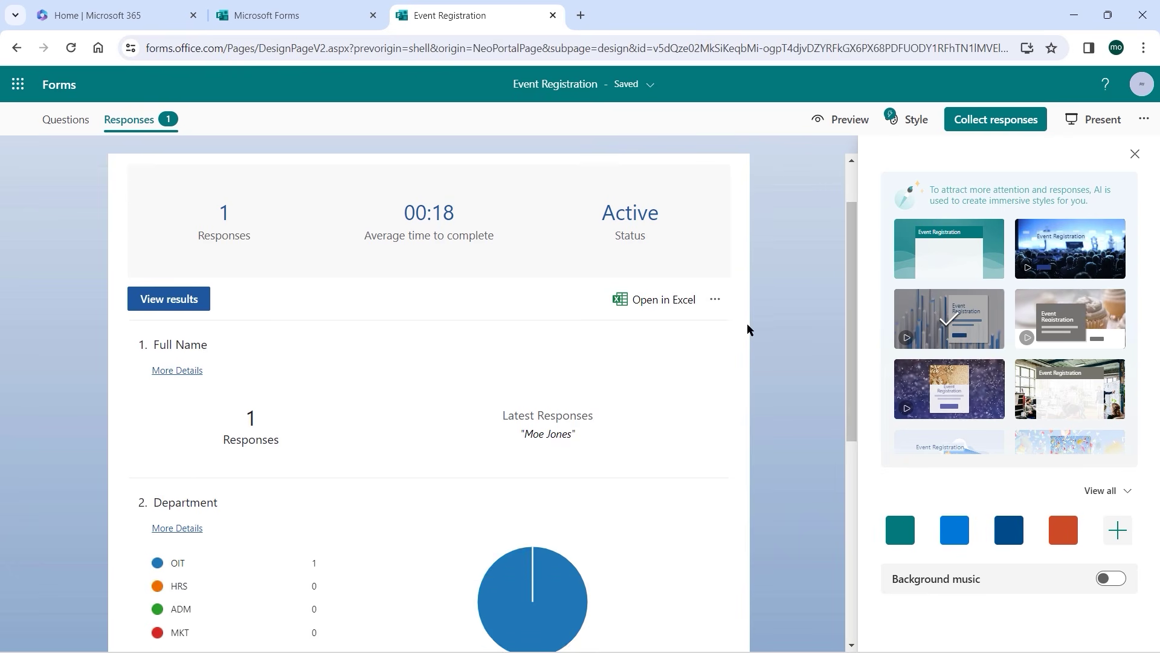
scroll(747, 324, "down", 3)
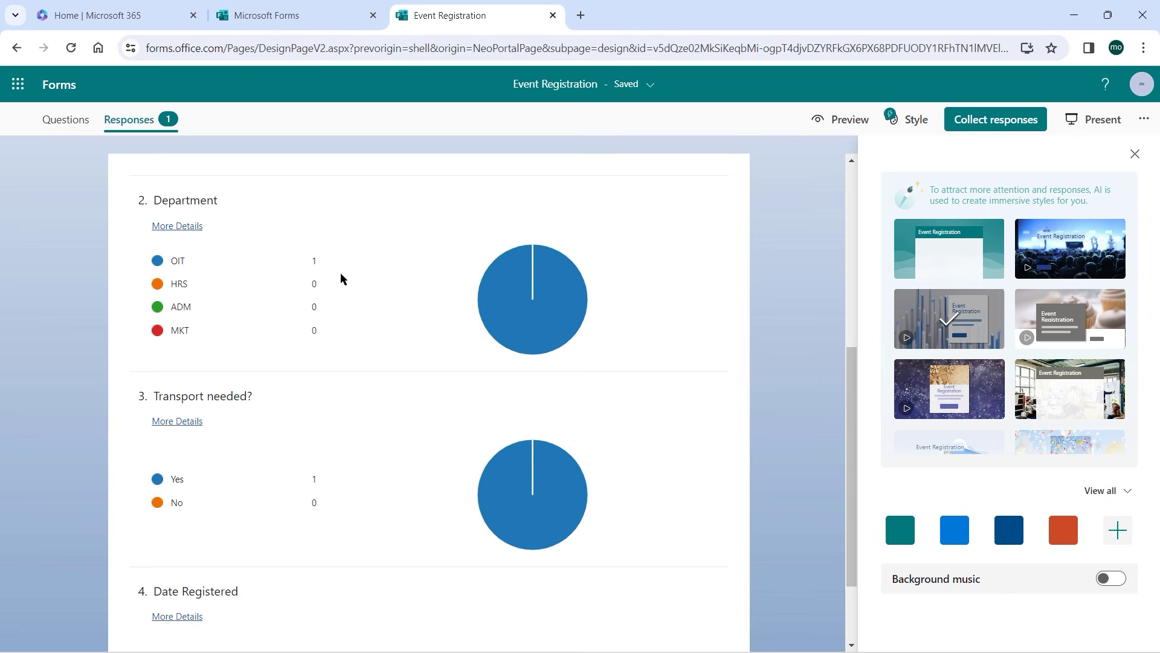
scroll(637, 374, "down", 2)
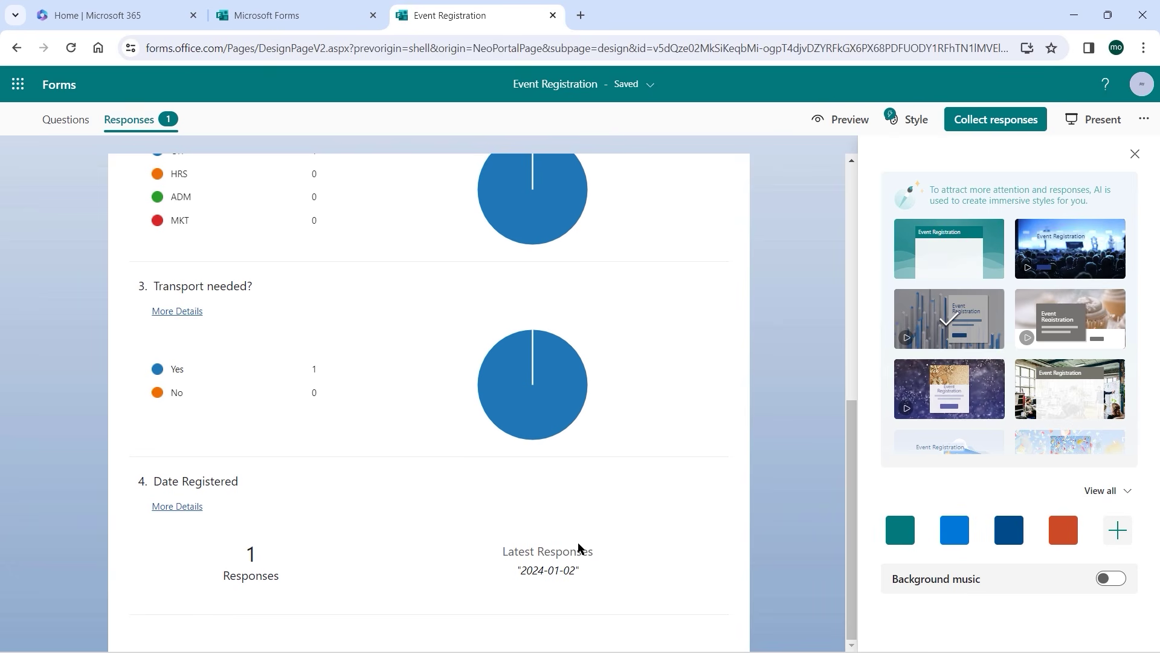
scroll(674, 461, "up", 8)
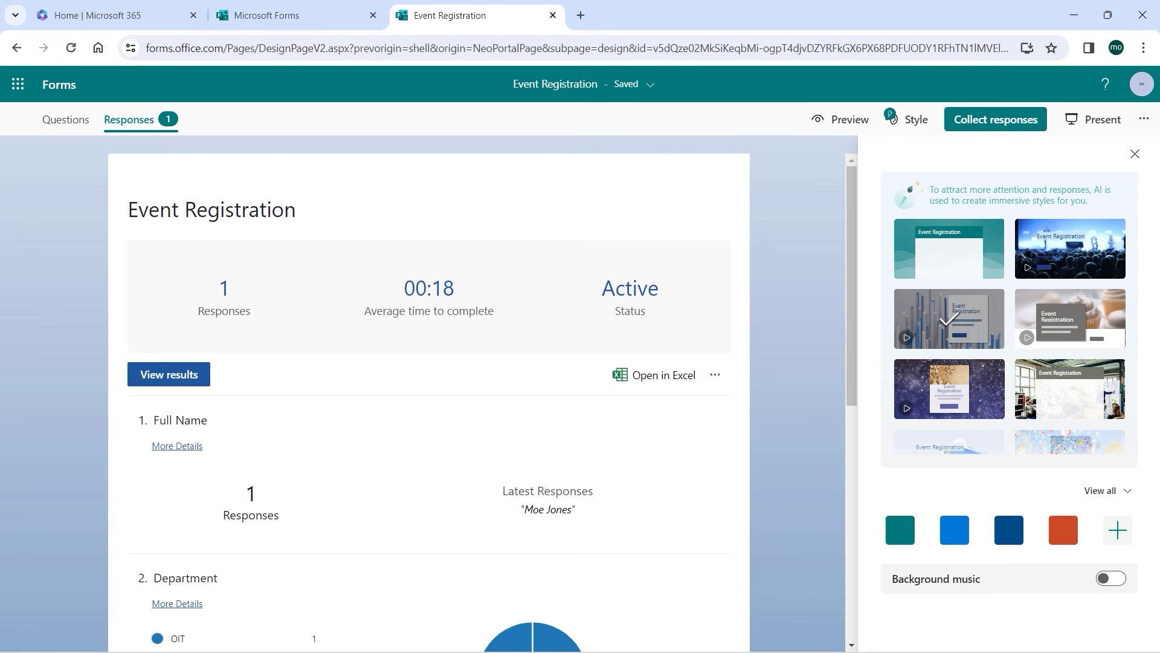
key("alt+Tab")
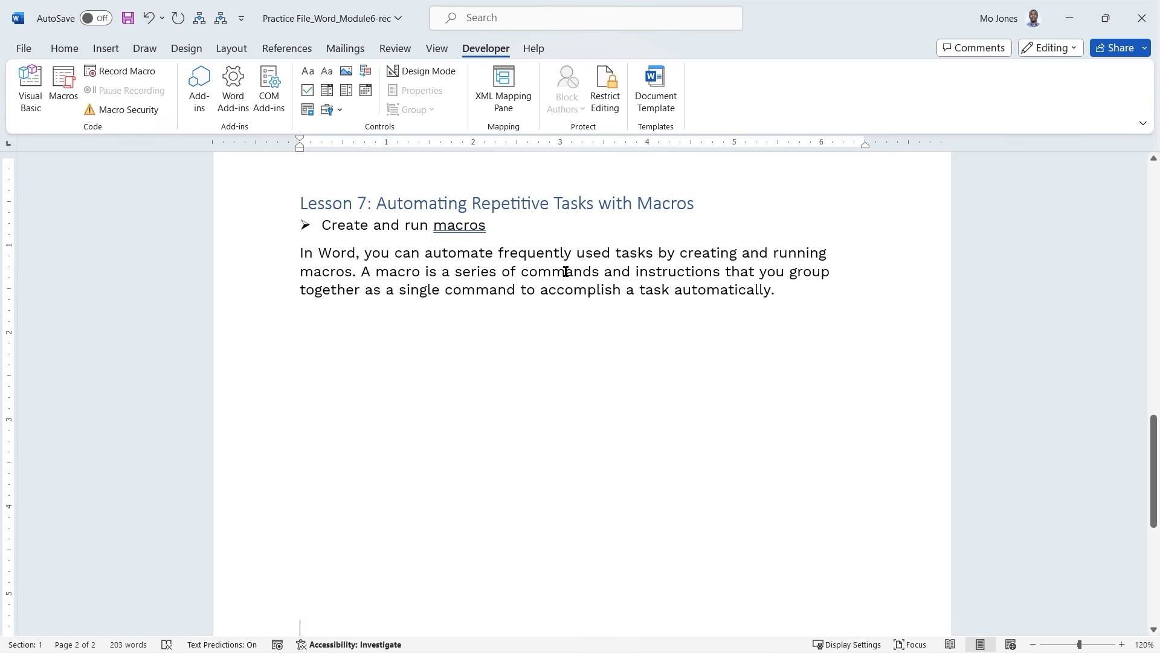
Colour the word 'commands' in the Lesson 7 macro paragraph orange.
triple_click(565, 271)
left_click(692, 271)
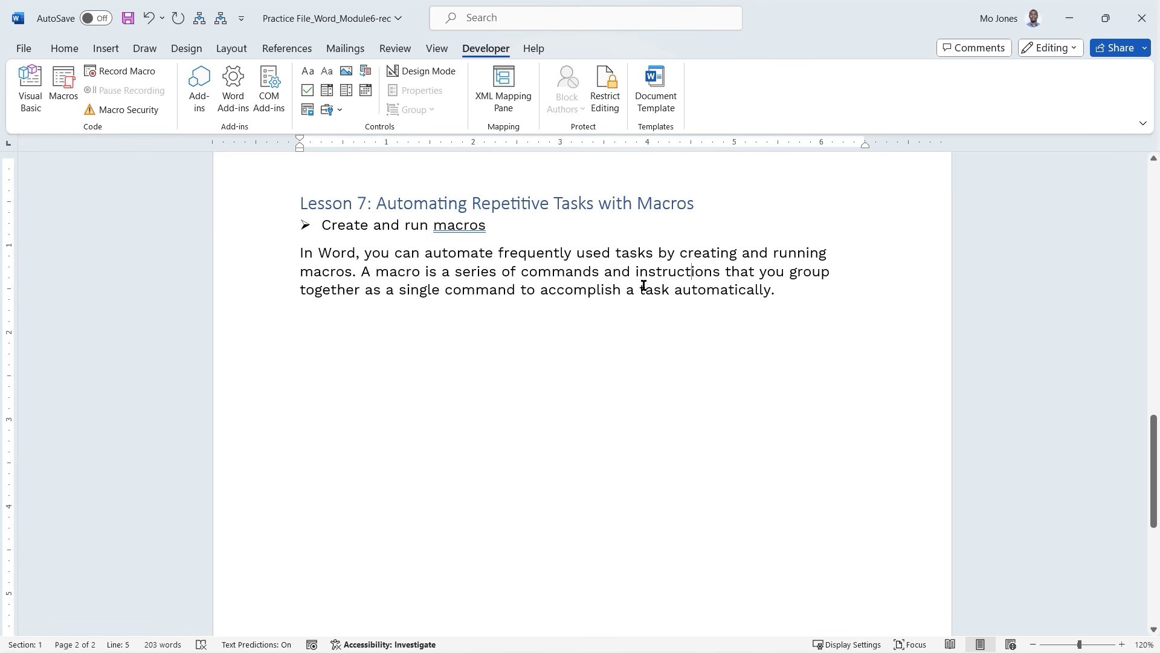
left_click_drag(523, 272, 599, 273)
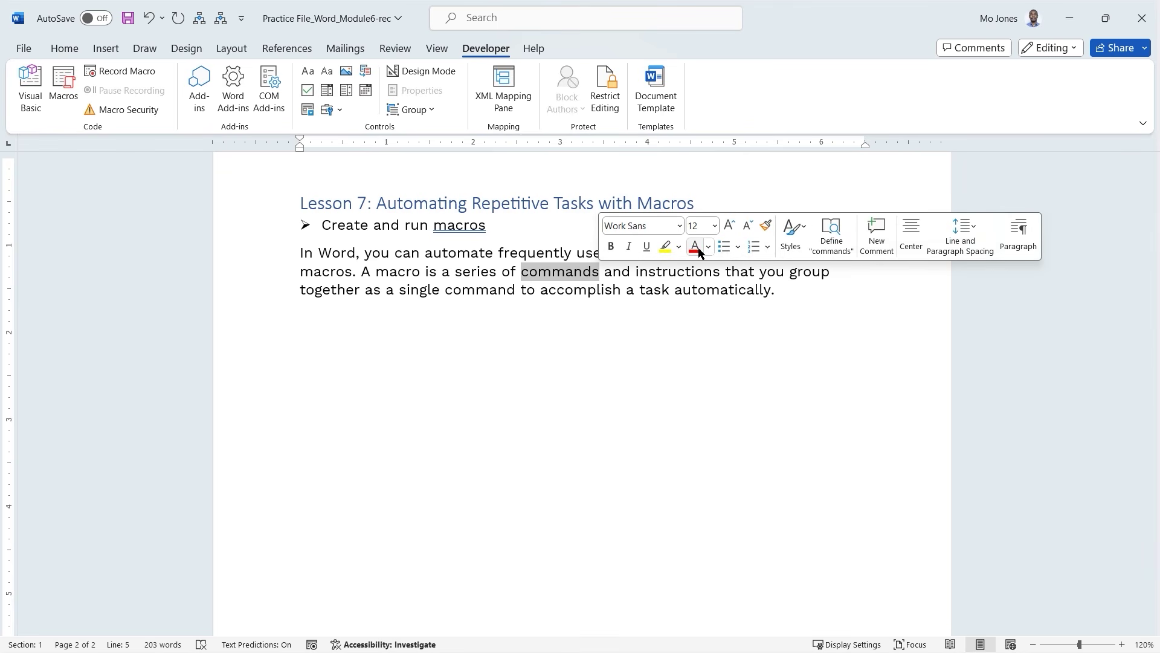
left_click(709, 247)
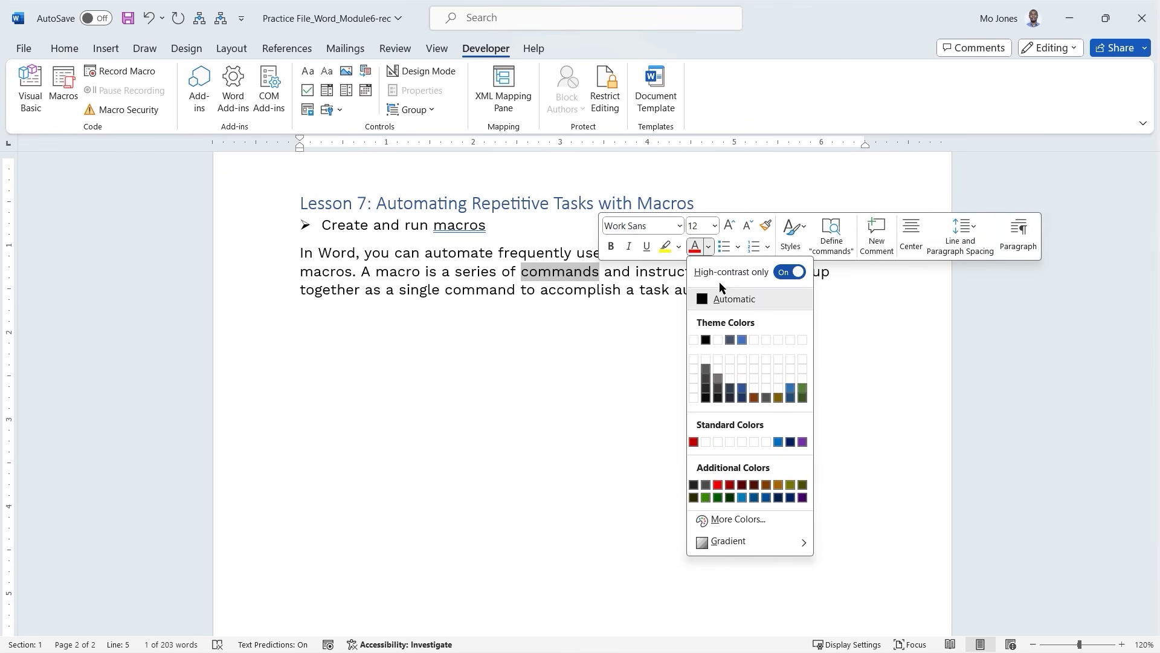
left_click(788, 273)
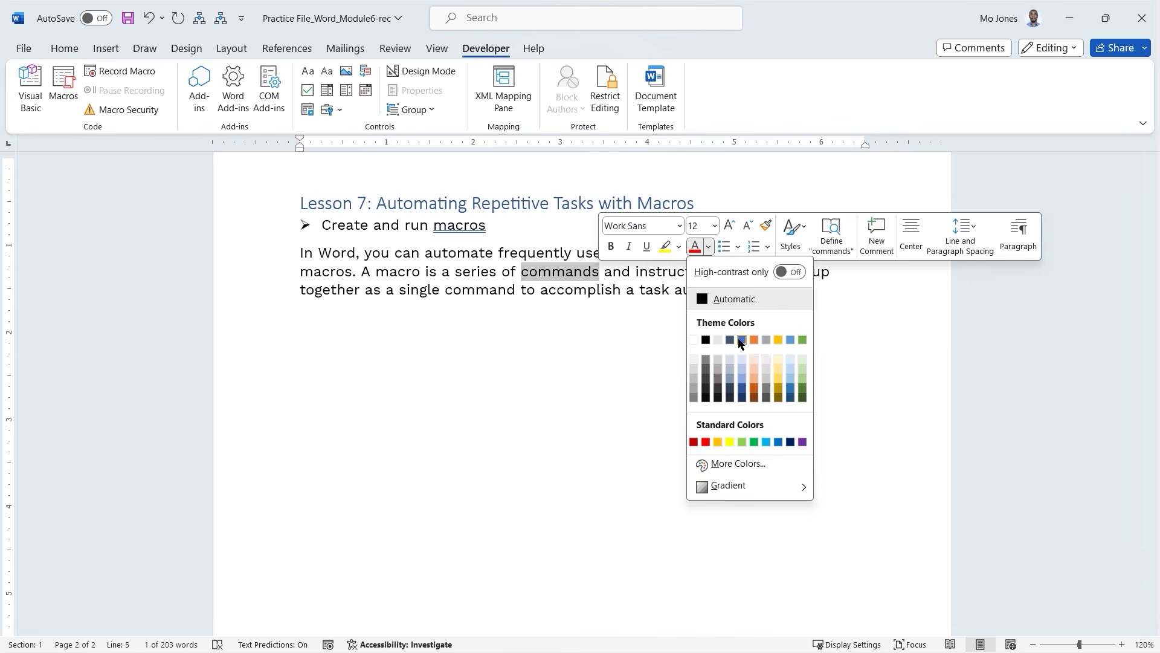
left_click(755, 340)
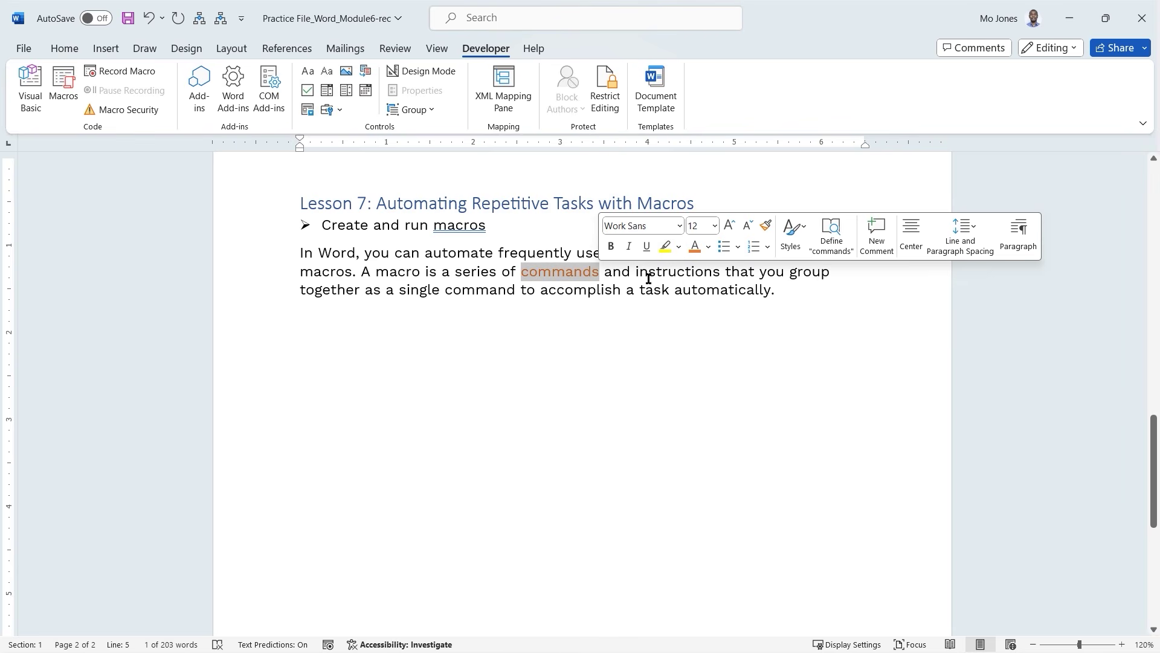
left_click(648, 279)
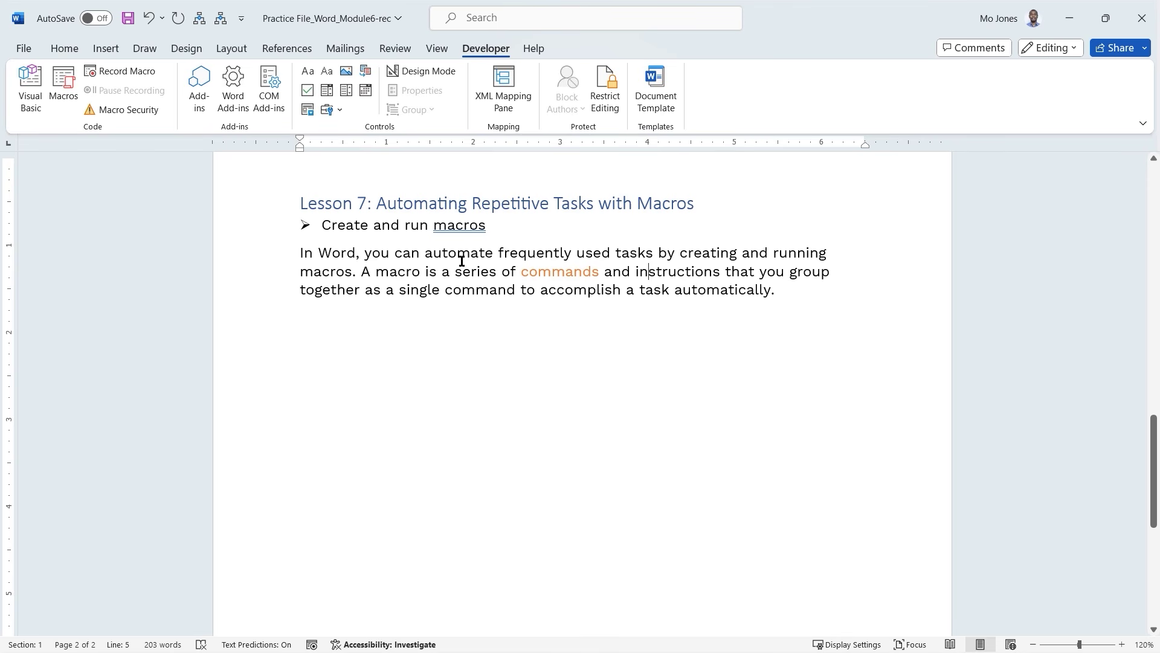
left_click(105, 48)
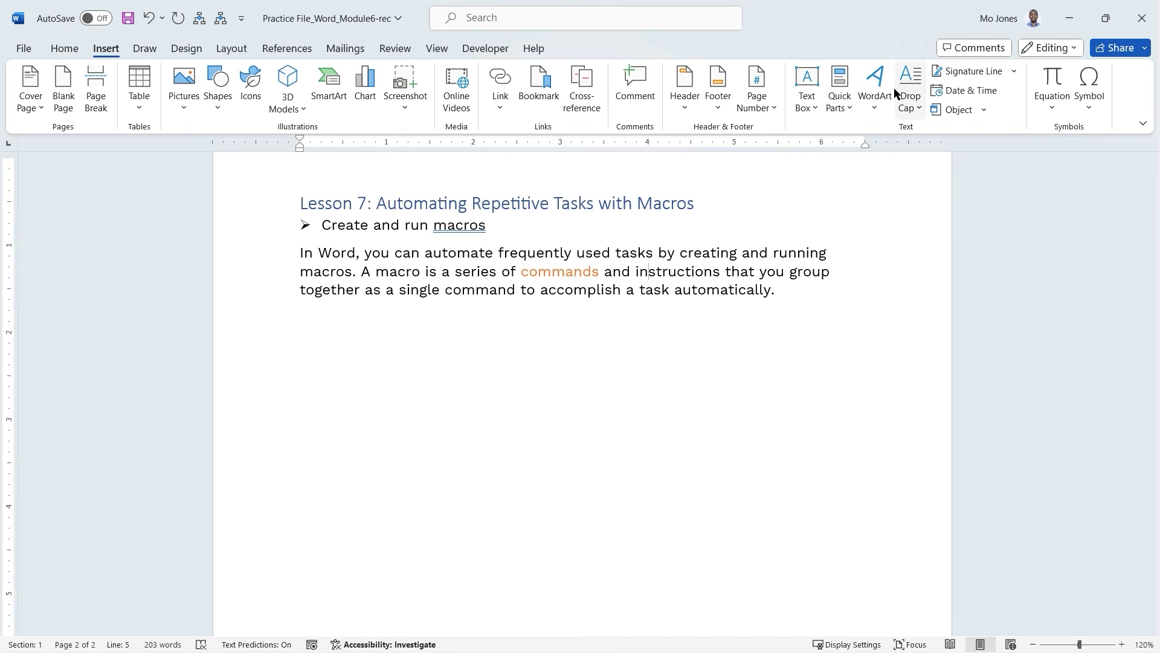
Browse the AutoText entries without inserting any, then add an empty line after the macro paragraph.
left_click(851, 104)
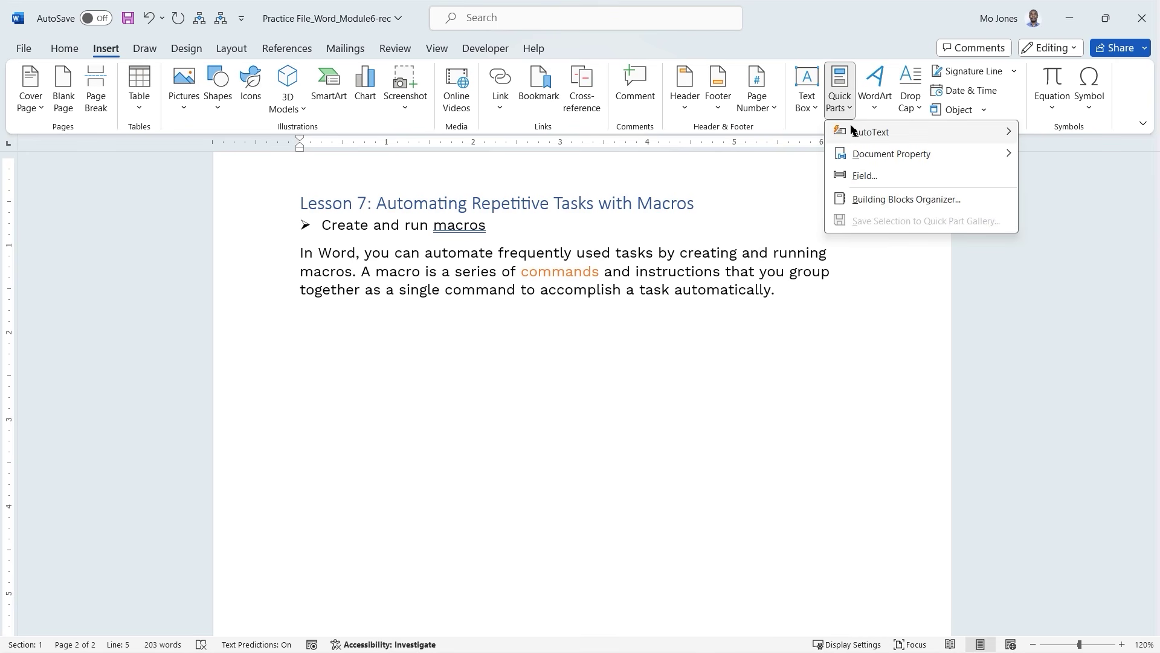
mouse_move(851, 132)
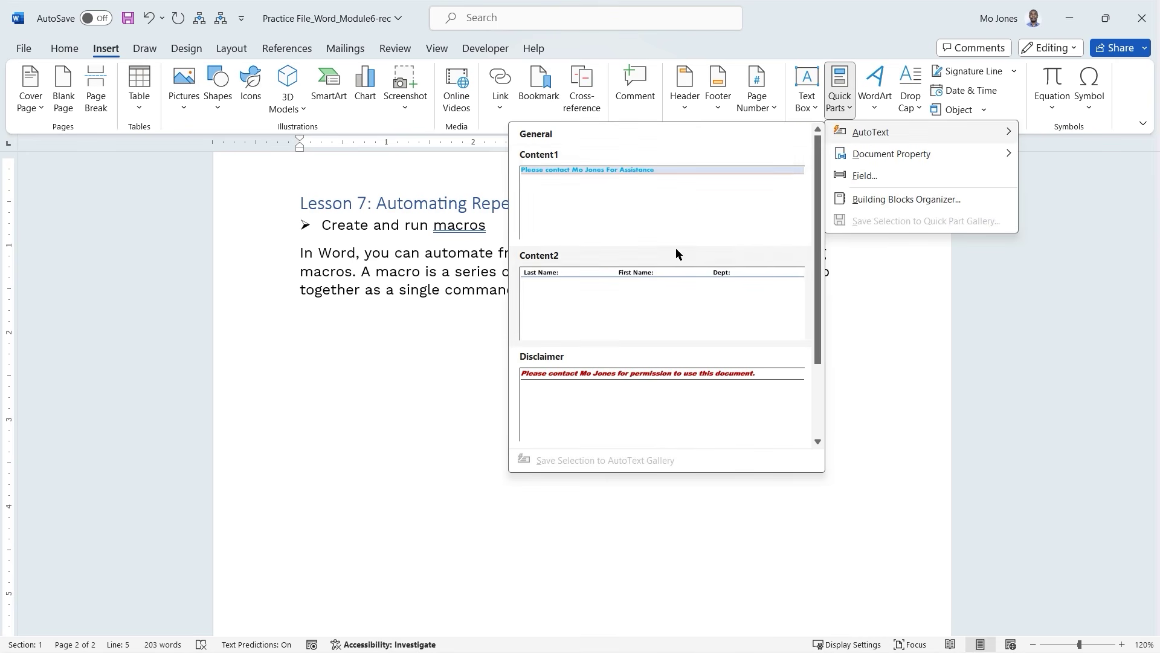
scroll(672, 284, "down", 1)
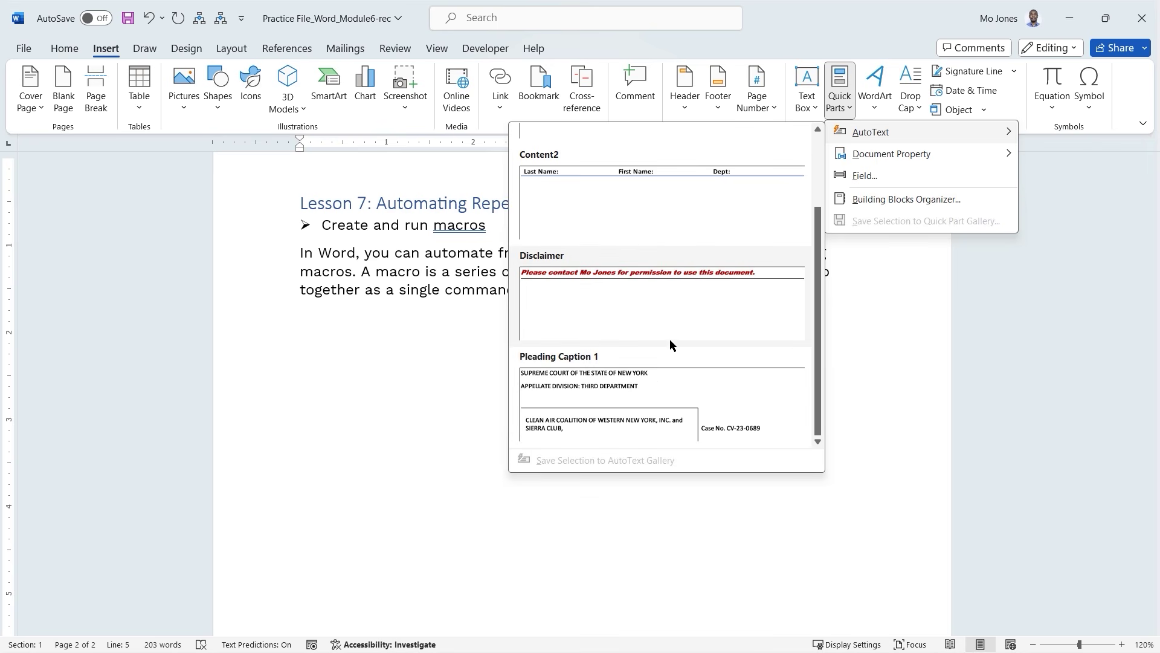
scroll(726, 248, "up", 1)
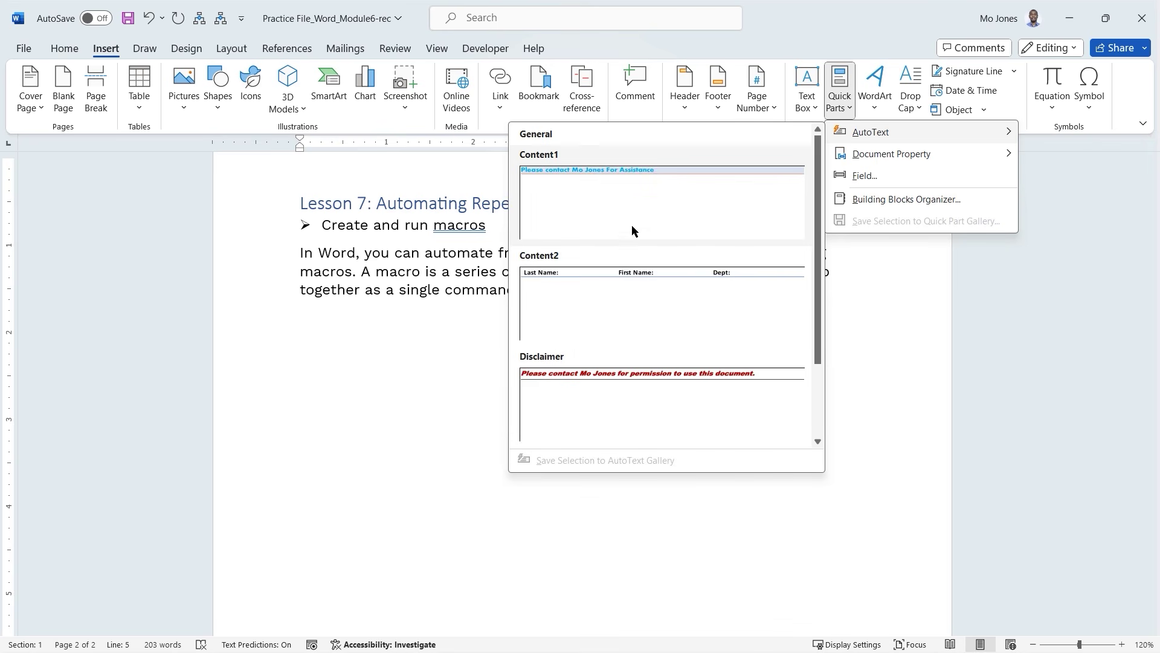
left_click(532, 313)
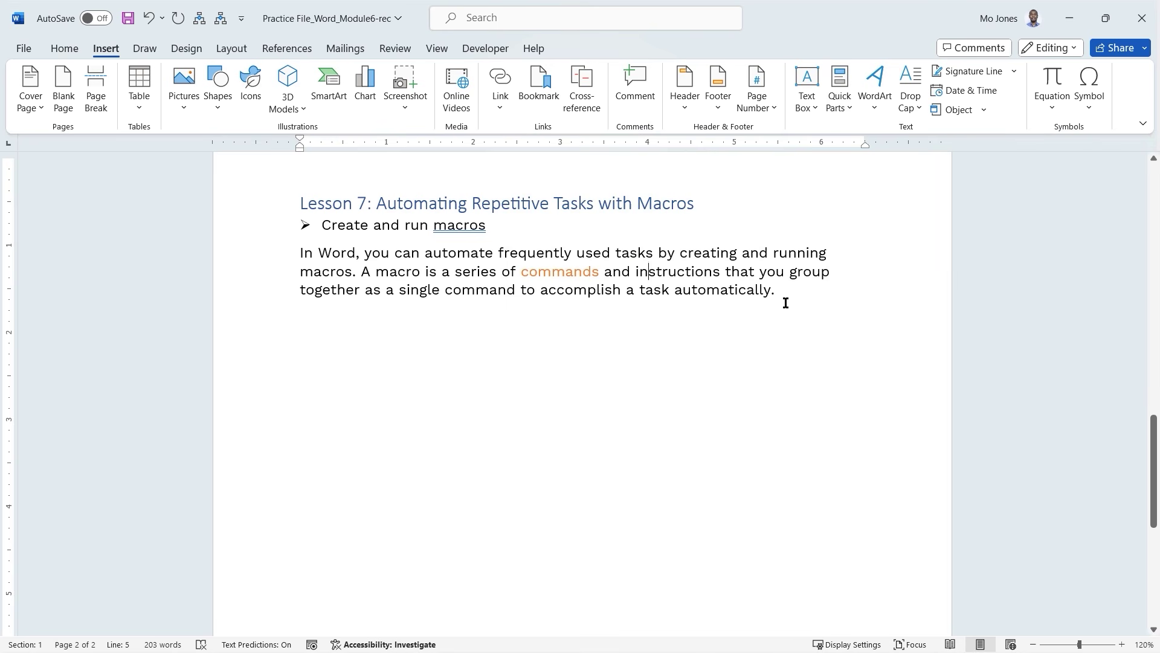
key("Return")
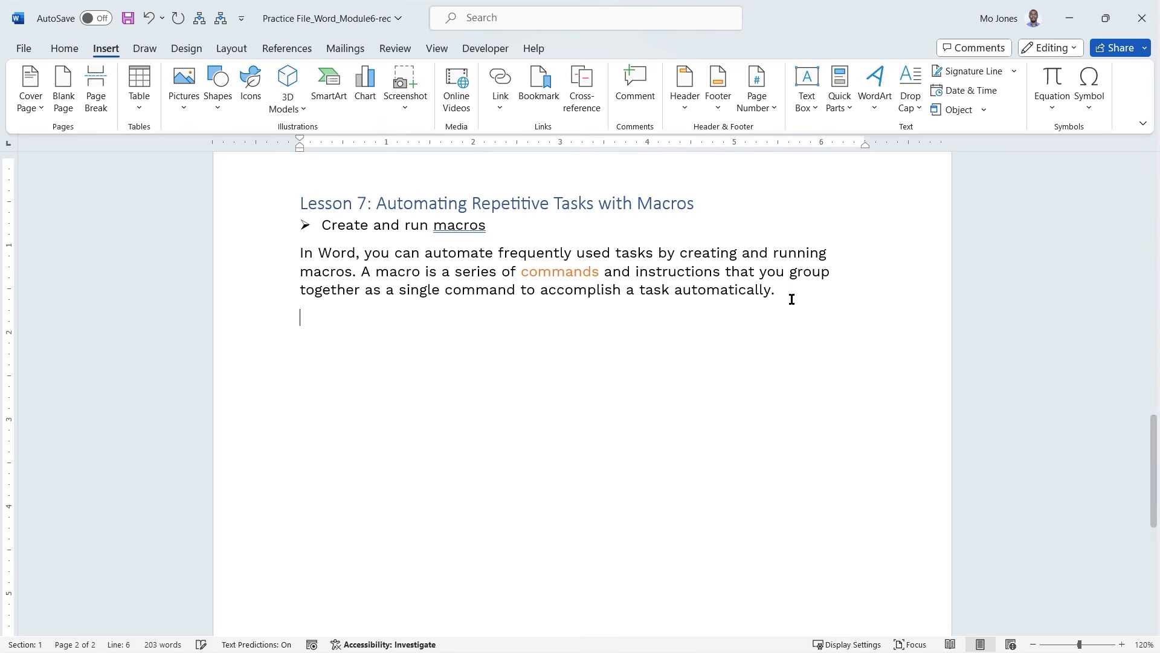
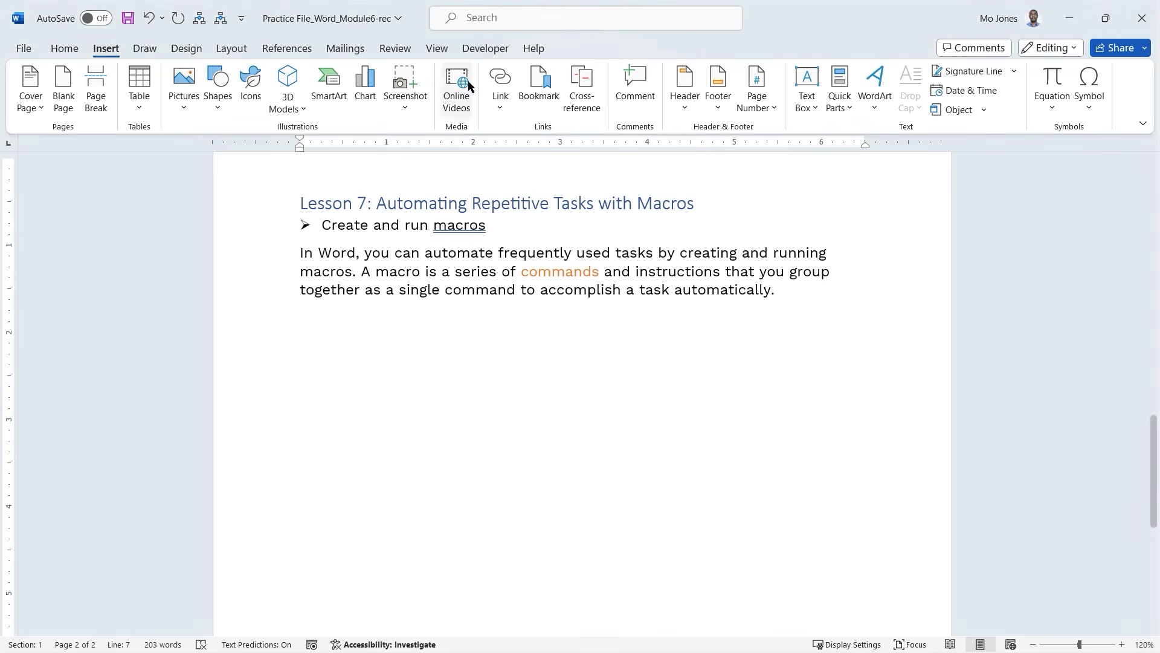
With the Developer commands showing, put 'Signature' on its own line below the macros paragraph.
left_click(483, 51)
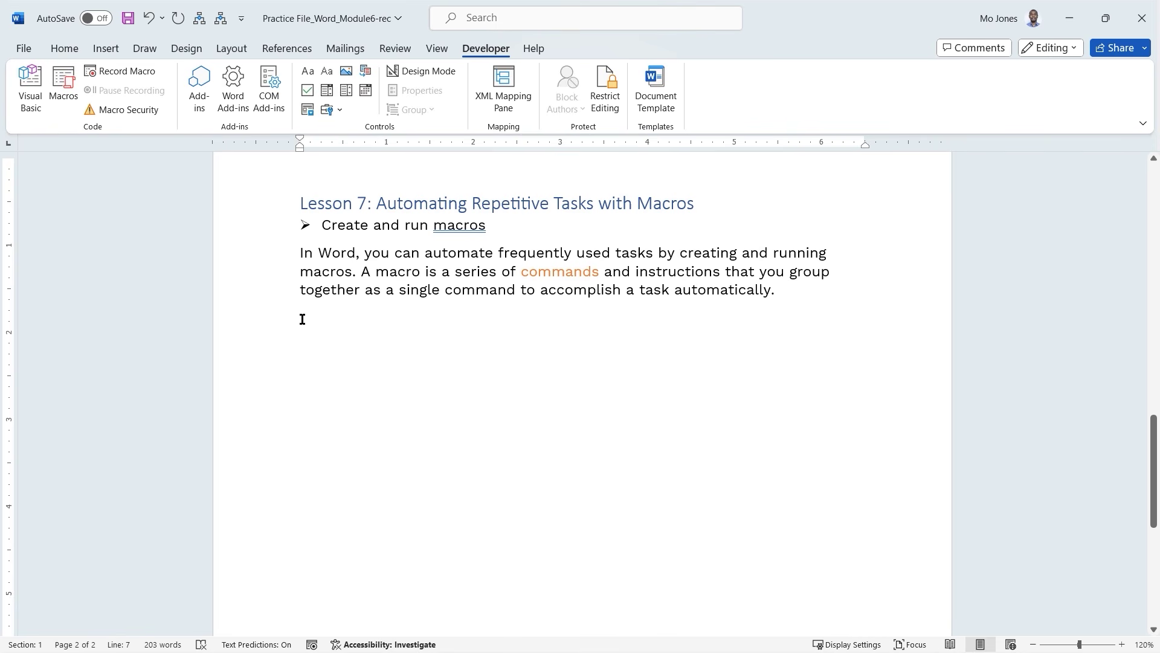
type("Si")
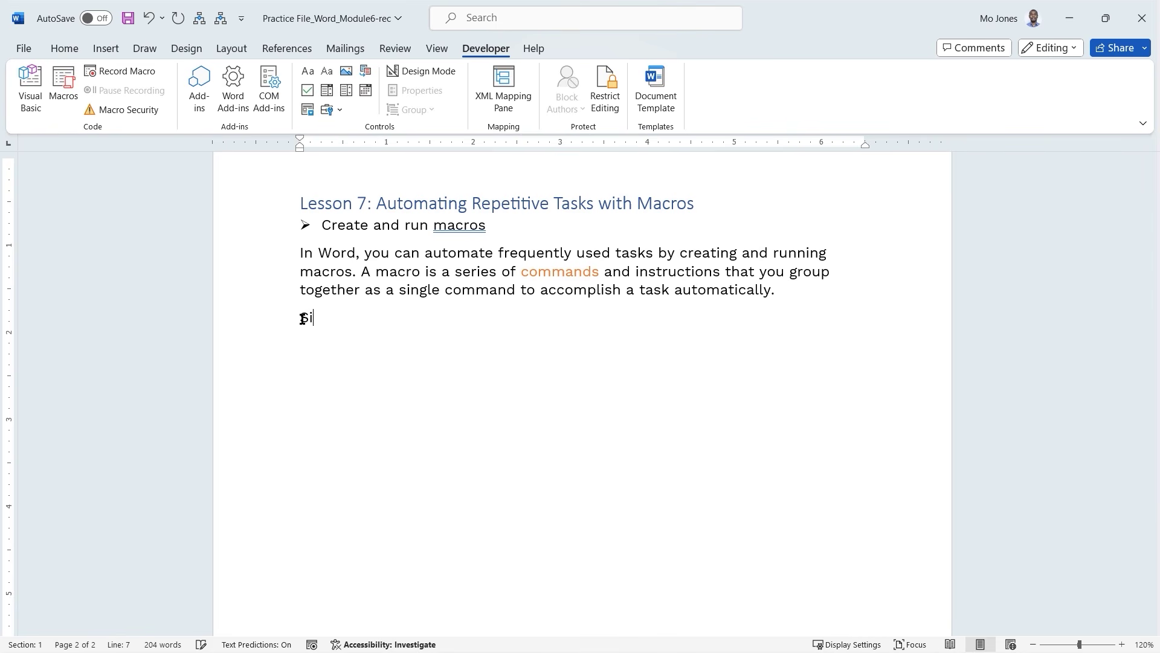
type("gnature")
key("Return")
Set up a new Signature macro, described as Signature and stored in the practice document.
left_click(127, 73)
left_click_drag(546, 217, 432, 205)
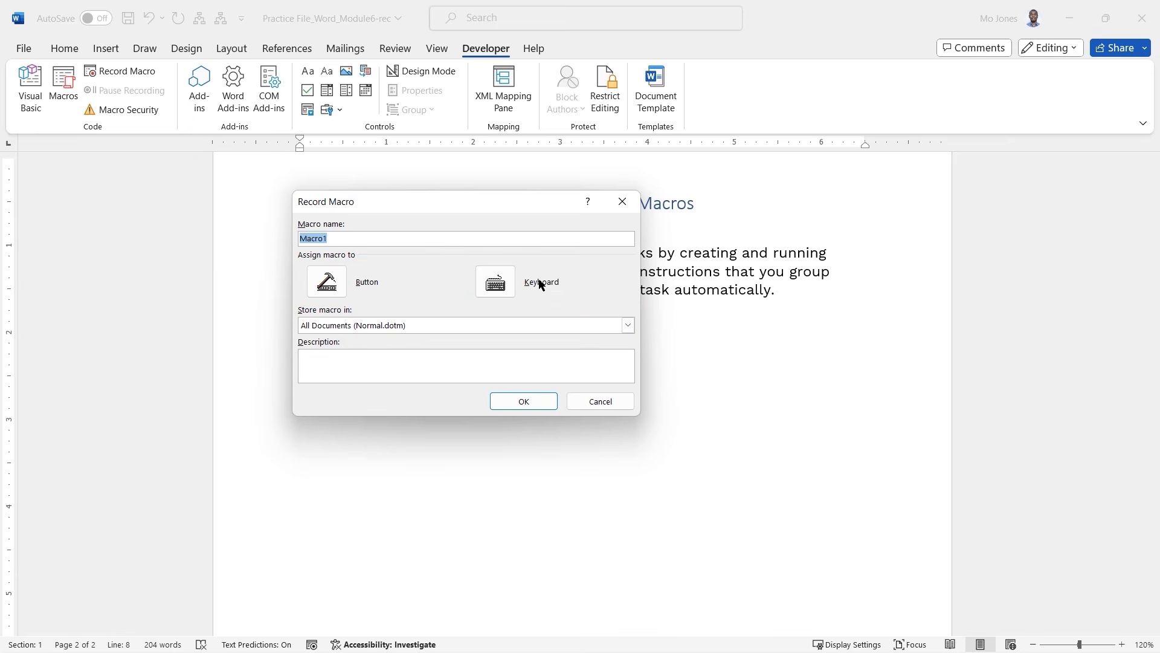
left_click(628, 325)
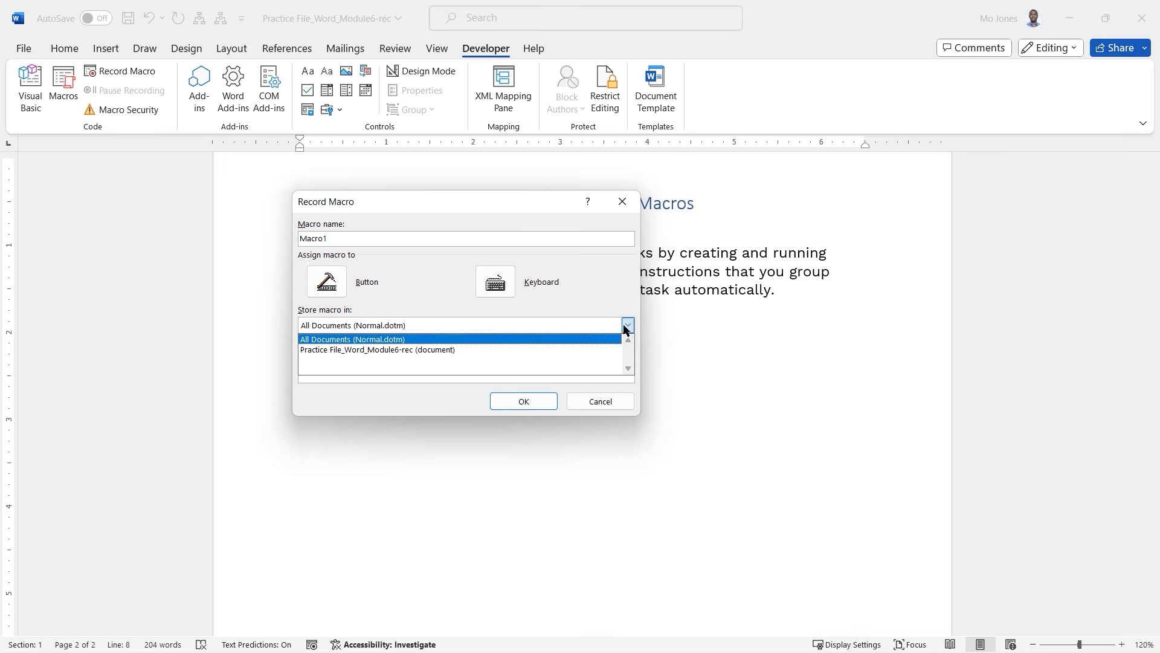
left_click(376, 348)
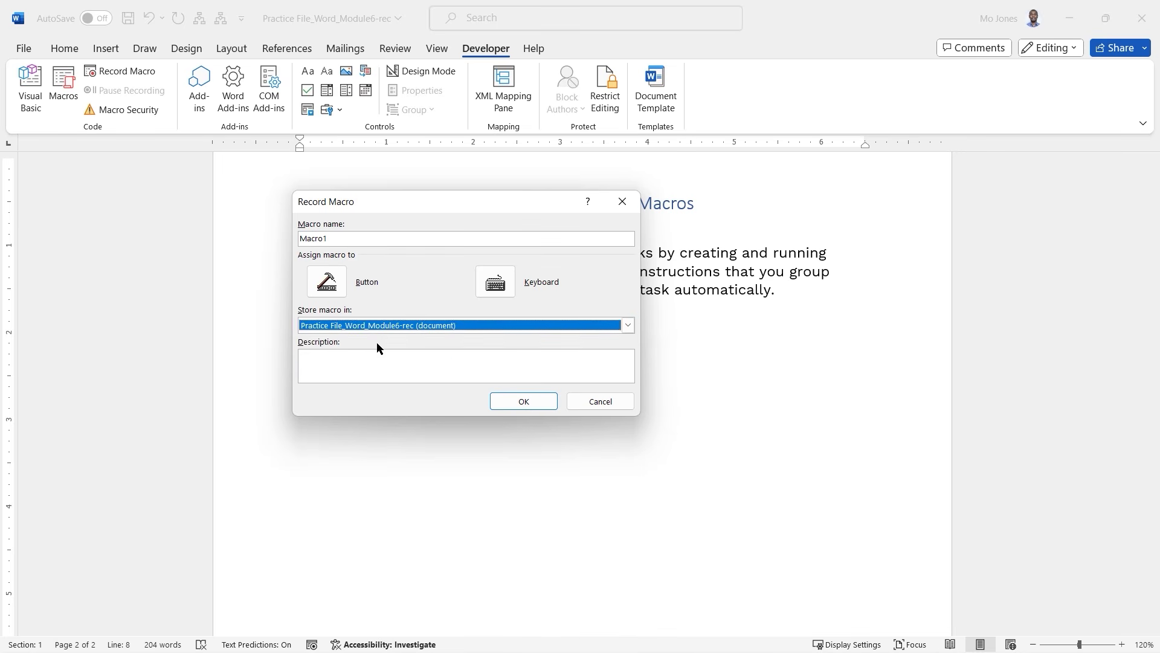
left_click(342, 365)
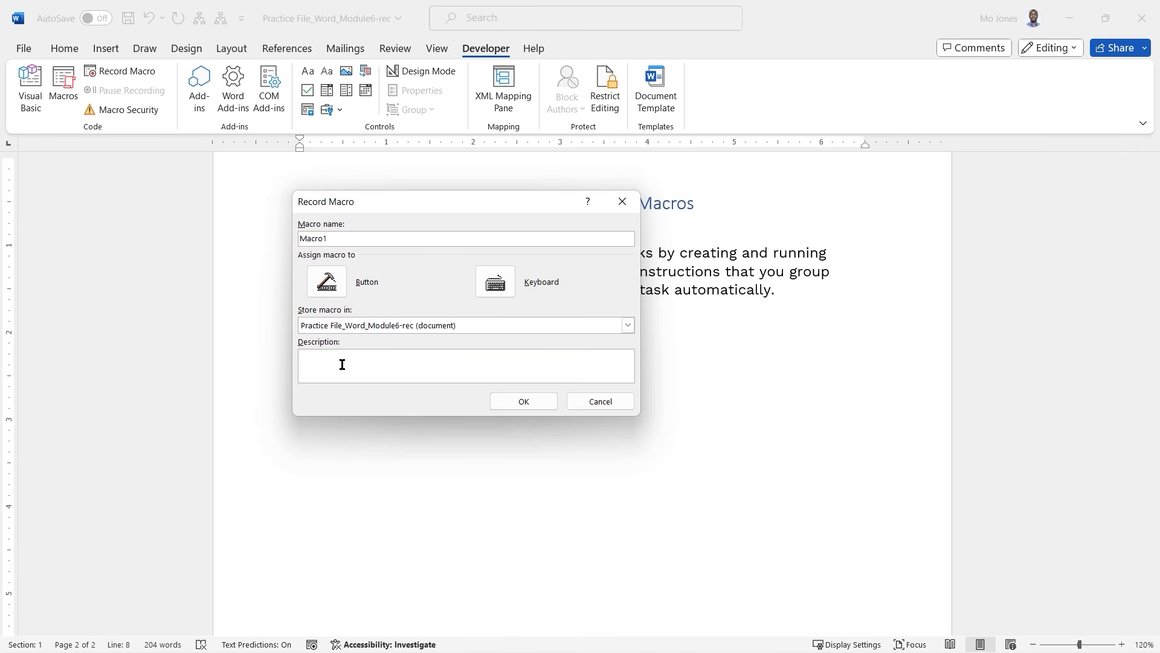
type("Signature")
double_click(314, 238)
type("Signature")
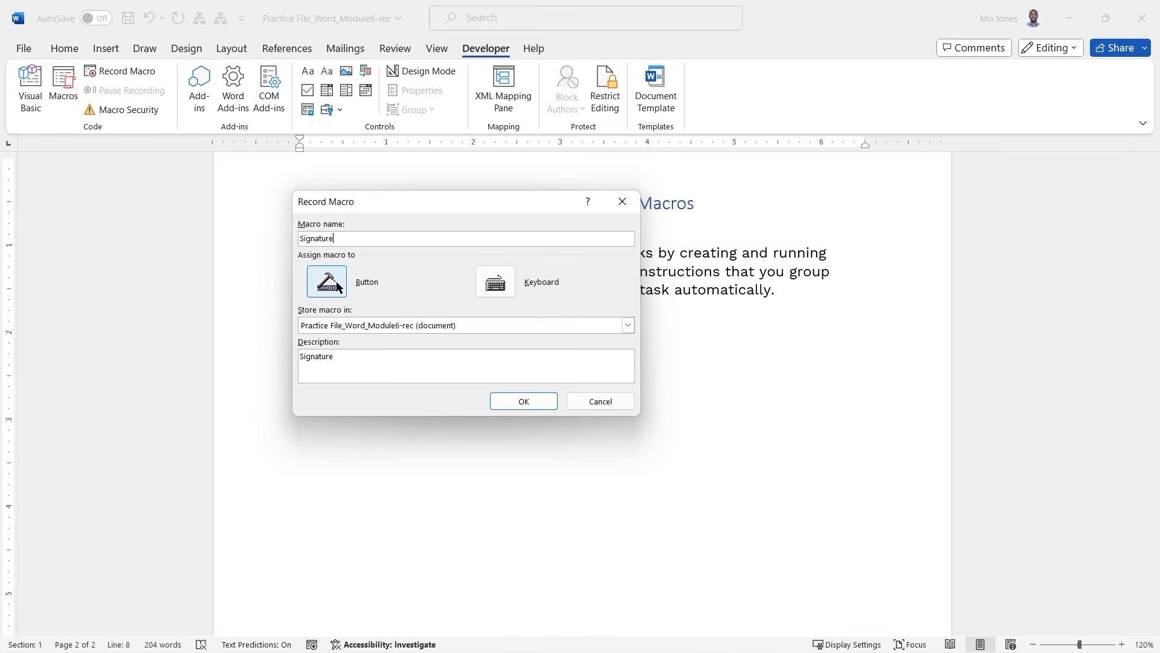
left_click(501, 282)
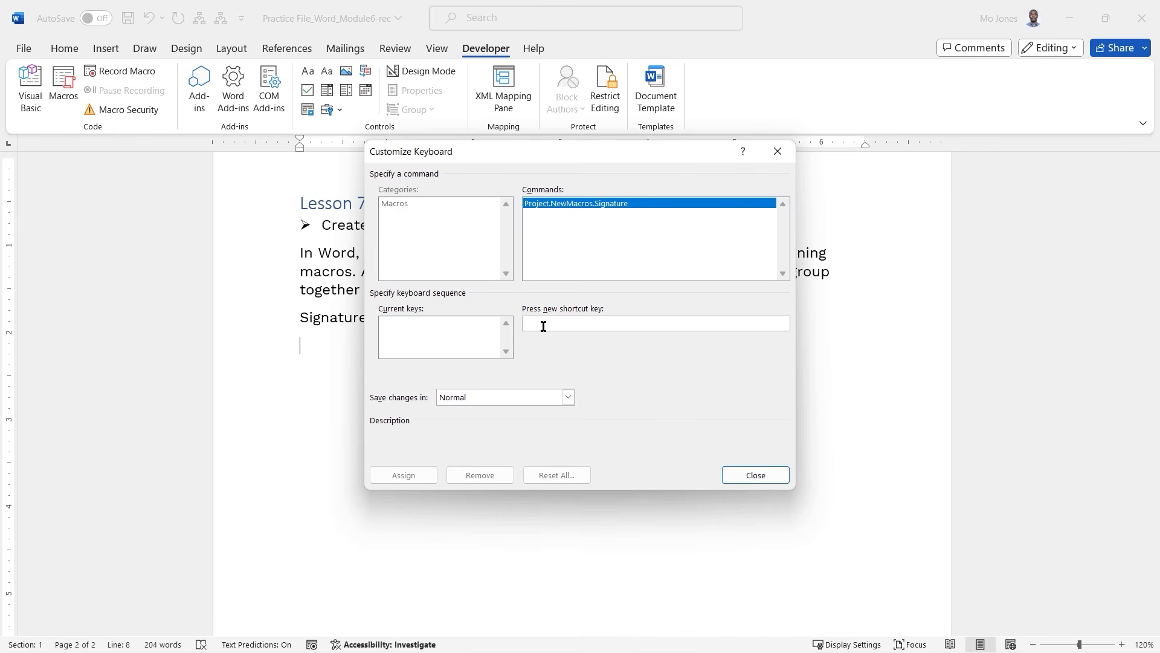
Assign Ctrl+Shift+S to the Signature macro, saved in the practice document, and begin recording.
key("ctrl+c")
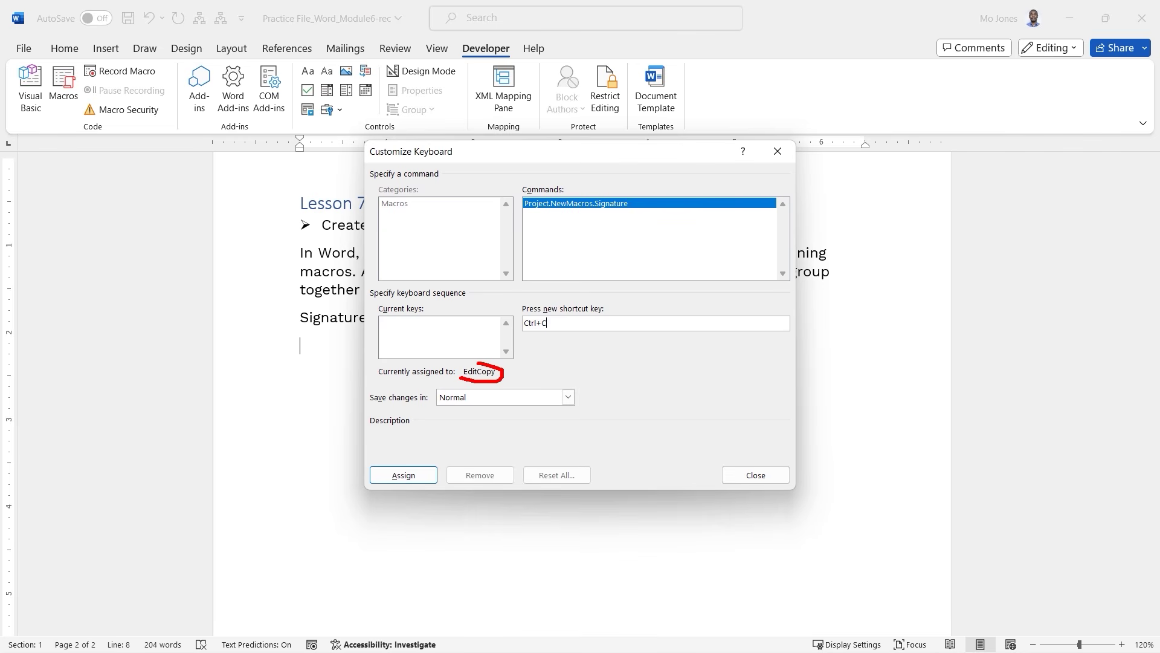
left_click_drag(557, 325, 519, 330)
key("shift+1")
key("BackSpace")
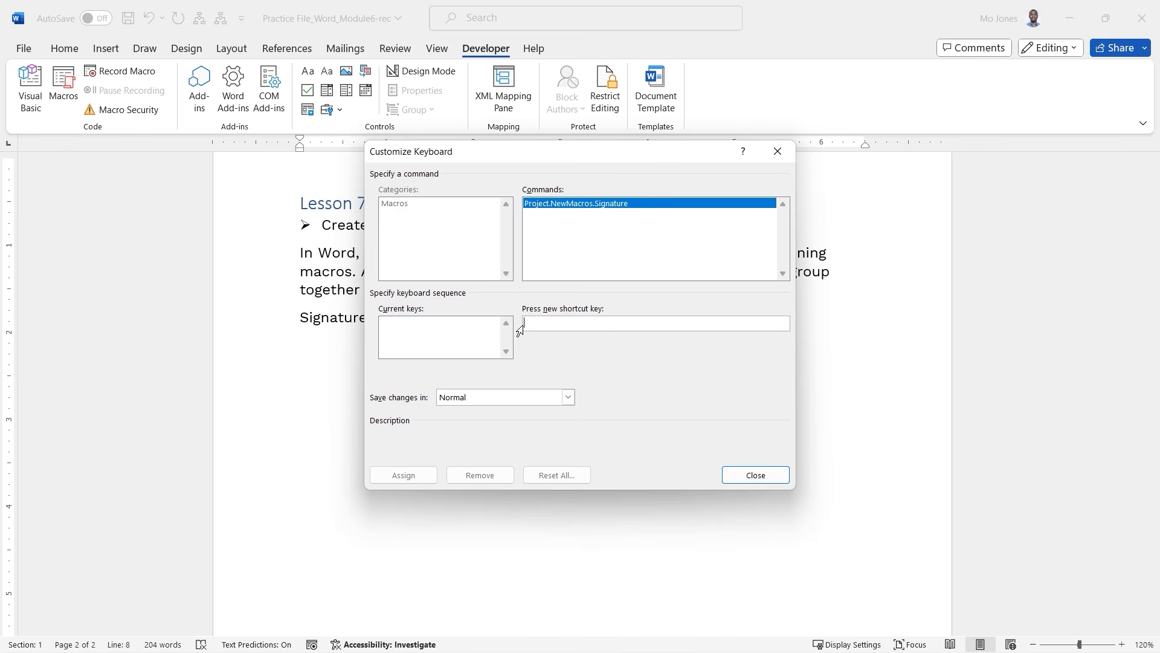
key("ctrl+shift+s")
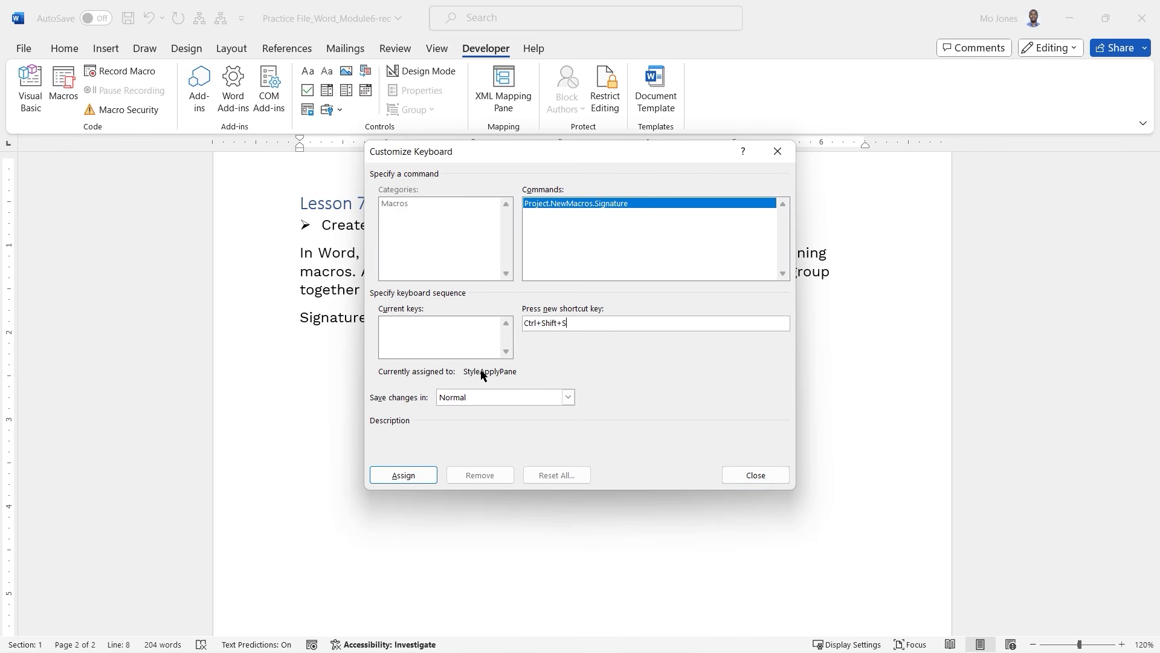
mouse_move(465, 377)
left_mouse_down()
mouse_move(520, 374)
mouse_move(467, 361)
mouse_move(471, 376)
left_mouse_up()
left_click(572, 398)
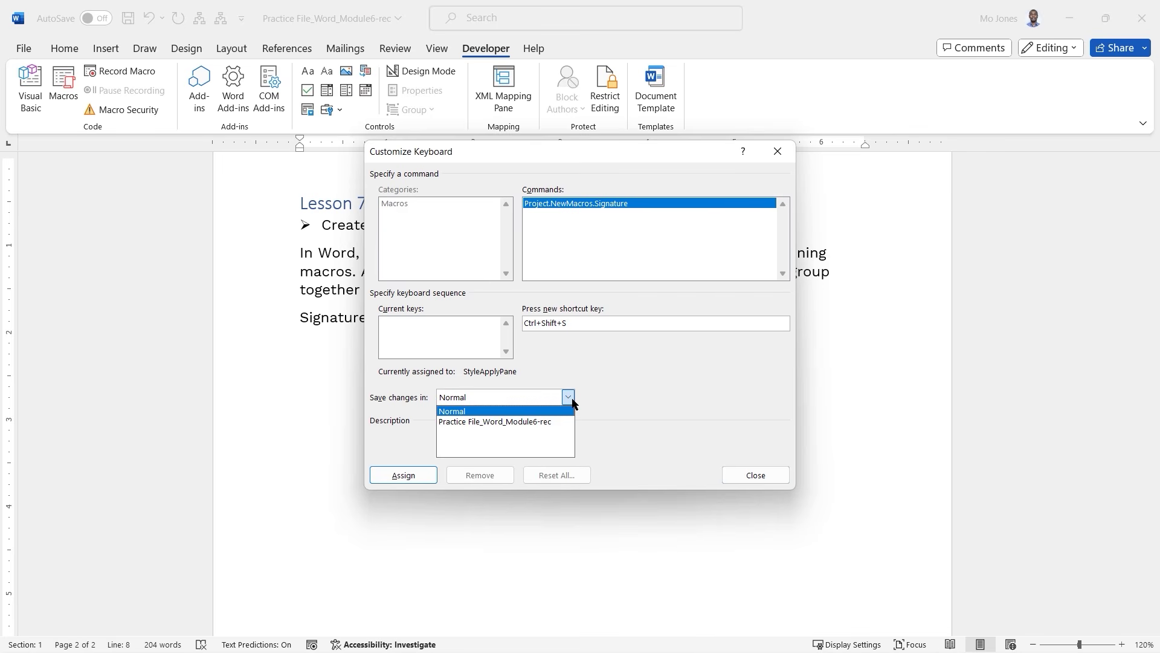
left_click(508, 421)
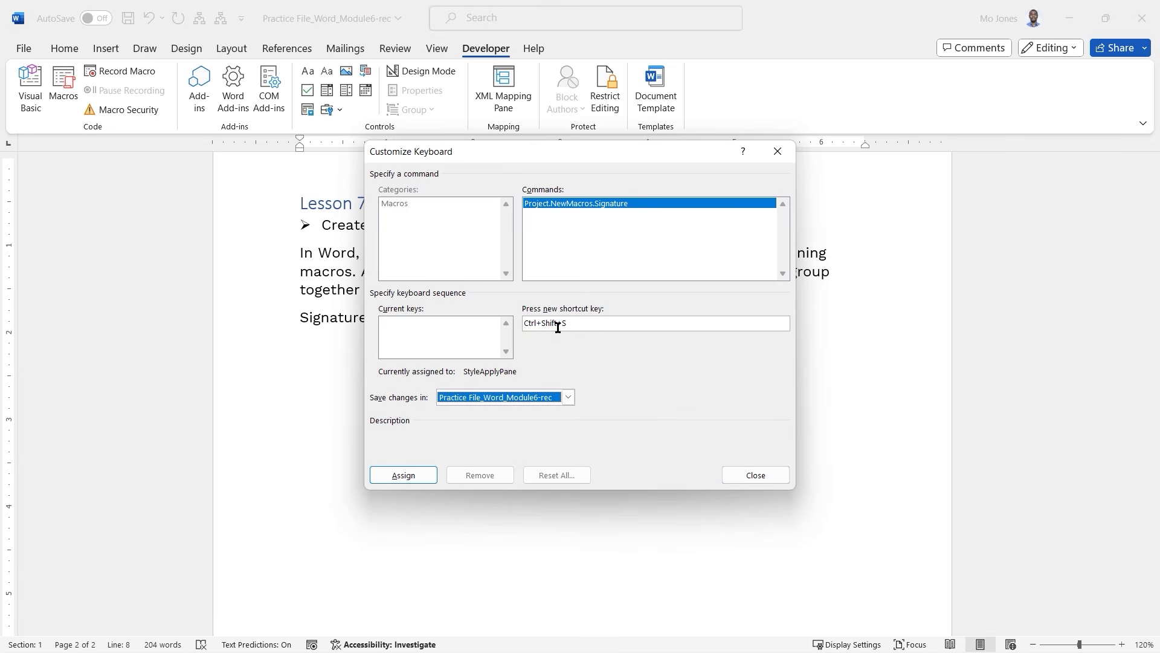
left_click(416, 476)
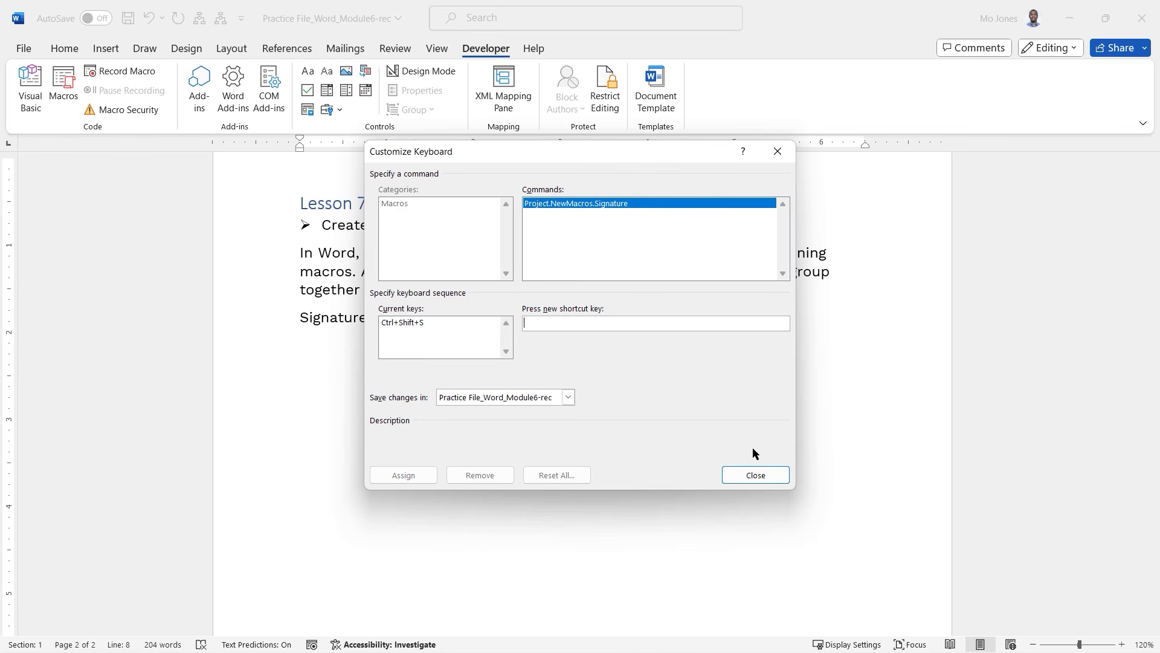
left_click(755, 475)
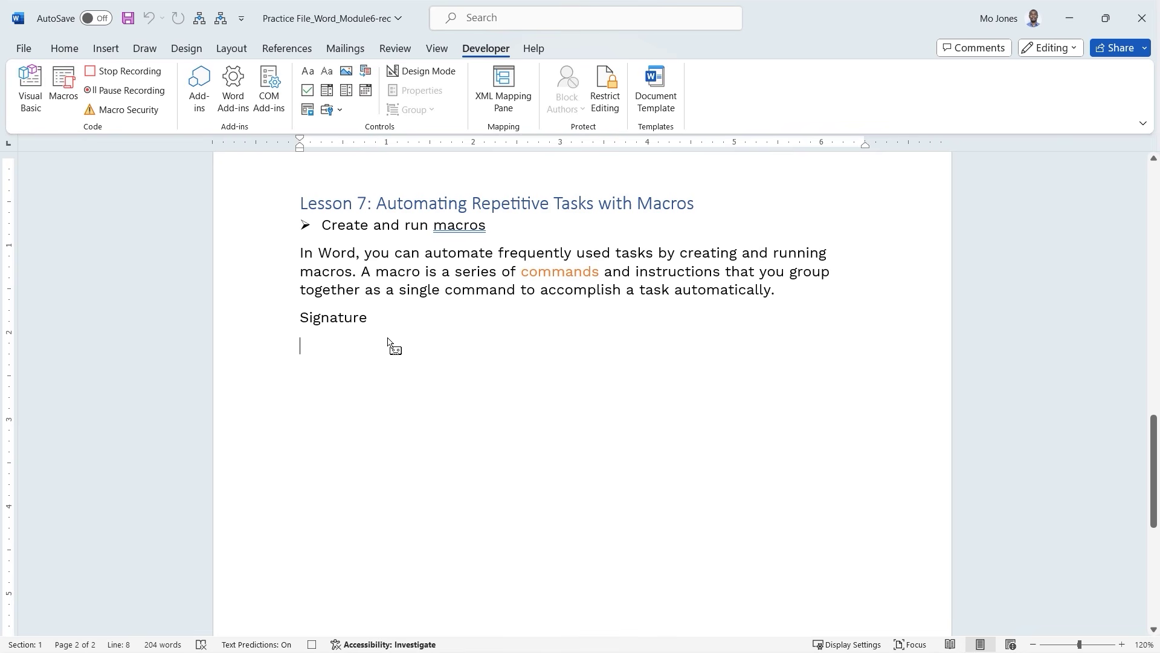
Insert a 1x5 table and fill it with the instructor's name, Instructor, Learnit and an e-mail address.
left_click(103, 48)
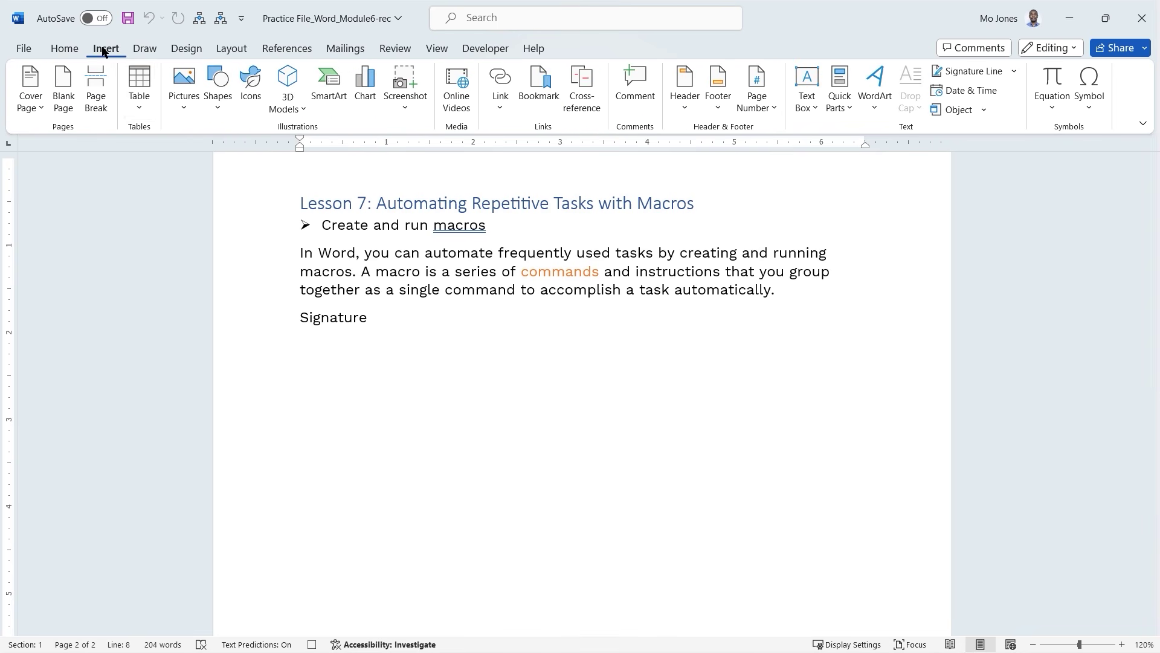
left_click(138, 110)
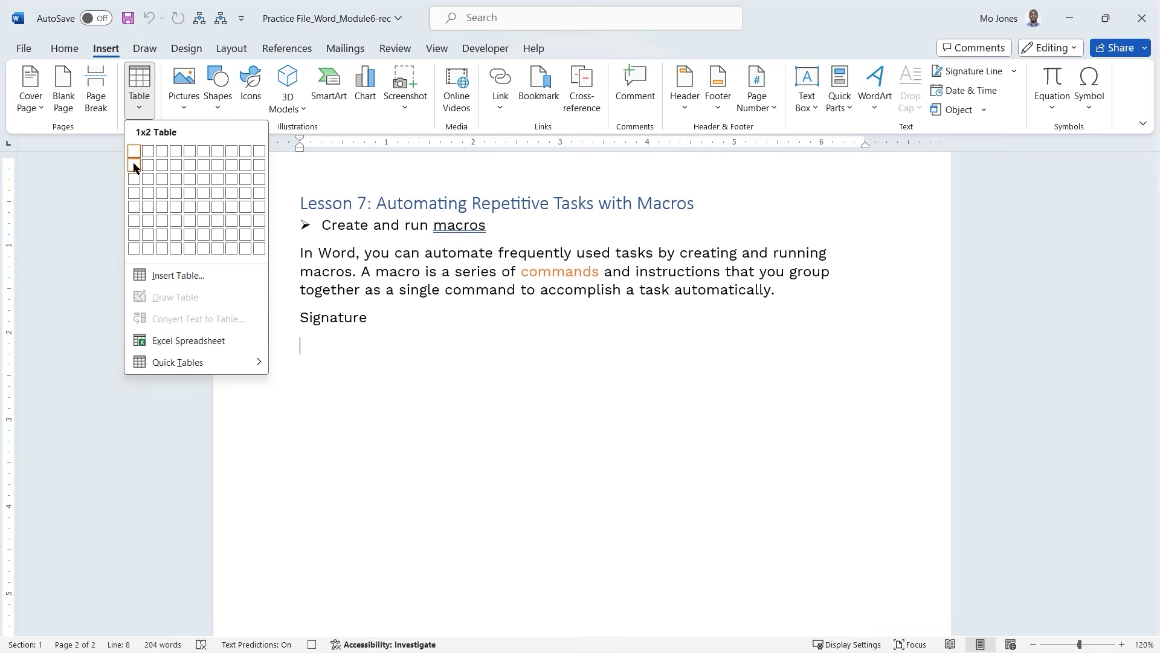
left_click(136, 206)
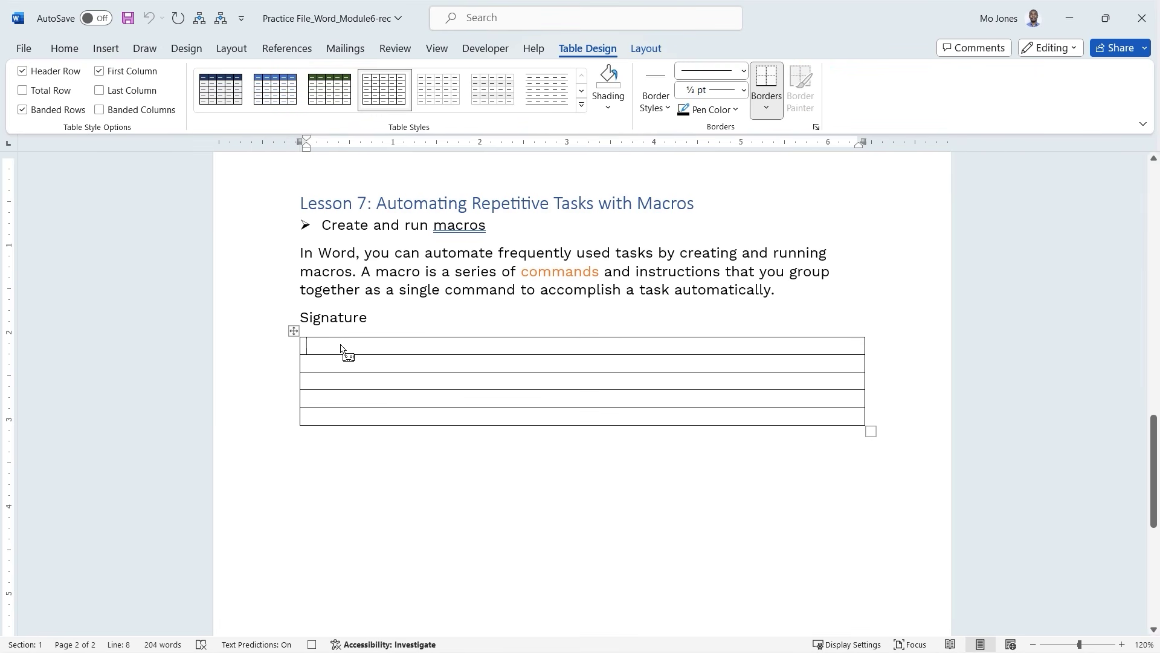
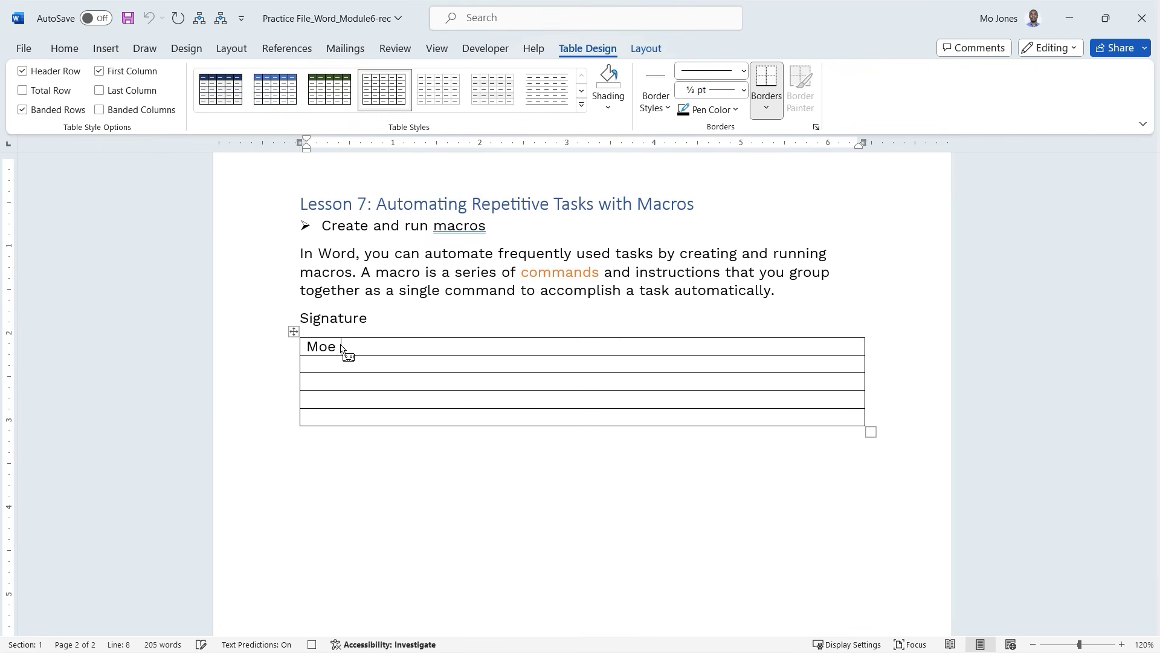
key("Tab")
type("Instructor")
key("Down")
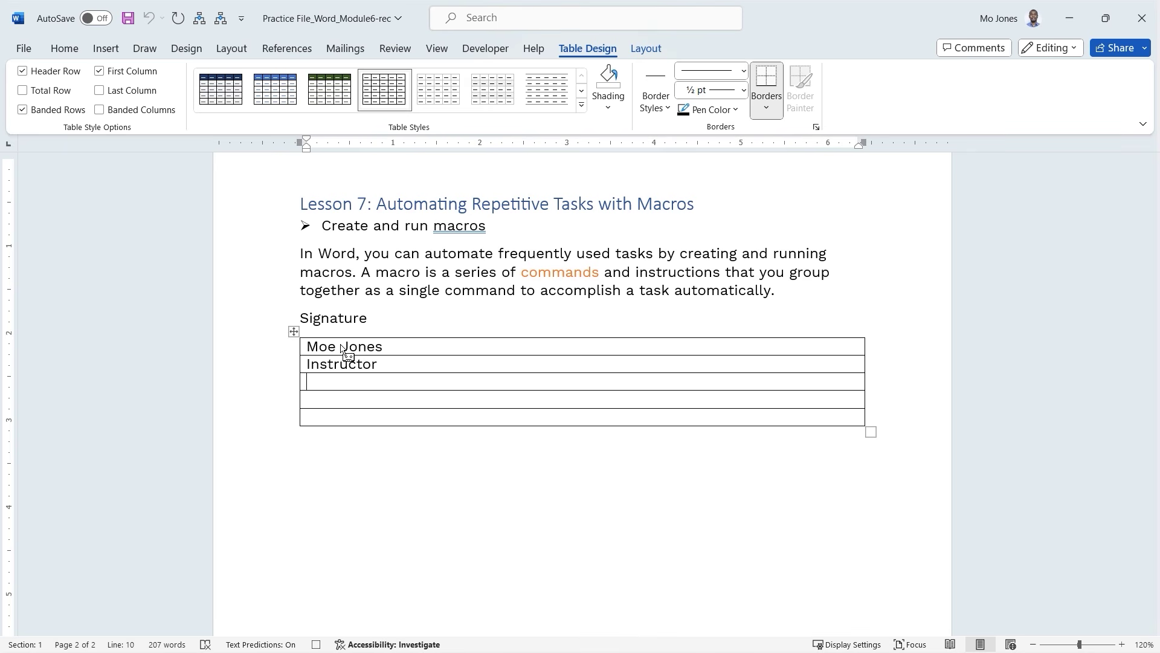
type("Learnit")
key("Down")
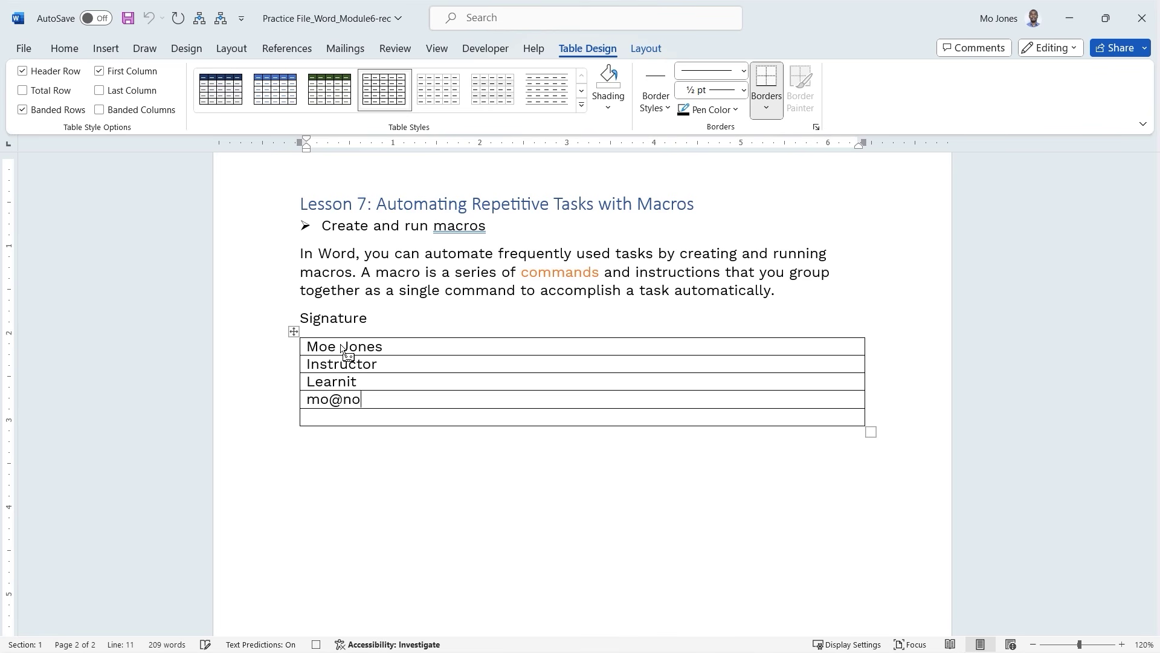
key("Down")
left_click(582, 92)
left_click(582, 92)
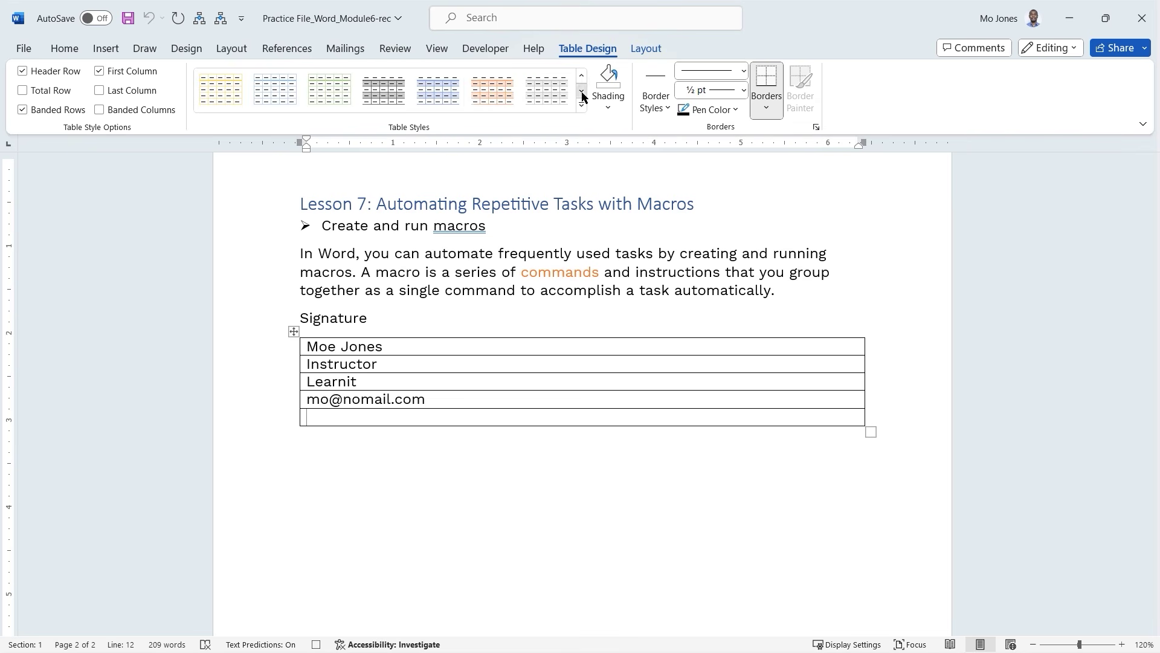
left_click(442, 93)
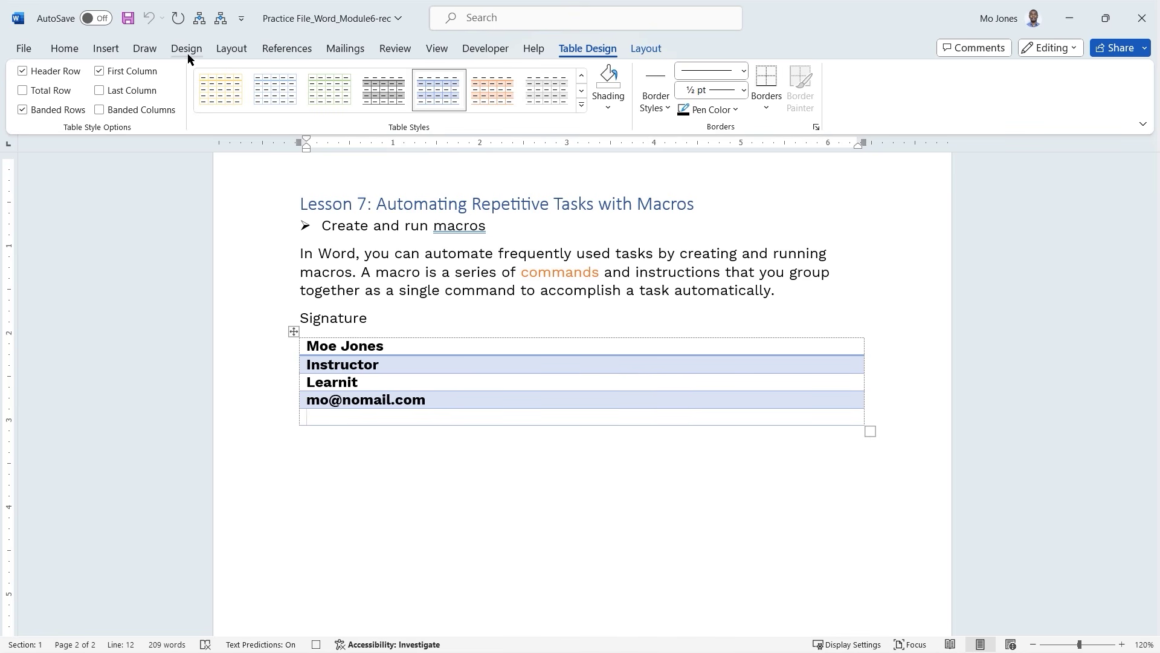
left_click(109, 51)
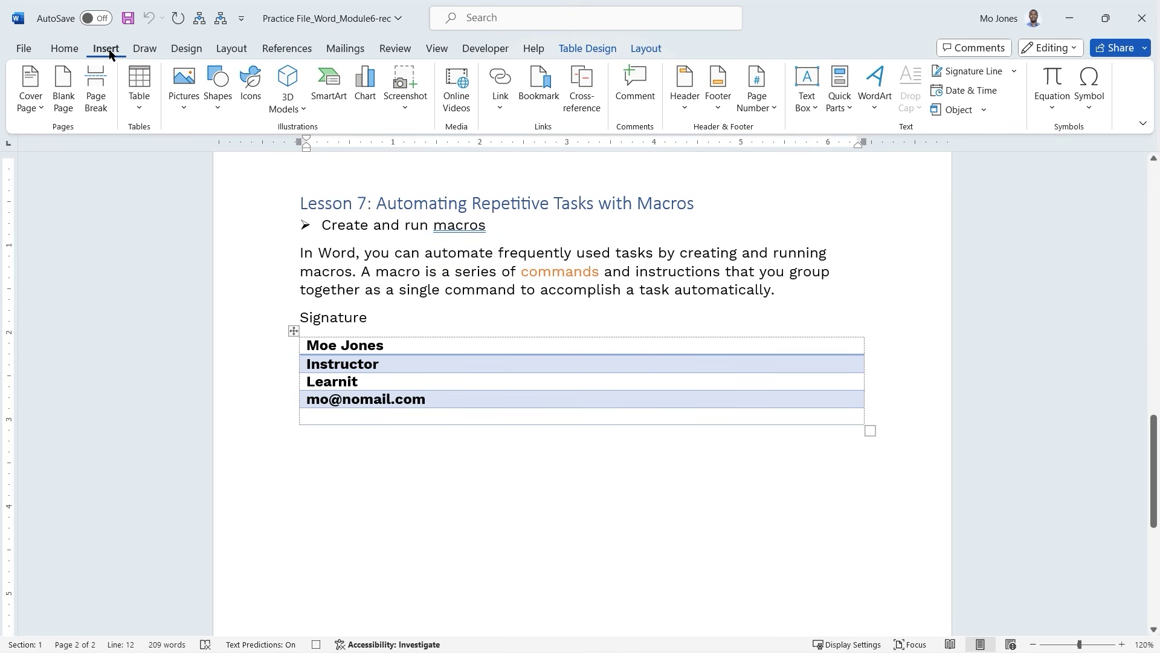
left_click(250, 100)
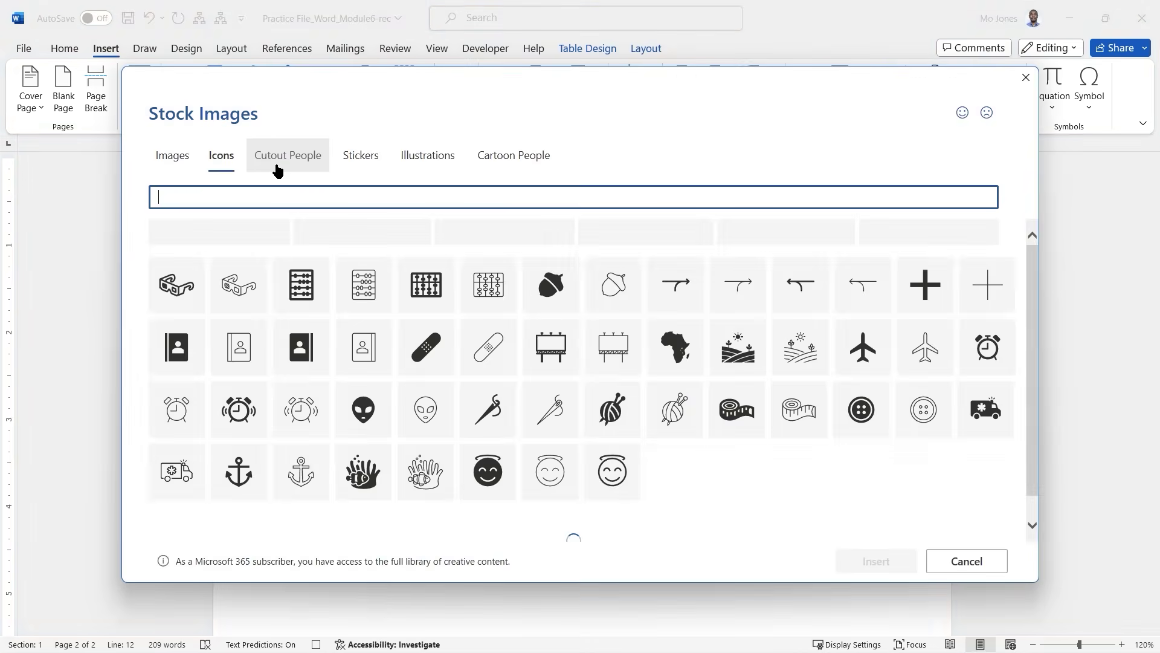
type("learn")
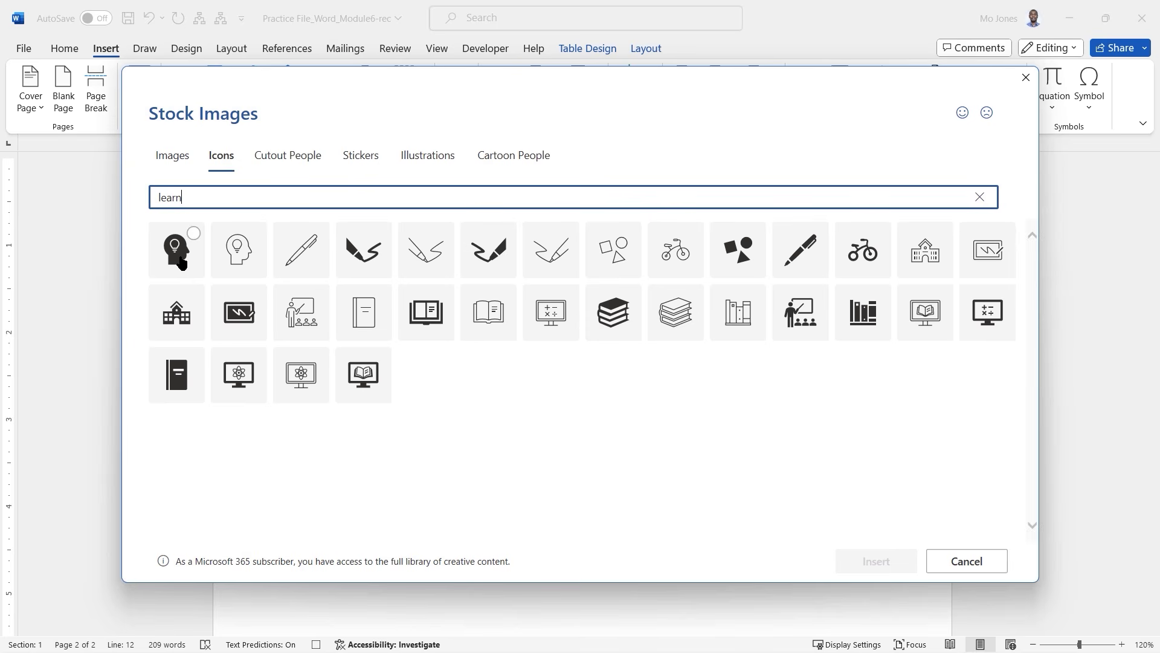
left_click(177, 249)
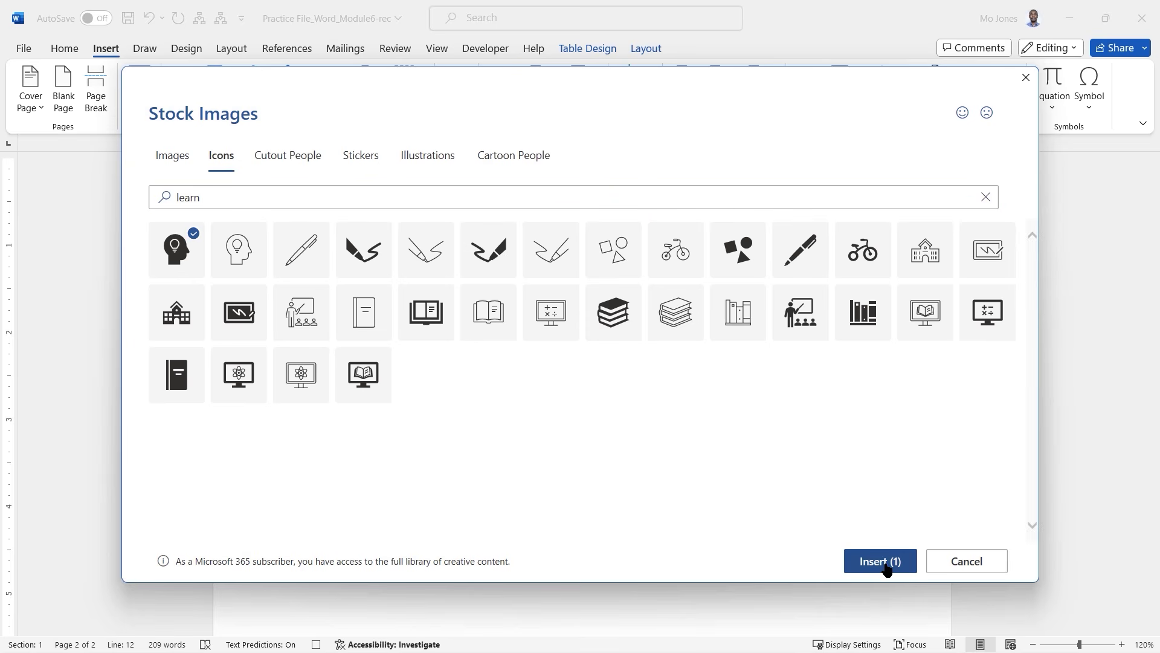
left_click(886, 565)
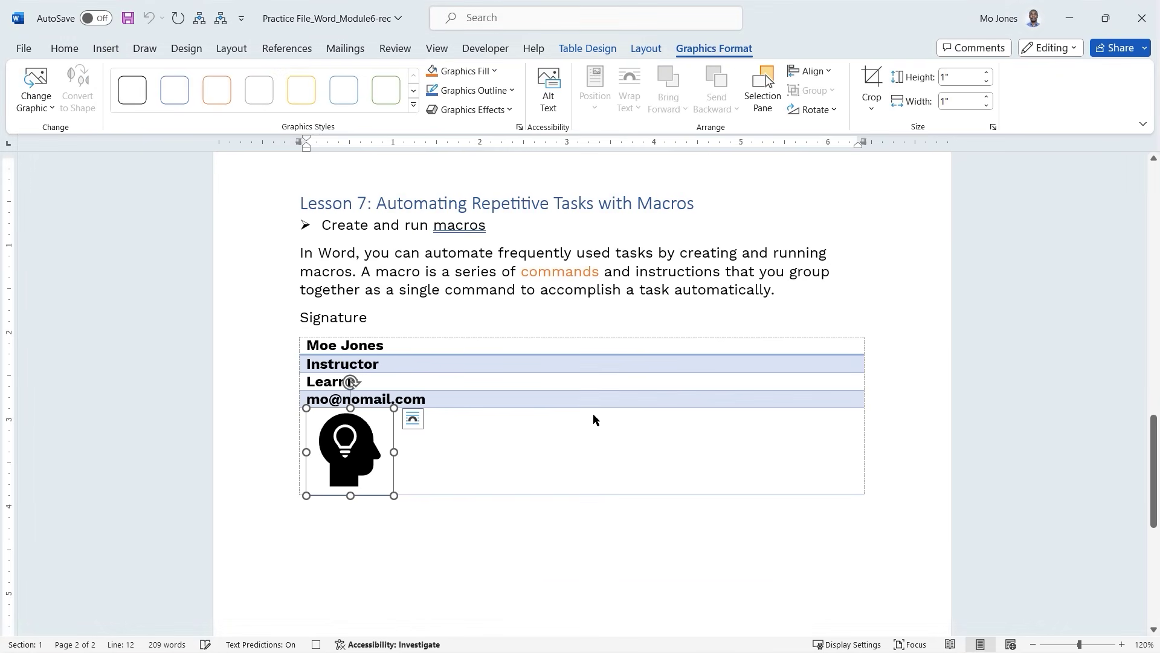
left_click_drag(361, 441, 760, 377)
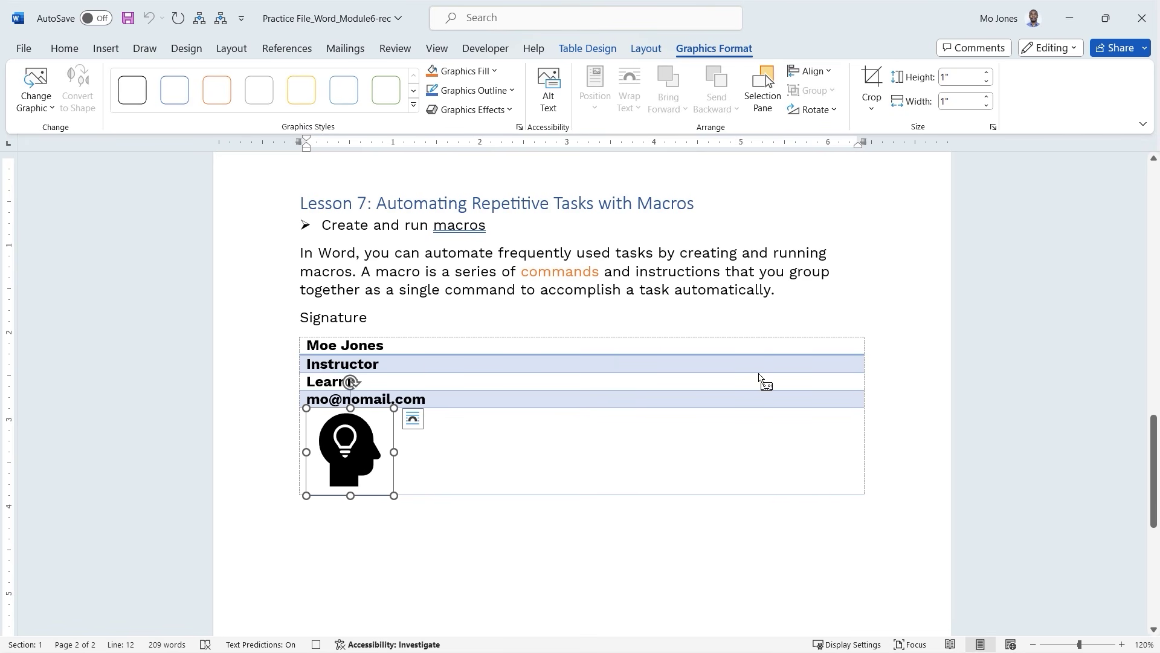
AutoFit the signature table to its contents.
left_click(647, 49)
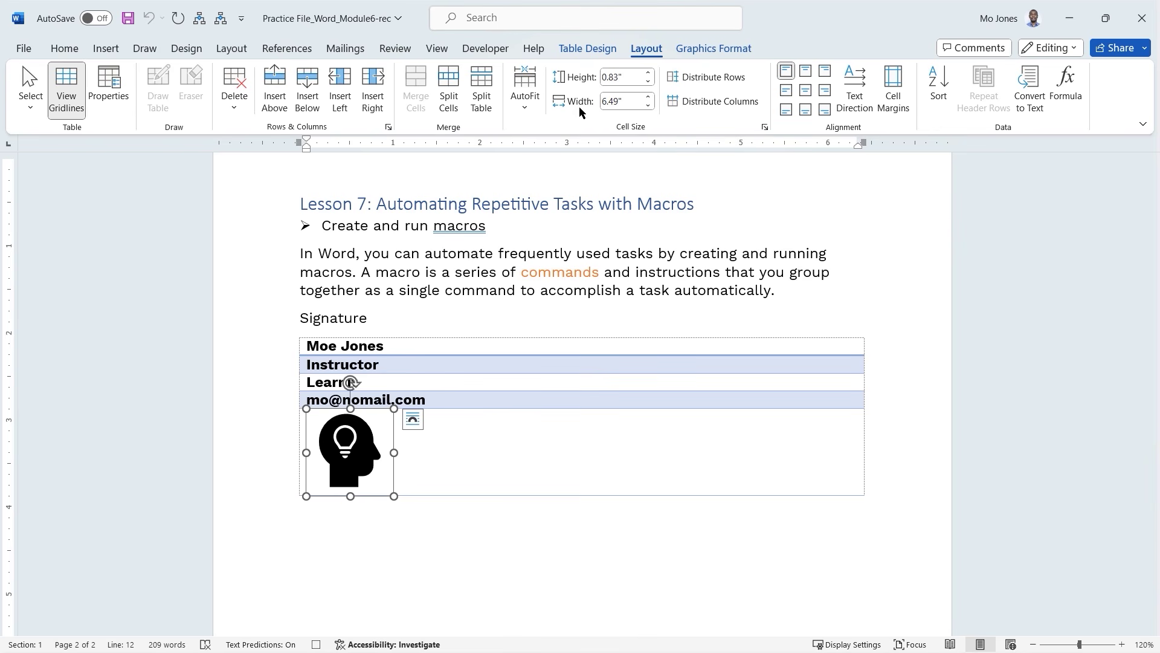
left_click(528, 108)
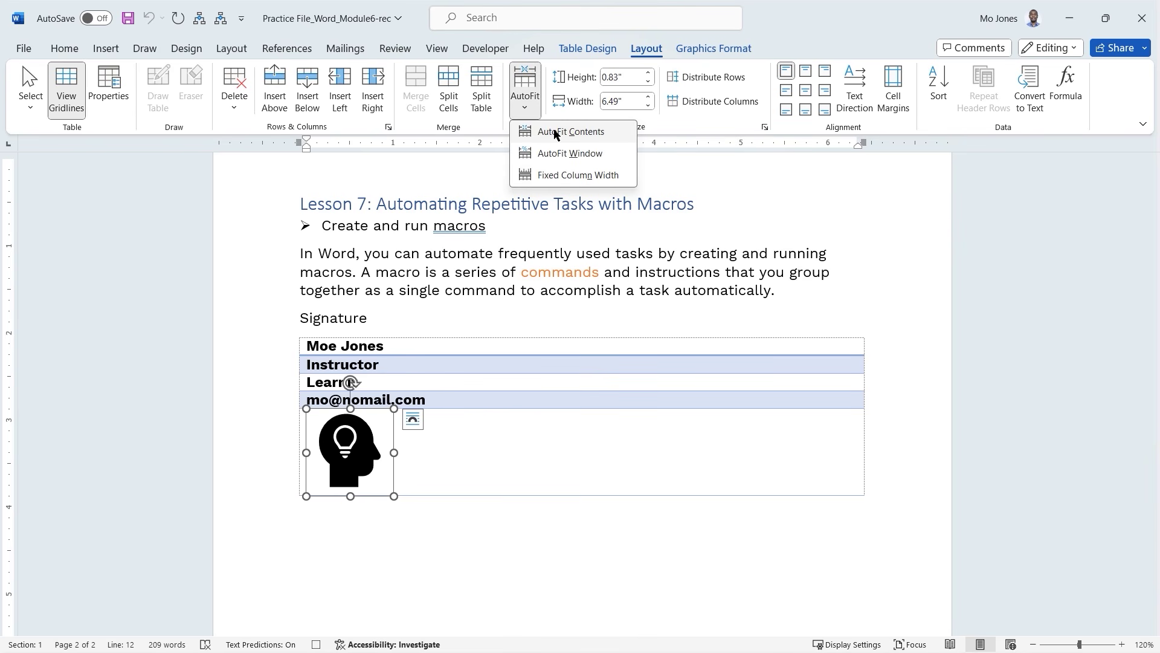
left_click(556, 134)
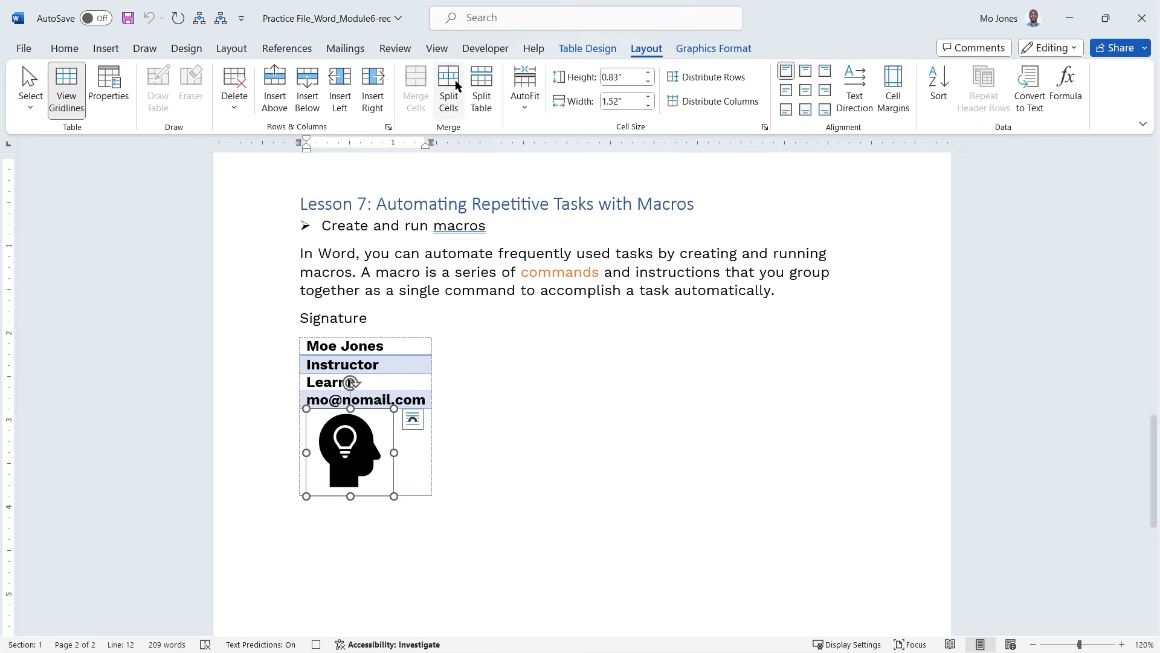
Stop recording the Signature macro and return to the document text.
left_click(484, 54)
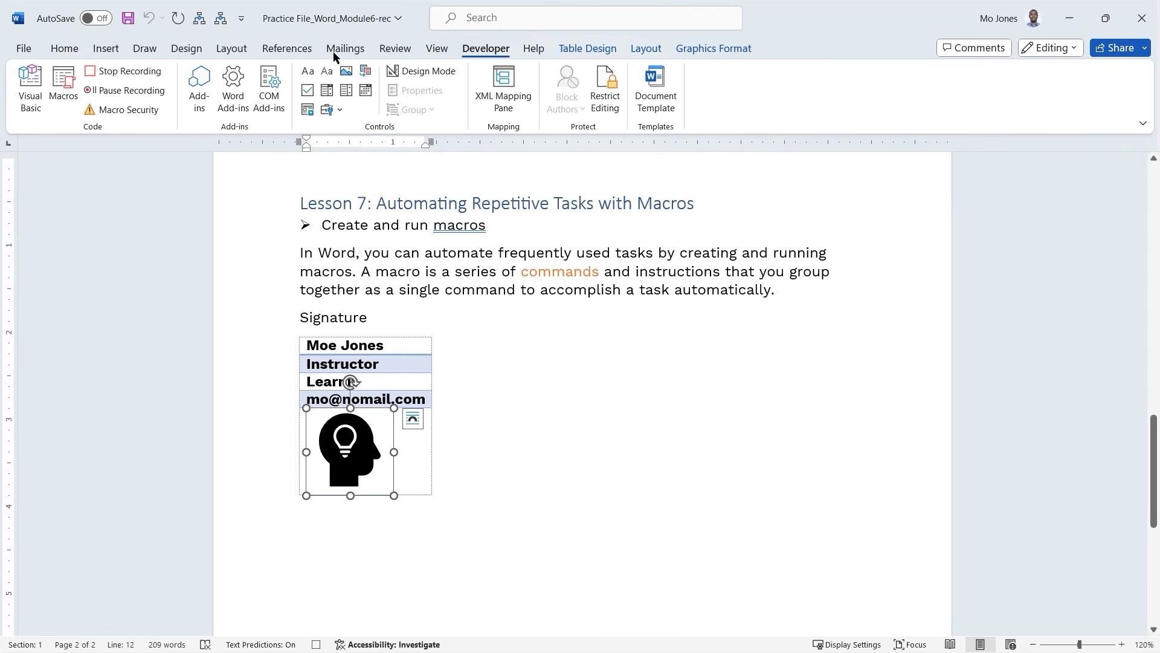
left_click(124, 74)
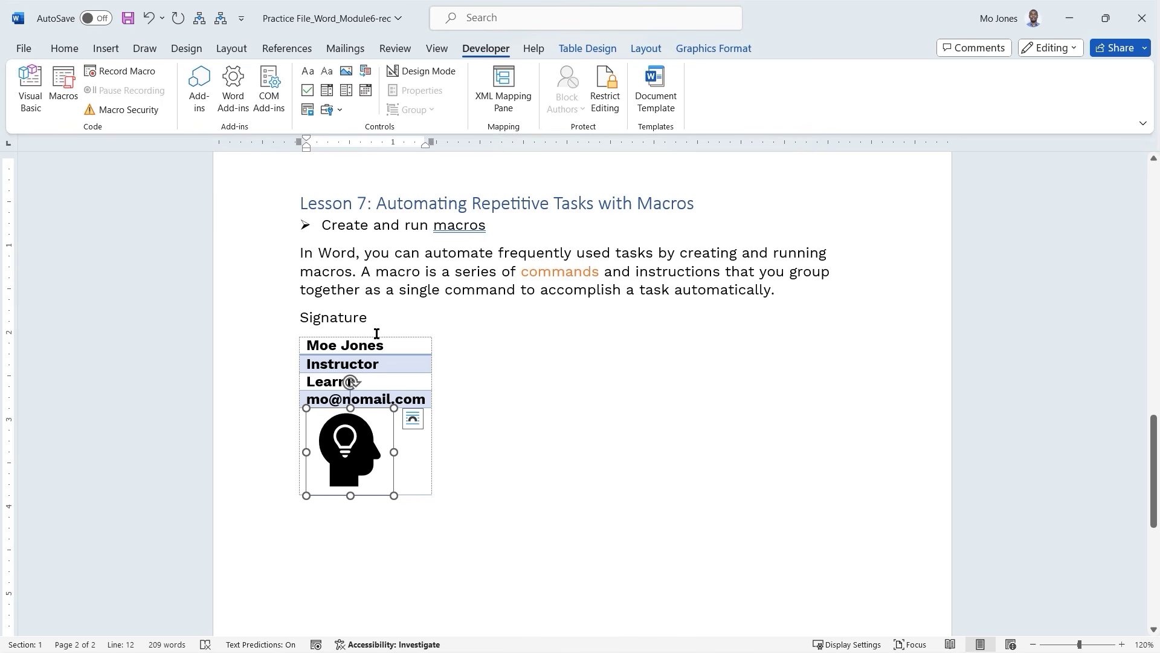
left_click(477, 362)
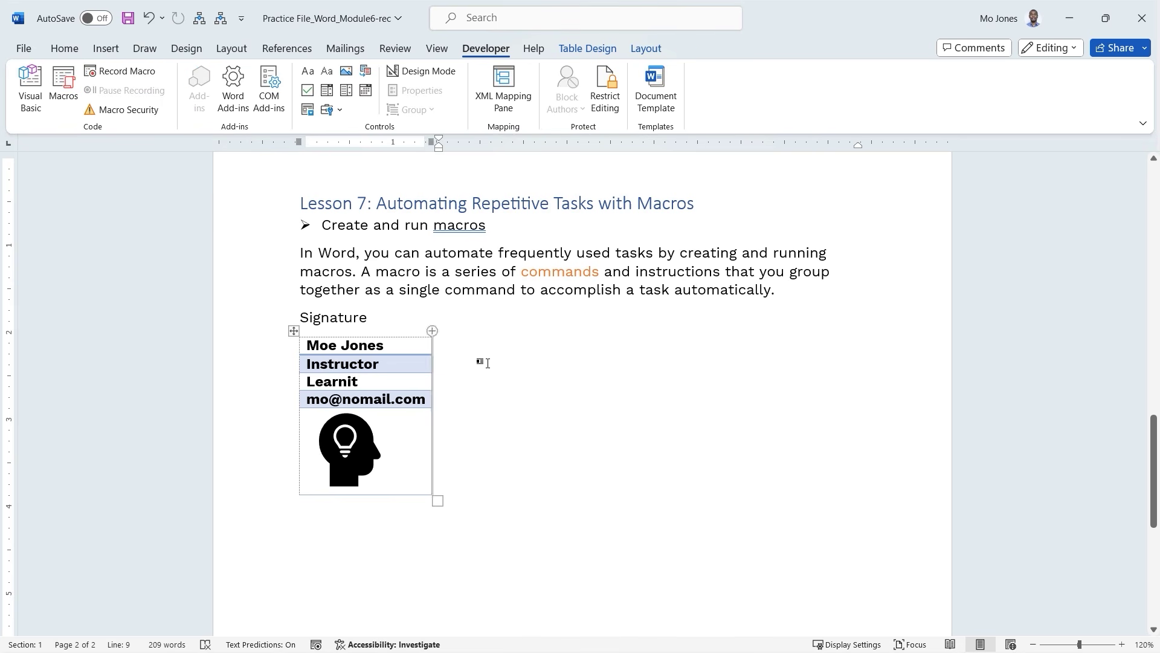
Run the Signature macro with Ctrl+Shift+S below the table and inspect both resulting tables.
scroll(481, 400, "down", 1)
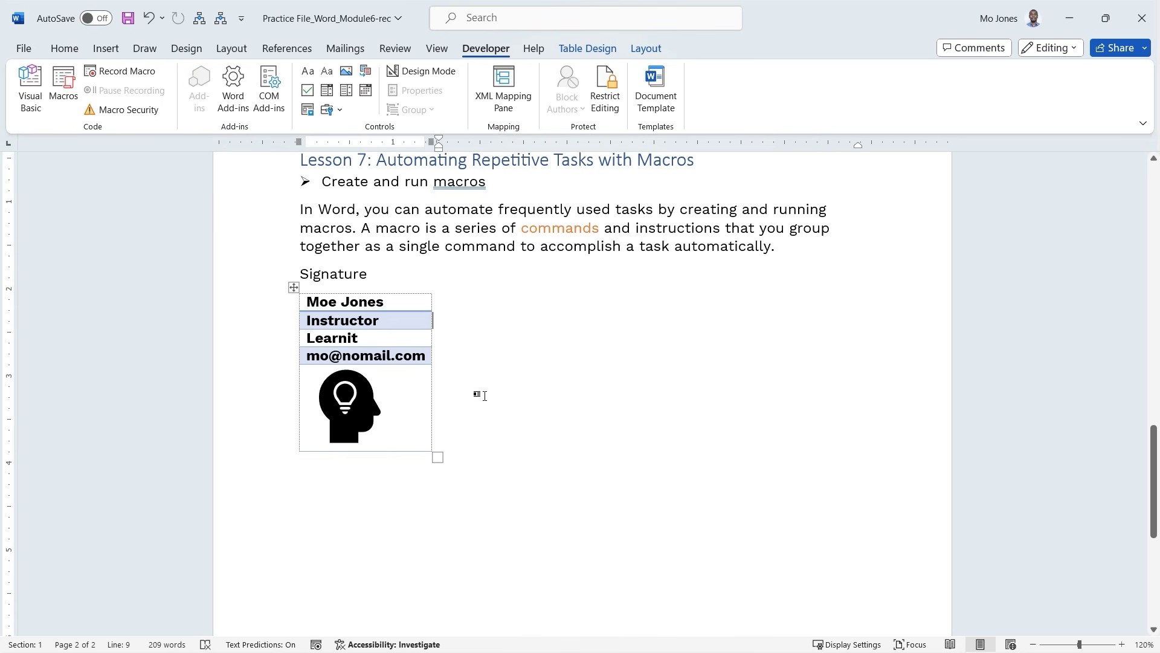
key("Down")
key("Down")
key("Down")
key("Down")
key("Down")
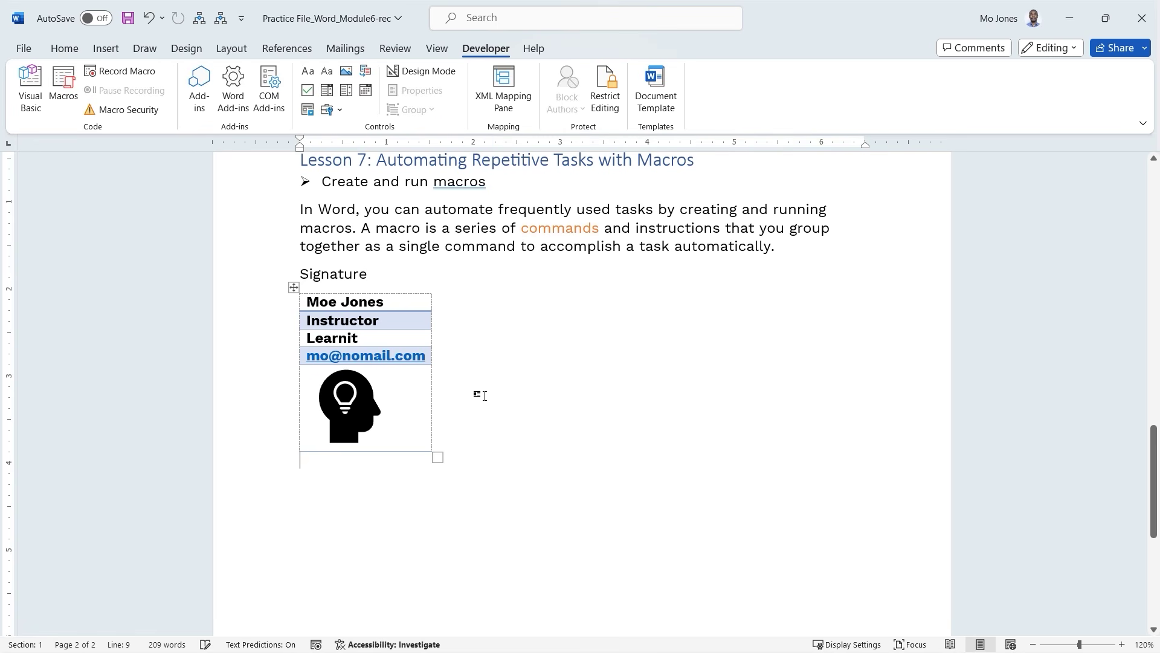
scroll(481, 362, "down", 1)
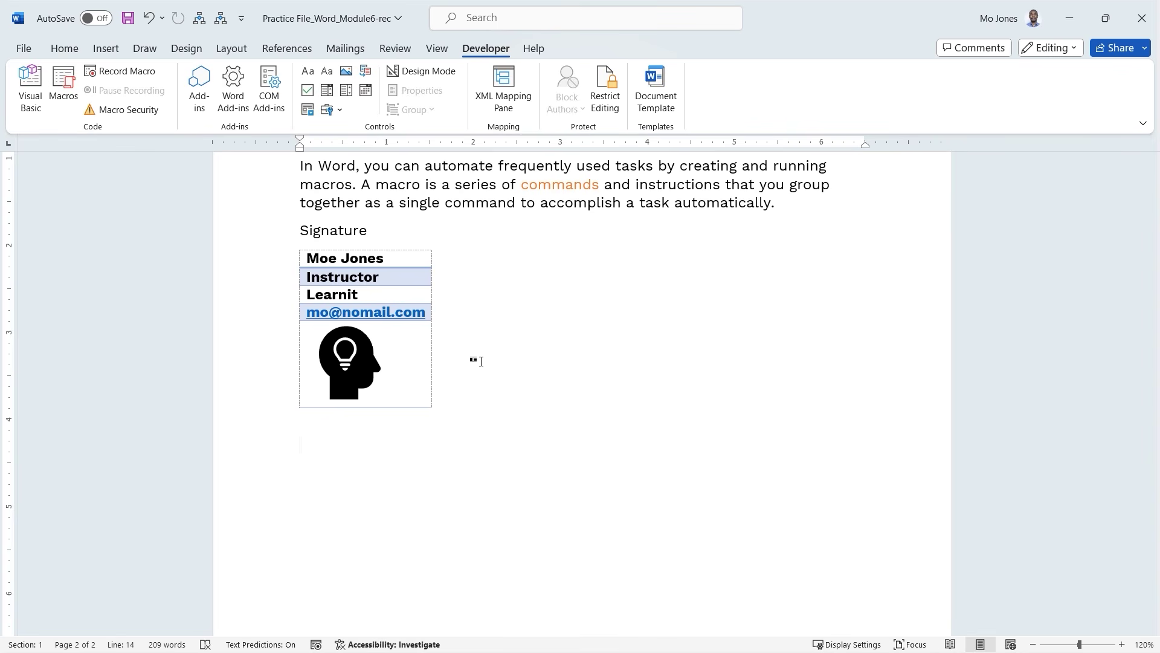
key("ctrl+shift+s")
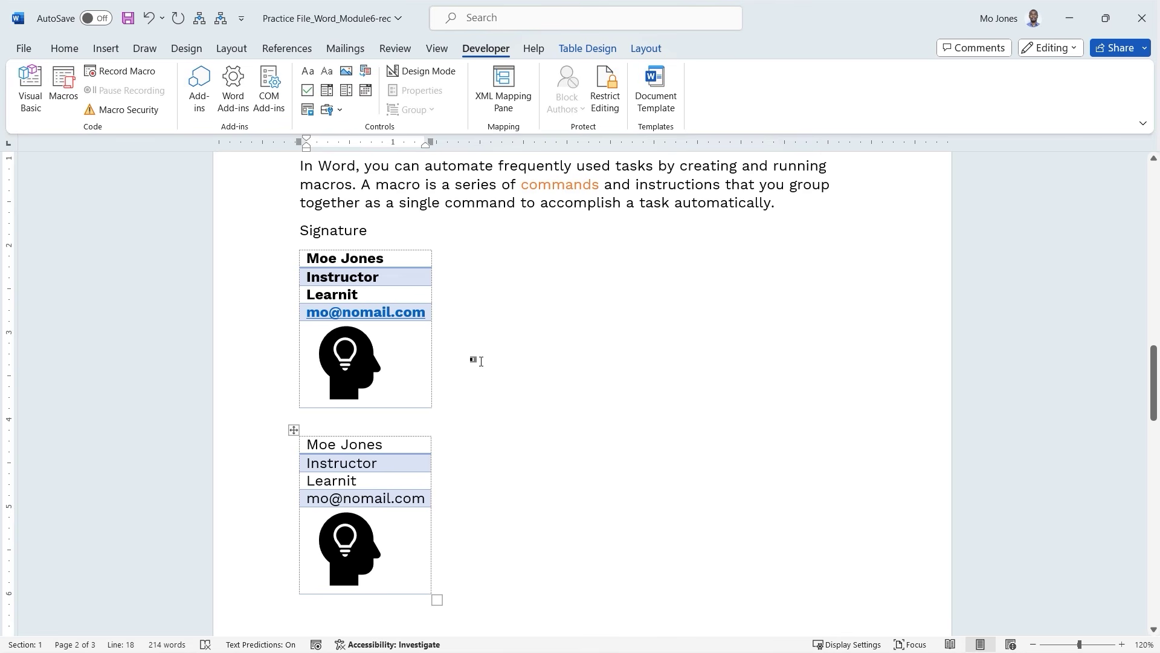
scroll(474, 336, "down", 2)
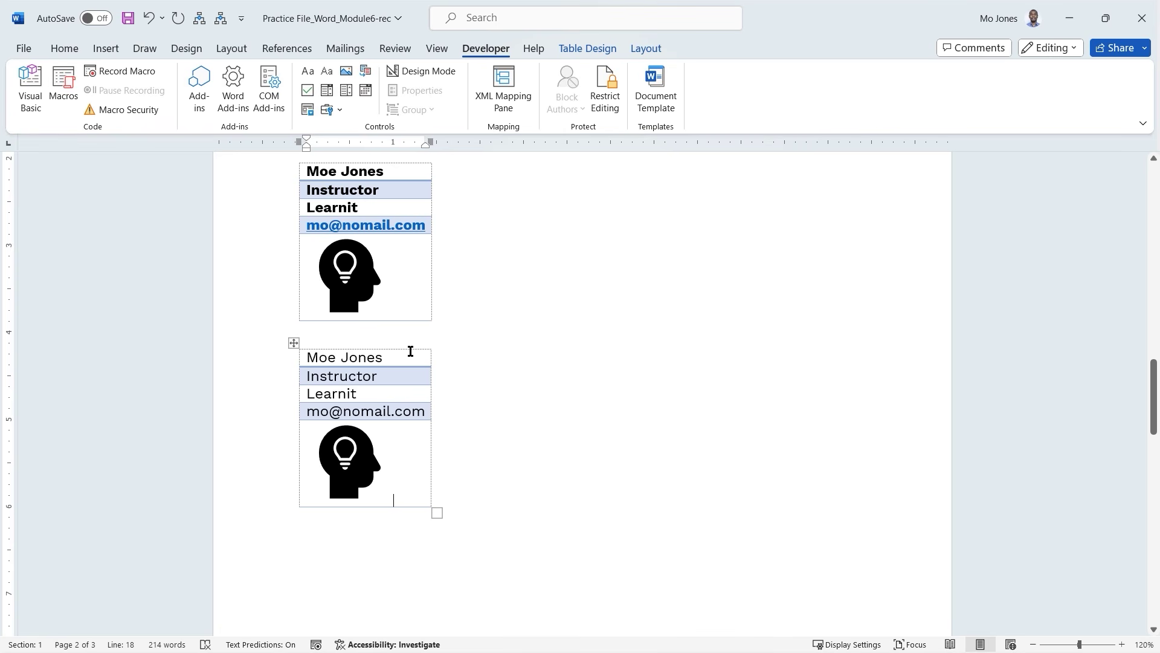
left_click(479, 391)
left_click(434, 242)
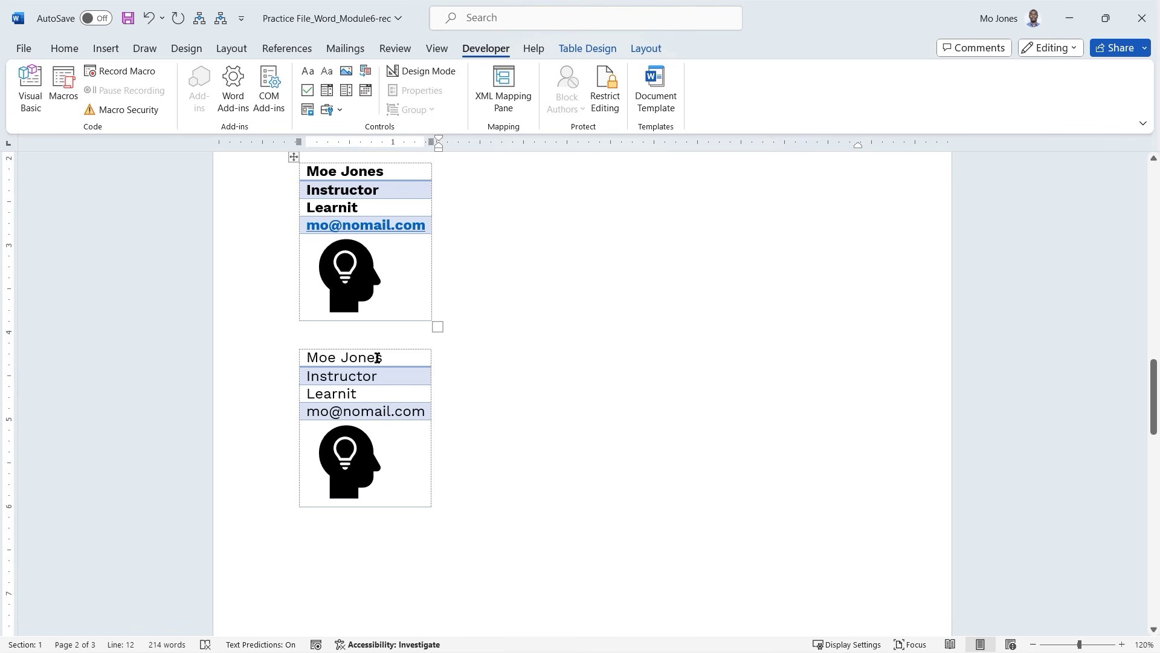
scroll(512, 396, "up", 1)
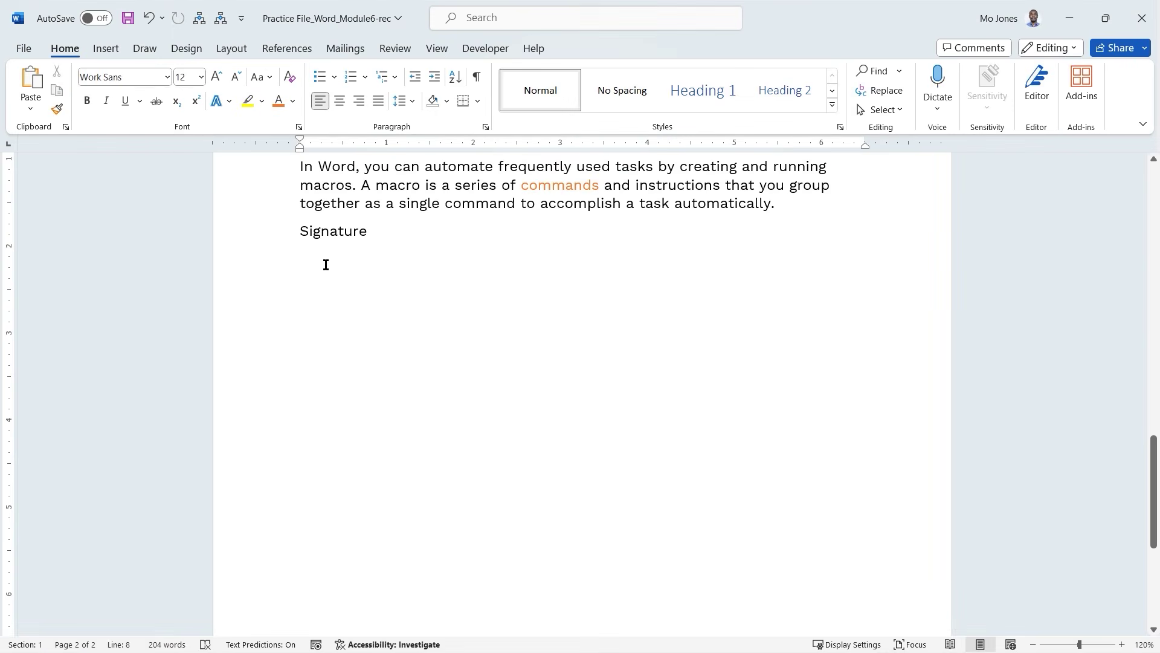
Delete the word Signature and insert a 5x5 table headed ID, Cat, Make, model, price.
double_click(334, 231)
key("Delete")
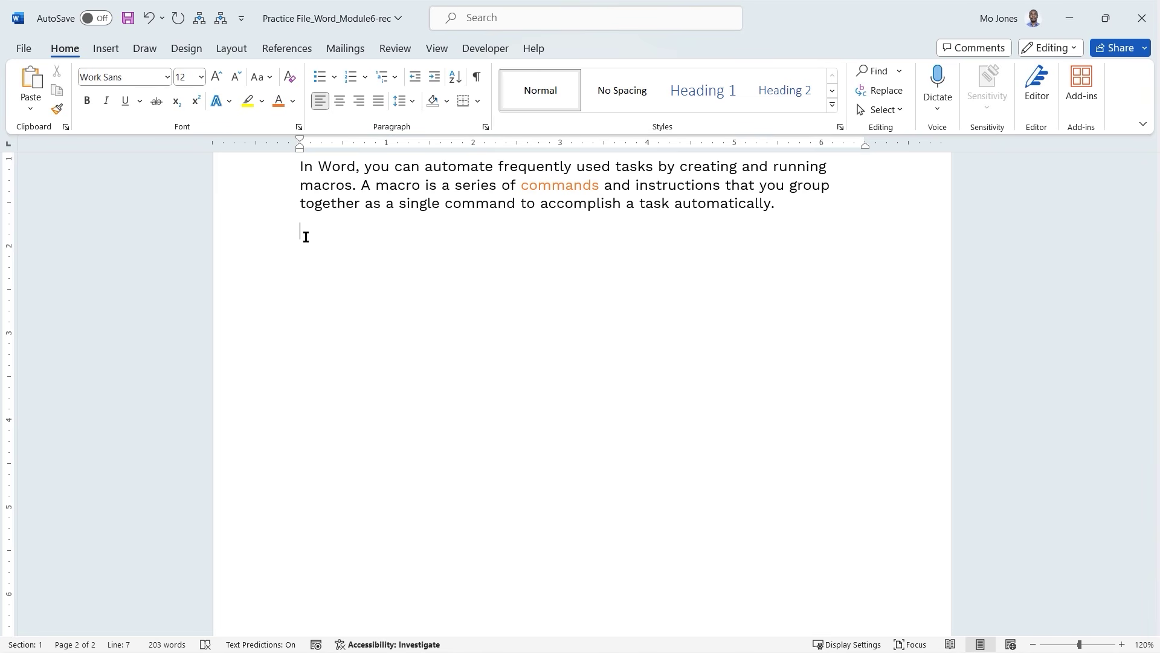
left_click(107, 52)
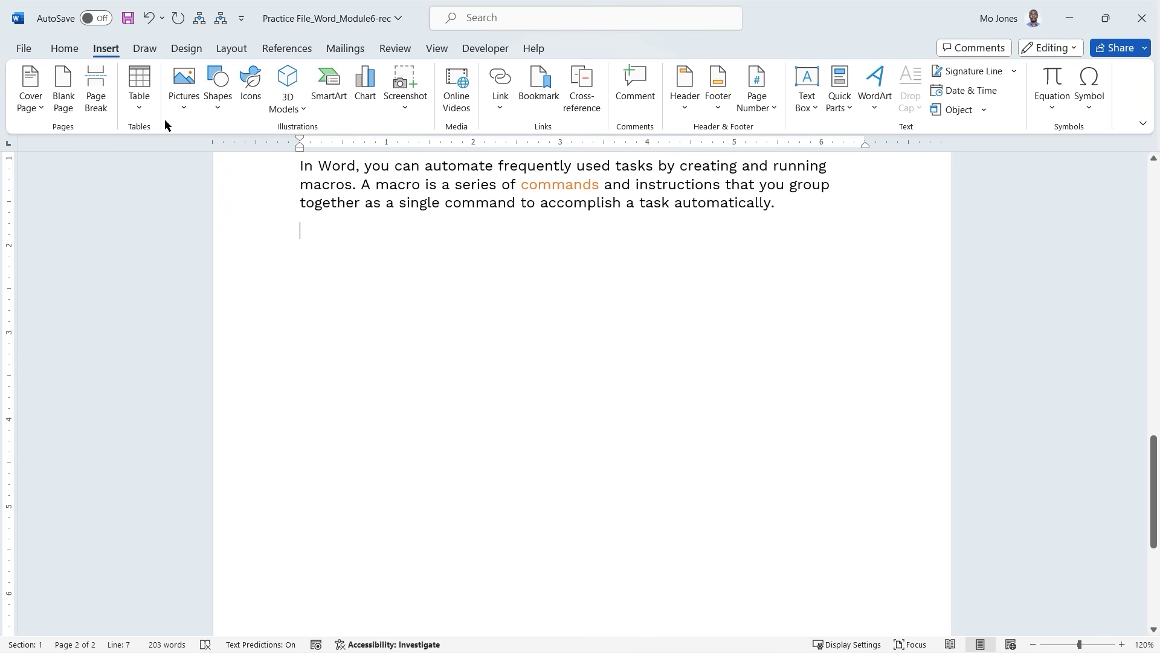
left_click(140, 106)
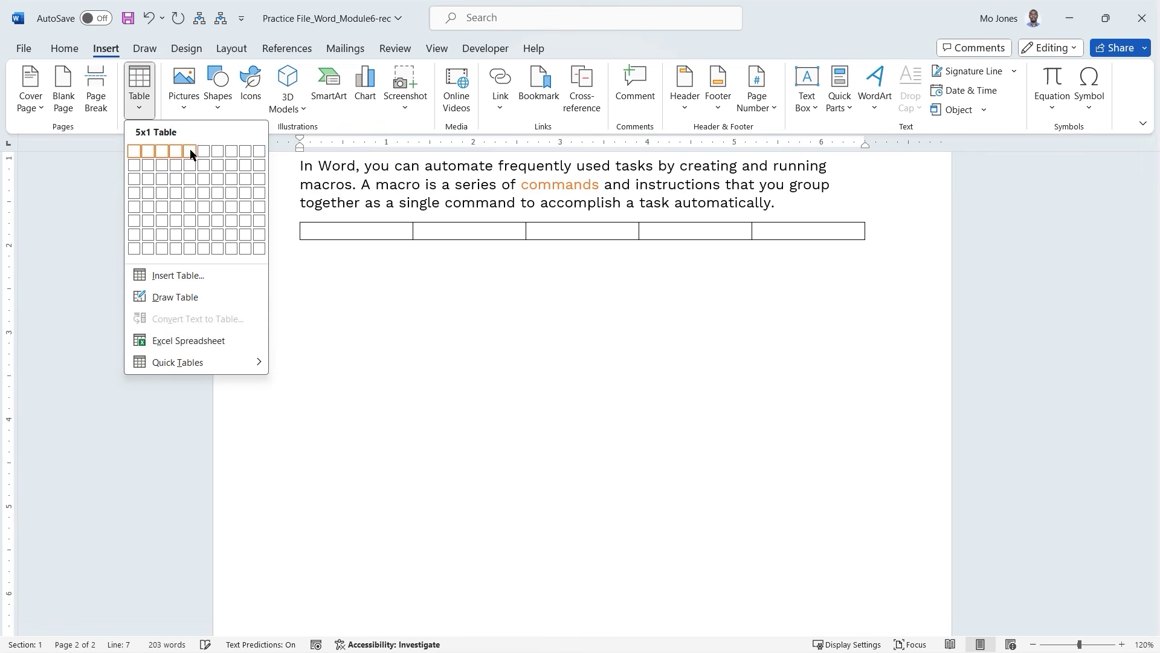
left_click(191, 204)
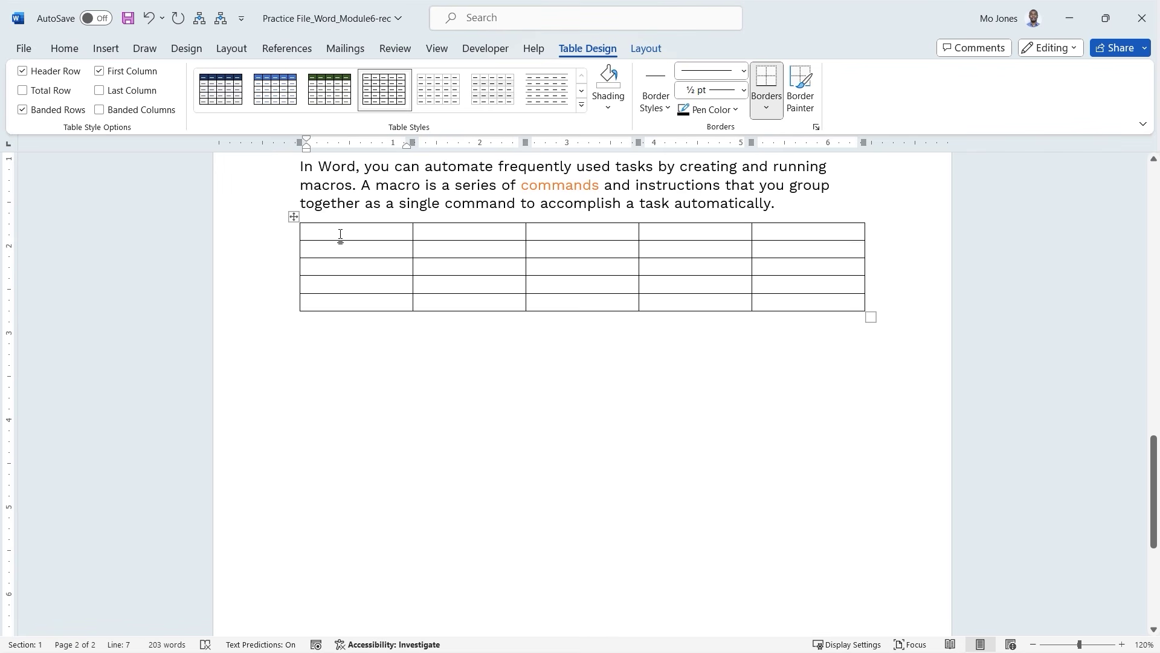
type("ID")
key("Tab")
type("Cat")
key("Tab")
type("Make")
key("Tab")
type("model")
key("Tab")
type("price")
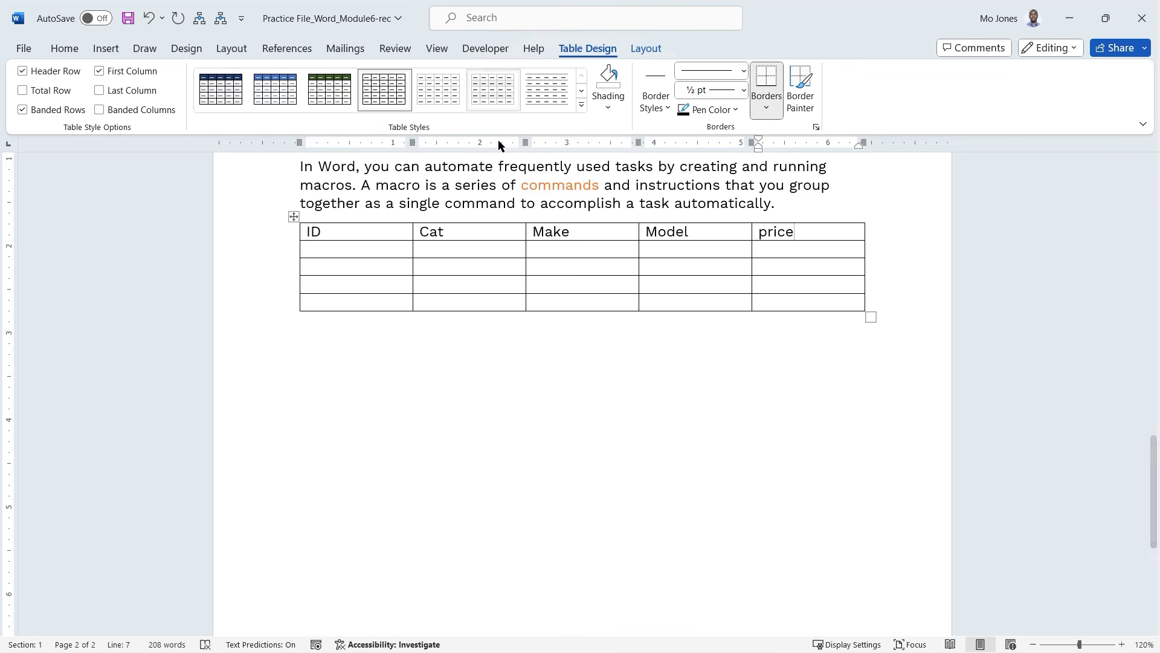
key("Tab")
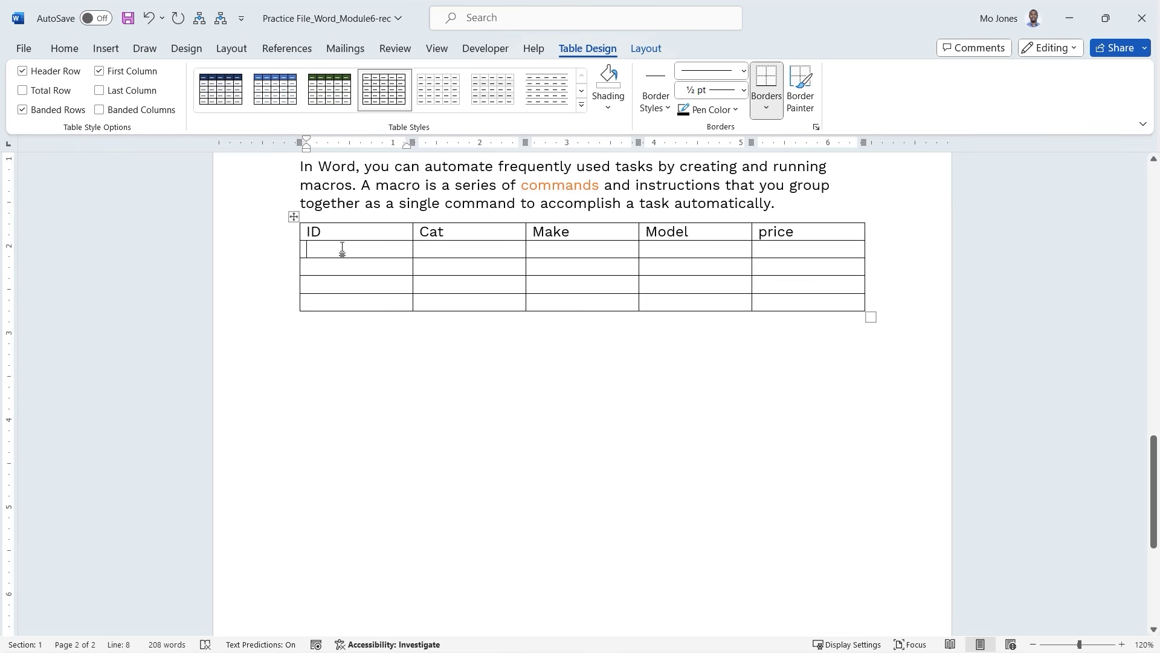
Delete the entire trial table.
left_click(294, 219)
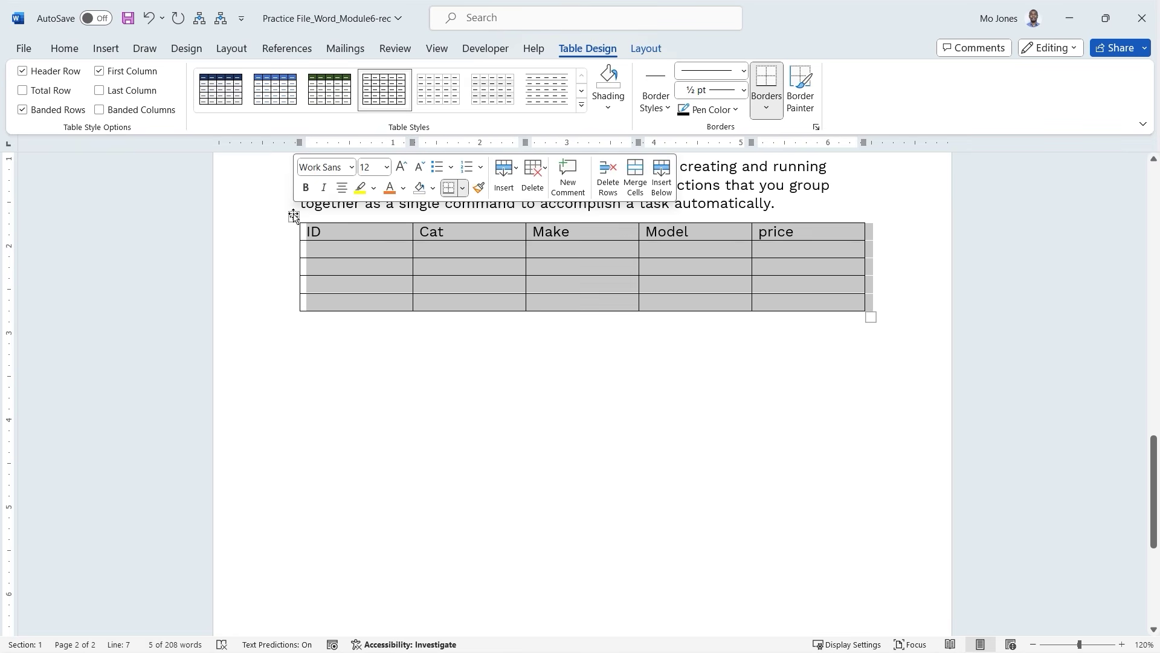
left_click(647, 49)
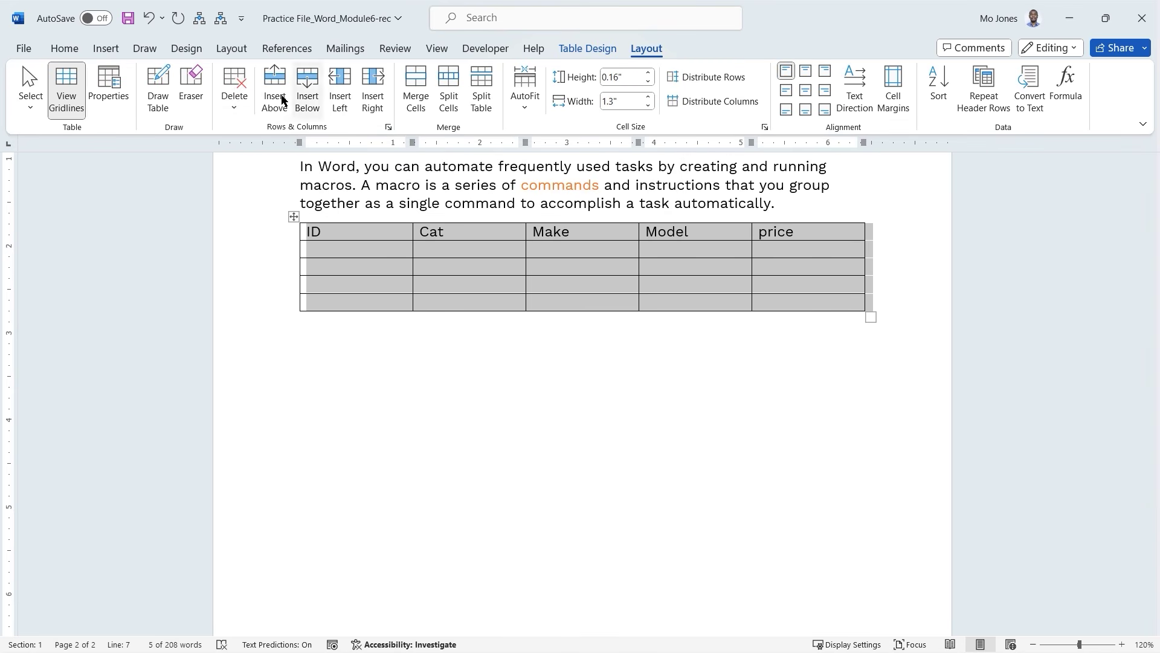
left_click(235, 109)
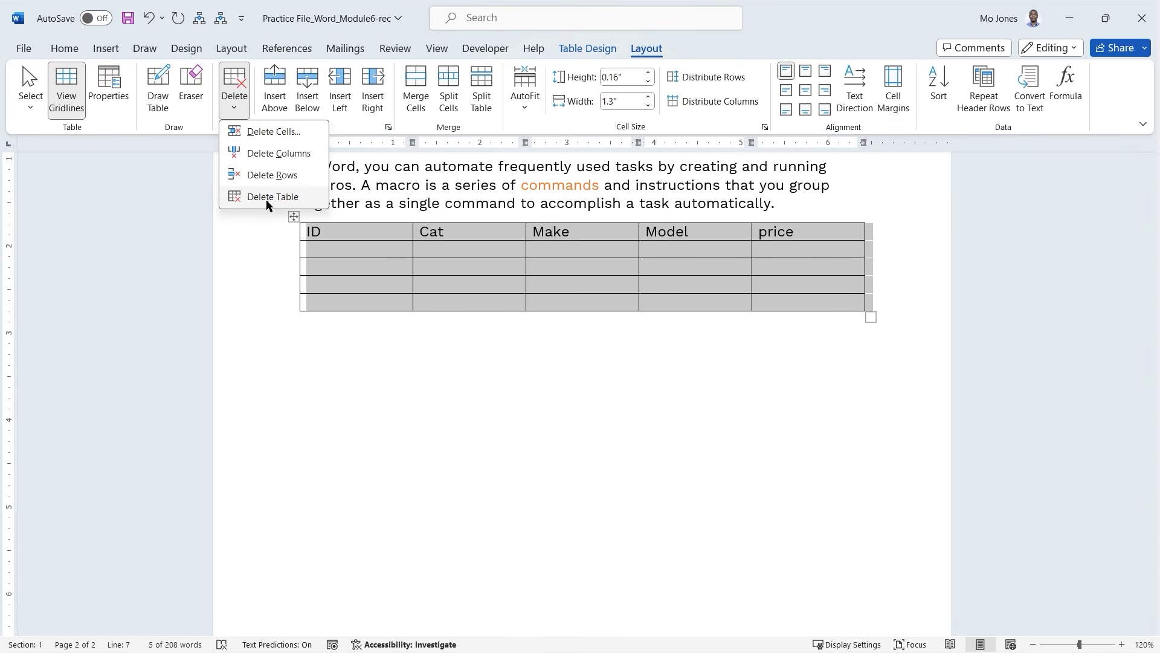
left_click(269, 194)
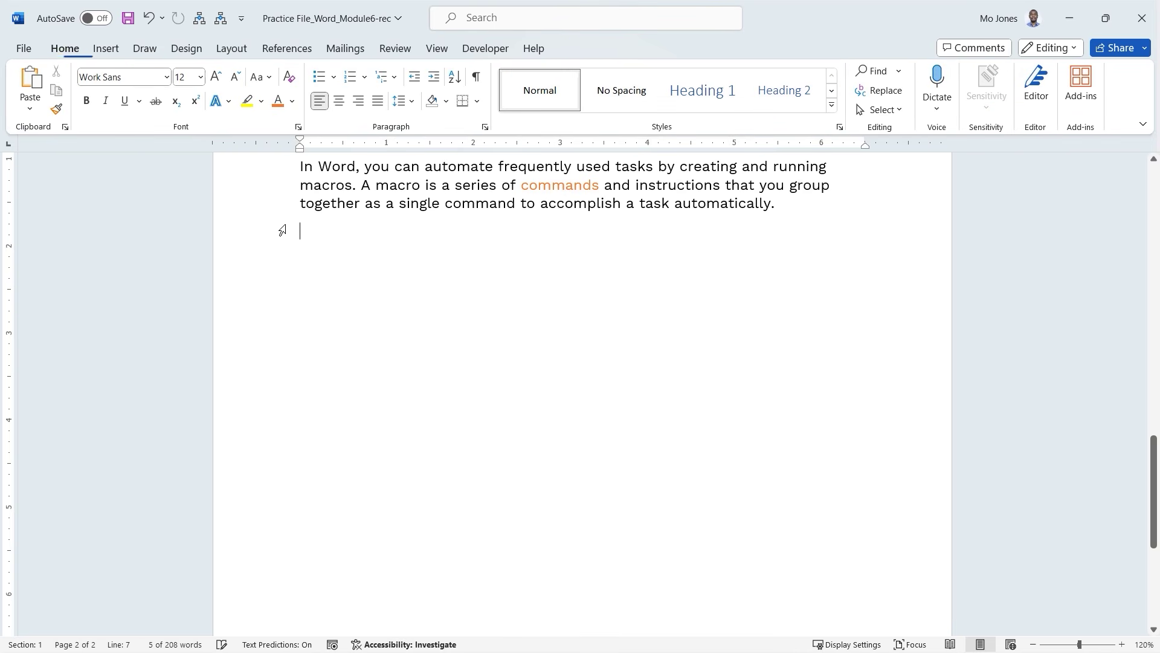
Start a new macro named InvTable, stored in the Practice File_Word_Module6-rec document.
left_click(485, 48)
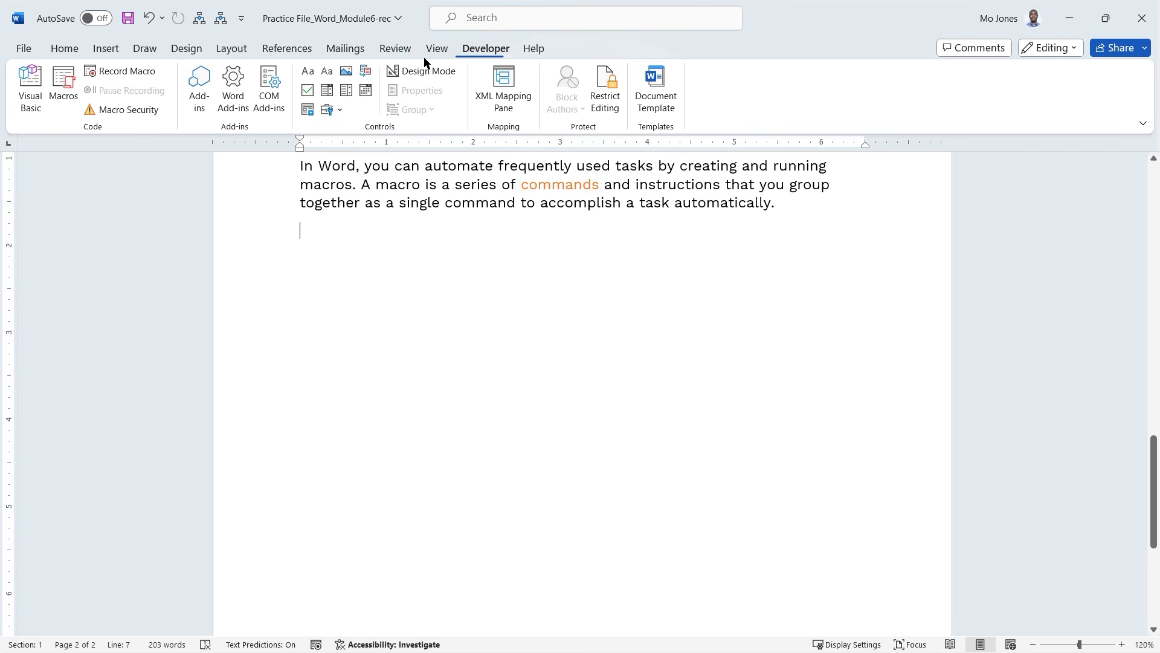
left_click(125, 72)
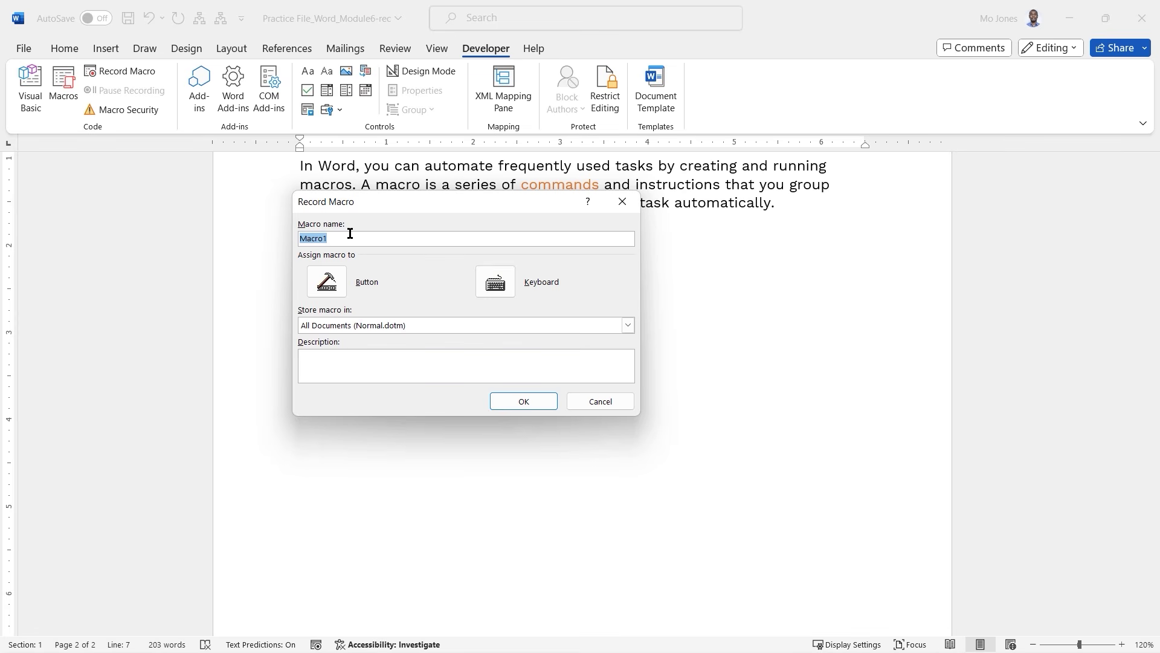
key("BackSpace")
type("InvTable")
left_click(366, 330)
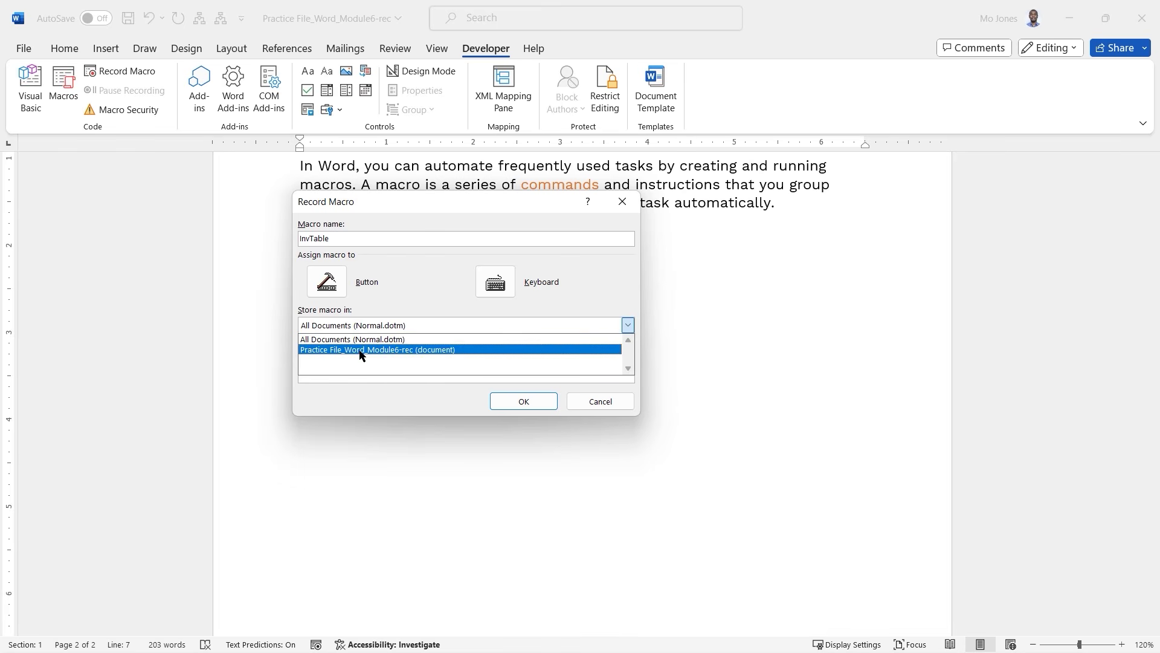
left_click(360, 350)
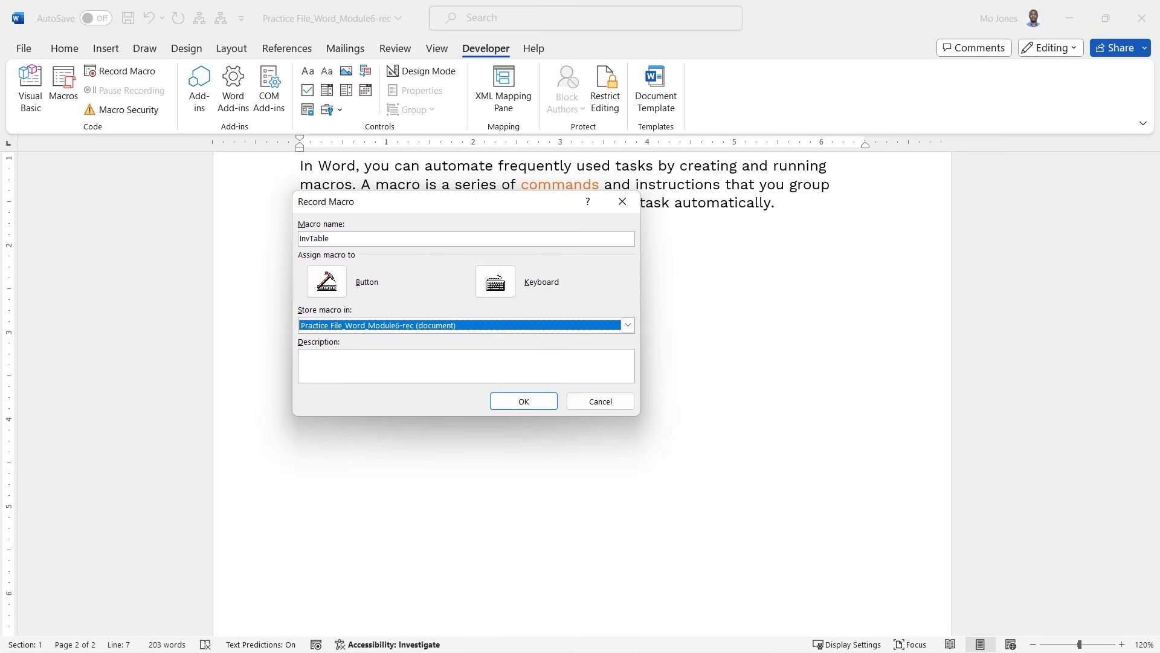
Give the InvTable macro the description 'Table template for inventory'.
left_click_drag(299, 258, 385, 305)
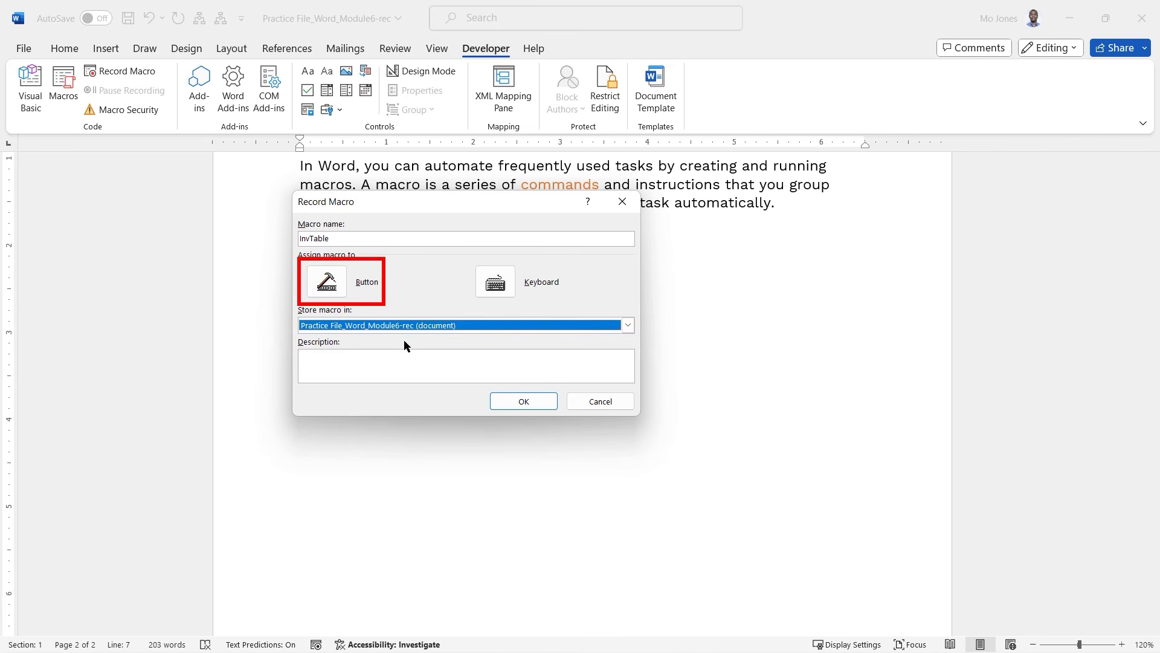
left_click(386, 363)
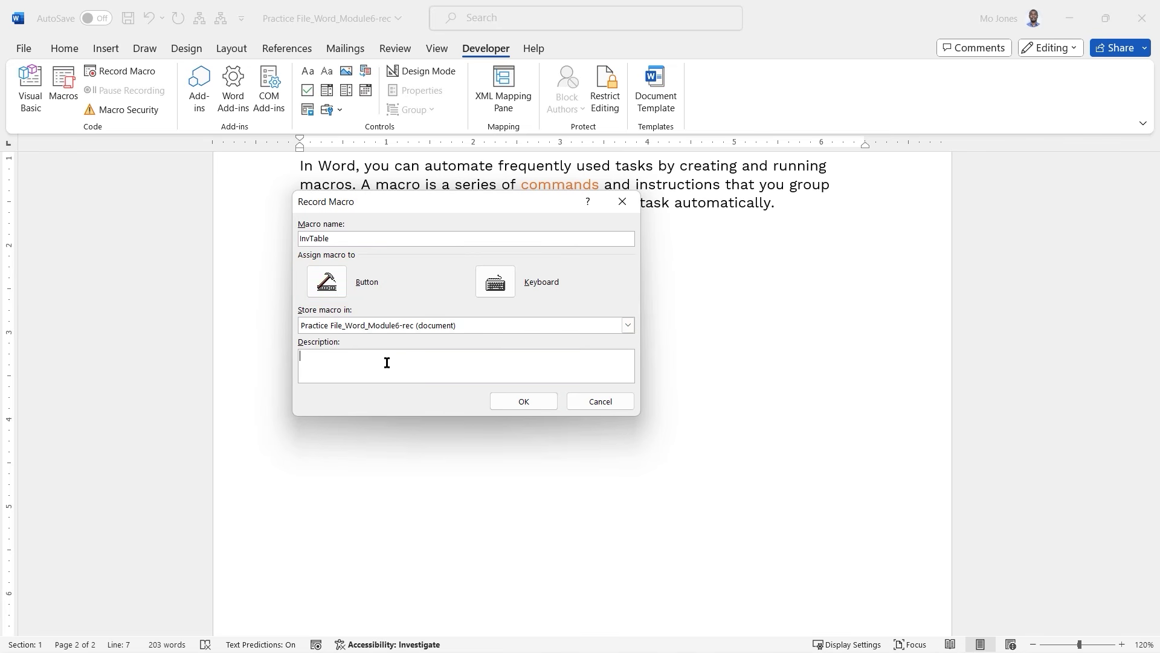
type("Table template for inventory")
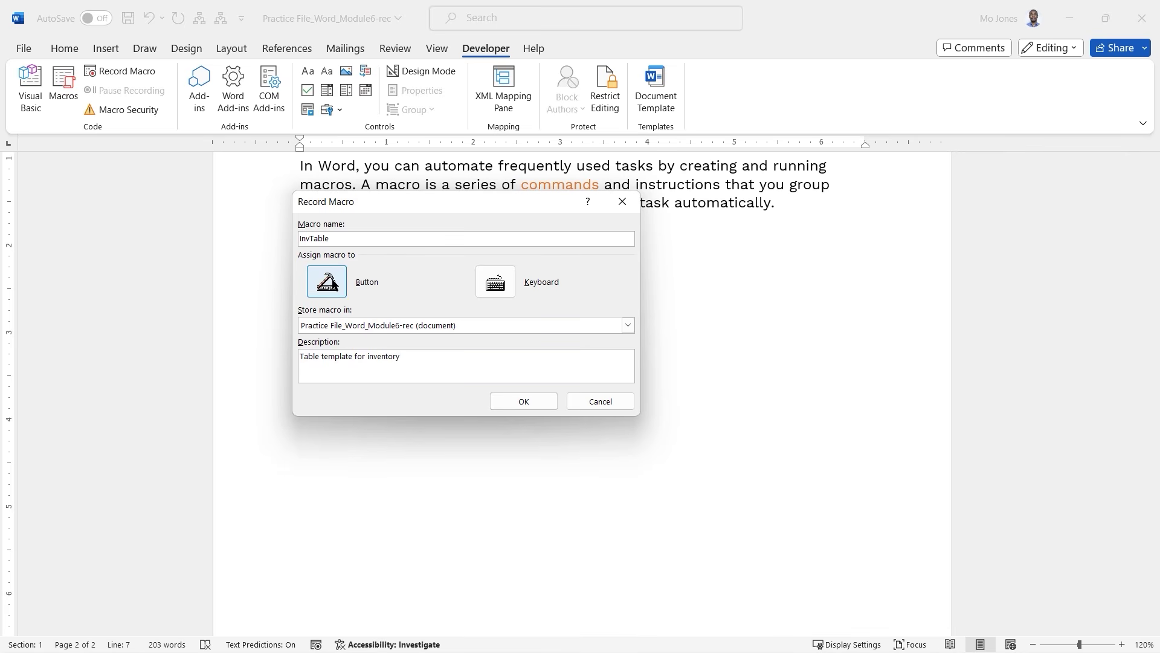
key("ctrl+2")
left_click_drag(369, 239, 431, 222)
left_click_drag(495, 325, 554, 296)
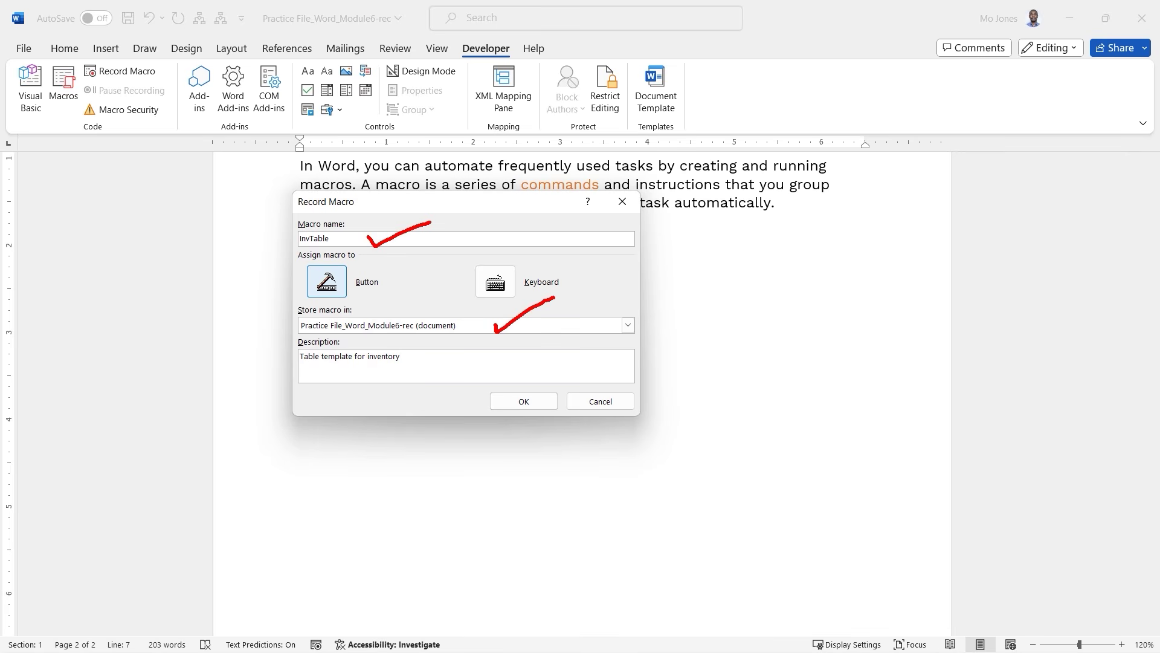
left_click_drag(436, 359, 487, 348)
key("Escape")
Add Project.NewMacros.InvTable to the Quick Access Toolbar commands.
left_click(327, 281)
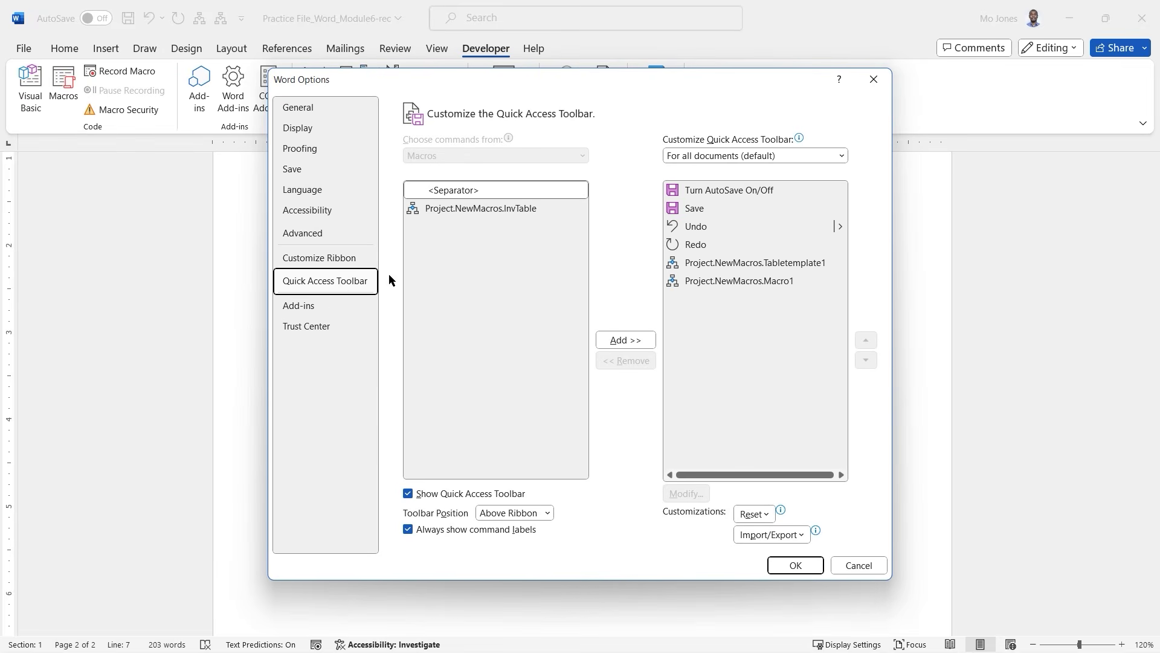
left_click(482, 210)
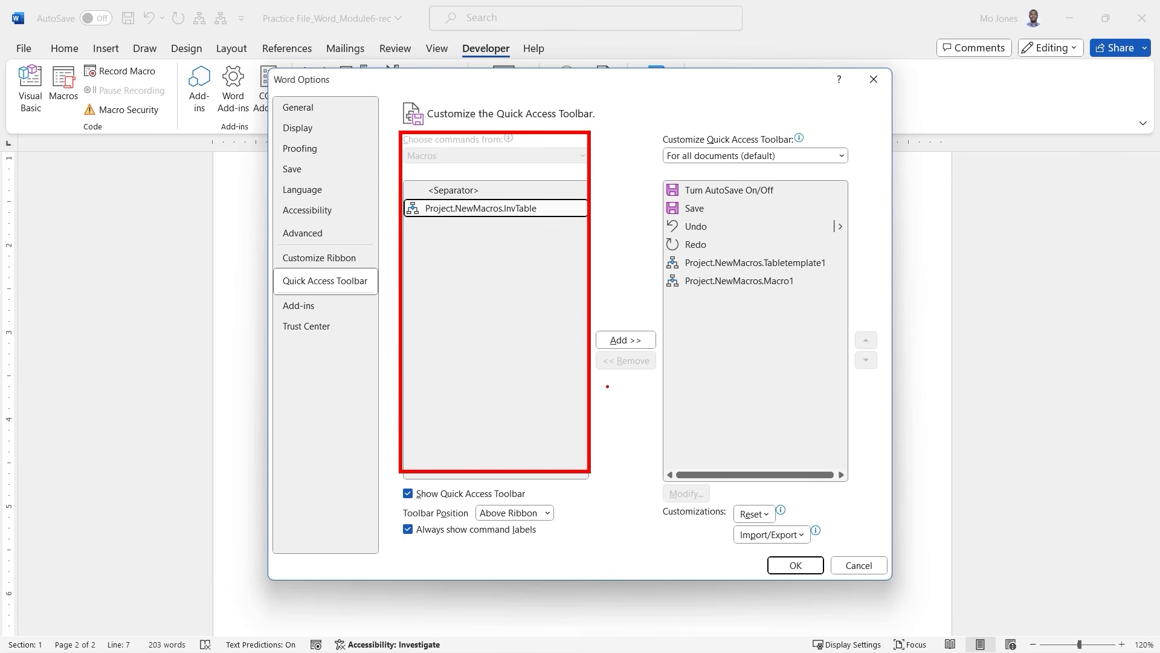
mouse_move(555, 211)
left_mouse_down()
mouse_move(636, 326)
mouse_move(670, 302)
mouse_move(680, 322)
left_mouse_up()
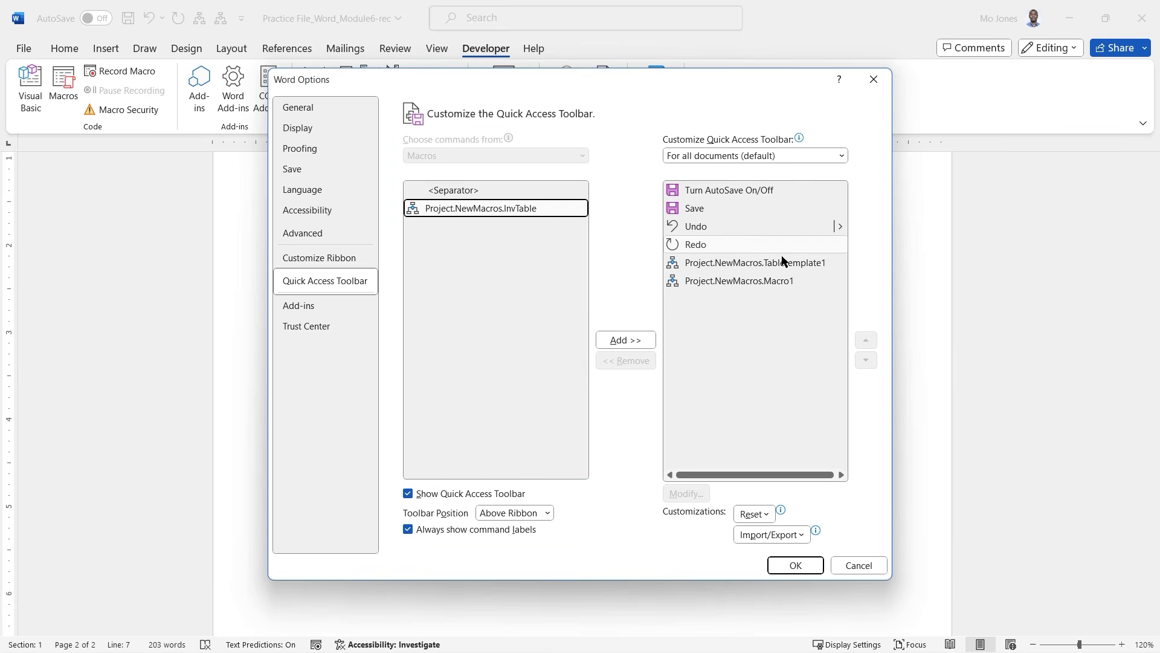
left_click(759, 264)
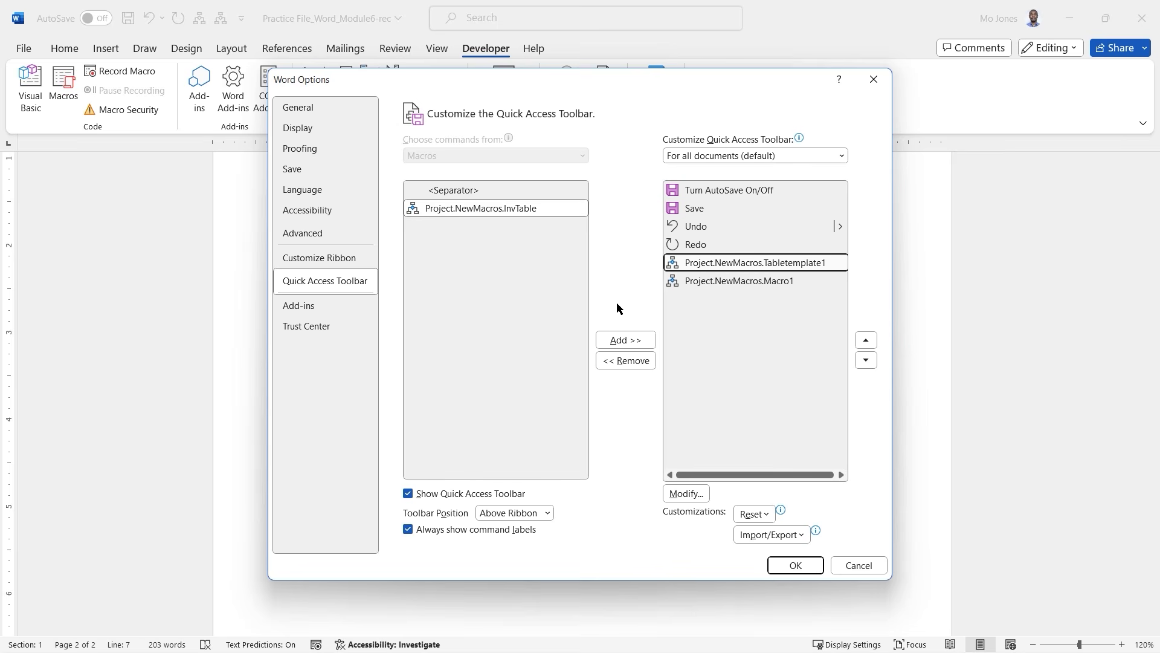
left_click(491, 214)
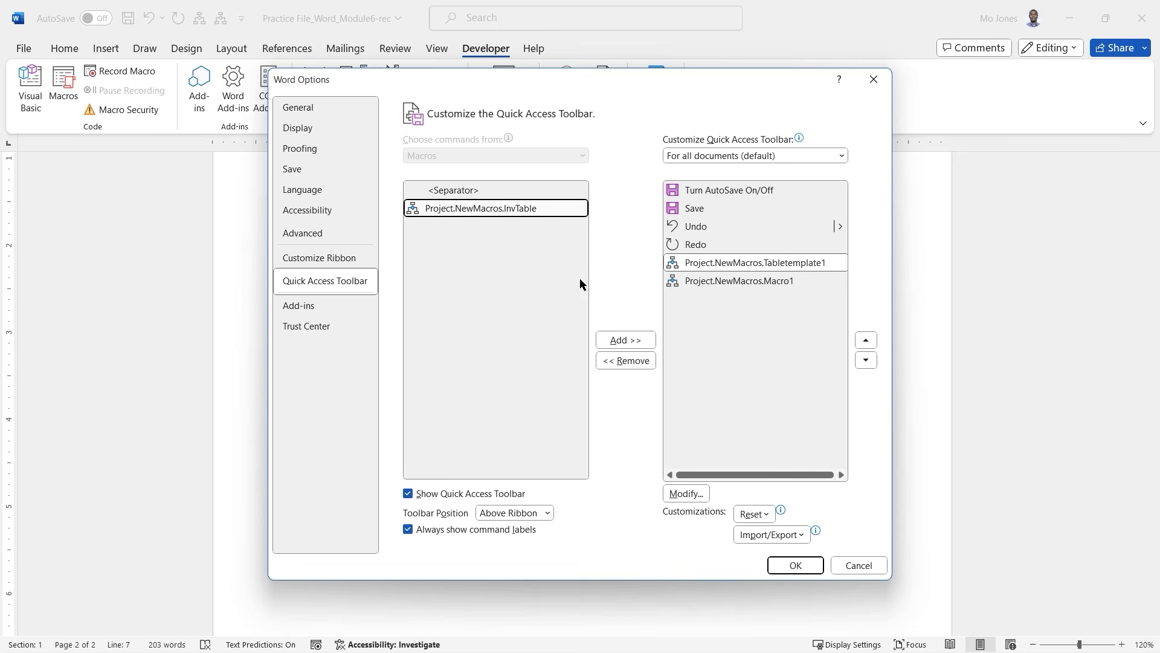
left_click(627, 340)
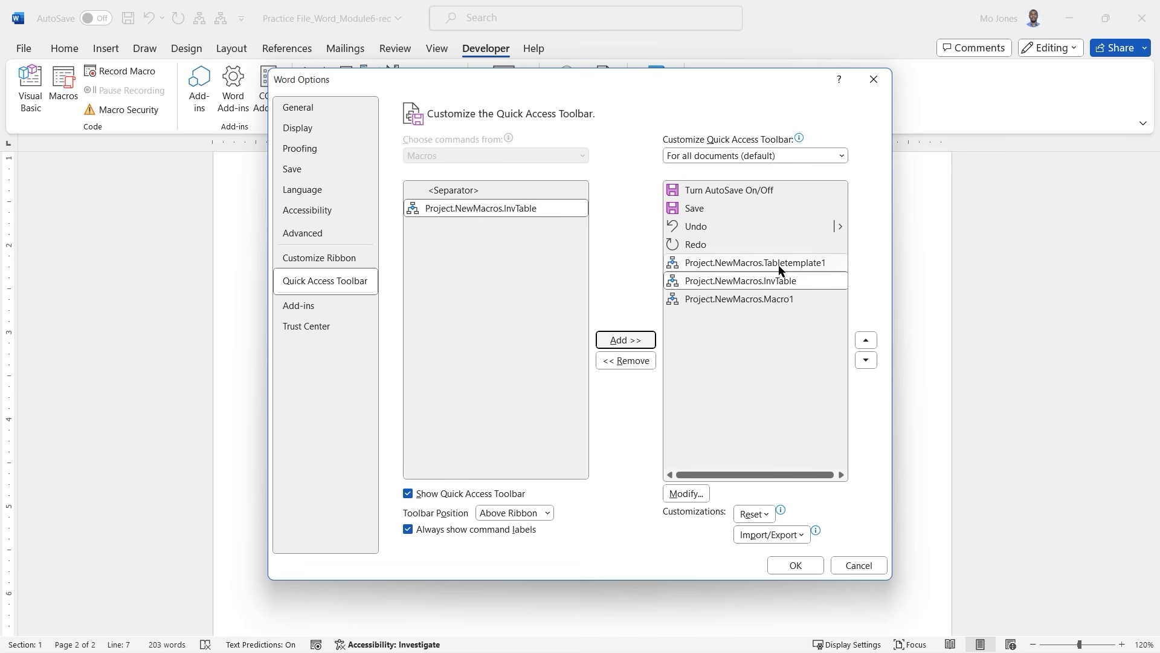
Confirm the toolbar change to begin recording, then bring up the Insert table-size grid.
left_click(796, 567)
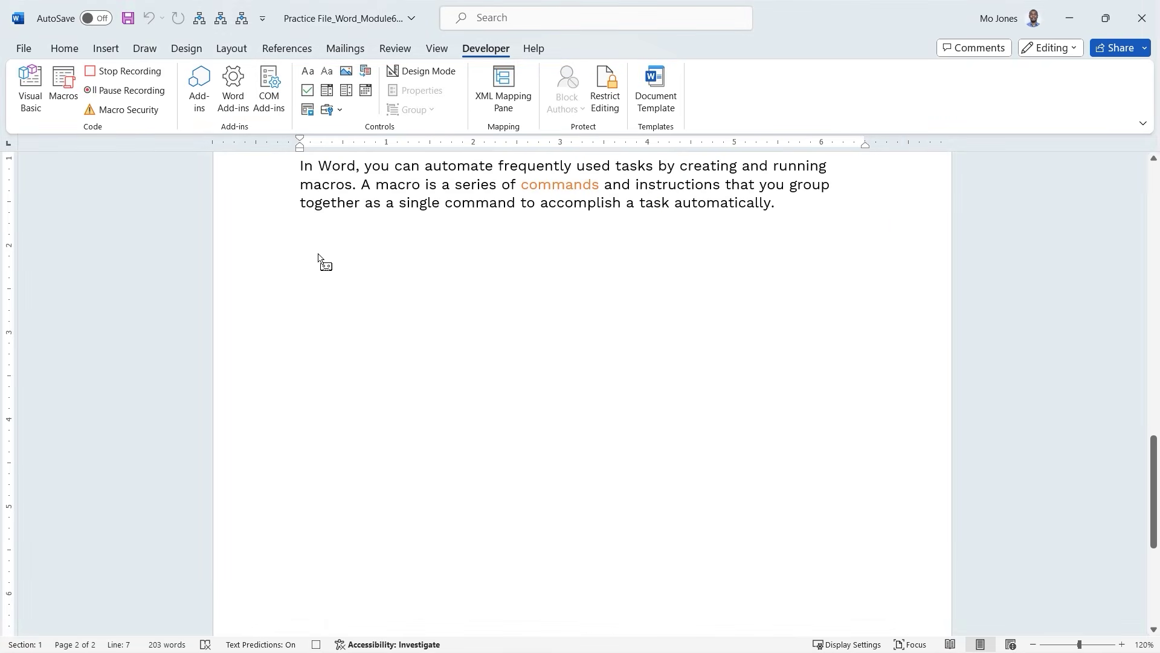
left_click(112, 54)
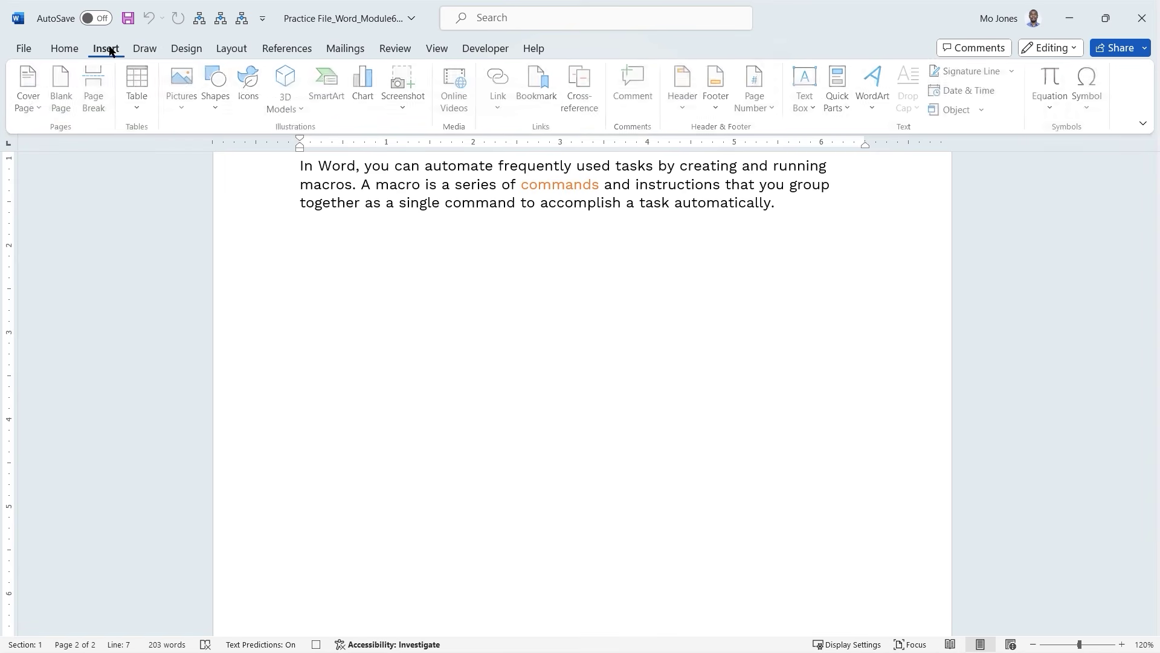
left_click(137, 109)
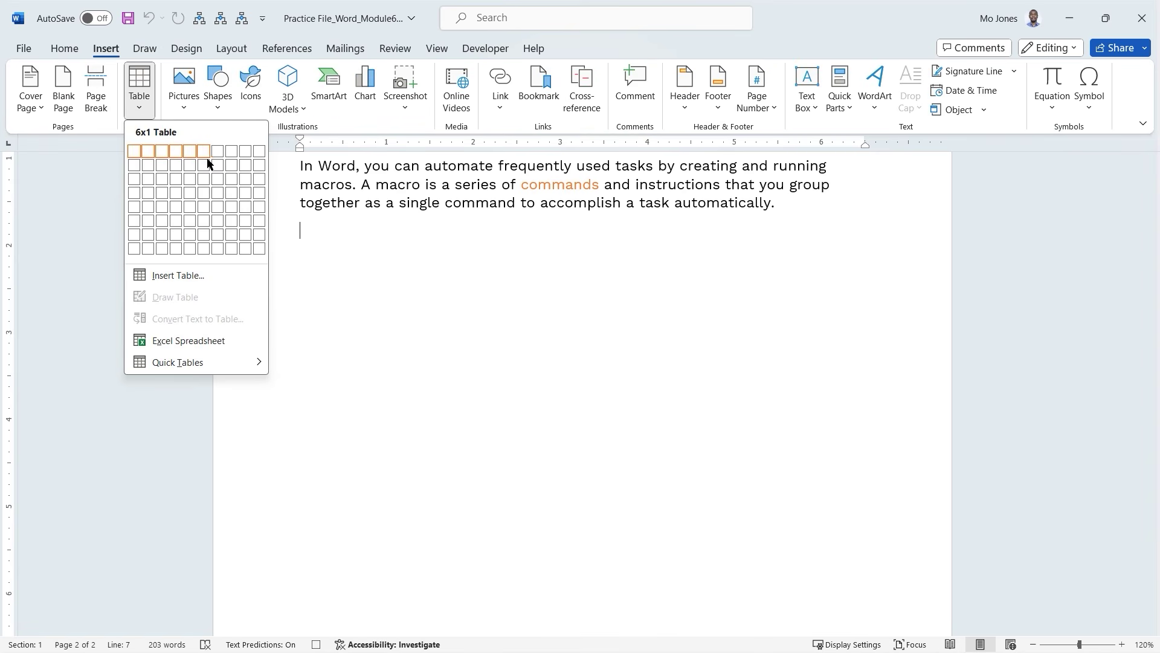
Insert a 6-column, 5-row table styled Grid Table 5 Dark - Accent 1.
left_click(204, 208)
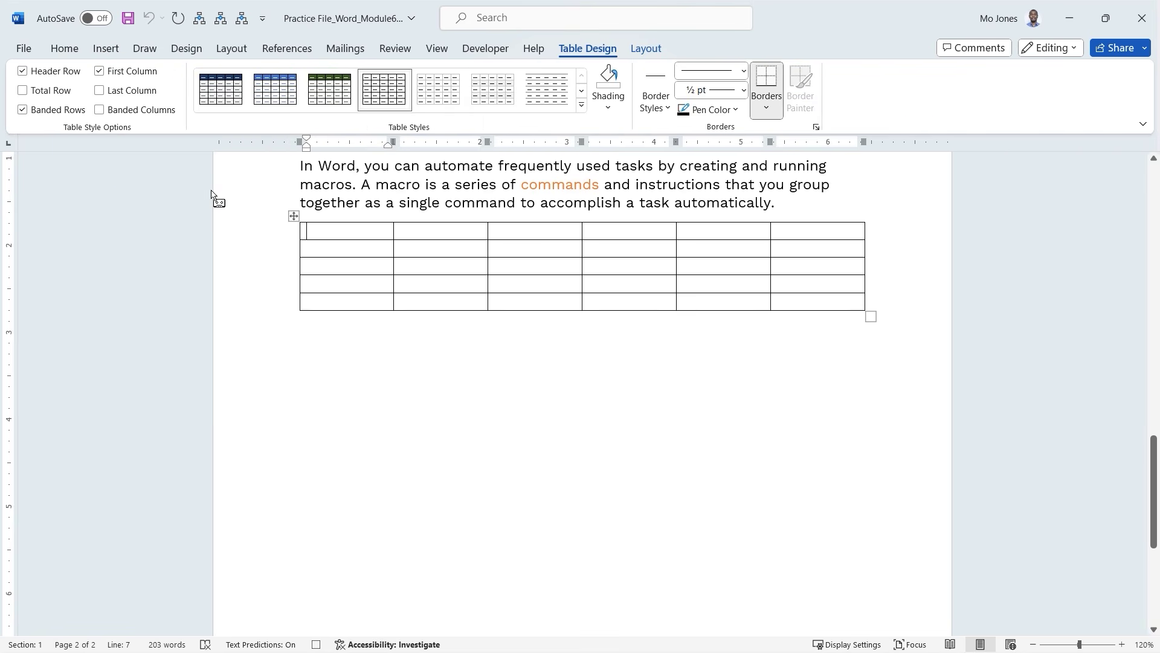
left_click(582, 105)
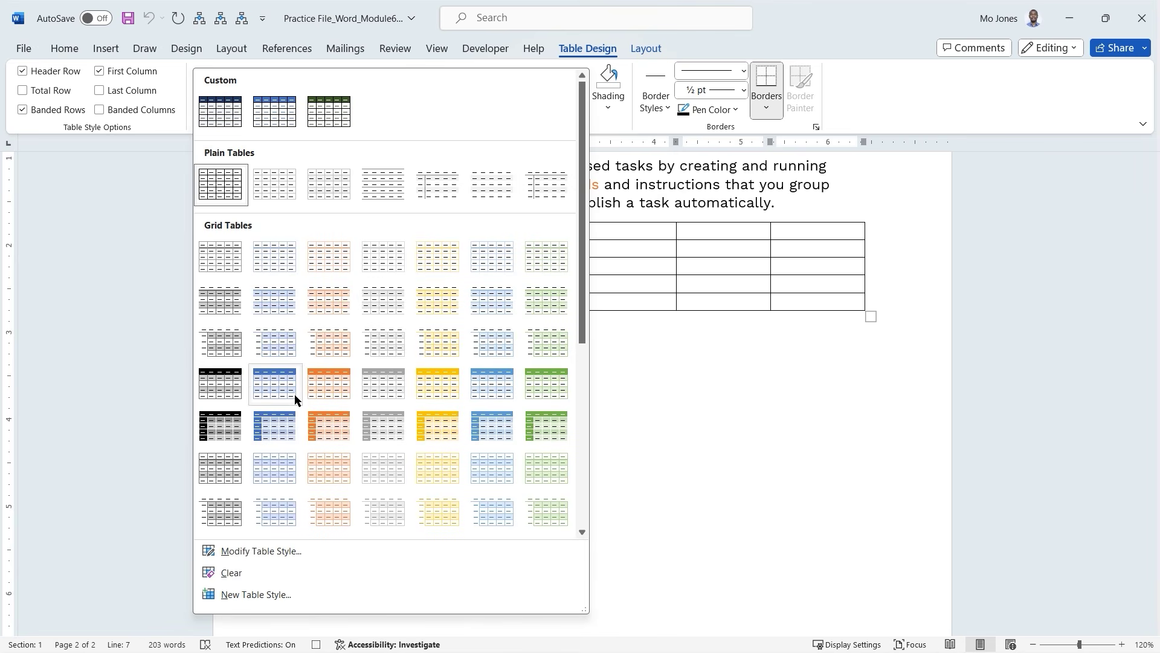
left_click(279, 431)
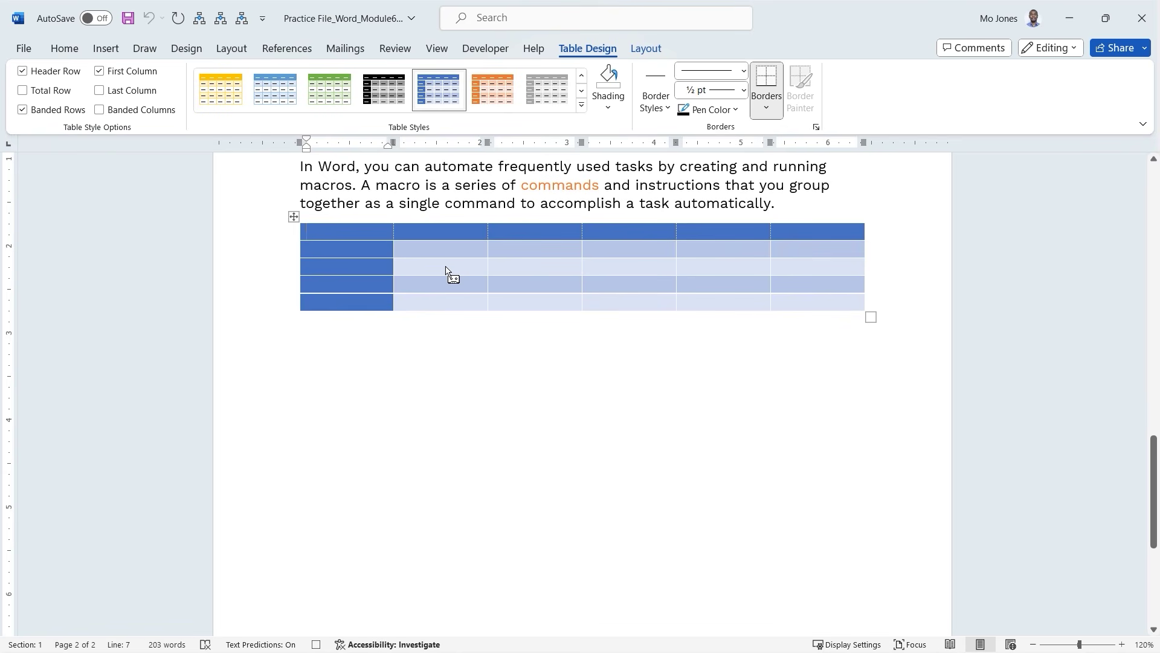
Type the headers Tag#, Category, Make, Model, PRice and Stock, then select PRice.
type("T")
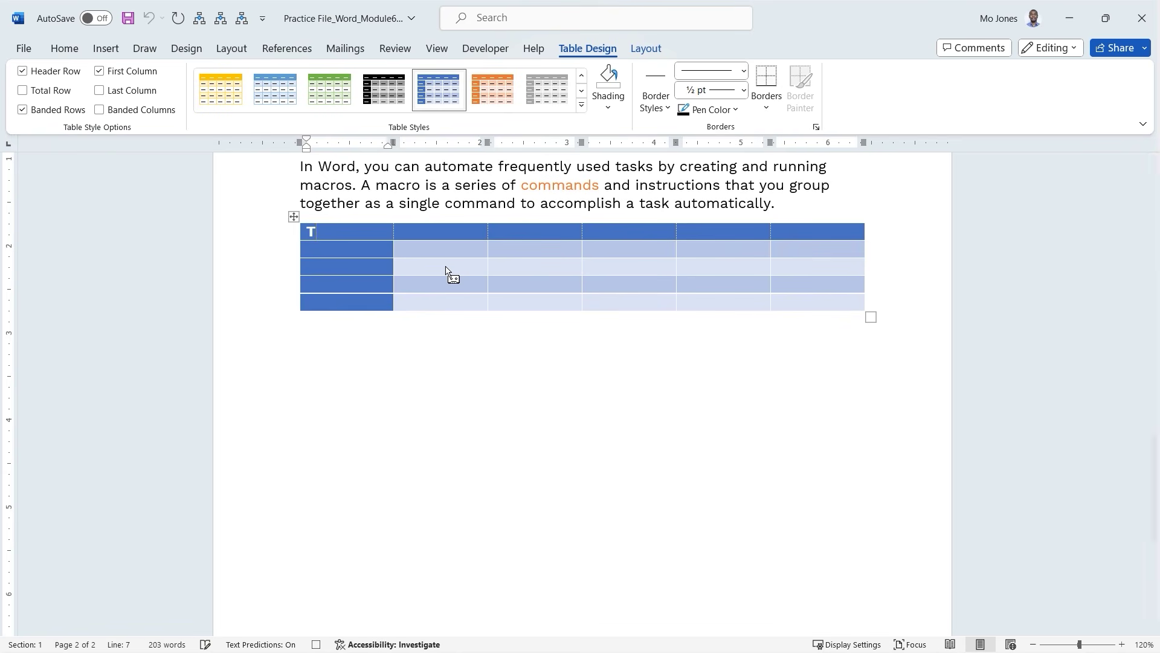
type("ag#")
key("Tab")
type("Catego")
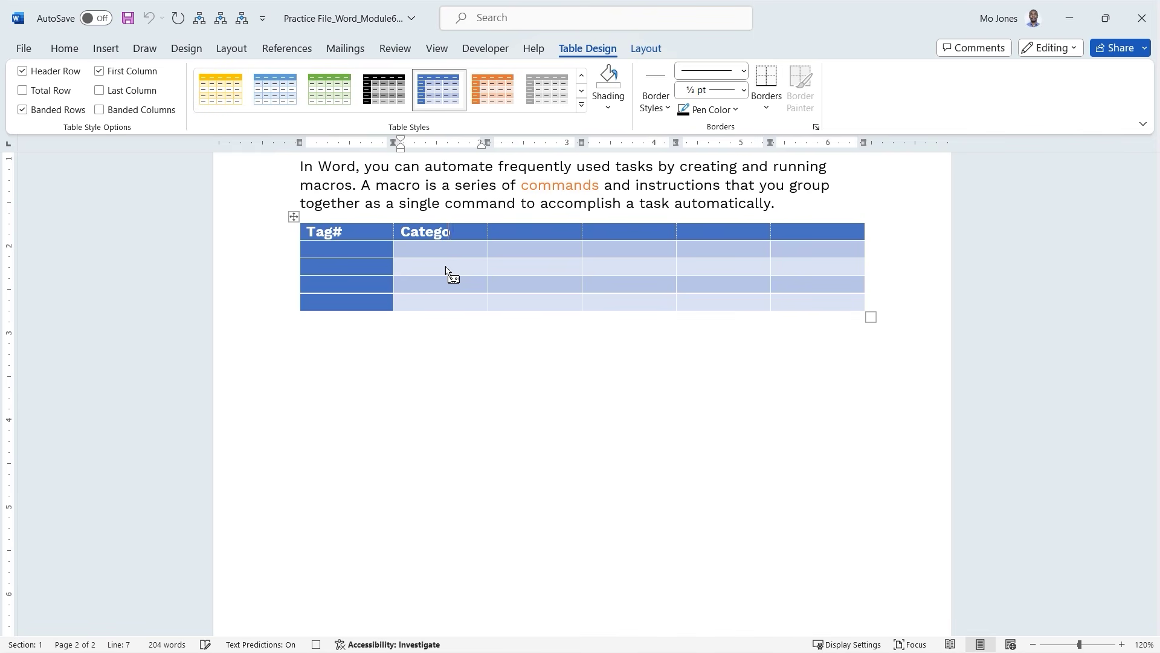
type("ry")
key("Tab")
type("Make")
key("Tab")
type("Model")
key("Tab")
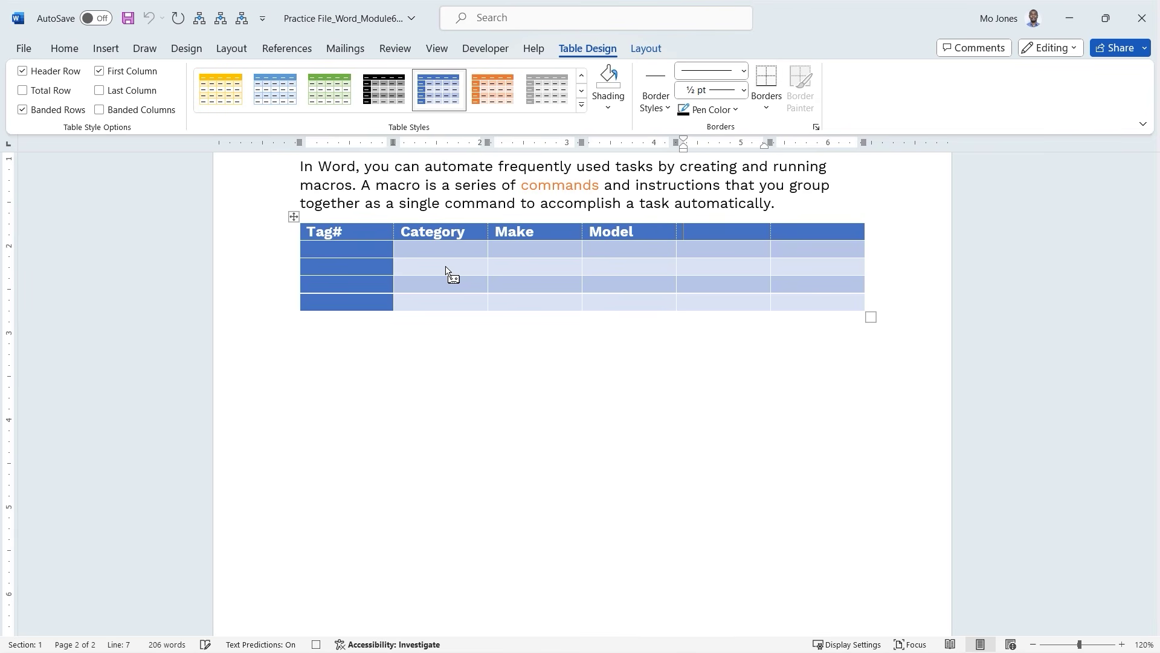
type("PRice")
key("Tab")
type("Stock")
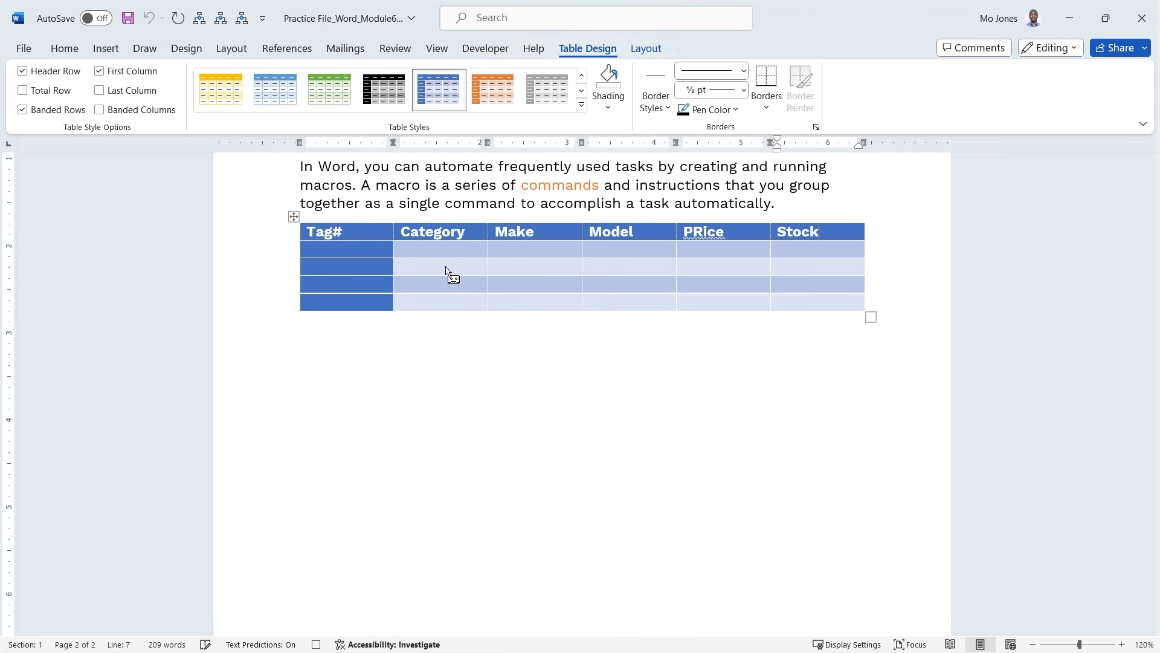
double_click(702, 237)
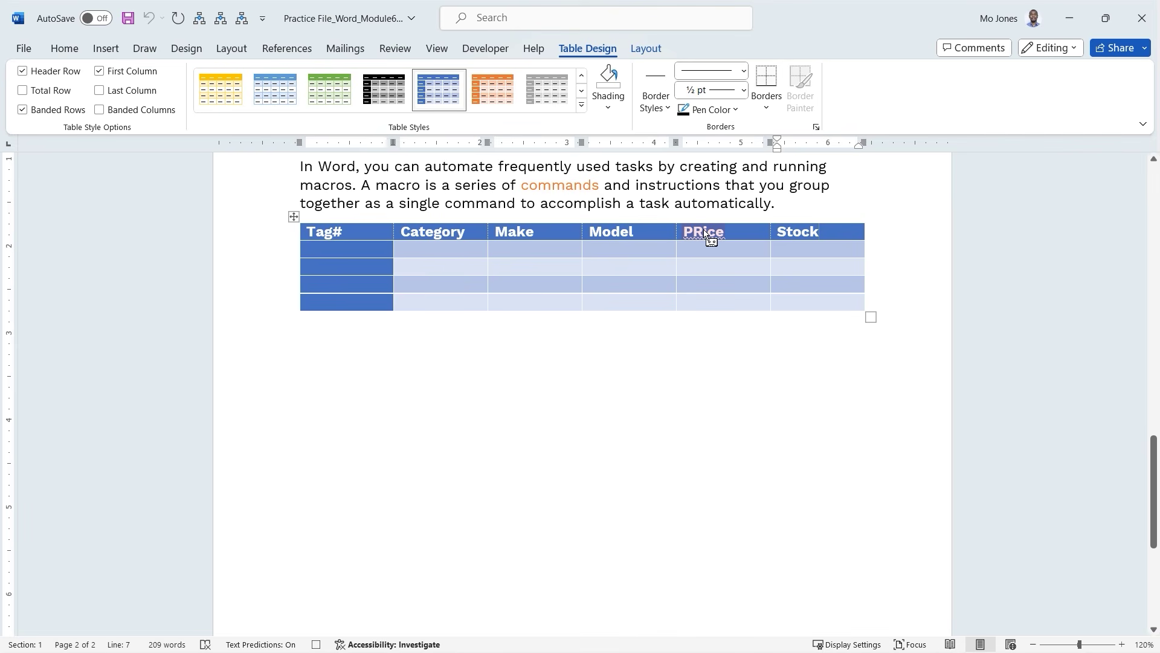
left_click_drag(699, 240, 701, 266)
Select the whole table and centre its text in every cell.
left_click(648, 49)
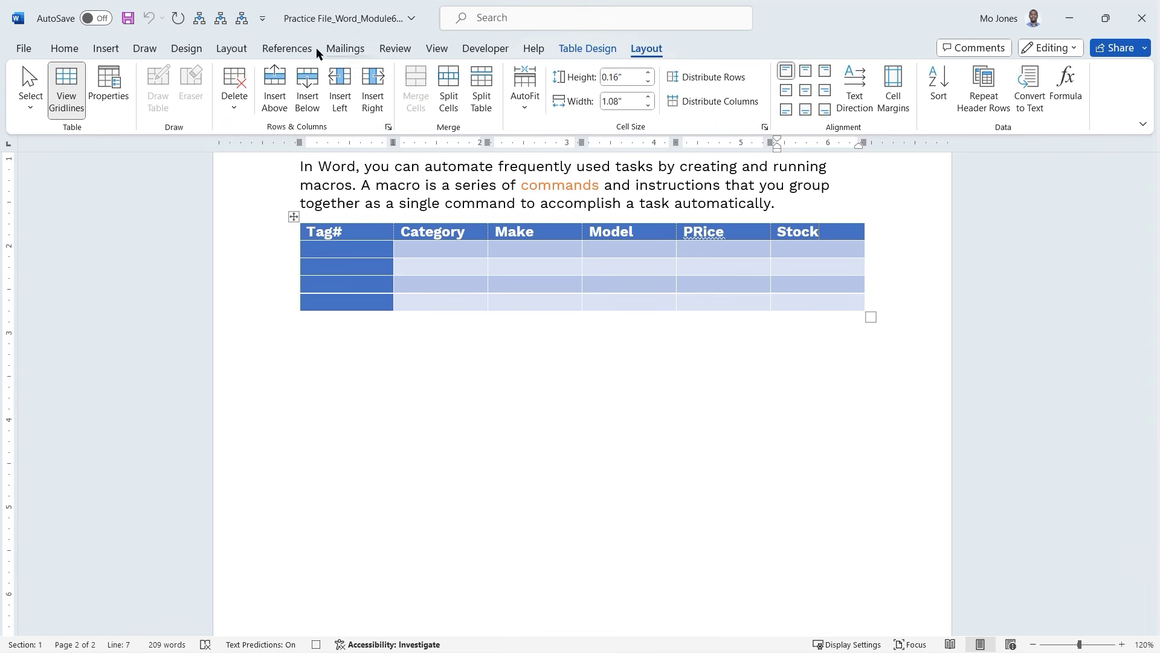
left_click(30, 109)
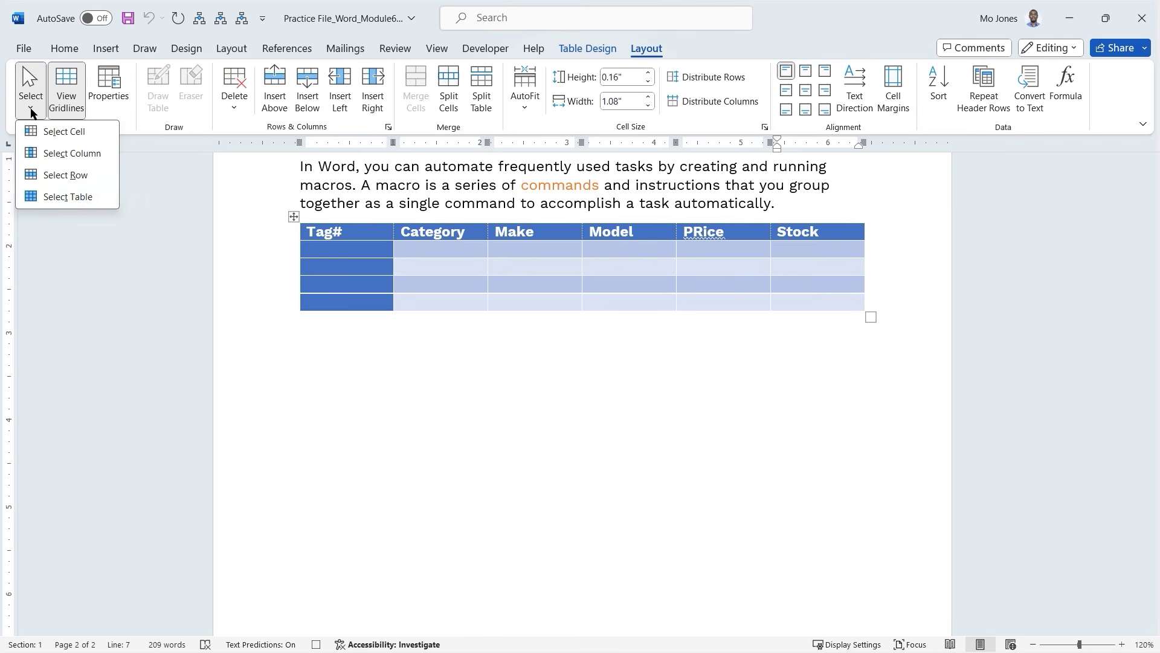
left_click(70, 197)
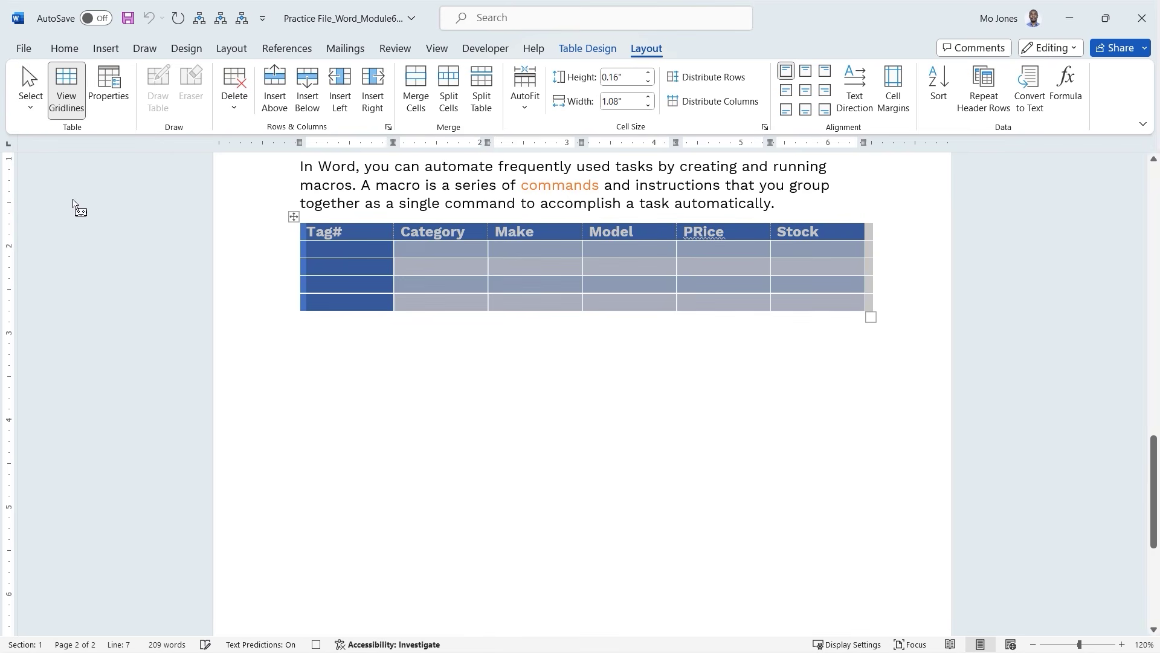
left_click(804, 91)
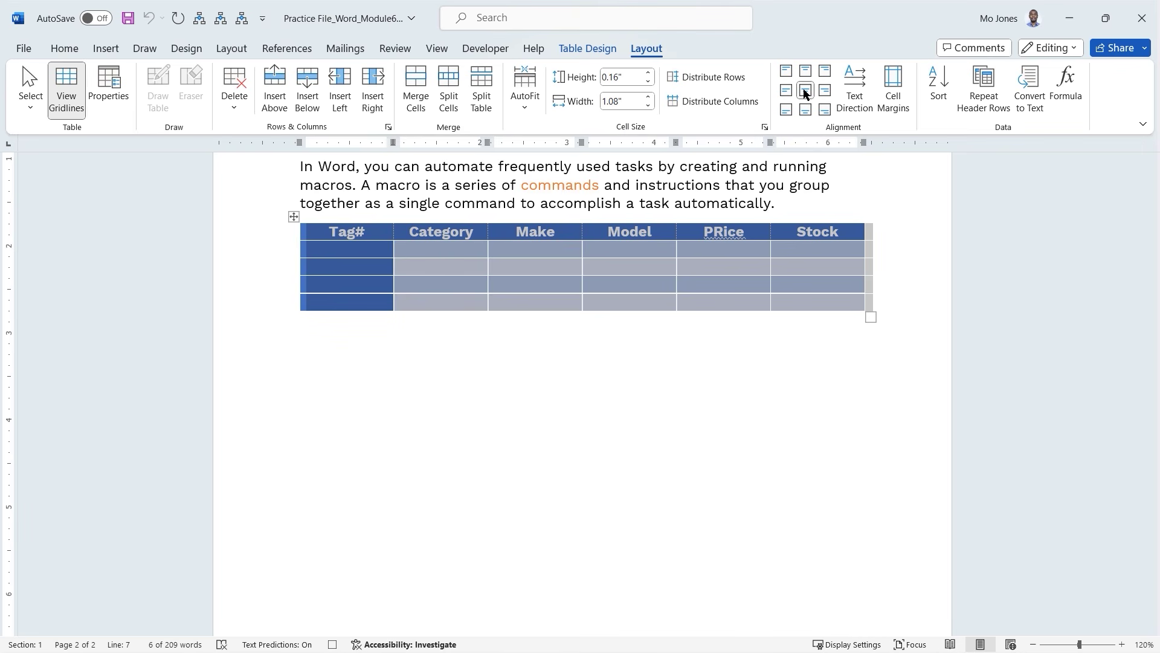
Turn off the table's First Column formatting and bring up the Developer tools.
left_click(587, 54)
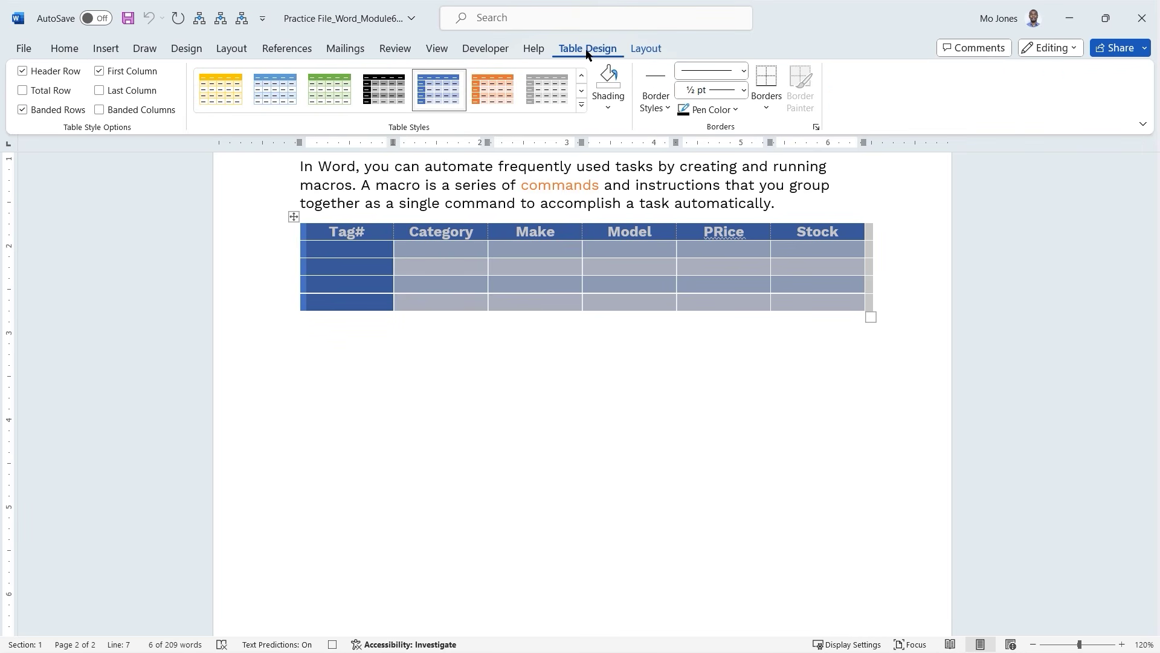
left_click(99, 72)
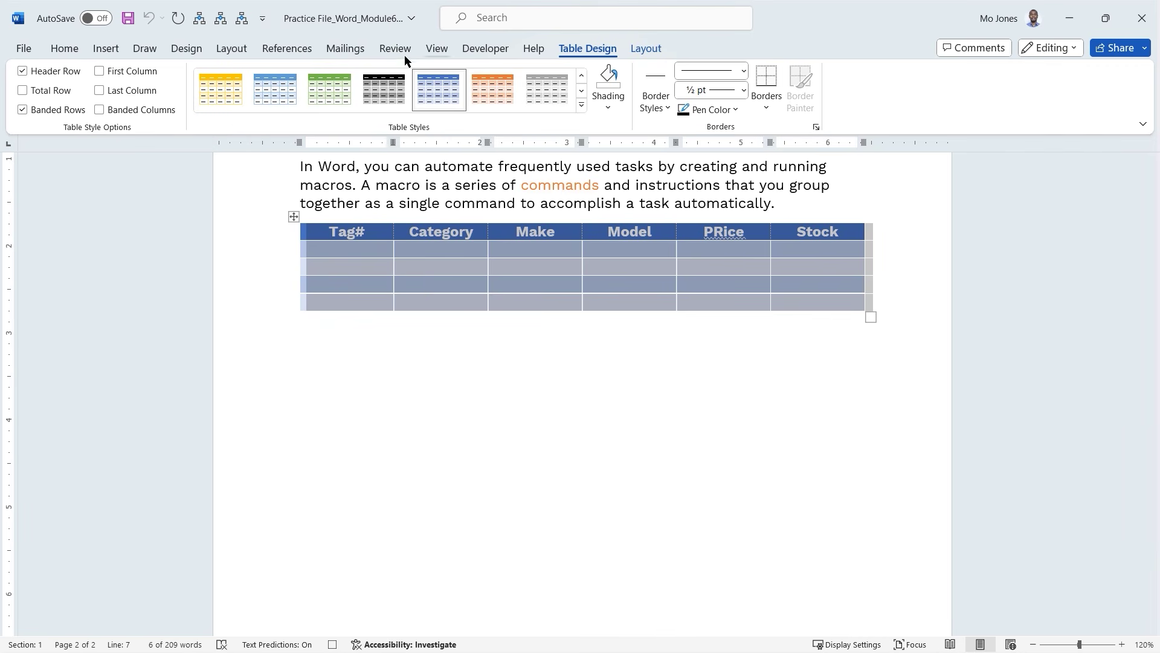
left_click(488, 51)
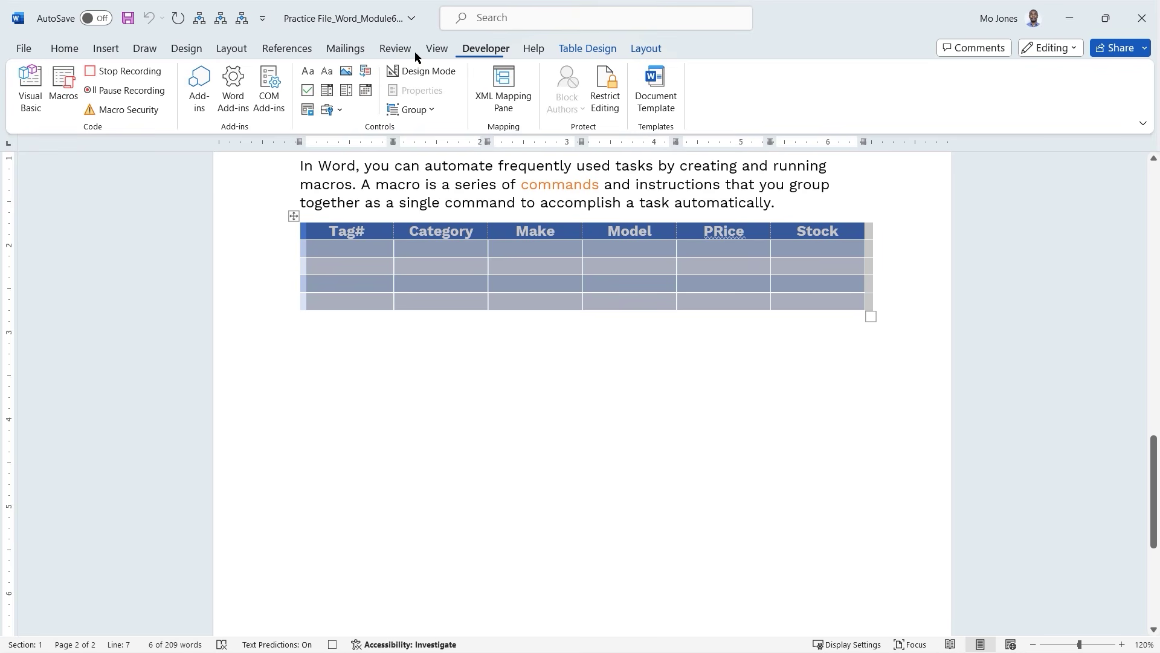
Stop the macro recording and place the cursor on the empty line below the table.
left_click(116, 72)
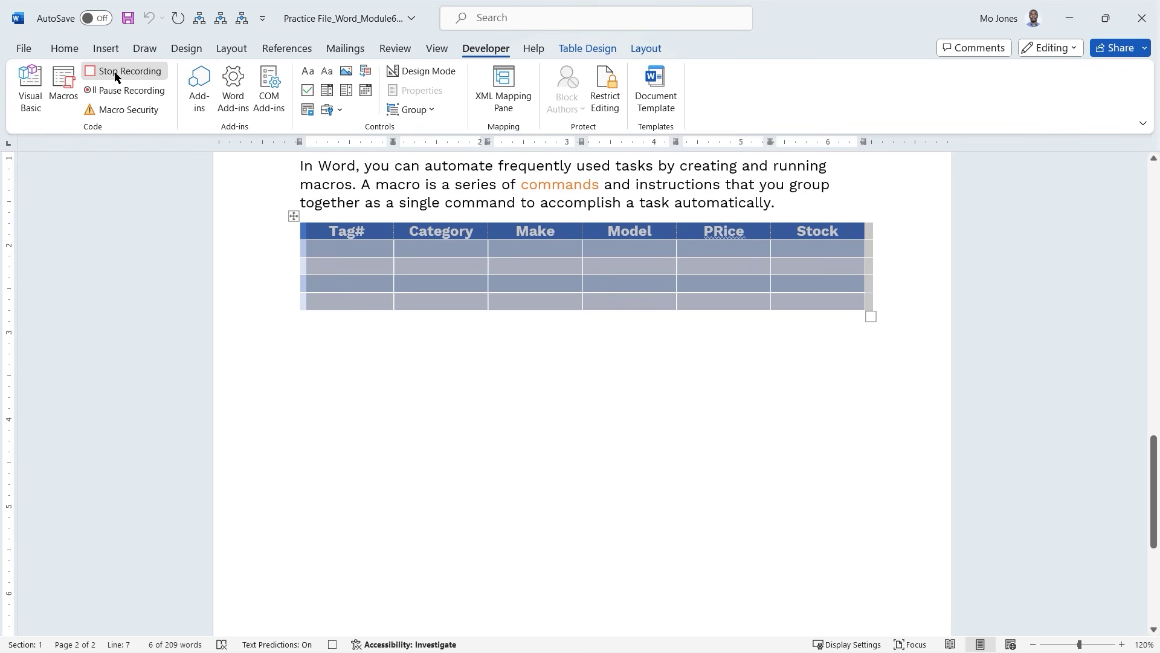
left_click(352, 345)
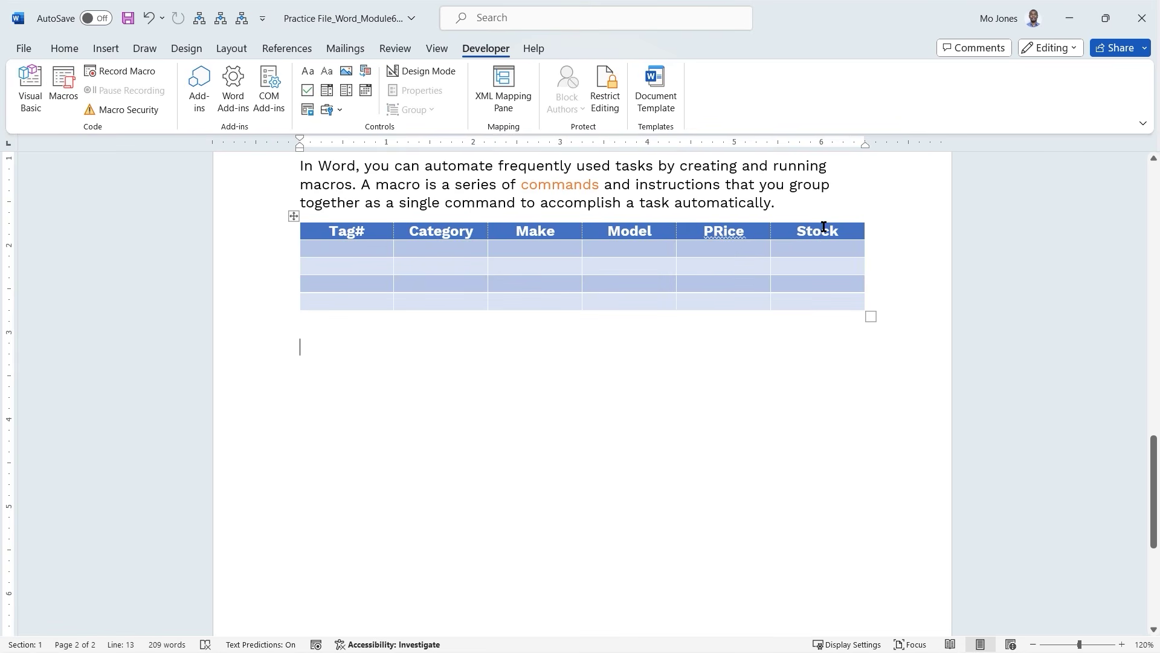
left_click(844, 234)
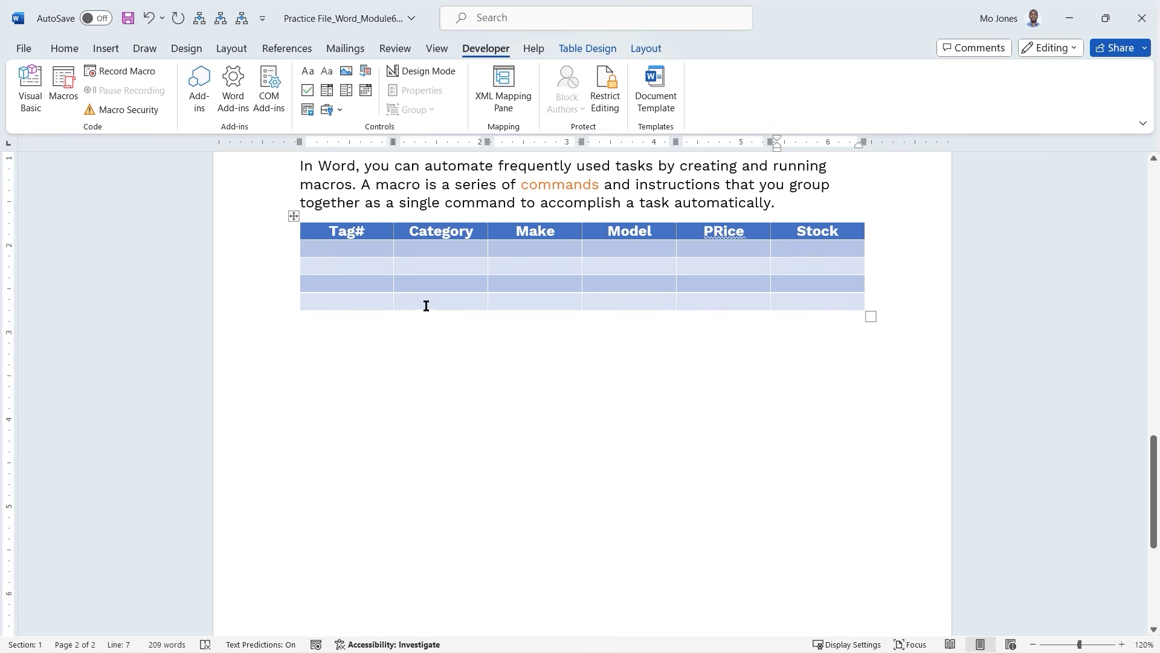
left_click(313, 345)
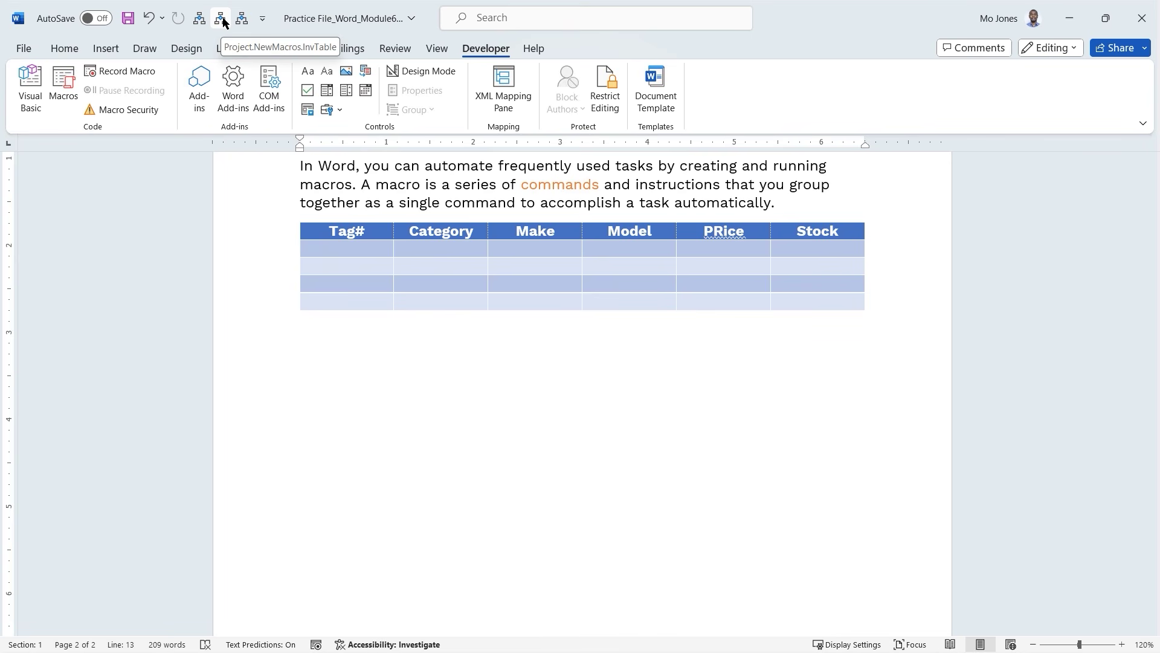
Run InvTable from the quick access bar to add a second table, then add a blank line below.
left_click(223, 21)
left_click(517, 385)
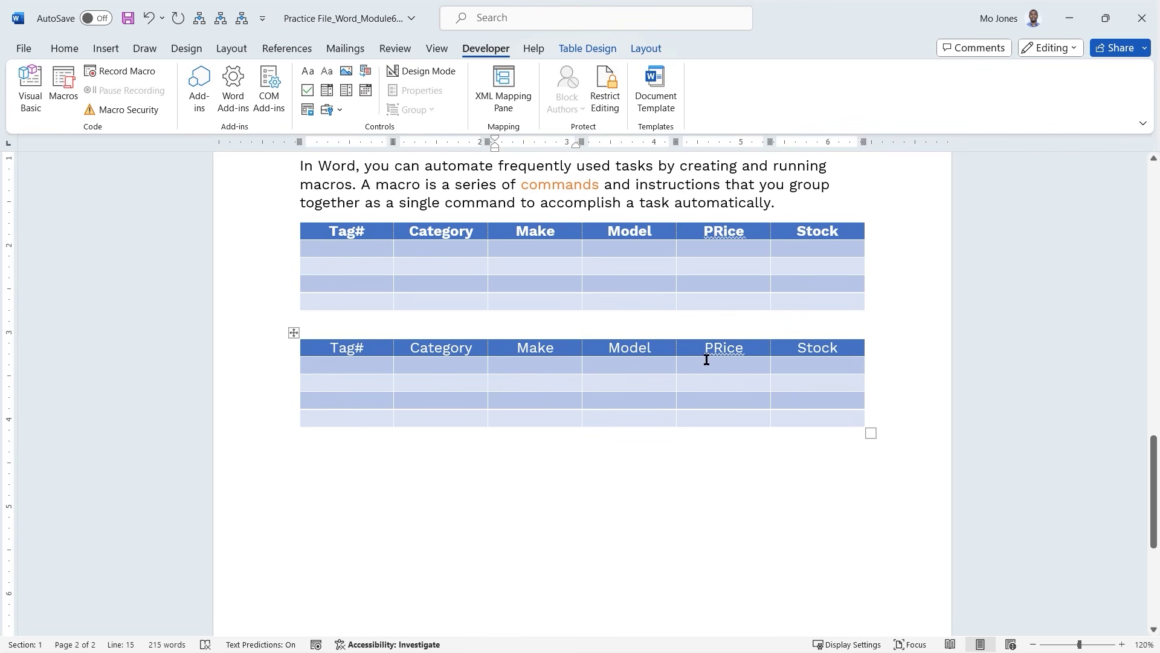
left_click(343, 443)
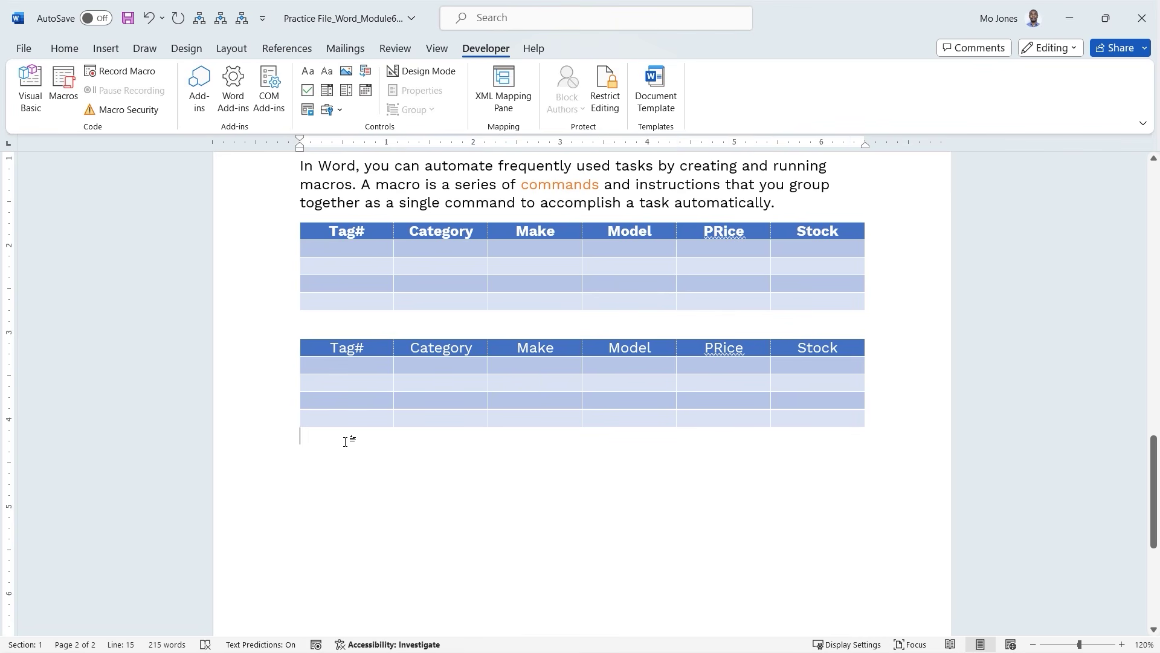
key("Return")
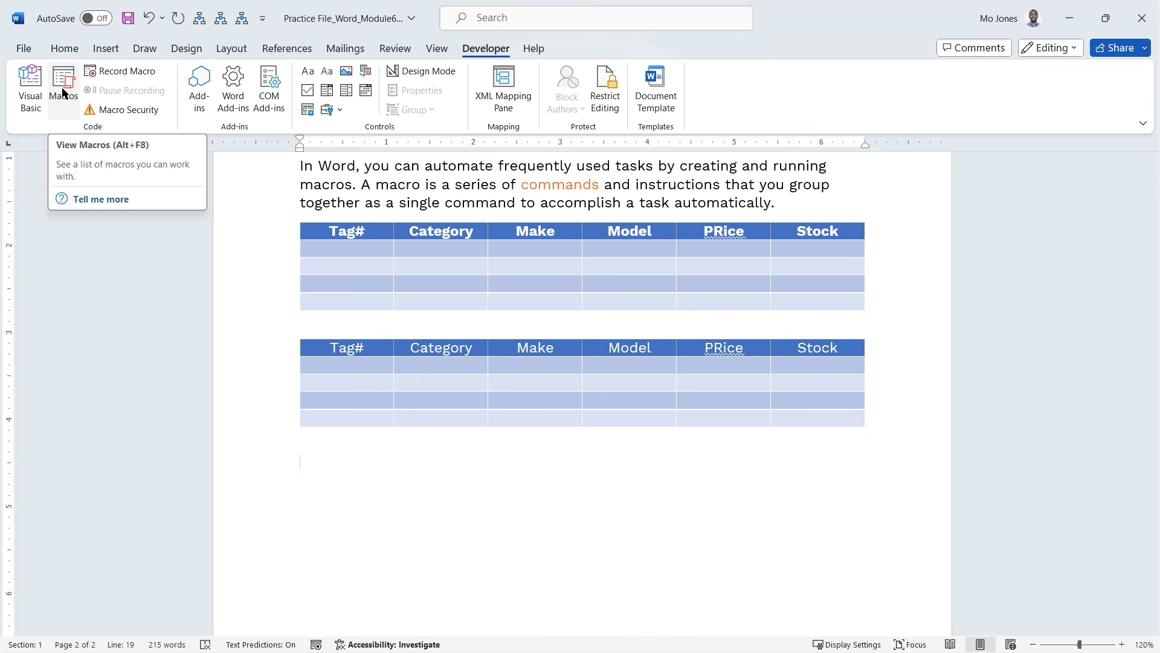
In the Macros list limited to the practice document, select Signature.
left_click(65, 93)
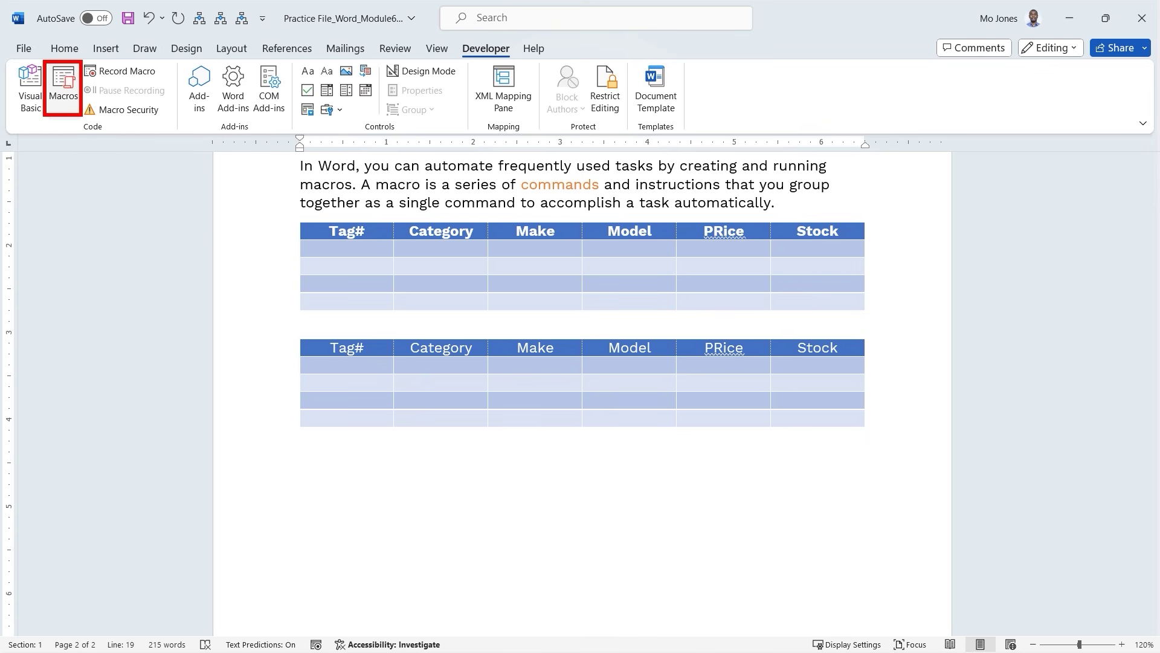
left_click(64, 90)
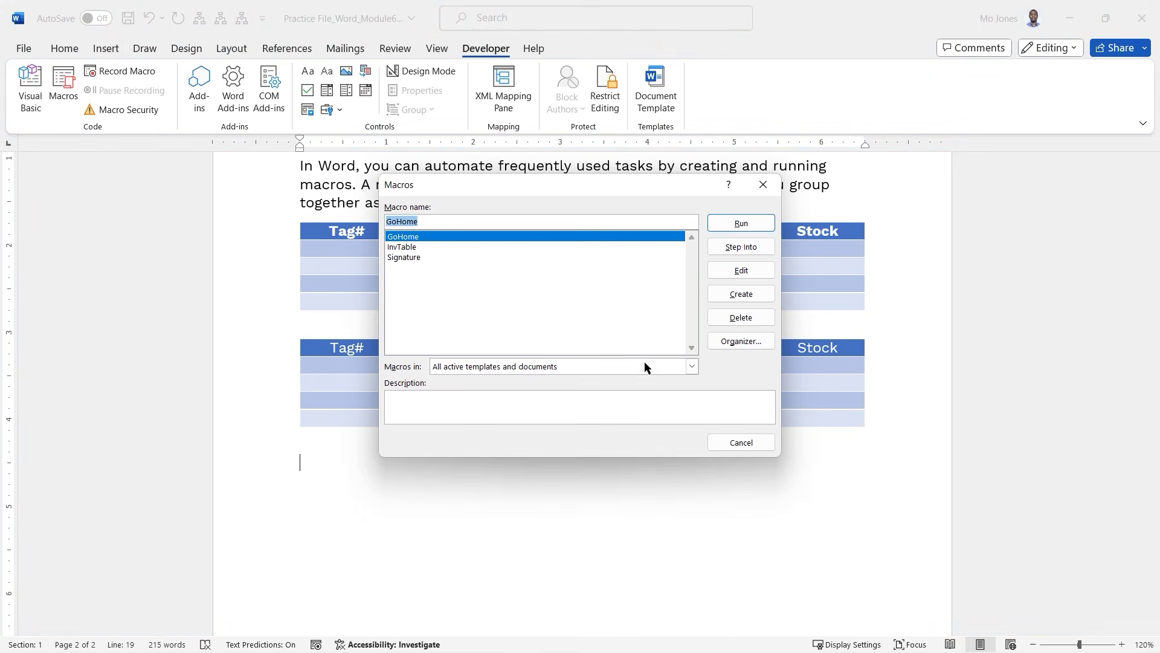
left_click(691, 366)
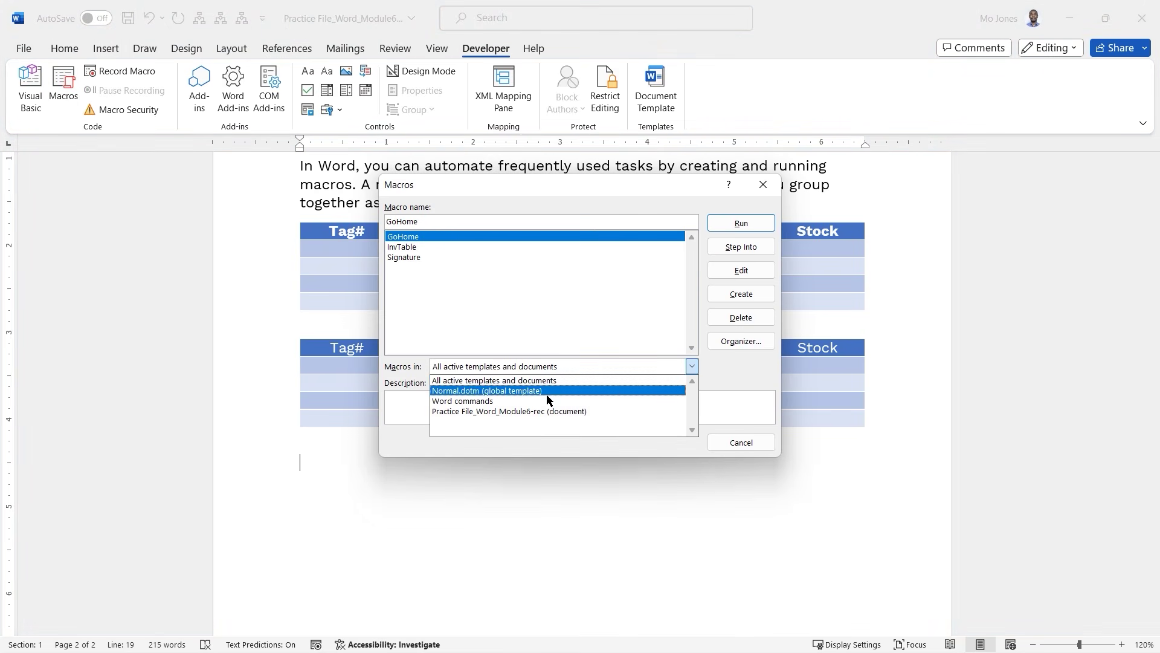
left_click(534, 412)
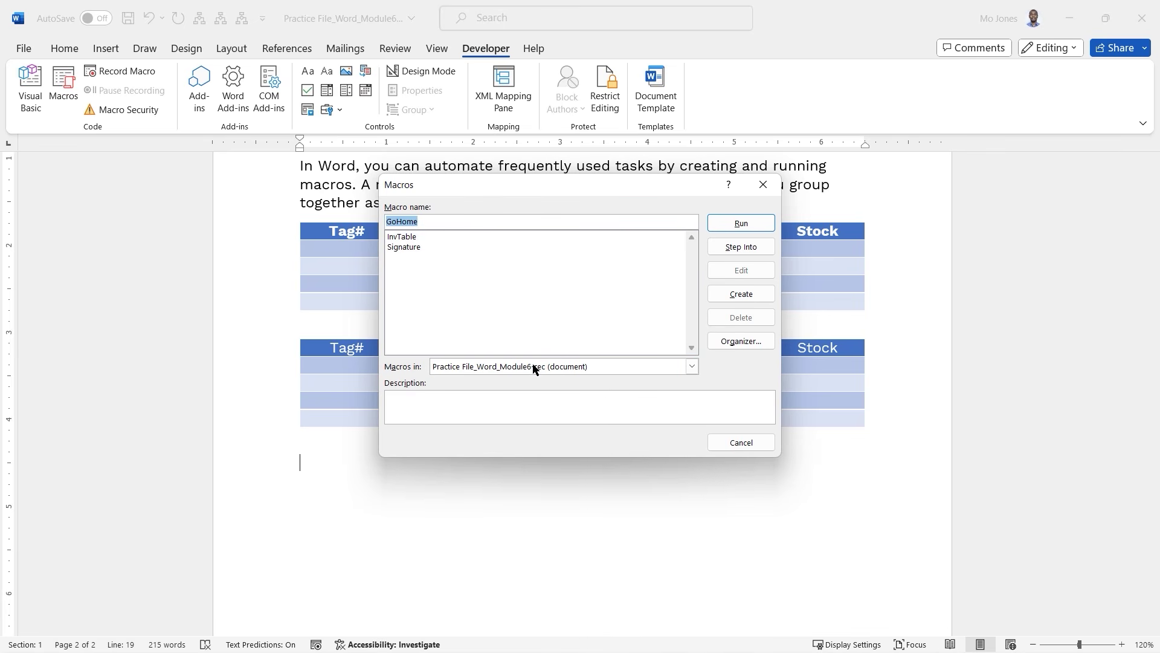
left_click(413, 249)
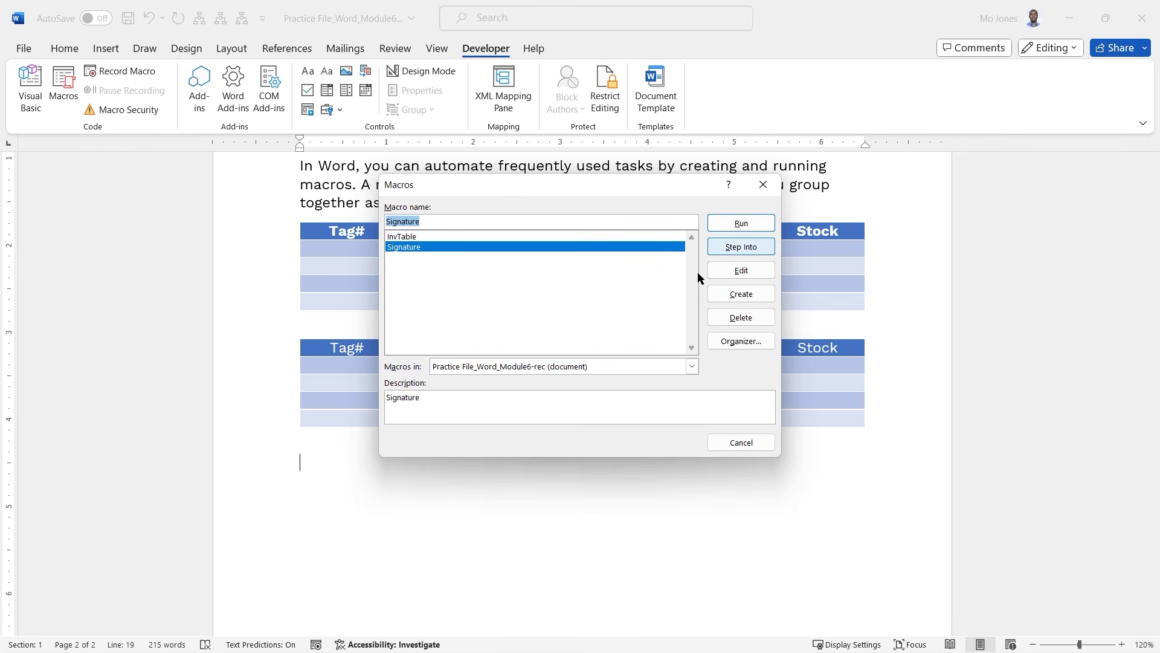
Step into Signature, widen the code editor and select the NewMacros module.
left_click(748, 249)
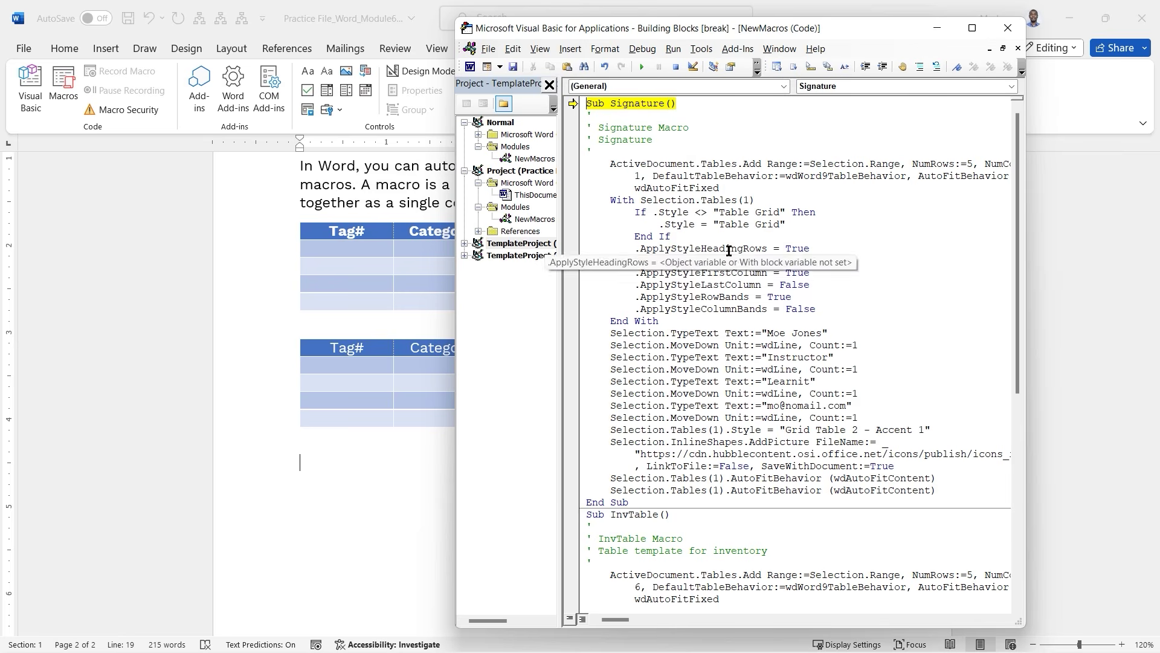
left_click_drag(457, 321, 289, 308)
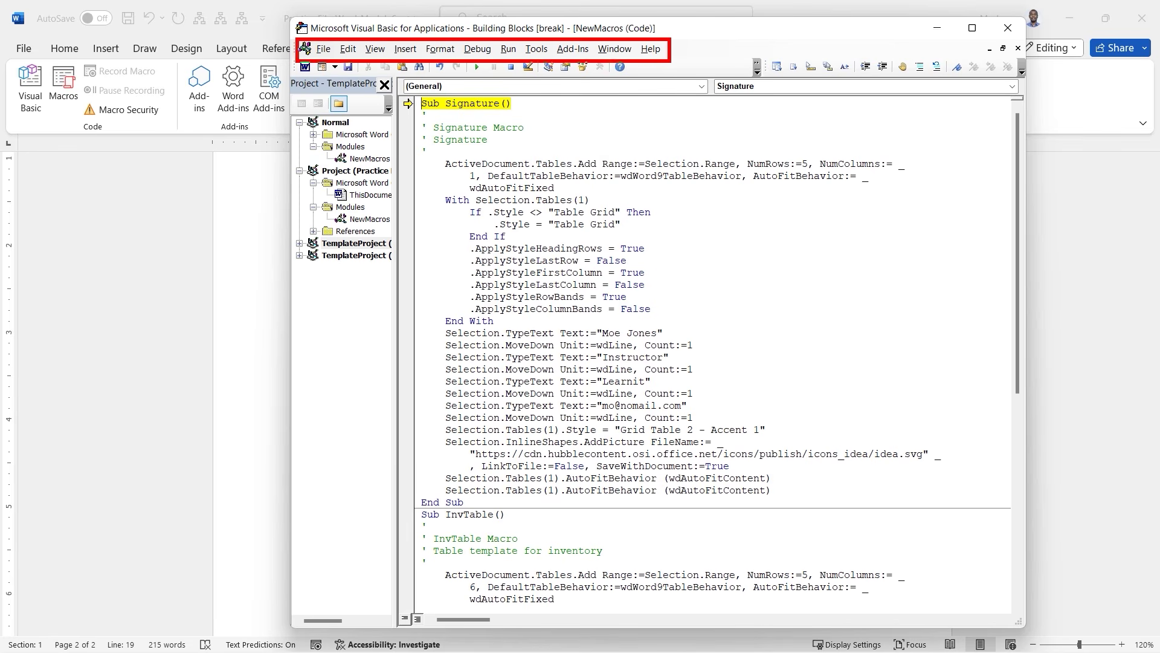
left_click(583, 227)
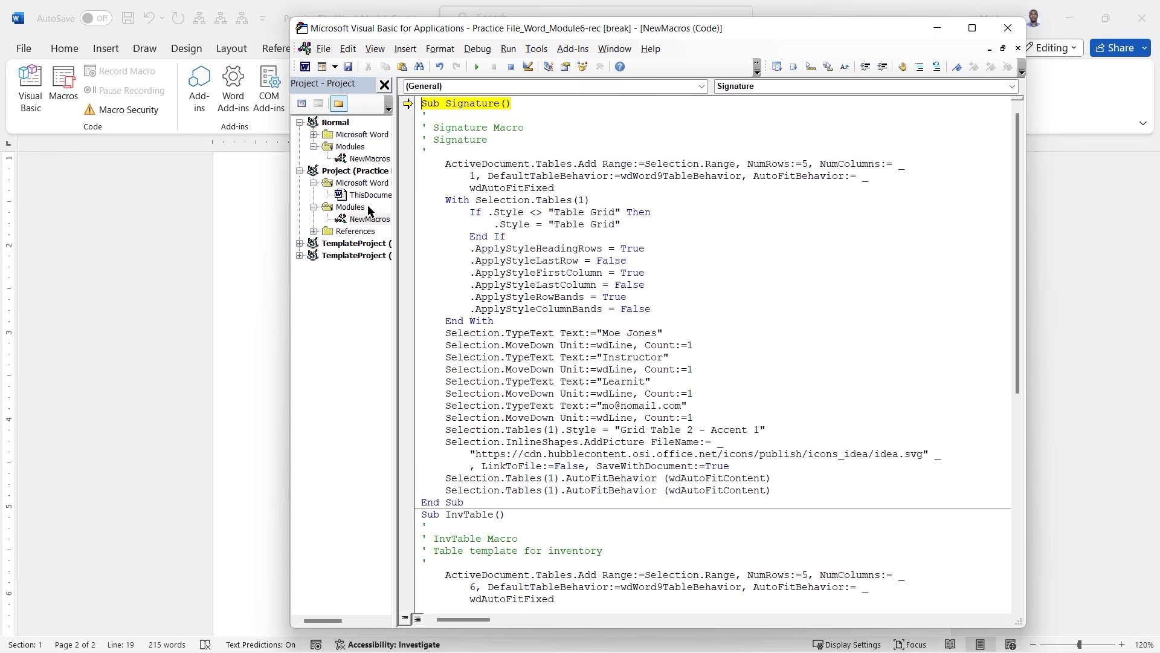
left_click(358, 172)
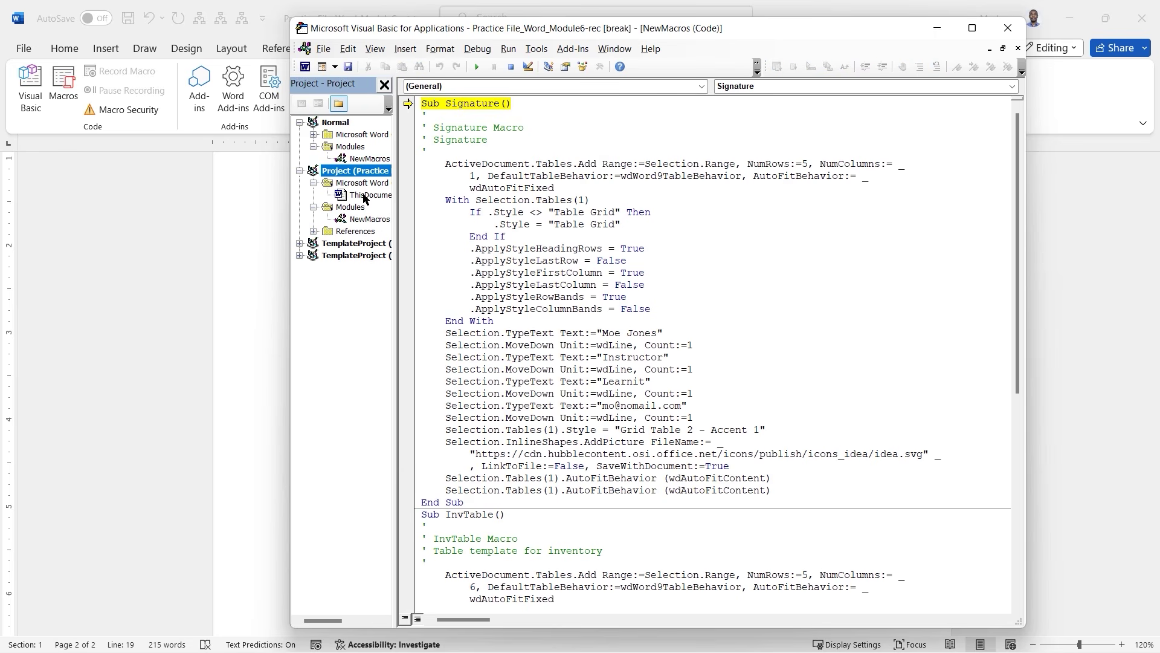
left_click(366, 196)
left_click(353, 221)
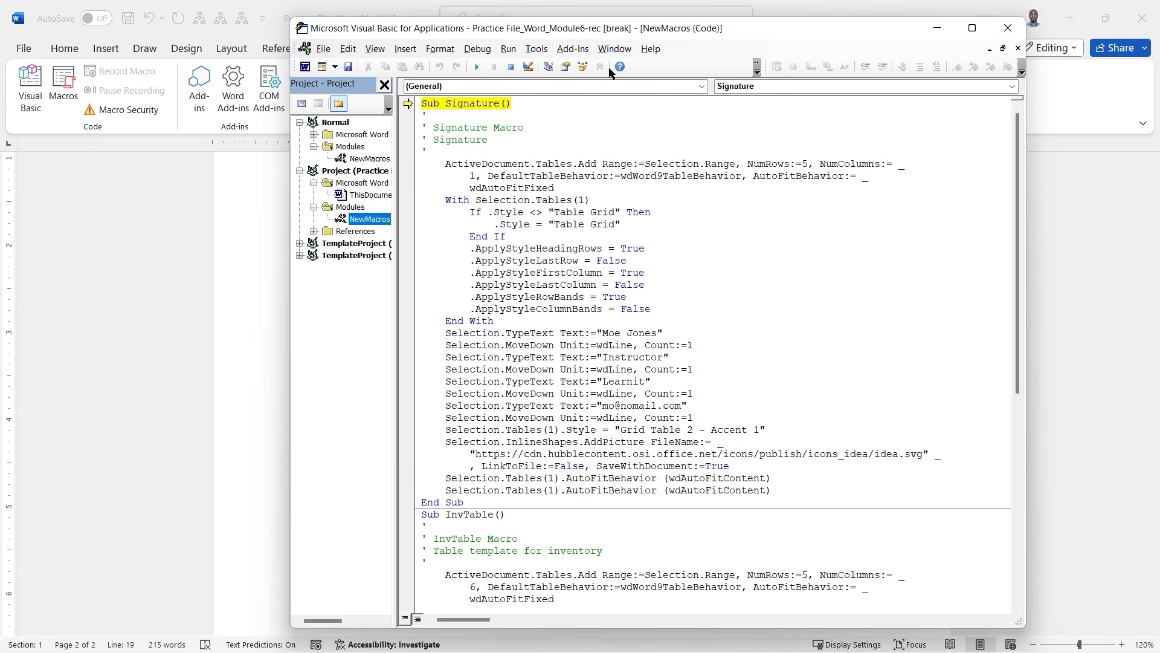
Move the editor right, switch to Word and back with Alt+F11, and activate the code window.
left_click_drag(828, 32, 895, 26)
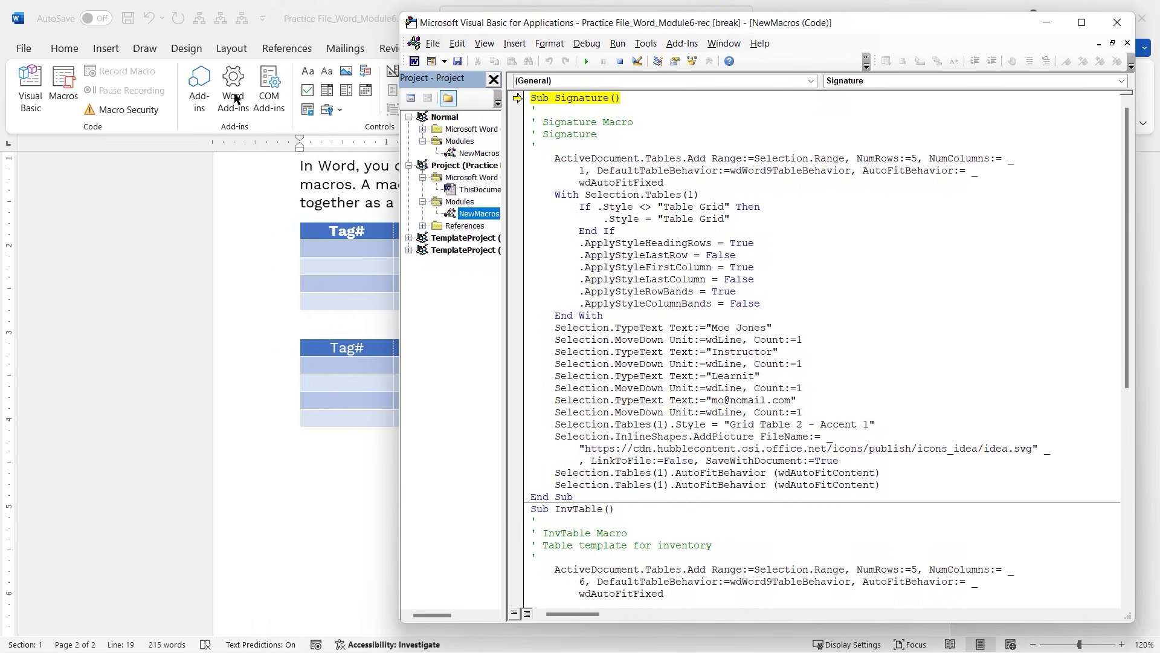
key("alt+F11")
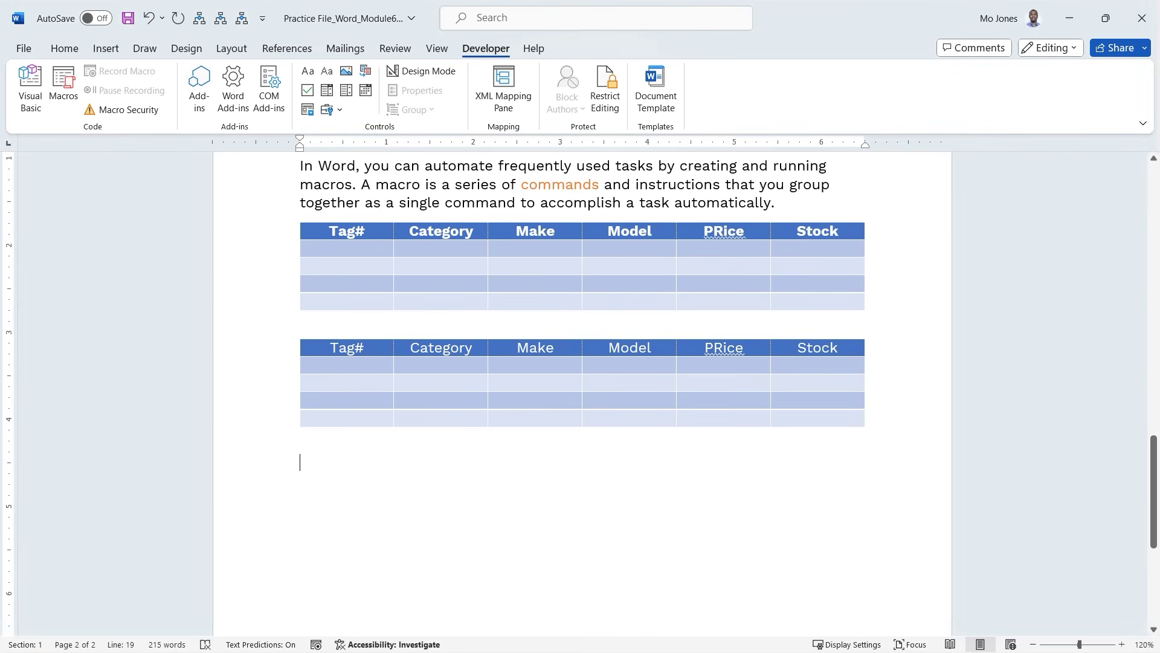
key("alt+F11")
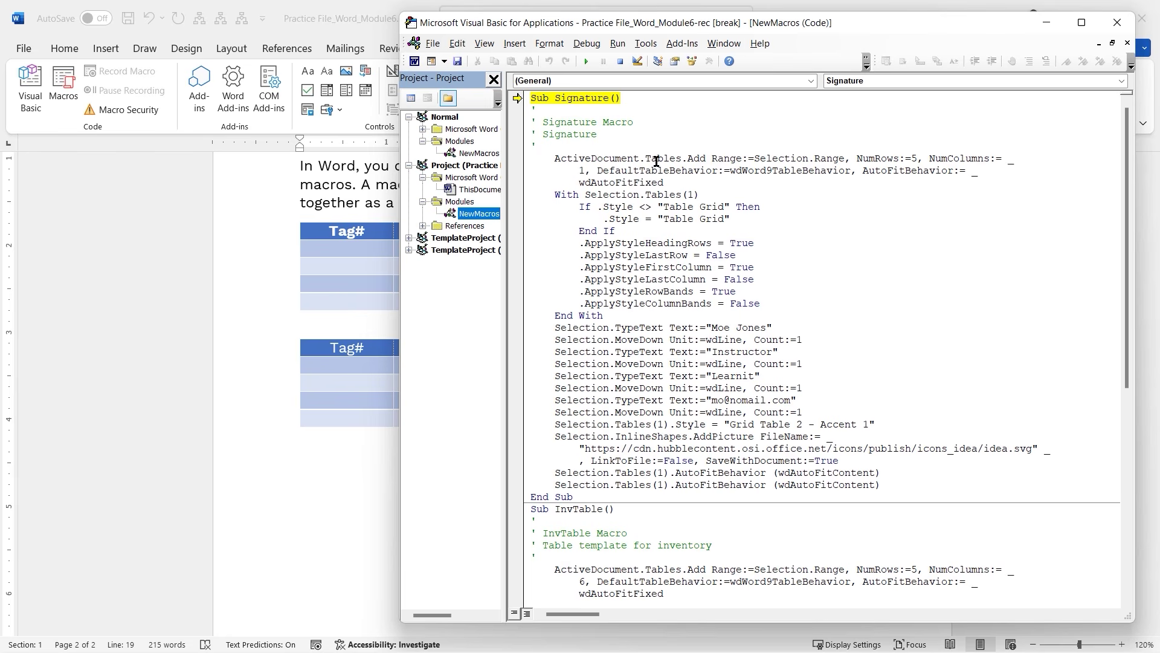
left_click(637, 100)
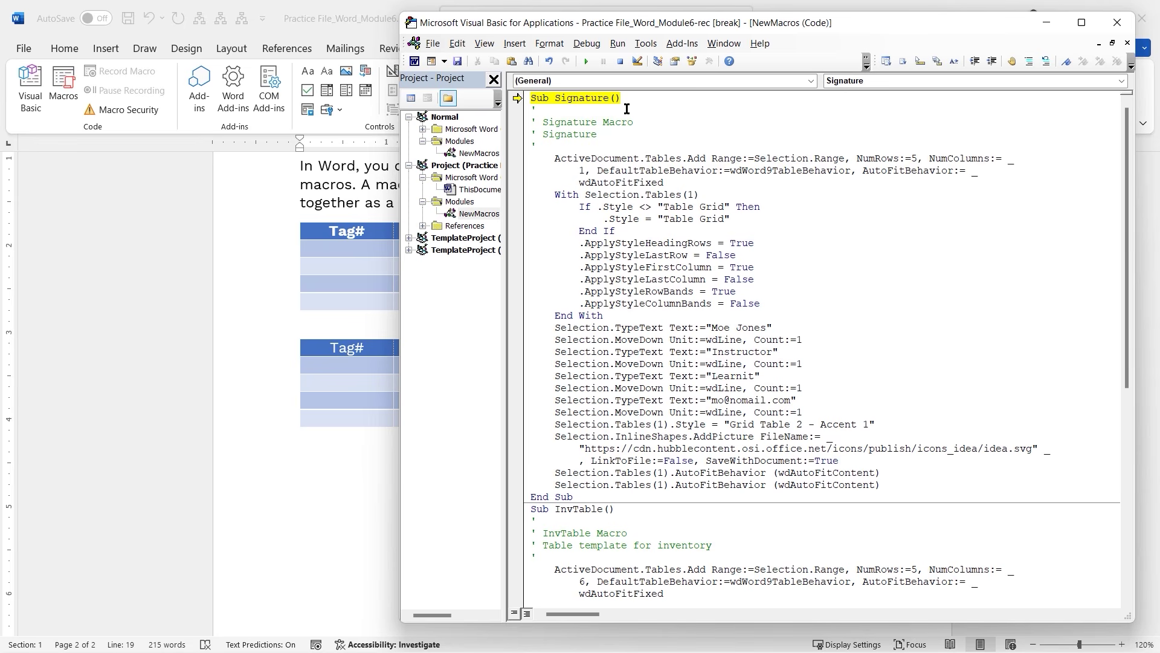
Step past the table creation and the heading-row, last-row and first-column style settings.
key("F8")
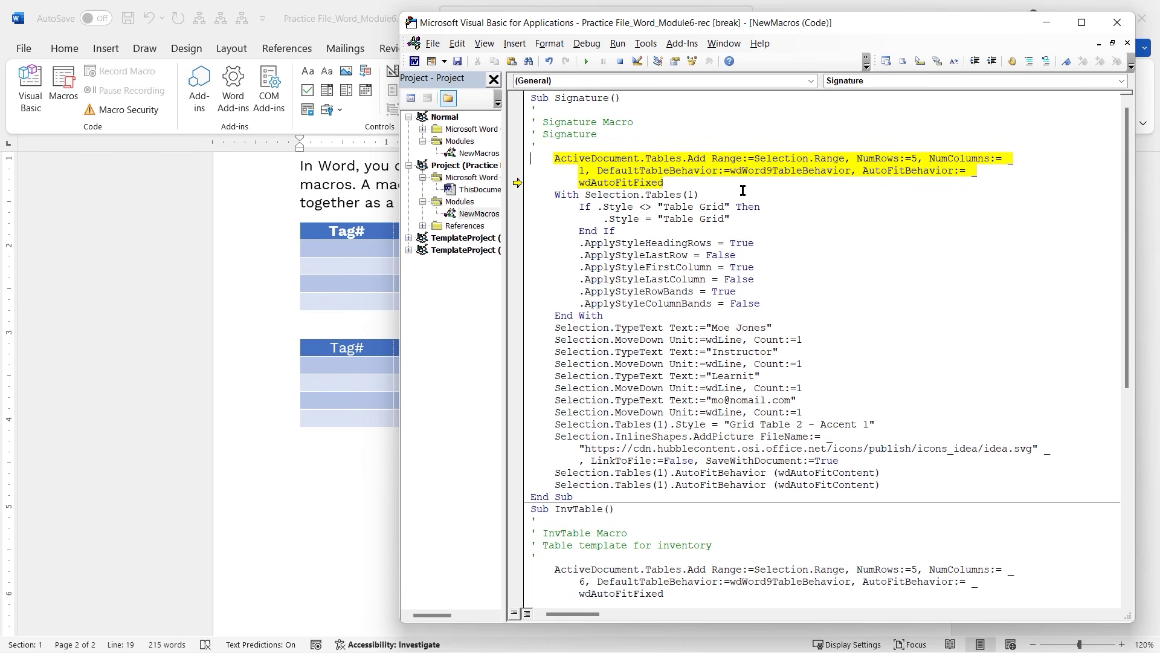
key("F8")
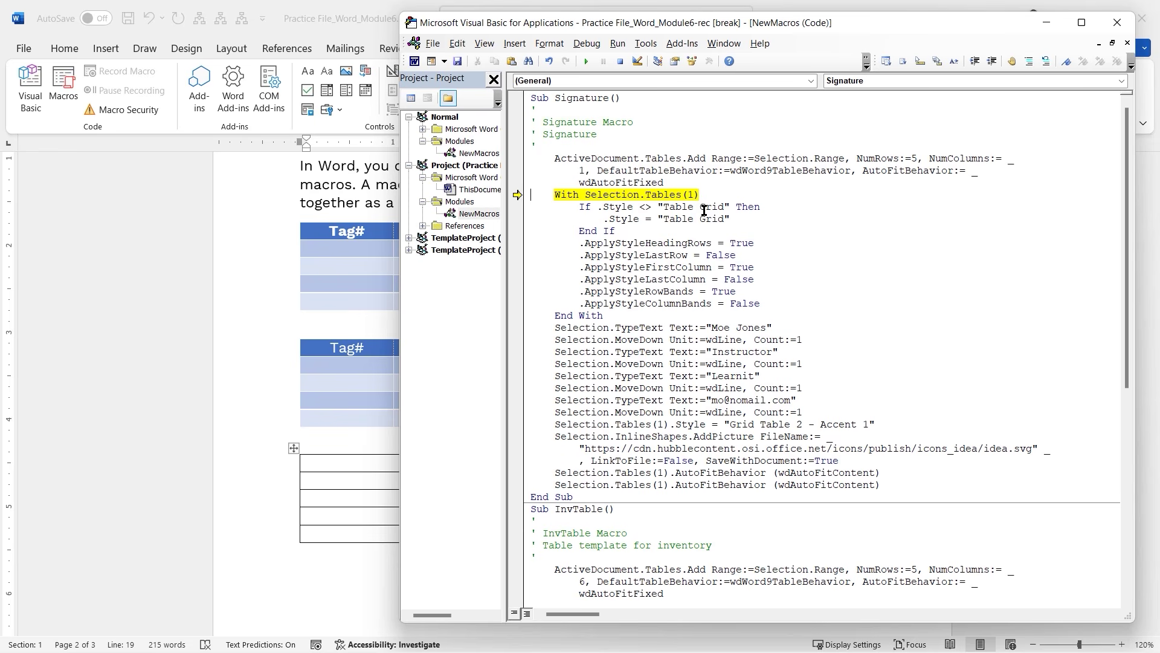
key("F8")
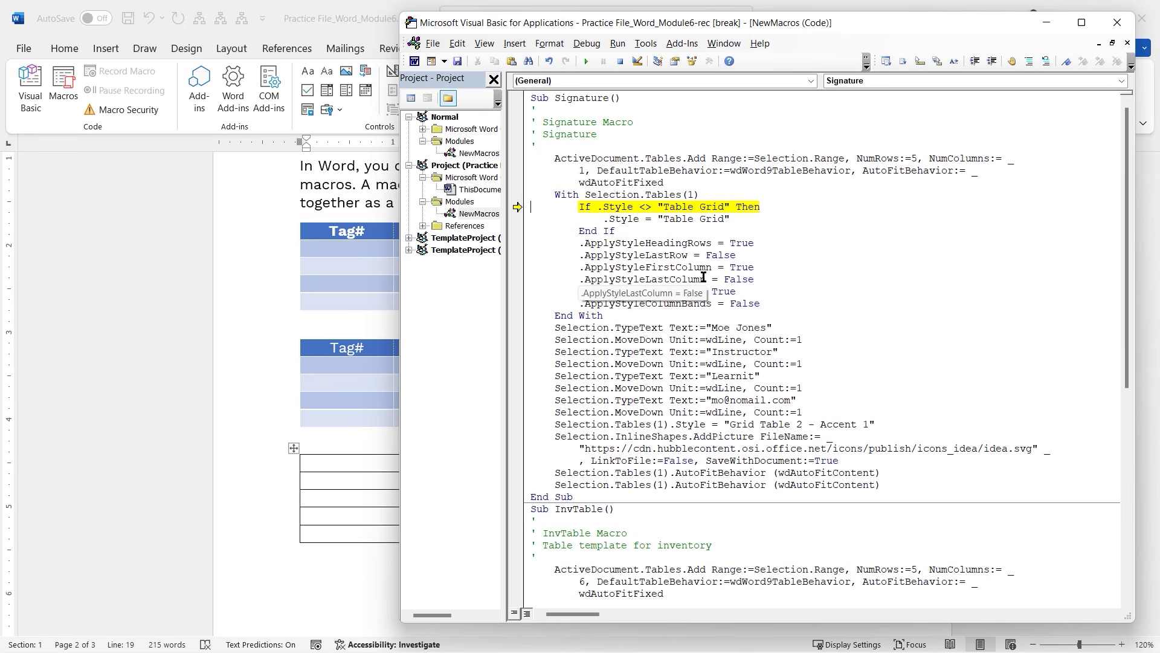
key("F8")
key("F8")
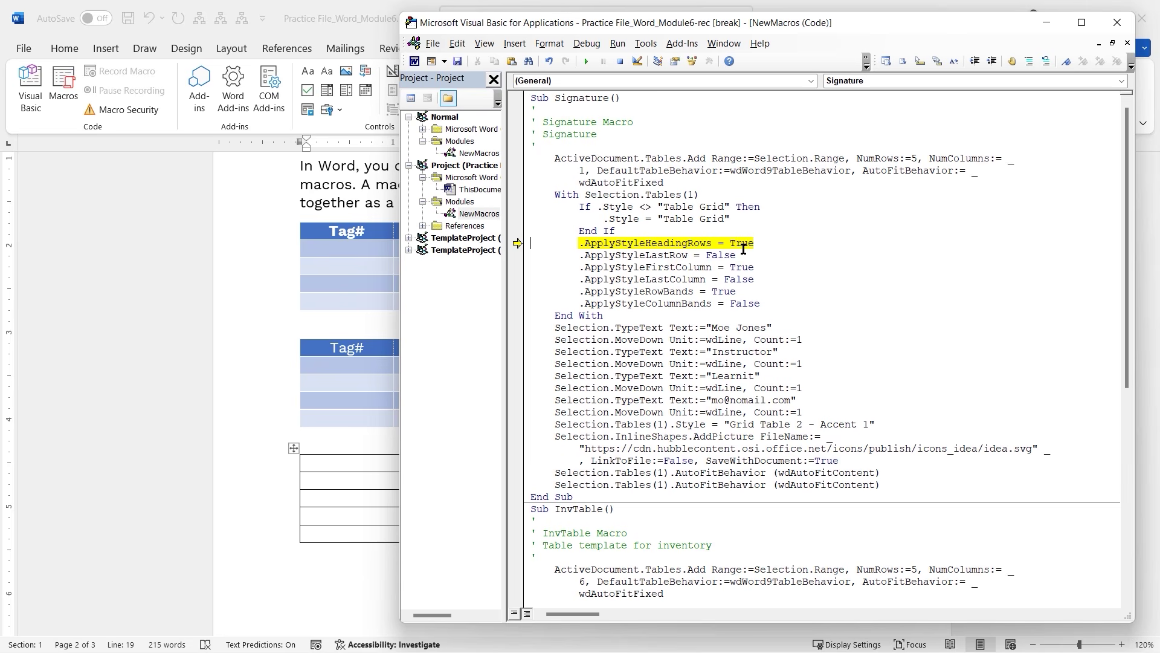
key("F8")
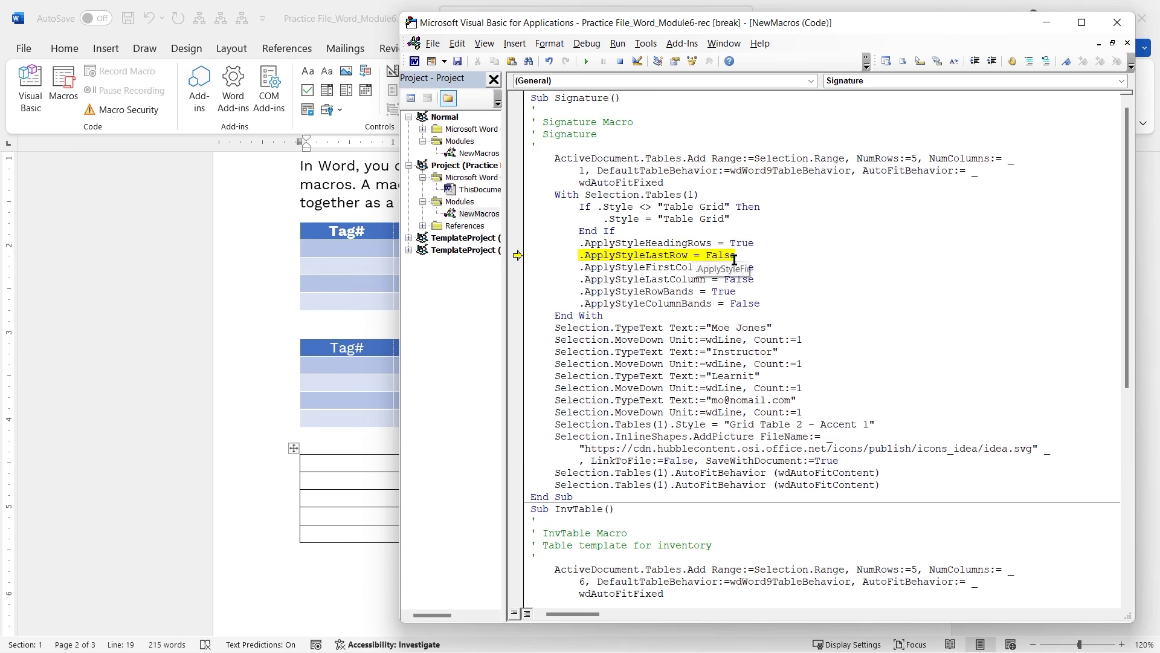
key("F8")
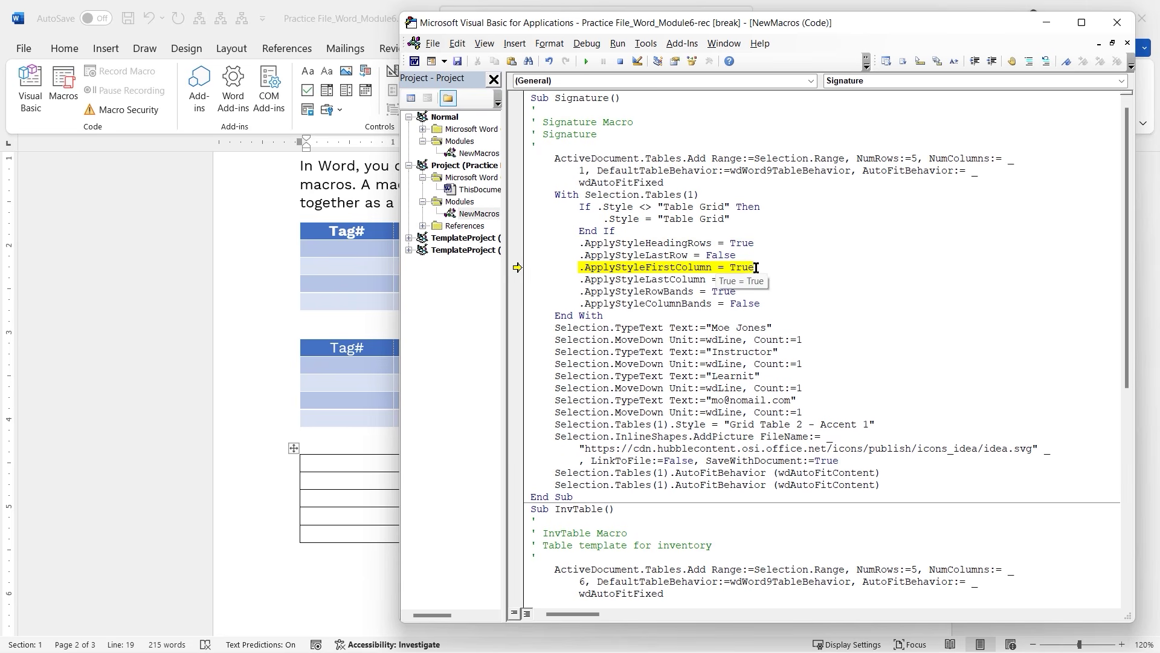
key("F8")
key("F8")
key("F8")
key("F8")
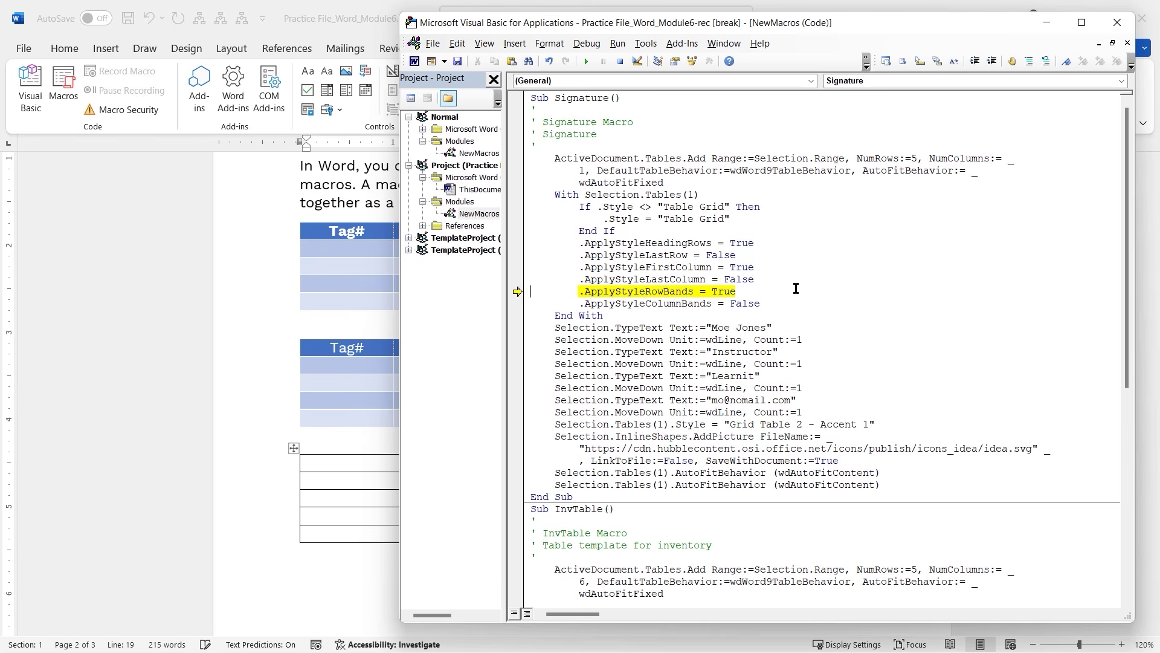
key("F8")
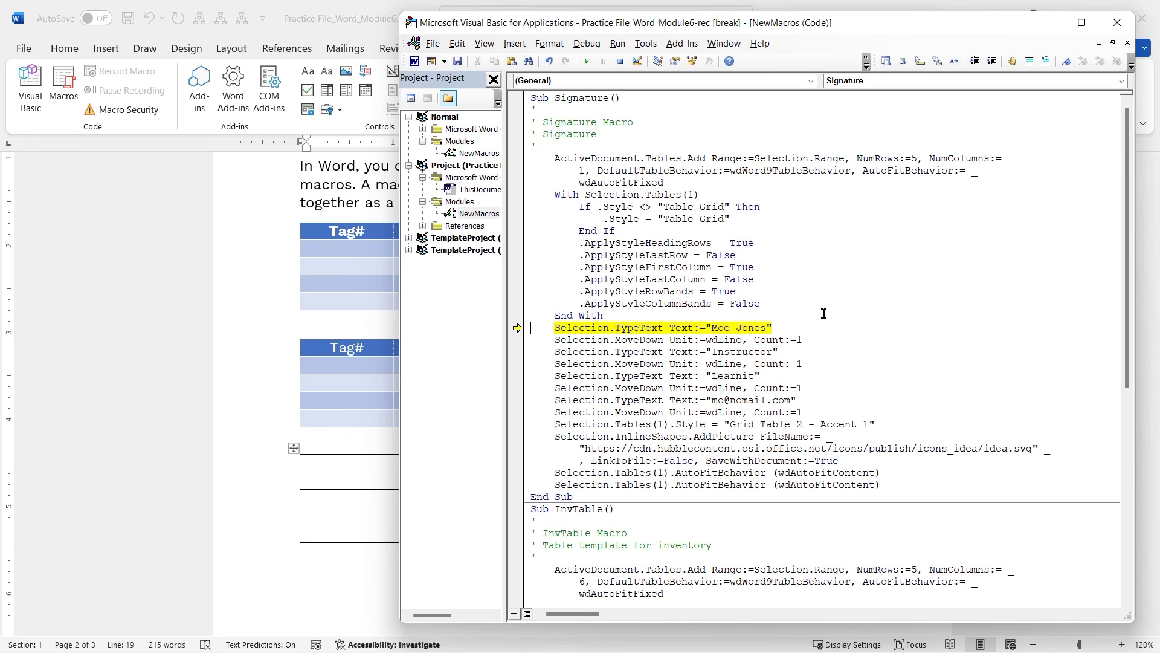
Step through filling the rows with name, Instructor, Work at Home (replacing Learnit) and e-mail.
key("F8")
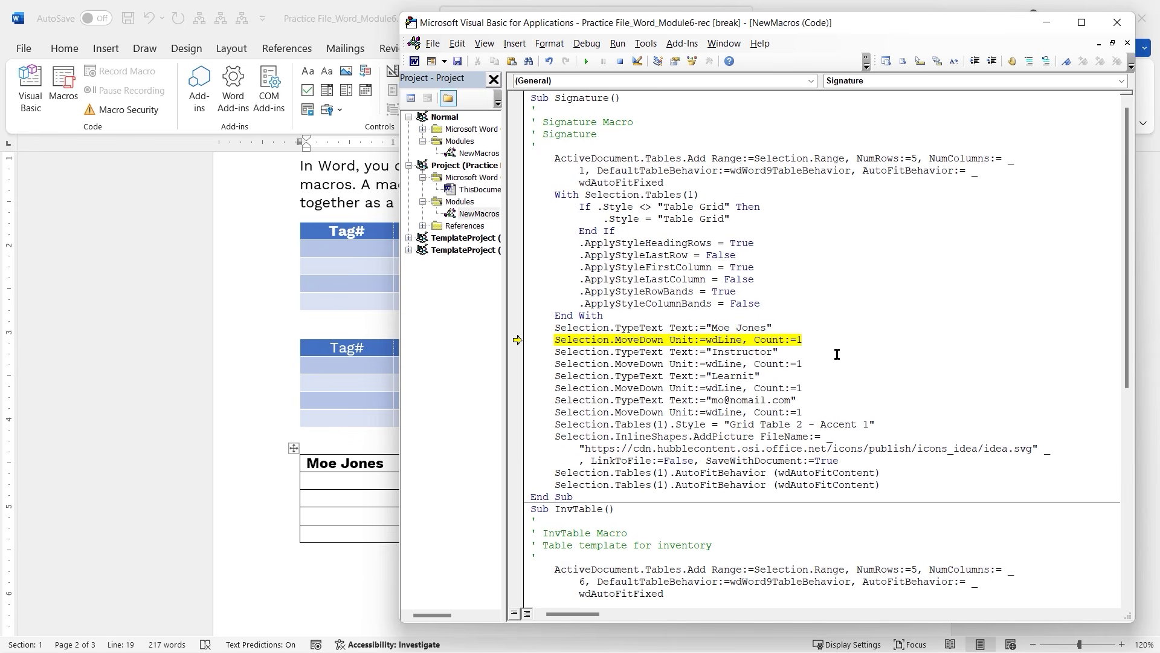
key("F8")
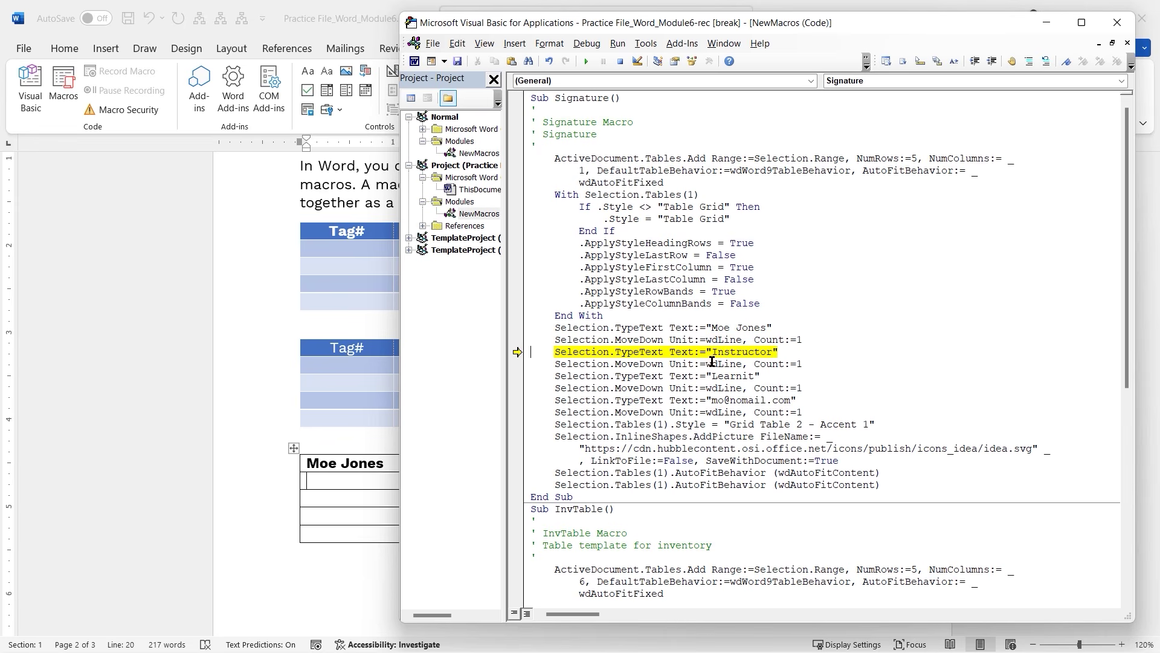
key("F8")
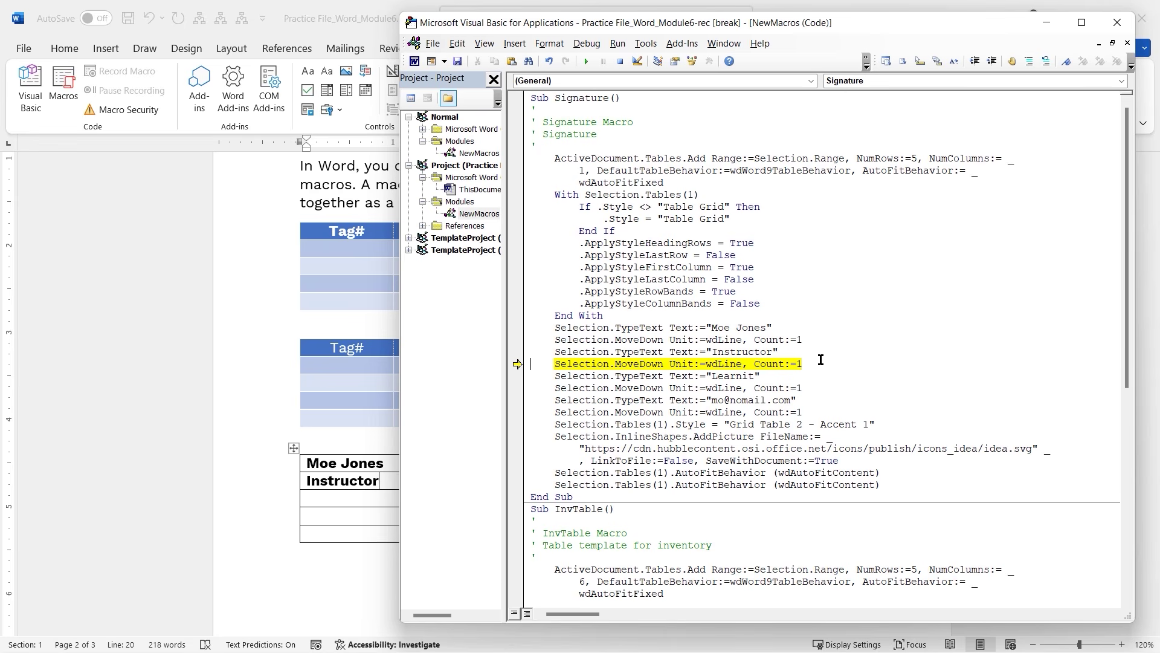
key("F8")
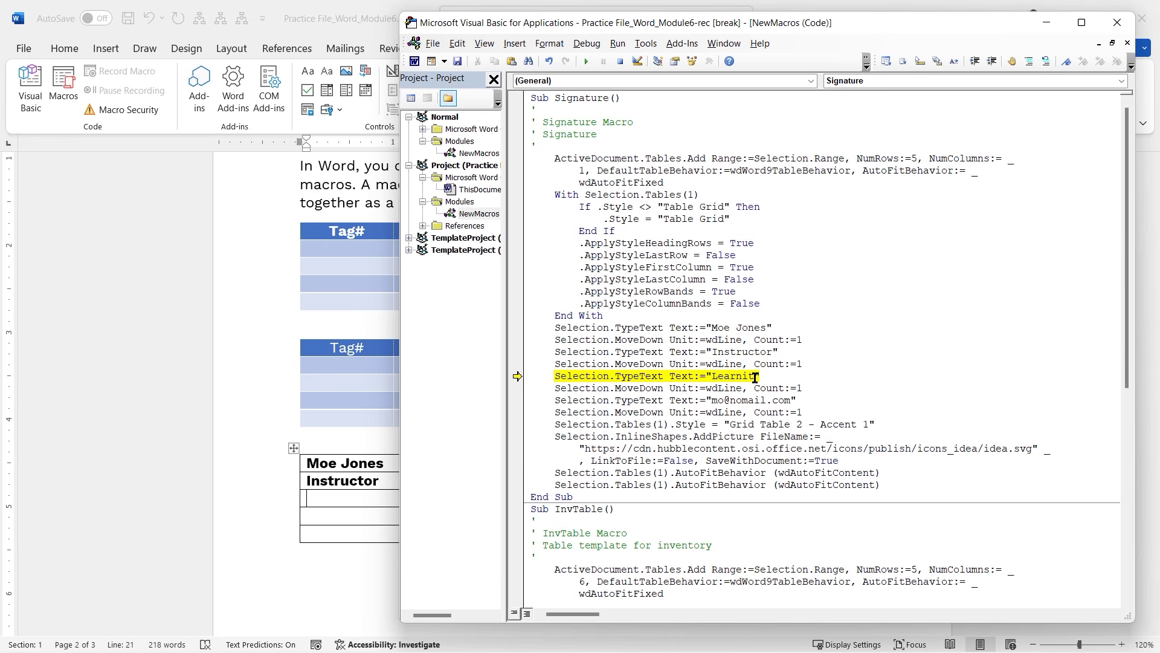
left_click_drag(756, 376, 711, 376)
mouse_move(724, 409)
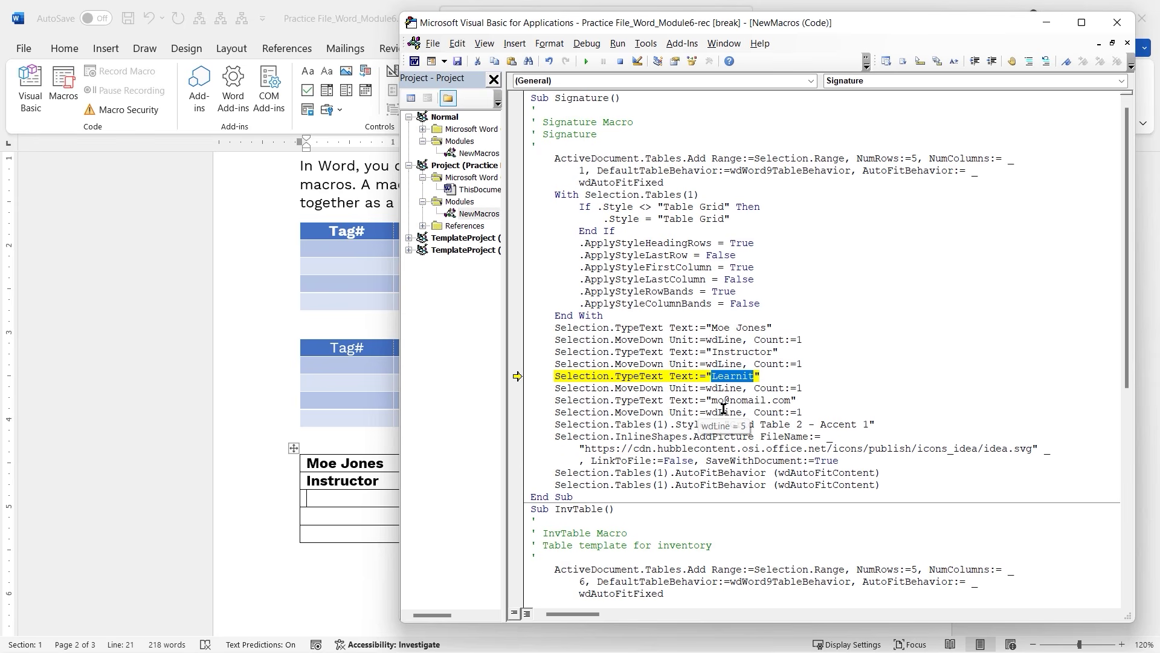
type("Work at Home")
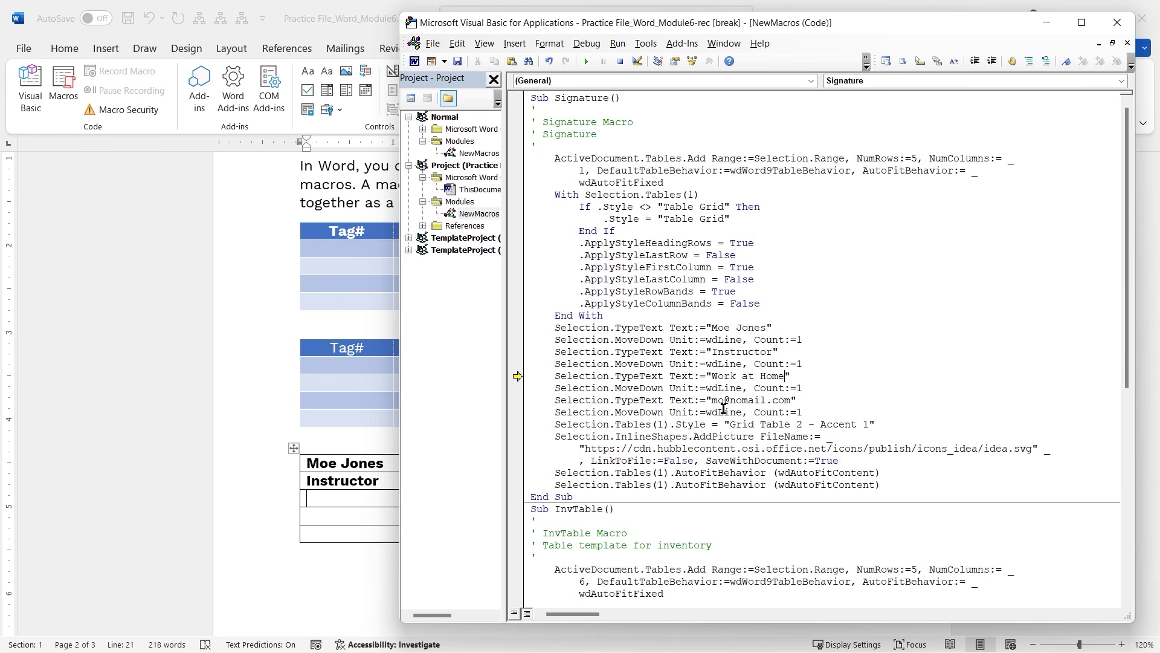
key("F8")
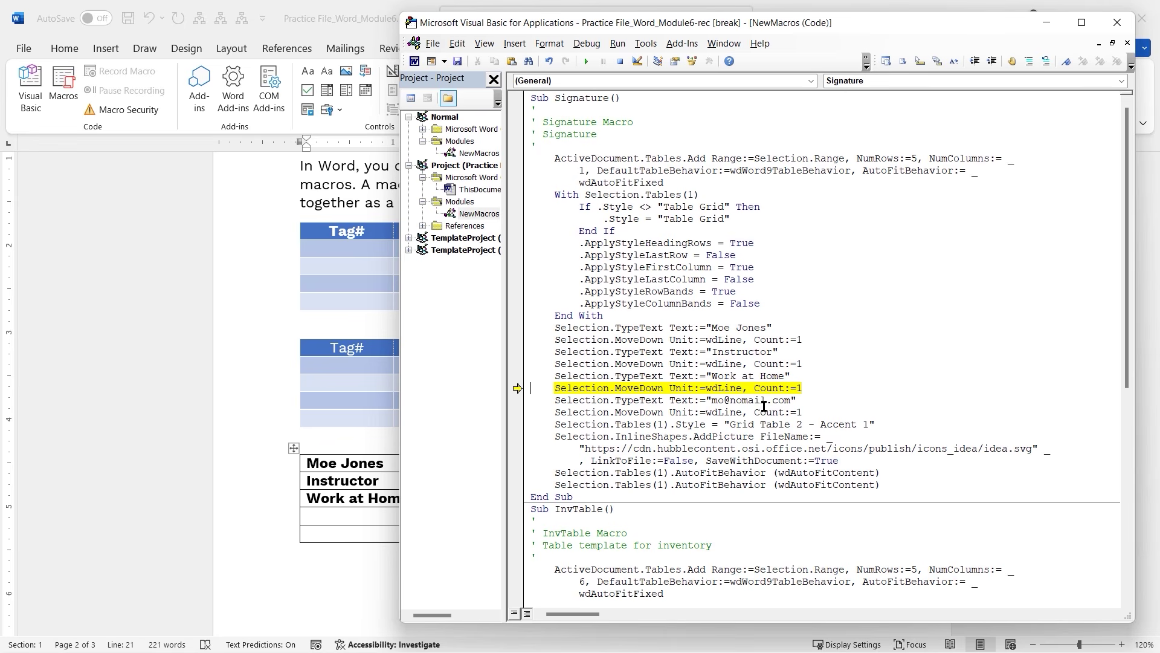
key("F8")
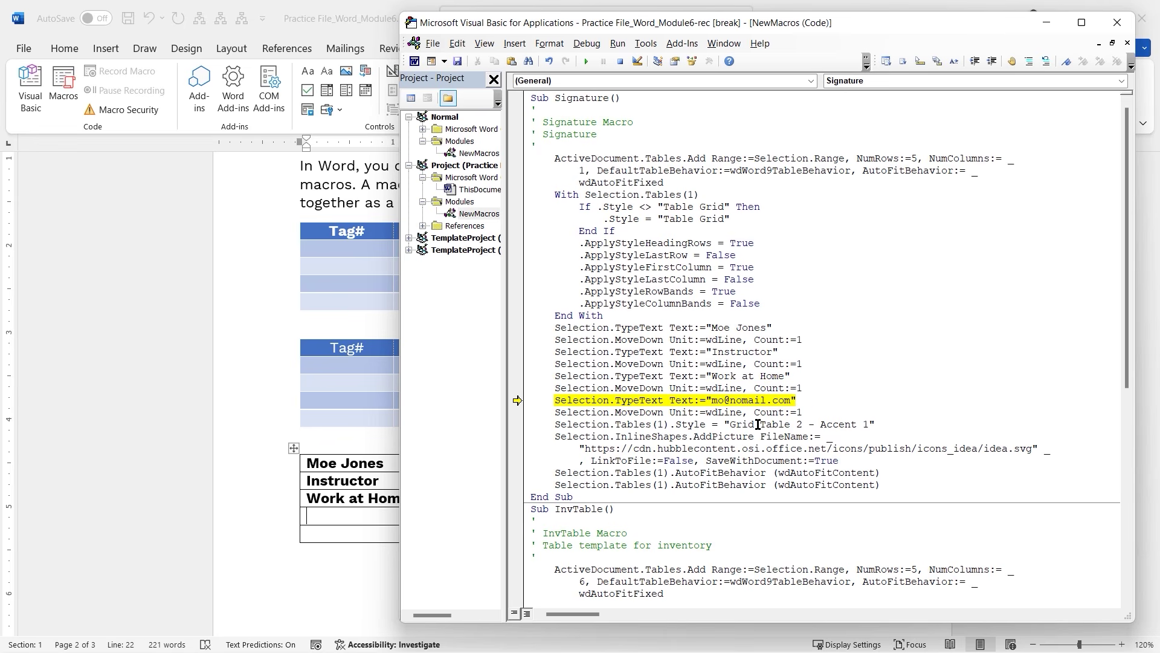
key("F8")
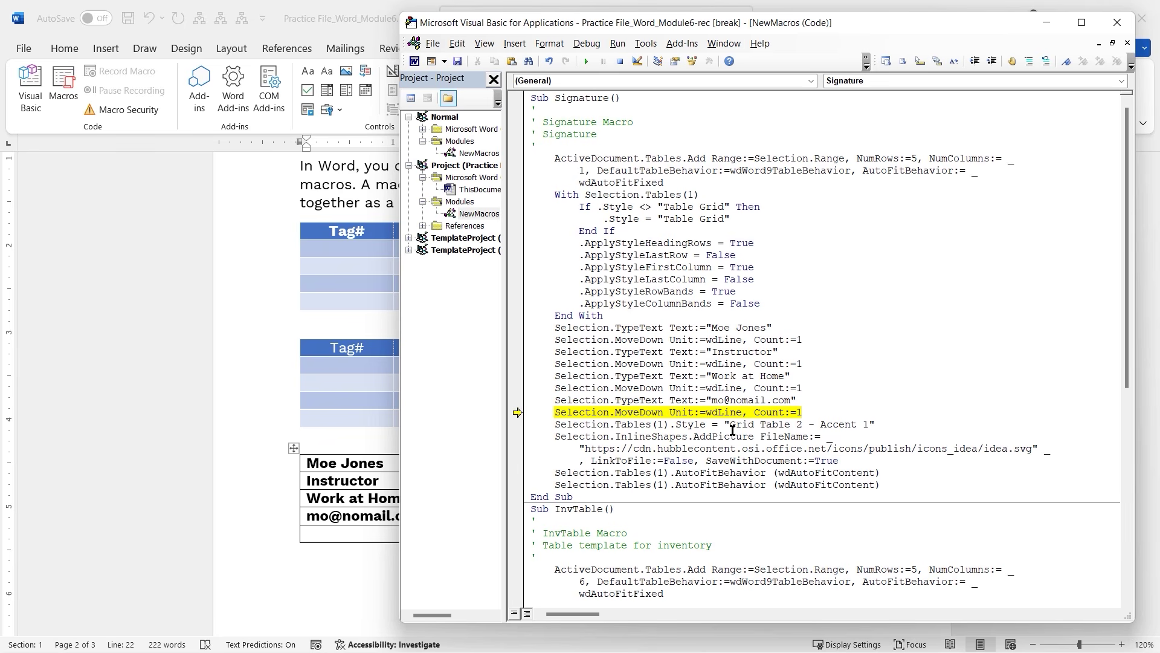
Change the style to Grid Table 4, apply it, insert the idea icon, and autofit the table.
double_click(799, 424)
type("4")
key("F8")
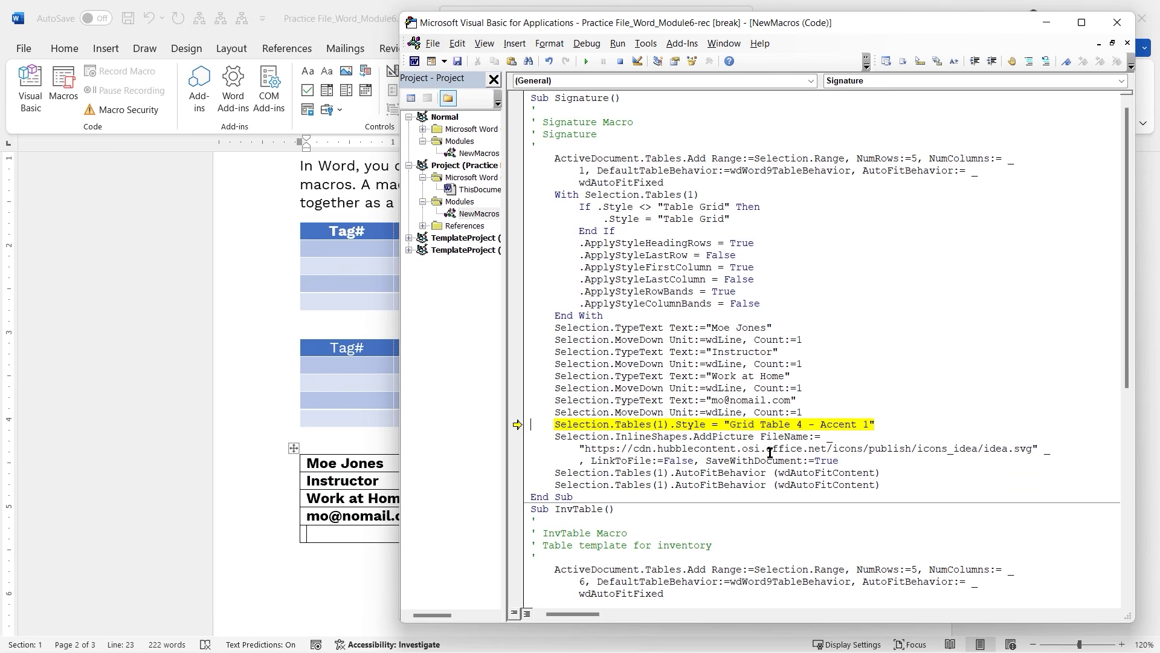
key("F8")
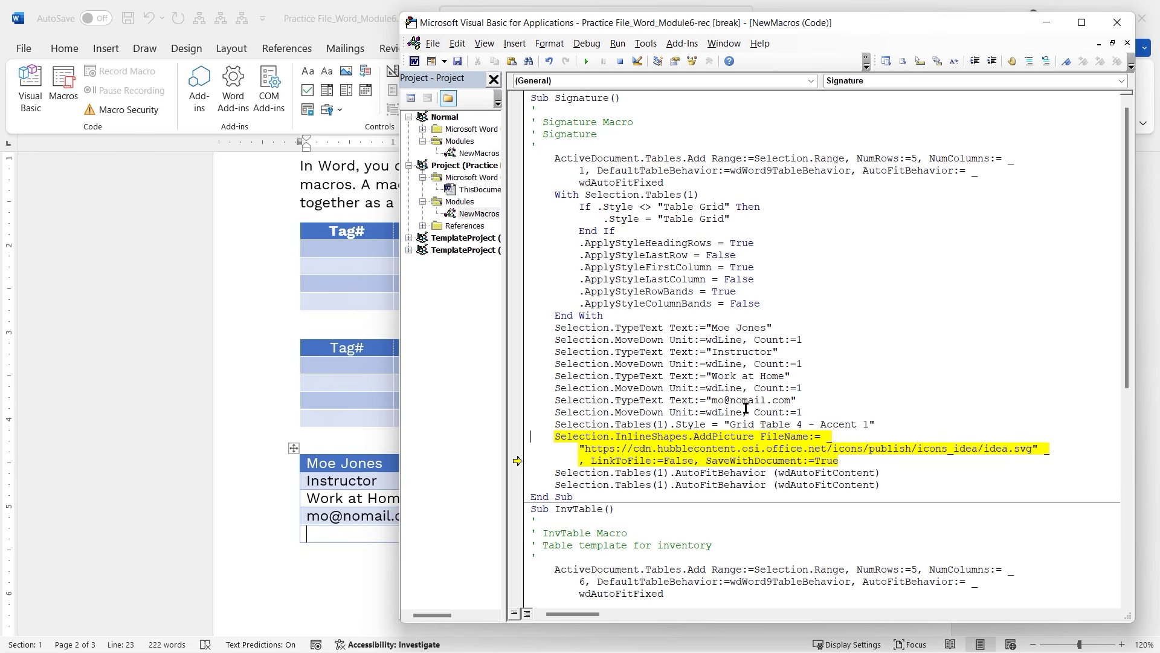
key("F5")
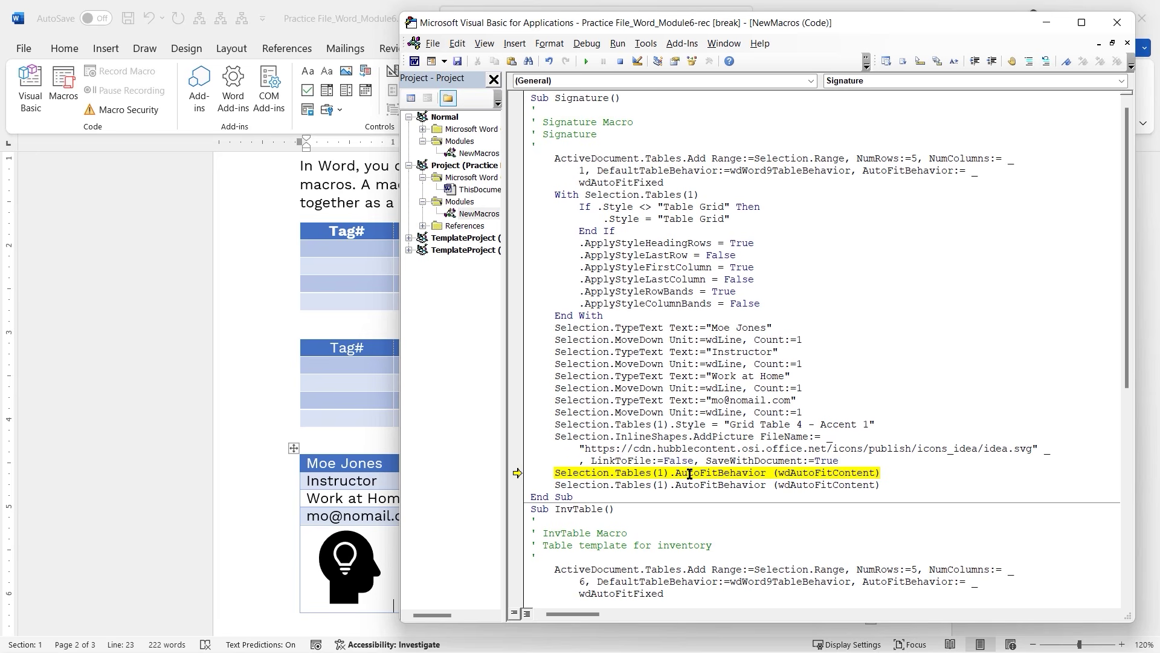
mouse_move(813, 473)
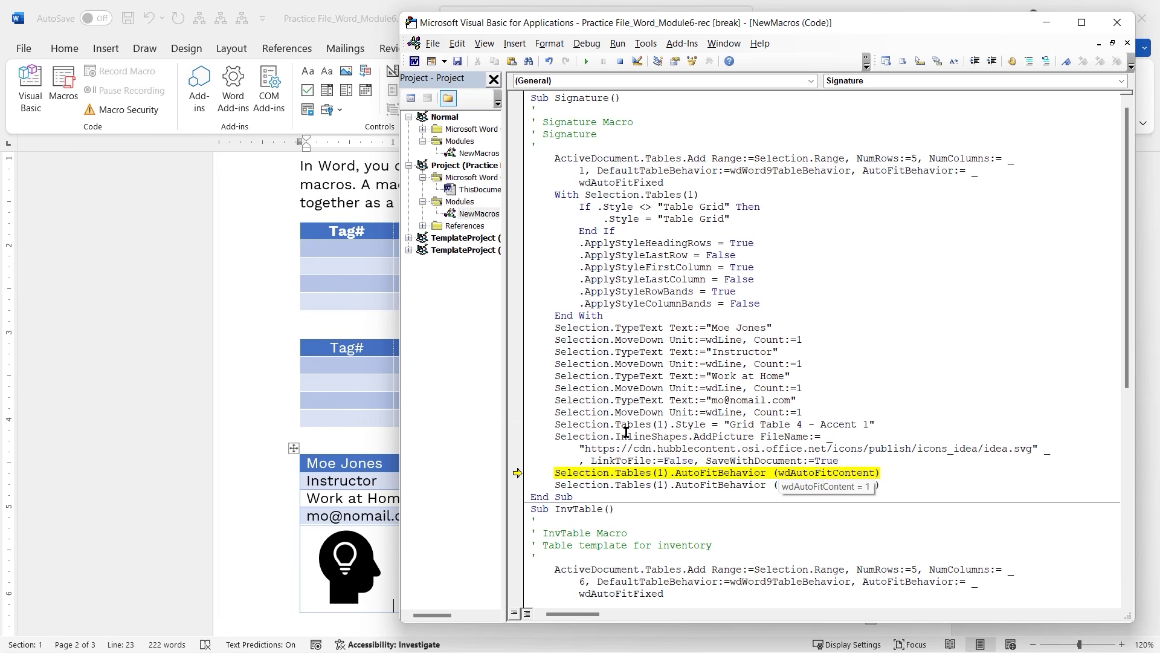
left_click_drag(402, 396, 551, 396)
key("F8")
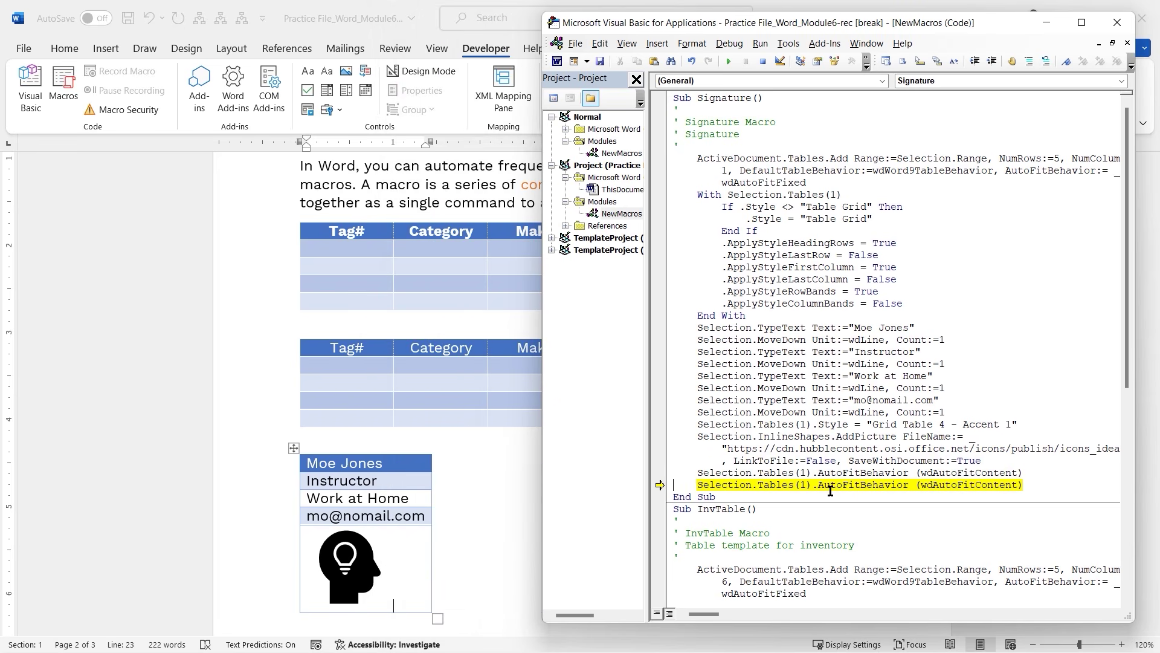
Finish the Signature macro, change its style to Grid Table 3 - Accent 1, and return to Word.
key("F8")
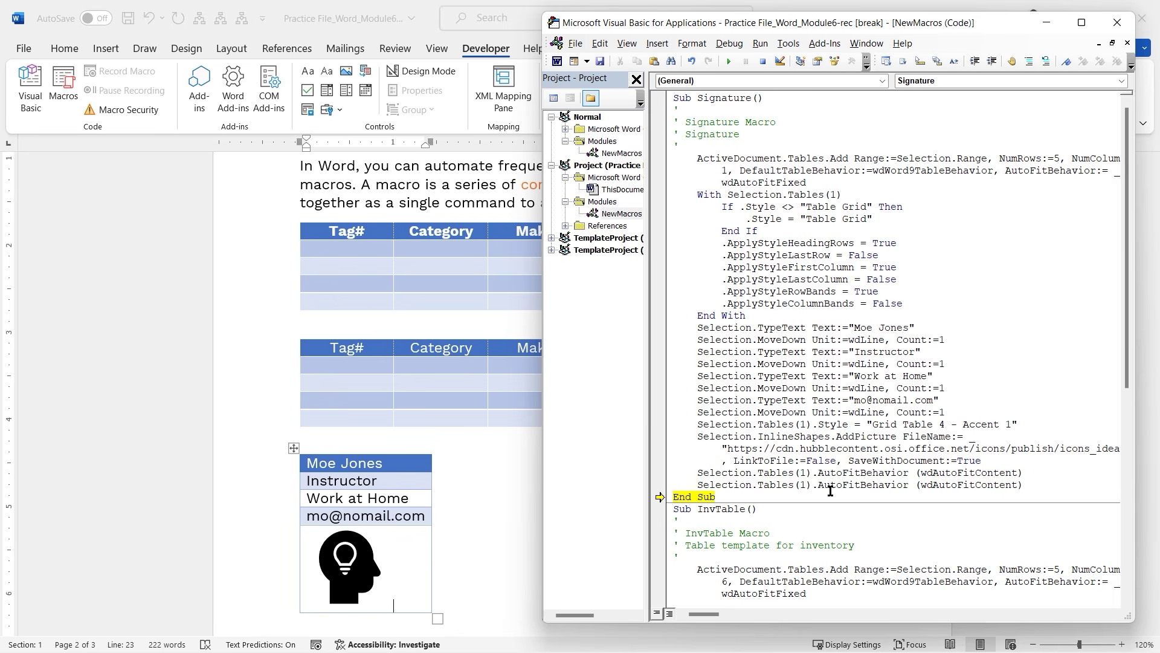
key("F8")
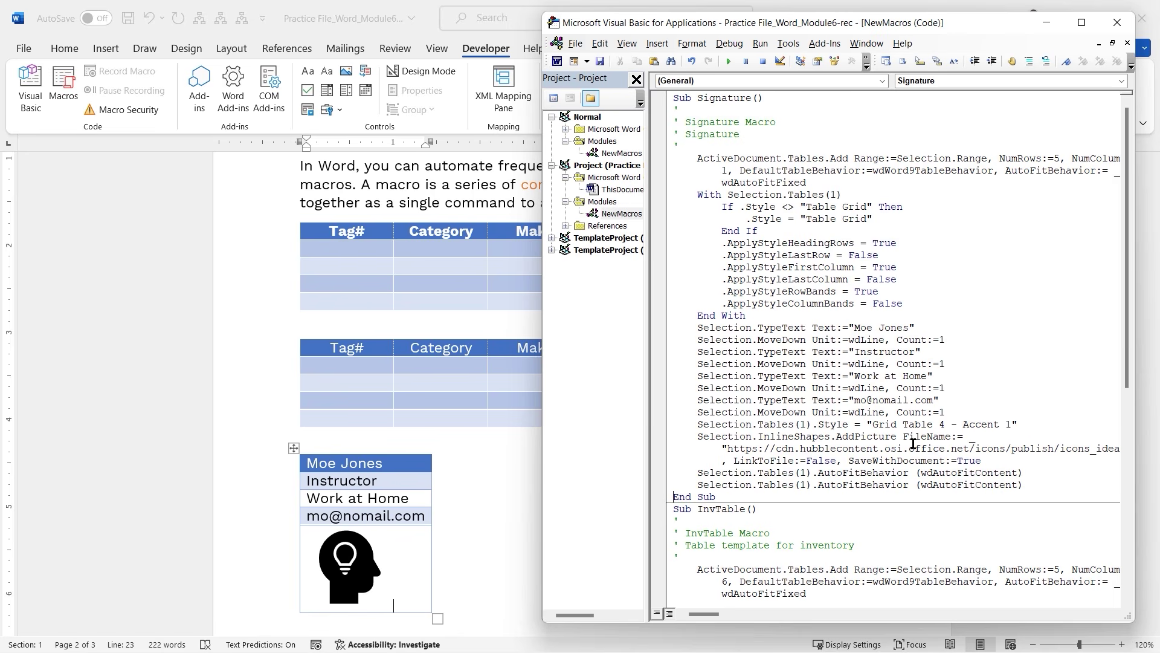
double_click(941, 423)
type("3")
scroll(549, 407, "right", 1)
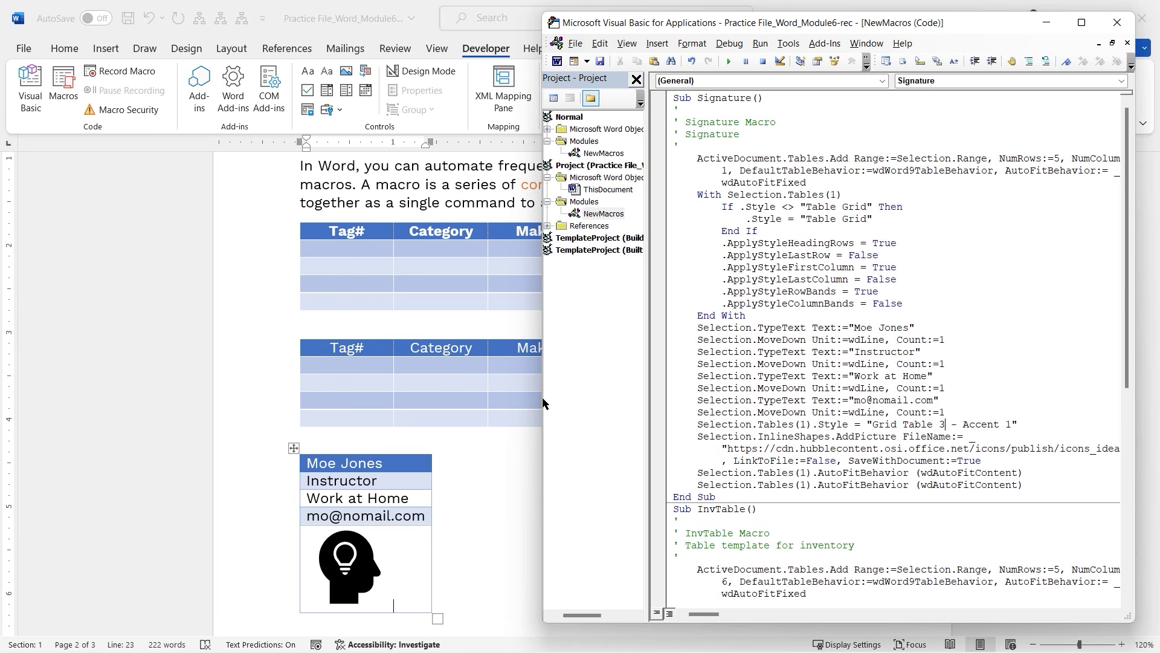
scroll(605, 332, "left", 1)
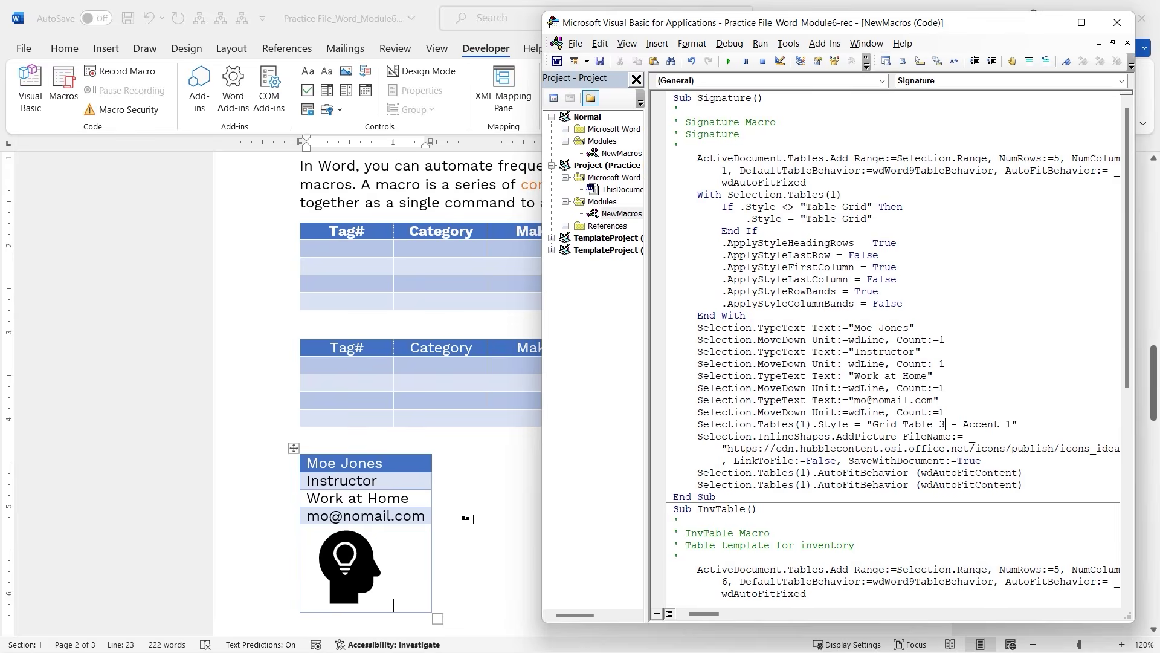
key("alt+F11")
scroll(516, 404, "down", 2)
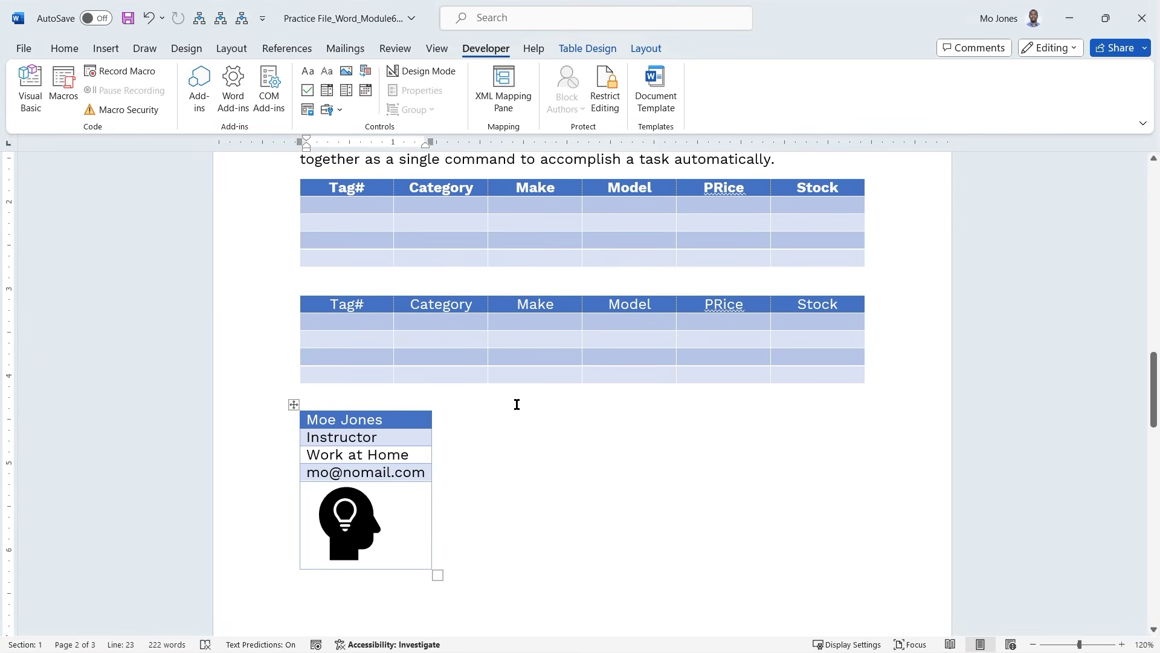
scroll(517, 404, "down", 6)
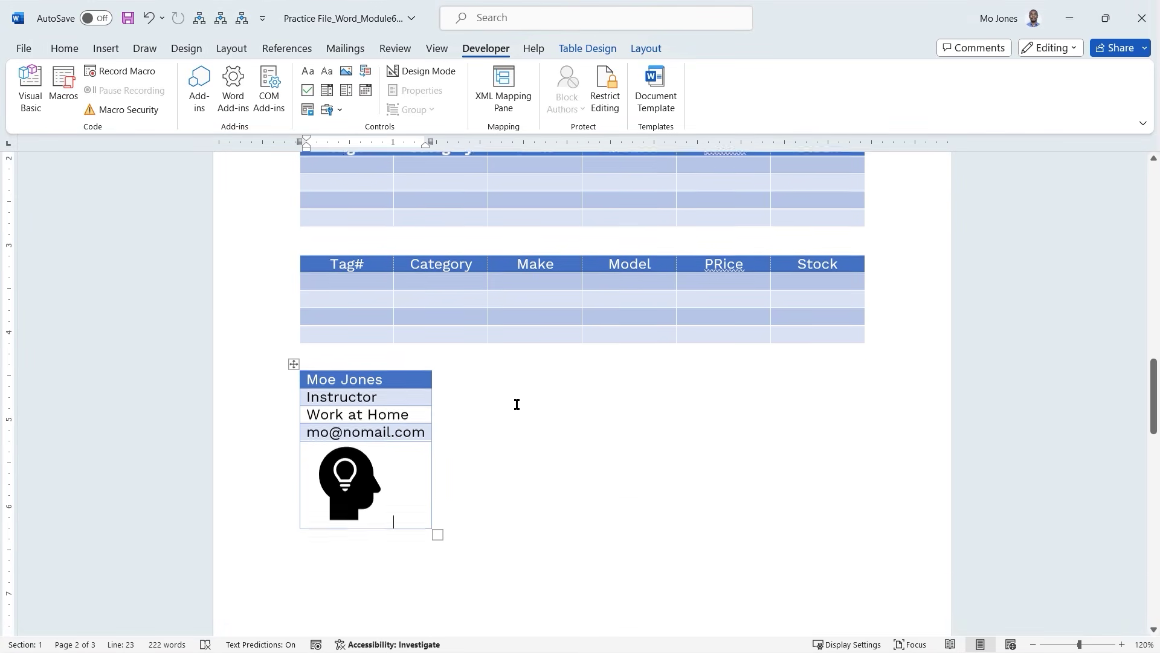
left_click(484, 468)
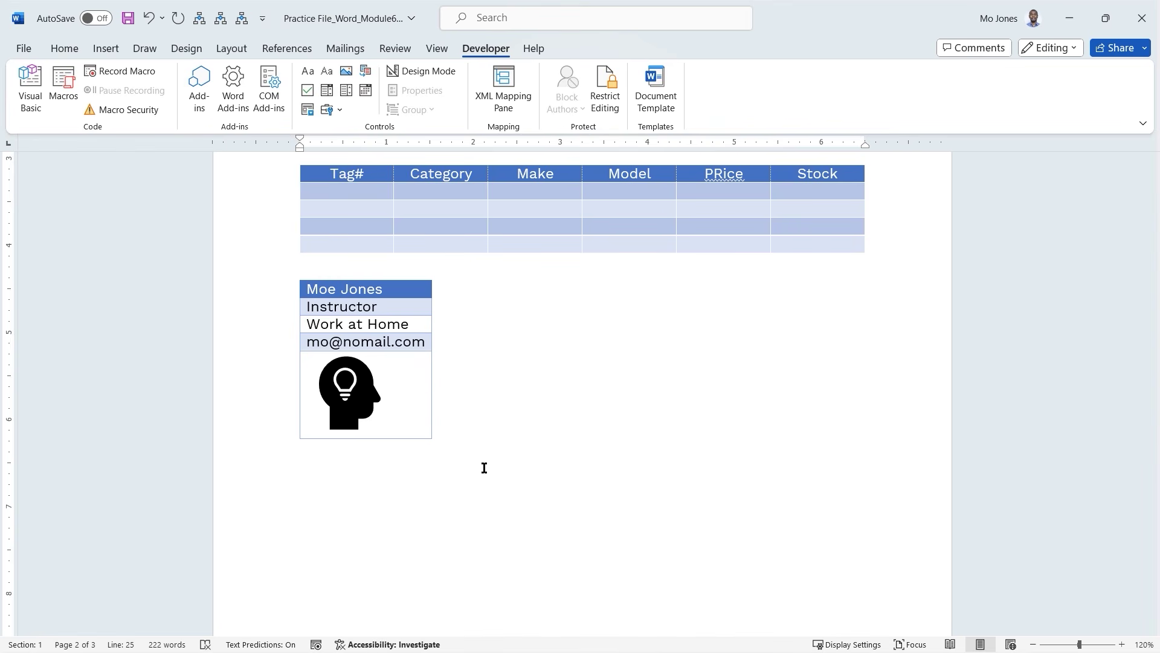
scroll(484, 467, "up", 2)
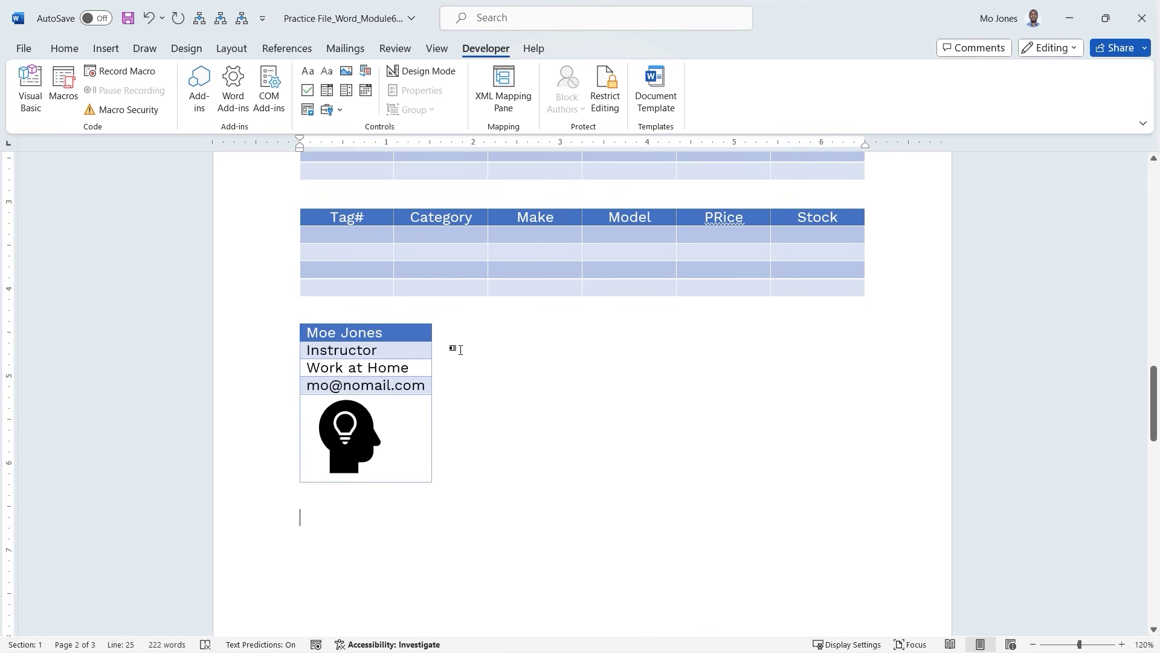
scroll(421, 358, "up", 4)
scroll(421, 359, "up", 1)
scroll(421, 358, "down", 1)
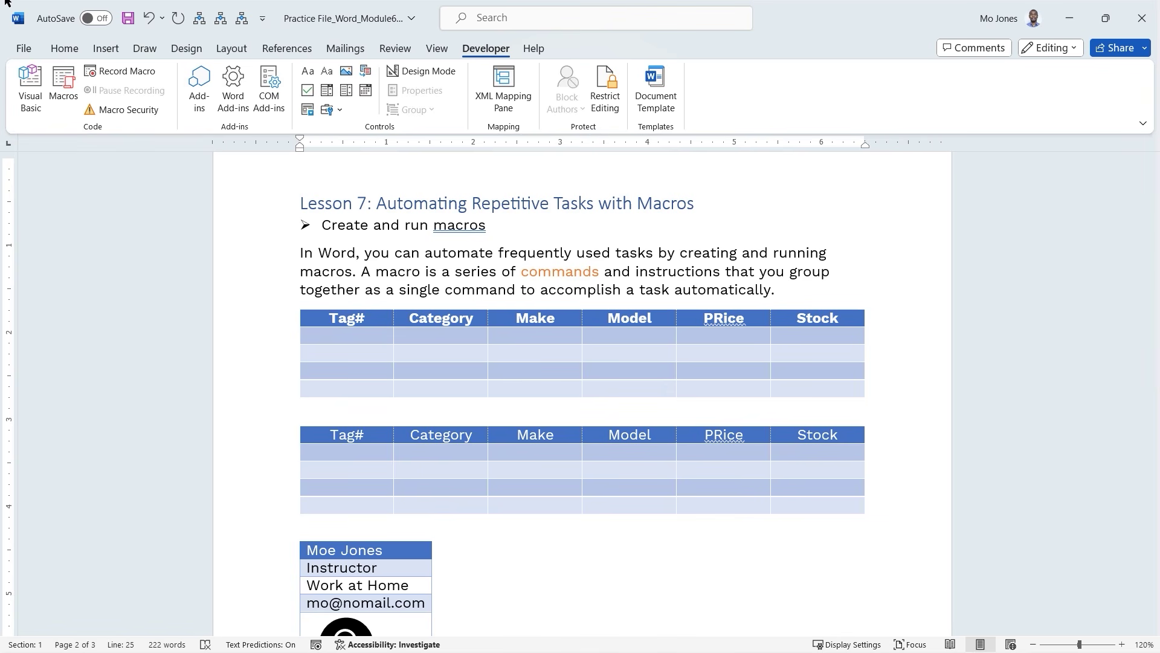
From Developer > Macros, edit InvTable and click into its code.
left_click(64, 87)
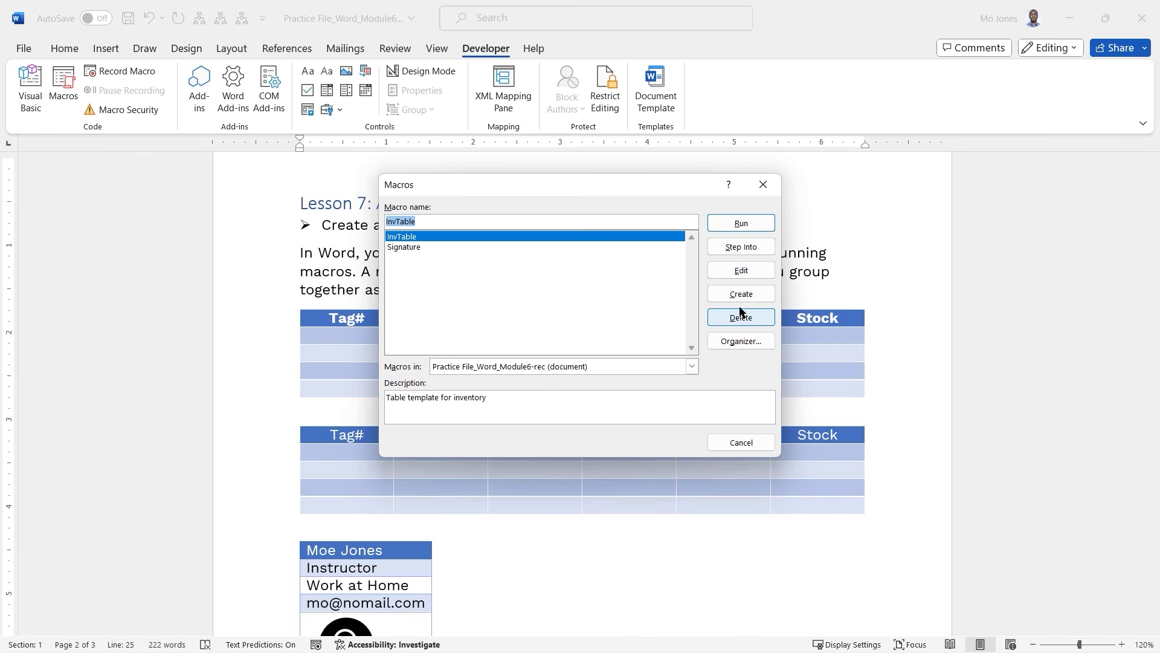
left_click(739, 273)
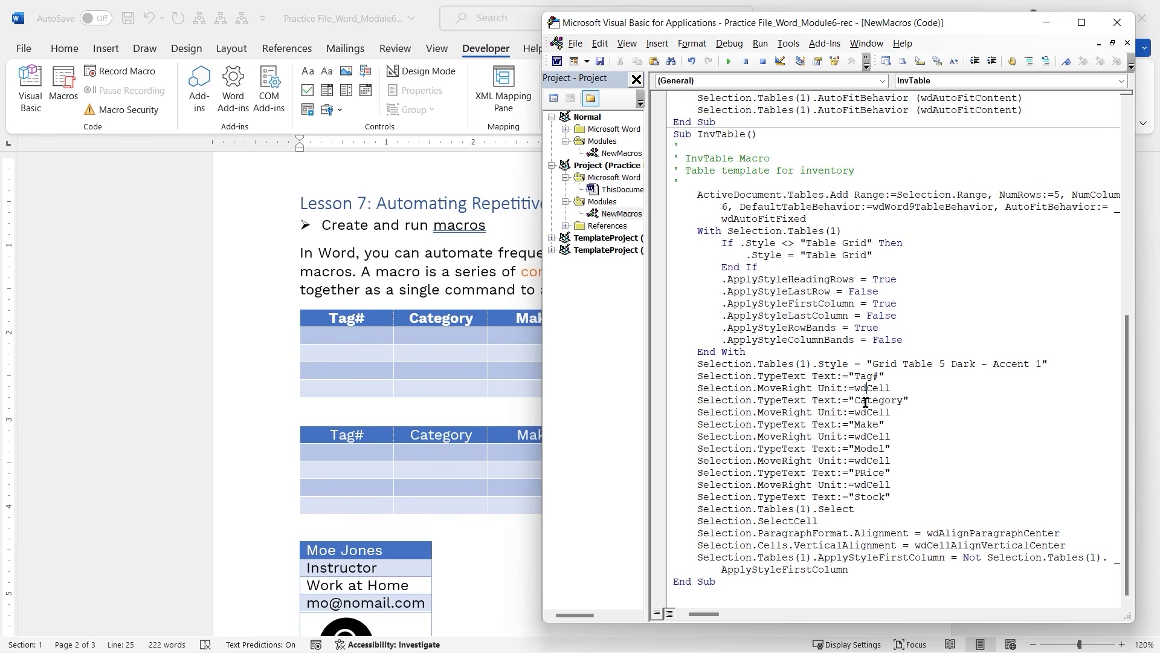
left_click(920, 544)
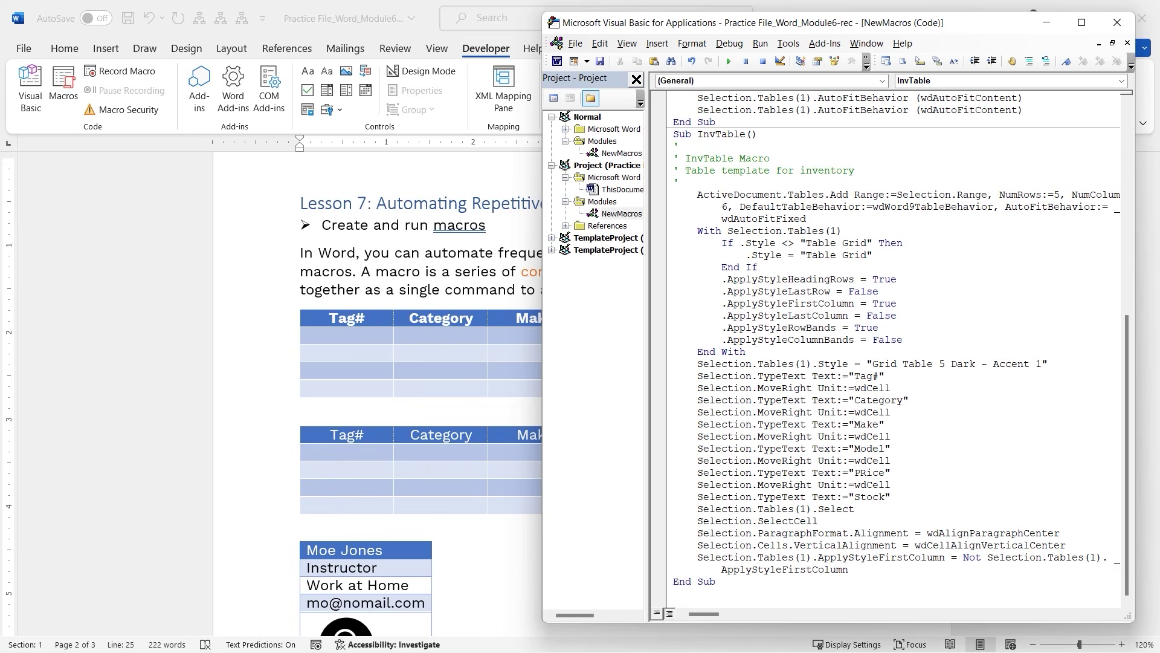